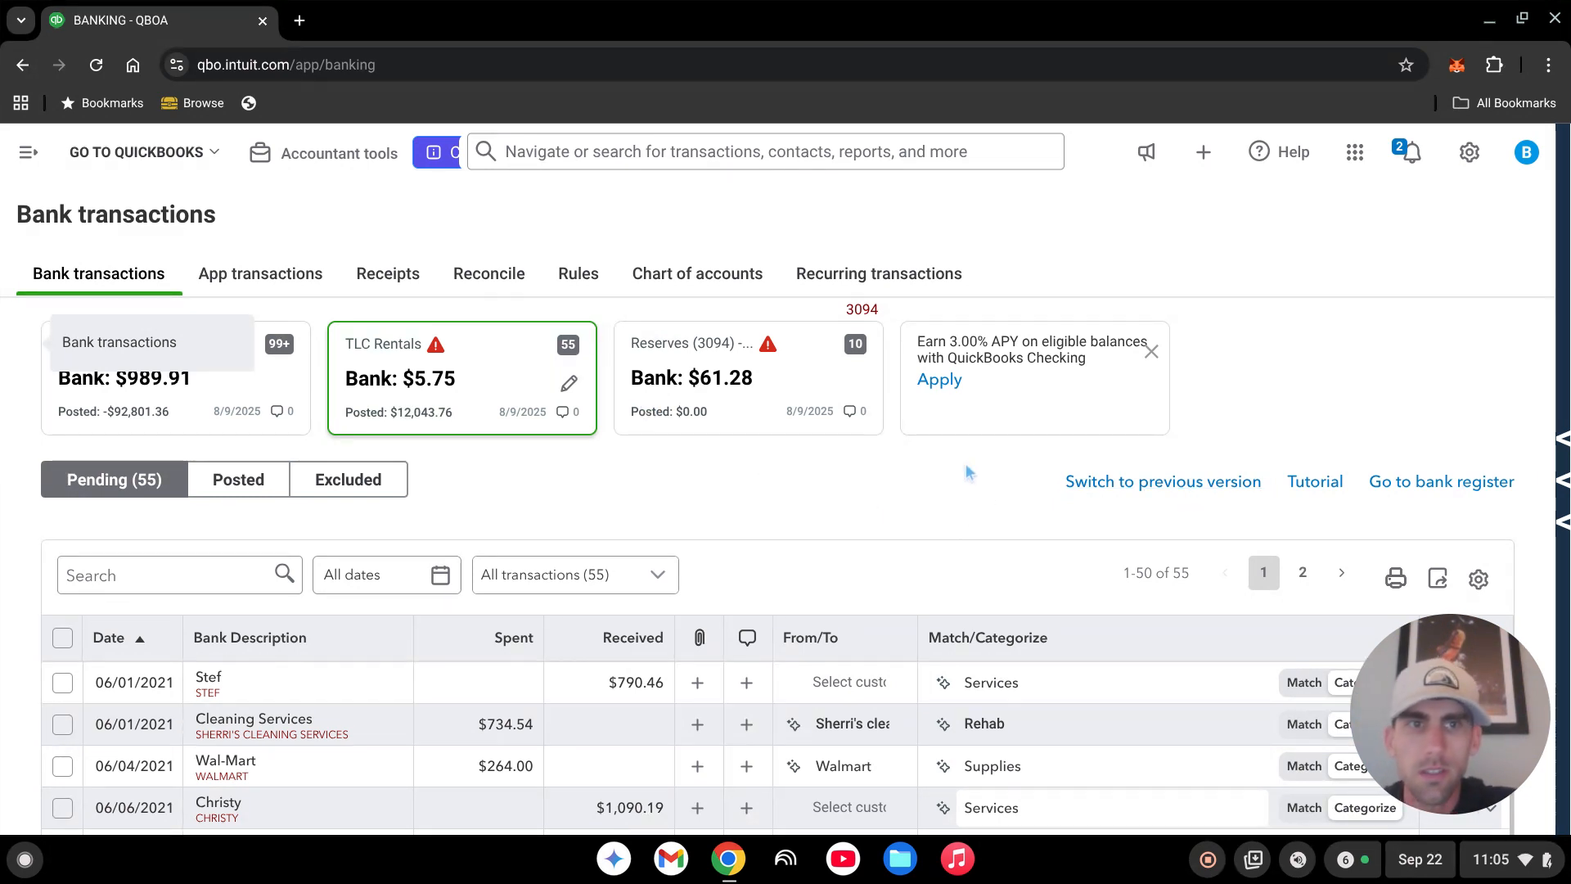
{"action": "scroll", "coordinate": [863, 507], "scroll_direction": "down", "scroll_amount": 2}
{"action": "scroll", "coordinate": [863, 507], "scroll_direction": "up", "scroll_amount": 2}
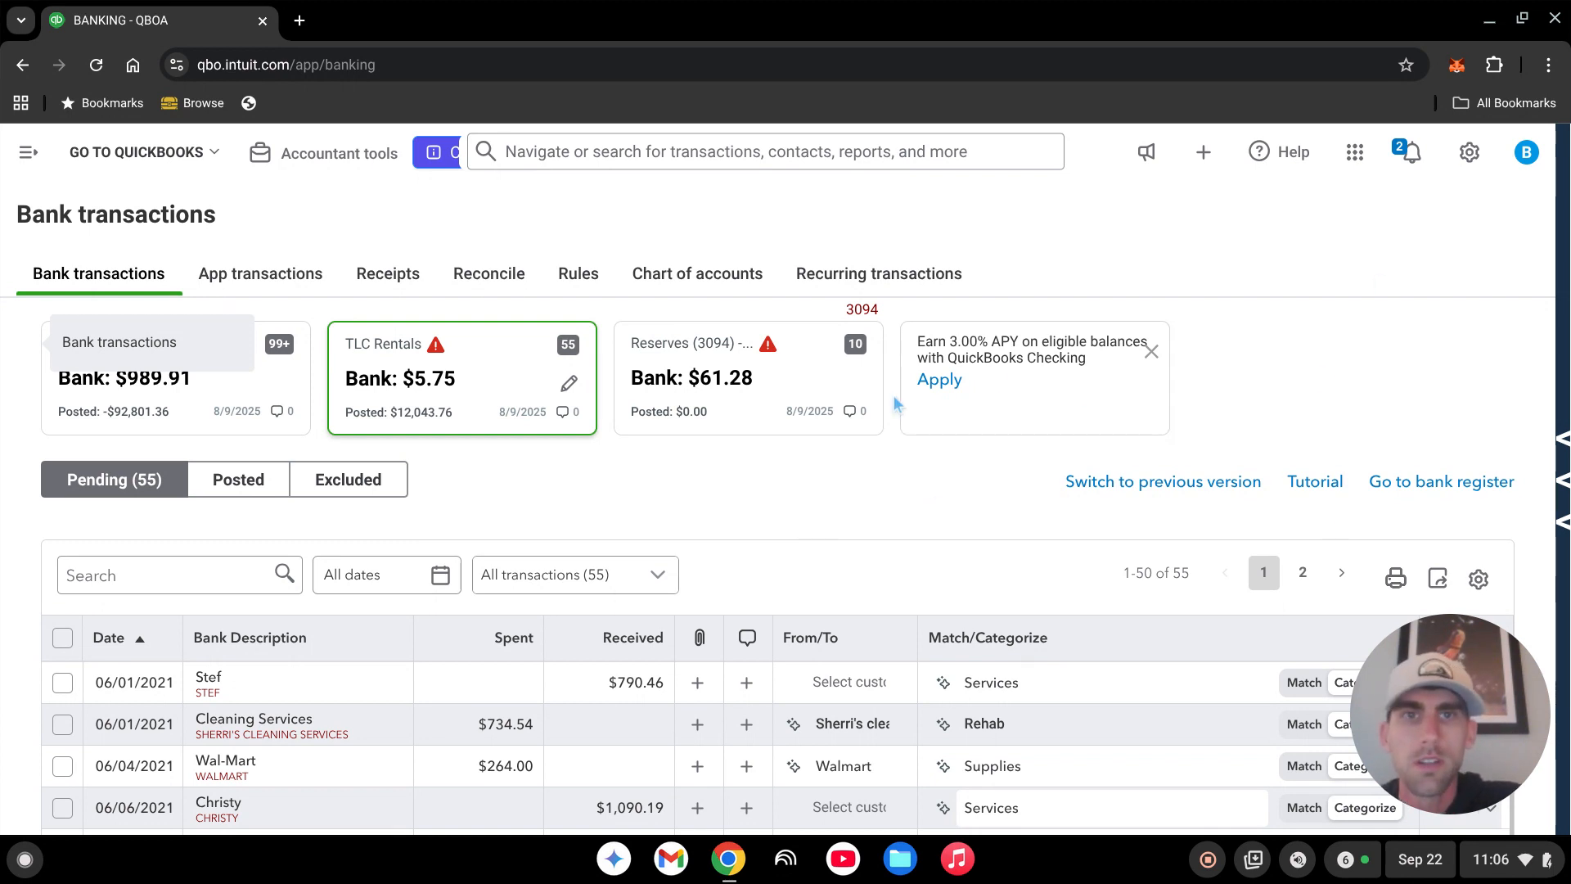
Open the chart of accounts and search it for "due"
{"action": "left_click", "coordinate": [28, 152]}
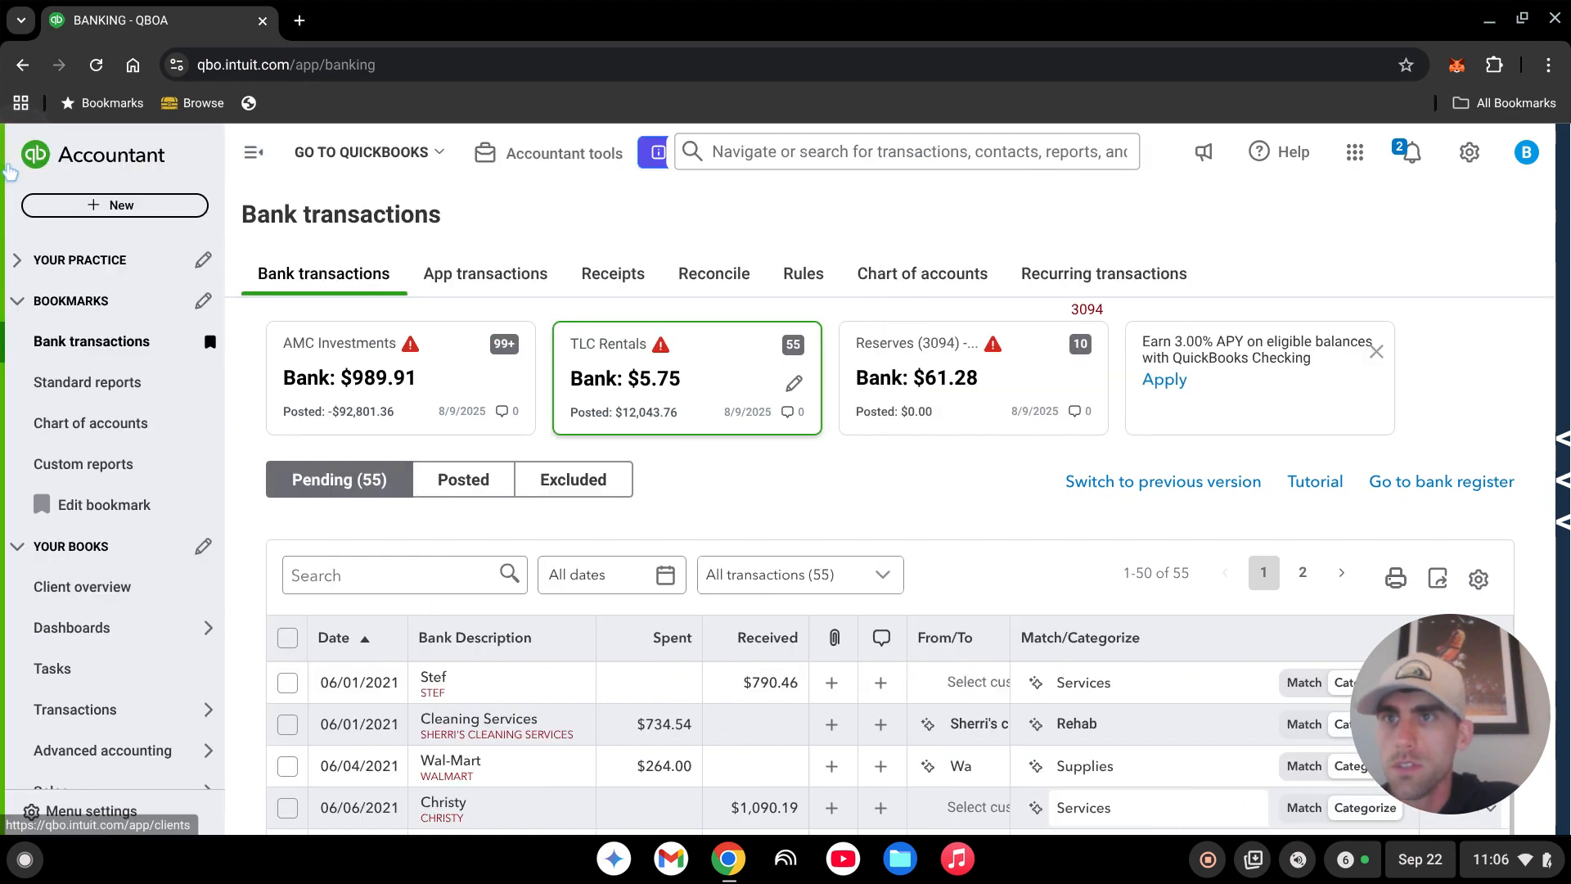
{"action": "left_click", "coordinate": [121, 432]}
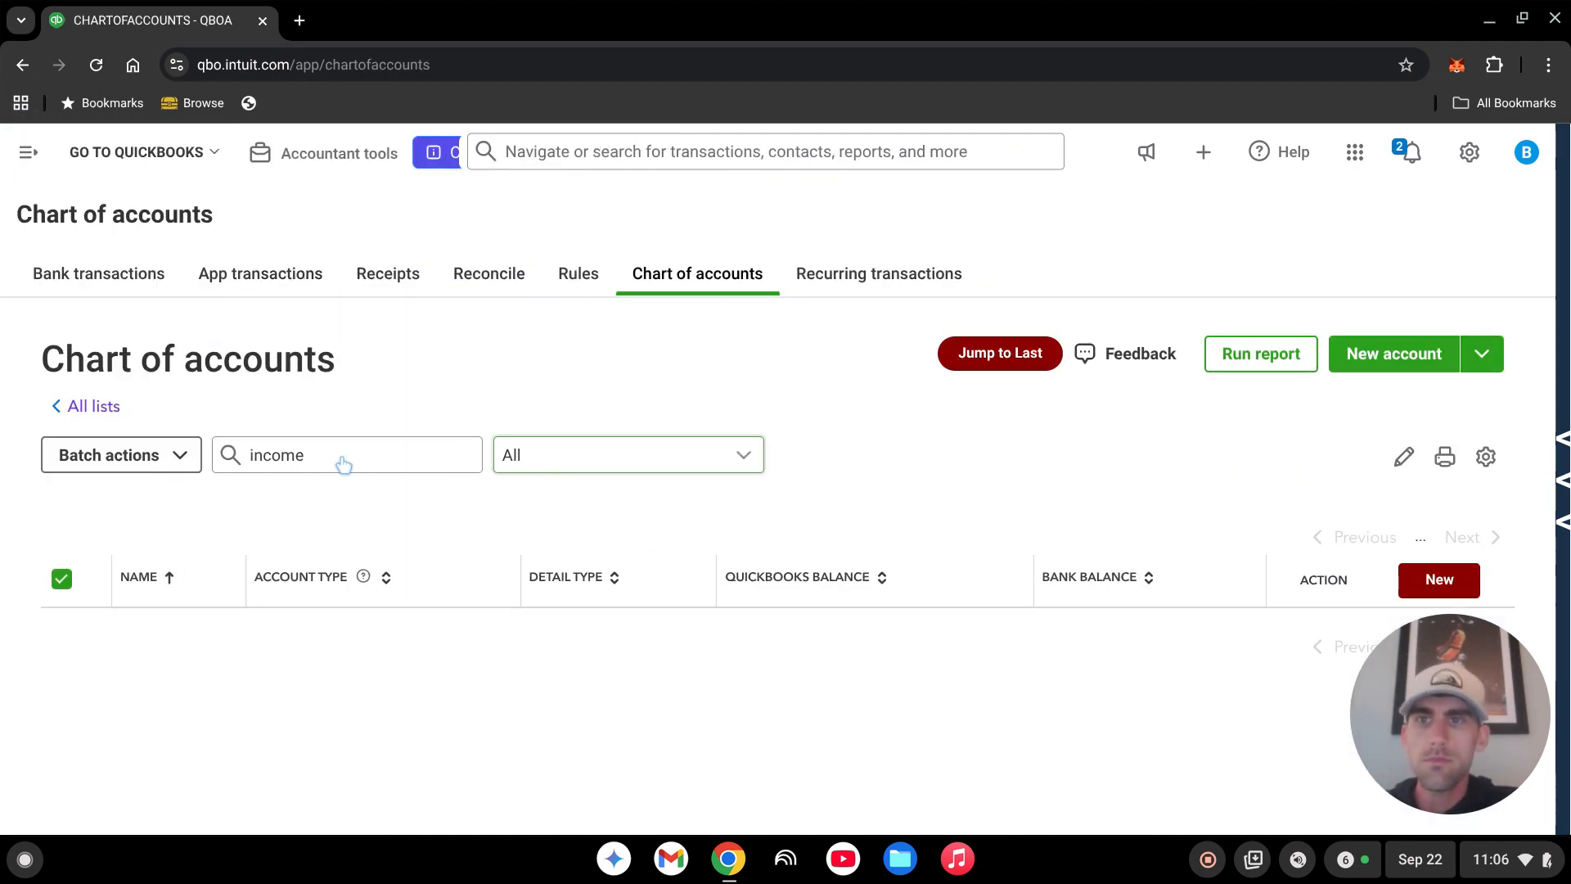
{"action": "left_click_drag", "start_coordinate": [345, 350], "coordinate": [239, 364]}
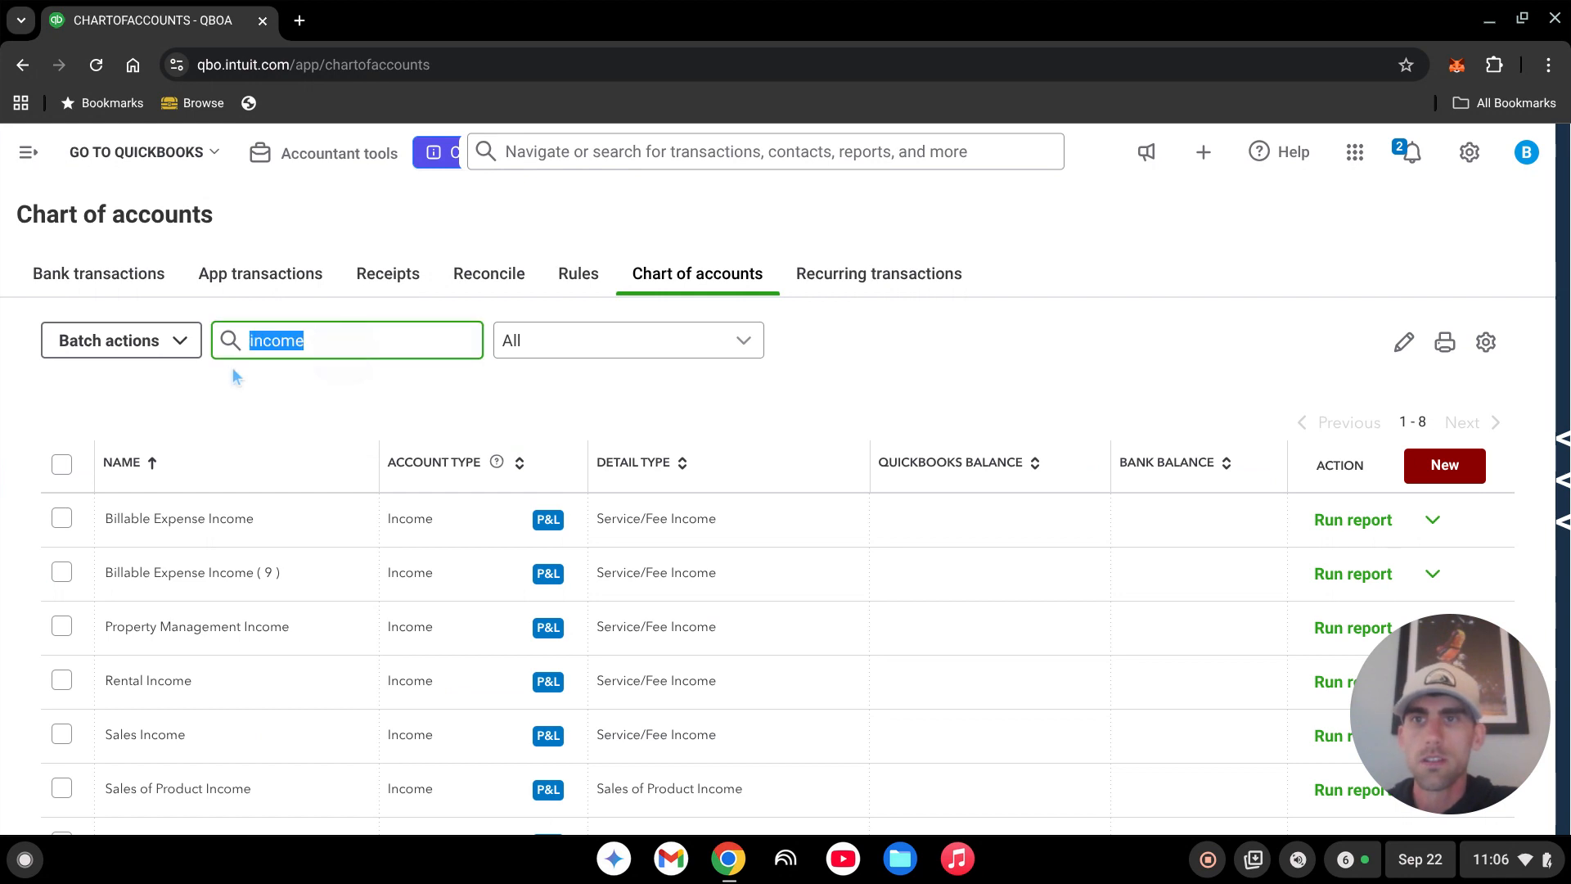
{"action": "type", "text": "due"}
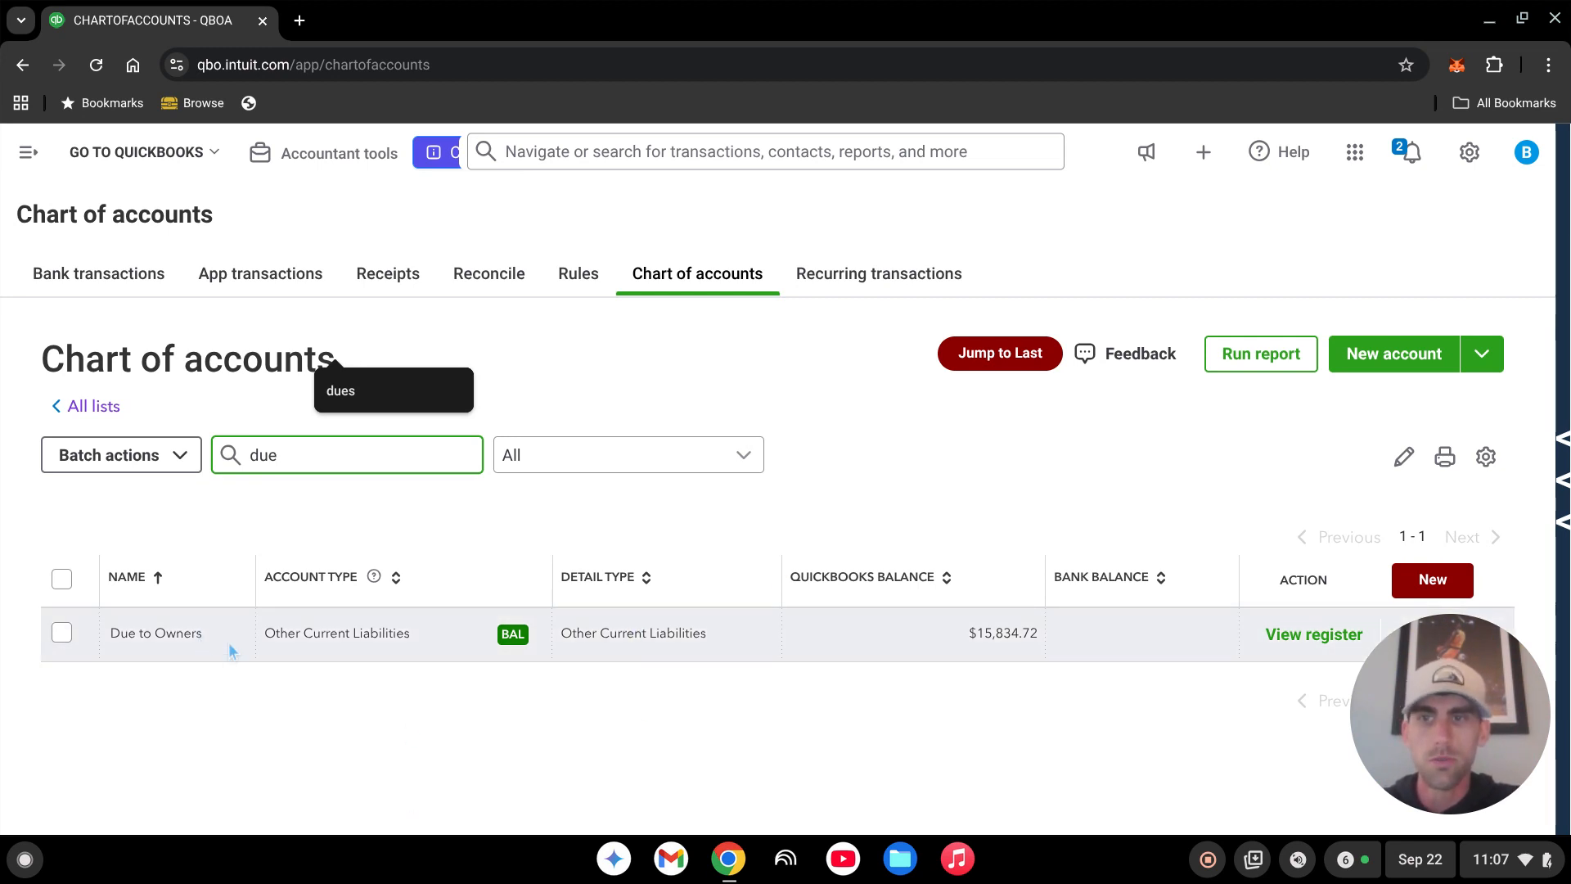
Search the chart of accounts for "income" and review the listed income accounts
{"action": "left_click_drag", "start_coordinate": [282, 455], "coordinate": [250, 487]}
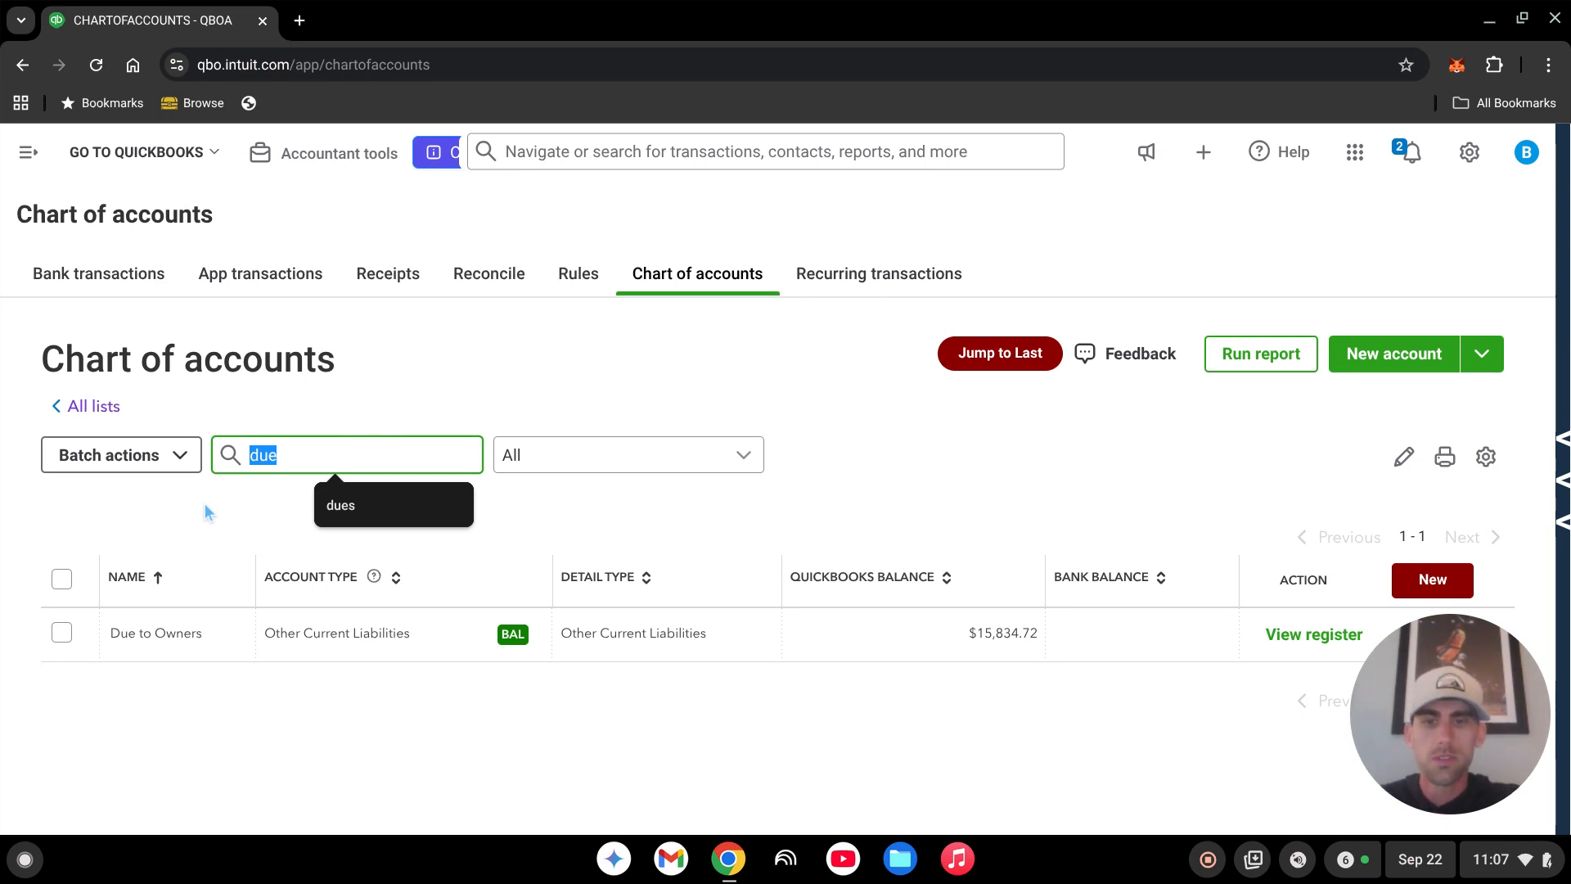
{"action": "type", "text": "income"}
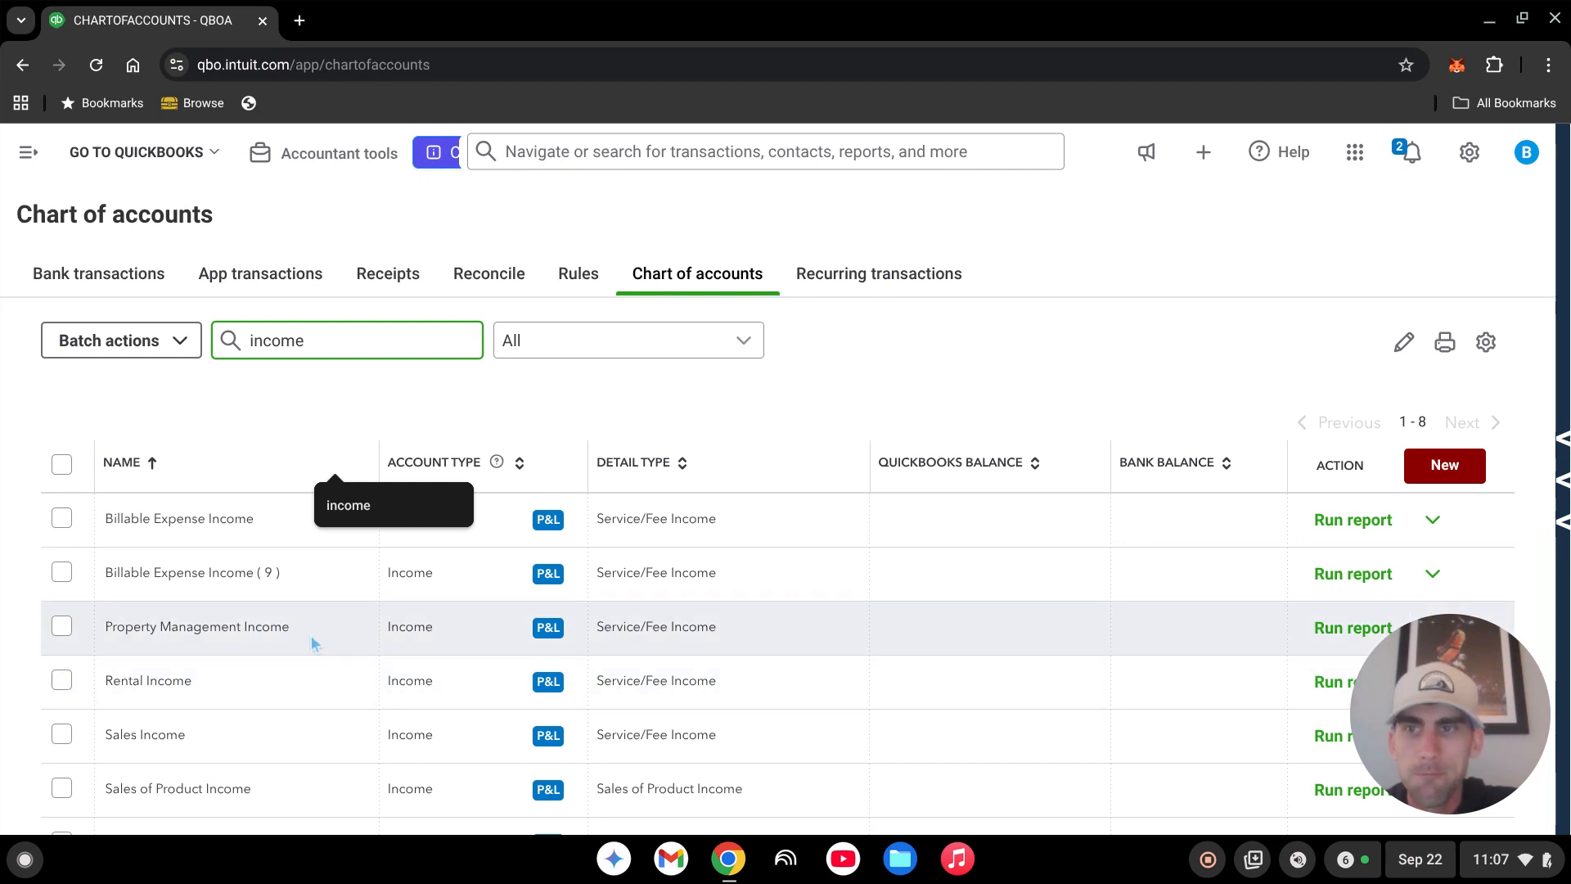
{"action": "left_click", "coordinate": [287, 413]}
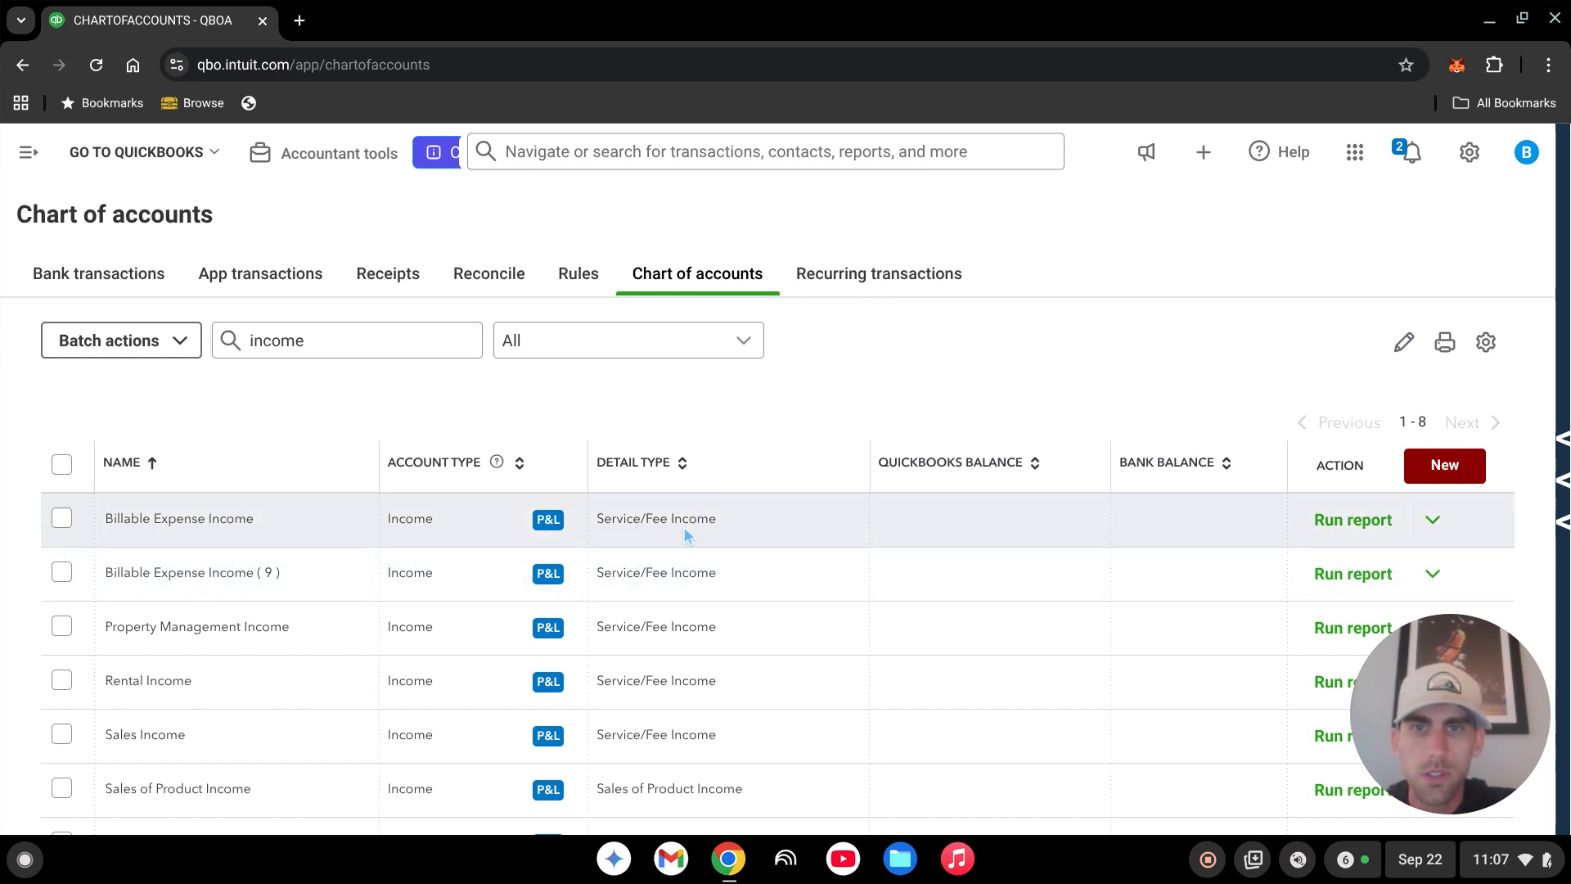
{"action": "scroll", "coordinate": [413, 607], "scroll_direction": "up", "scroll_amount": 2}
{"action": "scroll", "coordinate": [409, 638], "scroll_direction": "down", "scroll_amount": 2}
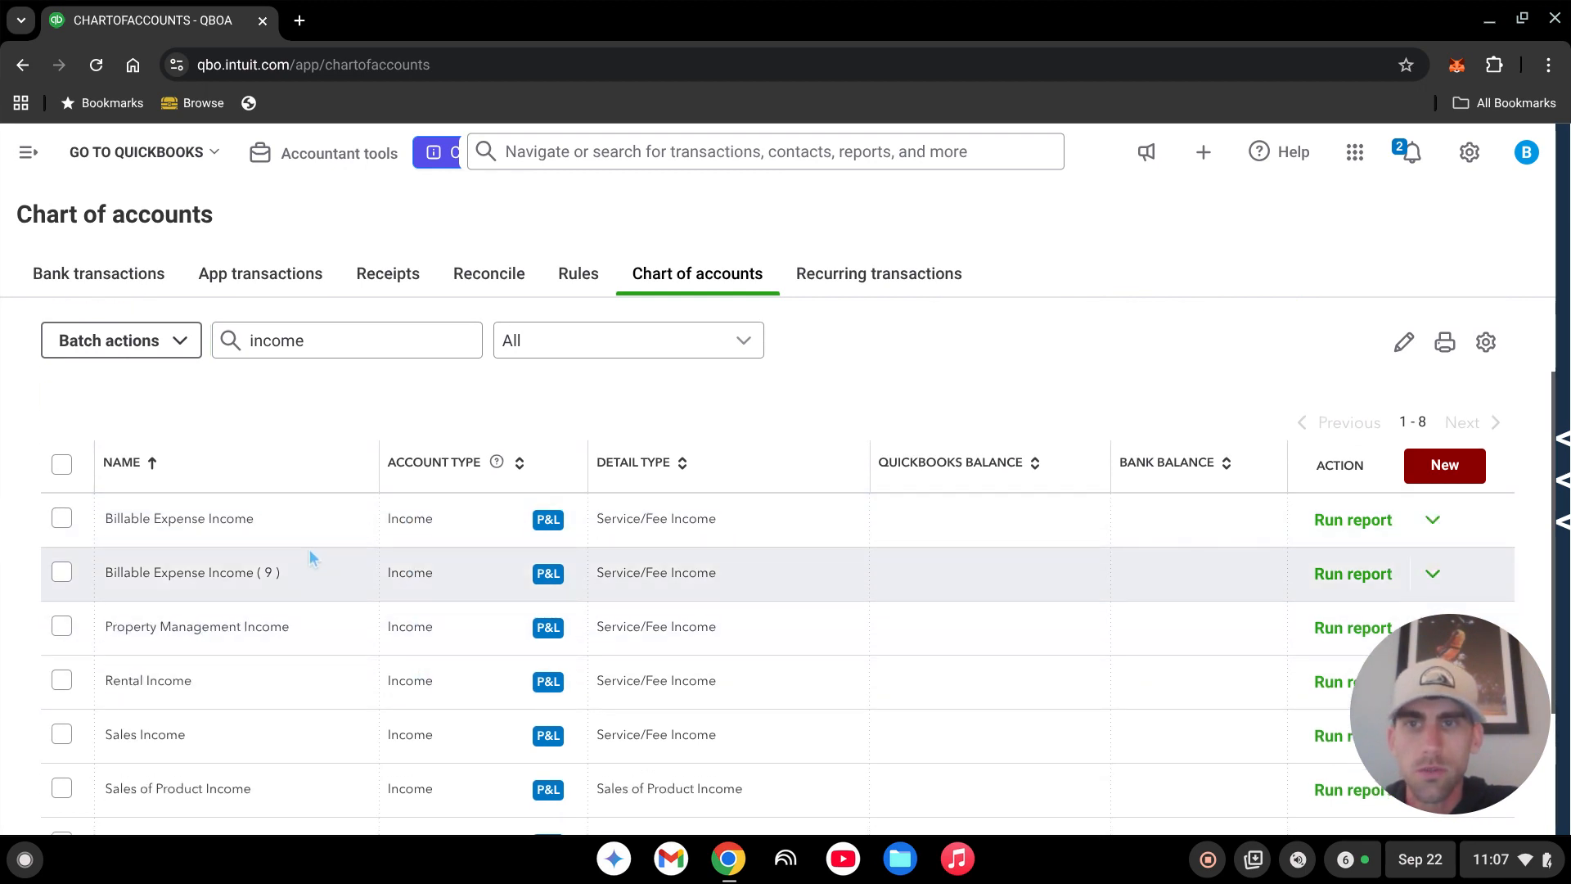
Review the billable expense options under Bills and expenses in the company's Expenses settings, and leave without saving
{"action": "left_click", "coordinate": [1469, 152]}
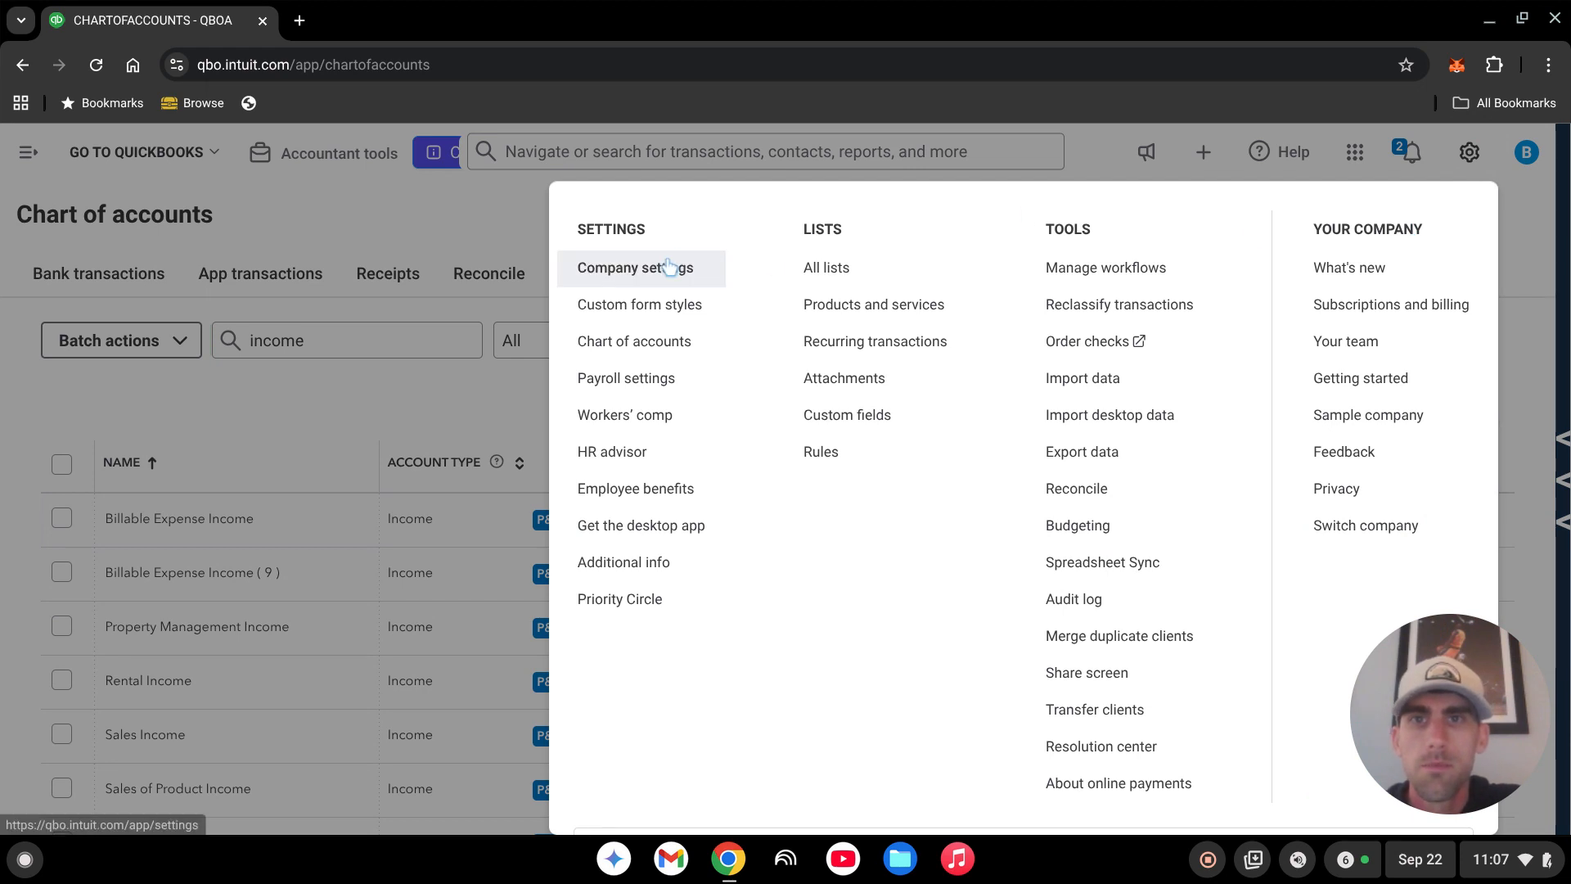
{"action": "left_click", "coordinate": [669, 267]}
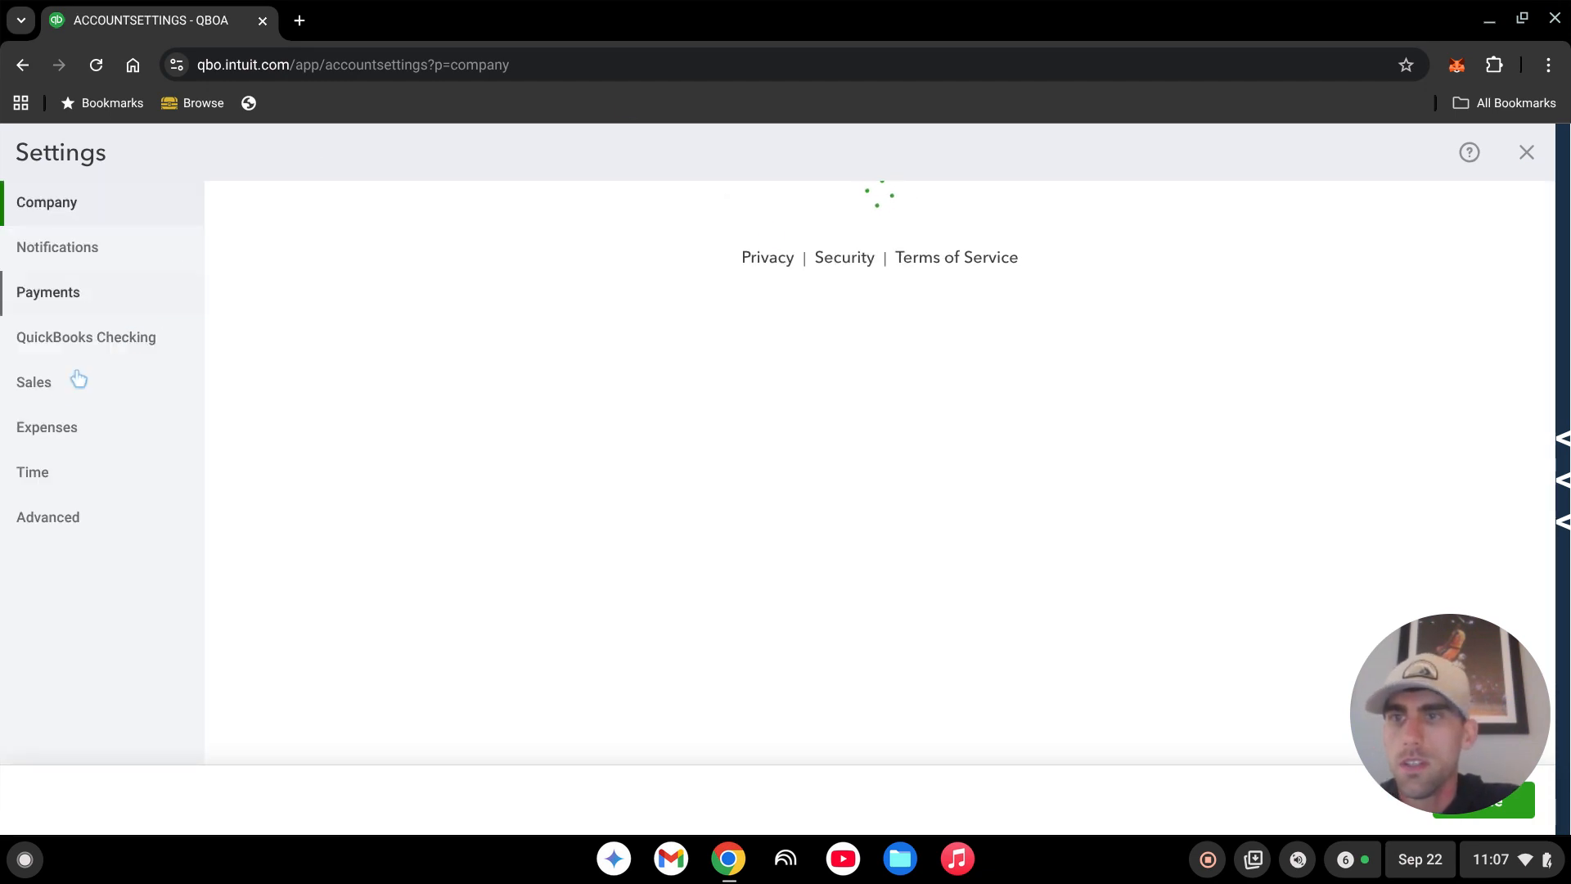
{"action": "left_click", "coordinate": [57, 440]}
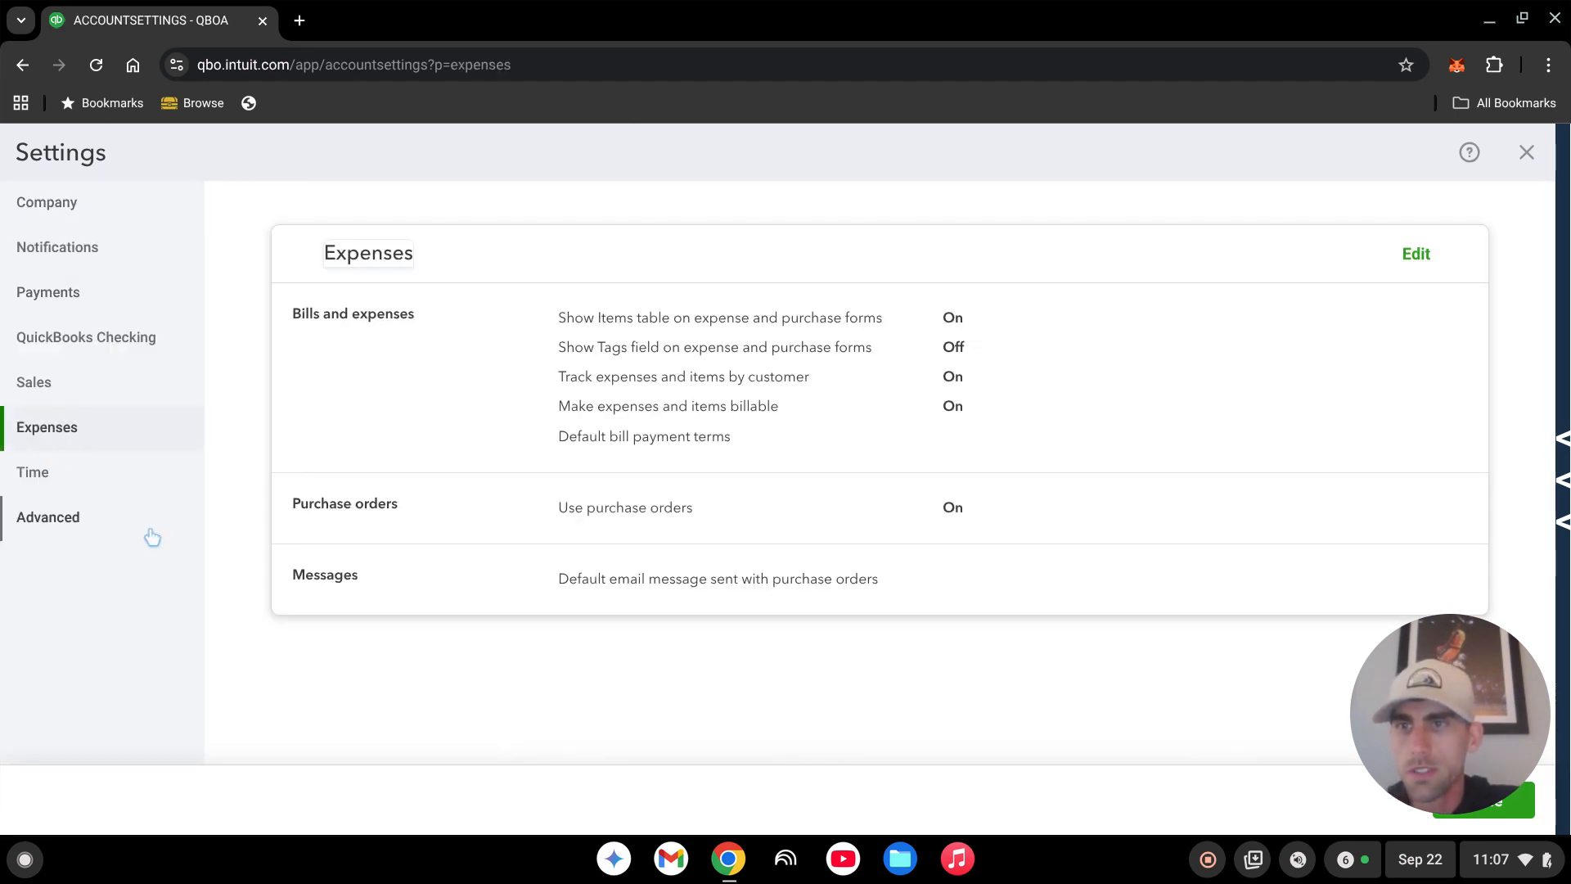
{"action": "left_click", "coordinate": [1158, 345]}
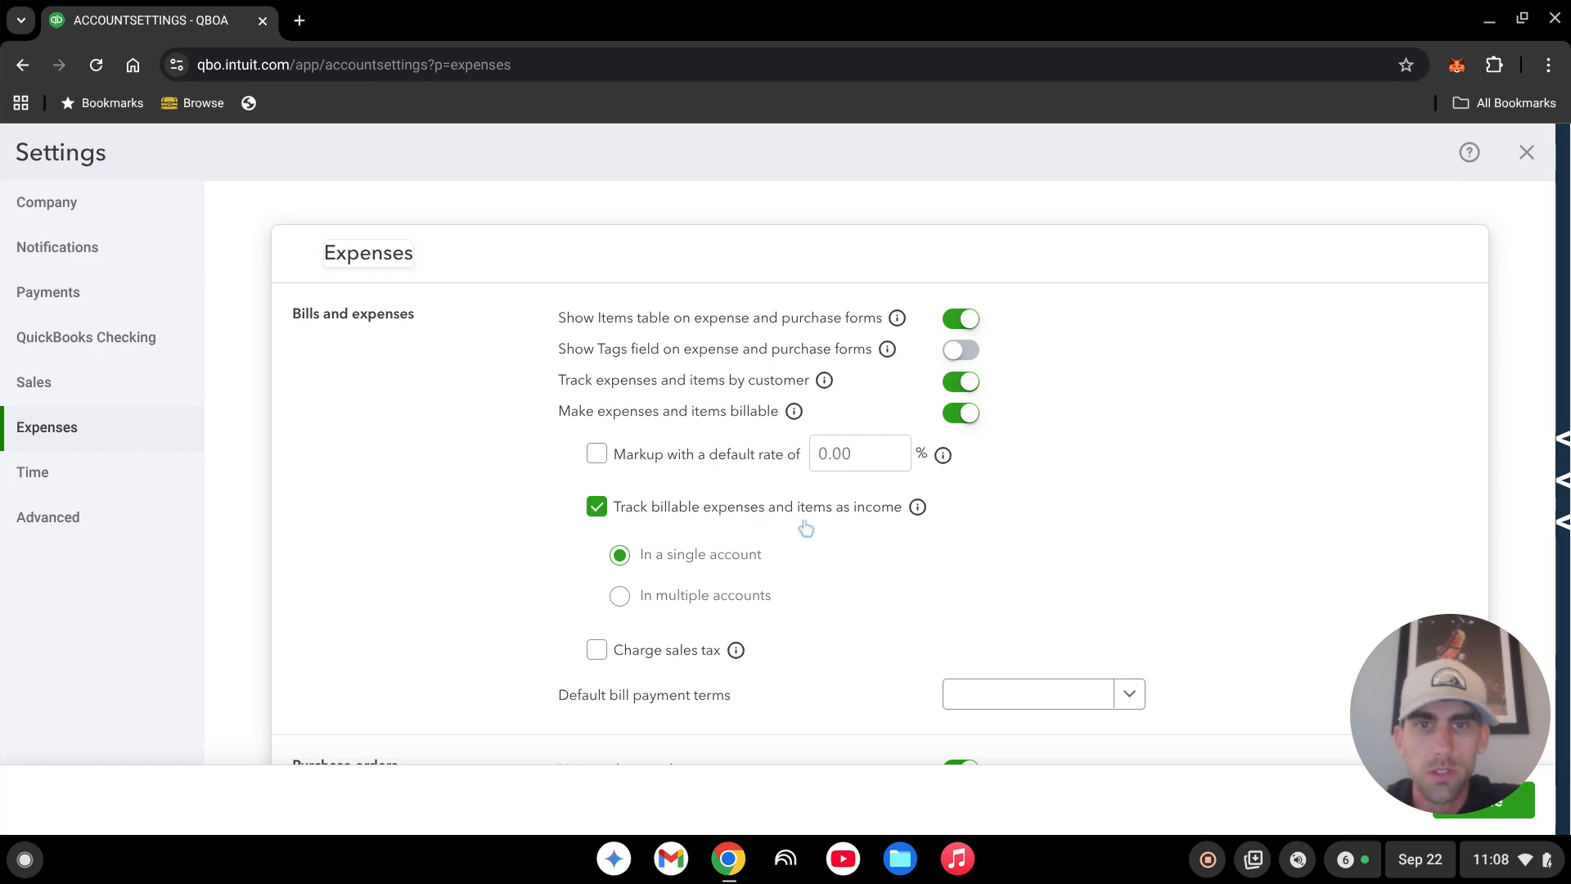
{"action": "scroll", "coordinate": [999, 502], "scroll_direction": "down", "scroll_amount": 1}
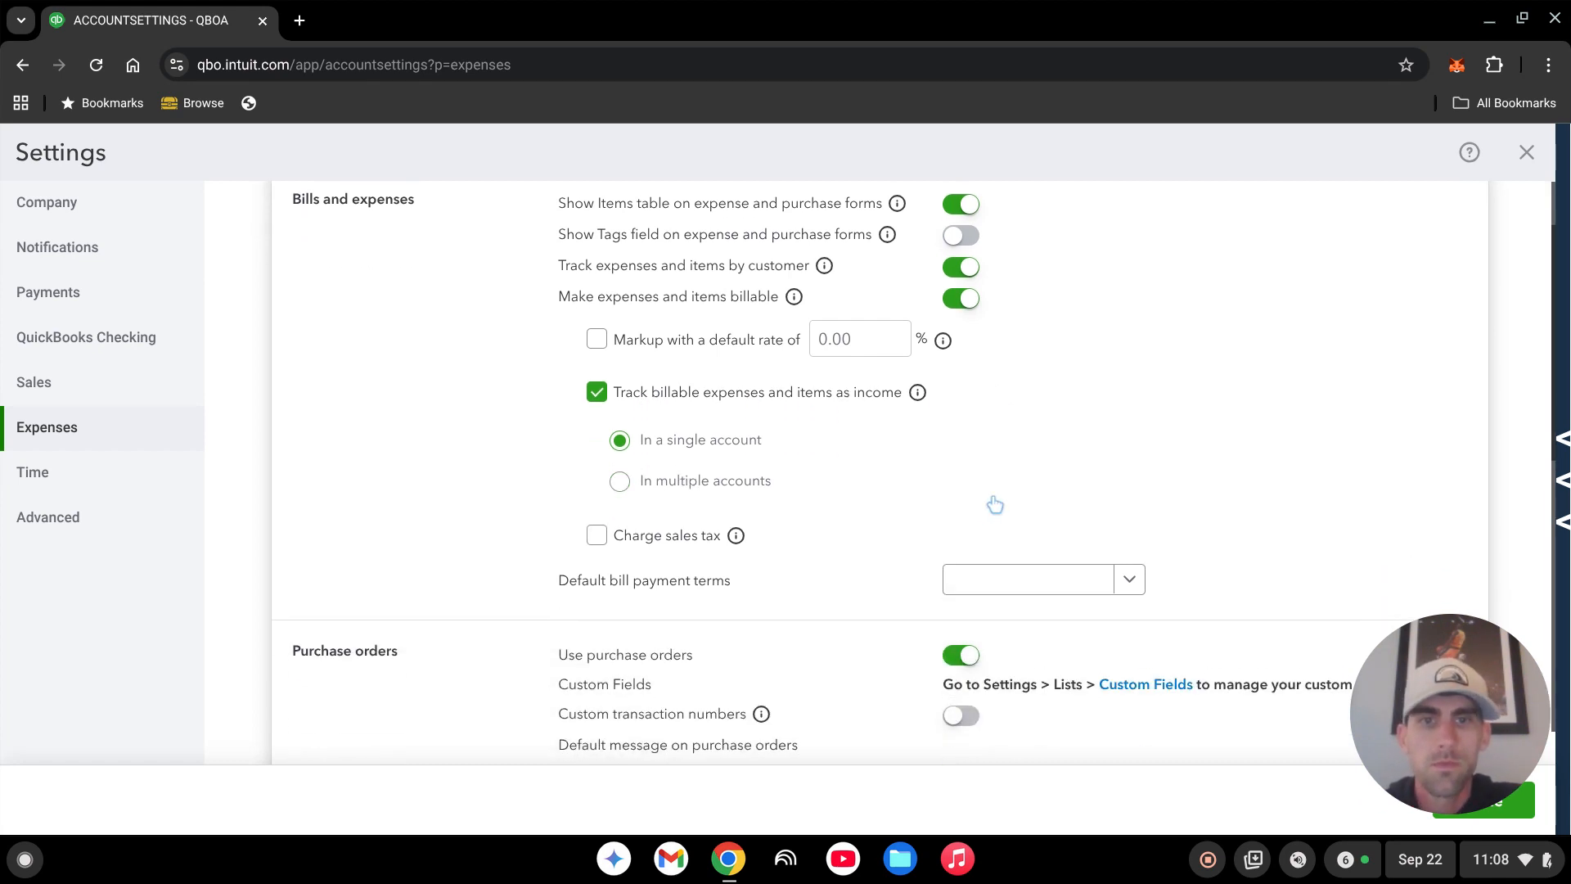
{"action": "scroll", "coordinate": [1022, 605], "scroll_direction": "up", "scroll_amount": 1}
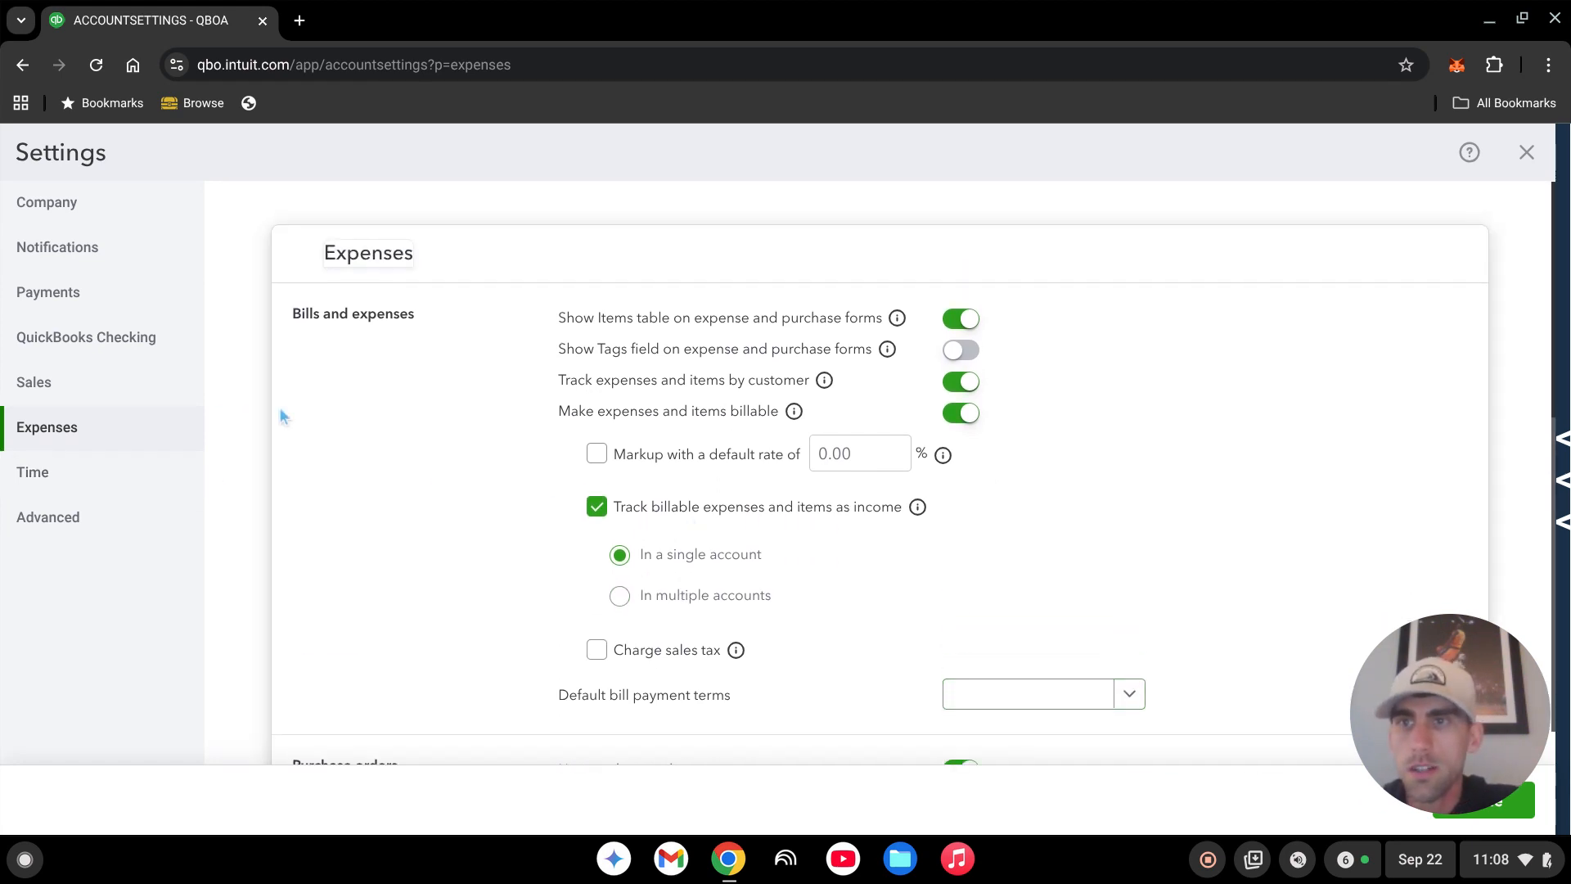
{"action": "left_click", "coordinate": [1526, 155]}
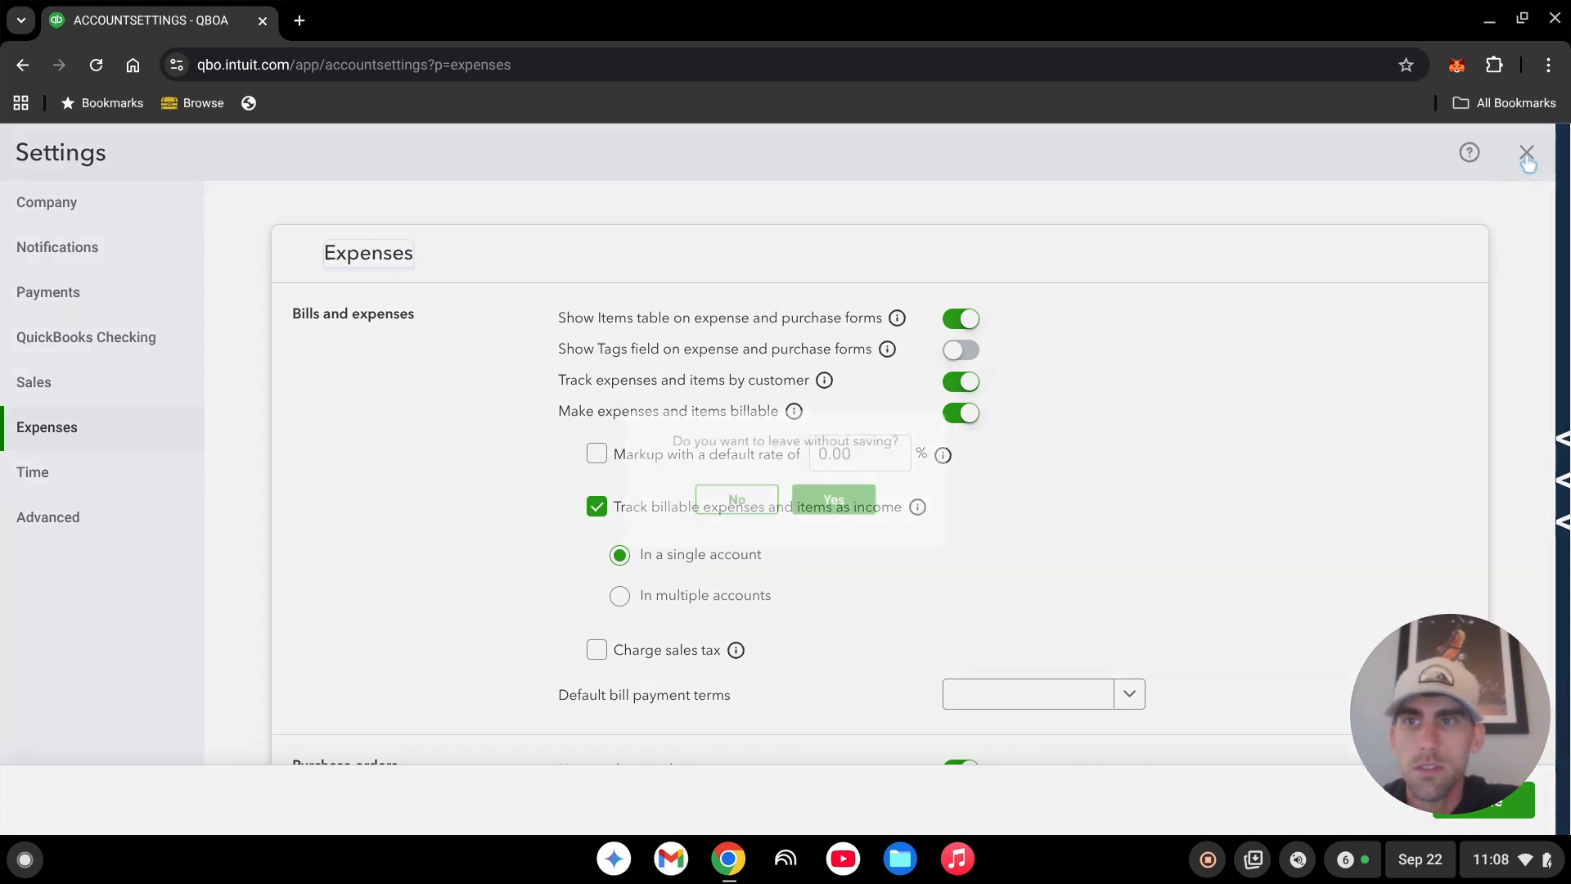
{"action": "left_click", "coordinate": [877, 505]}
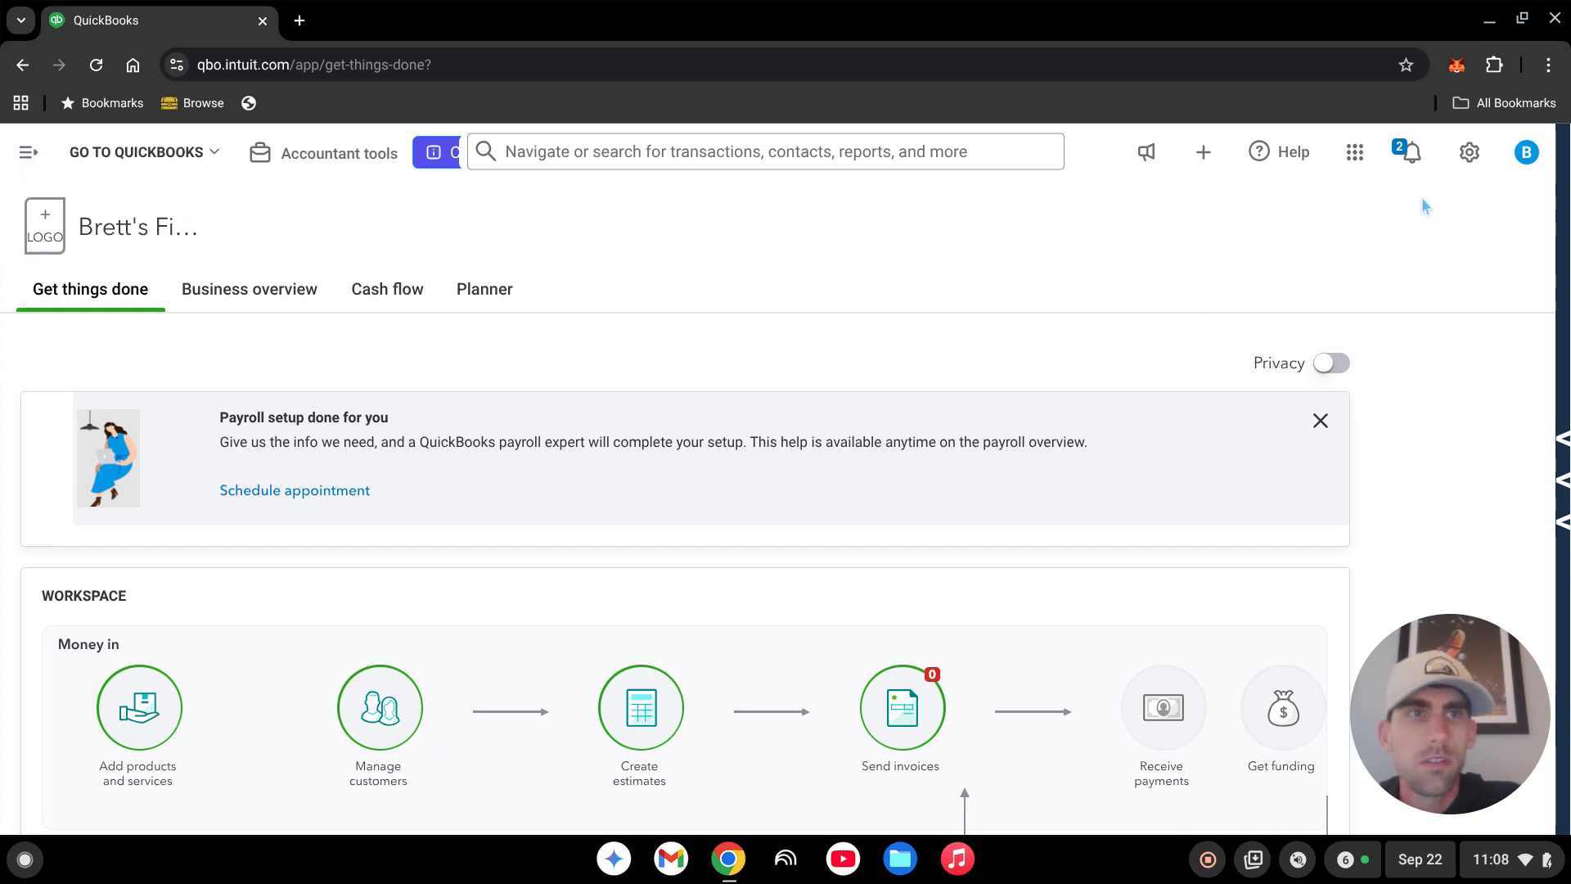
Open the products and services list and look through it for the Property Management Fee service
{"action": "left_click", "coordinate": [1470, 152]}
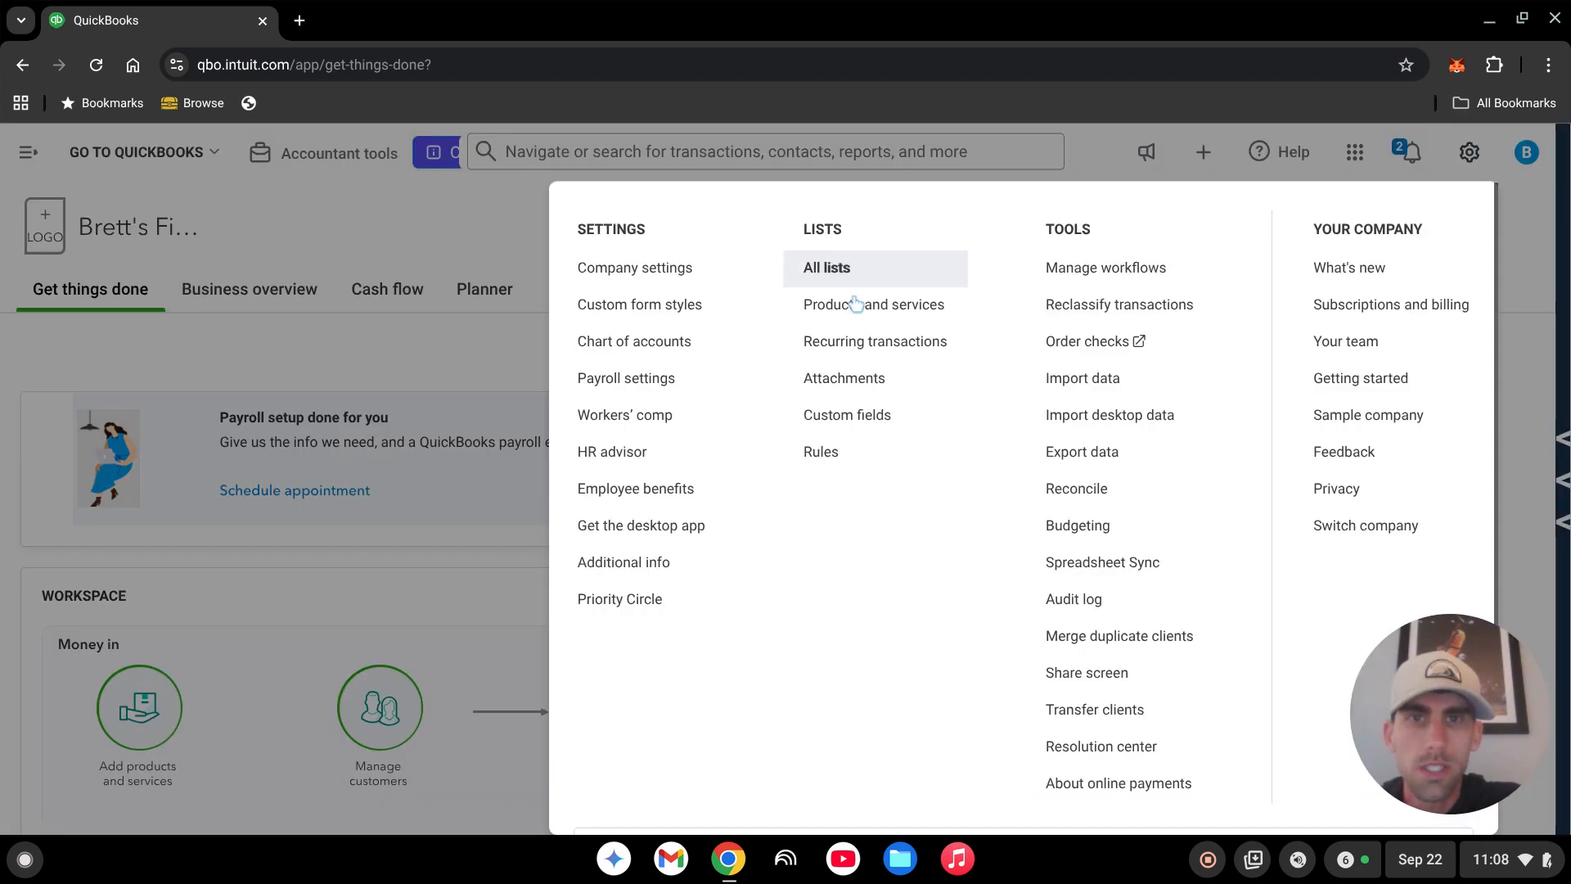
{"action": "left_click", "coordinate": [876, 309]}
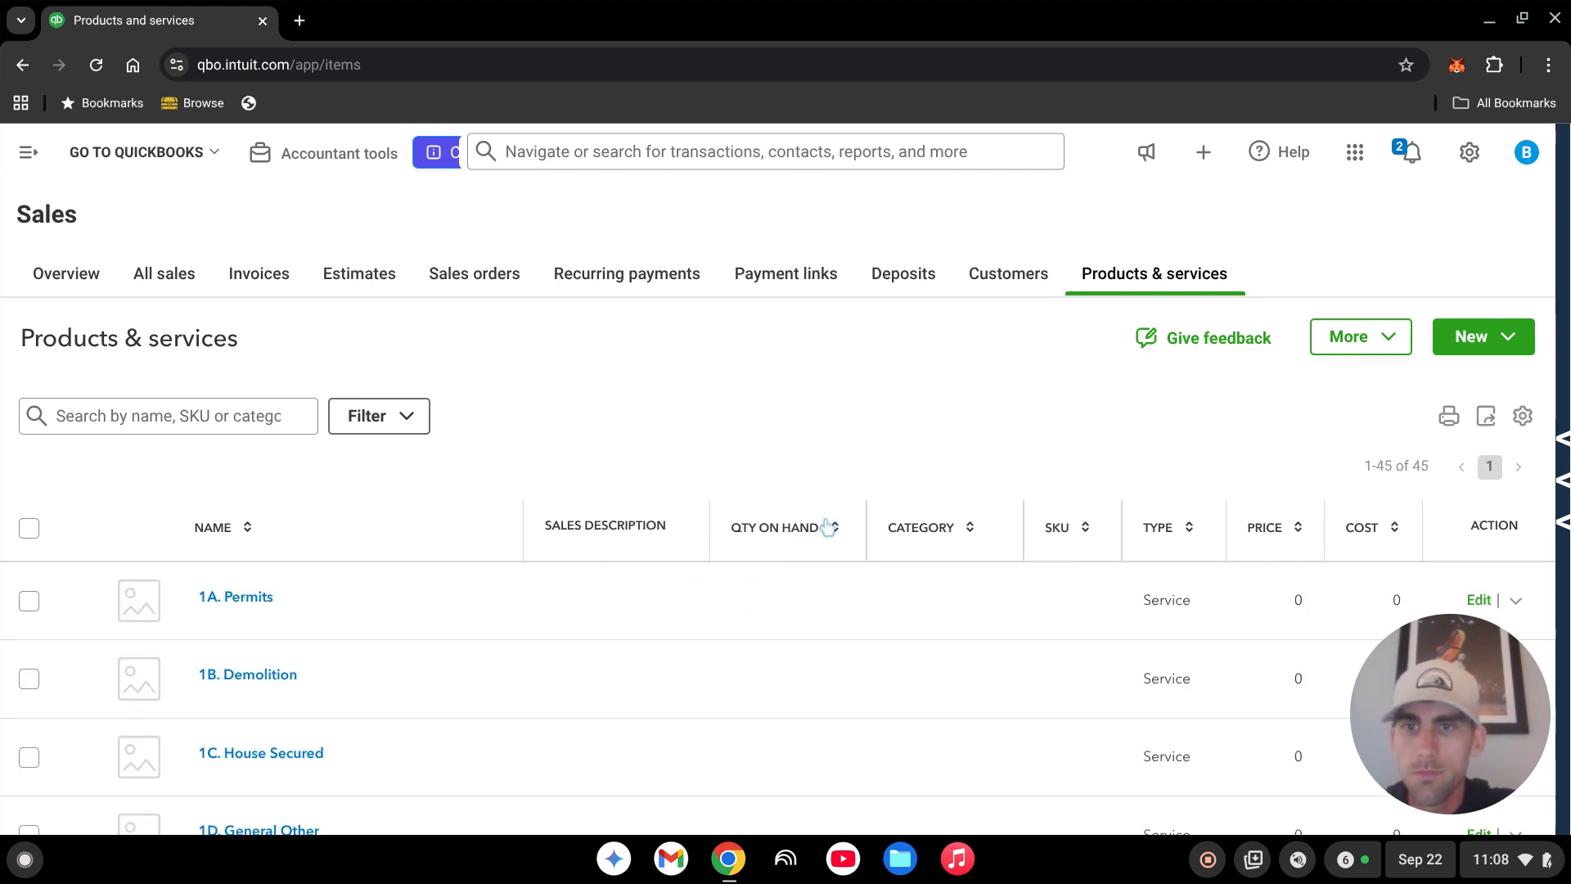
{"action": "scroll", "coordinate": [851, 513], "scroll_direction": "down", "scroll_amount": 20}
{"action": "scroll", "coordinate": [854, 493], "scroll_direction": "down", "scroll_amount": 9}
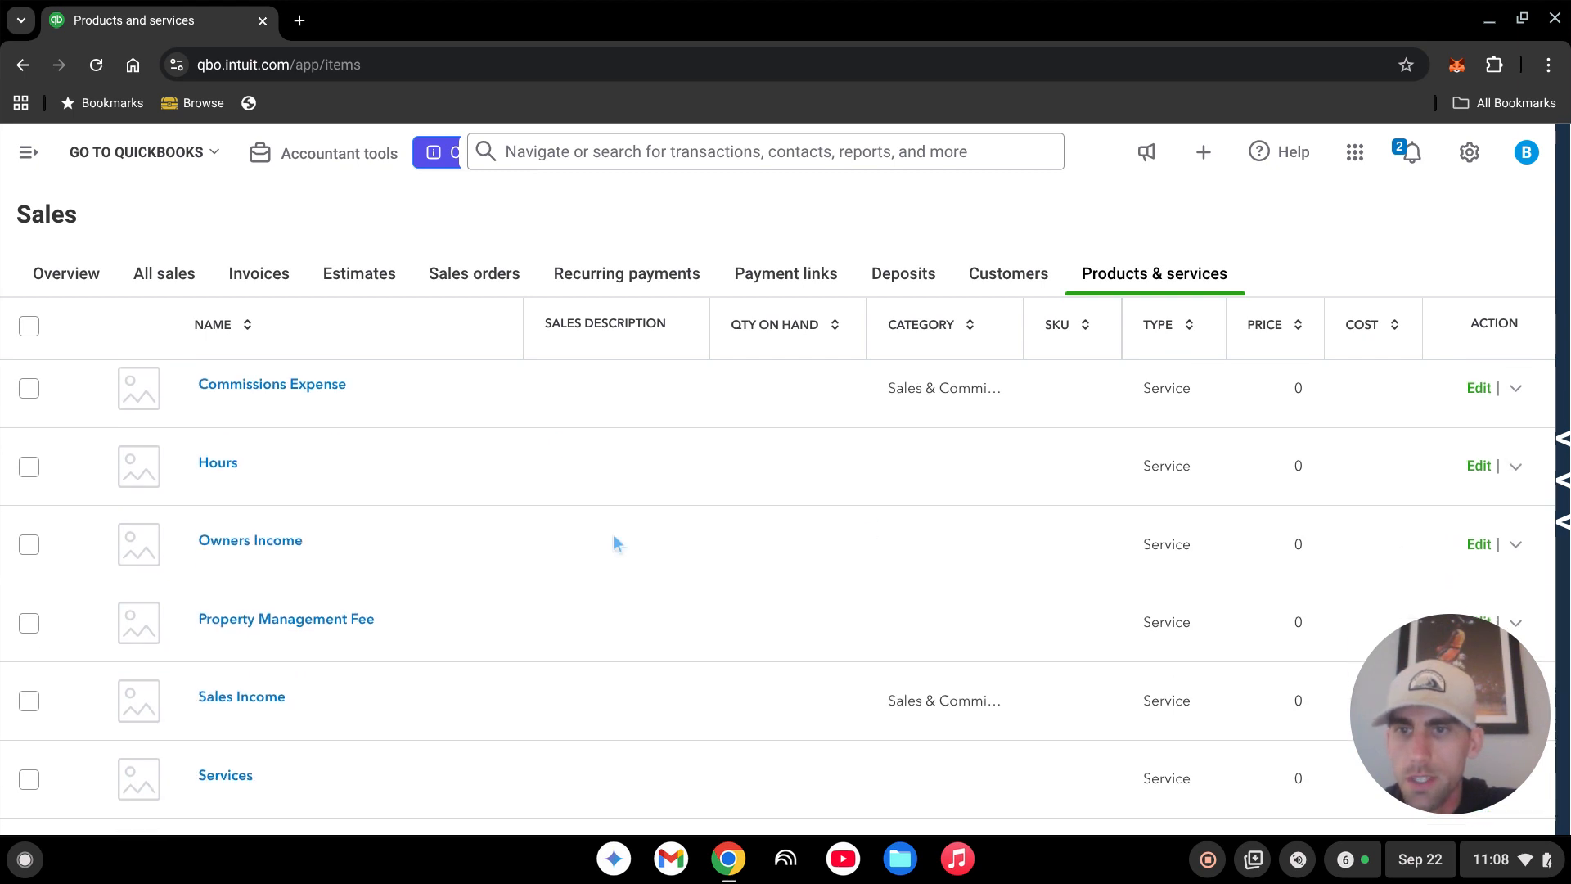
{"action": "scroll", "coordinate": [616, 542], "scroll_direction": "down", "scroll_amount": 2}
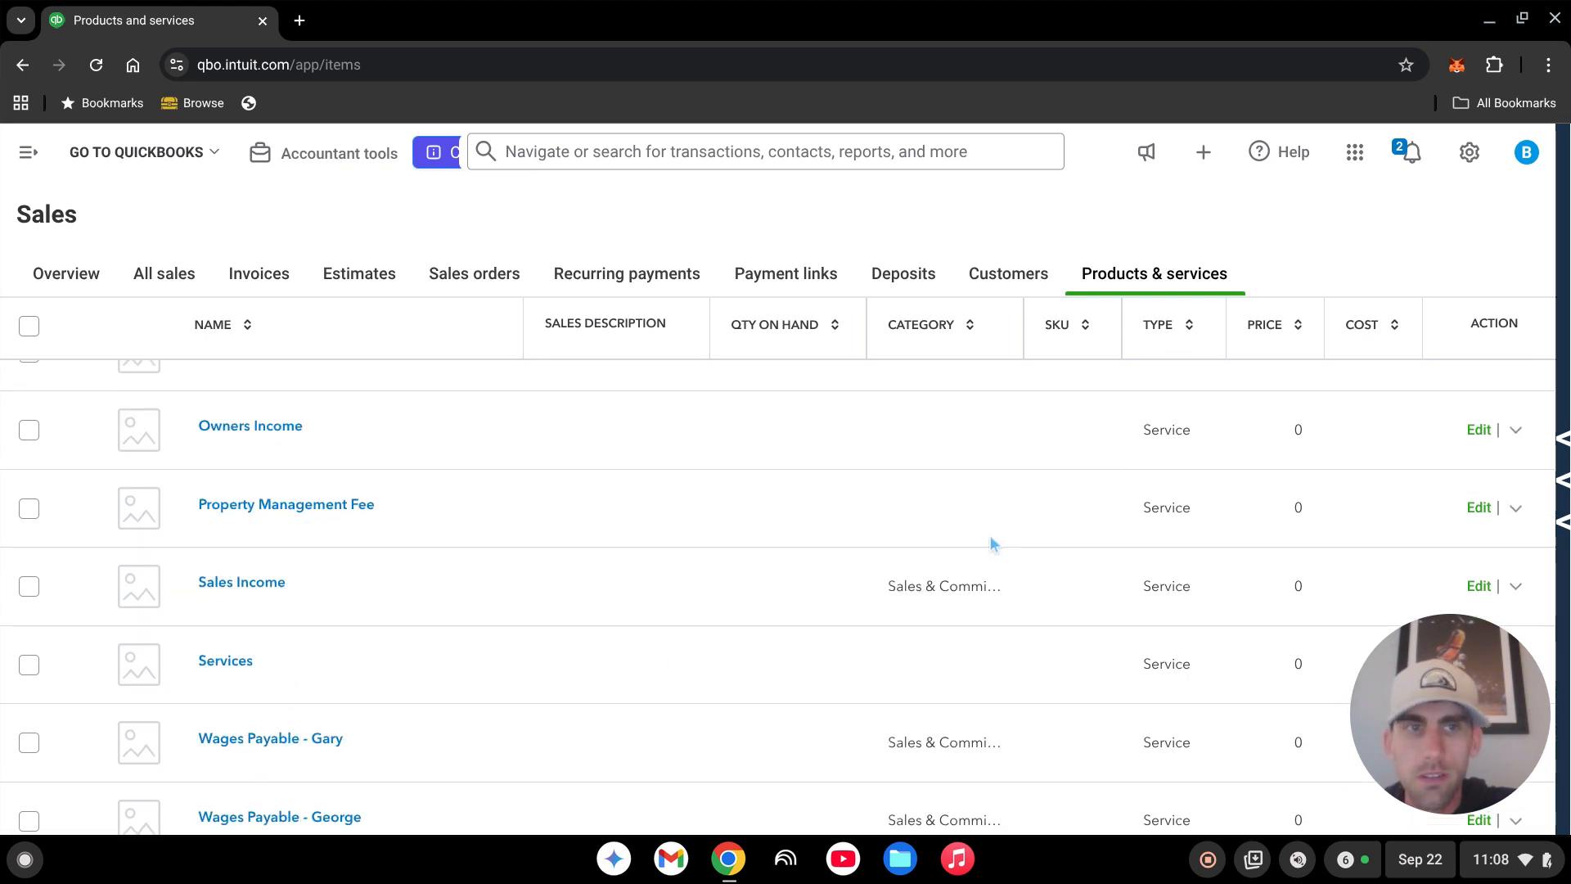
Open the Property Management Fee service for editing, check its item type and income account, and save it
{"action": "left_click", "coordinate": [1478, 507]}
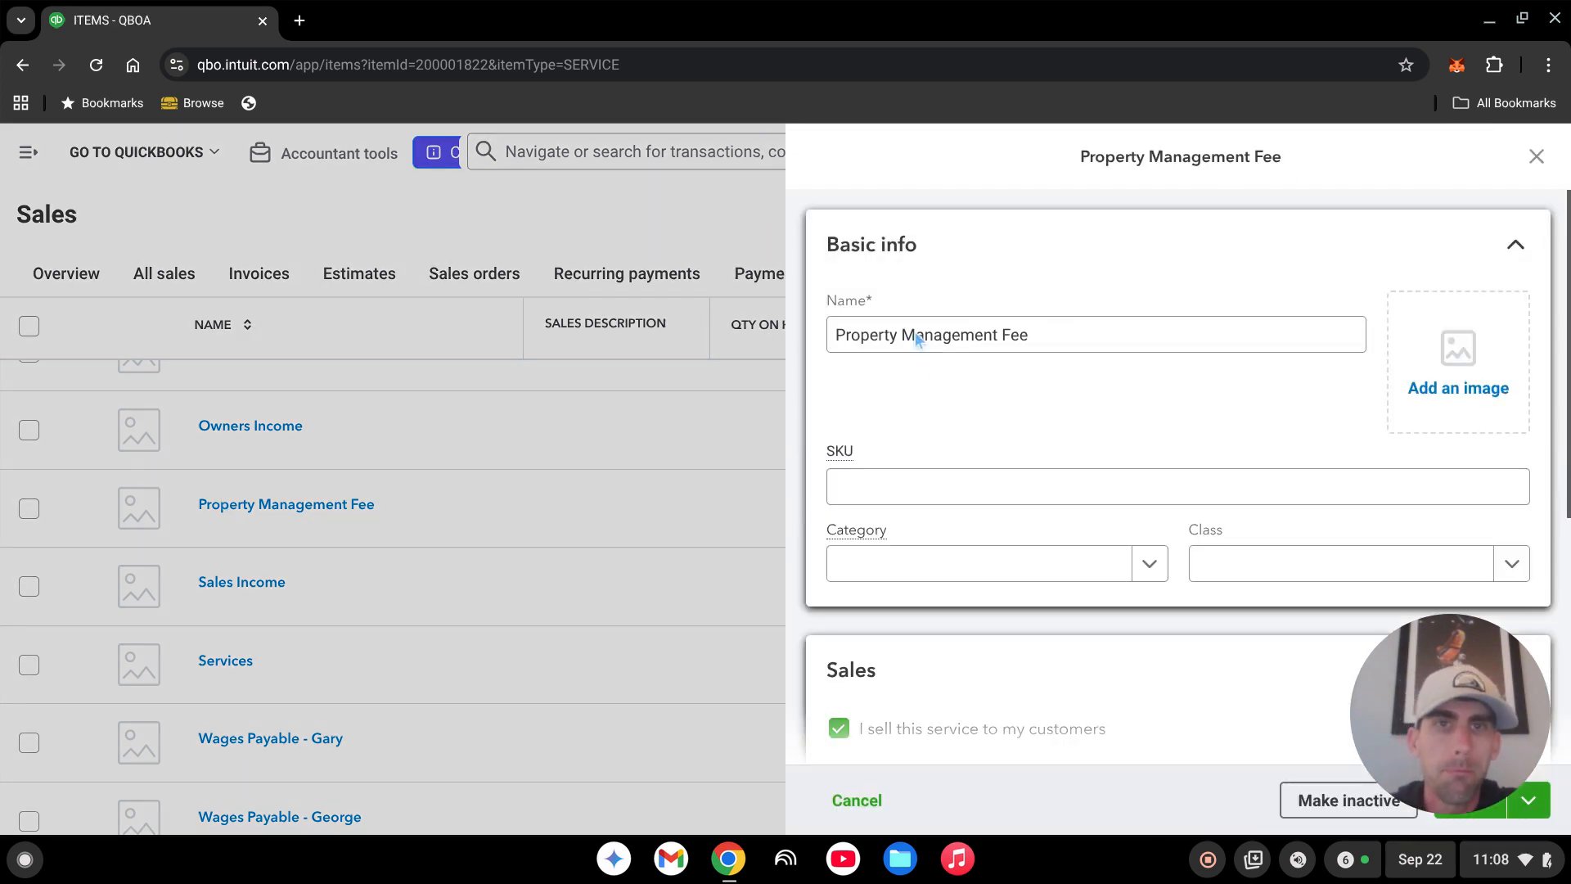
{"action": "scroll", "coordinate": [1133, 419], "scroll_direction": "down", "scroll_amount": 3}
{"action": "left_click_drag", "start_coordinate": [1429, 672], "coordinate": [106, 110]}
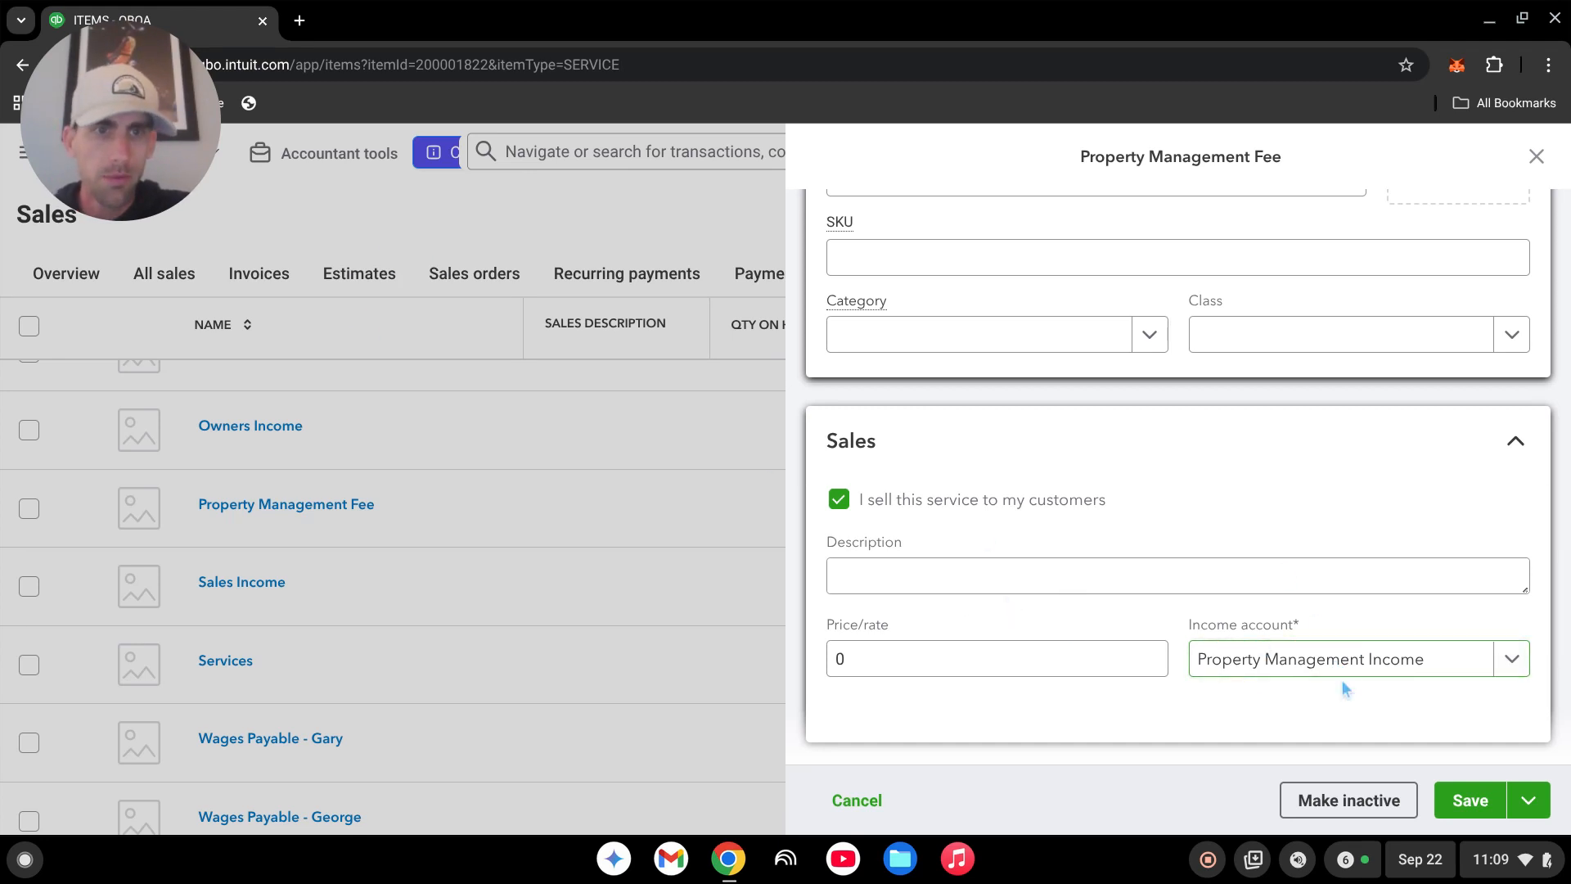
{"action": "scroll", "coordinate": [1373, 659], "scroll_direction": "up", "scroll_amount": 3}
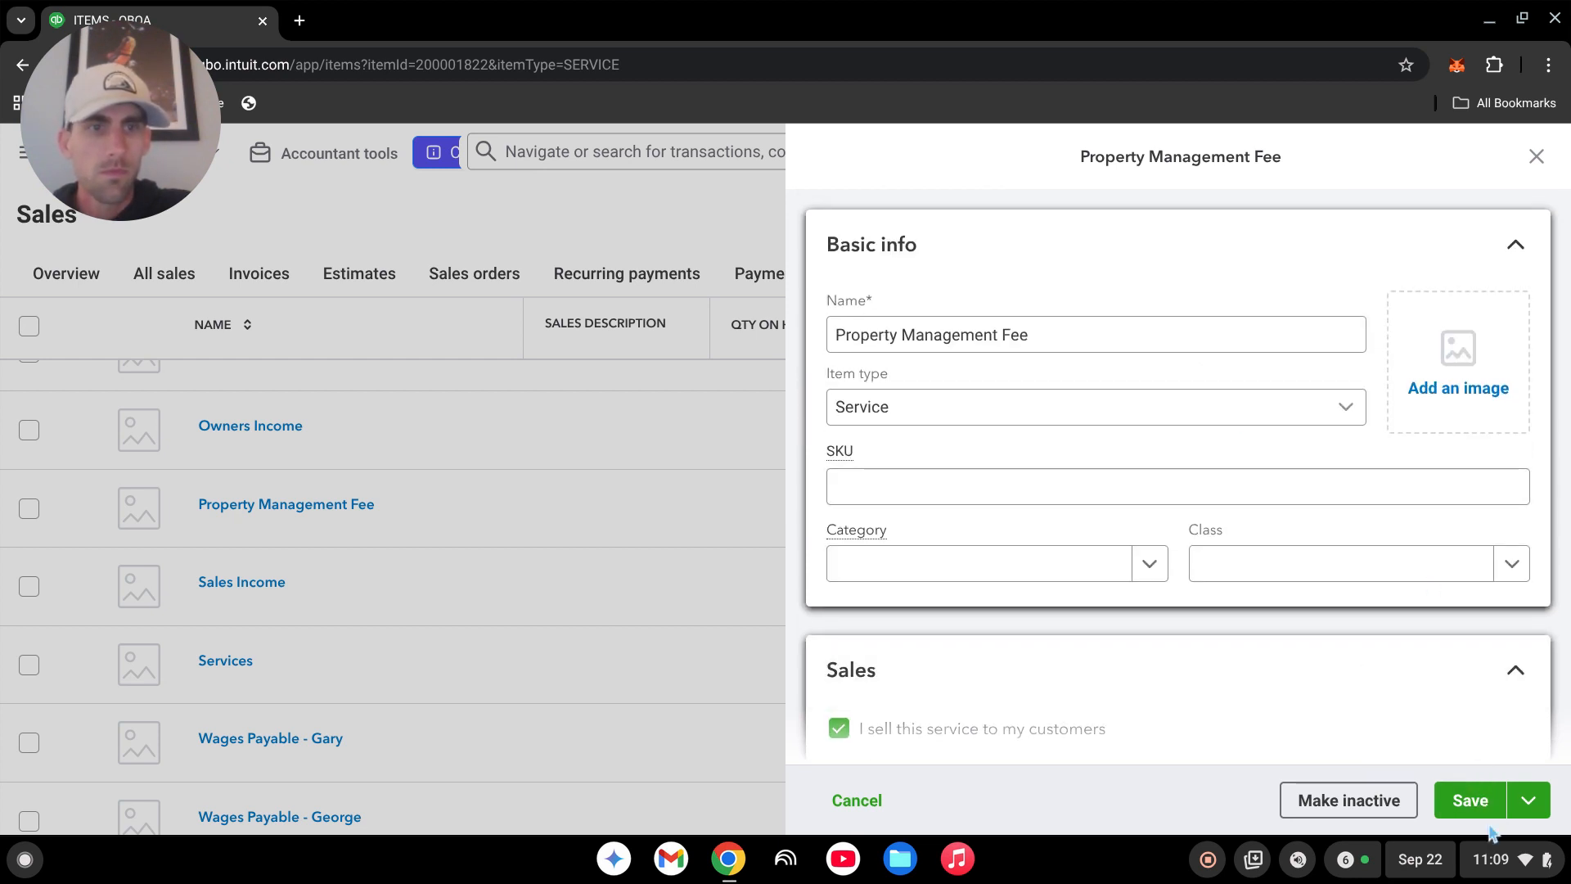
{"action": "left_click", "coordinate": [1472, 802]}
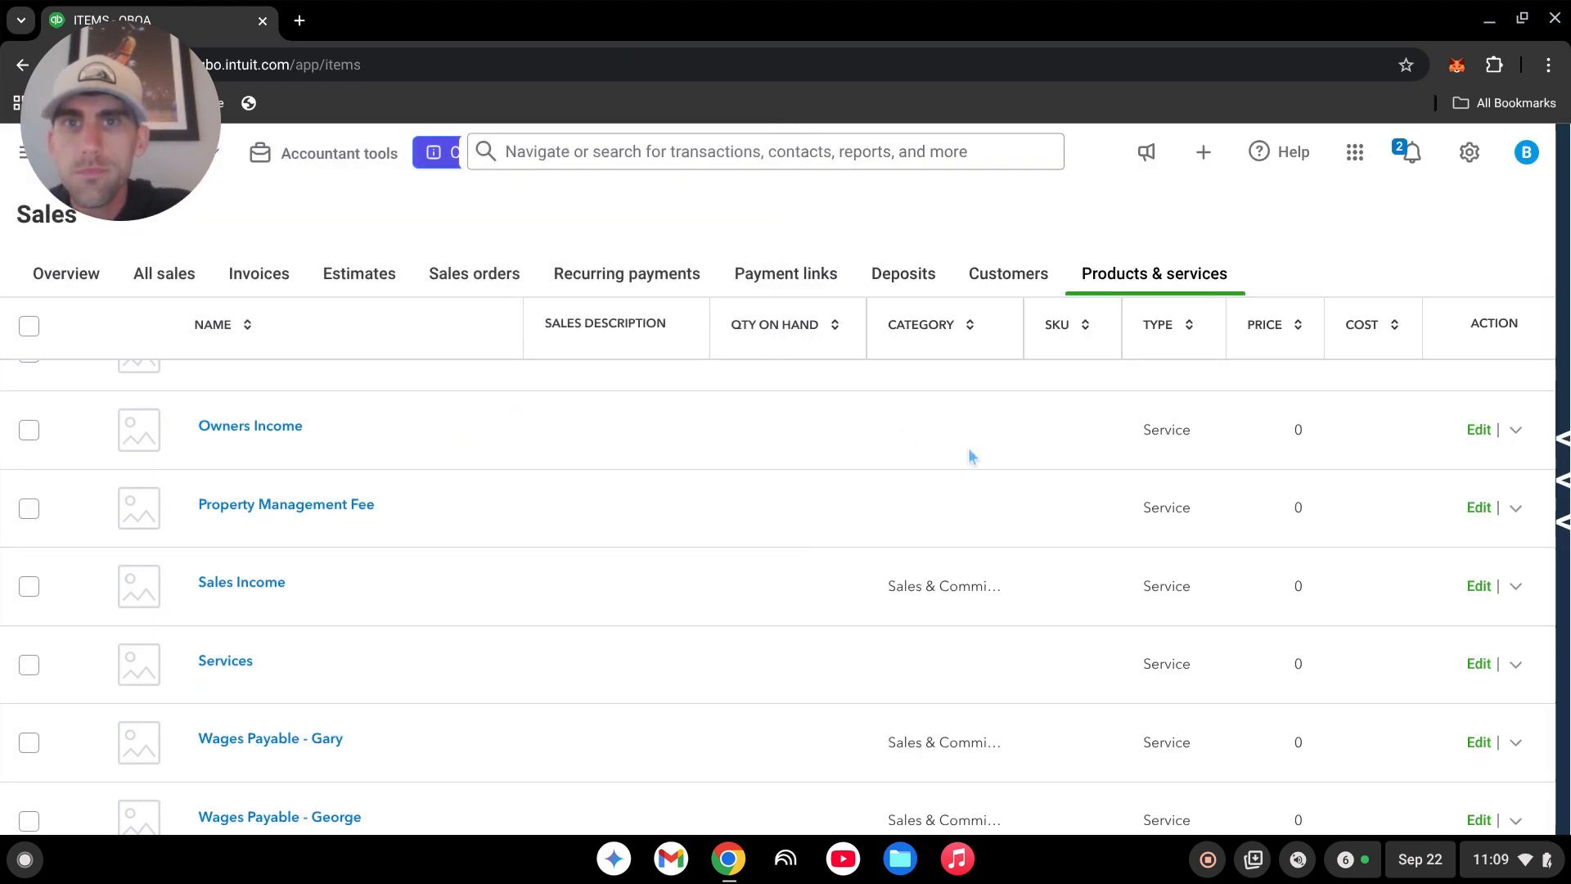
Open the customers list and examine how the property owners and their property sub-customers are organized
{"action": "scroll", "coordinate": [684, 635], "scroll_direction": "up", "scroll_amount": 3}
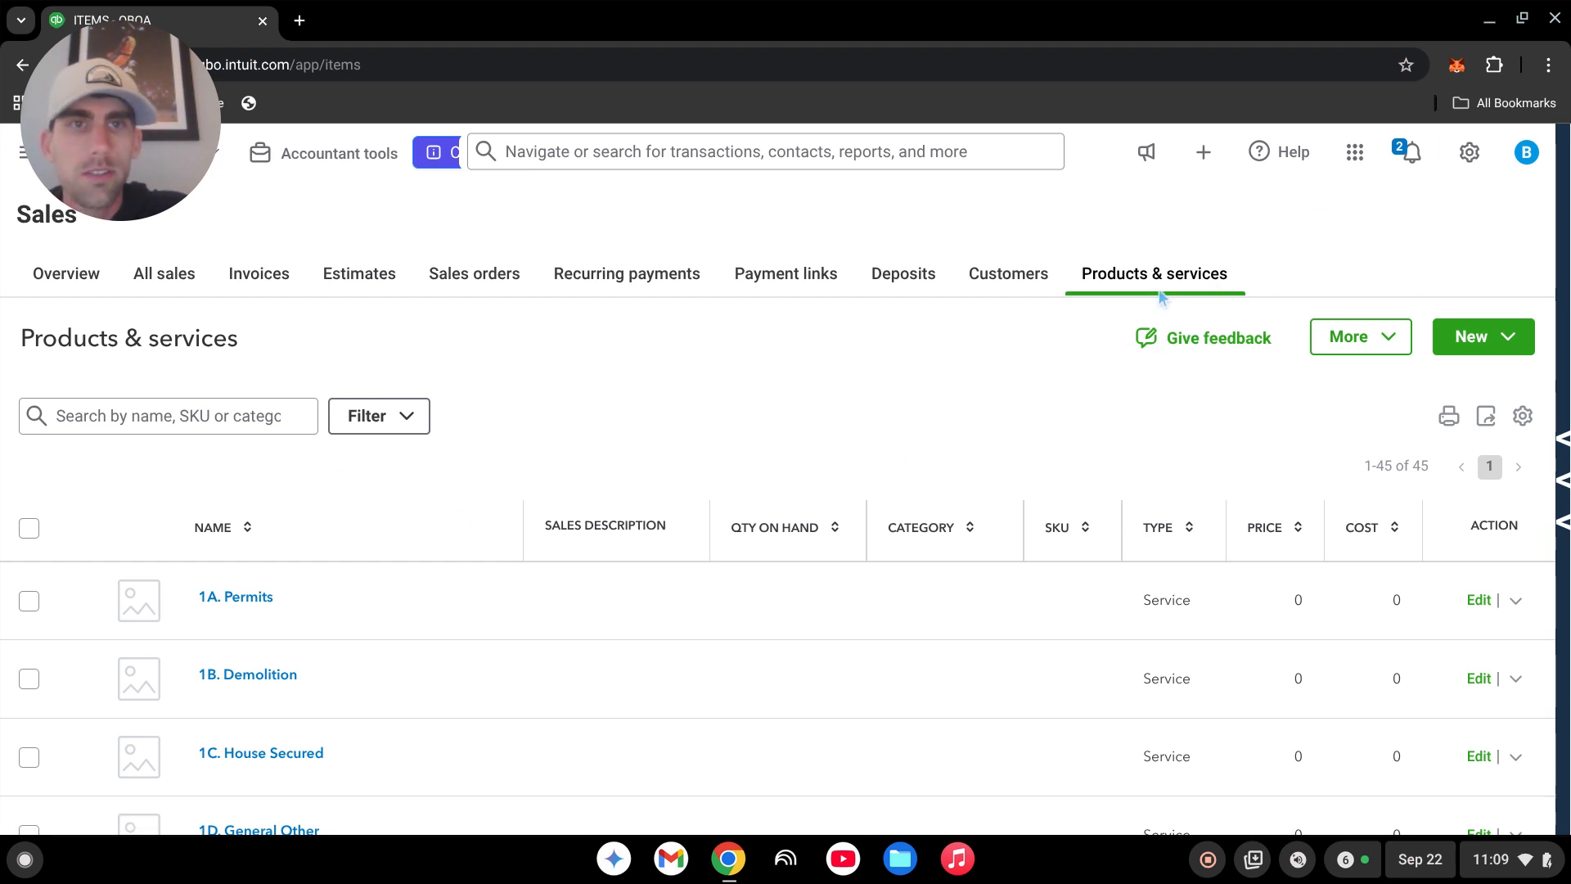
{"action": "left_click", "coordinate": [1011, 276]}
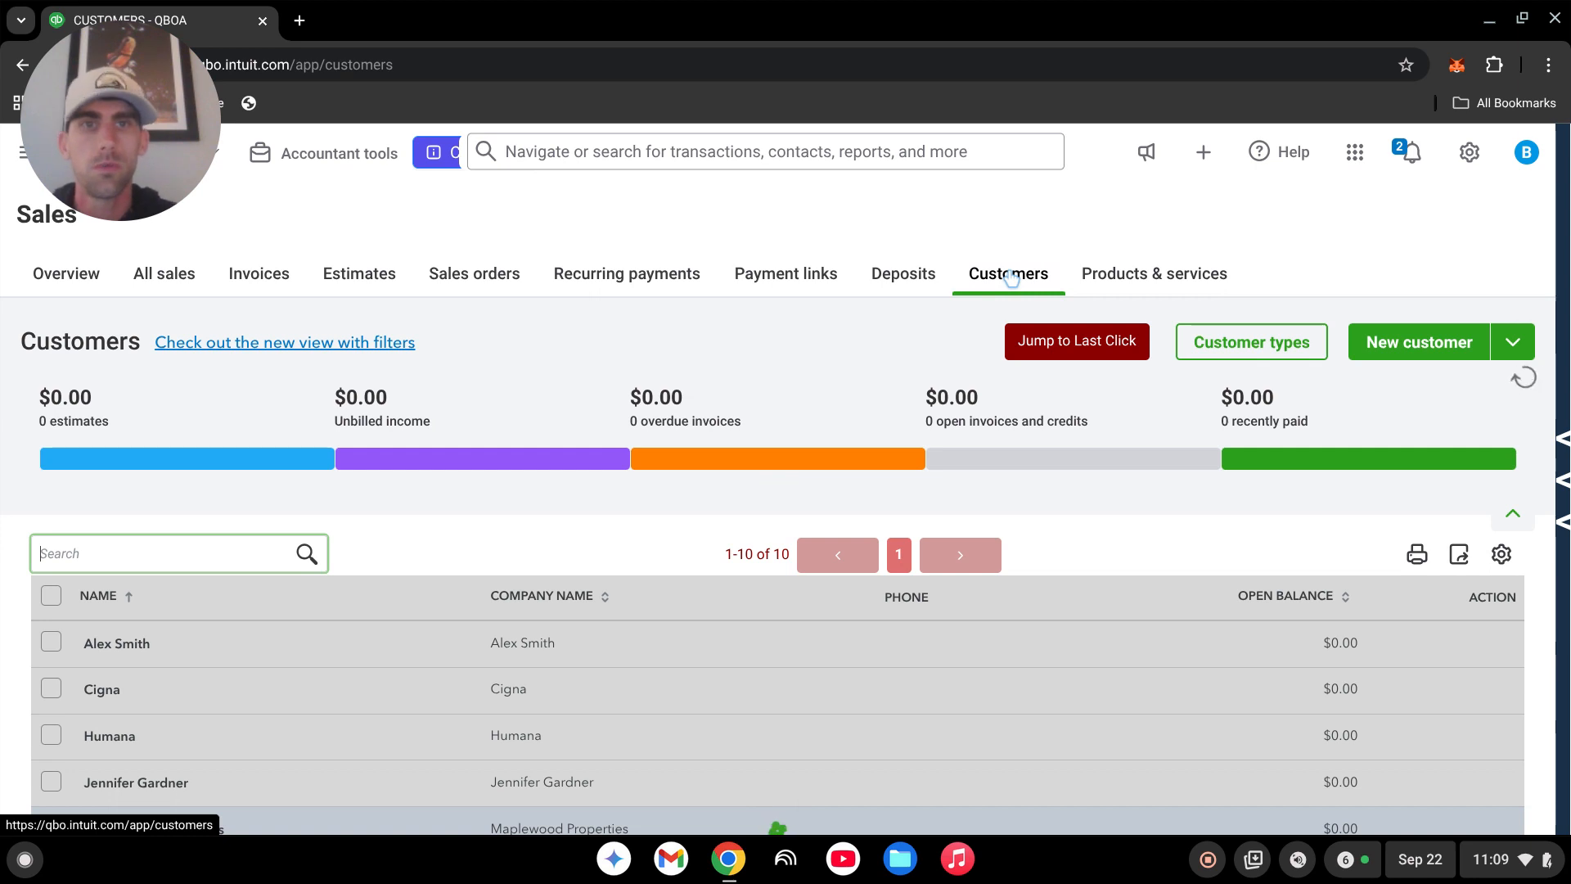
{"action": "scroll", "coordinate": [1011, 276], "scroll_direction": "down", "scroll_amount": 3}
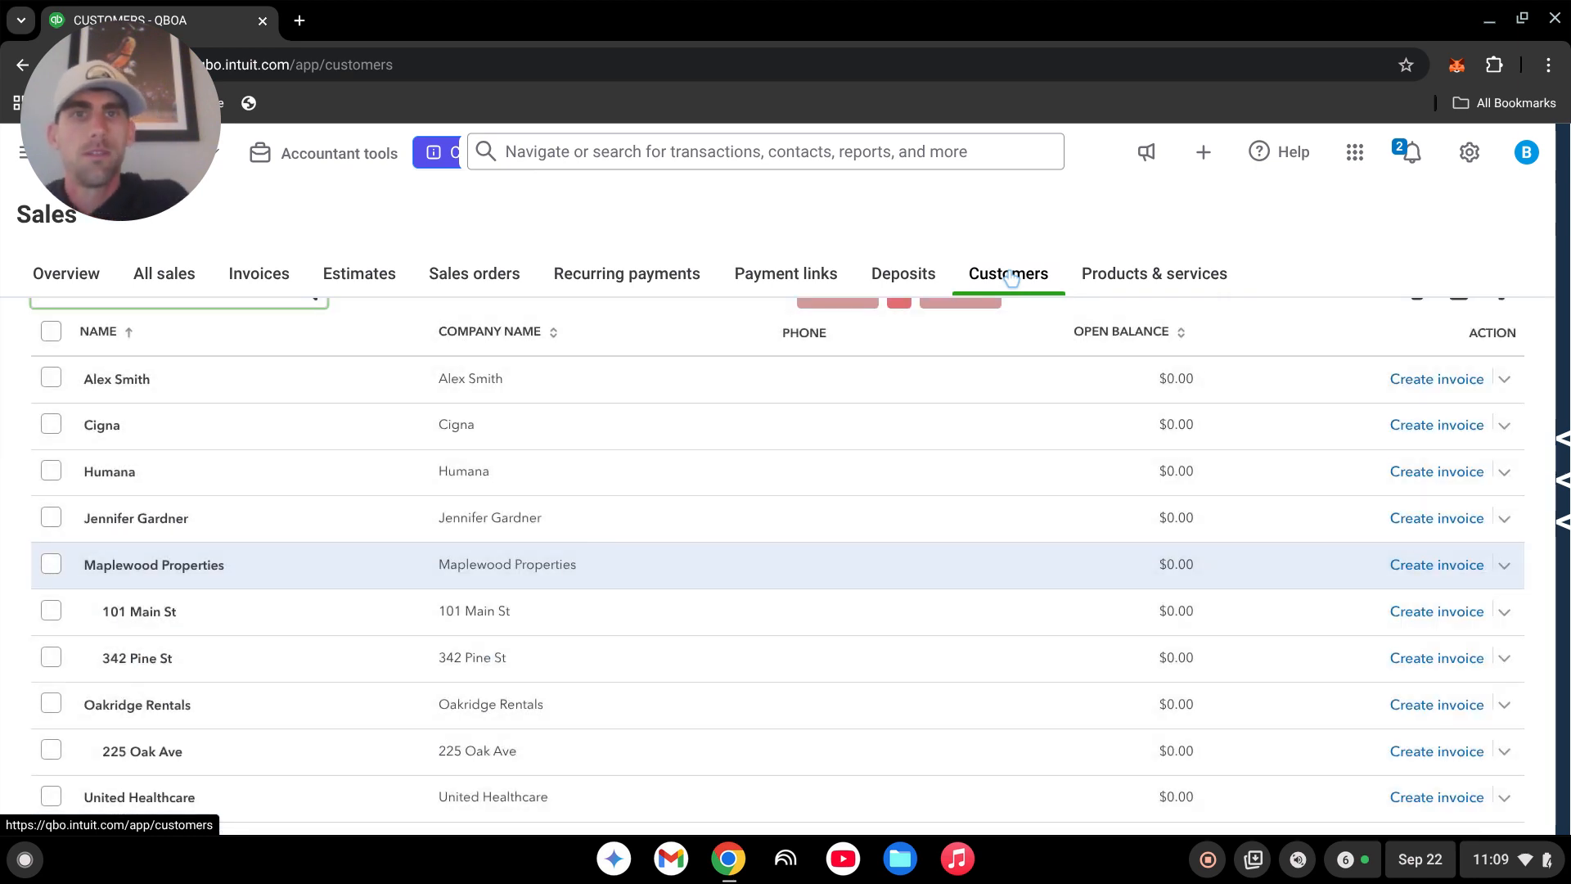
{"action": "scroll", "coordinate": [1156, 584], "scroll_direction": "up", "scroll_amount": 3}
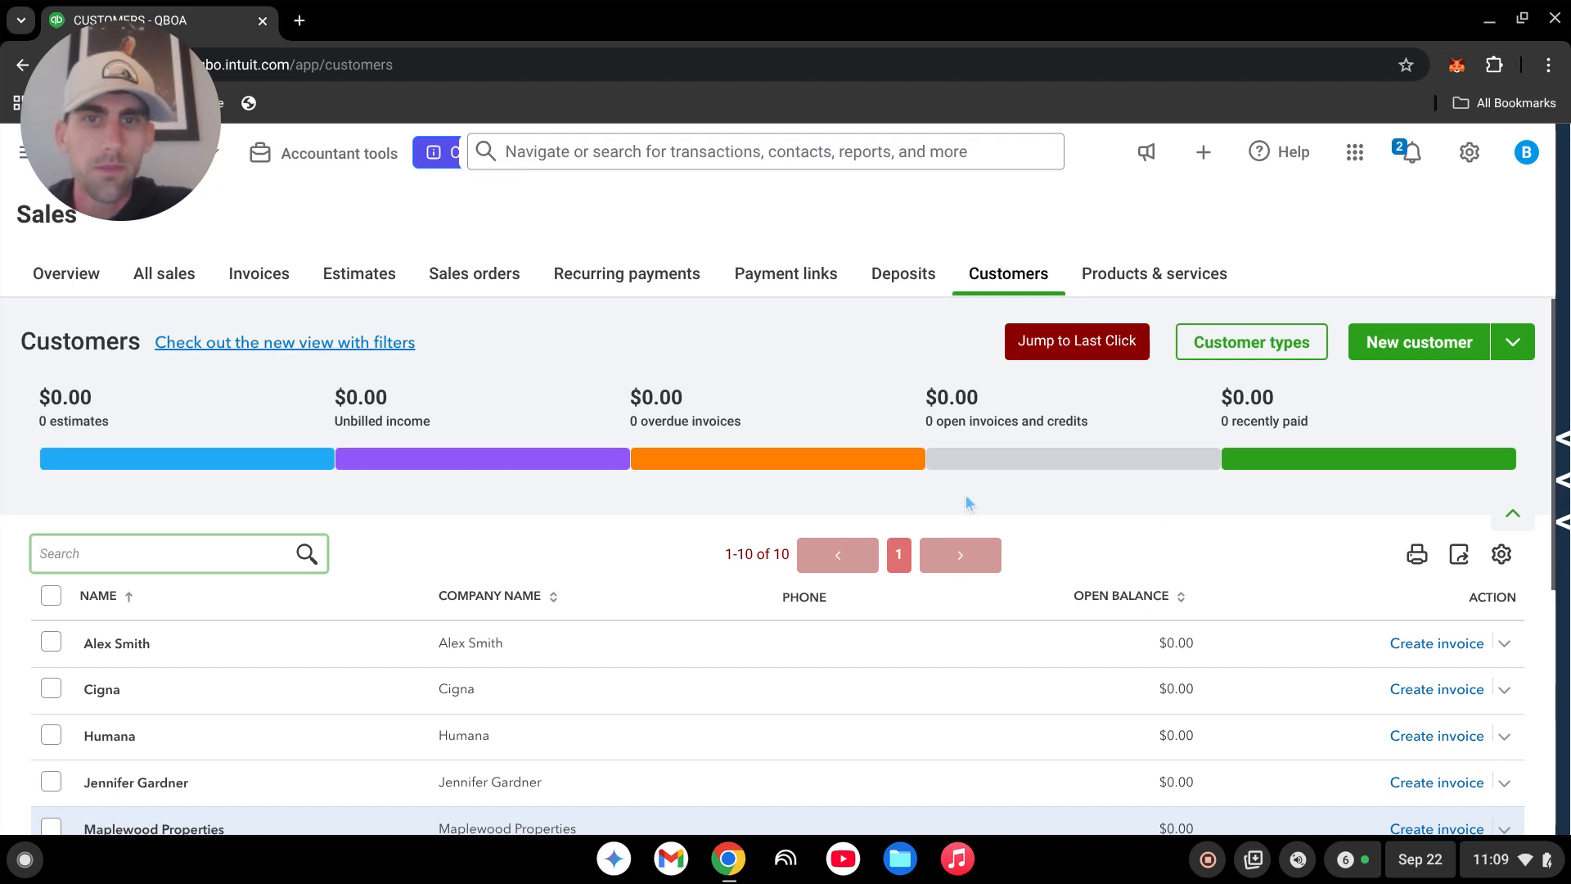
{"action": "scroll", "coordinate": [641, 515], "scroll_direction": "down", "scroll_amount": 5}
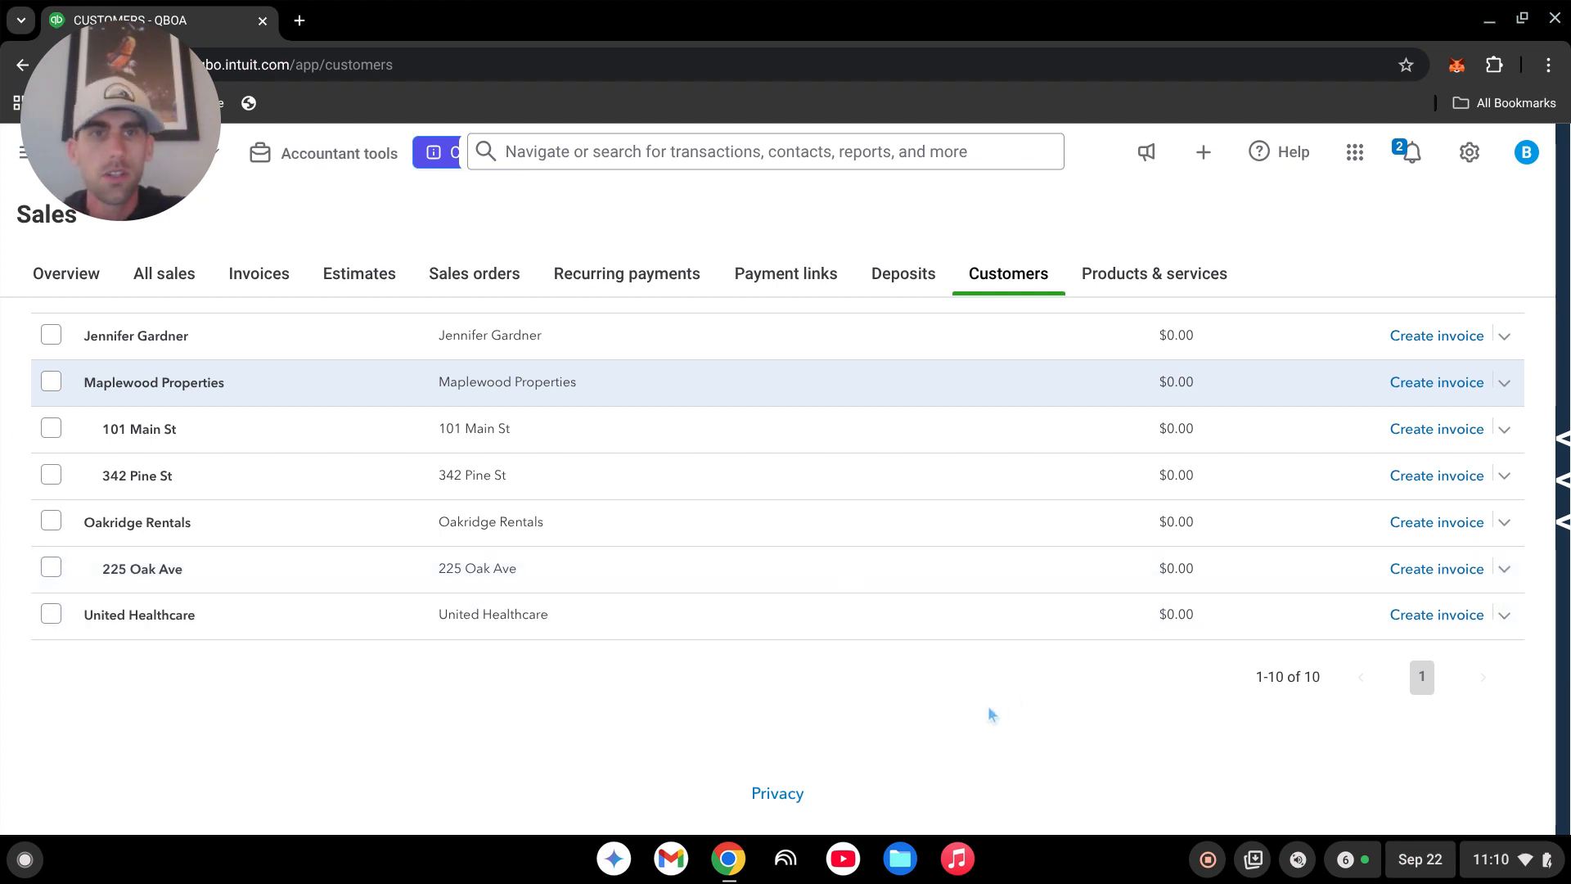
{"action": "scroll", "coordinate": [998, 712], "scroll_direction": "up", "scroll_amount": 5}
{"action": "scroll", "coordinate": [1080, 600], "scroll_direction": "up", "scroll_amount": 1}
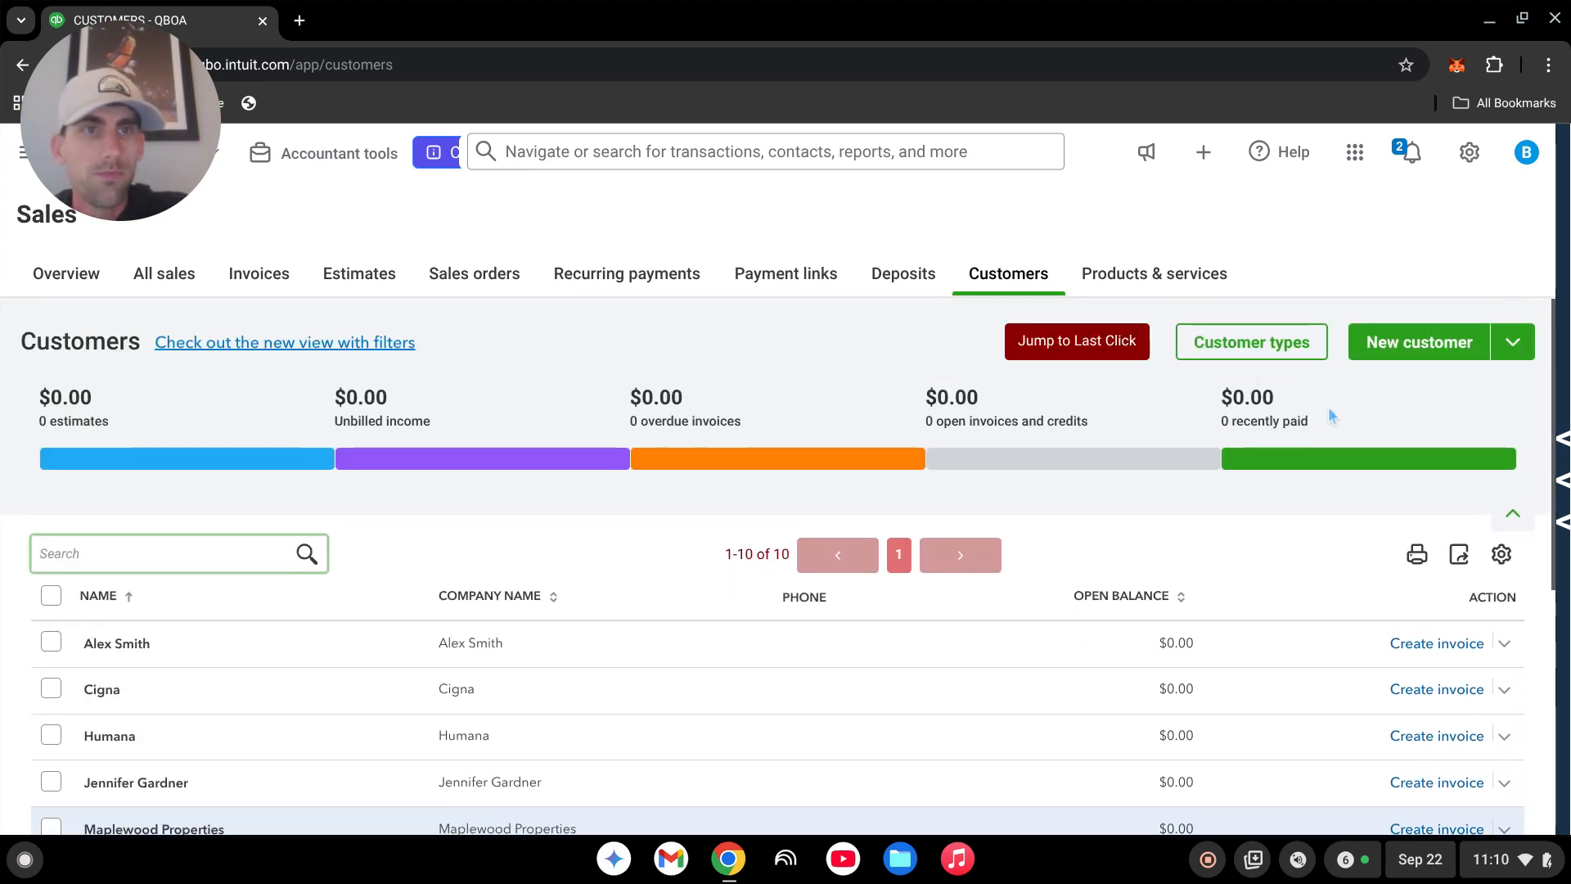
Start a new customer record and mark it as a sub-customer
{"action": "left_click", "coordinate": [1419, 342]}
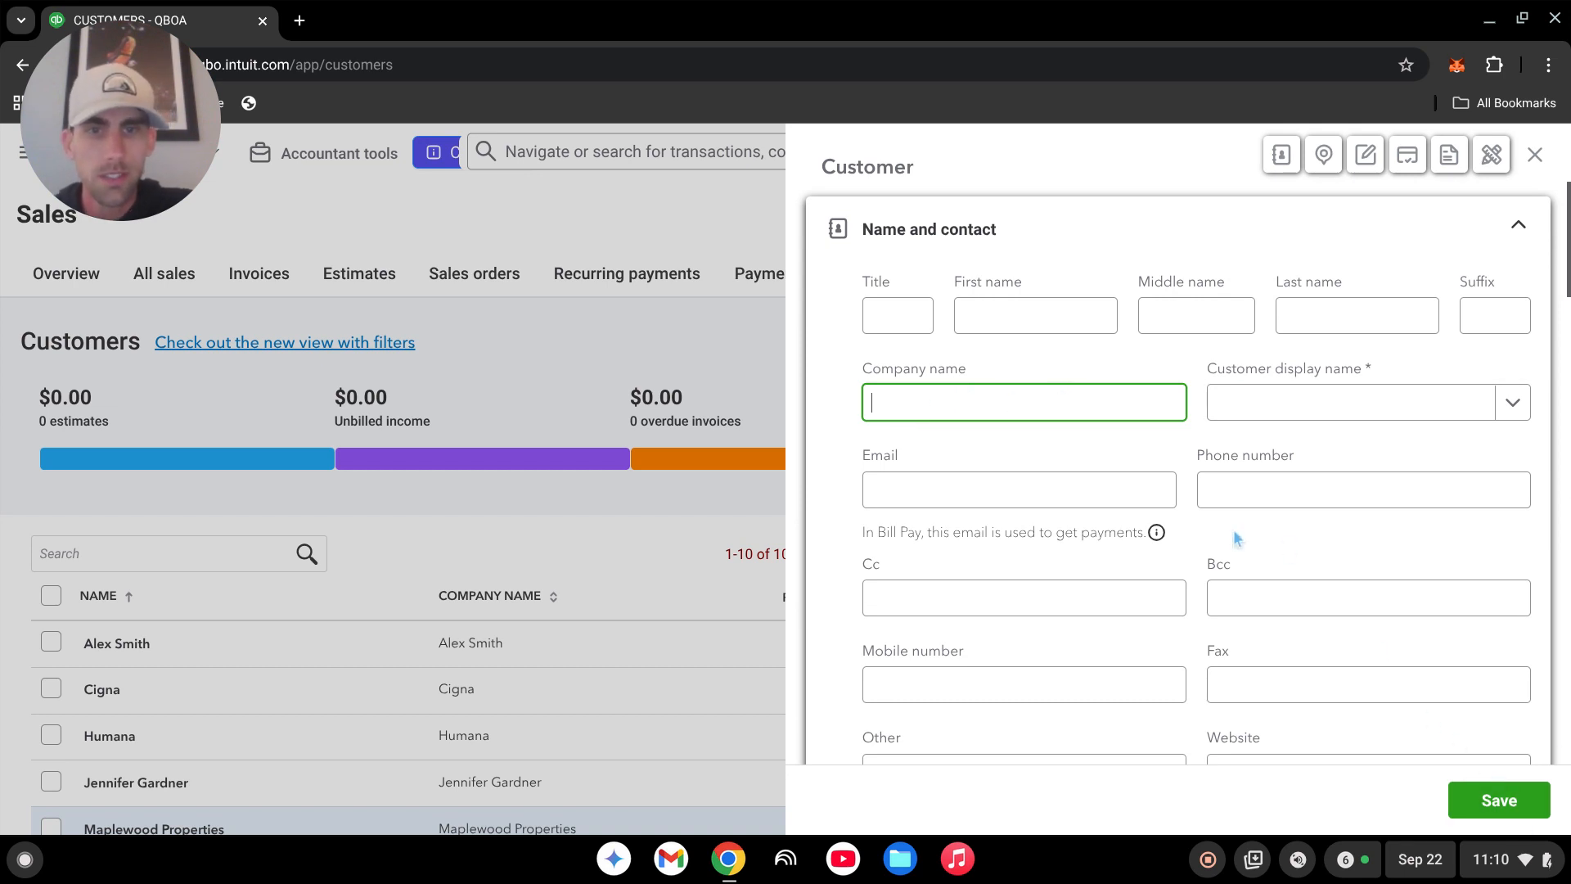
{"action": "scroll", "coordinate": [1270, 475], "scroll_direction": "down", "scroll_amount": 2}
{"action": "scroll", "coordinate": [1097, 350], "scroll_direction": "down", "scroll_amount": 3}
{"action": "scroll", "coordinate": [1252, 536], "scroll_direction": "up", "scroll_amount": 3}
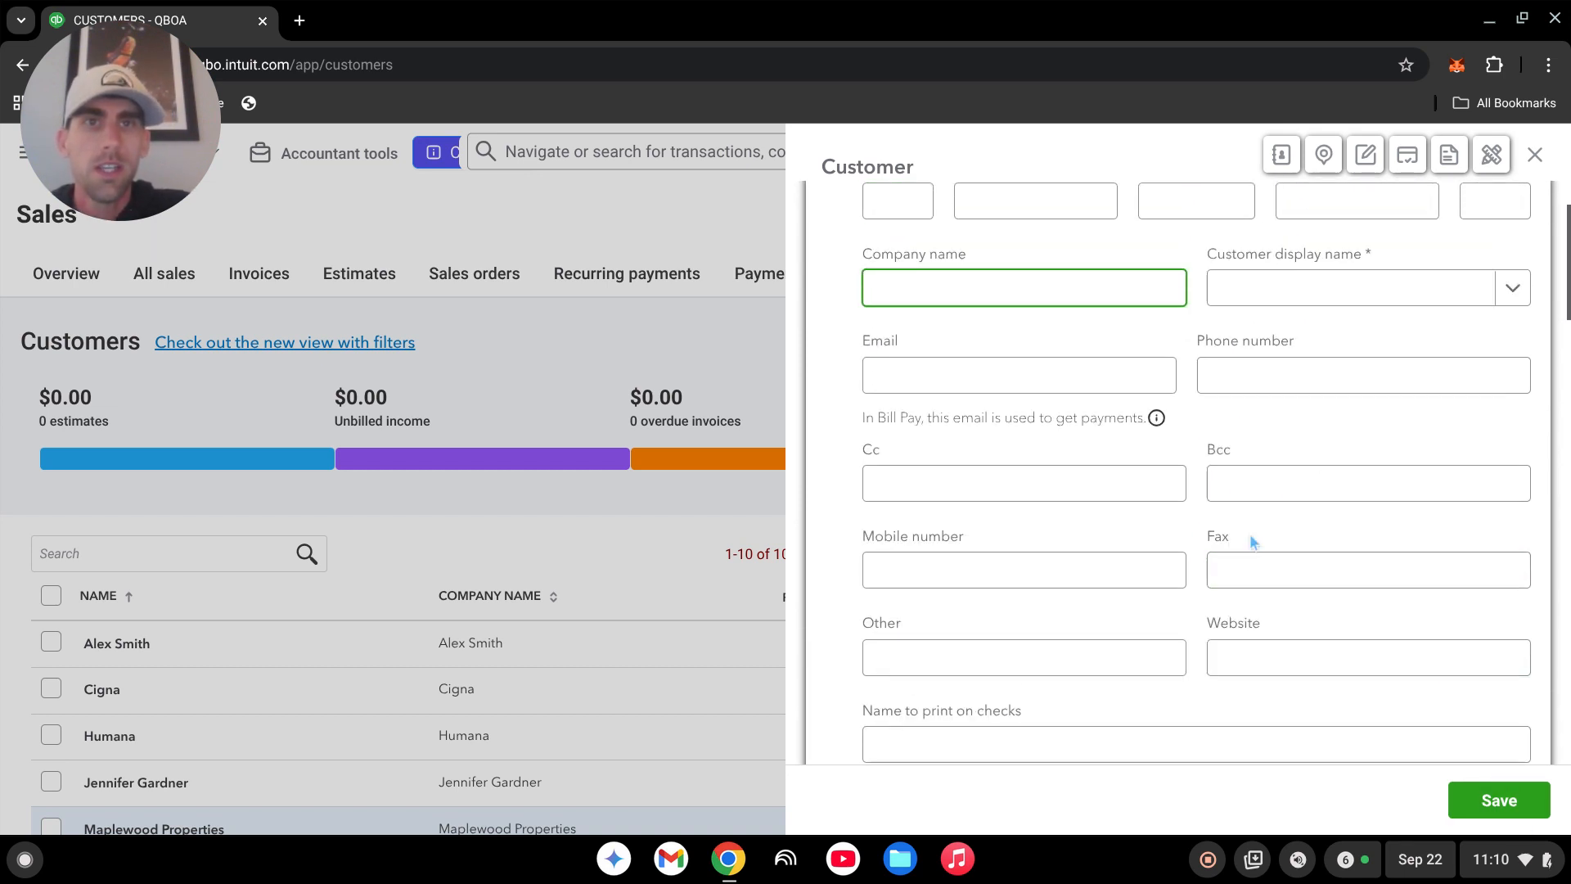
{"action": "scroll", "coordinate": [1090, 347], "scroll_direction": "down", "scroll_amount": 4}
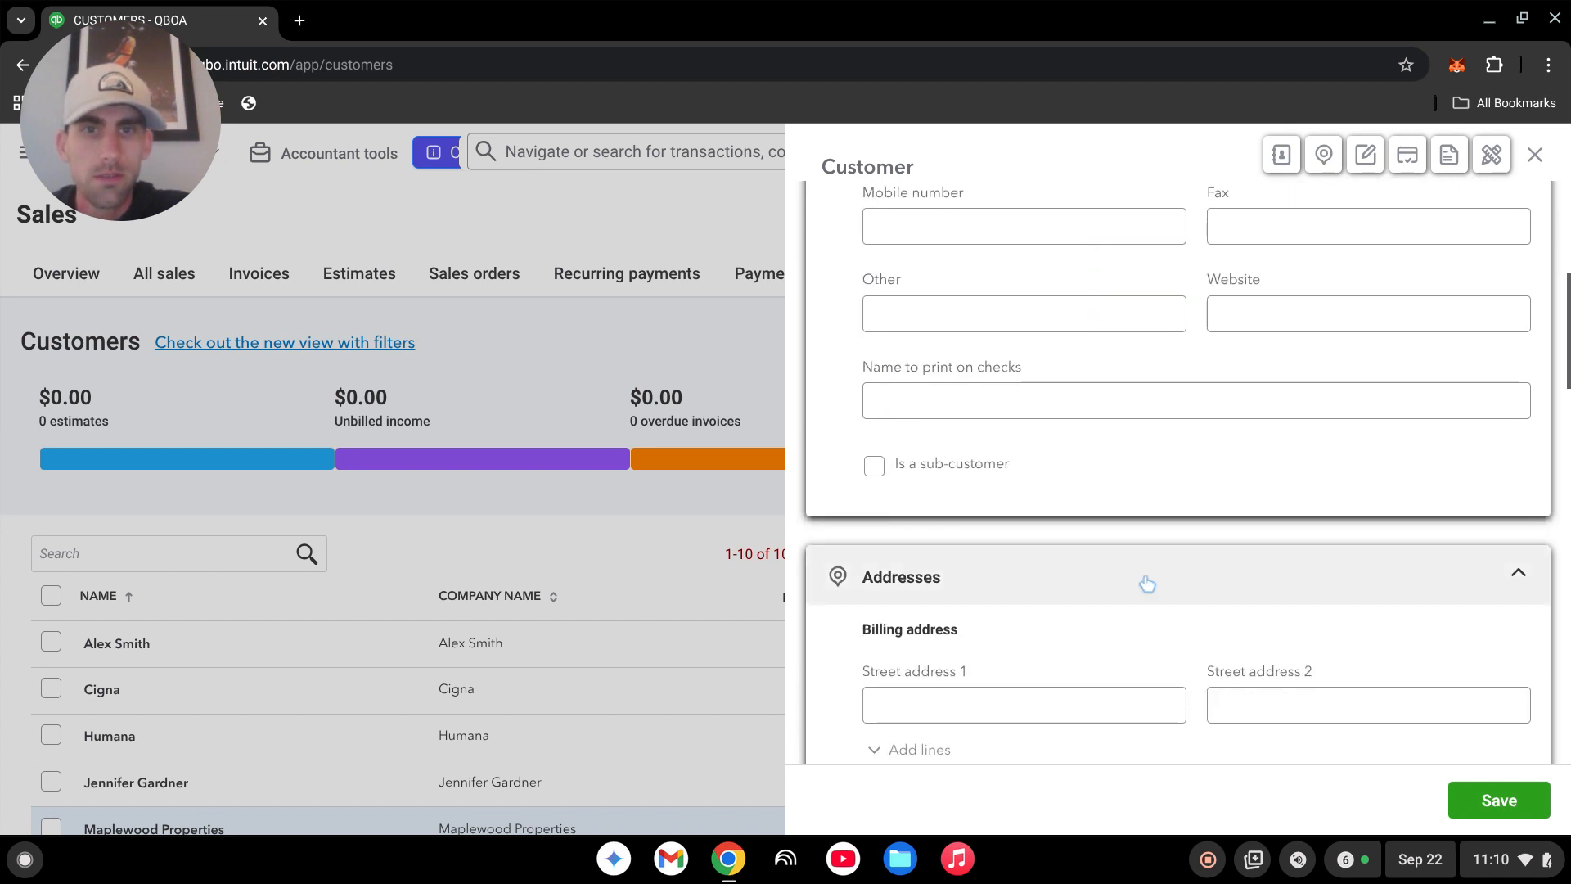
{"action": "left_click", "coordinate": [873, 468]}
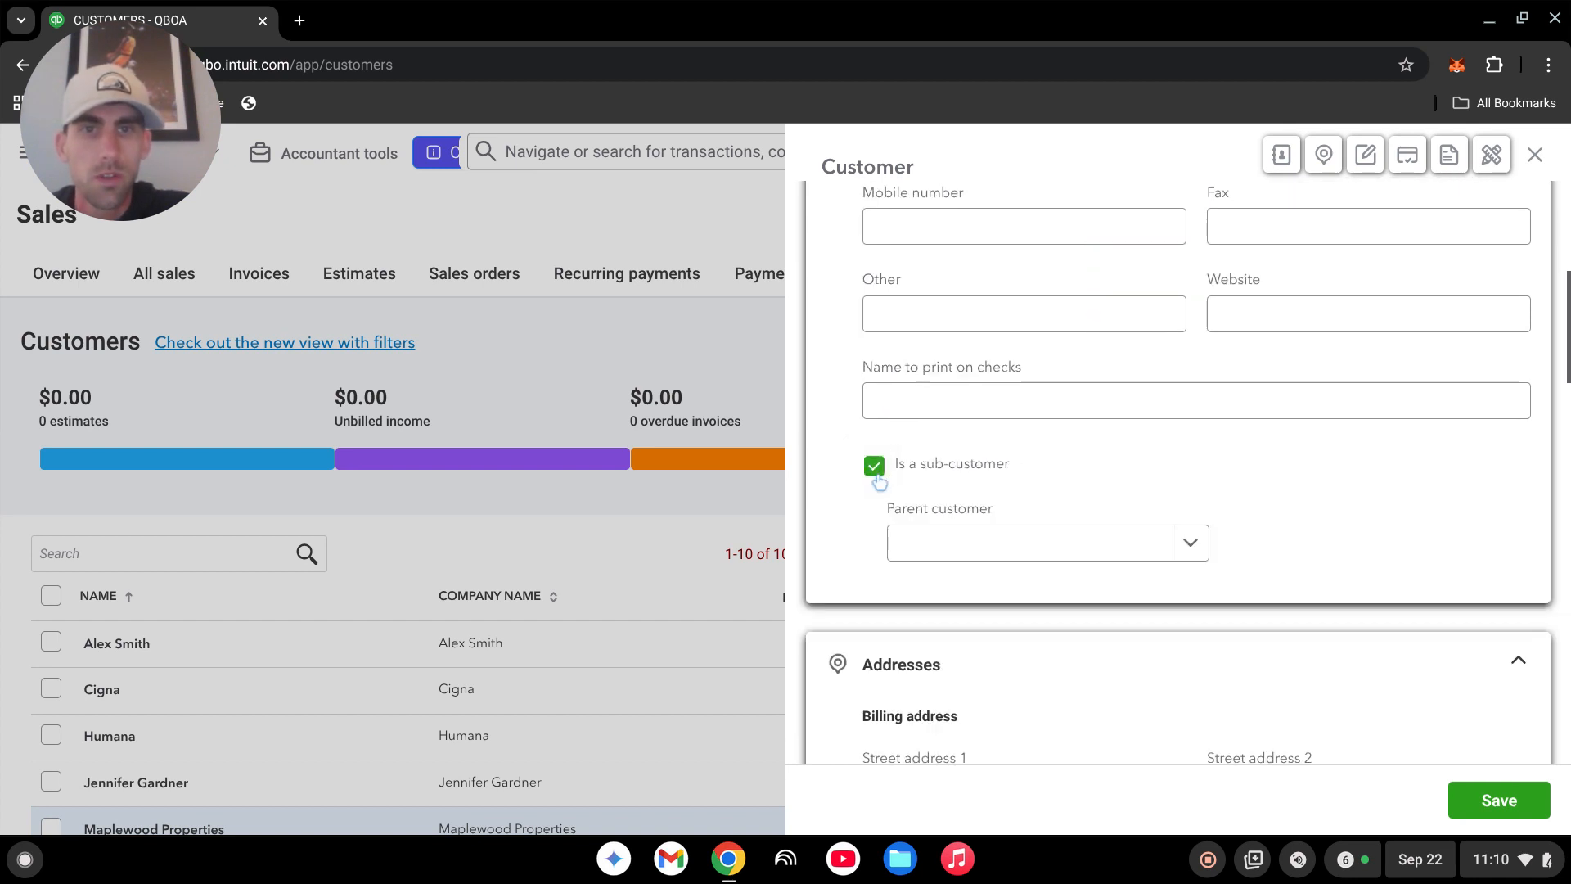
Look through the available parent customers for the new sub-customer, and close the record without saving
{"action": "left_click", "coordinate": [1193, 548]}
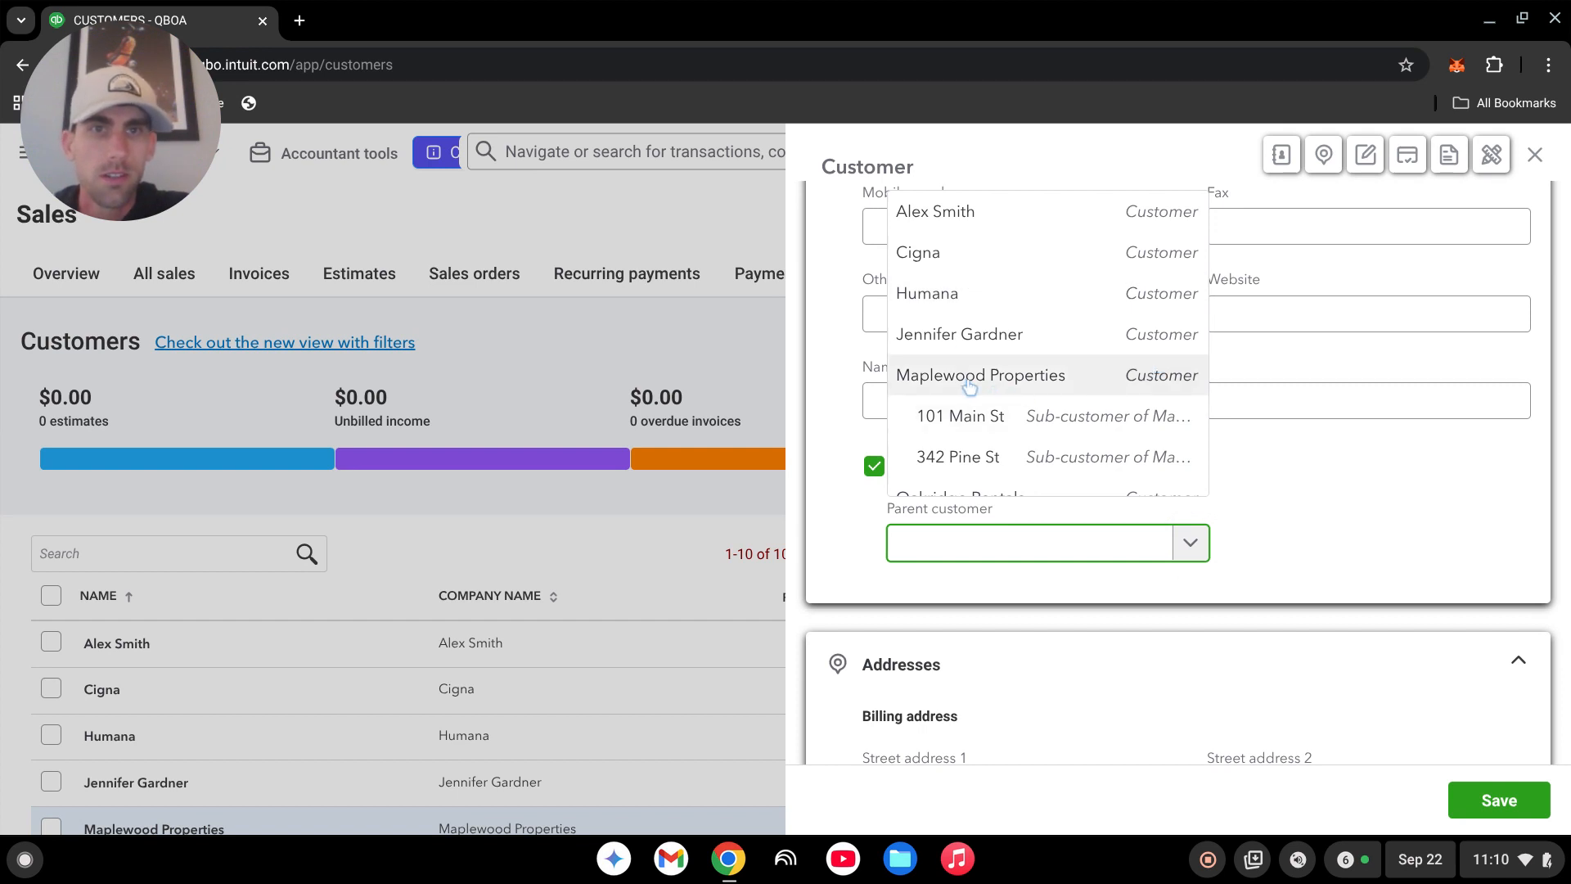
{"action": "scroll", "coordinate": [1044, 386], "scroll_direction": "down", "scroll_amount": 2}
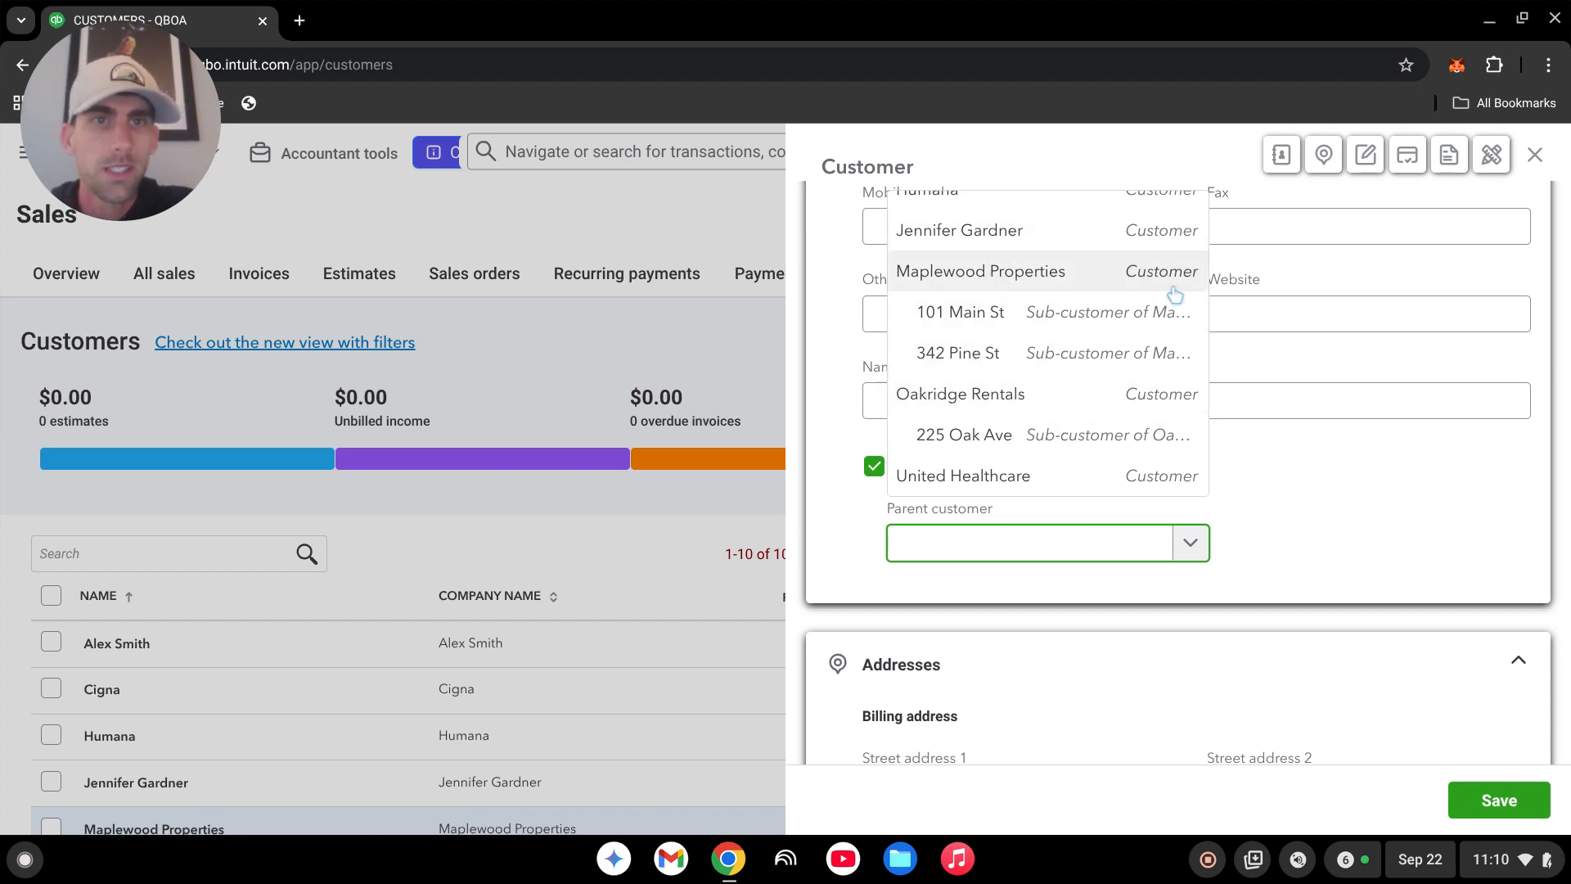
{"action": "left_click", "coordinate": [1371, 506]}
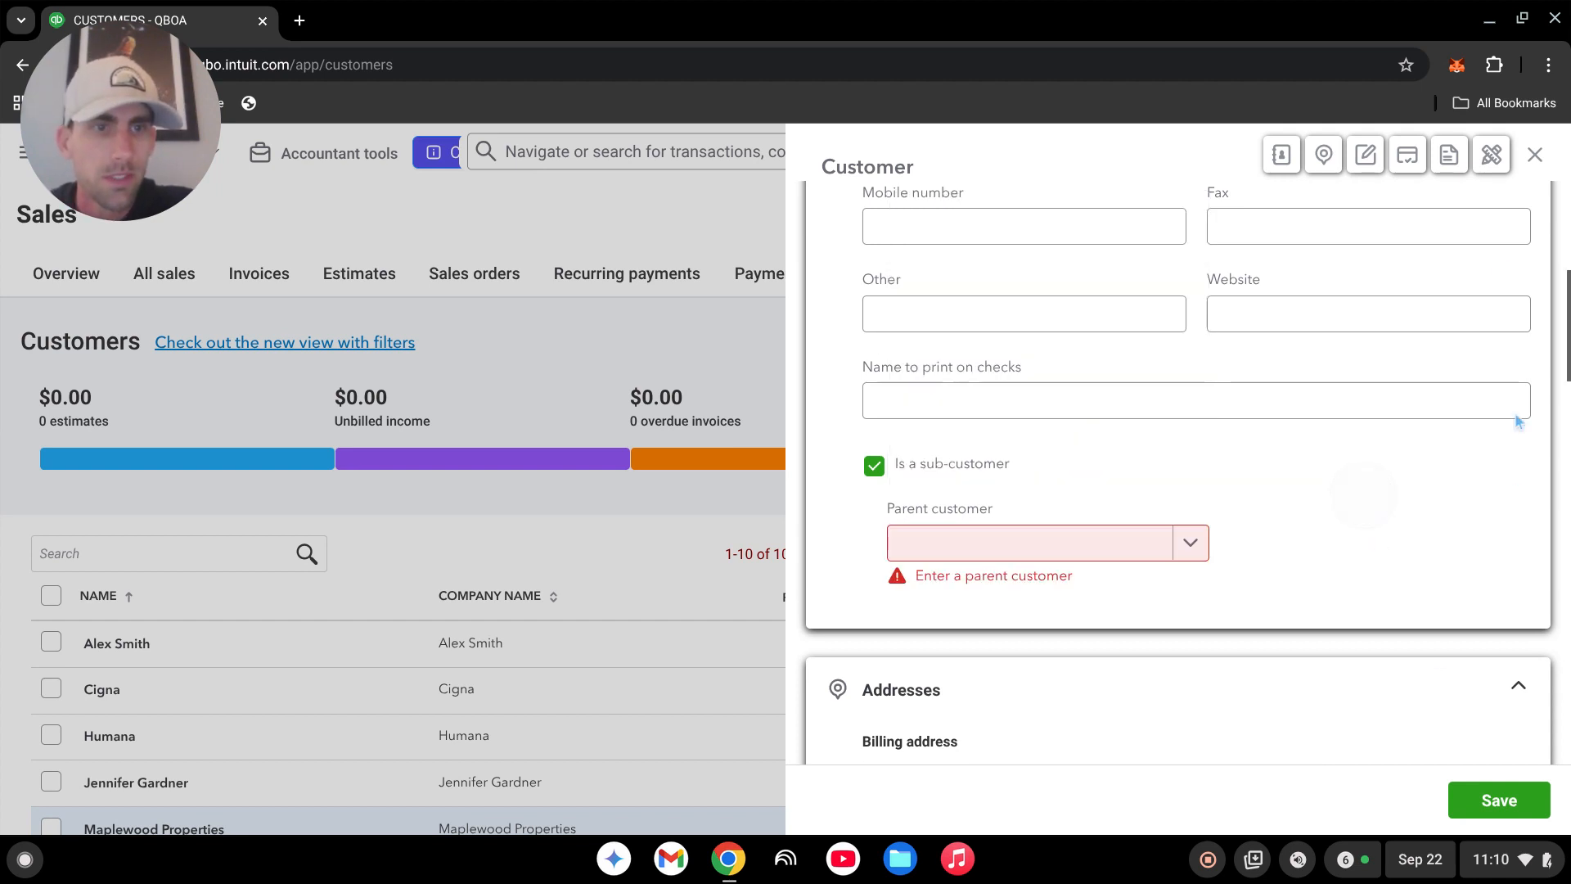
{"action": "left_click", "coordinate": [1535, 156]}
{"action": "left_click", "coordinate": [879, 548]}
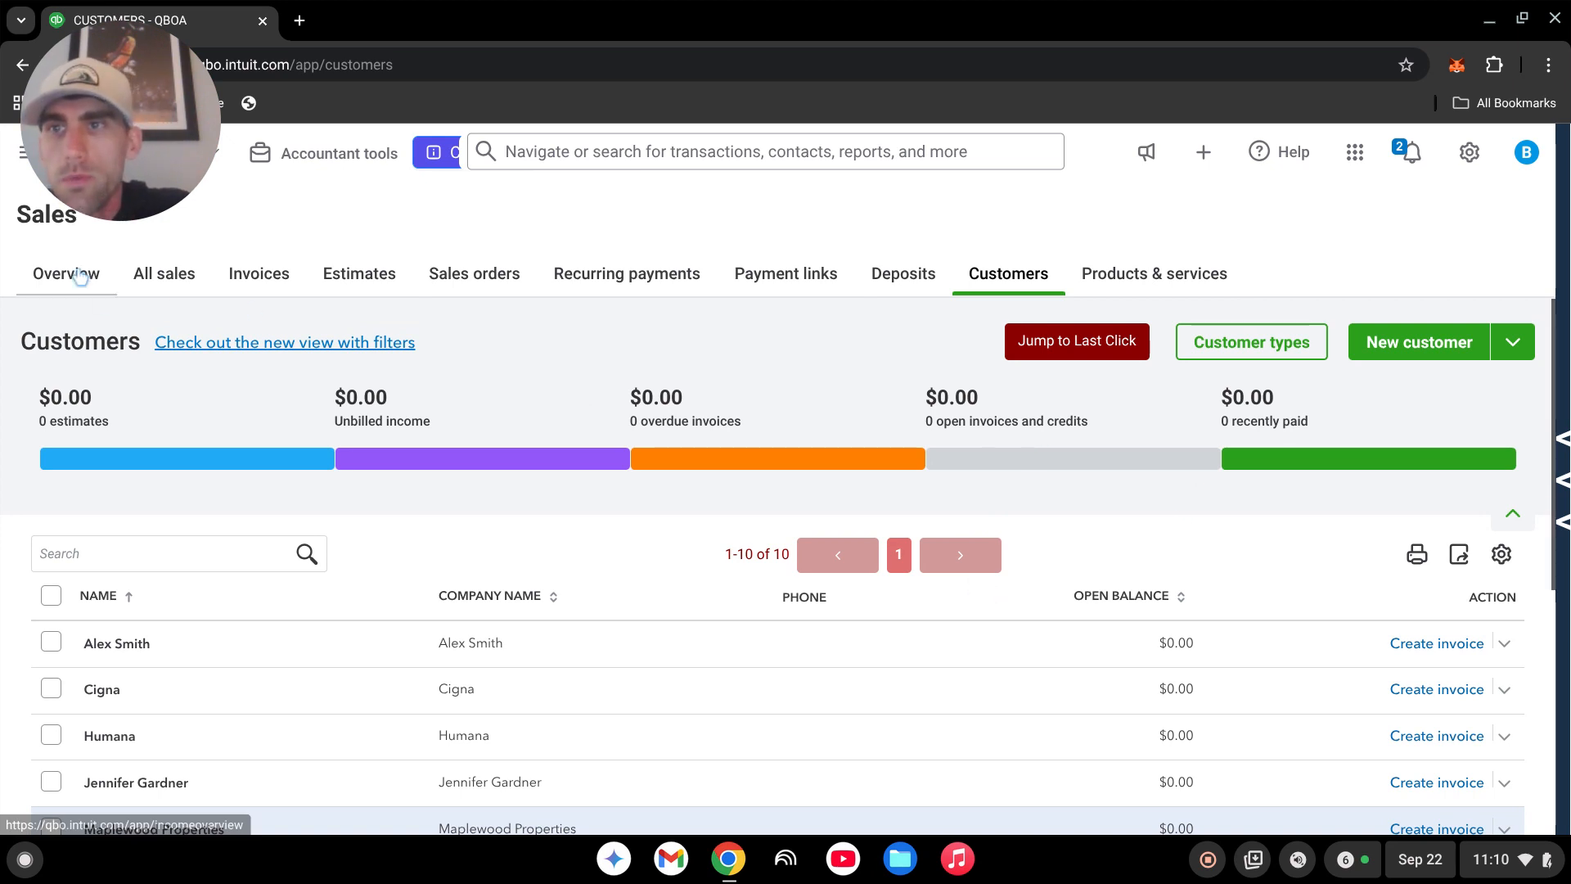
{"action": "scroll", "coordinate": [1017, 512], "scroll_direction": "down", "scroll_amount": 2}
{"action": "scroll", "coordinate": [972, 612], "scroll_direction": "up", "scroll_amount": 2}
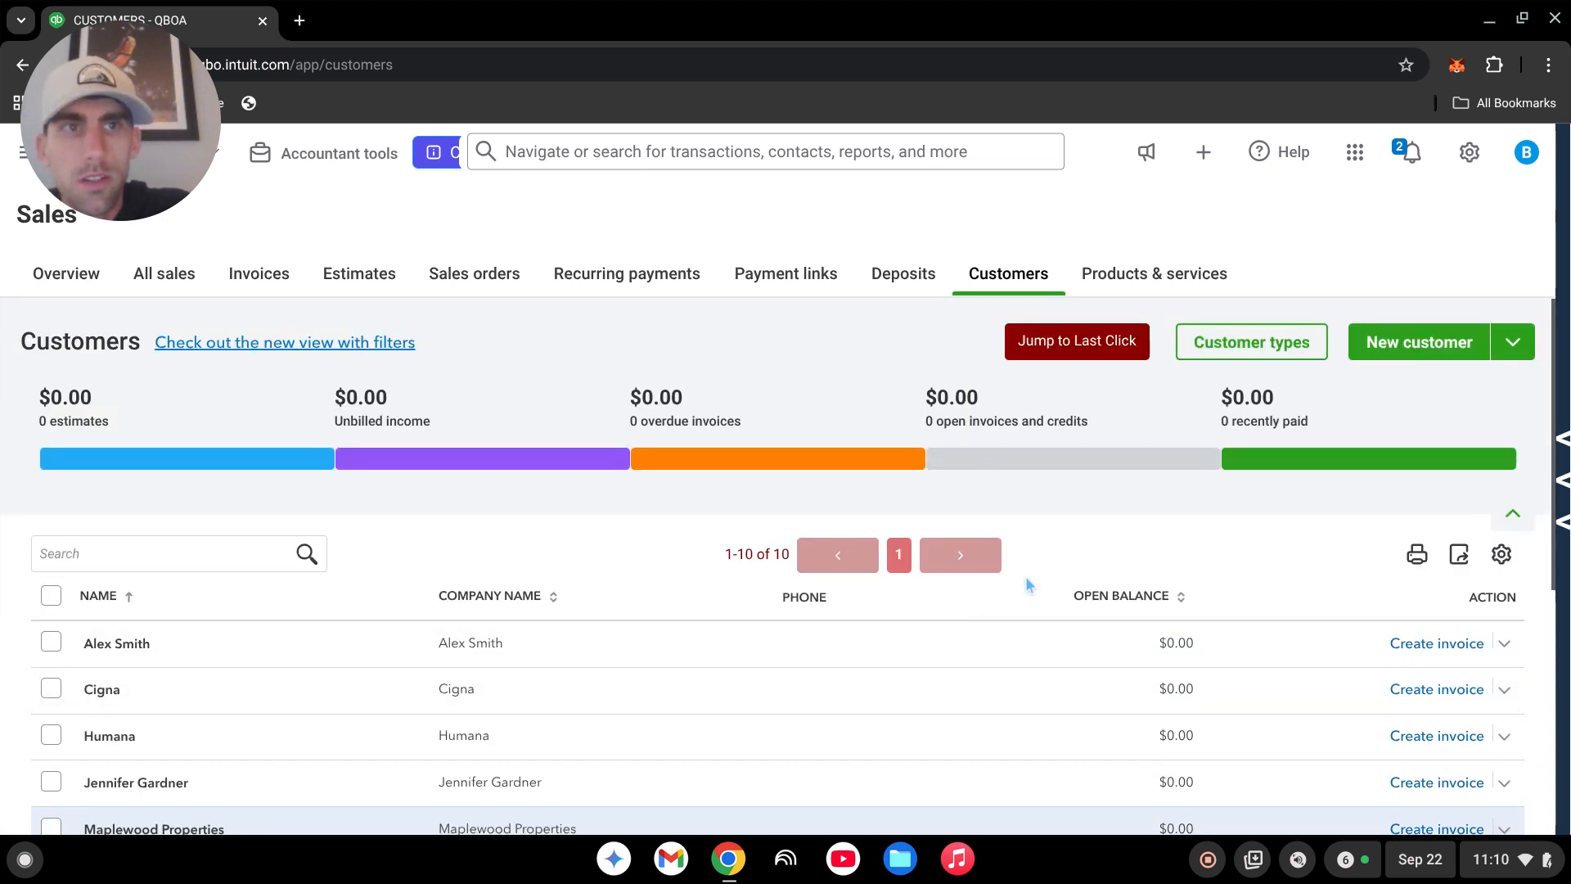
Open the Classes list and examine the classes set up for each property and for General
{"action": "left_click", "coordinate": [1466, 157]}
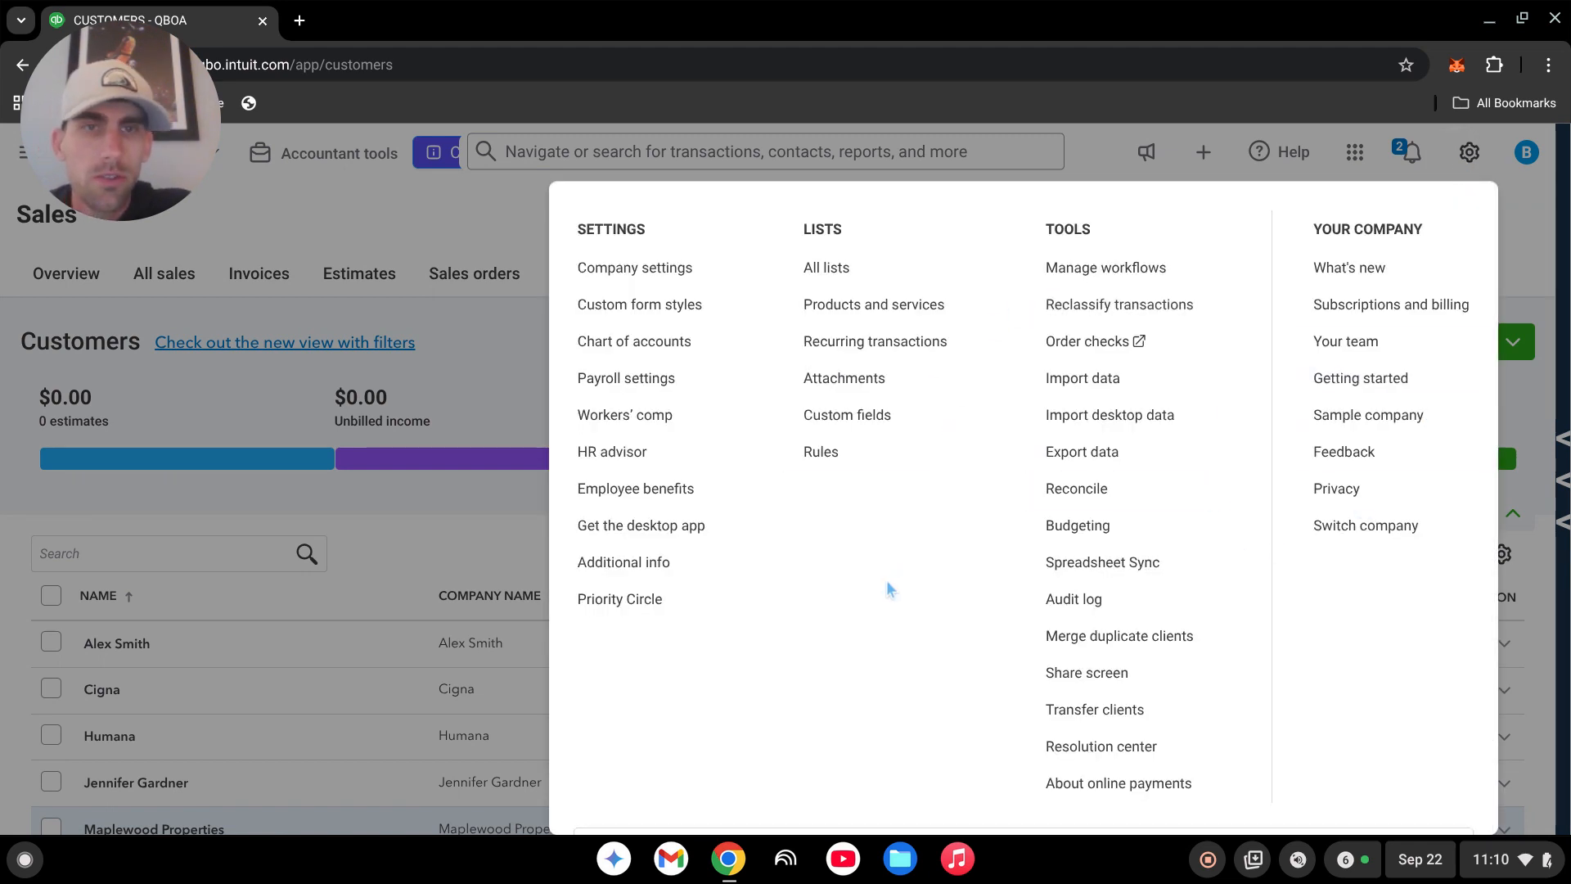
{"action": "left_click", "coordinate": [865, 276]}
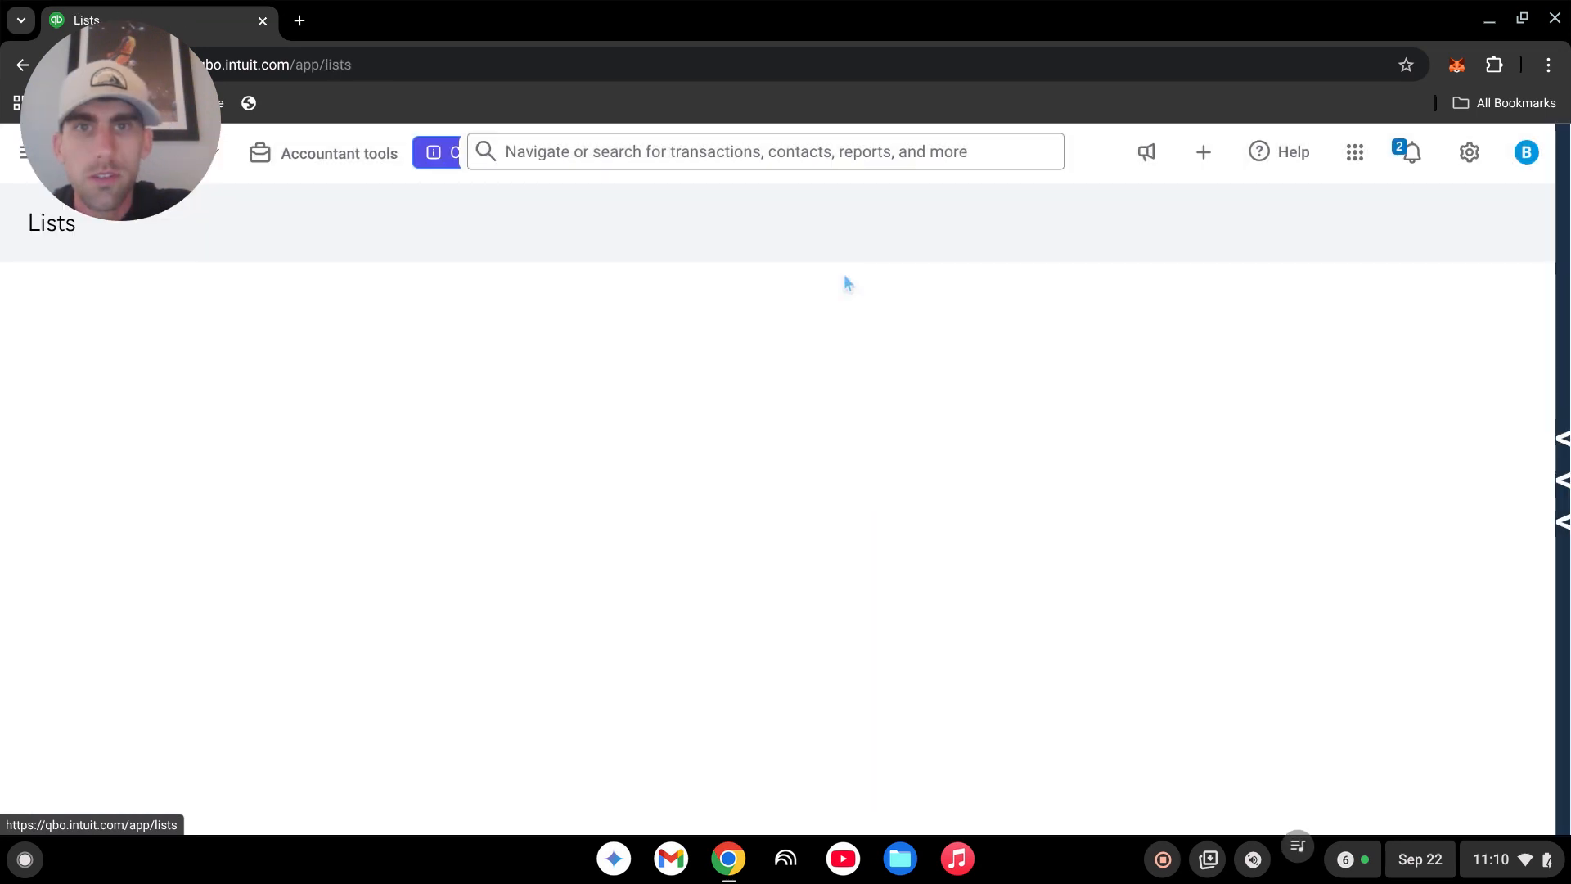
{"action": "left_click", "coordinate": [848, 528]}
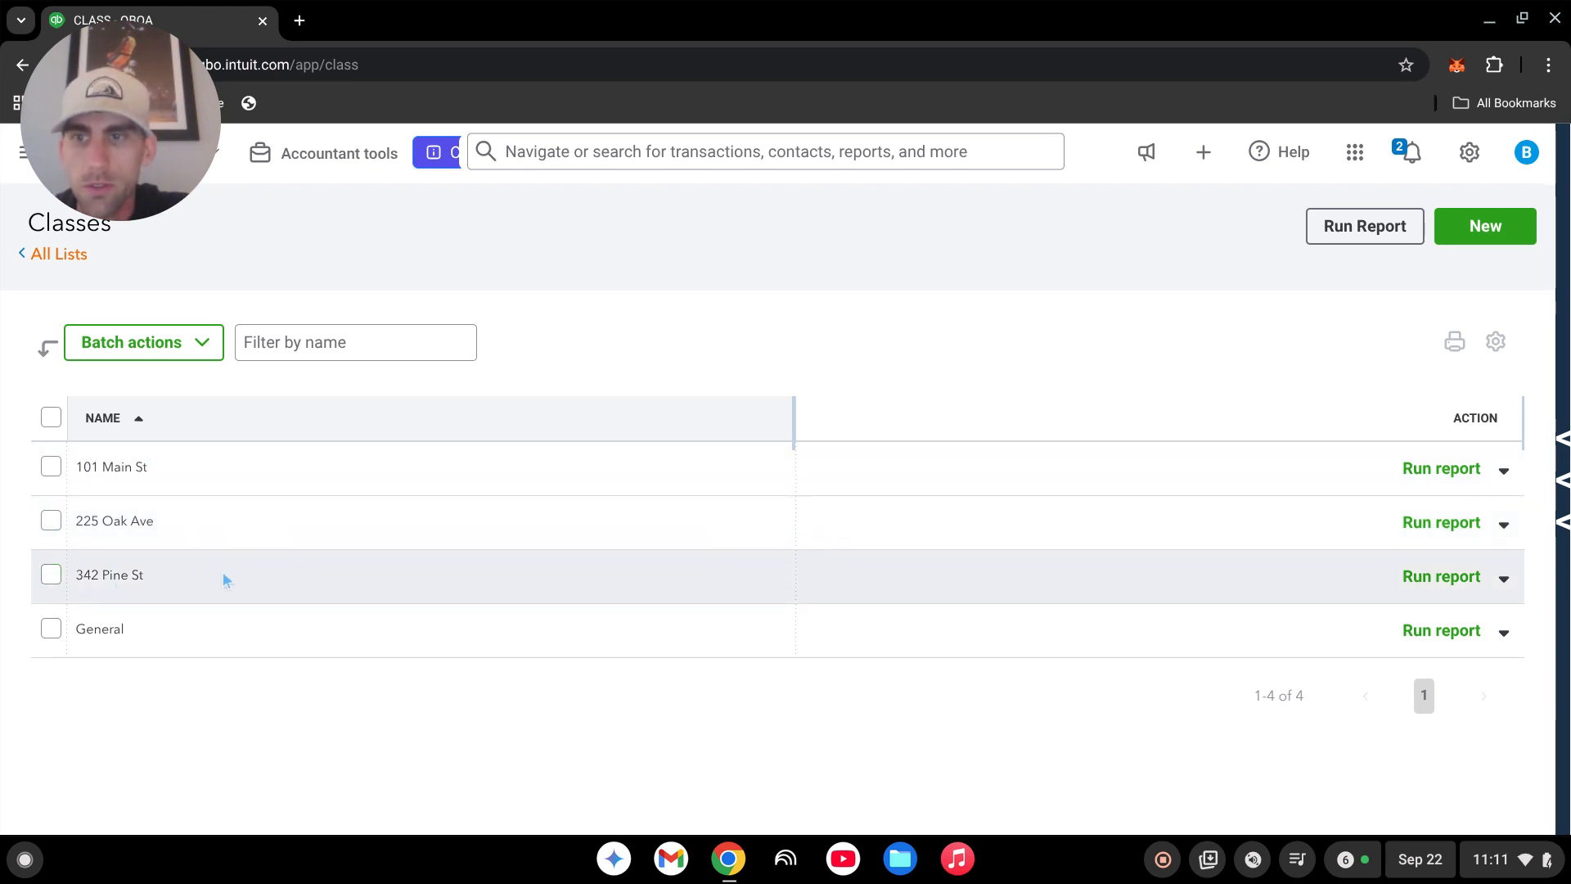
{"action": "double_click", "coordinate": [87, 631]}
{"action": "left_click", "coordinate": [293, 716]}
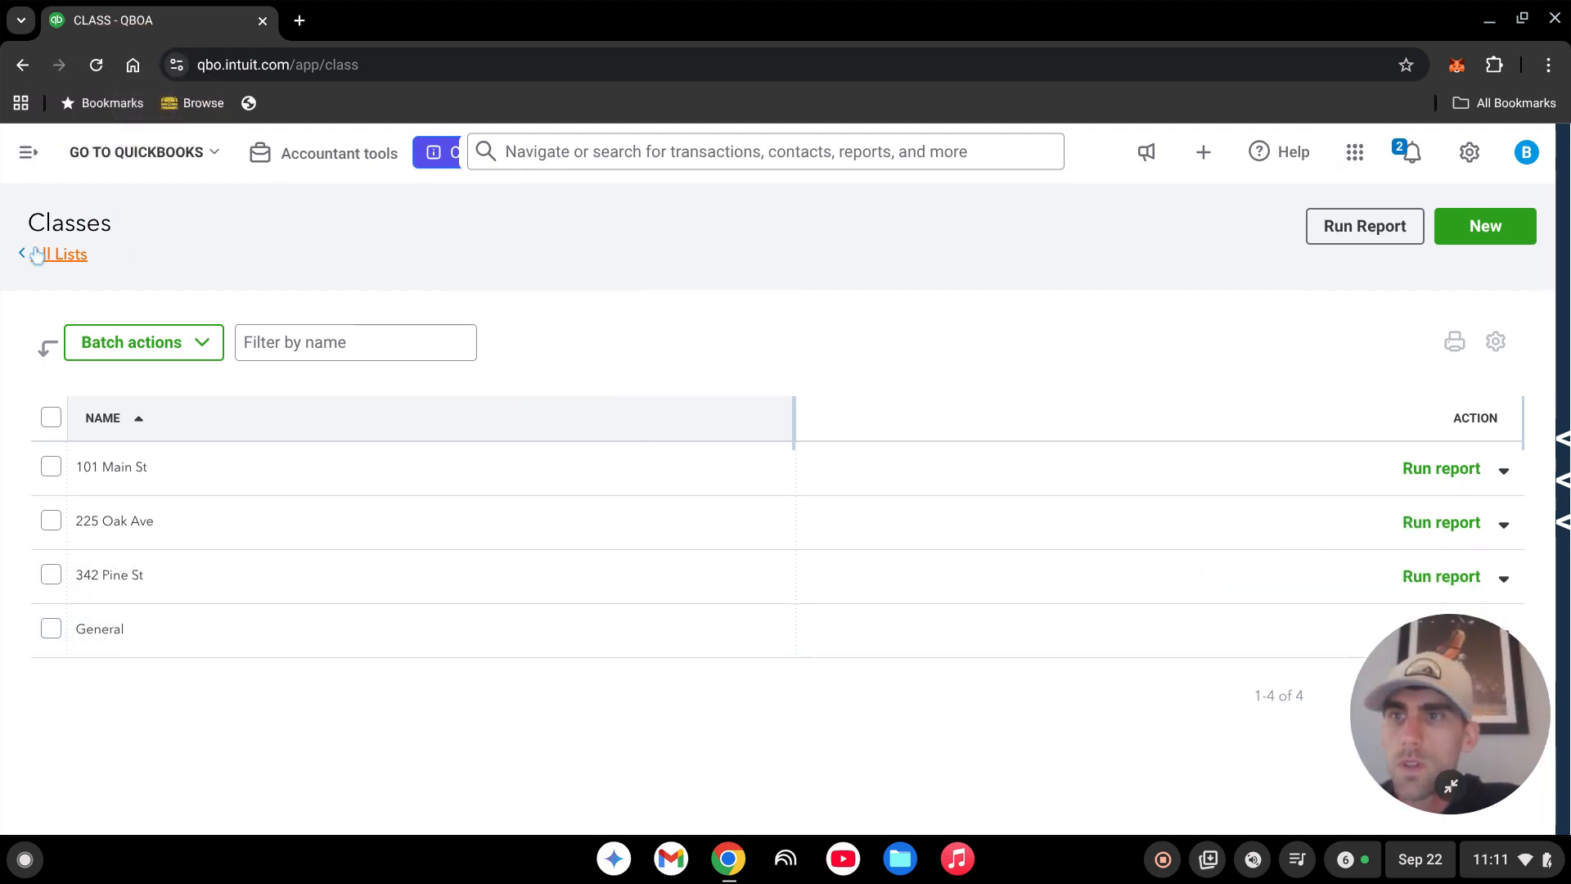
Open the Balance Sheet - 2021 custom report and look over its assets, liabilities and equity
{"action": "left_click", "coordinate": [22, 164]}
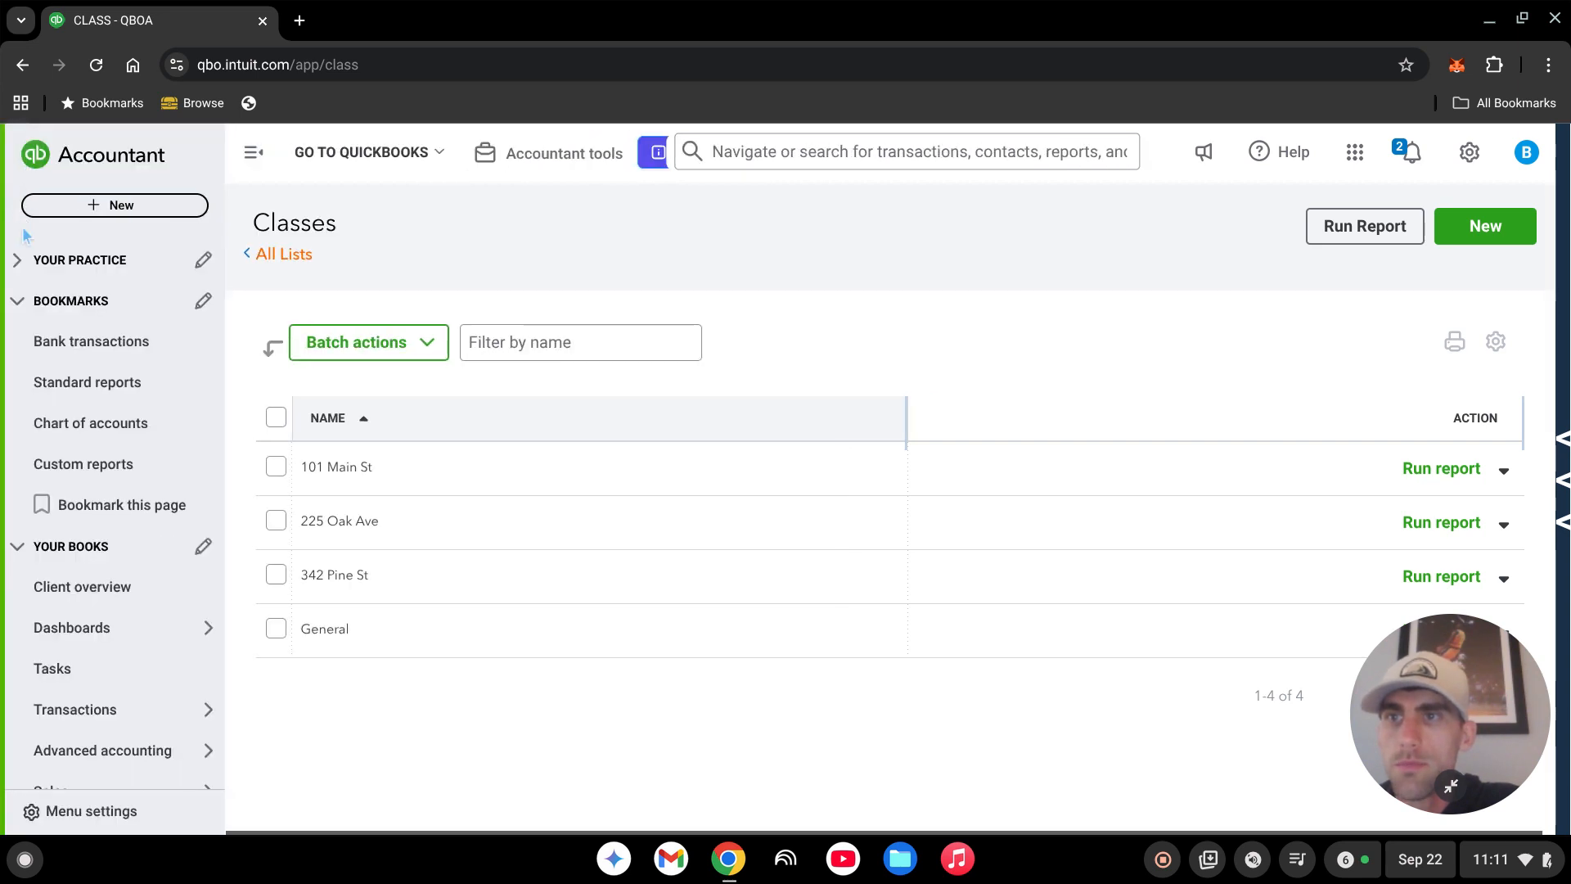
{"action": "left_click", "coordinate": [58, 342]}
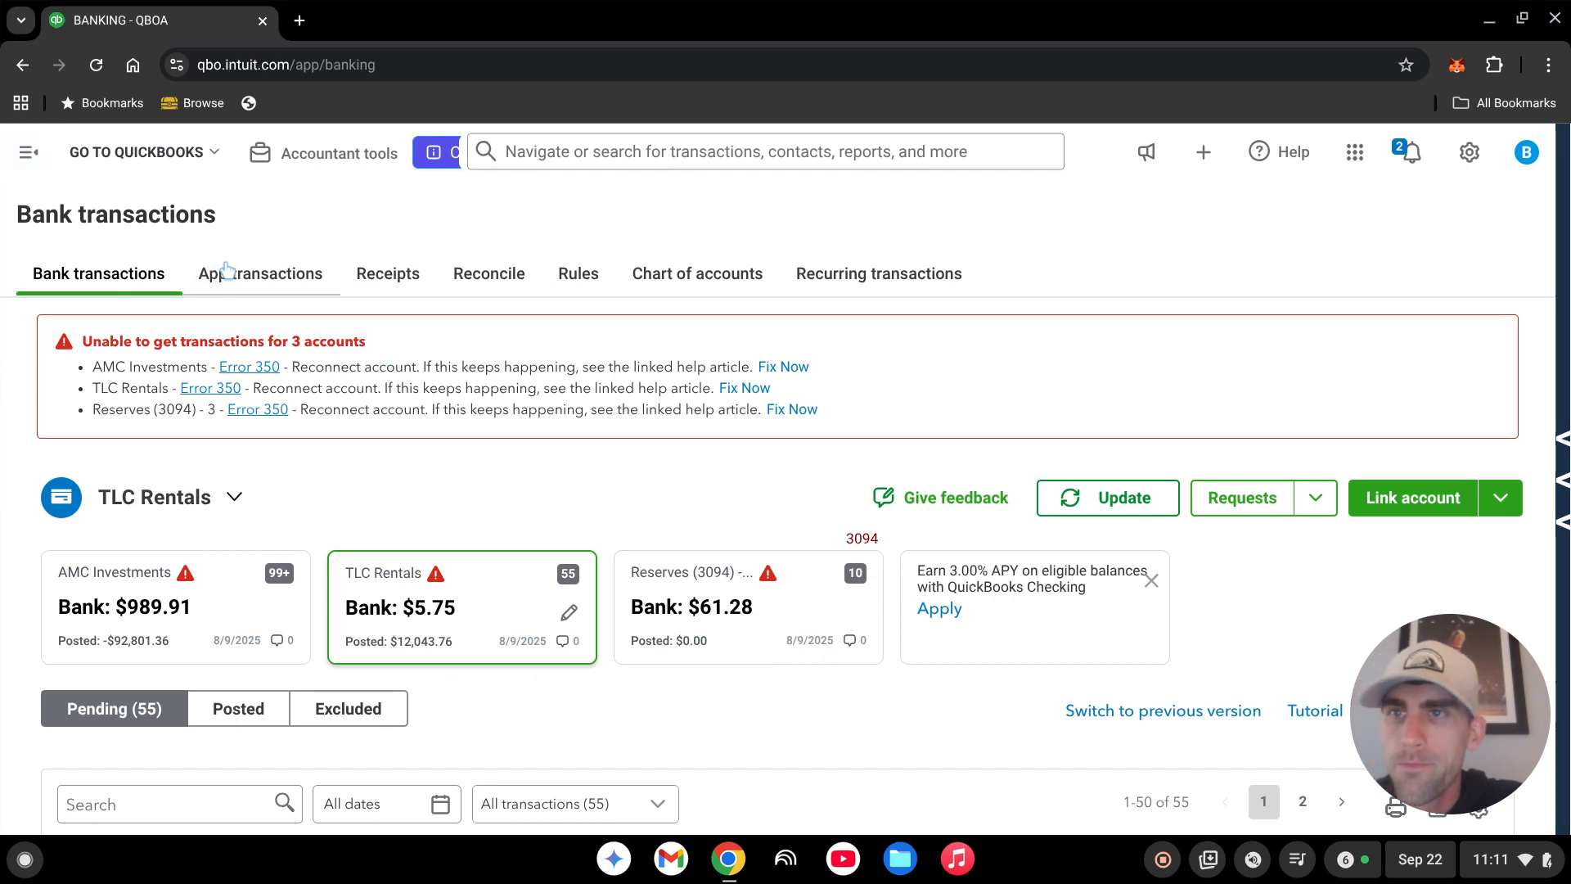
{"action": "left_click", "coordinate": [28, 152]}
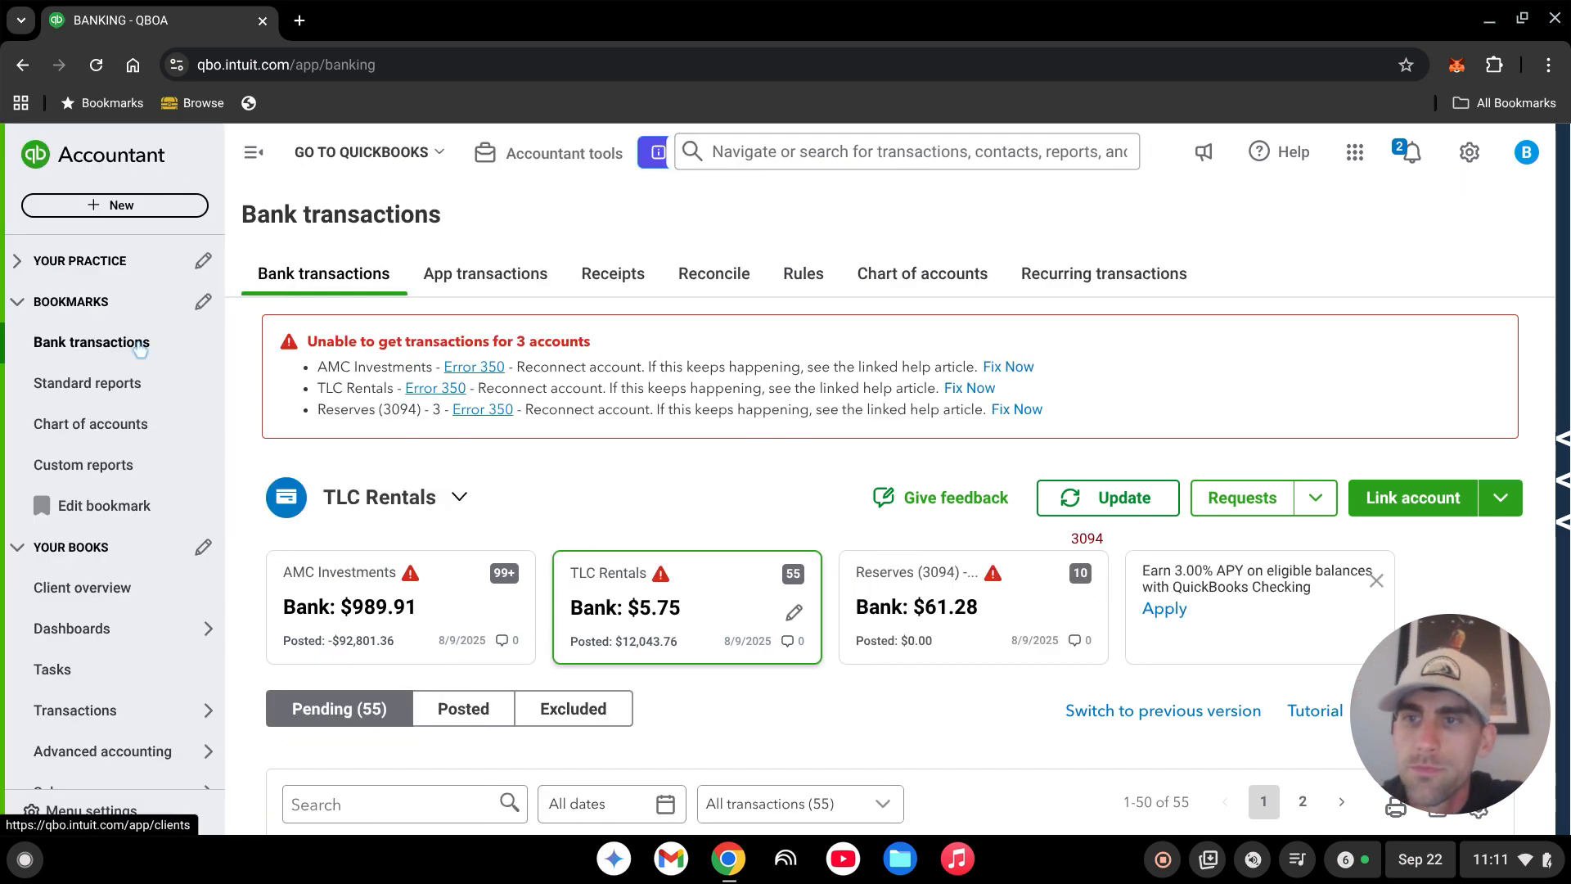
{"action": "left_click", "coordinate": [119, 474]}
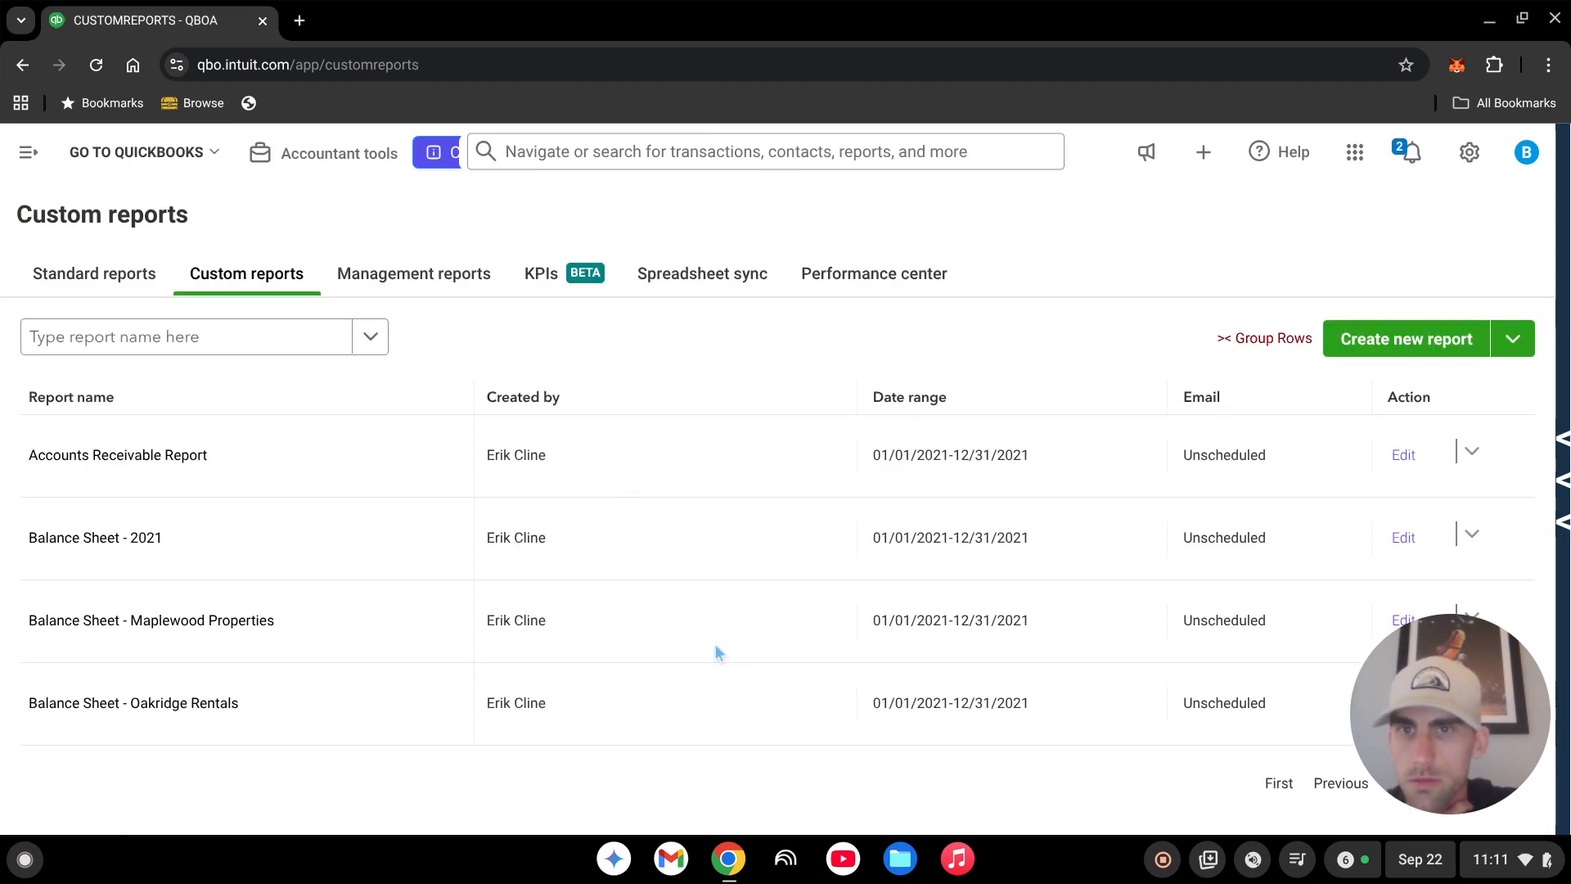
{"action": "left_click", "coordinate": [148, 539]}
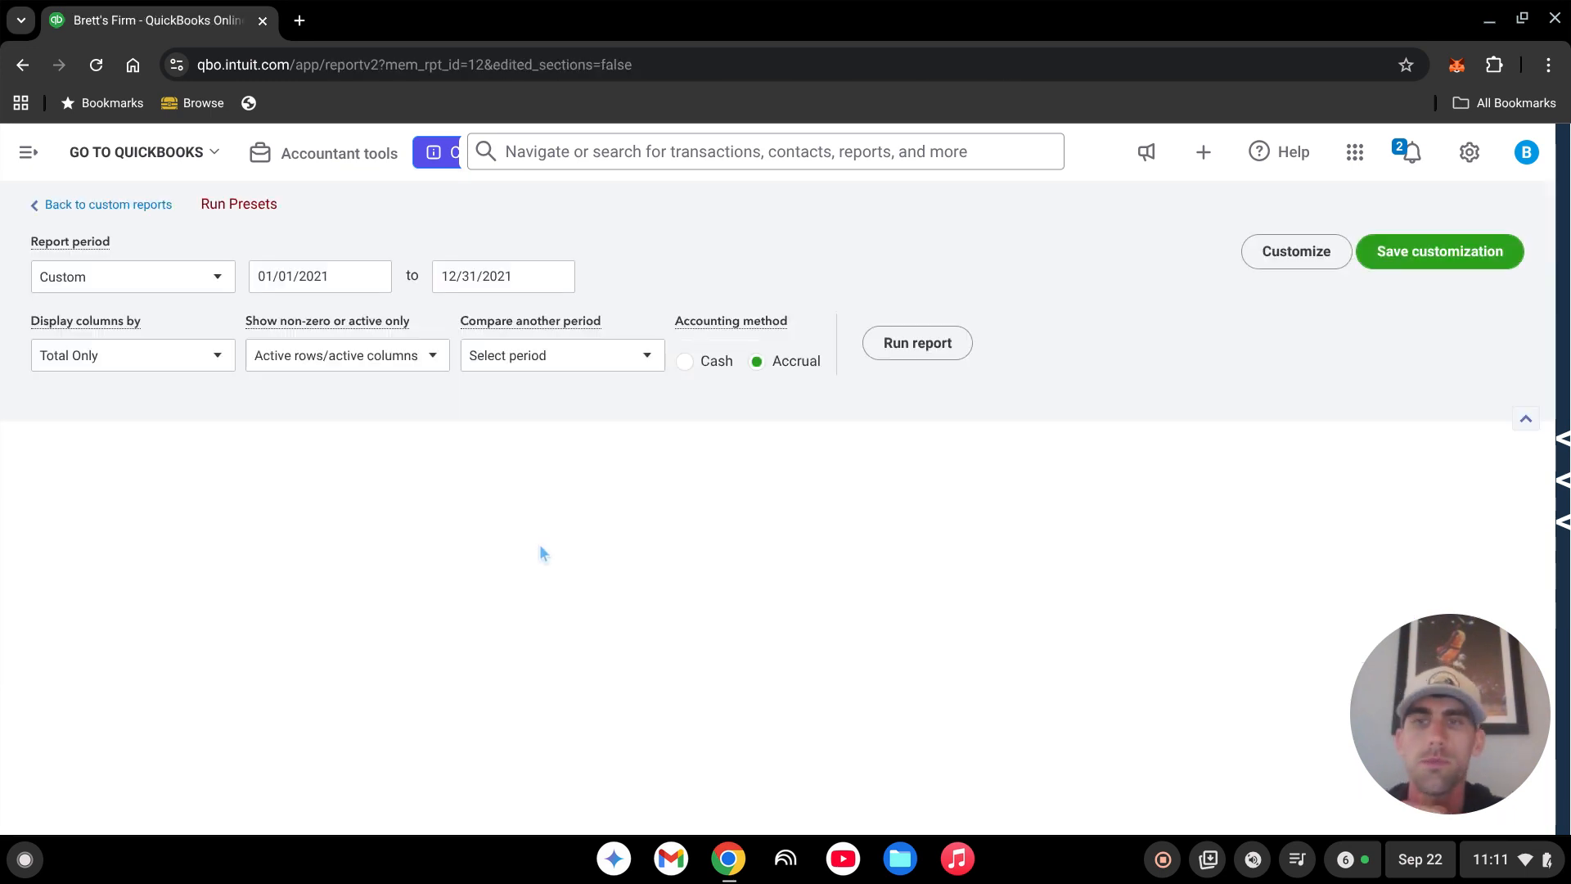
{"action": "scroll", "coordinate": [539, 543], "scroll_direction": "down", "scroll_amount": 4}
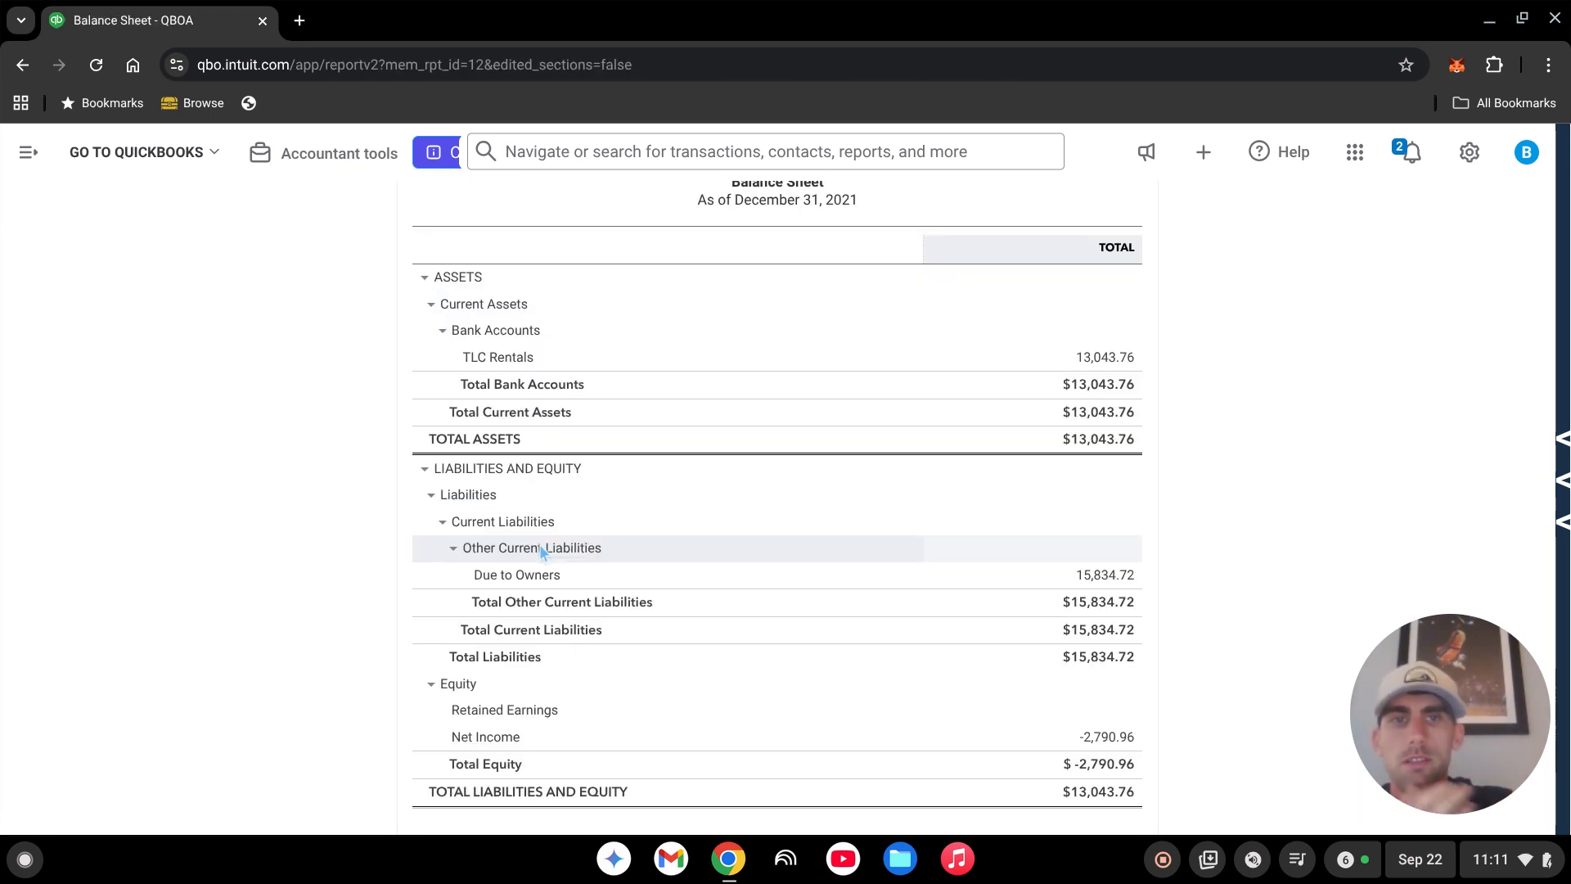
{"action": "scroll", "coordinate": [332, 556], "scroll_direction": "up", "scroll_amount": 5}
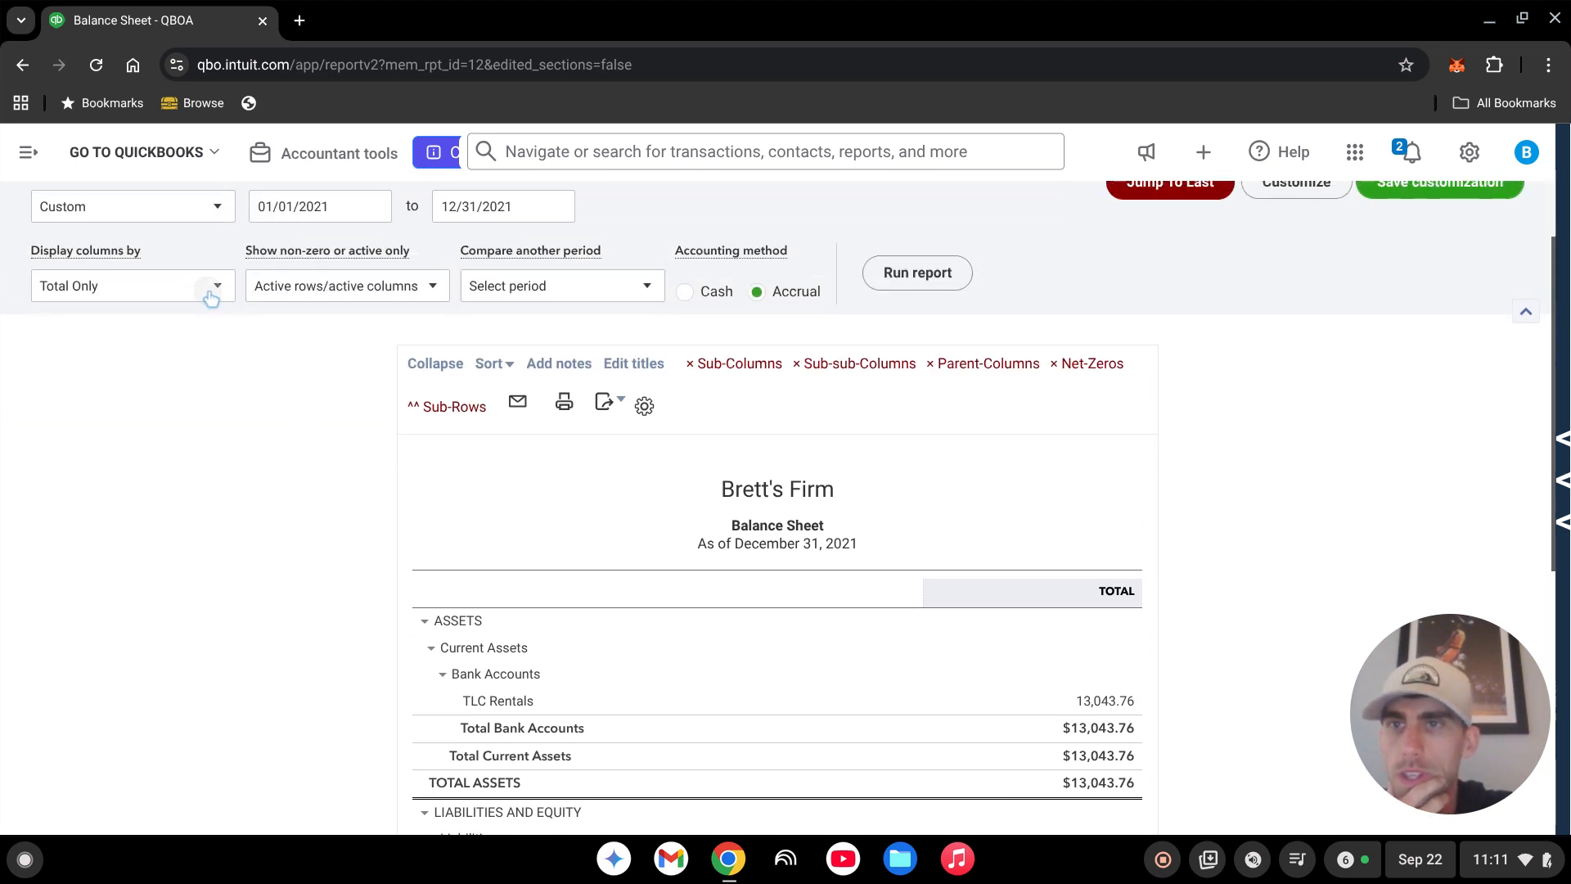
Display the balance sheet columns by Classes and rerun the report
{"action": "left_click", "coordinate": [210, 294]}
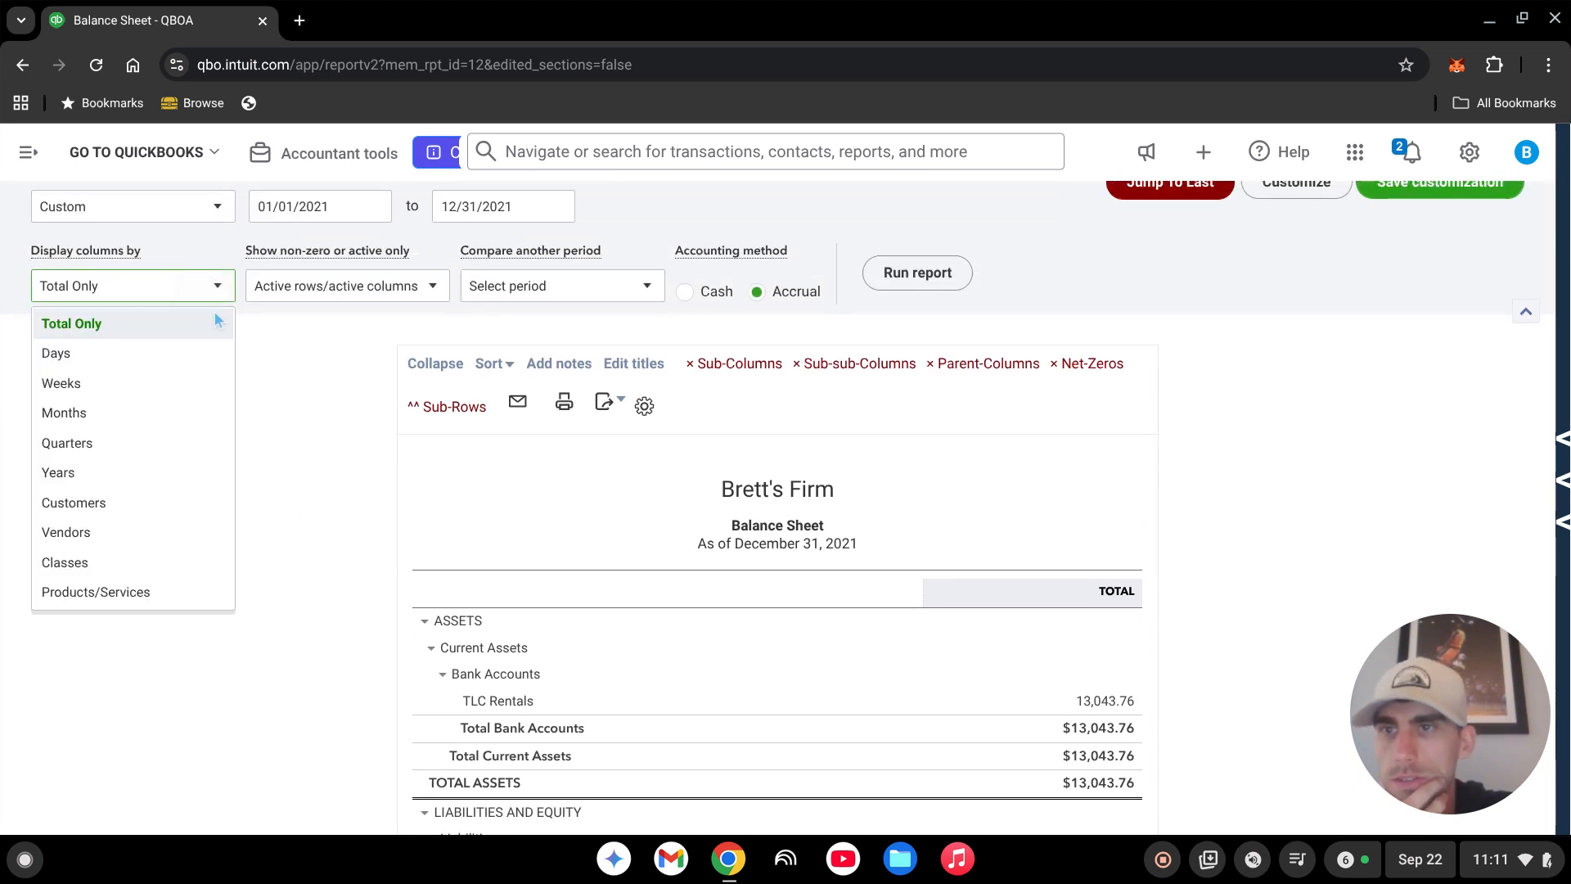
{"action": "left_click", "coordinate": [88, 565]}
{"action": "left_click", "coordinate": [915, 275]}
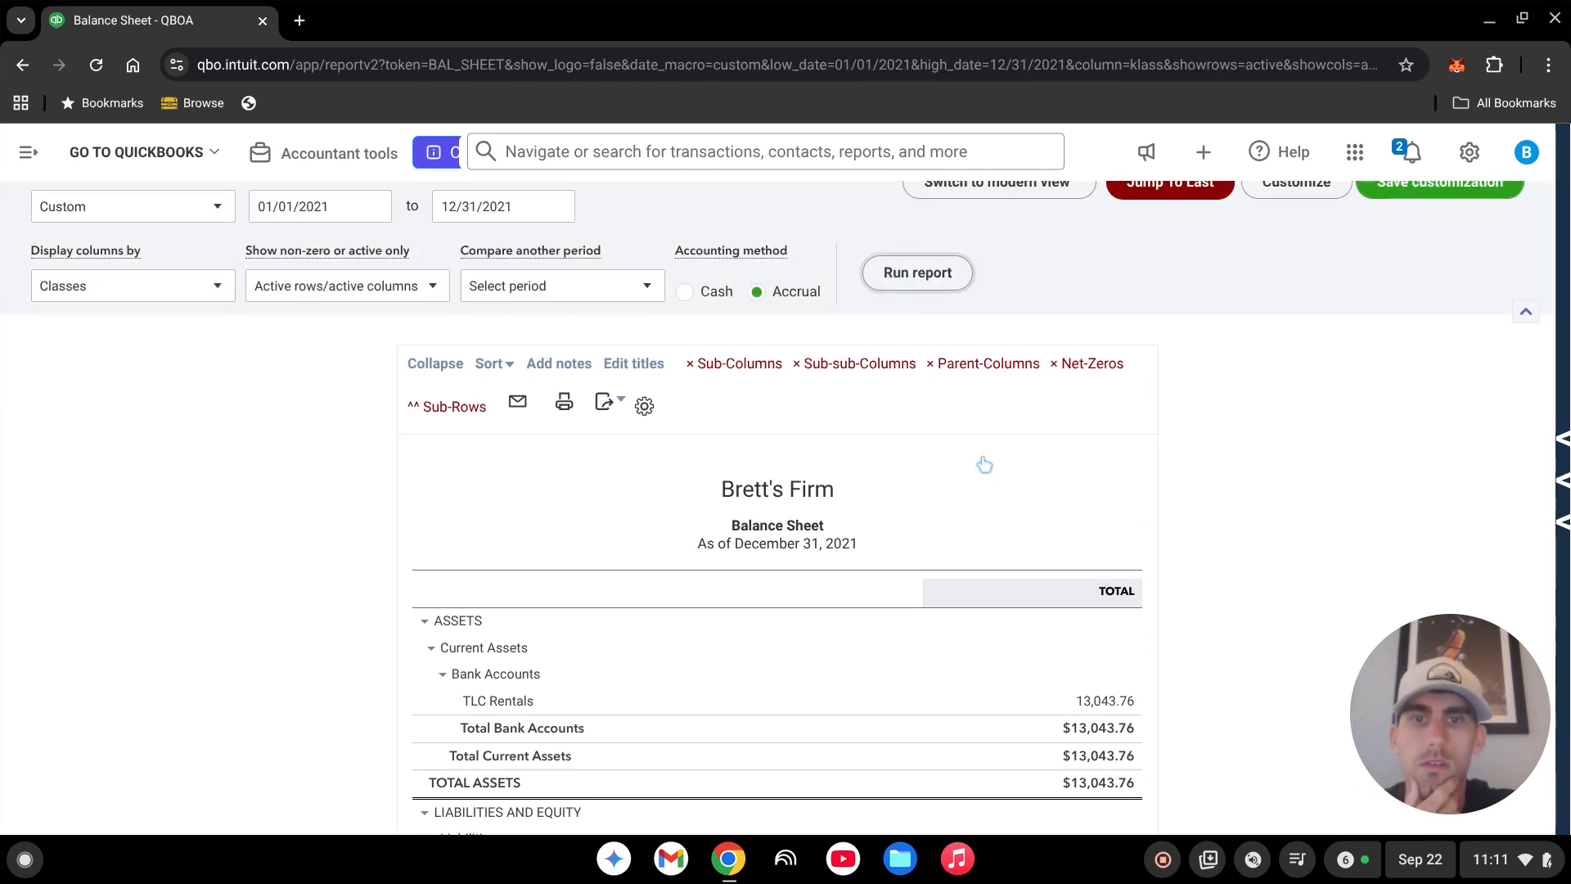
Examine the balance sheet by class, comparing Due to Owners, net income and the bank balance across the properties
{"action": "scroll", "coordinate": [1019, 458], "scroll_direction": "down", "scroll_amount": 3}
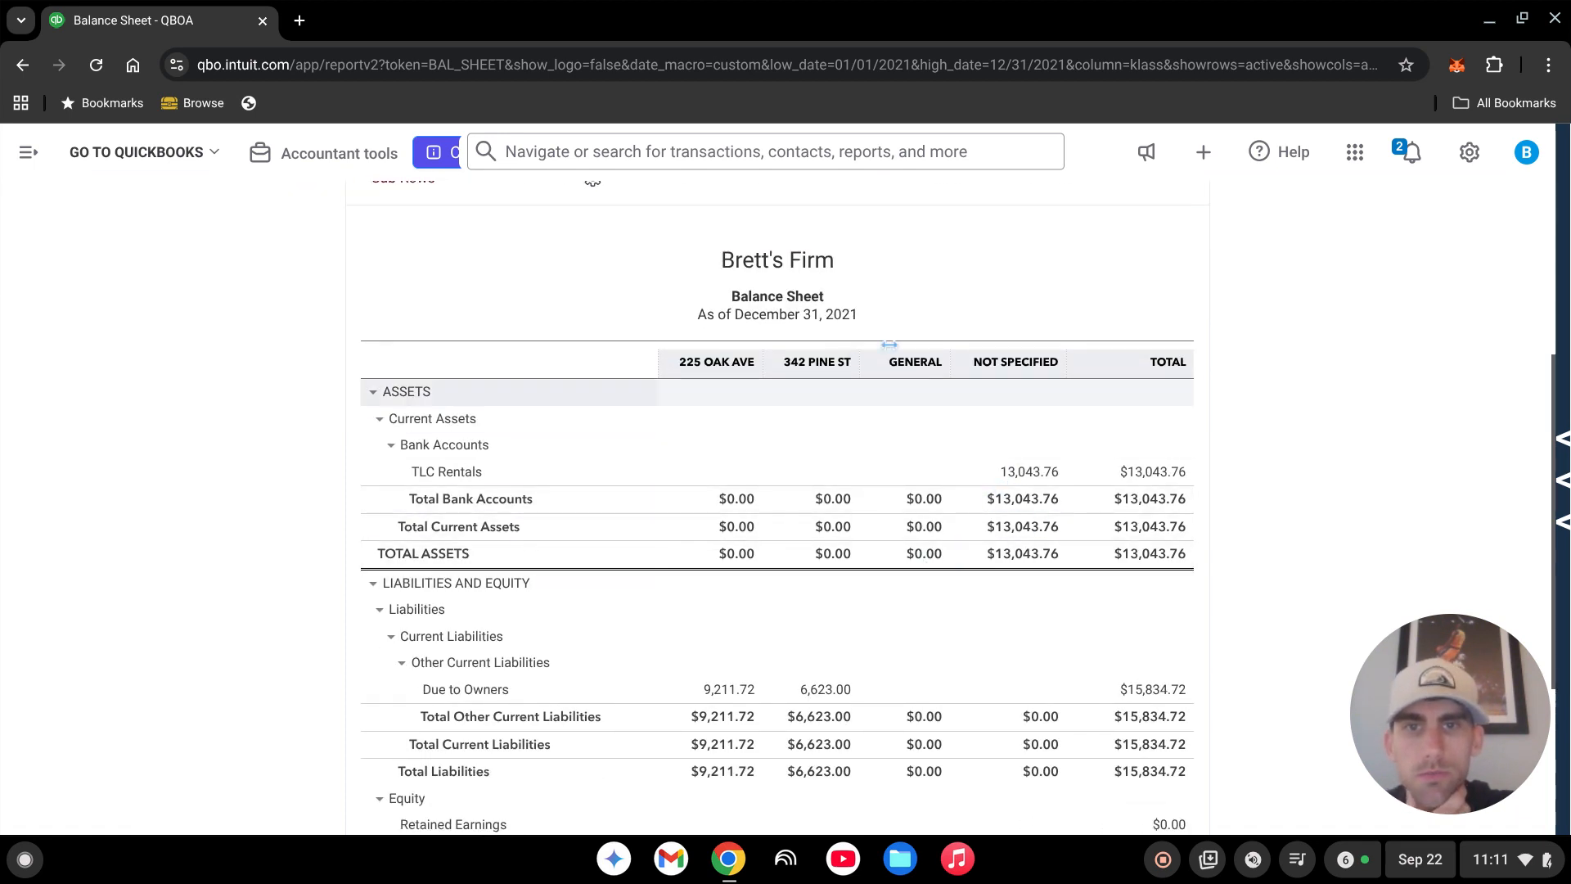
{"action": "scroll", "coordinate": [868, 712], "scroll_direction": "down", "scroll_amount": 2}
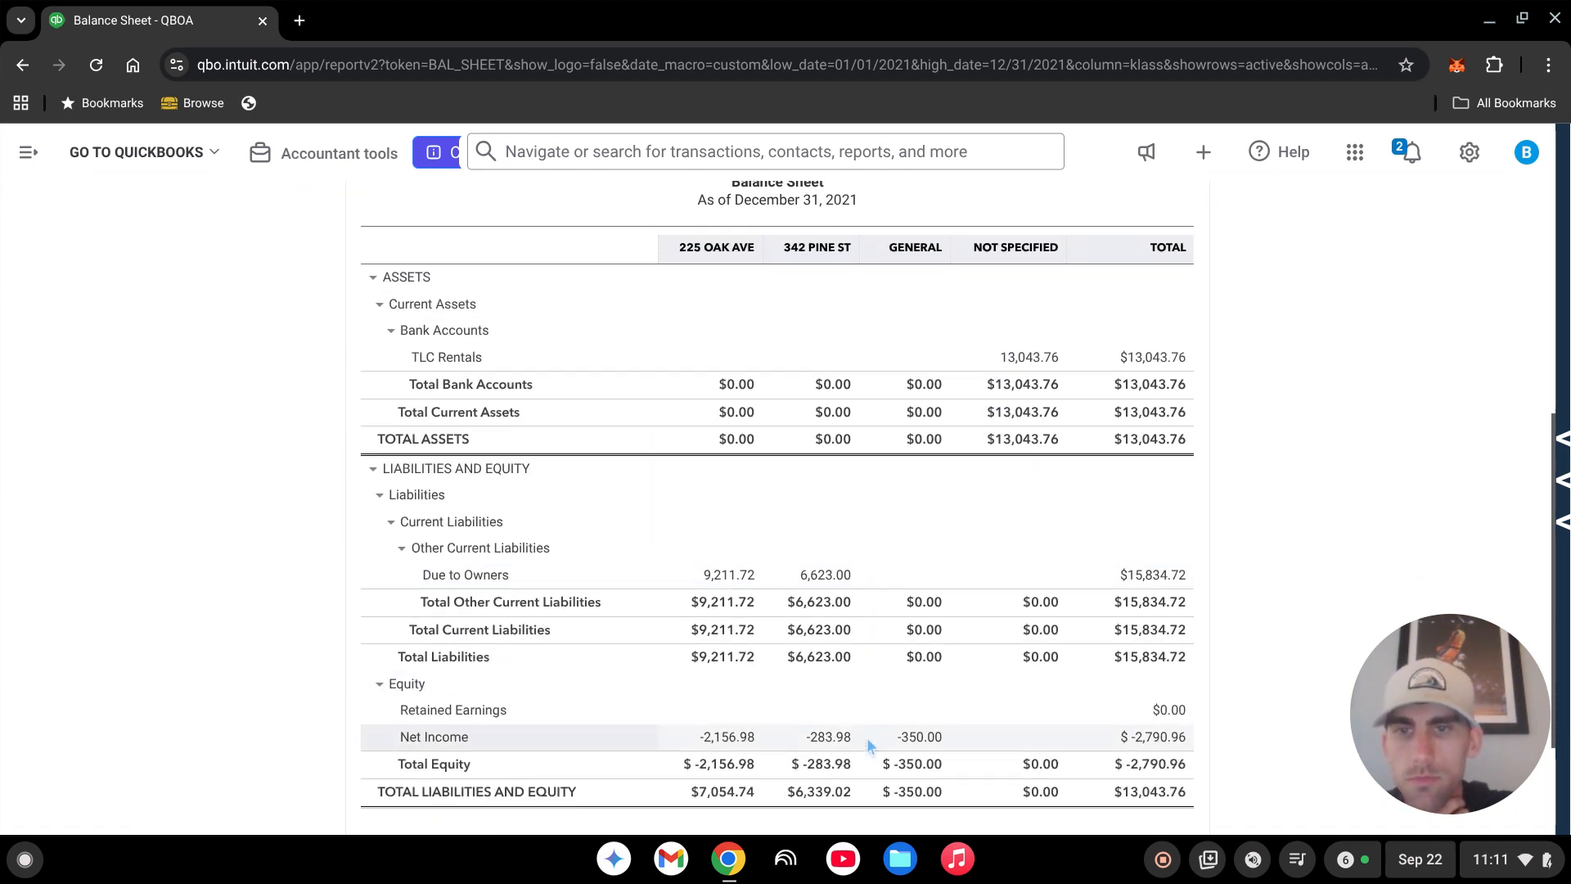
{"action": "scroll", "coordinate": [868, 740], "scroll_direction": "up", "scroll_amount": 2}
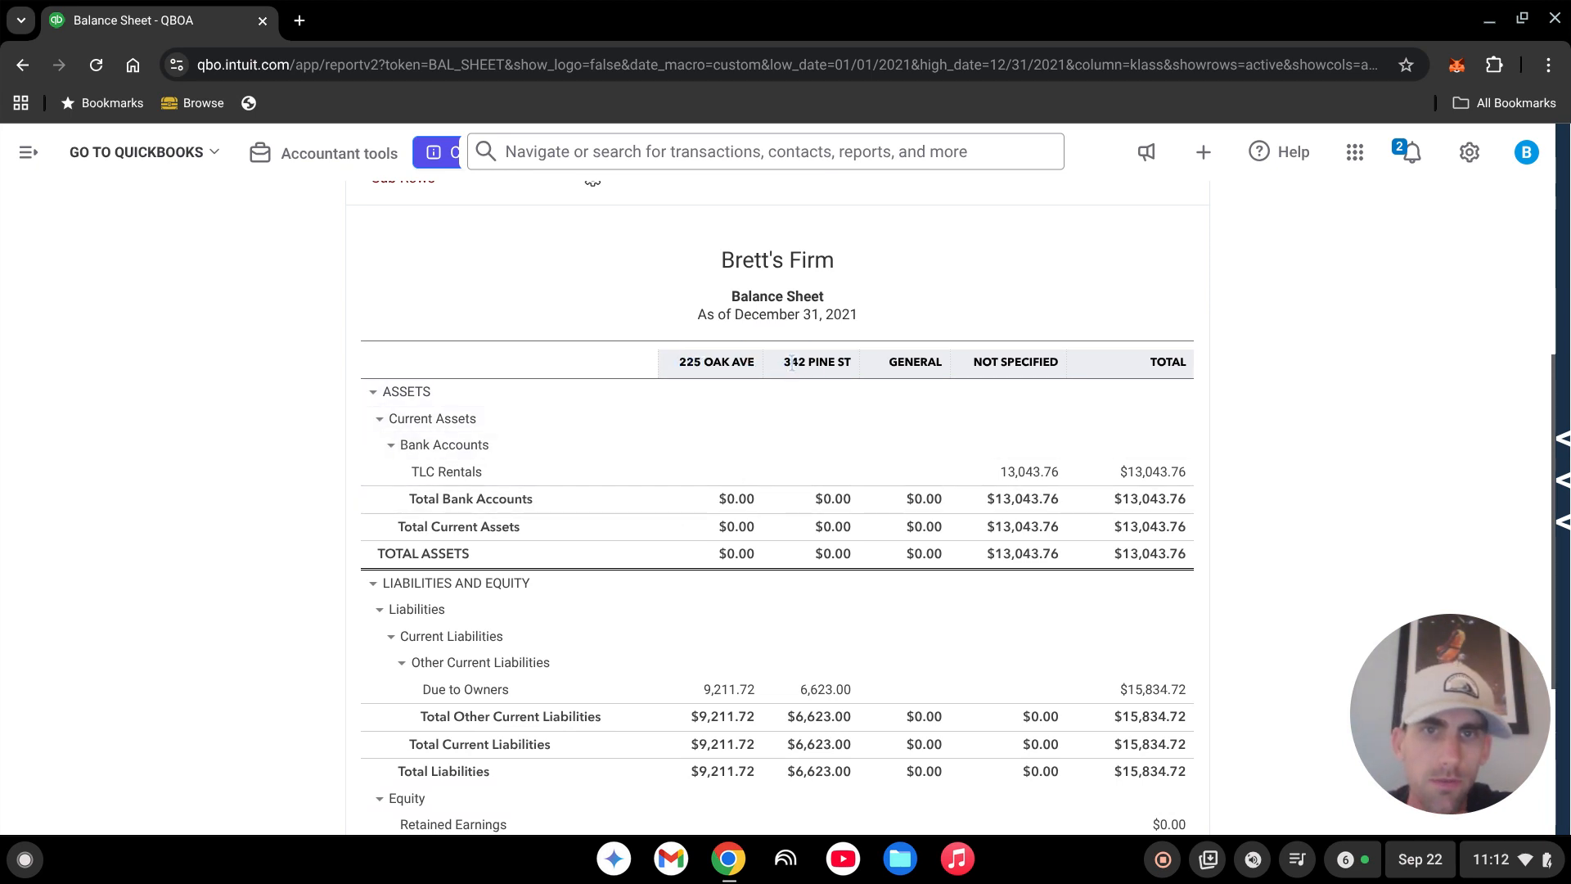
{"action": "scroll", "coordinate": [864, 380], "scroll_direction": "down", "scroll_amount": 2}
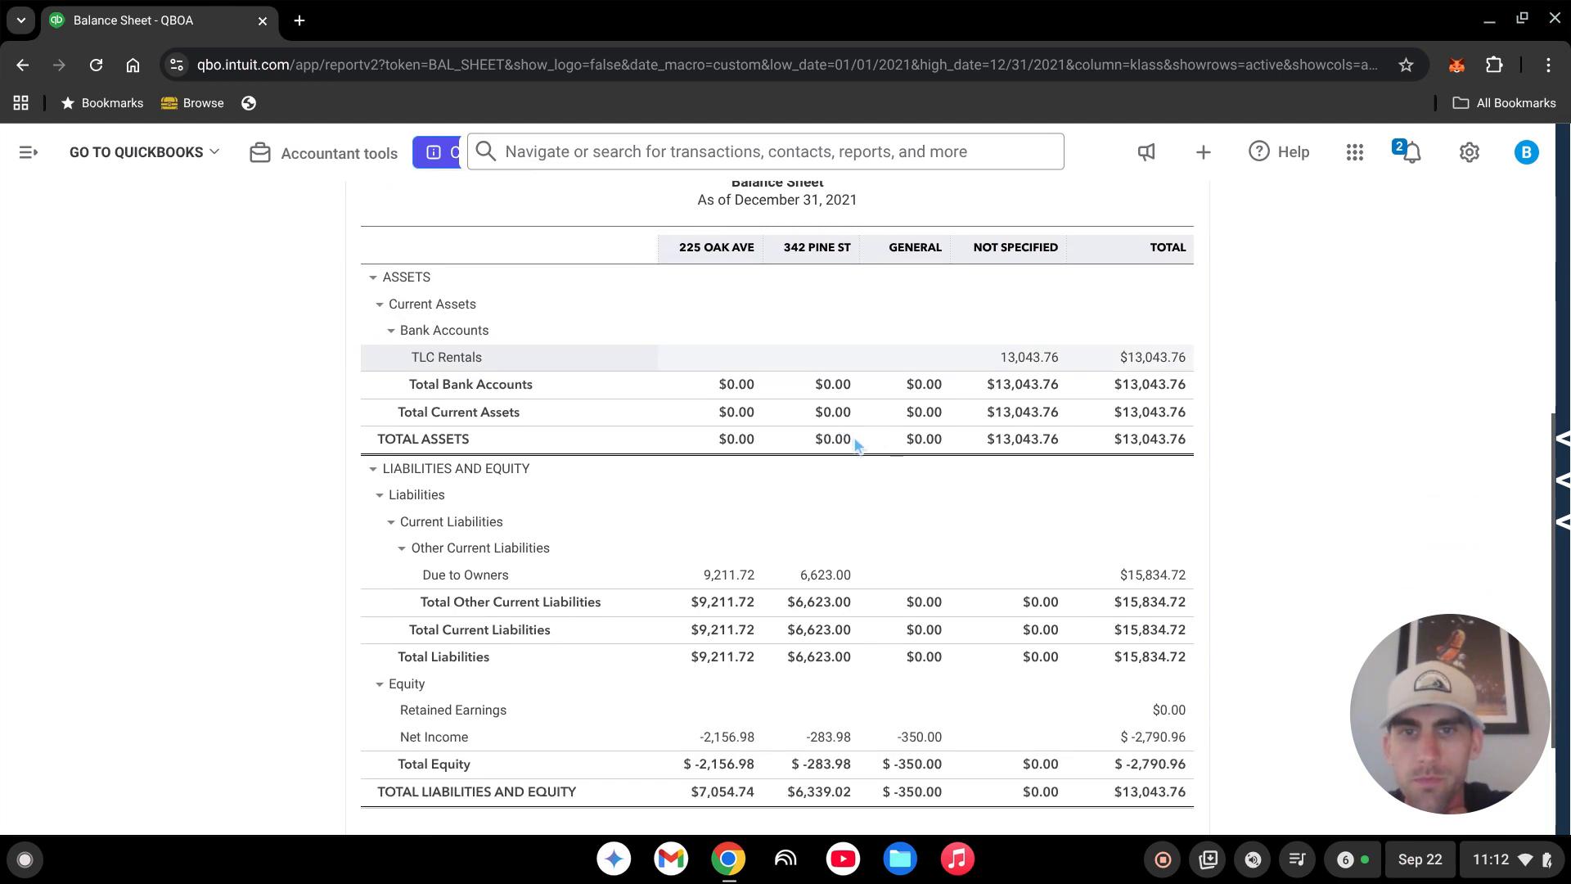
{"action": "scroll", "coordinate": [785, 620], "scroll_direction": "up", "scroll_amount": 2}
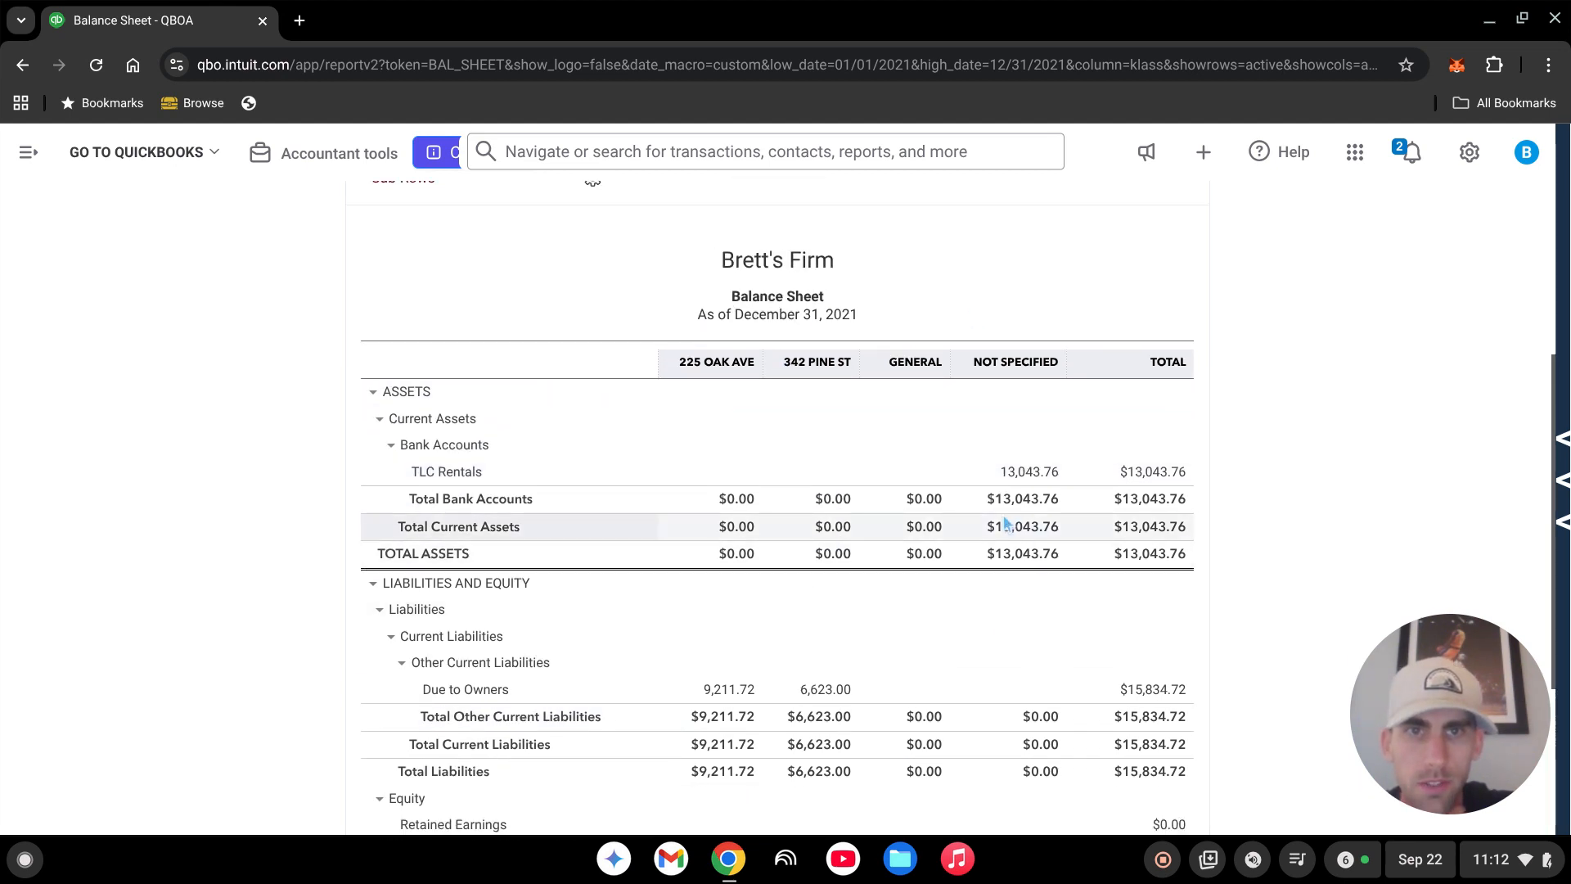
{"action": "scroll", "coordinate": [1002, 517], "scroll_direction": "down", "scroll_amount": 2}
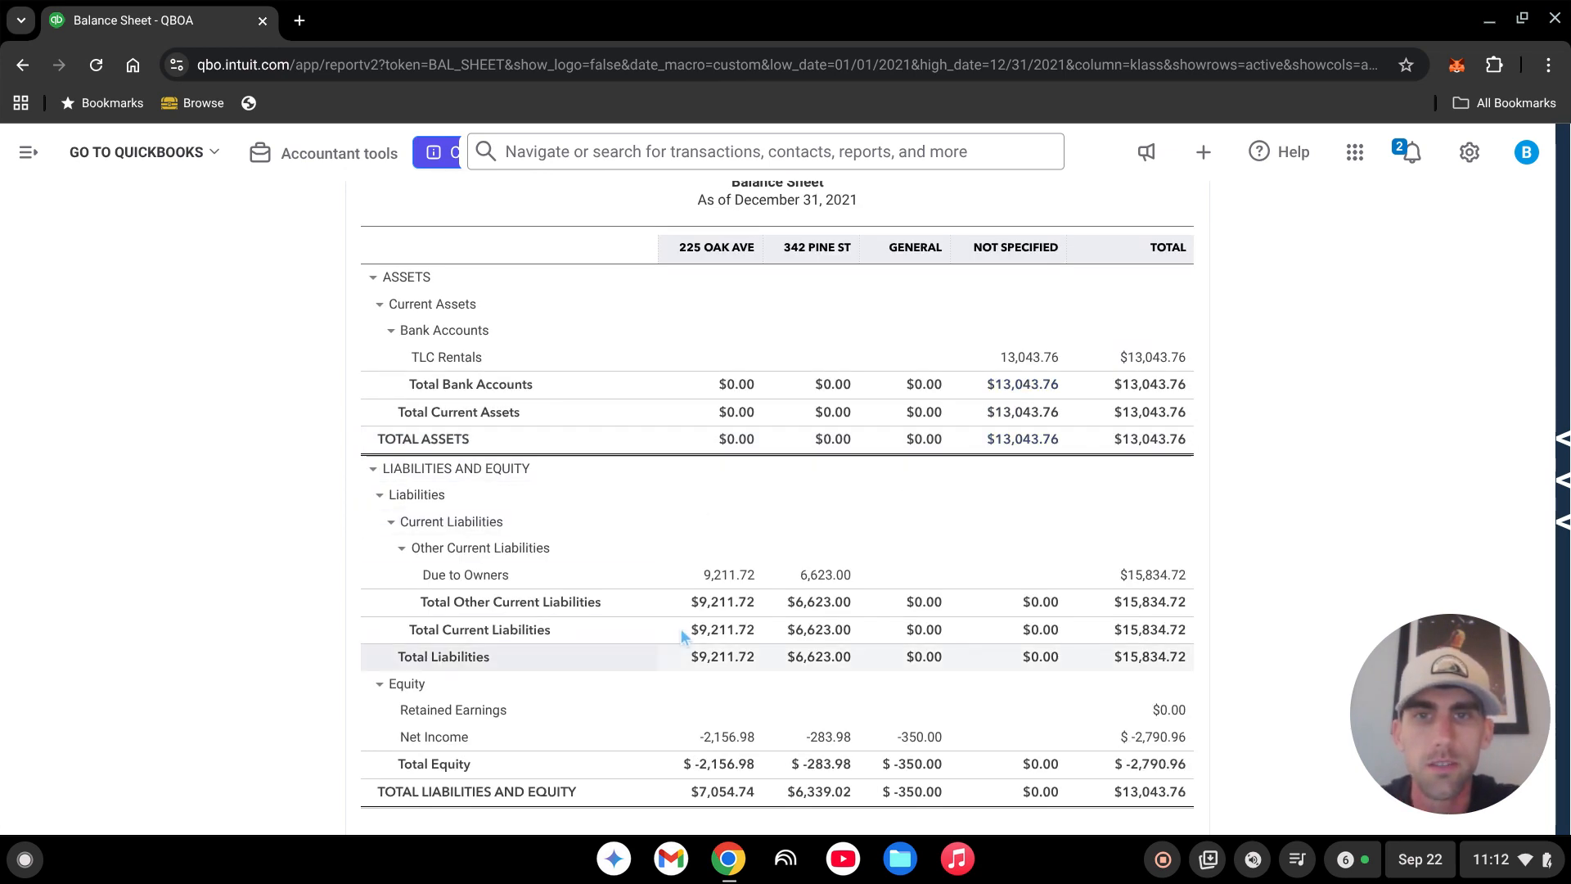
{"action": "scroll", "coordinate": [767, 540], "scroll_direction": "down", "scroll_amount": 3}
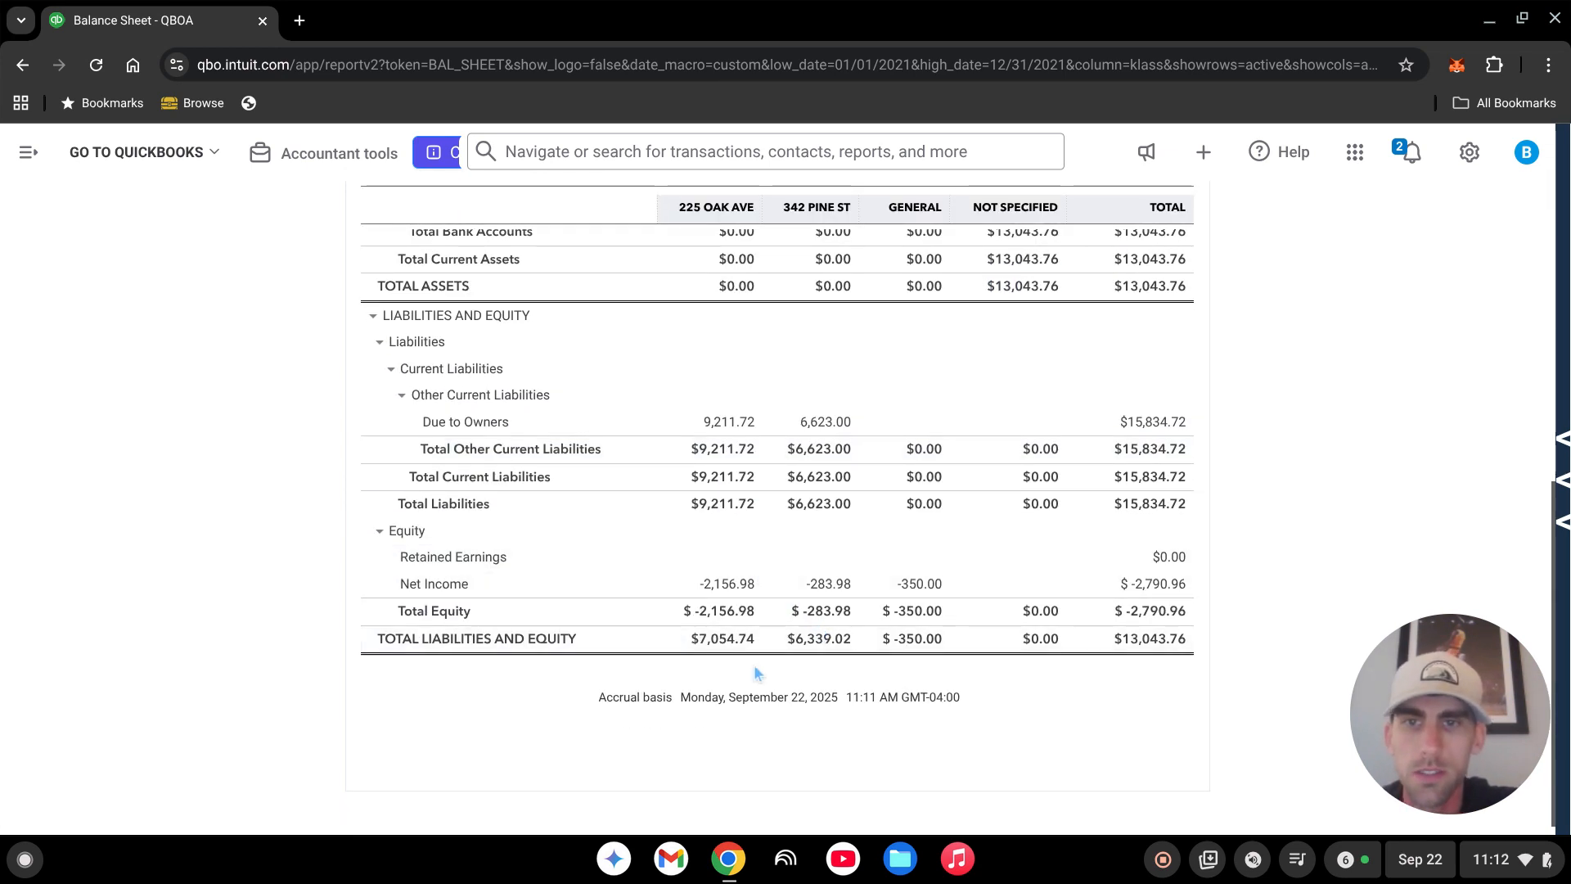
{"action": "scroll", "coordinate": [826, 638], "scroll_direction": "up", "scroll_amount": 2}
{"action": "scroll", "coordinate": [826, 637], "scroll_direction": "up", "scroll_amount": 1}
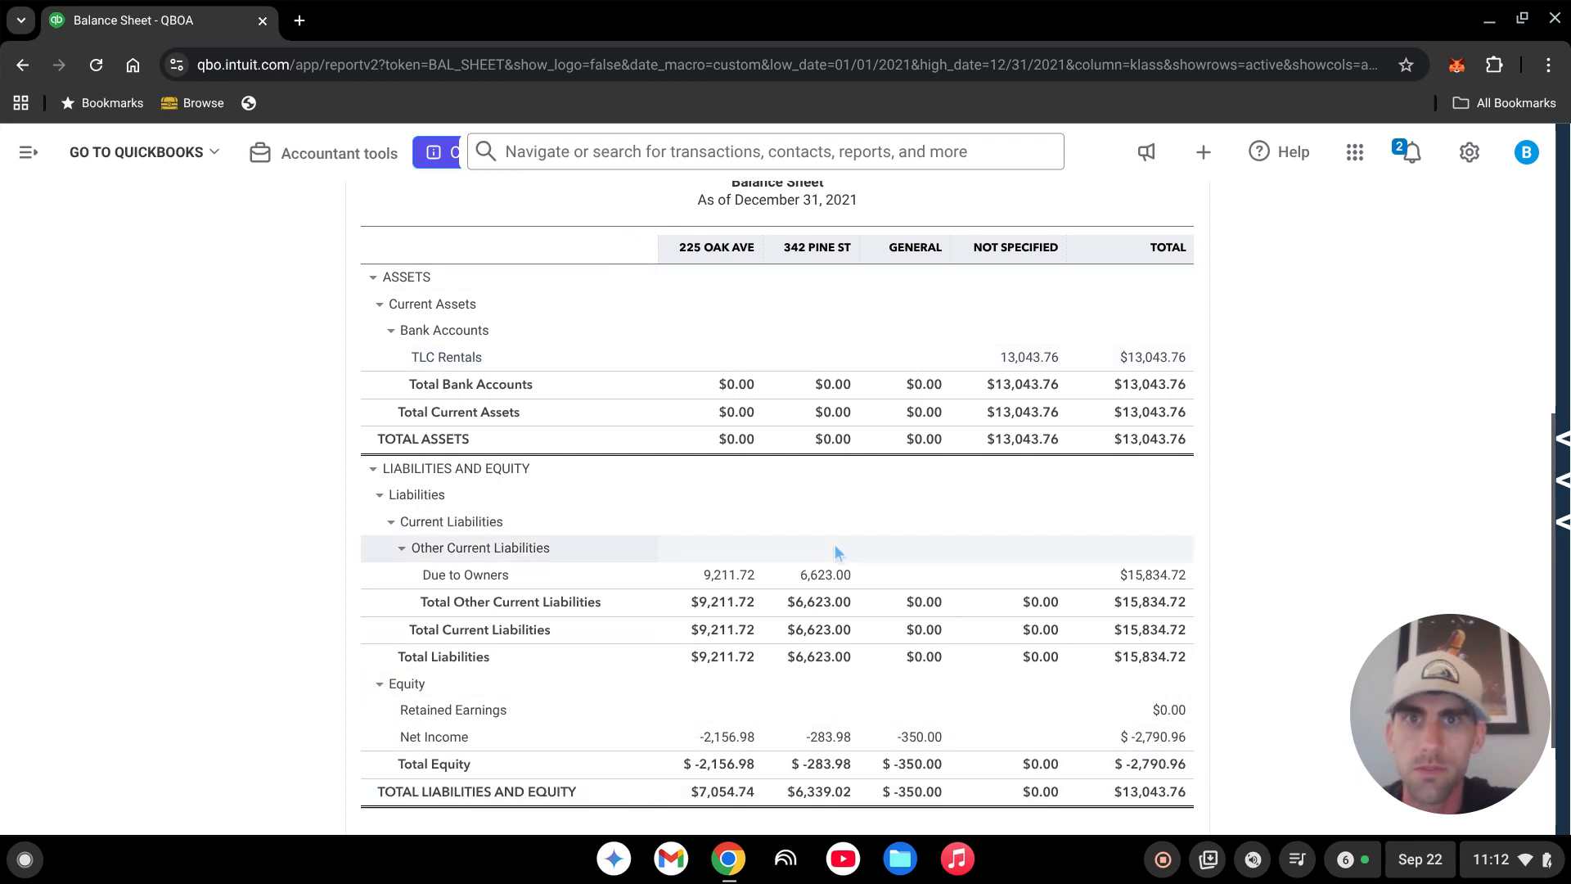
{"action": "scroll", "coordinate": [834, 543], "scroll_direction": "up", "scroll_amount": 5}
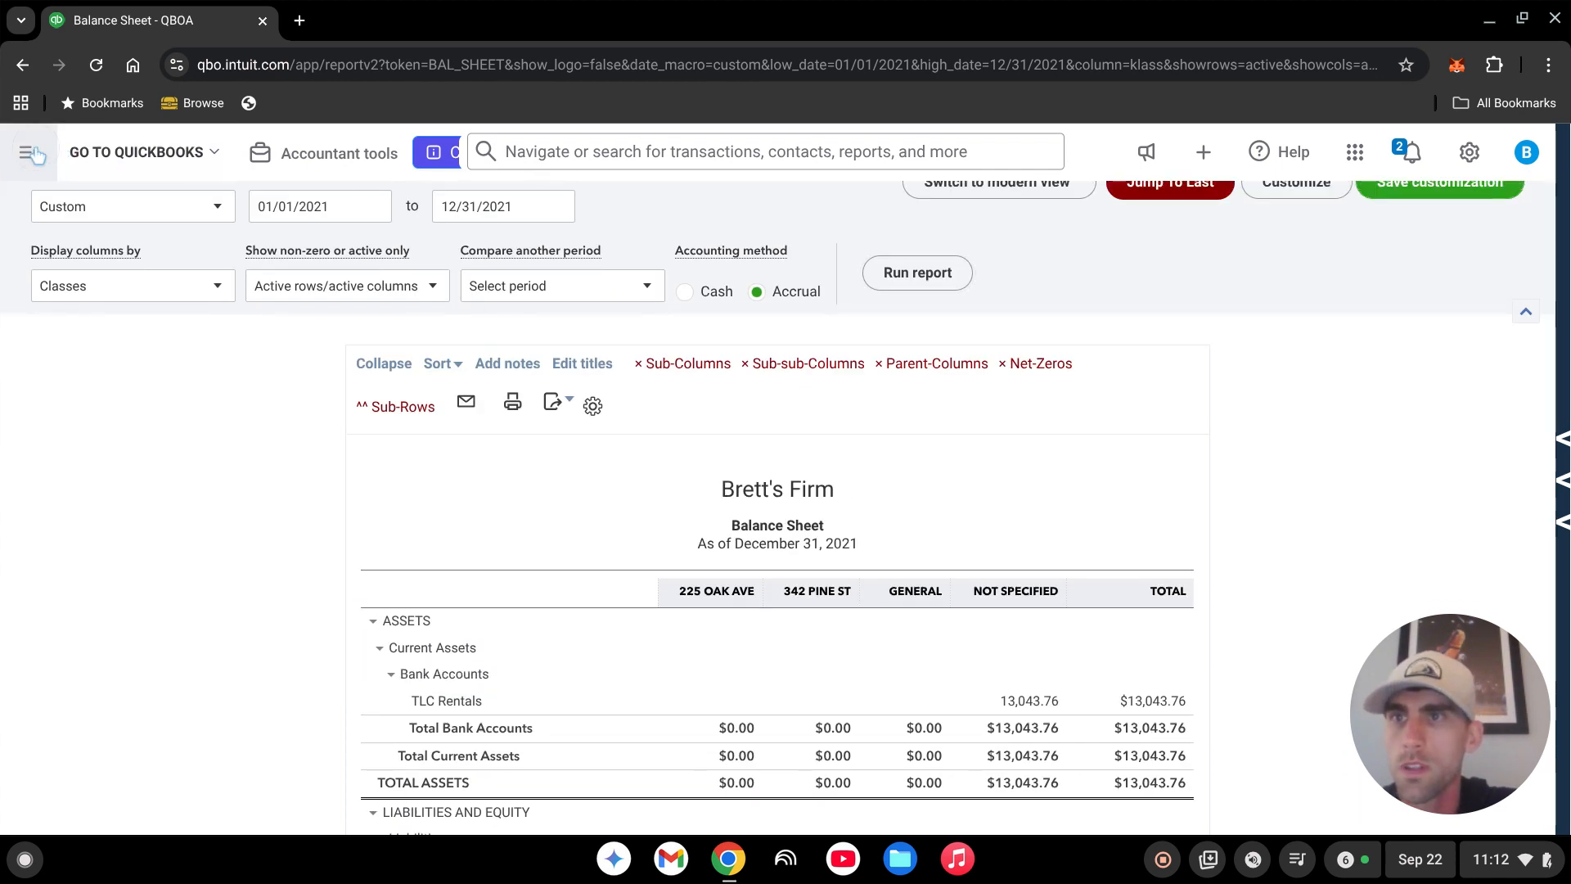
Open the pending bank transactions for TLC Rentals and expand the 06/01/2021 deposit of $790.46
{"action": "left_click", "coordinate": [28, 151]}
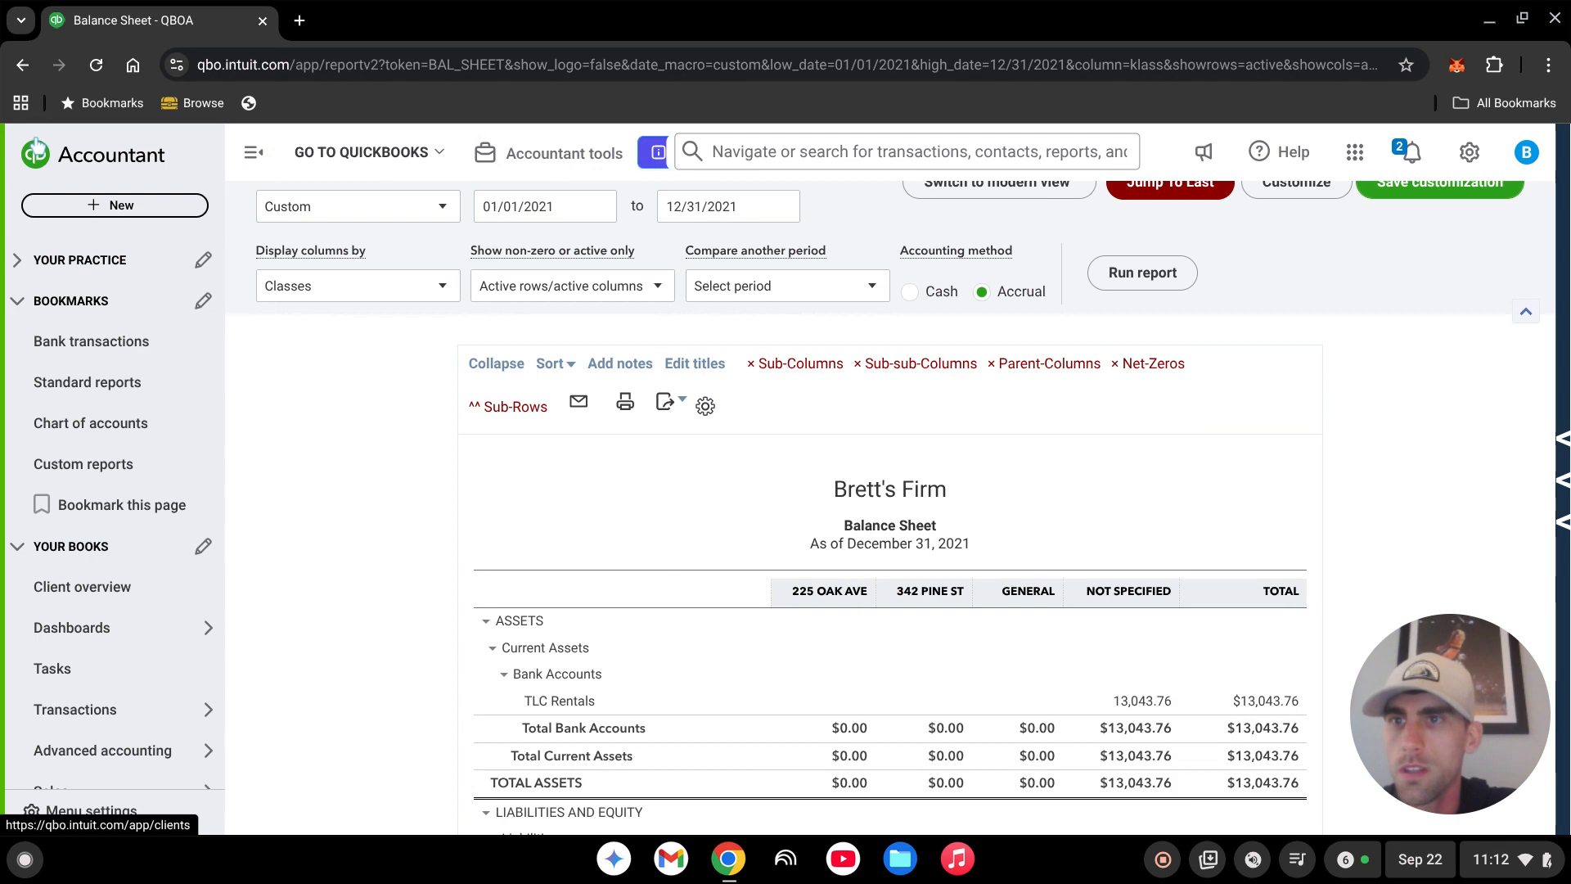
{"action": "left_click", "coordinate": [113, 360]}
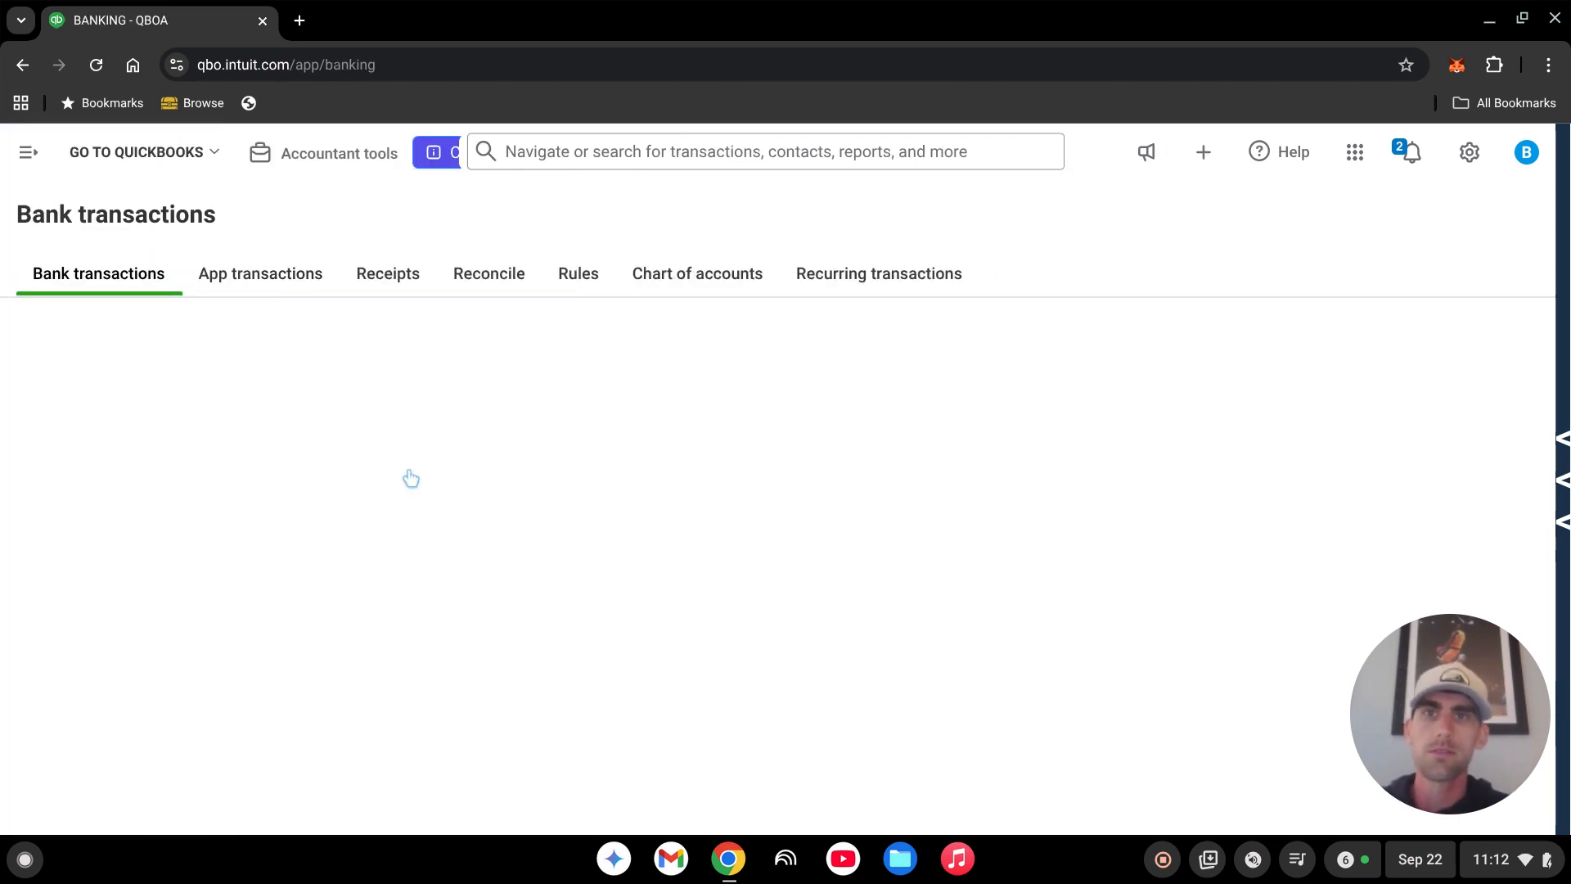
{"action": "scroll", "coordinate": [754, 449], "scroll_direction": "down", "scroll_amount": 3}
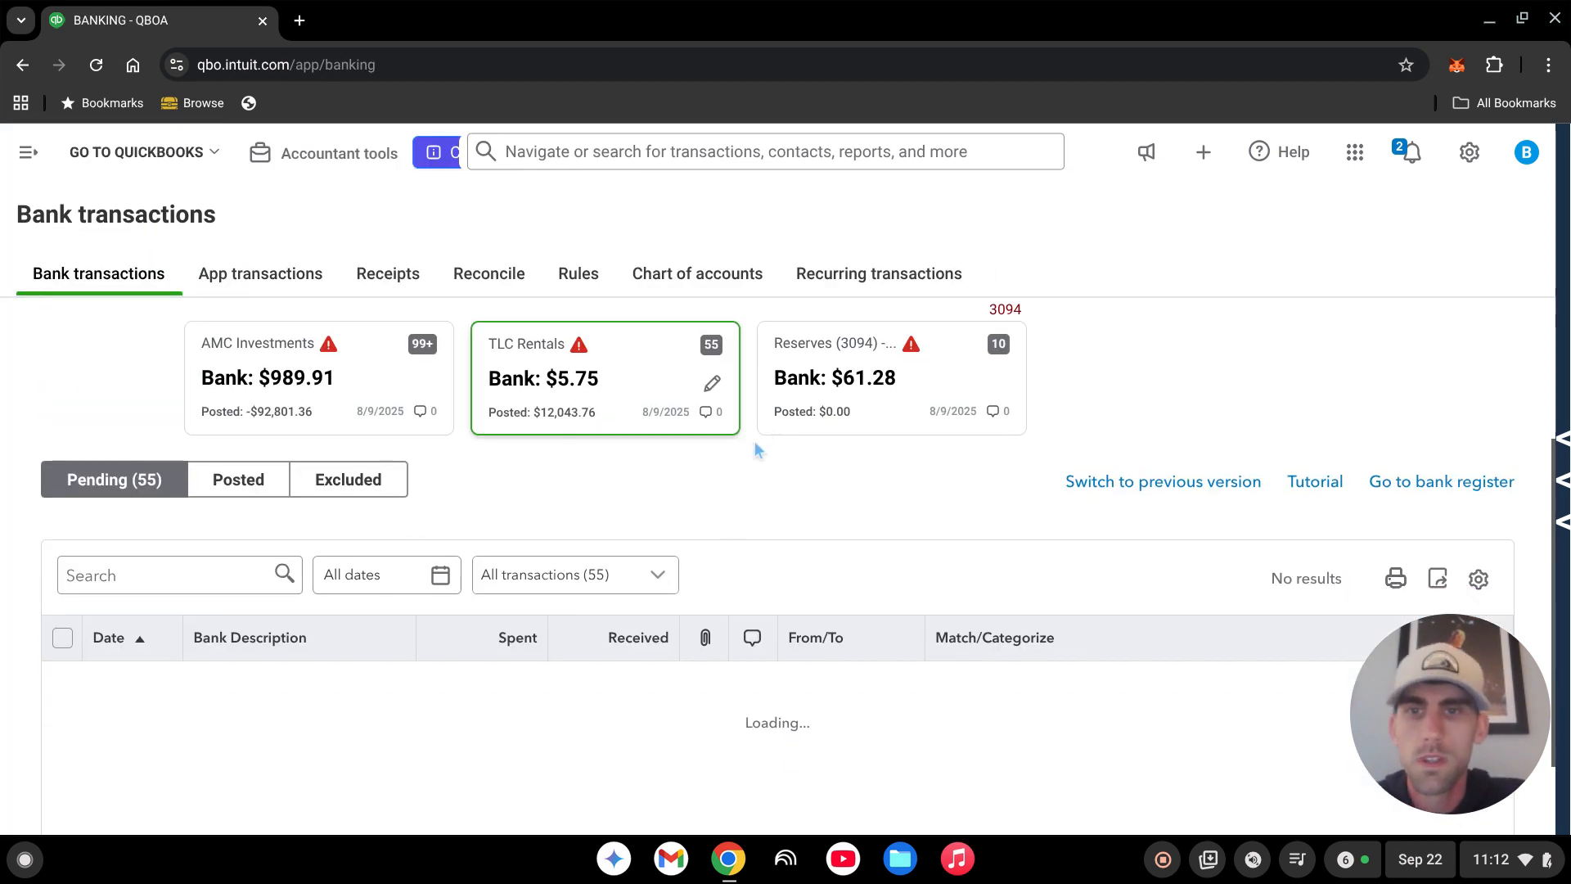
{"action": "scroll", "coordinate": [917, 438], "scroll_direction": "down", "scroll_amount": 1}
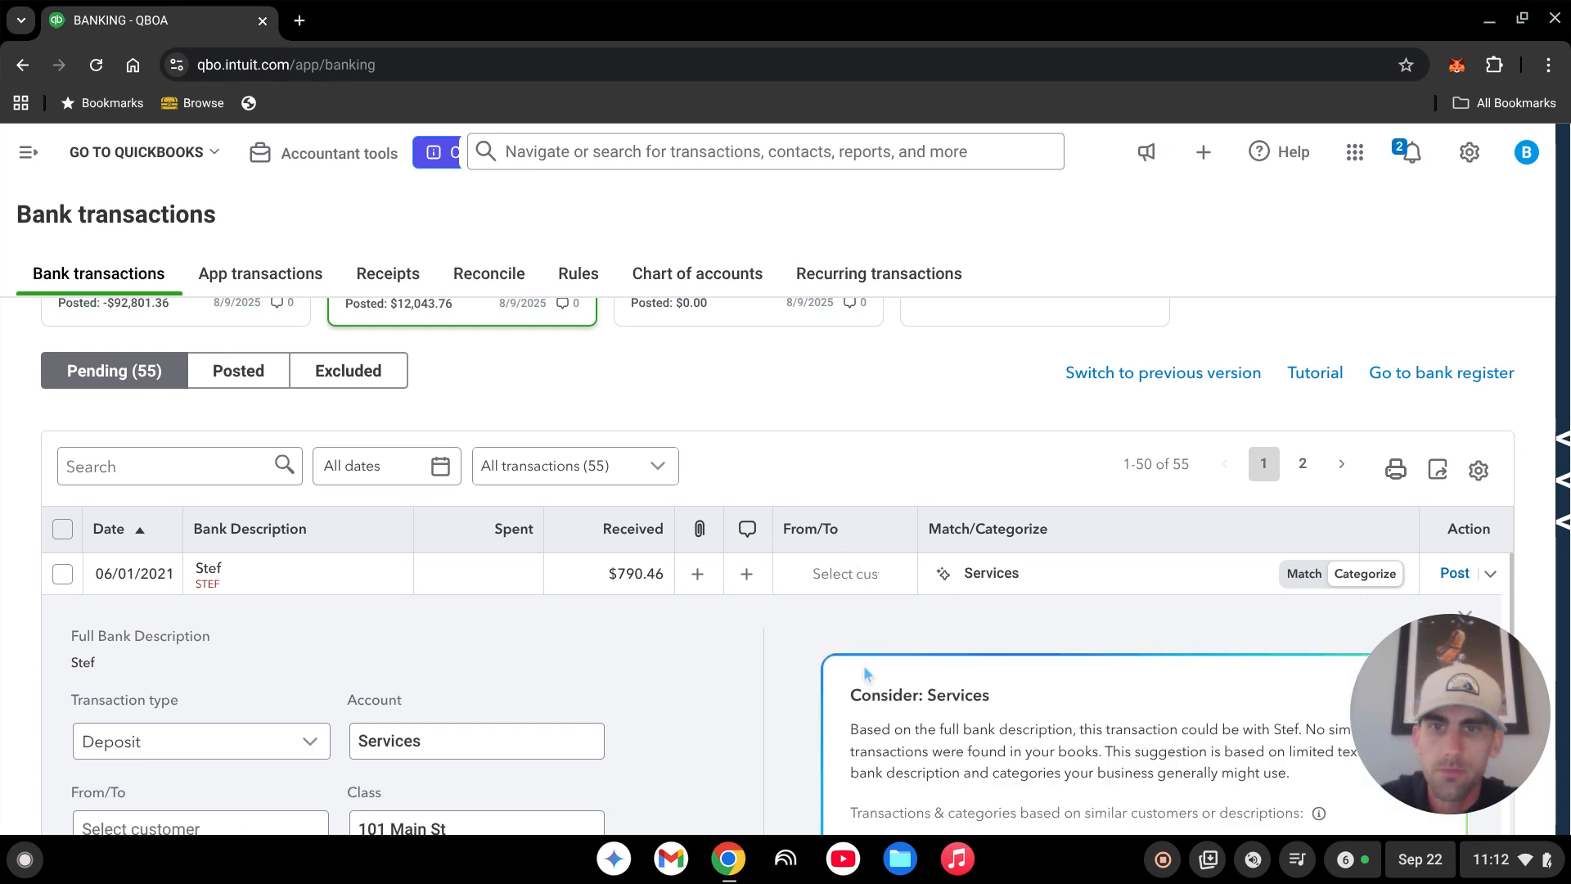
Set the account of the 06/01/2021 deposit of $790.46 to Due to Owners
{"action": "scroll", "coordinate": [726, 645], "scroll_direction": "down", "scroll_amount": 1}
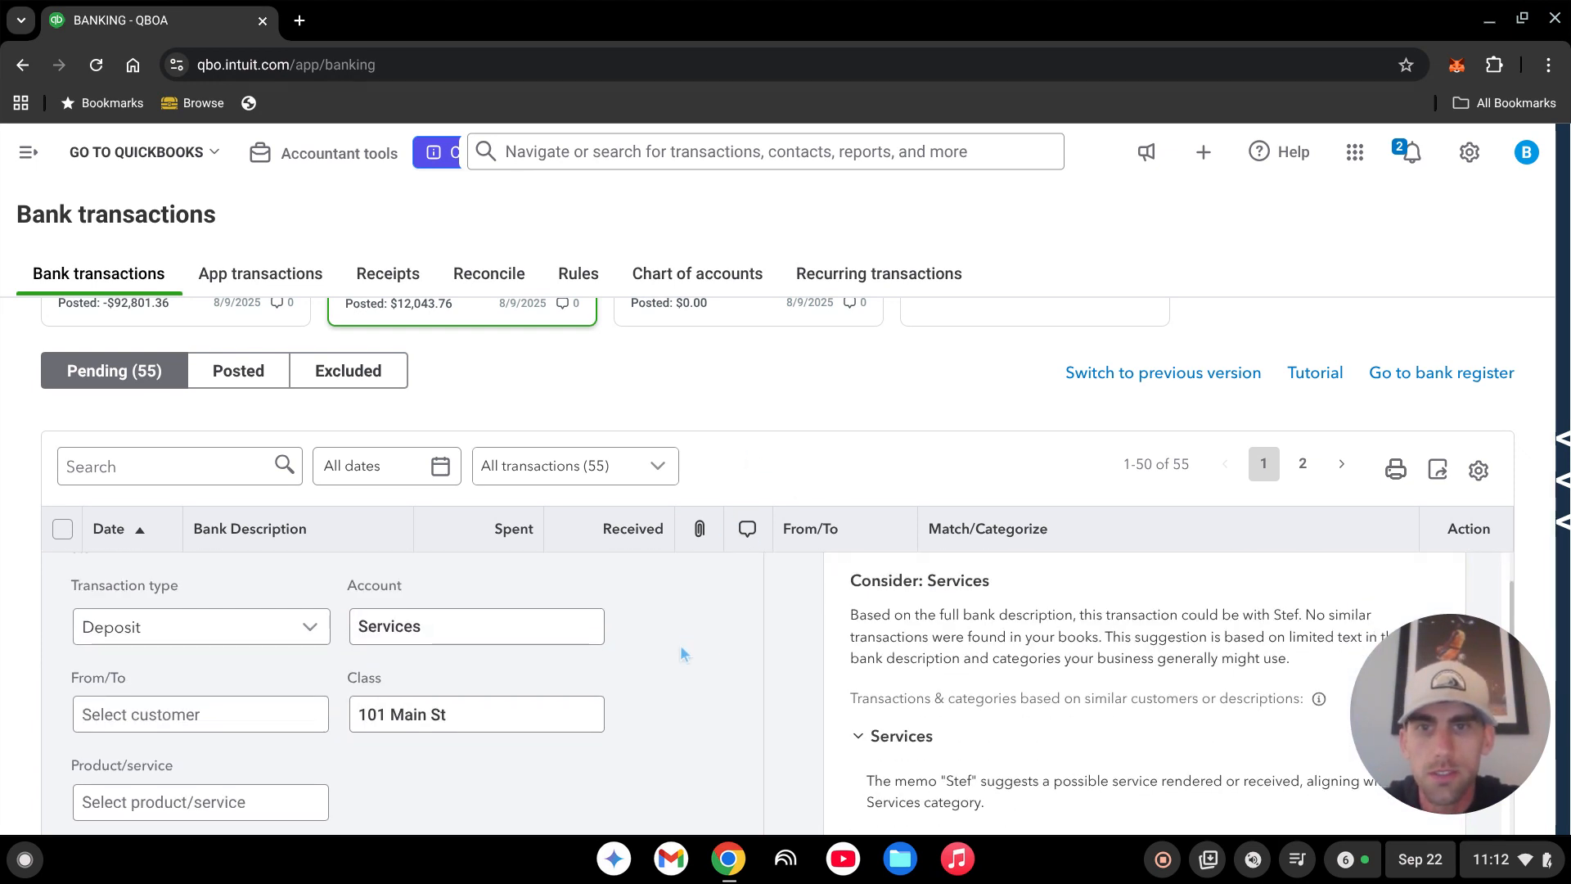
{"action": "scroll", "coordinate": [705, 646], "scroll_direction": "down", "scroll_amount": 1}
{"action": "scroll", "coordinate": [706, 650], "scroll_direction": "up", "scroll_amount": 1}
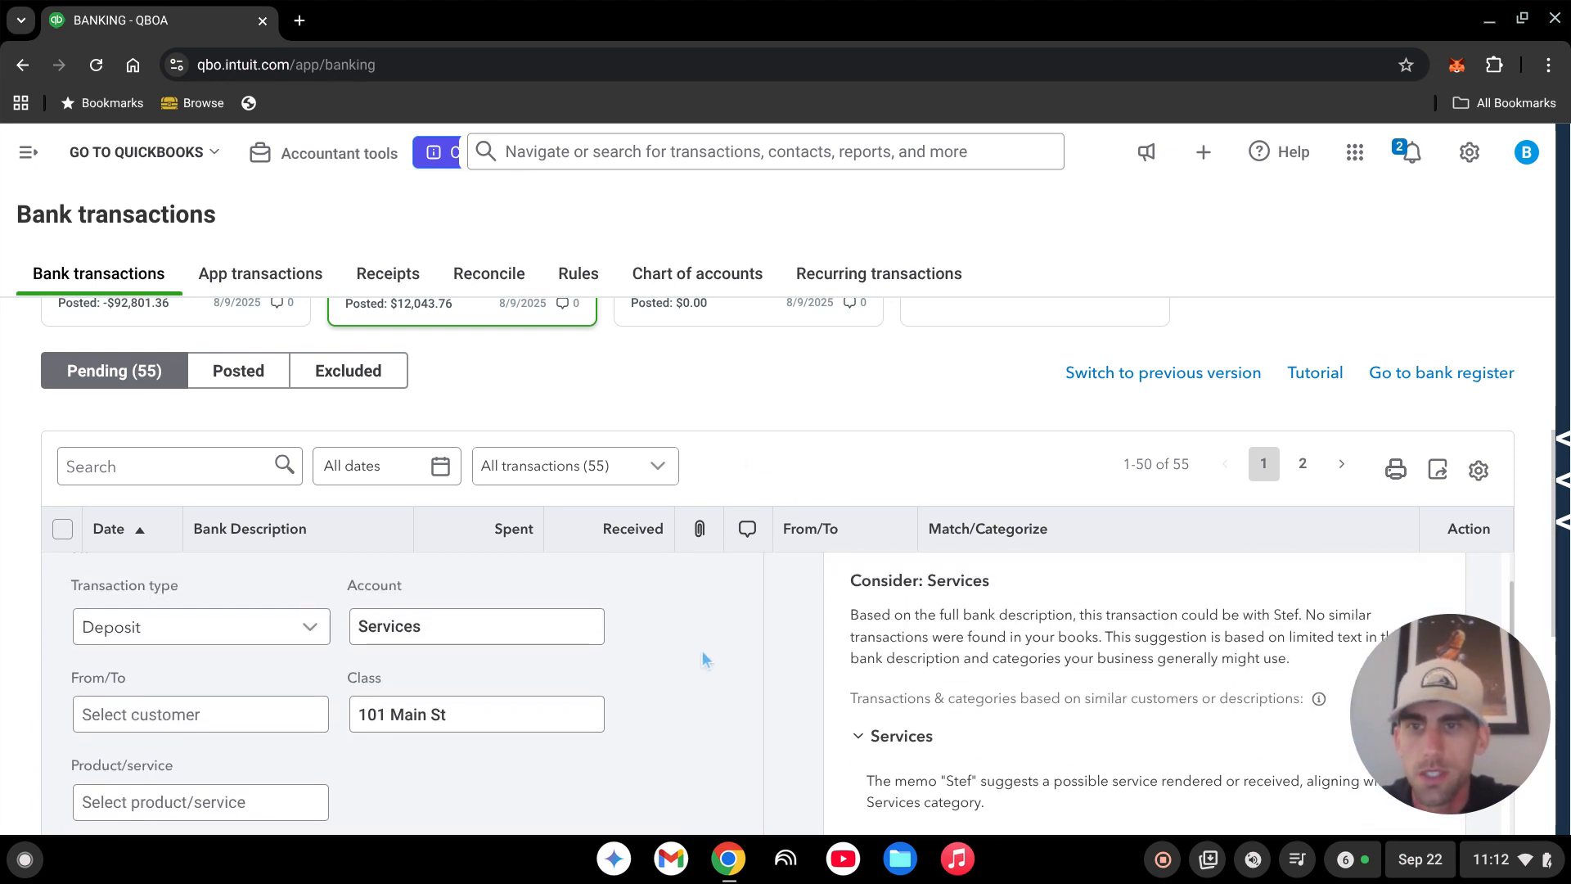
{"action": "left_click", "coordinate": [395, 637]}
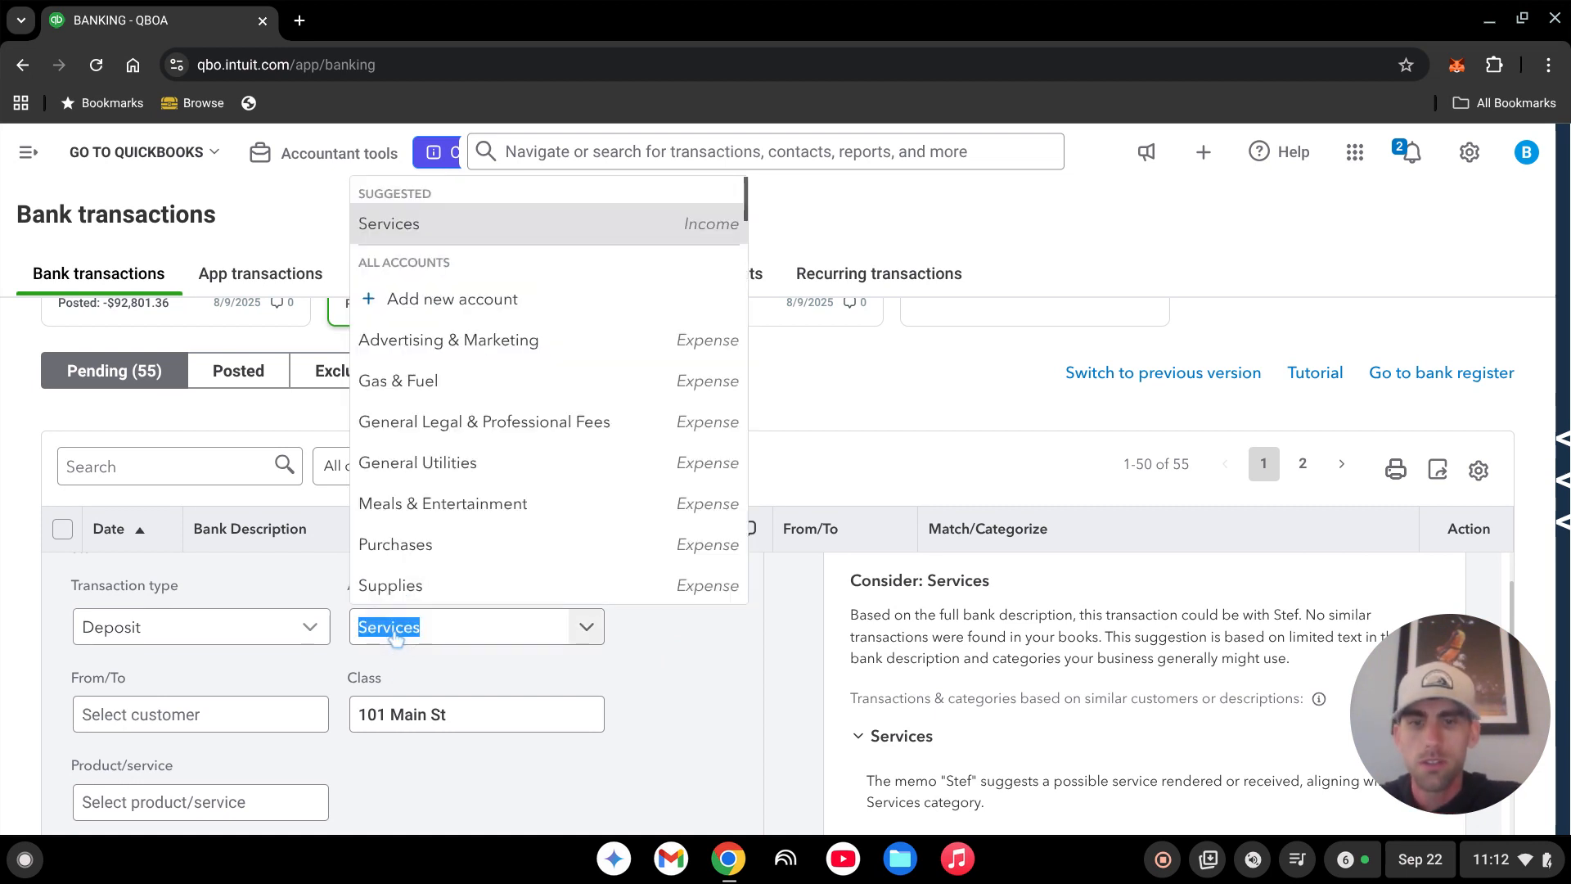
{"action": "type", "text": "due"}
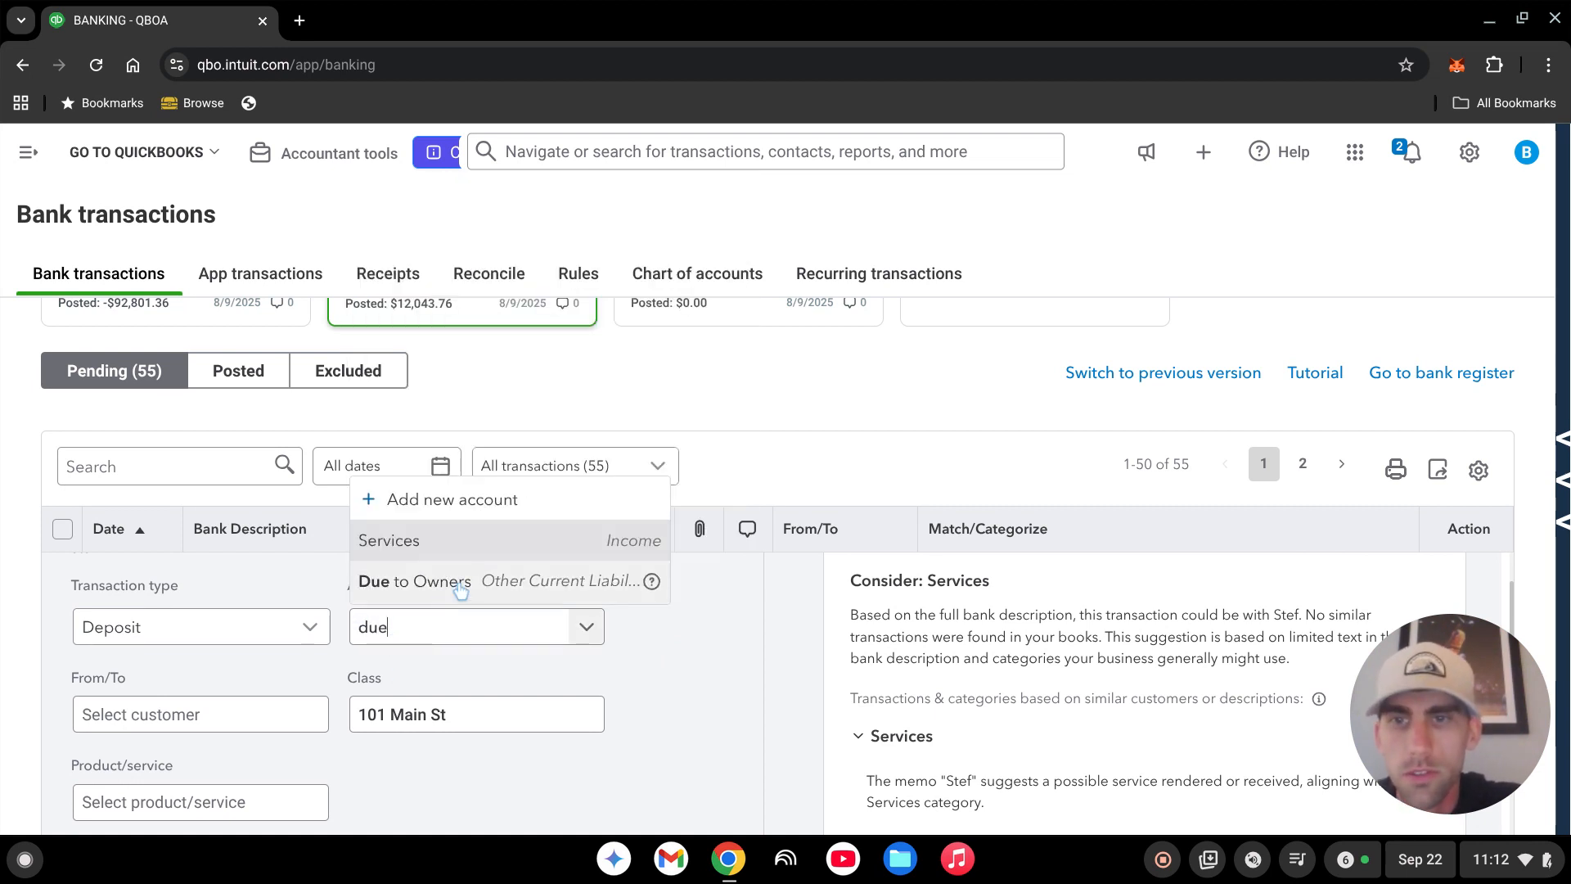
{"action": "left_click", "coordinate": [497, 582]}
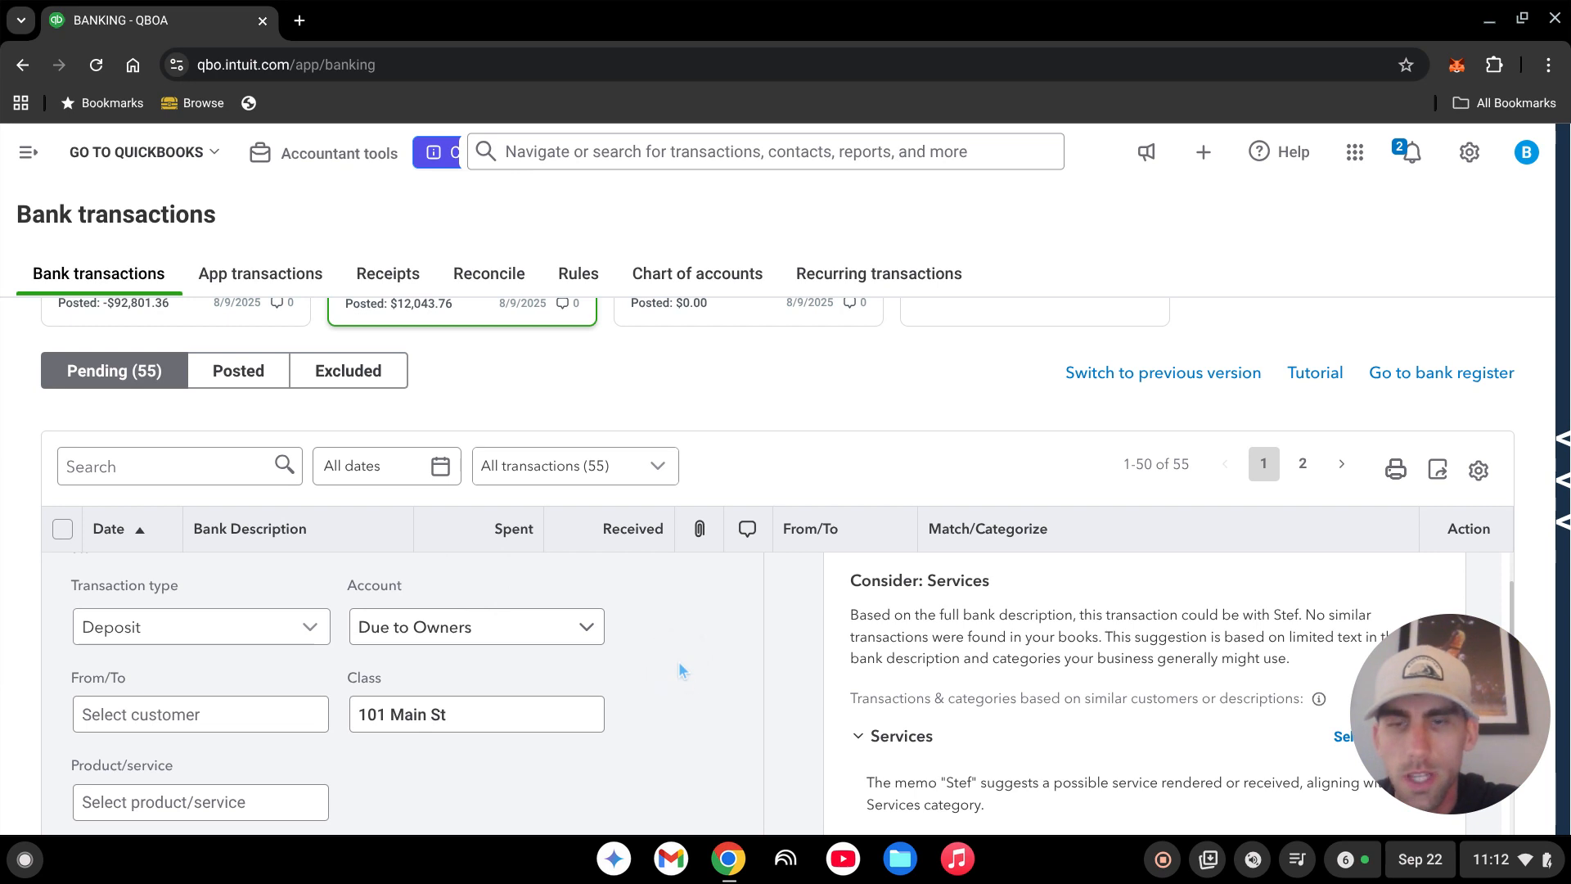
Assign the $790.46 deposit to the sub-customer Maplewood Properties:101 Main St and post it
{"action": "scroll", "coordinate": [679, 661], "scroll_direction": "down", "scroll_amount": 2}
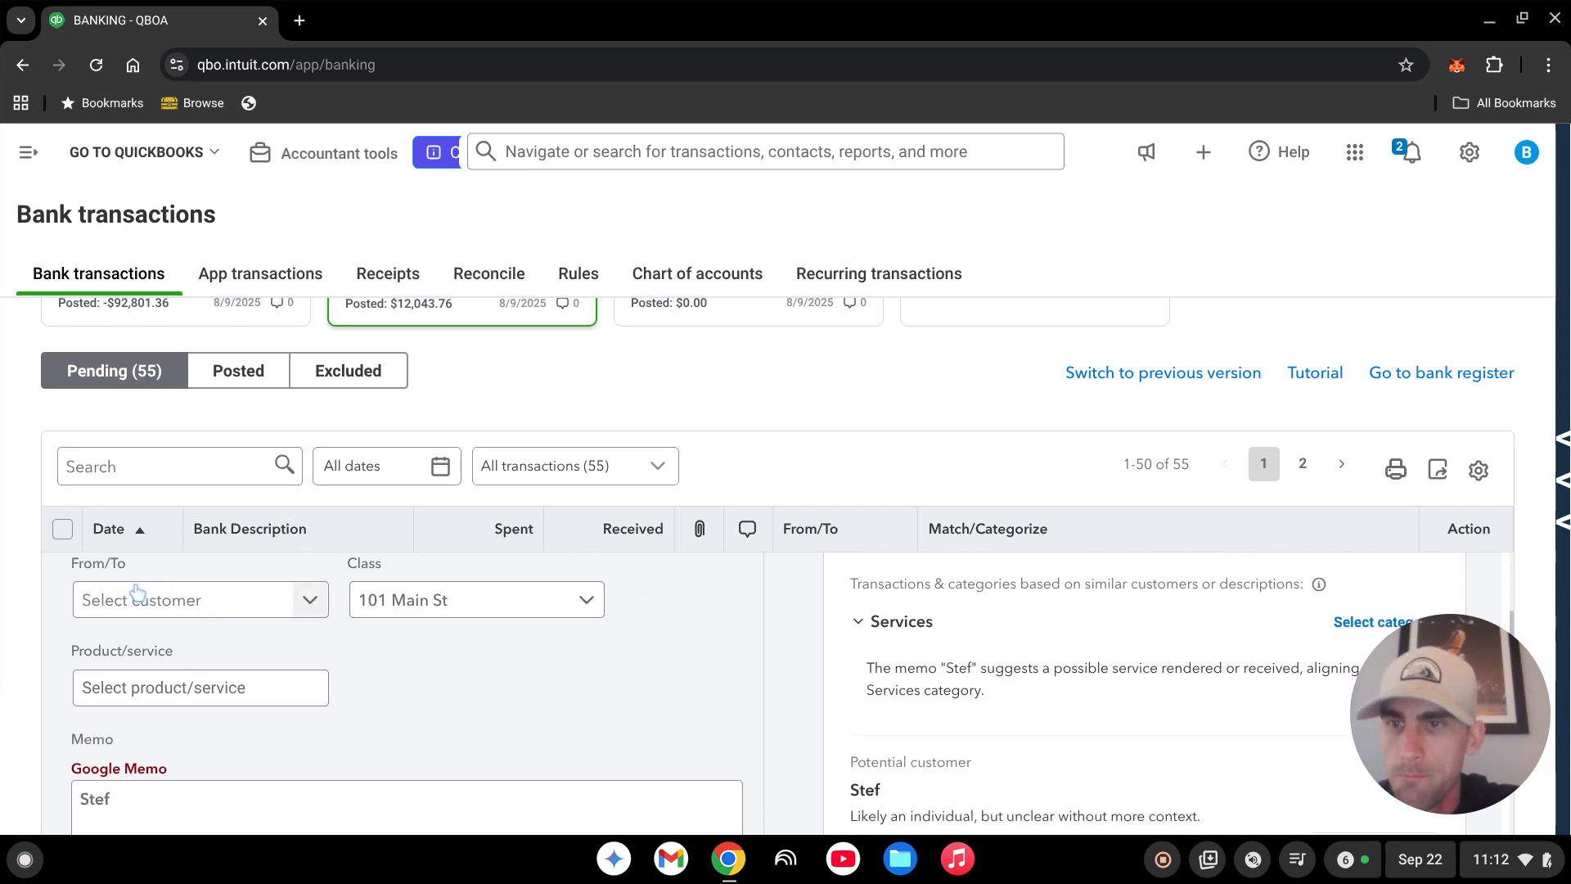
{"action": "left_click", "coordinate": [224, 603]}
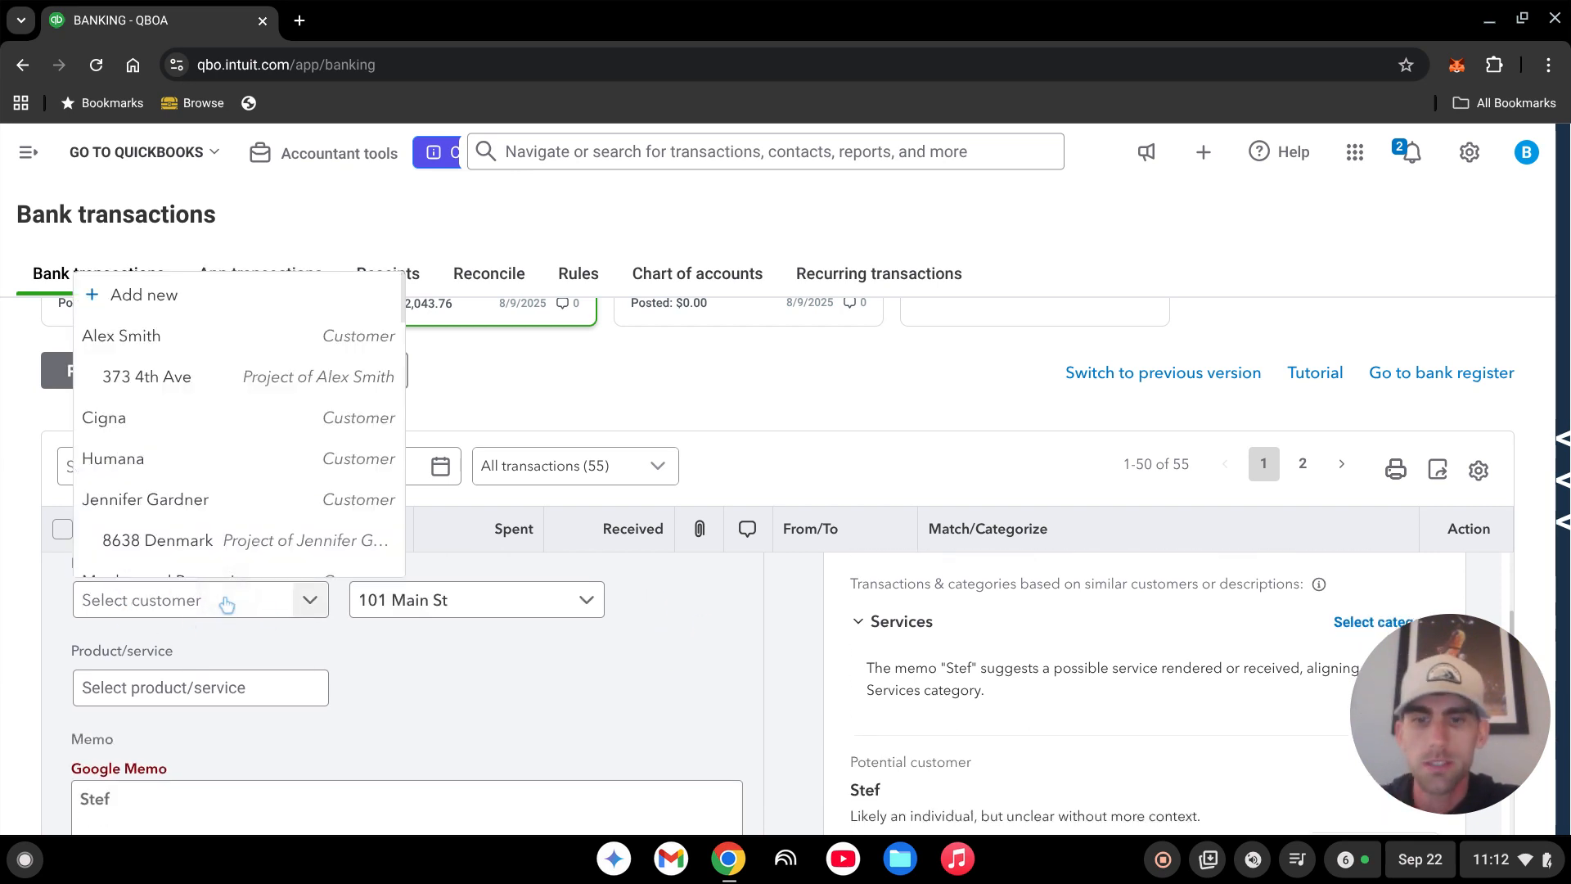
{"action": "type", "text": "101"}
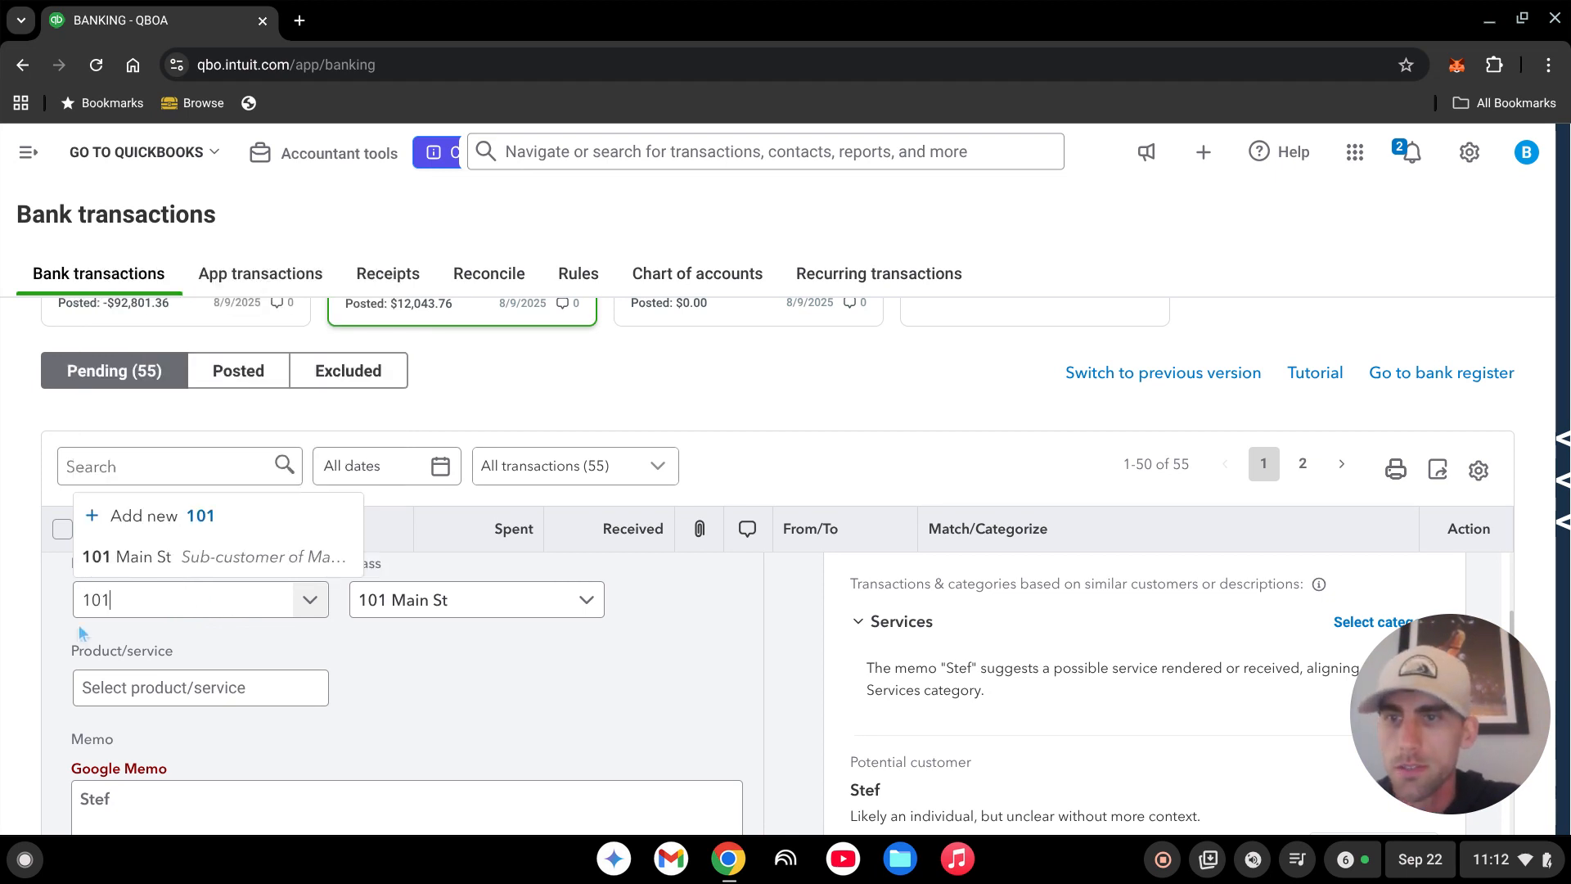
{"action": "left_click", "coordinate": [206, 563]}
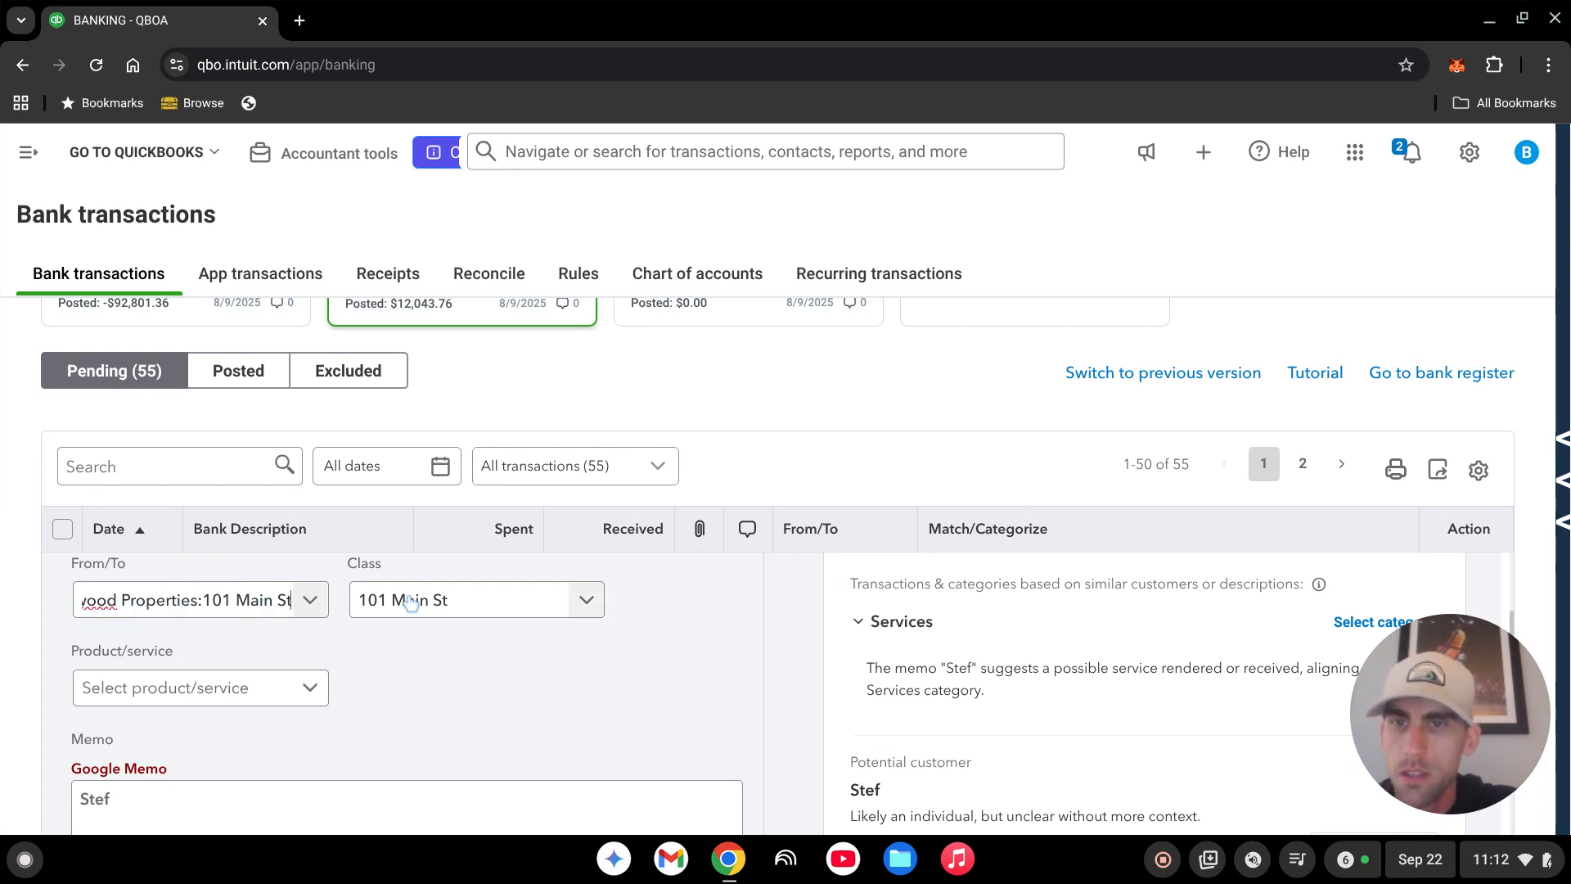
{"action": "left_click", "coordinate": [563, 692]}
{"action": "scroll", "coordinate": [624, 688], "scroll_direction": "down", "scroll_amount": 5}
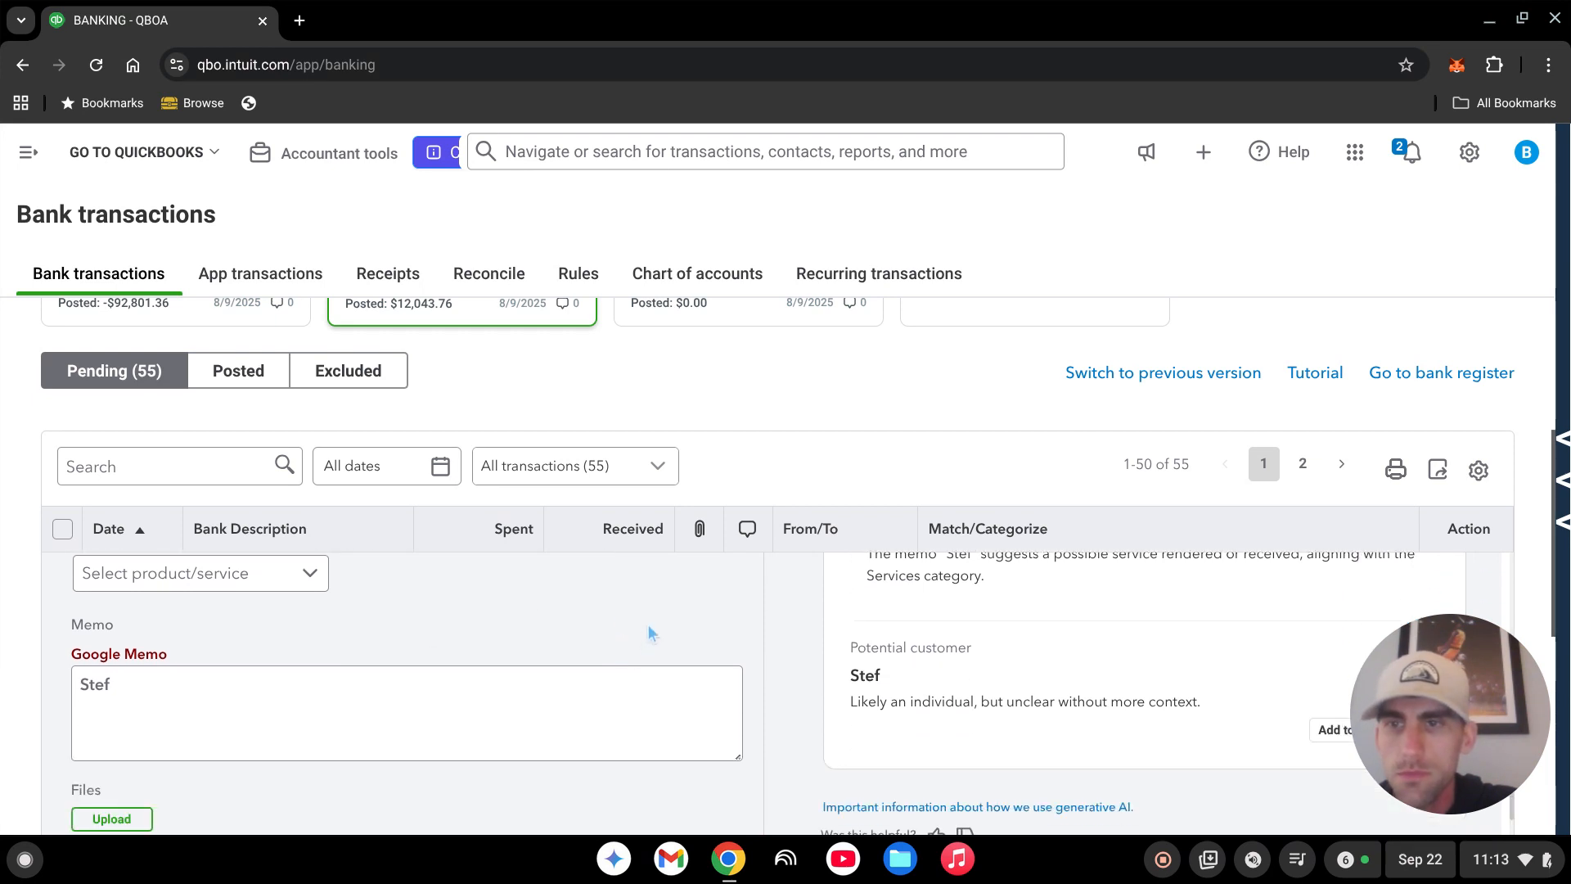
{"action": "left_click", "coordinate": [122, 797]}
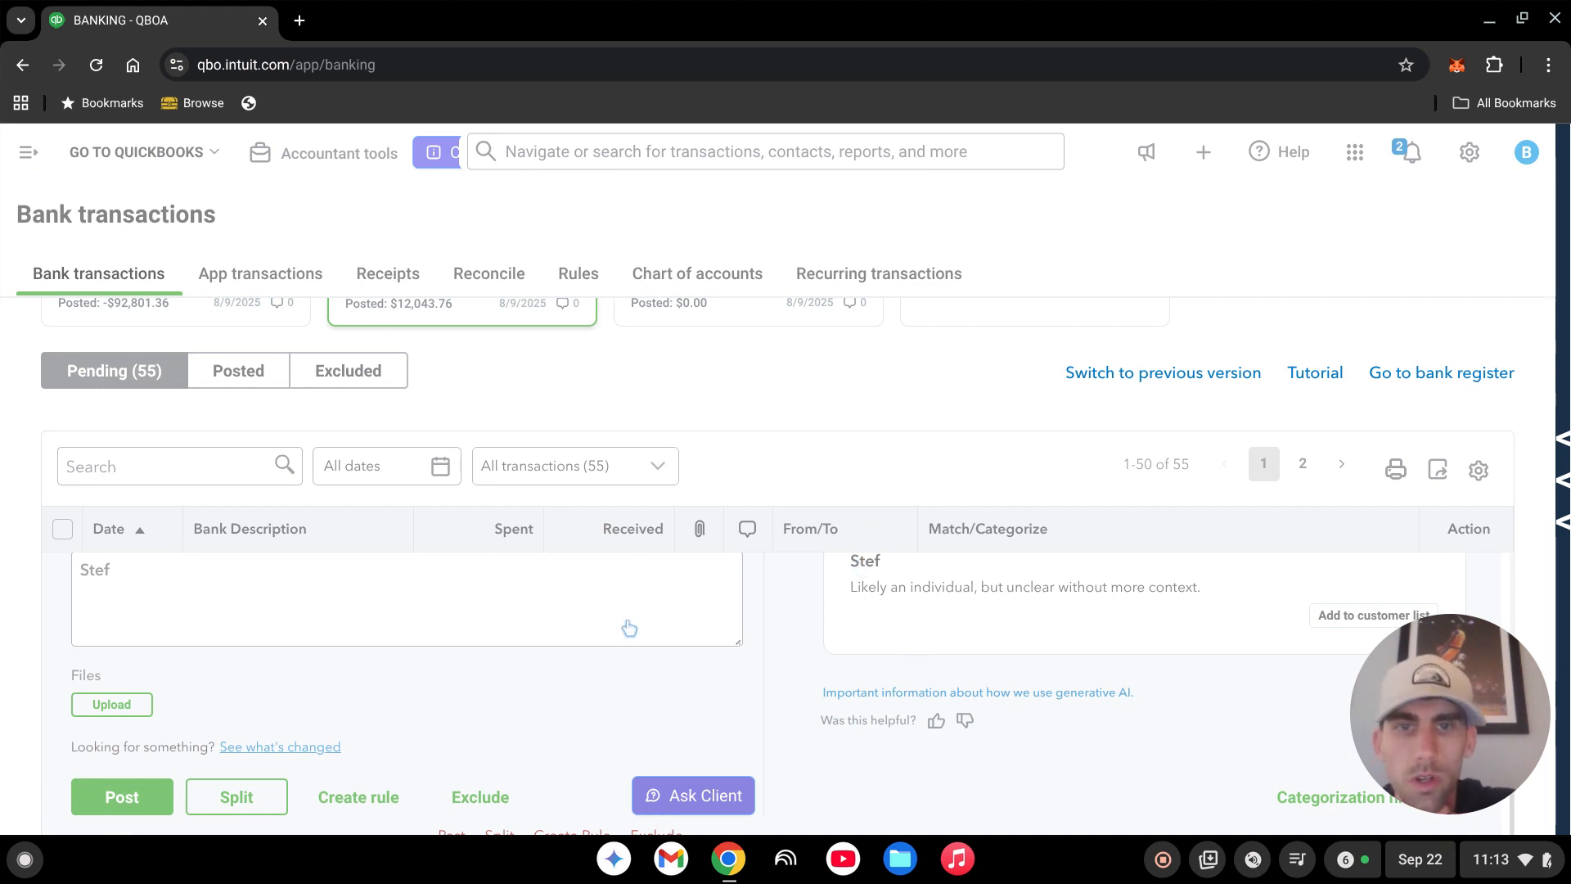
Expand the 06/04/2021 Wal-Mart expense of $264.00 and set its account to Supplies & Materials
{"action": "scroll", "coordinate": [659, 655], "scroll_direction": "up", "scroll_amount": 4}
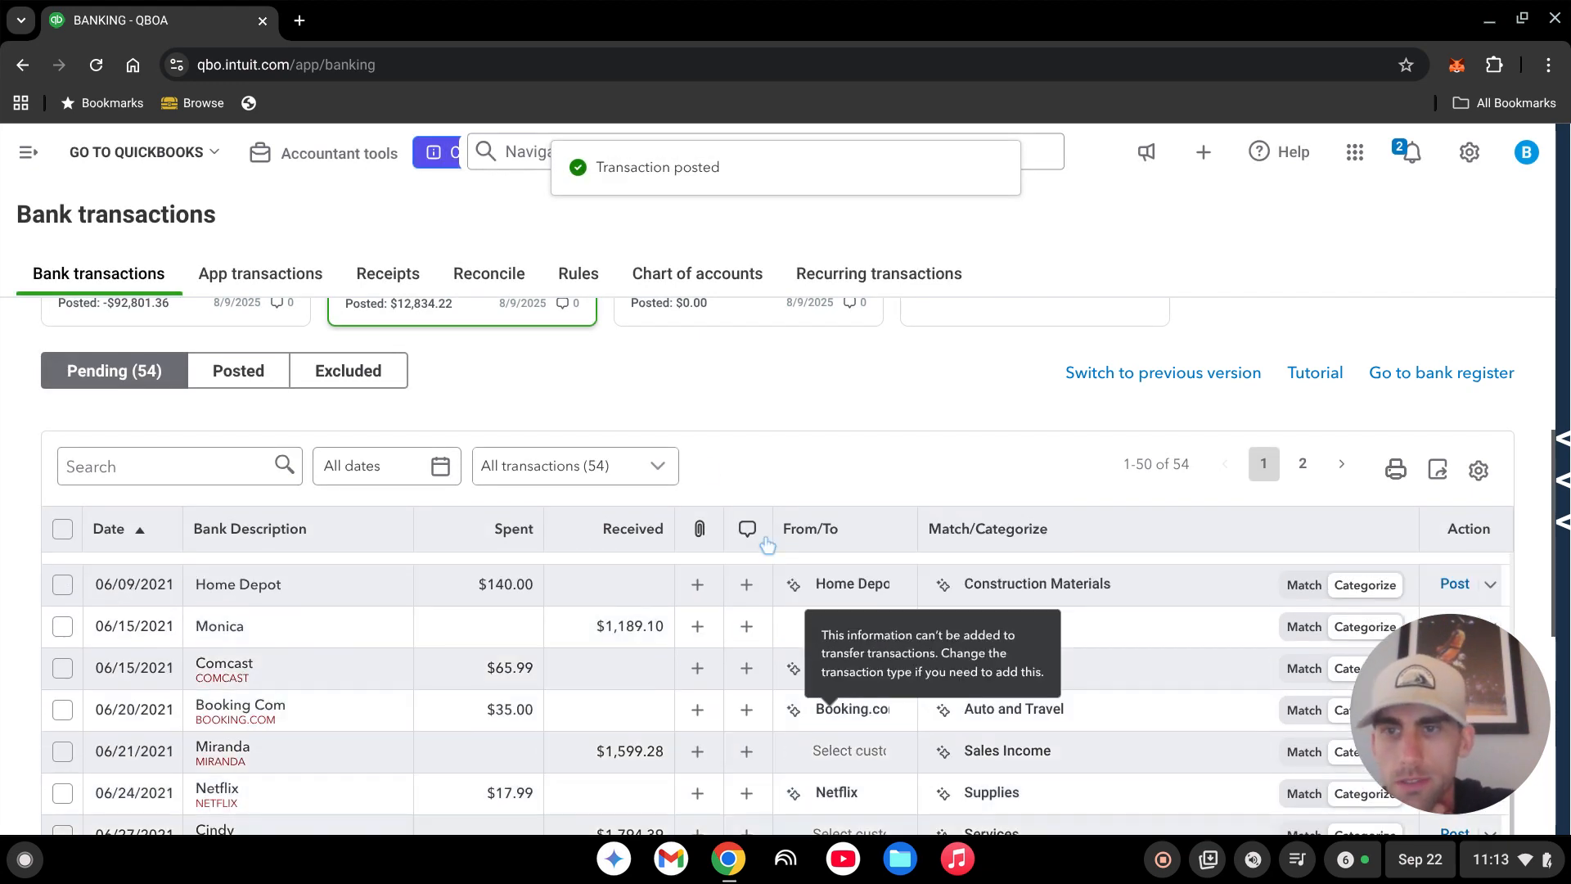
{"action": "scroll", "coordinate": [769, 573], "scroll_direction": "up", "scroll_amount": 2}
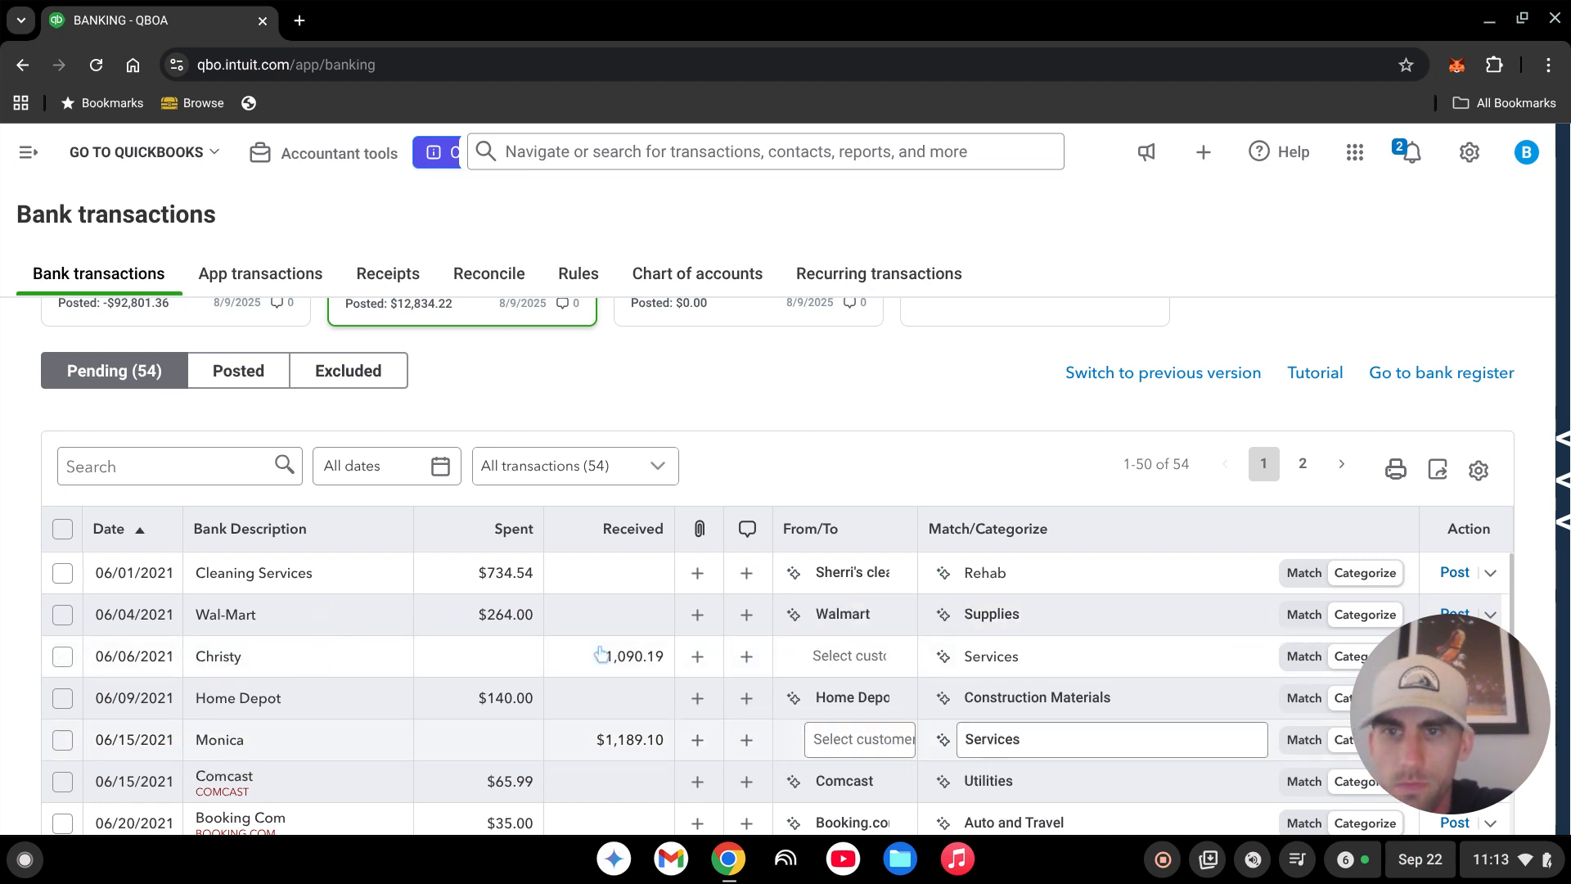
{"action": "left_click", "coordinate": [329, 621]}
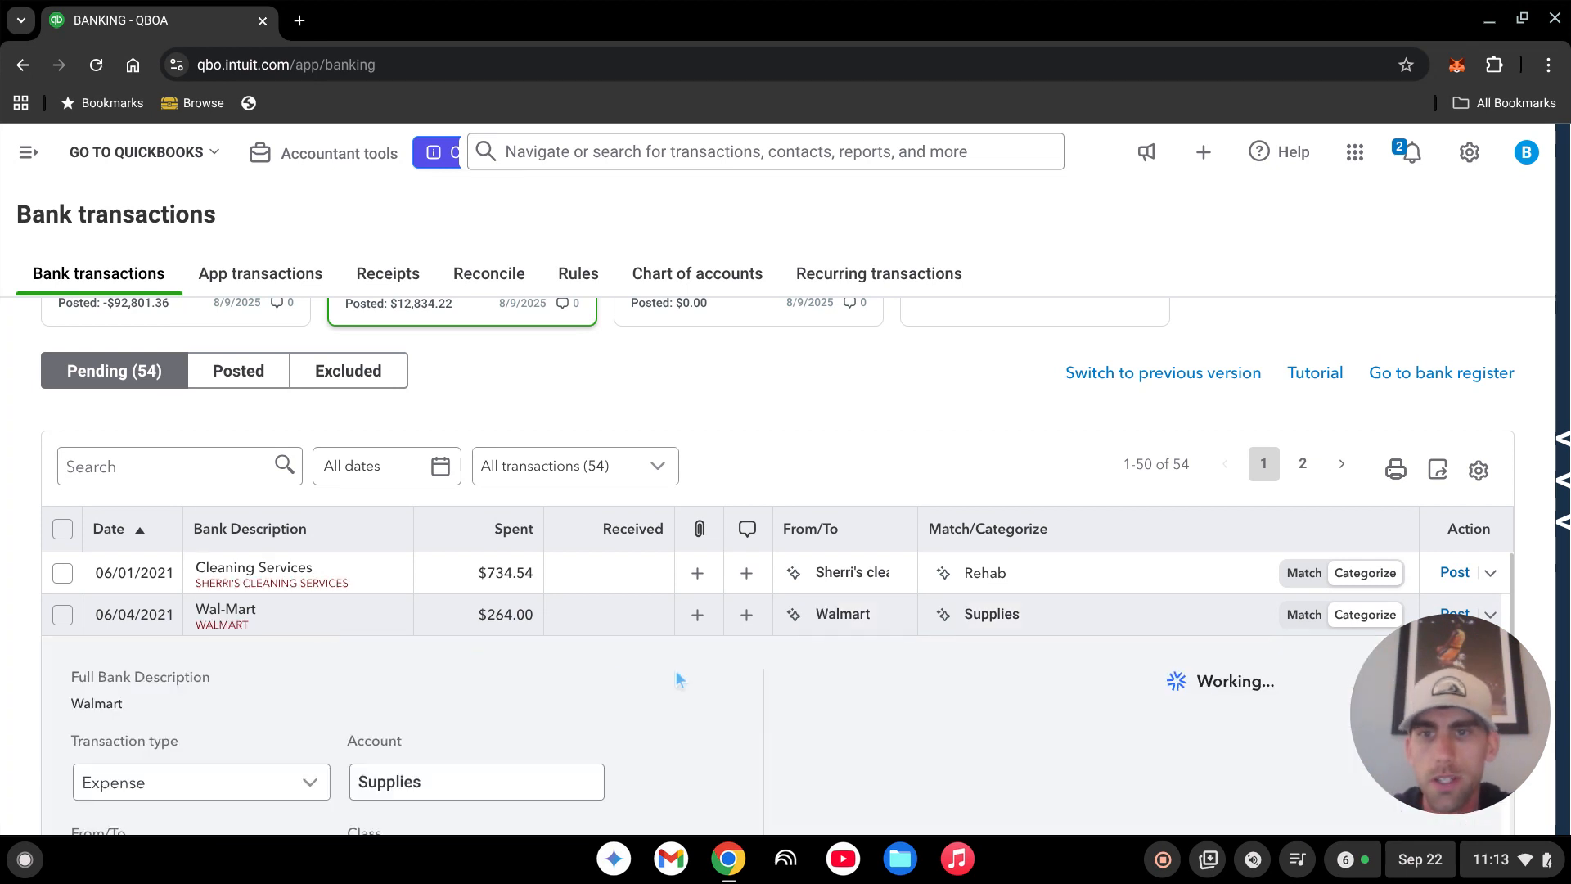
{"action": "scroll", "coordinate": [721, 741], "scroll_direction": "down", "scroll_amount": 1}
{"action": "scroll", "coordinate": [720, 741], "scroll_direction": "down", "scroll_amount": 3}
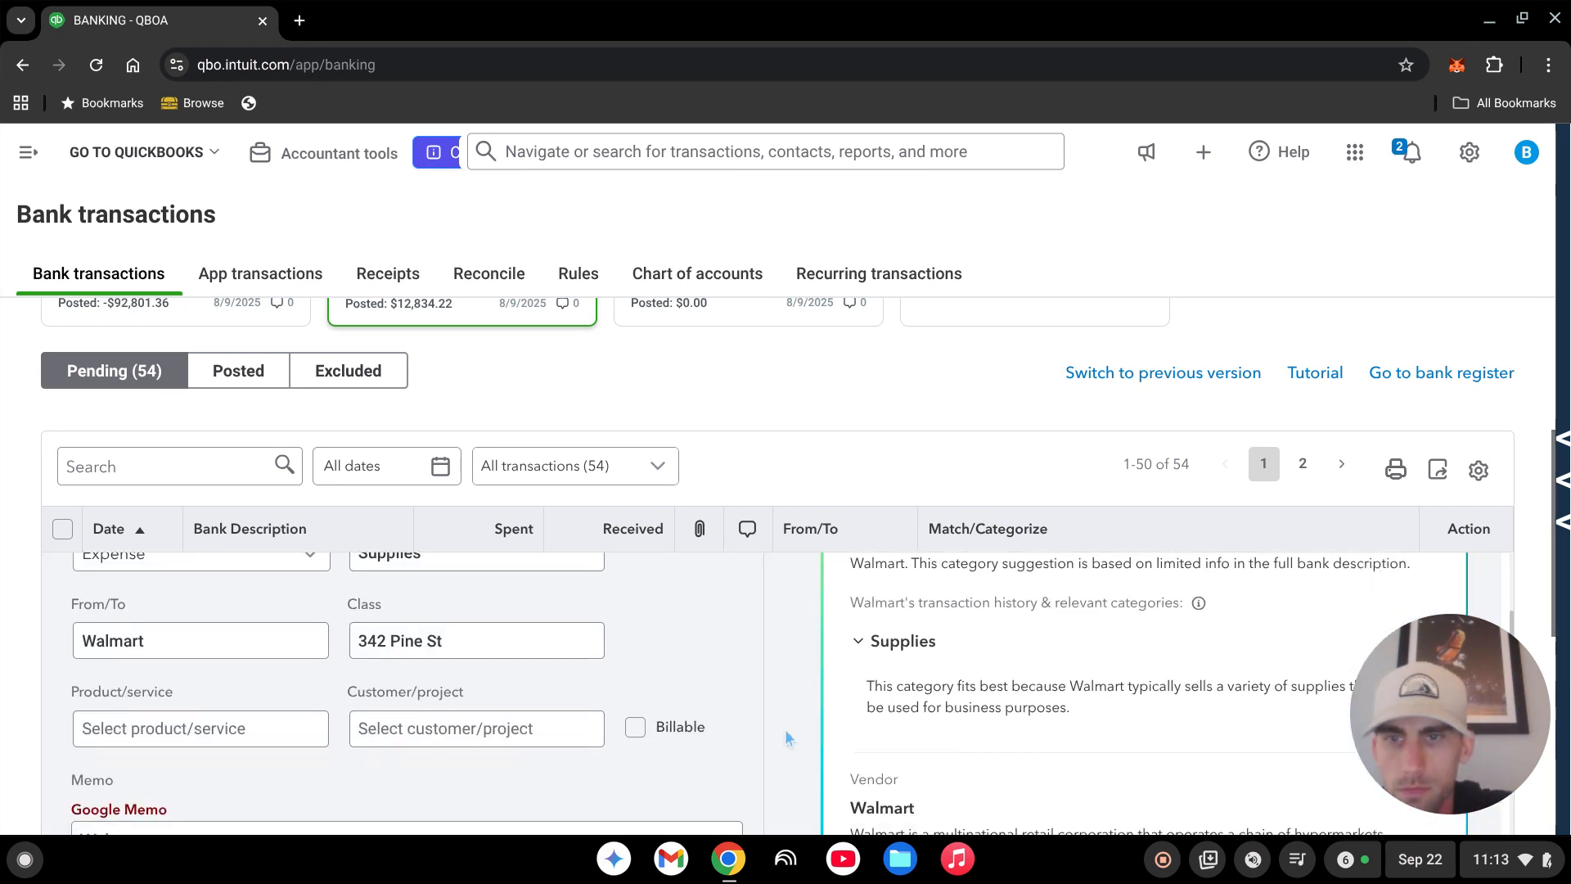
{"action": "scroll", "coordinate": [720, 703], "scroll_direction": "up", "scroll_amount": 3}
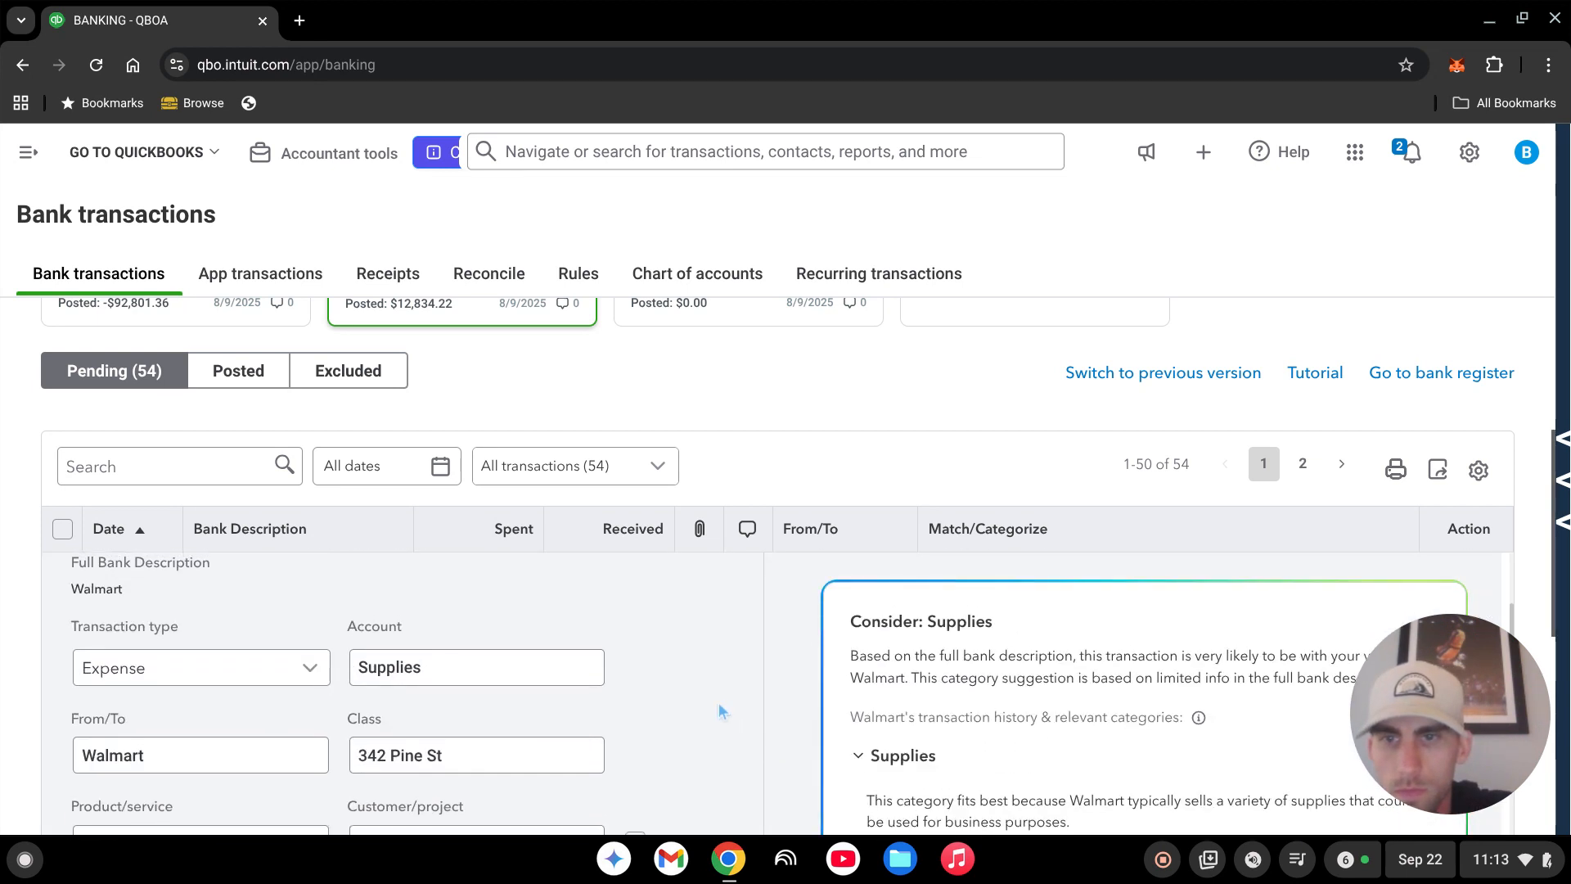
{"action": "left_click", "coordinate": [442, 678]}
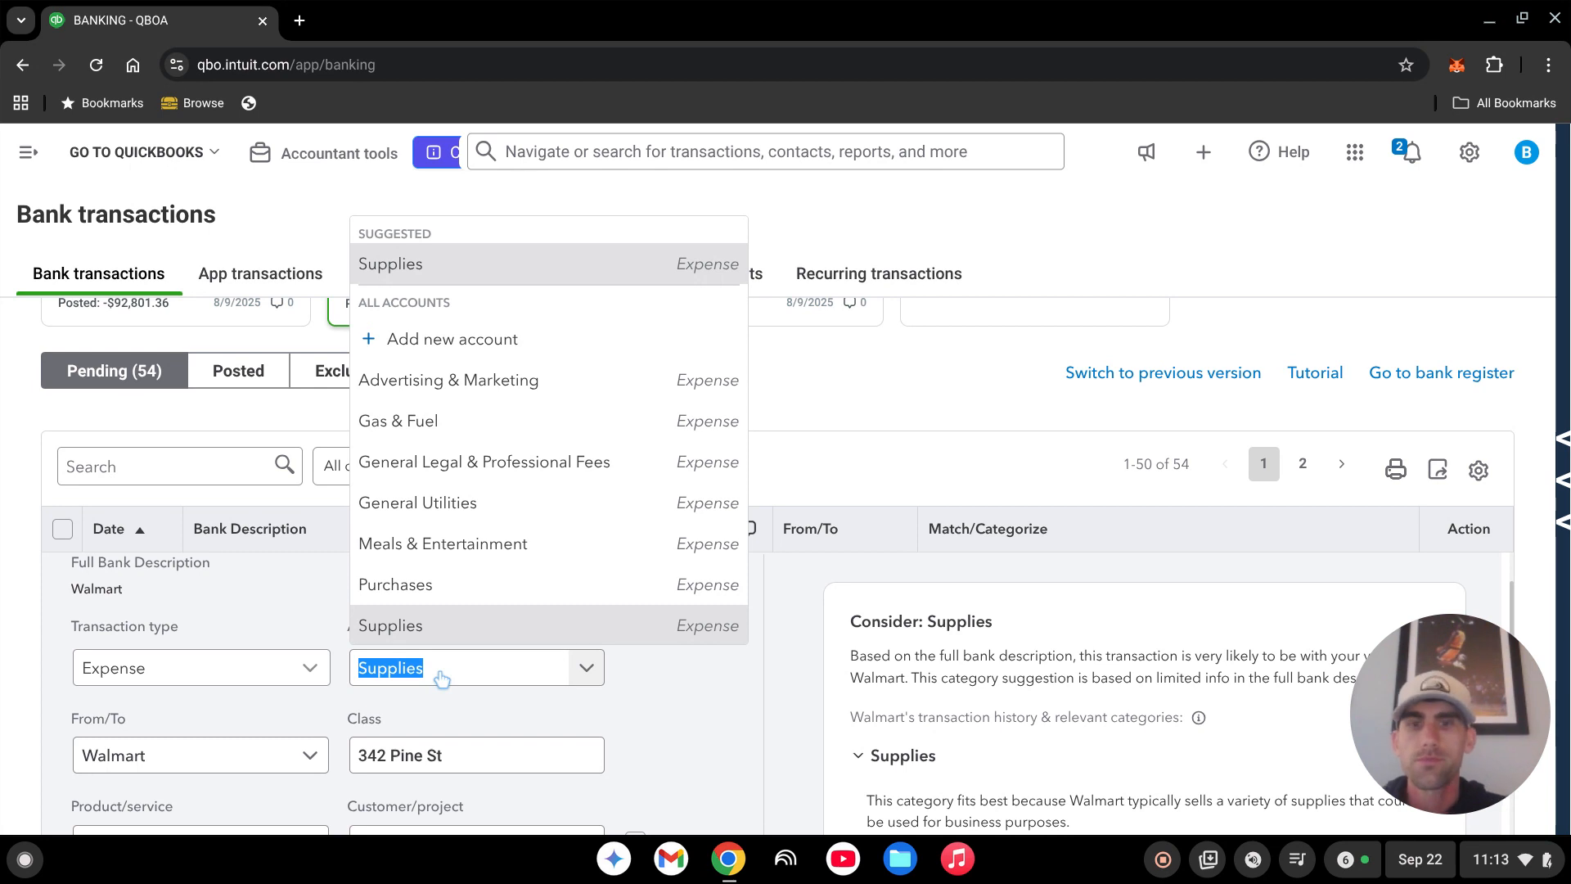
{"action": "type", "text": "supplie"}
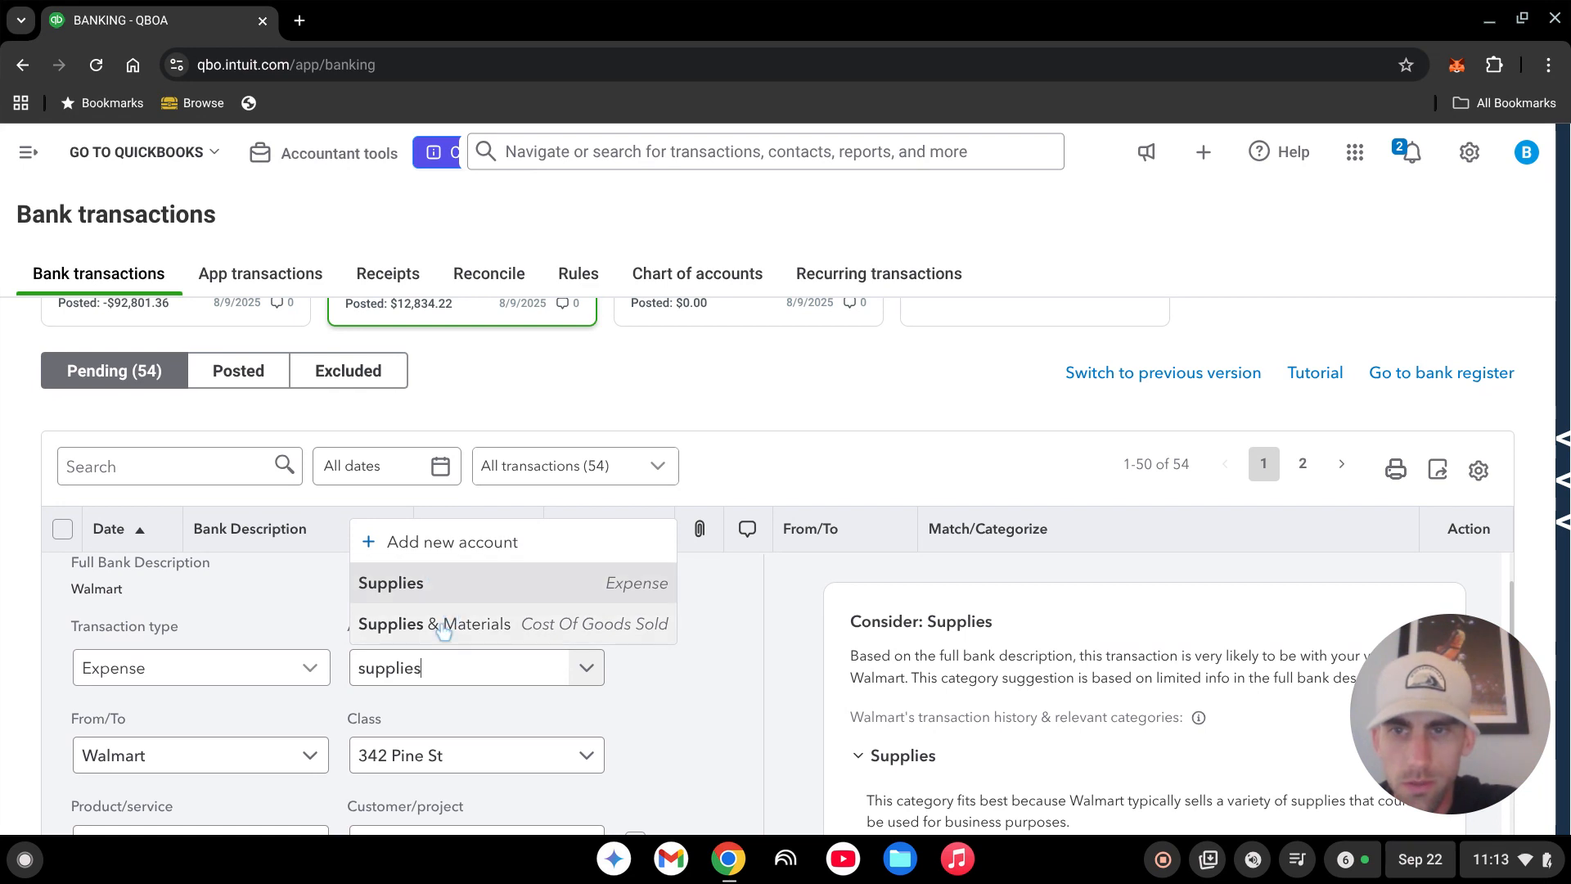
{"action": "left_click", "coordinate": [475, 629]}
{"action": "left_click", "coordinate": [704, 693]}
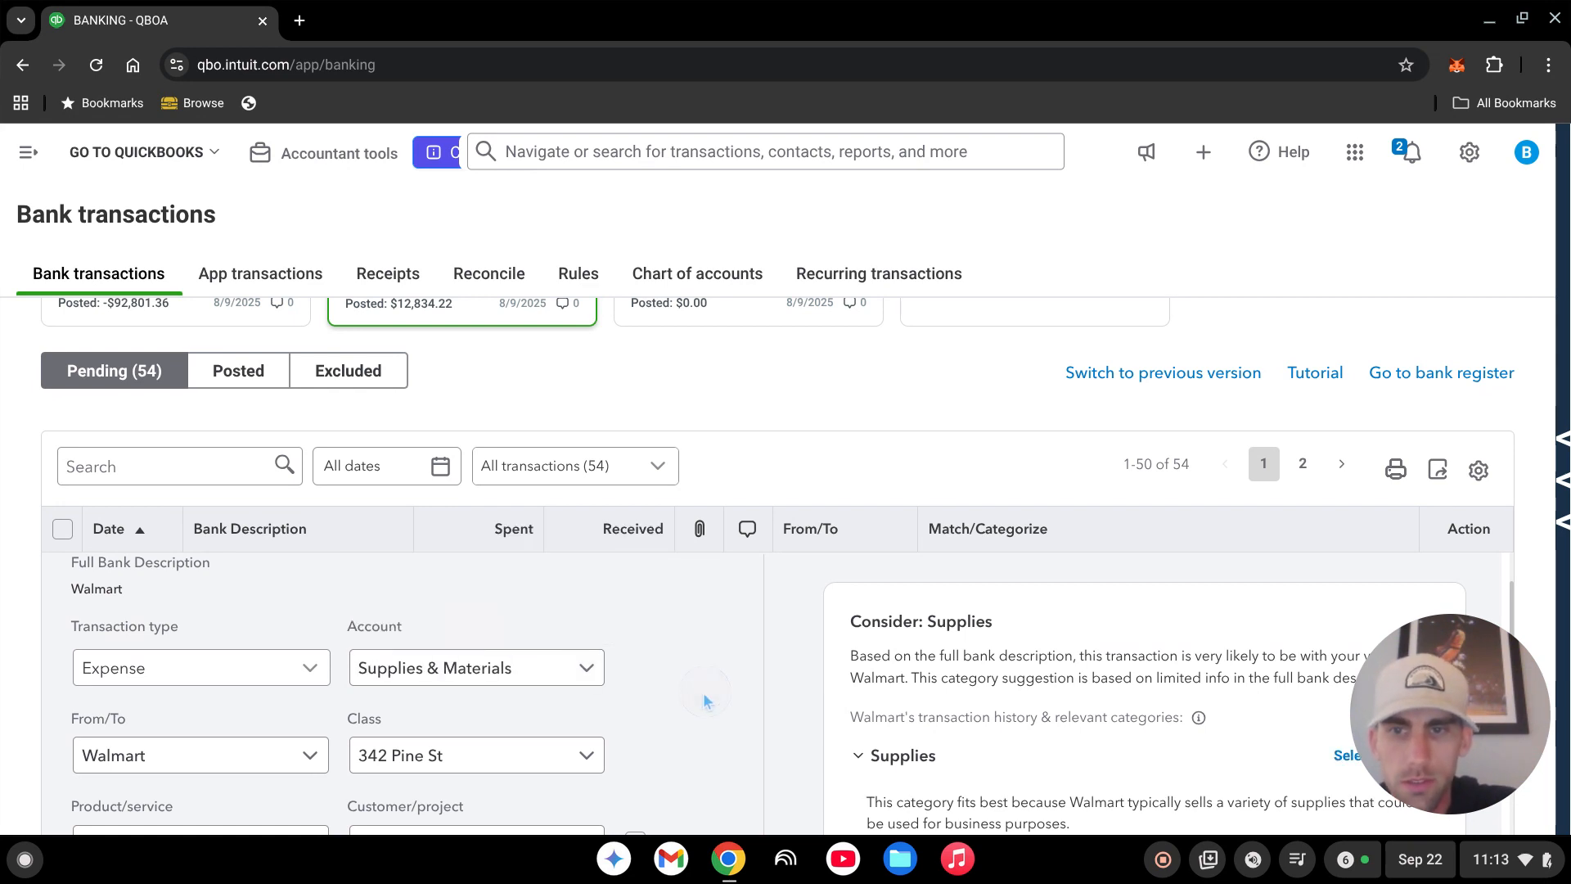
Set the Walmart expense's class to 101 Main St and its customer to the sub-customer Maplewood Properties:101 Main St
{"action": "scroll", "coordinate": [692, 691], "scroll_direction": "down", "scroll_amount": 2}
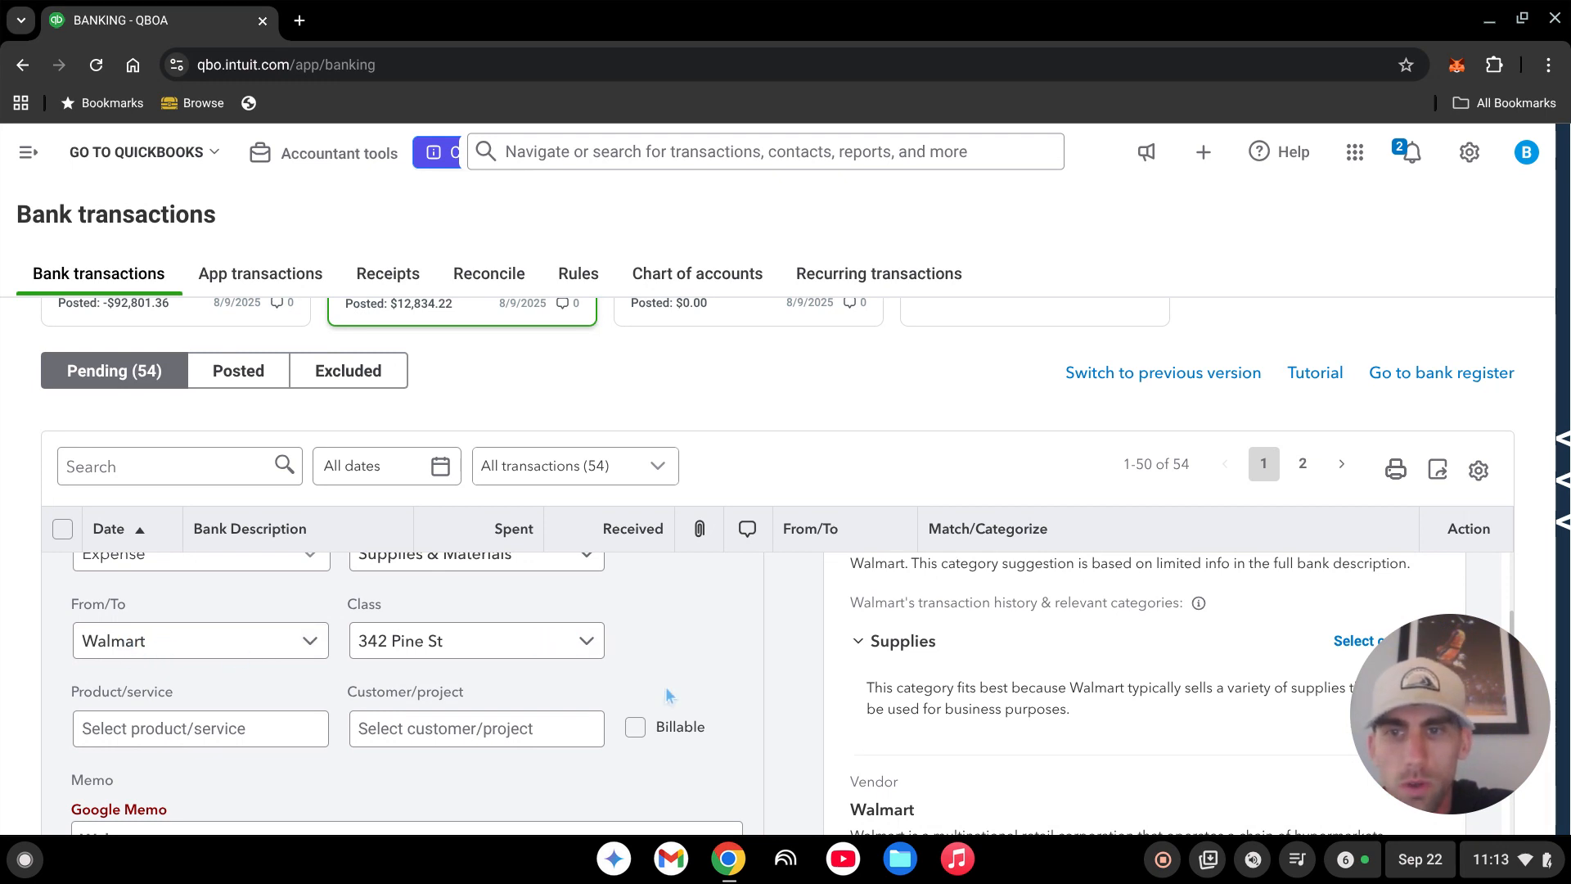
{"action": "left_click", "coordinate": [471, 647]}
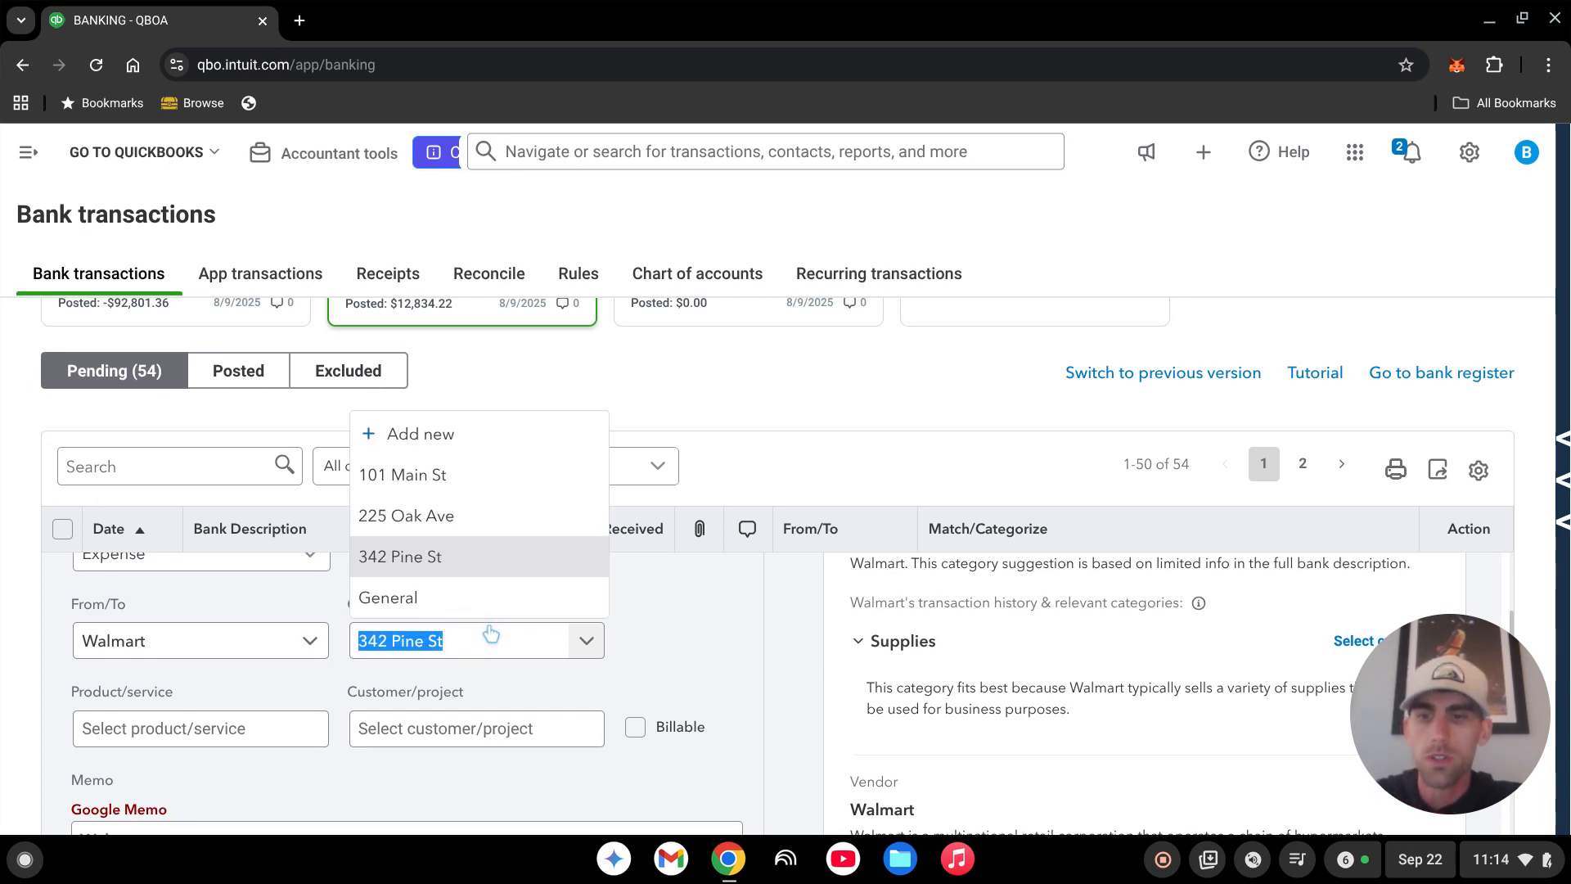
{"action": "type", "text": "101"}
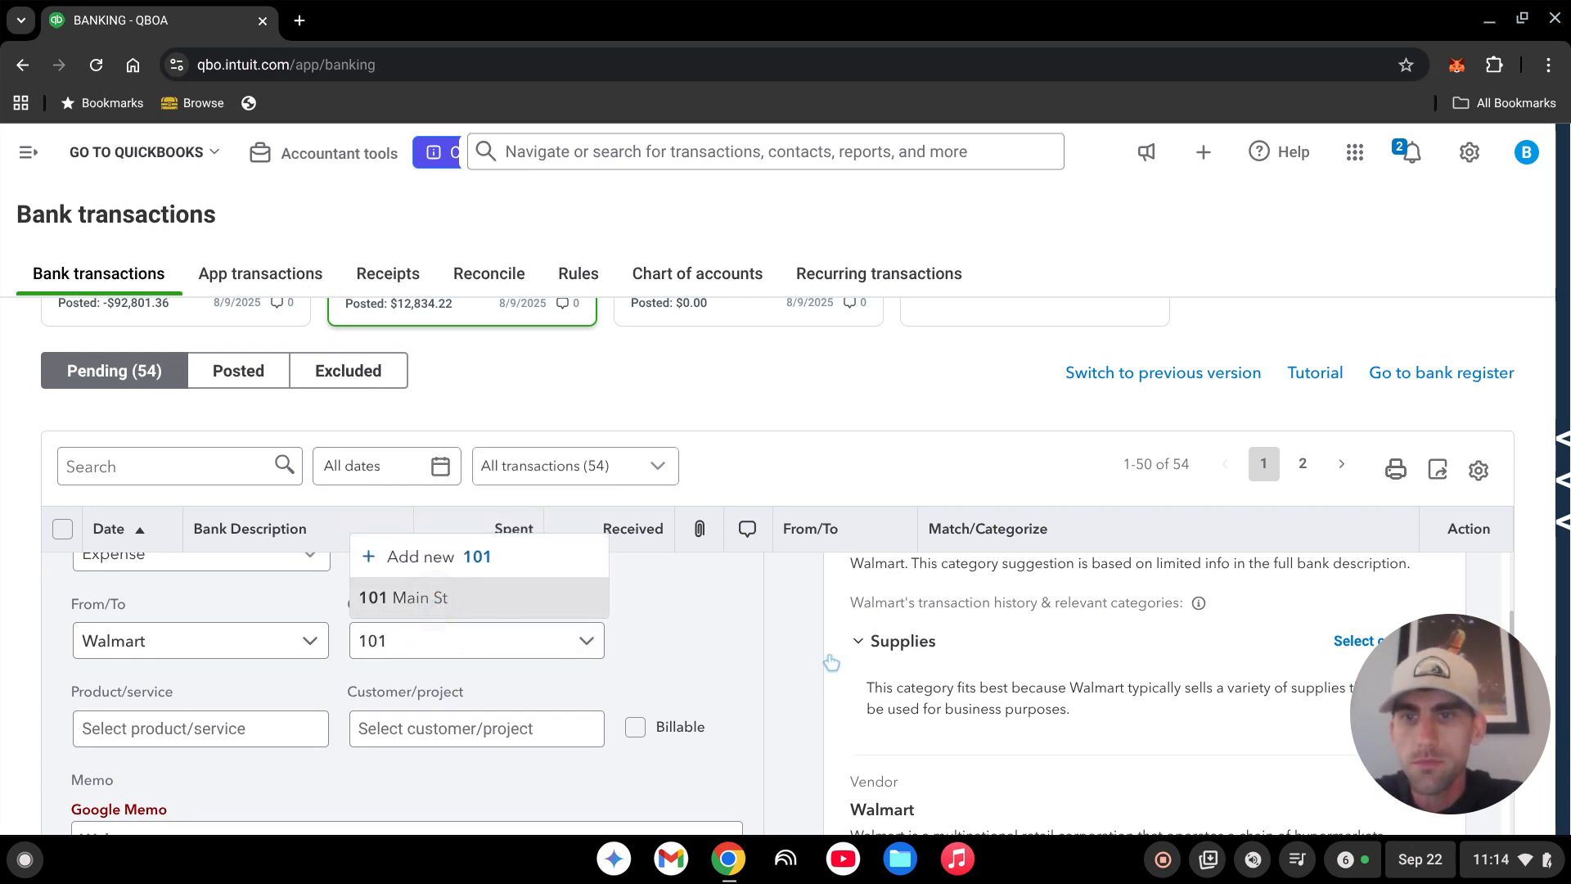
{"action": "left_click", "coordinate": [684, 661]}
{"action": "scroll", "coordinate": [629, 667], "scroll_direction": "down", "scroll_amount": 2}
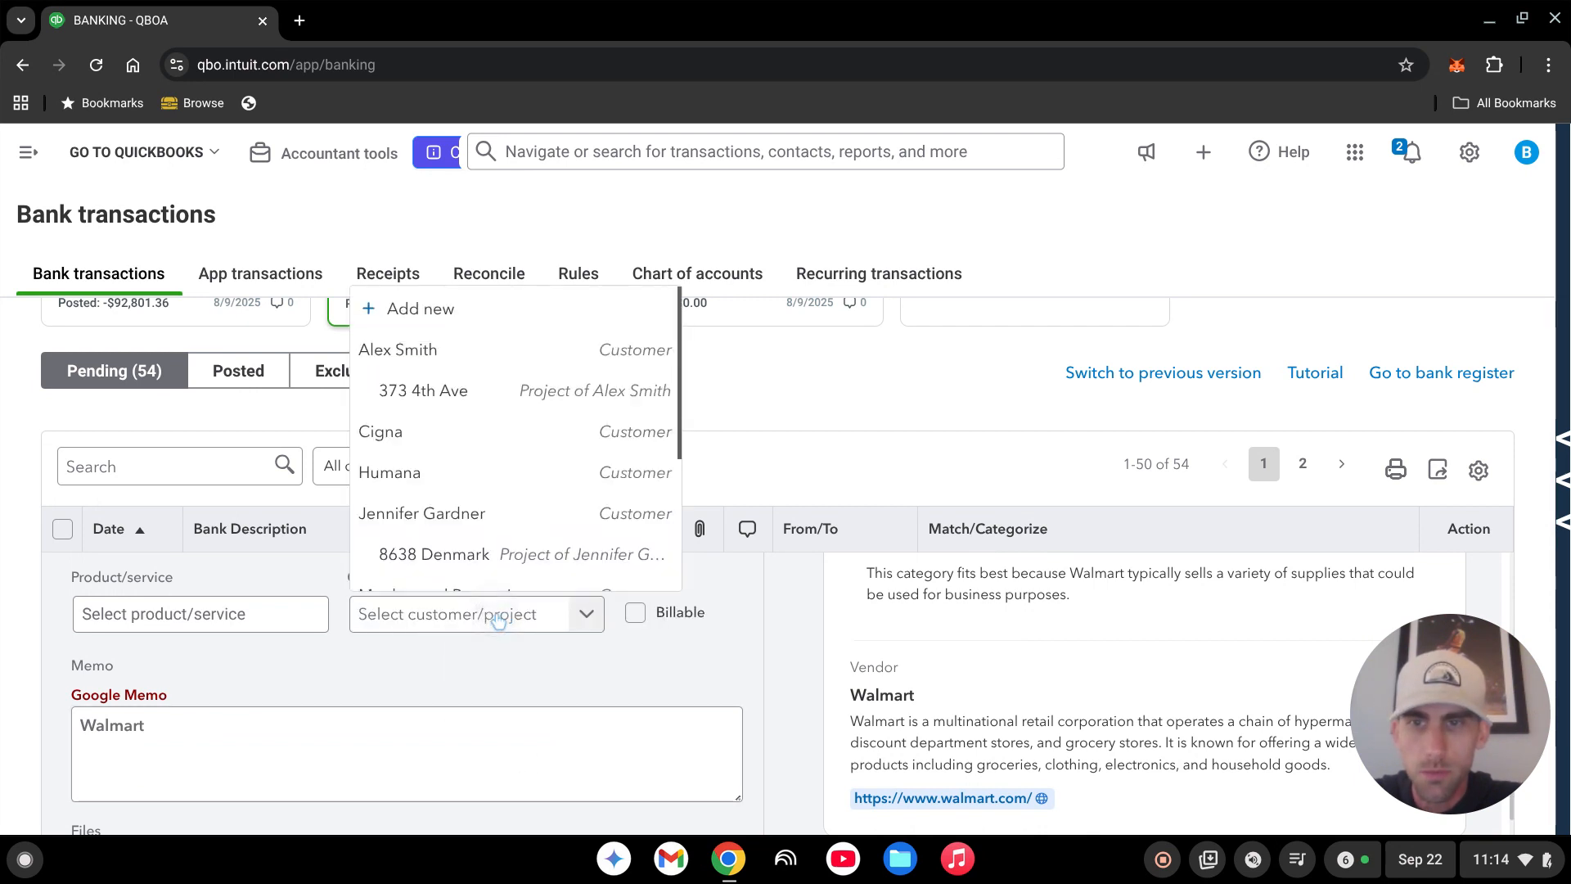
{"action": "type", "text": "101"}
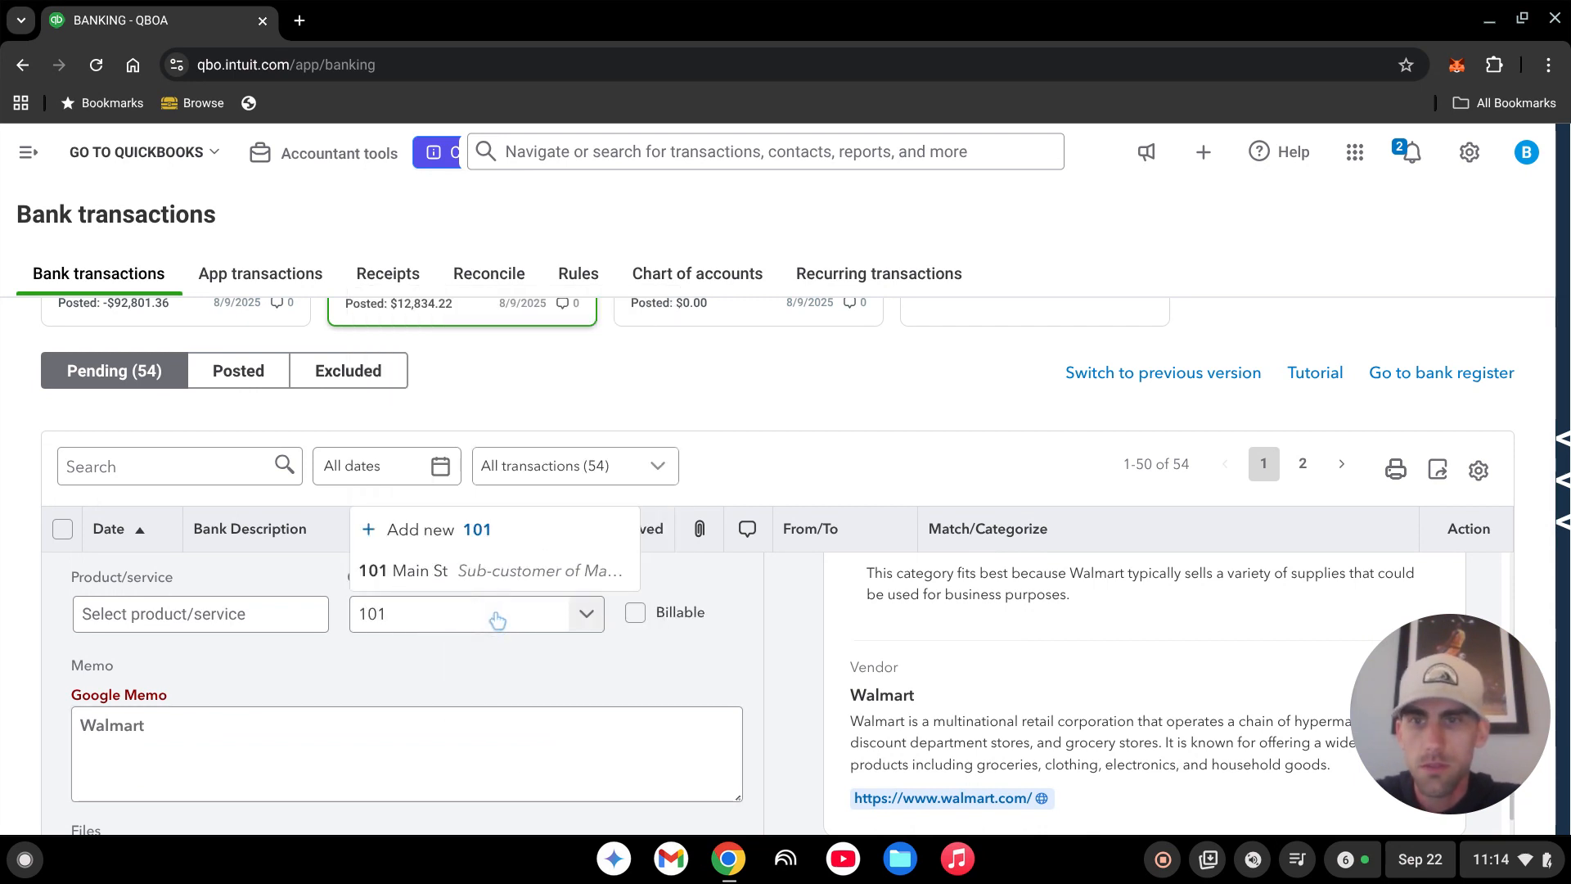
{"action": "left_click", "coordinate": [656, 657]}
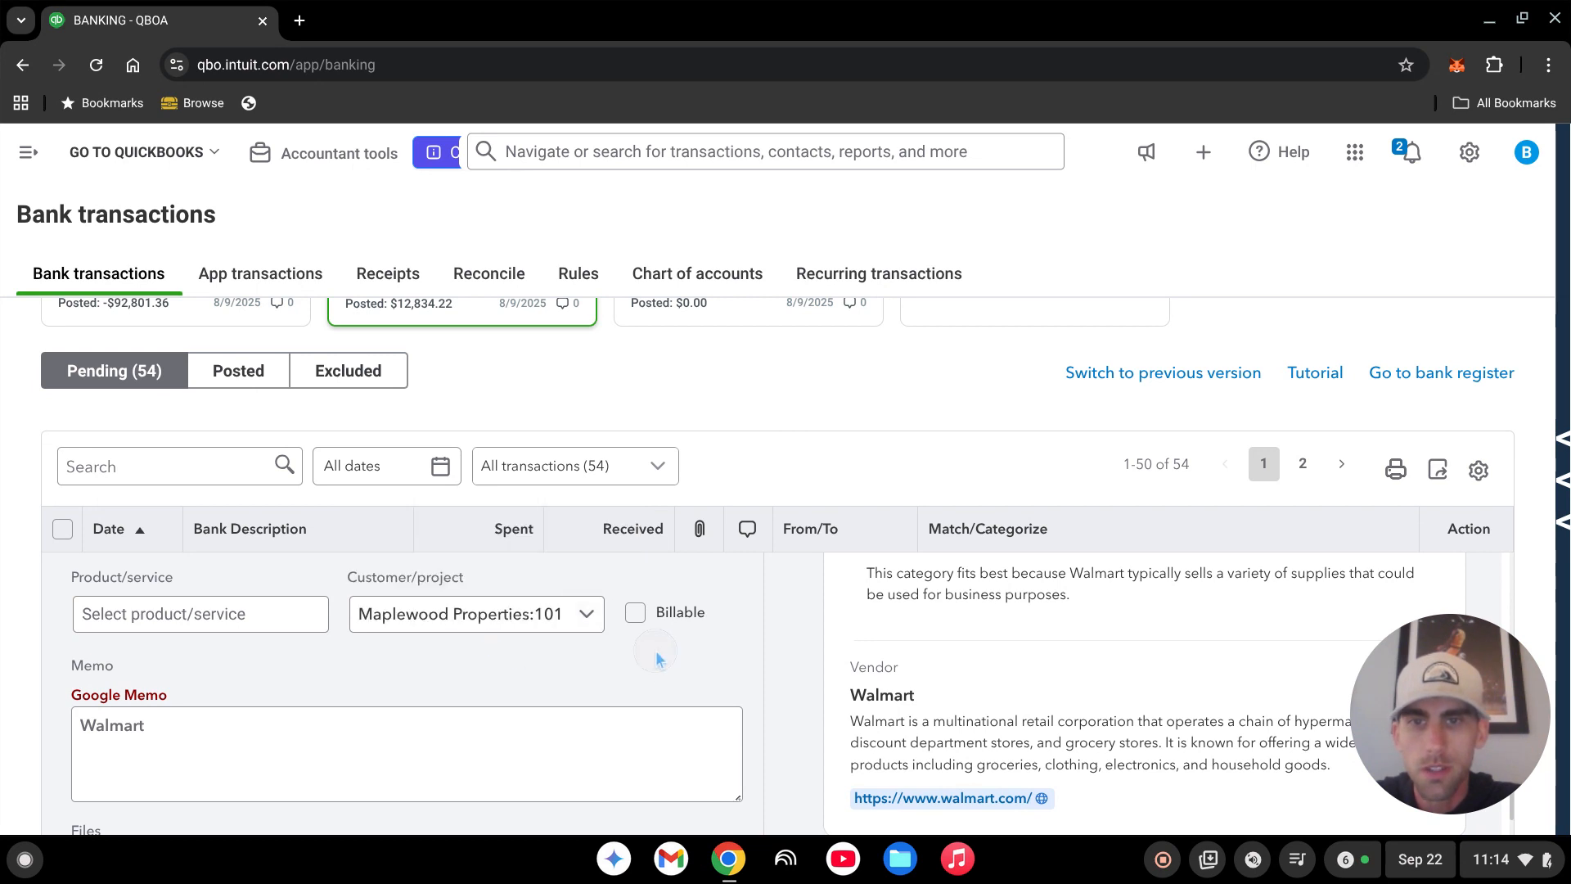
Mark the Walmart expense as billable and post it
{"action": "left_click", "coordinate": [637, 615]}
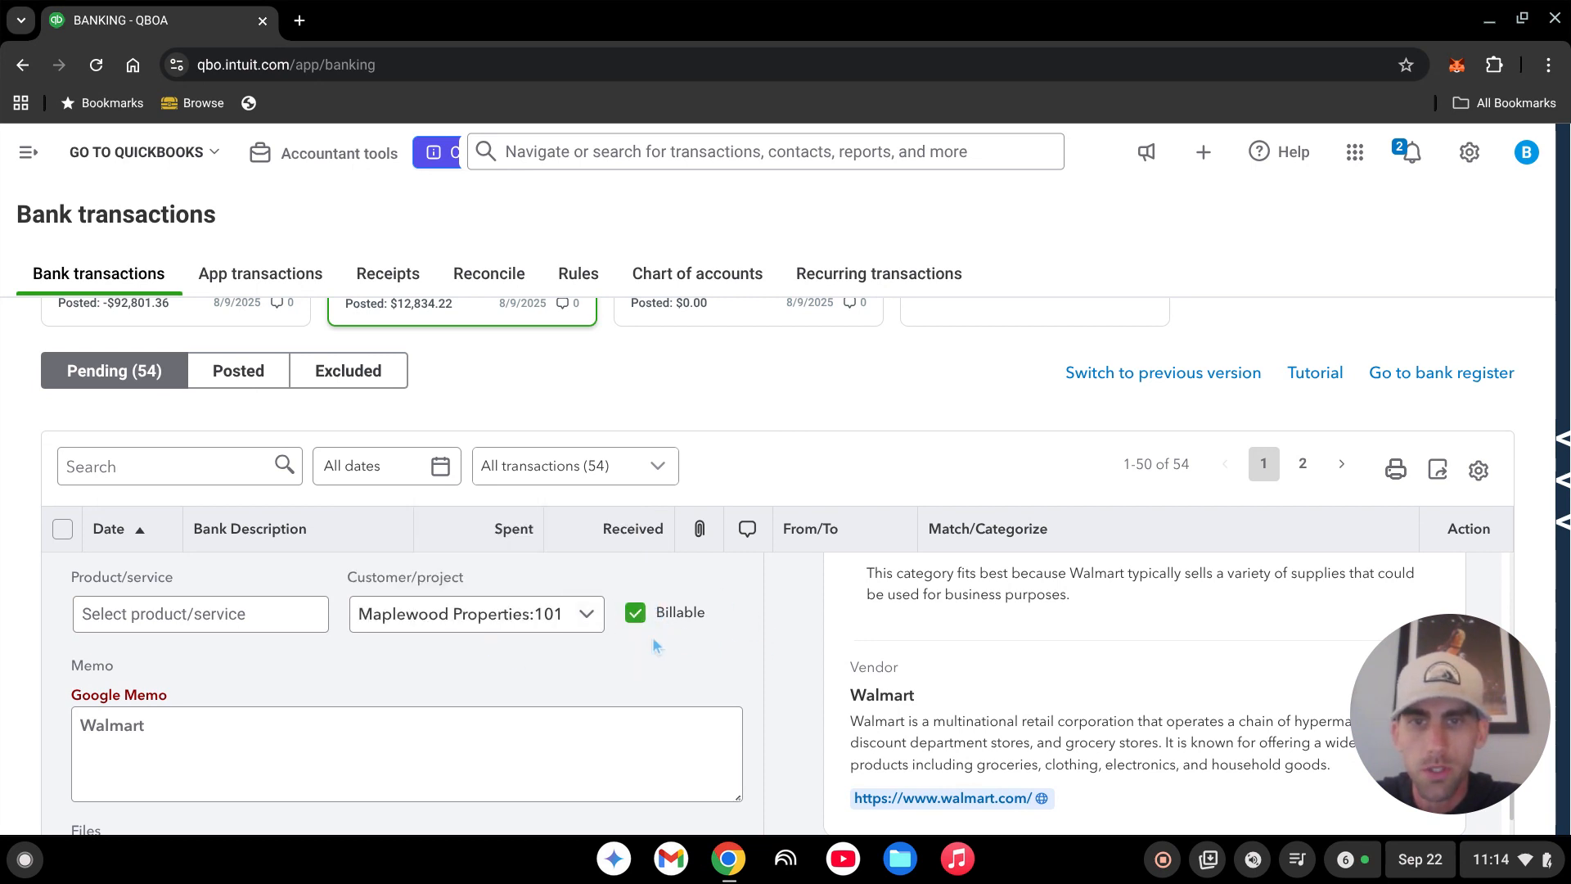
{"action": "scroll", "coordinate": [687, 621], "scroll_direction": "down", "scroll_amount": 1}
{"action": "scroll", "coordinate": [695, 662], "scroll_direction": "up", "scroll_amount": 3}
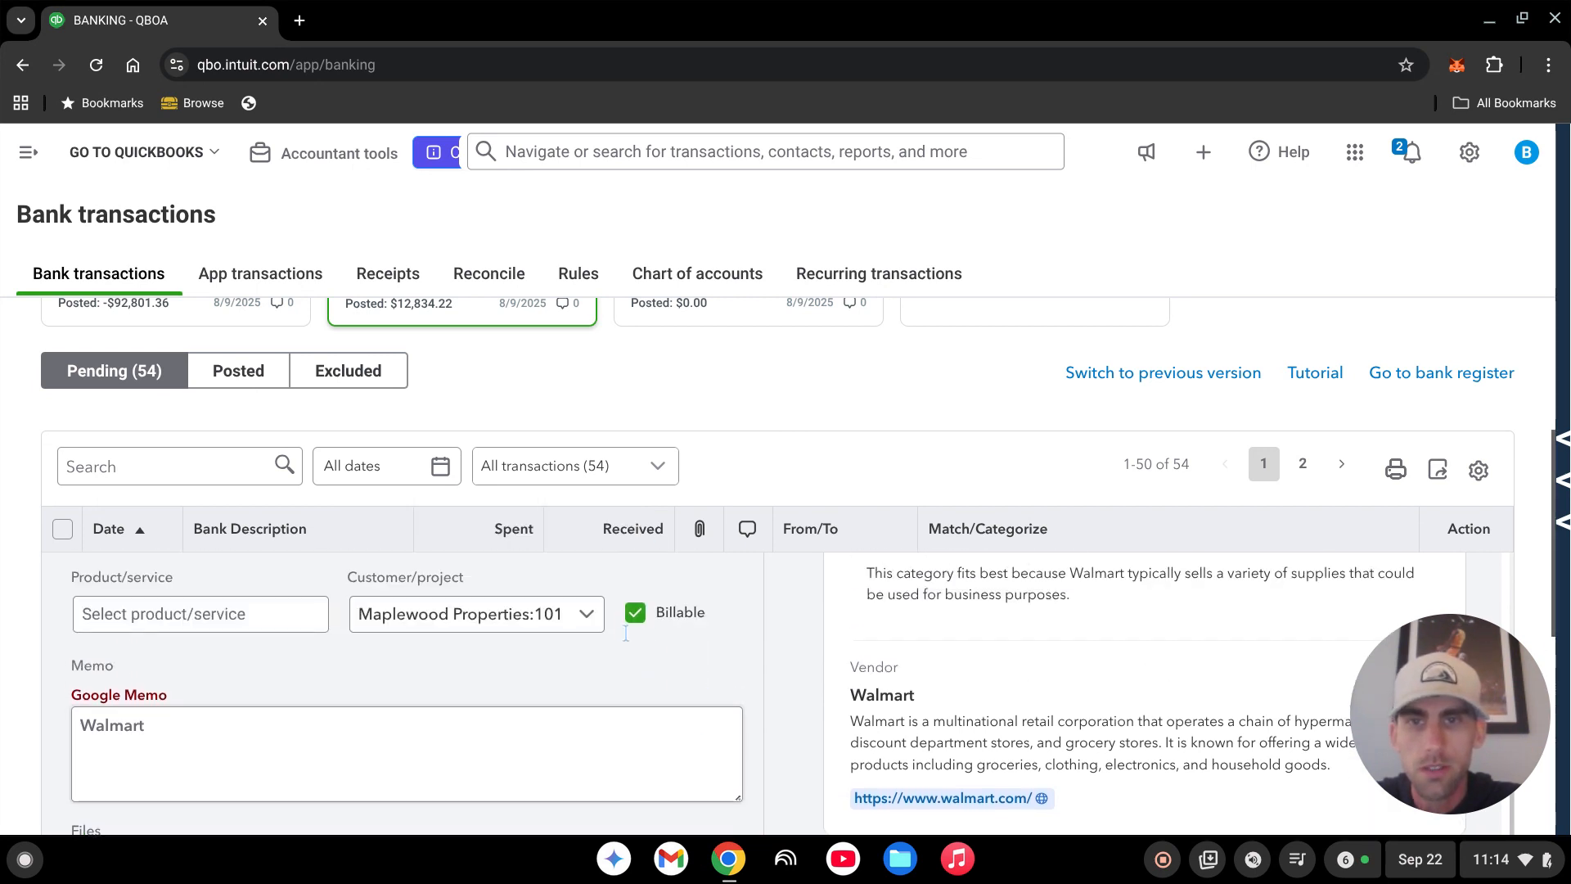
{"action": "scroll", "coordinate": [700, 705], "scroll_direction": "up", "scroll_amount": 2}
{"action": "scroll", "coordinate": [711, 701], "scroll_direction": "down", "scroll_amount": 5}
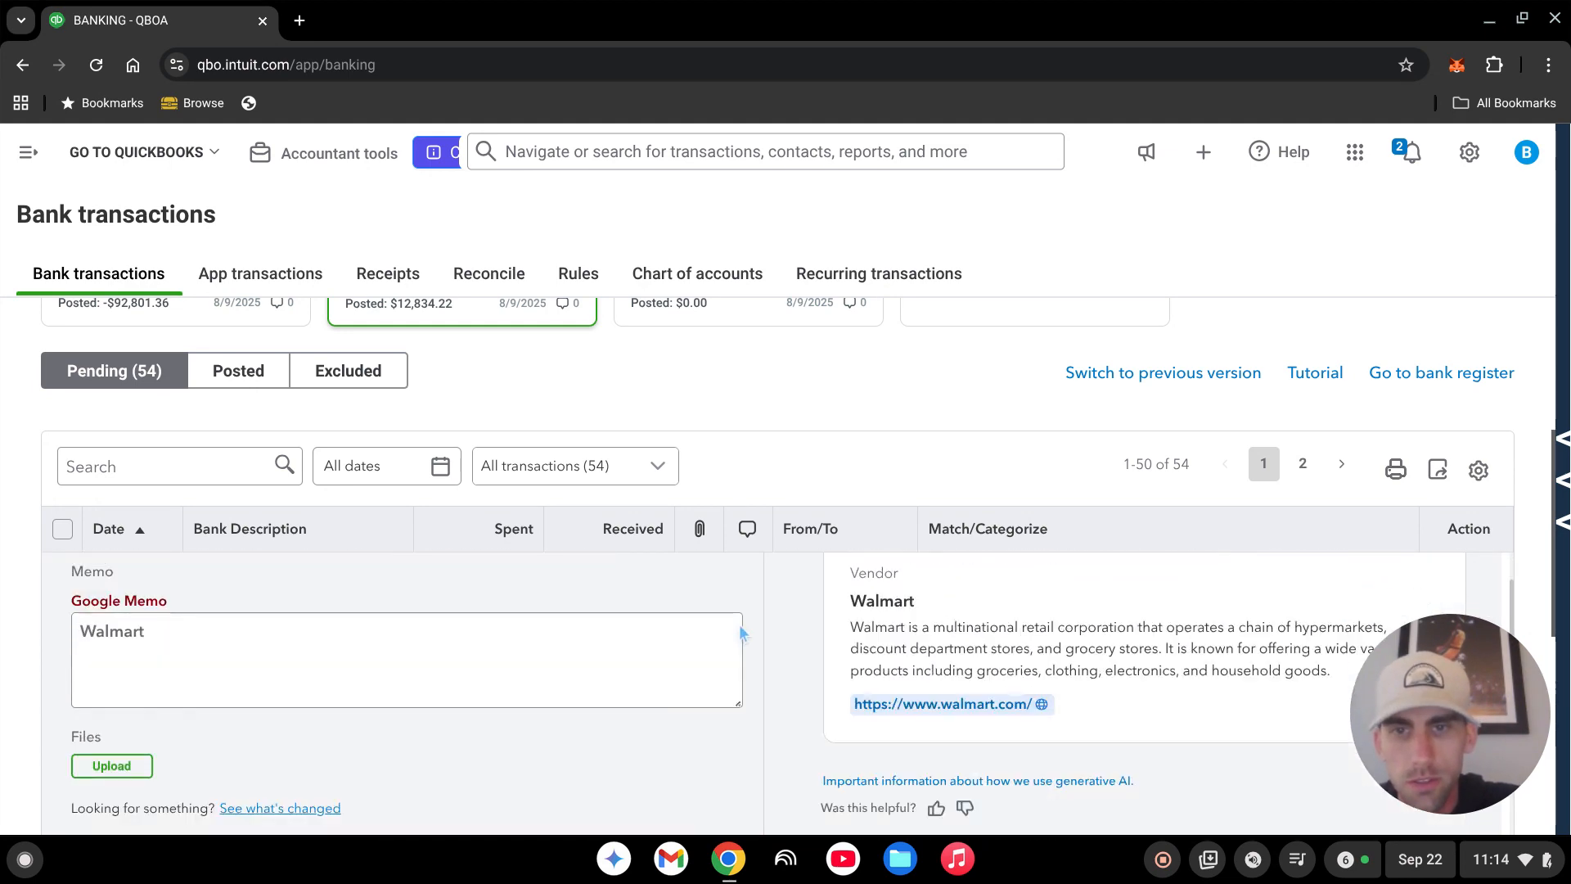
{"action": "scroll", "coordinate": [423, 598], "scroll_direction": "down", "scroll_amount": 2}
{"action": "scroll", "coordinate": [648, 660], "scroll_direction": "up", "scroll_amount": 2}
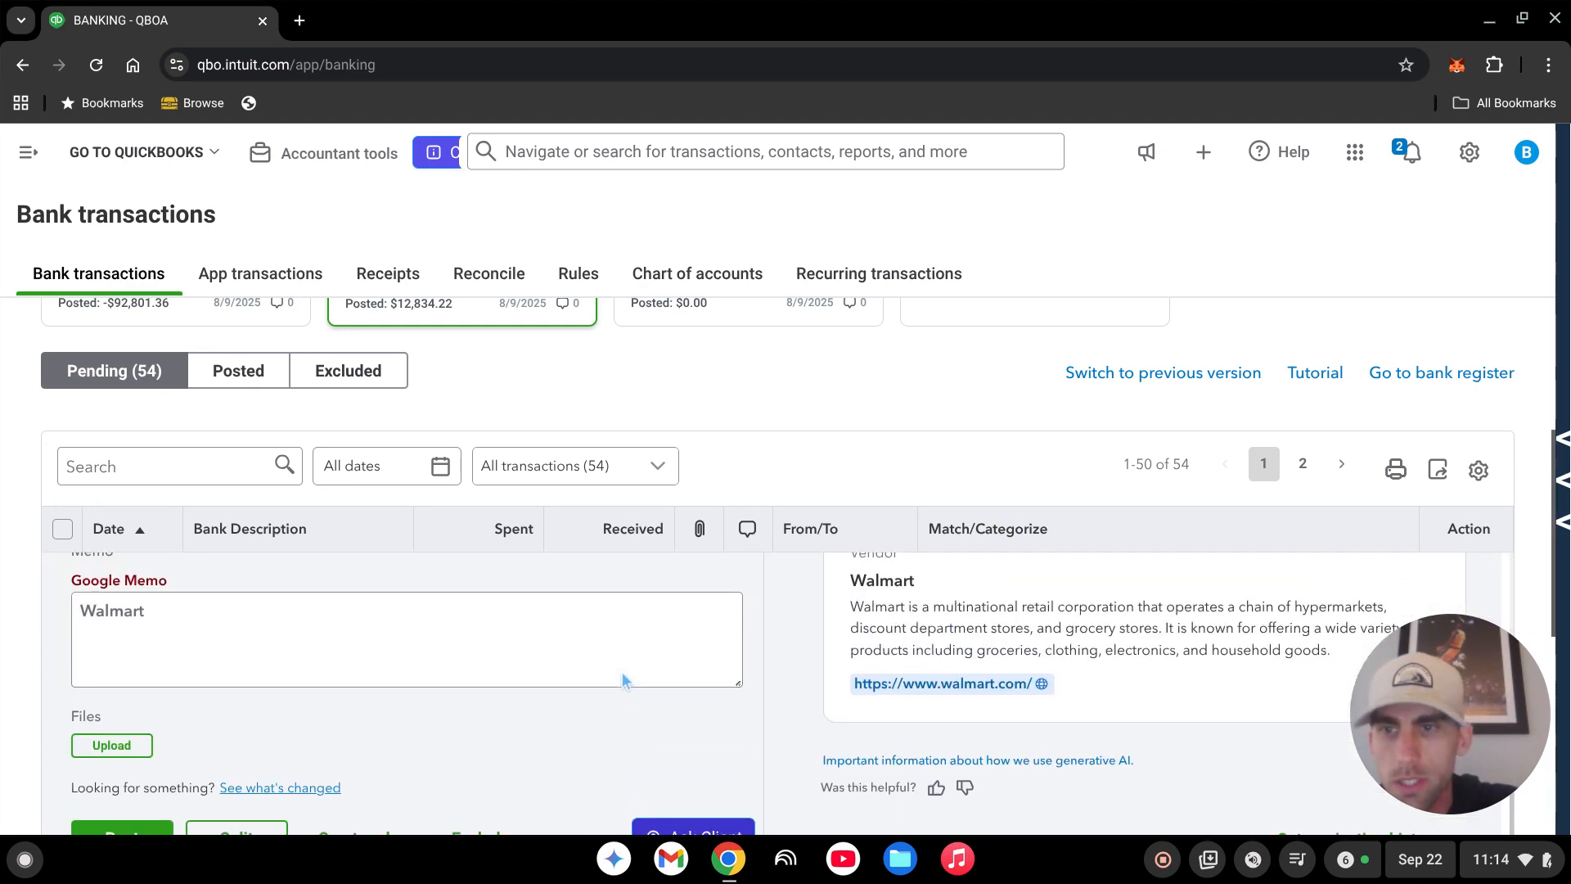
{"action": "scroll", "coordinate": [625, 655], "scroll_direction": "down", "scroll_amount": 2}
{"action": "left_click", "coordinate": [115, 730]}
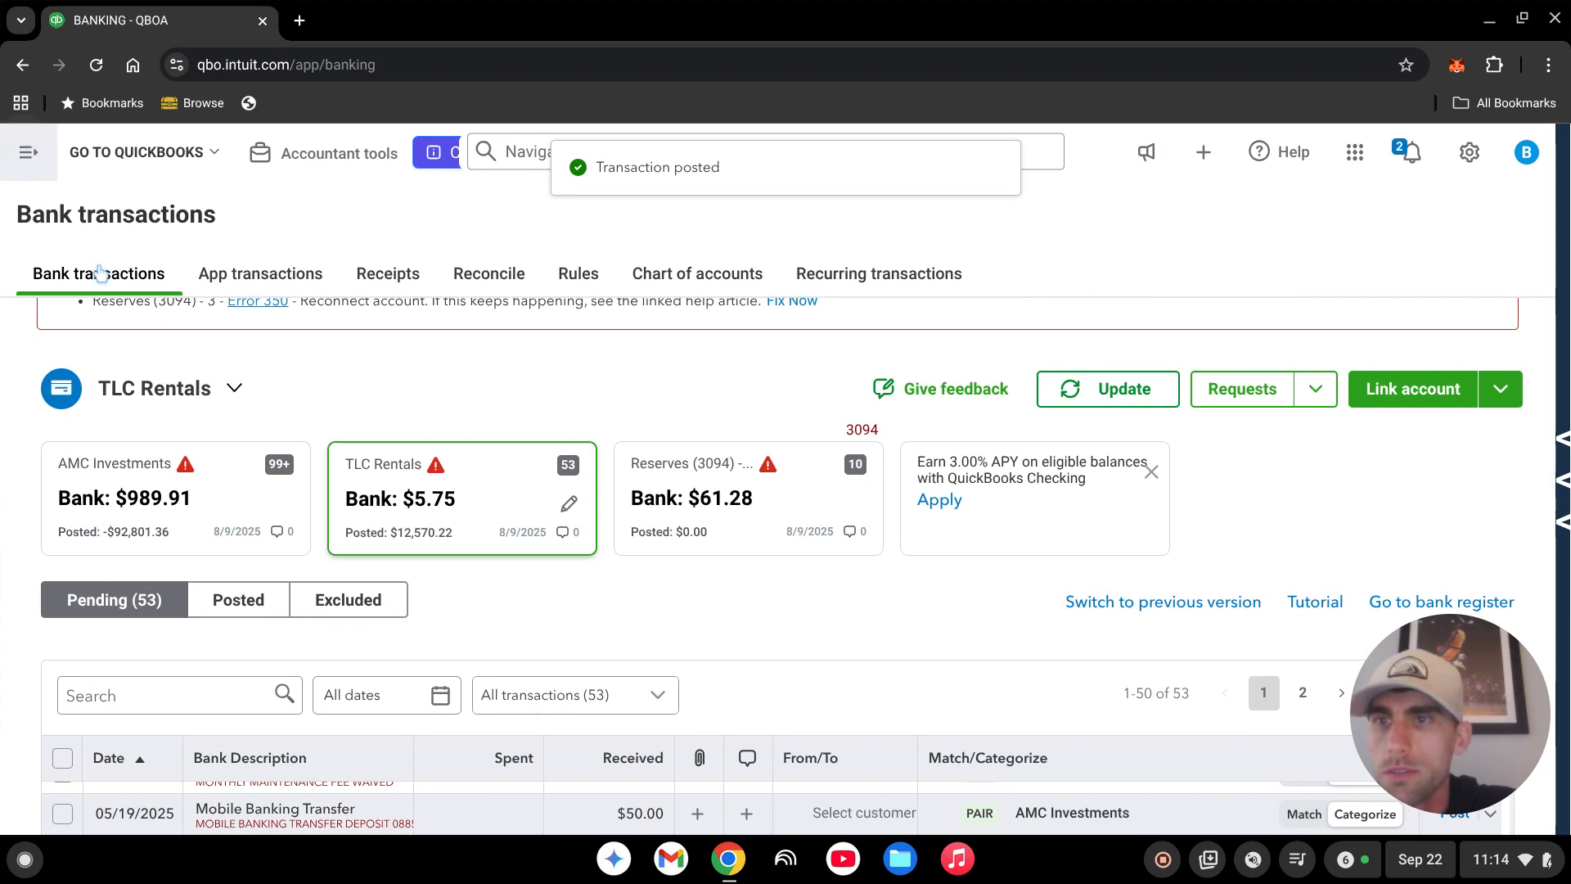
Open the Balance Sheet - 2021 report from the custom reports
{"action": "left_click", "coordinate": [25, 153]}
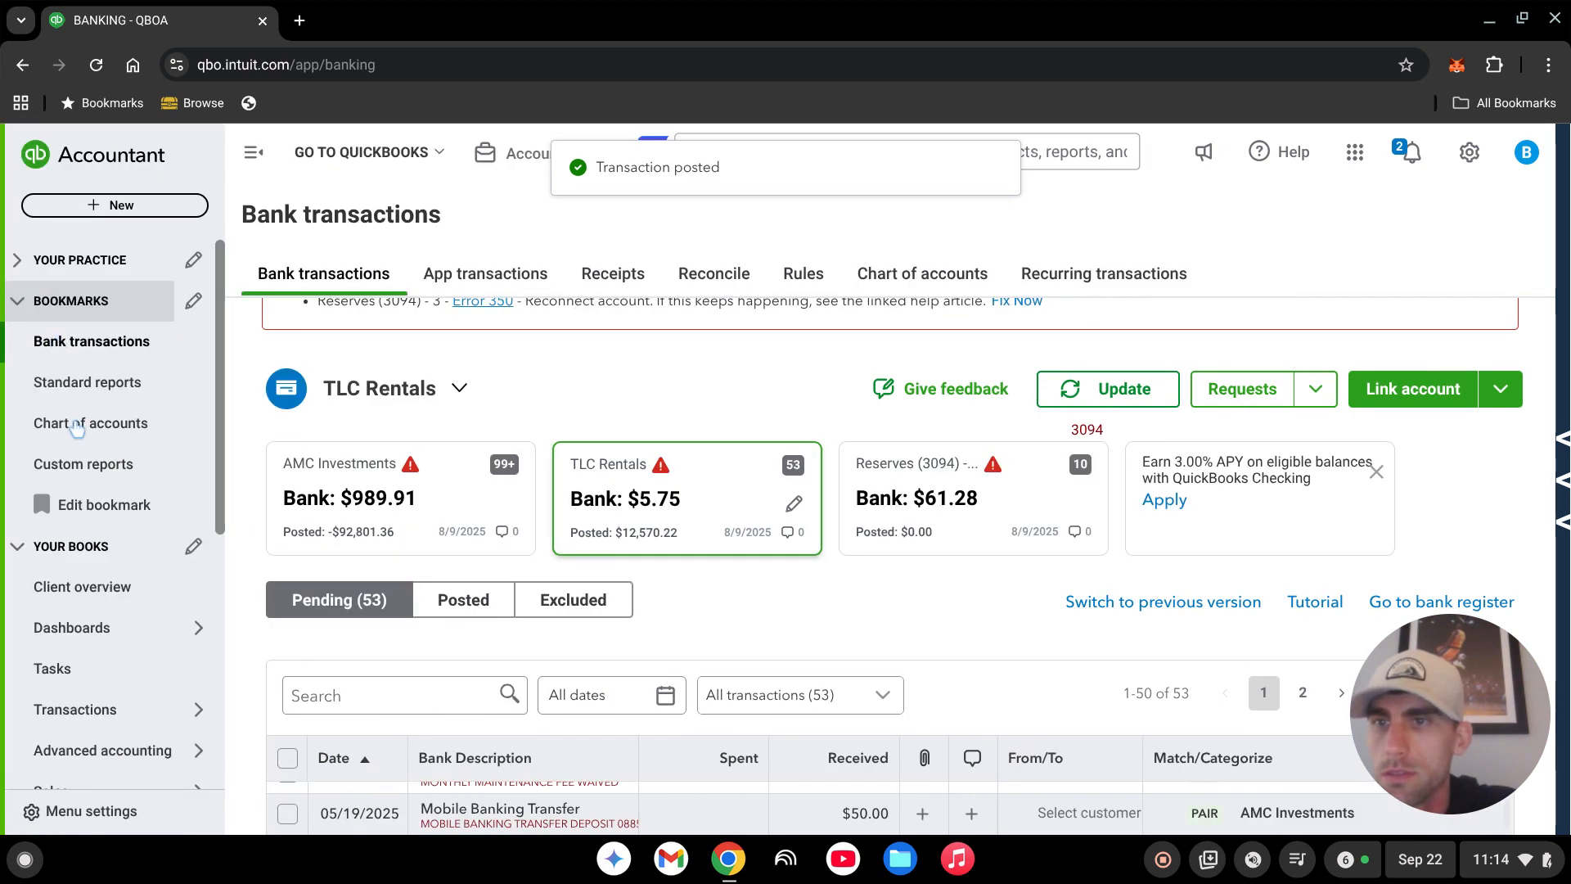
{"action": "left_click", "coordinate": [88, 466]}
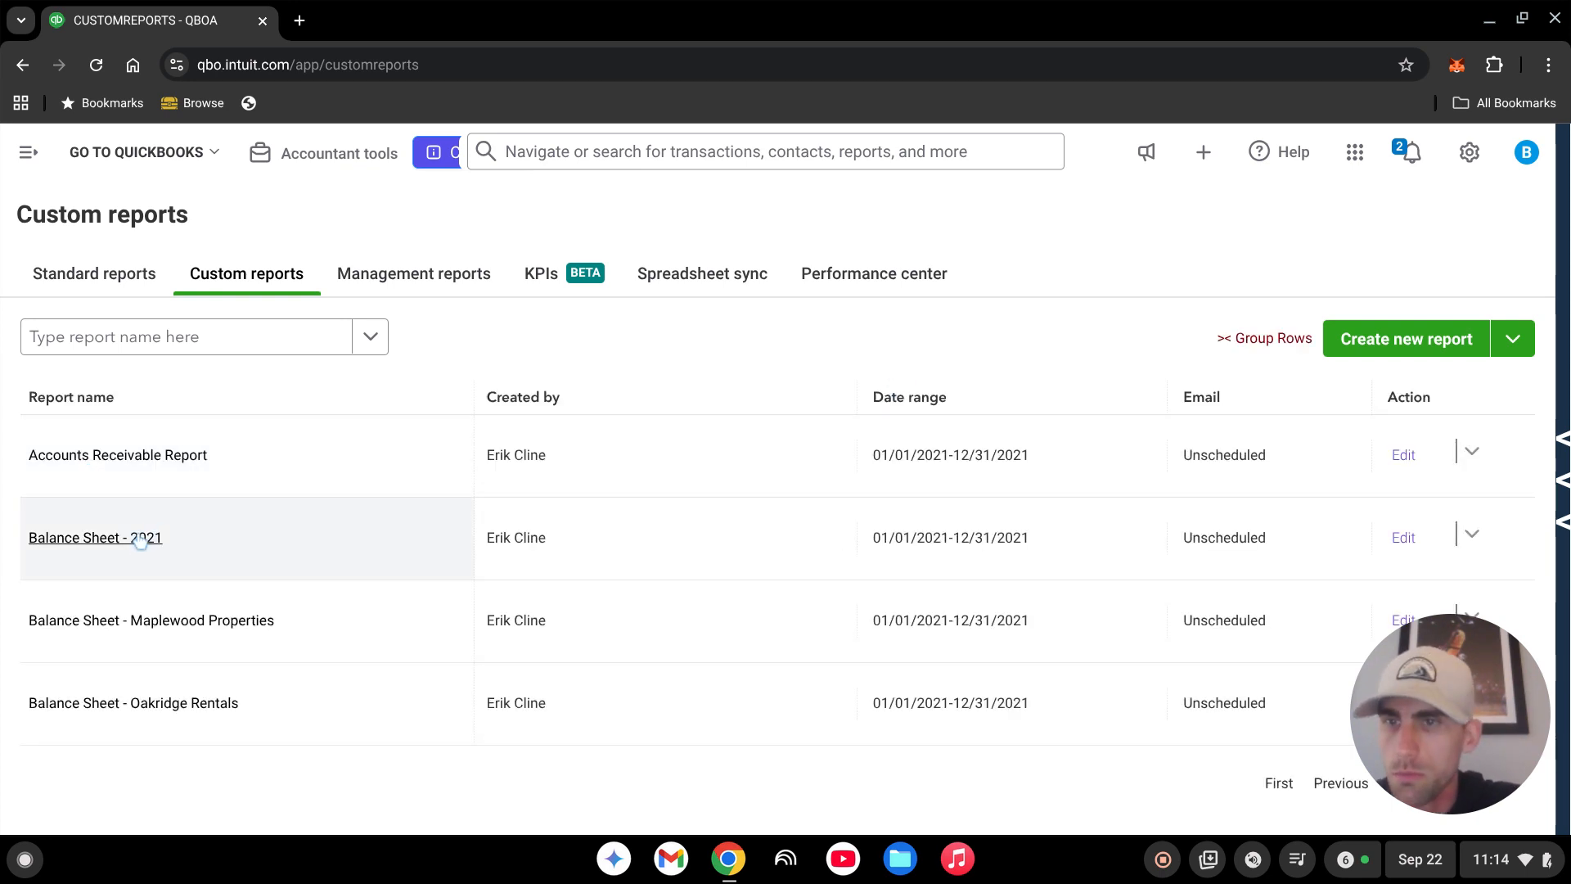
{"action": "left_click", "coordinate": [139, 540]}
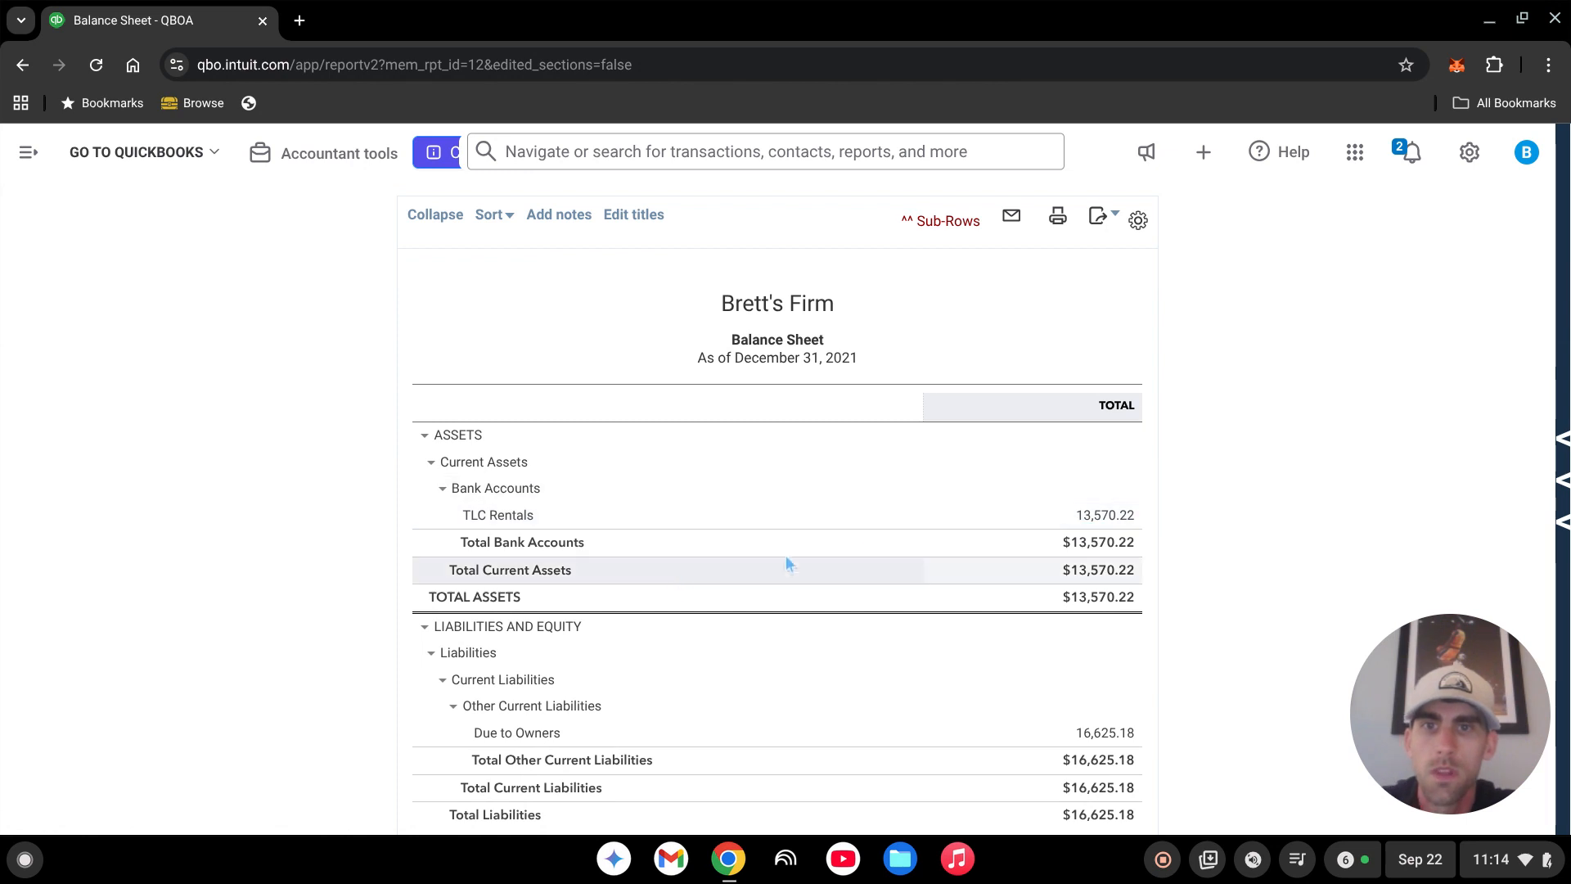
Display the Balance Sheet - 2021 columns by Classes and run the report again
{"action": "scroll", "coordinate": [785, 555], "scroll_direction": "up", "scroll_amount": 3}
{"action": "left_click", "coordinate": [217, 366]}
{"action": "left_click", "coordinate": [65, 642]}
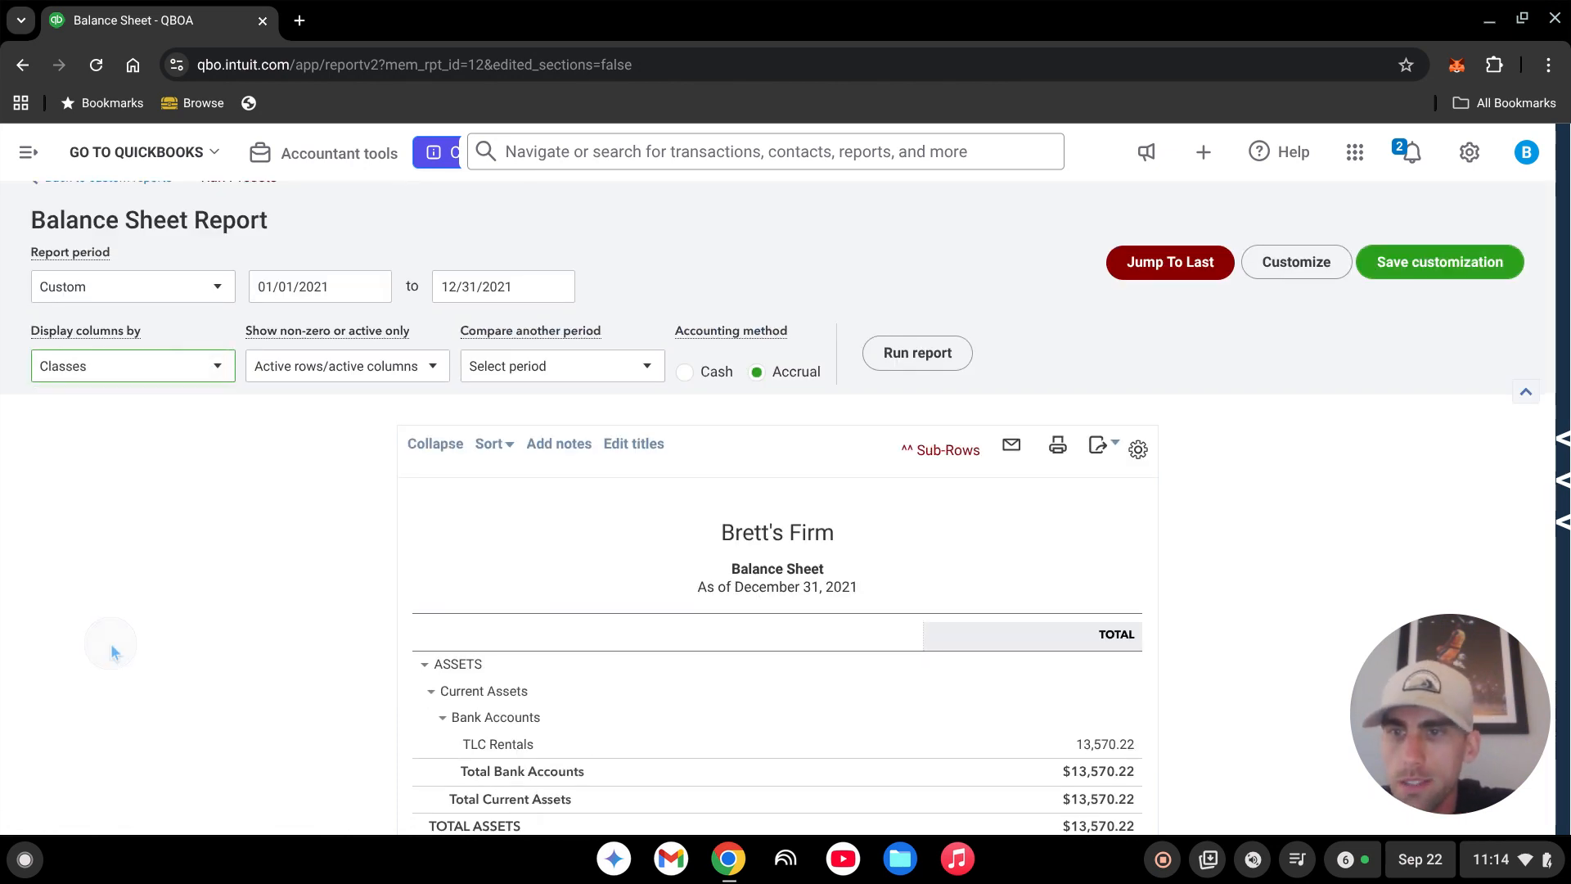
{"action": "left_click", "coordinate": [925, 353]}
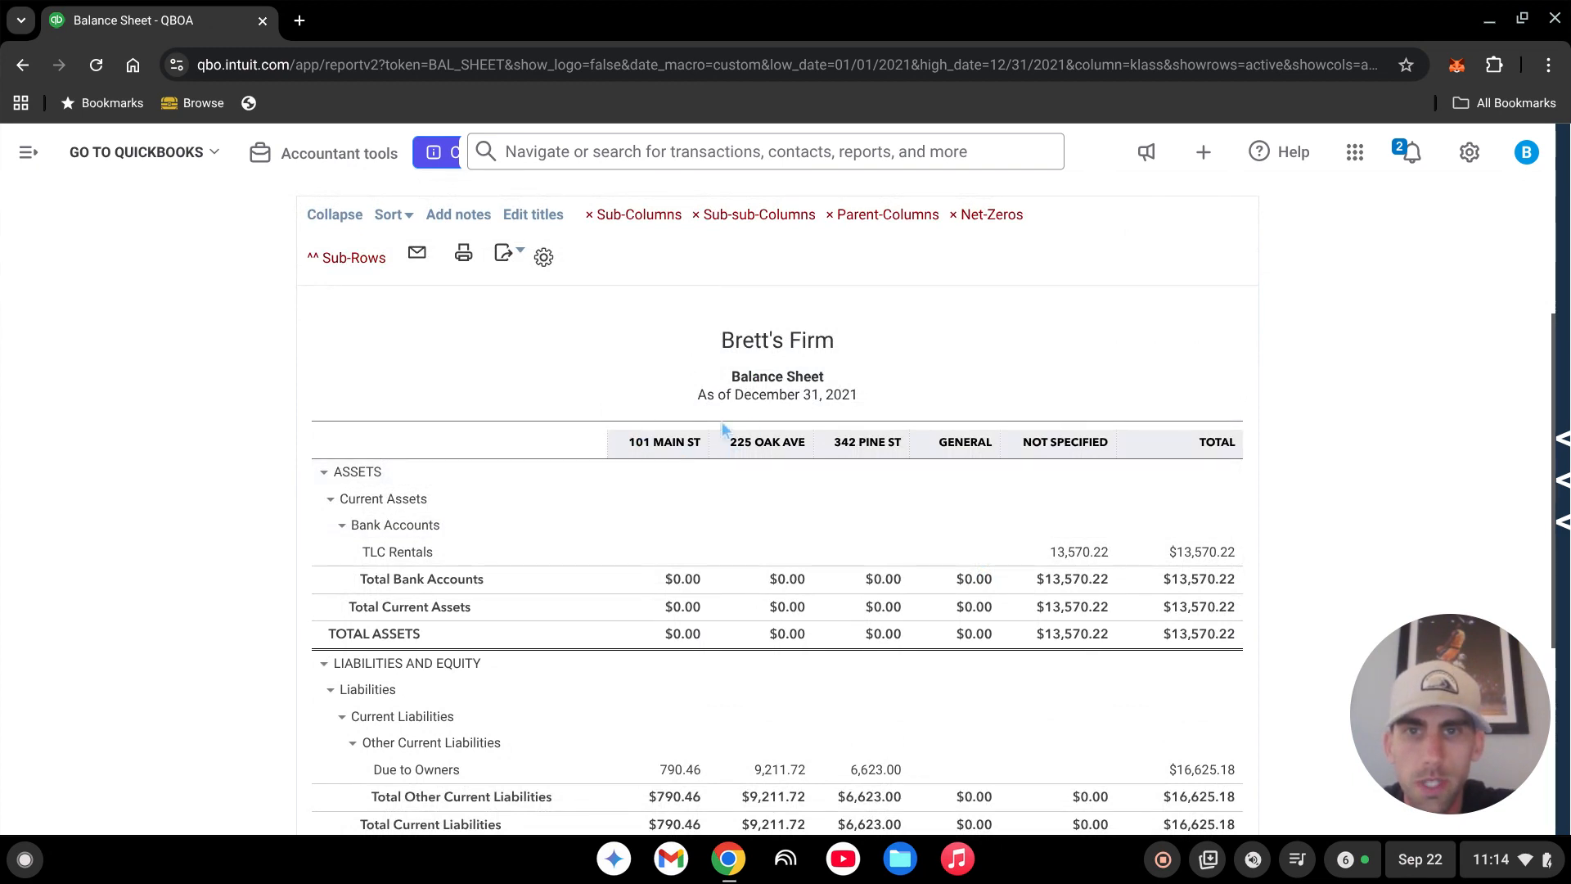
Drill into the 101 Main St net income on the balance sheet and review its Profit and Loss report
{"action": "scroll", "coordinate": [722, 429], "scroll_direction": "down", "scroll_amount": 3}
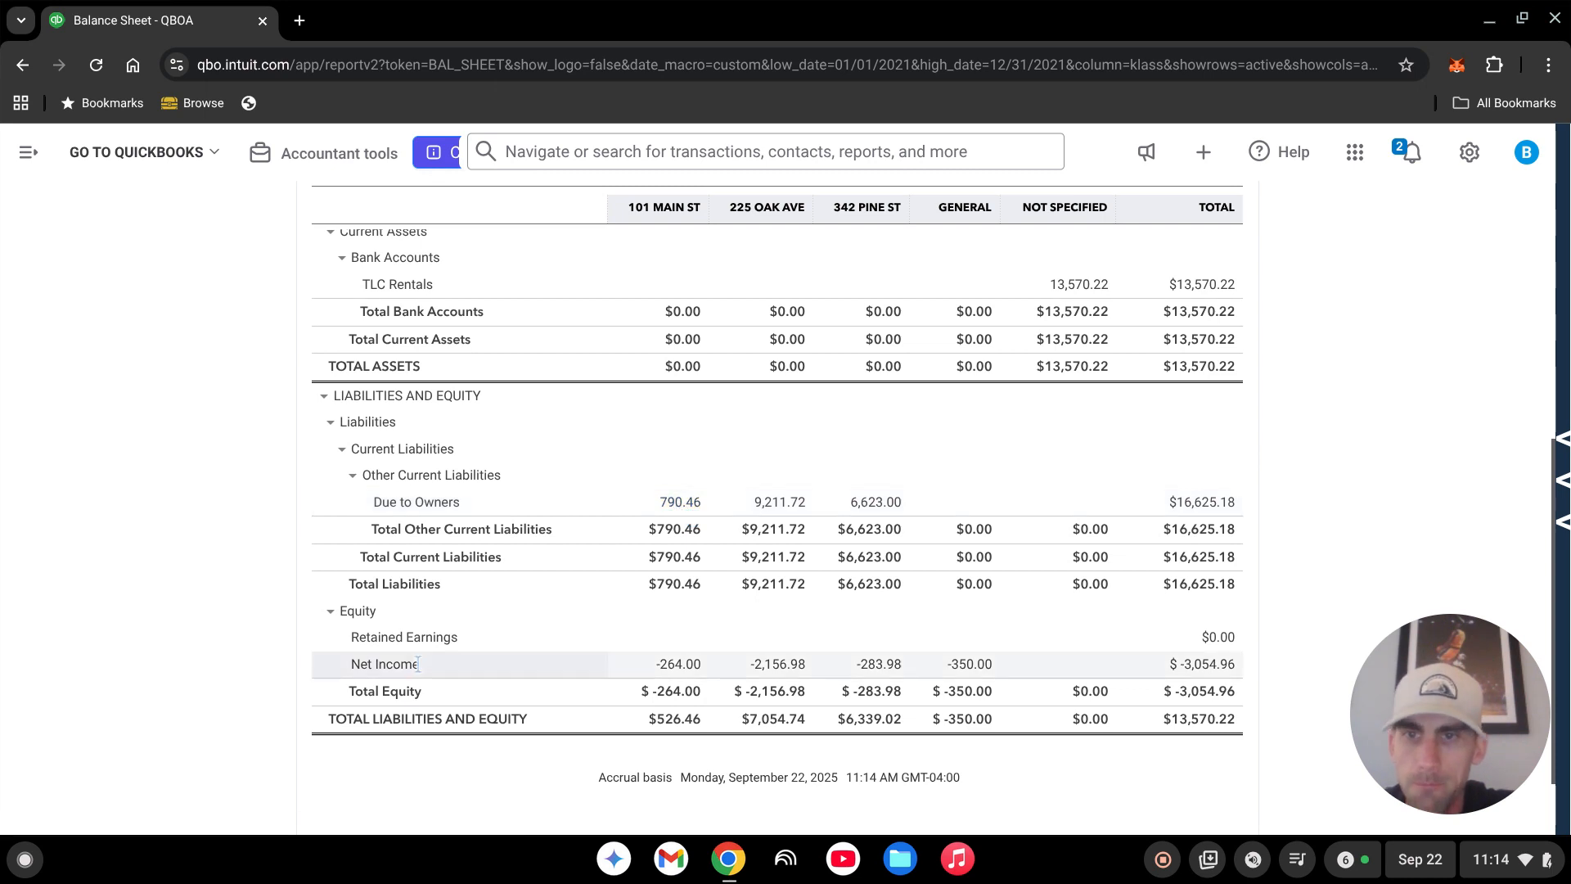
{"action": "left_click", "coordinate": [679, 664]}
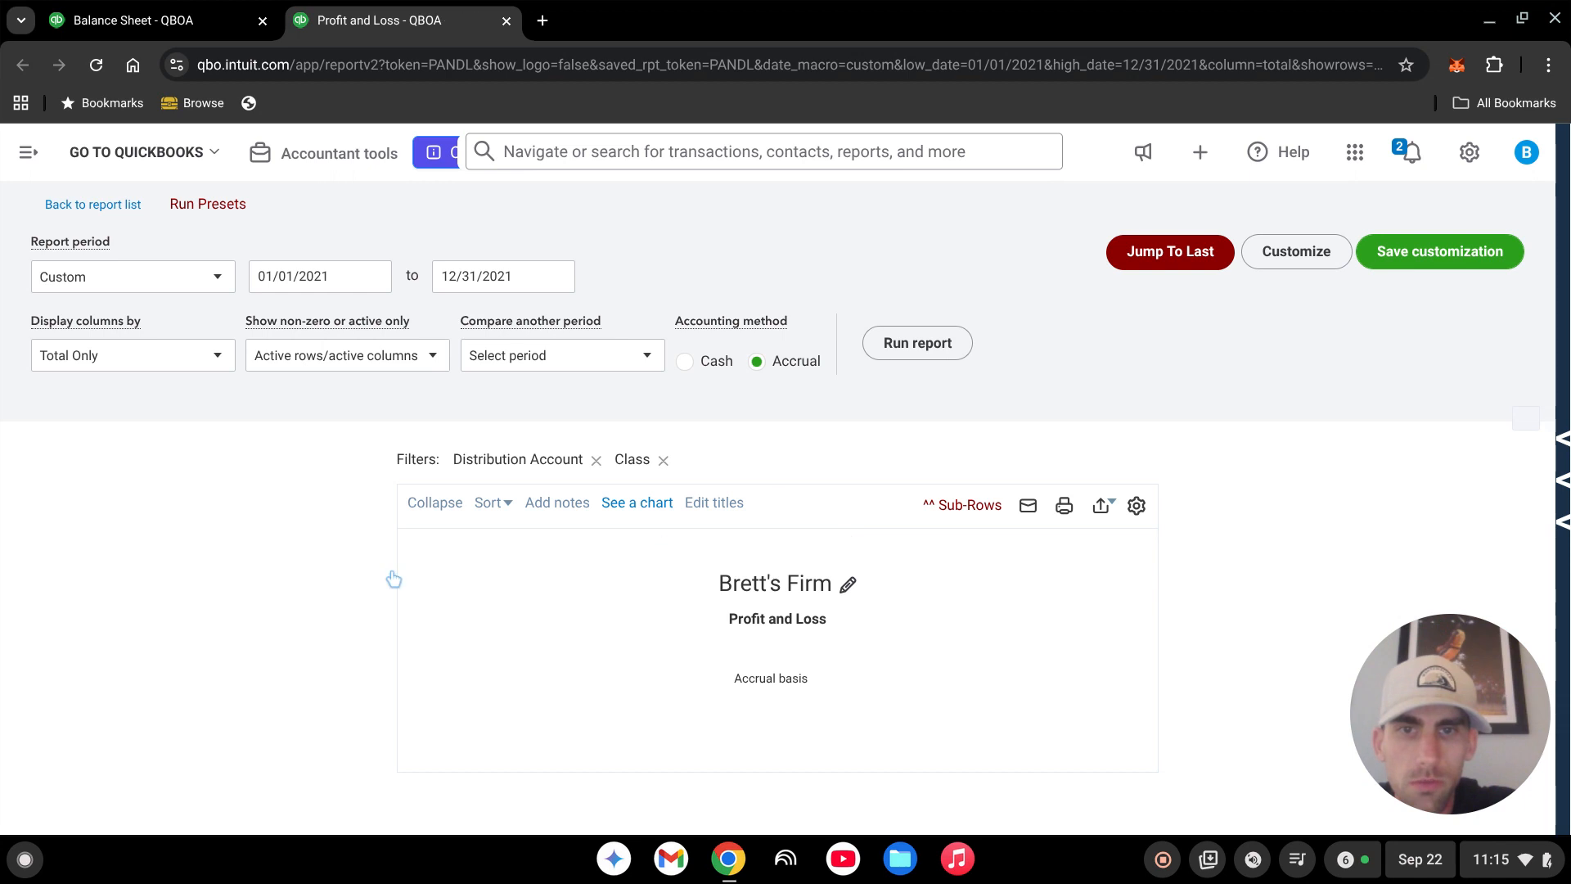
{"action": "scroll", "coordinate": [794, 564], "scroll_direction": "down", "scroll_amount": 5}
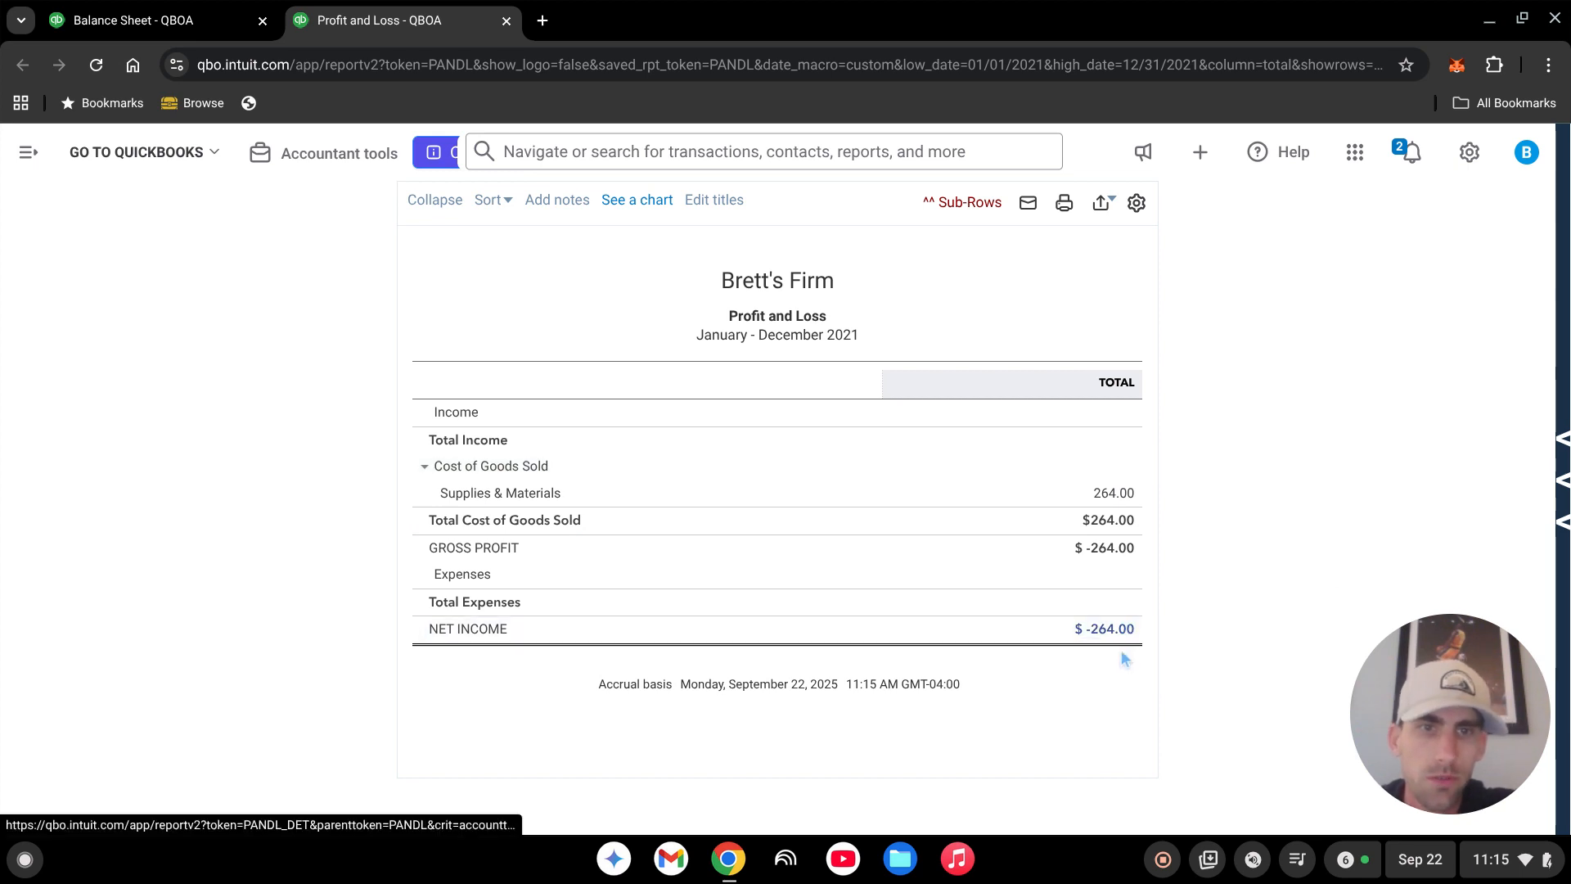
{"action": "scroll", "coordinate": [1014, 694], "scroll_direction": "up", "scroll_amount": 3}
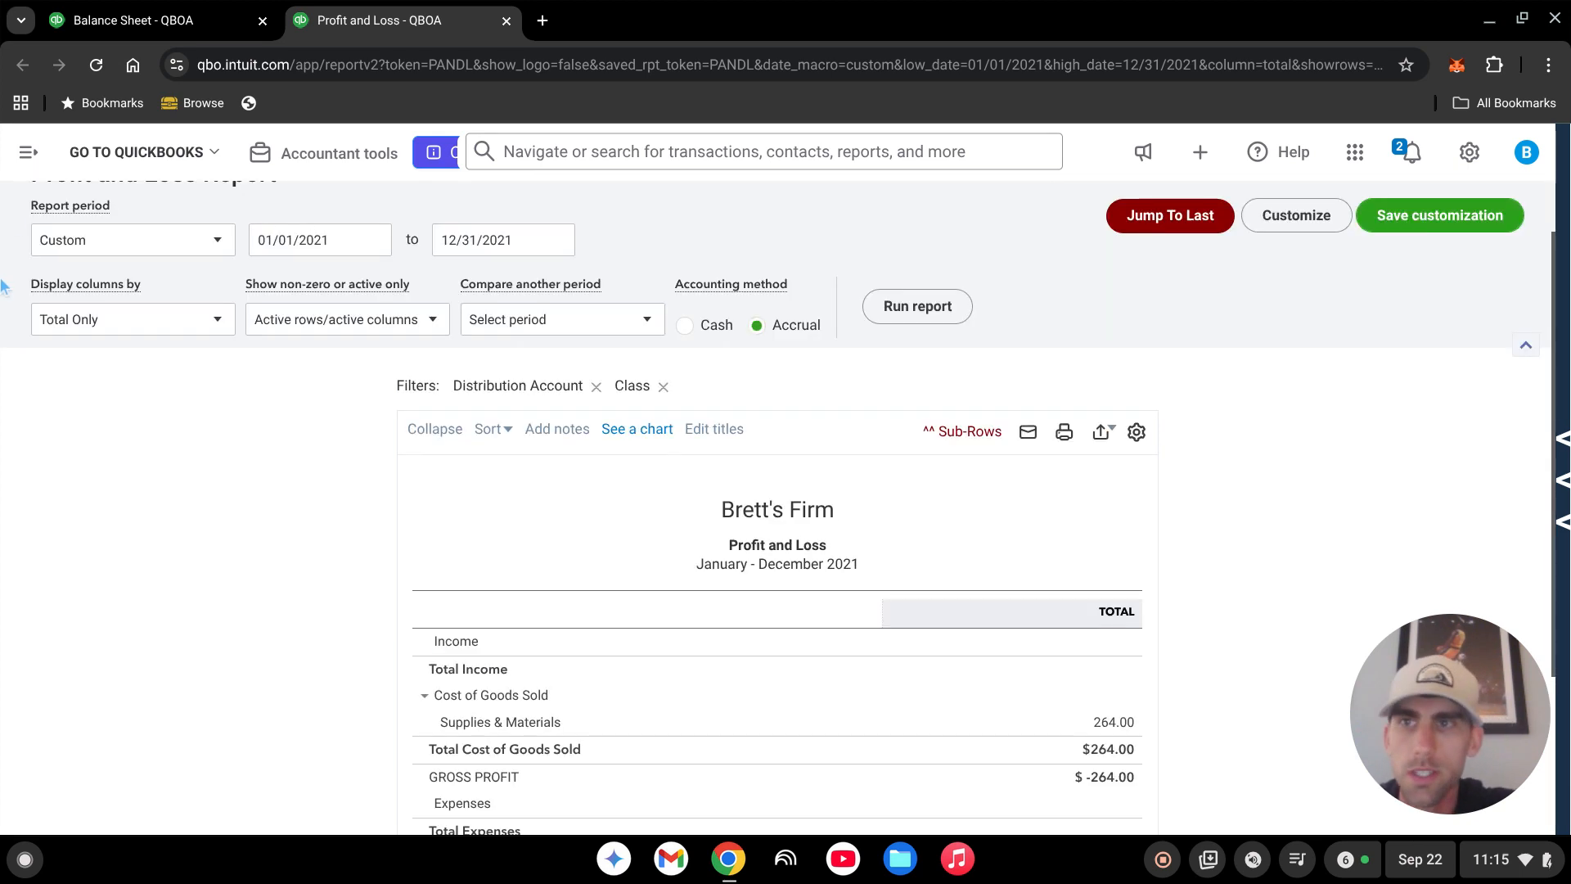
Close the Profit and Loss report and go to the bank transactions page
{"action": "left_click", "coordinate": [27, 151]}
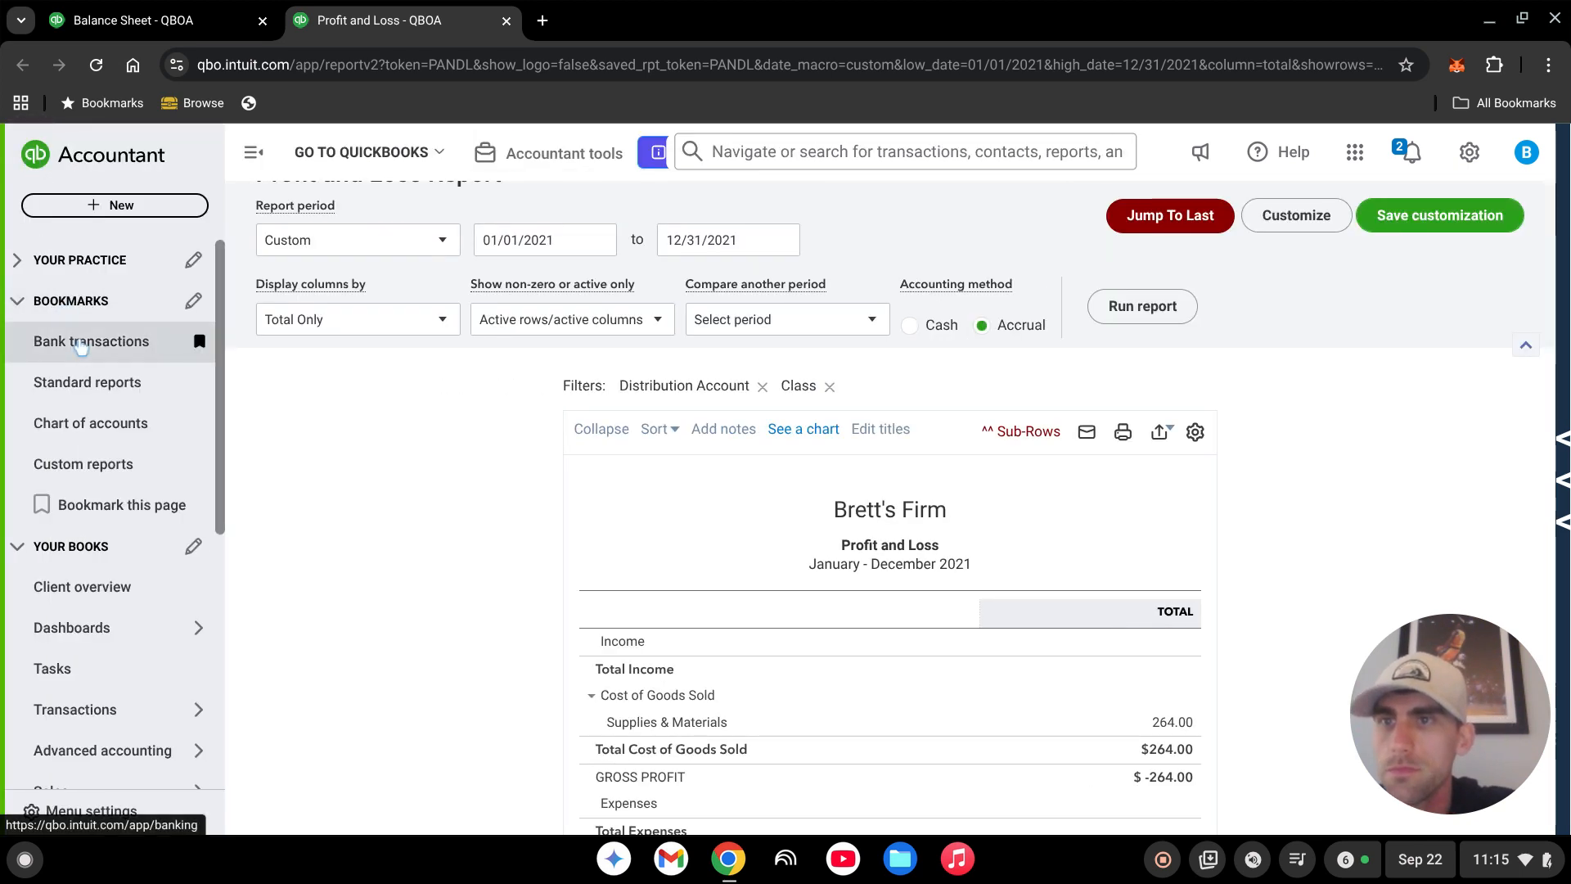
{"action": "left_click", "coordinate": [507, 20]}
{"action": "left_click", "coordinate": [18, 162]}
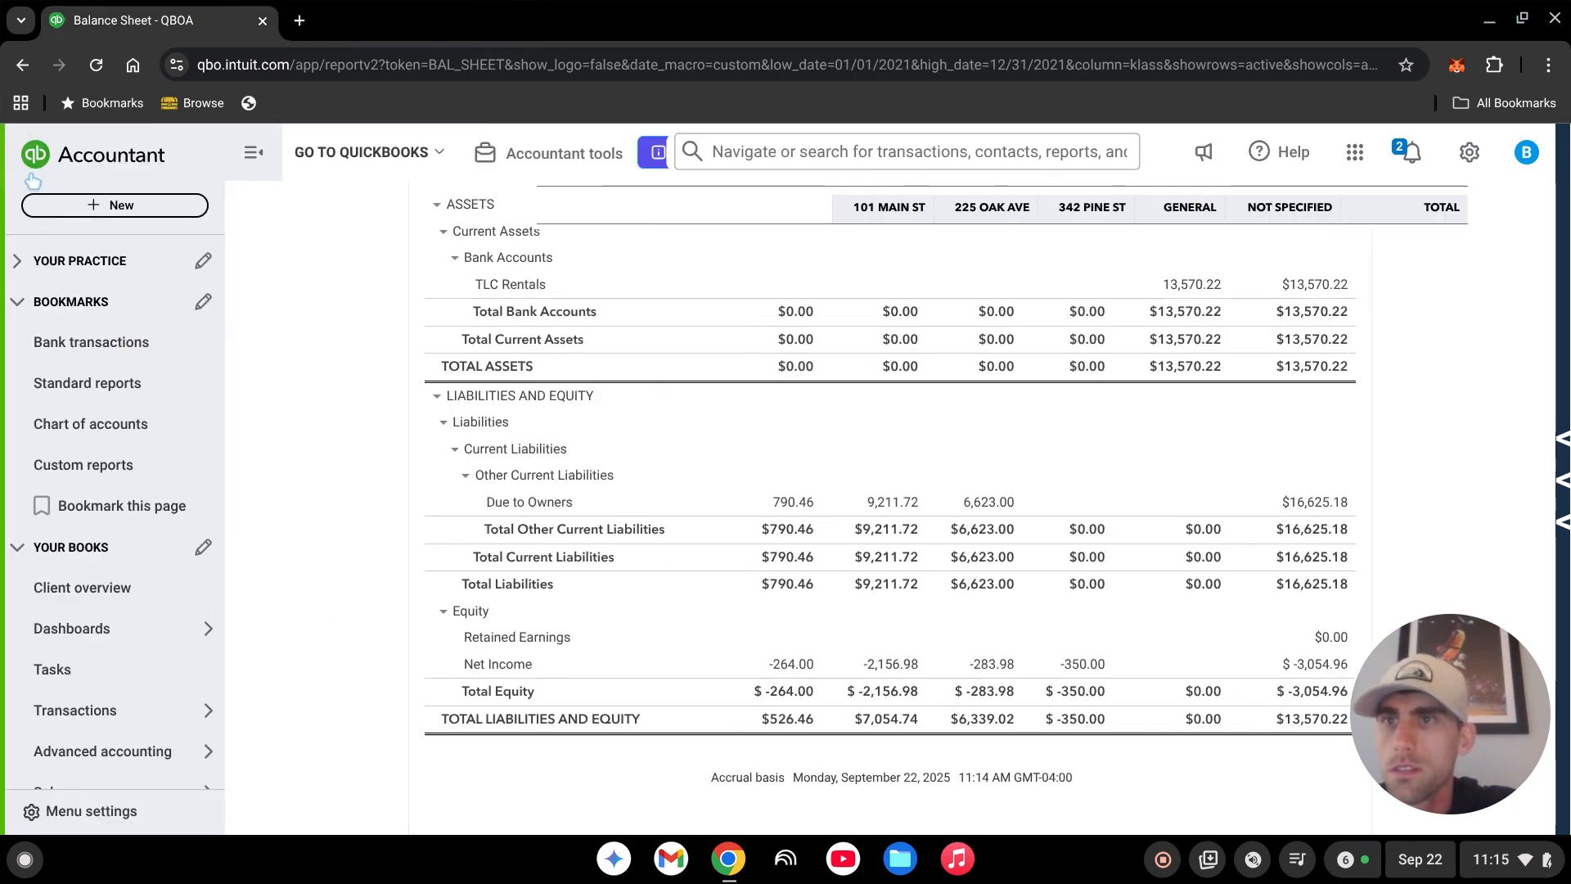
{"action": "left_click", "coordinate": [91, 342]}
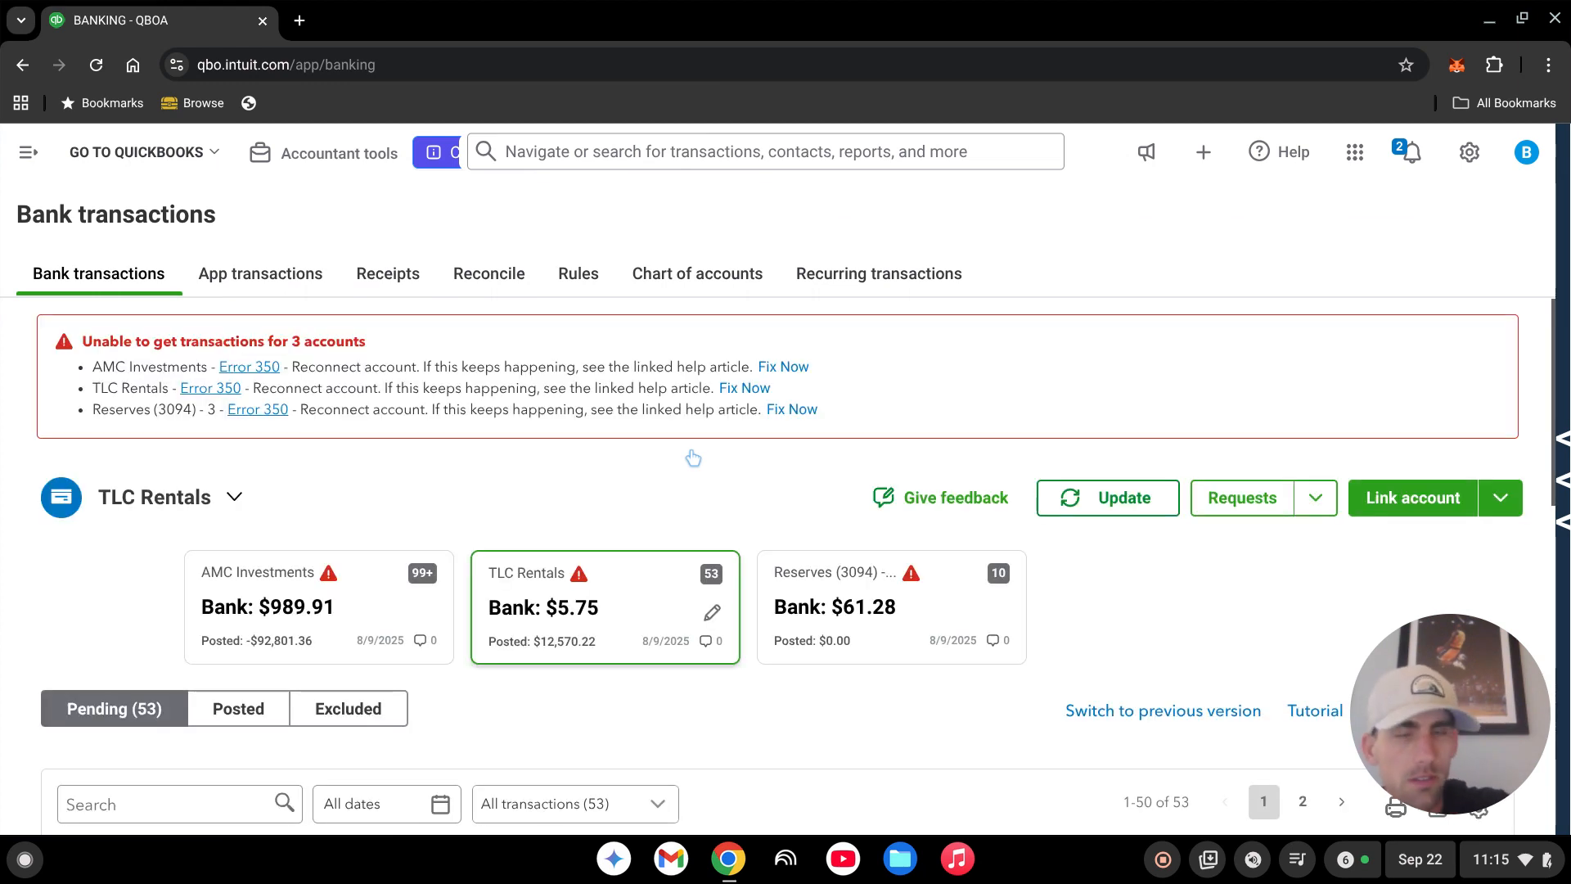
Open the pending 06/01/2021 cleaning services expense and set its account to Cleaning fees
{"action": "scroll", "coordinate": [679, 491], "scroll_direction": "down", "scroll_amount": 4}
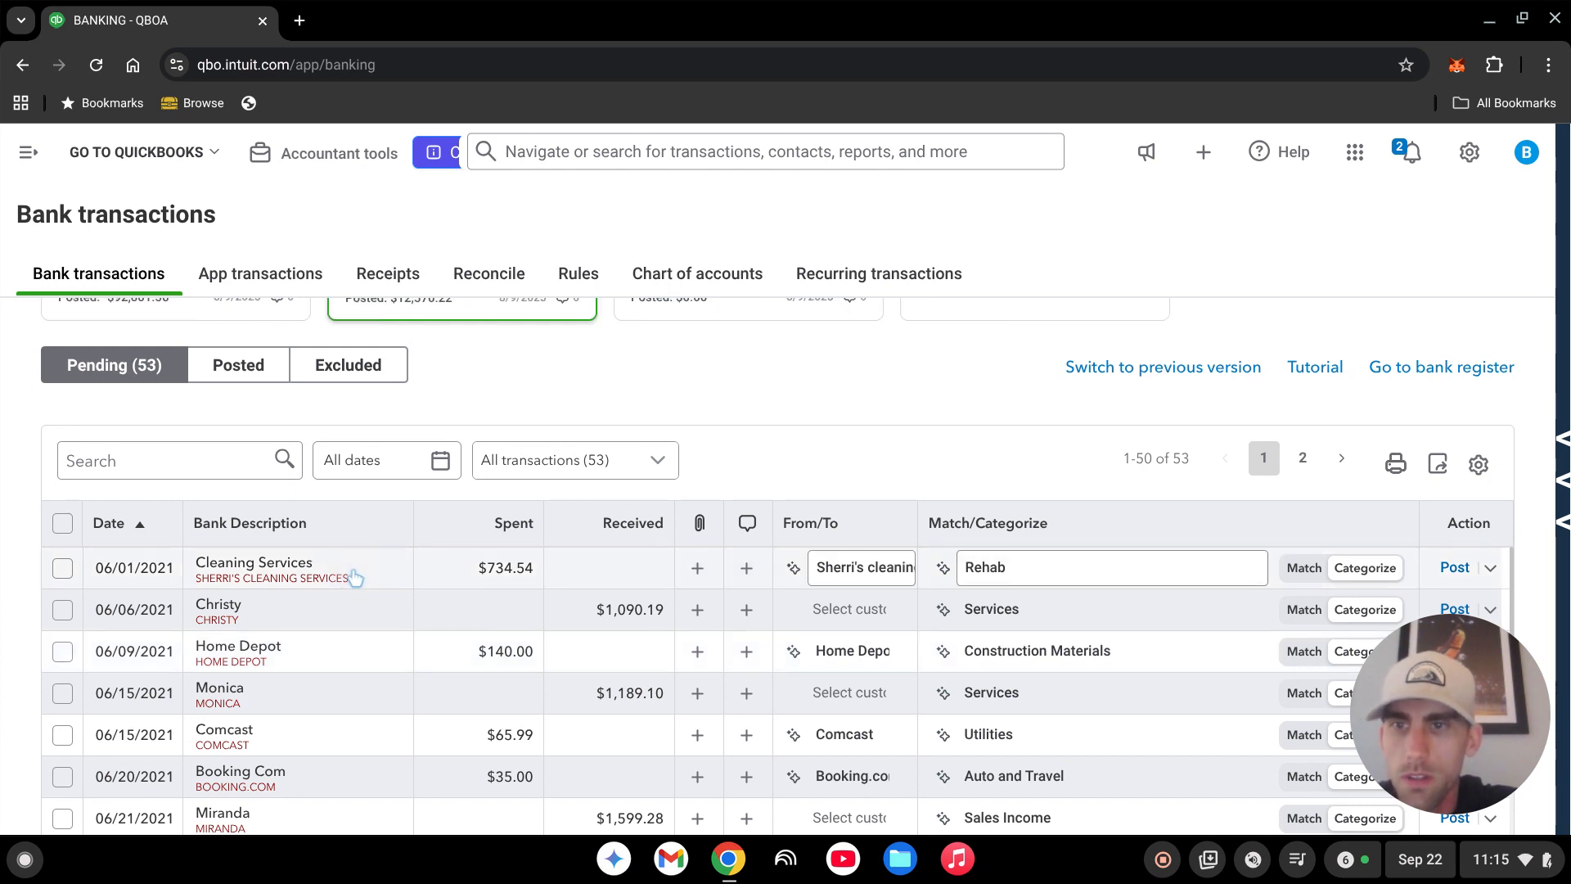
{"action": "left_click", "coordinate": [354, 578]}
{"action": "scroll", "coordinate": [710, 658], "scroll_direction": "down", "scroll_amount": 2}
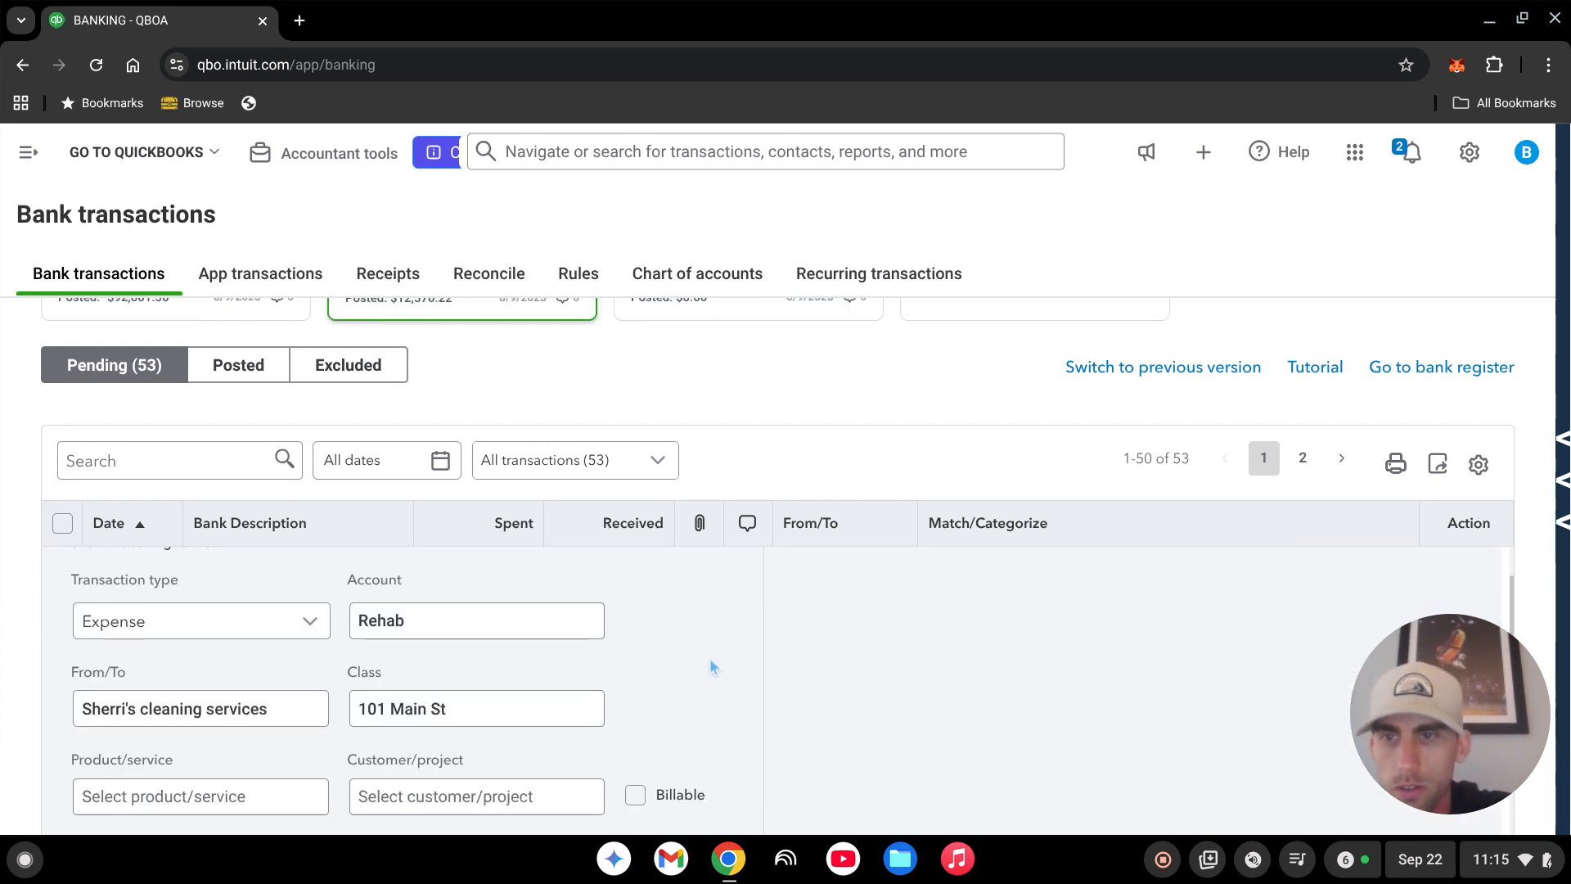
{"action": "scroll", "coordinate": [666, 700], "scroll_direction": "down", "scroll_amount": 2}
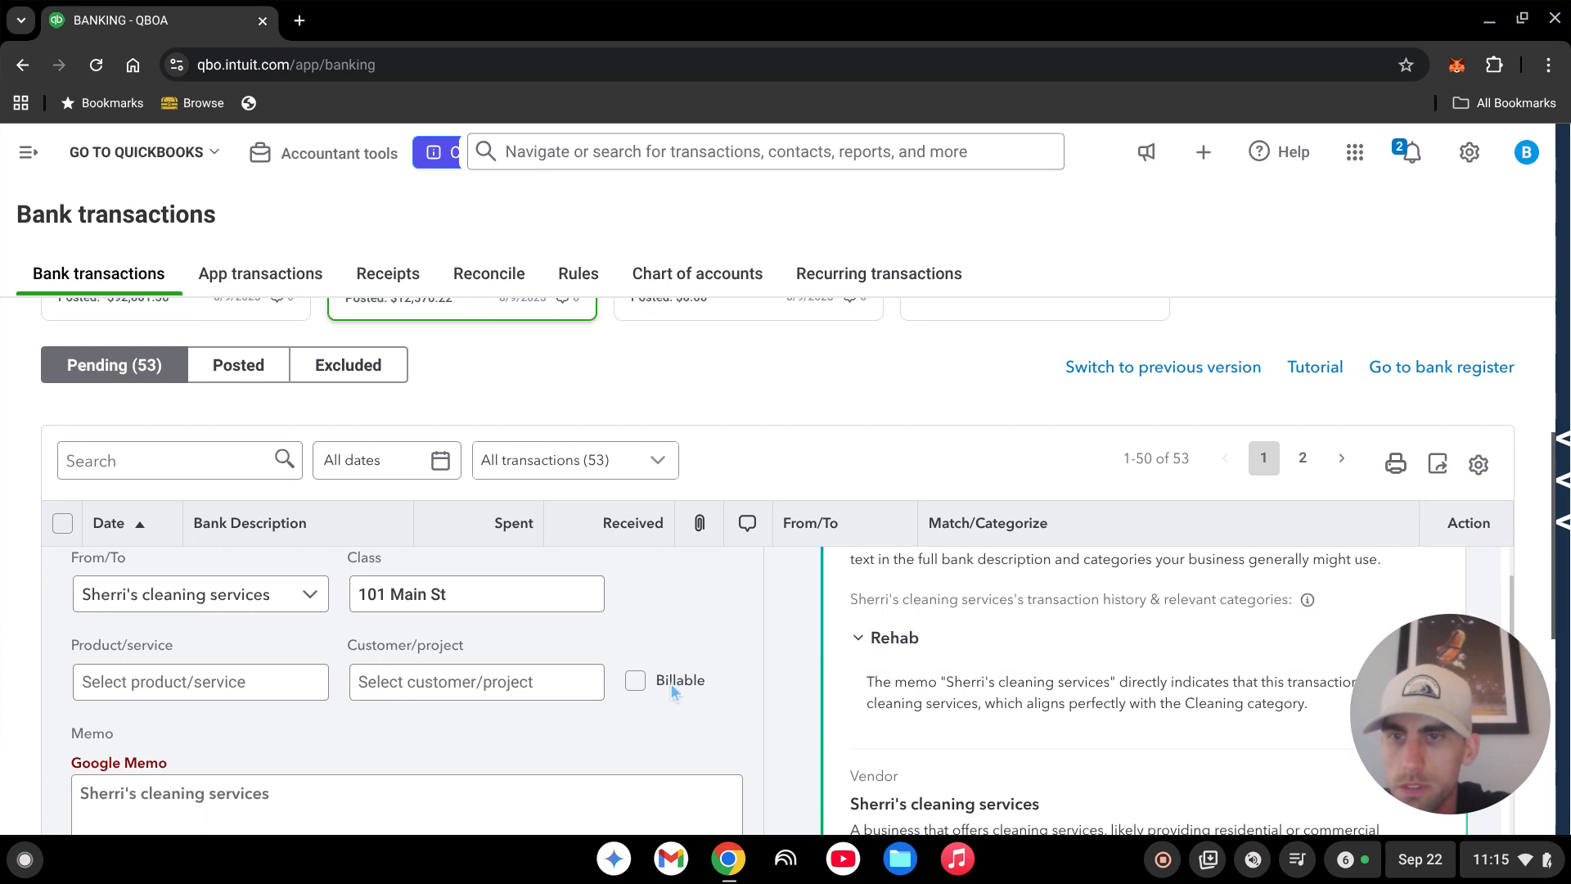
{"action": "scroll", "coordinate": [672, 691], "scroll_direction": "up", "scroll_amount": 2}
{"action": "left_click", "coordinate": [499, 634]}
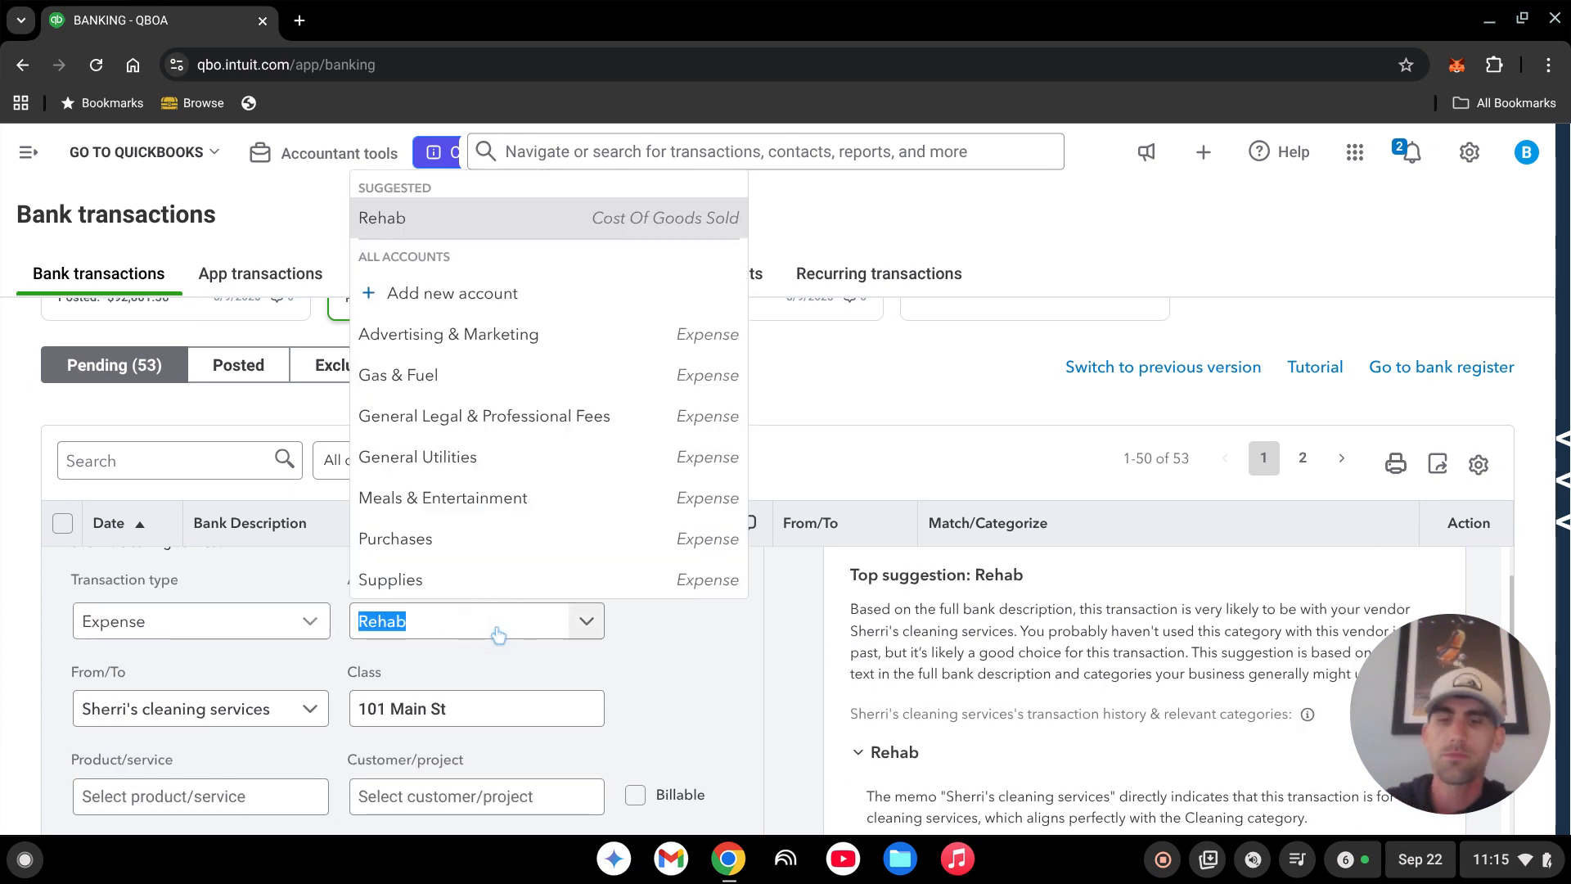
{"action": "type", "text": "cleanin"}
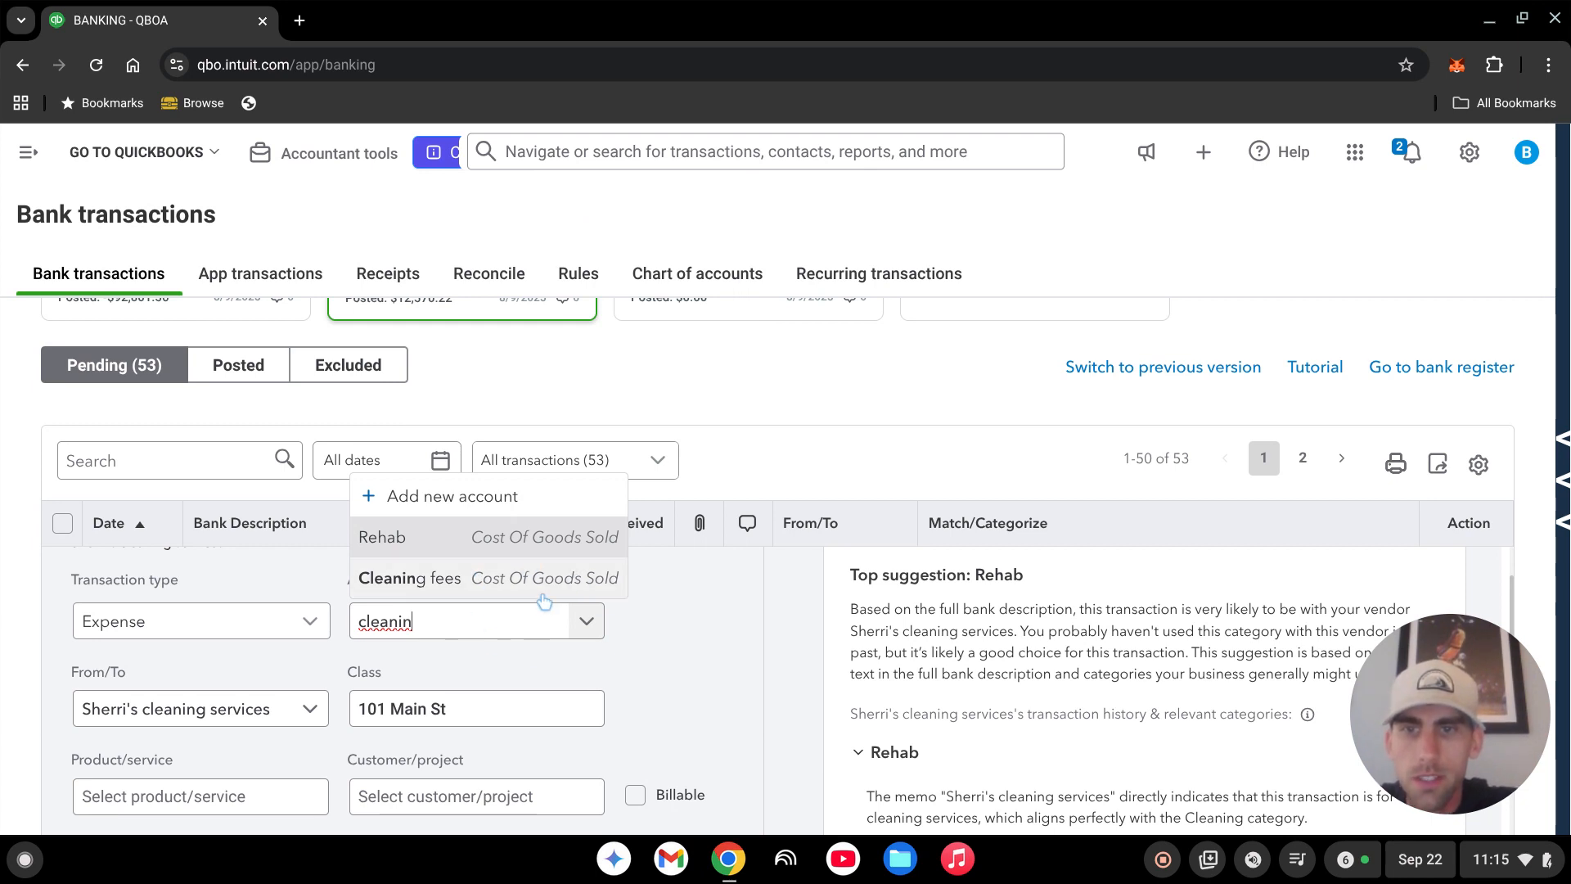
{"action": "left_click", "coordinate": [516, 580]}
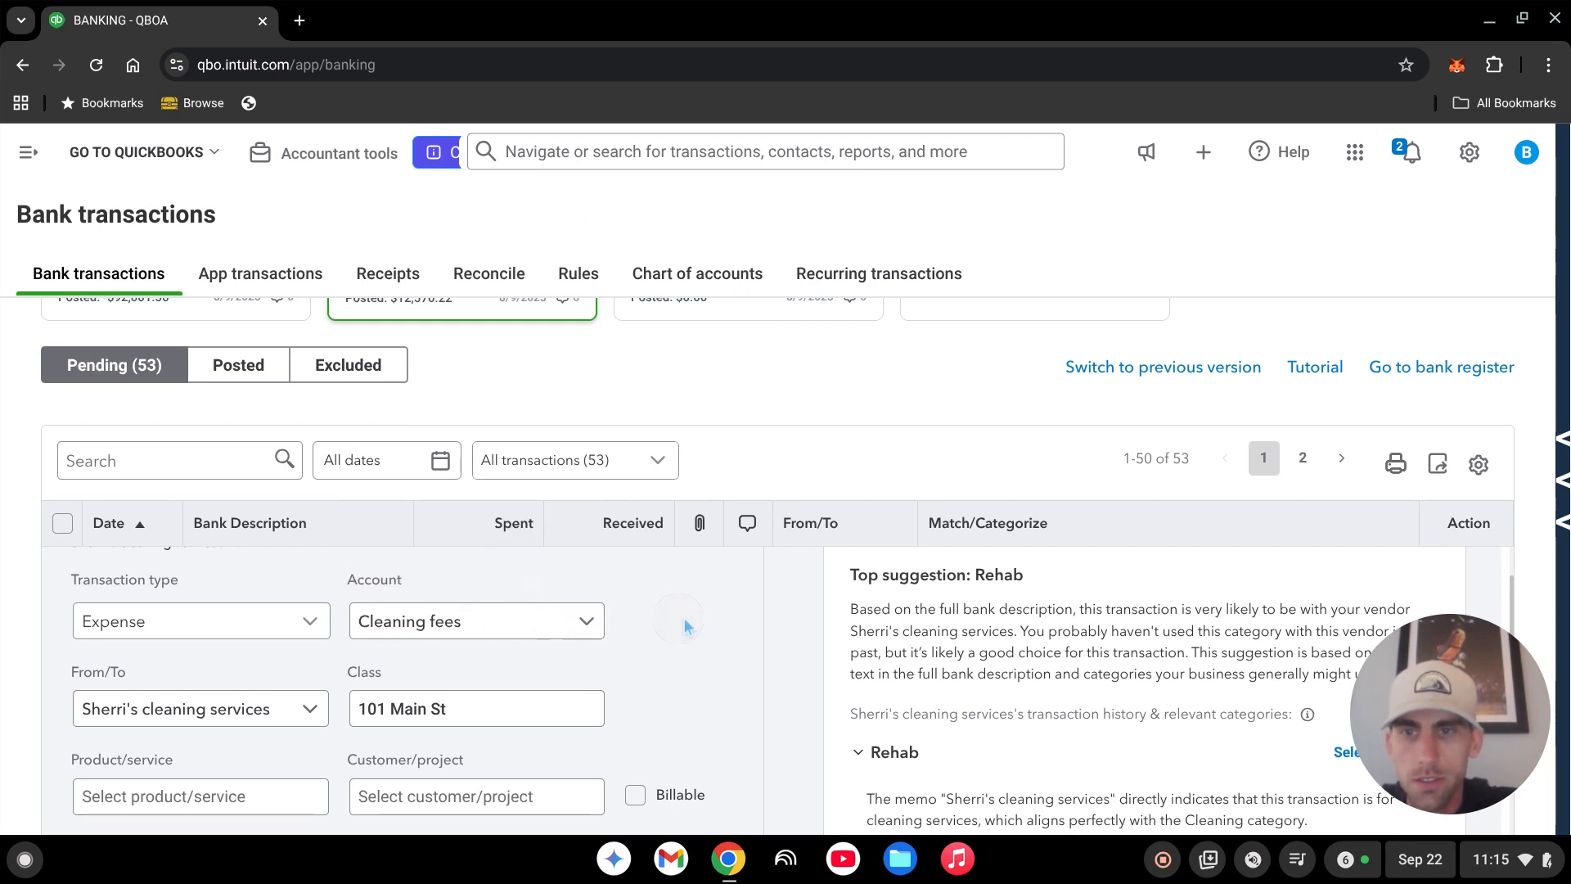
Make the cleaning services expense billable to the sub-customer Maplewood Properties:101 Main St and post it
{"action": "scroll", "coordinate": [440, 597], "scroll_direction": "down", "scroll_amount": 2}
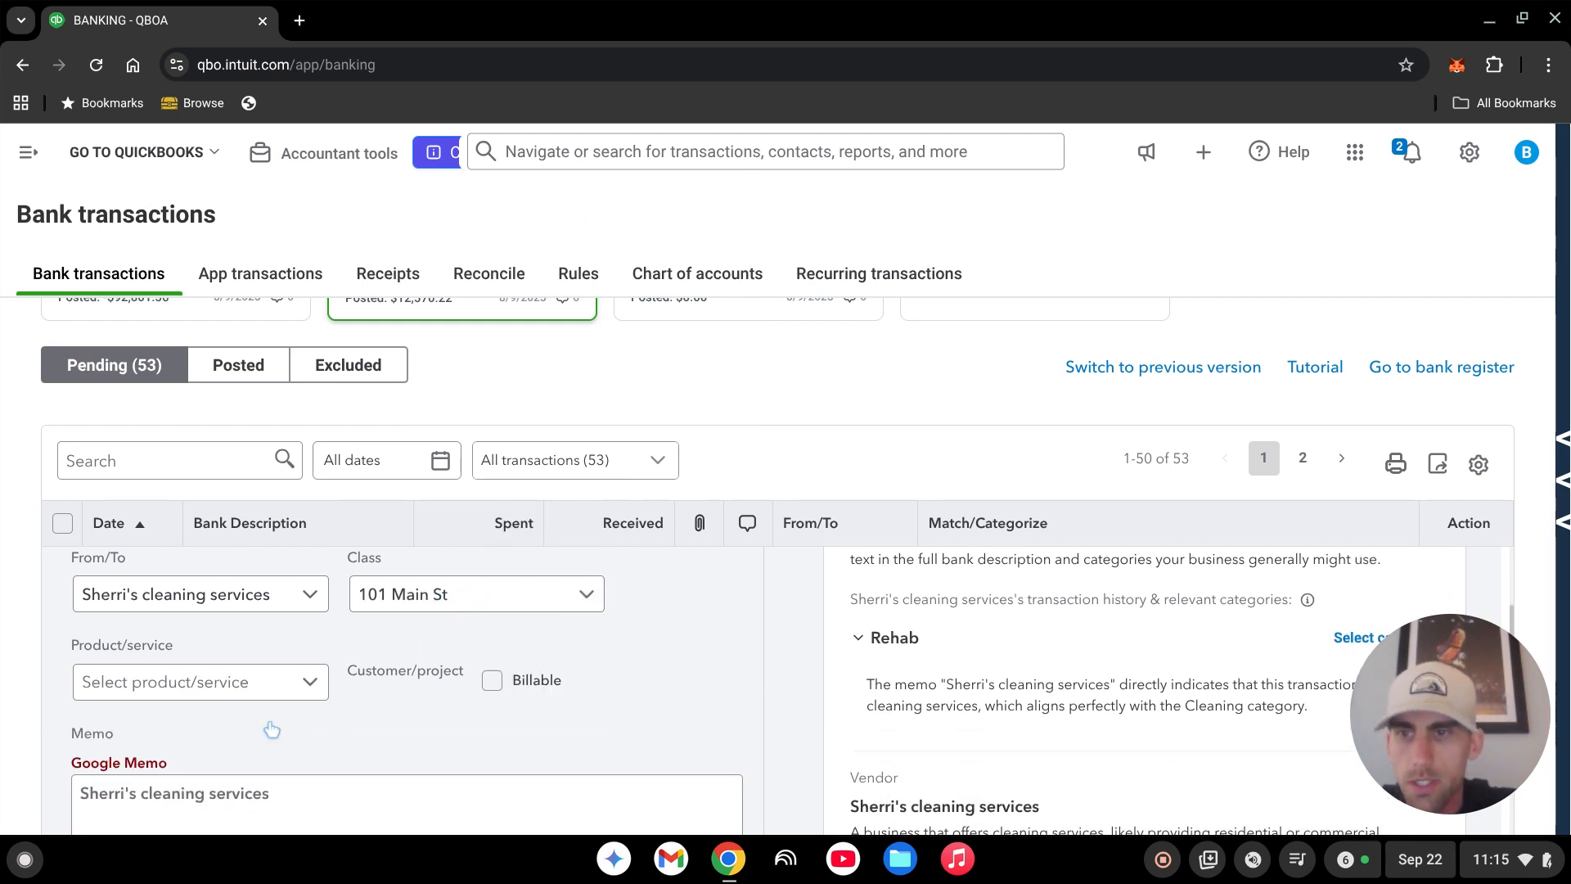
{"action": "left_click", "coordinate": [441, 687]}
{"action": "type", "text": "101"}
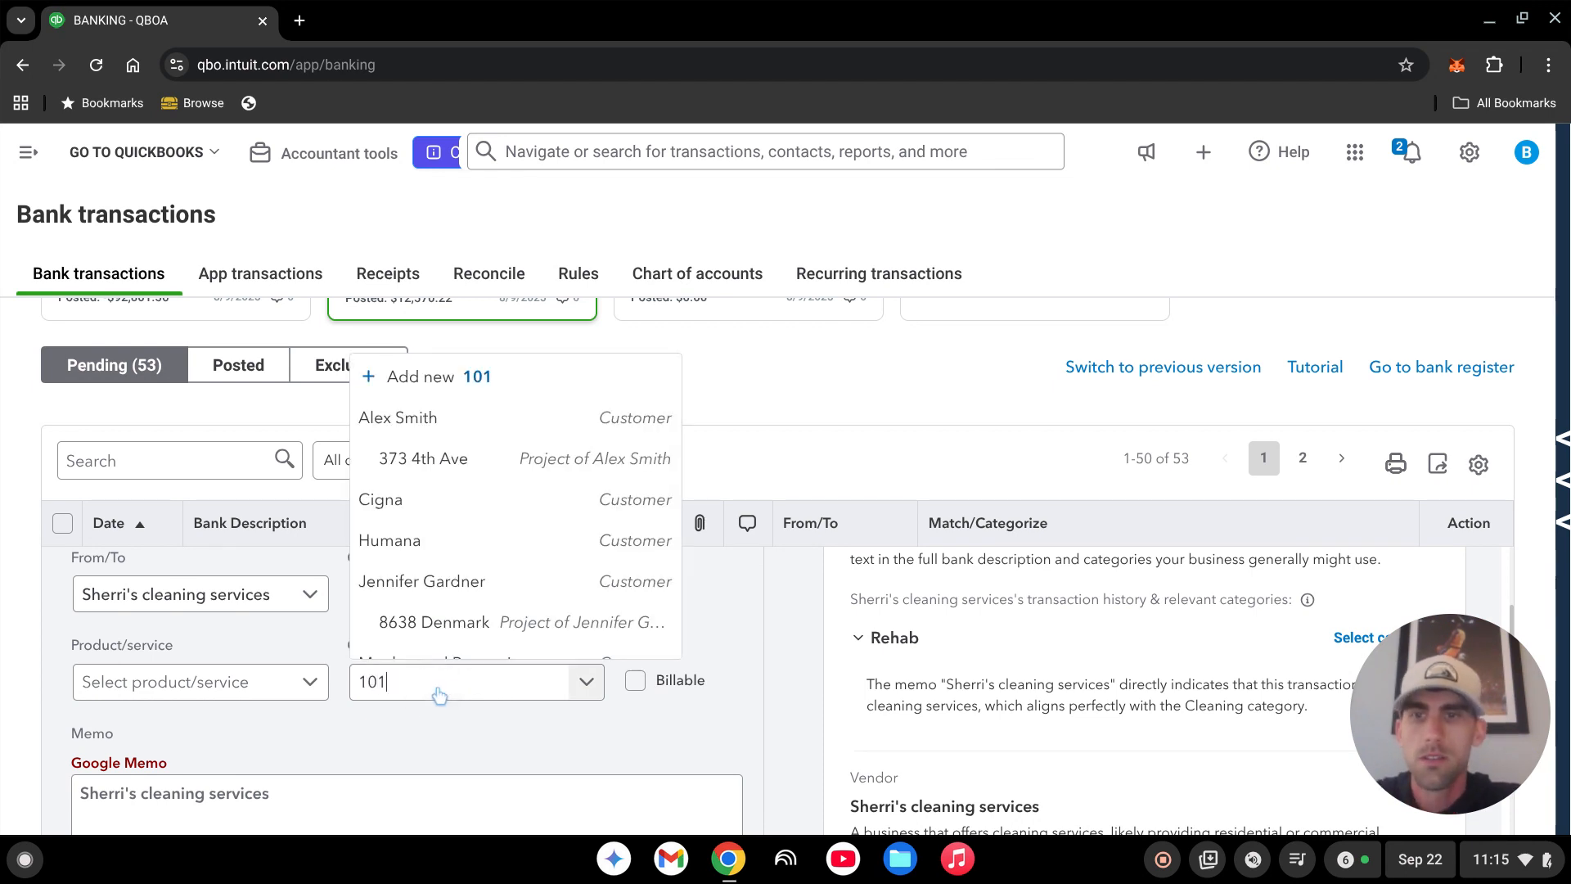
{"action": "left_click", "coordinate": [483, 644]}
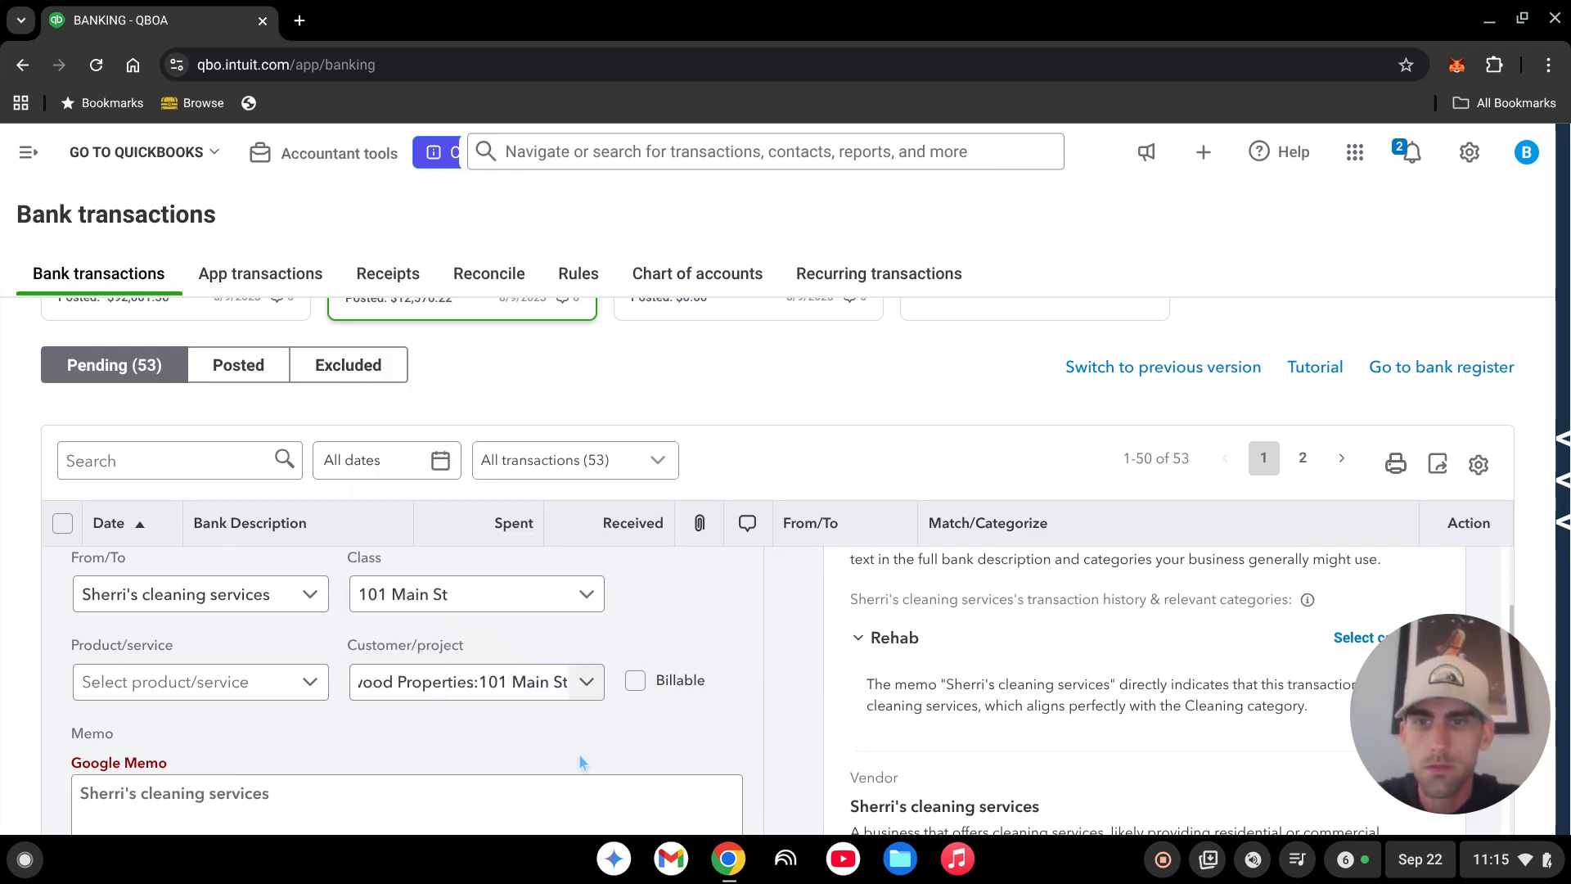
{"action": "scroll", "coordinate": [703, 627], "scroll_direction": "down", "scroll_amount": 3}
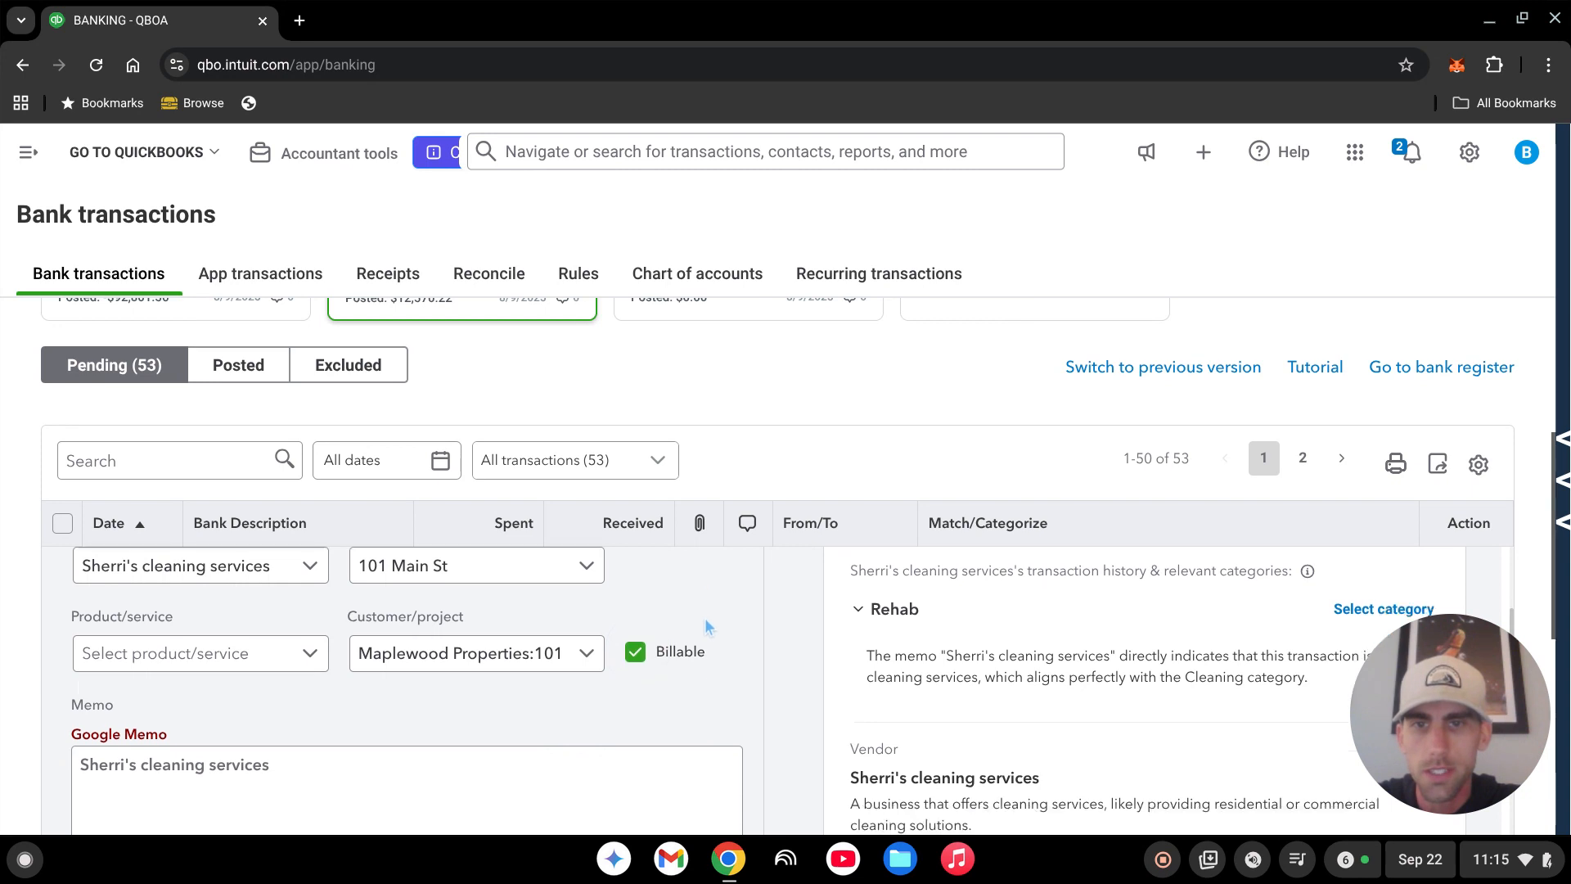
{"action": "left_click", "coordinate": [113, 802]}
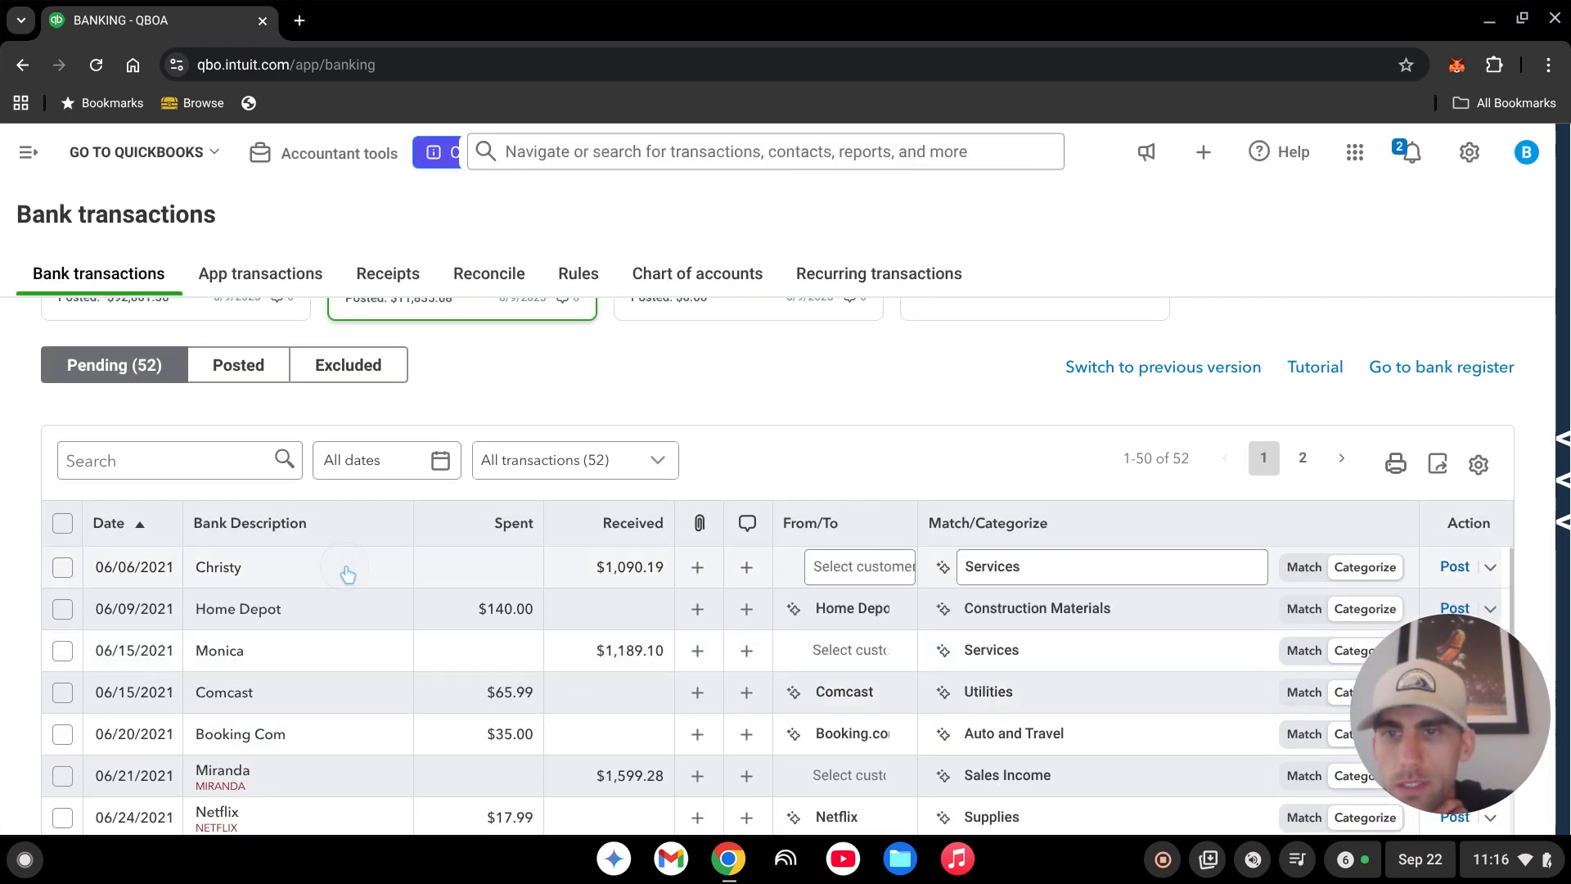
Open the pending 06/06/2021 deposit of $1,090.19 and set its account to Due to Owners
{"action": "left_click", "coordinate": [642, 559]}
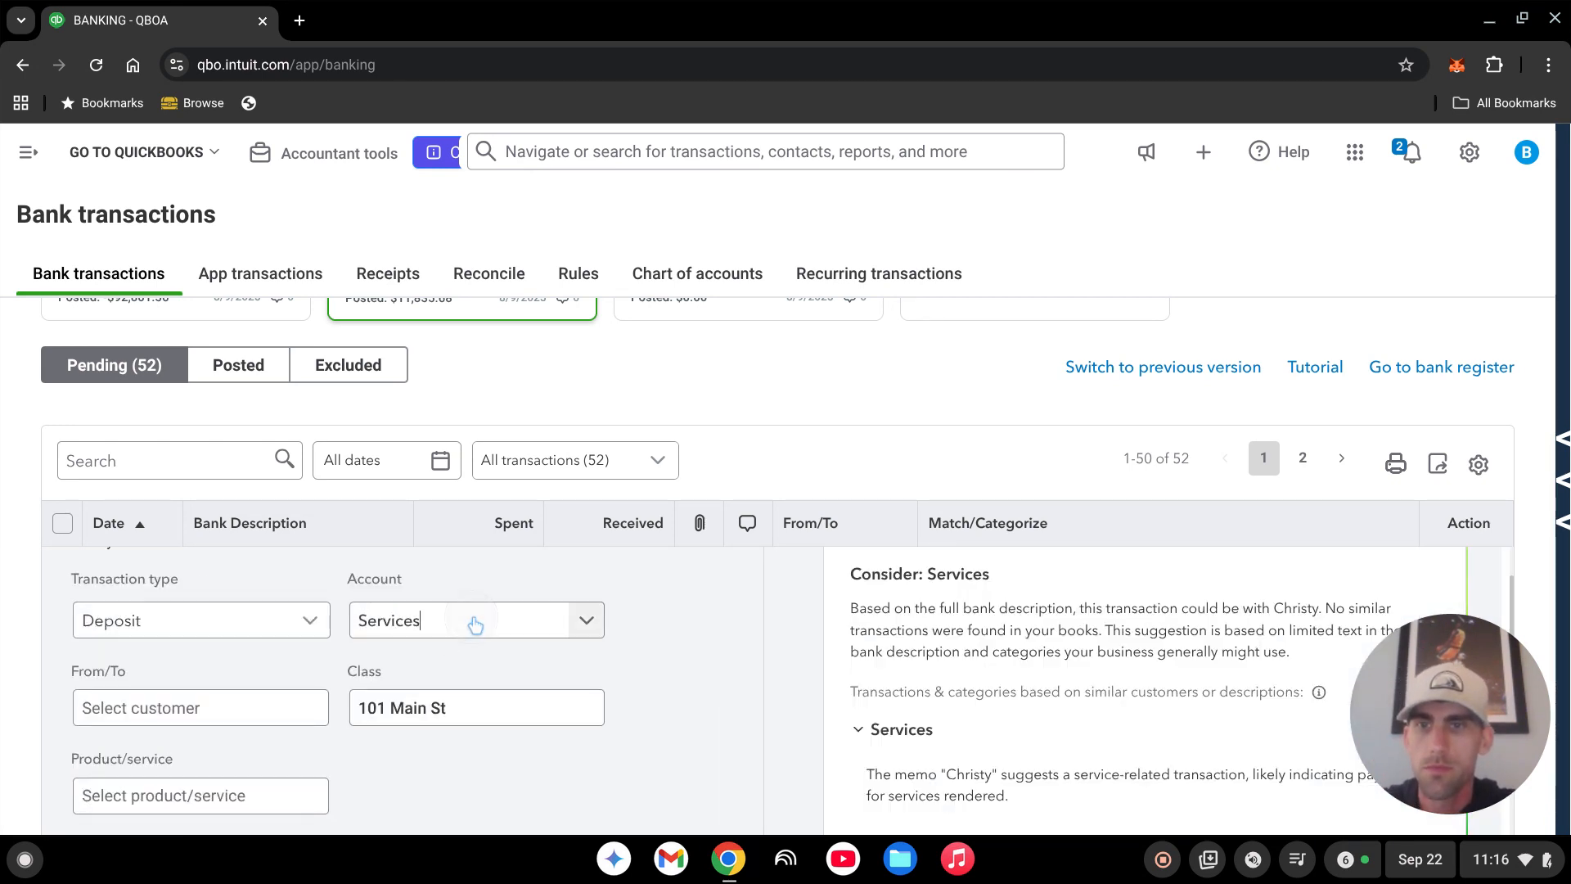
{"action": "left_click", "coordinate": [475, 622]}
{"action": "type", "text": "due"}
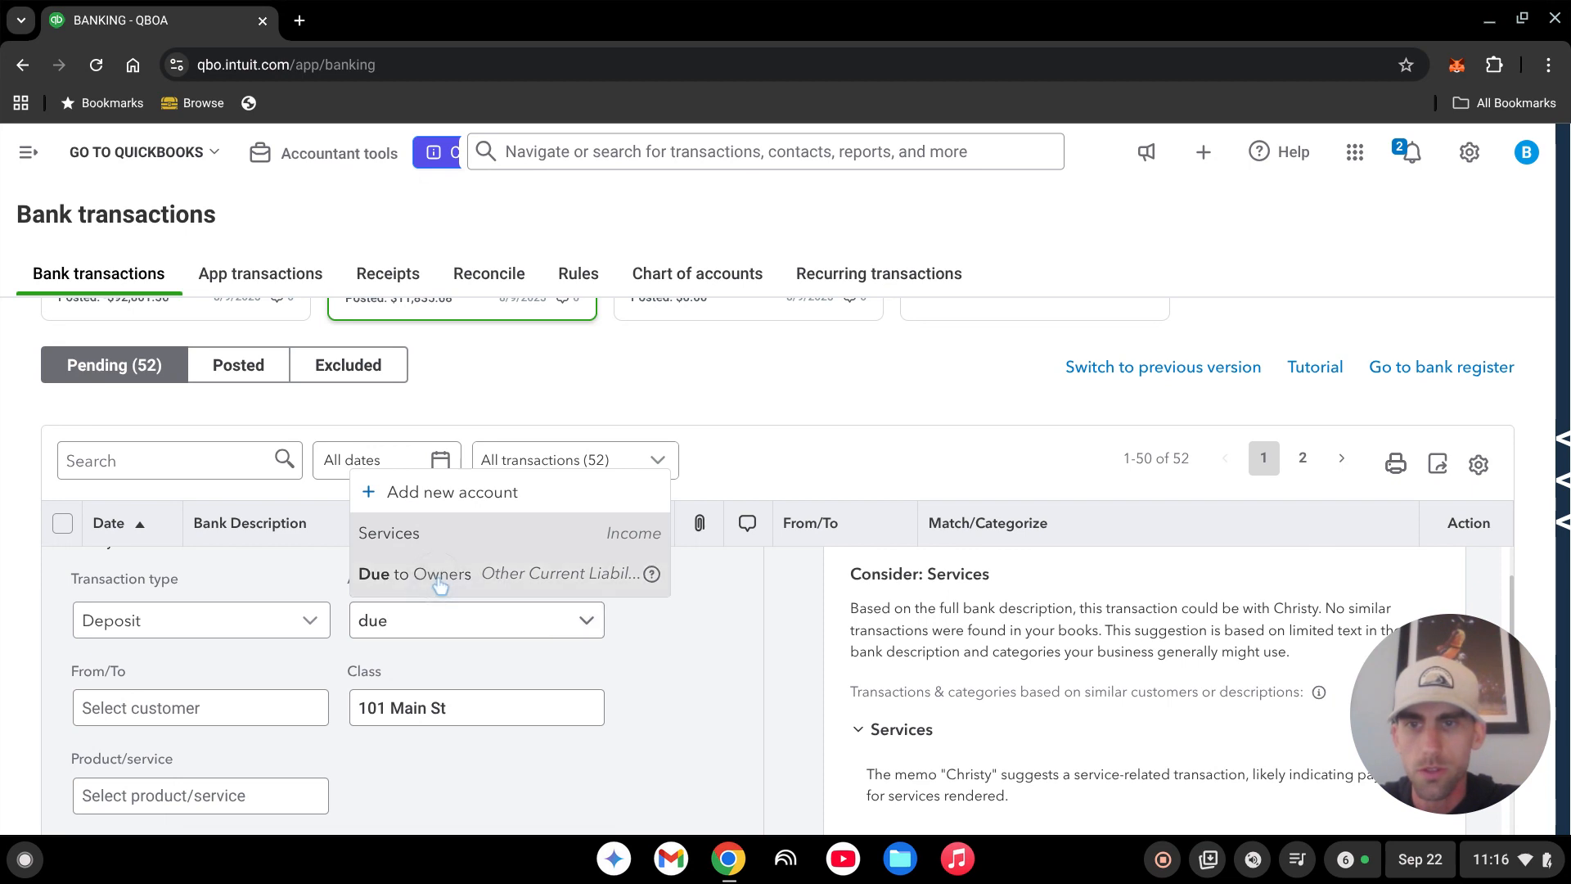
{"action": "left_click", "coordinate": [440, 577]}
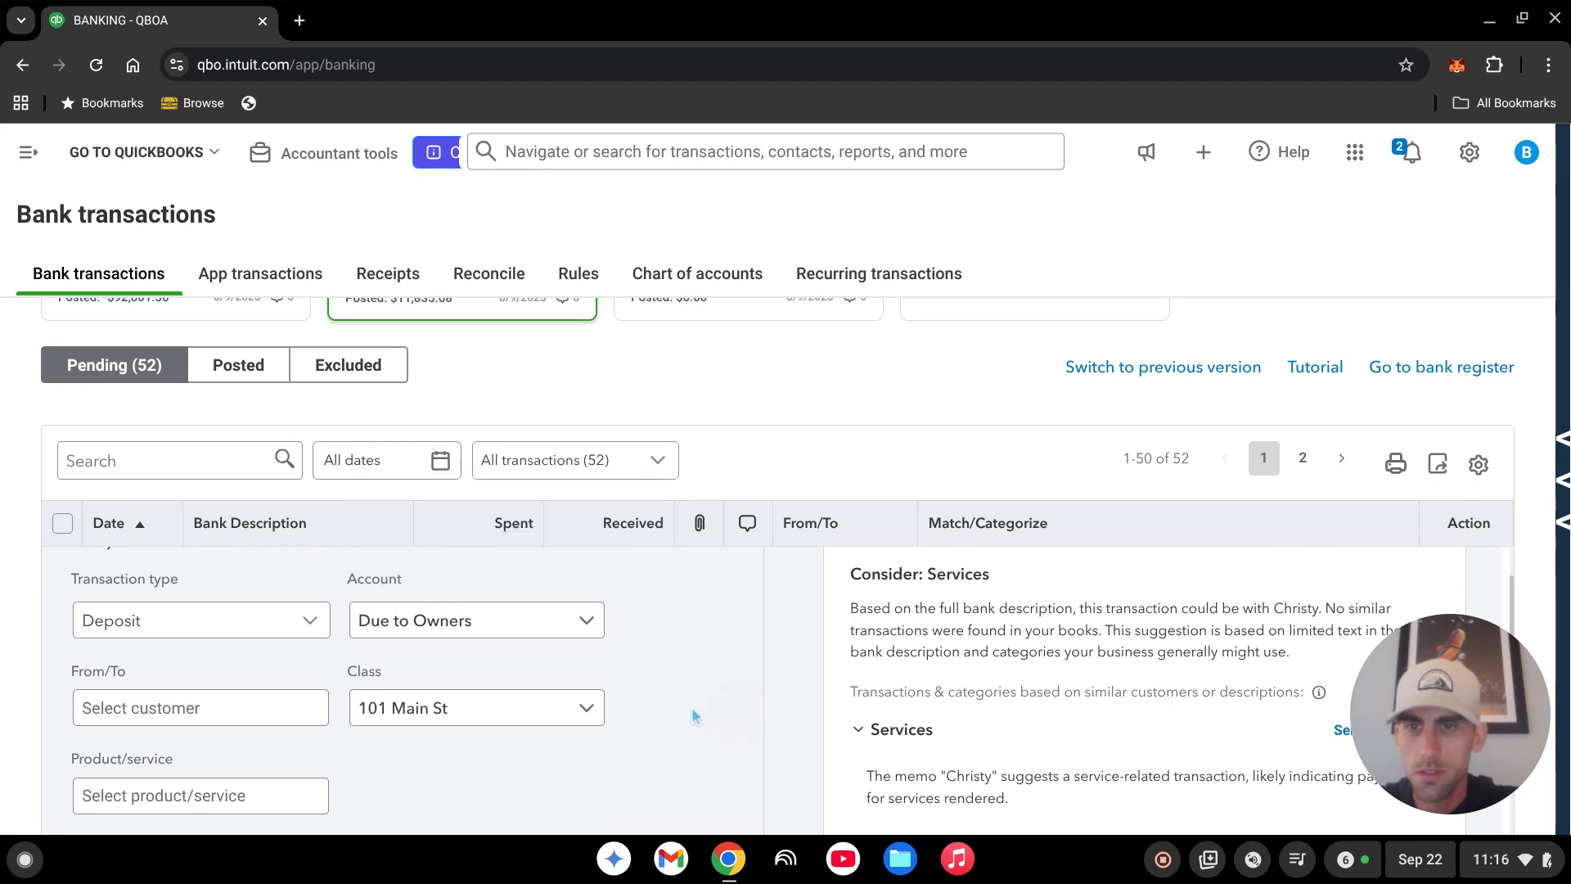
Set the 06/06/2021 deposit's customer to the sub-customer Maplewood Properties:101 Main St and post the deposit
{"action": "scroll", "coordinate": [327, 662], "scroll_direction": "down", "scroll_amount": 1}
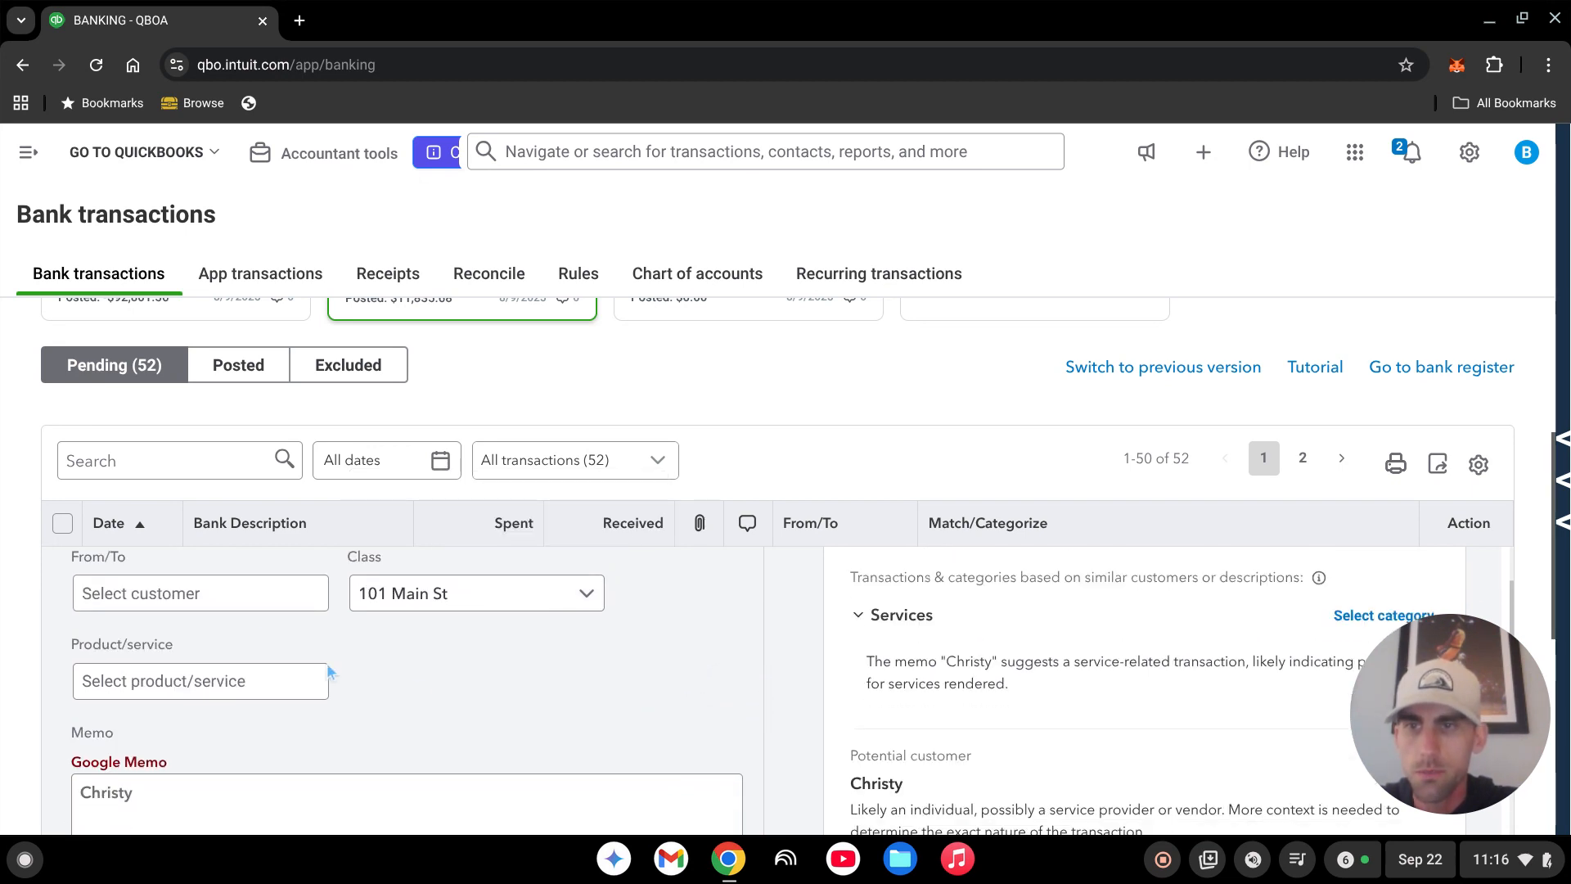
{"action": "left_click", "coordinate": [225, 594]}
{"action": "type", "text": "101"}
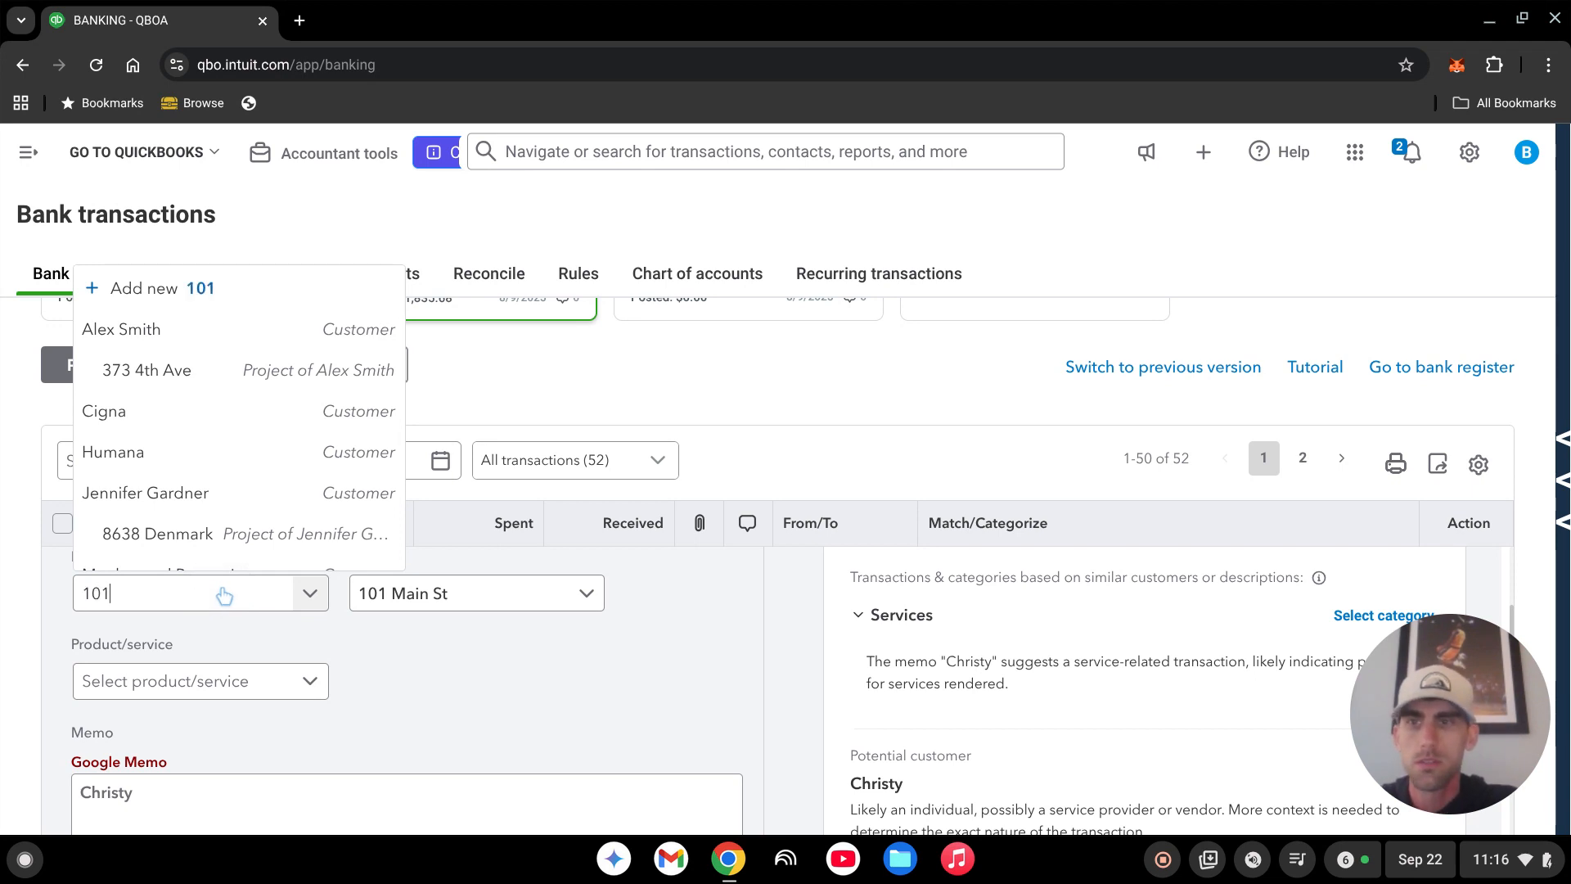
{"action": "left_click", "coordinate": [149, 548]}
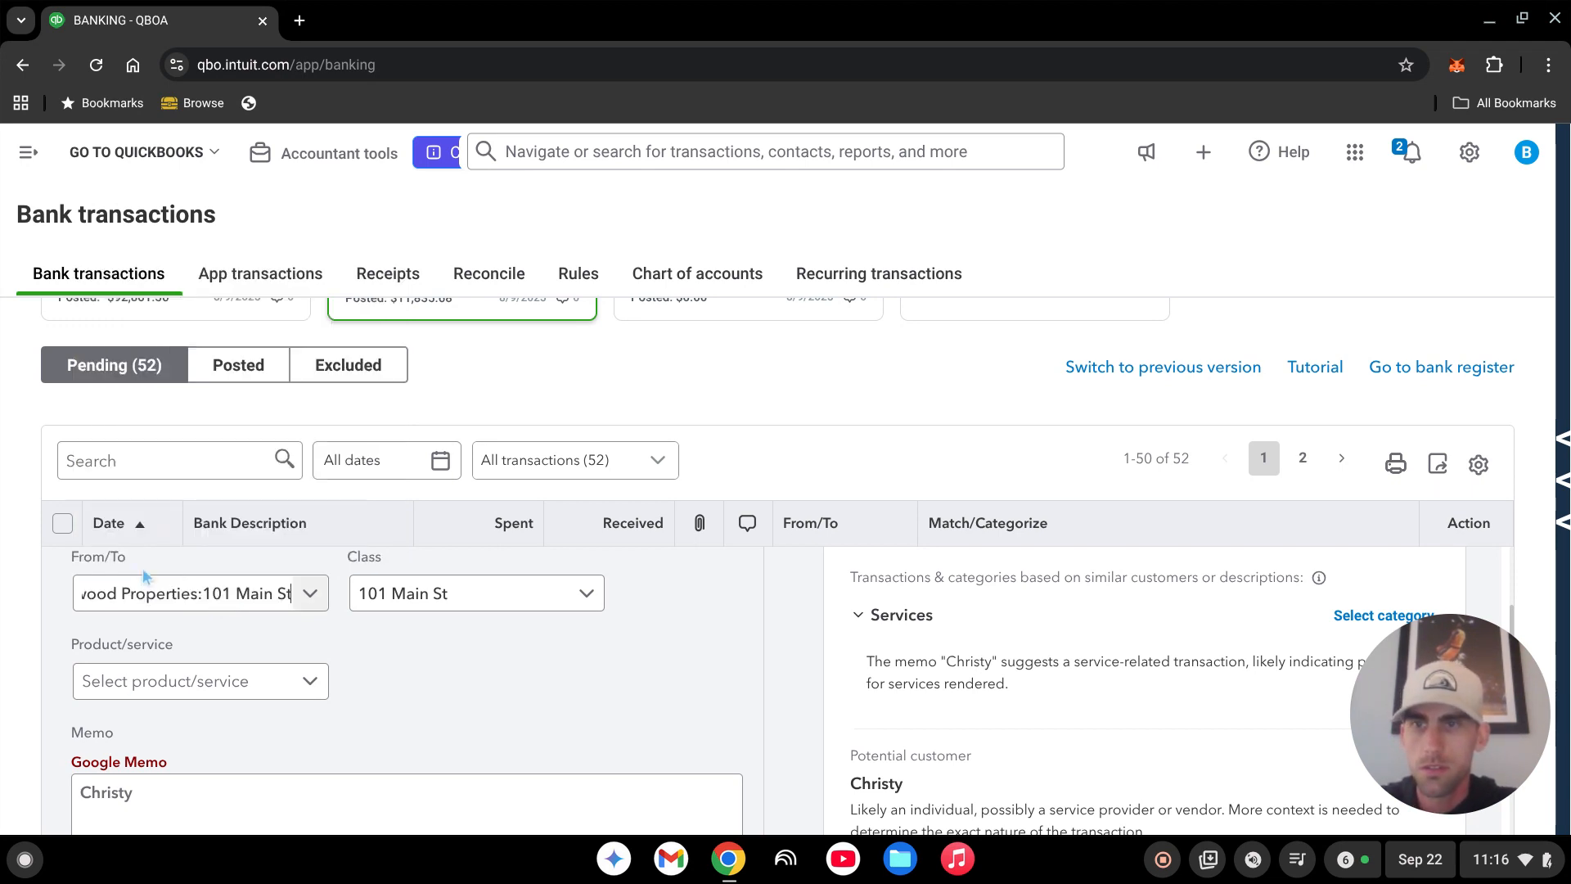
{"action": "scroll", "coordinate": [508, 707], "scroll_direction": "down", "scroll_amount": 3}
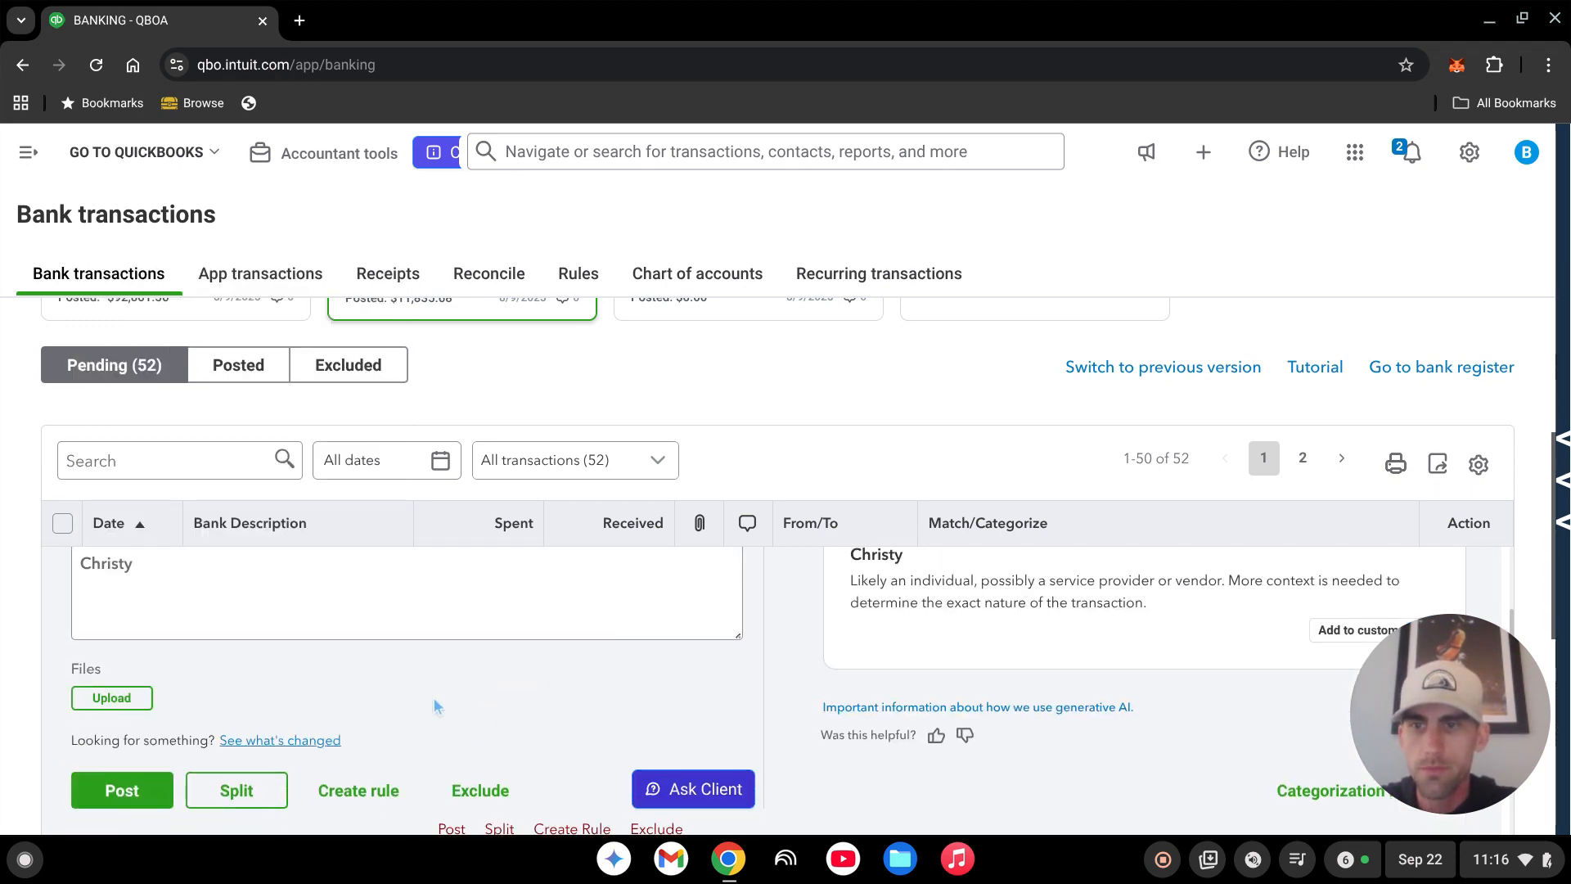
{"action": "left_click", "coordinate": [123, 792]}
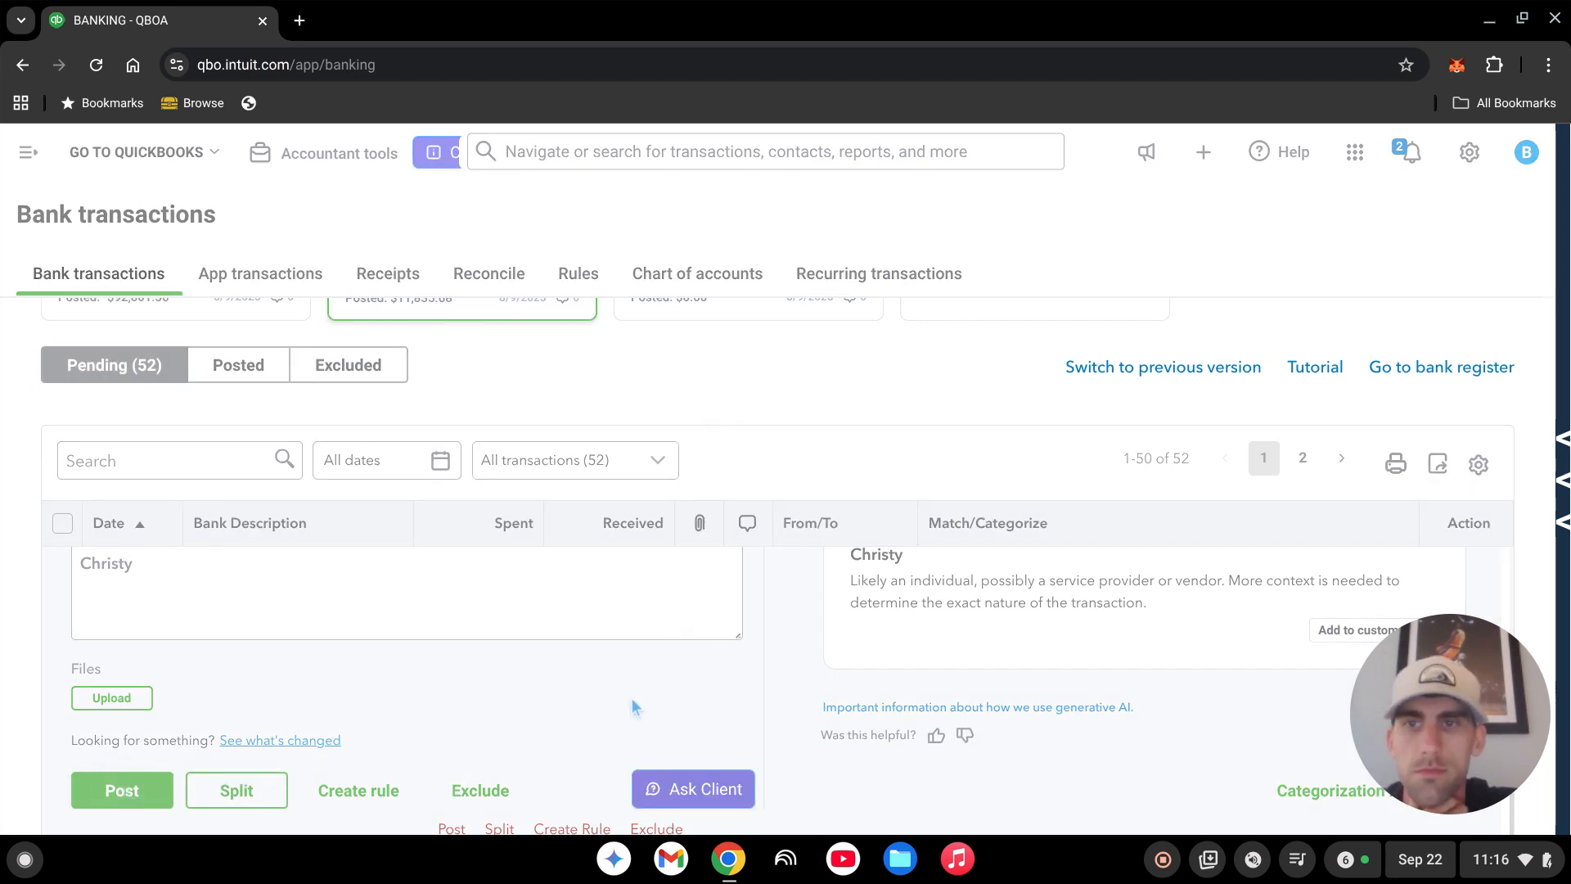
Open the pending 06/09/2021 Home Depot expense and set its account to Repairs & Maintenance
{"action": "scroll", "coordinate": [573, 691], "scroll_direction": "up", "scroll_amount": 3}
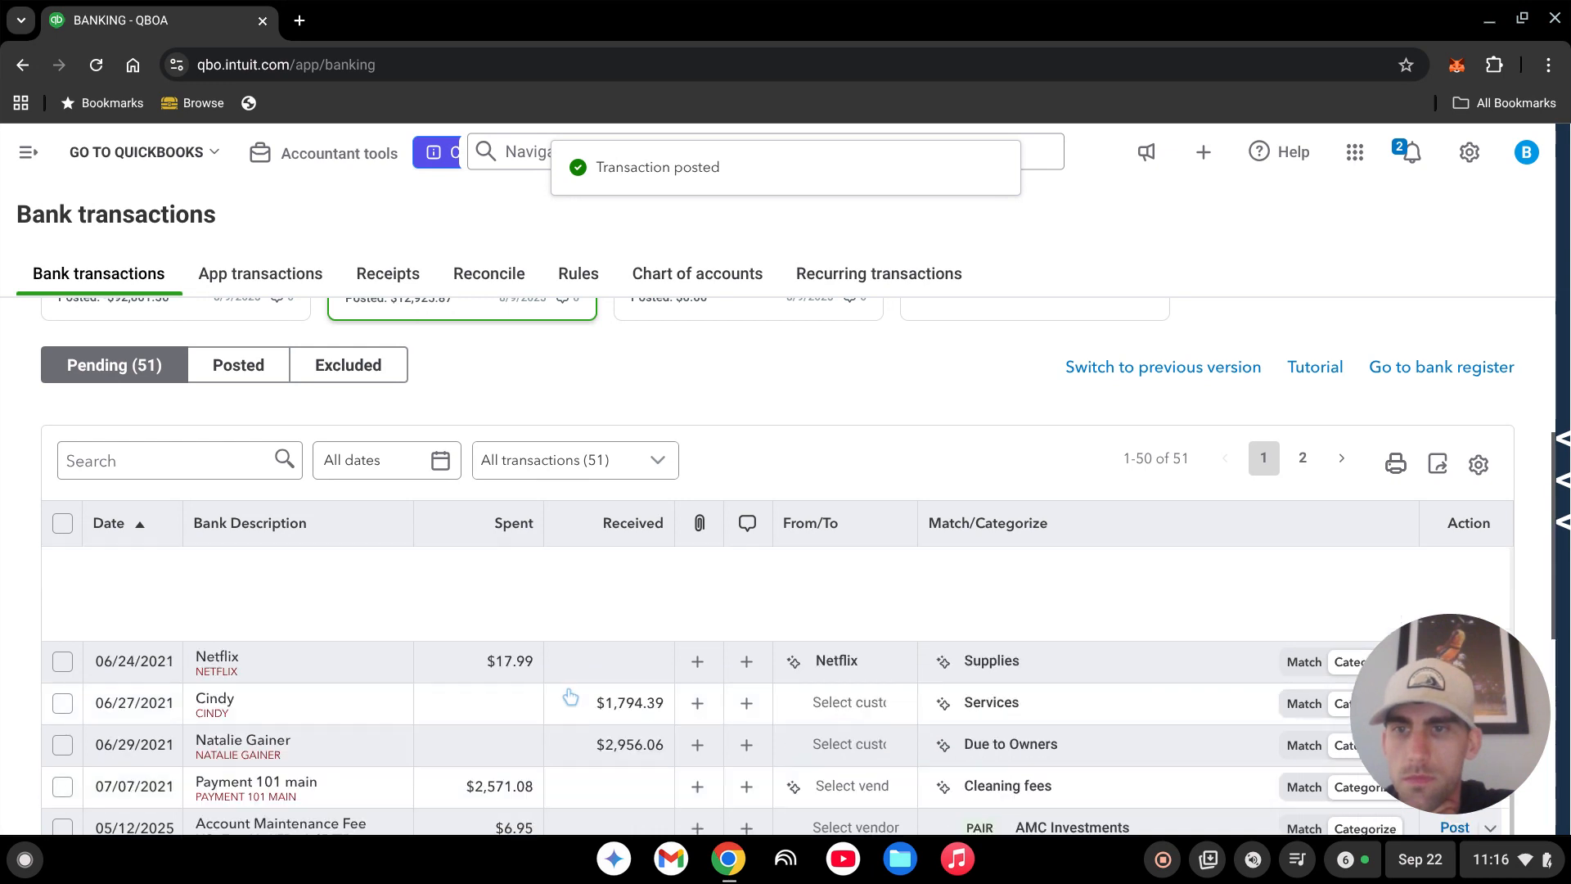
{"action": "scroll", "coordinate": [577, 685], "scroll_direction": "up", "scroll_amount": 2}
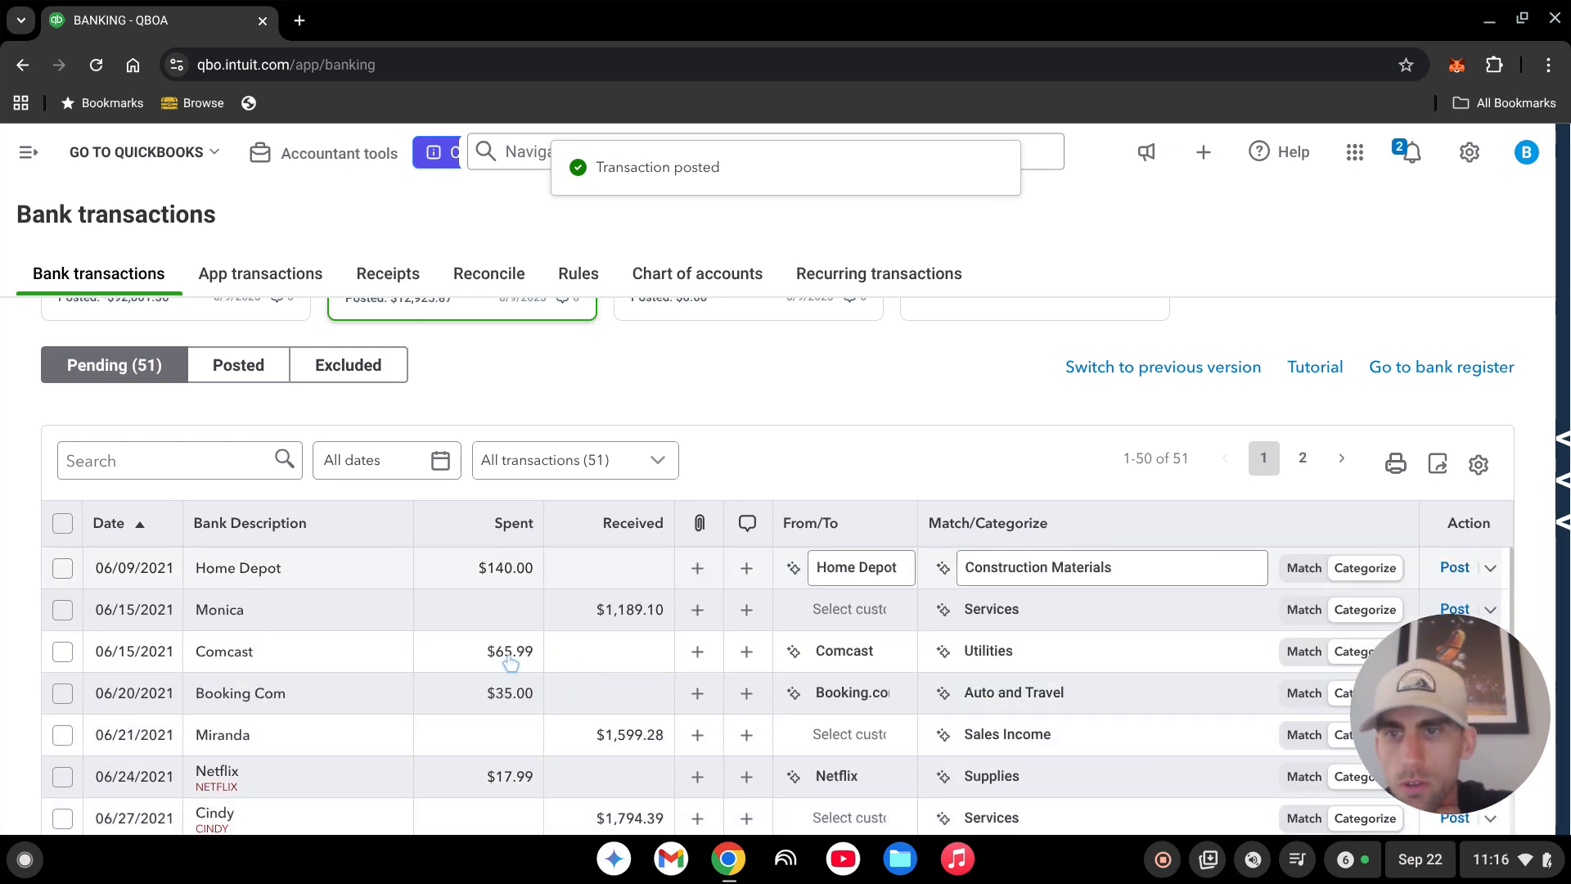
{"action": "left_click", "coordinate": [375, 578]}
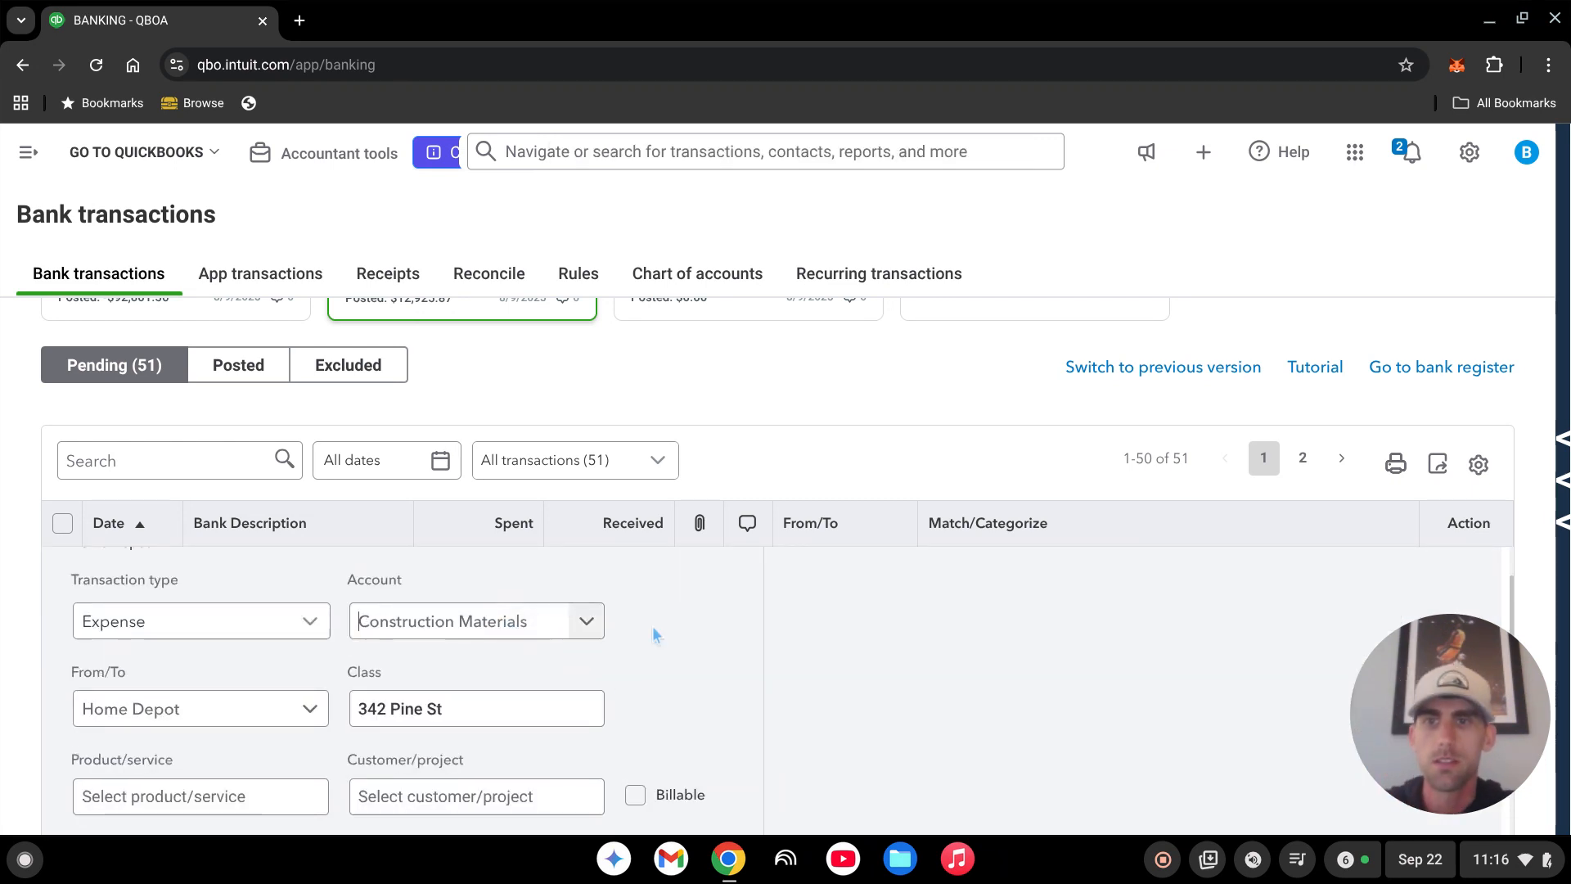
{"action": "left_click", "coordinate": [468, 620]}
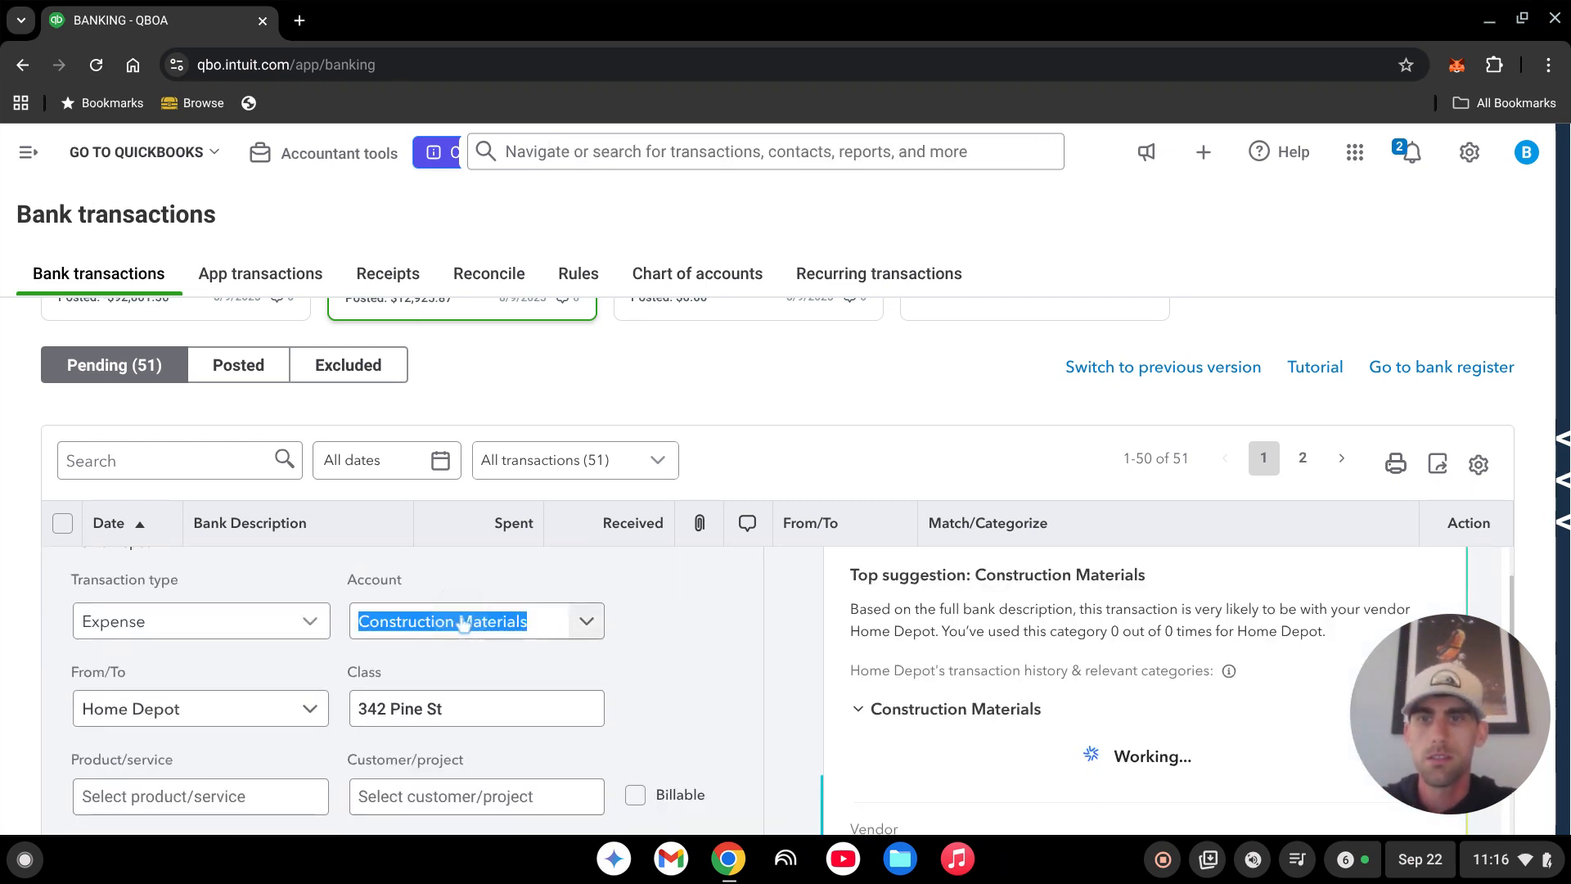
{"action": "type", "text": "repair"}
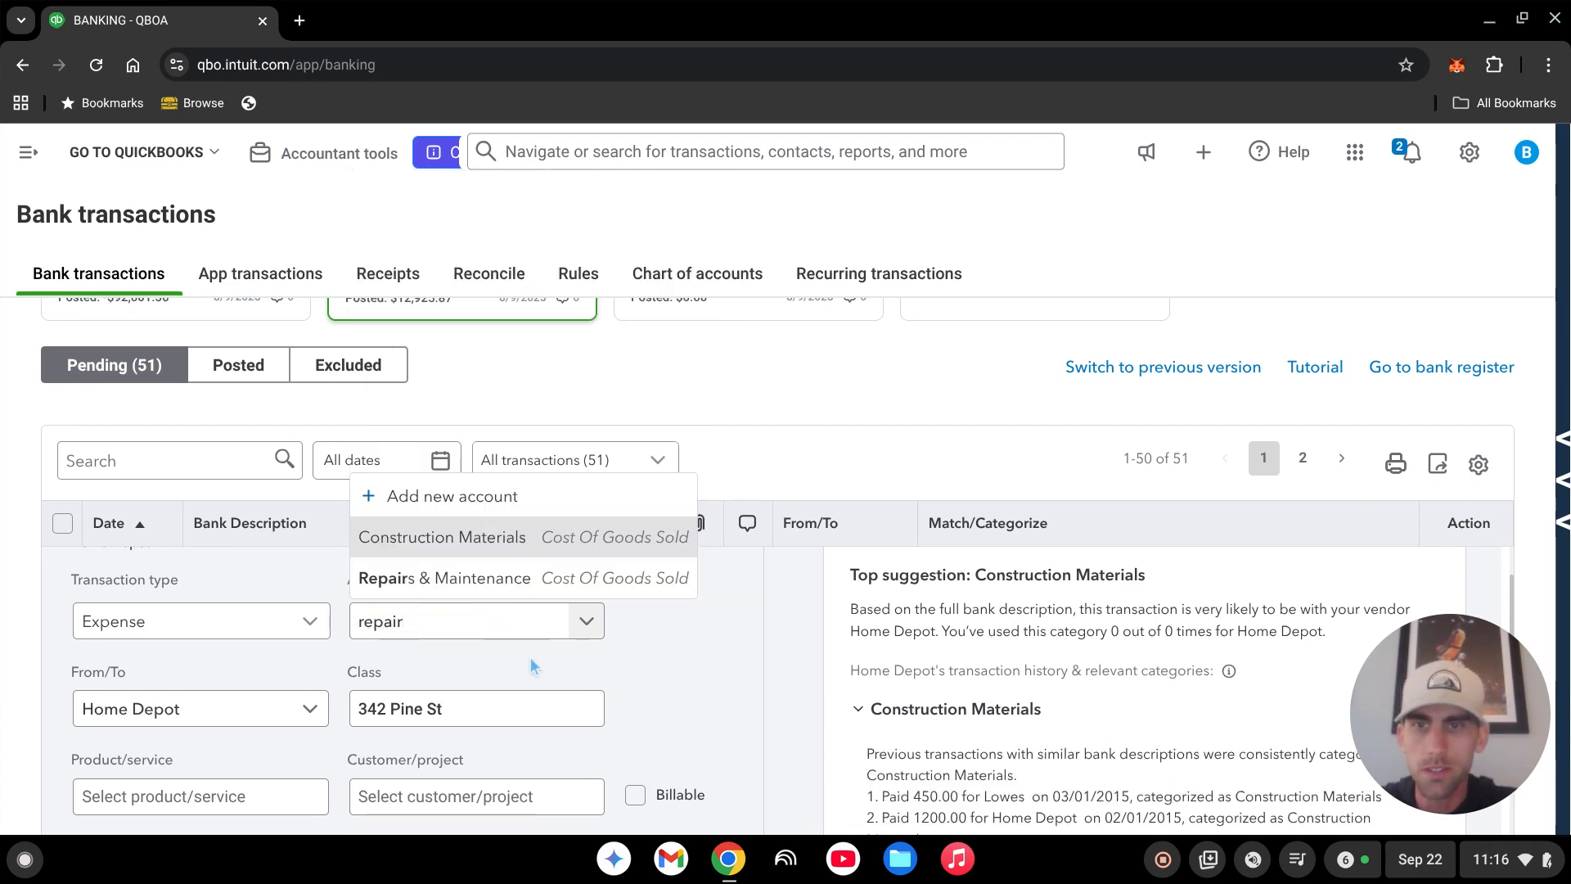
{"action": "left_click", "coordinate": [538, 578]}
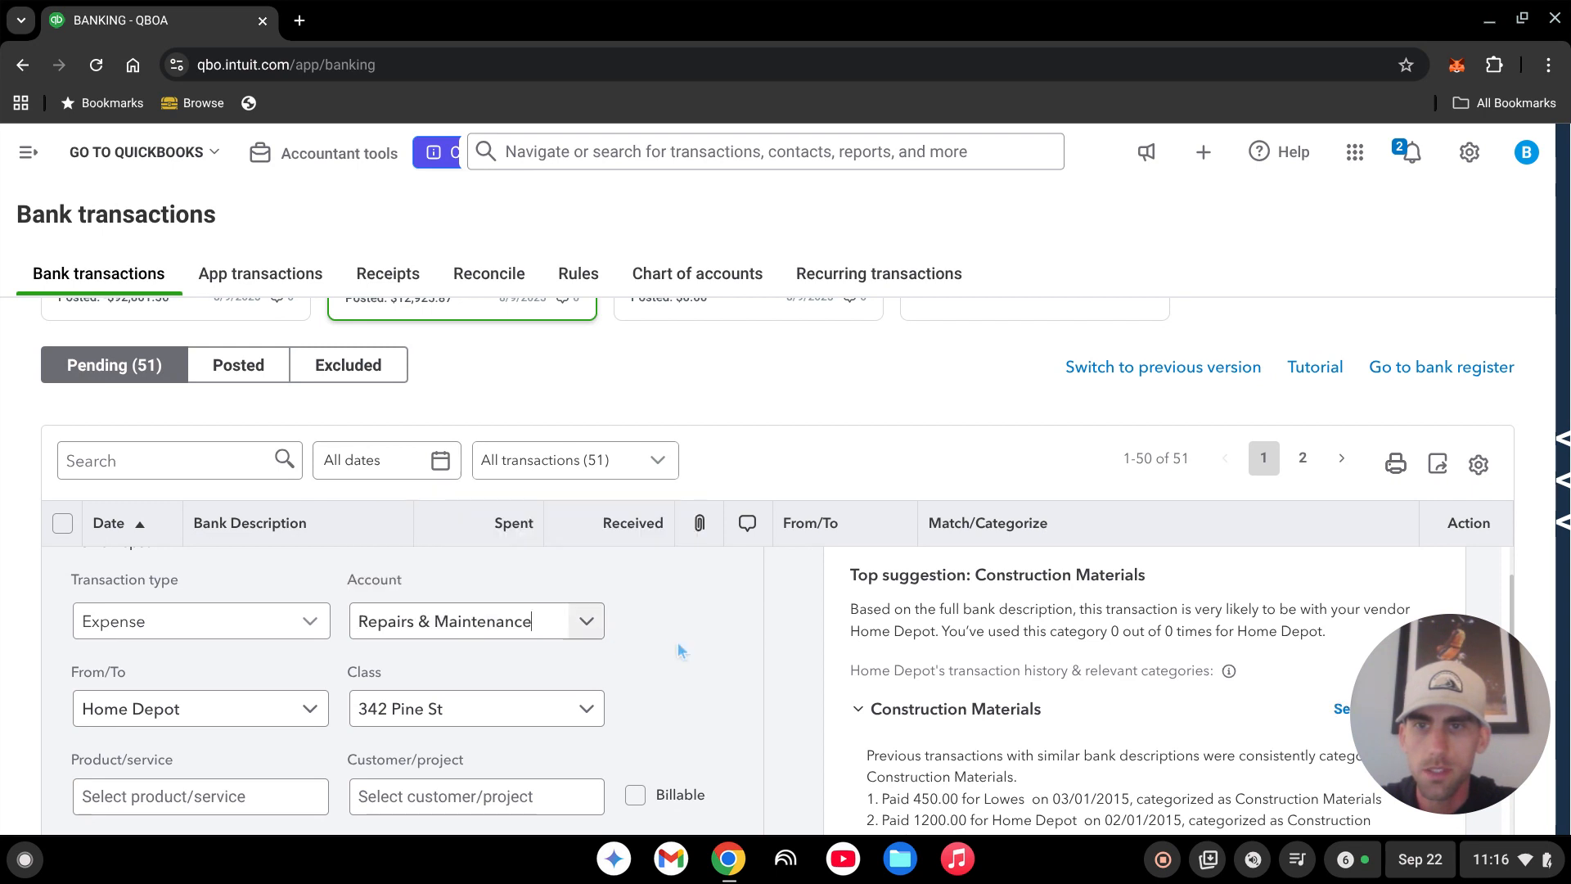
Set the Home Depot expense's class to 101 Main St
{"action": "scroll", "coordinate": [470, 634], "scroll_direction": "down", "scroll_amount": 2}
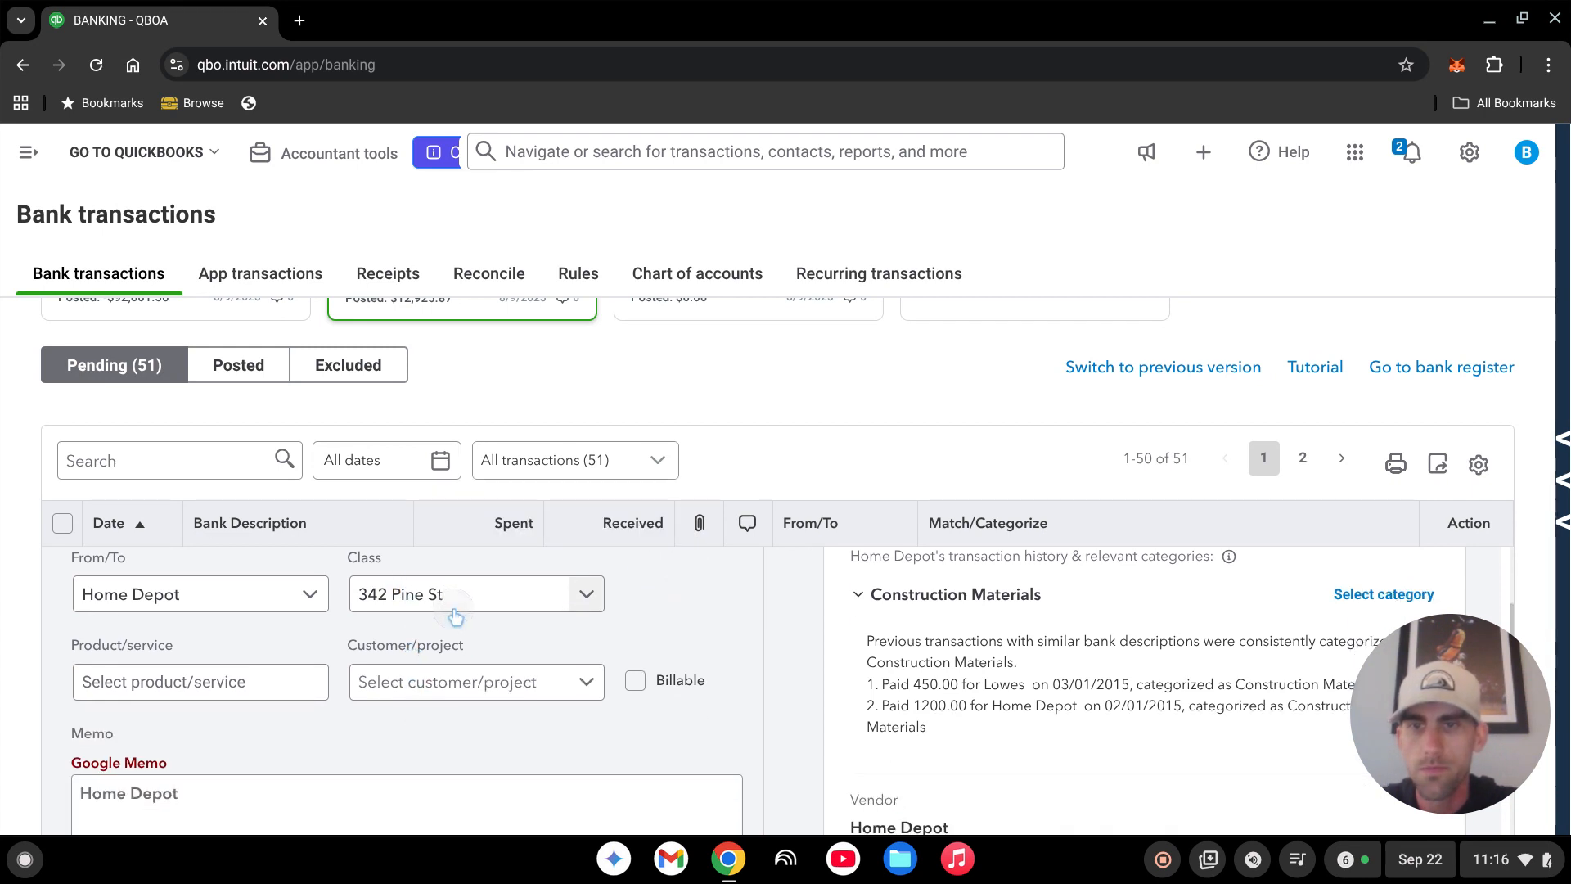
{"action": "left_click", "coordinate": [455, 600]}
{"action": "type", "text": "101"}
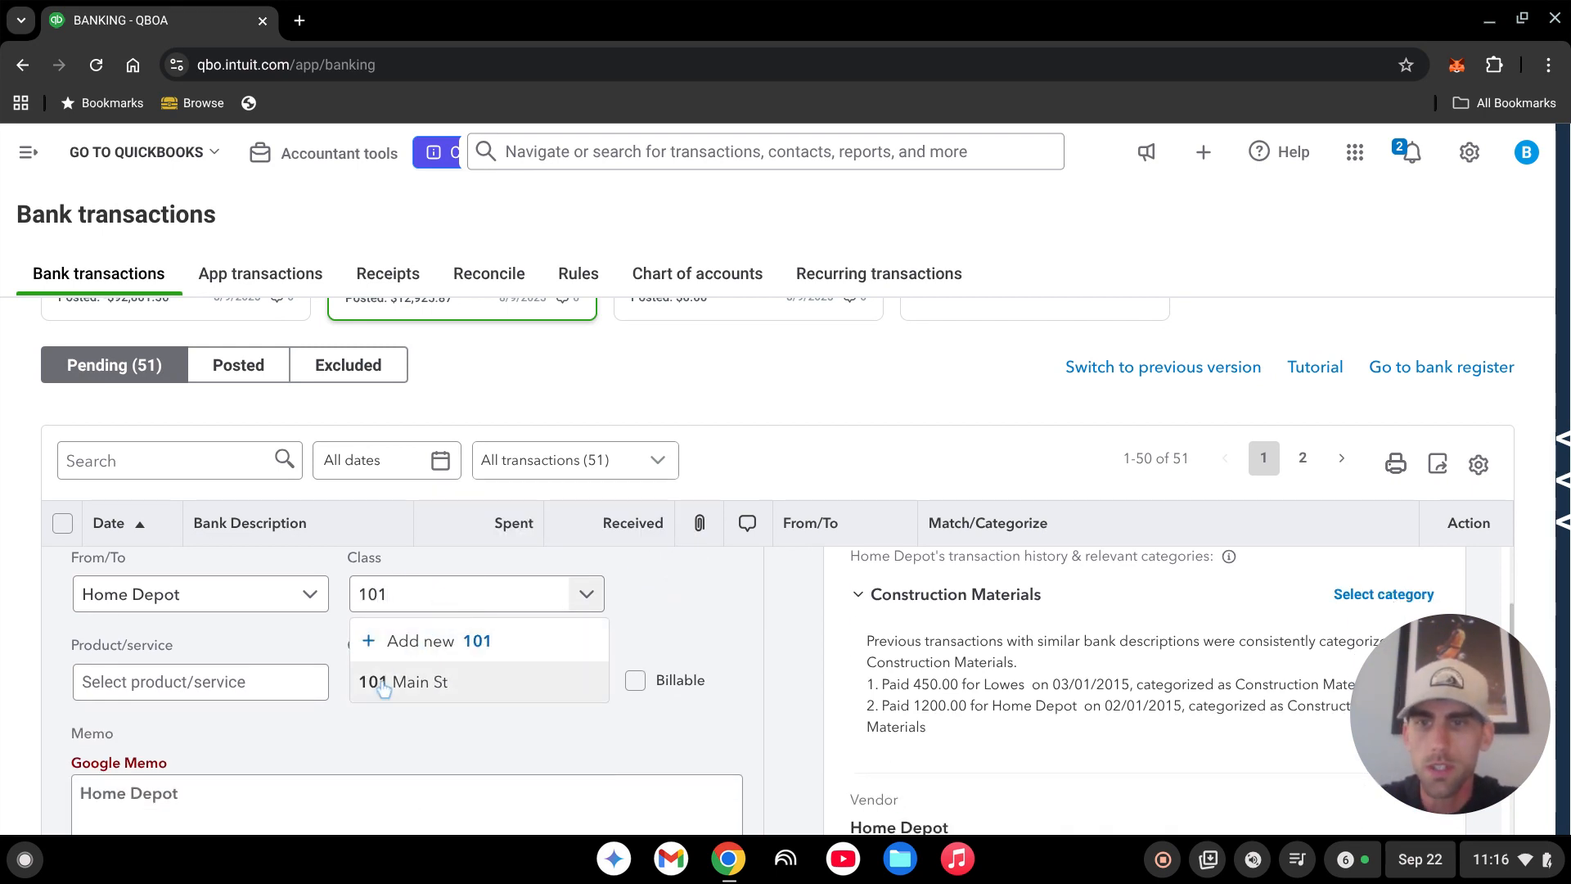
{"action": "left_click", "coordinate": [462, 681]}
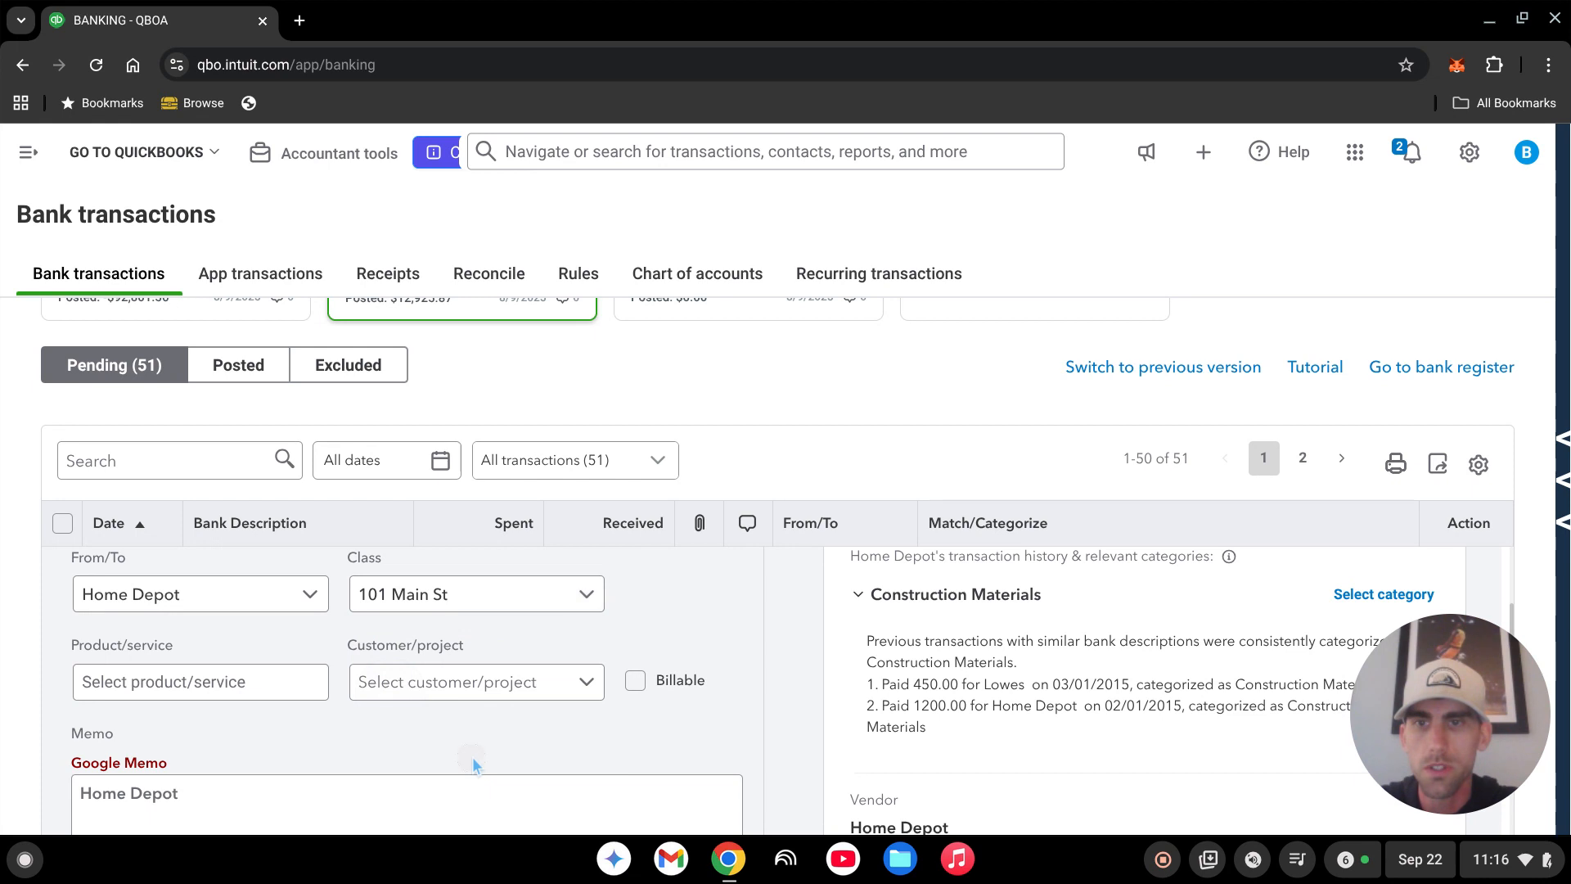
Post the Home Depot expense as billable to the sub-customer Maplewood Properties:101 Main St
{"action": "left_click", "coordinate": [509, 686]}
{"action": "type", "text": "101"}
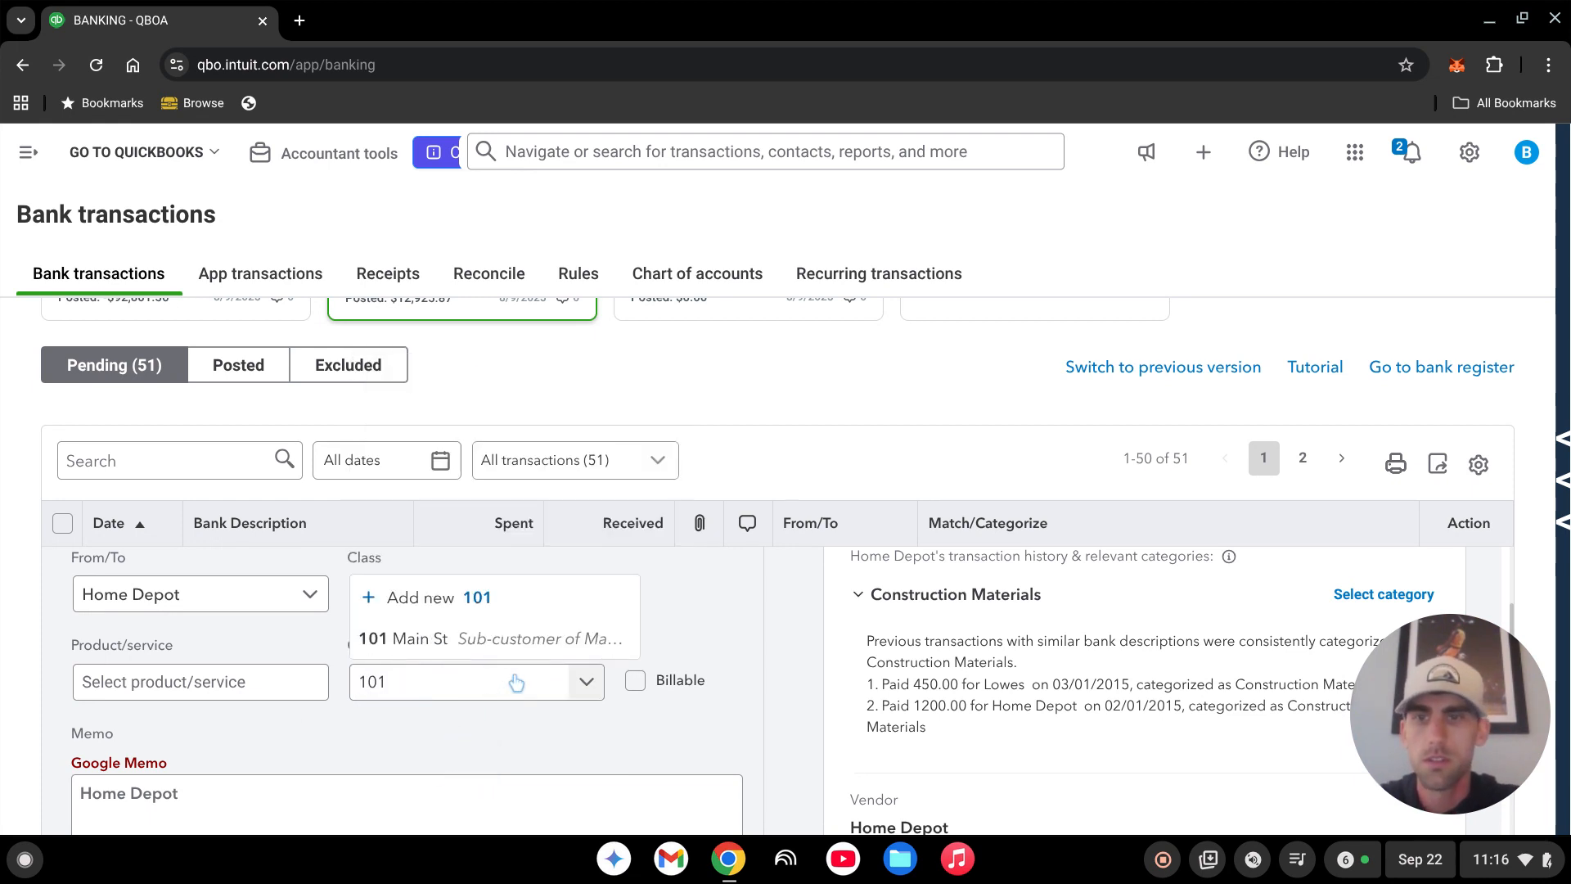
{"action": "left_click", "coordinate": [483, 639]}
{"action": "left_click", "coordinate": [635, 680]}
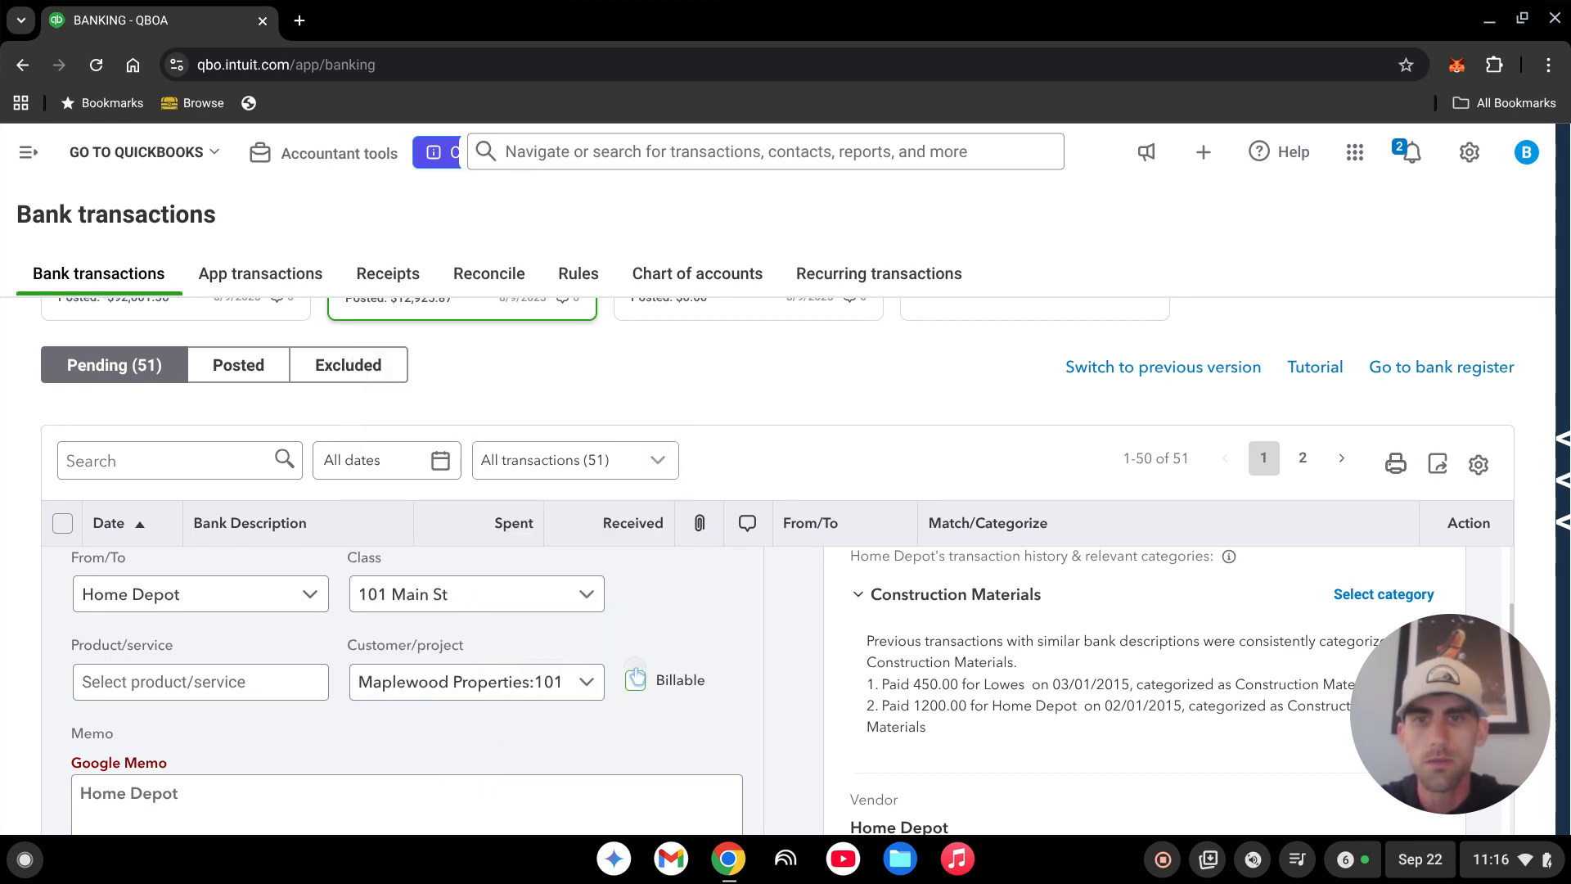
{"action": "scroll", "coordinate": [697, 639], "scroll_direction": "down", "scroll_amount": 5}
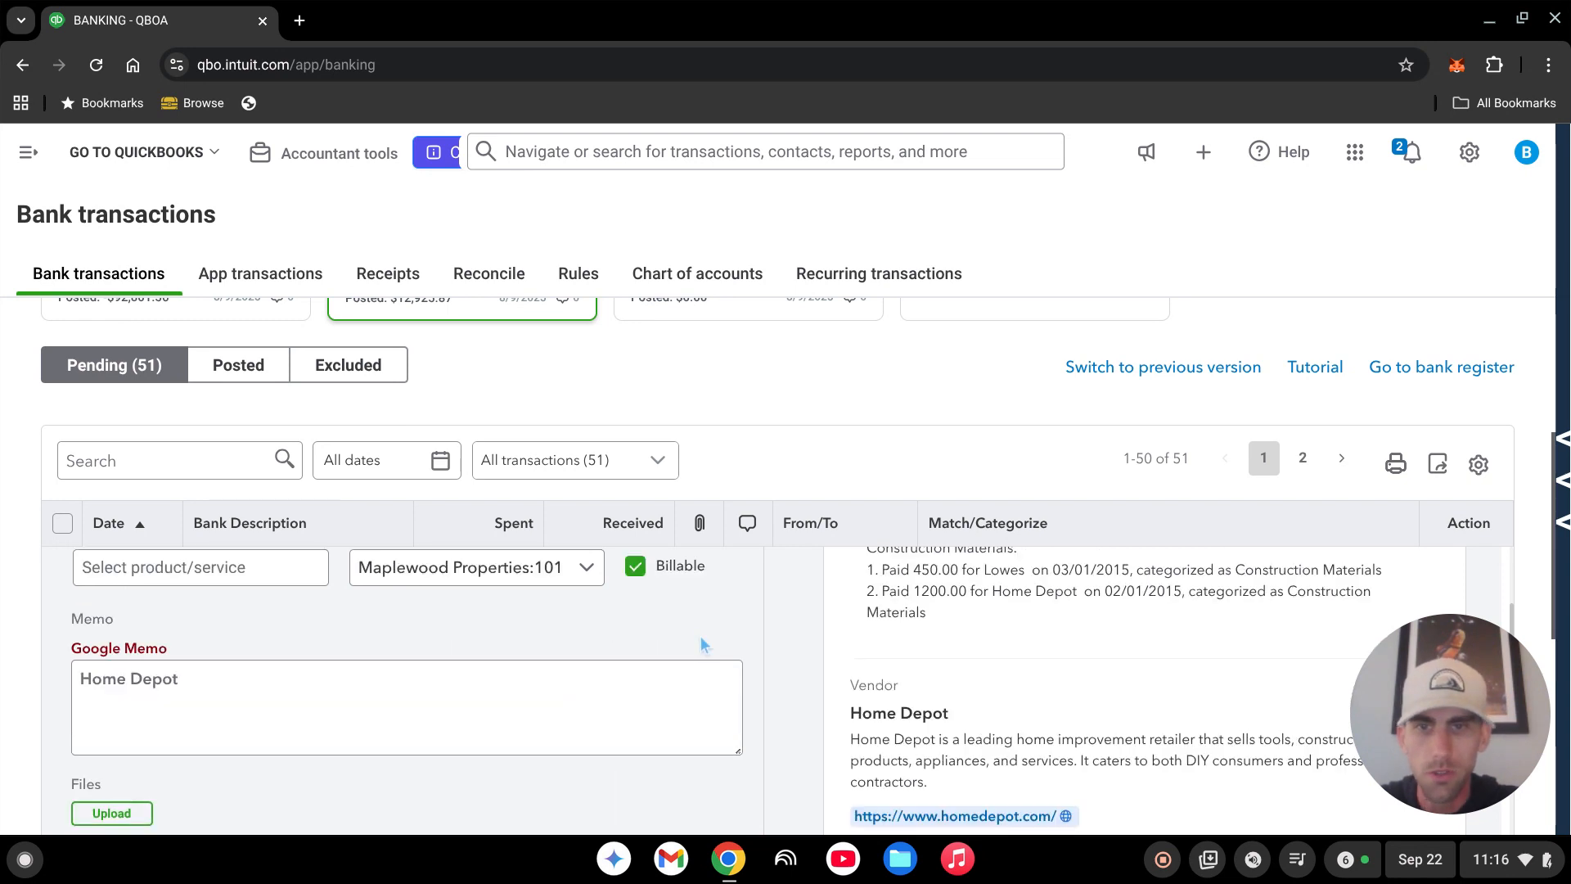
{"action": "left_click", "coordinate": [135, 724]}
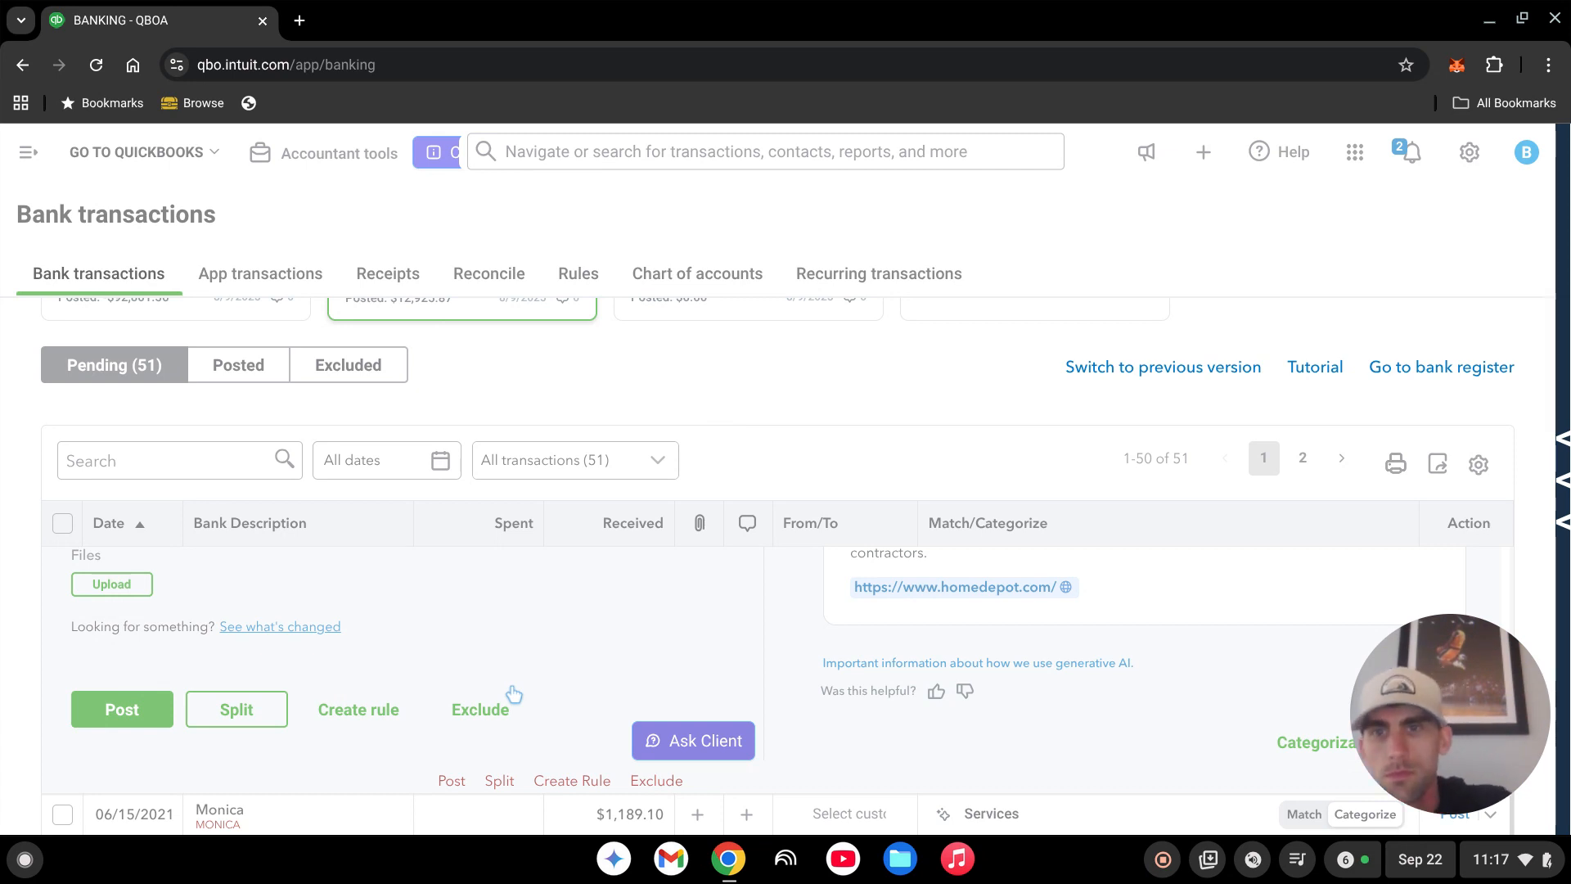
Open the pending 06/15/2021 deposit of $1,189.10 and set its account to Due to Owners
{"action": "scroll", "coordinate": [456, 680], "scroll_direction": "up", "scroll_amount": 6}
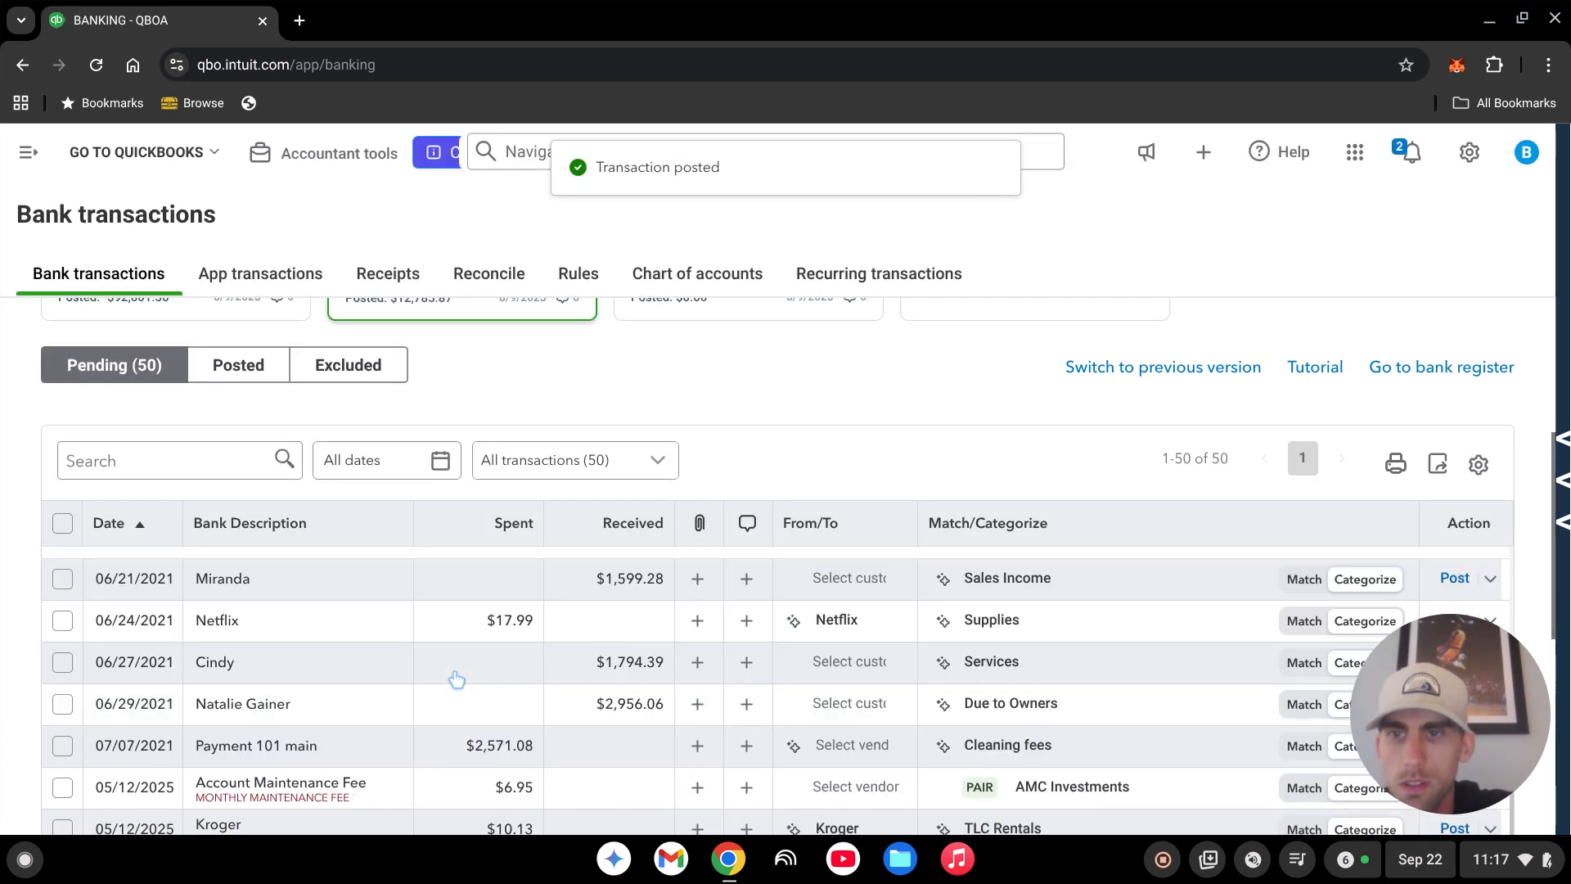
{"action": "scroll", "coordinate": [456, 679], "scroll_direction": "up", "scroll_amount": 2}
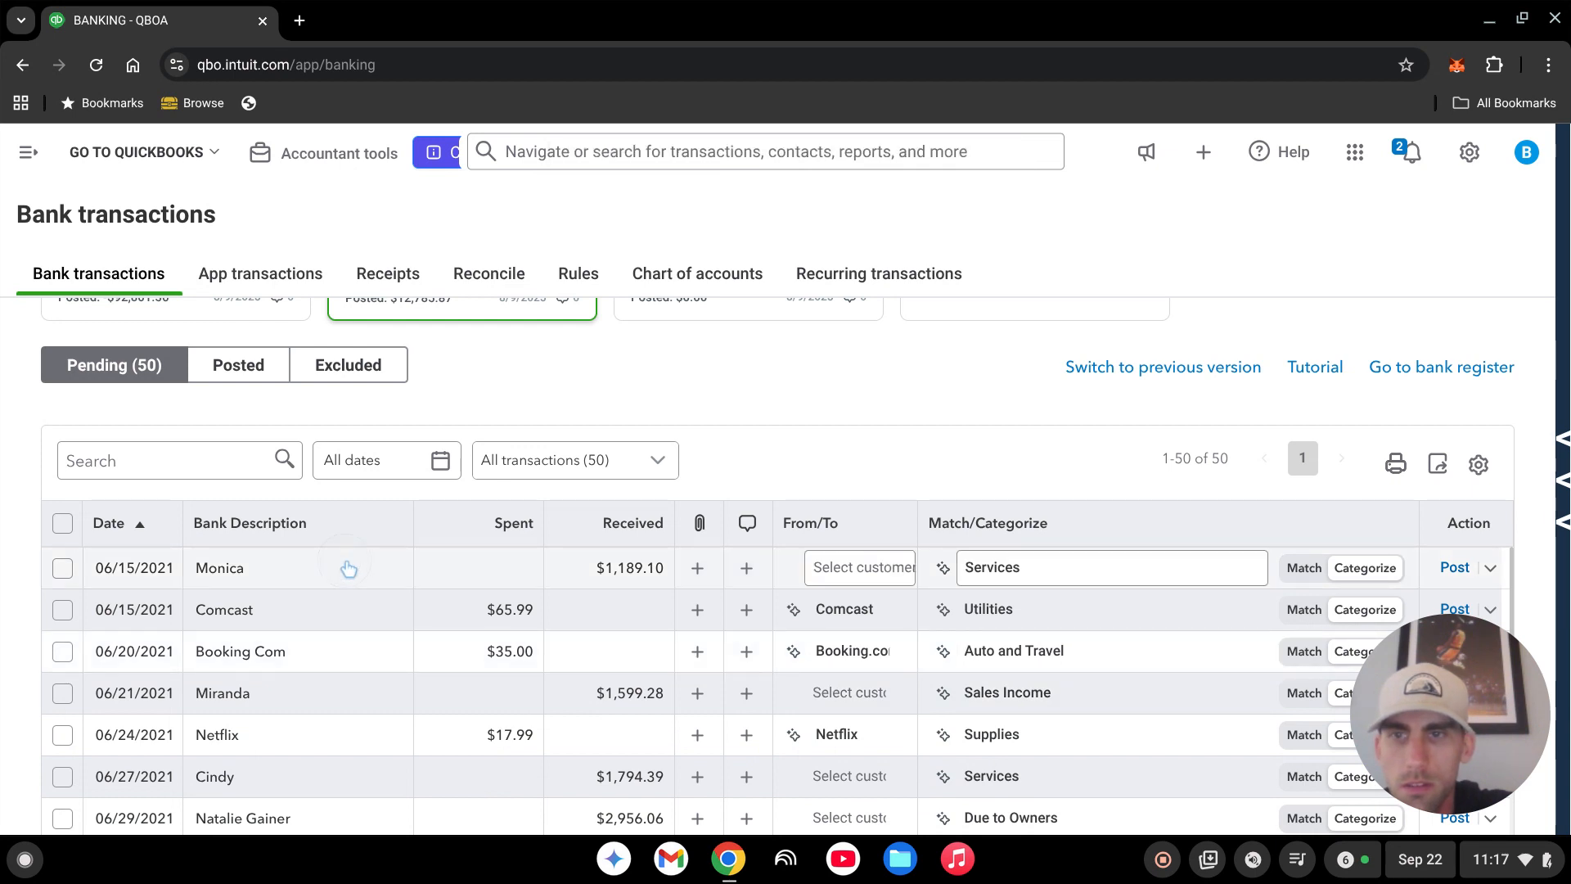
{"action": "left_click", "coordinate": [450, 576]}
{"action": "scroll", "coordinate": [625, 655], "scroll_direction": "down", "scroll_amount": 2}
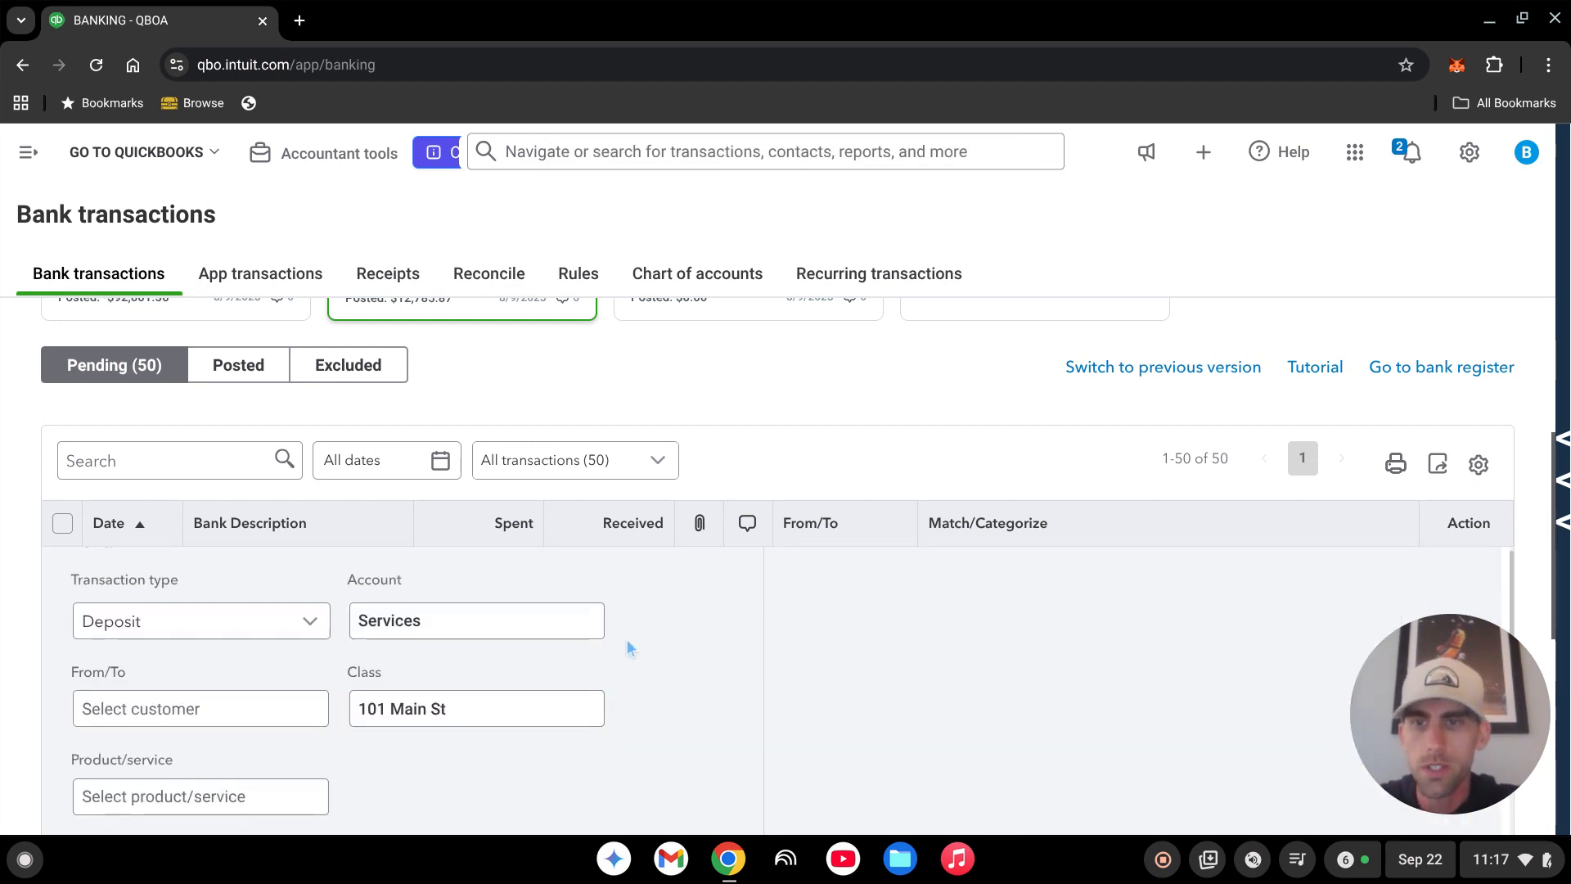
{"action": "left_click", "coordinate": [458, 629]}
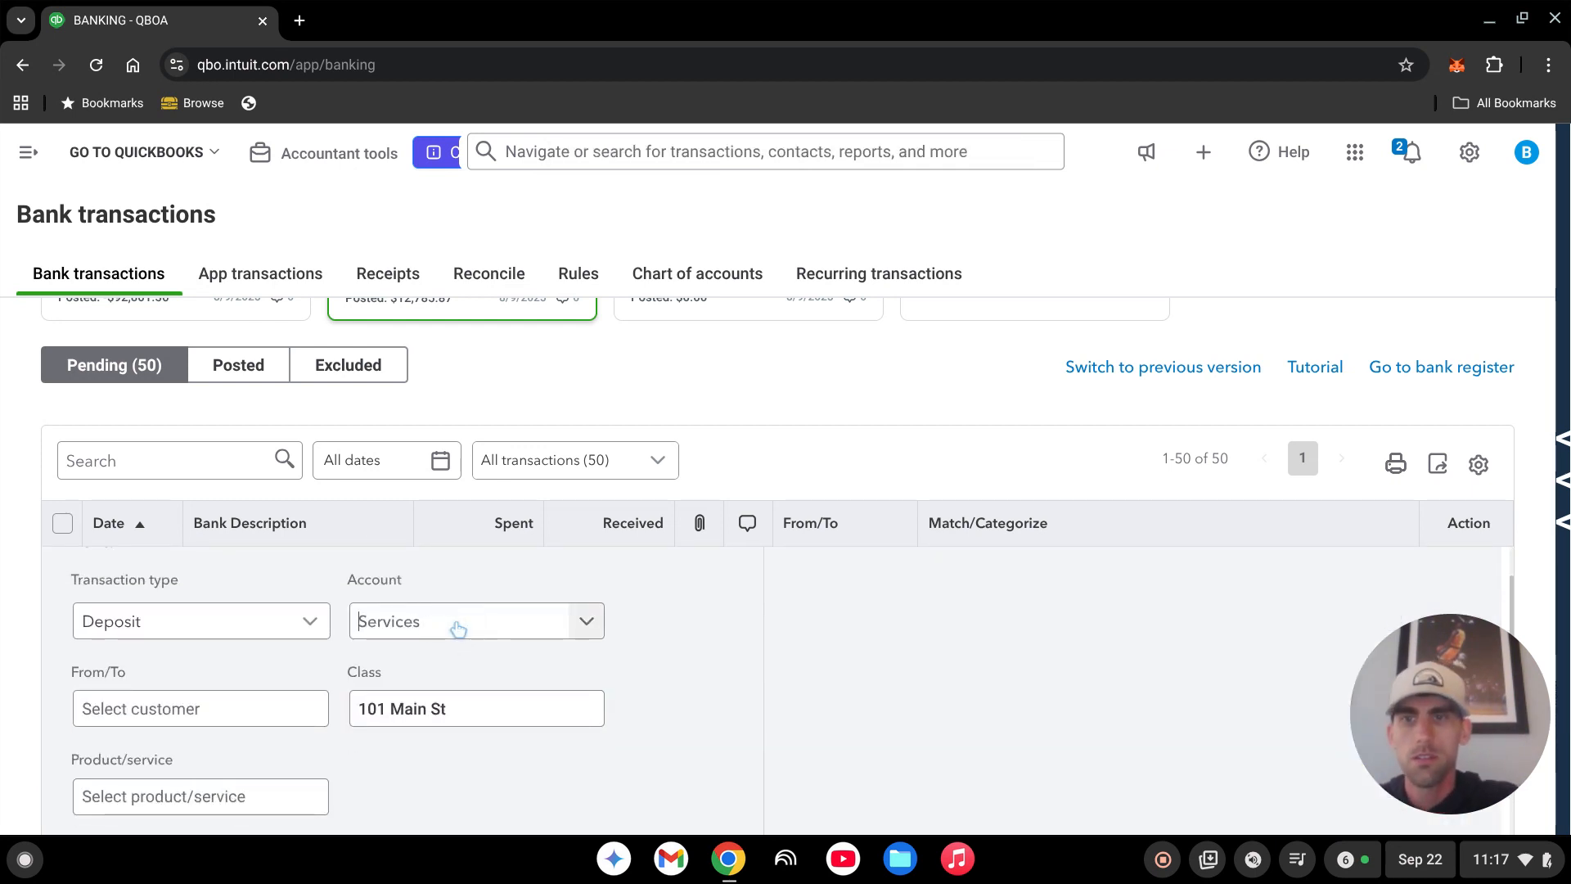
{"action": "double_click", "coordinate": [448, 631]}
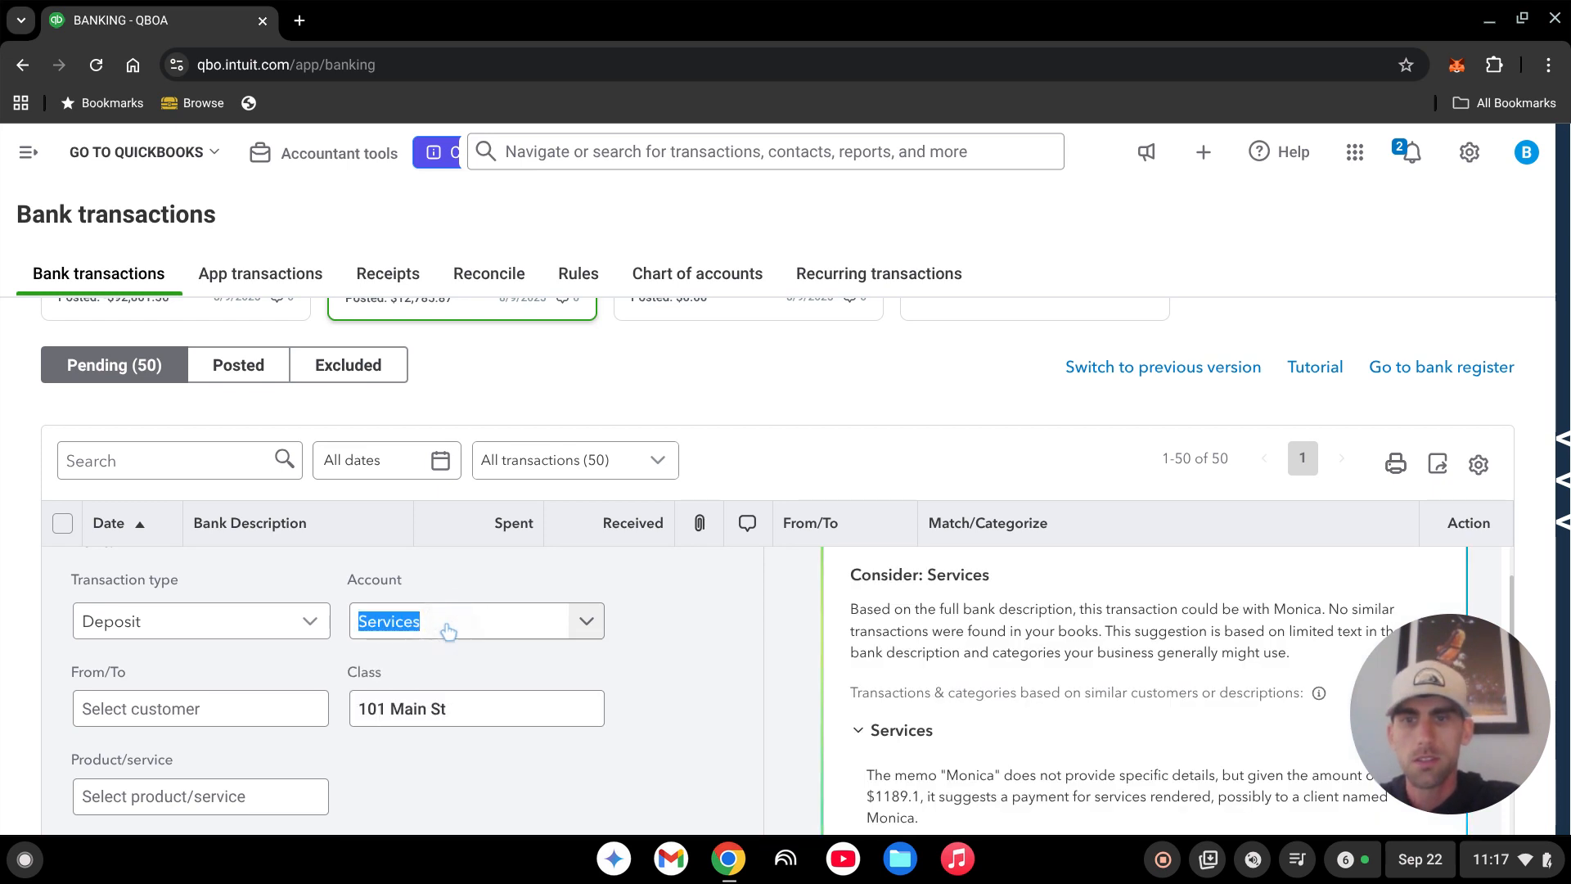
{"action": "type", "text": "due"}
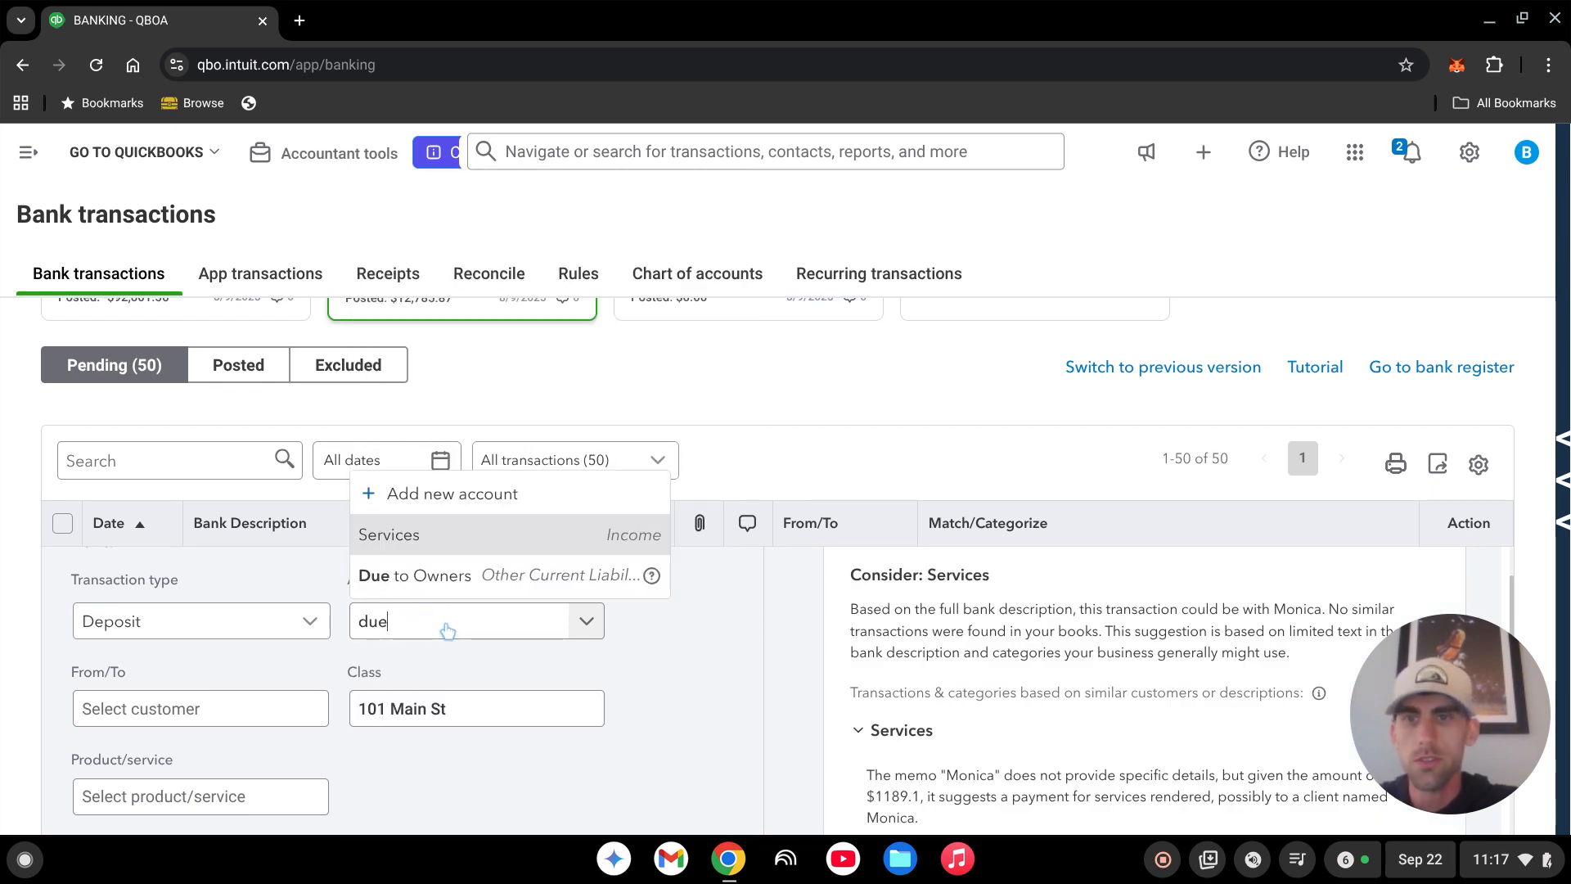
{"action": "left_click", "coordinate": [499, 579]}
Set the 06/15/2021 deposit's customer to the sub-customer Maplewood Properties:101 Main St and post the deposit
{"action": "scroll", "coordinate": [570, 701], "scroll_direction": "down", "scroll_amount": 2}
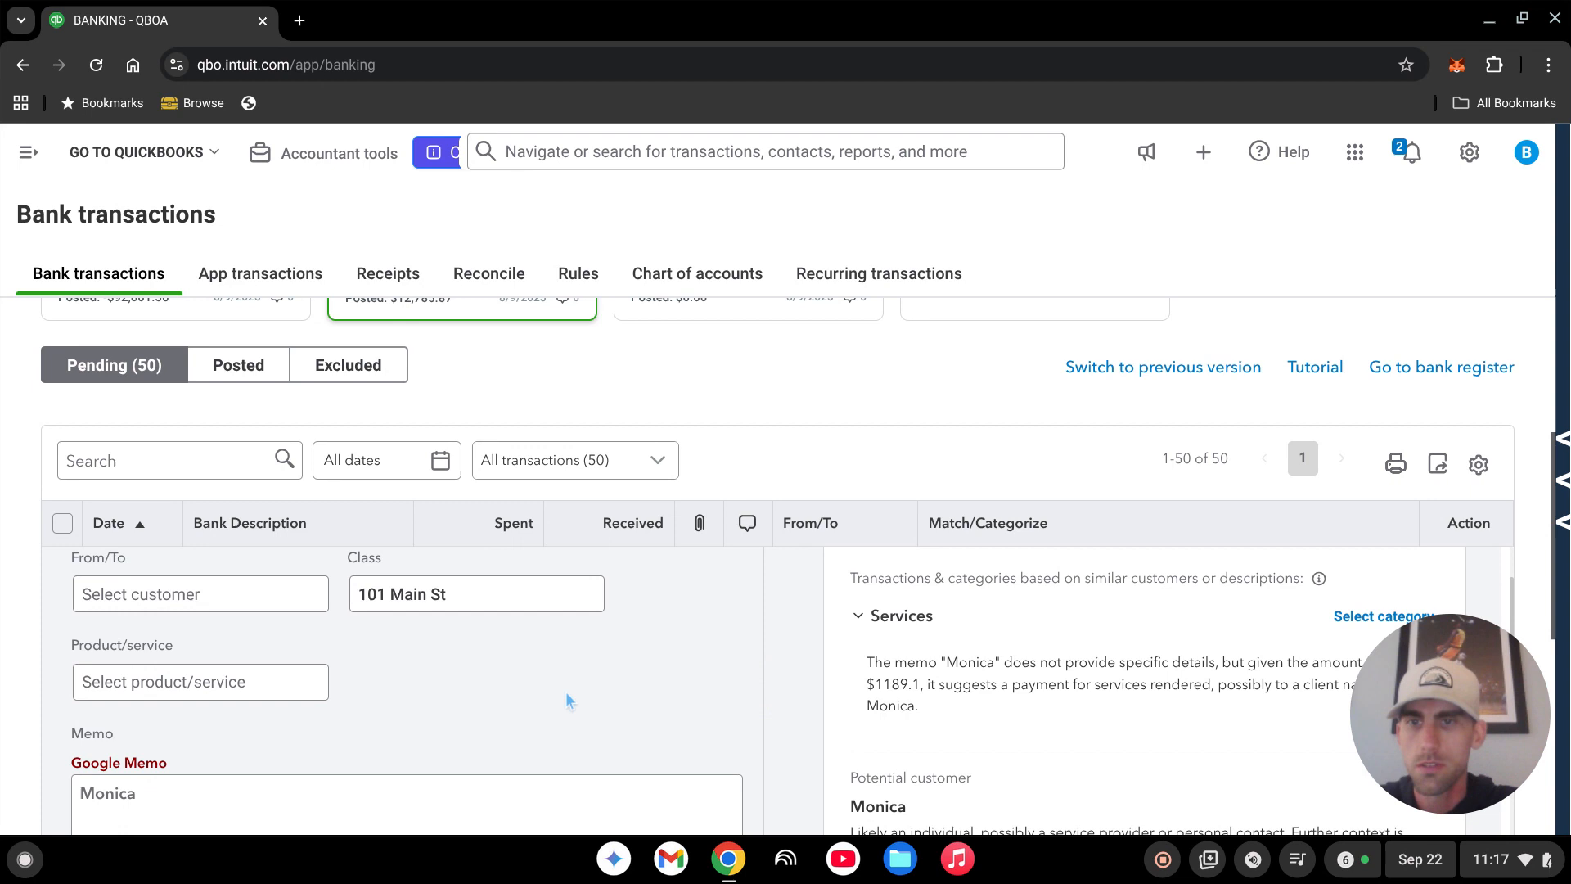
{"action": "left_click", "coordinate": [203, 600]}
{"action": "type", "text": "101"}
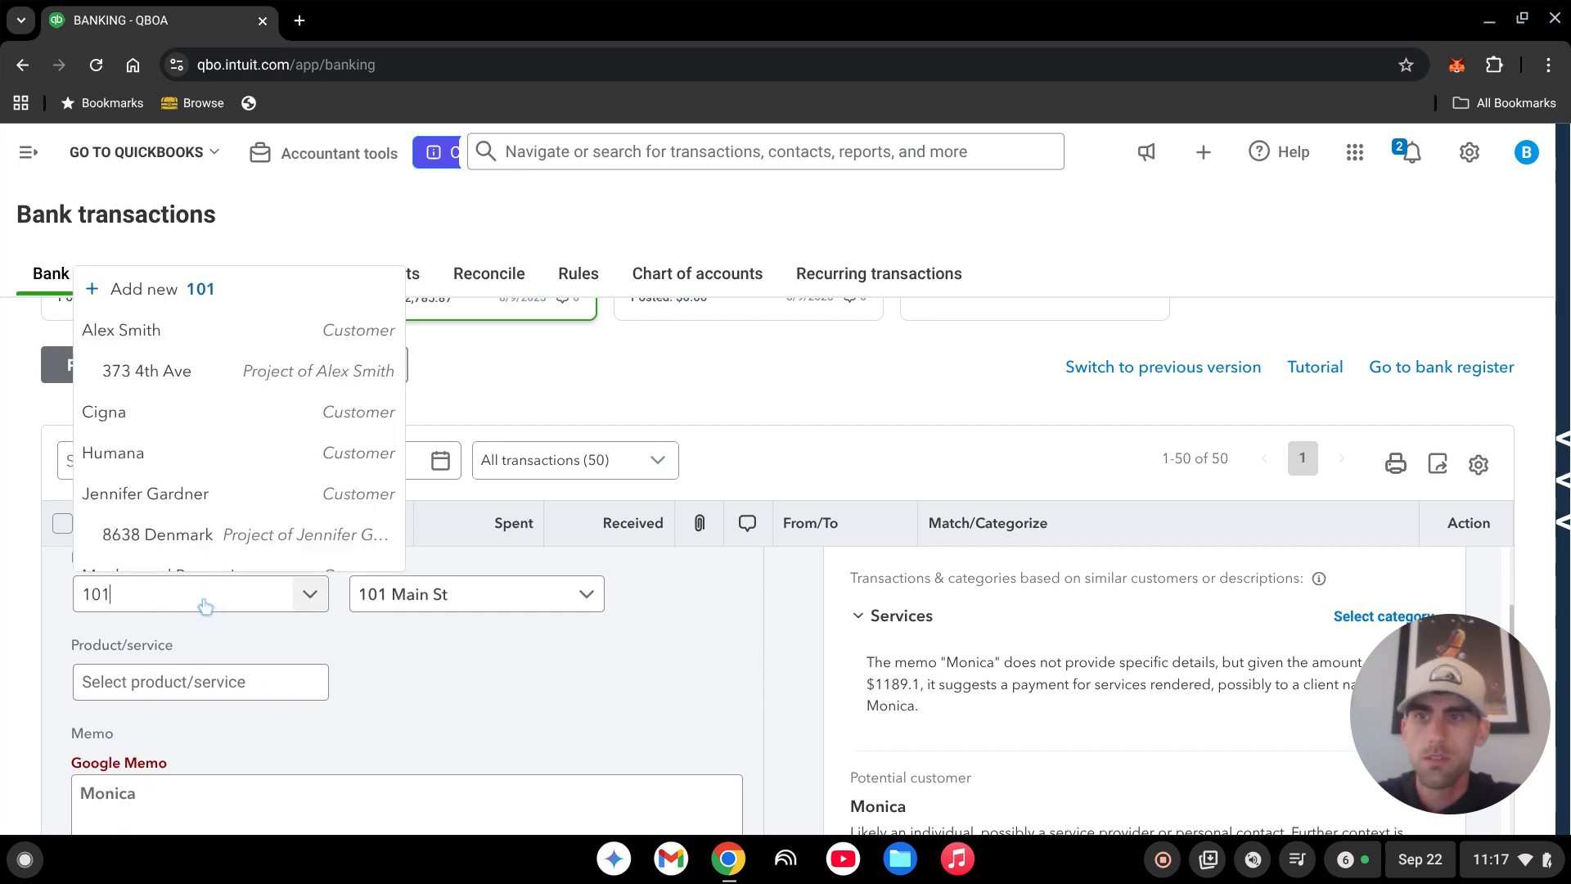
{"action": "key", "text": "Down"}
{"action": "key", "text": "Return"}
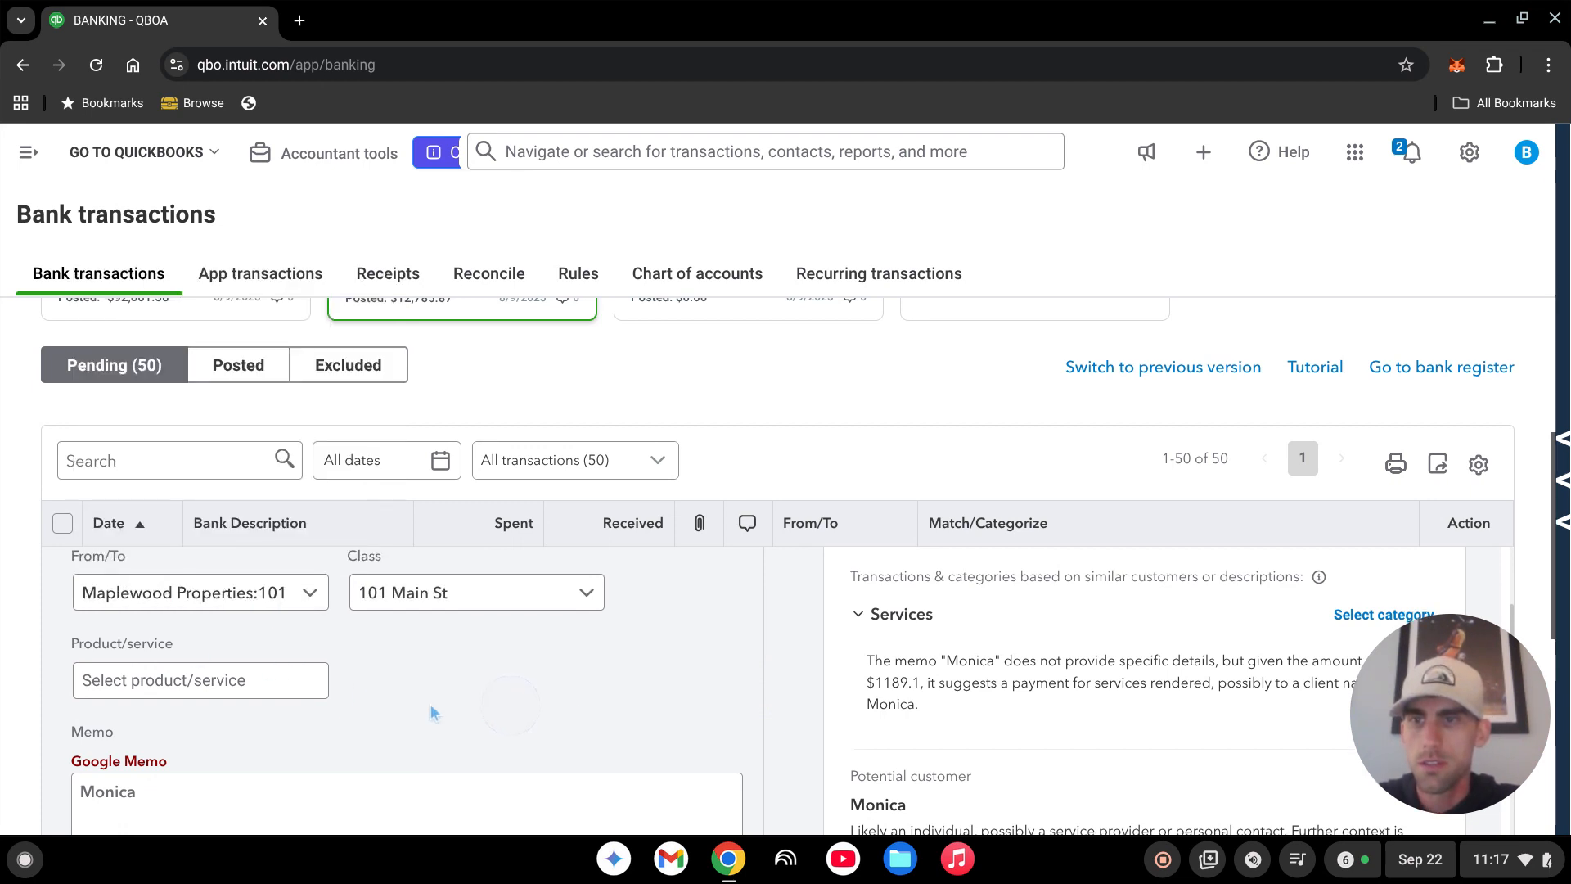
{"action": "scroll", "coordinate": [426, 712], "scroll_direction": "down", "scroll_amount": 4}
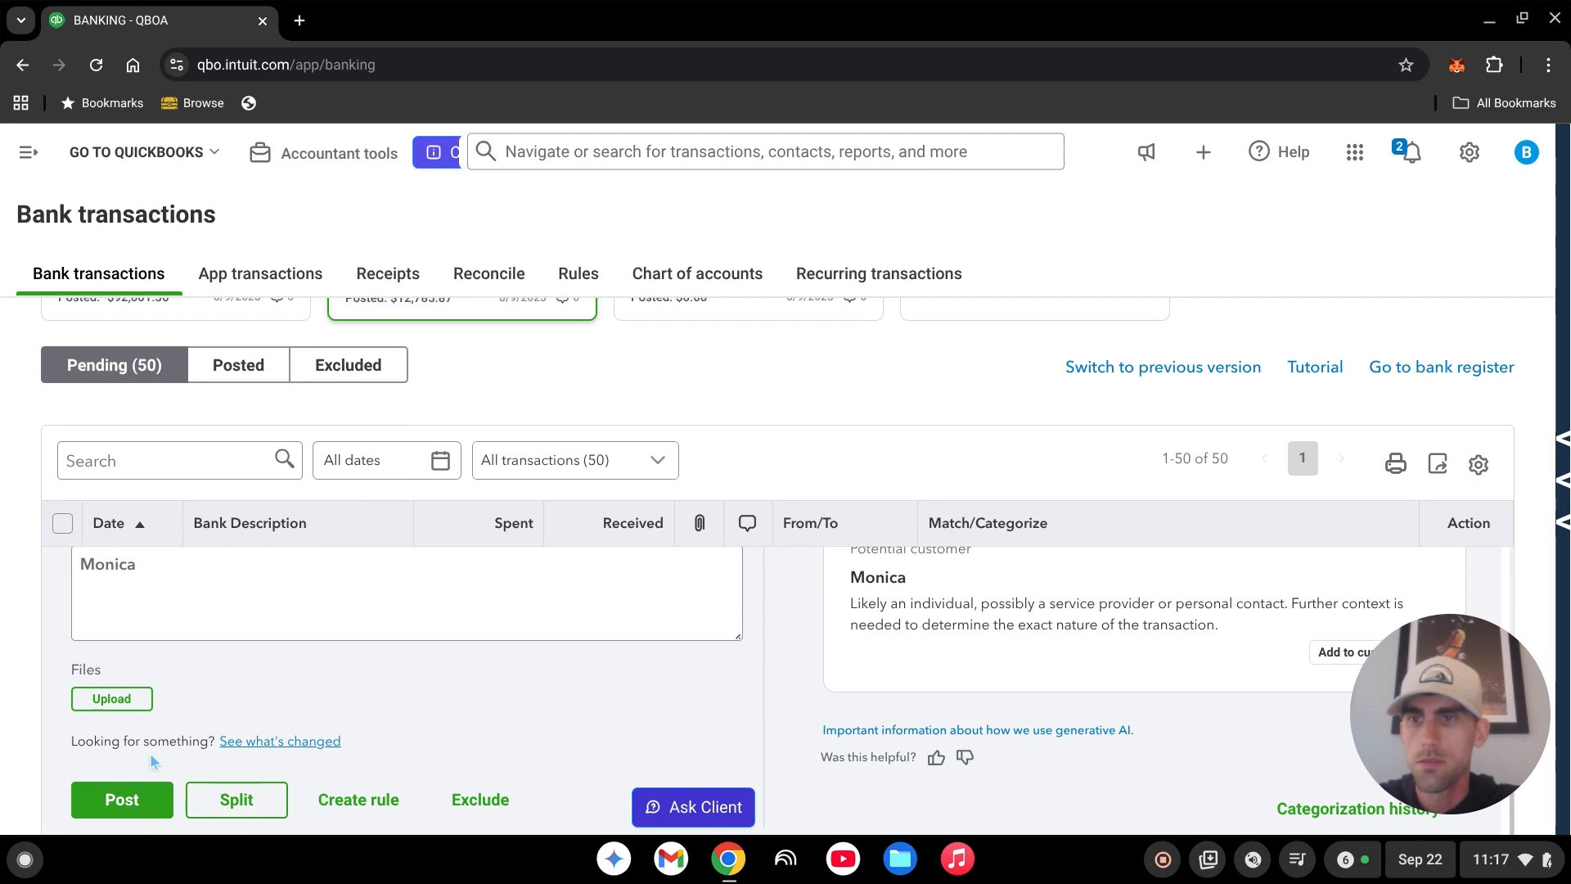
{"action": "left_click", "coordinate": [122, 803]}
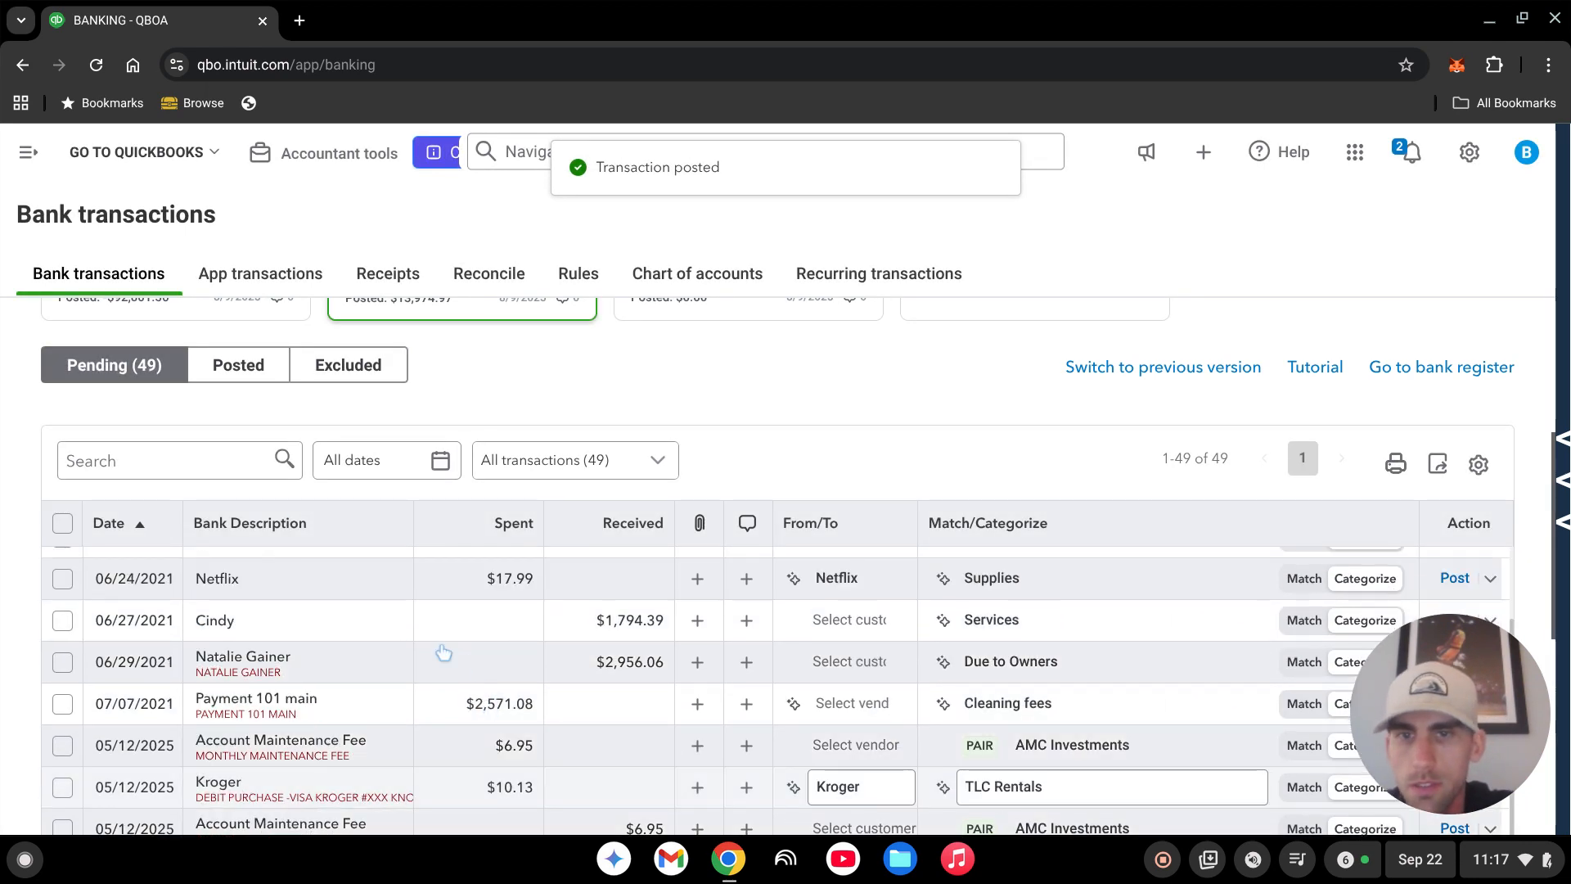
Open the pending 06/15/2021 Comcast expense and set its account to Internet, the sub-account of Utilities
{"action": "scroll", "coordinate": [446, 655], "scroll_direction": "up", "scroll_amount": 3}
{"action": "scroll", "coordinate": [695, 548], "scroll_direction": "down", "scroll_amount": 2}
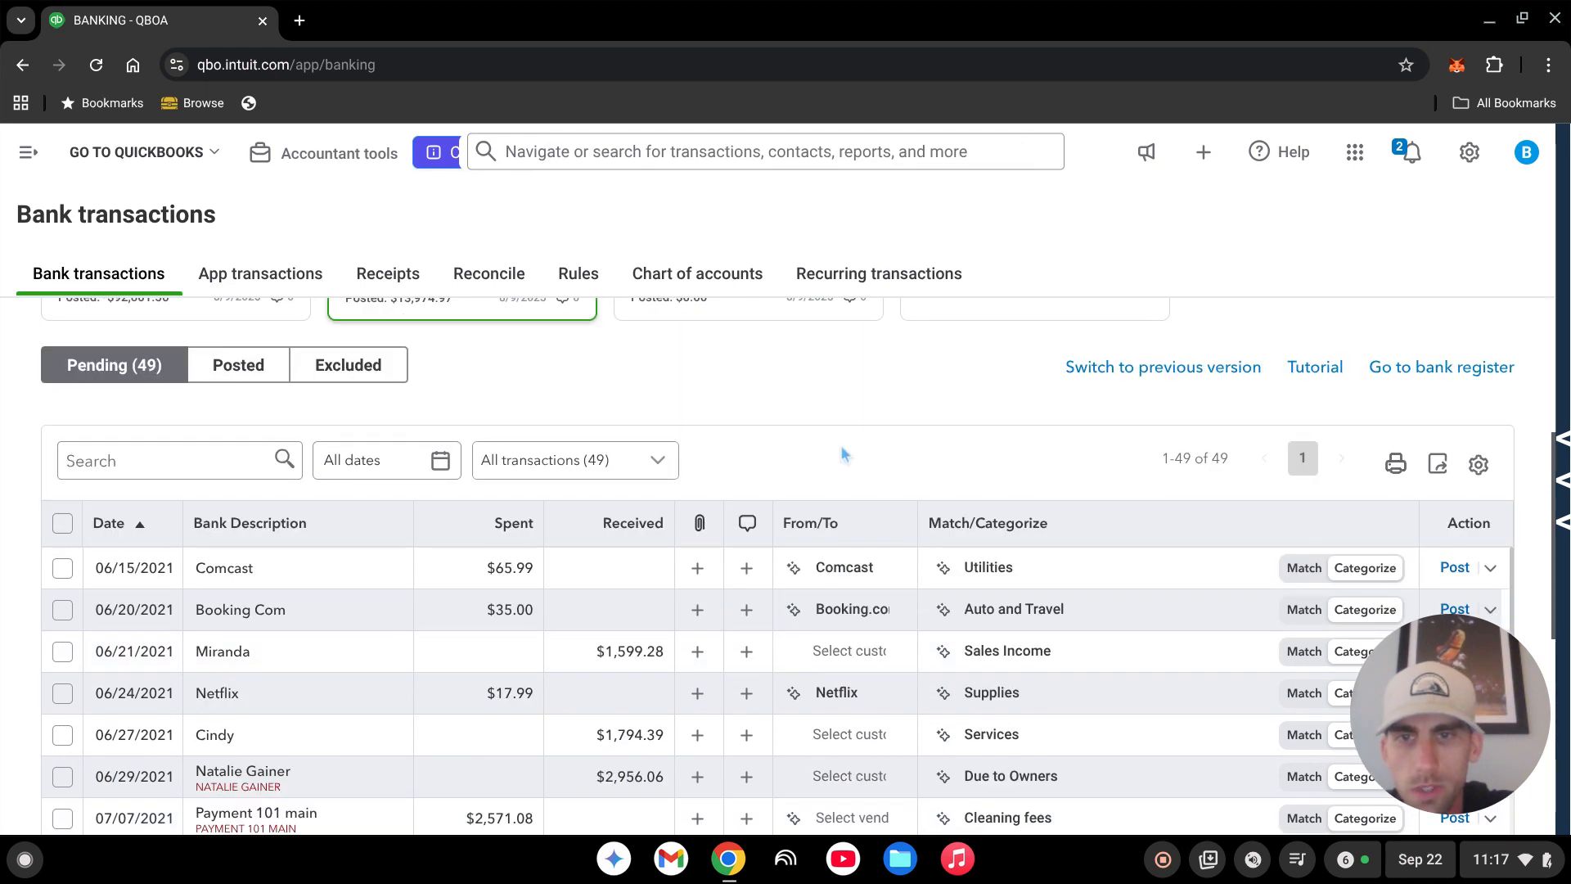
{"action": "left_click", "coordinate": [366, 578]}
{"action": "scroll", "coordinate": [471, 631], "scroll_direction": "down", "scroll_amount": 1}
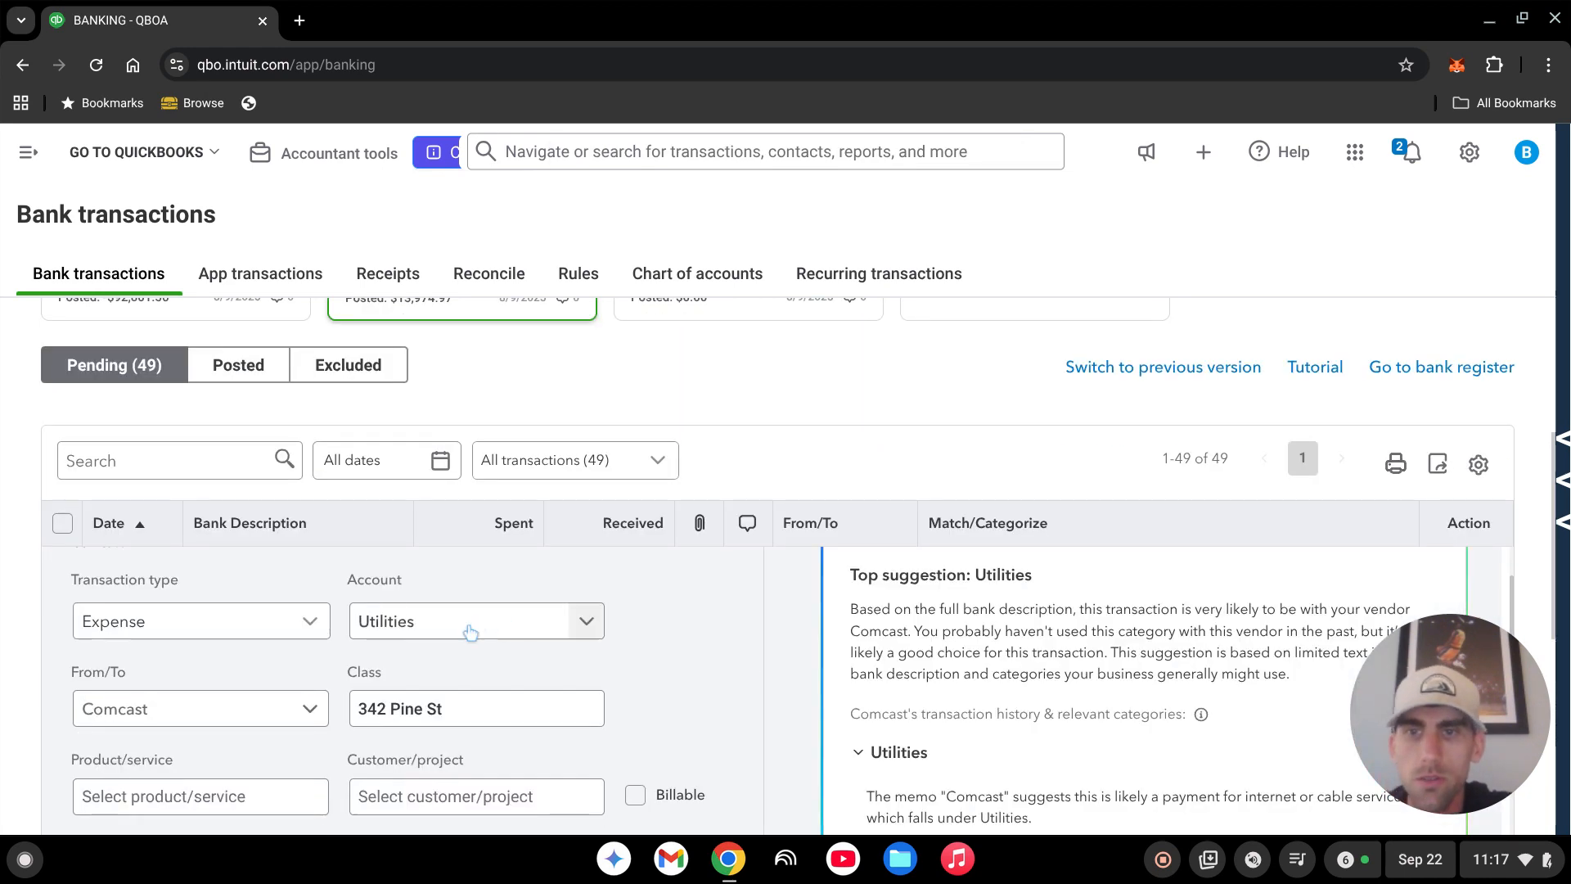
{"action": "left_click", "coordinate": [468, 624]}
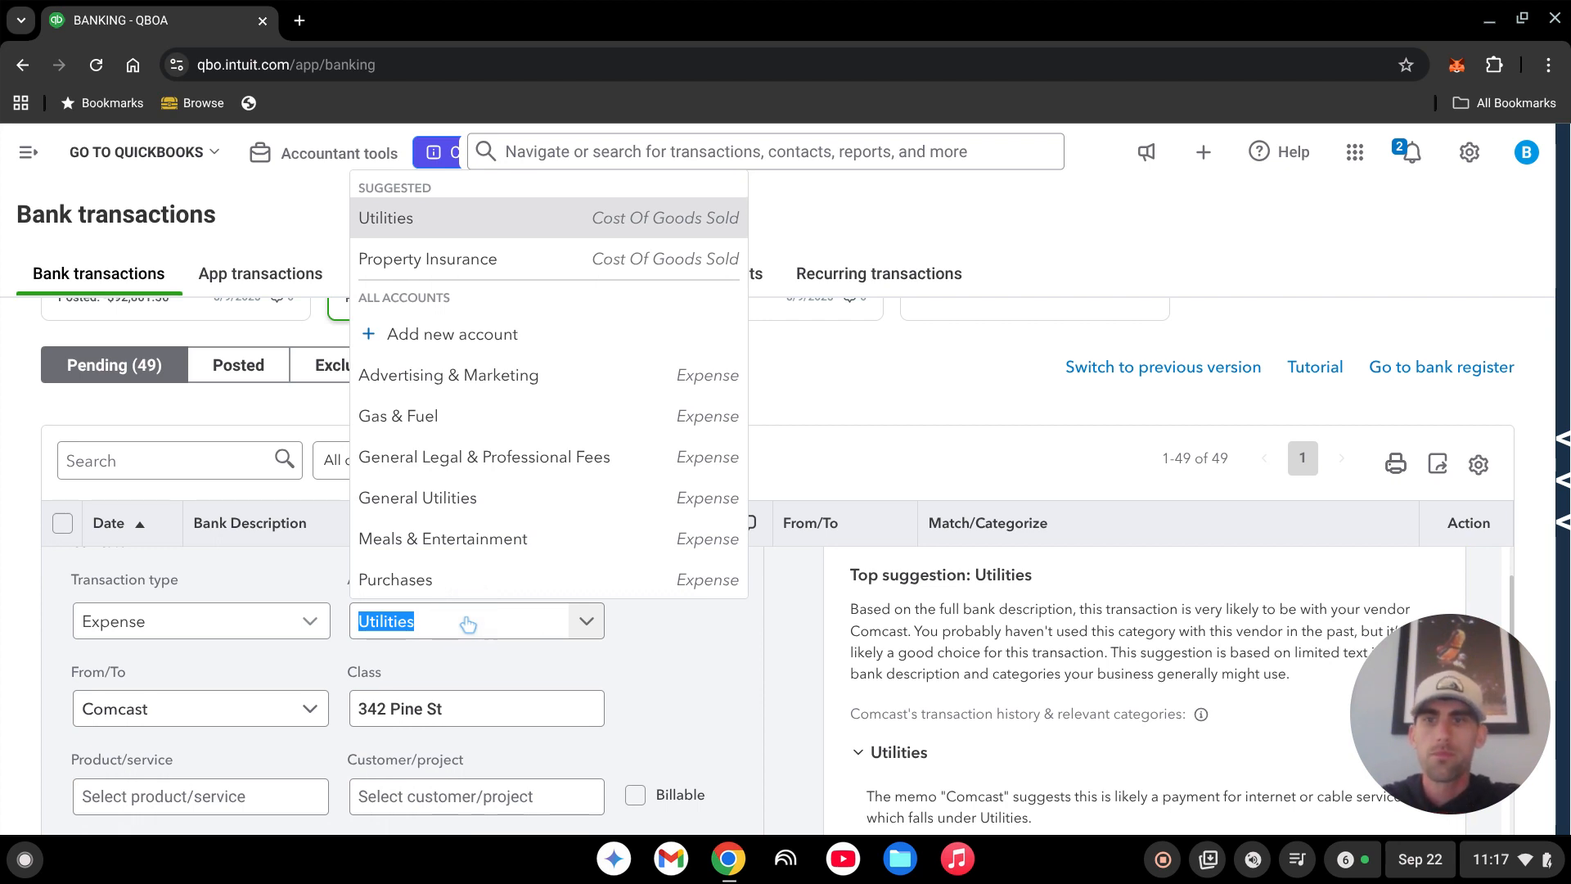
{"action": "type", "text": "internt"}
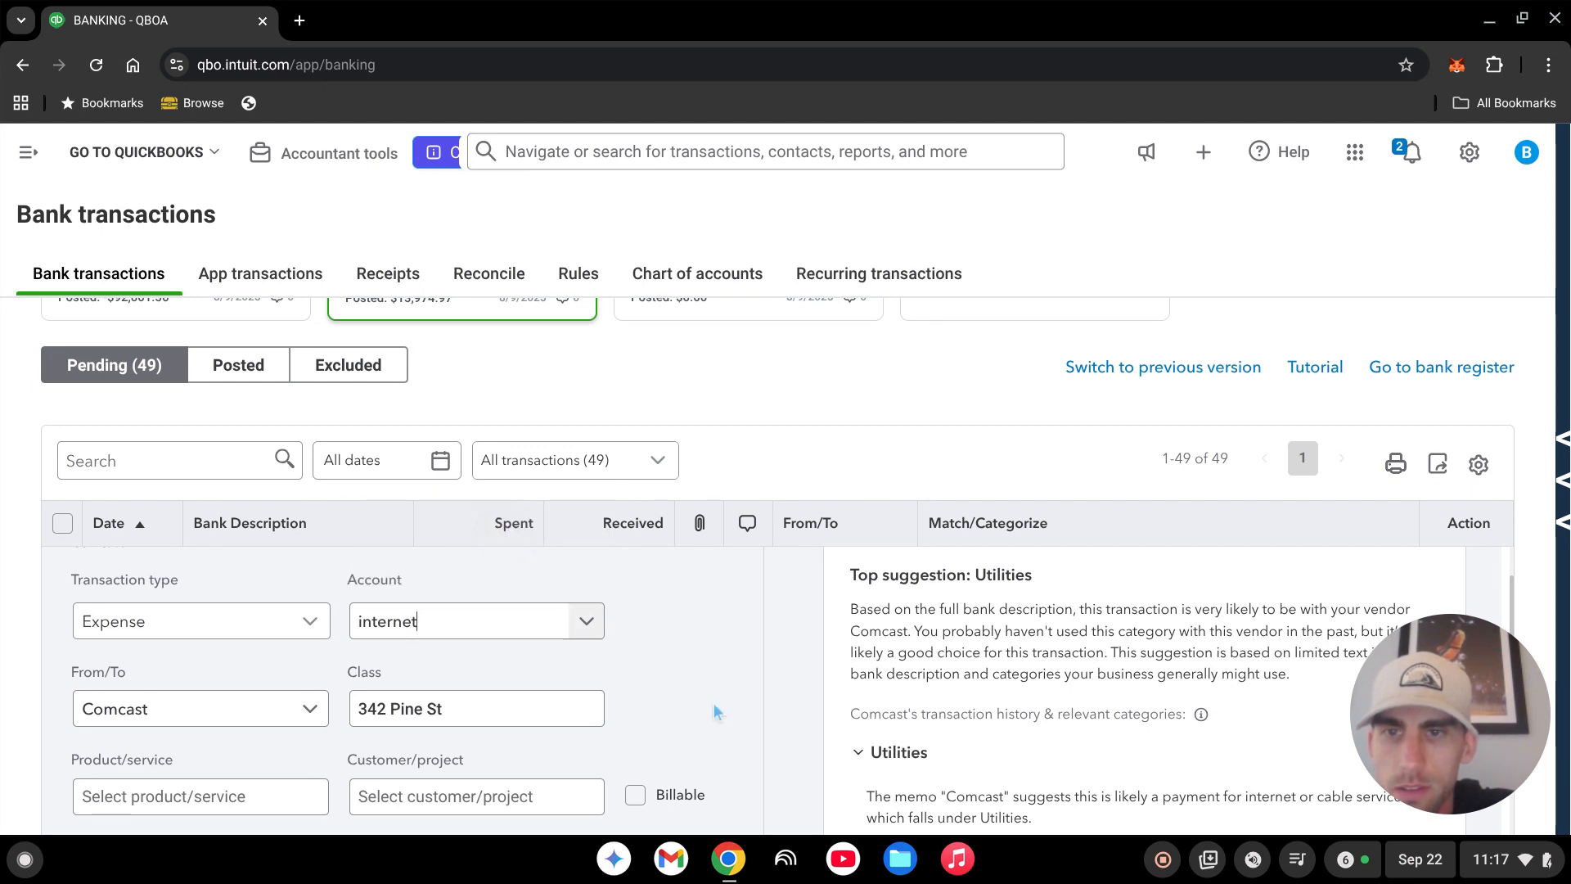
{"action": "left_click", "coordinate": [442, 620]}
{"action": "left_click", "coordinate": [553, 626]}
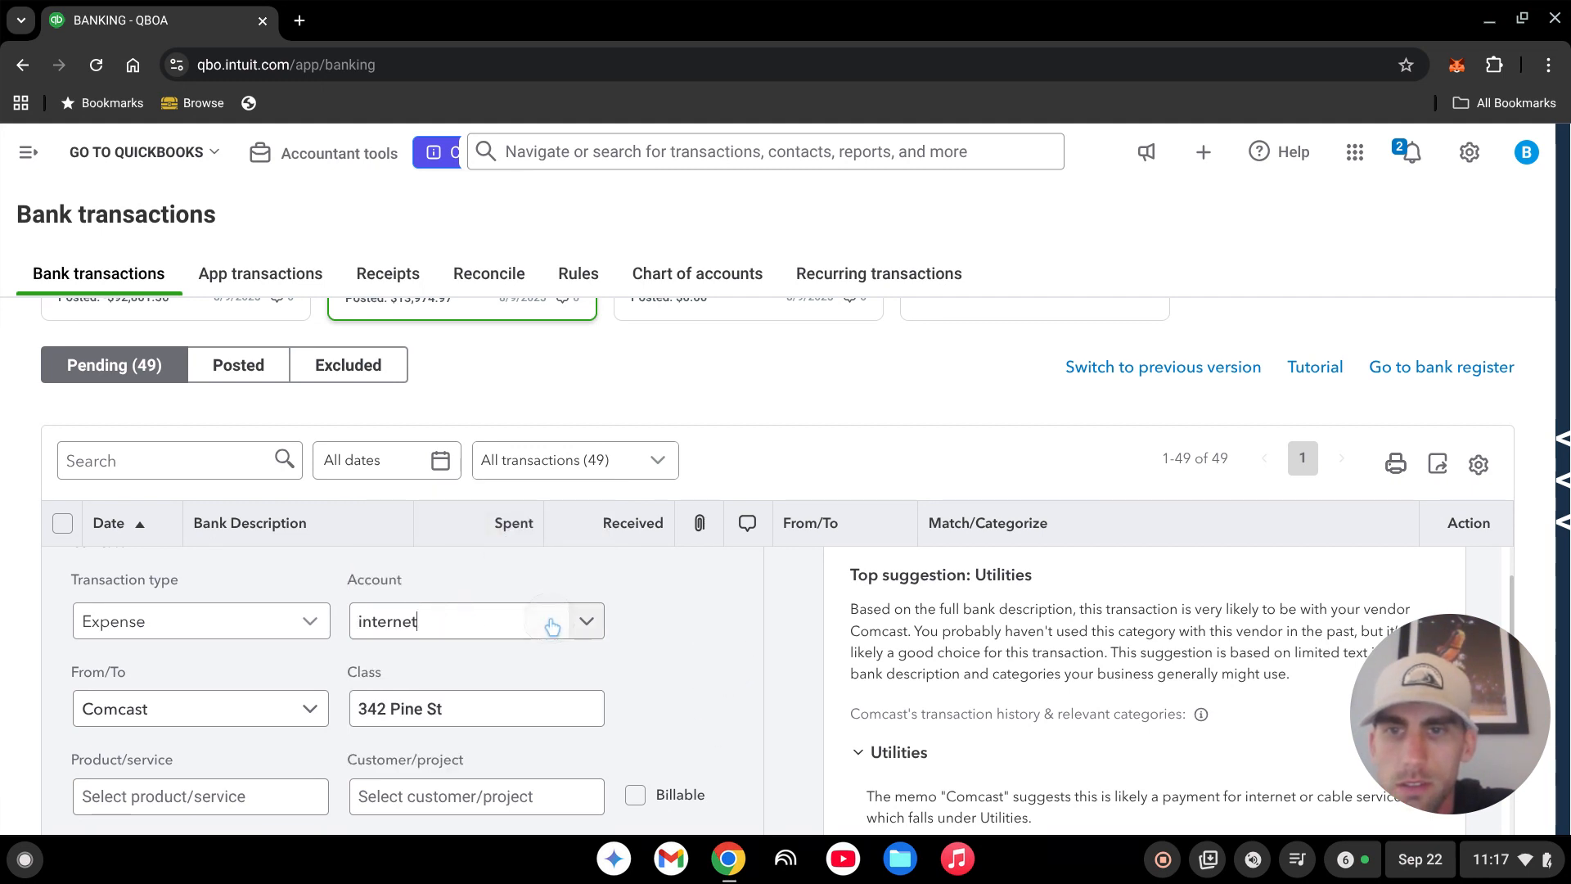
{"action": "left_click", "coordinate": [493, 632]}
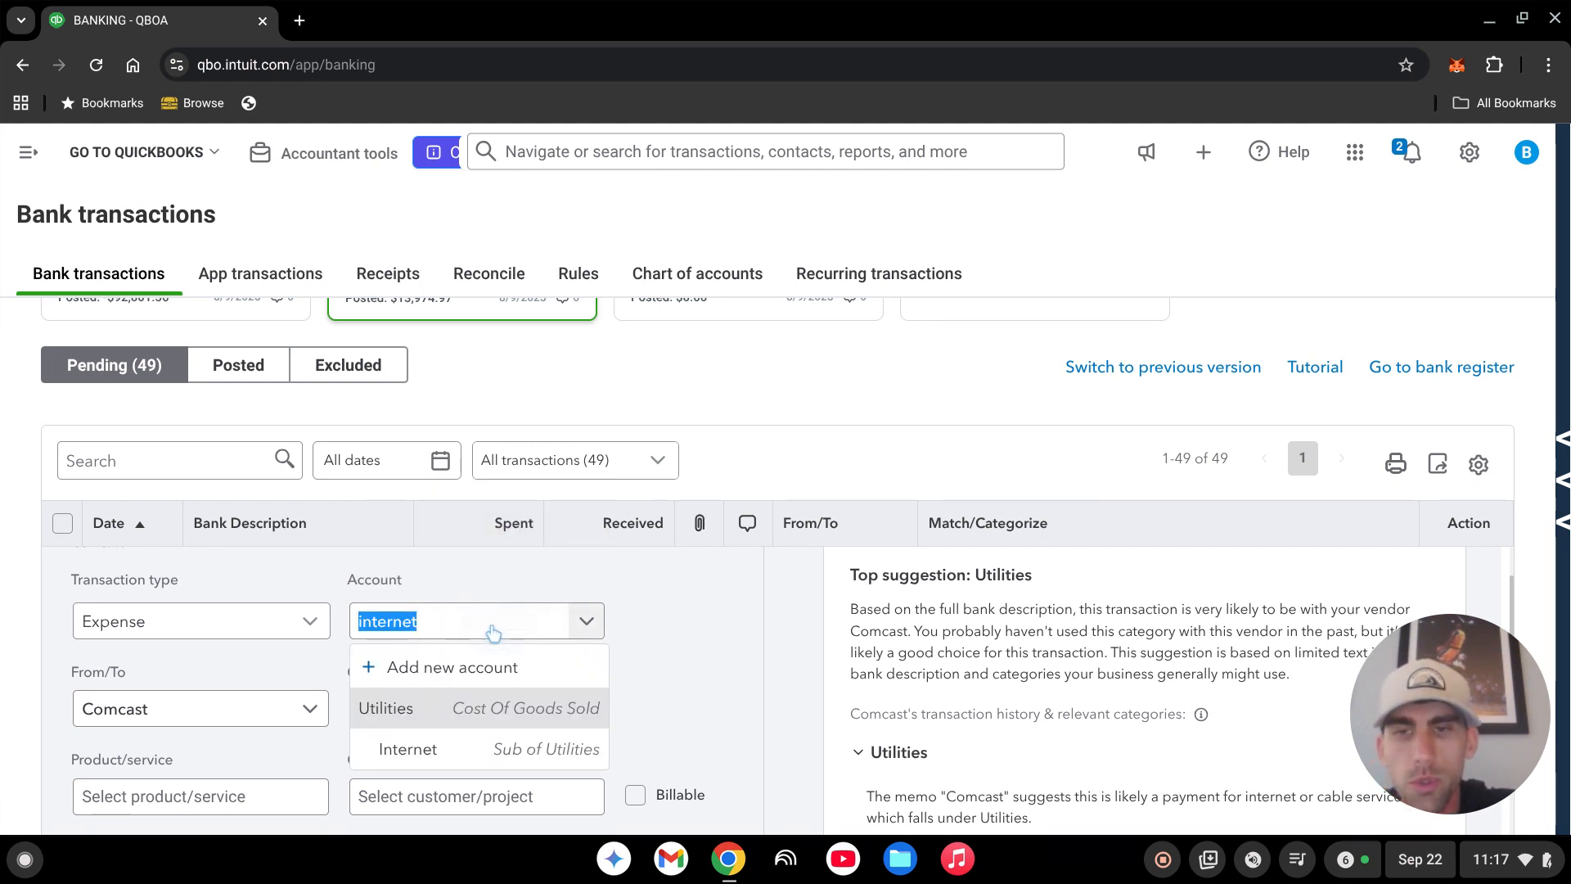
{"action": "left_click", "coordinate": [542, 751]}
Set the Comcast expense's class to 101 Main St
{"action": "scroll", "coordinate": [697, 638], "scroll_direction": "down", "scroll_amount": 2}
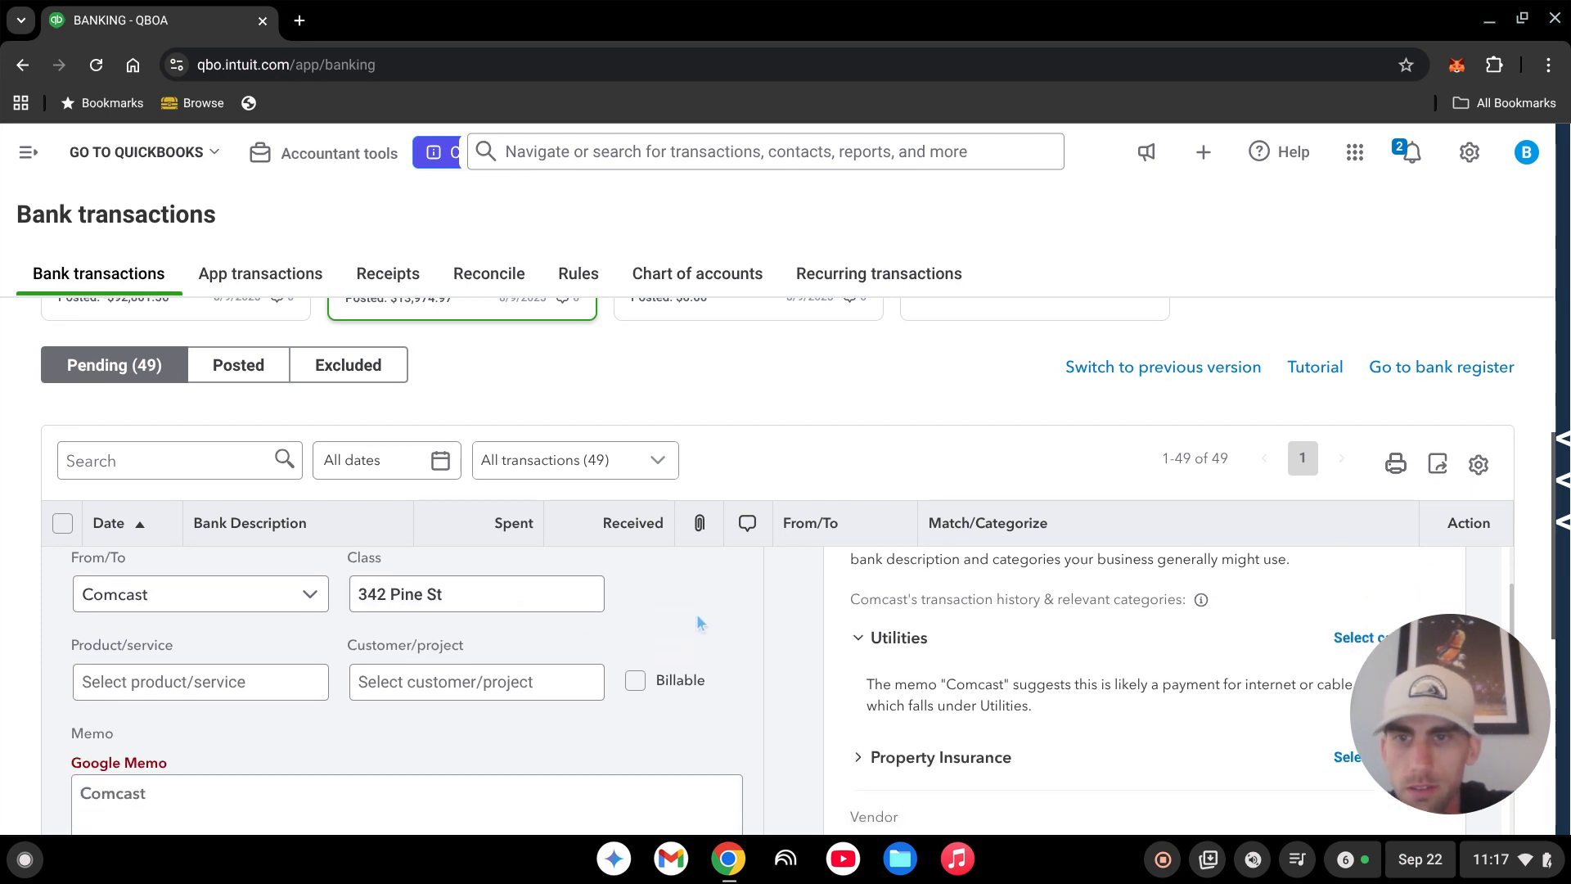
{"action": "left_click", "coordinate": [225, 605]}
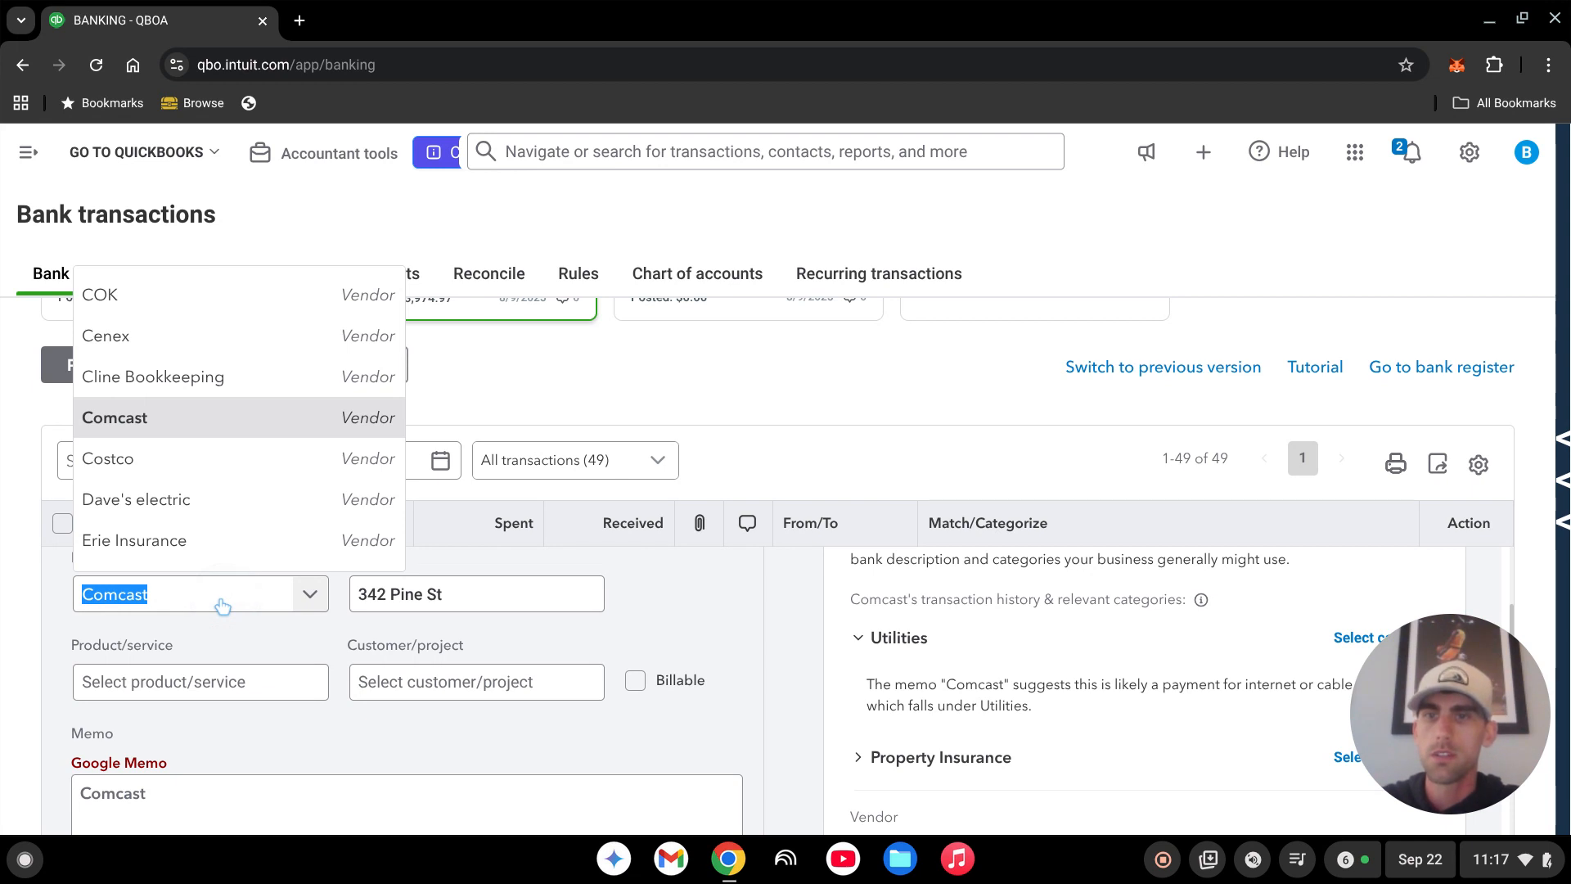
{"action": "left_click", "coordinate": [387, 595]}
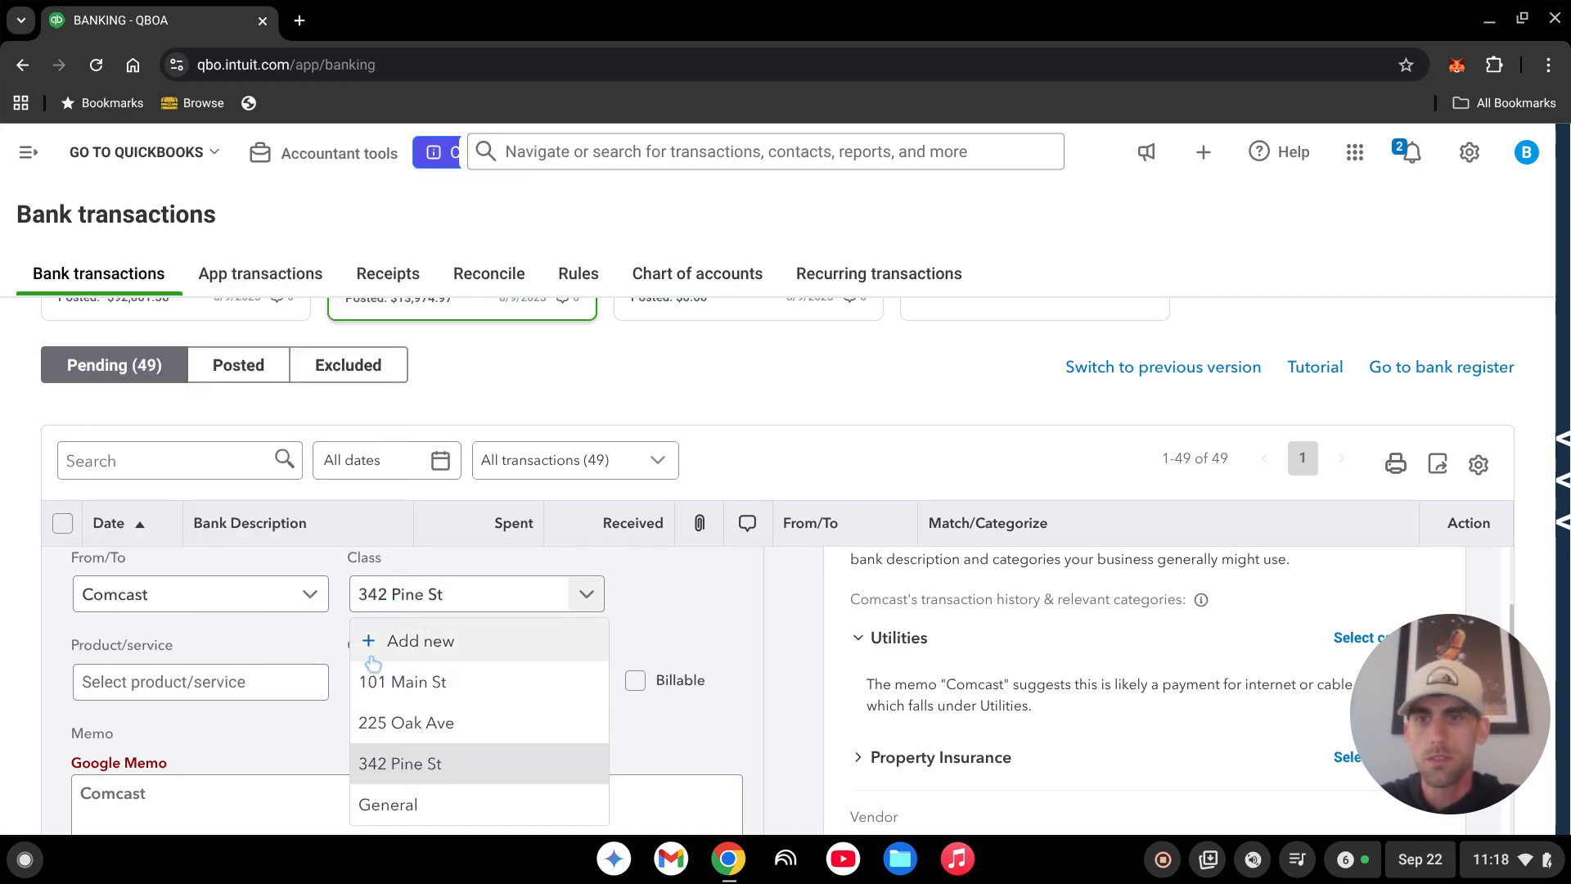
{"action": "left_click", "coordinate": [385, 680]}
{"action": "left_click", "coordinate": [680, 616]}
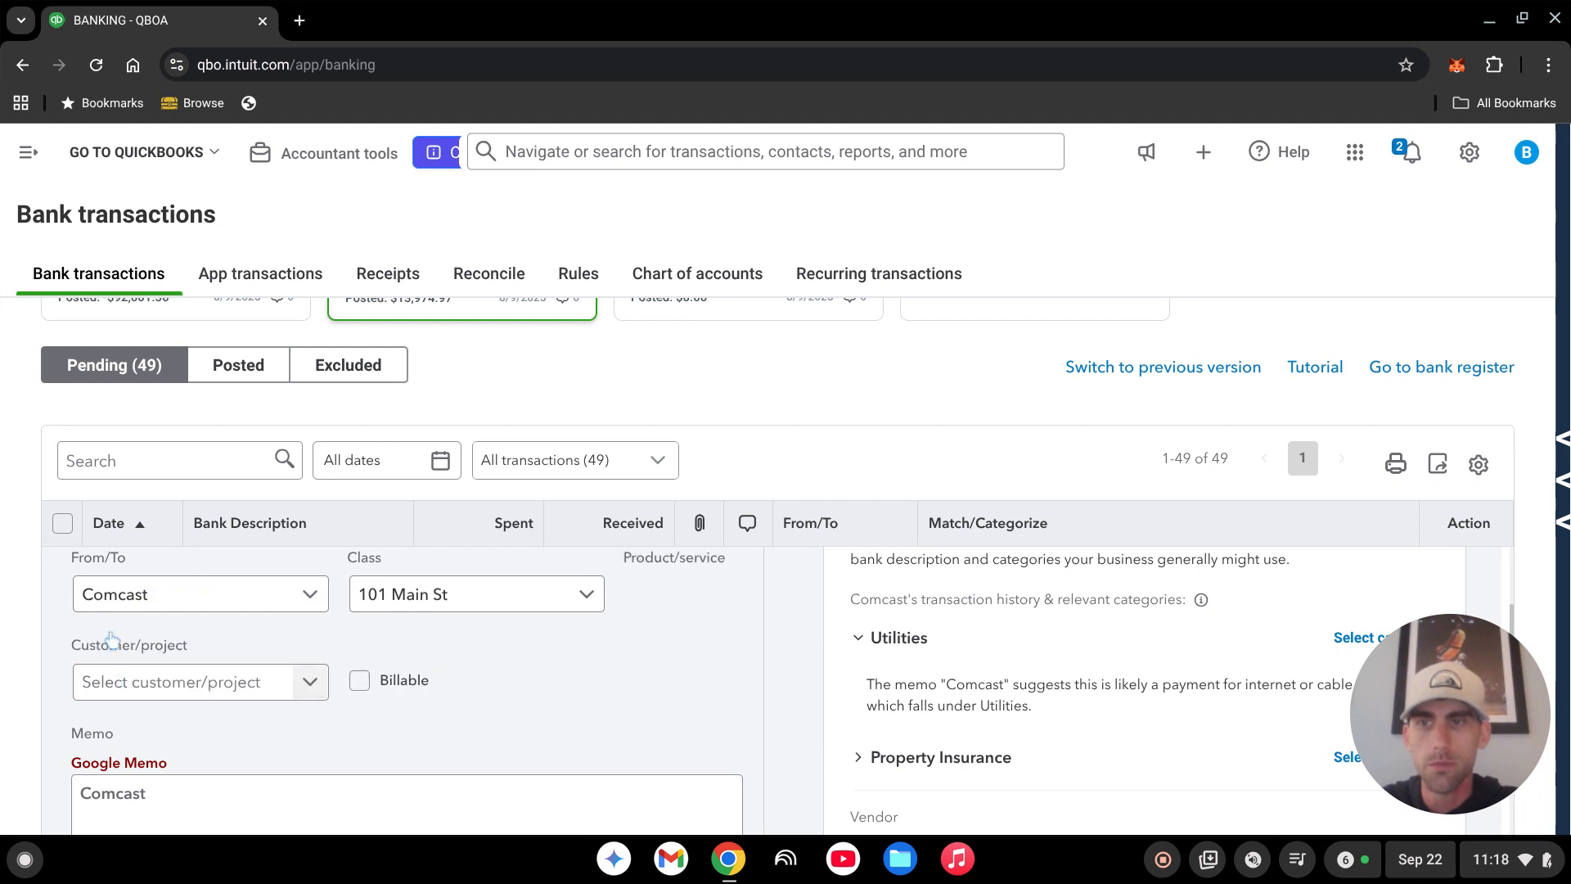
Post the Comcast expense as billable to the sub-customer Maplewood Properties:101 Main St
{"action": "left_click", "coordinate": [456, 687]}
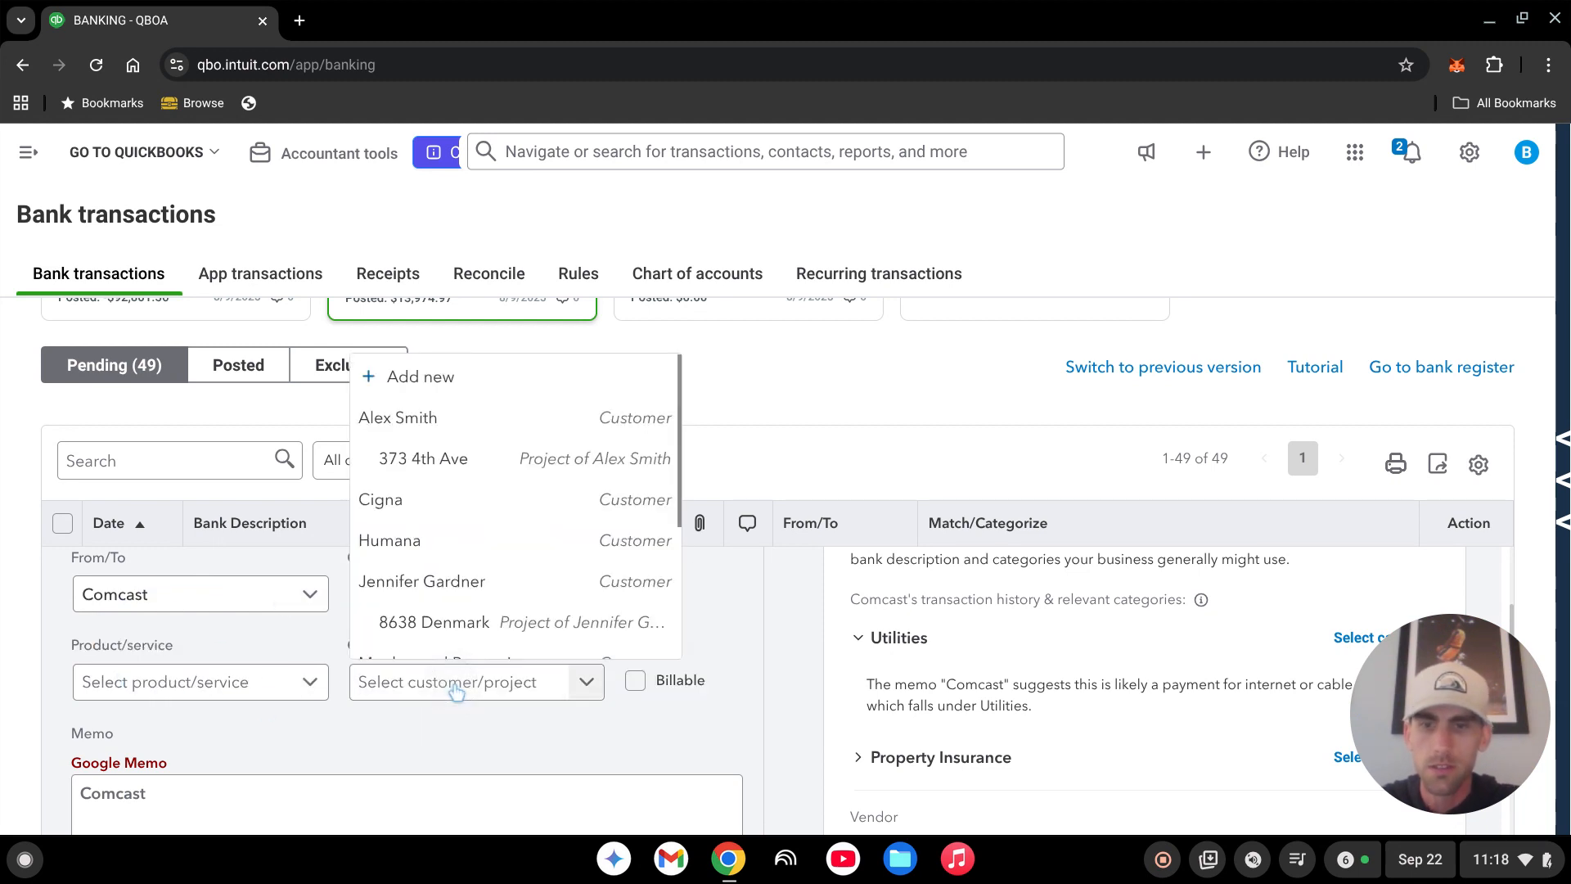
{"action": "type", "text": "101"}
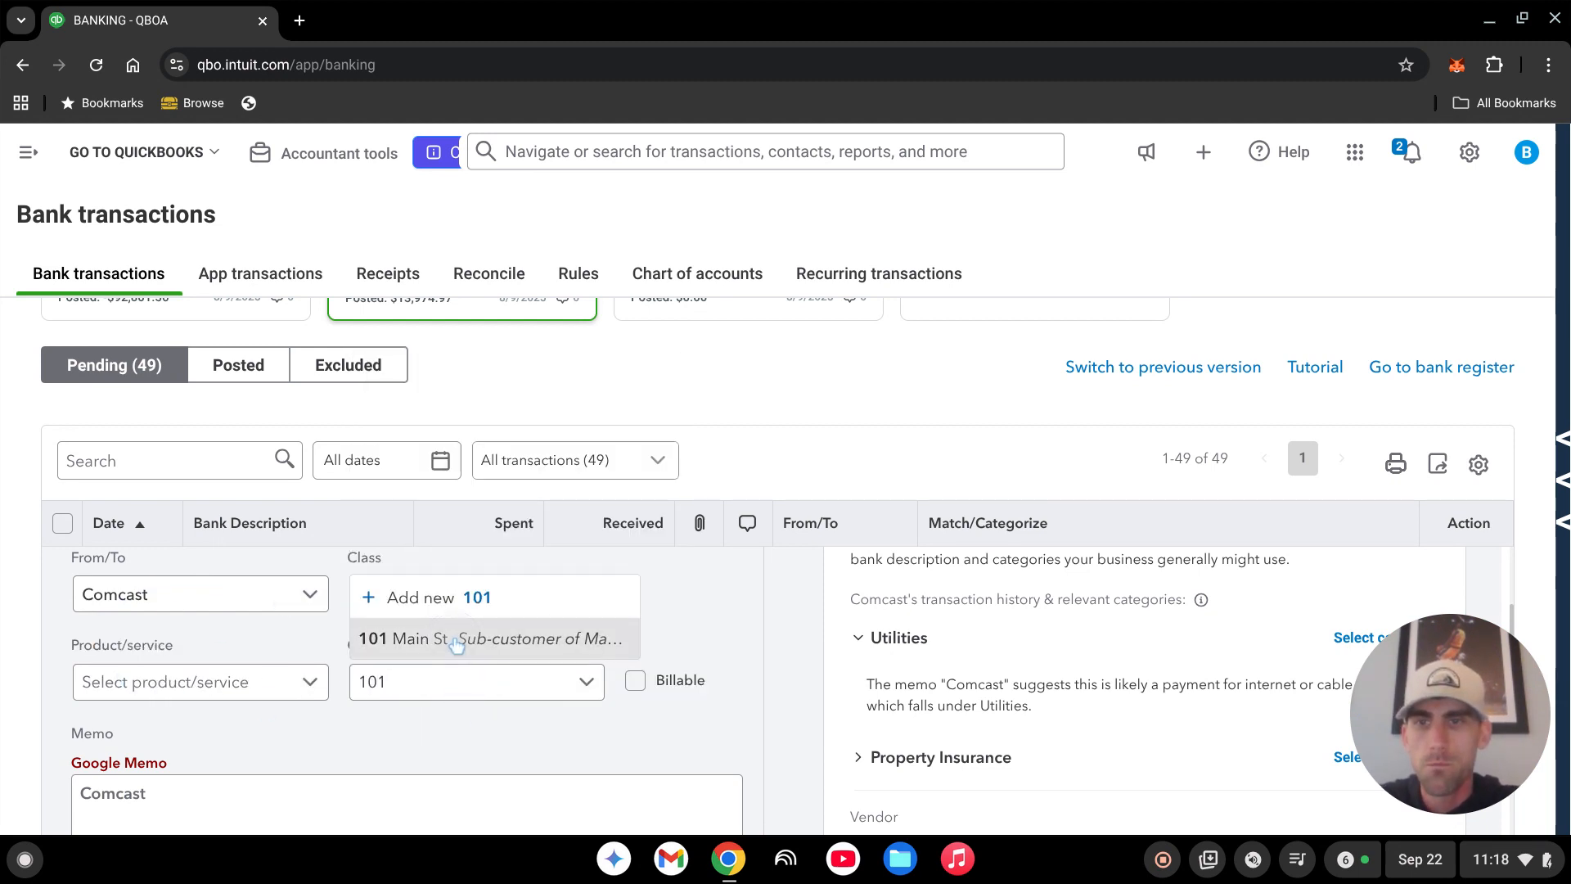
{"action": "left_click", "coordinate": [456, 640]}
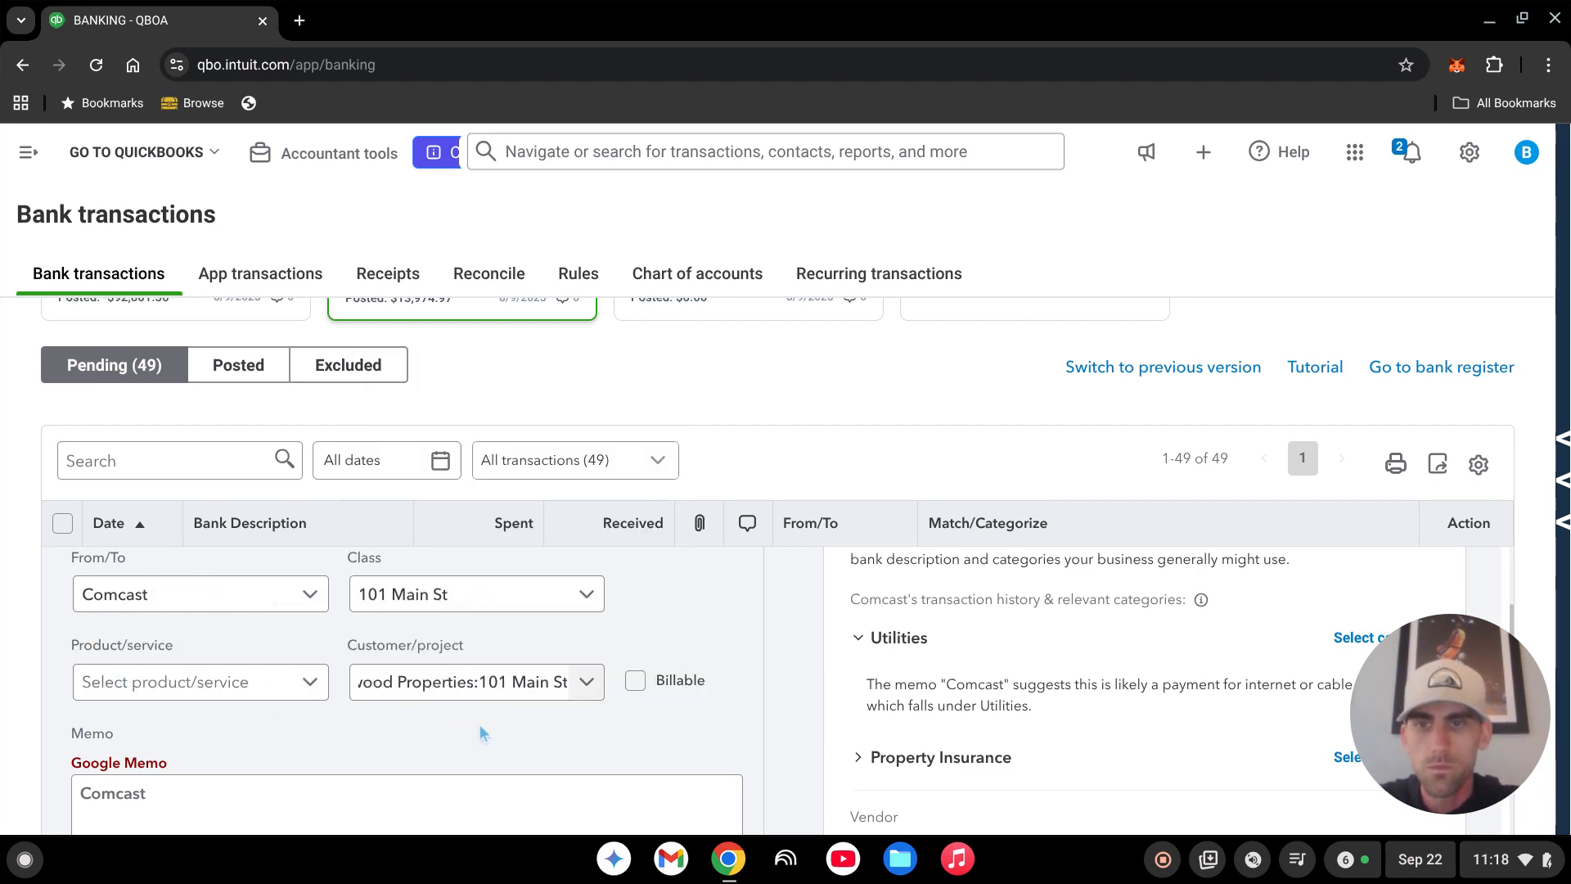
{"action": "left_click", "coordinate": [636, 681]}
{"action": "scroll", "coordinate": [650, 683], "scroll_direction": "up", "scroll_amount": 4}
{"action": "scroll", "coordinate": [659, 675], "scroll_direction": "down", "scroll_amount": 2}
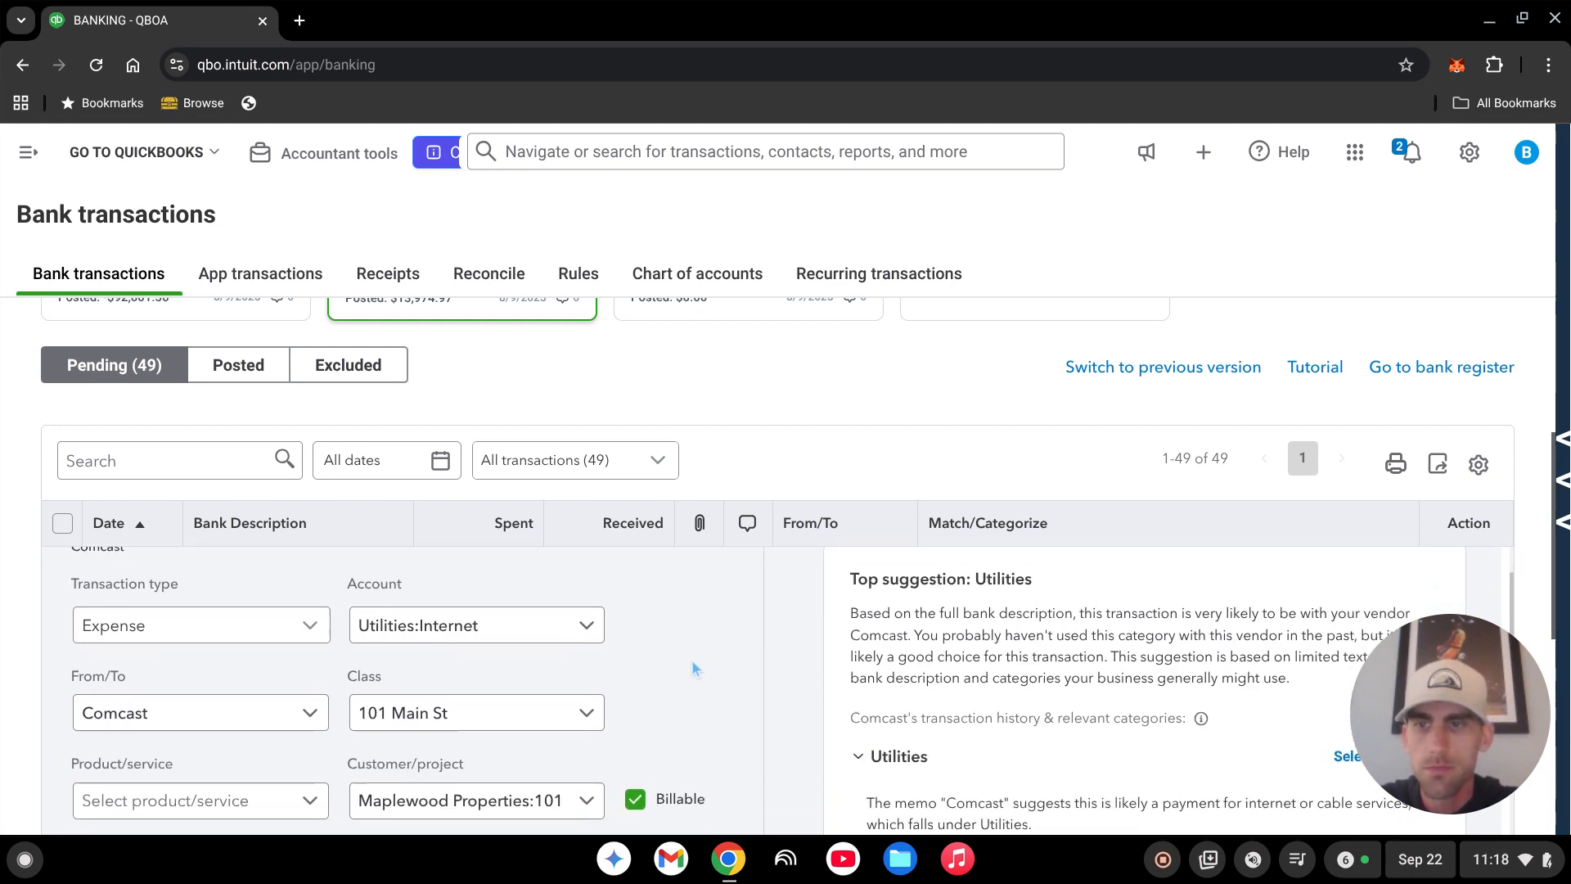
{"action": "scroll", "coordinate": [661, 673], "scroll_direction": "down", "scroll_amount": 5}
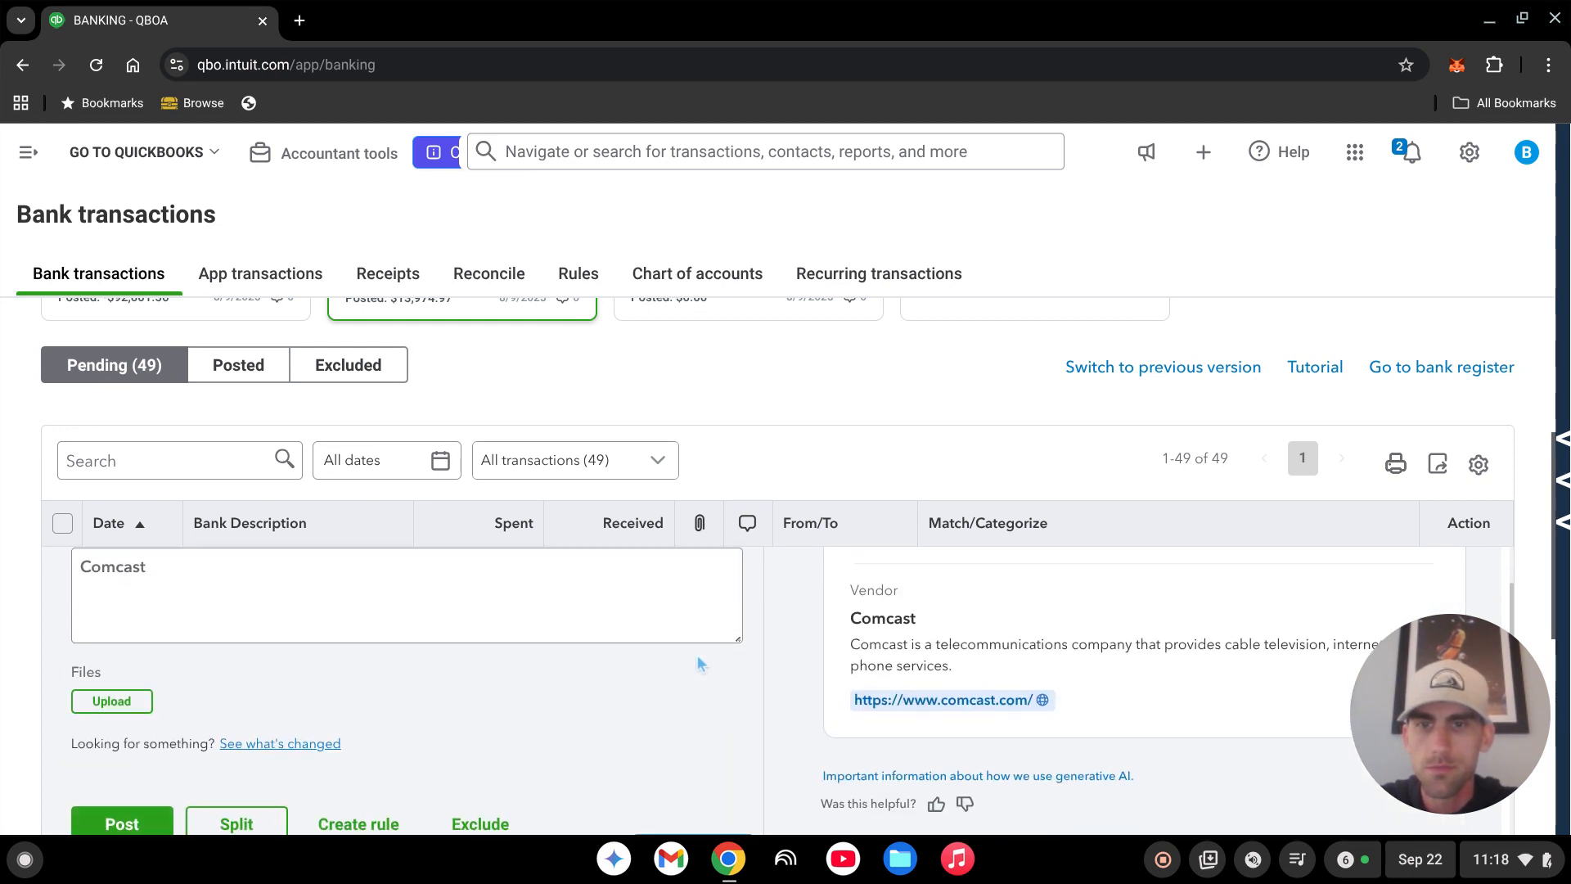
{"action": "left_click", "coordinate": [141, 823]}
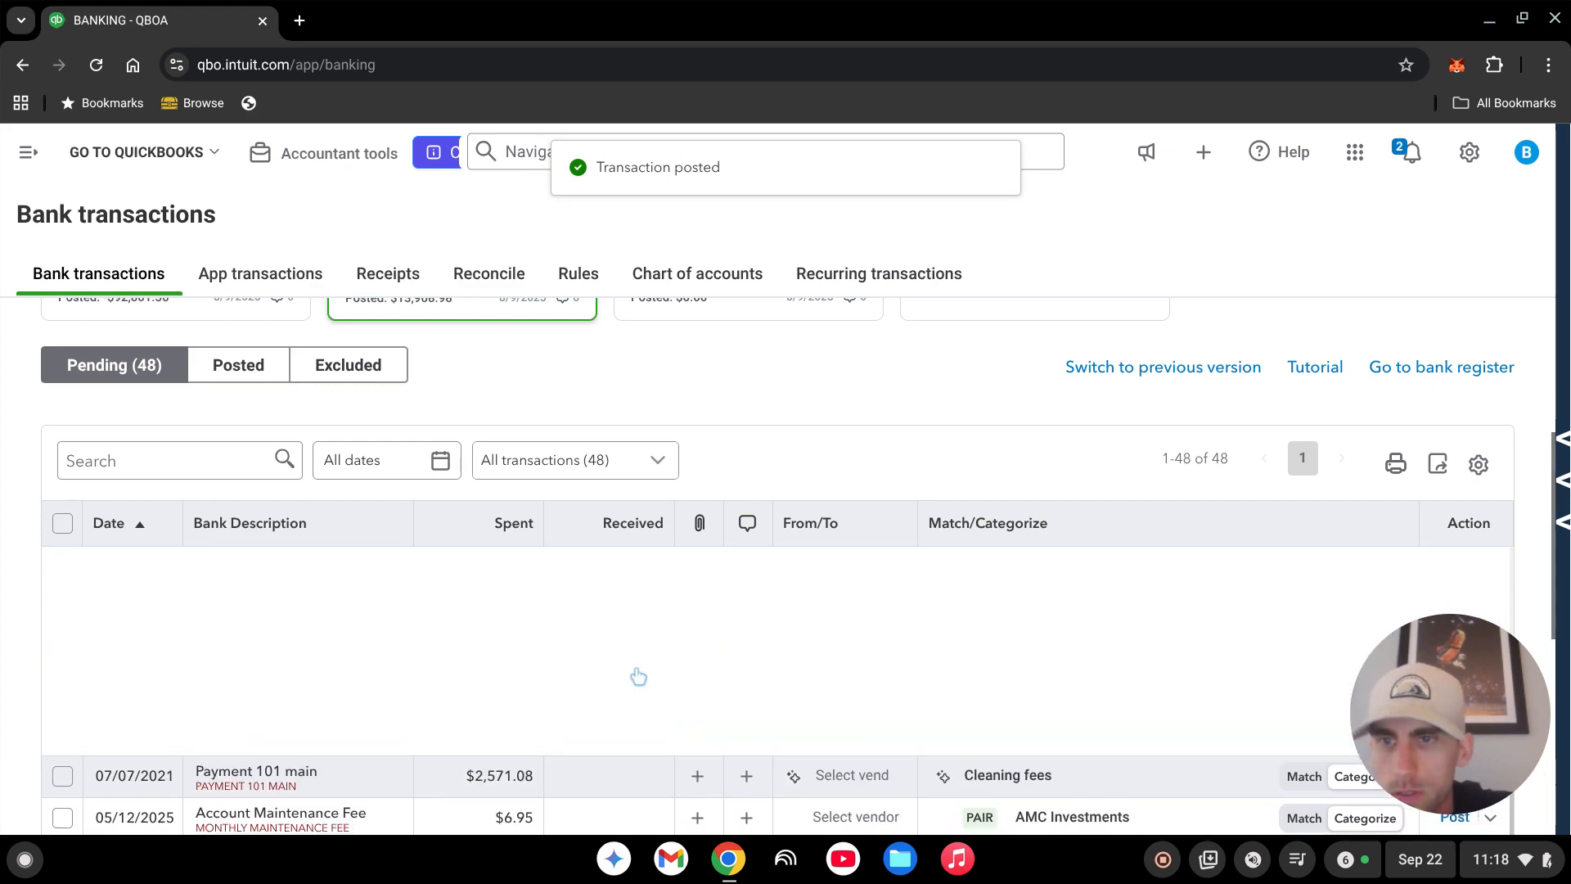
Open the pending 06/20/2021 Booking.com expense and set its account to Booking Fees
{"action": "scroll", "coordinate": [843, 380], "scroll_direction": "down", "scroll_amount": 3}
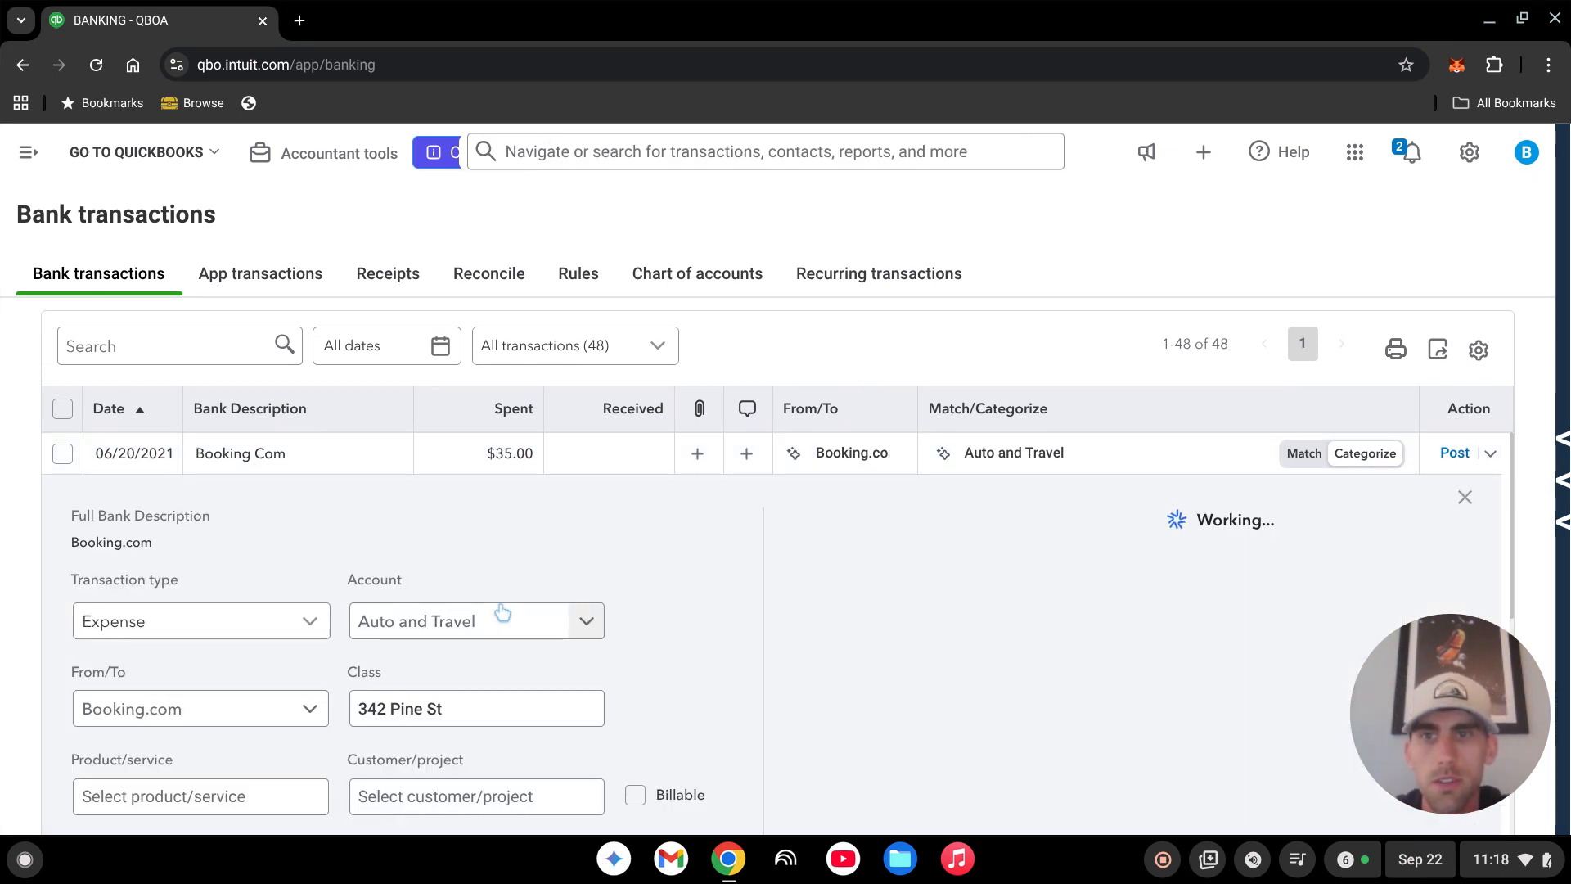
{"action": "left_click", "coordinate": [480, 620]}
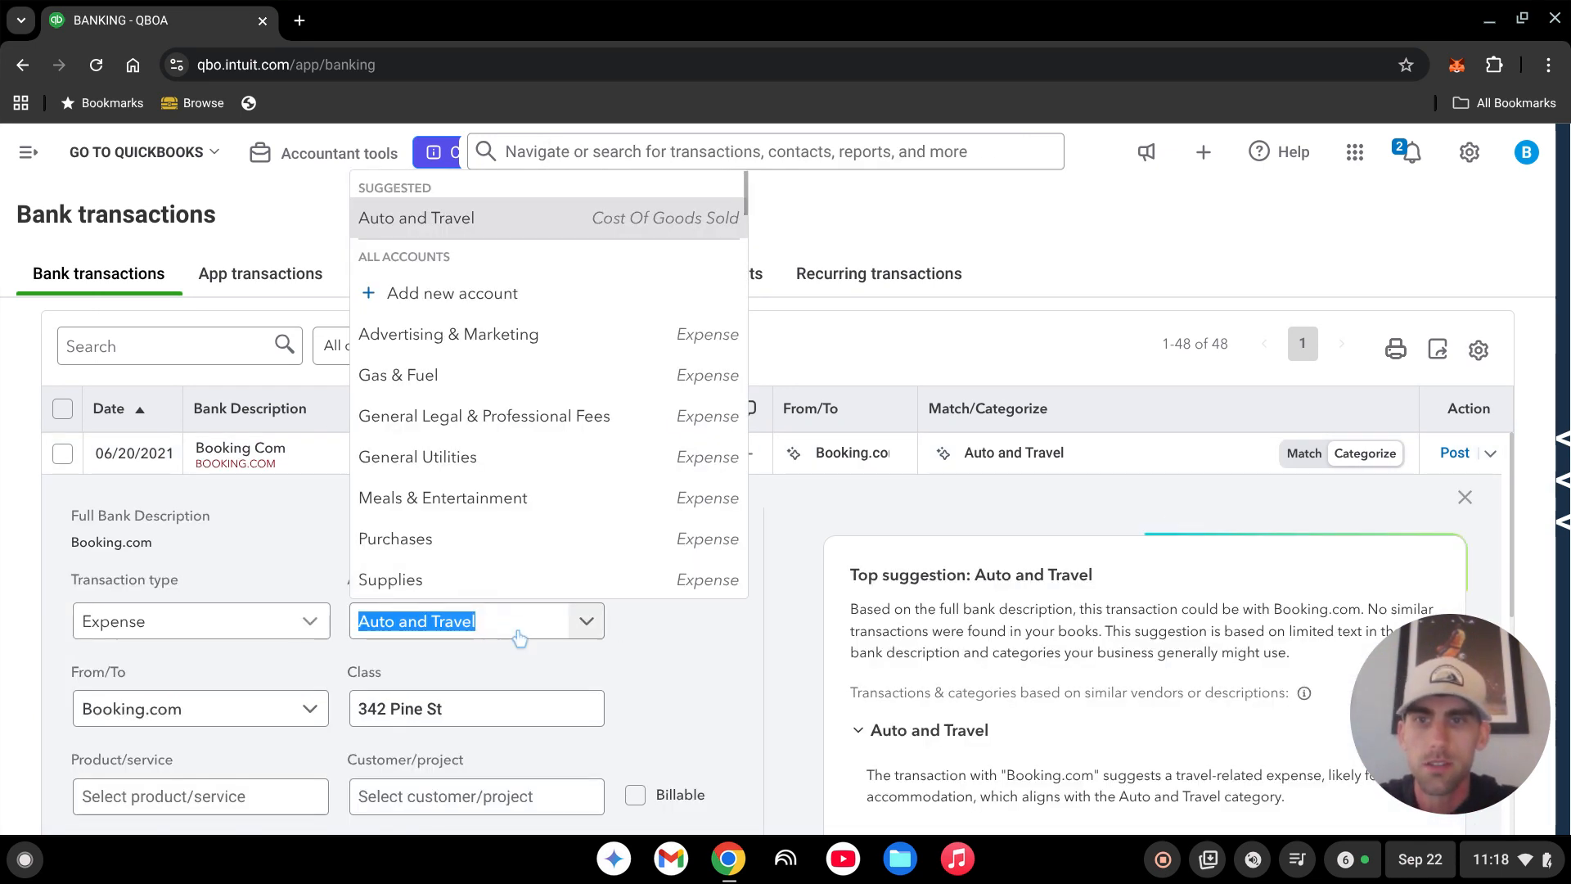
{"action": "type", "text": "book"}
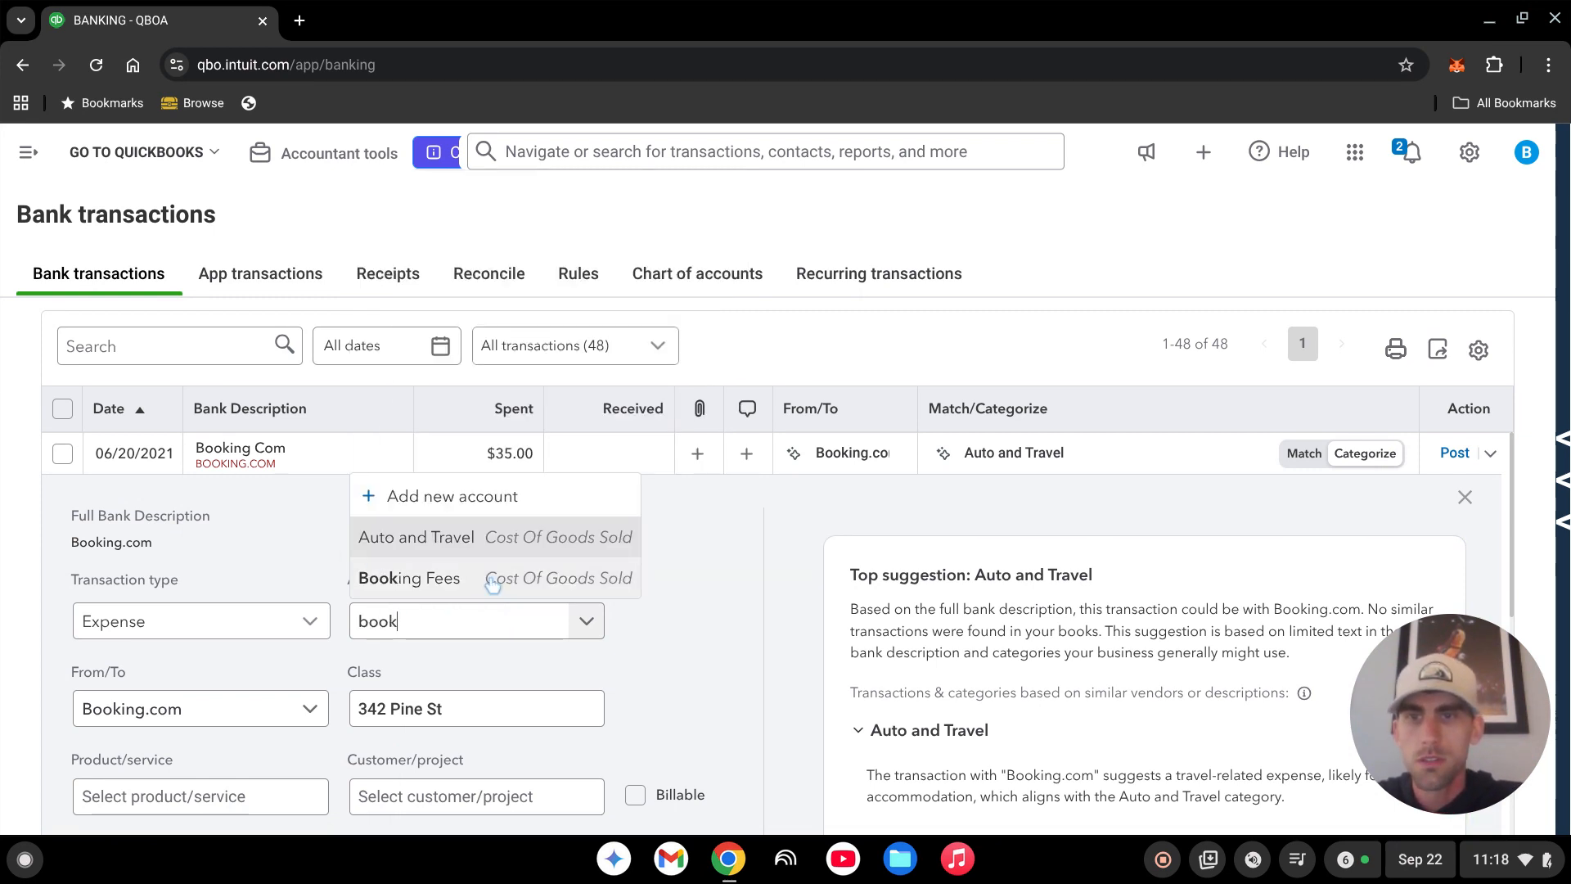
{"action": "left_click", "coordinate": [492, 578]}
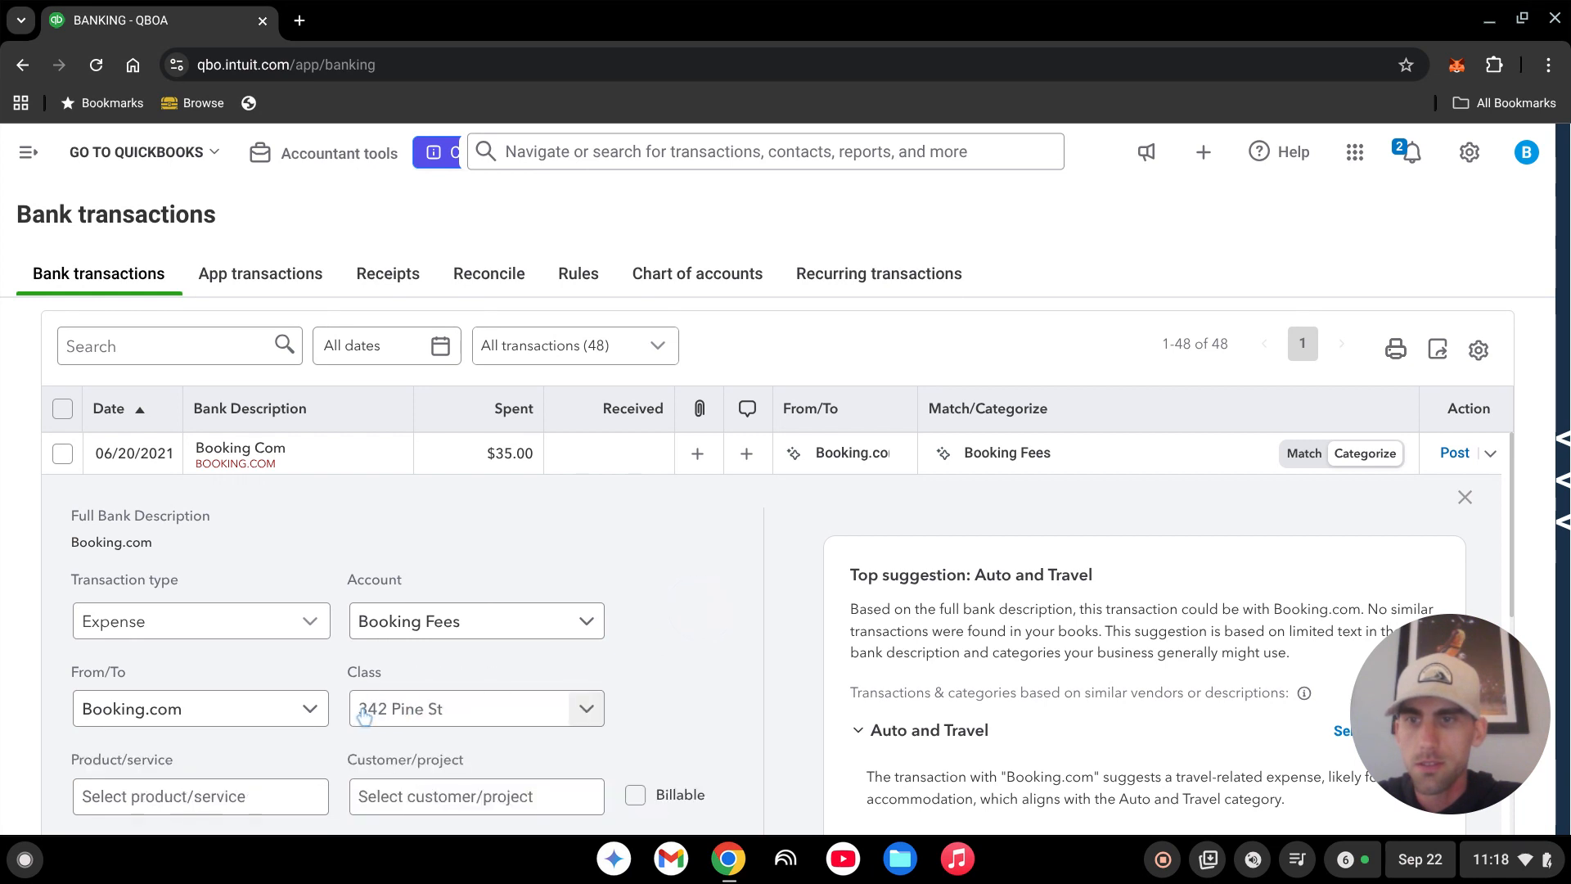
Set the Booking.com expense's class to 101 Main St
{"action": "scroll", "coordinate": [422, 699], "scroll_direction": "down", "scroll_amount": 1}
{"action": "left_click", "coordinate": [537, 594]}
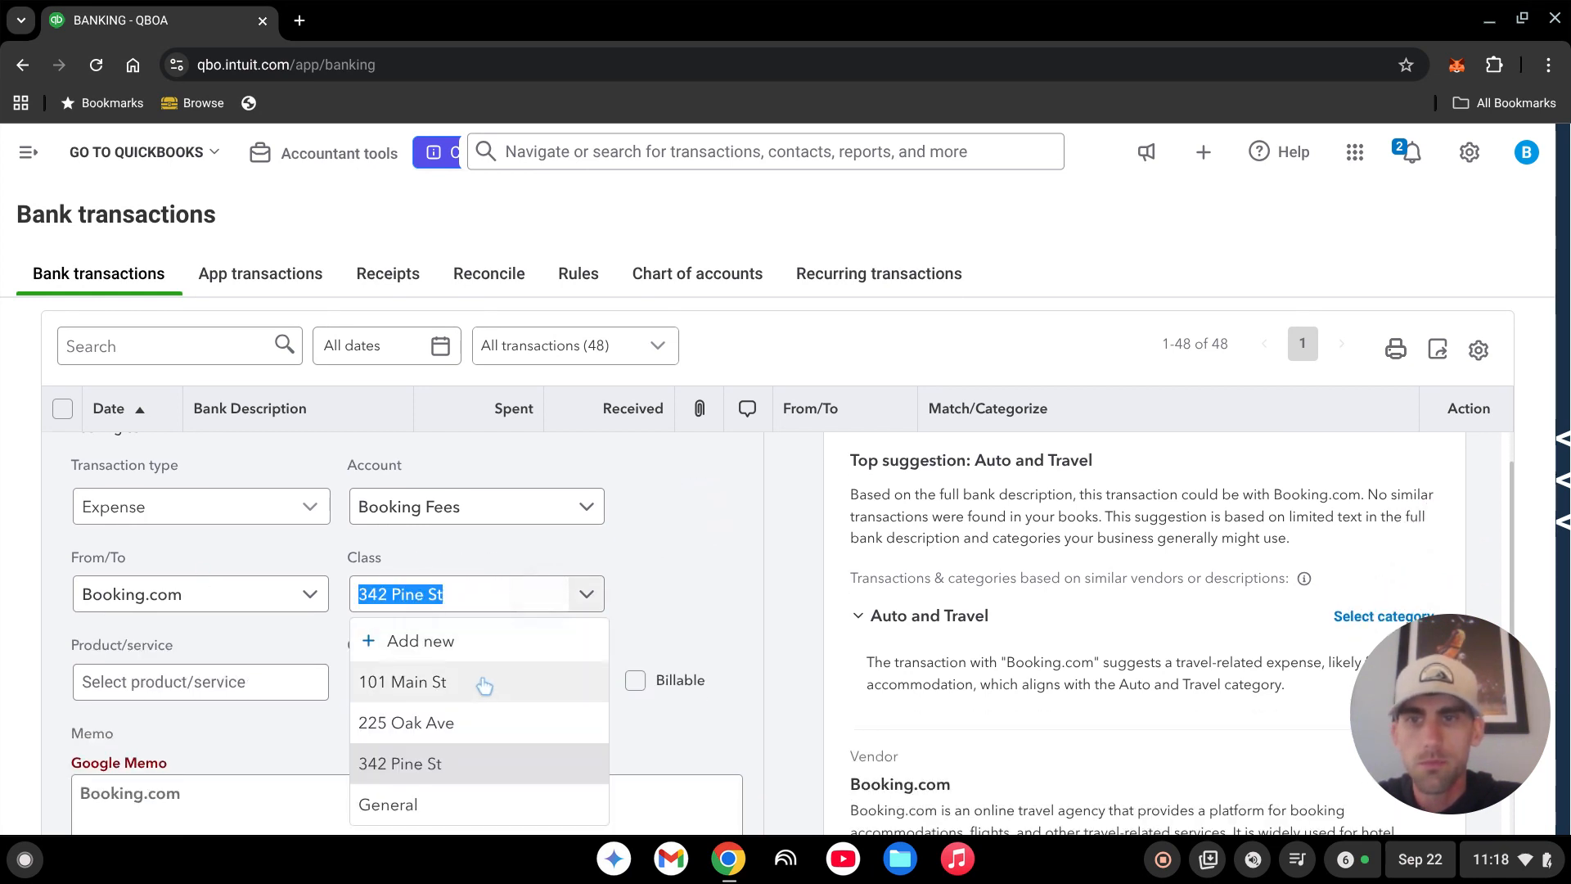
{"action": "left_click", "coordinate": [484, 684]}
Assign the Booking.com expense to the sub-customer 101 Main St of Maplewood Properties and post it
{"action": "left_click", "coordinate": [487, 687]}
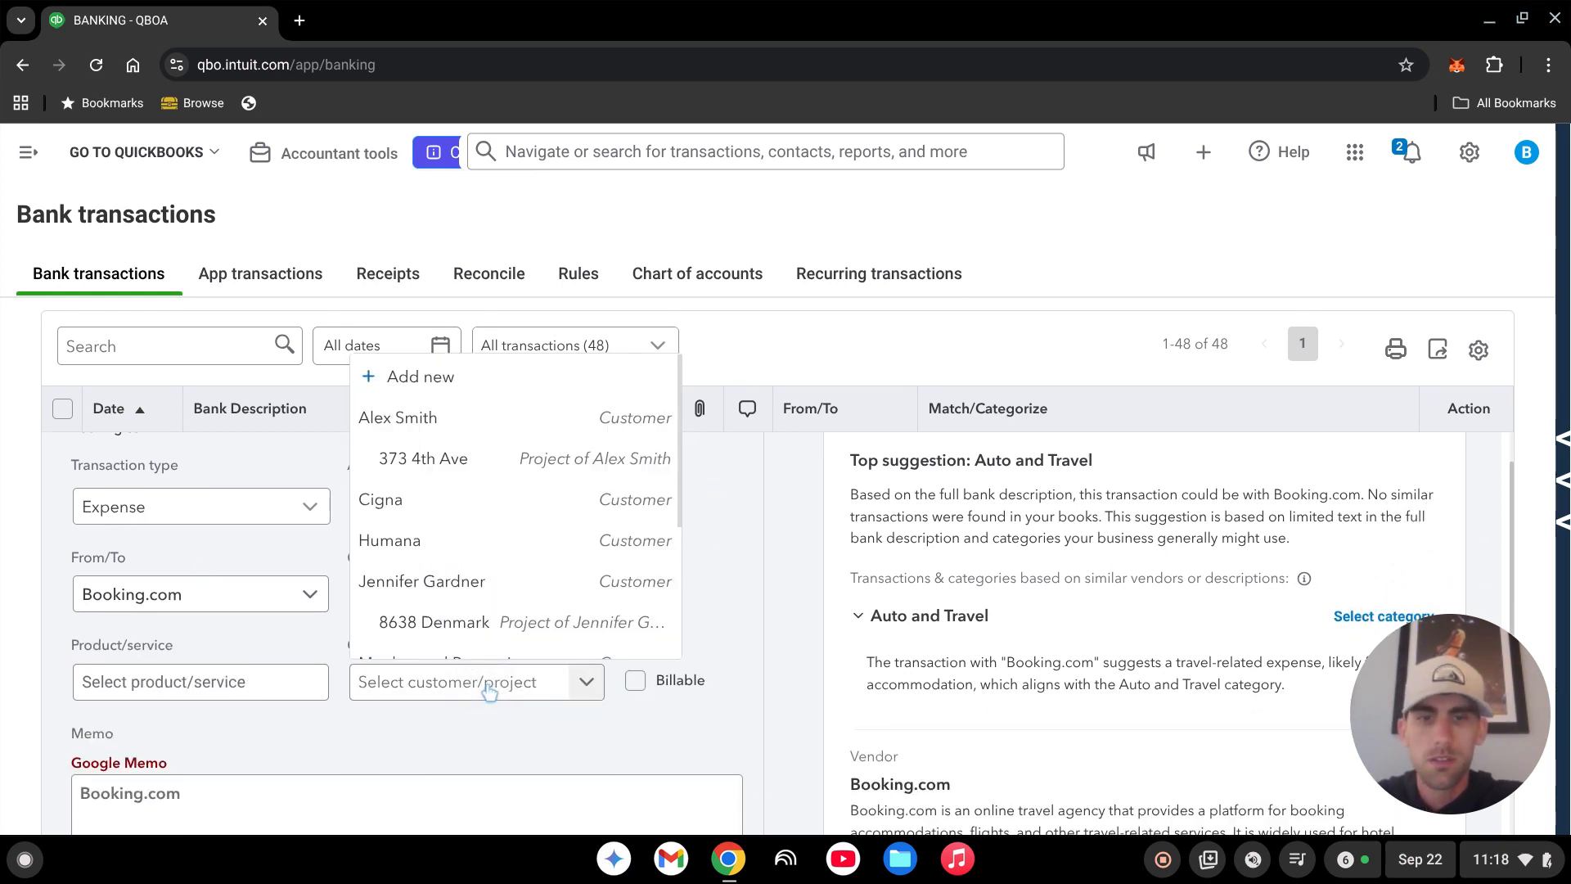
{"action": "type", "text": "101"}
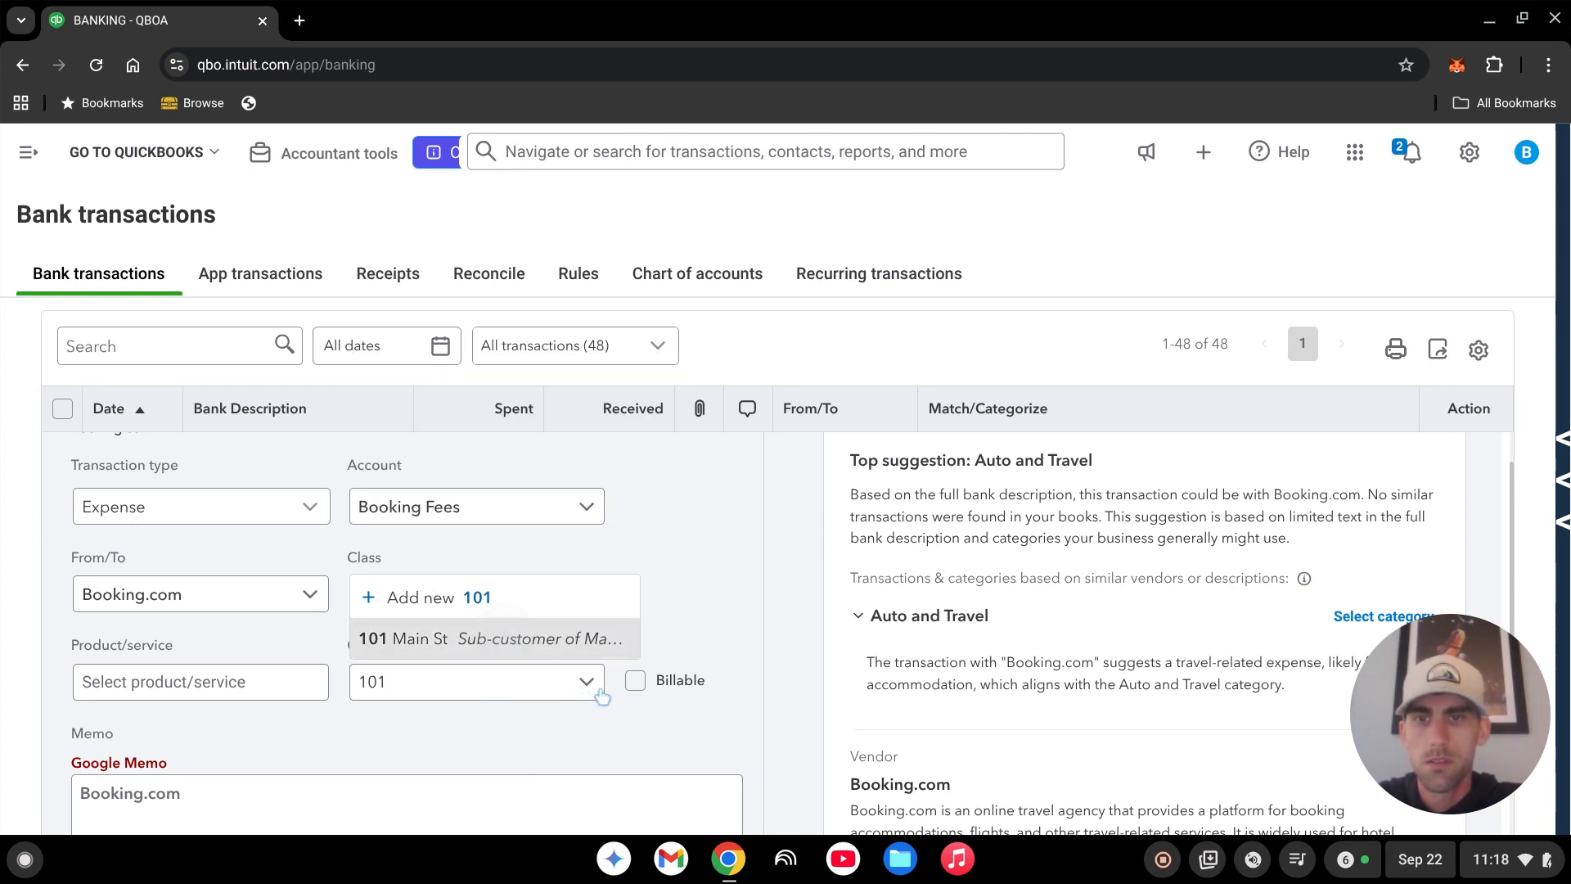
{"action": "key", "text": "Return"}
{"action": "scroll", "coordinate": [710, 602], "scroll_direction": "down", "scroll_amount": 4}
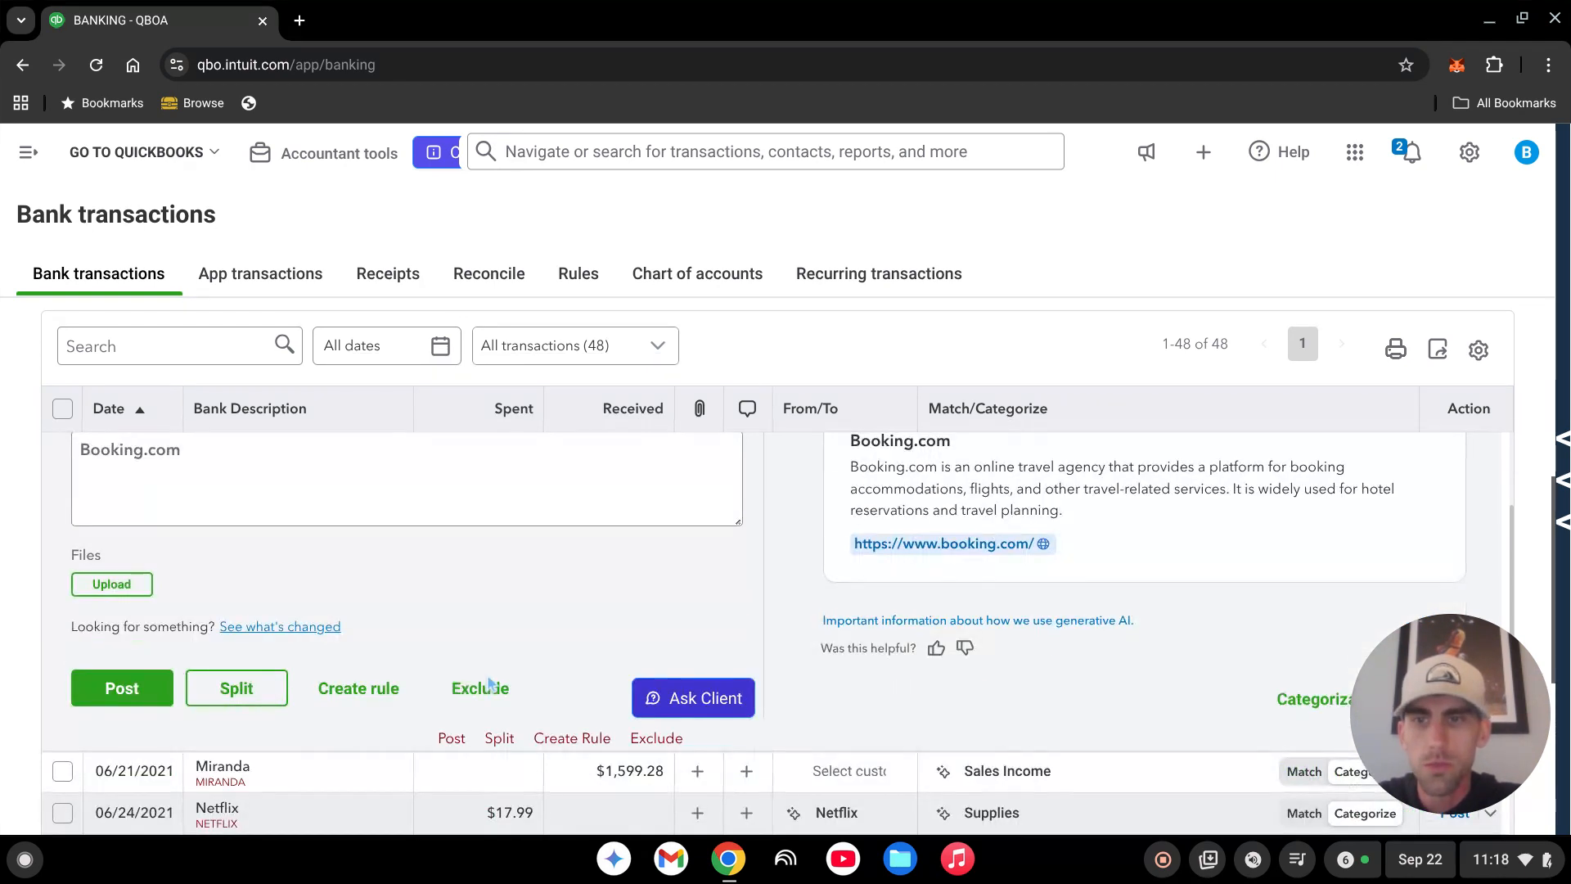
{"action": "left_click", "coordinate": [145, 696]}
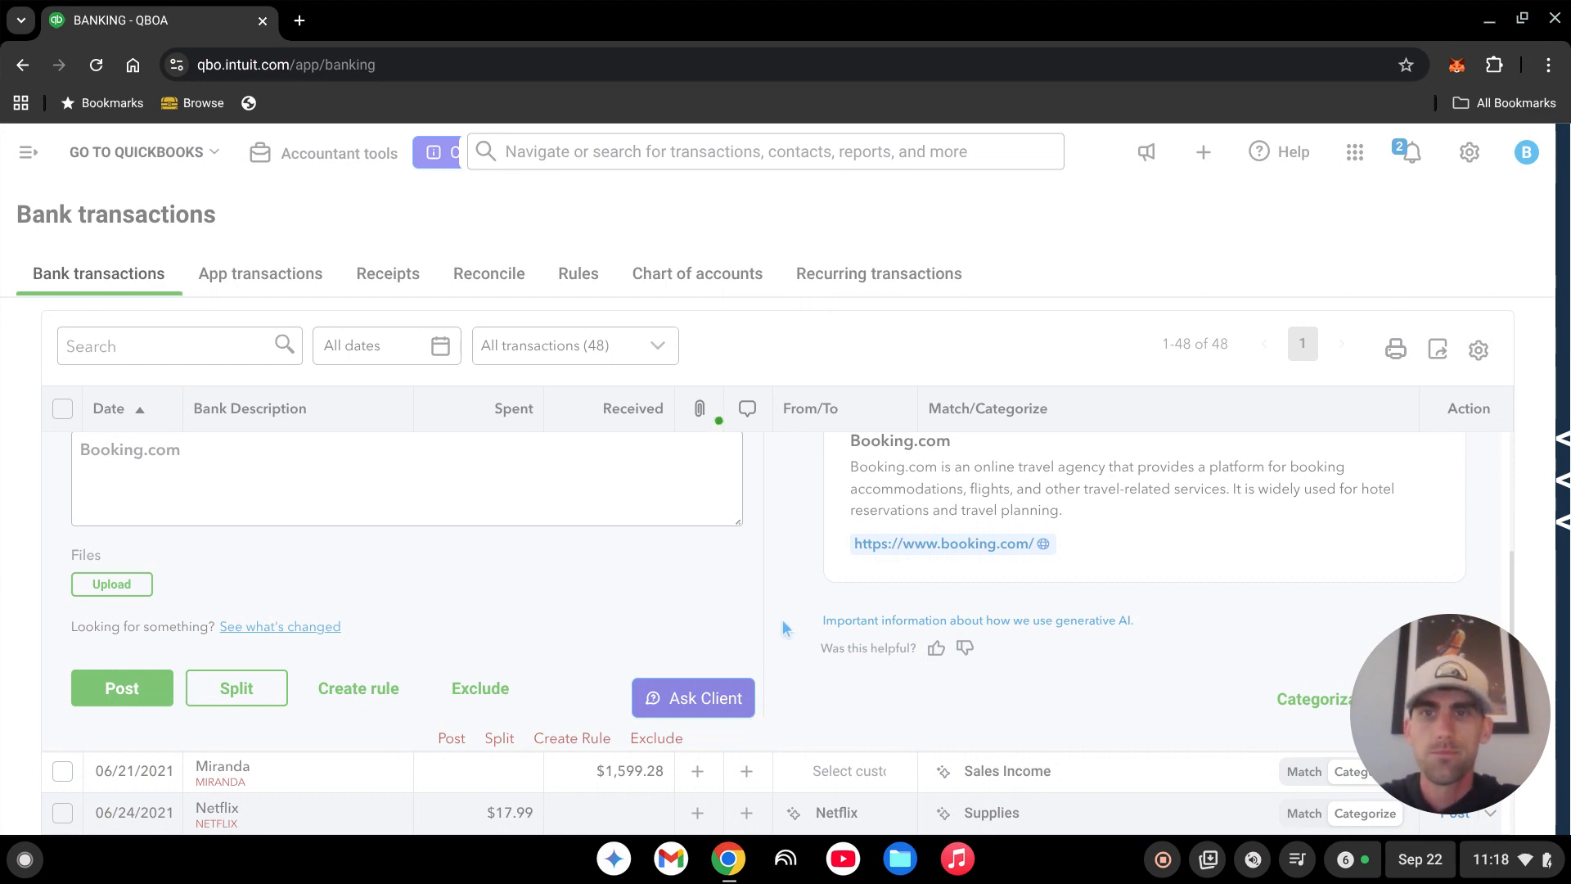
Open the pending 06/21/2021 deposit and set its account to Due to Owners
{"action": "scroll", "coordinate": [646, 630], "scroll_direction": "up", "scroll_amount": 5}
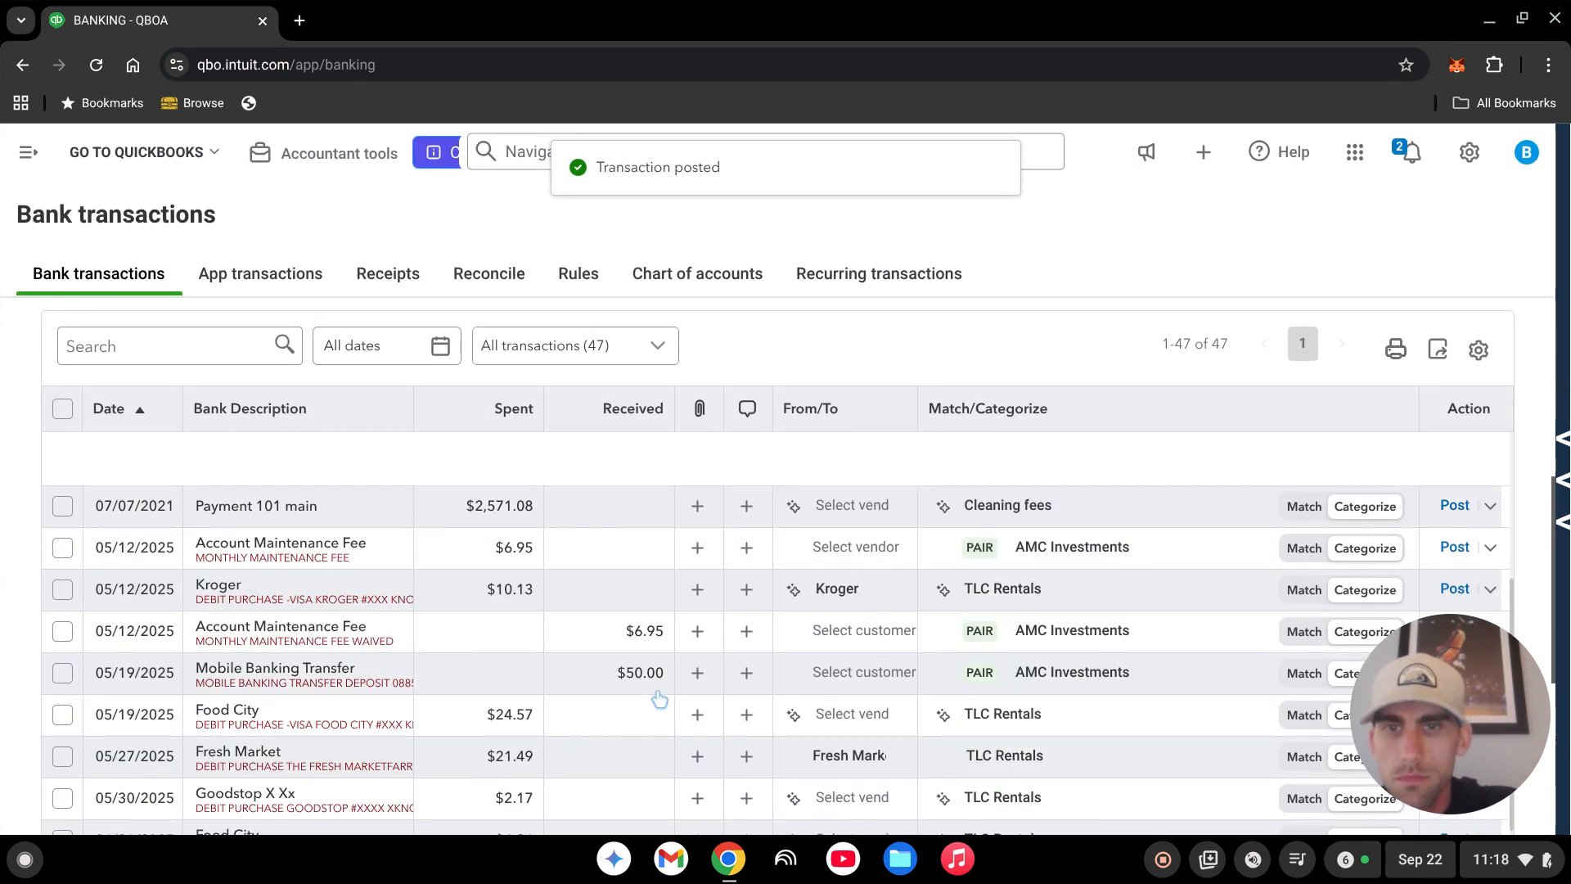
{"action": "scroll", "coordinate": [573, 630], "scroll_direction": "up", "scroll_amount": 2}
{"action": "scroll", "coordinate": [569, 663], "scroll_direction": "up", "scroll_amount": 1}
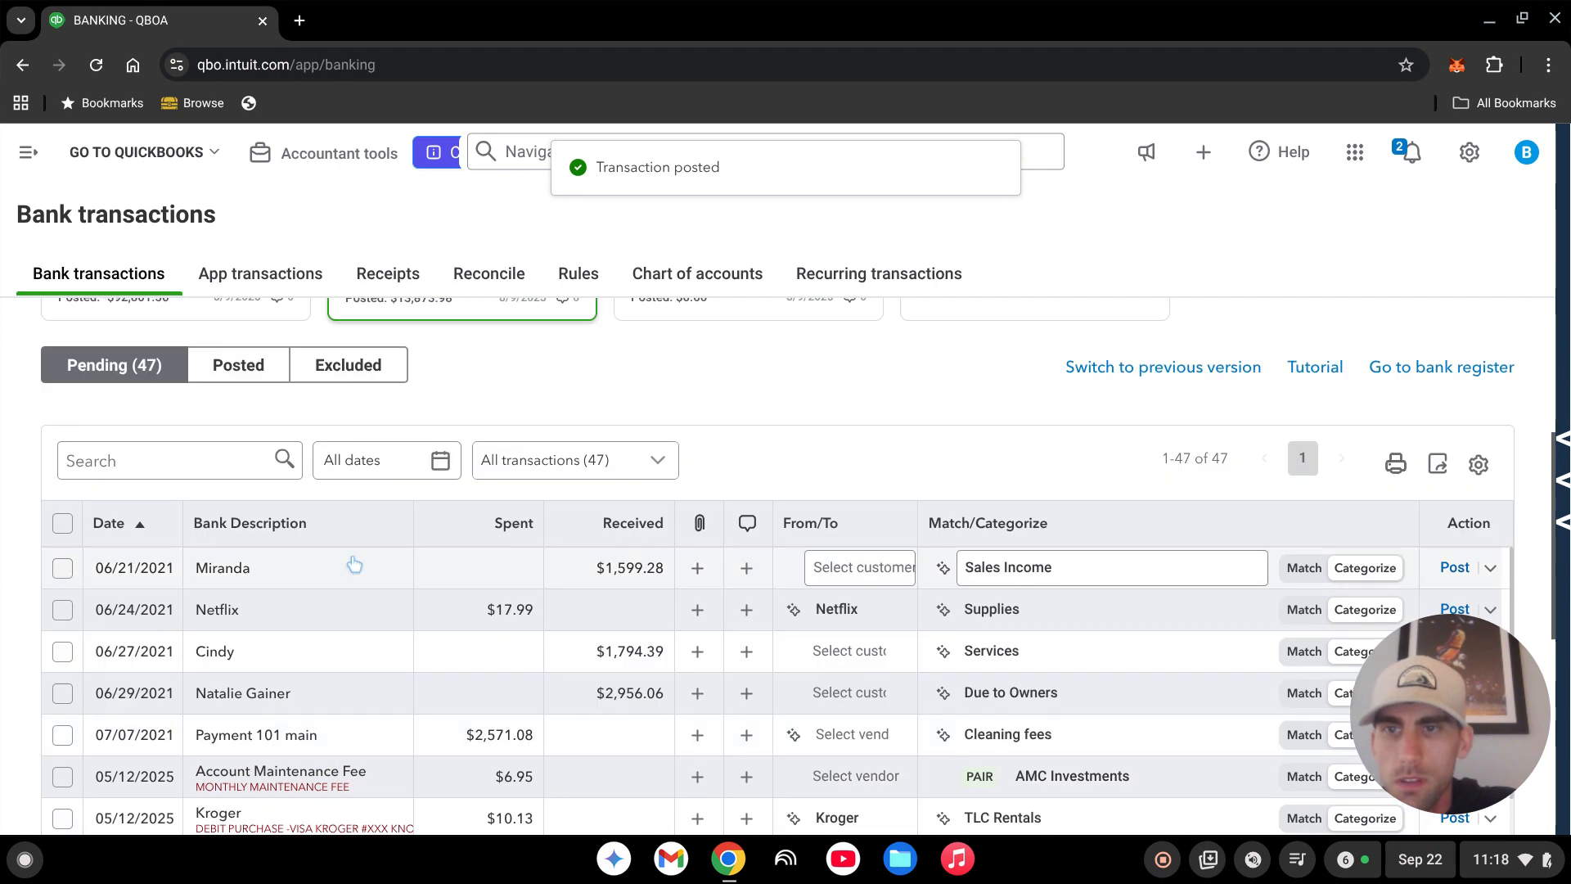
{"action": "left_click", "coordinate": [366, 574]}
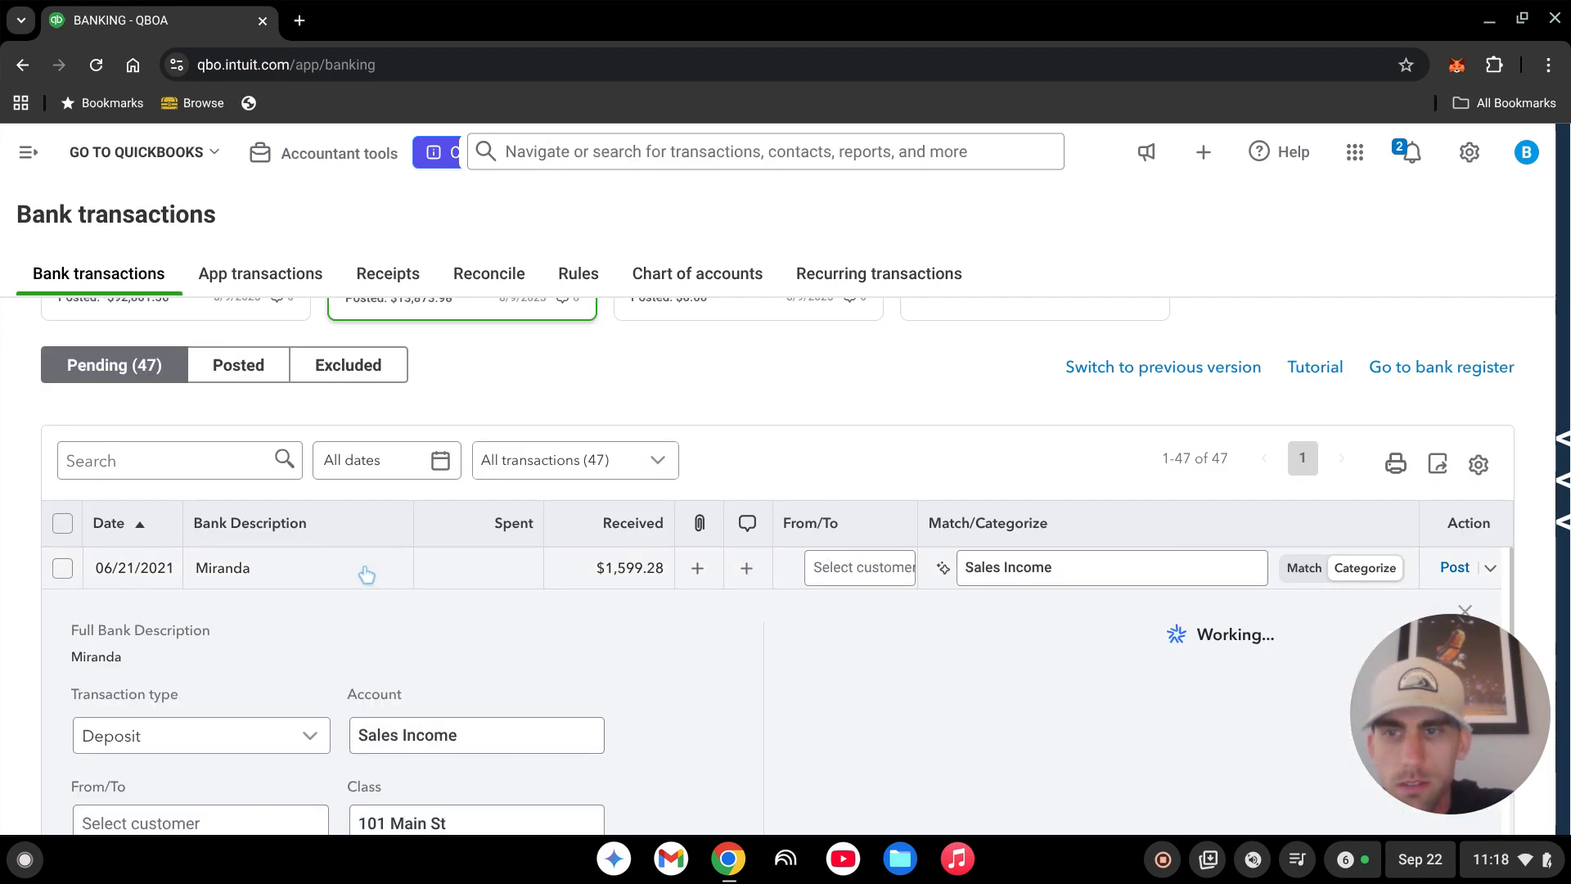
{"action": "scroll", "coordinate": [638, 645], "scroll_direction": "down", "scroll_amount": 2}
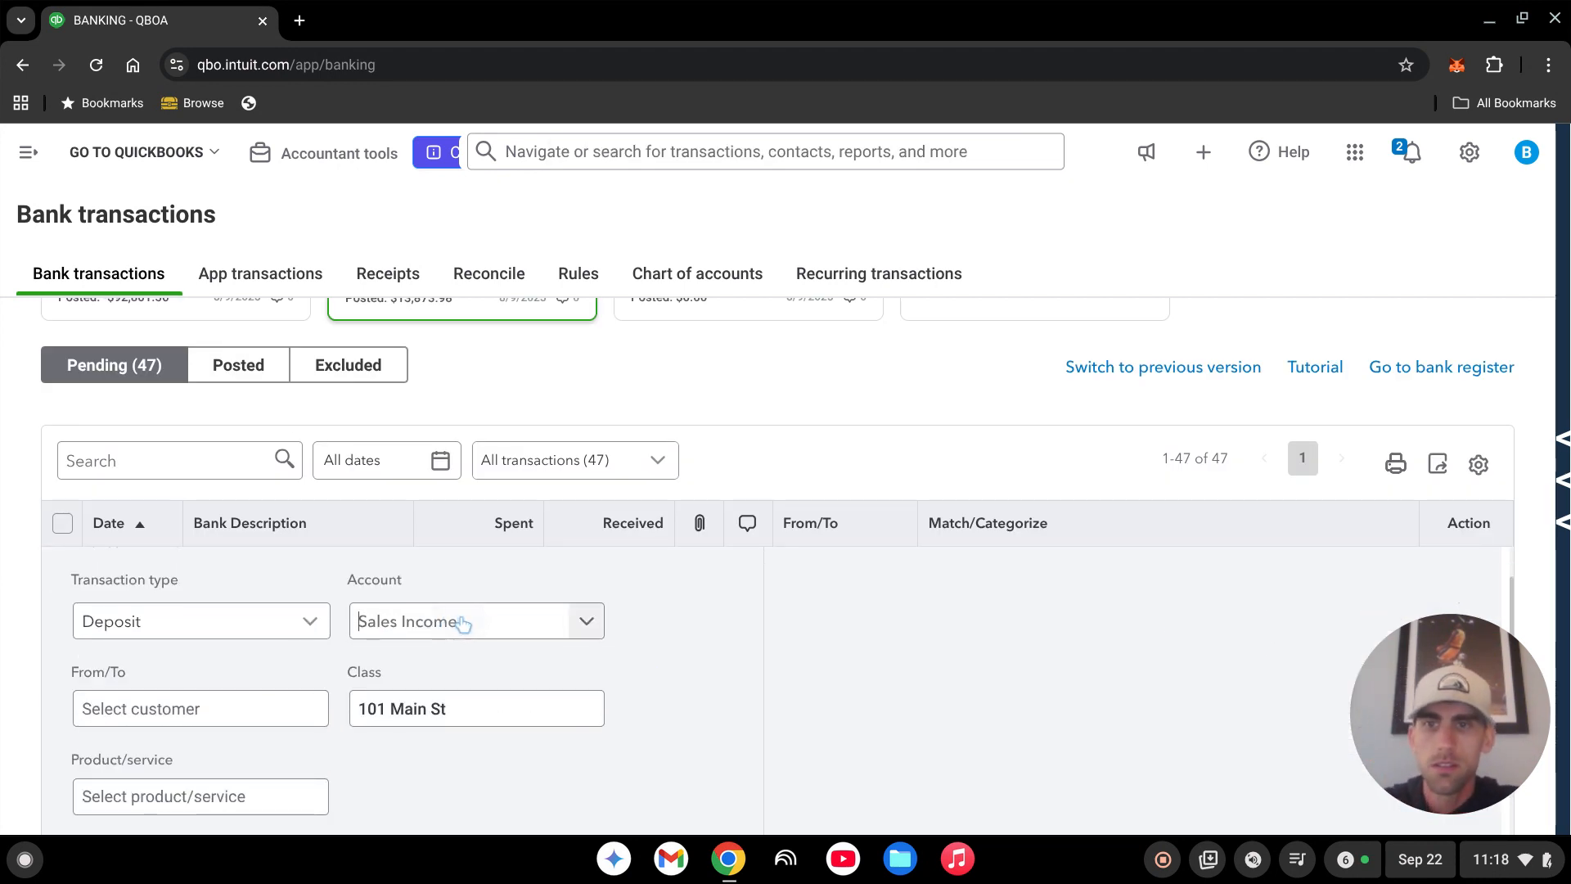
{"action": "left_click", "coordinate": [464, 624]}
{"action": "left_click", "coordinate": [462, 625]}
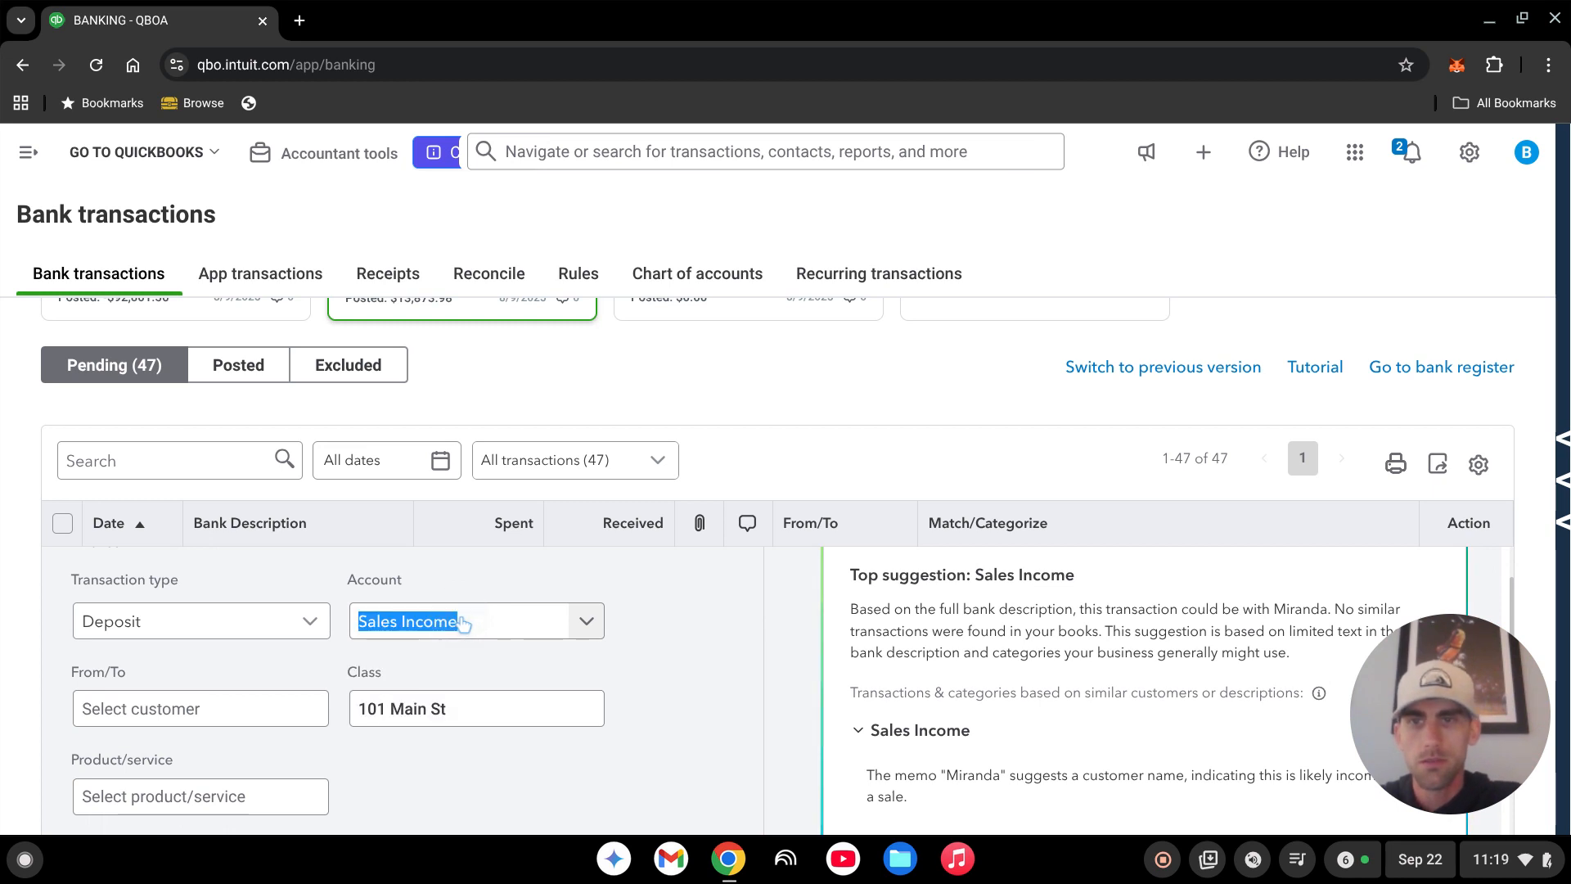
{"action": "type", "text": "due"}
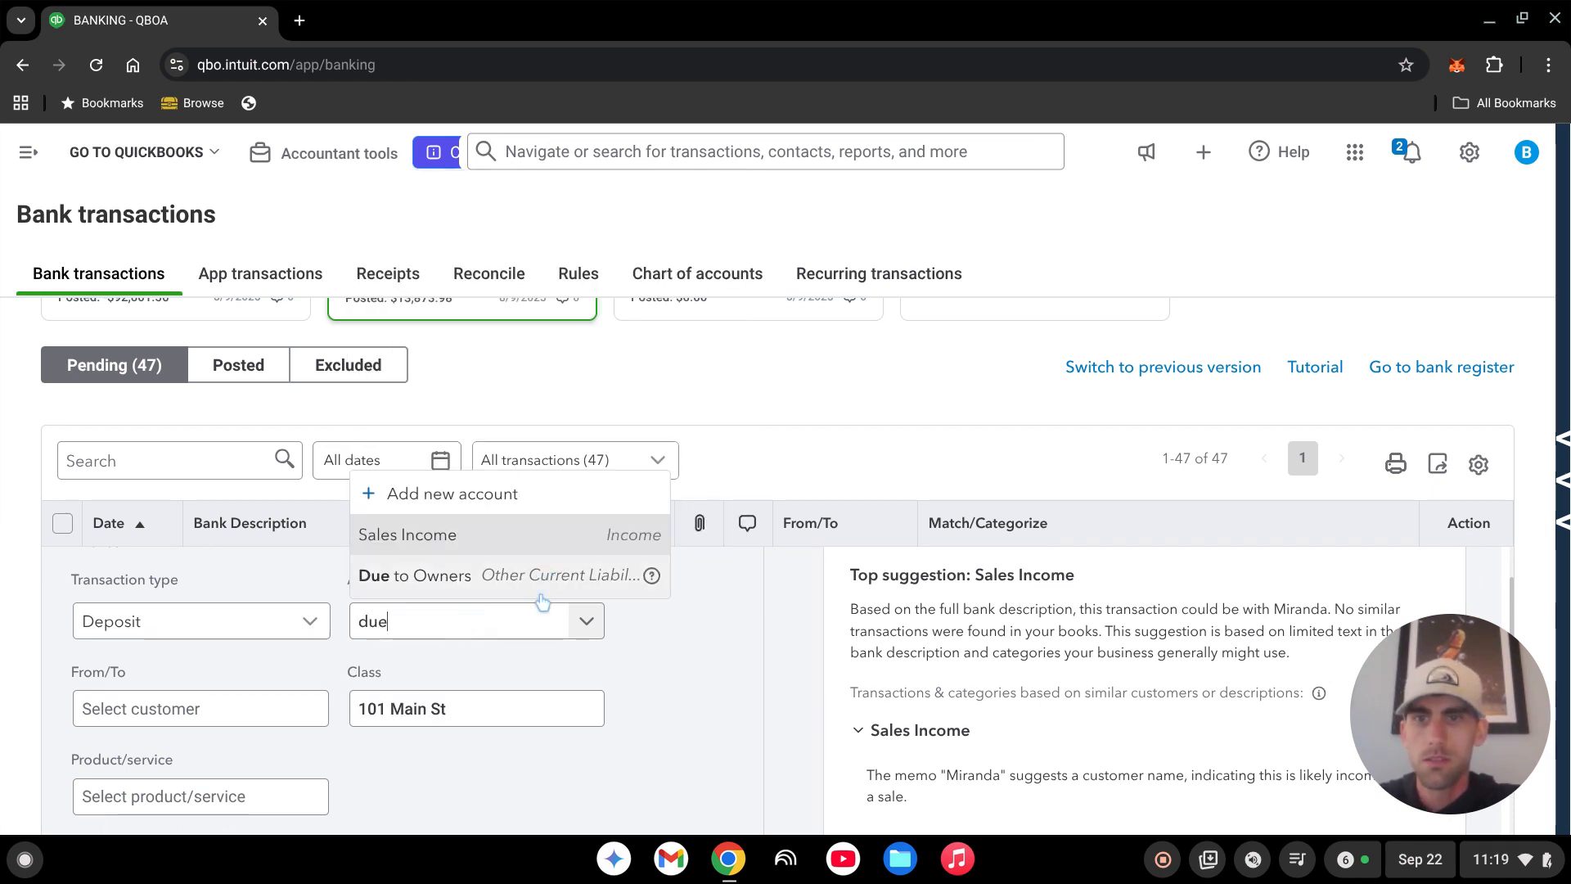
{"action": "left_click", "coordinate": [540, 581]}
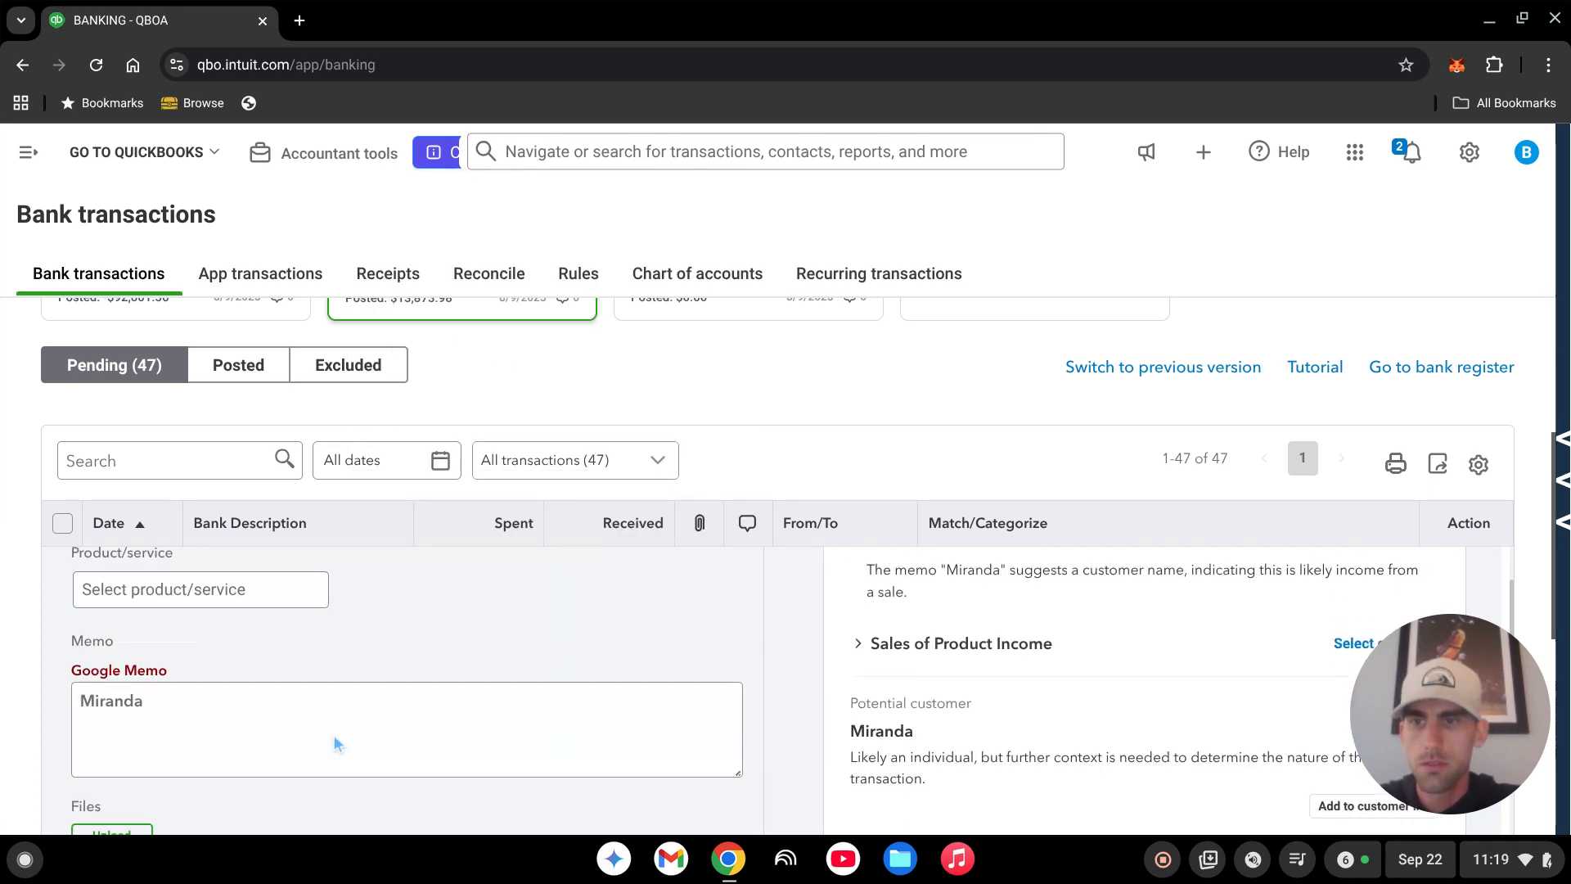
Set the 06/21/2021 deposit's customer to the sub-customer 101 Main St and post the deposit
{"action": "scroll", "coordinate": [333, 743], "scroll_direction": "down", "scroll_amount": 3}
{"action": "scroll", "coordinate": [242, 641], "scroll_direction": "up", "scroll_amount": 1}
{"action": "left_click", "coordinate": [232, 596]}
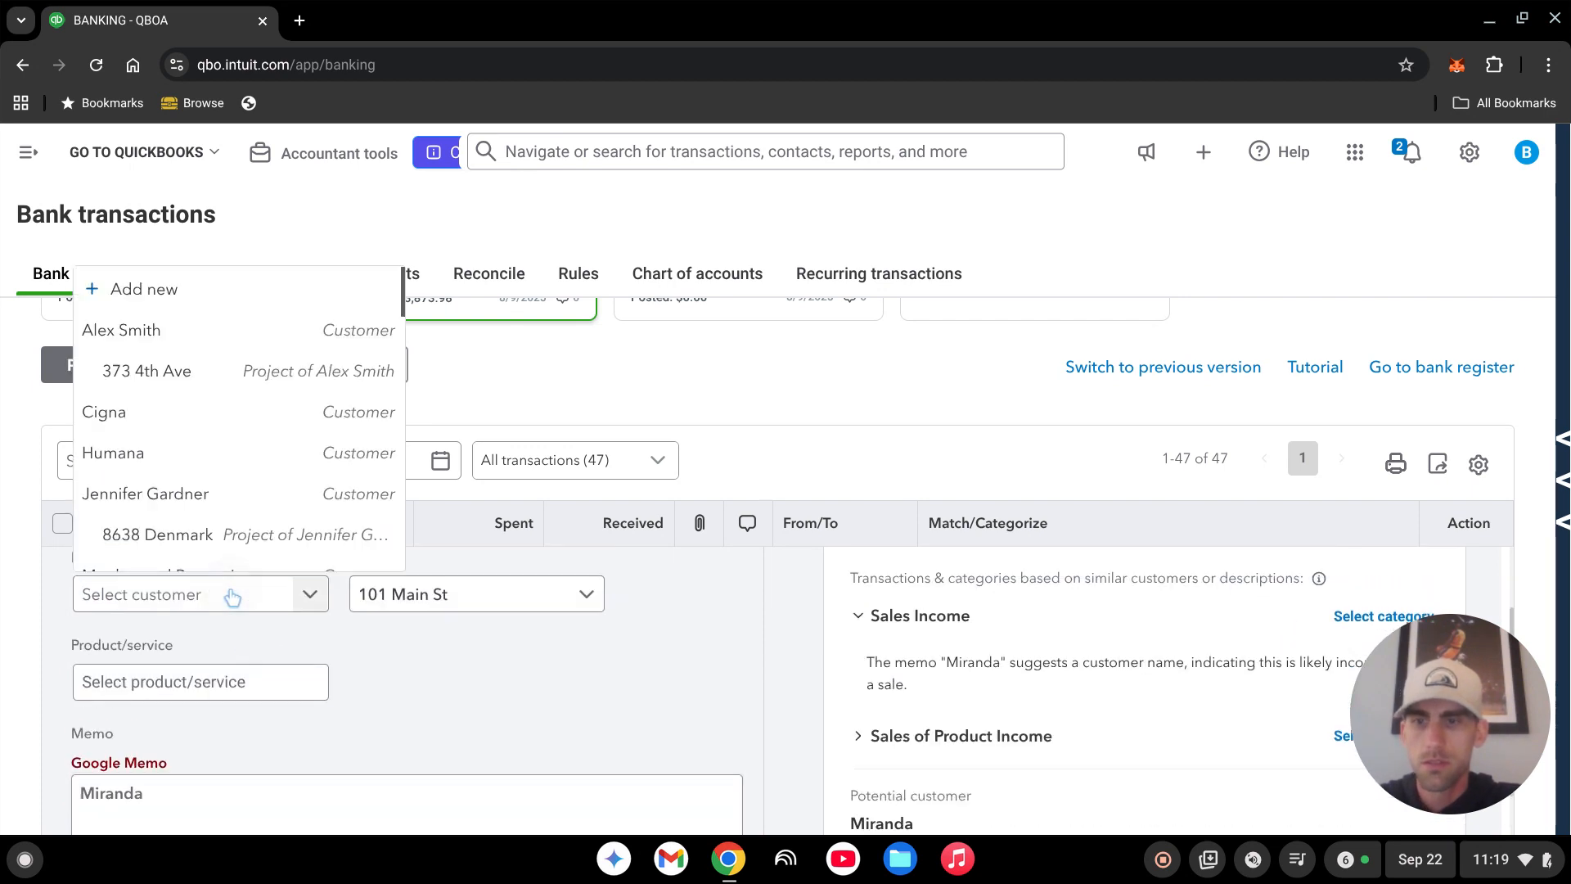
{"action": "type", "text": "101"}
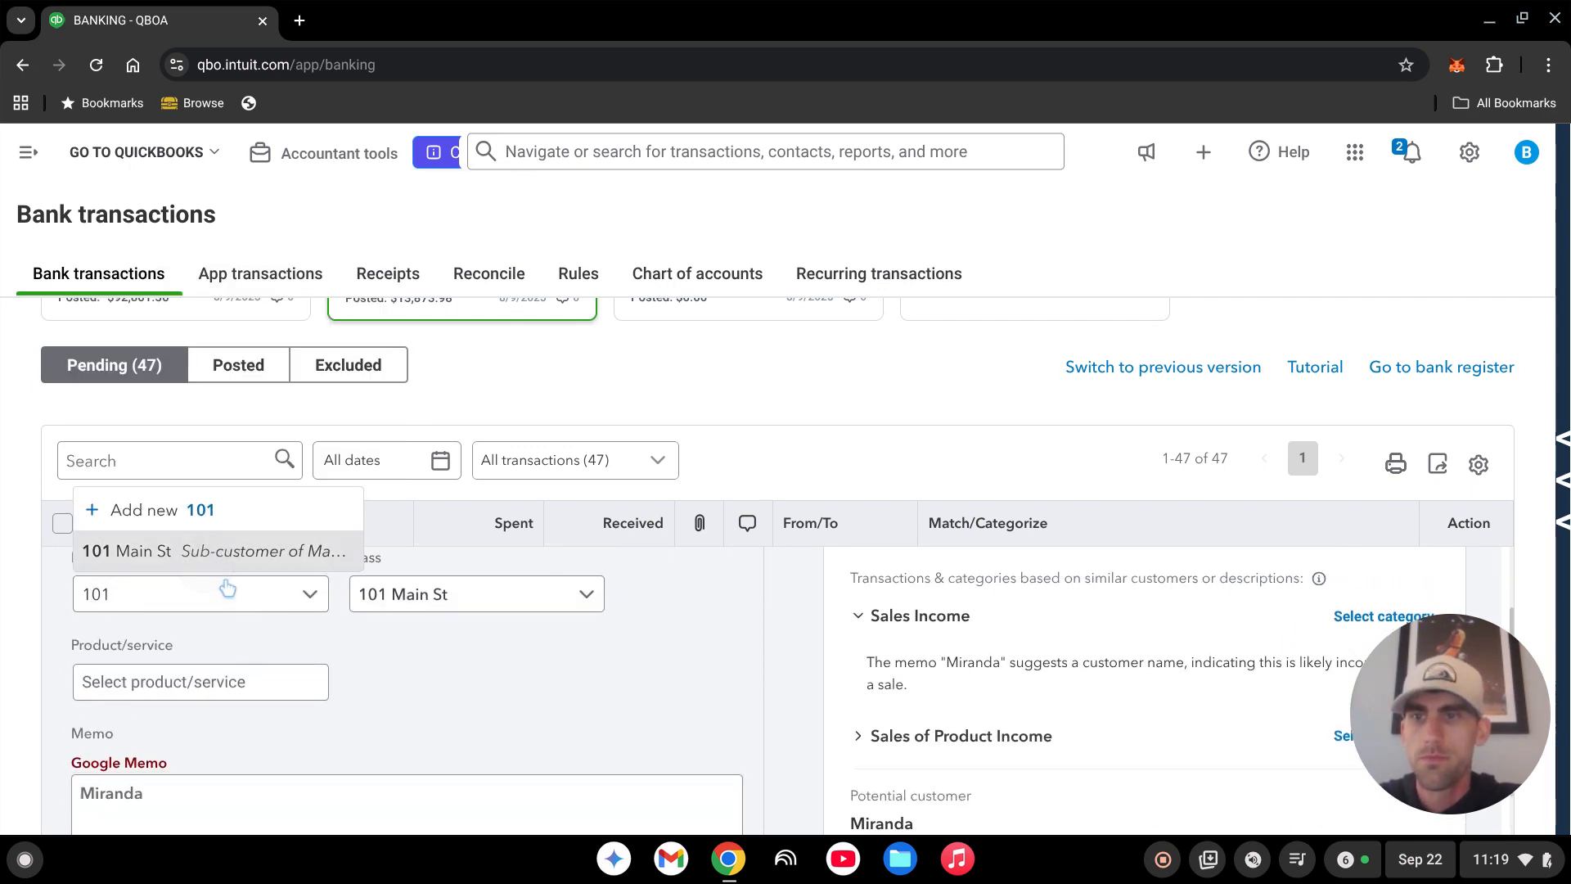
{"action": "left_click", "coordinate": [597, 708]}
{"action": "scroll", "coordinate": [666, 657], "scroll_direction": "down", "scroll_amount": 3}
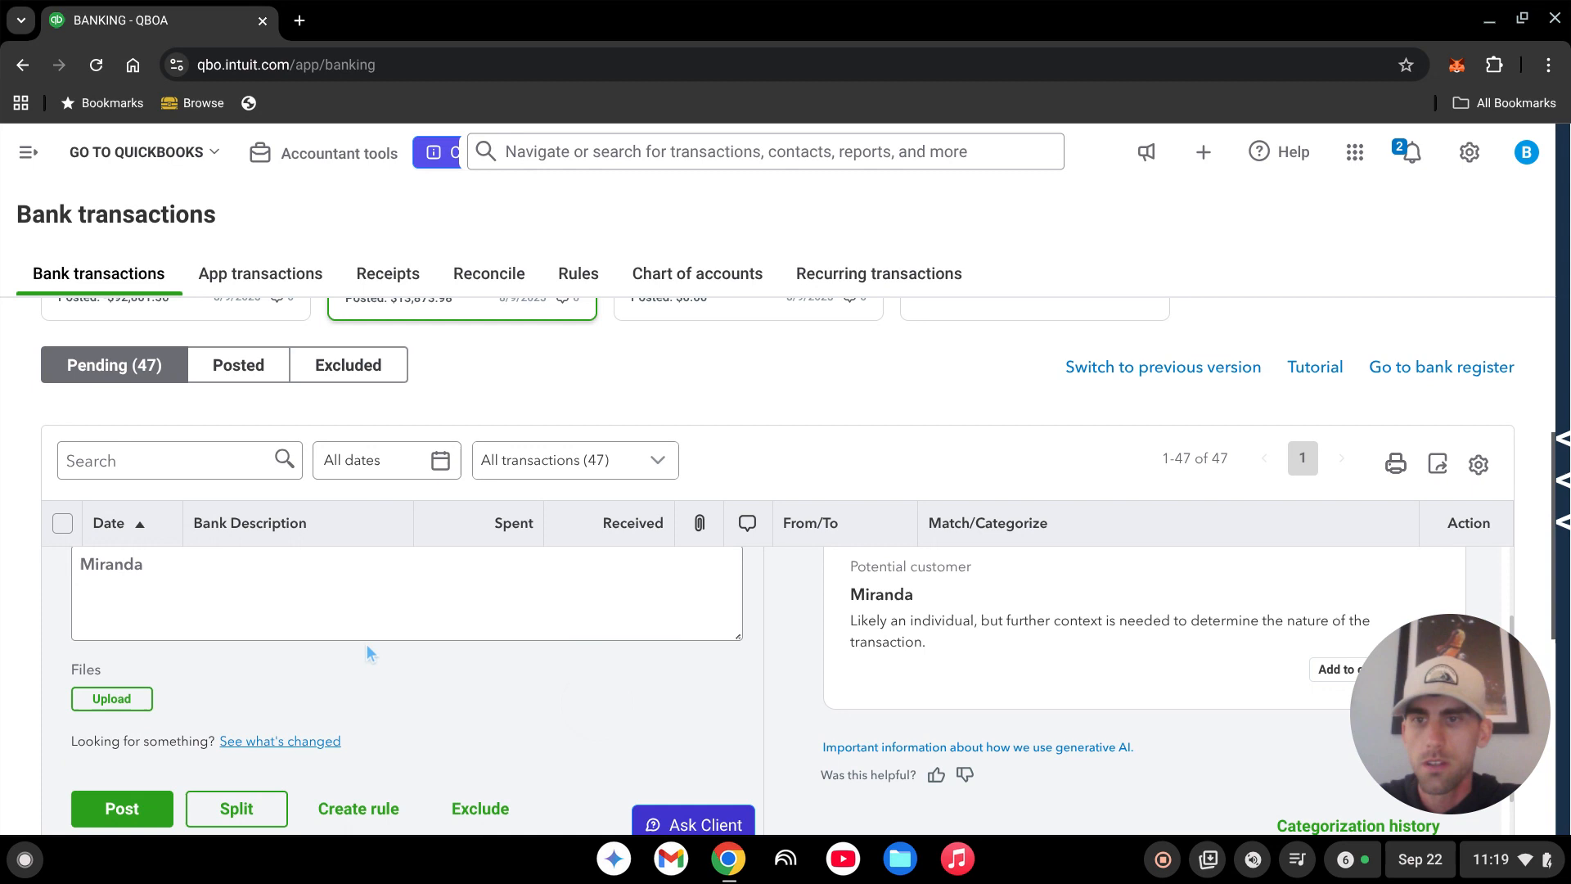
{"action": "left_click", "coordinate": [122, 808]}
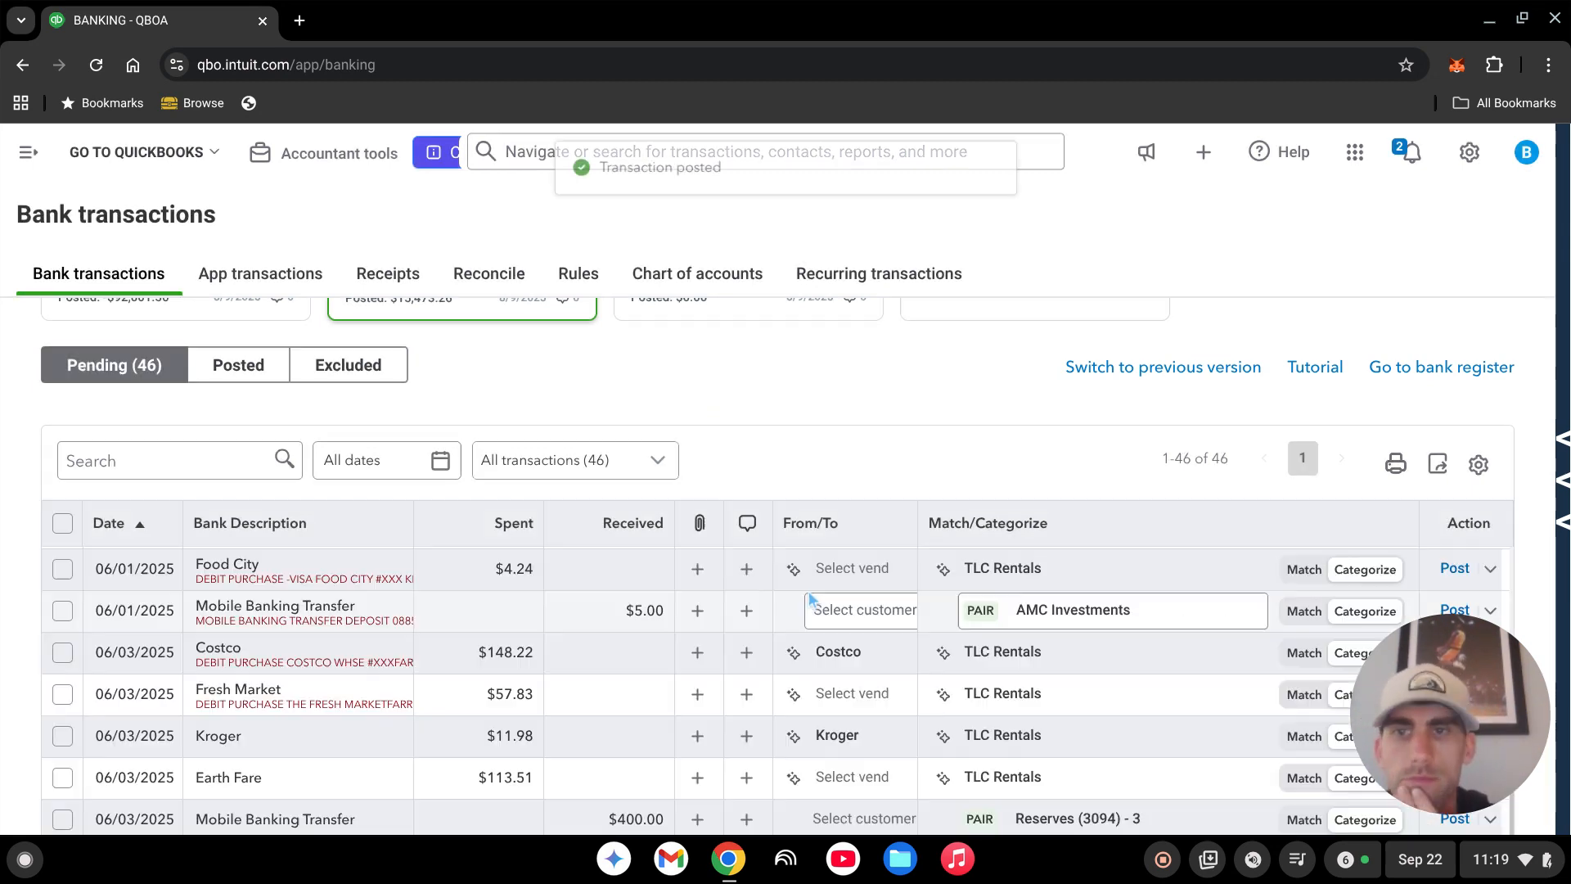
Open the pending 06/24/2021 Netflix expense and set its account to Netflix, the sub-account of Memberships & Subscriptions
{"action": "scroll", "coordinate": [491, 695], "scroll_direction": "up", "scroll_amount": 5}
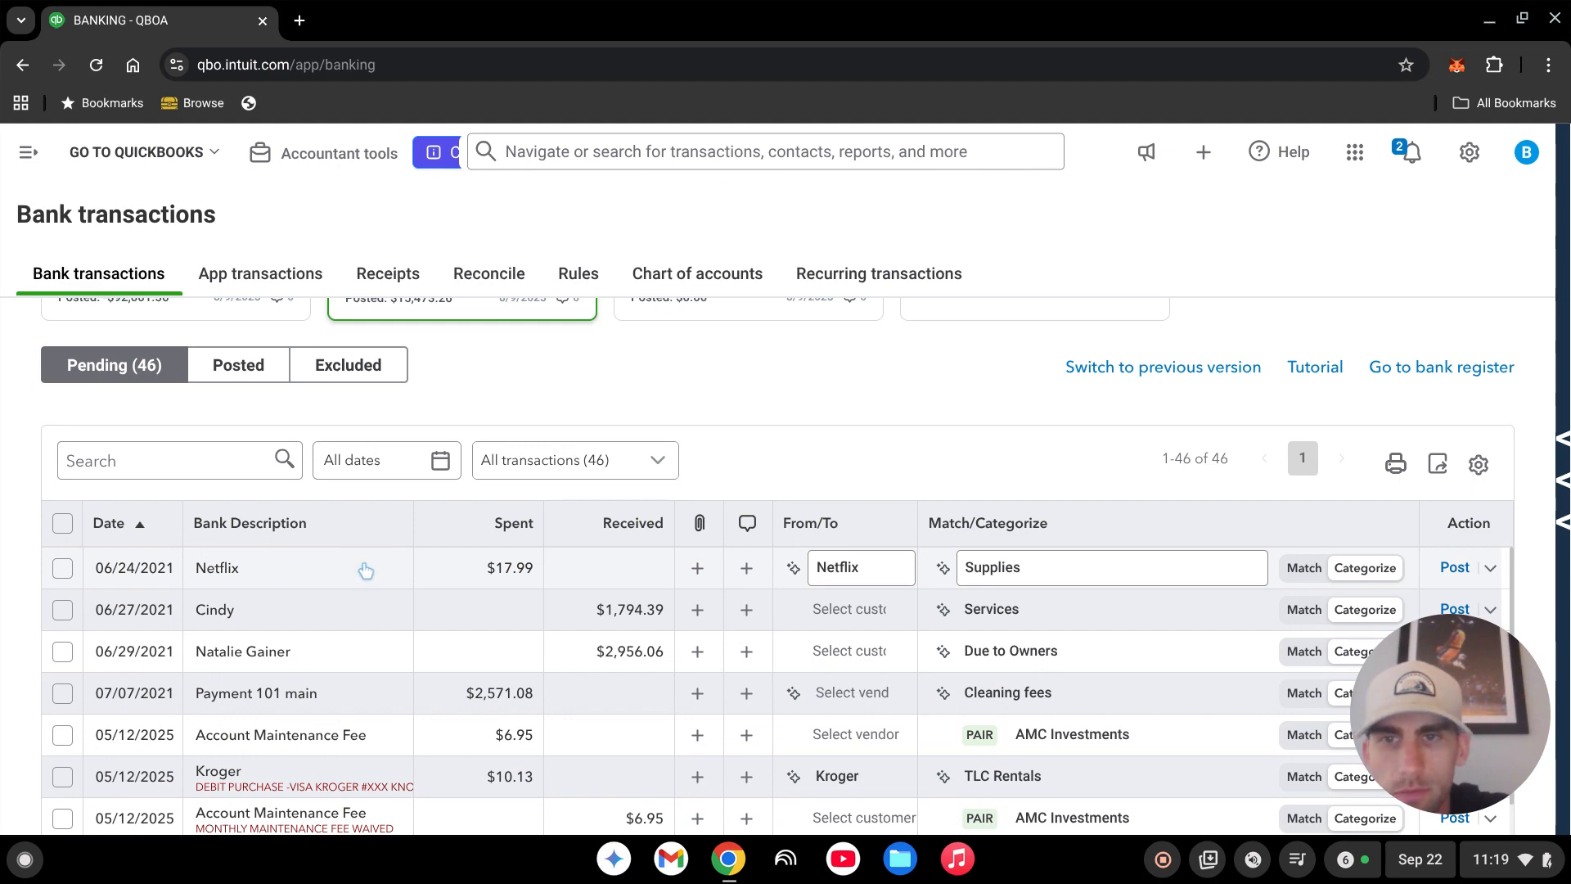
{"action": "left_click", "coordinate": [366, 570]}
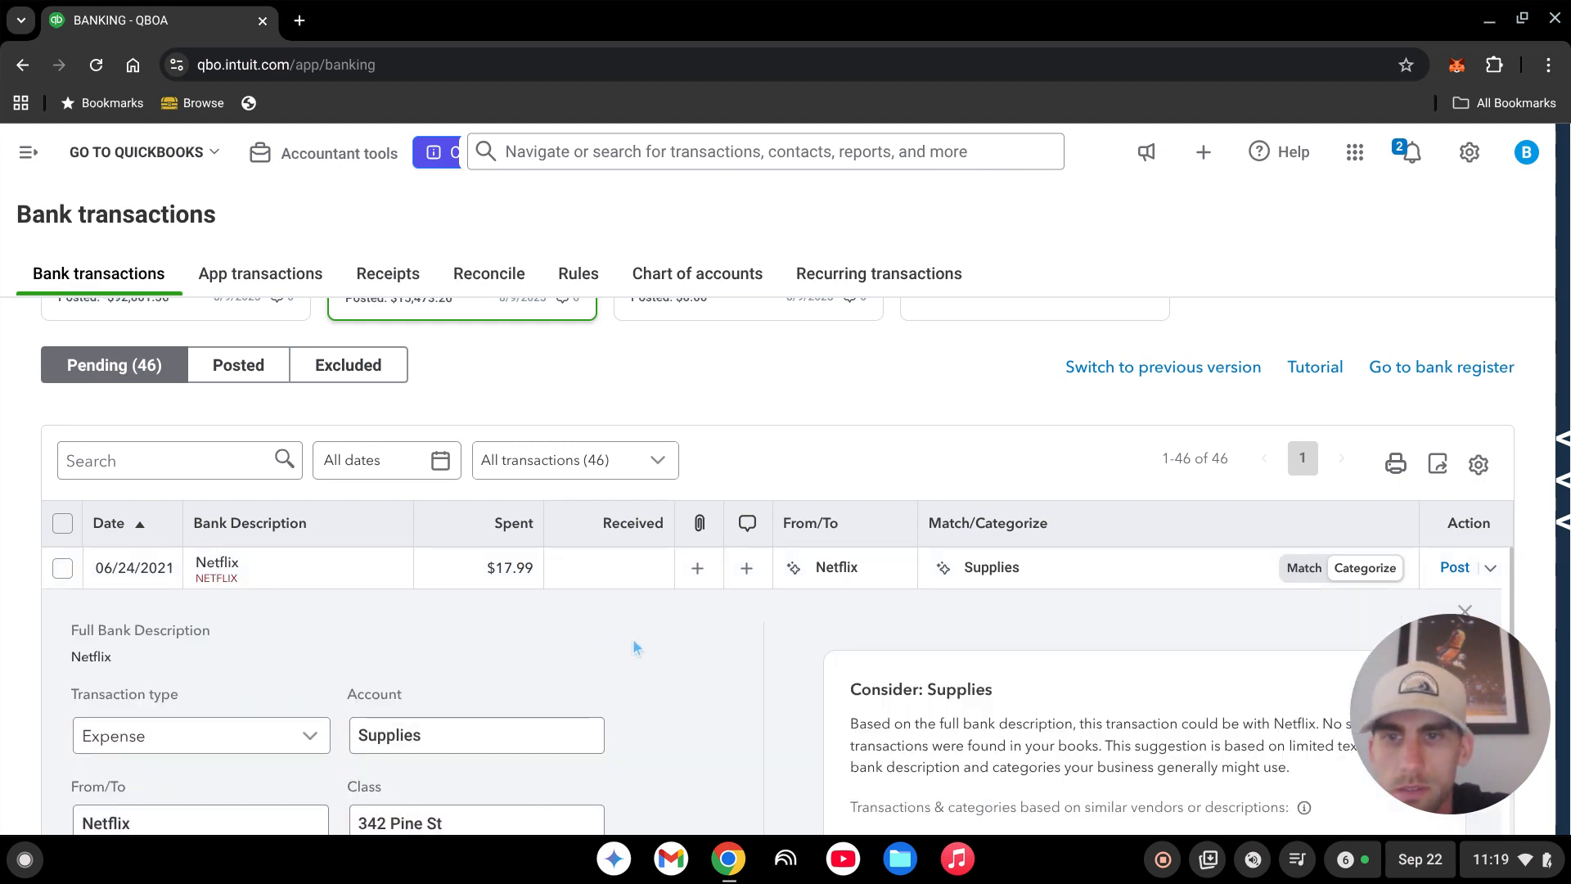
{"action": "scroll", "coordinate": [655, 655], "scroll_direction": "down", "scroll_amount": 3}
{"action": "scroll", "coordinate": [498, 678], "scroll_direction": "up", "scroll_amount": 3}
{"action": "scroll", "coordinate": [496, 655], "scroll_direction": "down", "scroll_amount": 1}
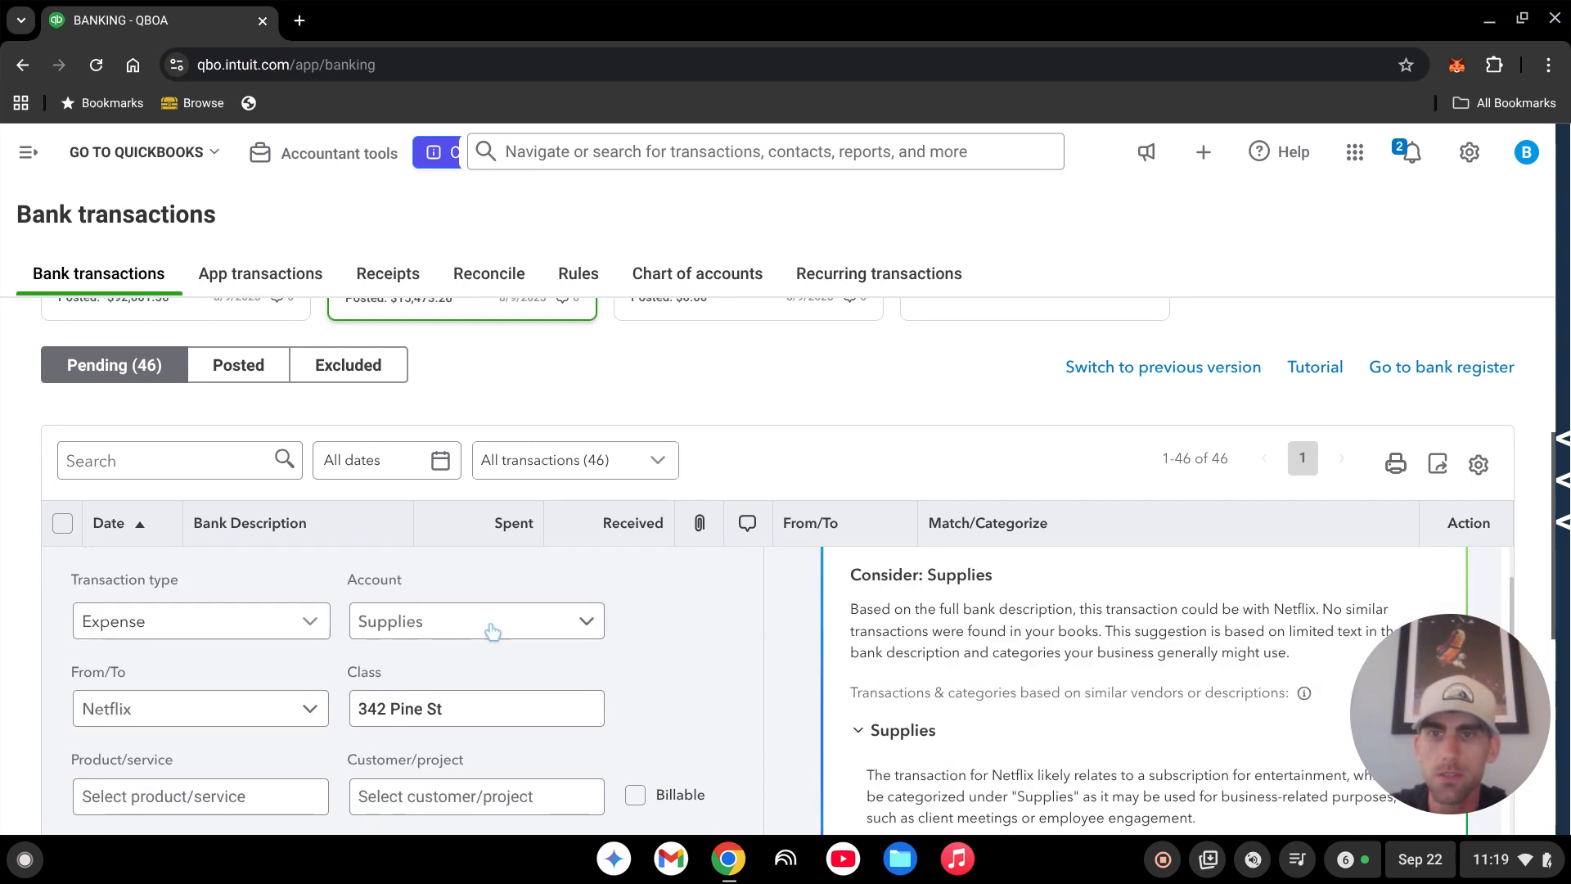
{"action": "left_click", "coordinate": [486, 631]}
{"action": "type", "text": "netl"}
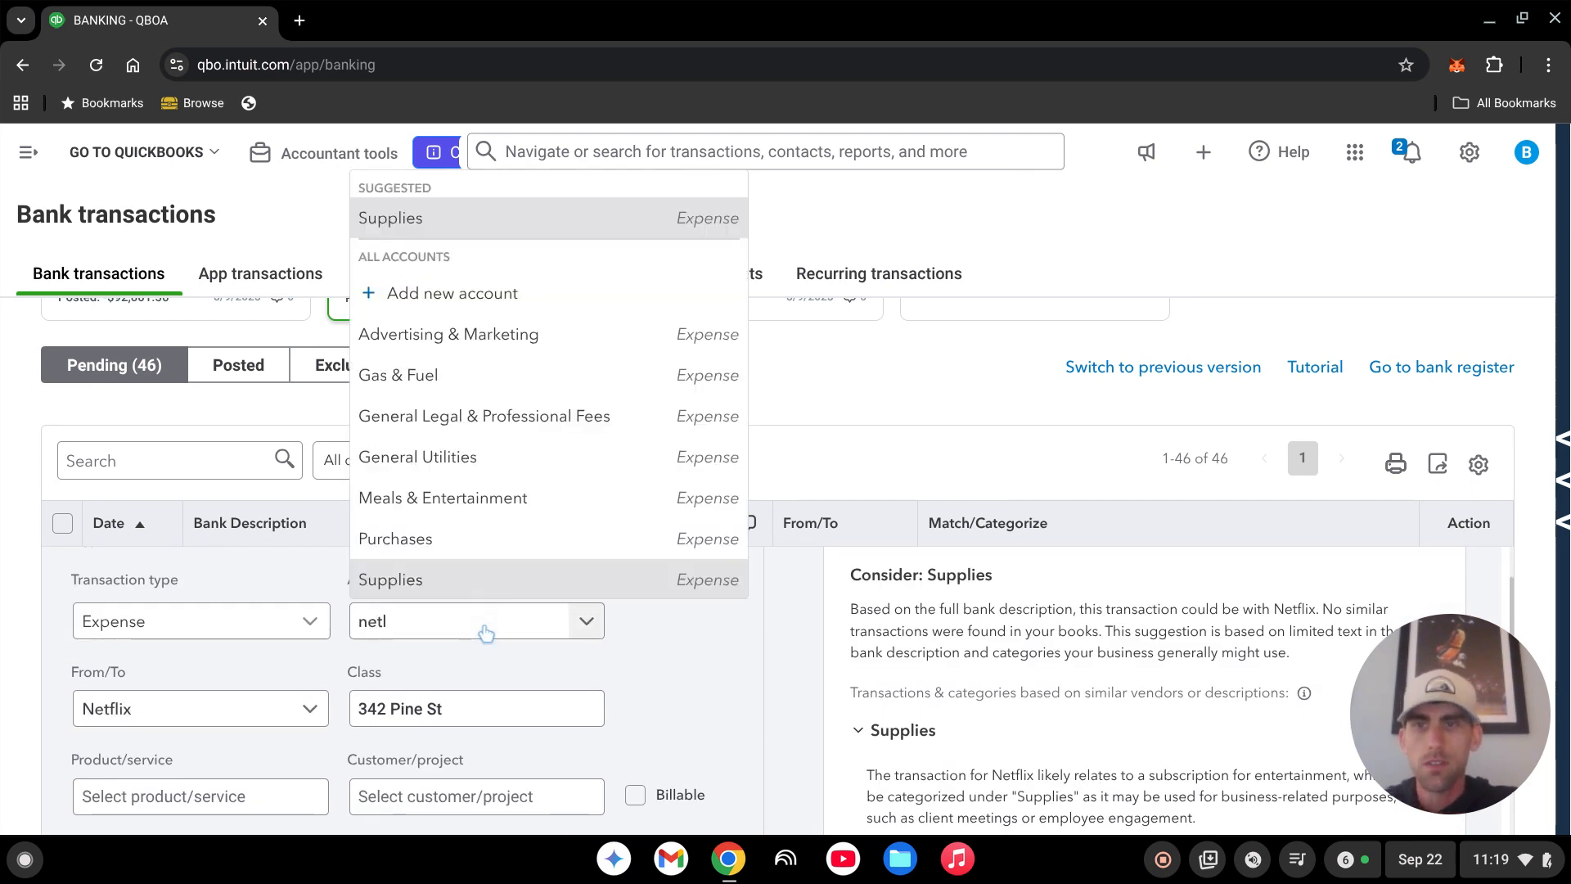
{"action": "type", "text": "etfl"}
{"action": "key", "text": "BackSpace"}
{"action": "type", "text": "flix"}
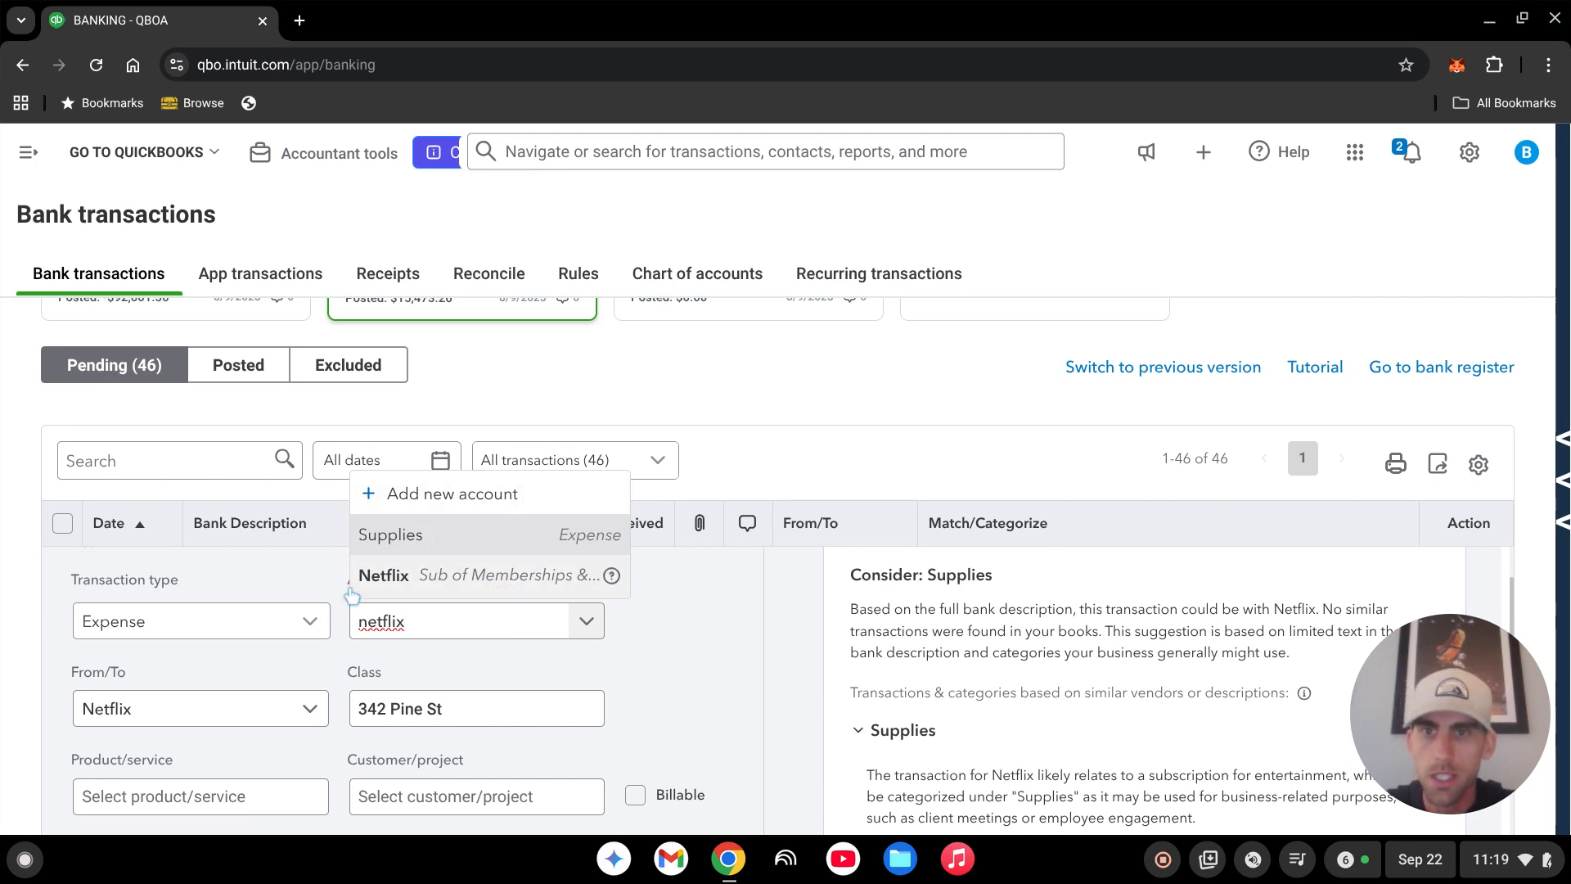
{"action": "left_click", "coordinate": [495, 577]}
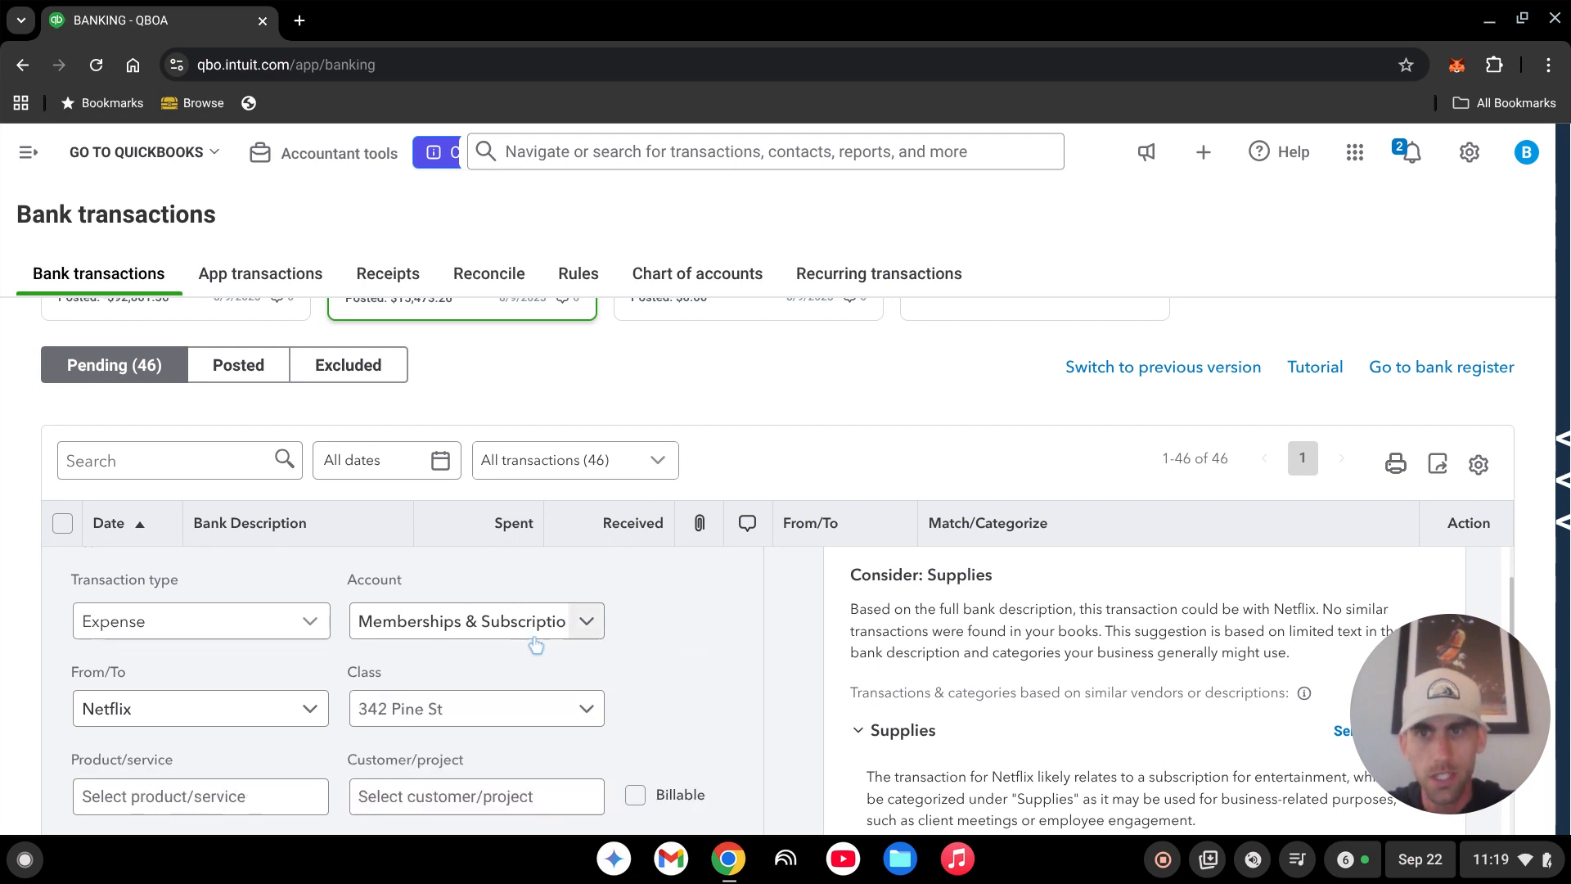
Set the Netflix expense's class to 101 Main St
{"action": "scroll", "coordinate": [595, 622], "scroll_direction": "down", "scroll_amount": 1}
{"action": "left_click", "coordinate": [426, 605]}
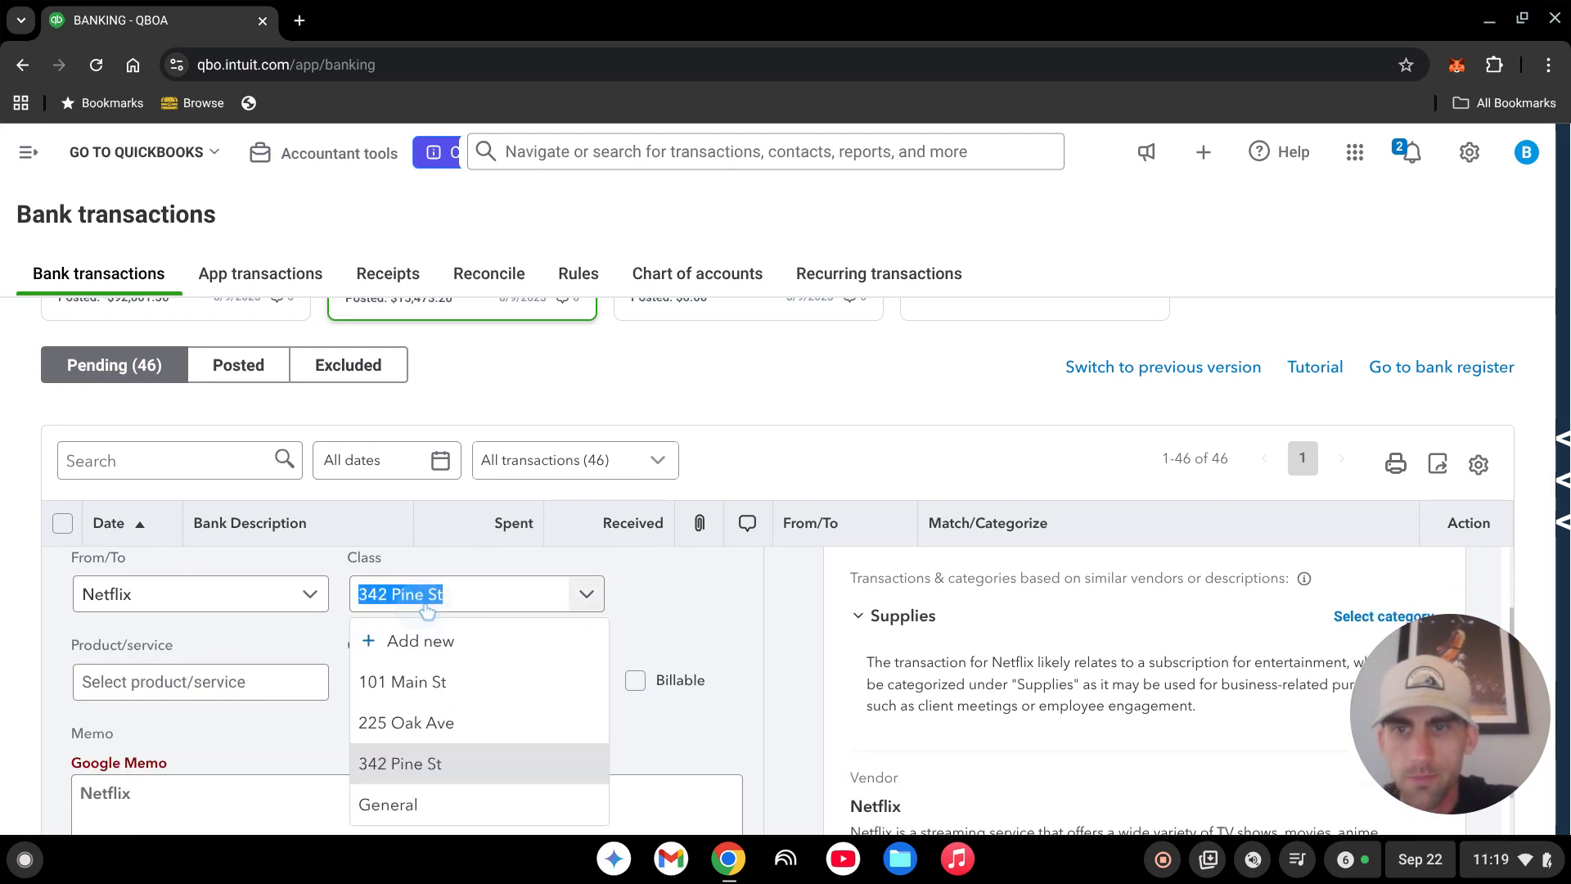
{"action": "type", "text": "101"}
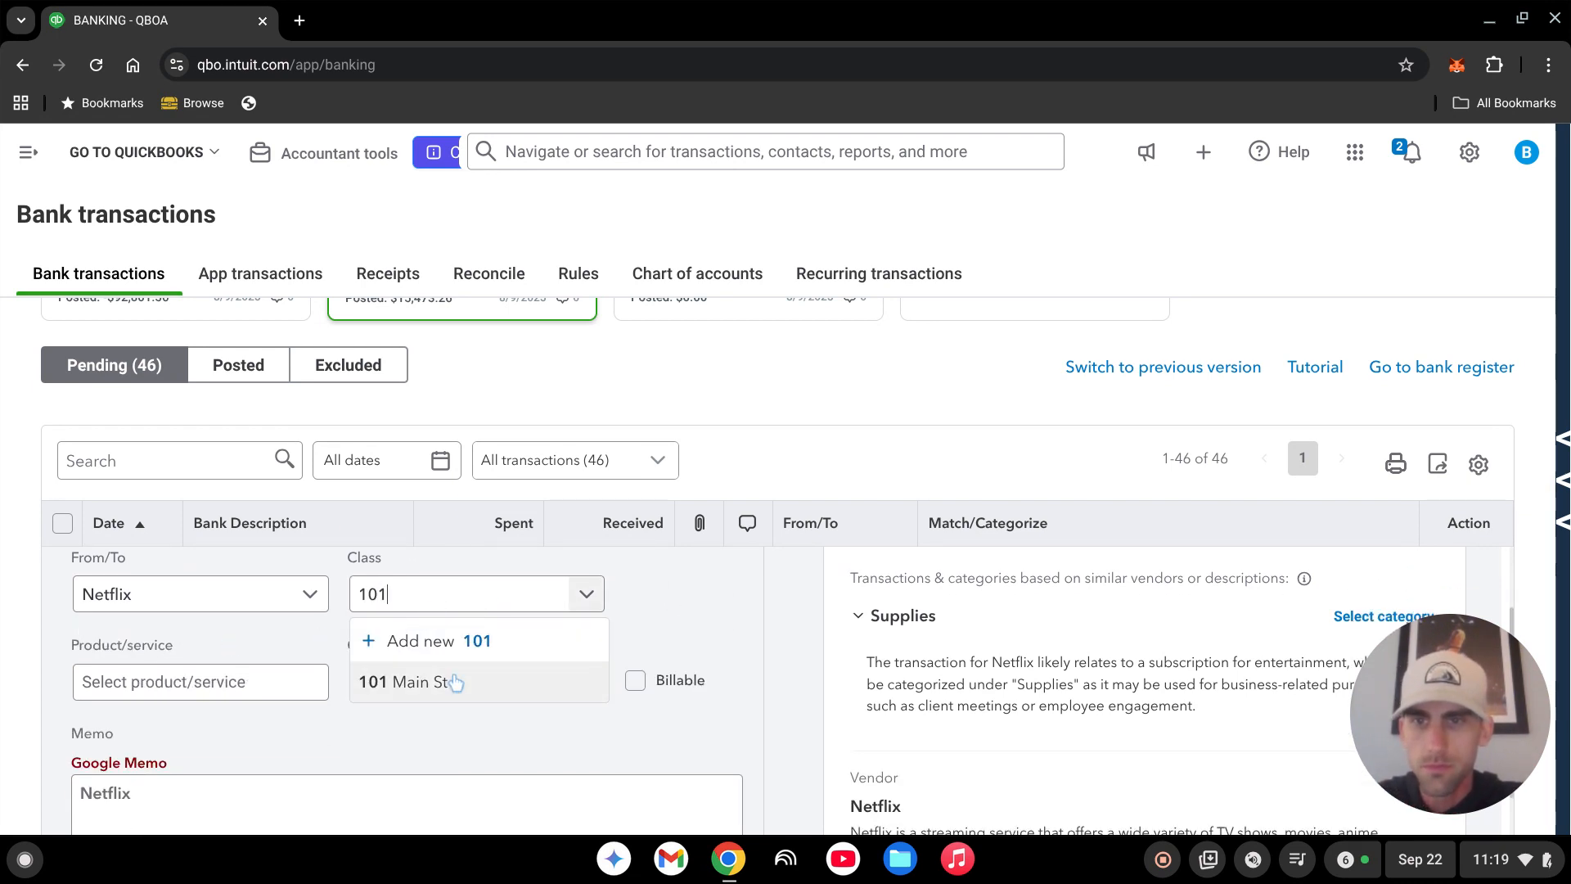
{"action": "left_click", "coordinate": [455, 682]}
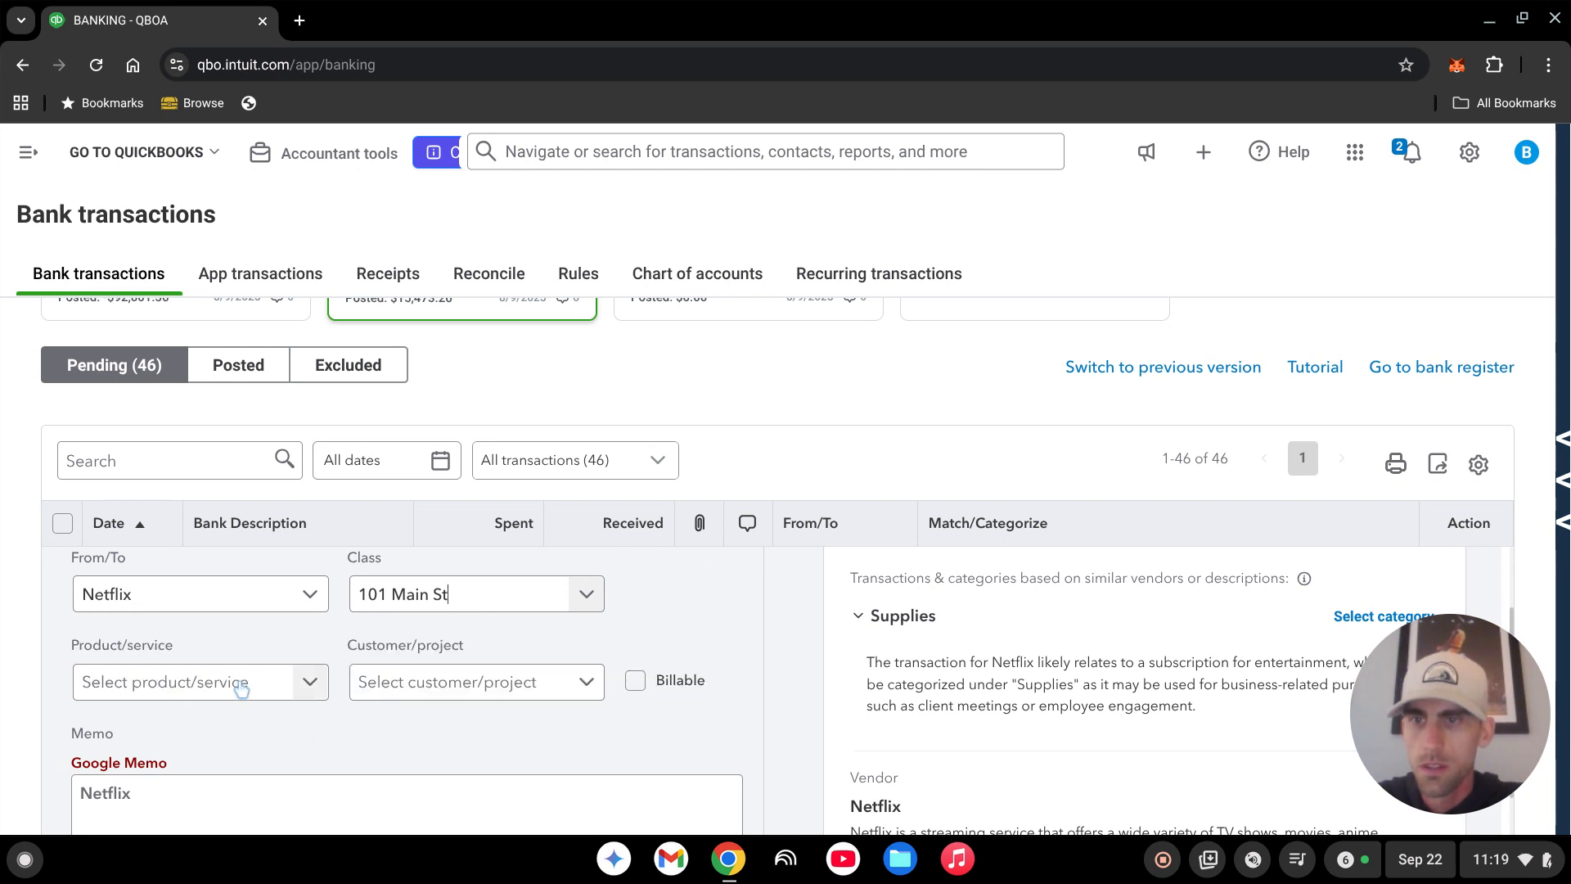
Post the Netflix expense as billable to the sub-customer Maplewood Properties:101 Main St
{"action": "left_click", "coordinate": [497, 683]}
{"action": "type", "text": "101"}
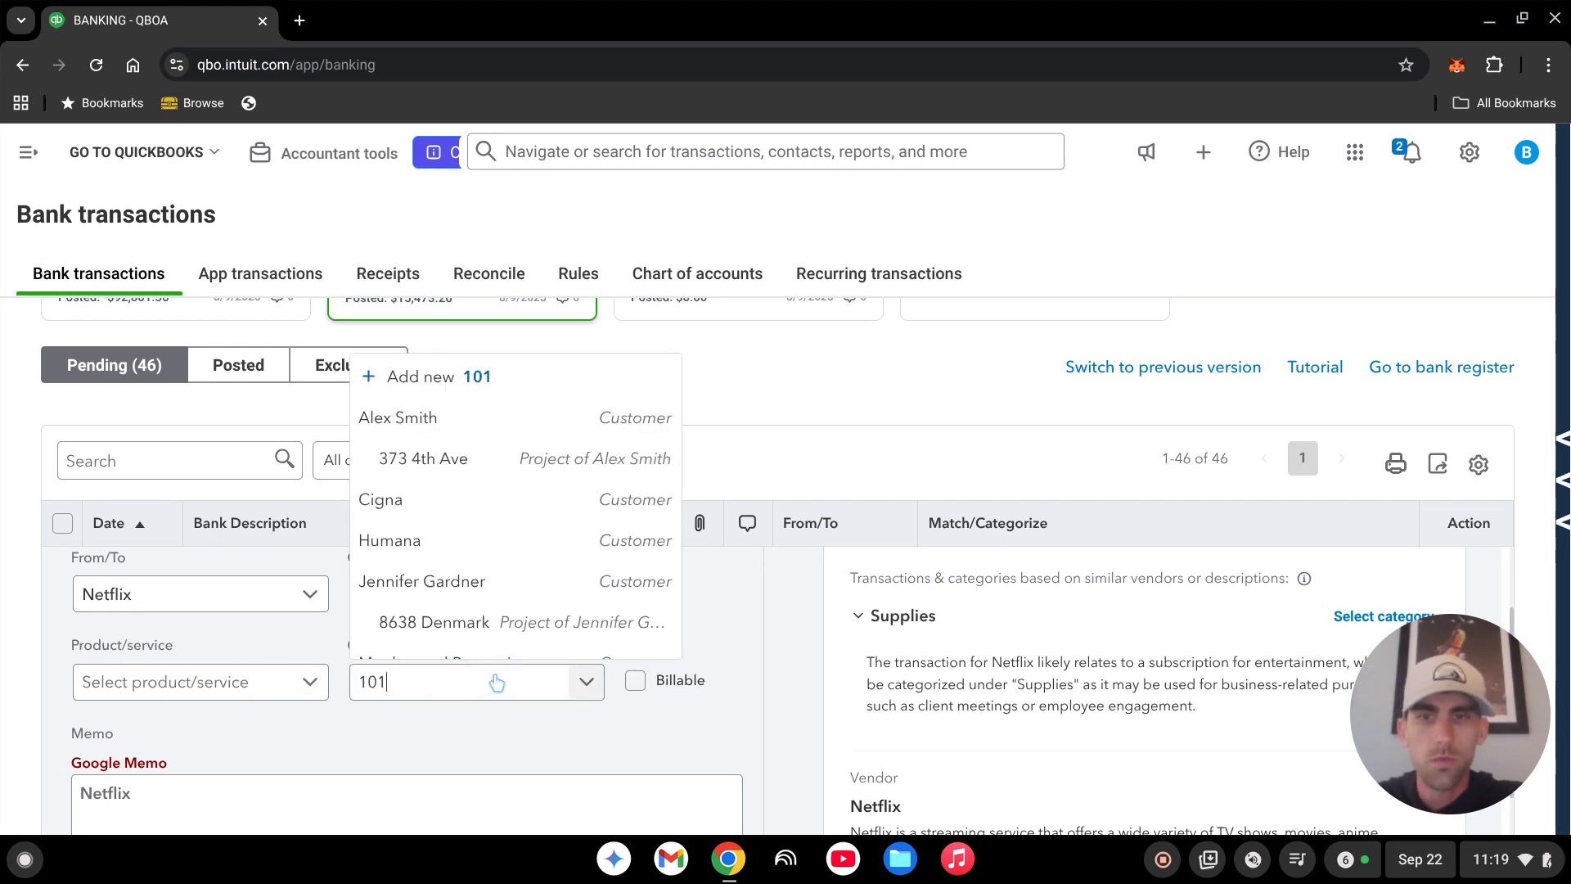
{"action": "left_click", "coordinate": [458, 638]}
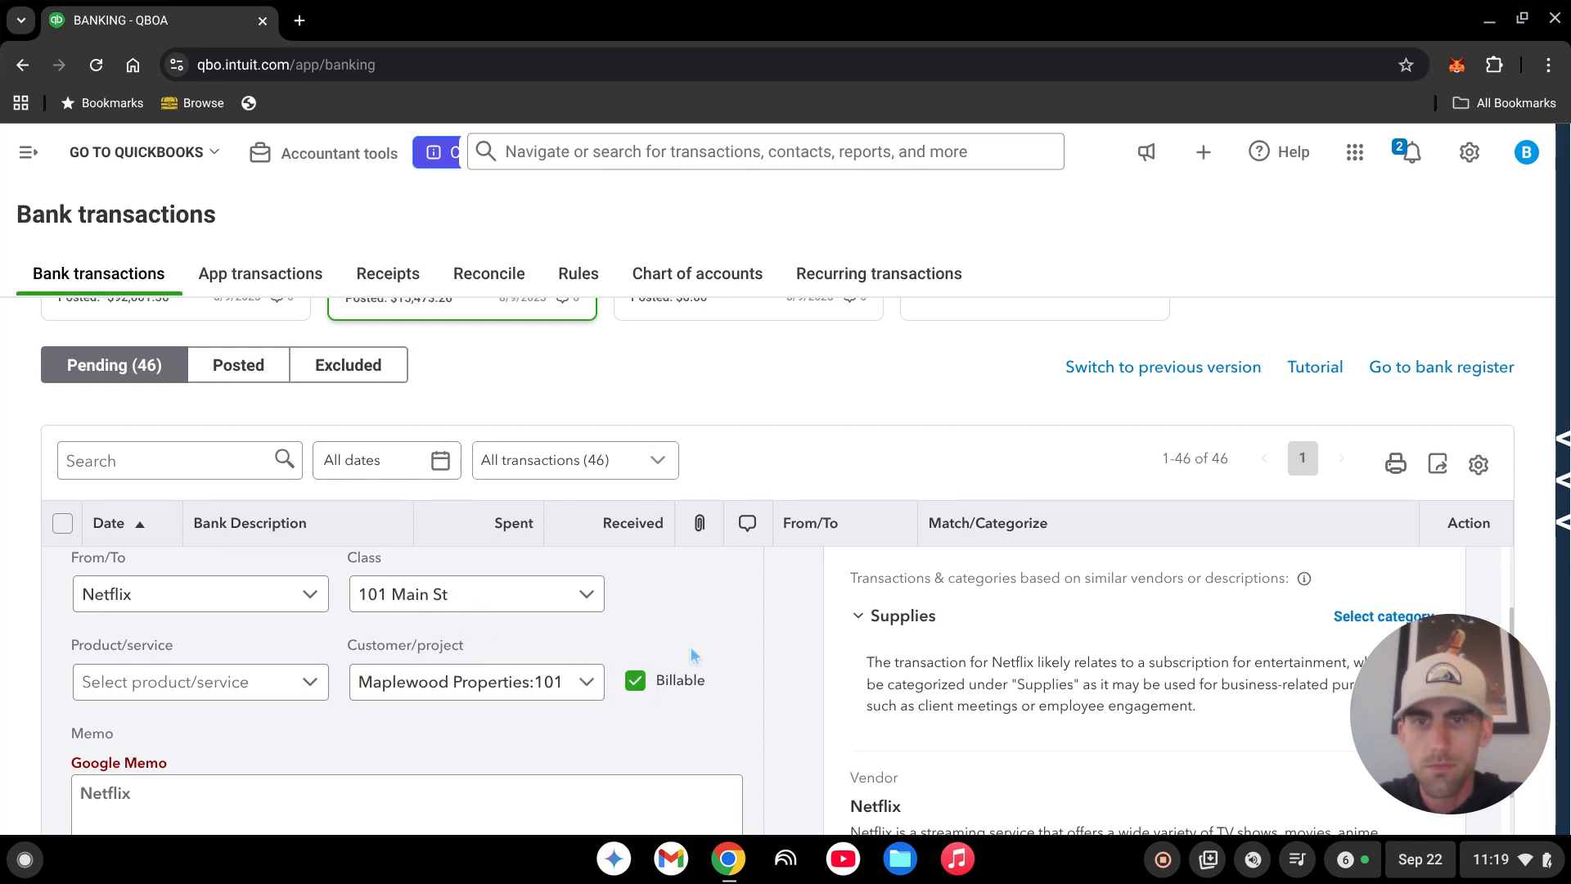
{"action": "scroll", "coordinate": [686, 689], "scroll_direction": "down", "scroll_amount": 1}
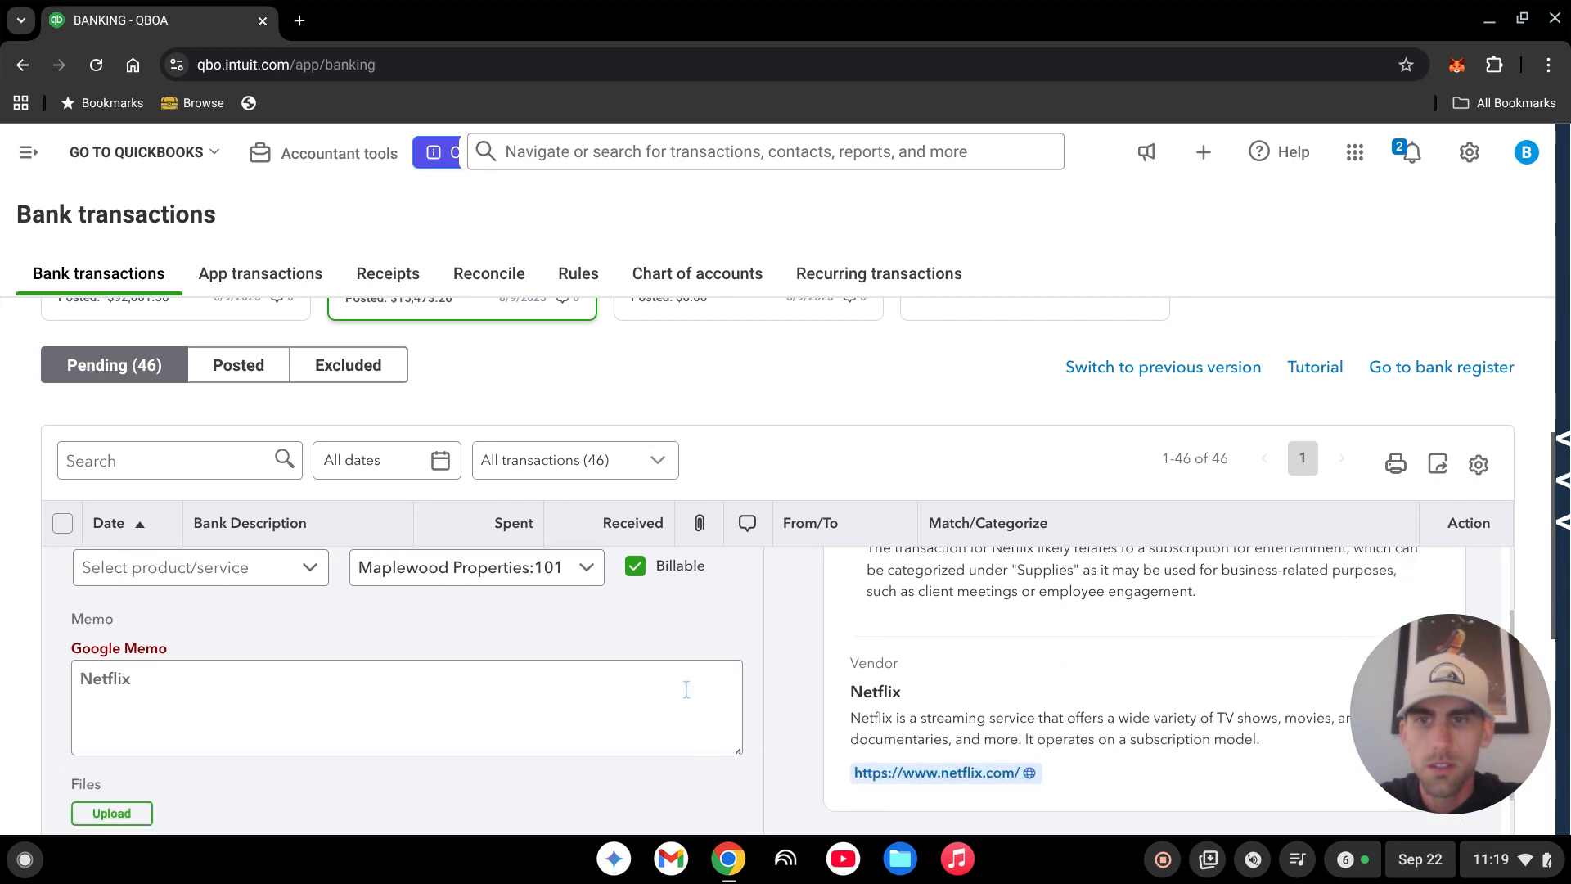
{"action": "scroll", "coordinate": [695, 612], "scroll_direction": "down", "scroll_amount": 2}
{"action": "left_click", "coordinate": [138, 690]}
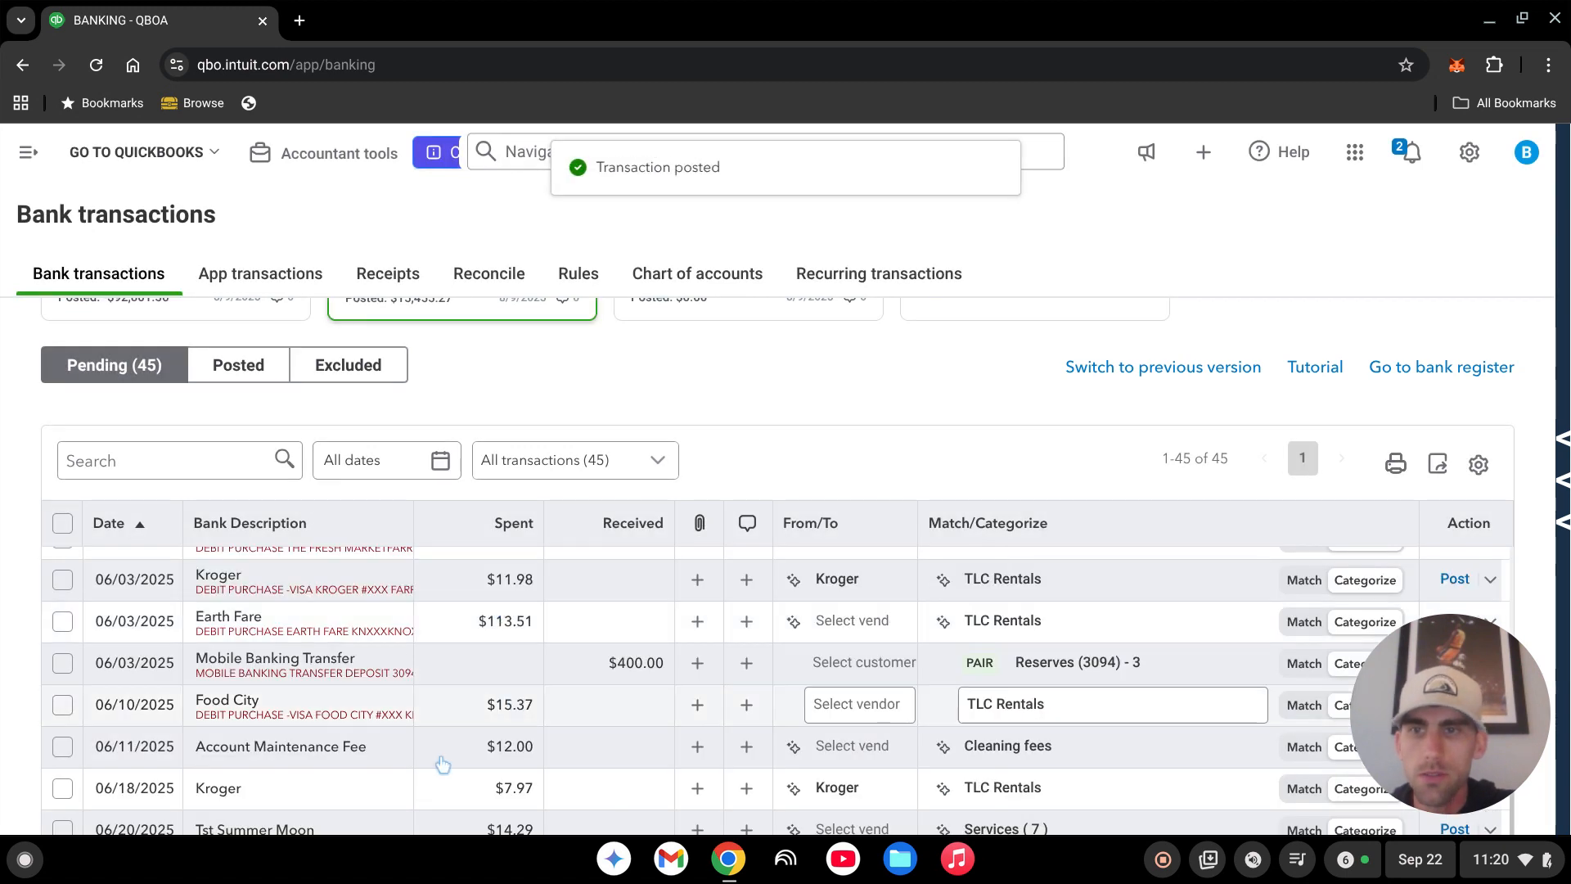
Open the custom report Balance Sheet - 2021
{"action": "scroll", "coordinate": [443, 765], "scroll_direction": "up", "scroll_amount": 2}
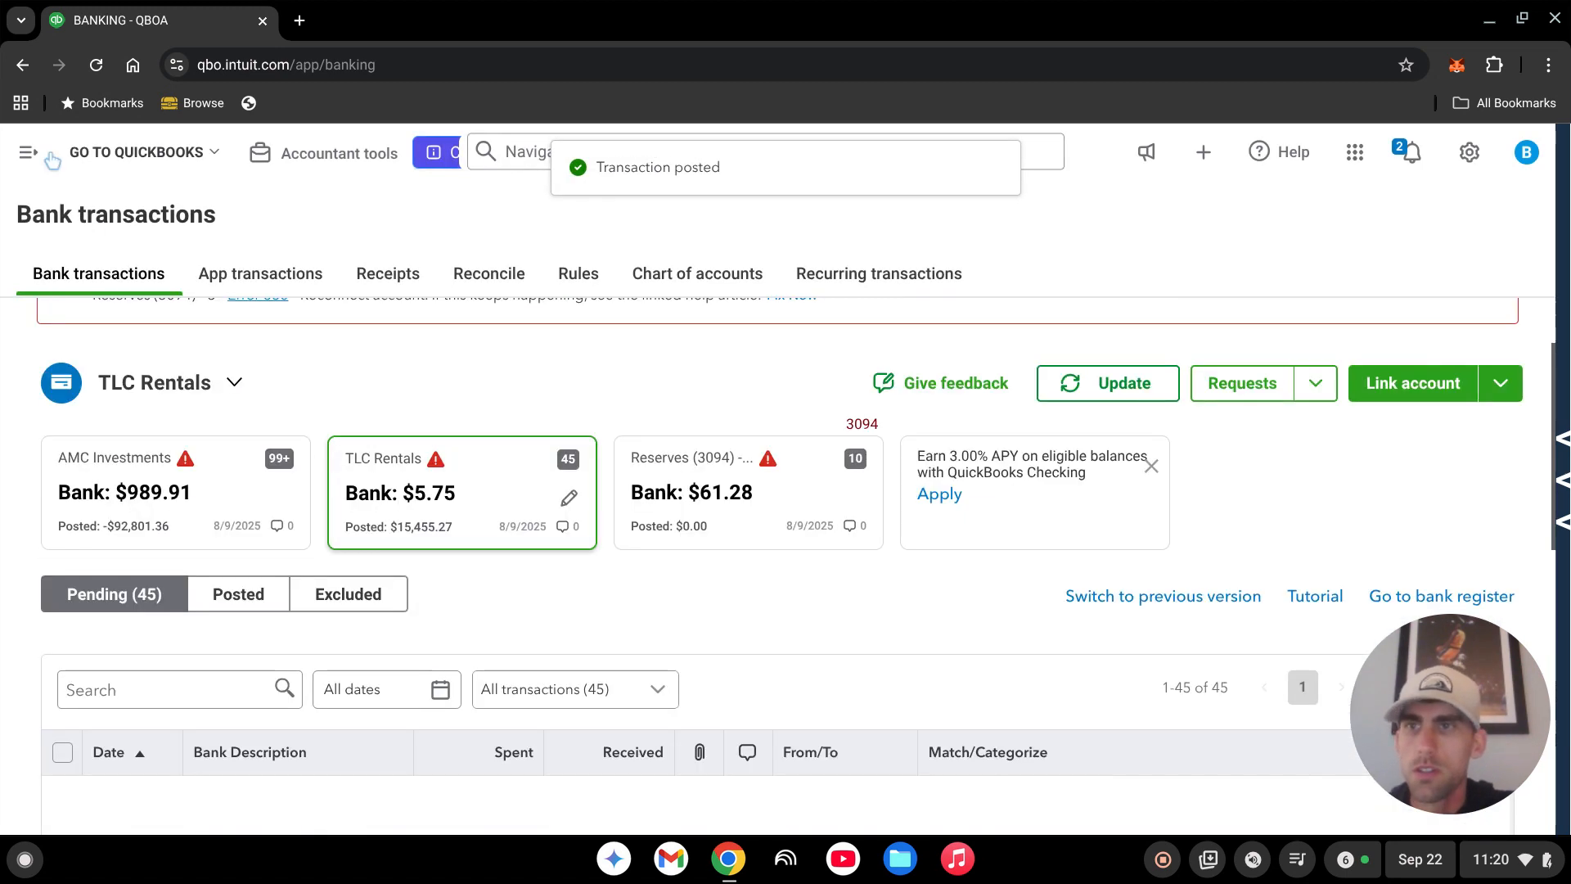
{"action": "left_click", "coordinate": [41, 163]}
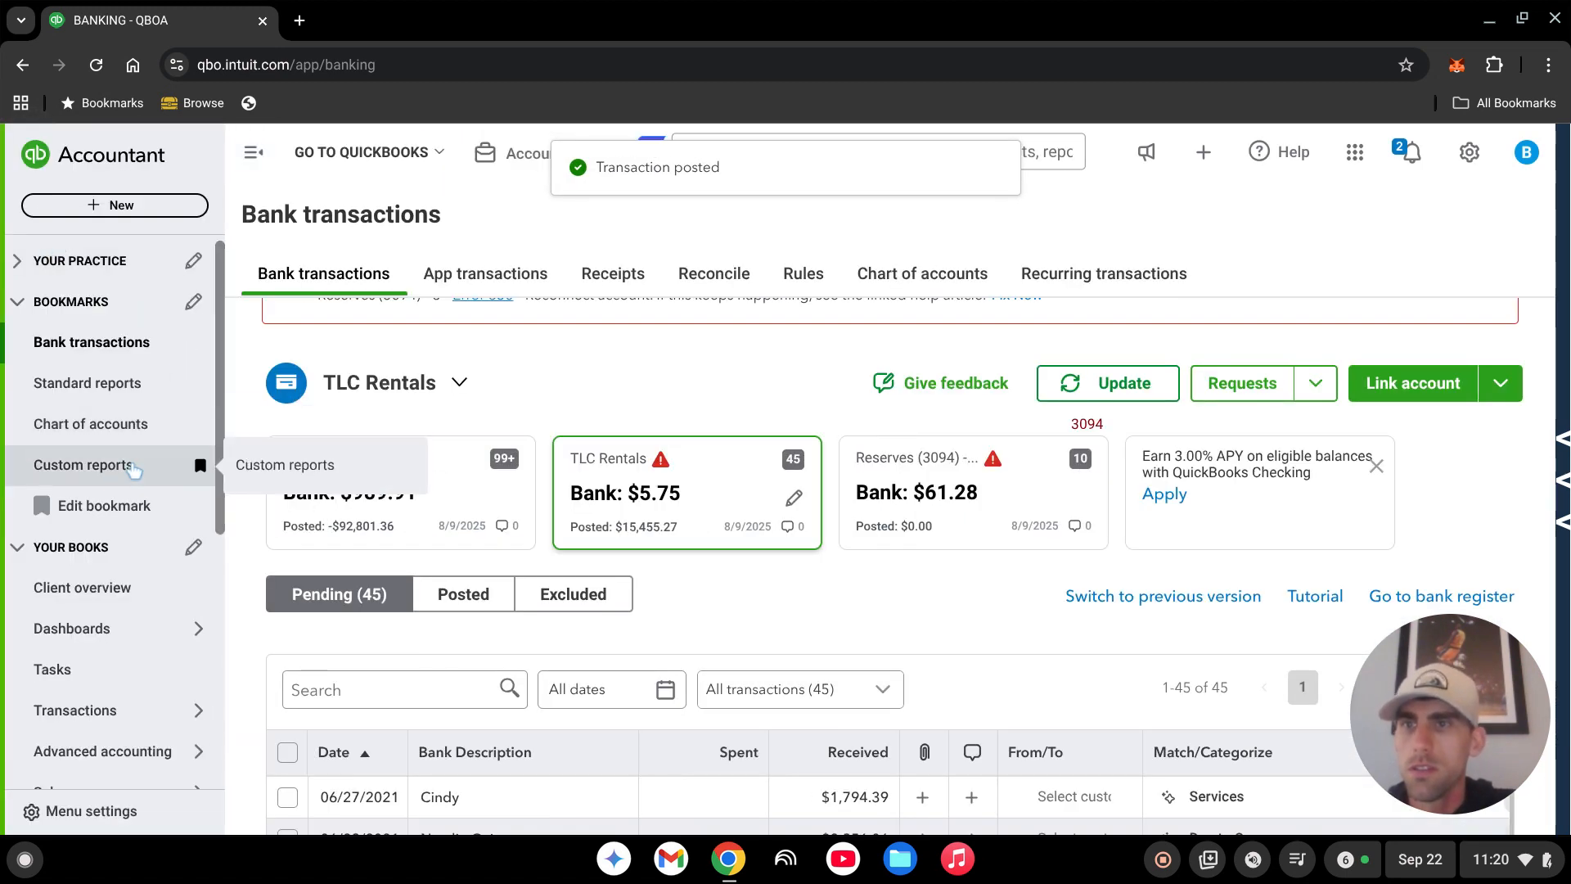
{"action": "left_click", "coordinate": [364, 479]}
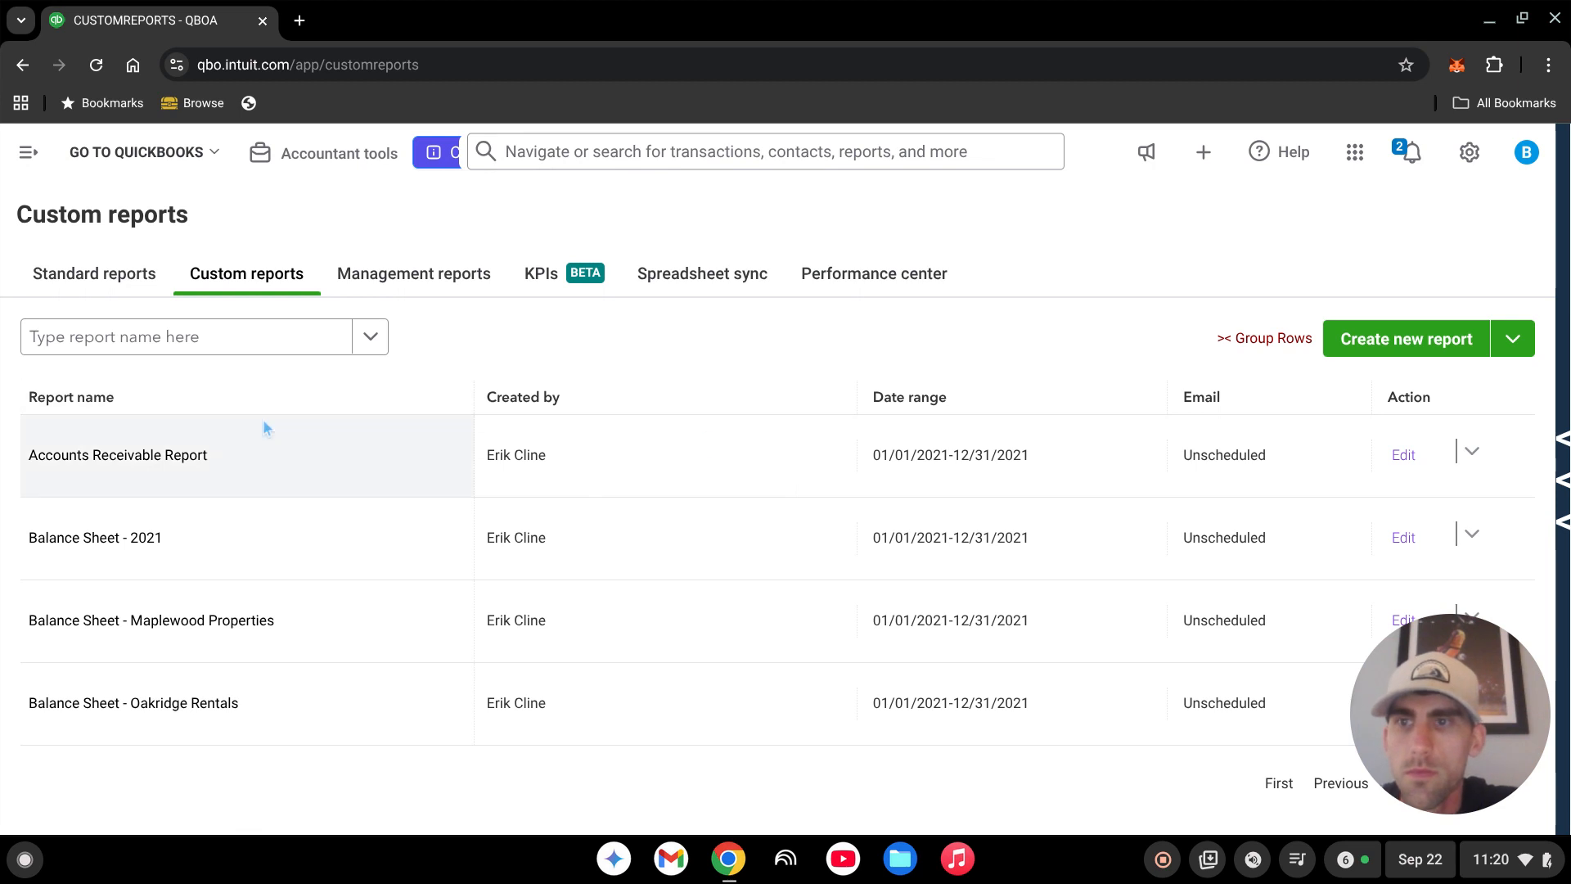
{"action": "left_click", "coordinate": [147, 538]}
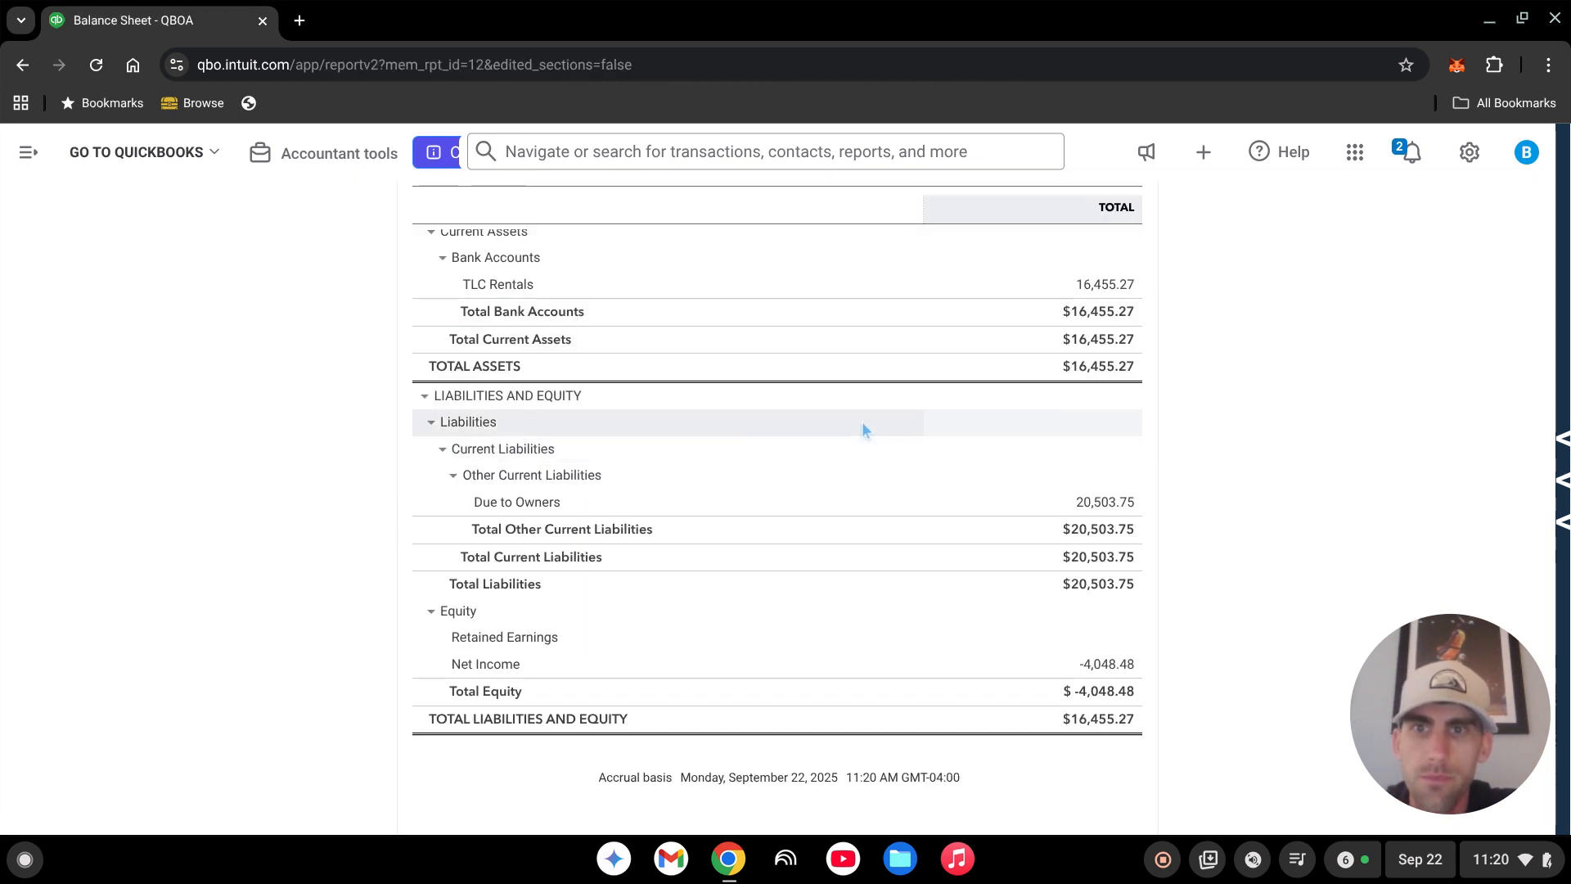
Set the balance sheet's columns to display by Classes and run the report
{"action": "left_click", "coordinate": [155, 394]}
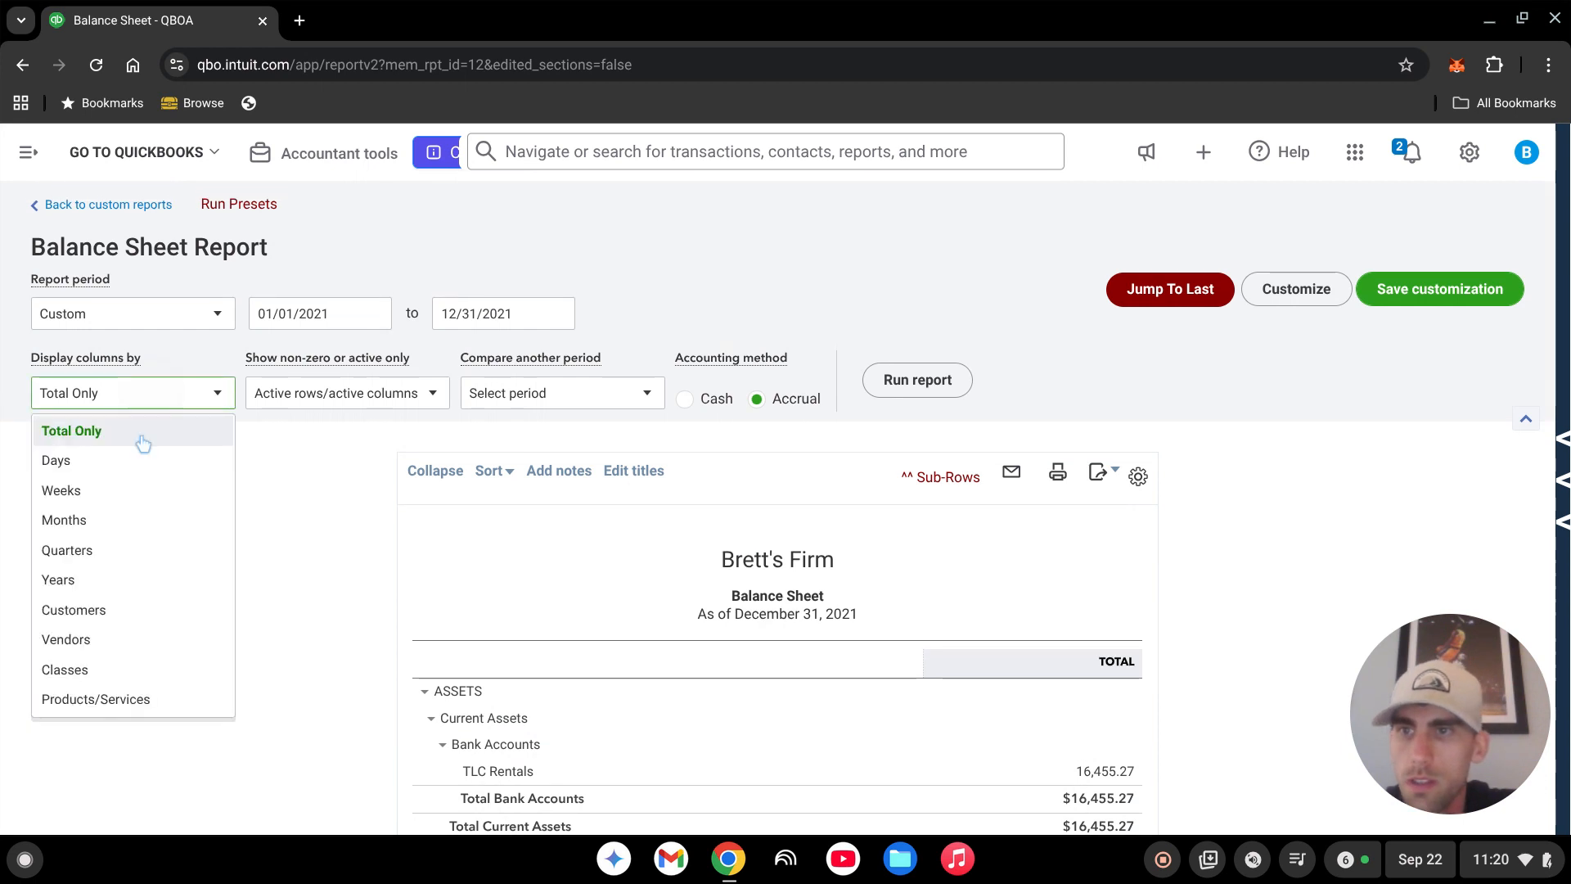
{"action": "left_click", "coordinate": [123, 669]}
{"action": "left_click", "coordinate": [914, 380]}
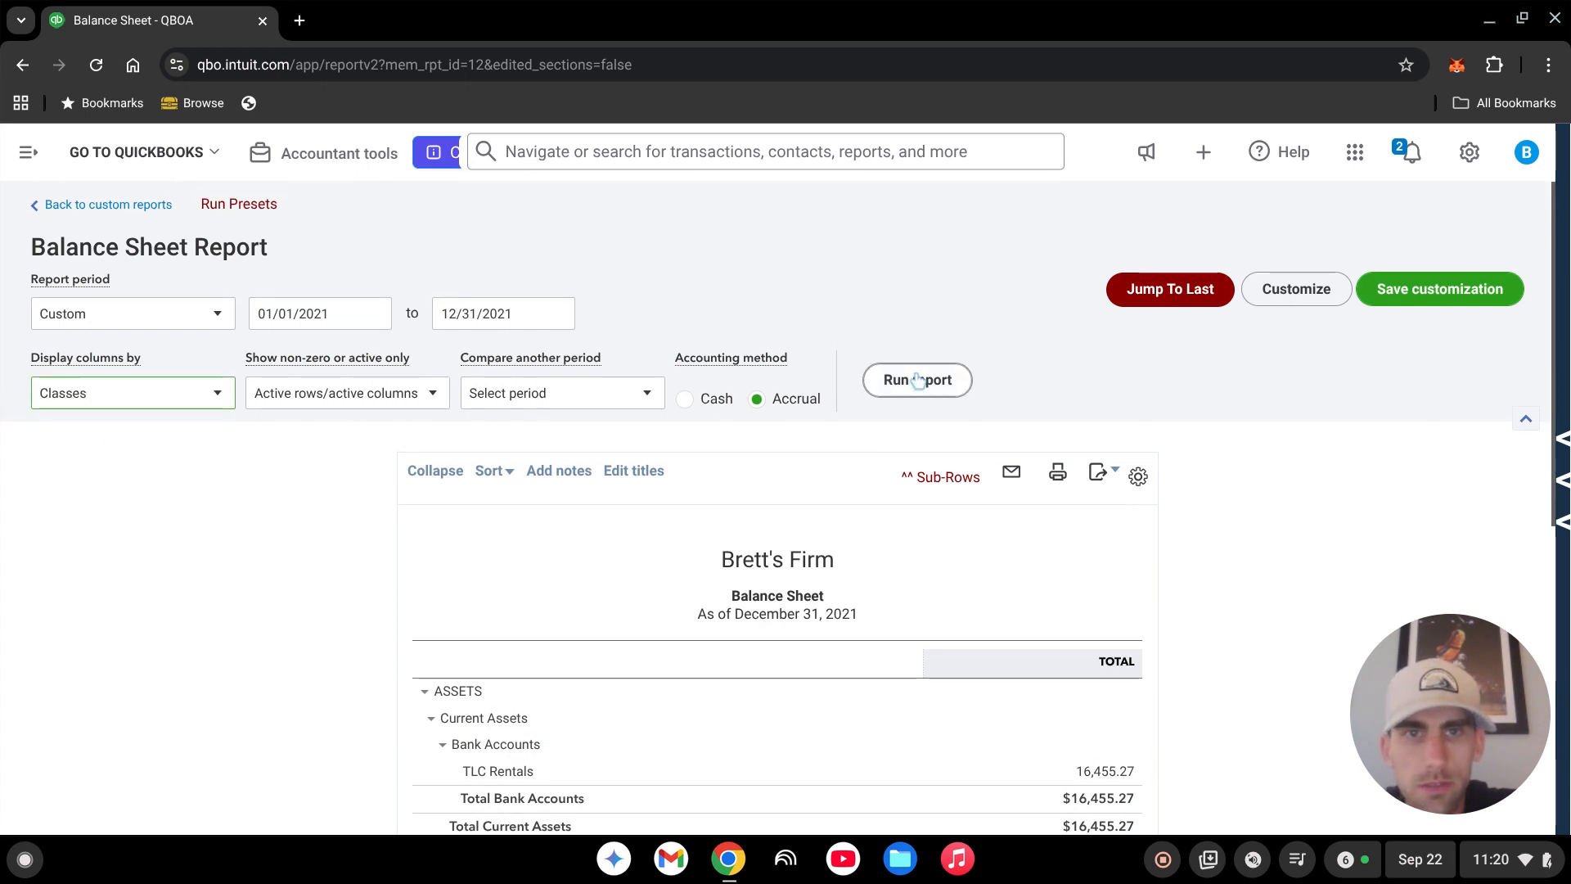
Examine the class balance sheet, comparing the Due to Owners and Net Income rows for each property
{"action": "scroll", "coordinate": [1055, 548], "scroll_direction": "down", "scroll_amount": 5}
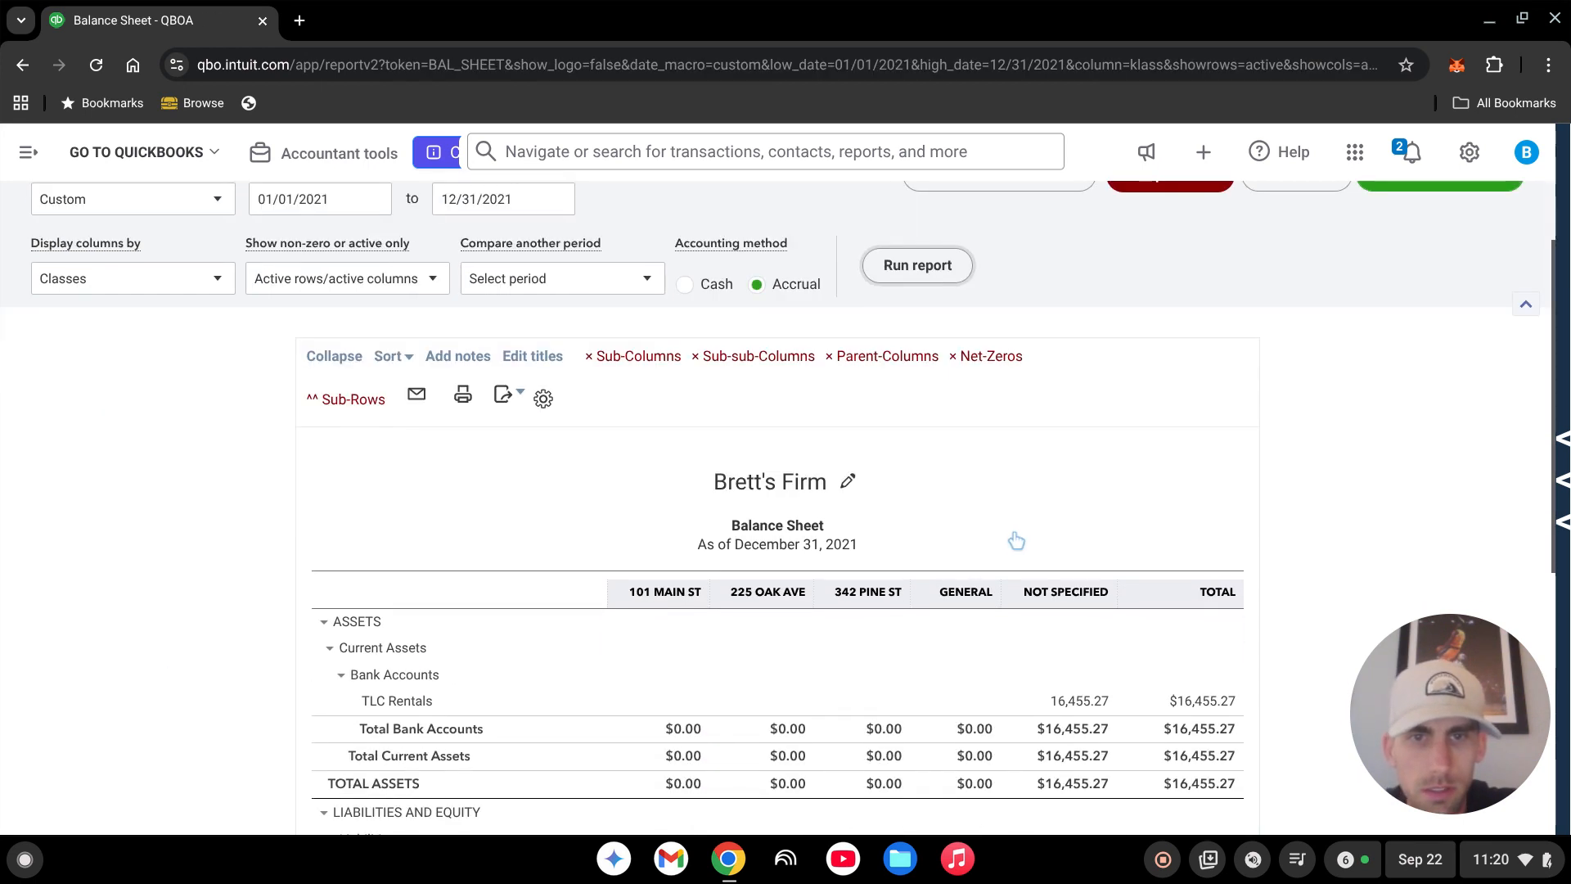
{"action": "scroll", "coordinate": [1009, 569], "scroll_direction": "down", "scroll_amount": 1}
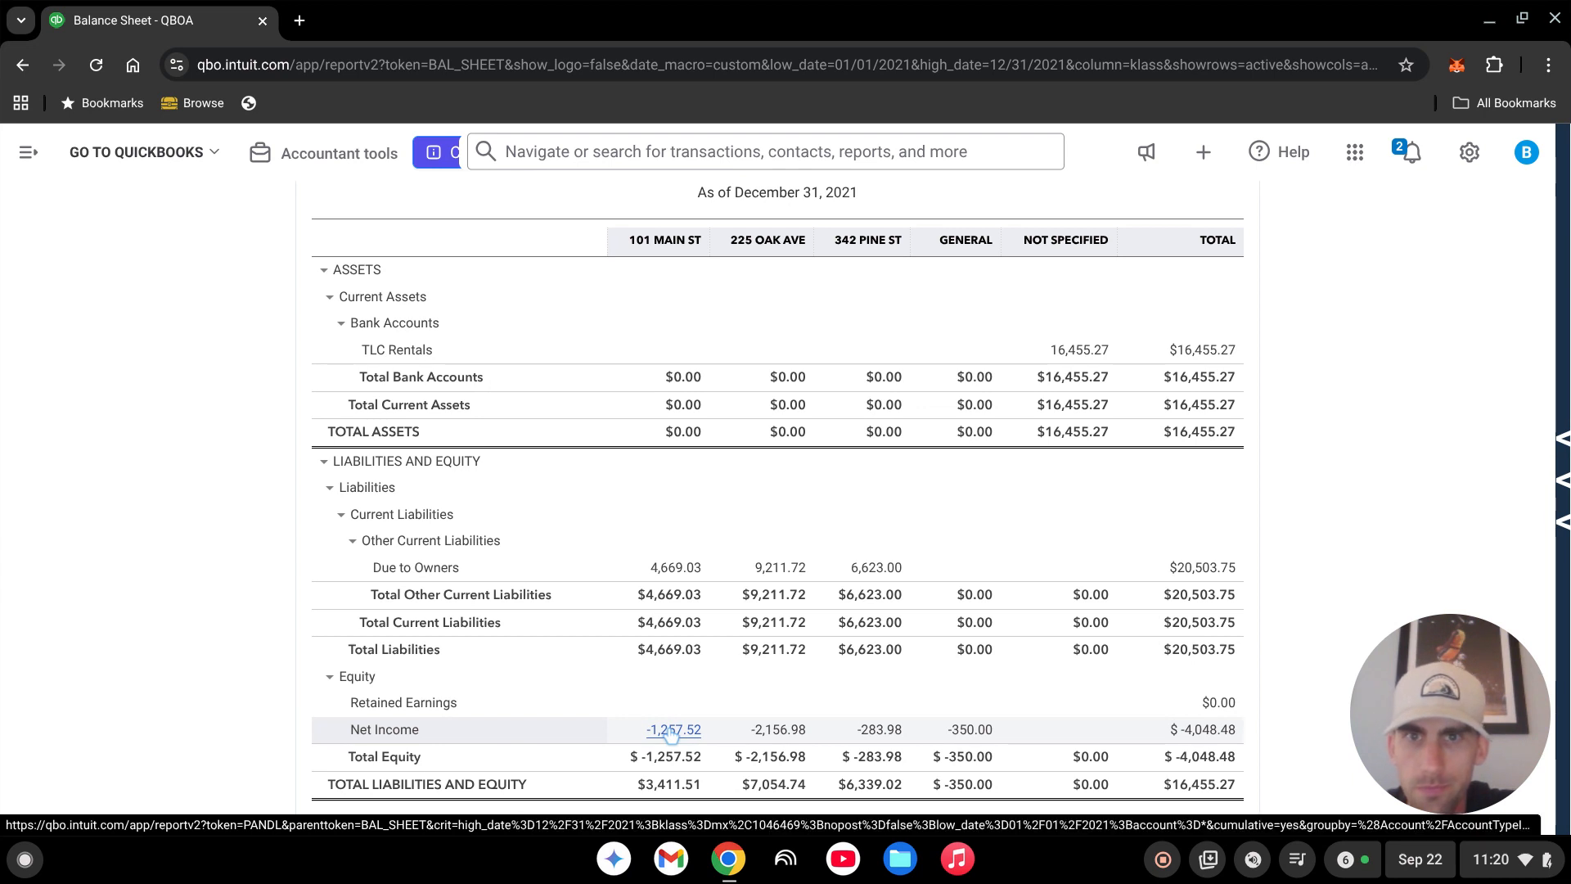
{"action": "scroll", "coordinate": [679, 724], "scroll_direction": "up", "scroll_amount": 3}
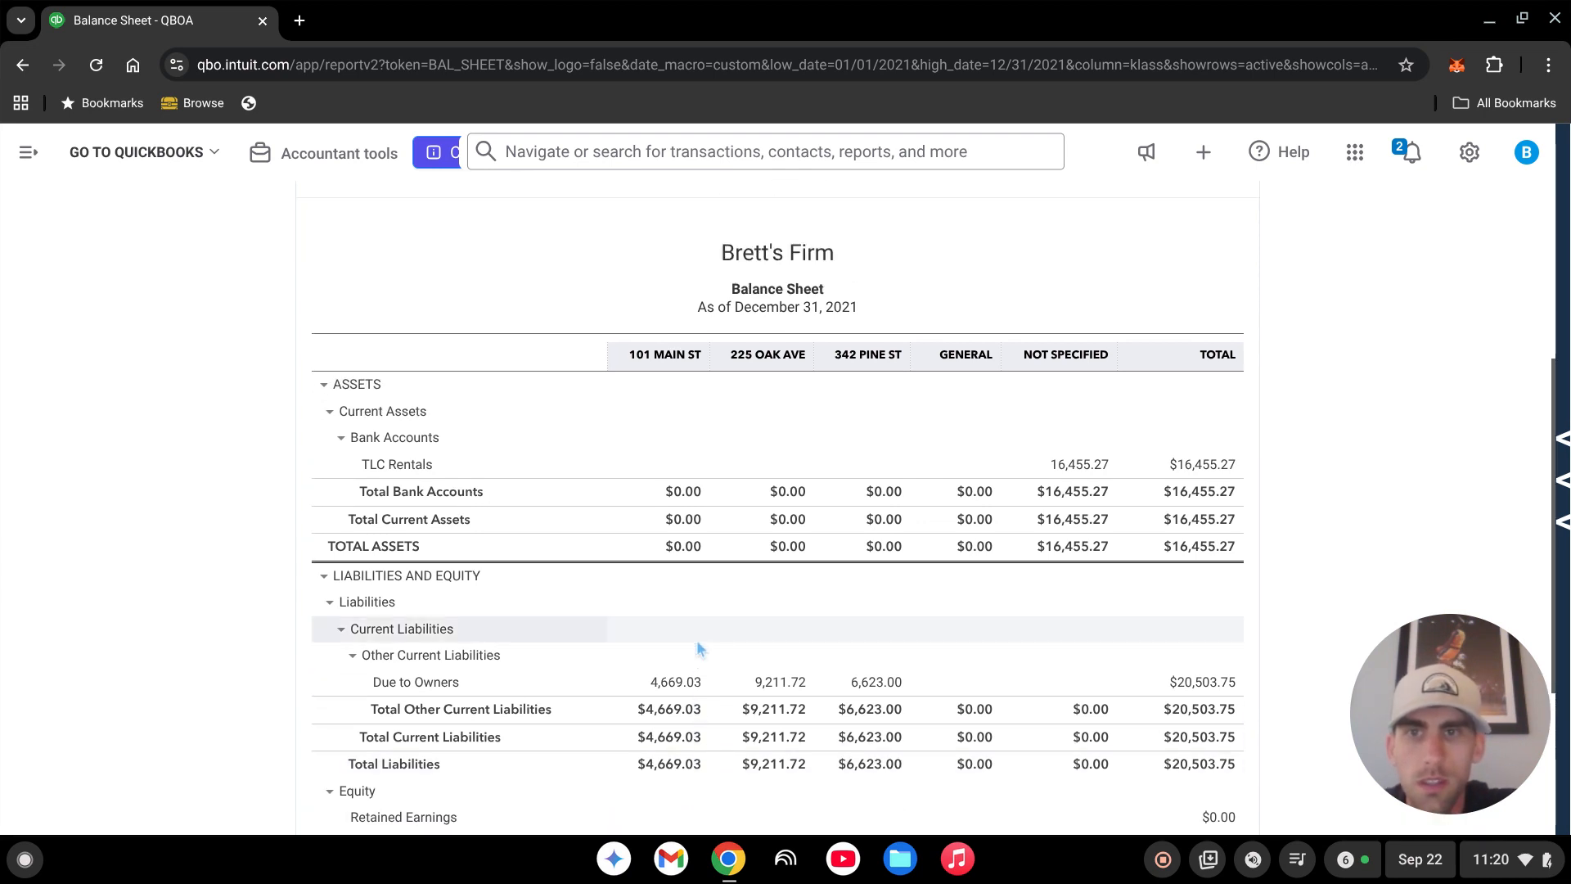
{"action": "scroll", "coordinate": [671, 573], "scroll_direction": "down", "scroll_amount": 2}
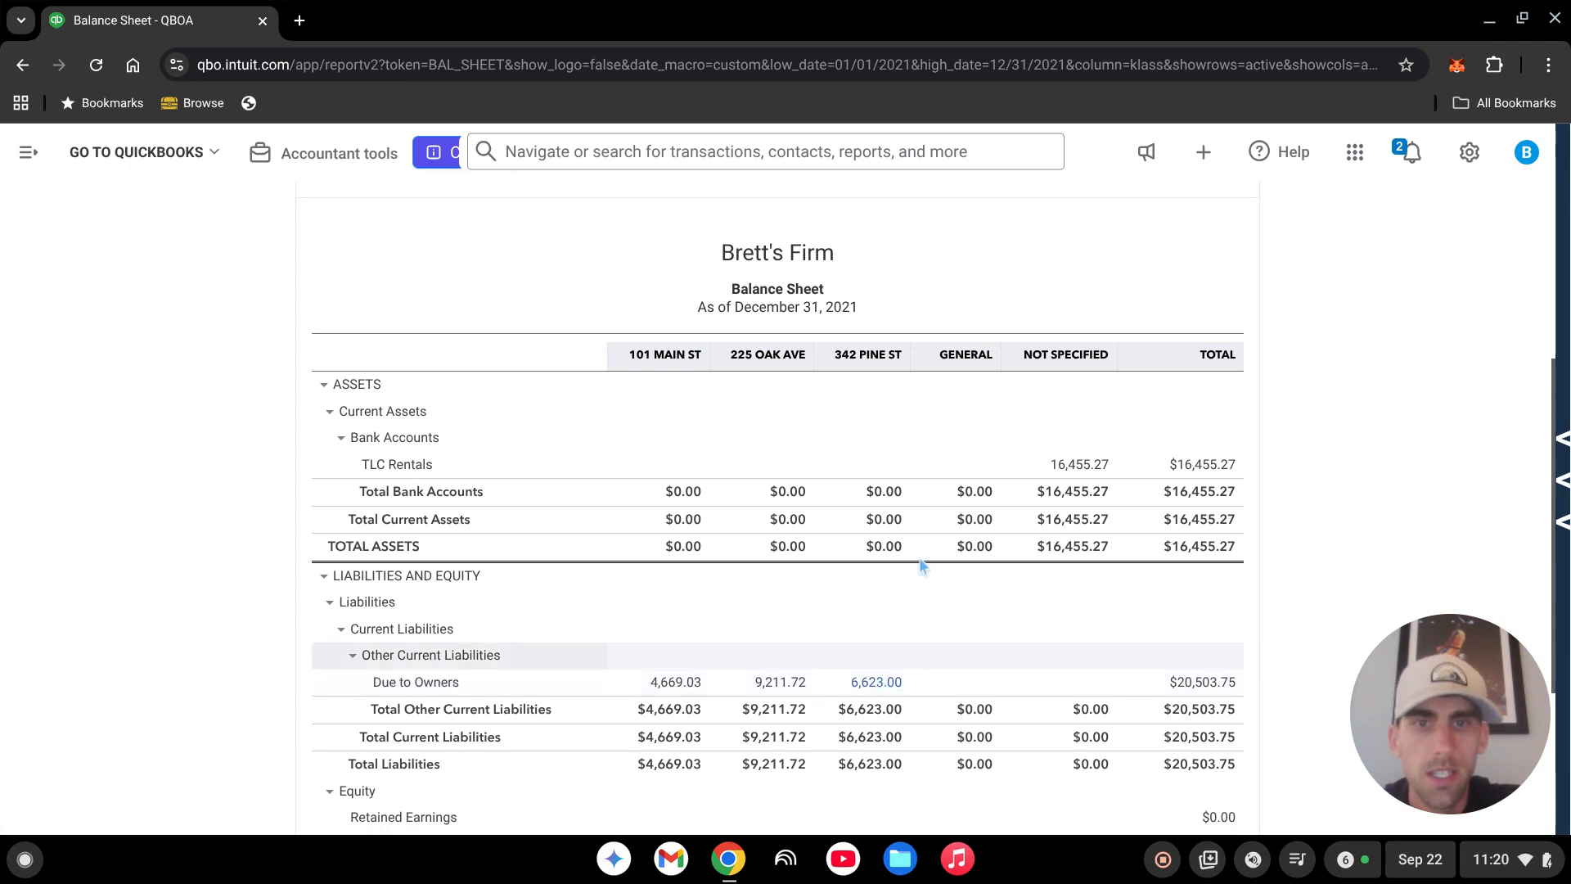
{"action": "scroll", "coordinate": [821, 646], "scroll_direction": "down", "scroll_amount": 2}
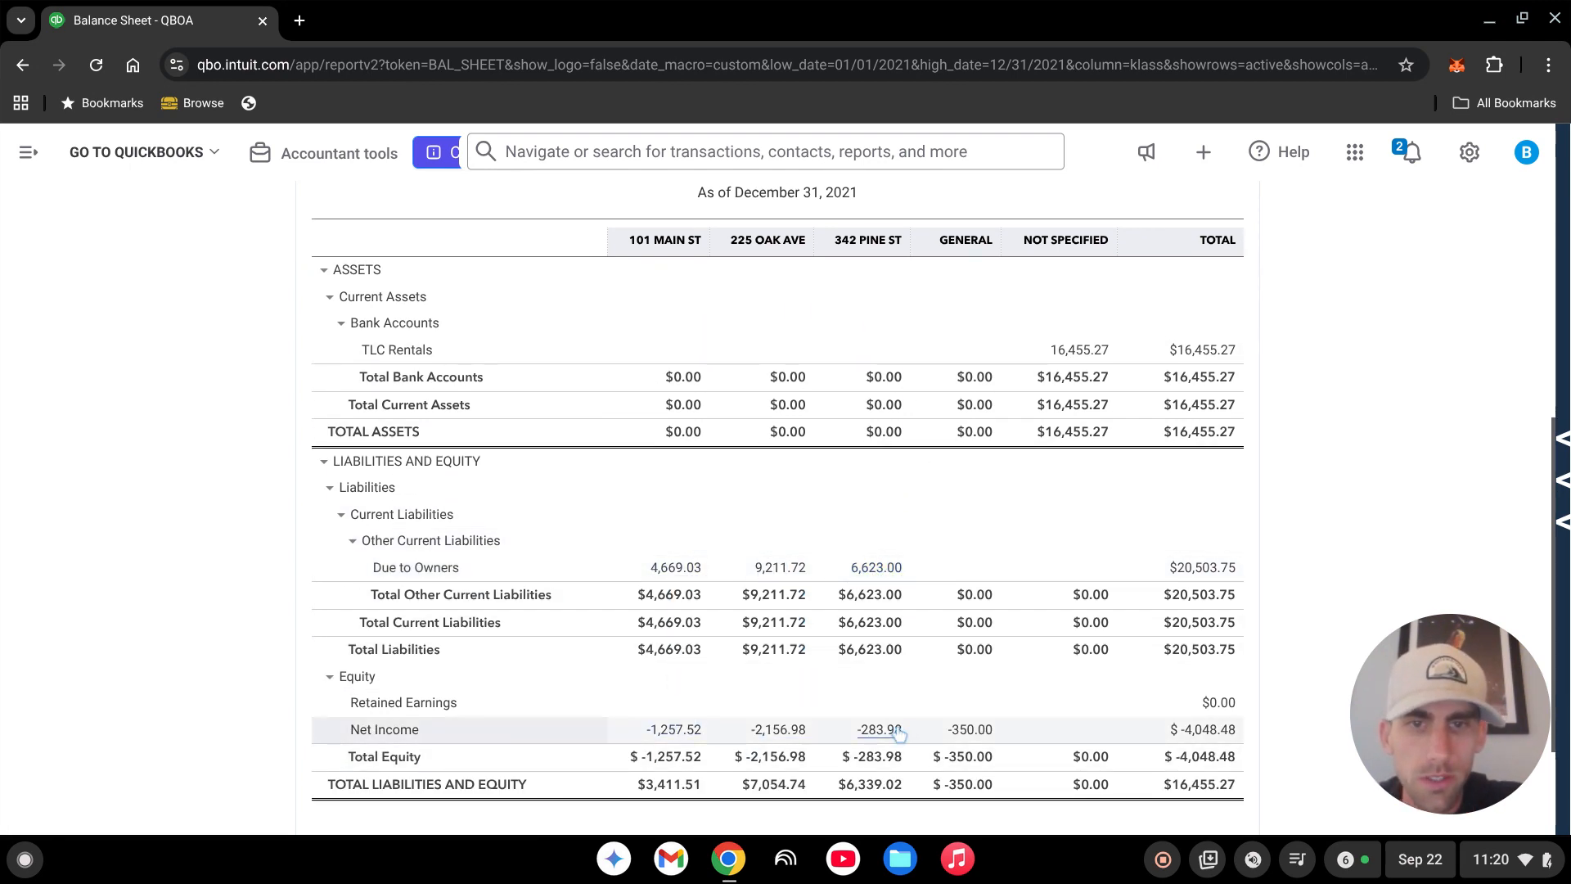
Set the balance sheet's columns to display by Customers and run the report
{"action": "scroll", "coordinate": [852, 737], "scroll_direction": "up", "scroll_amount": 5}
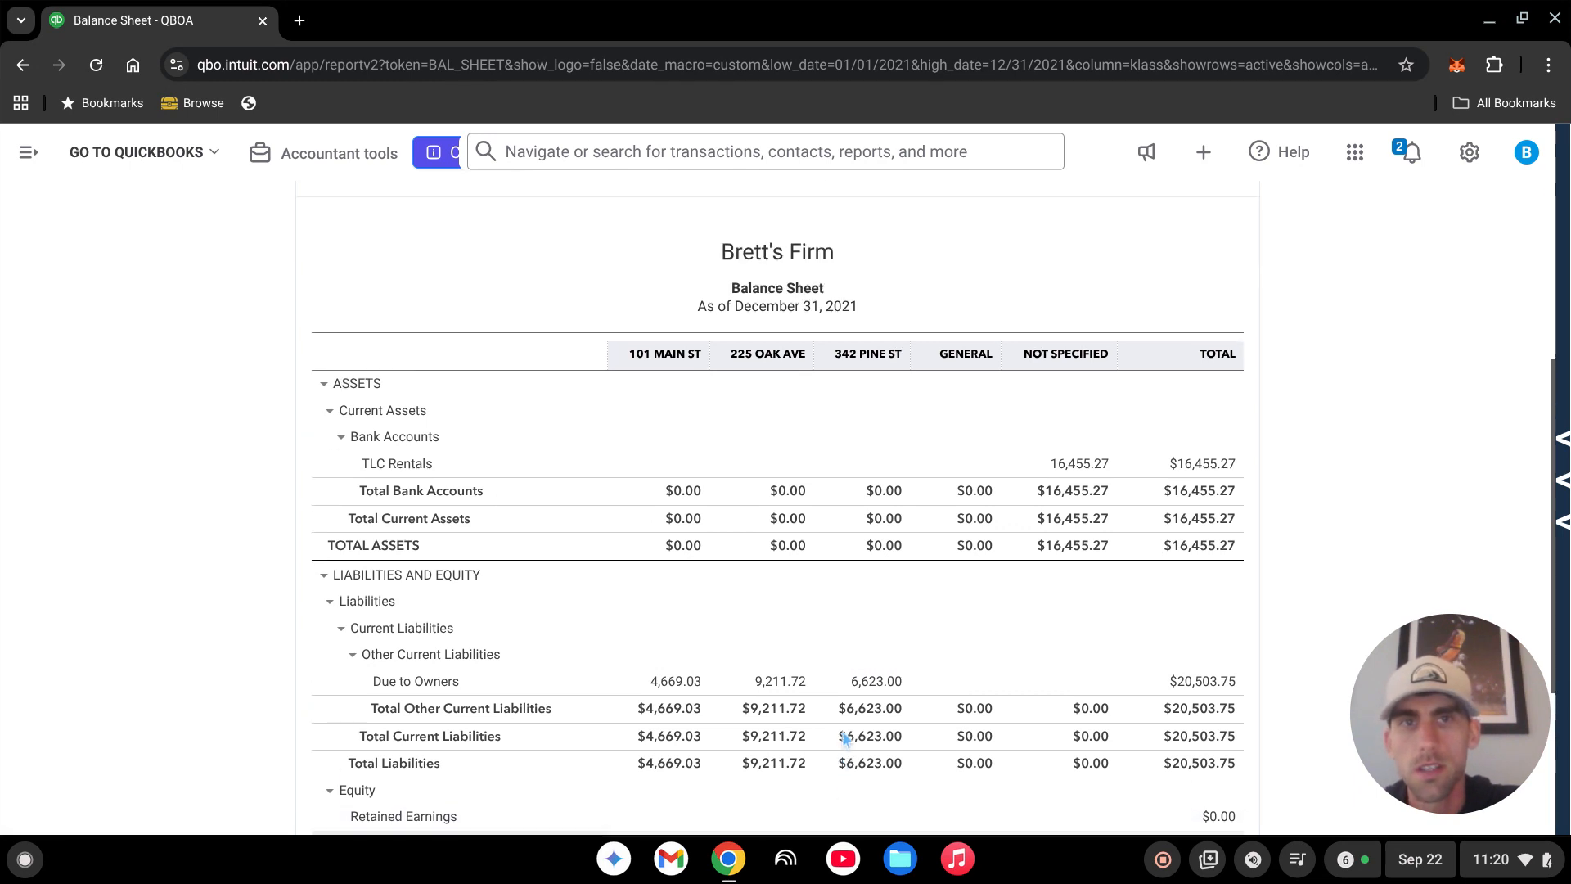
{"action": "left_click", "coordinate": [178, 278]}
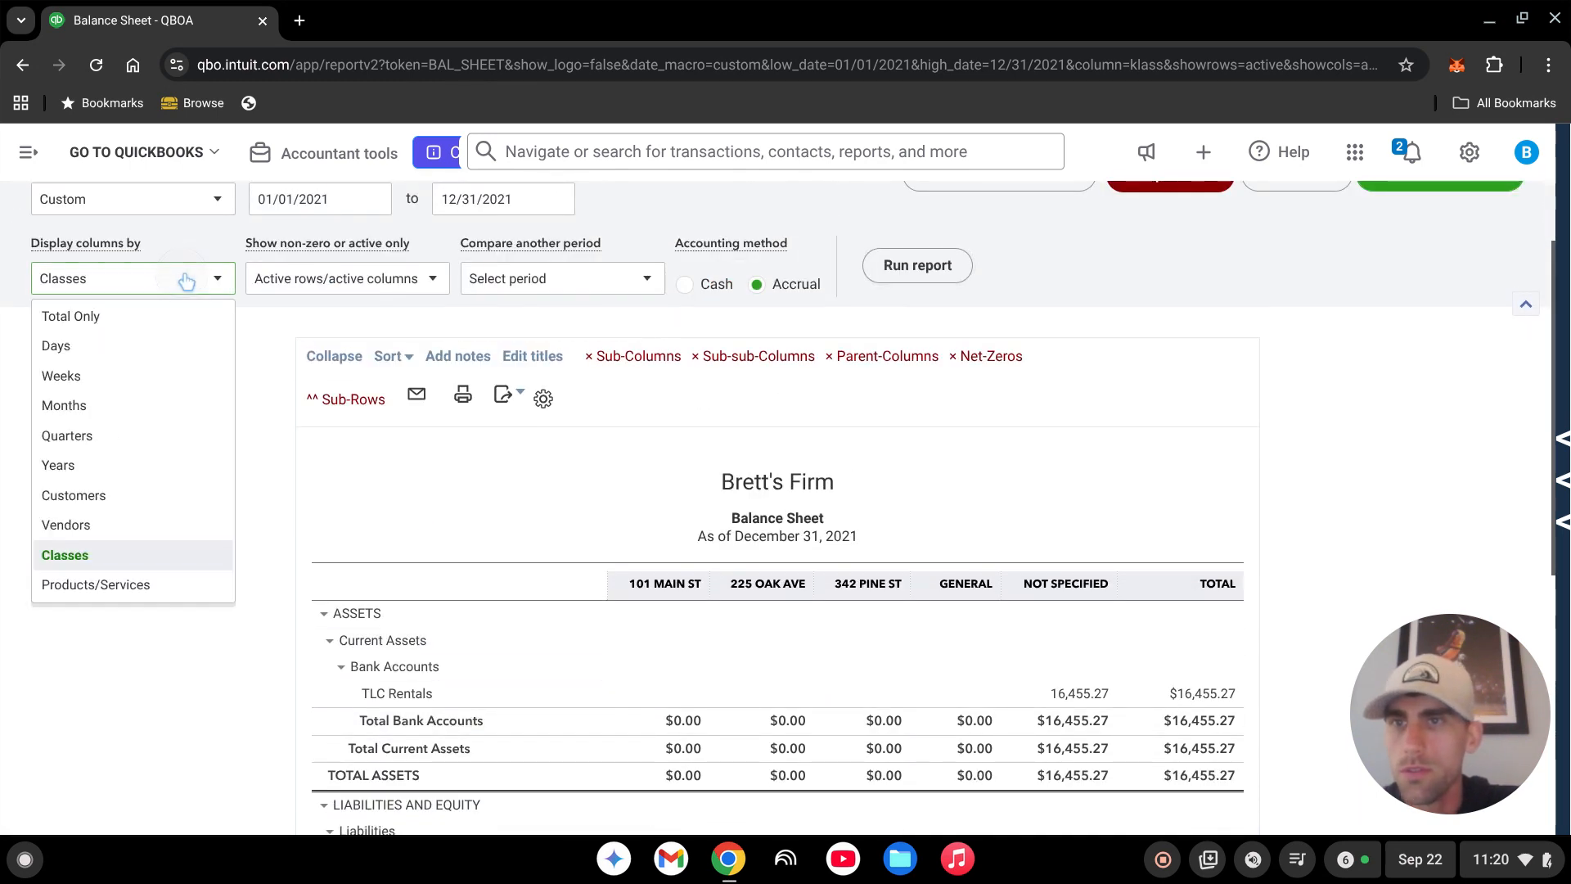
{"action": "left_click", "coordinate": [104, 494]}
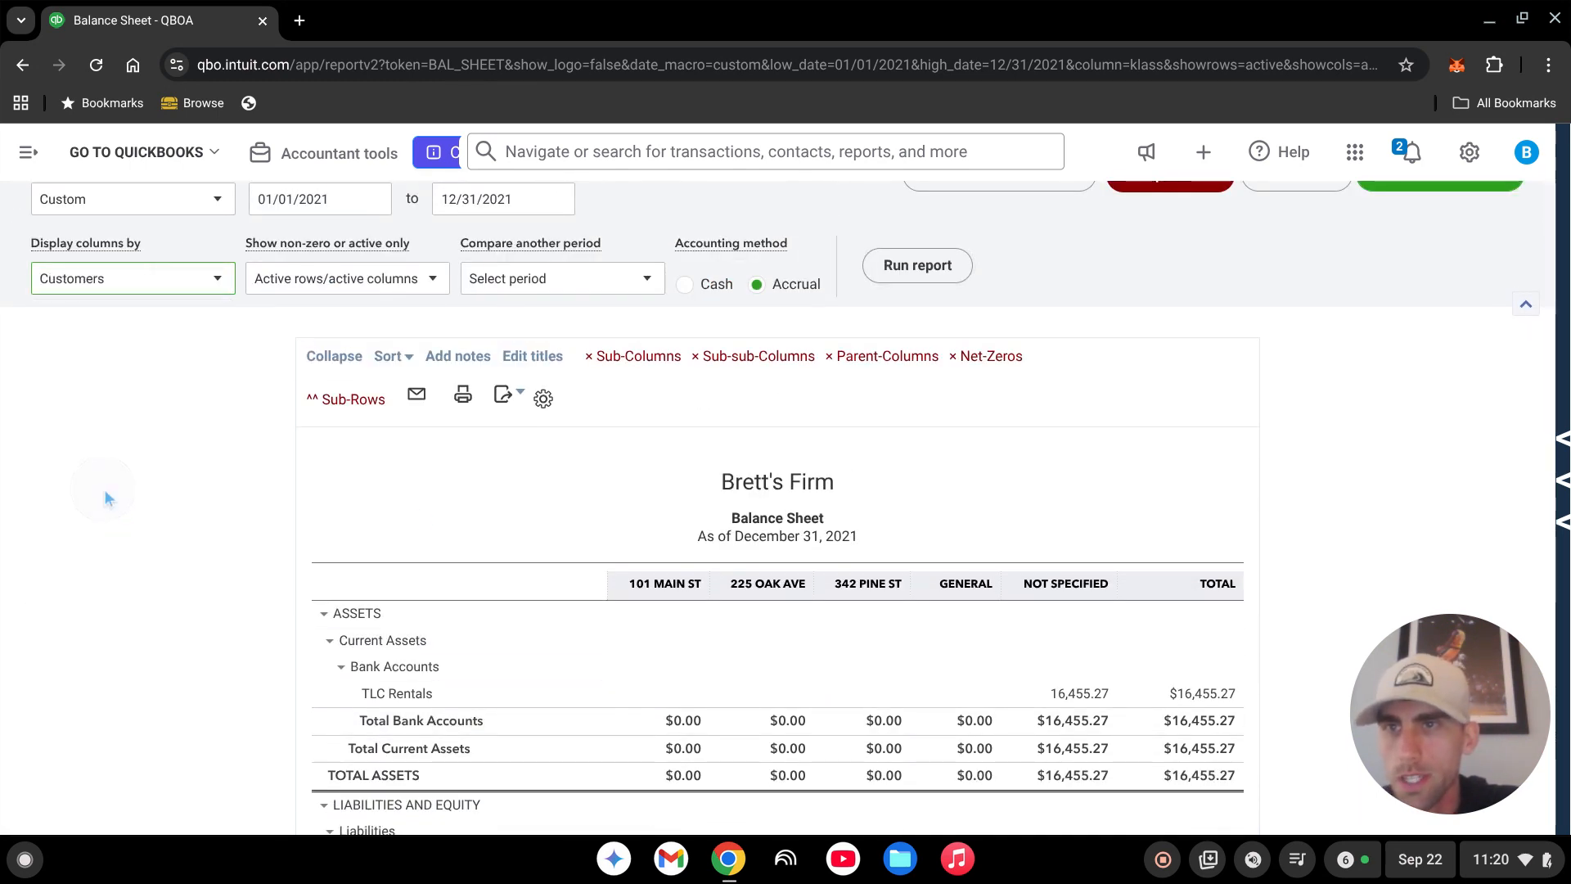
{"action": "left_click", "coordinate": [930, 278]}
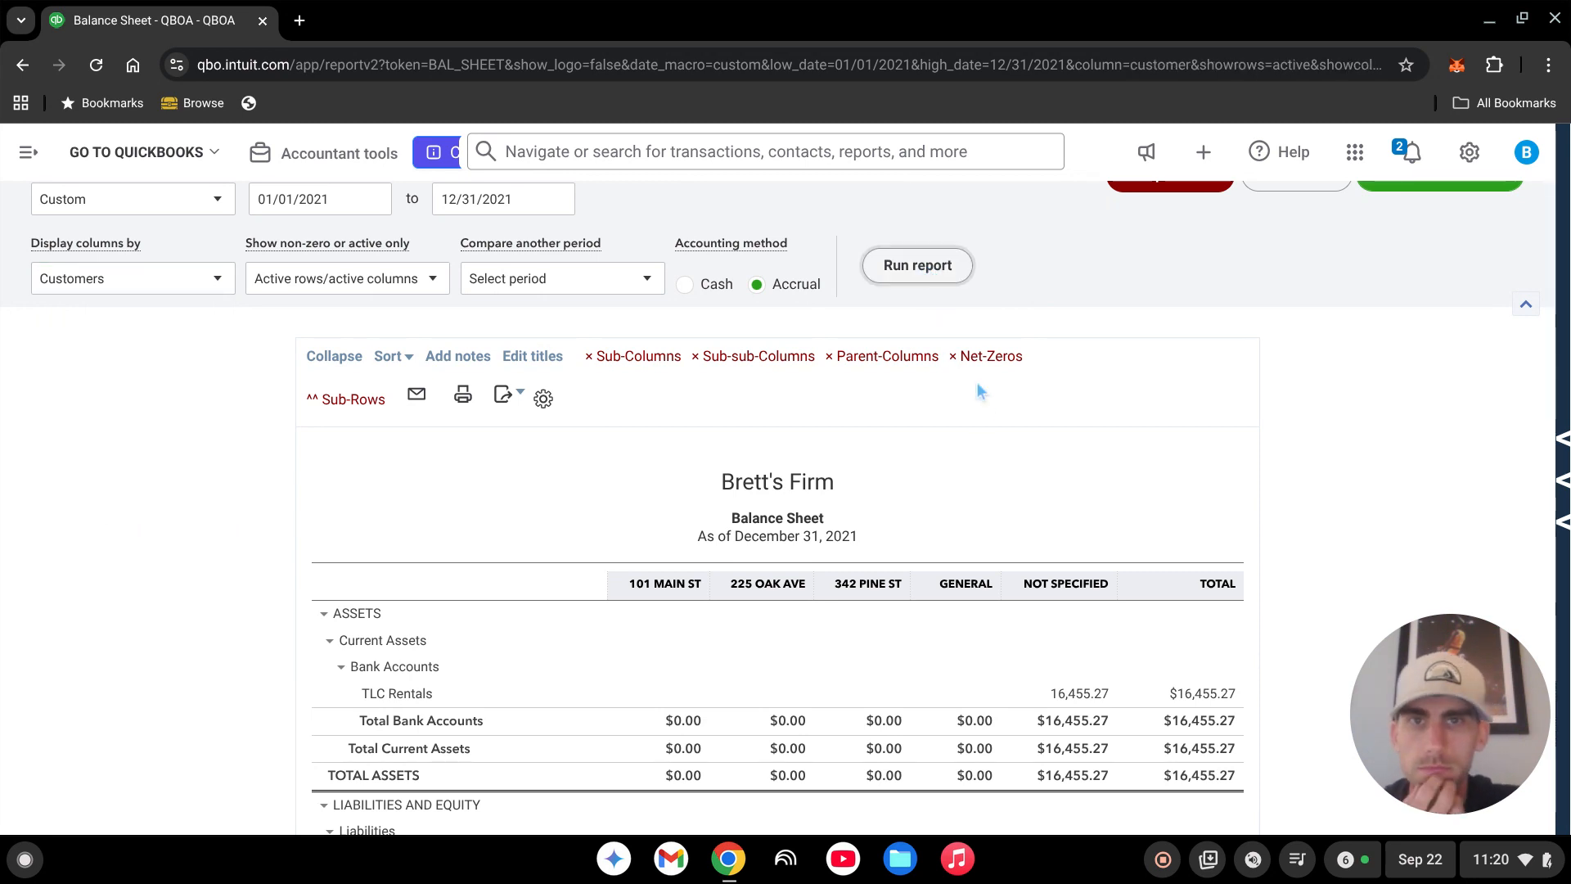
Hide the net-zero columns in the balance sheet by customer
{"action": "scroll", "coordinate": [956, 438], "scroll_direction": "down", "scroll_amount": 3}
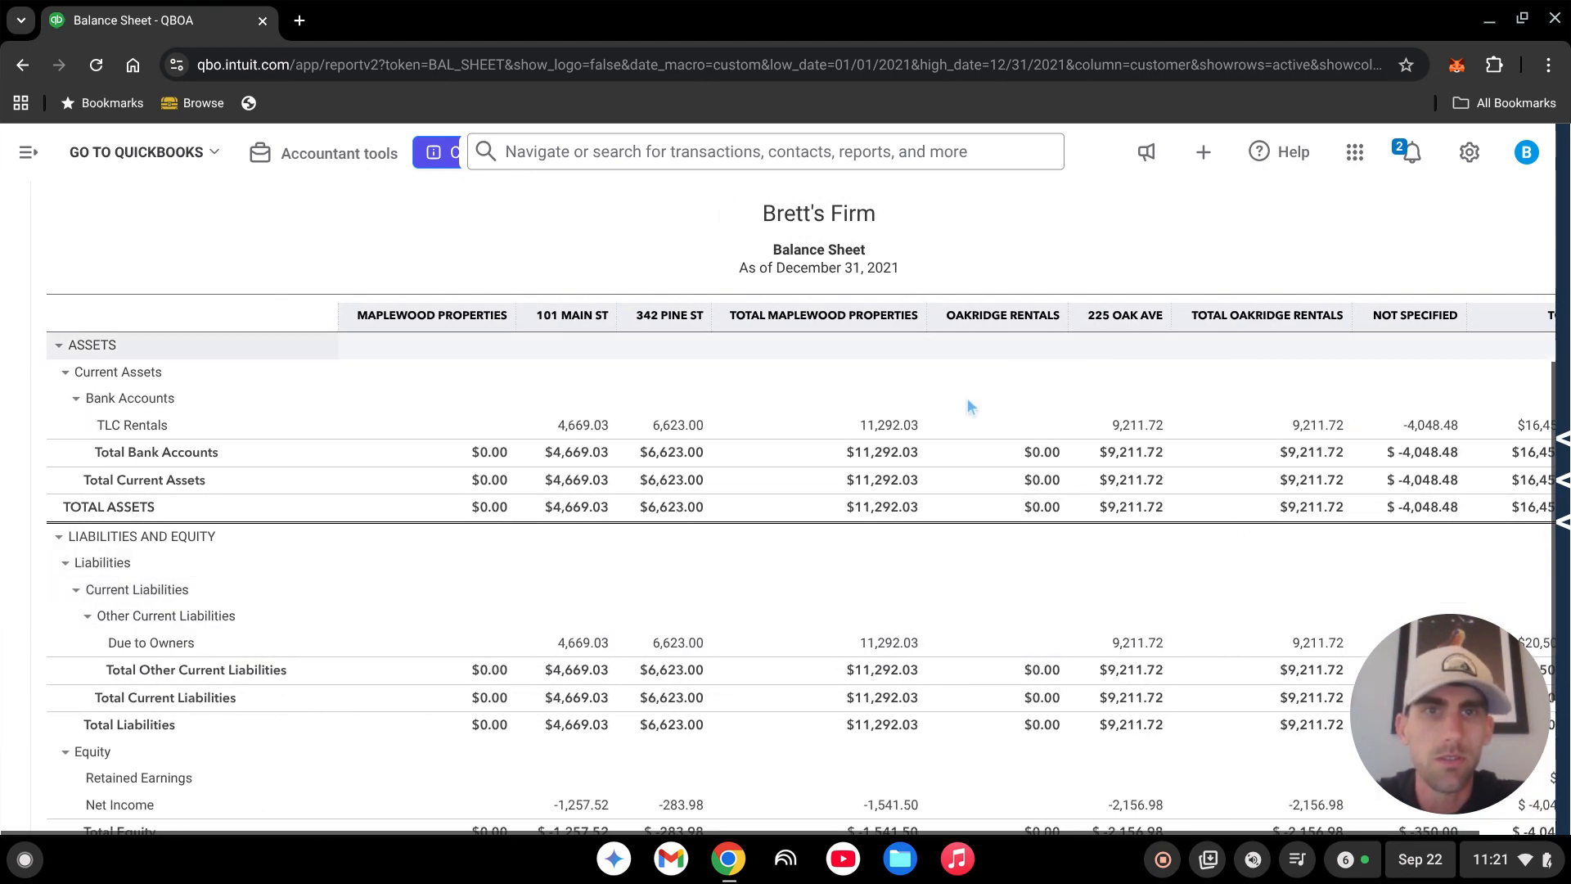
{"action": "scroll", "coordinate": [1039, 523], "scroll_direction": "up", "scroll_amount": 2}
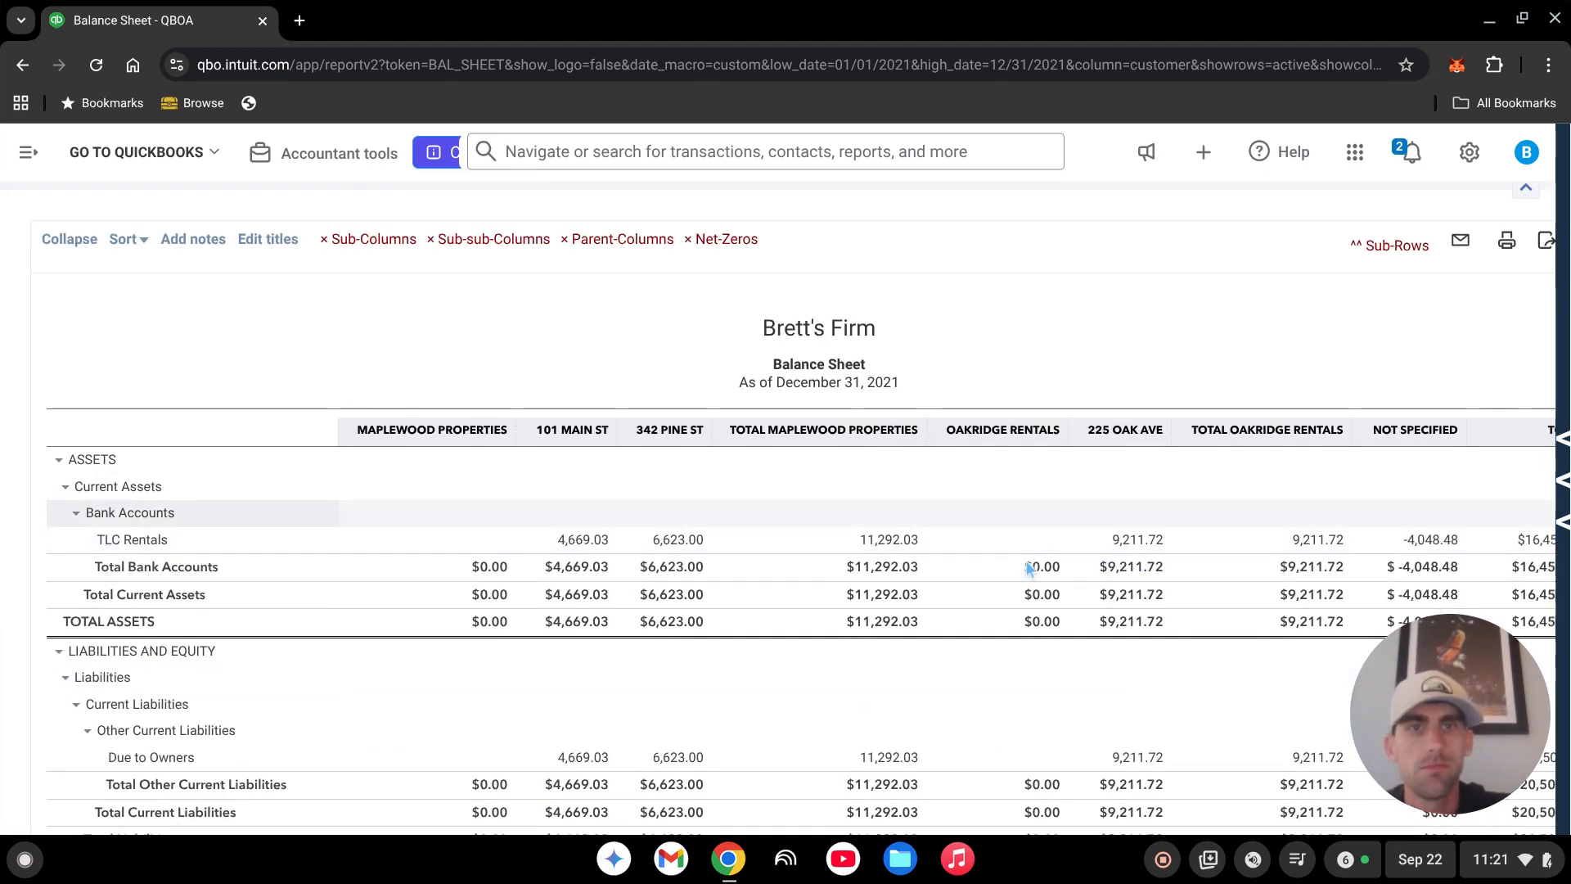
{"action": "scroll", "coordinate": [1014, 566], "scroll_direction": "down", "scroll_amount": 2}
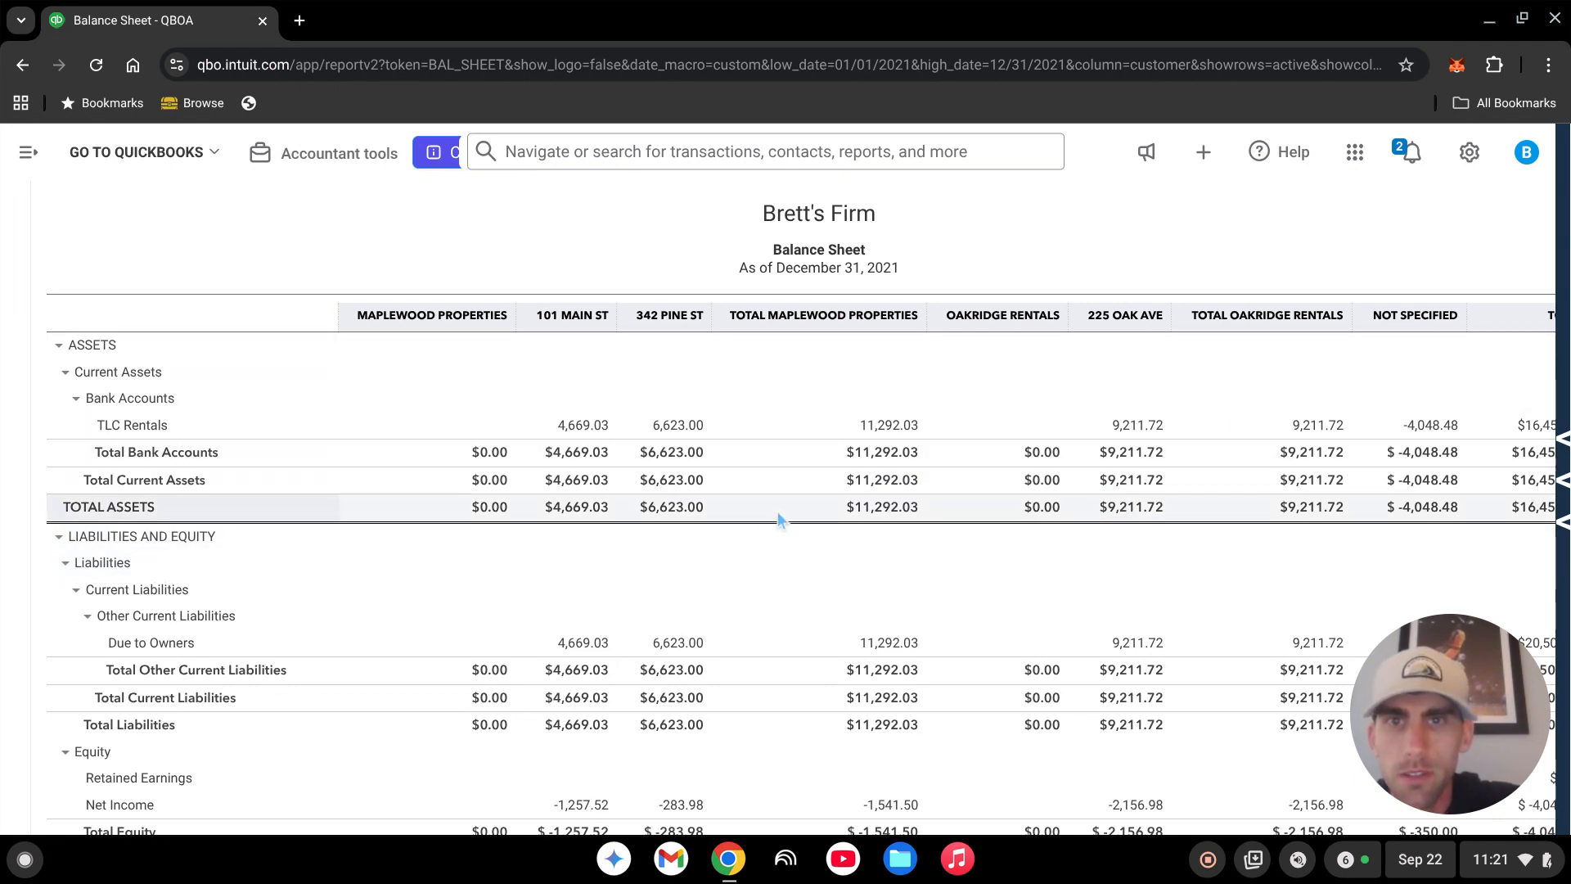
{"action": "scroll", "coordinate": [732, 533], "scroll_direction": "up", "scroll_amount": 3}
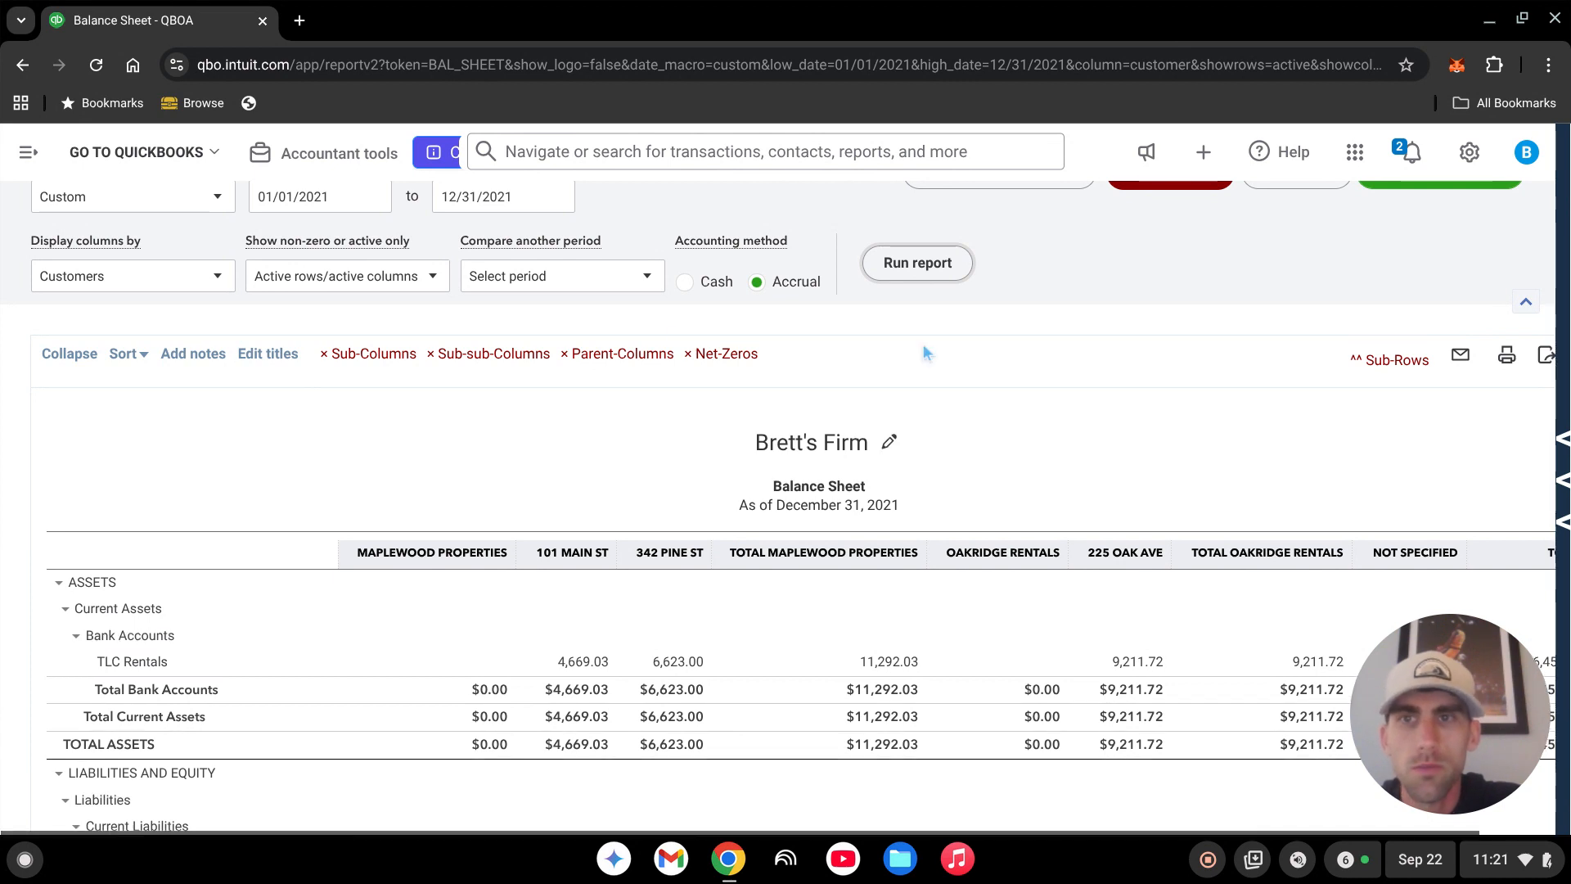
{"action": "scroll", "coordinate": [924, 384], "scroll_direction": "down", "scroll_amount": 2}
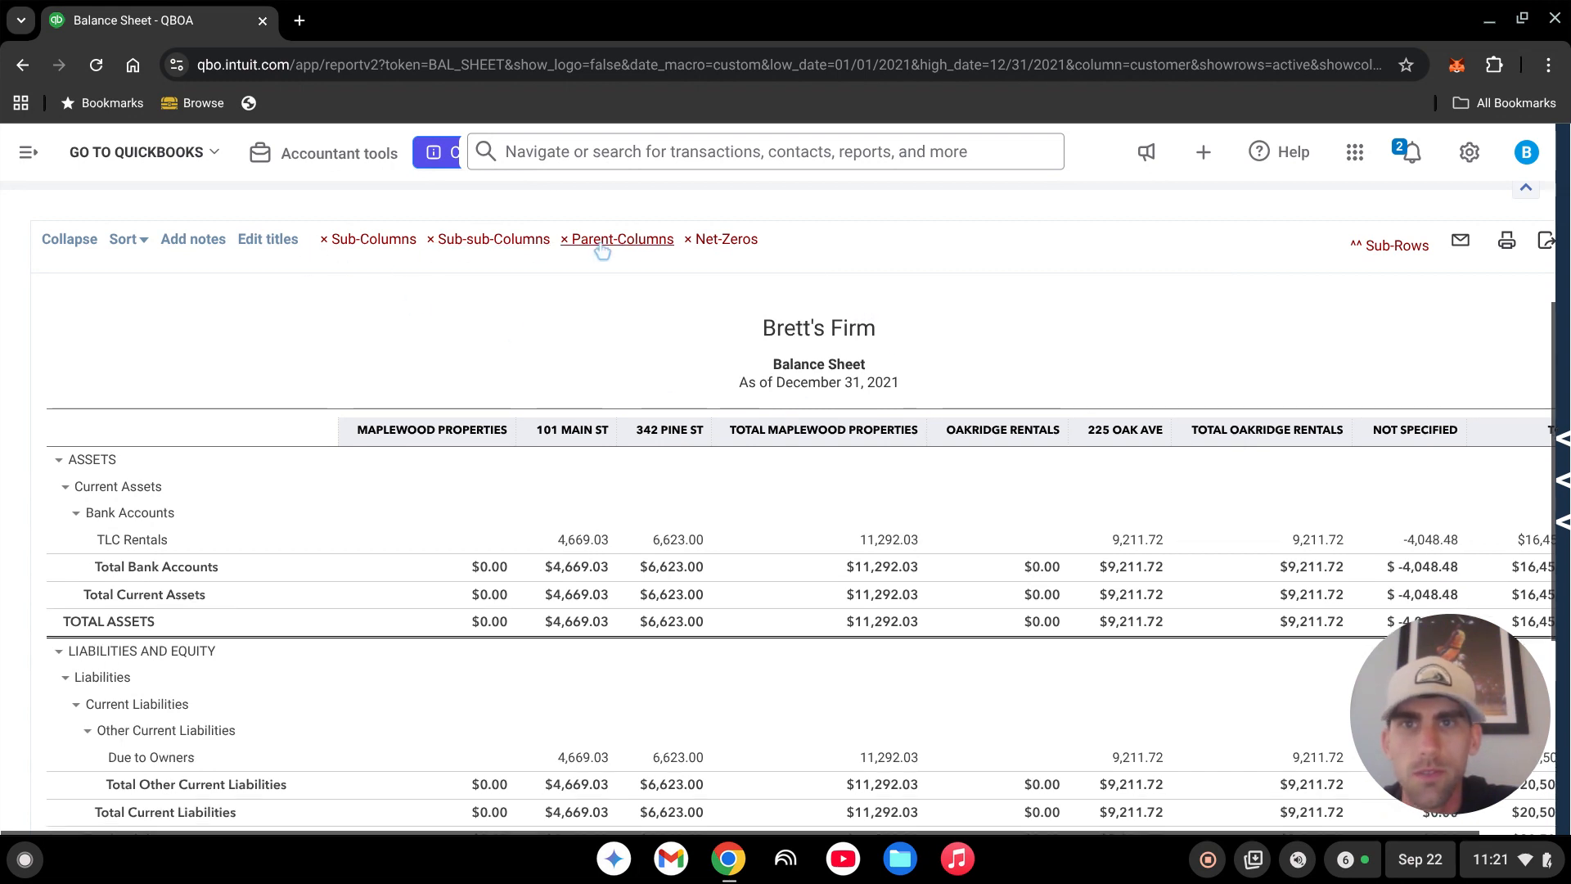
{"action": "left_click", "coordinate": [720, 238]}
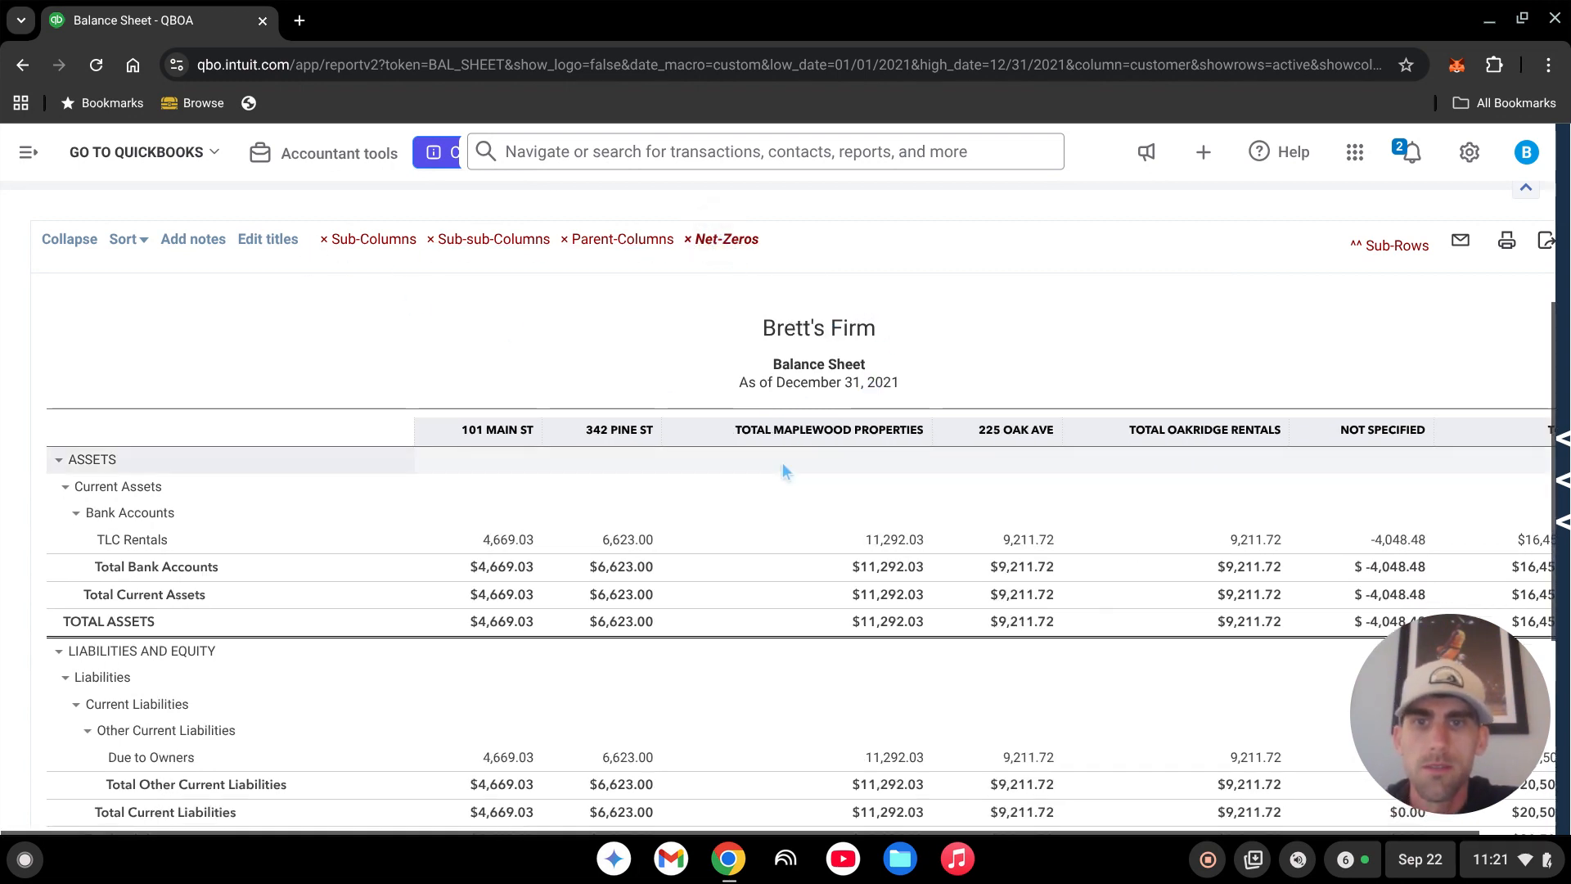
Review the bank balance, Due to Owners and Net Income for each property and owner on the balance sheet
{"action": "scroll", "coordinate": [782, 463], "scroll_direction": "down", "scroll_amount": 2}
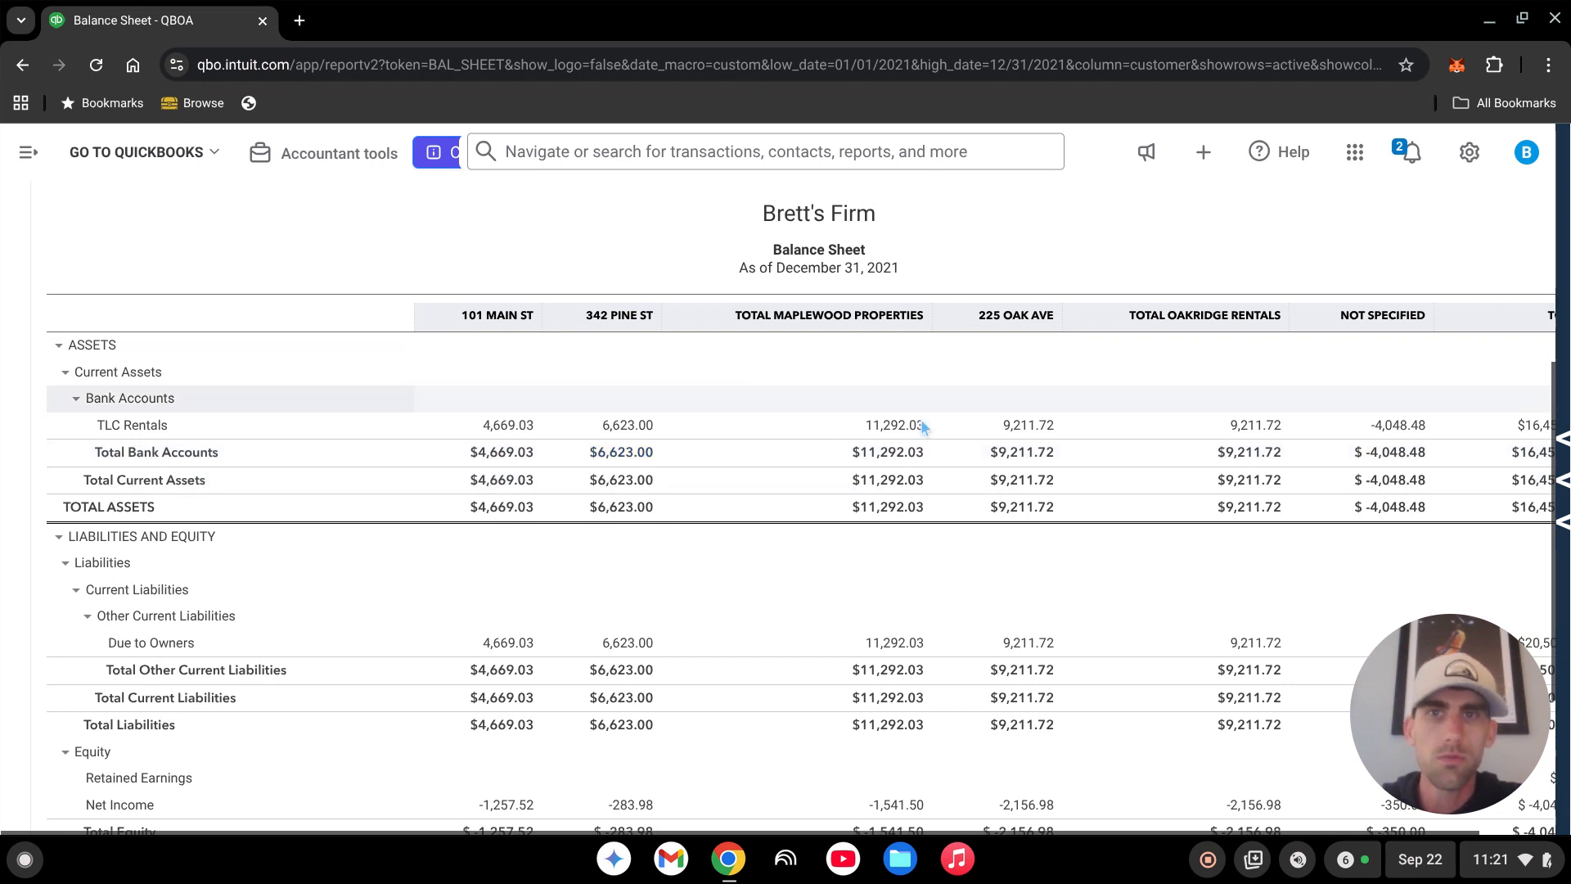
{"action": "scroll", "coordinate": [872, 581], "scroll_direction": "down", "scroll_amount": 2}
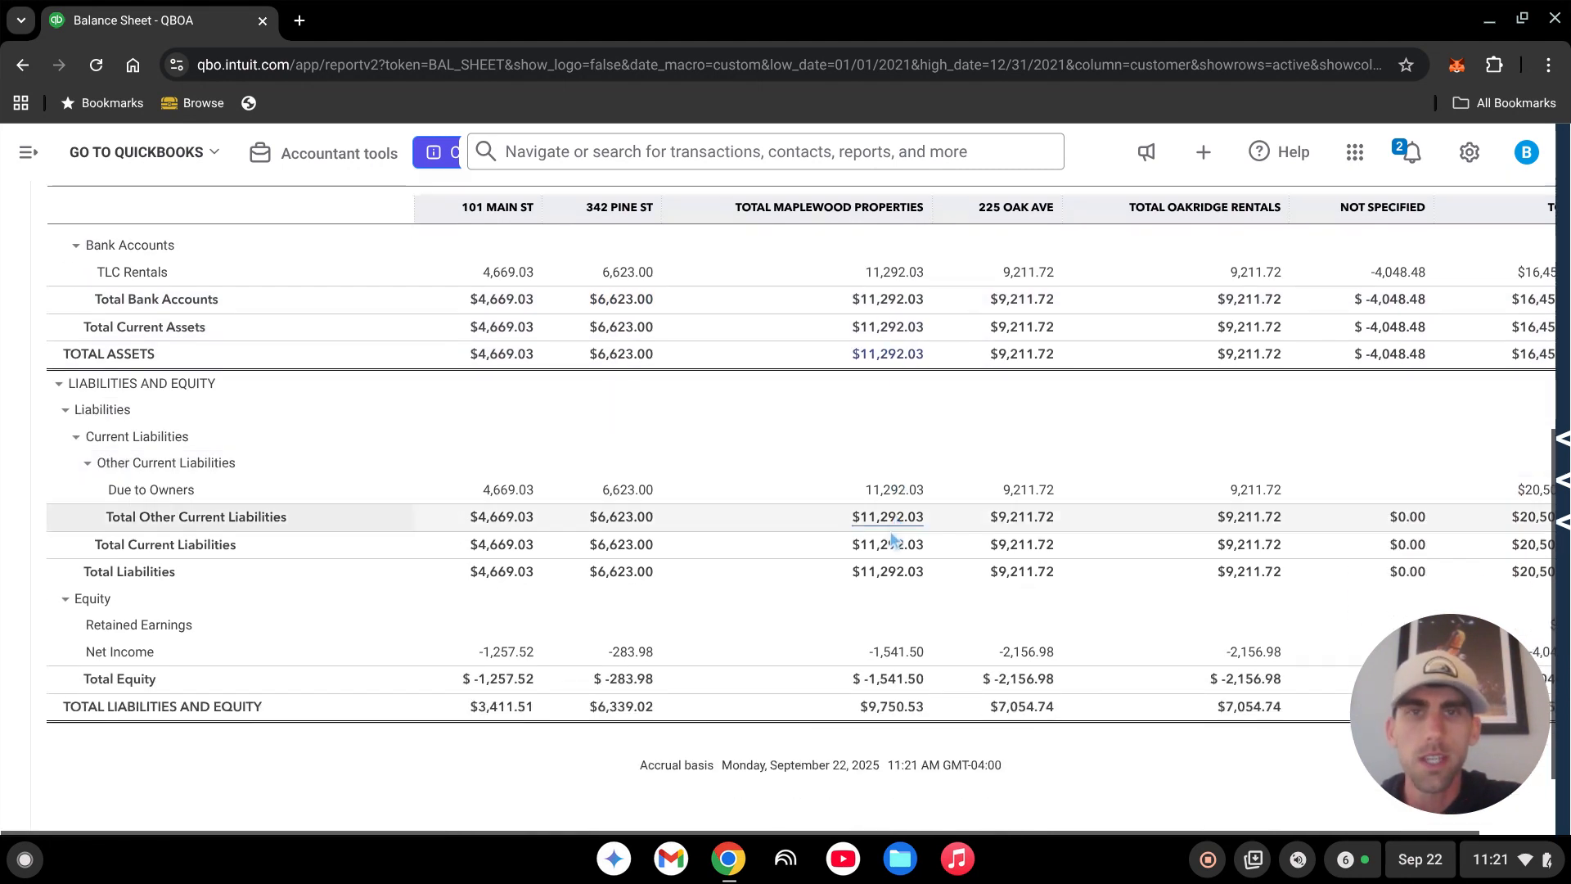
{"action": "scroll", "coordinate": [872, 581], "scroll_direction": "up", "scroll_amount": 1}
{"action": "scroll", "coordinate": [944, 561], "scroll_direction": "up", "scroll_amount": 1}
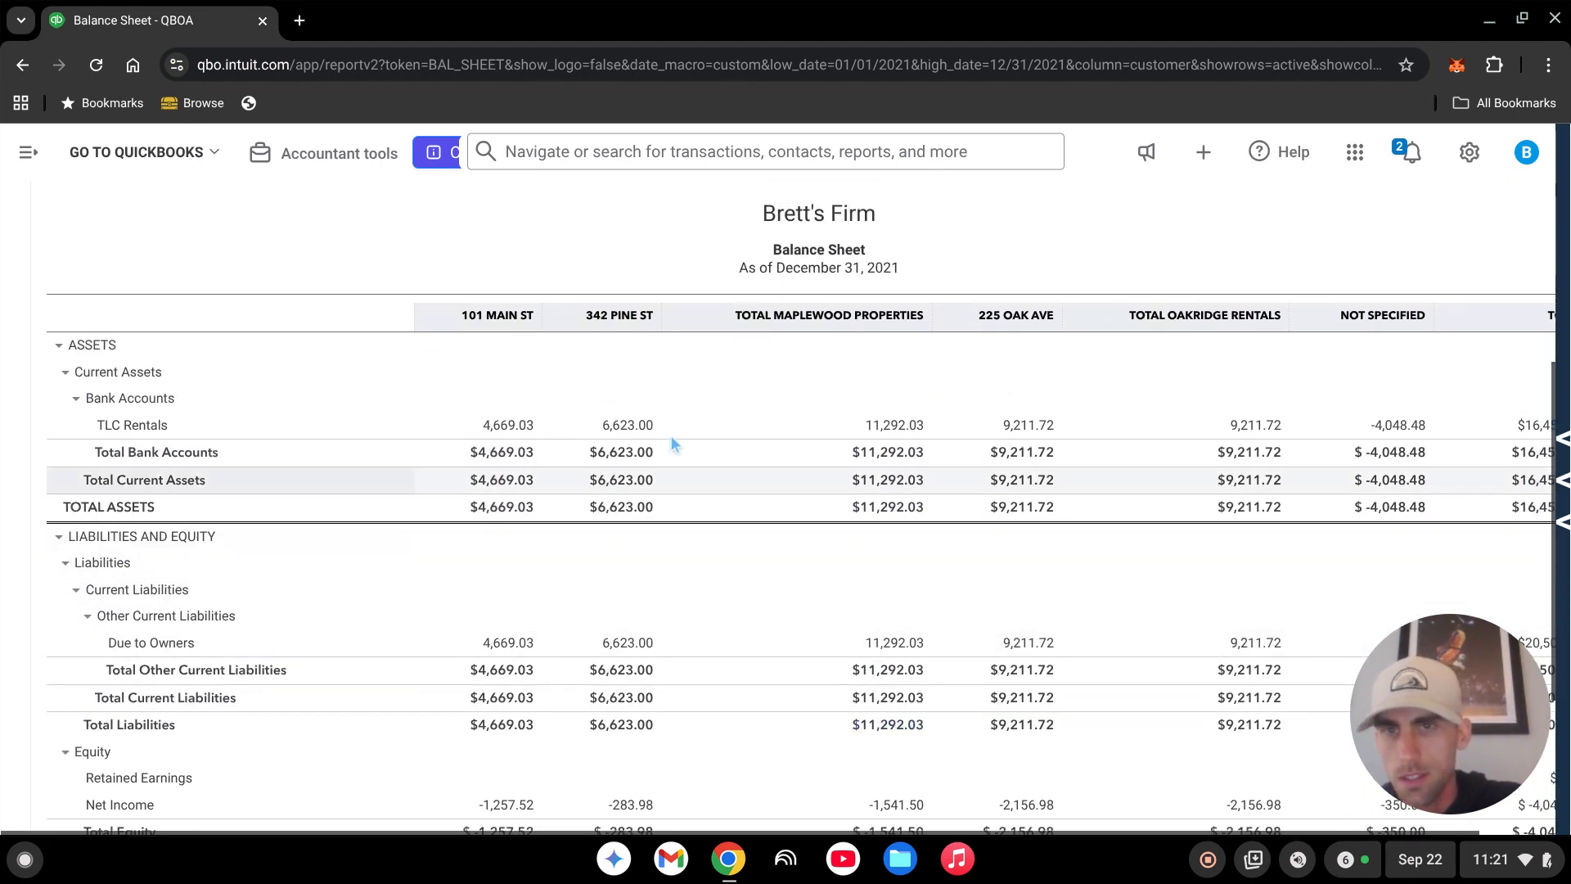
{"action": "scroll", "coordinate": [537, 553], "scroll_direction": "down", "scroll_amount": 3}
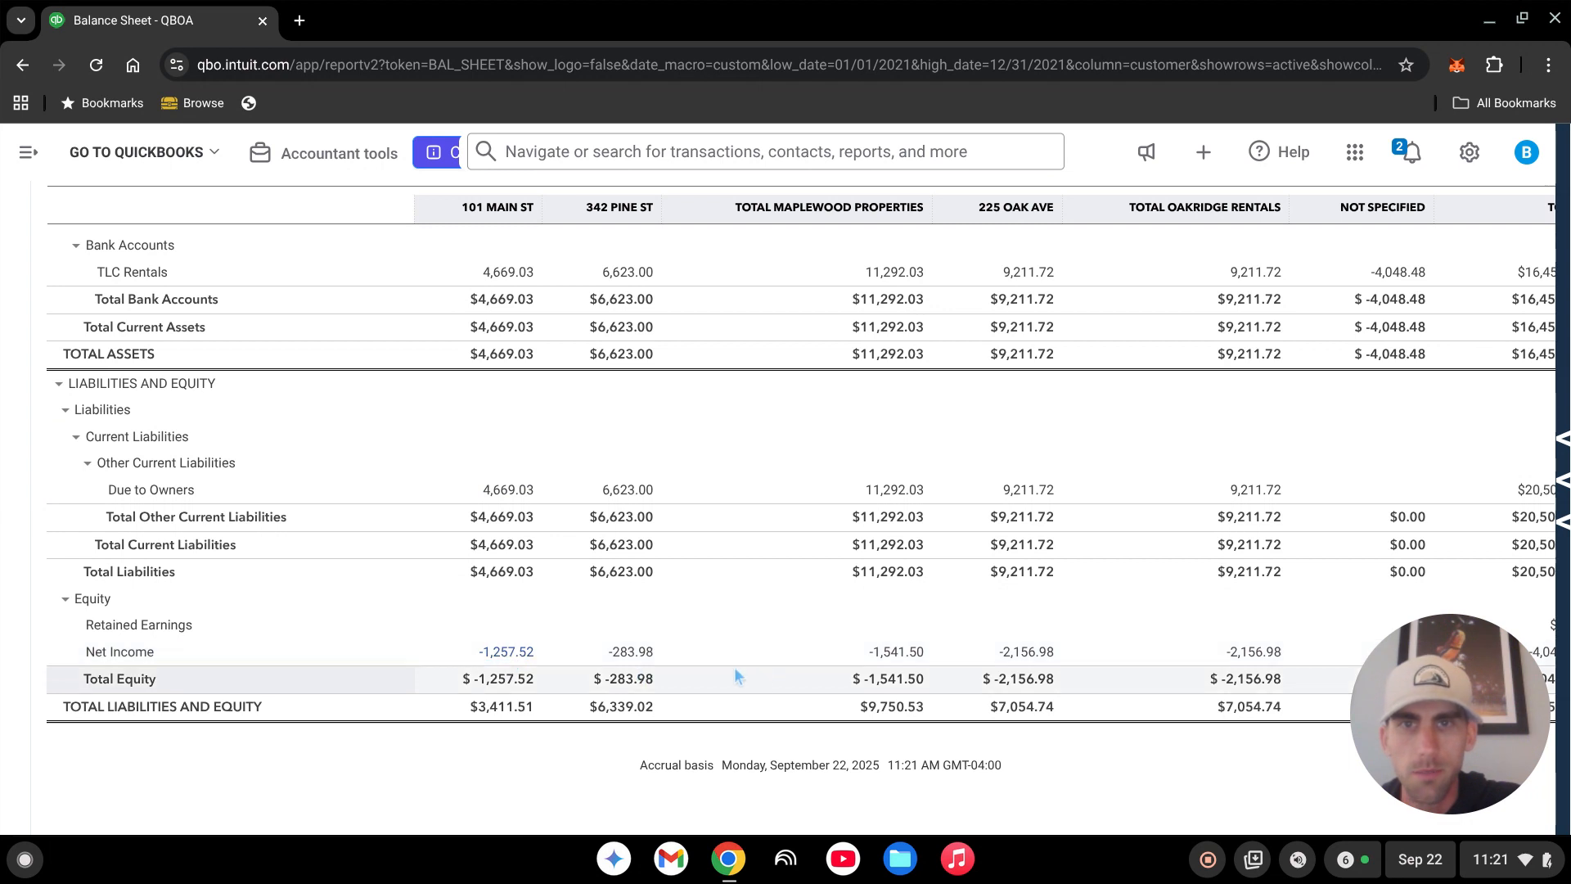
{"action": "scroll", "coordinate": [736, 671], "scroll_direction": "up", "scroll_amount": 3}
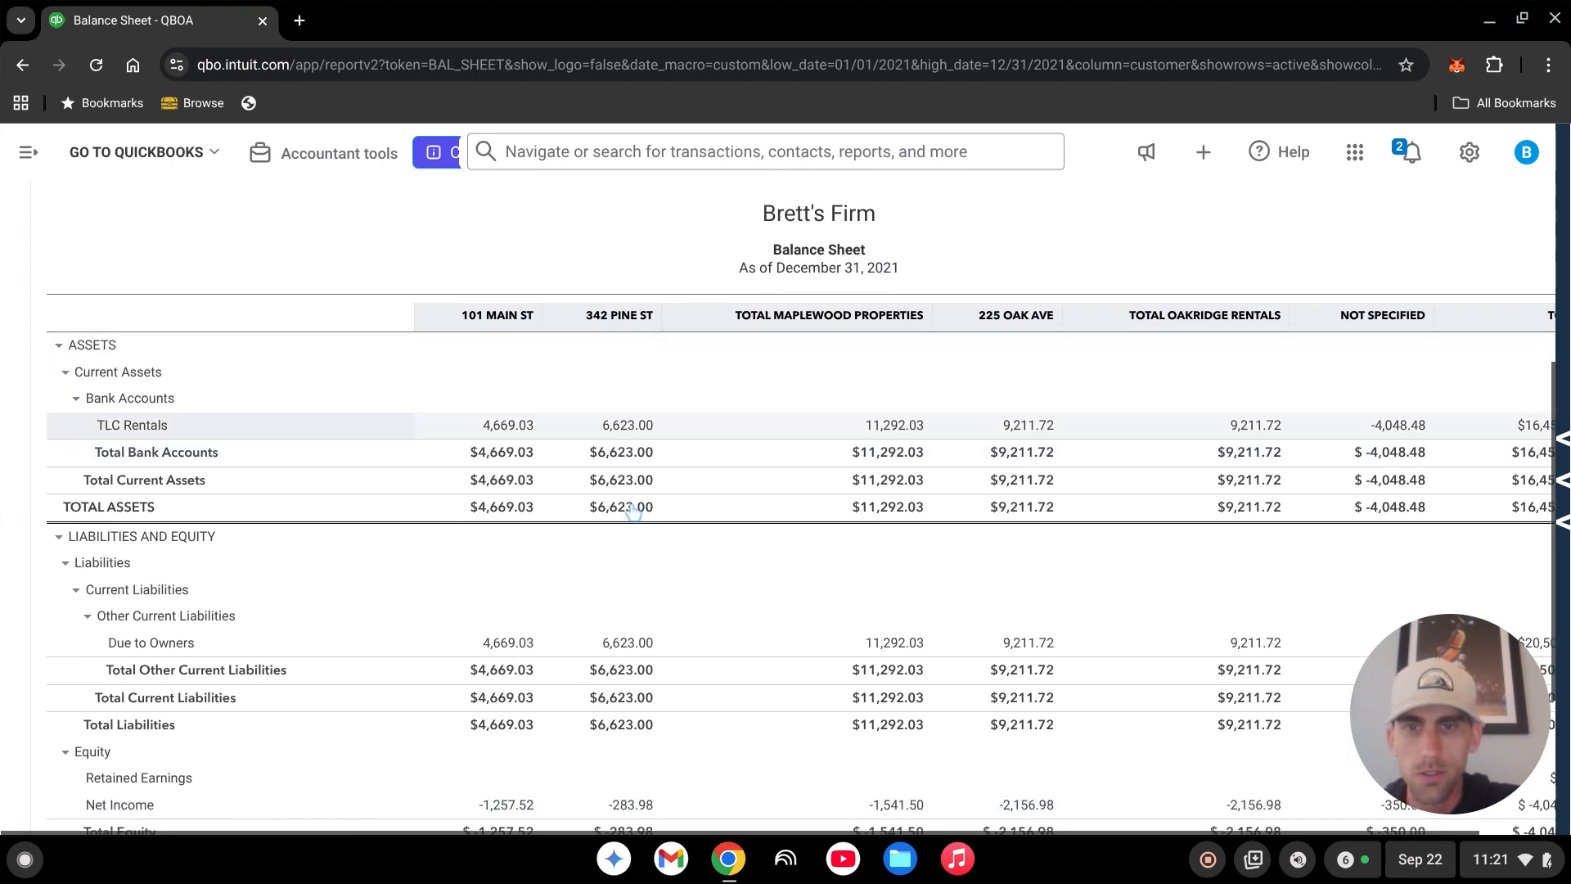
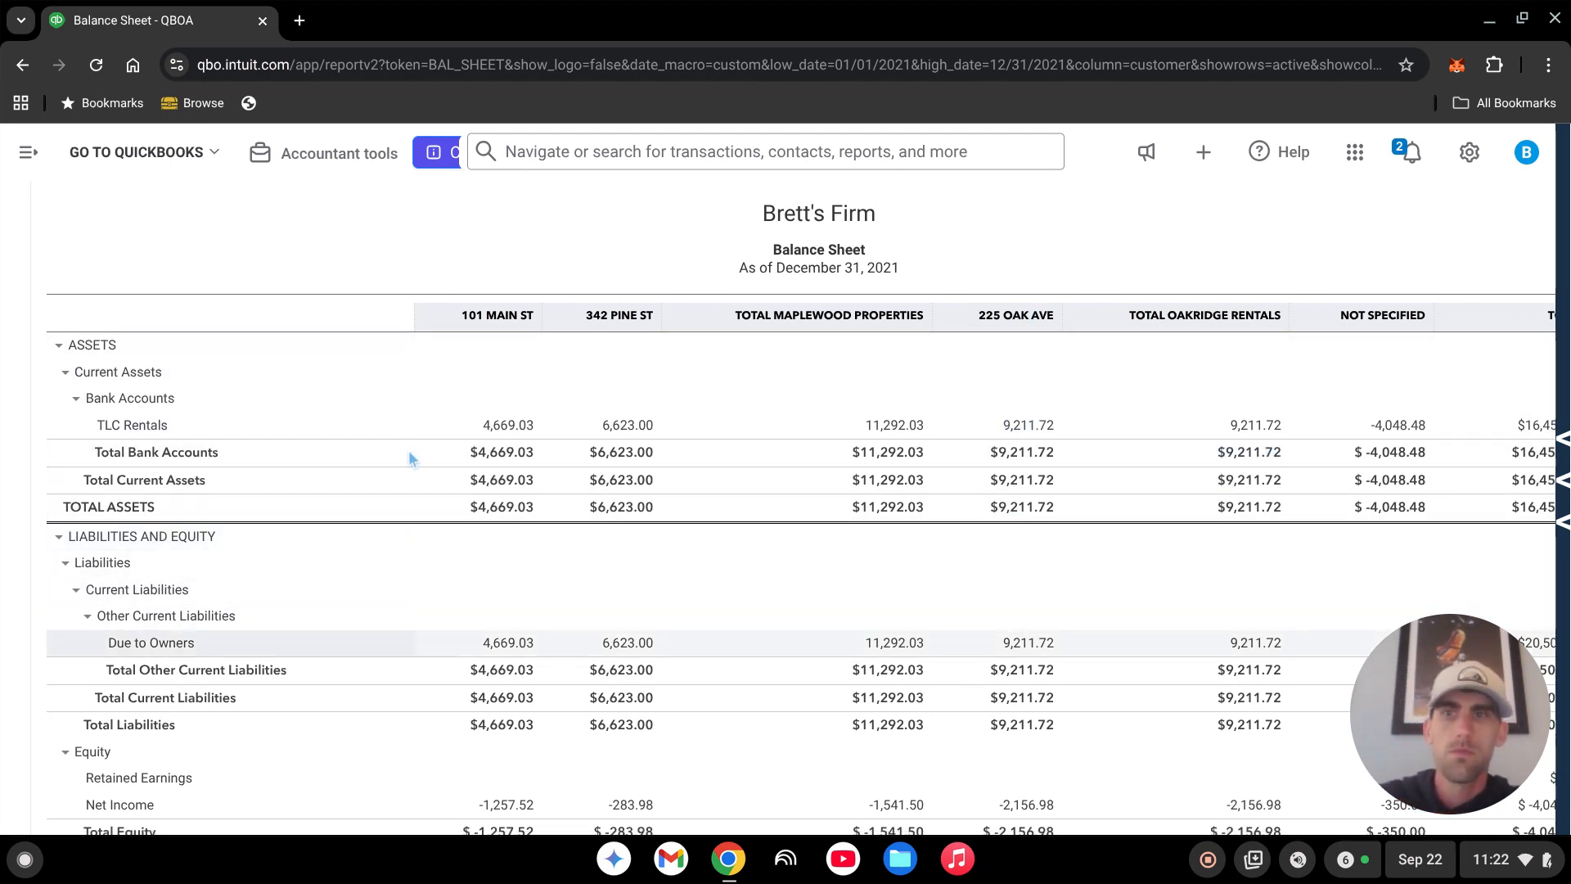
{"action": "scroll", "coordinate": [462, 541], "scroll_direction": "up", "scroll_amount": 3}
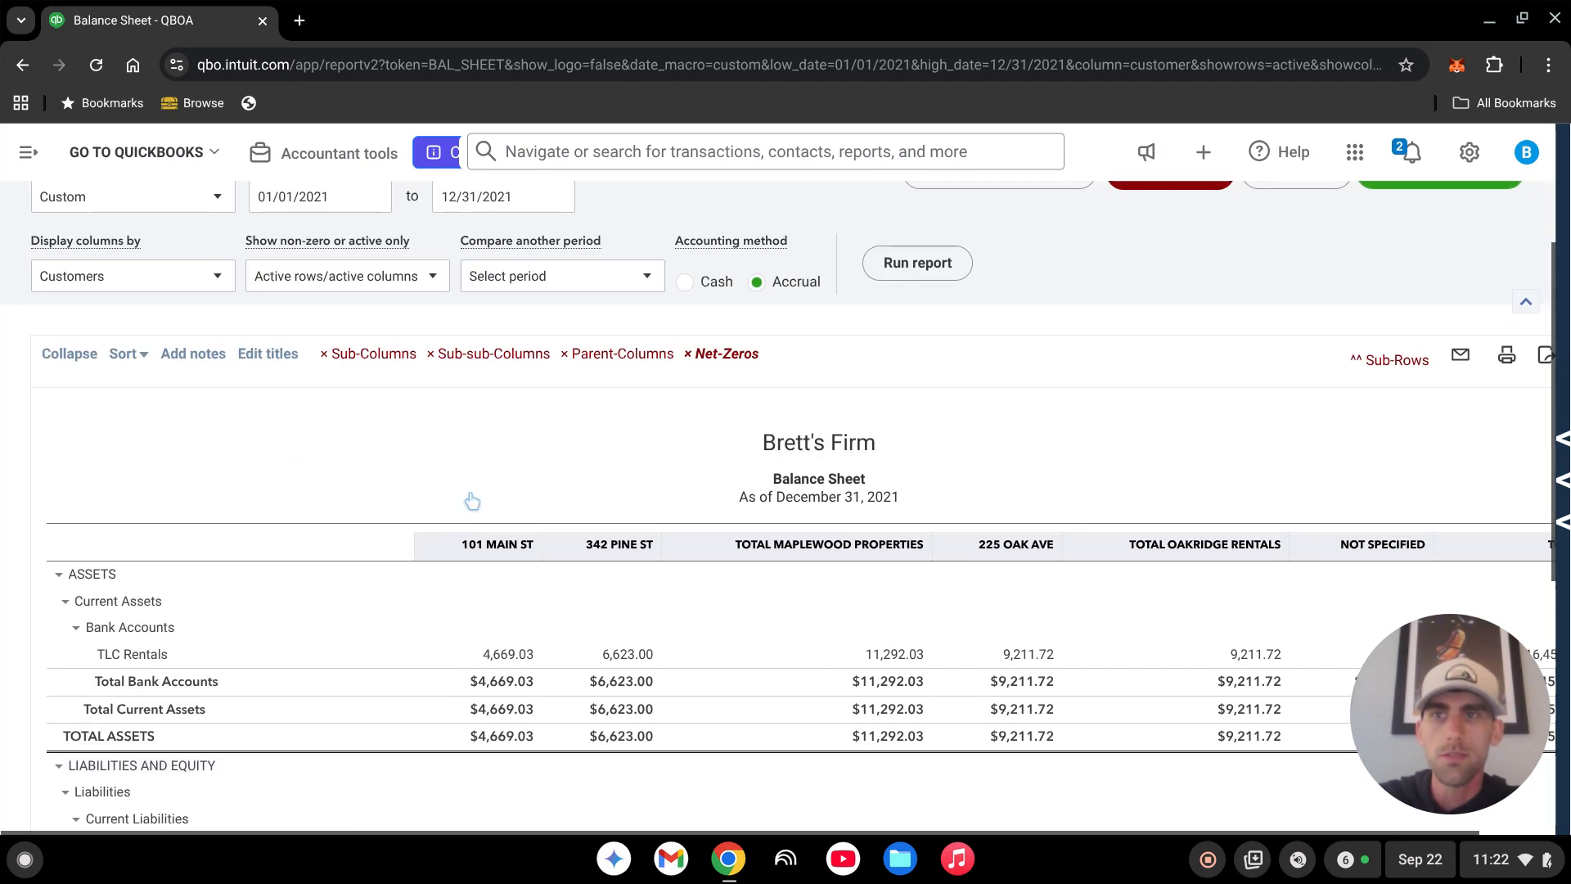
{"action": "scroll", "coordinate": [466, 497], "scroll_direction": "down", "scroll_amount": 5}
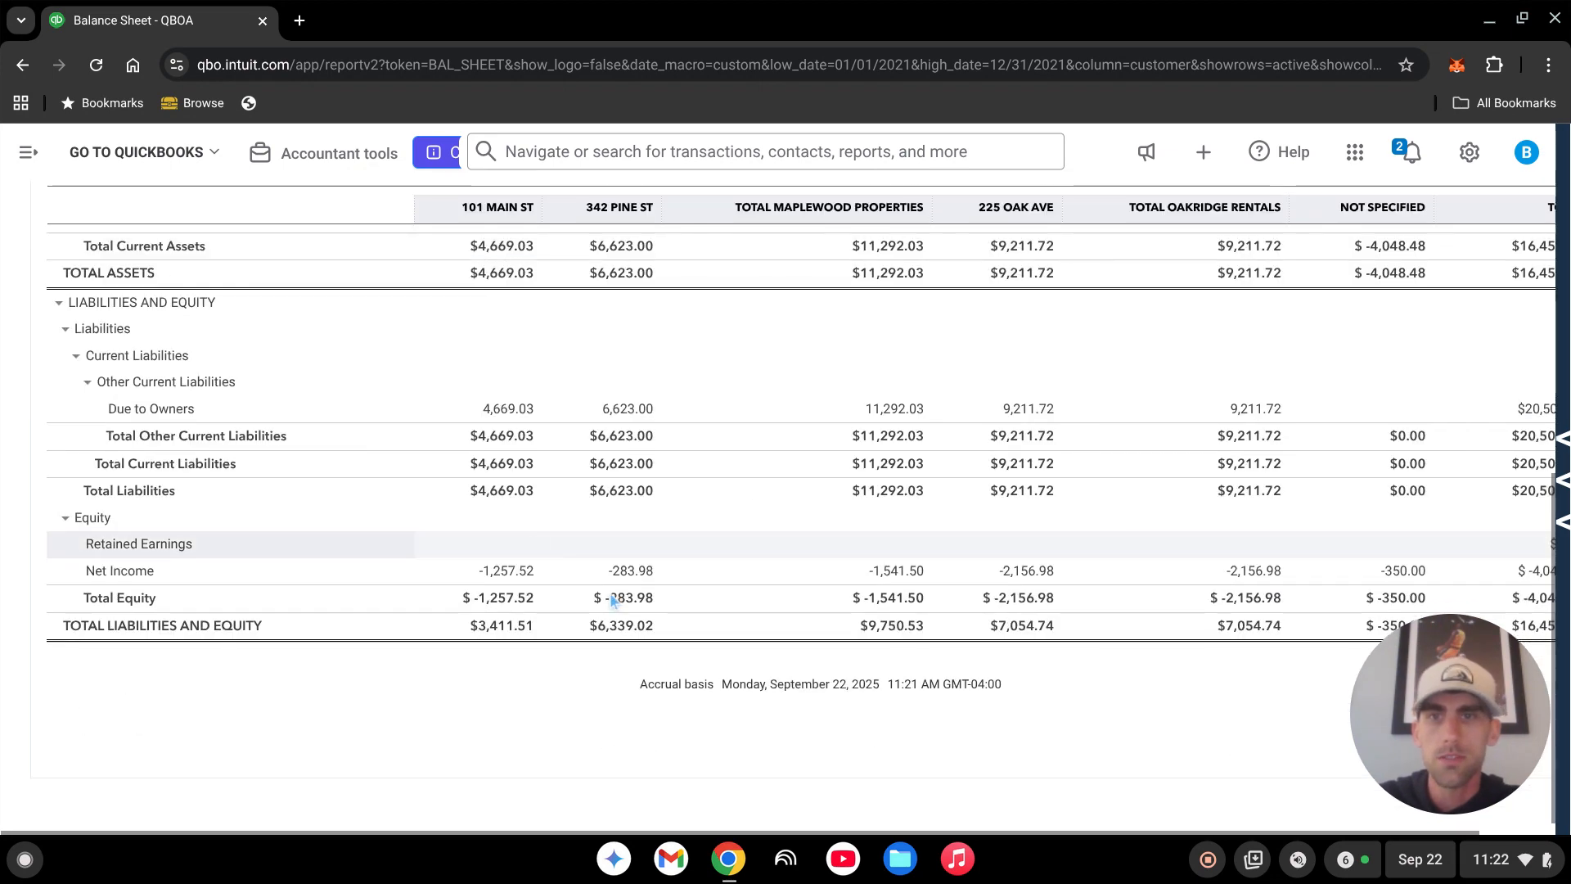
{"action": "scroll", "coordinate": [767, 620], "scroll_direction": "up", "scroll_amount": 2}
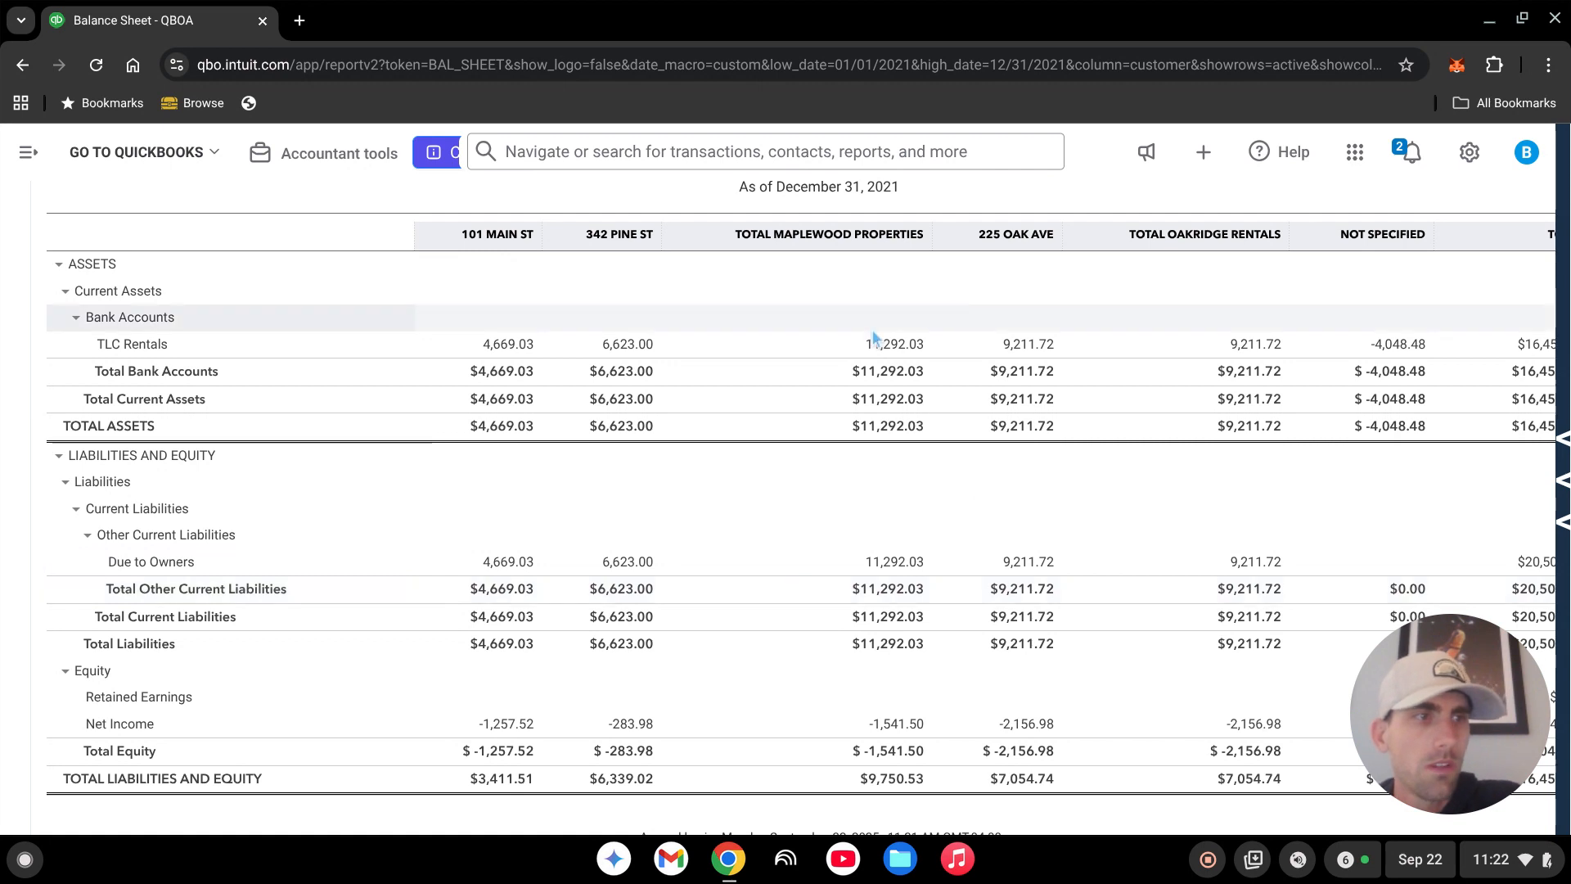
Start a new invoice for the sub-customer 101 Main St of Maplewood Properties
{"action": "left_click", "coordinate": [26, 168]}
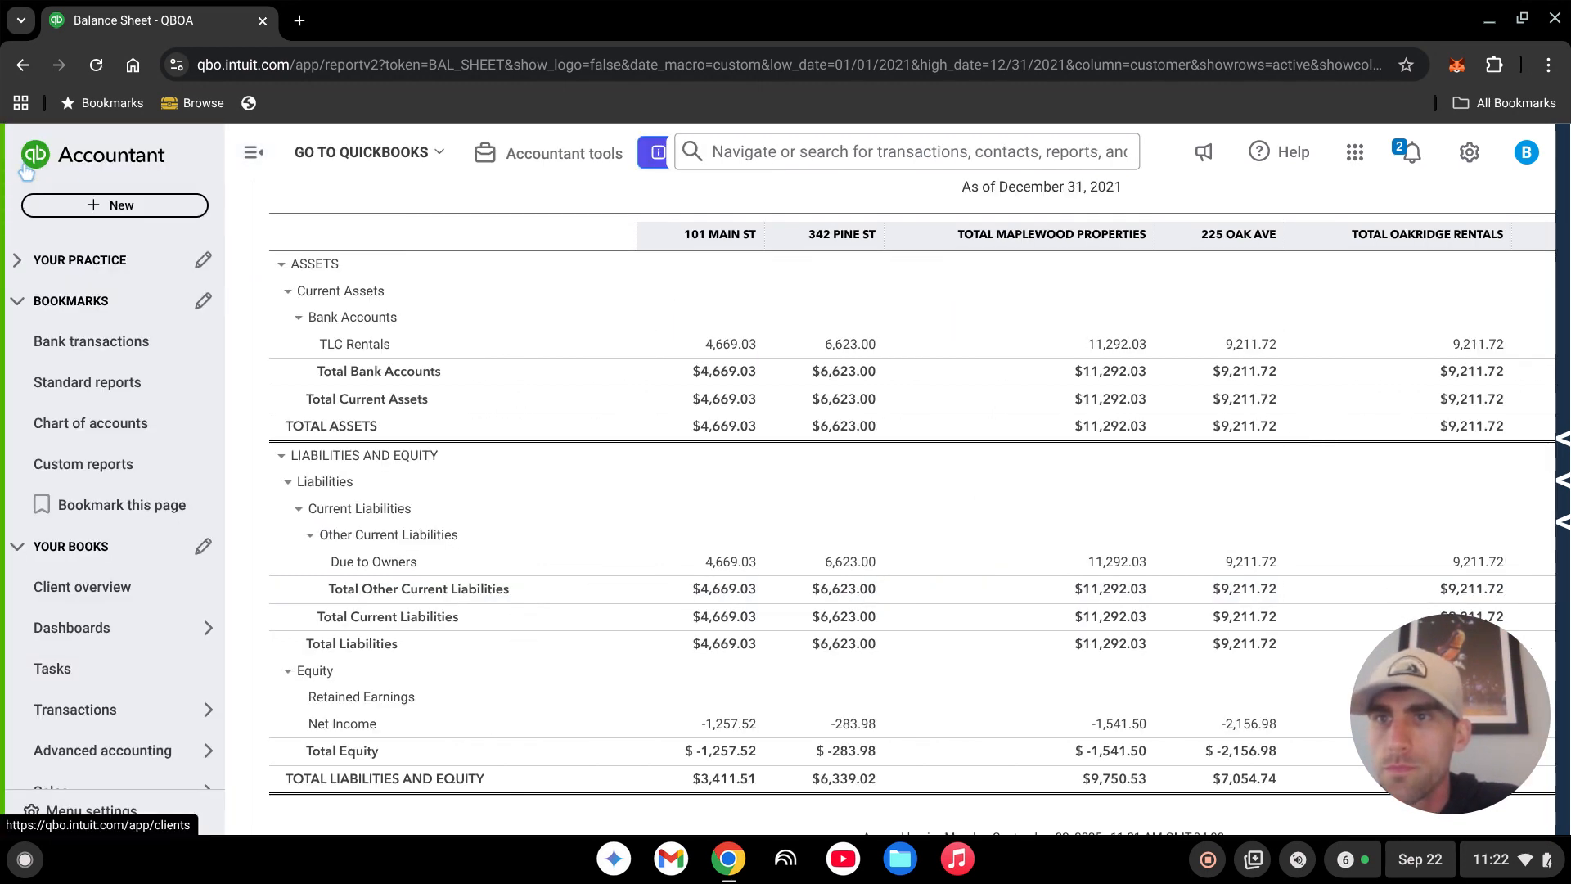
{"action": "left_click", "coordinate": [115, 204]}
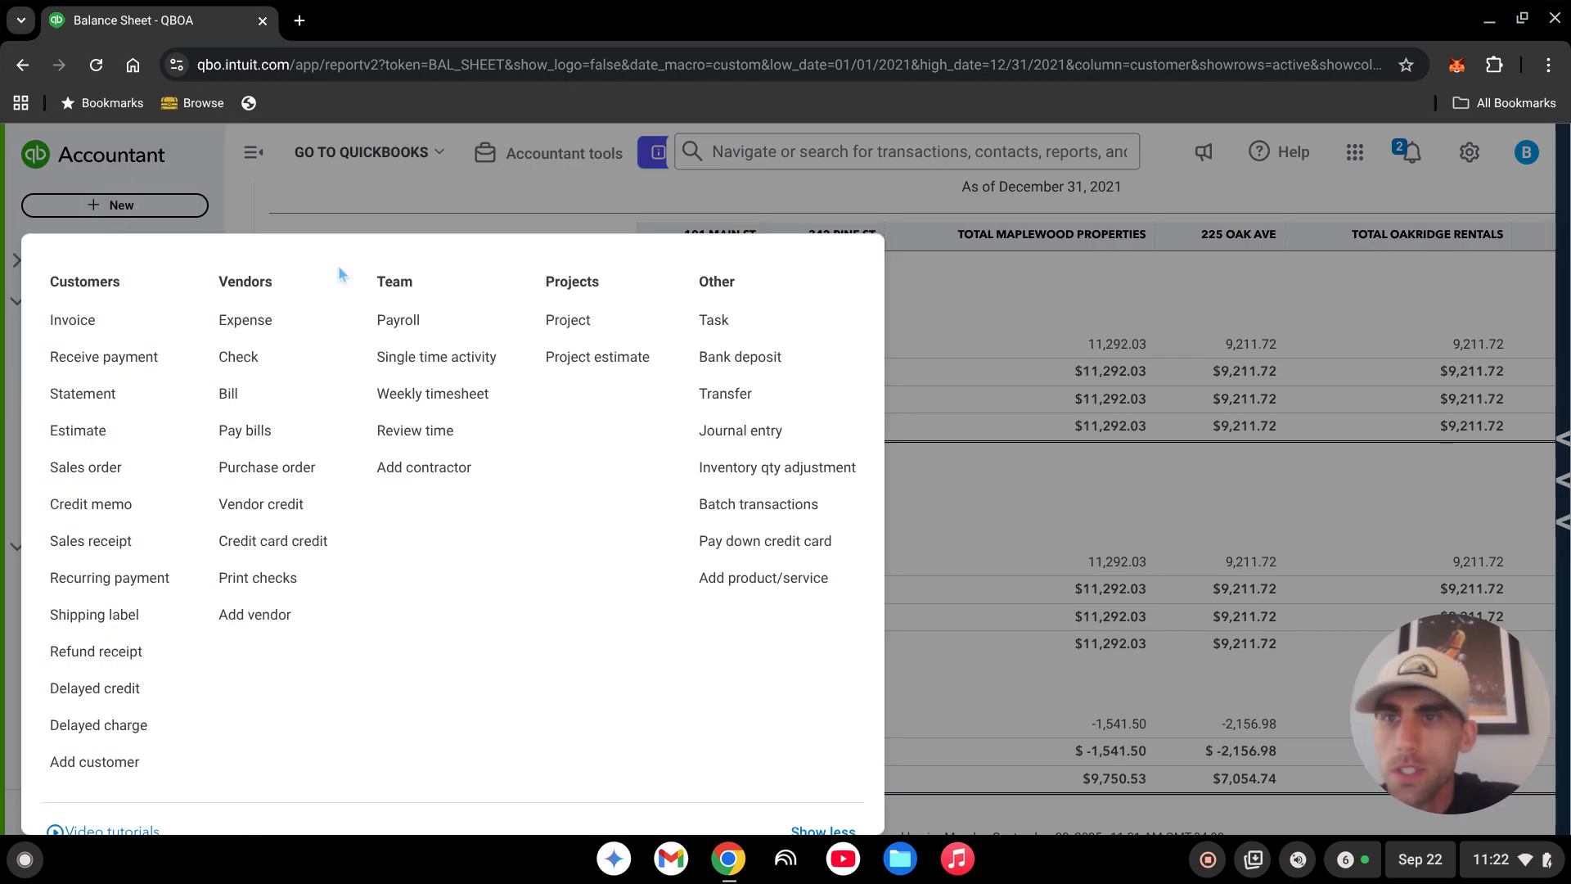
{"action": "left_click", "coordinate": [80, 322]}
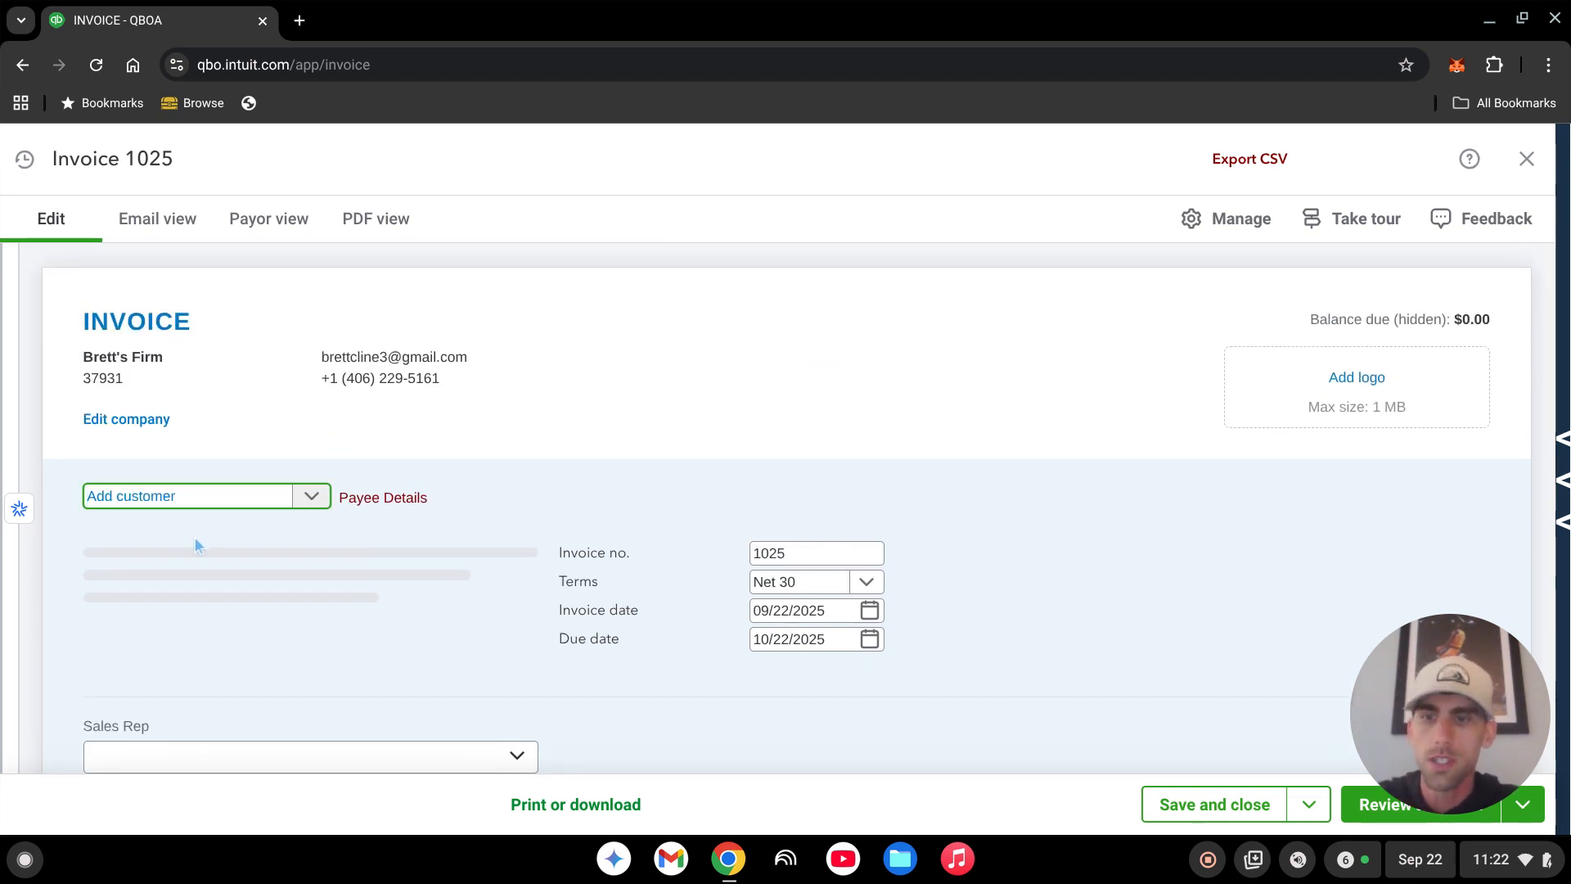
{"action": "type", "text": "101"}
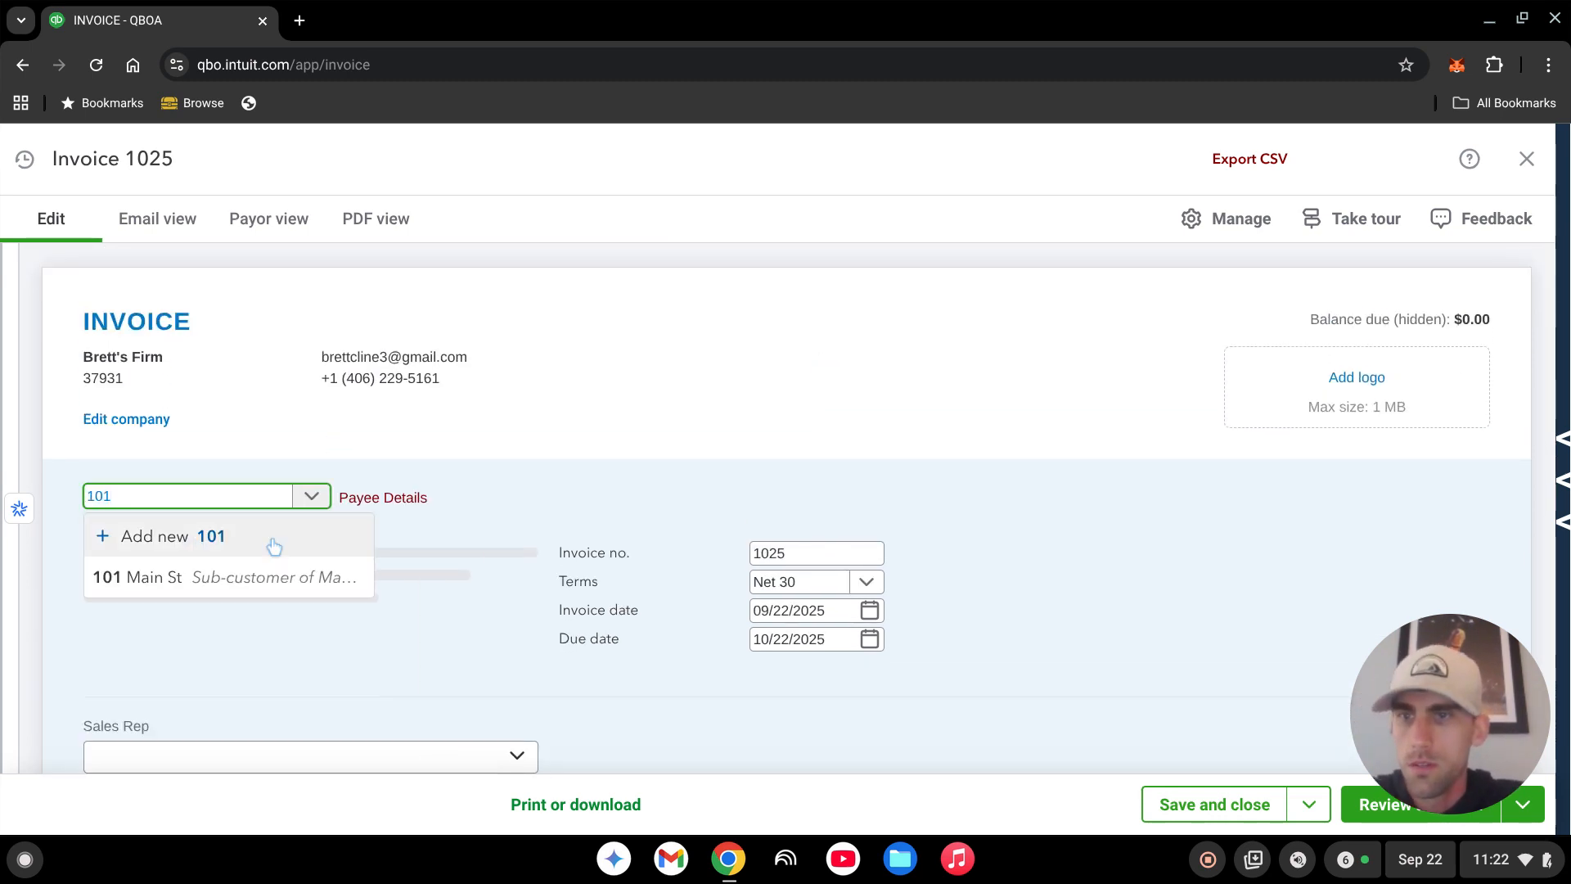
{"action": "left_click", "coordinate": [166, 582]}
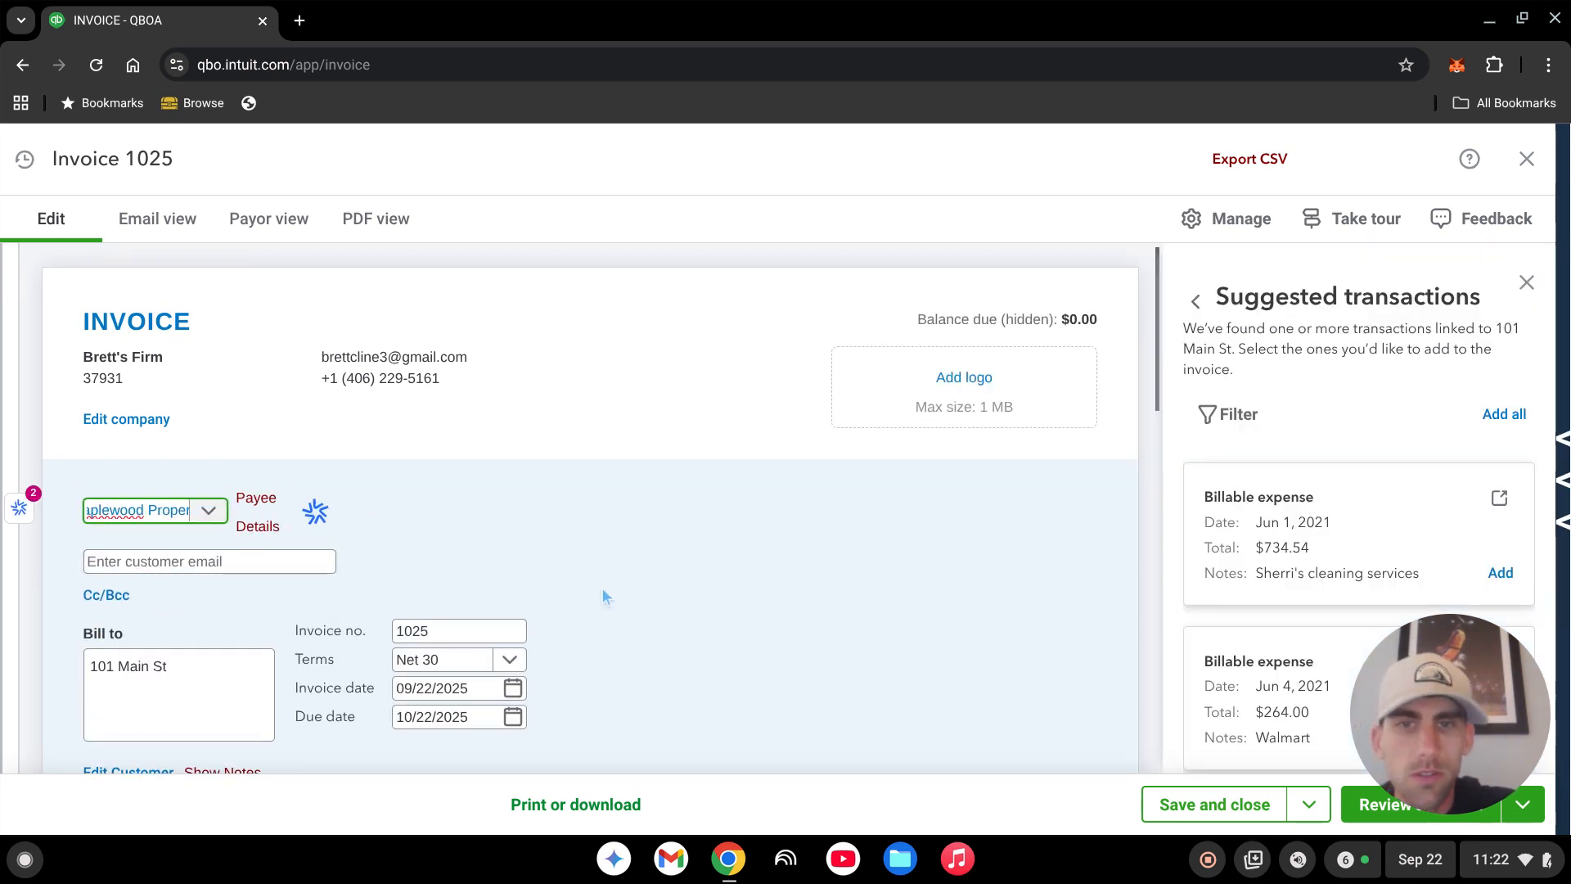
Review the suggested billable expenses for 101 Main St and the invoice's customer e-mail and billing details
{"action": "left_click_drag", "start_coordinate": [1494, 707], "coordinate": [139, 184]}
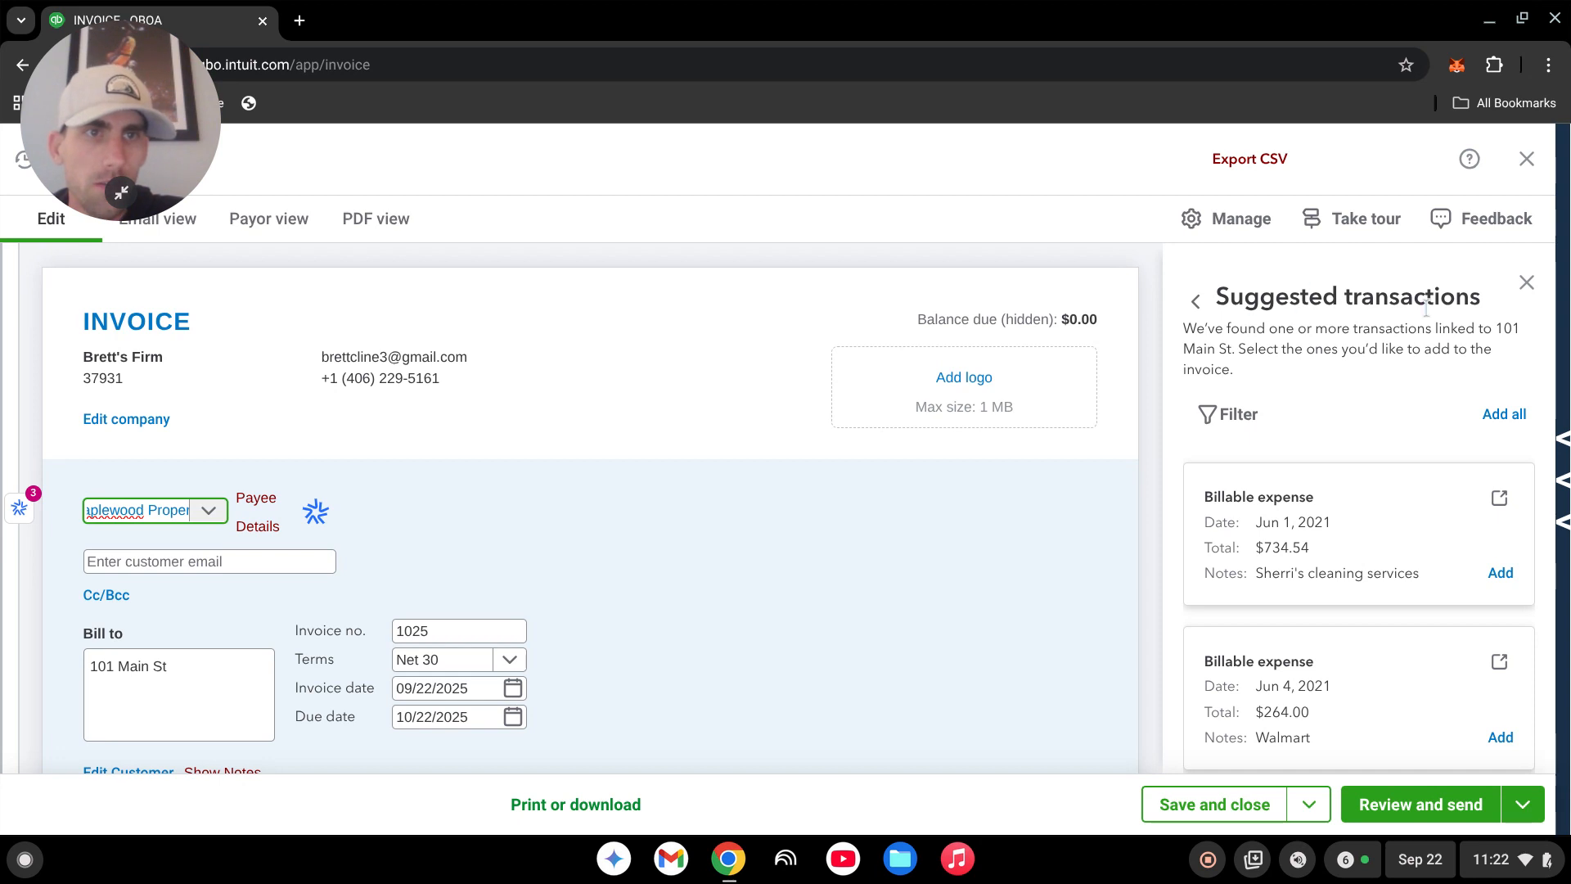
{"action": "scroll", "coordinate": [1374, 509], "scroll_direction": "down", "scroll_amount": 1}
{"action": "scroll", "coordinate": [1358, 573], "scroll_direction": "down", "scroll_amount": 8}
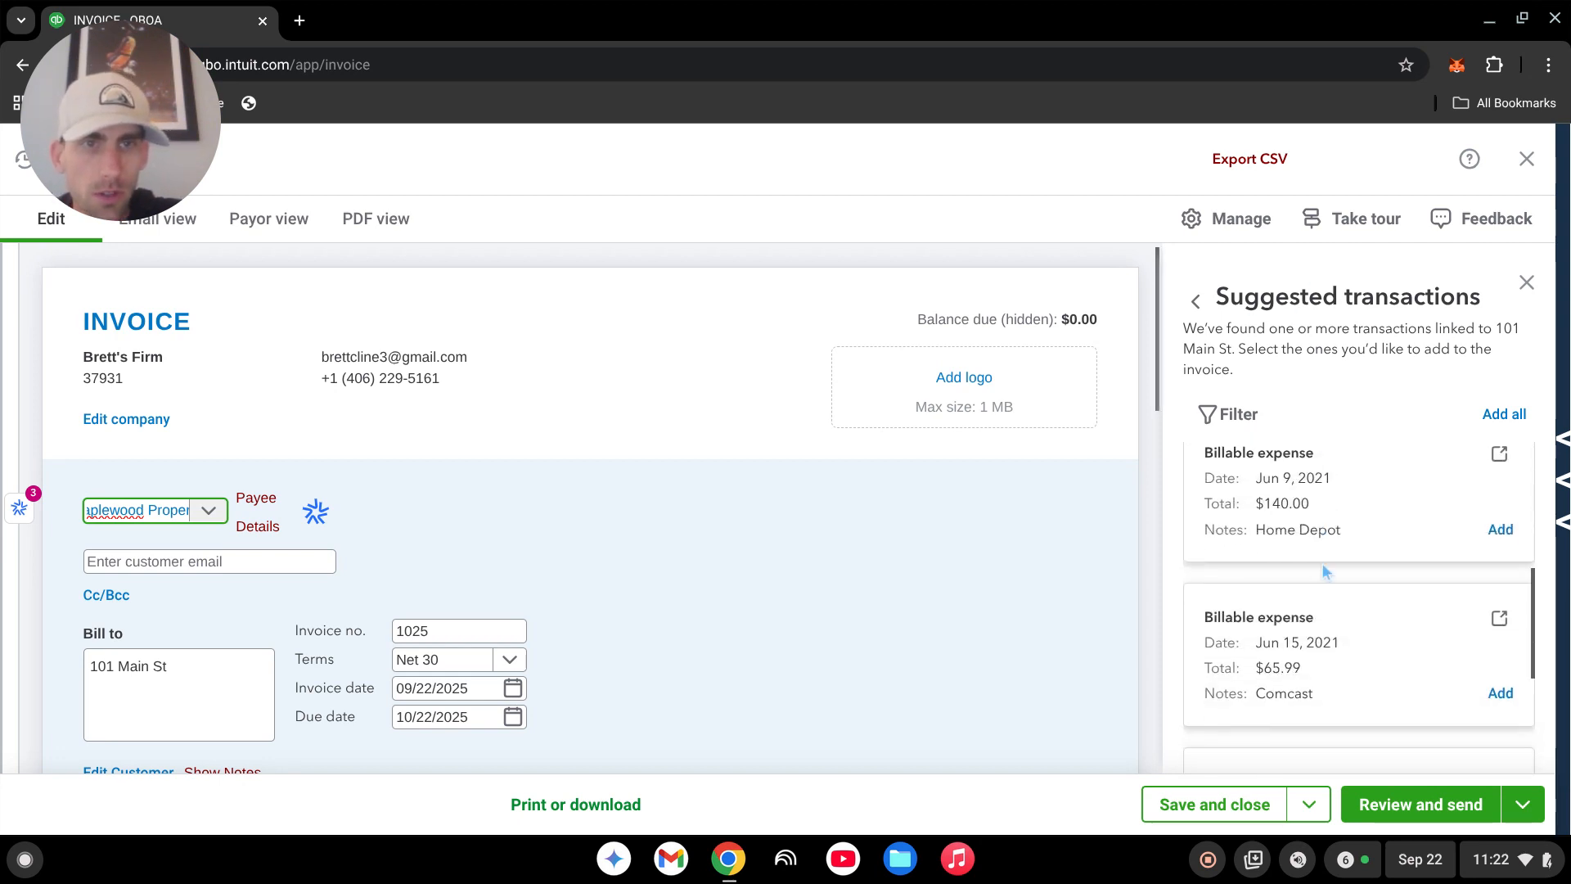
{"action": "scroll", "coordinate": [1342, 602], "scroll_direction": "down", "scroll_amount": 1}
{"action": "scroll", "coordinate": [1402, 689], "scroll_direction": "up", "scroll_amount": 6}
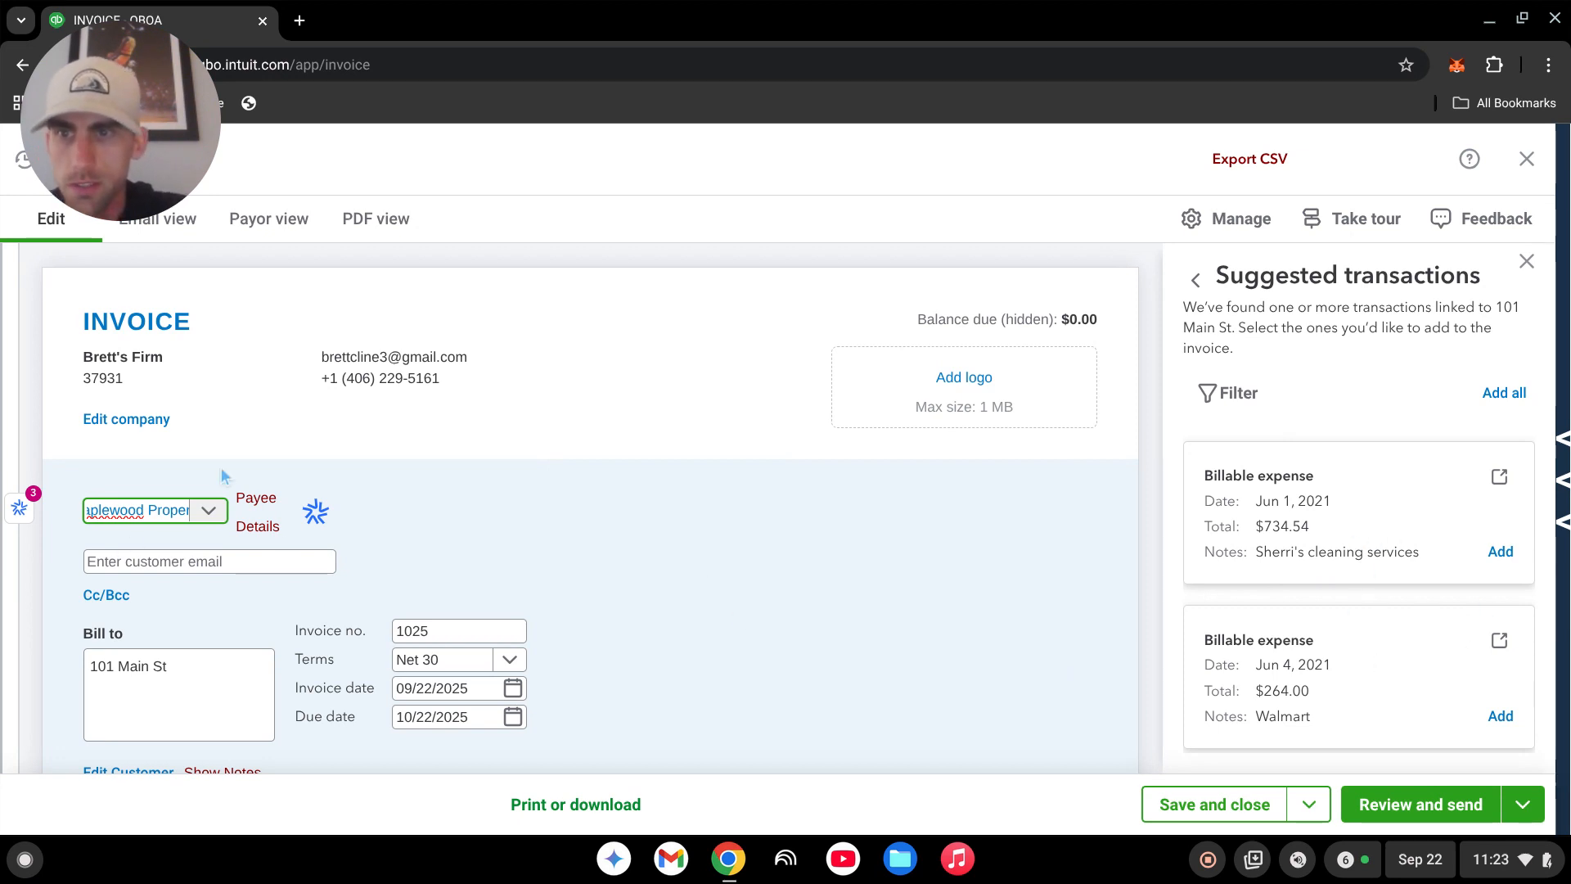
{"action": "scroll", "coordinate": [834, 526], "scroll_direction": "down", "scroll_amount": 3}
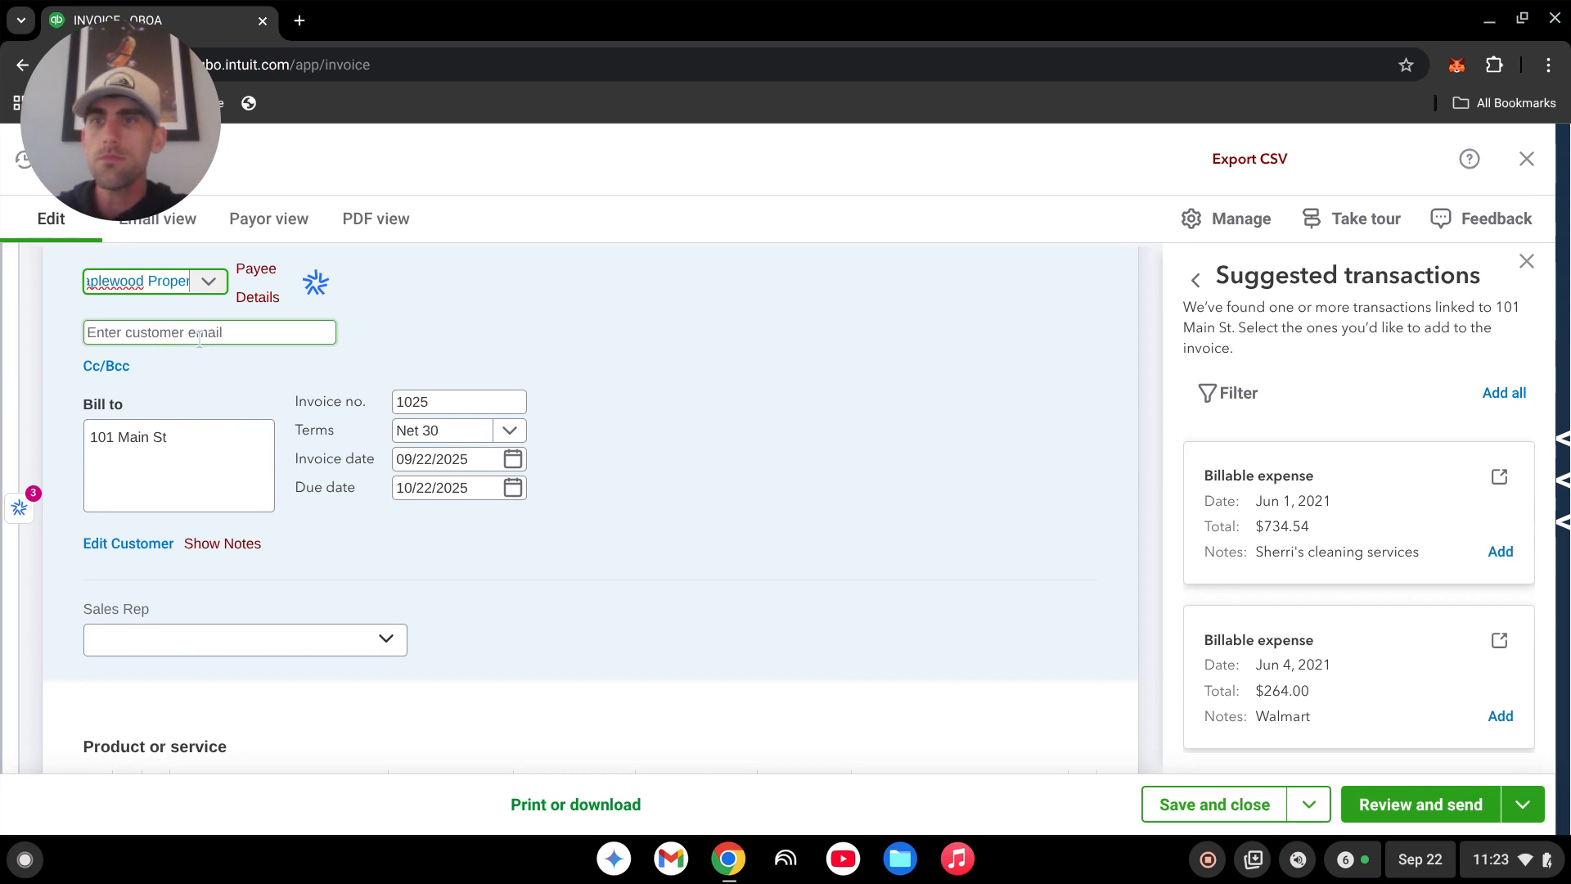
{"action": "left_click", "coordinate": [233, 334]}
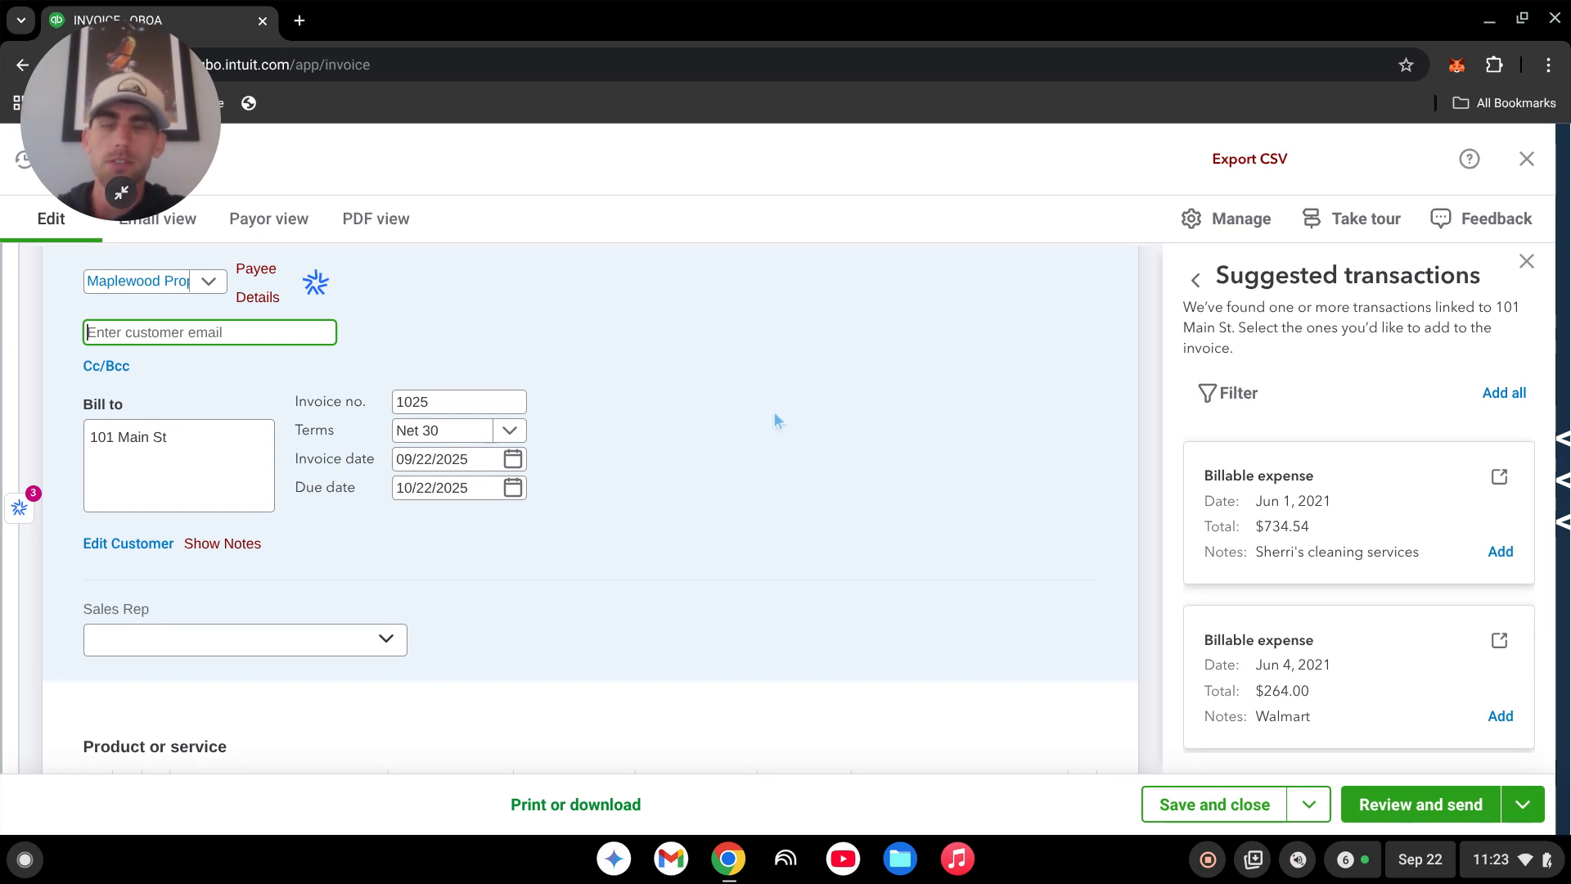
{"action": "scroll", "coordinate": [825, 562], "scroll_direction": "up", "scroll_amount": 3}
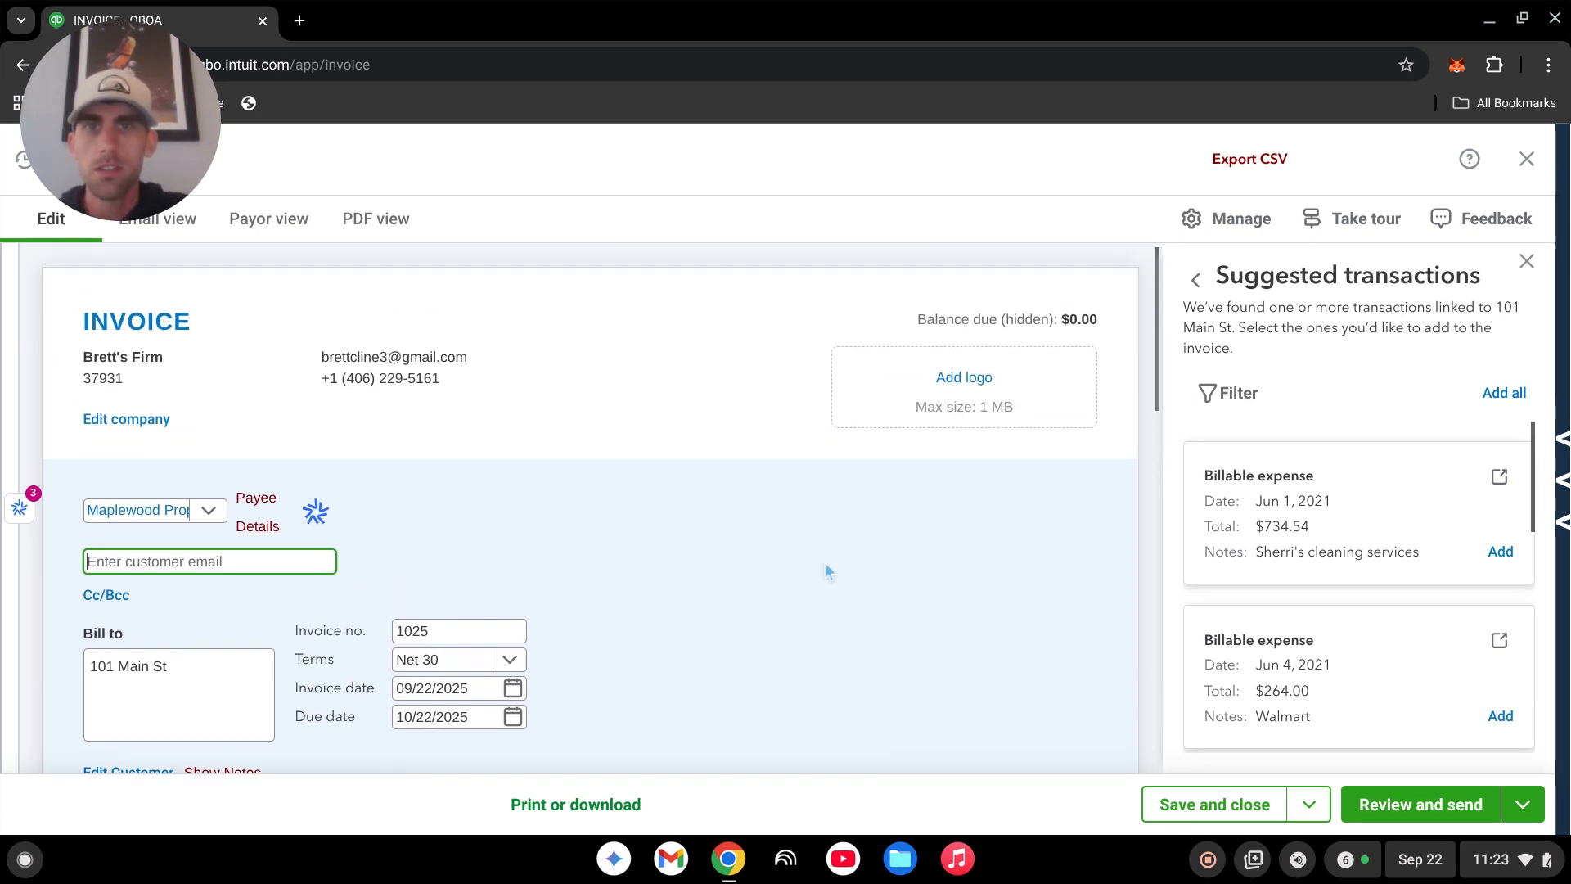
Set the 101 Main St invoice's date to 06/30/2021 and its terms to Due on receipt
{"action": "scroll", "coordinate": [827, 557], "scroll_direction": "down", "scroll_amount": 1}
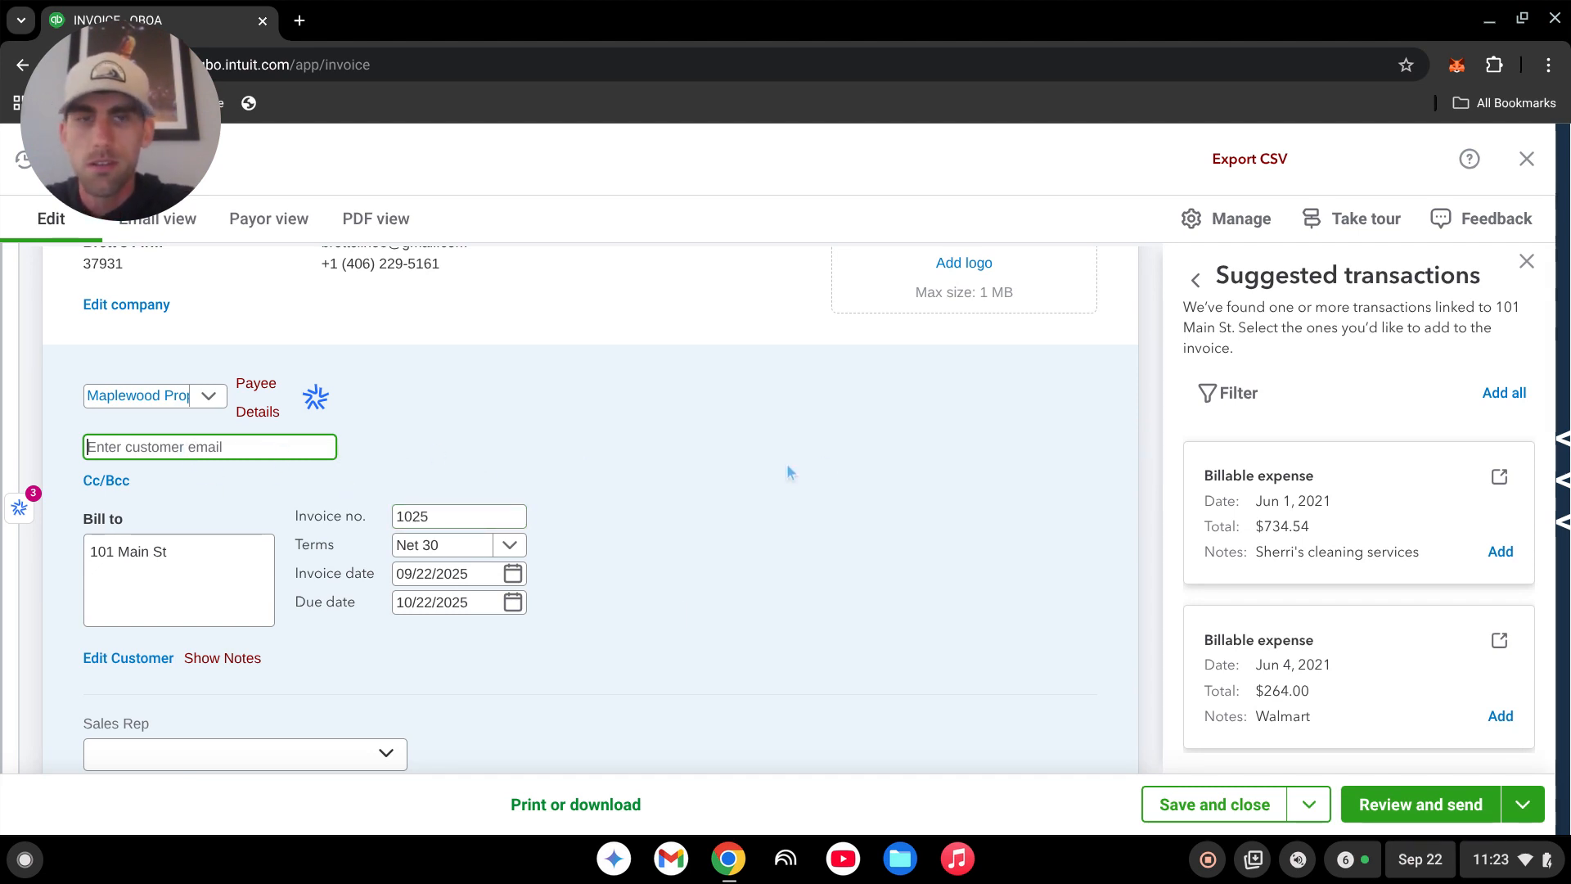
{"action": "scroll", "coordinate": [777, 667], "scroll_direction": "up", "scroll_amount": 2}
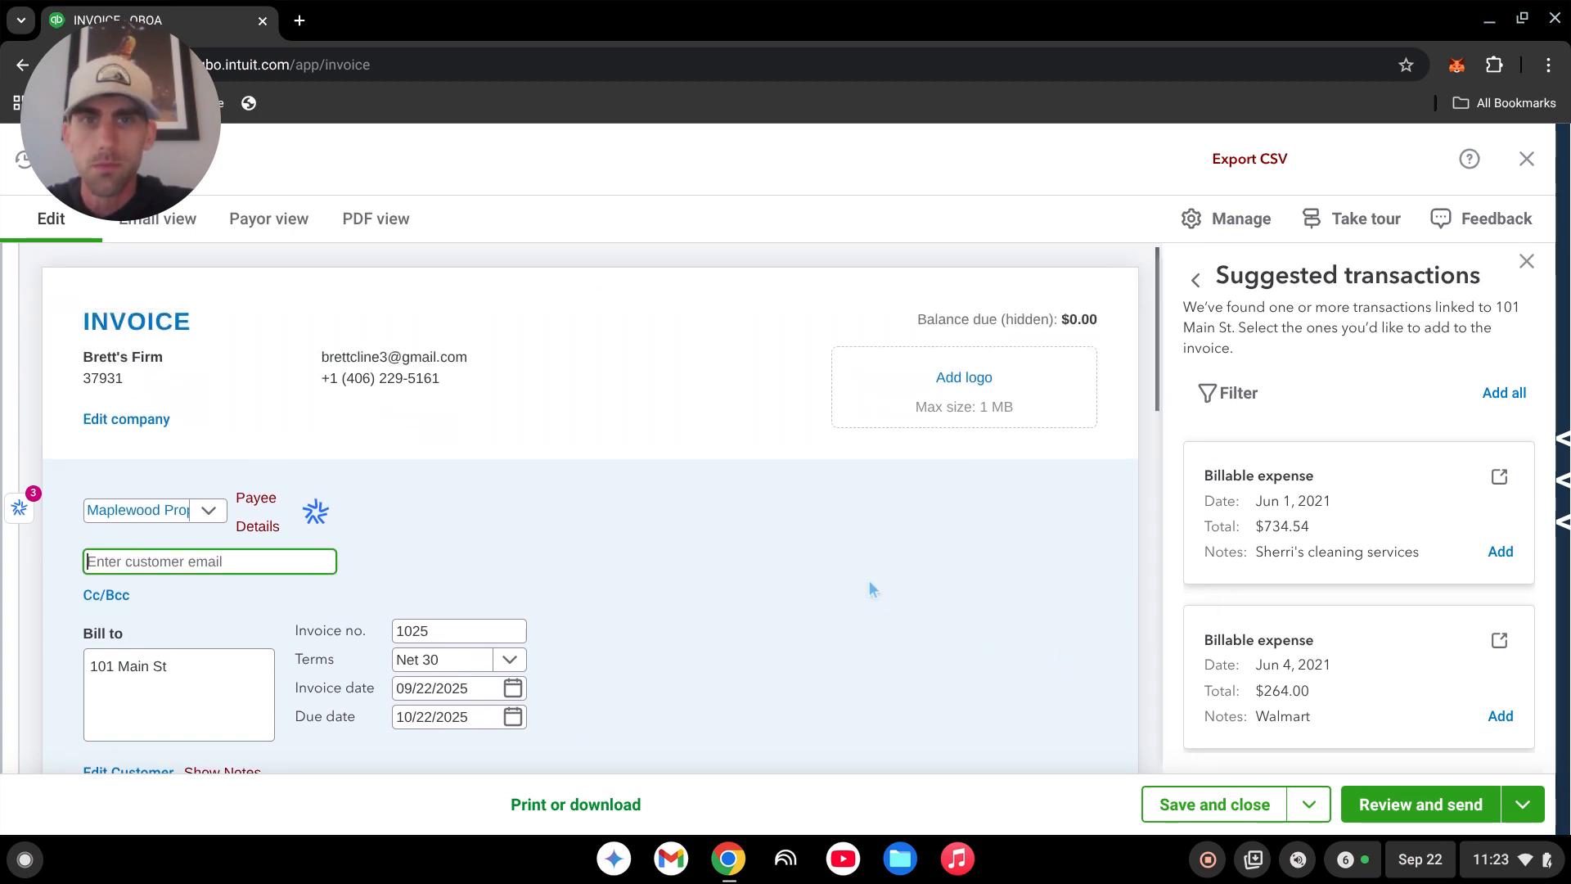
{"action": "scroll", "coordinate": [812, 563], "scroll_direction": "down", "scroll_amount": 2}
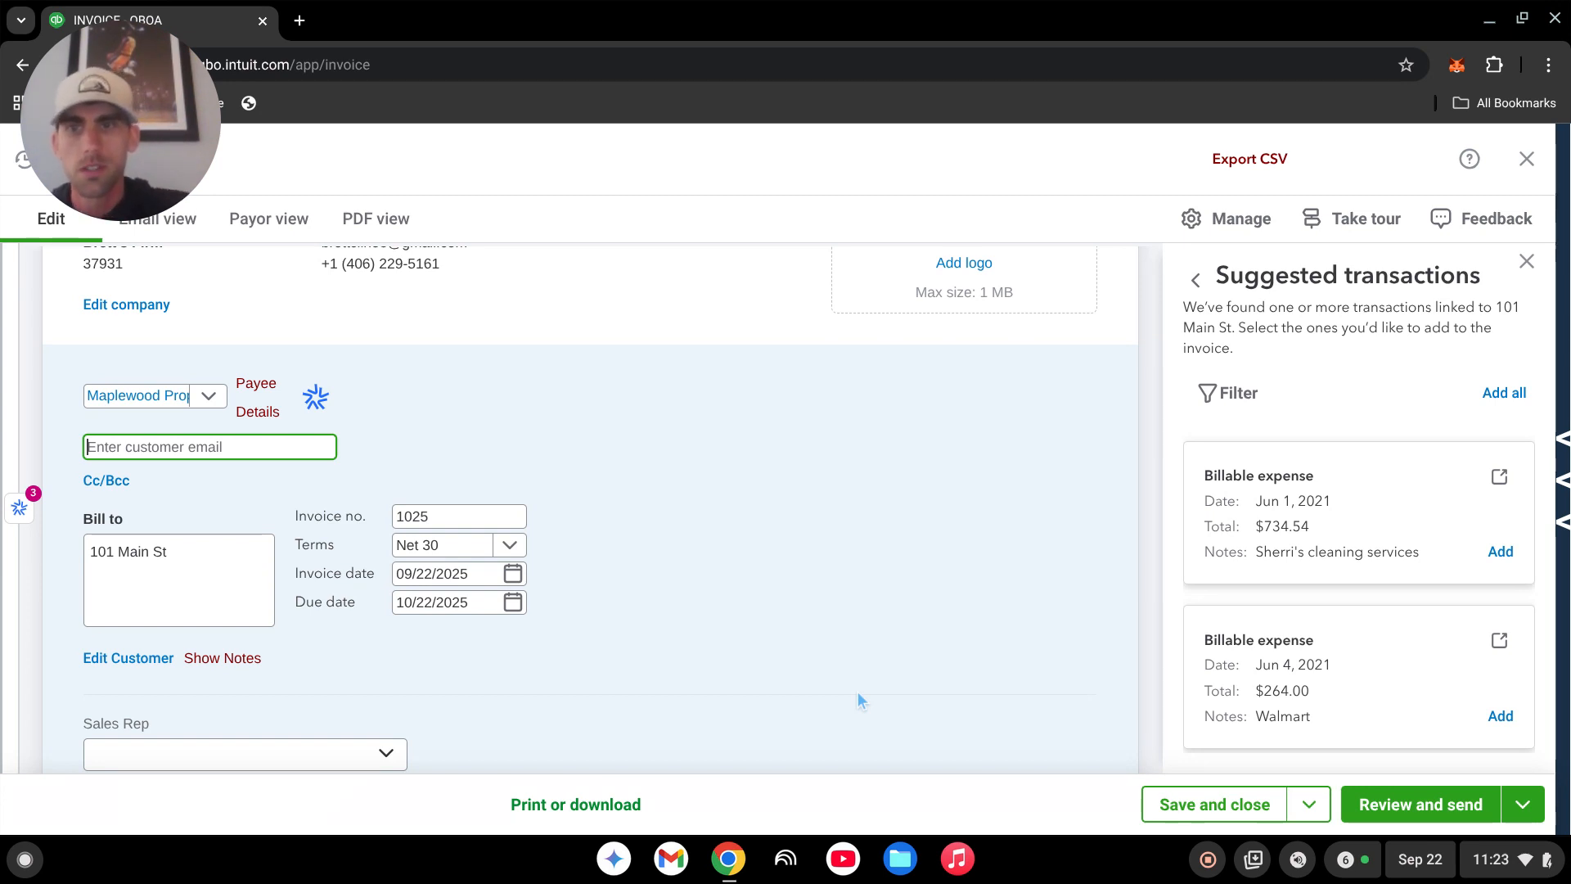
{"action": "left_click", "coordinate": [460, 573]}
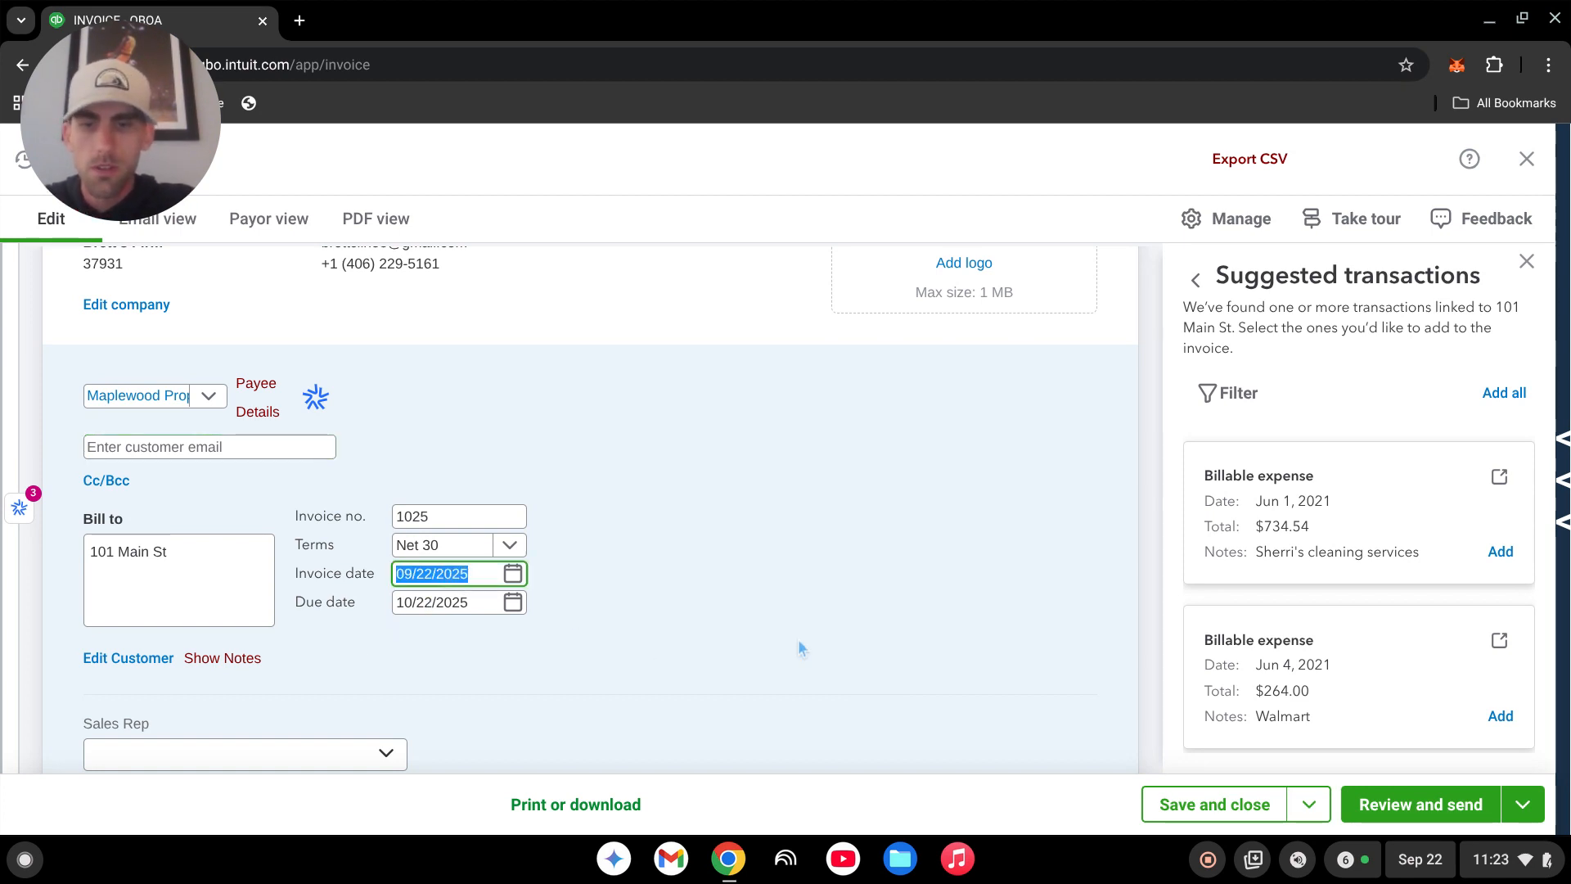
{"action": "type", "text": "6/30"}
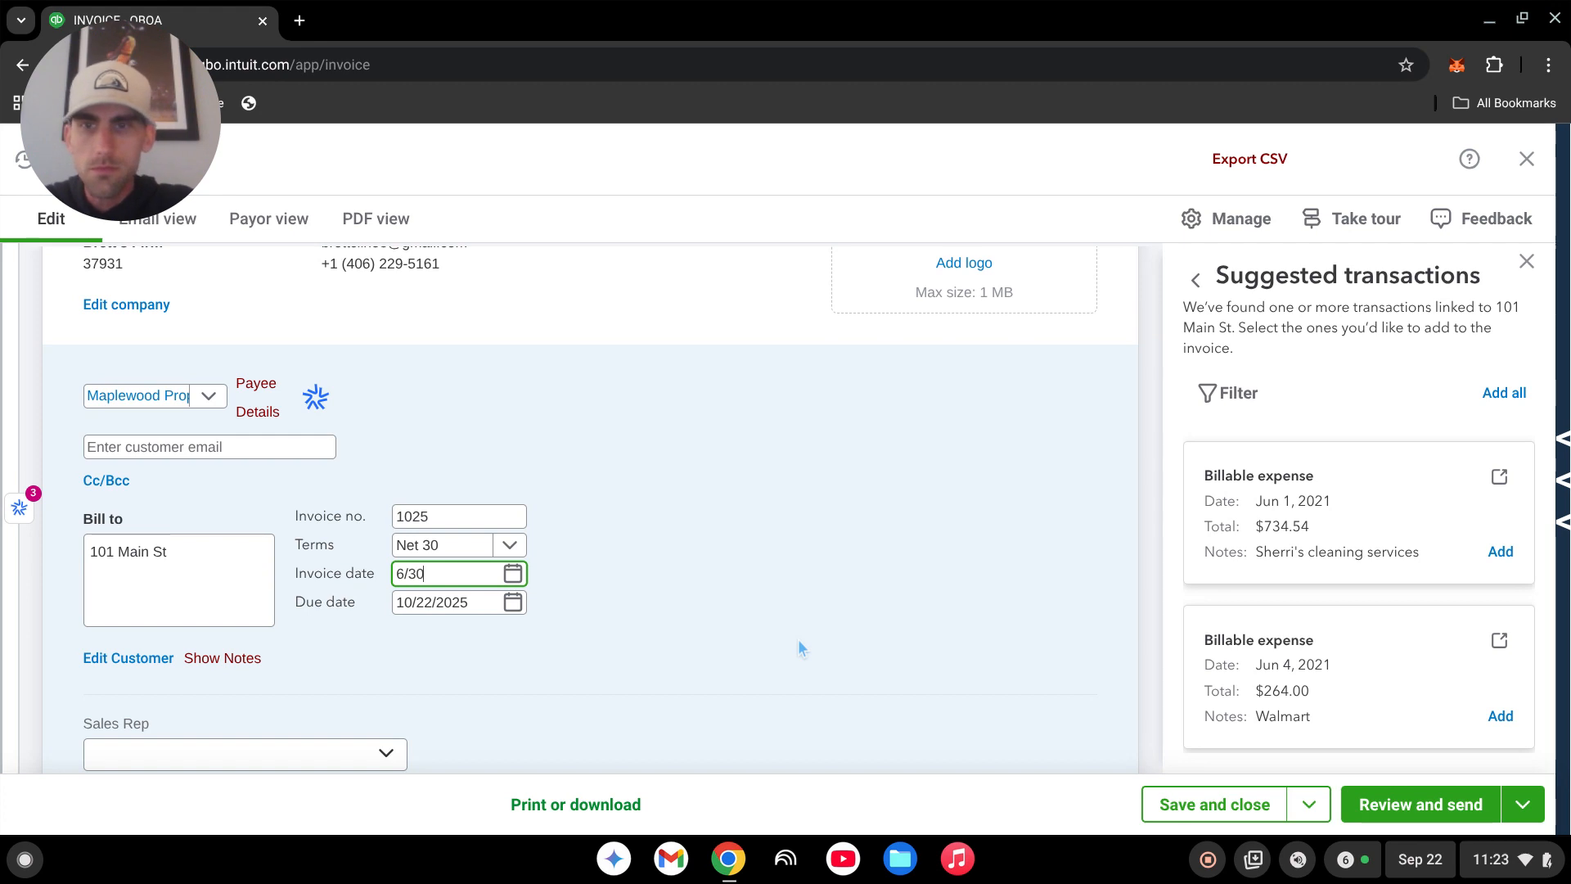
{"action": "type", "text": "/21"}
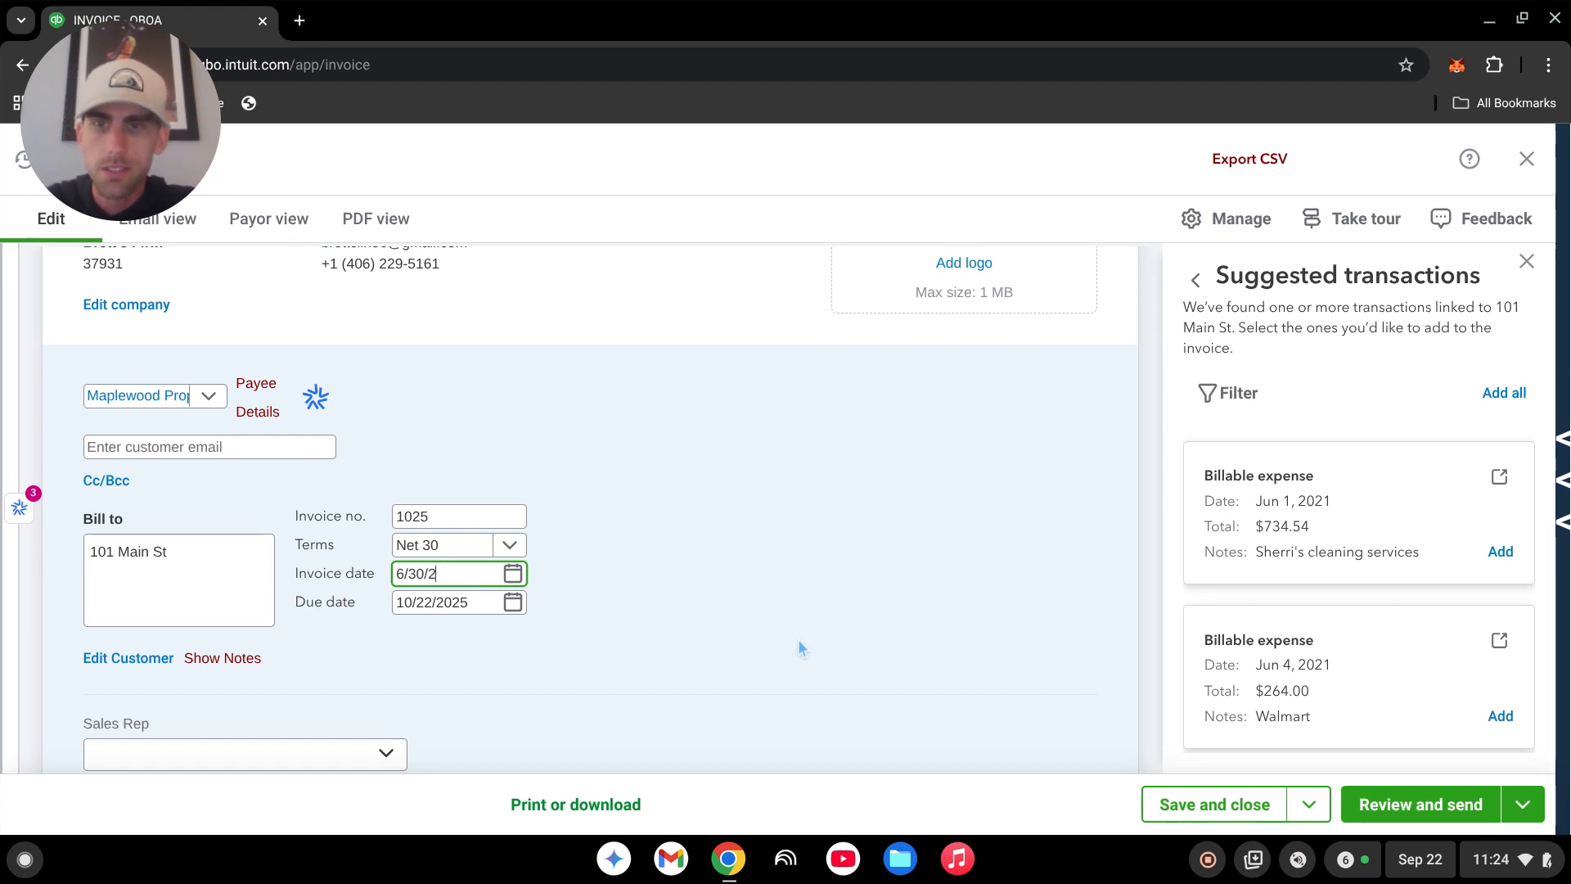
{"action": "left_click", "coordinate": [826, 583]}
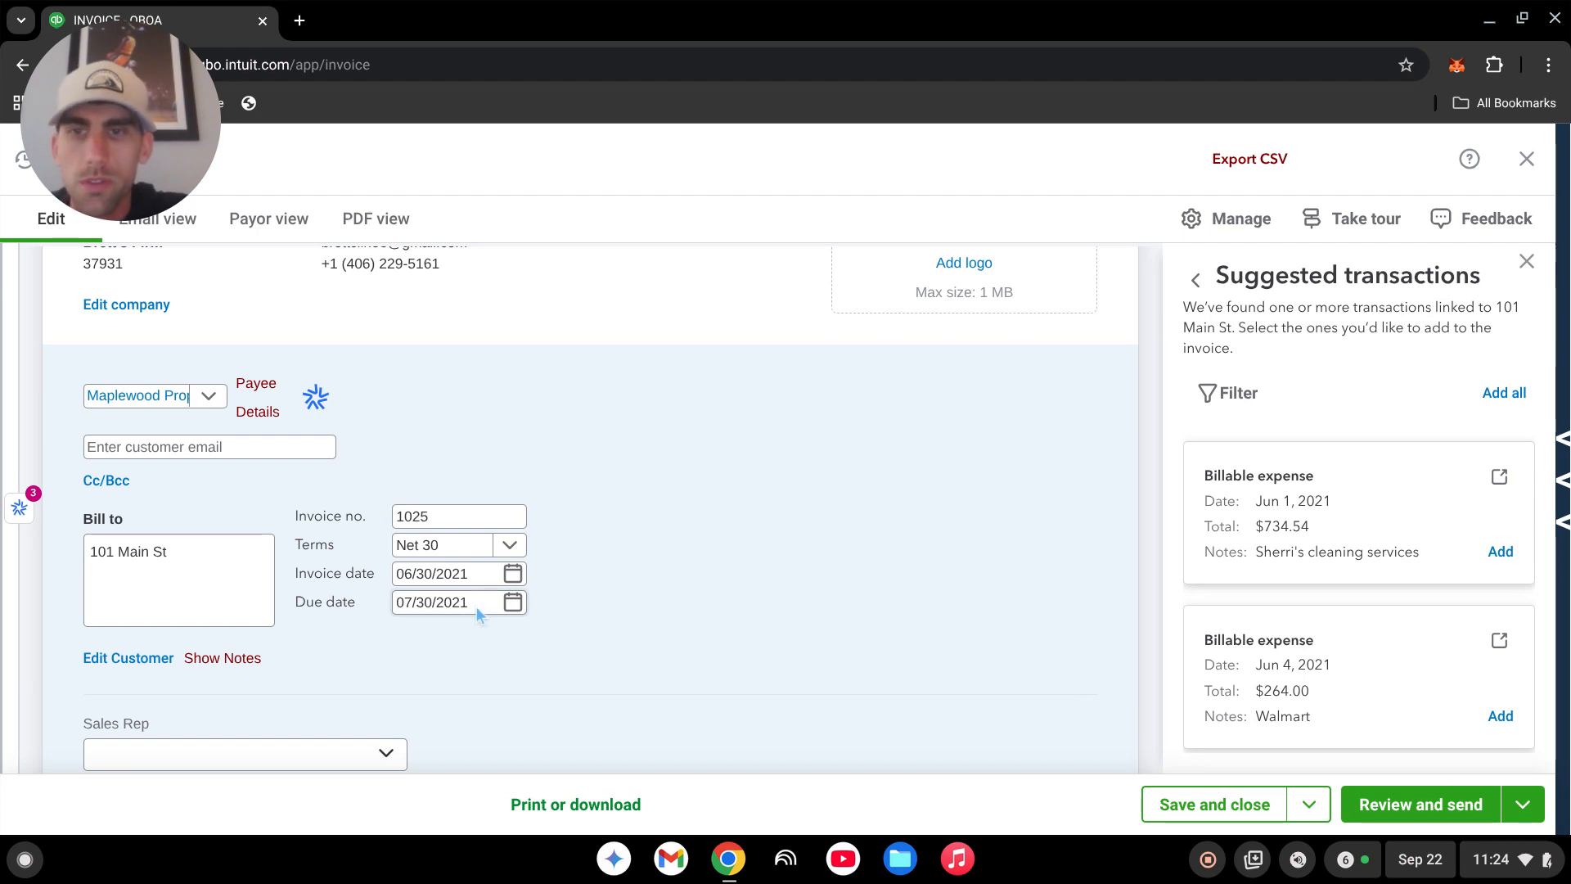
{"action": "left_click", "coordinate": [508, 546]}
{"action": "left_click", "coordinate": [421, 583]}
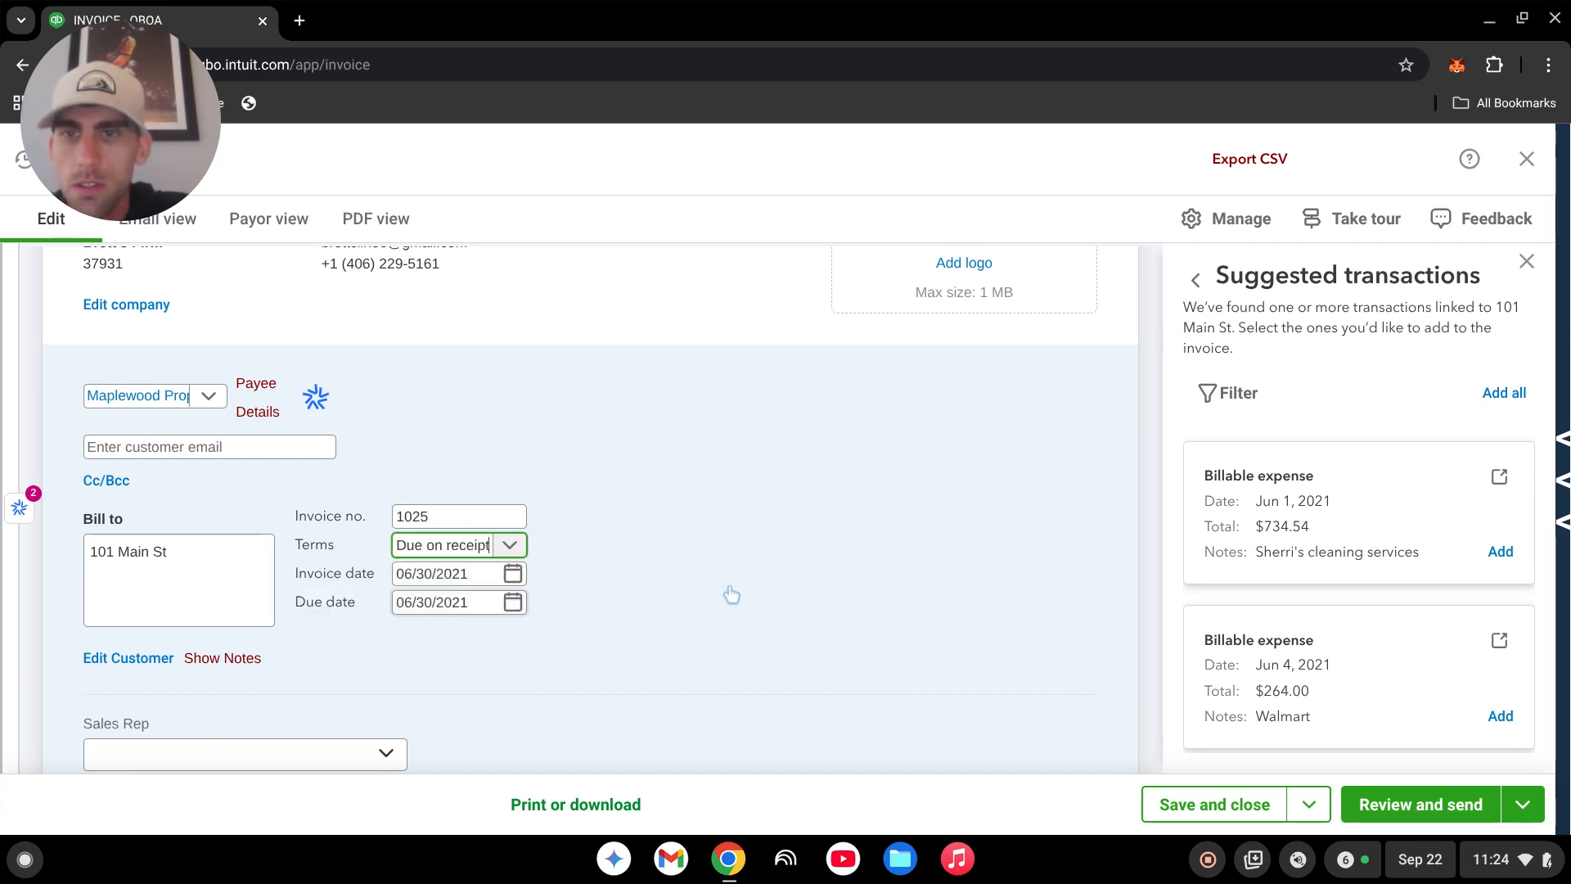
Add Property Management Fee as the first product line of the invoice with a quantity of 0.18
{"action": "scroll", "coordinate": [731, 595], "scroll_direction": "down", "scroll_amount": 5}
{"action": "left_click", "coordinate": [255, 489]}
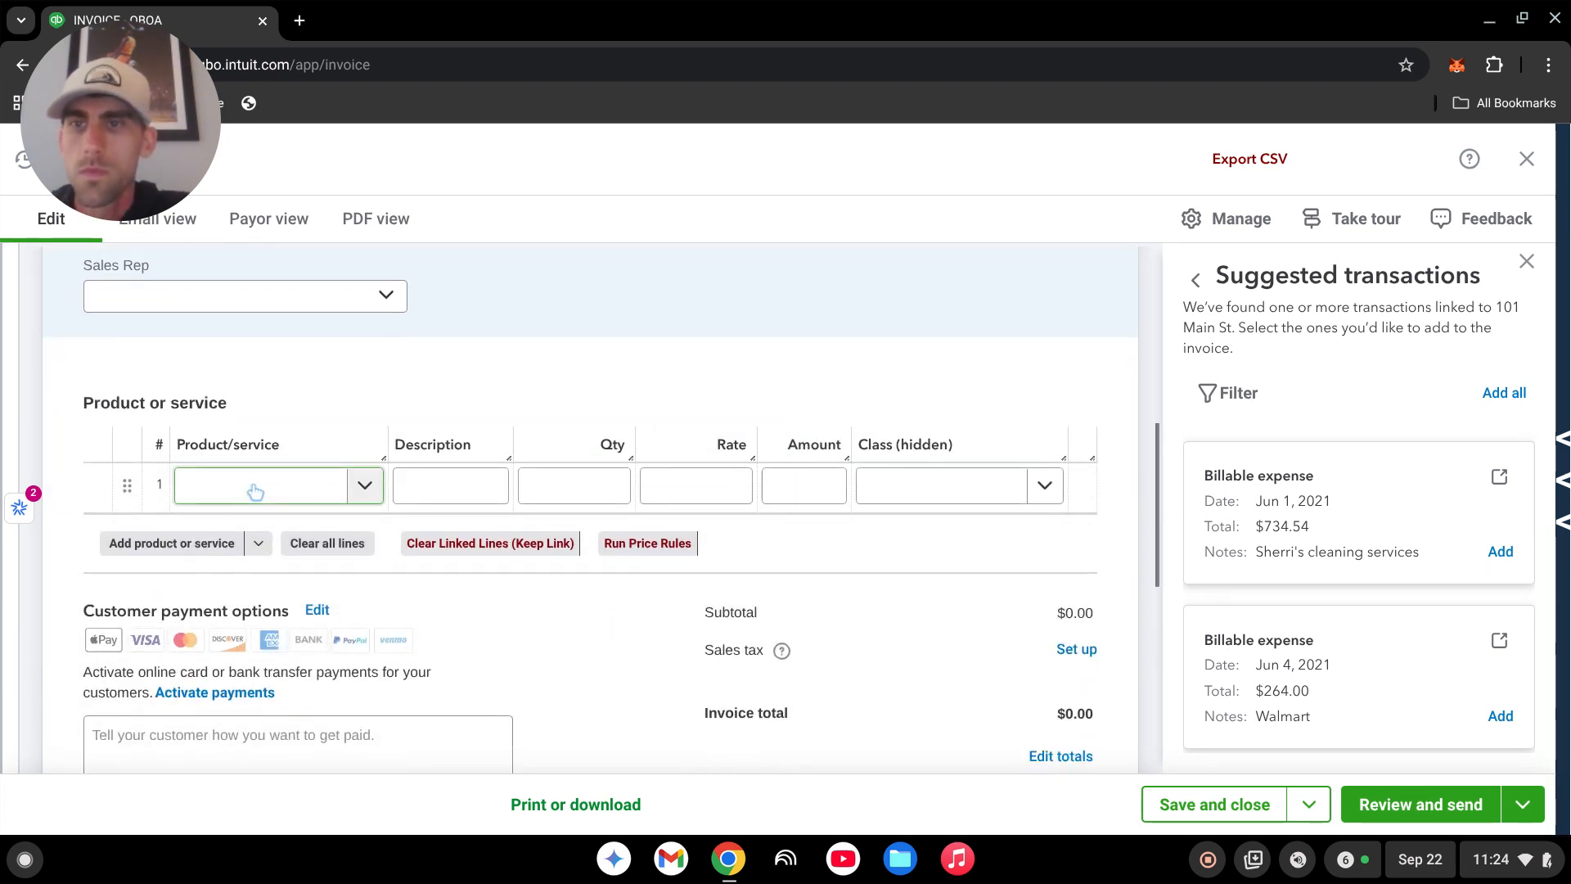
{"action": "left_click", "coordinate": [255, 489]}
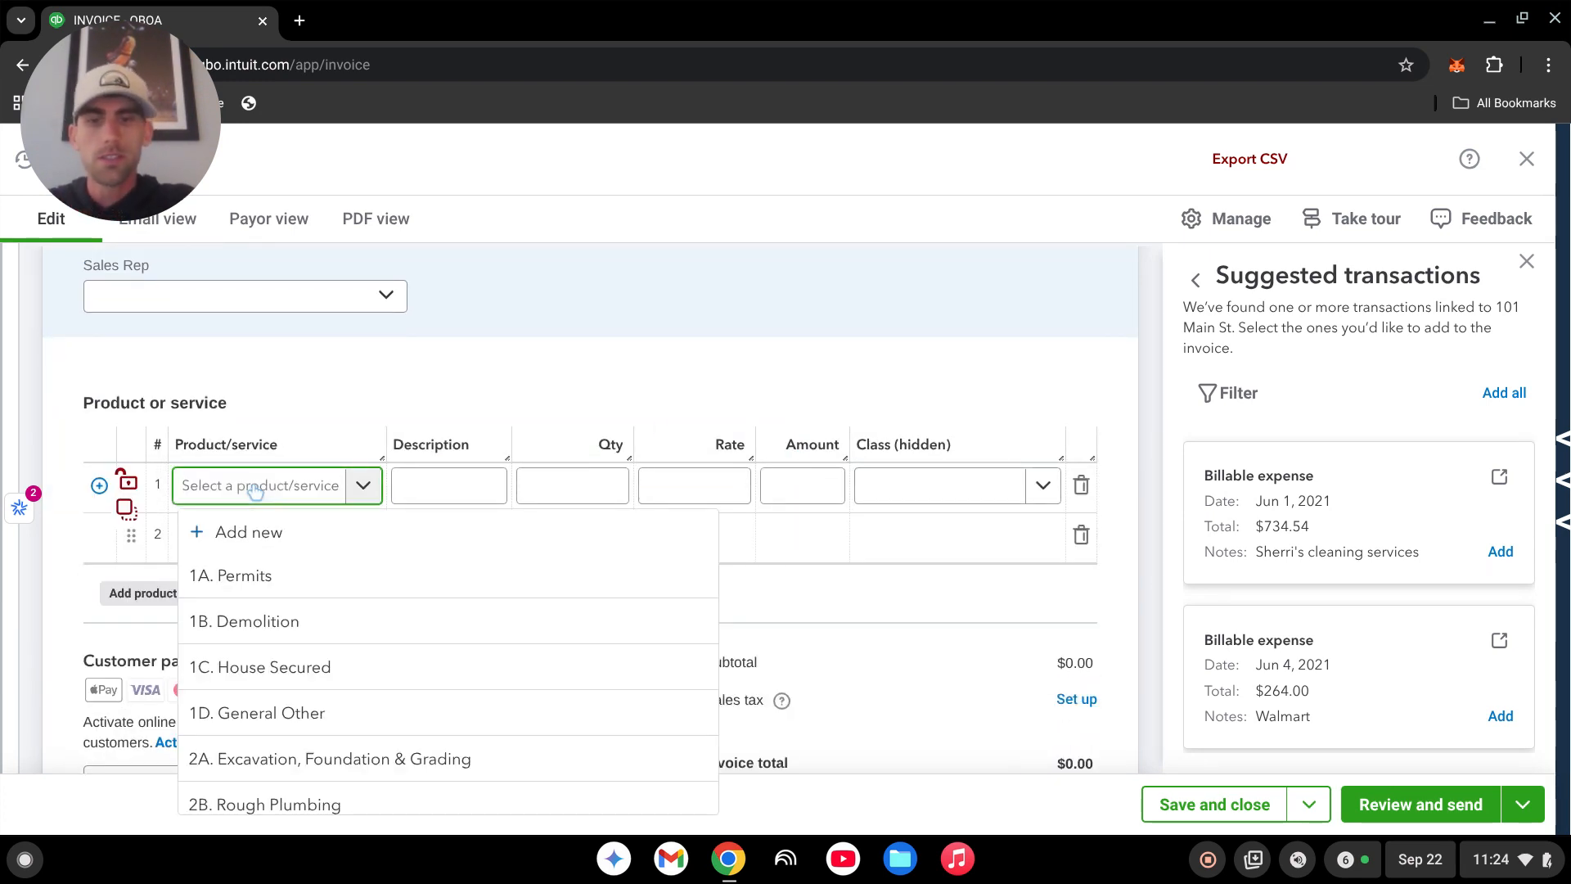
{"action": "type", "text": "property"}
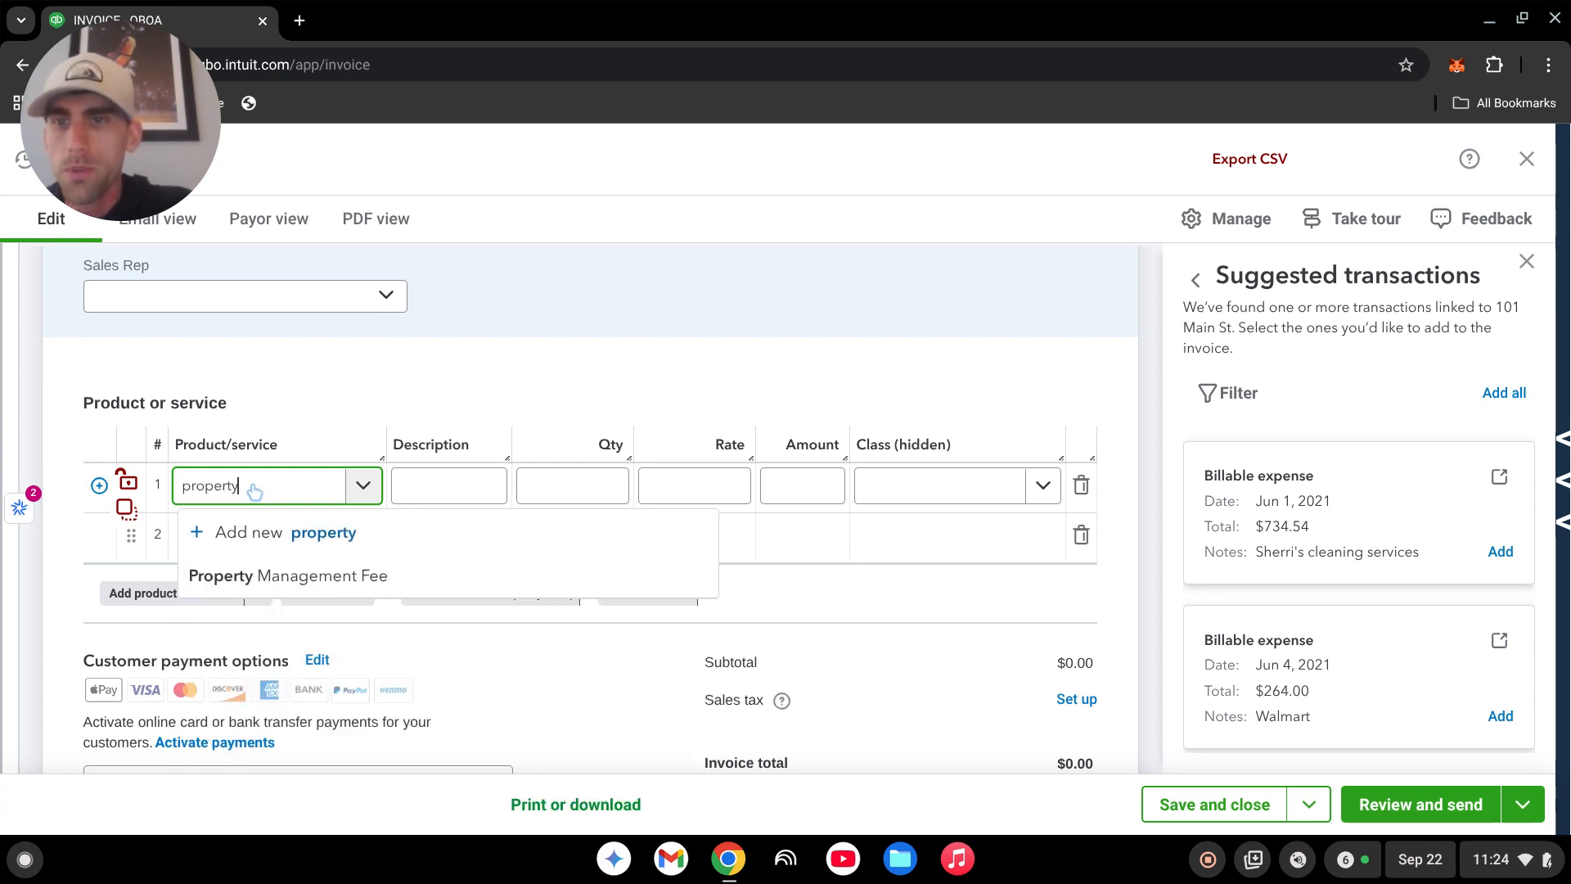
{"action": "left_click", "coordinate": [282, 580]}
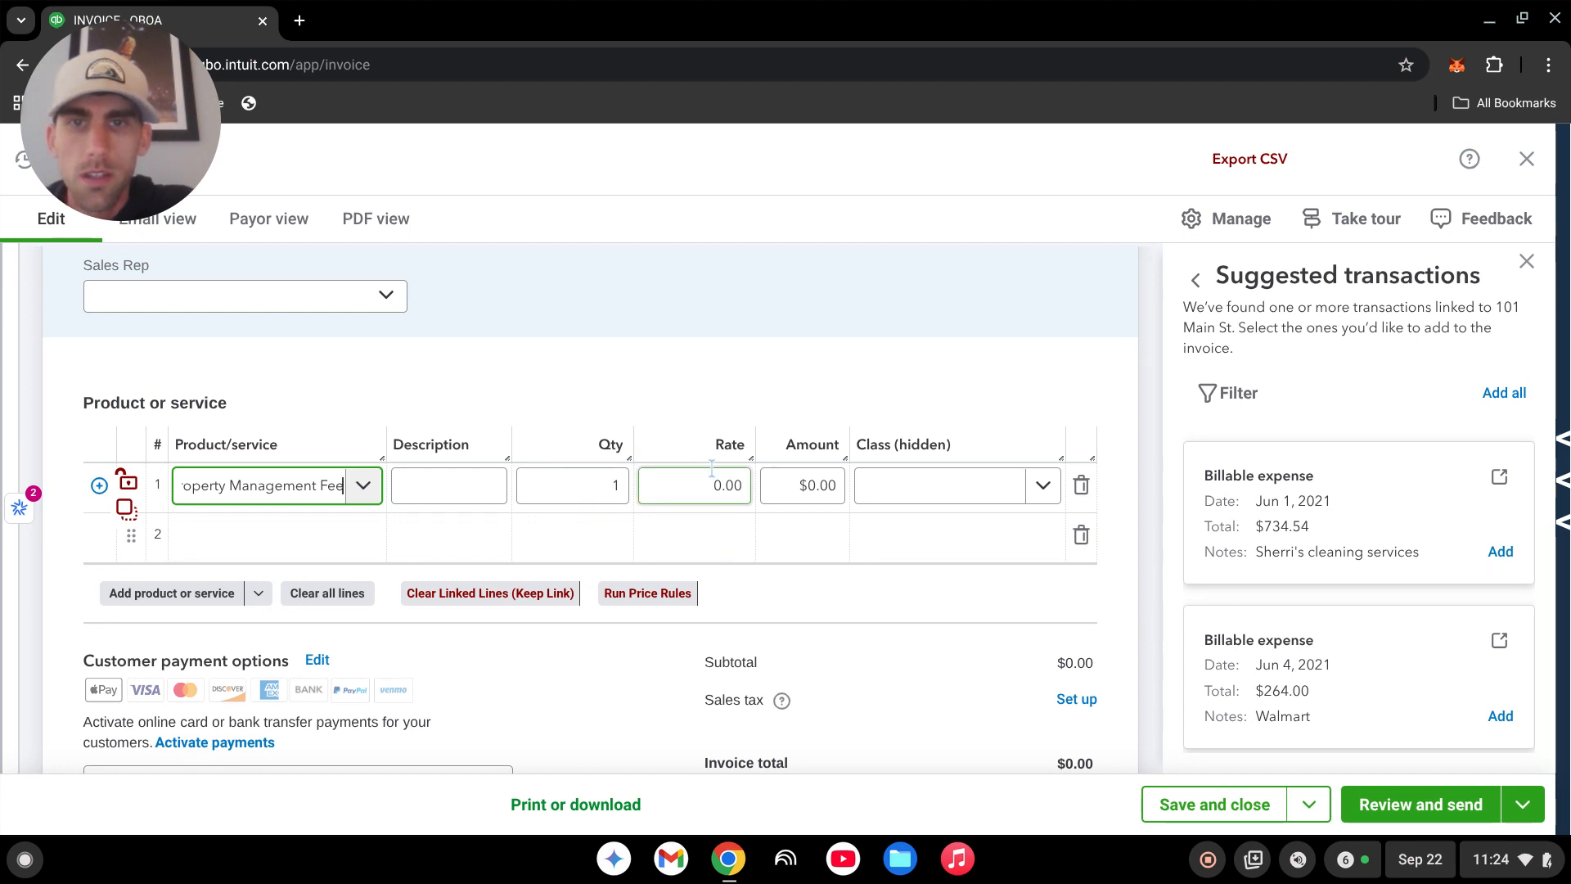
{"action": "left_click", "coordinate": [611, 487]}
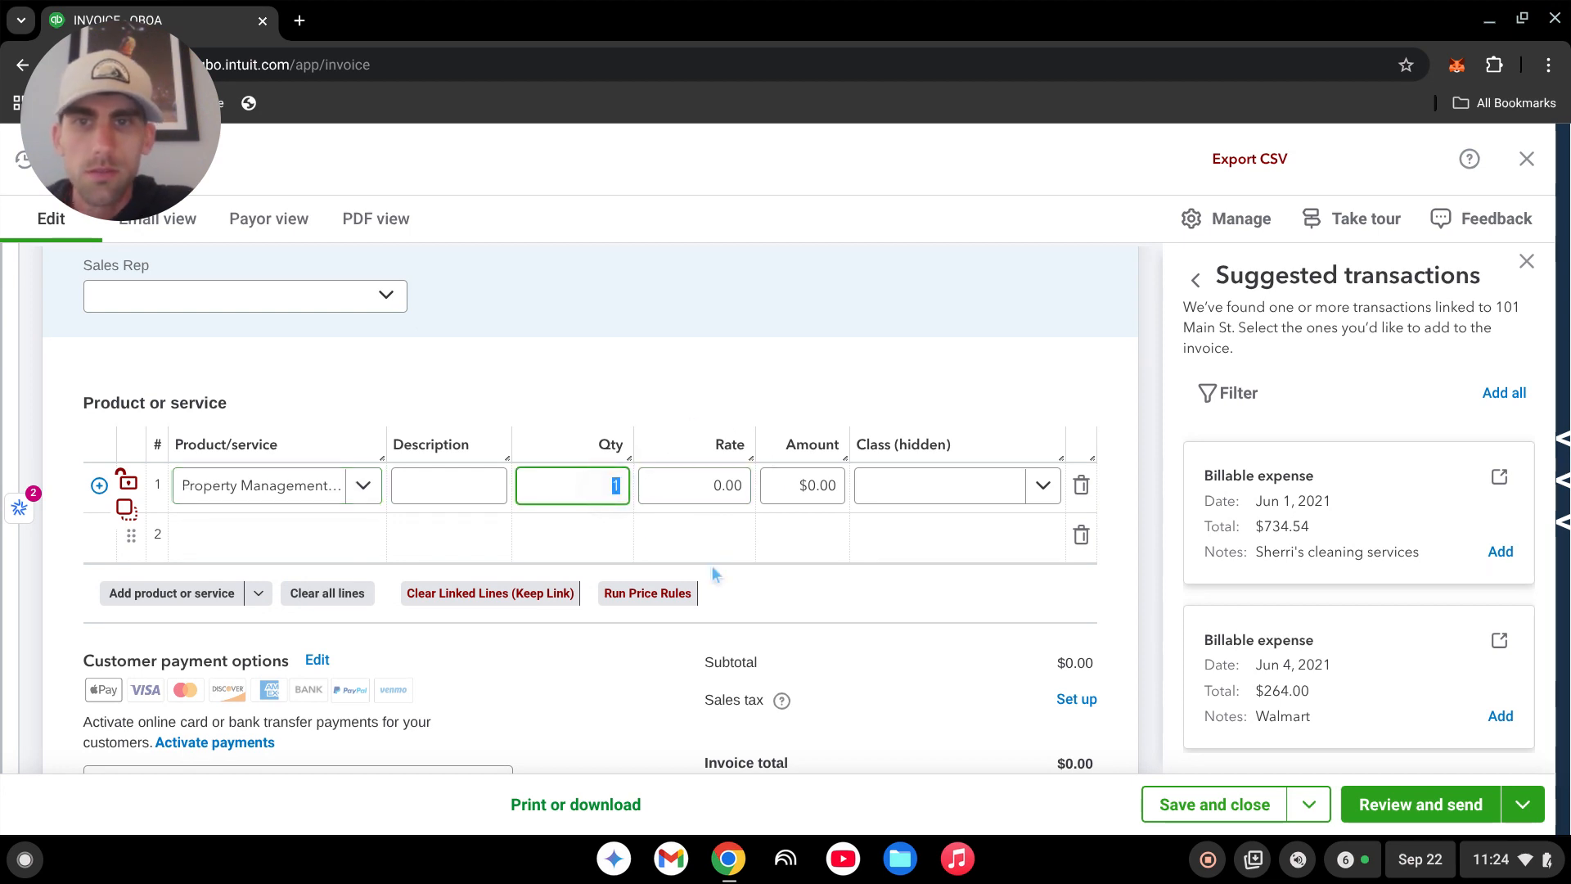
{"action": "type", "text": ".18"}
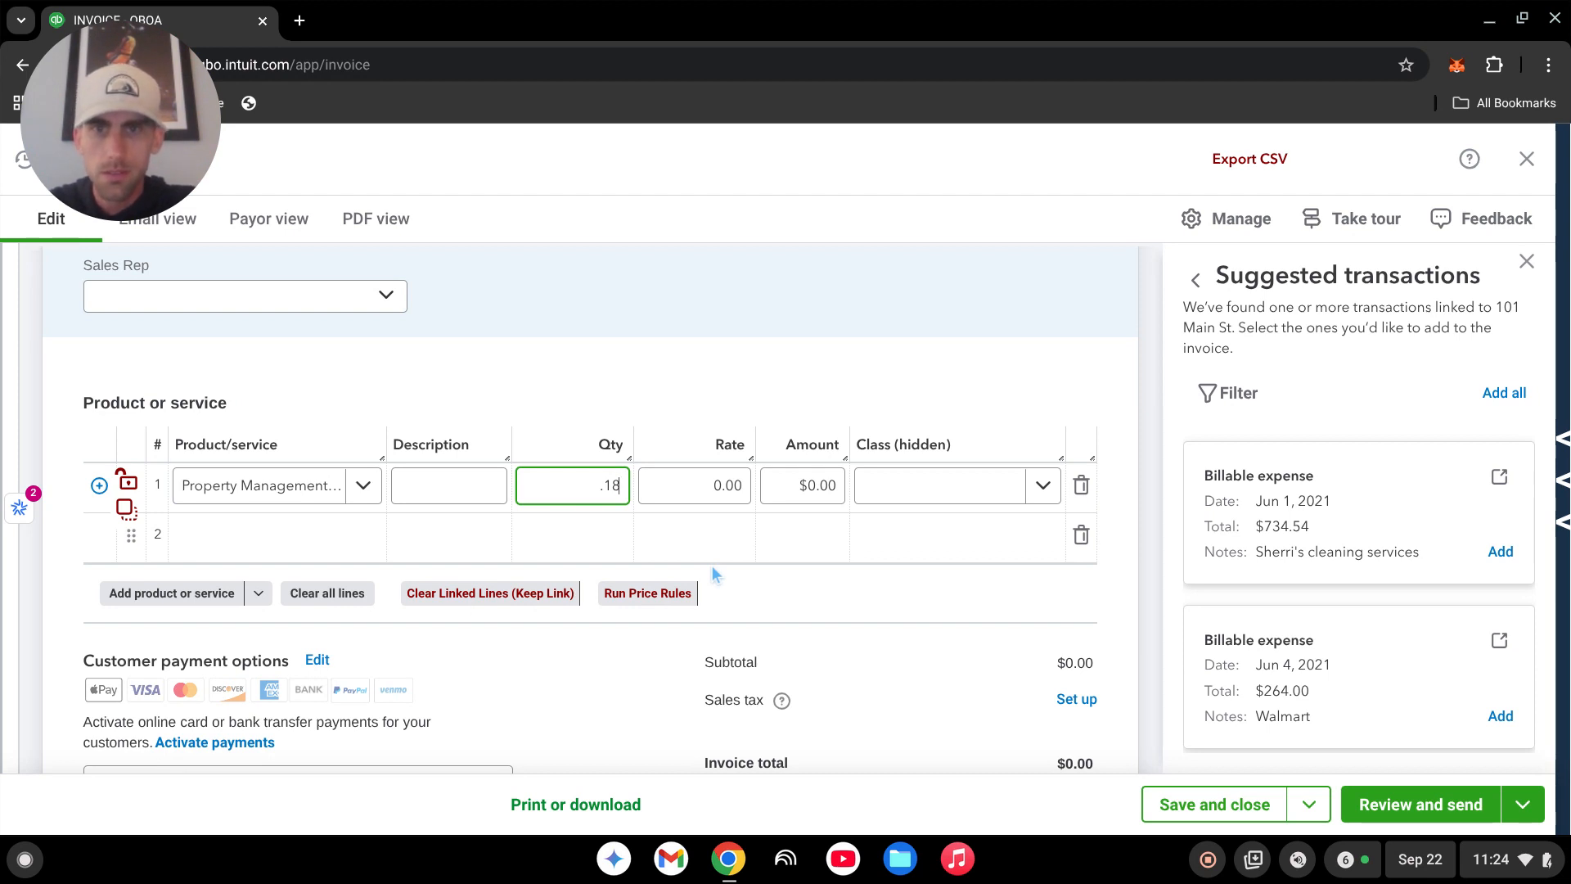
{"action": "key", "text": "Tab"}
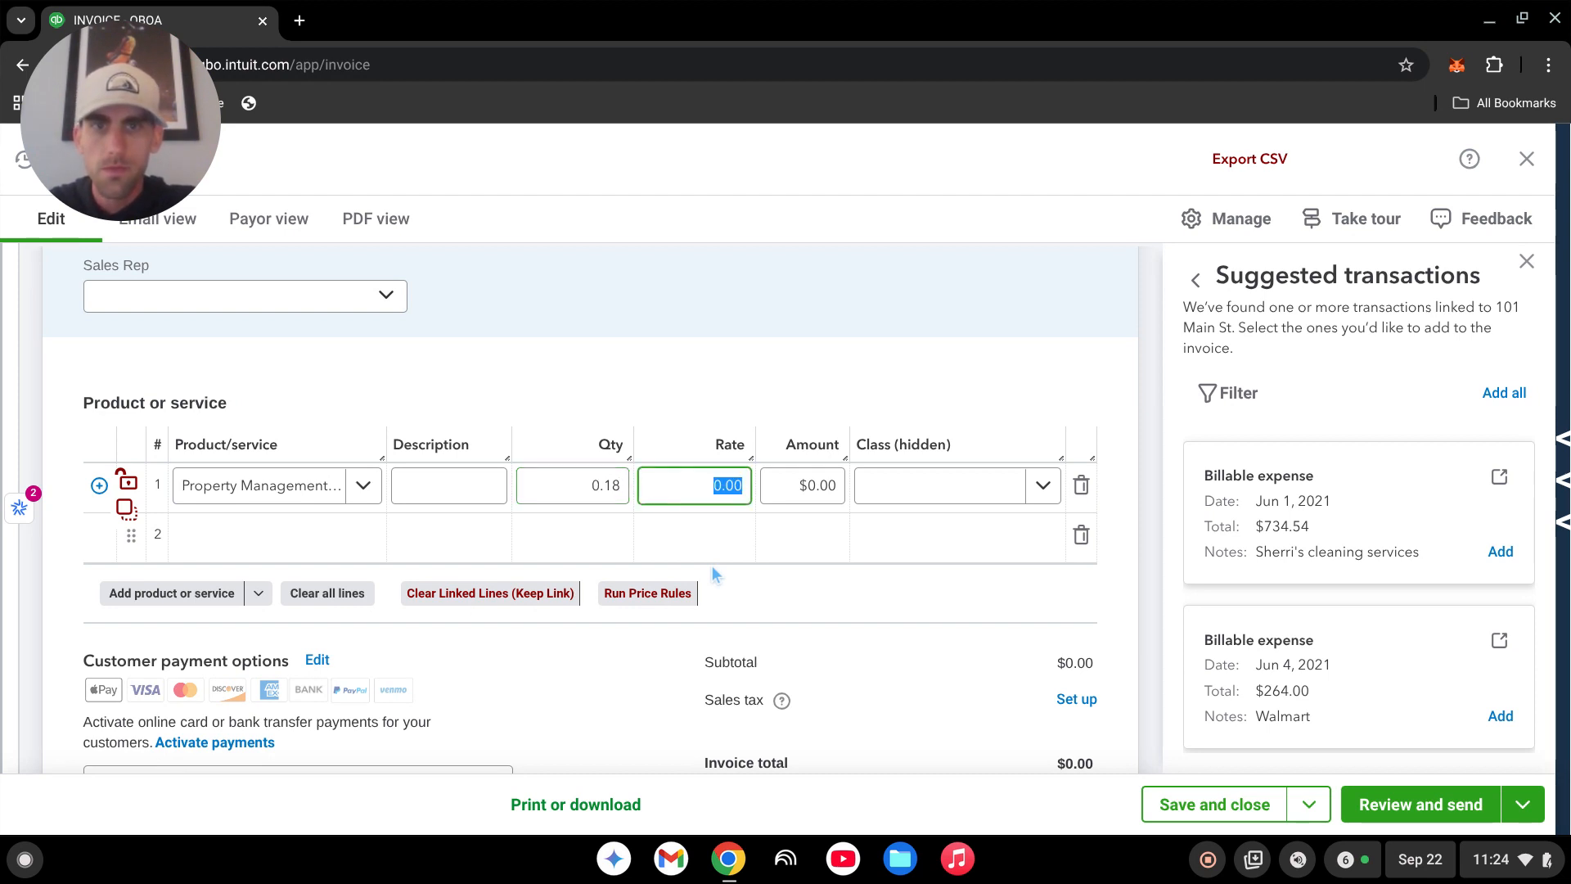
Leave the invoice without saving and copy the Due to Owners amount for 101 Main St from the balance sheet
{"action": "scroll", "coordinate": [635, 442], "scroll_direction": "up", "scroll_amount": 5}
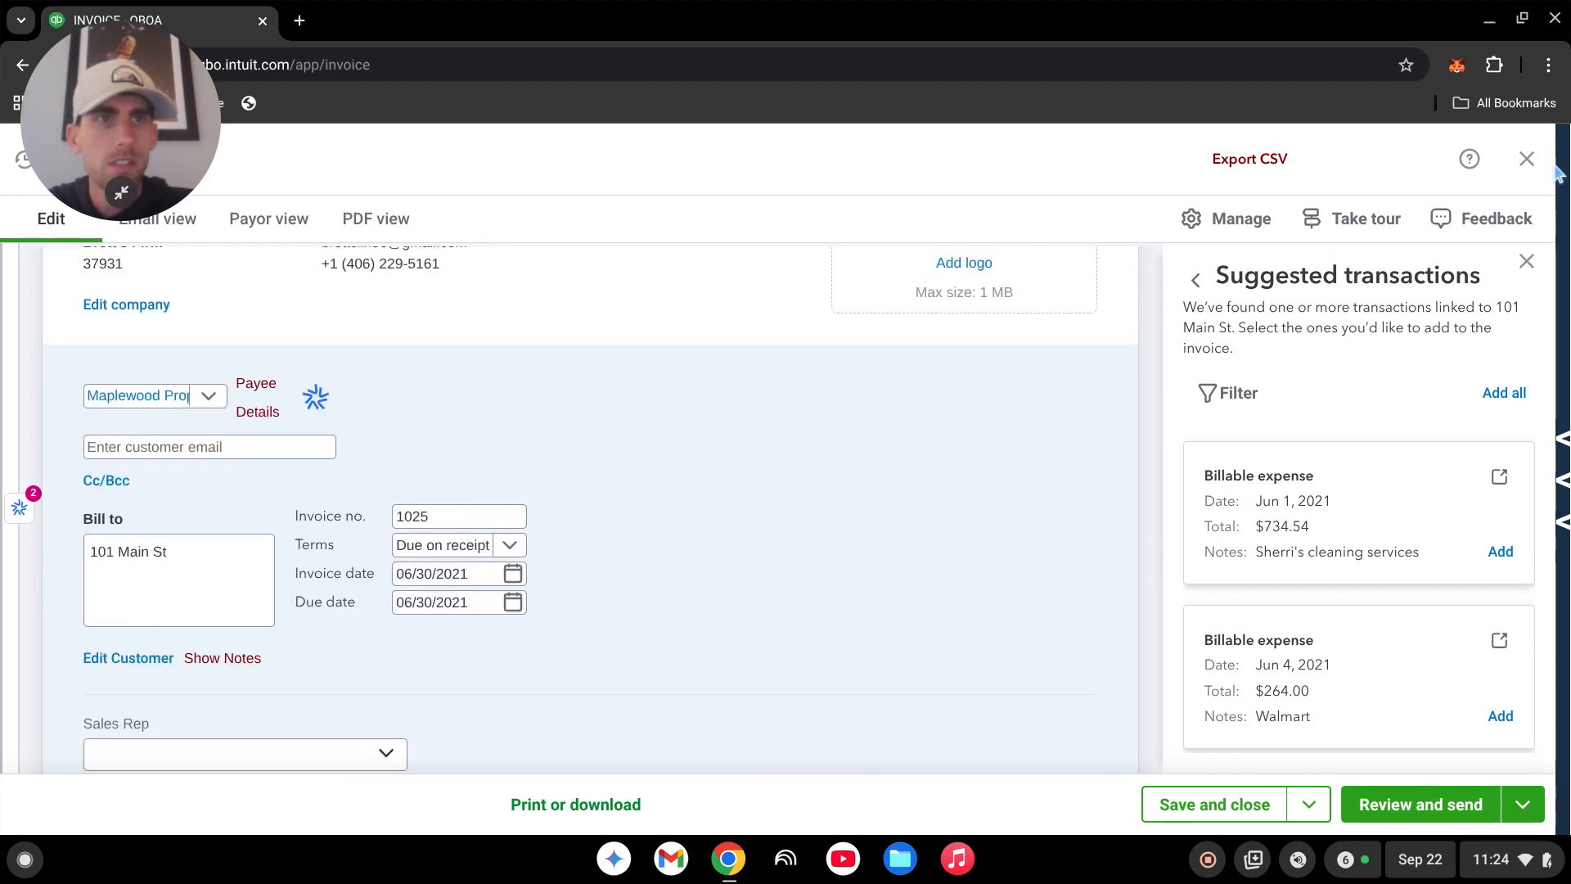
{"action": "left_click", "coordinate": [1527, 159]}
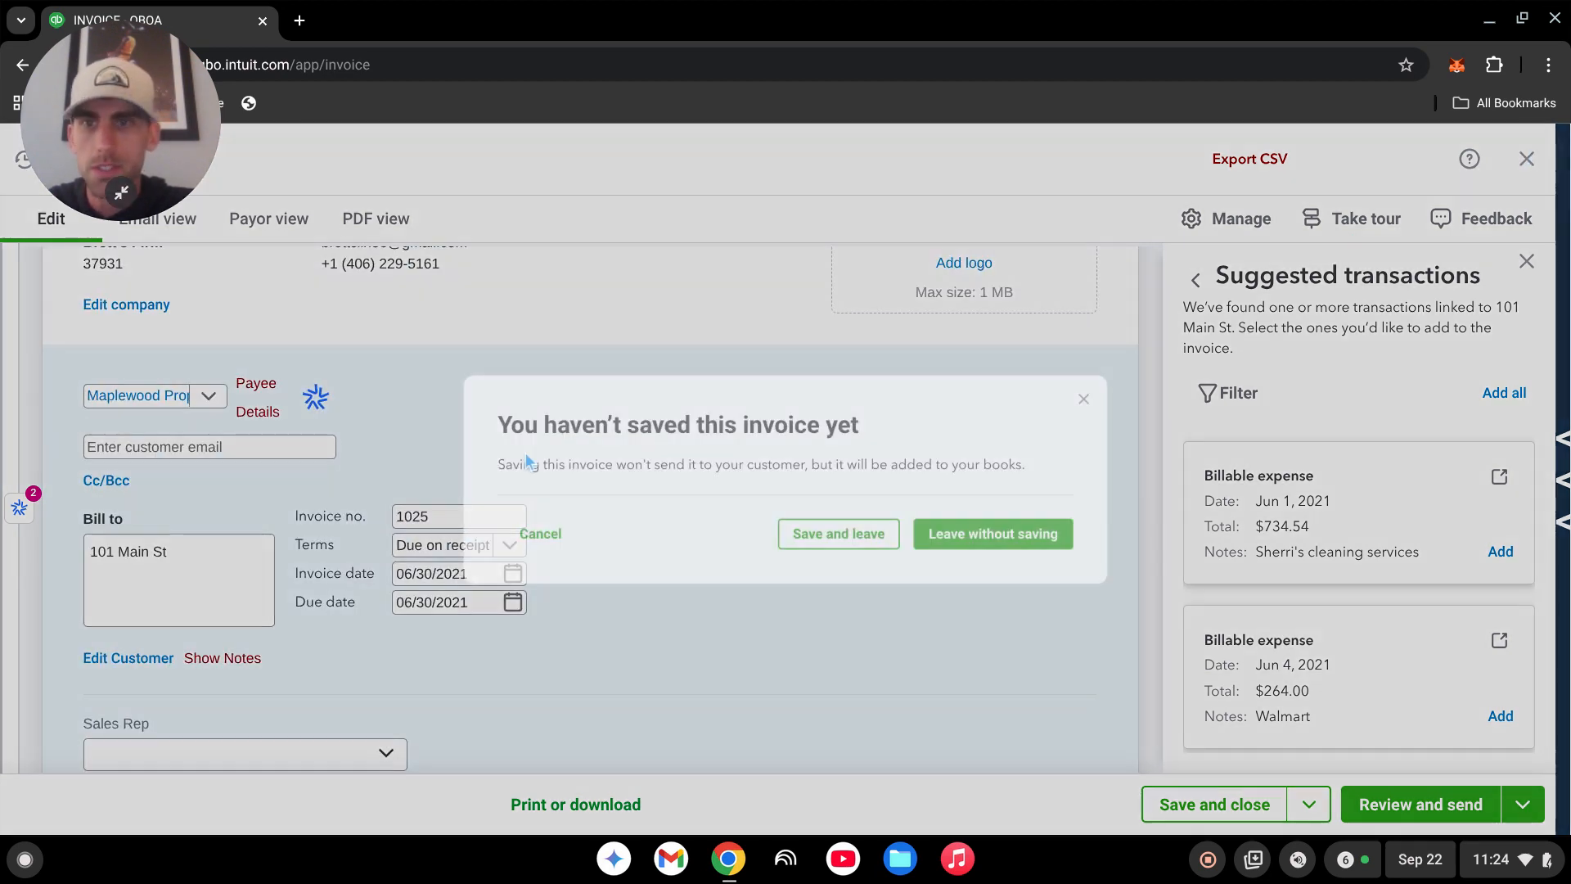
{"action": "left_click", "coordinate": [1039, 554]}
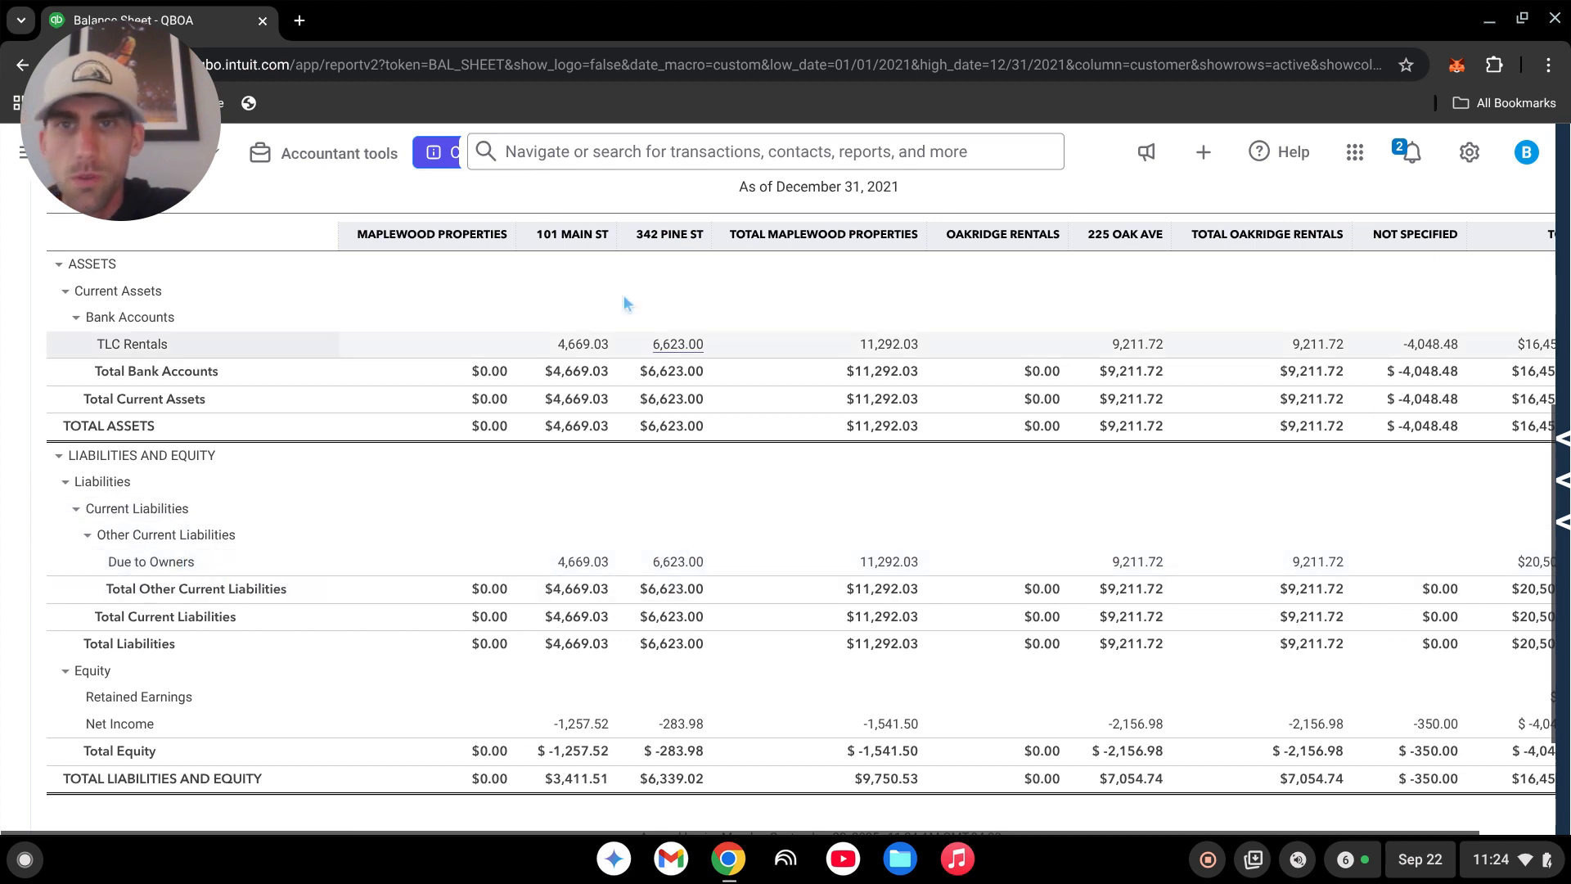
{"action": "right_click", "coordinate": [575, 572]}
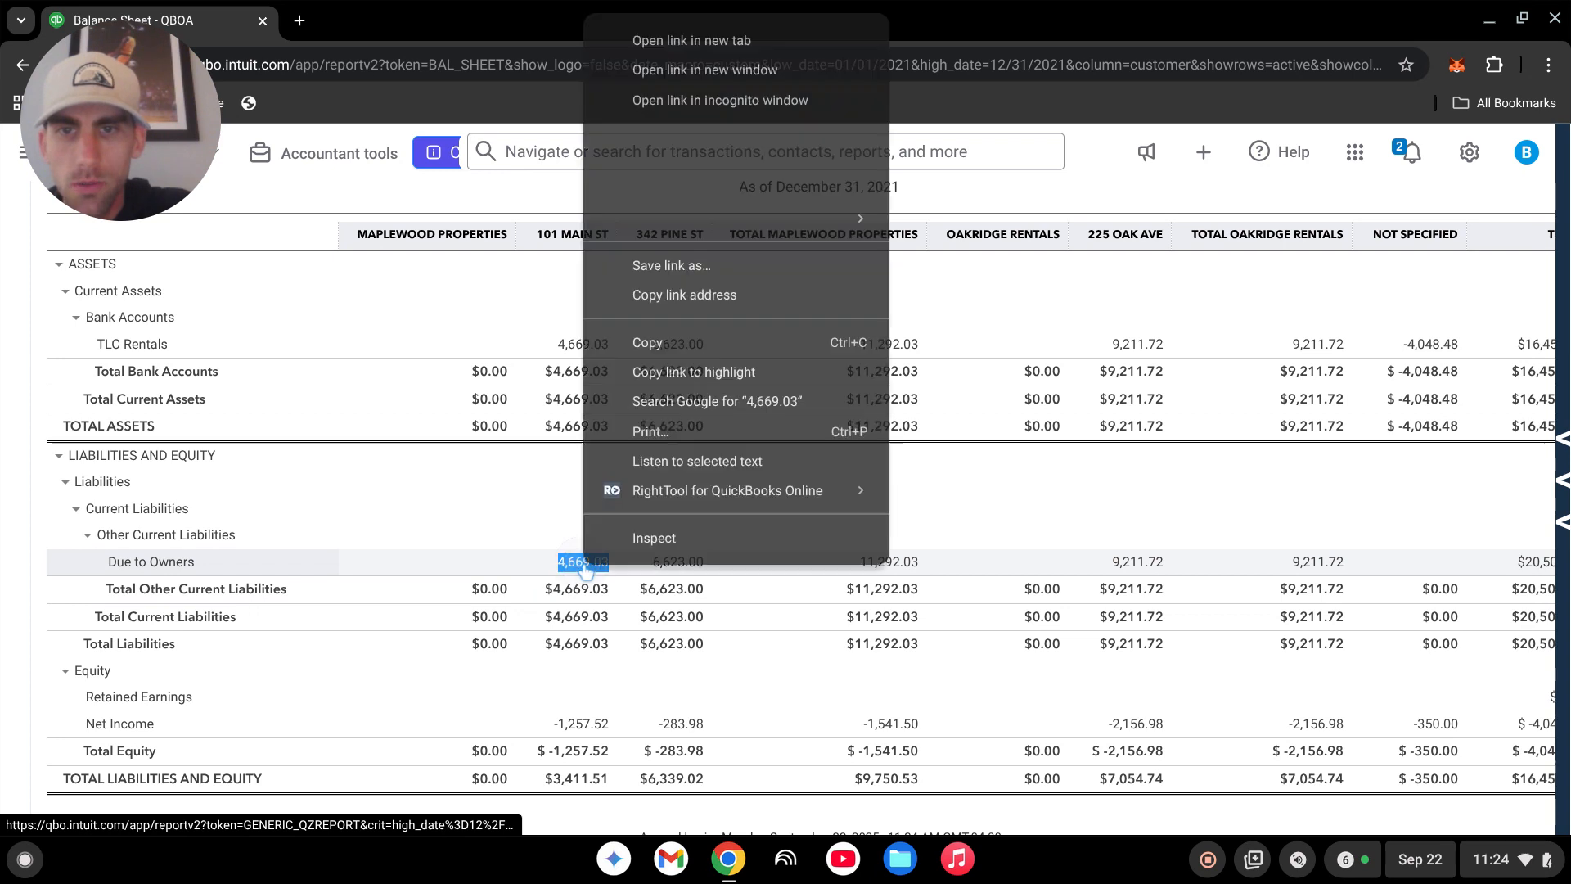
{"action": "left_click", "coordinate": [650, 344]}
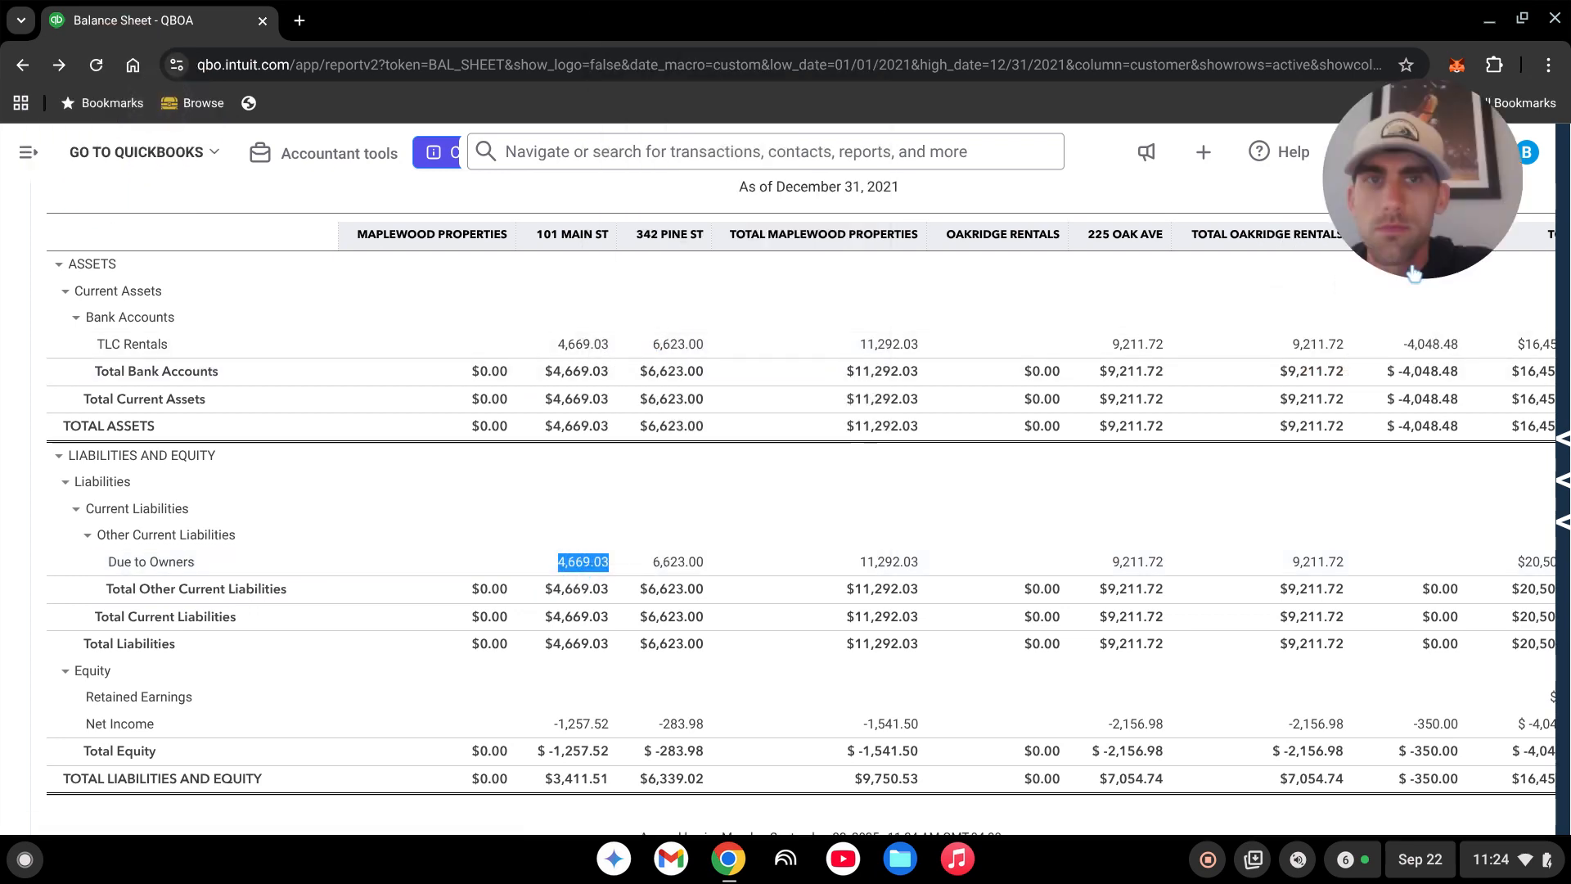
Create a new invoice for 101 Main St, the sub-customer of Maplewood Properties
{"action": "left_click", "coordinate": [28, 156]}
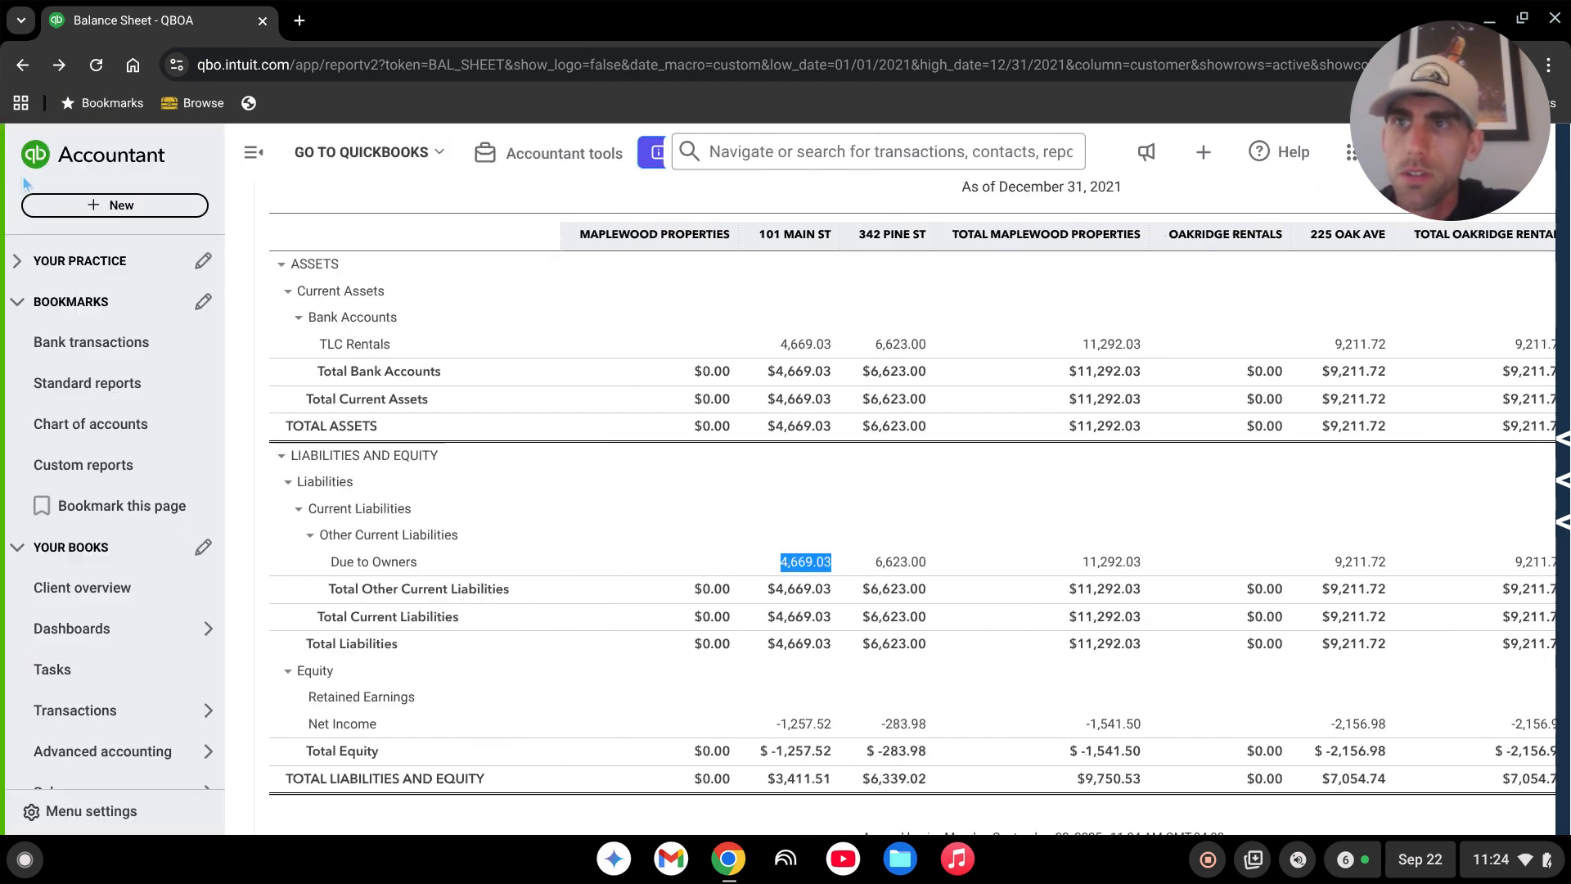
{"action": "left_click", "coordinate": [117, 211]}
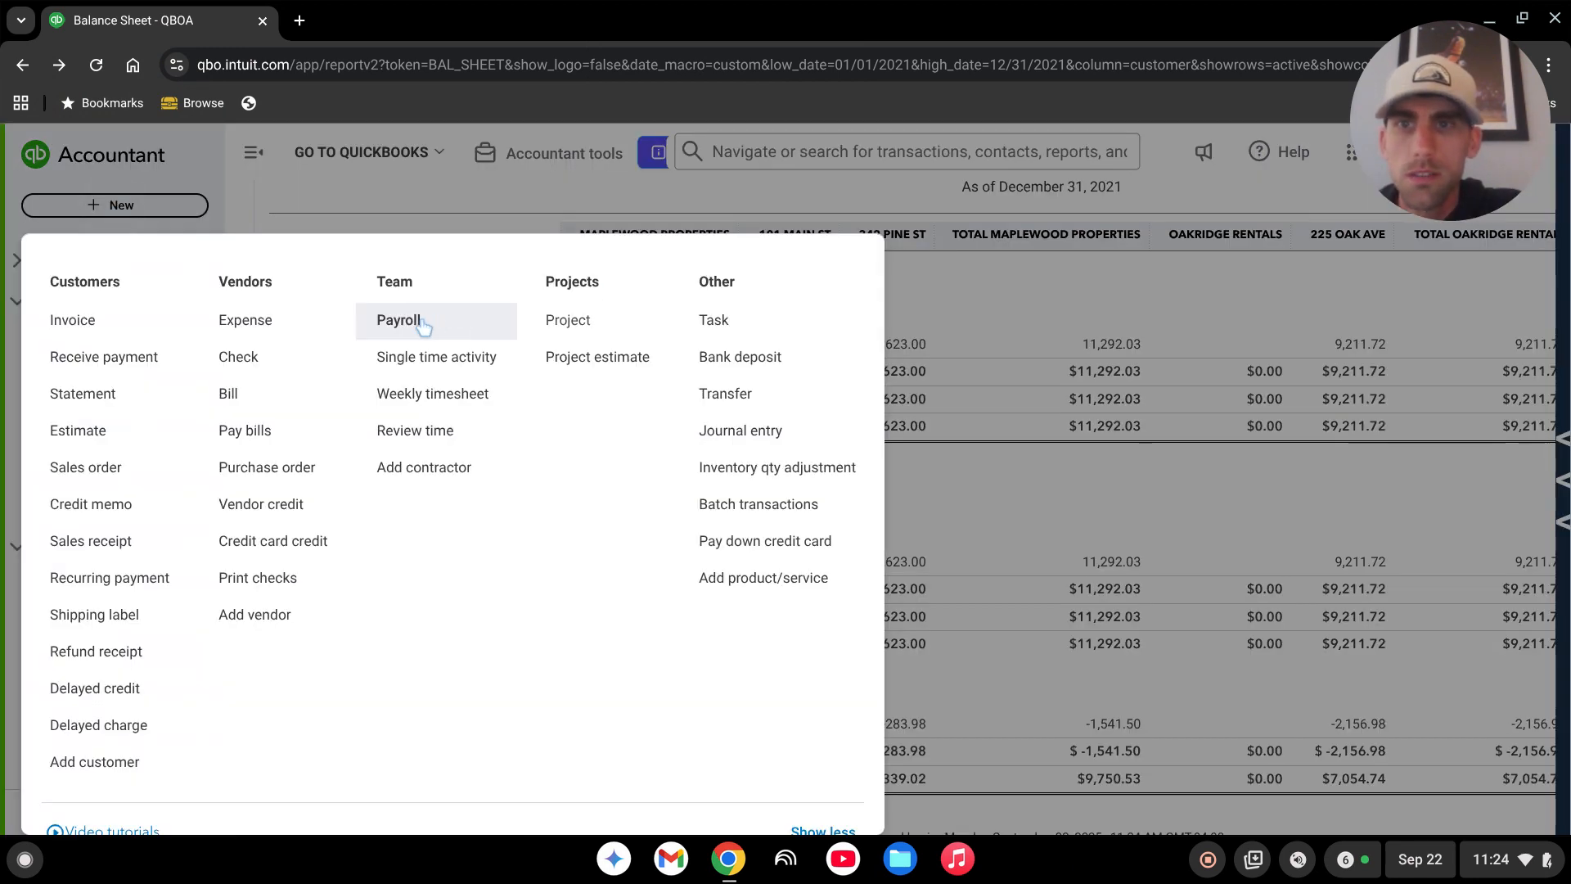
{"action": "left_click", "coordinate": [67, 323]}
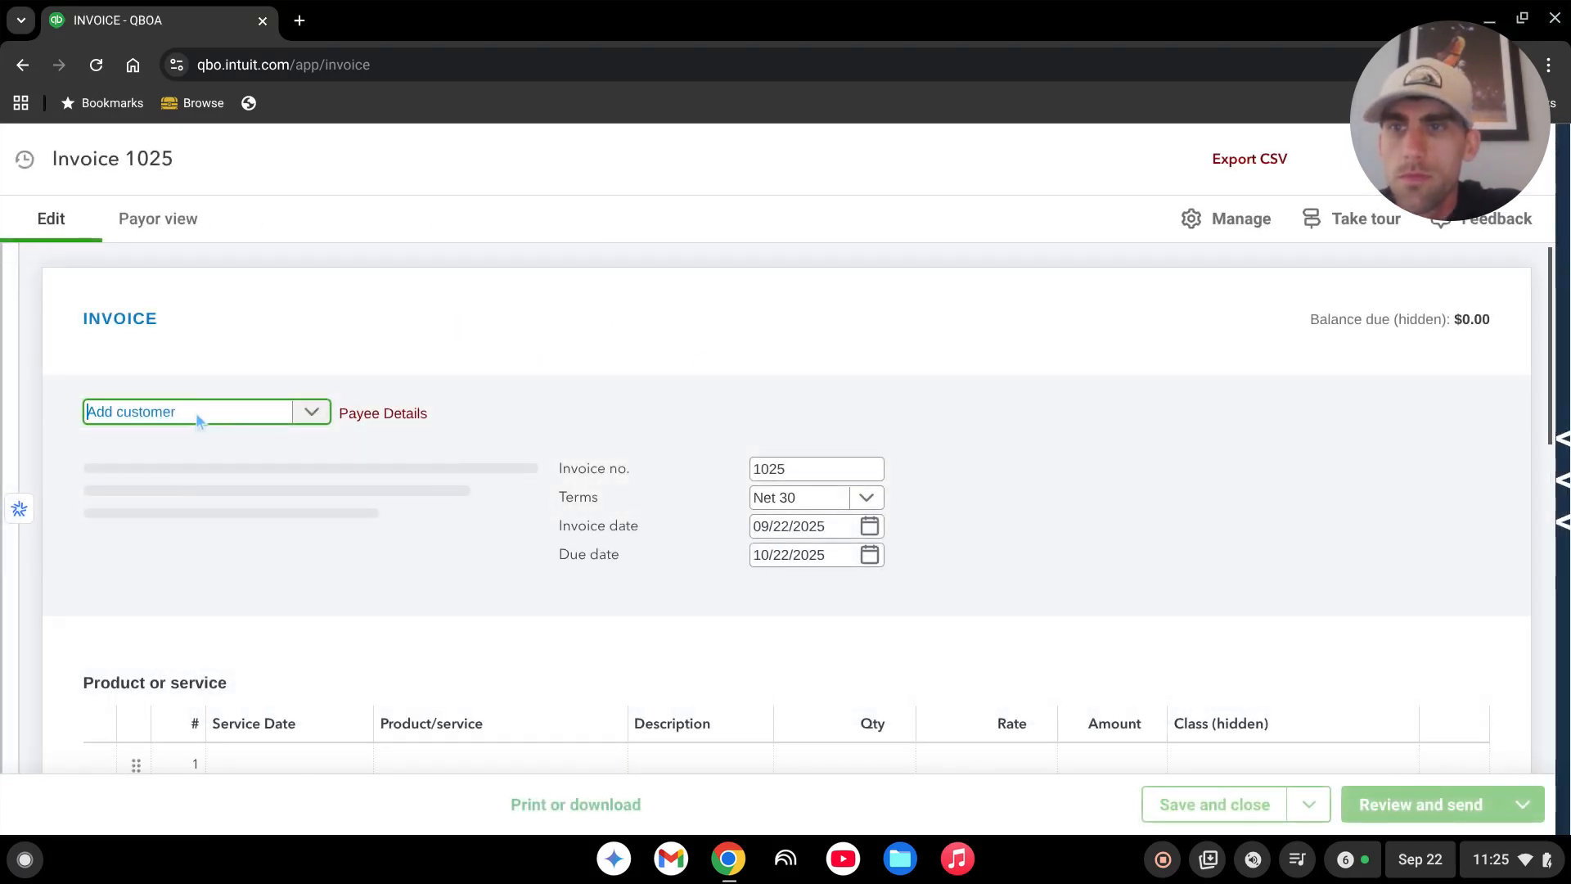
{"action": "left_click", "coordinate": [204, 497]}
{"action": "type", "text": "1"}
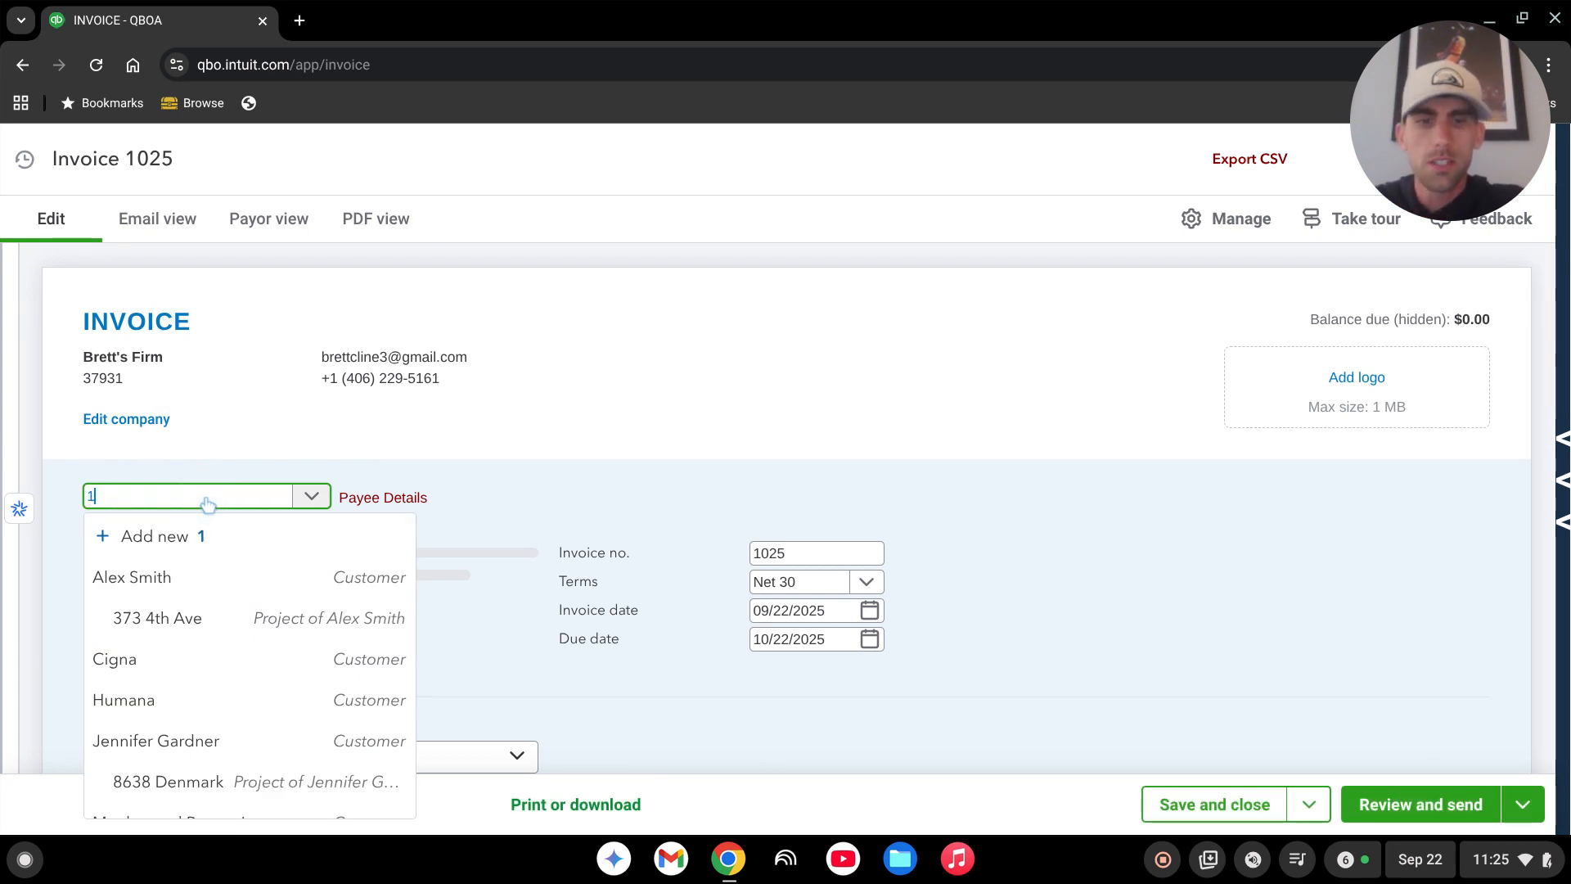
{"action": "type", "text": "01"}
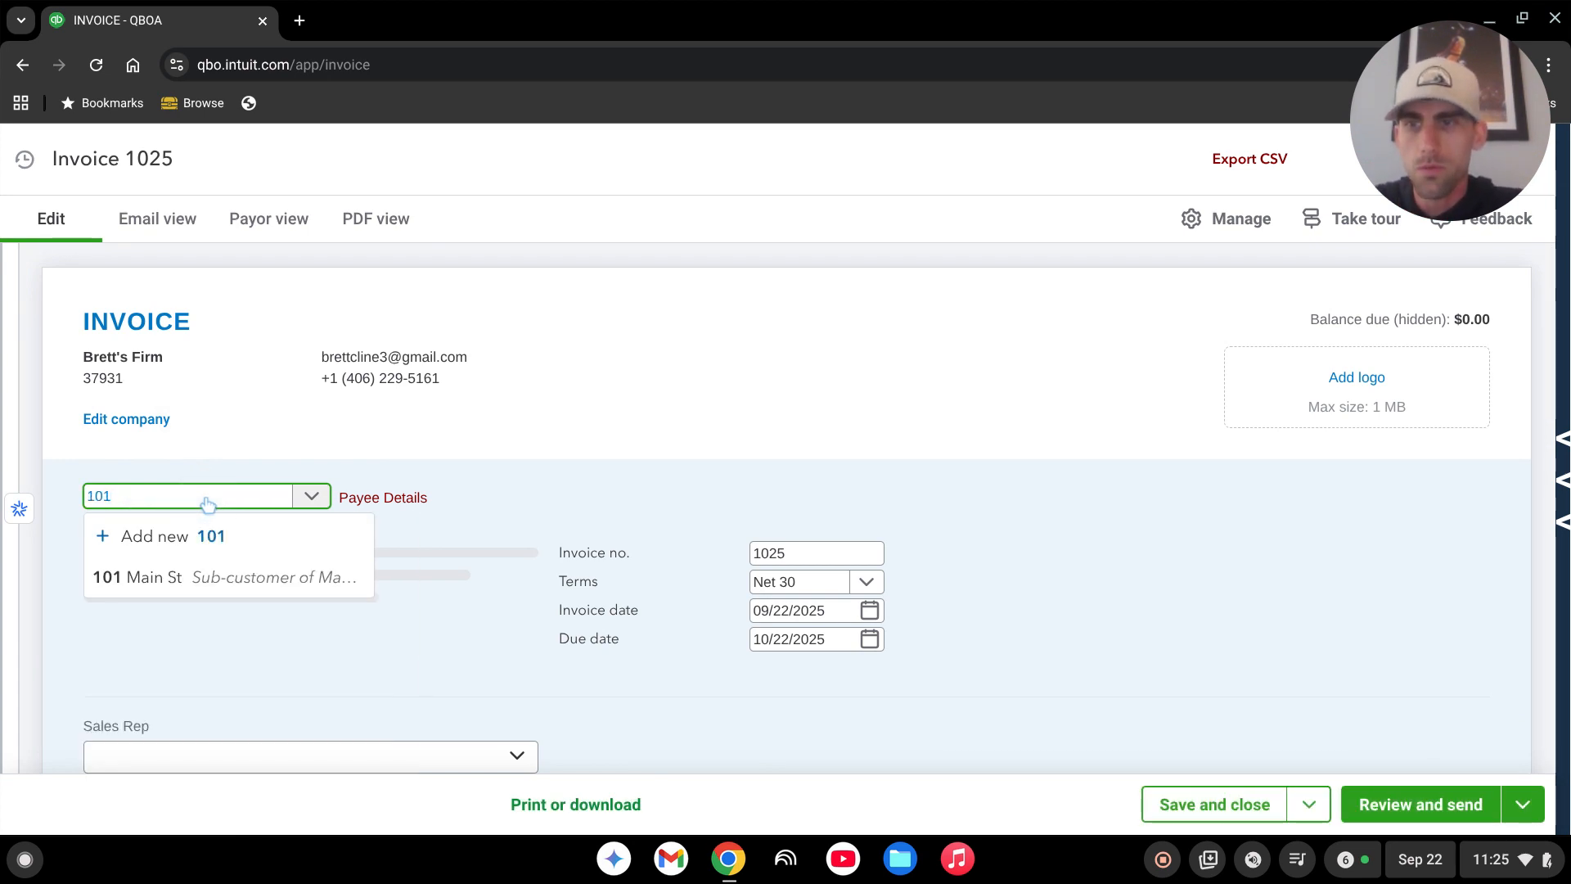
{"action": "left_click", "coordinate": [329, 587]}
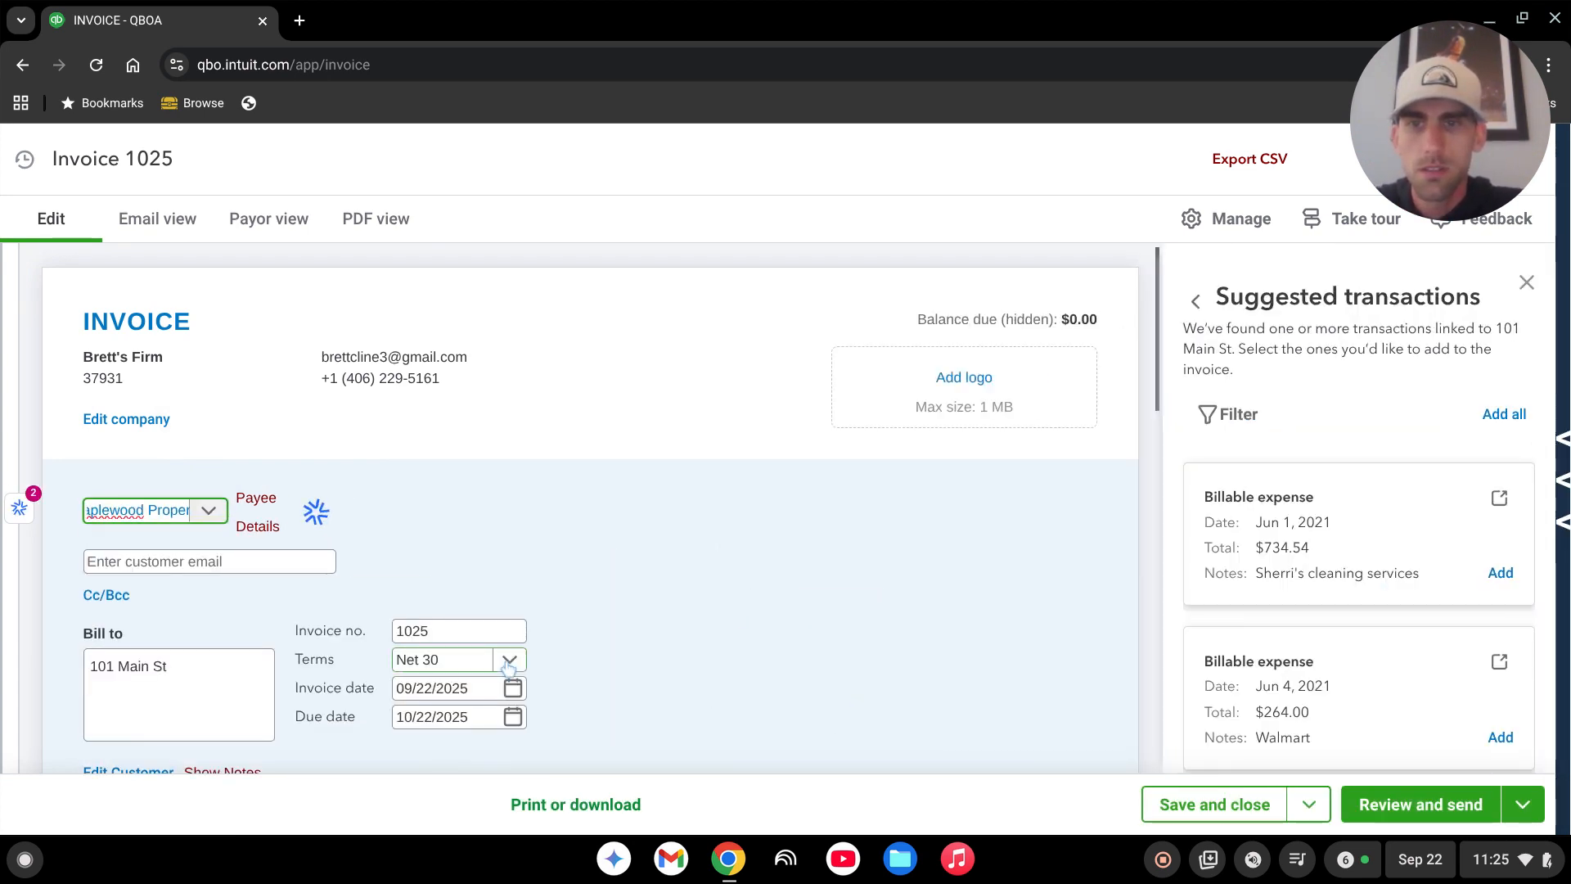
Set the new invoice's terms to Due on receipt and its invoice date to 06/30/2021
{"action": "left_click", "coordinate": [505, 663]}
{"action": "left_click", "coordinate": [372, 499]}
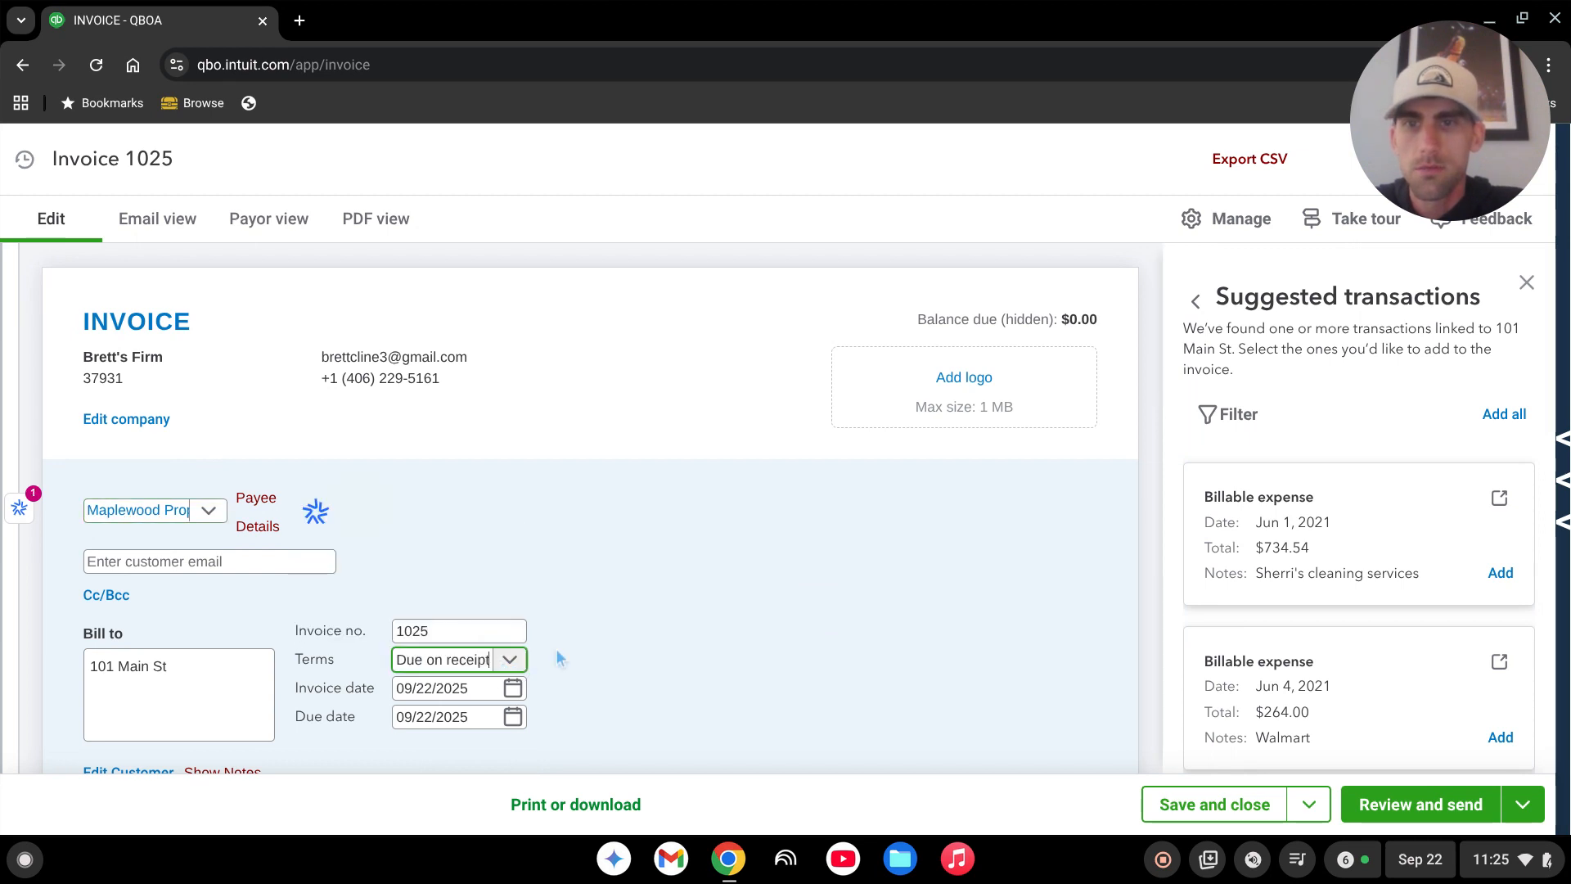
{"action": "left_click", "coordinate": [449, 688]}
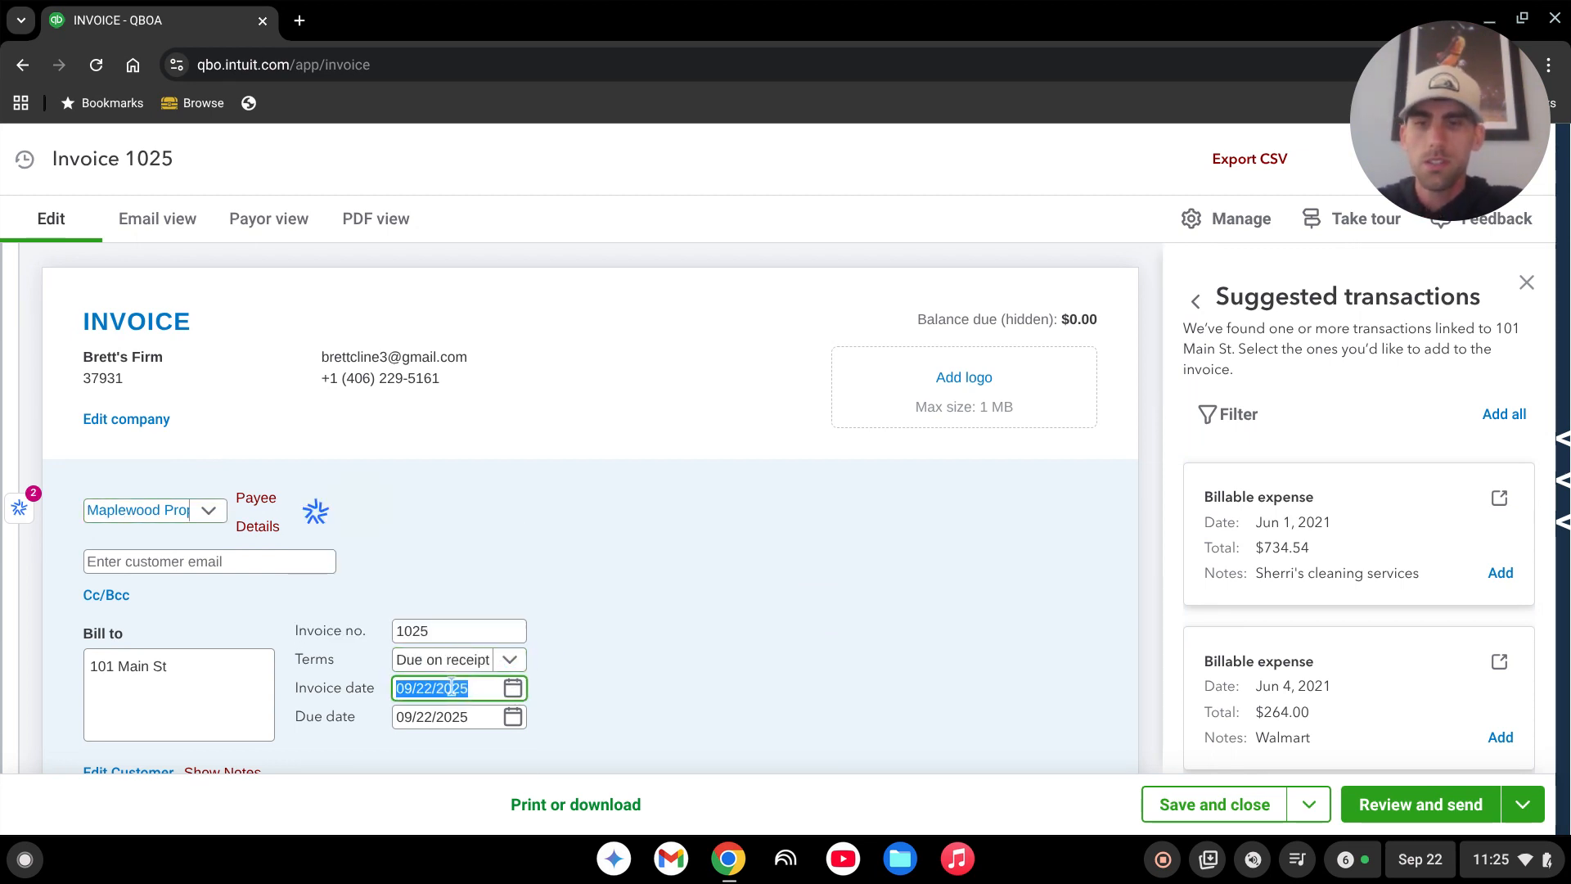
{"action": "type", "text": "6/30"}
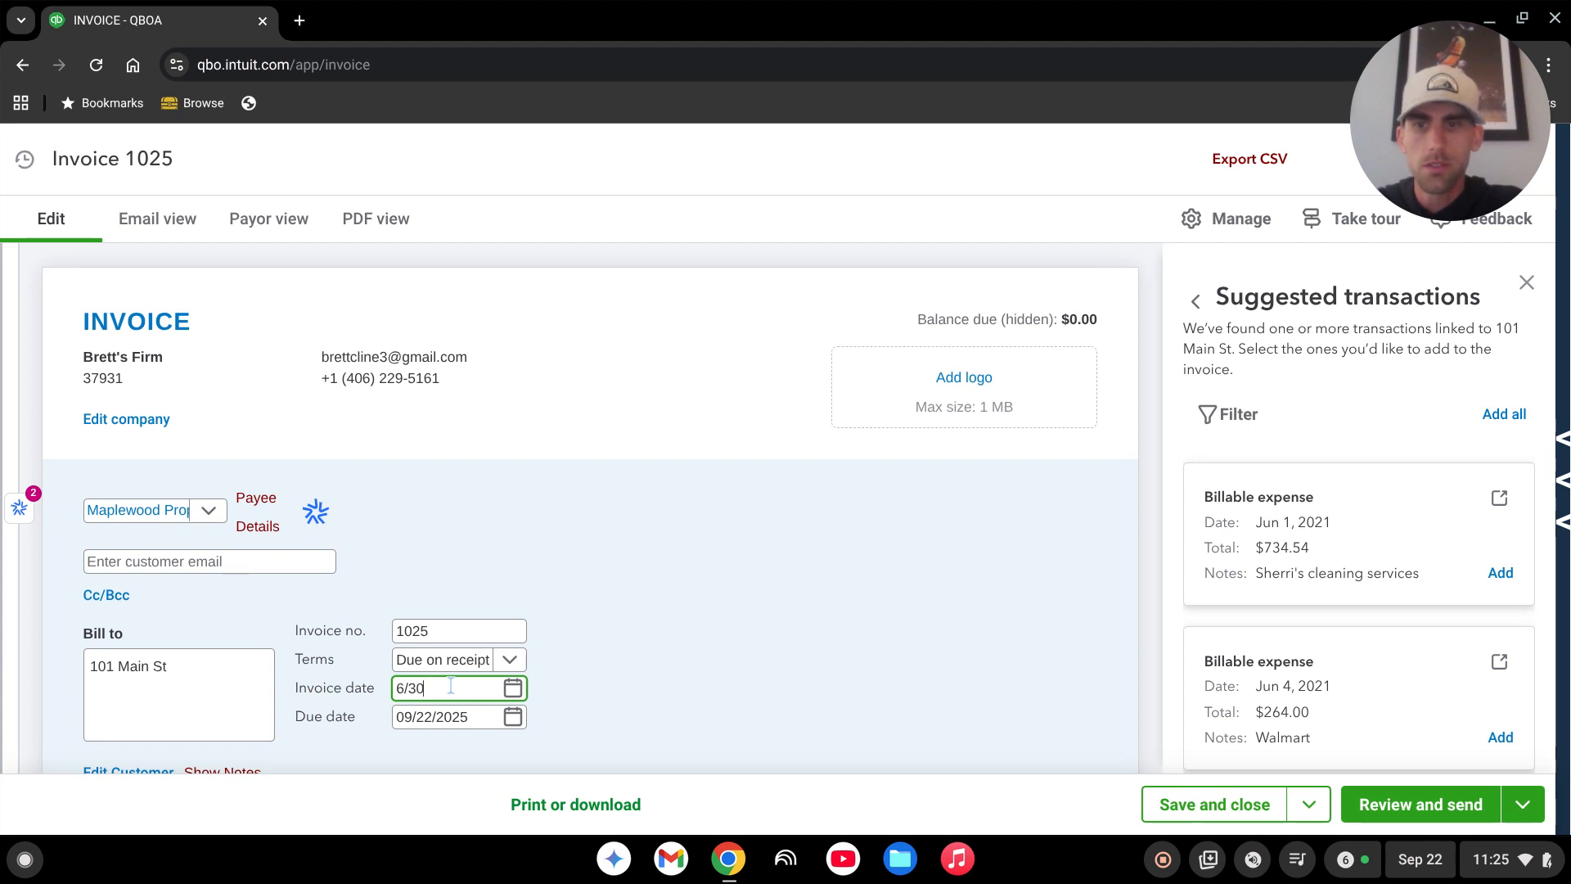
{"action": "type", "text": "/2021"}
{"action": "key", "text": "Tab"}
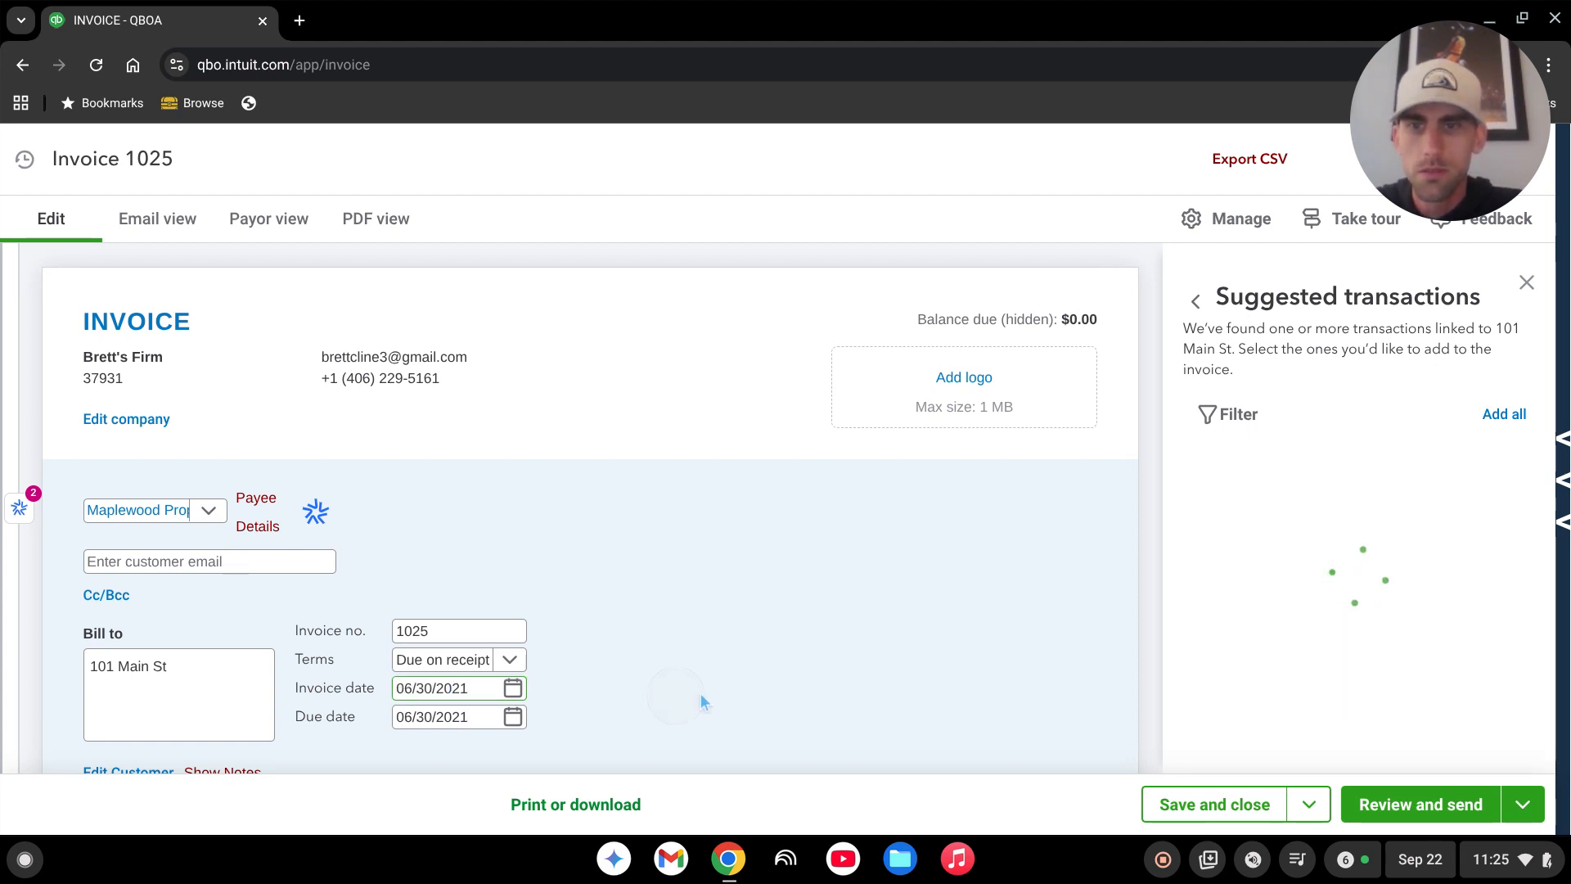
Choose Property Management Fee as the product/service on the invoice's first line
{"action": "scroll", "coordinate": [781, 659], "scroll_direction": "down", "scroll_amount": 4}
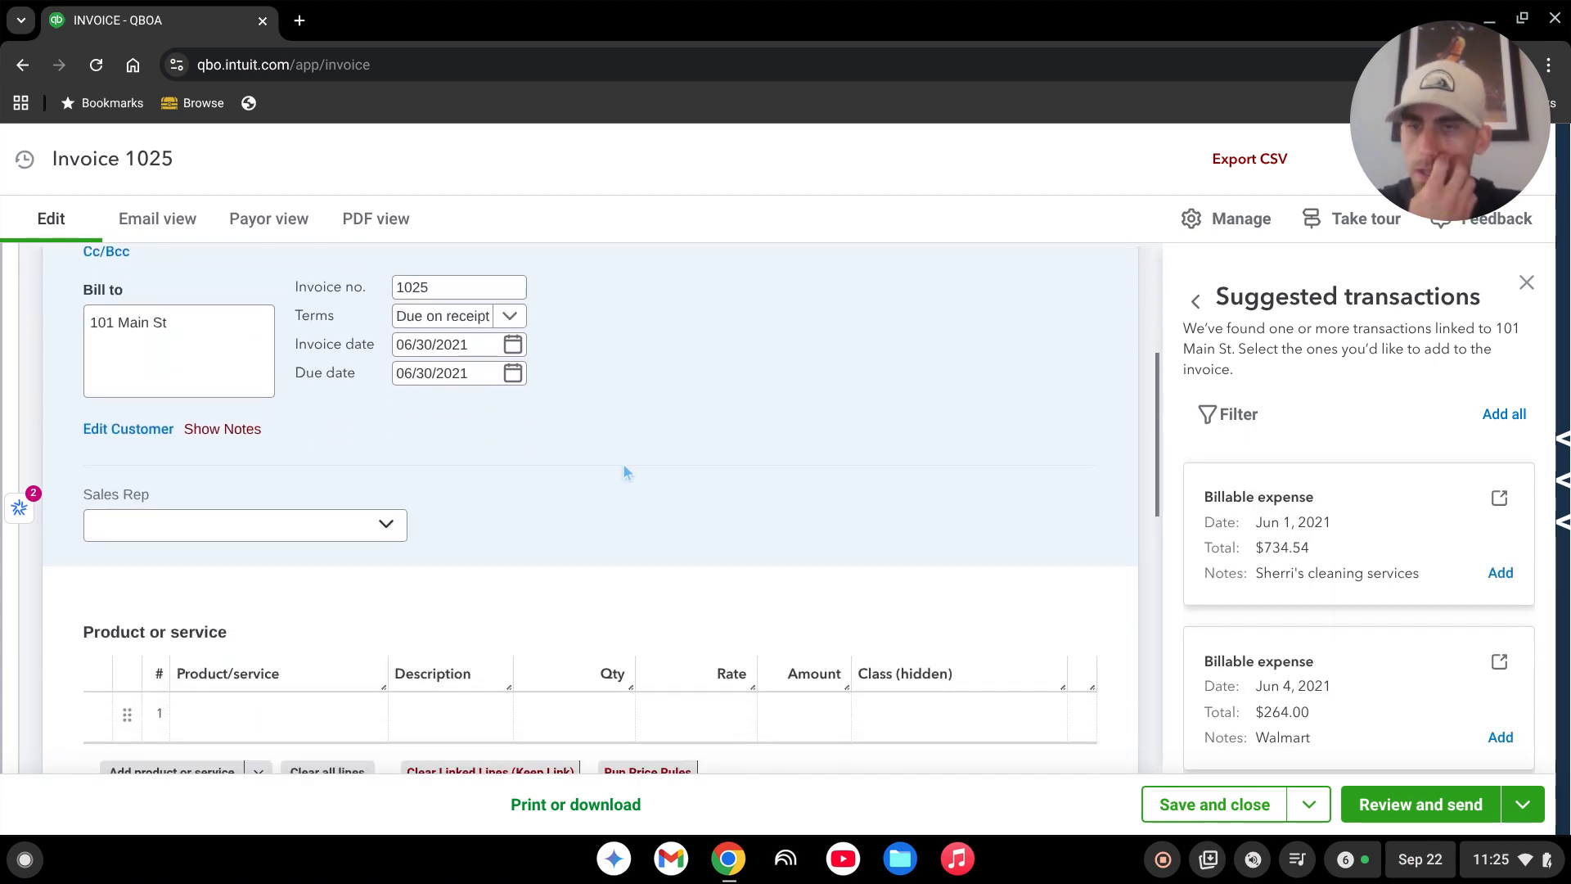
{"action": "scroll", "coordinate": [622, 470], "scroll_direction": "down", "scroll_amount": 4}
{"action": "left_click", "coordinate": [607, 479]}
{"action": "left_click", "coordinate": [301, 488]}
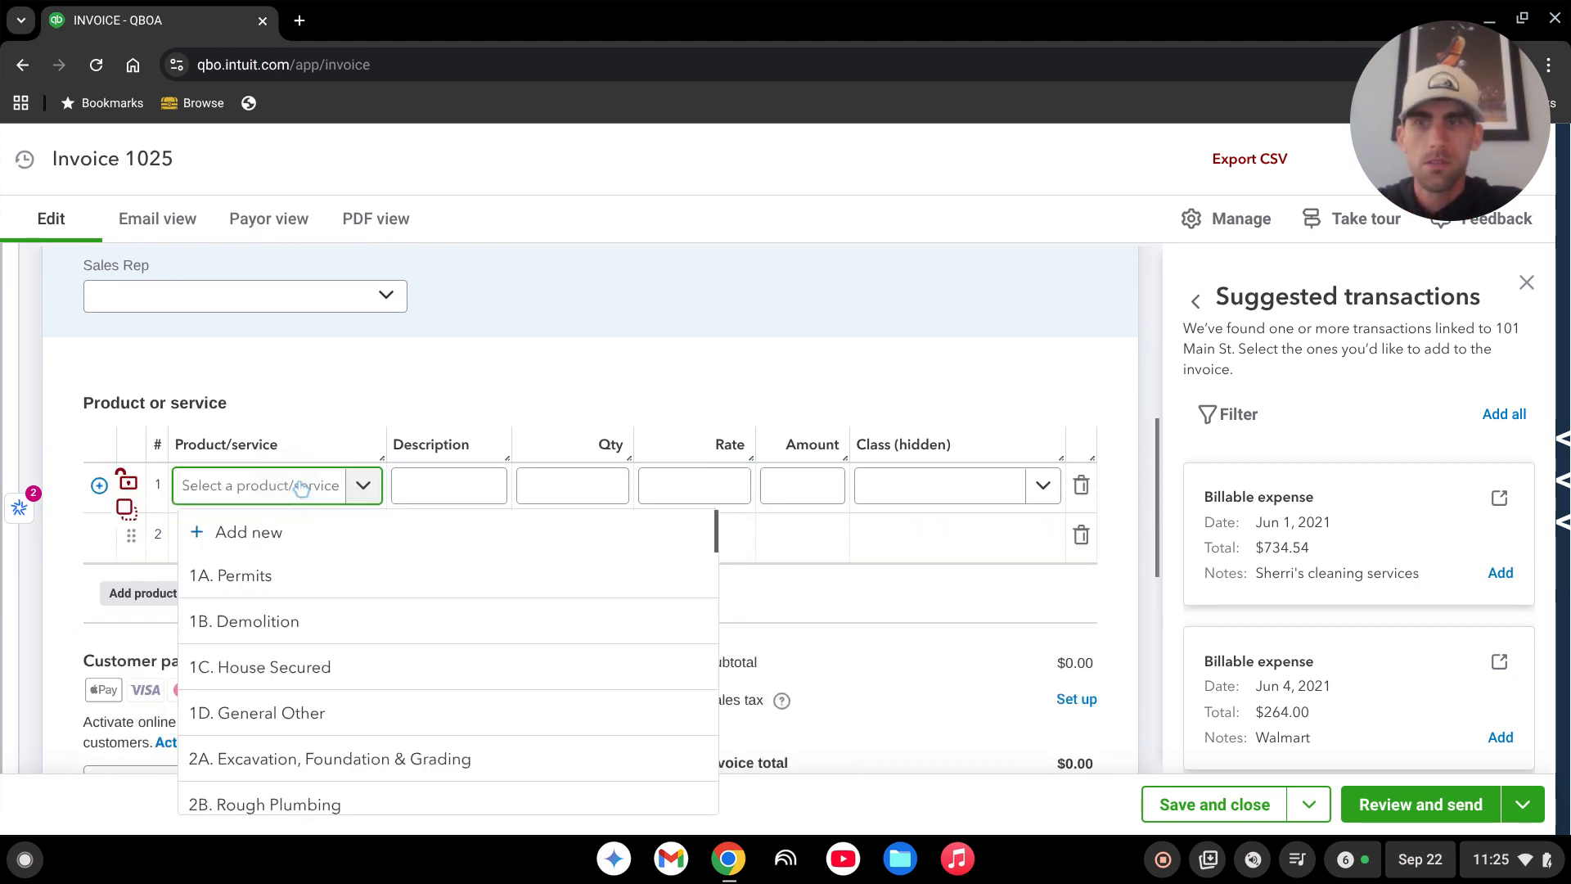
{"action": "type", "text": "property"}
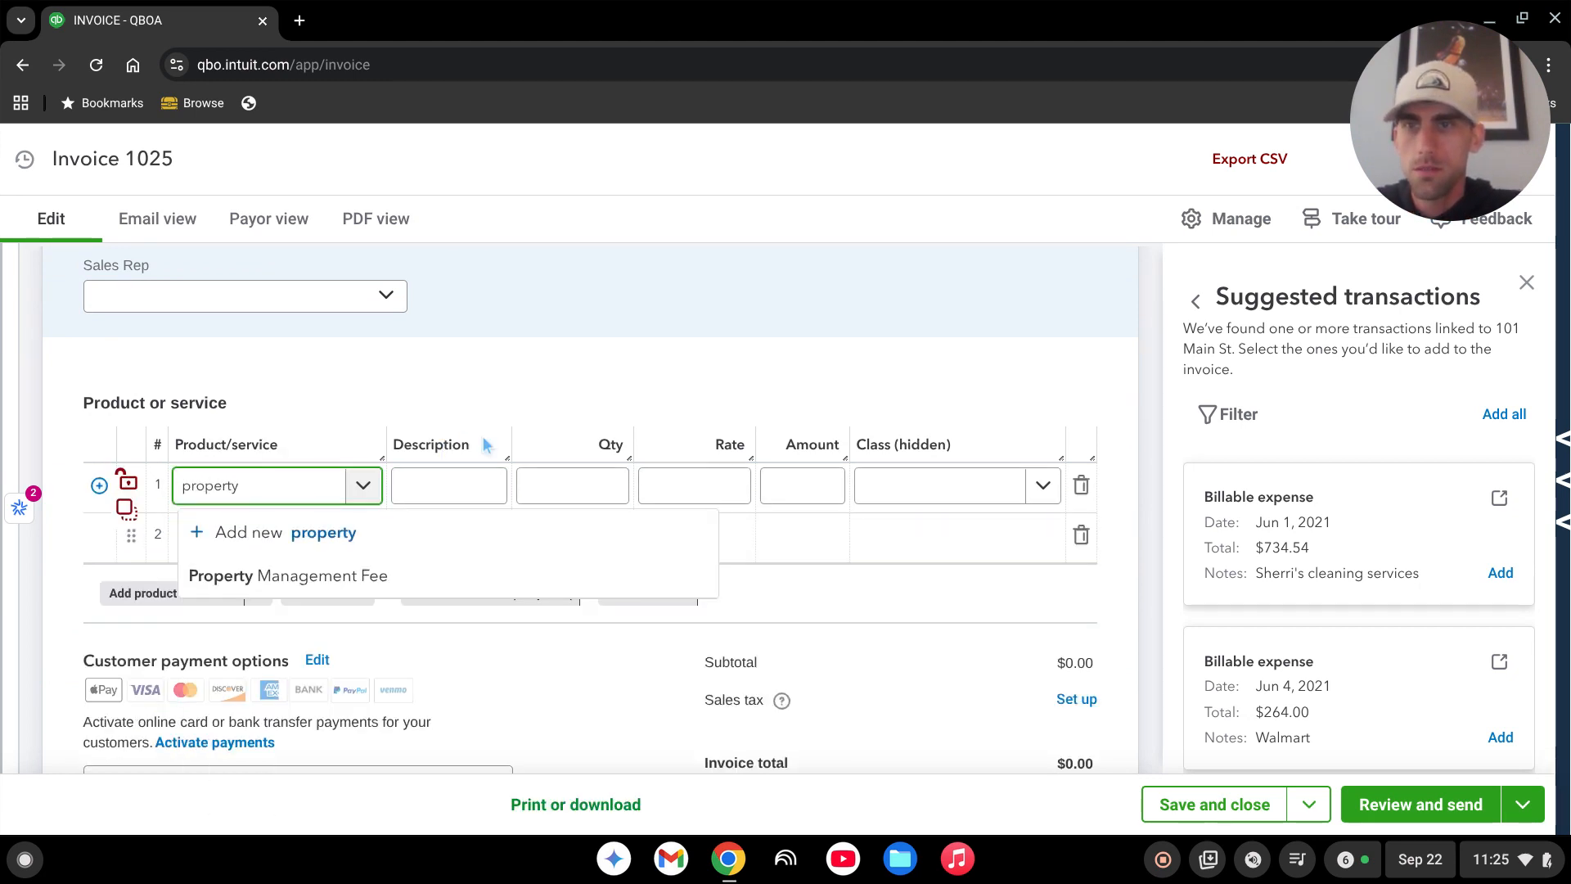
{"action": "key", "text": "Down"}
{"action": "key", "text": "Return"}
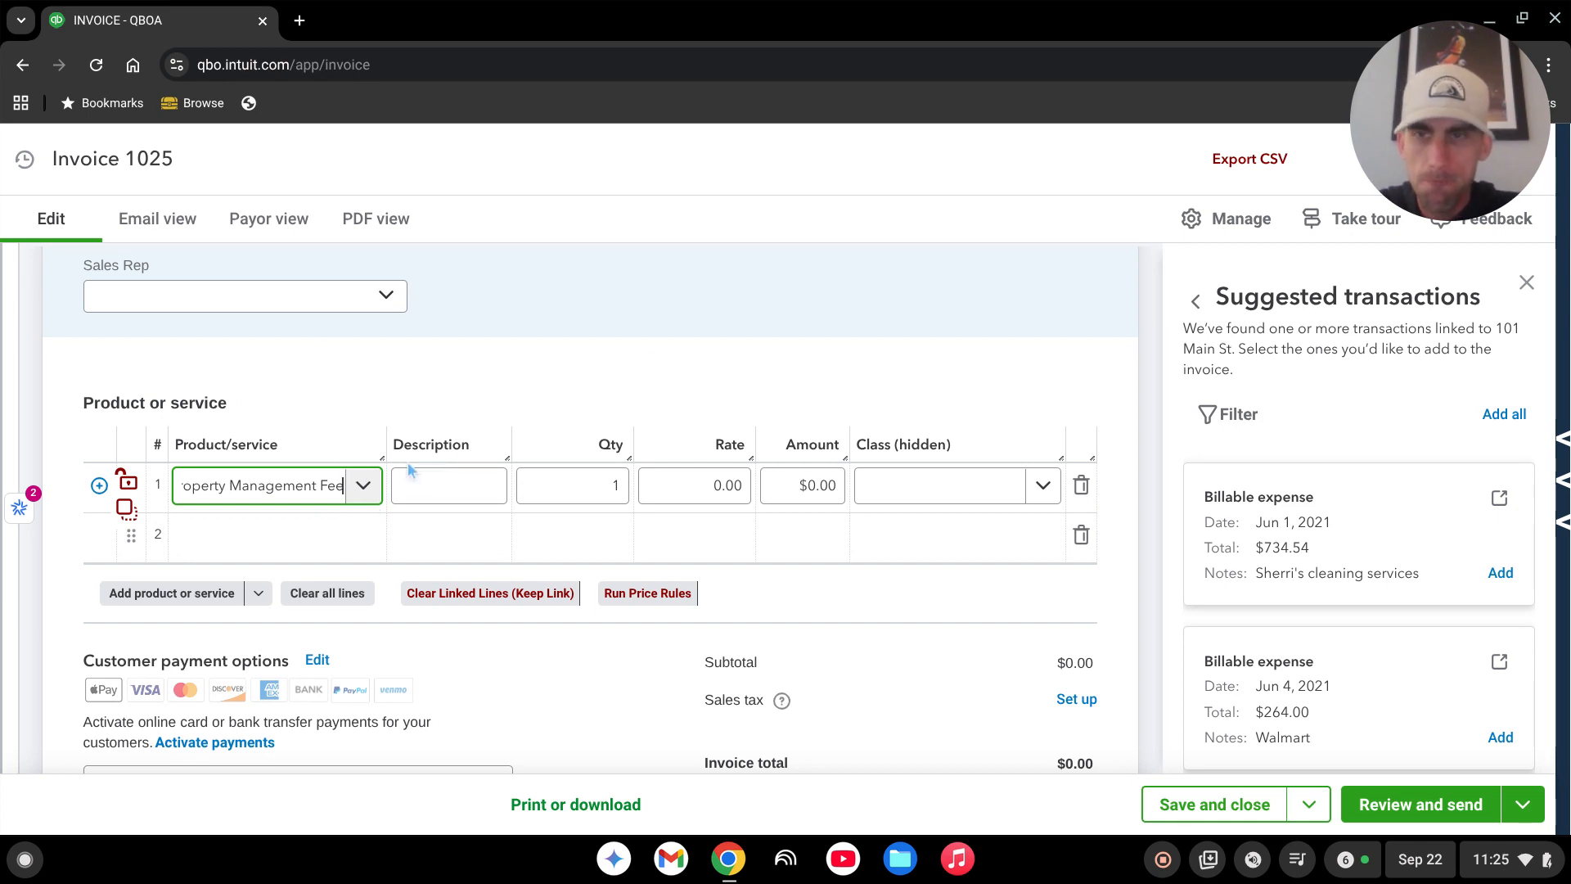
{"action": "left_click", "coordinate": [405, 530]}
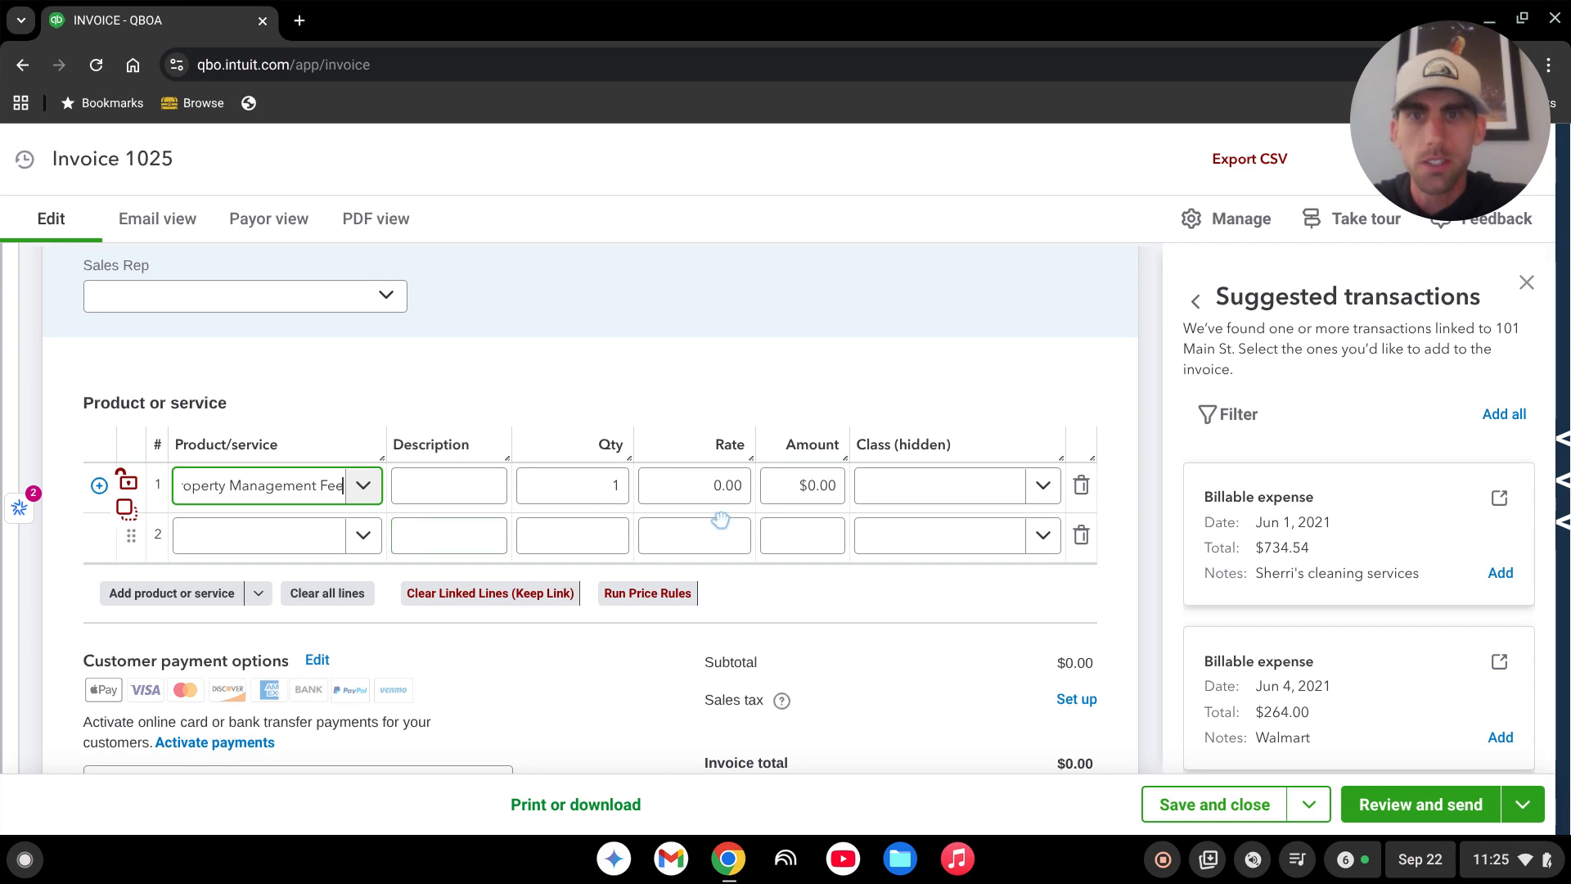
Set the Property Management Fee line's quantity to 0.18, paste 4,669.03 as its rate, and assign the class 101 Main St
{"action": "left_click", "coordinate": [618, 485]}
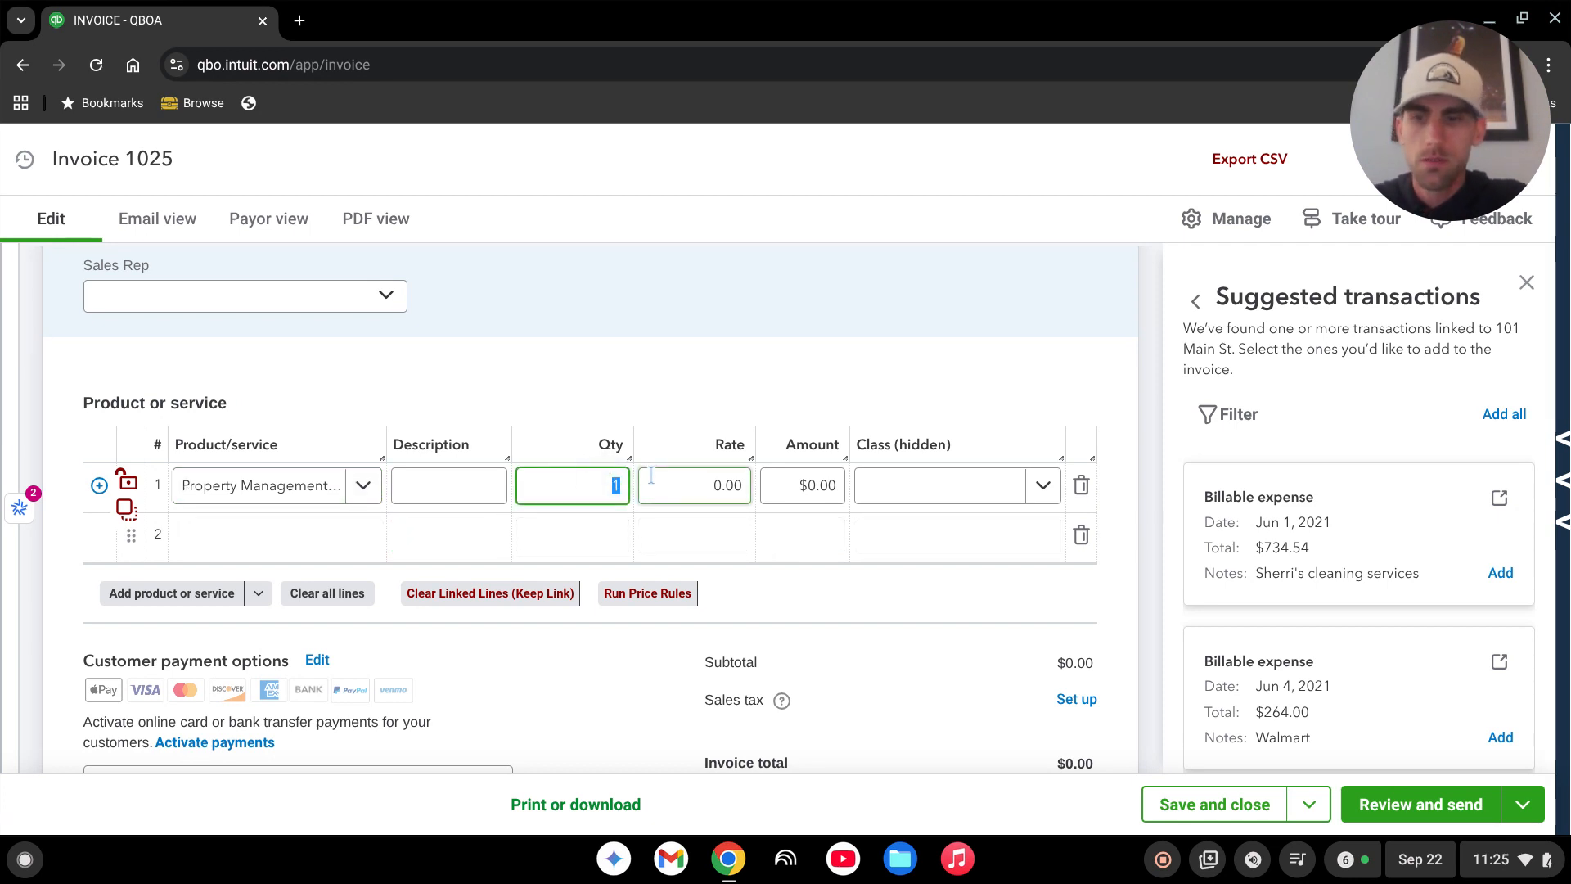
{"action": "type", "text": ".18"}
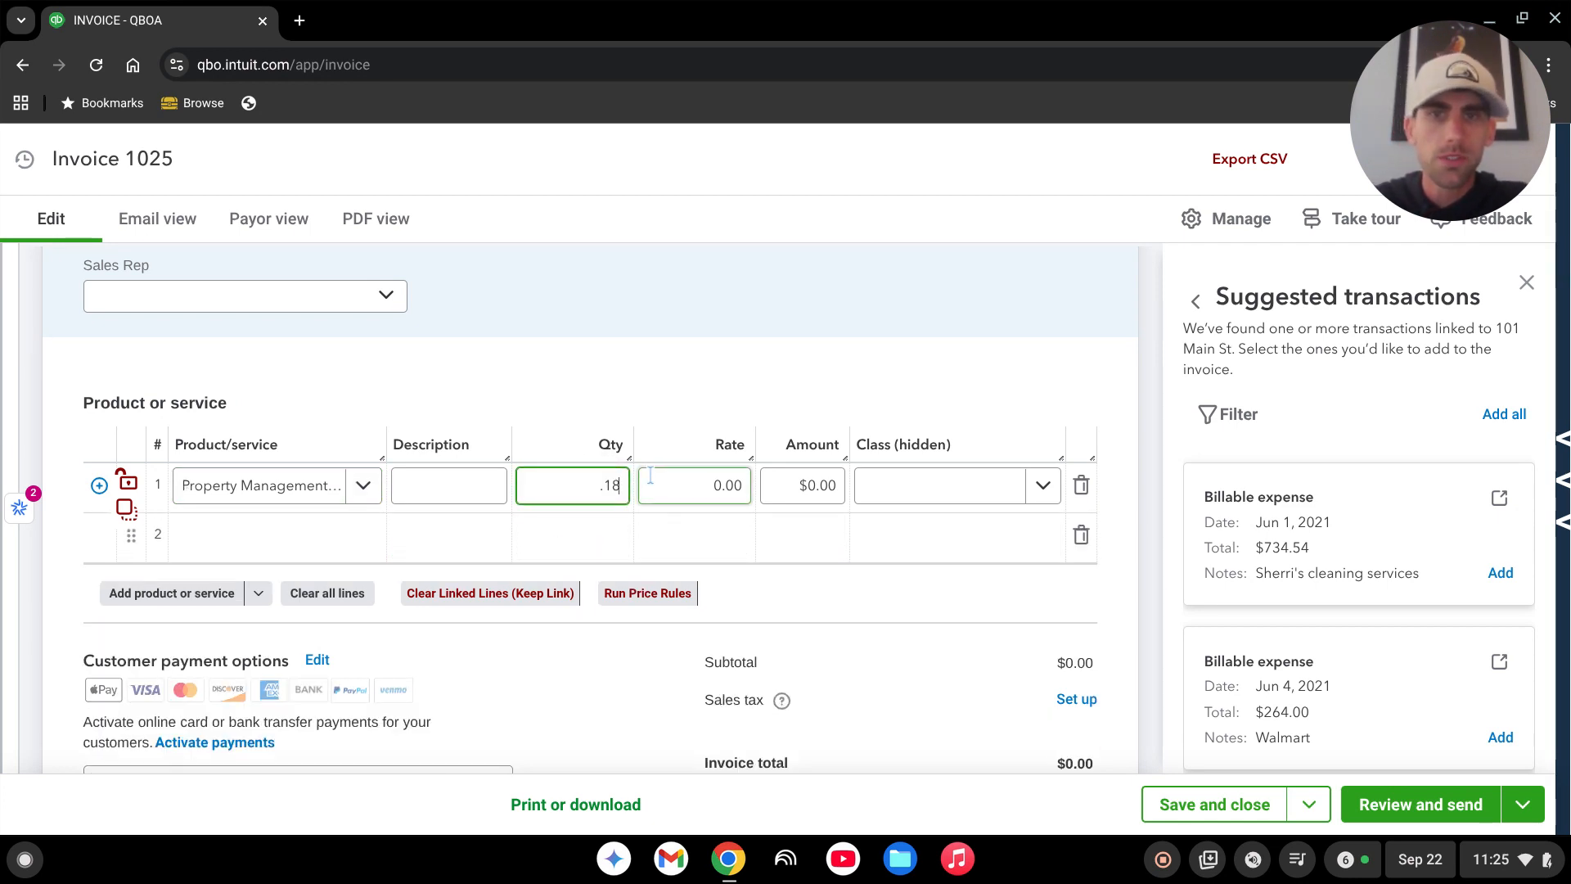
{"action": "key", "text": "Tab"}
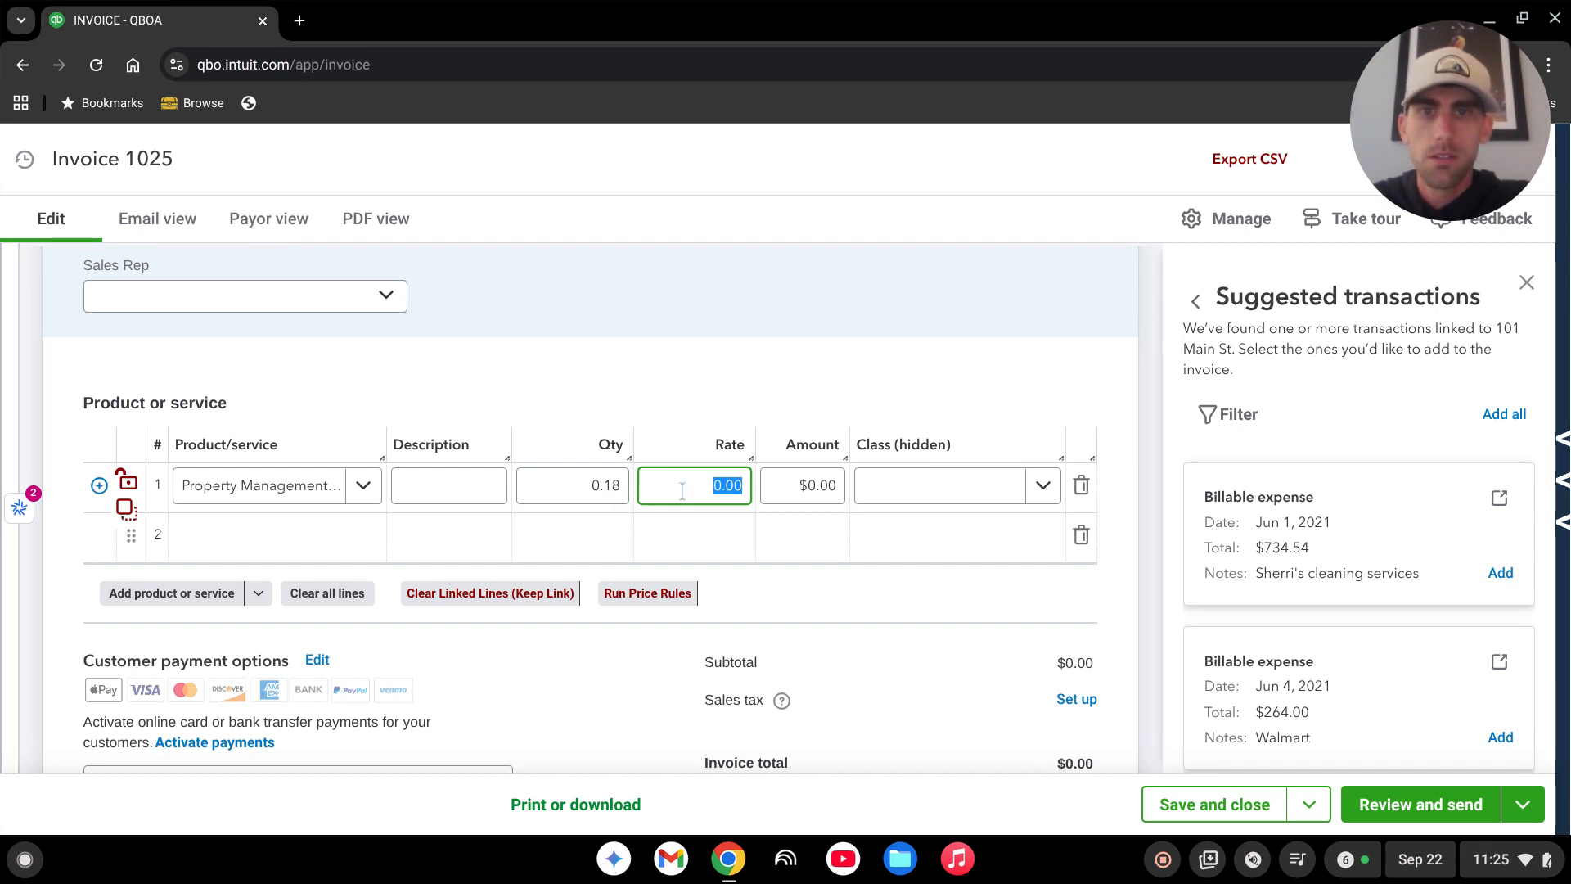
{"action": "right_click", "coordinate": [706, 482]}
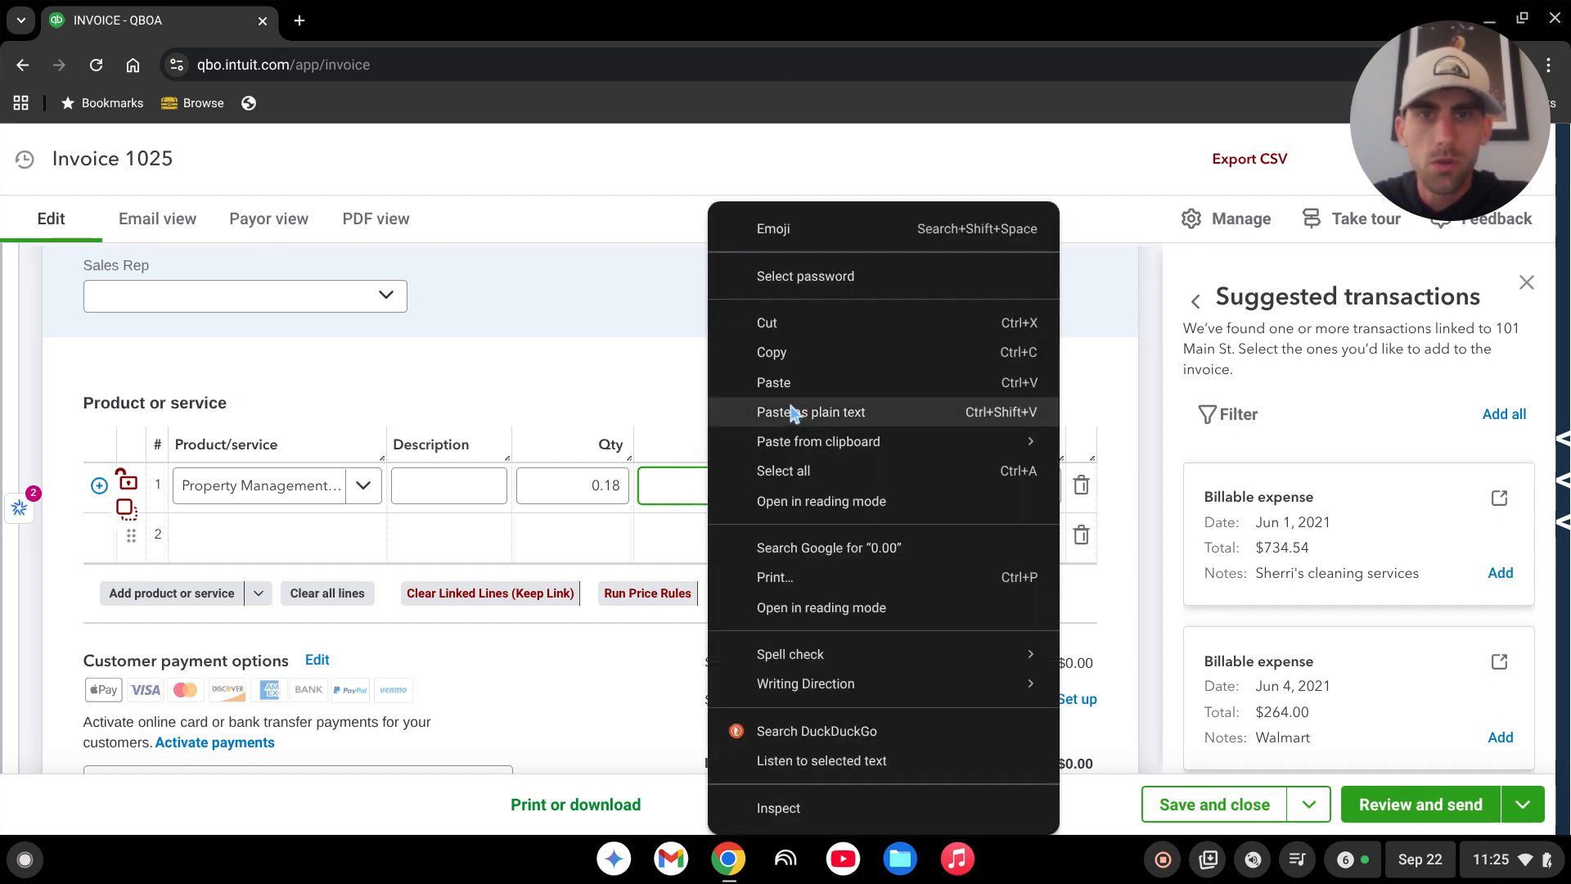
{"action": "left_click", "coordinate": [770, 381]}
{"action": "key", "text": "Tab"}
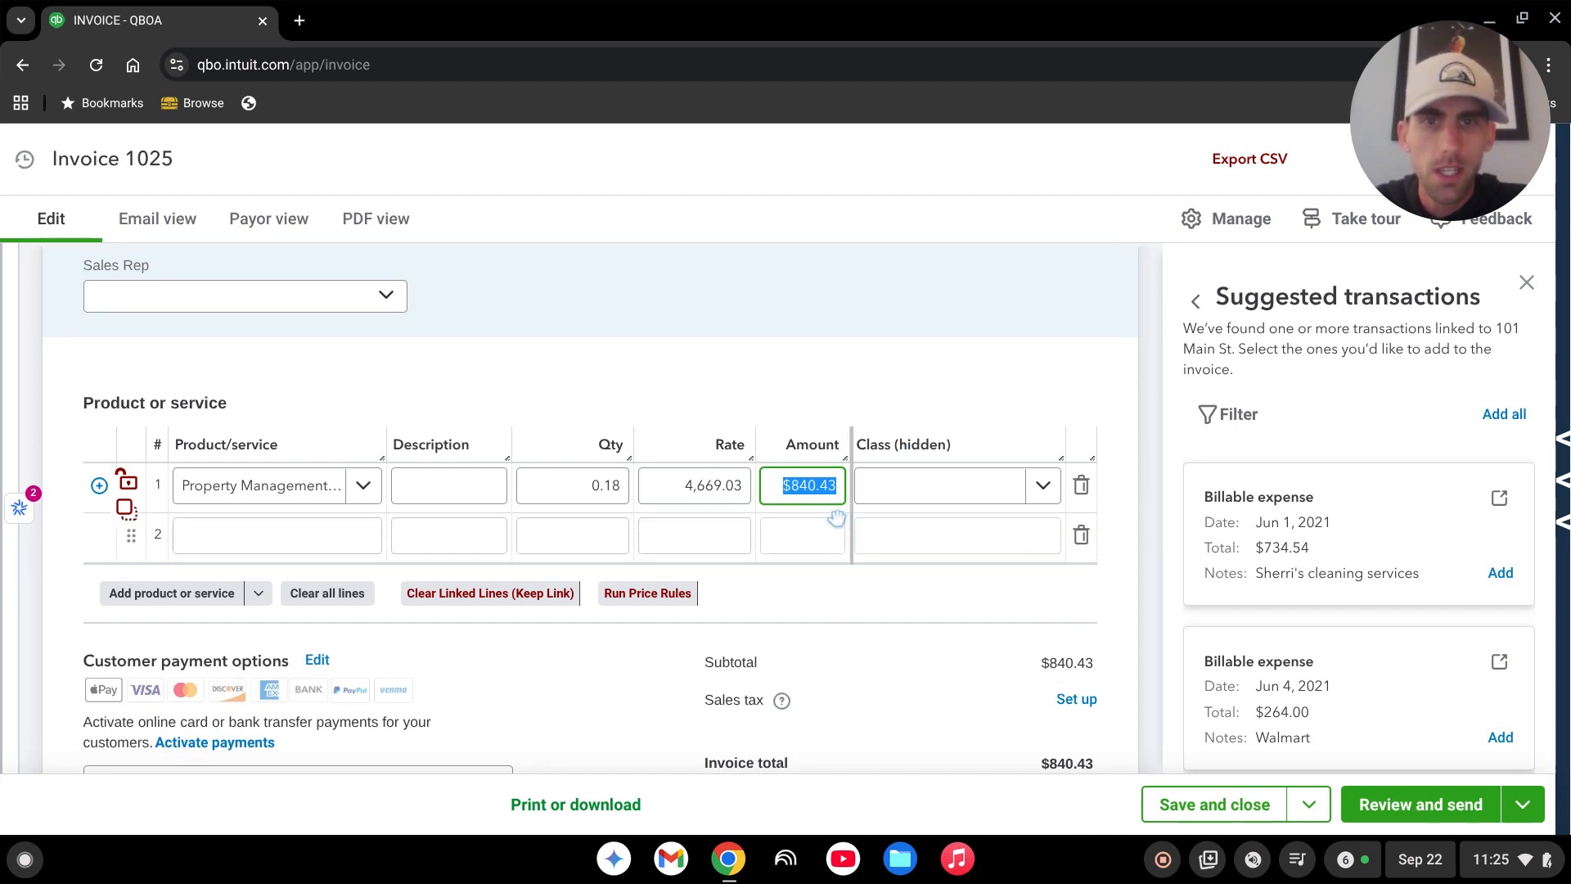
{"action": "left_click", "coordinate": [1025, 497]}
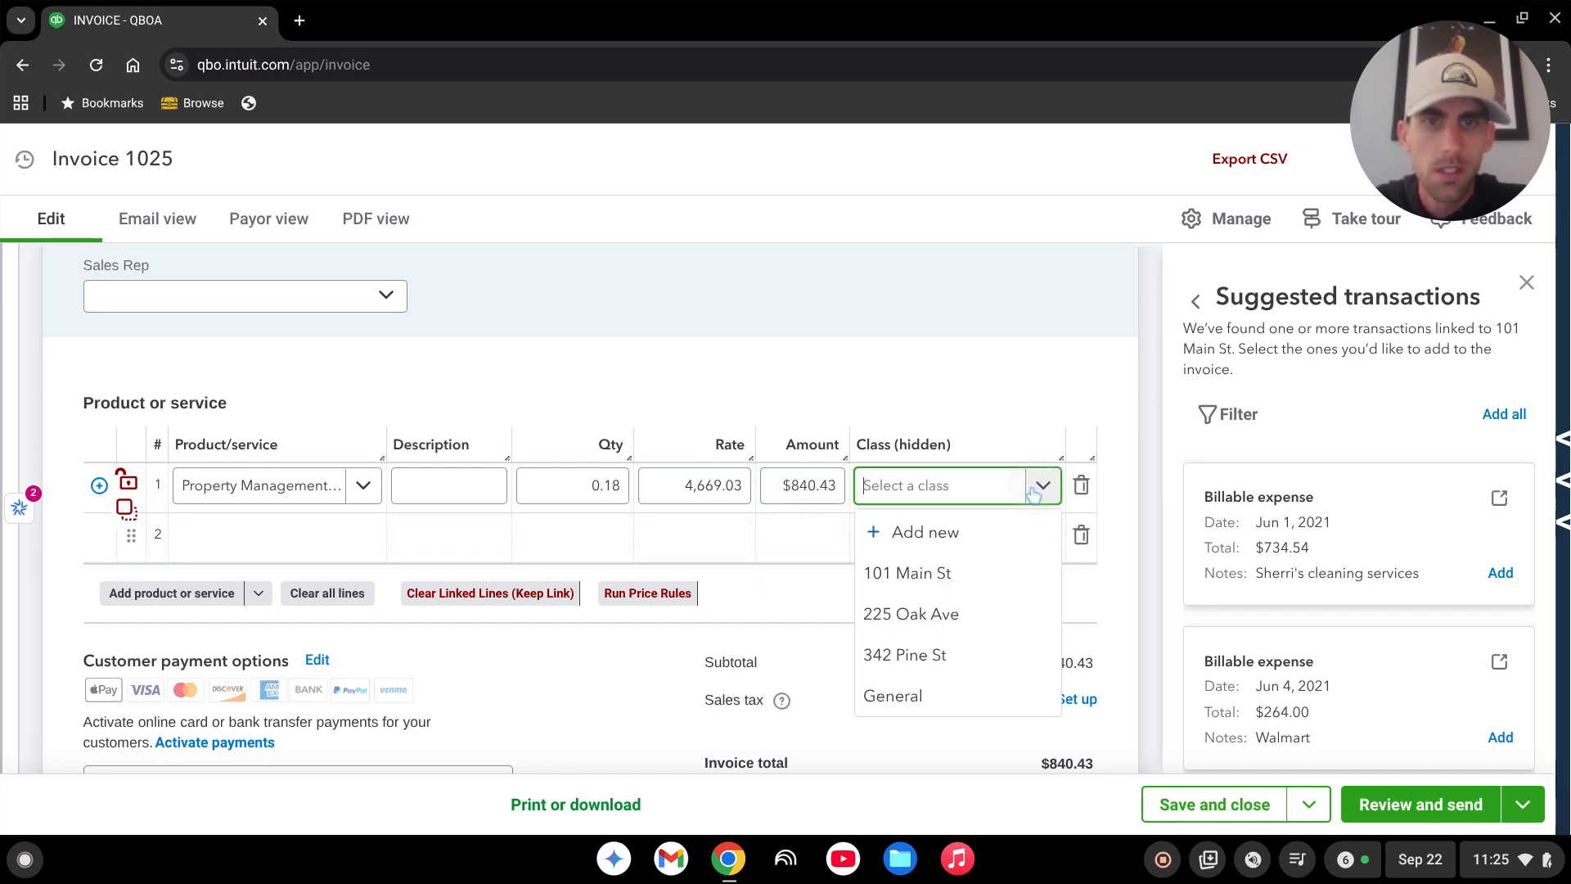
{"action": "left_click", "coordinate": [948, 582]}
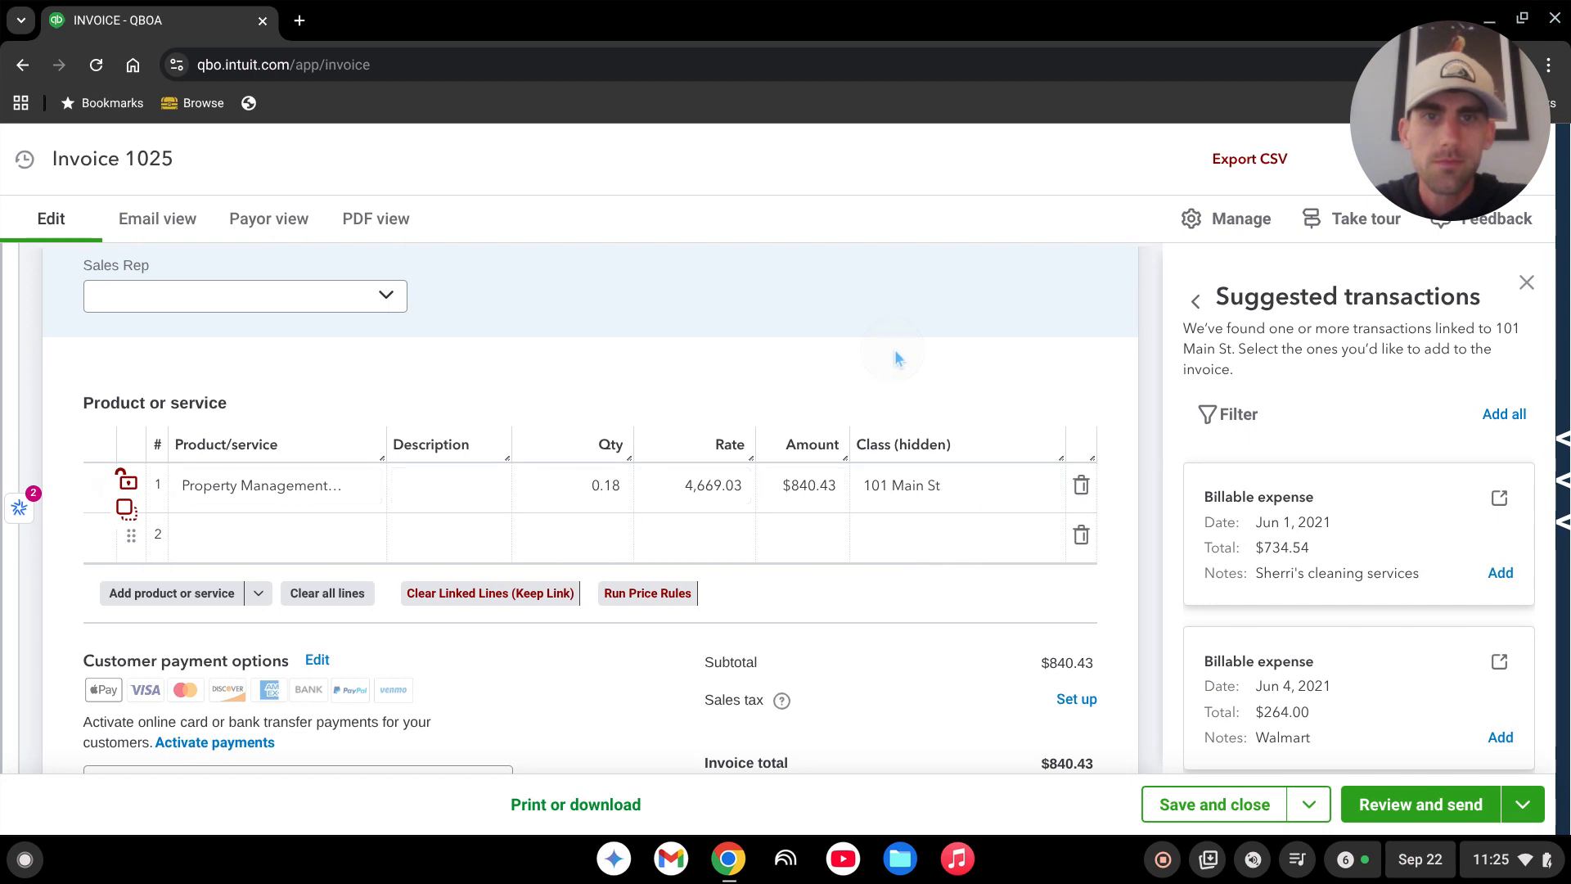
Add all suggested billable expenses linked to 101 Main St to the invoice
{"action": "scroll", "coordinate": [895, 350], "scroll_direction": "down", "scroll_amount": 2}
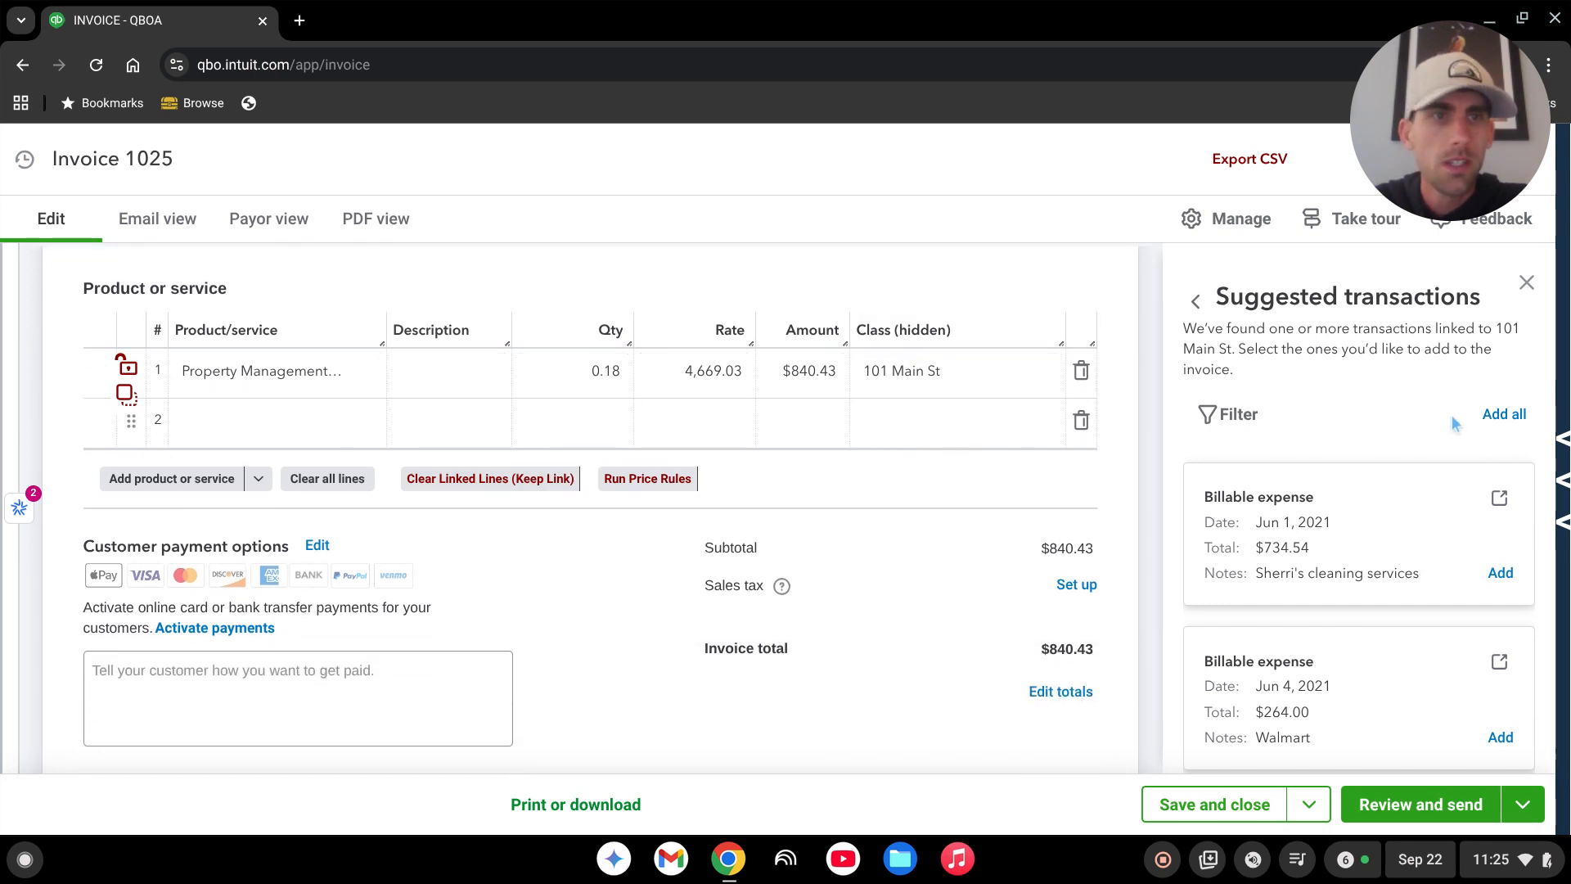
{"action": "scroll", "coordinate": [1332, 555], "scroll_direction": "down", "scroll_amount": 1}
{"action": "scroll", "coordinate": [1332, 555], "scroll_direction": "up", "scroll_amount": 1}
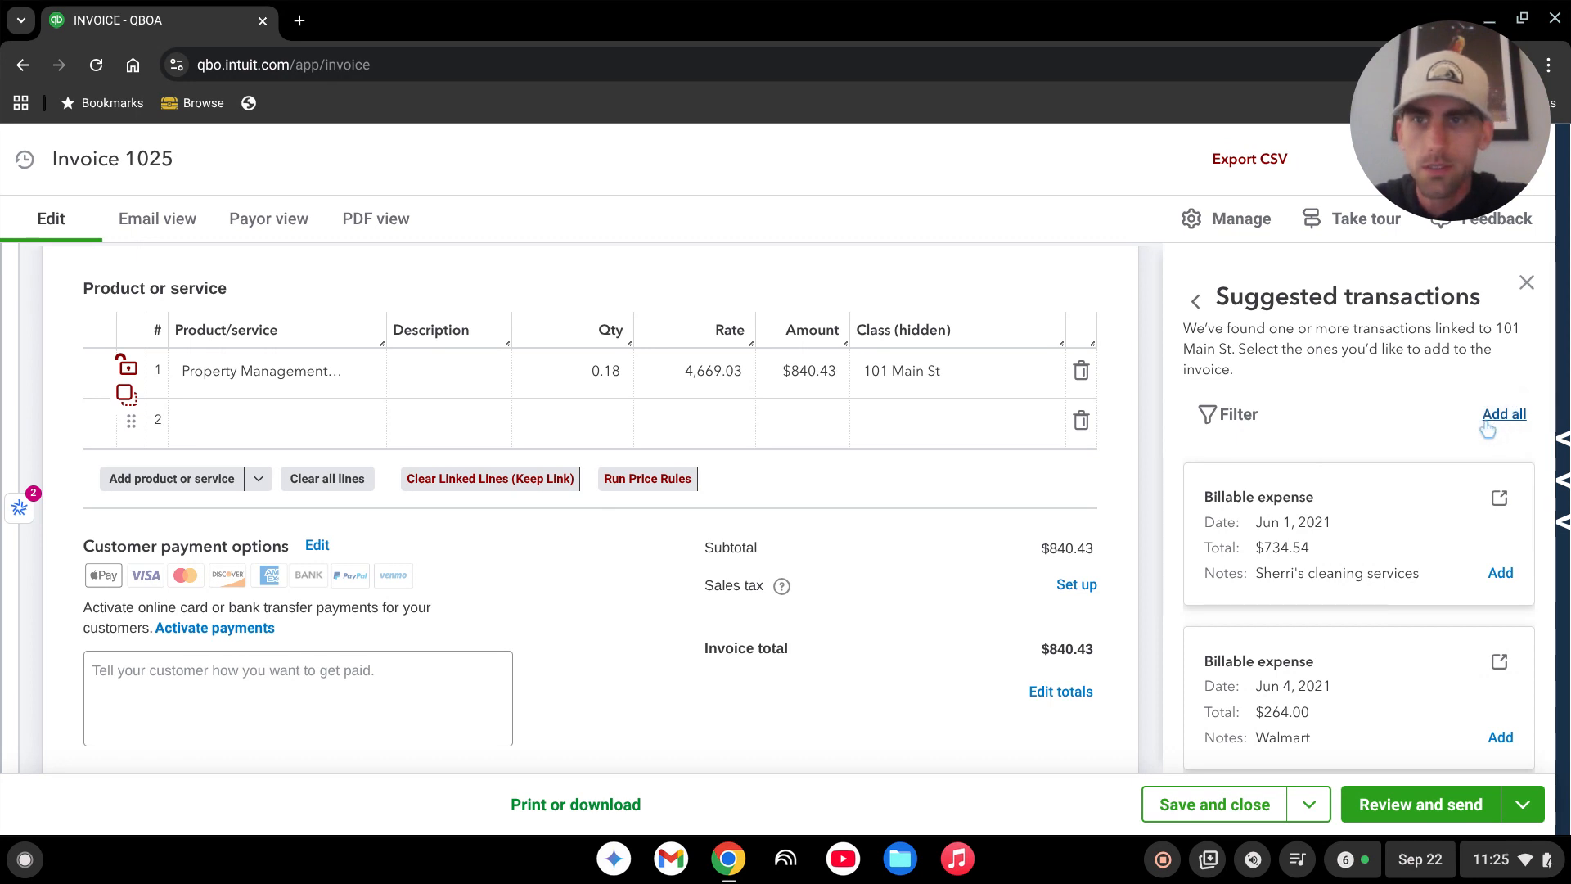
{"action": "left_click", "coordinate": [1504, 415]}
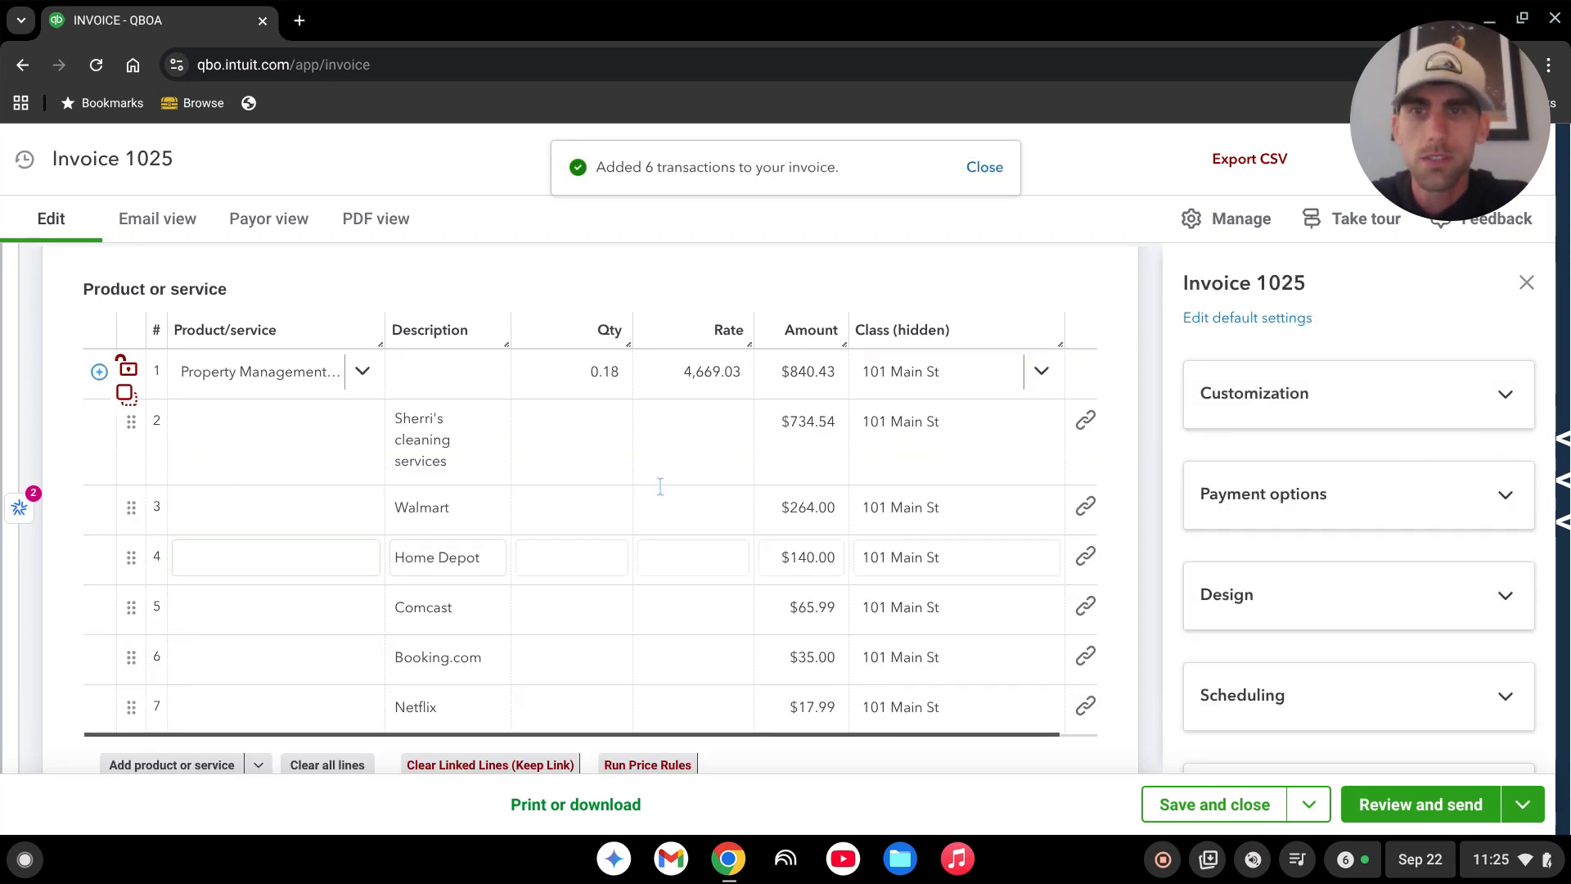
Review the added billable expense lines, their class assignments and the invoice subtotal
{"action": "scroll", "coordinate": [574, 564], "scroll_direction": "down", "scroll_amount": 2}
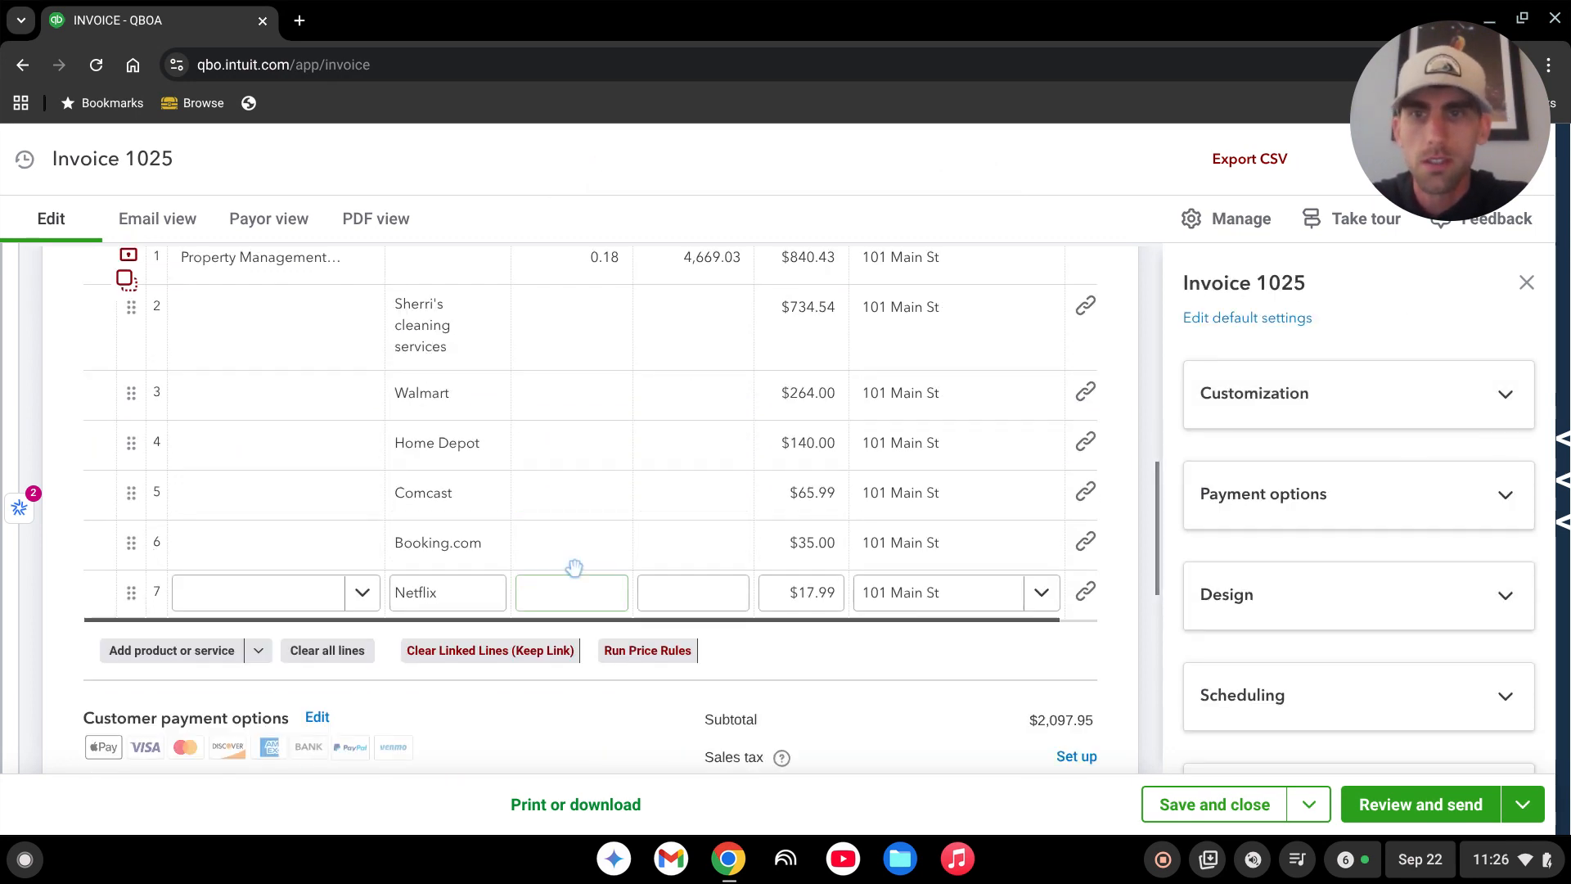
{"action": "scroll", "coordinate": [575, 565], "scroll_direction": "up", "scroll_amount": 2}
{"action": "left_click", "coordinate": [1017, 442]}
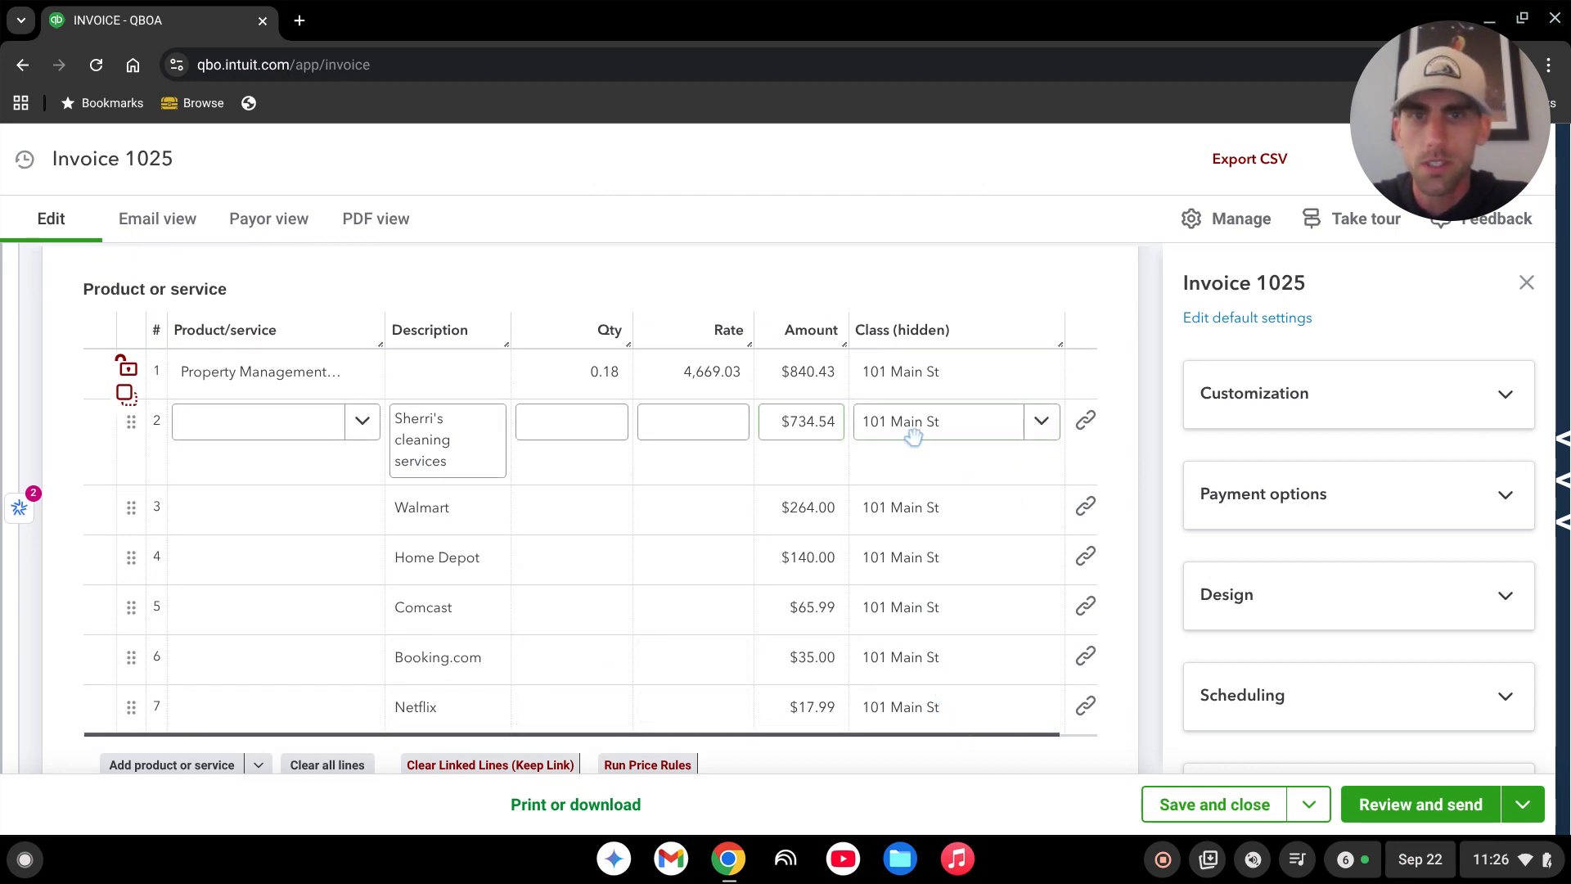
{"action": "left_click", "coordinate": [676, 524]}
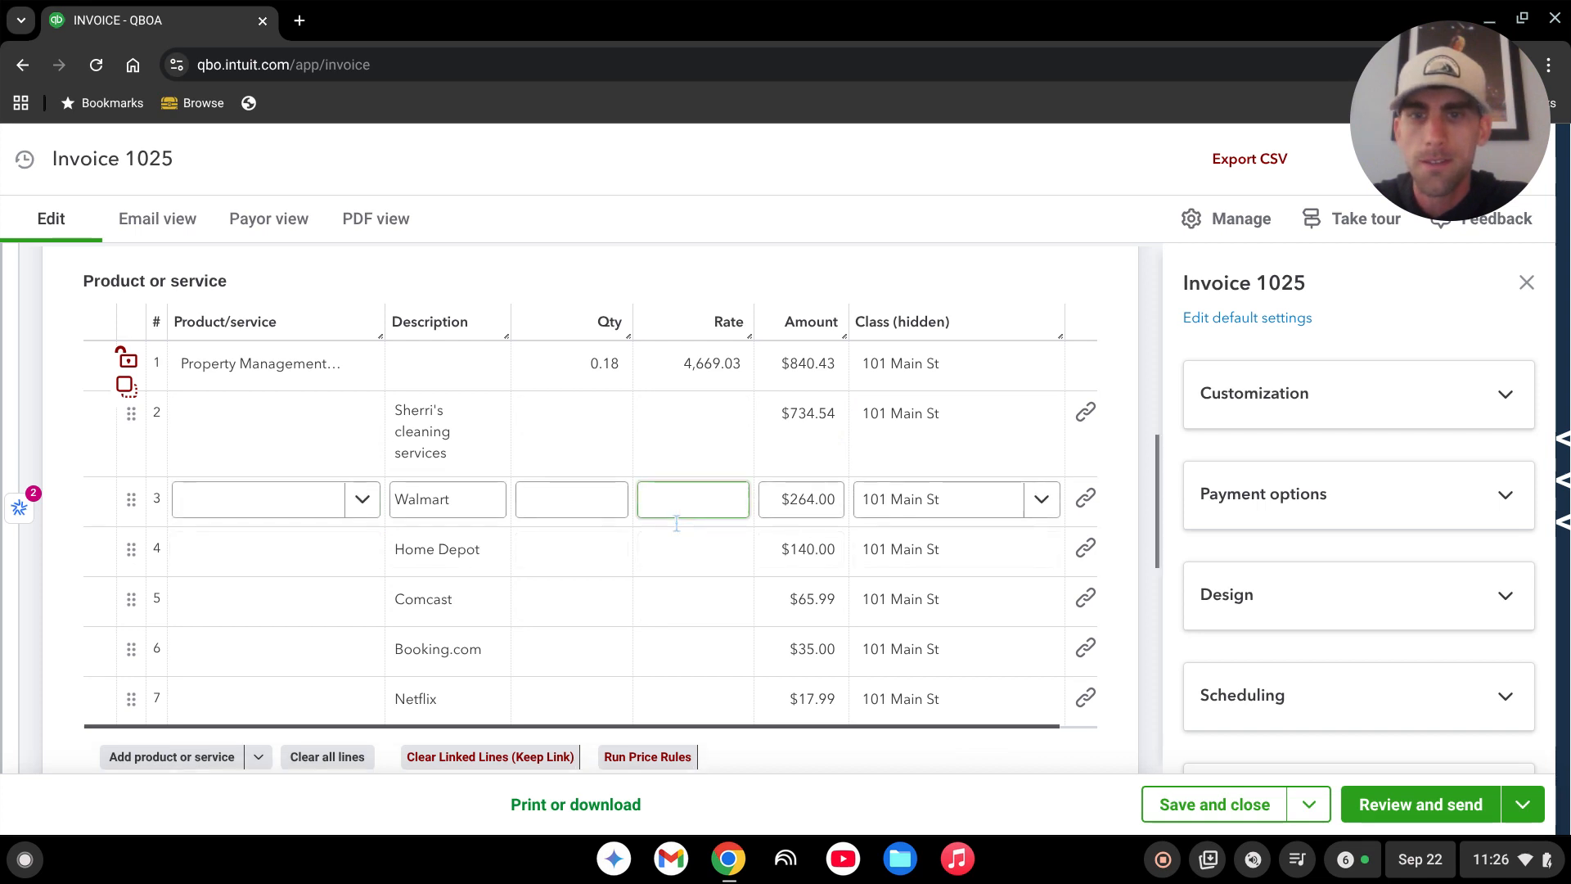
{"action": "scroll", "coordinate": [676, 523], "scroll_direction": "down", "scroll_amount": 3}
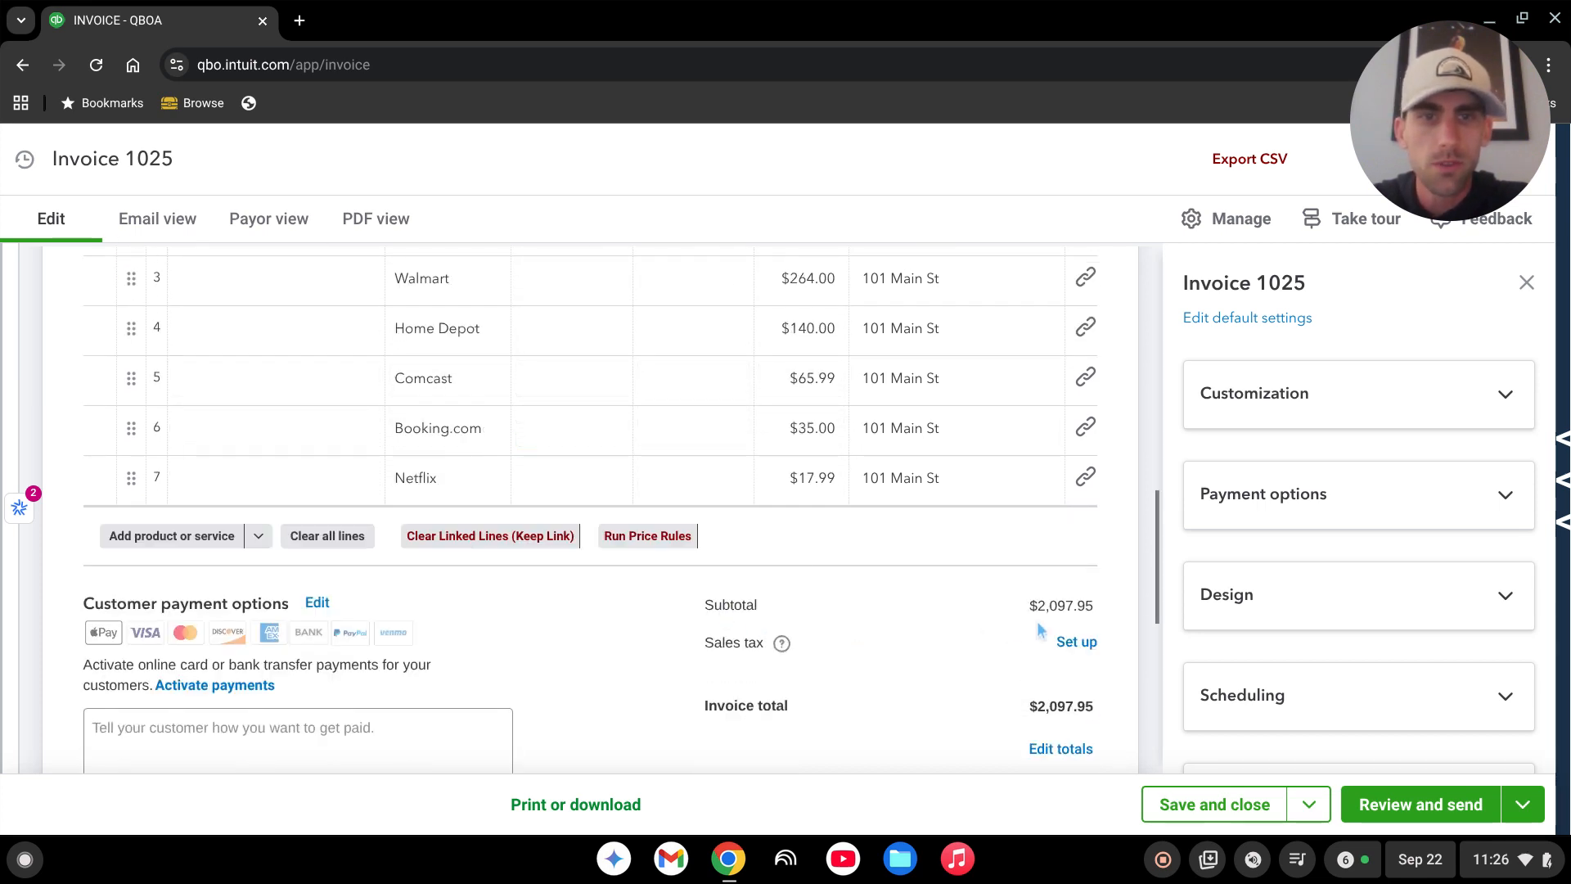
{"action": "left_click_drag", "start_coordinate": [1015, 610], "coordinate": [1087, 605]}
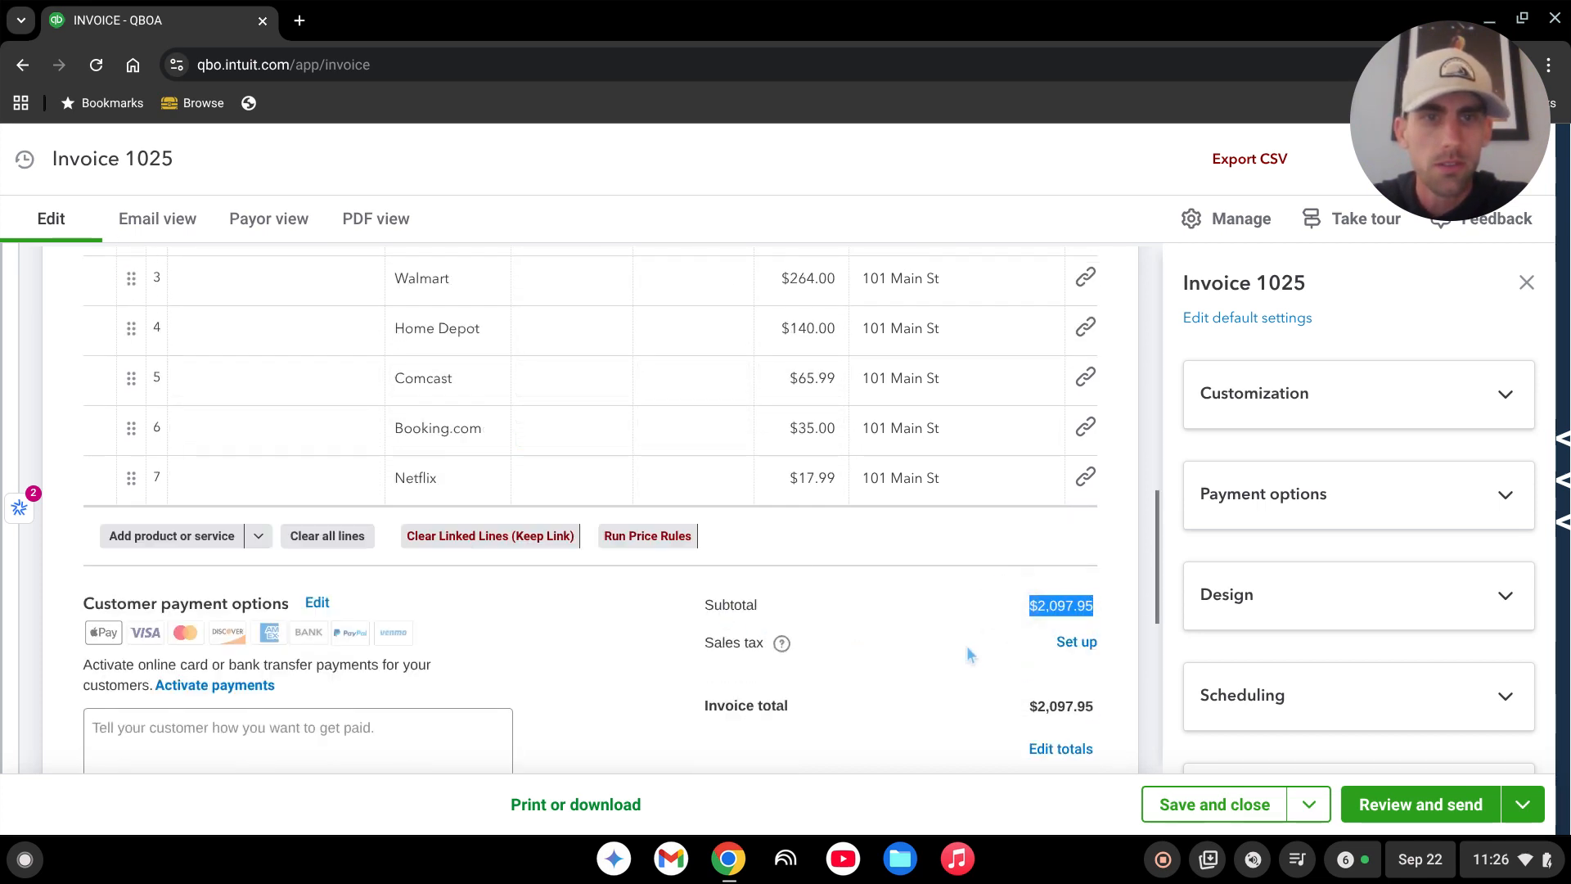
{"action": "left_click", "coordinate": [875, 651]}
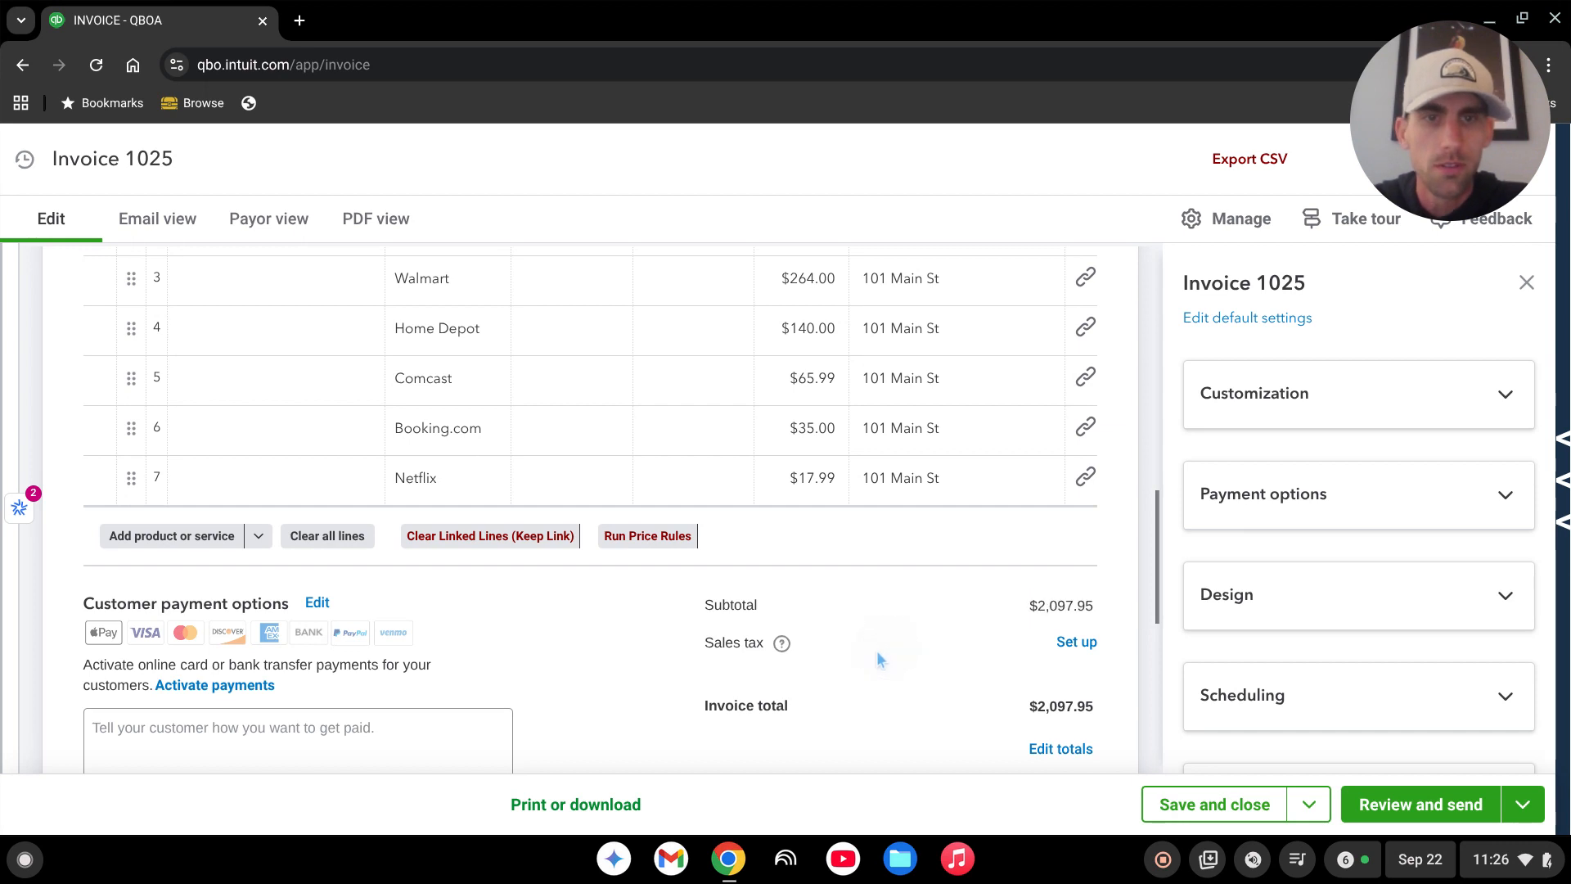
{"action": "scroll", "coordinate": [842, 703], "scroll_direction": "up", "scroll_amount": 3}
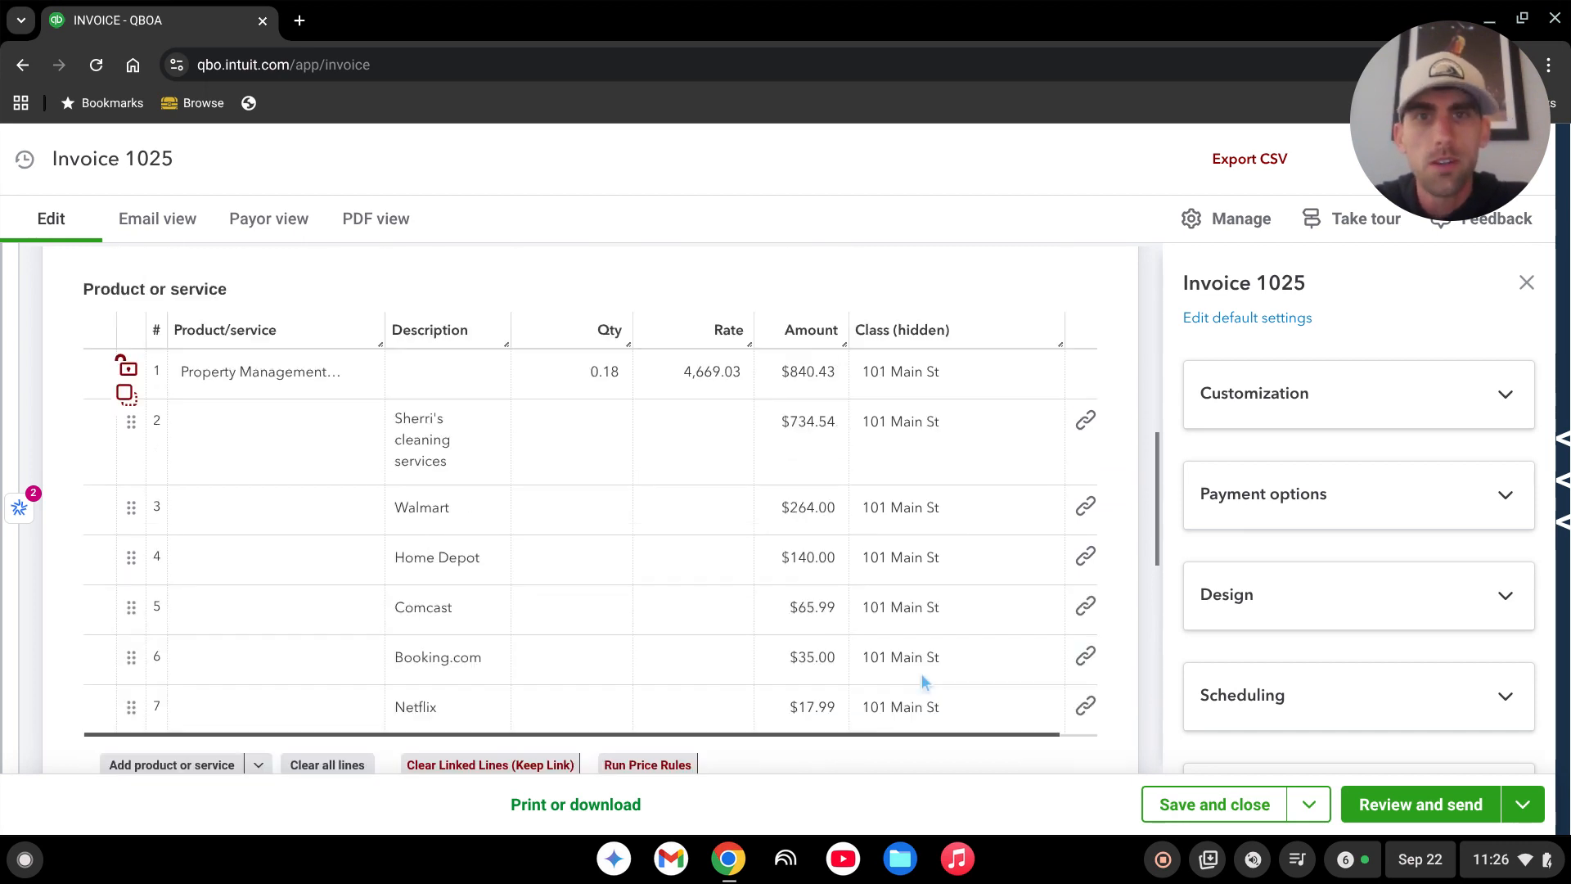
Check the invoice's customer, email, terms and date details above the line items
{"action": "scroll", "coordinate": [734, 642], "scroll_direction": "up", "scroll_amount": 6}
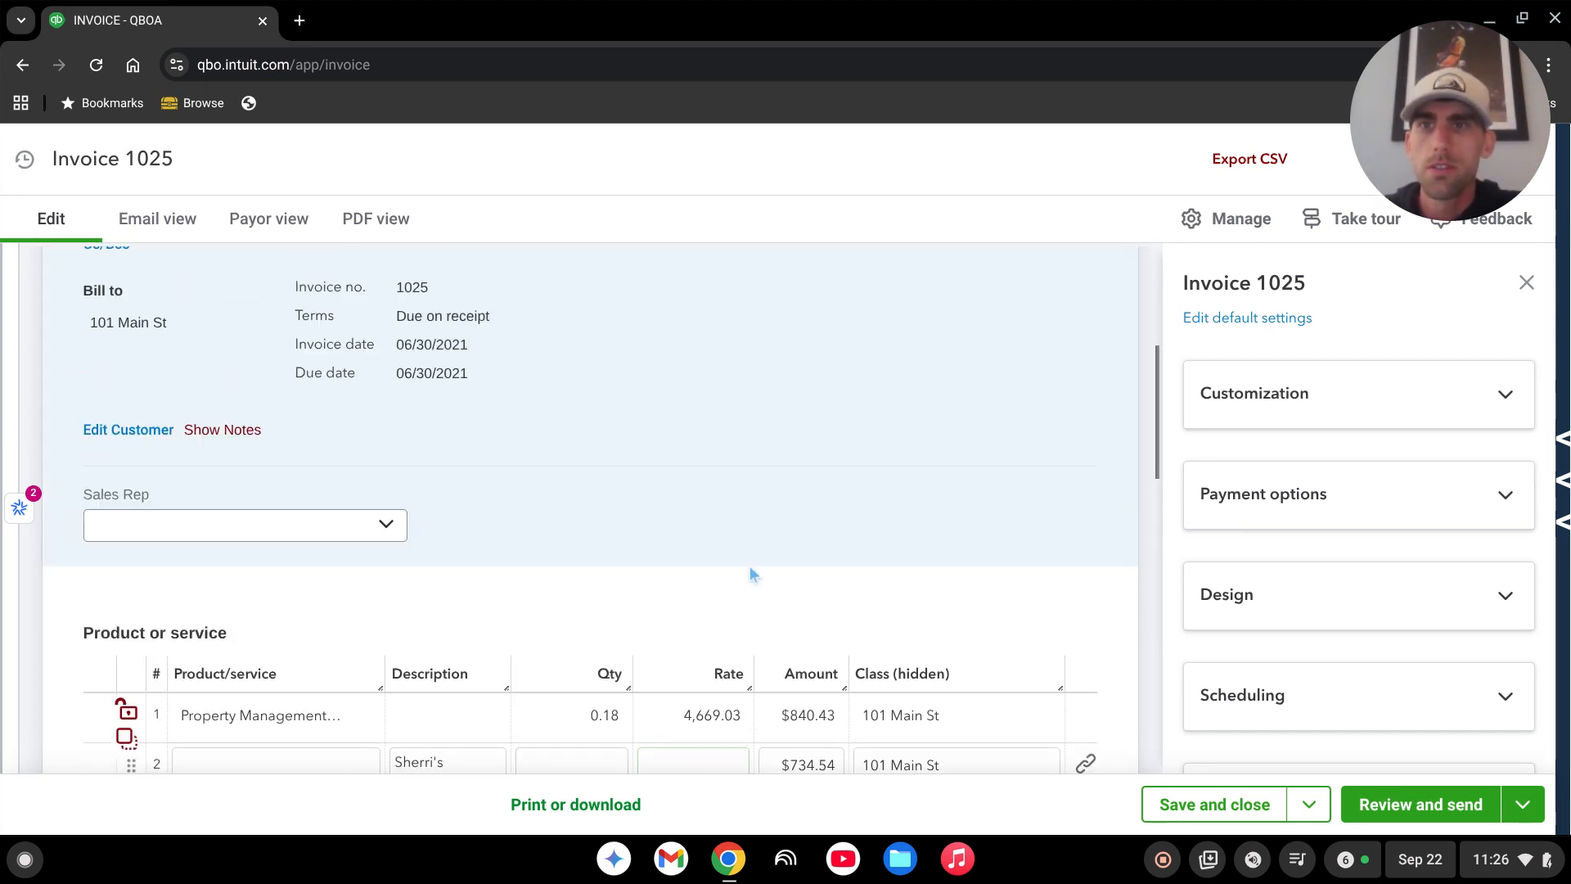
{"action": "scroll", "coordinate": [757, 565], "scroll_direction": "up", "scroll_amount": 2}
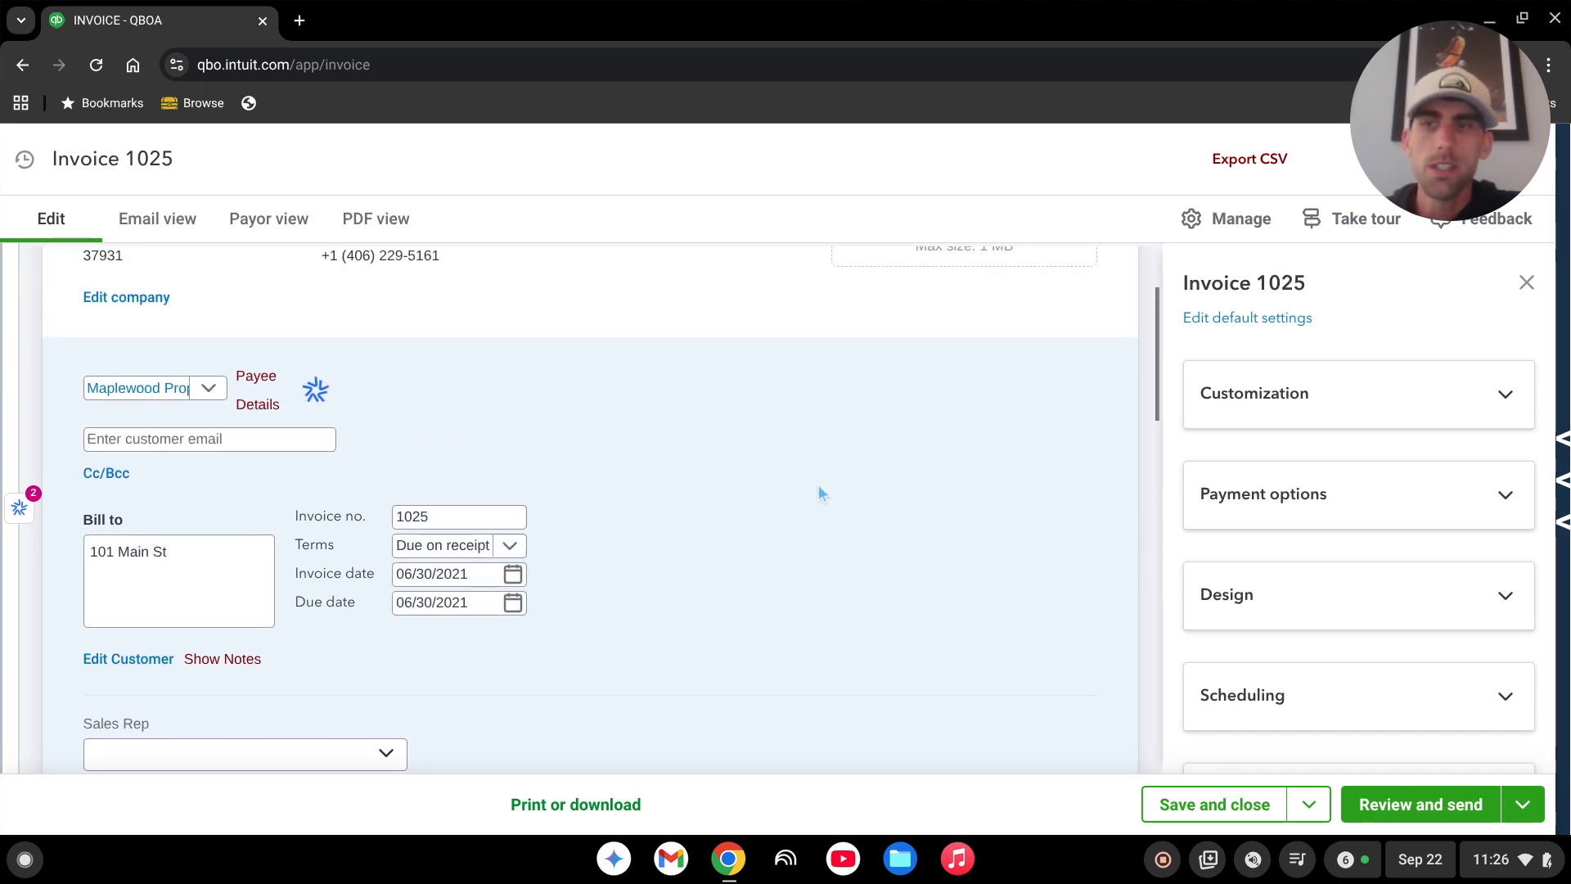
{"action": "left_click", "coordinate": [231, 444]}
{"action": "left_click", "coordinate": [626, 465]}
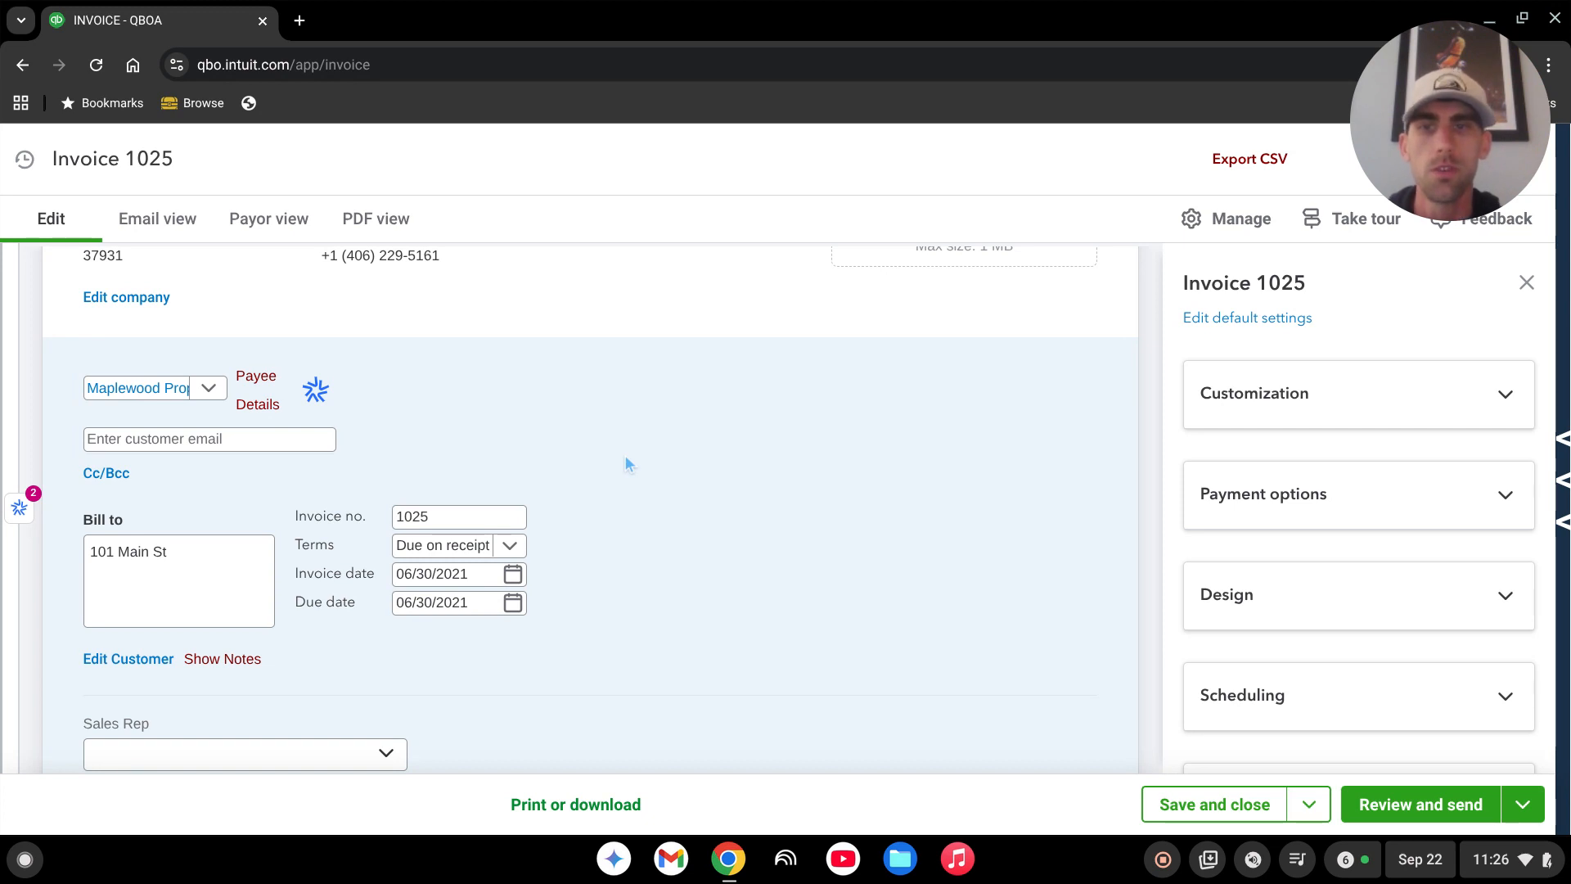
{"action": "scroll", "coordinate": [782, 499], "scroll_direction": "down", "scroll_amount": 3}
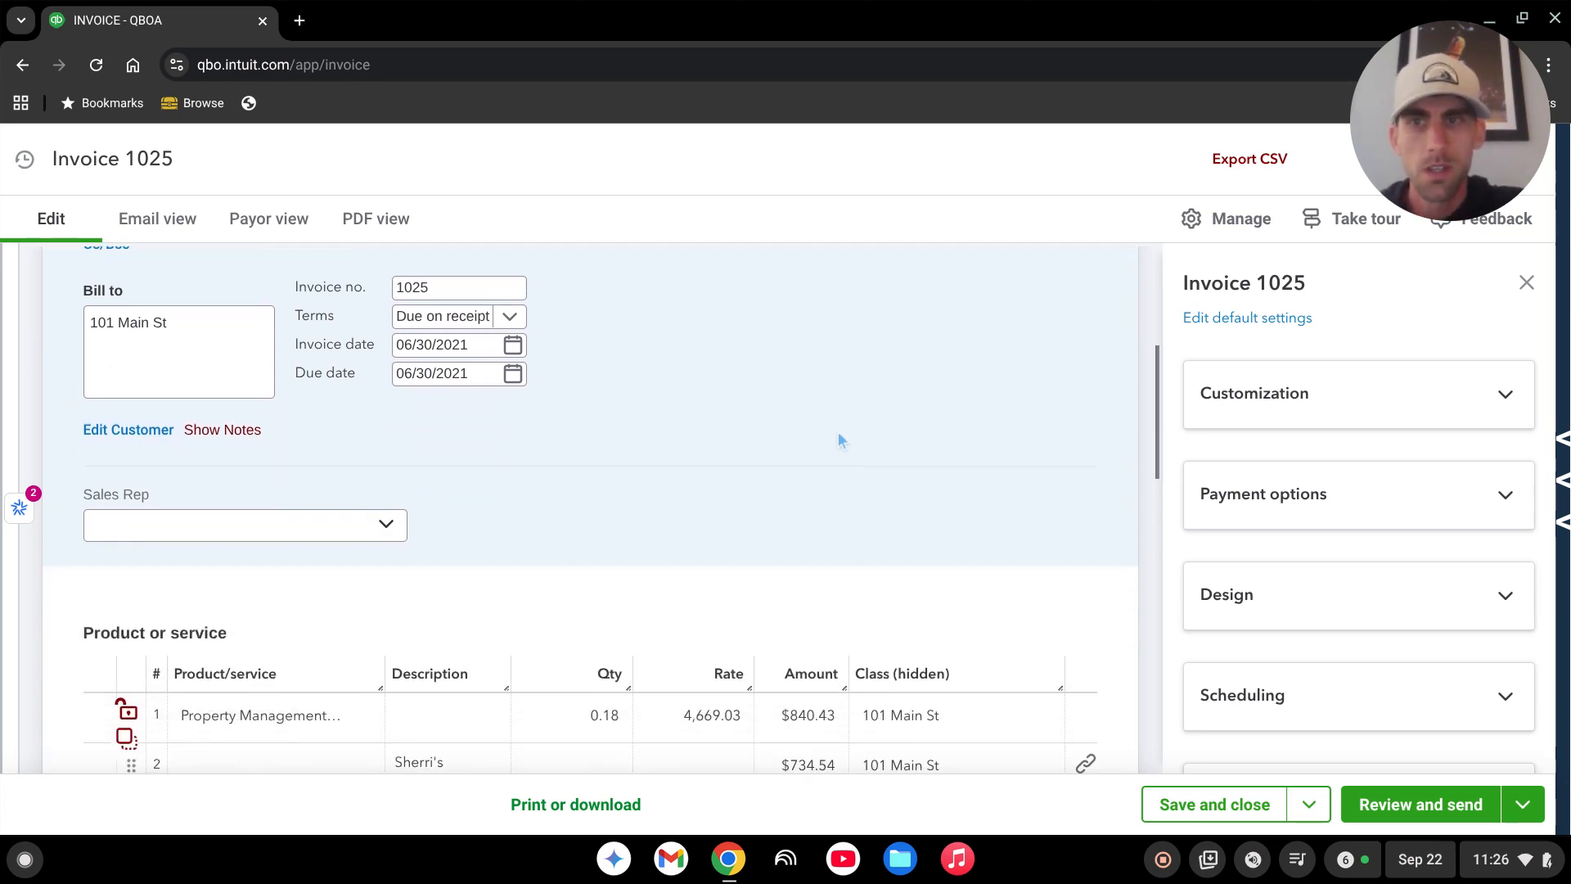
{"action": "scroll", "coordinate": [654, 487], "scroll_direction": "down", "scroll_amount": 1}
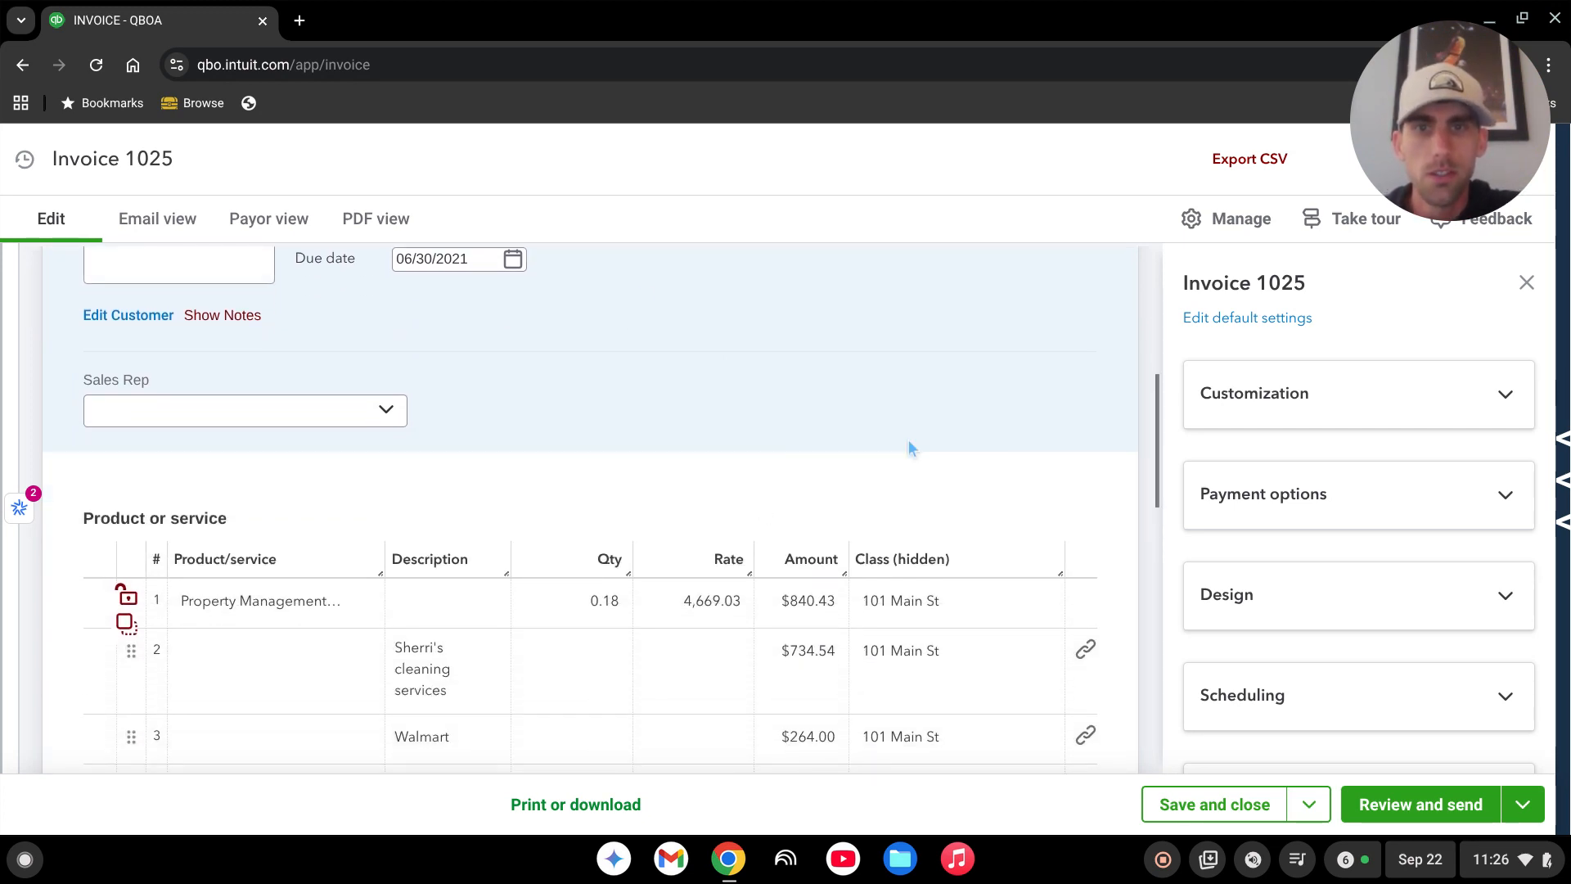
Download the 101 Main St invoice as a PDF
{"action": "left_click", "coordinate": [578, 806]}
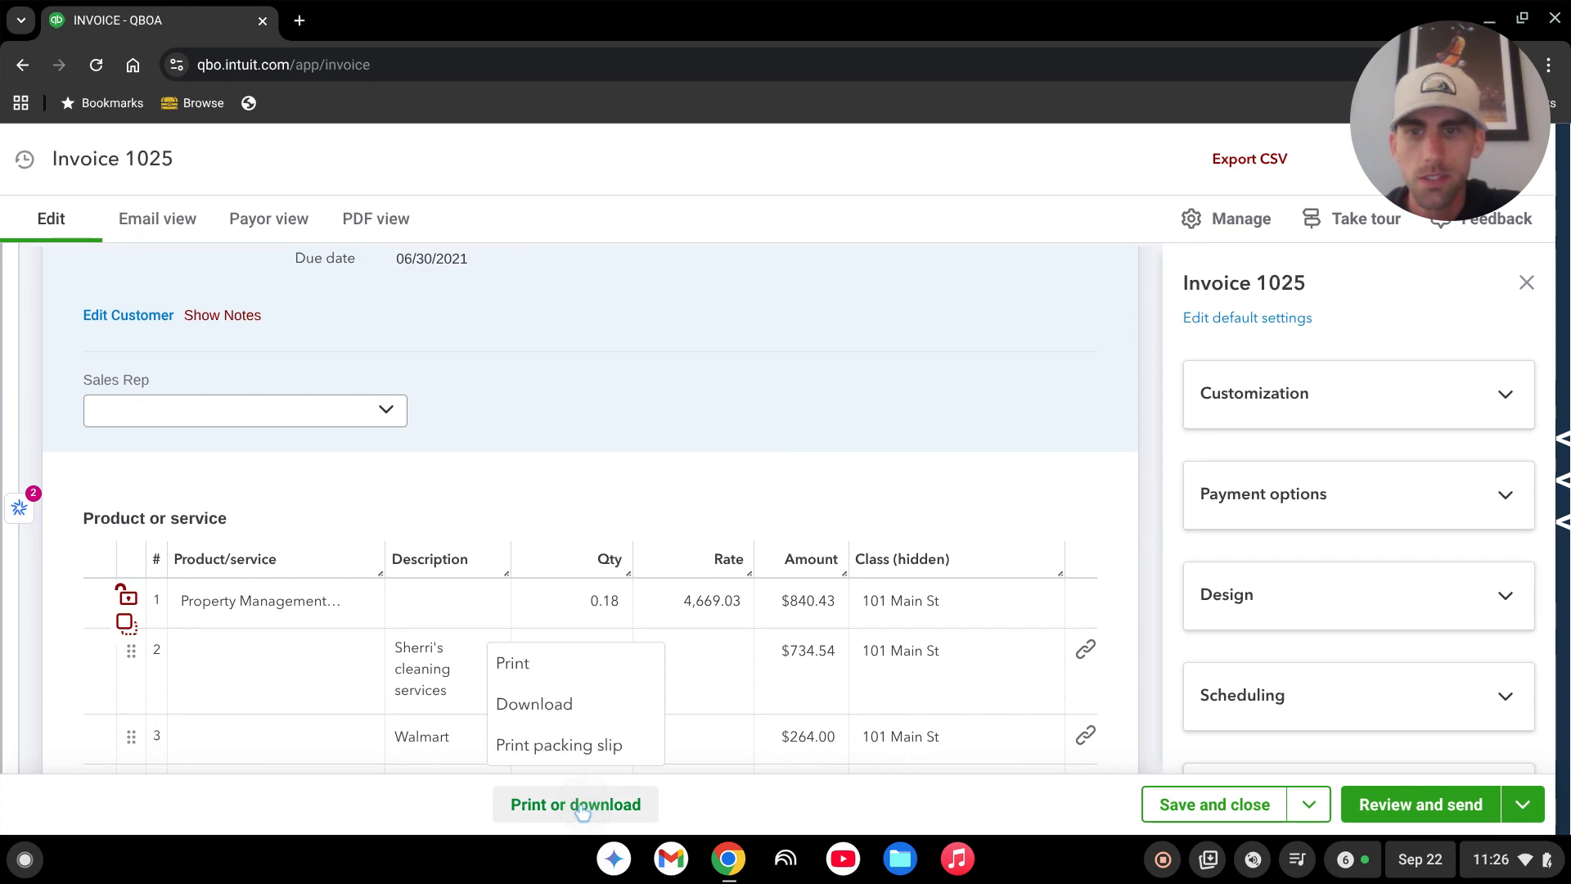
{"action": "left_click", "coordinate": [569, 719]}
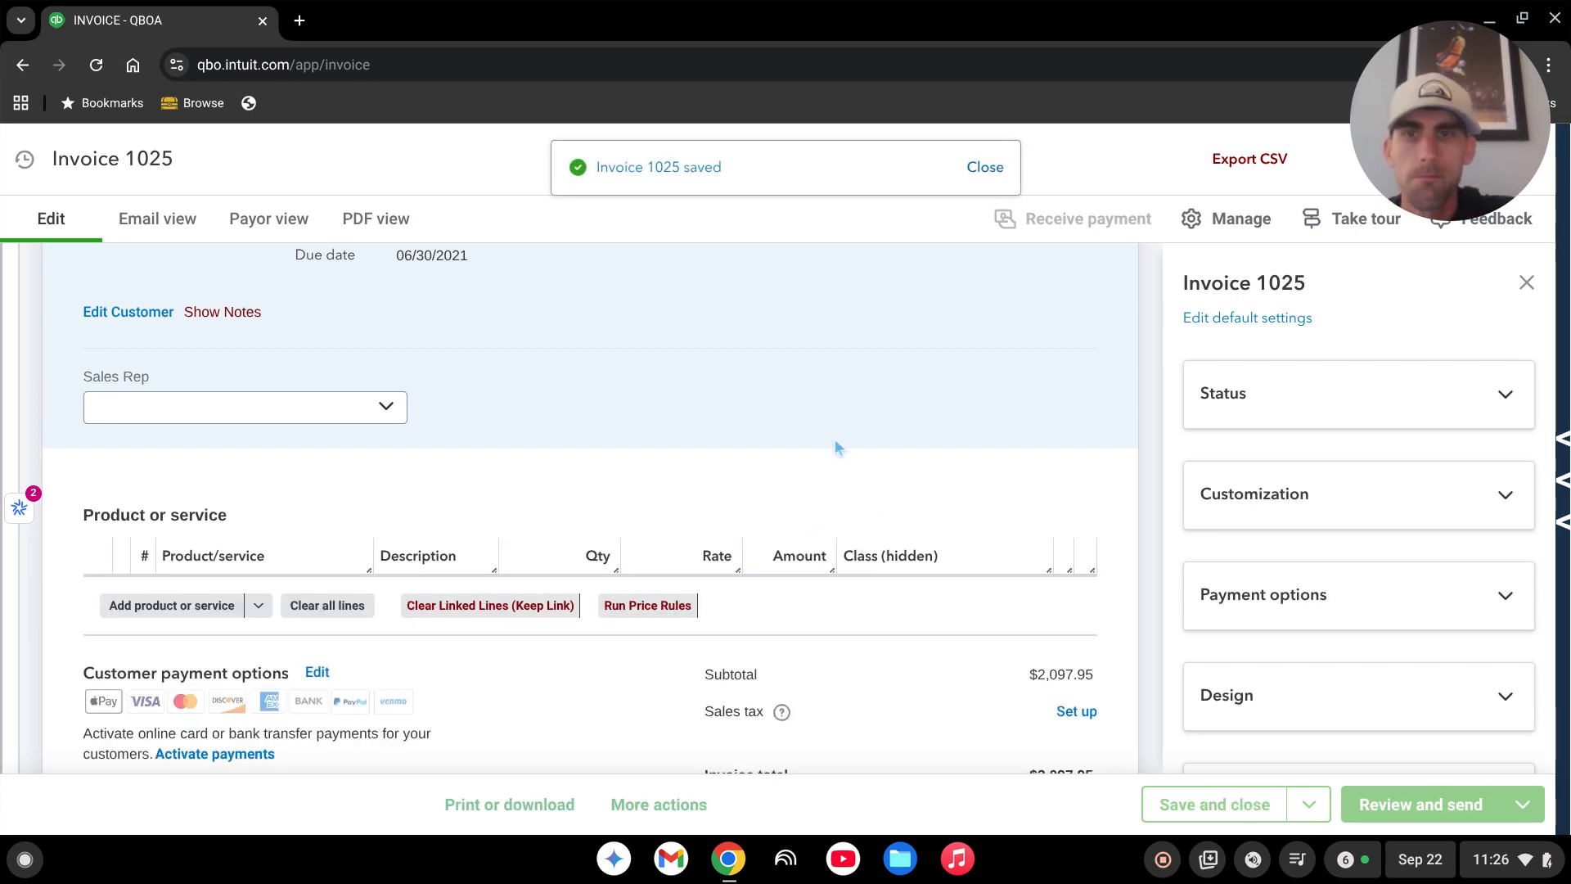
{"action": "left_click", "coordinate": [954, 599]}
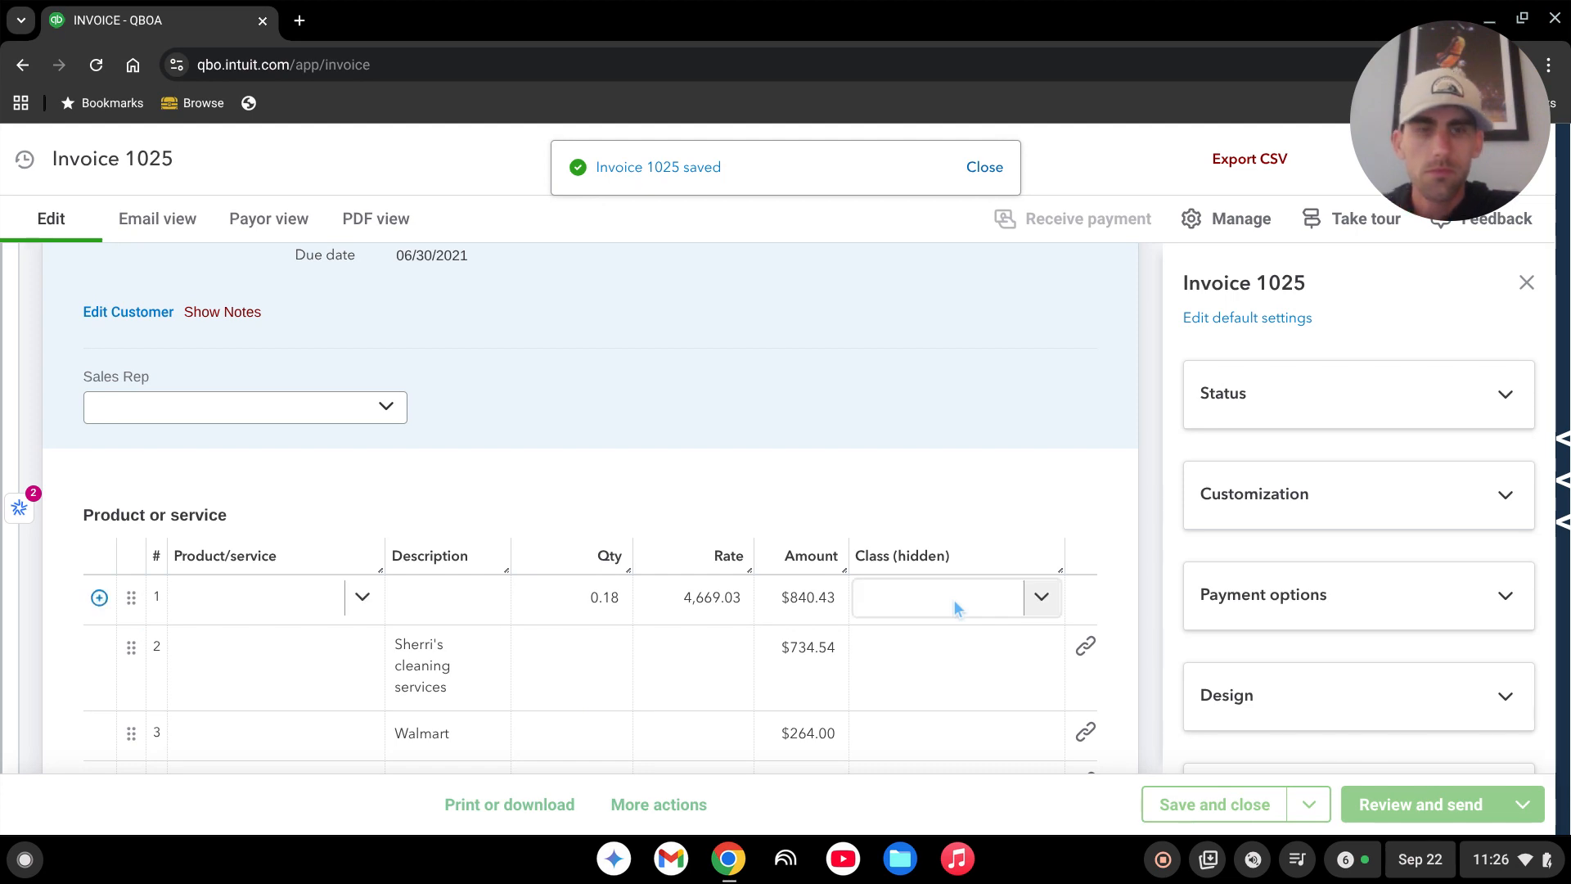
{"action": "scroll", "coordinate": [918, 484], "scroll_direction": "down", "scroll_amount": 1}
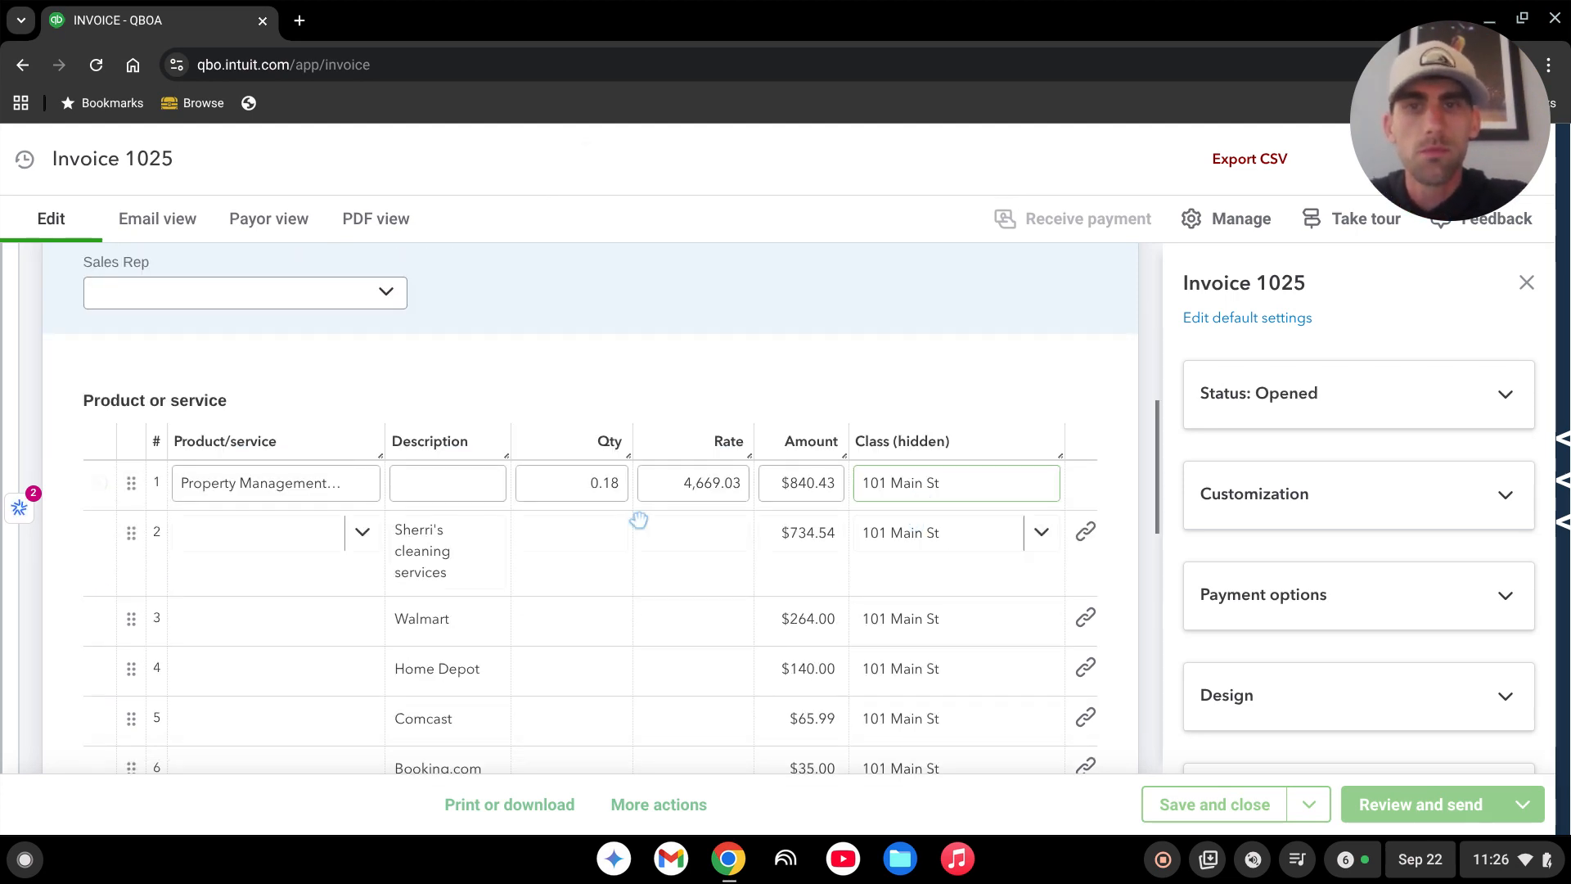
{"action": "left_click", "coordinate": [689, 484]}
{"action": "left_click", "coordinate": [816, 481]}
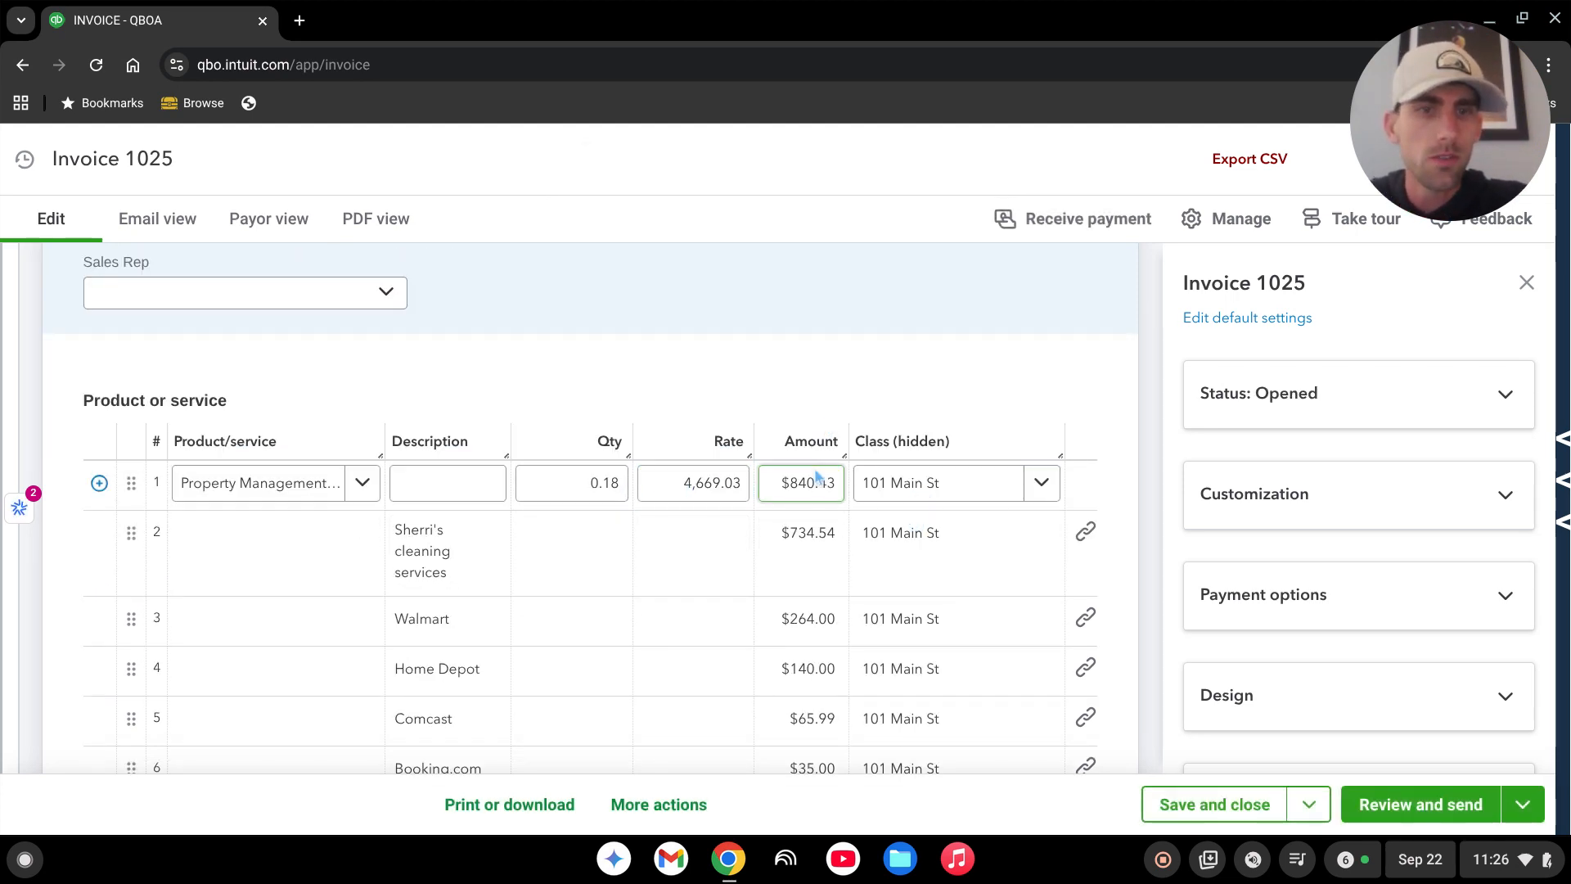
{"action": "scroll", "coordinate": [813, 491], "scroll_direction": "down", "scroll_amount": 1}
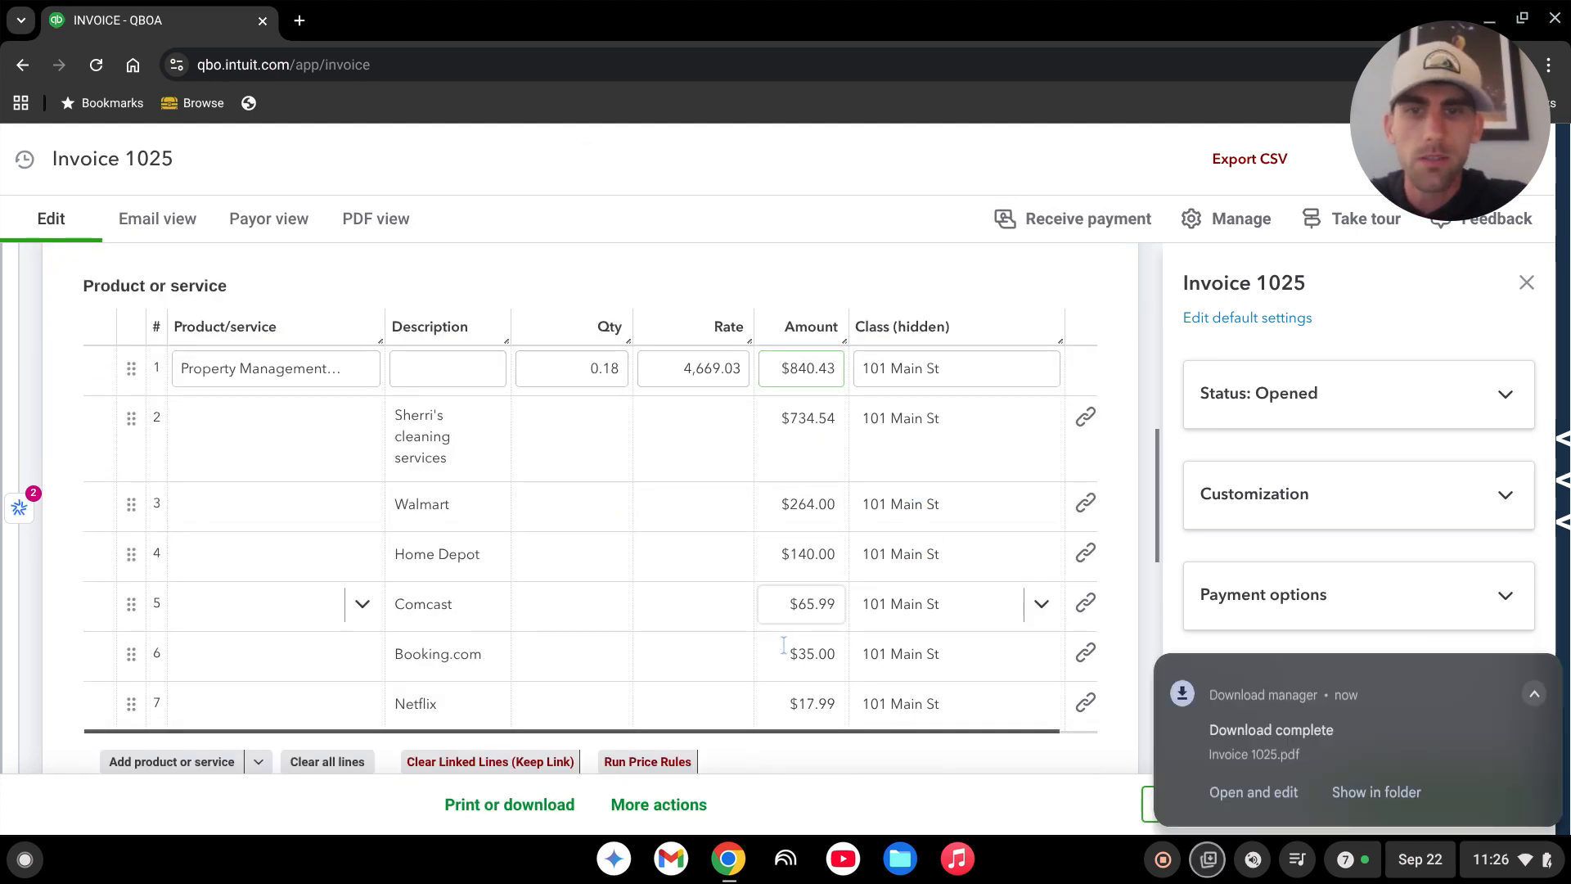
Open the downloaded Invoice 1025.pdf, examine its management fee rate, expense lines and total, and close the file
{"action": "left_click", "coordinate": [1302, 746]}
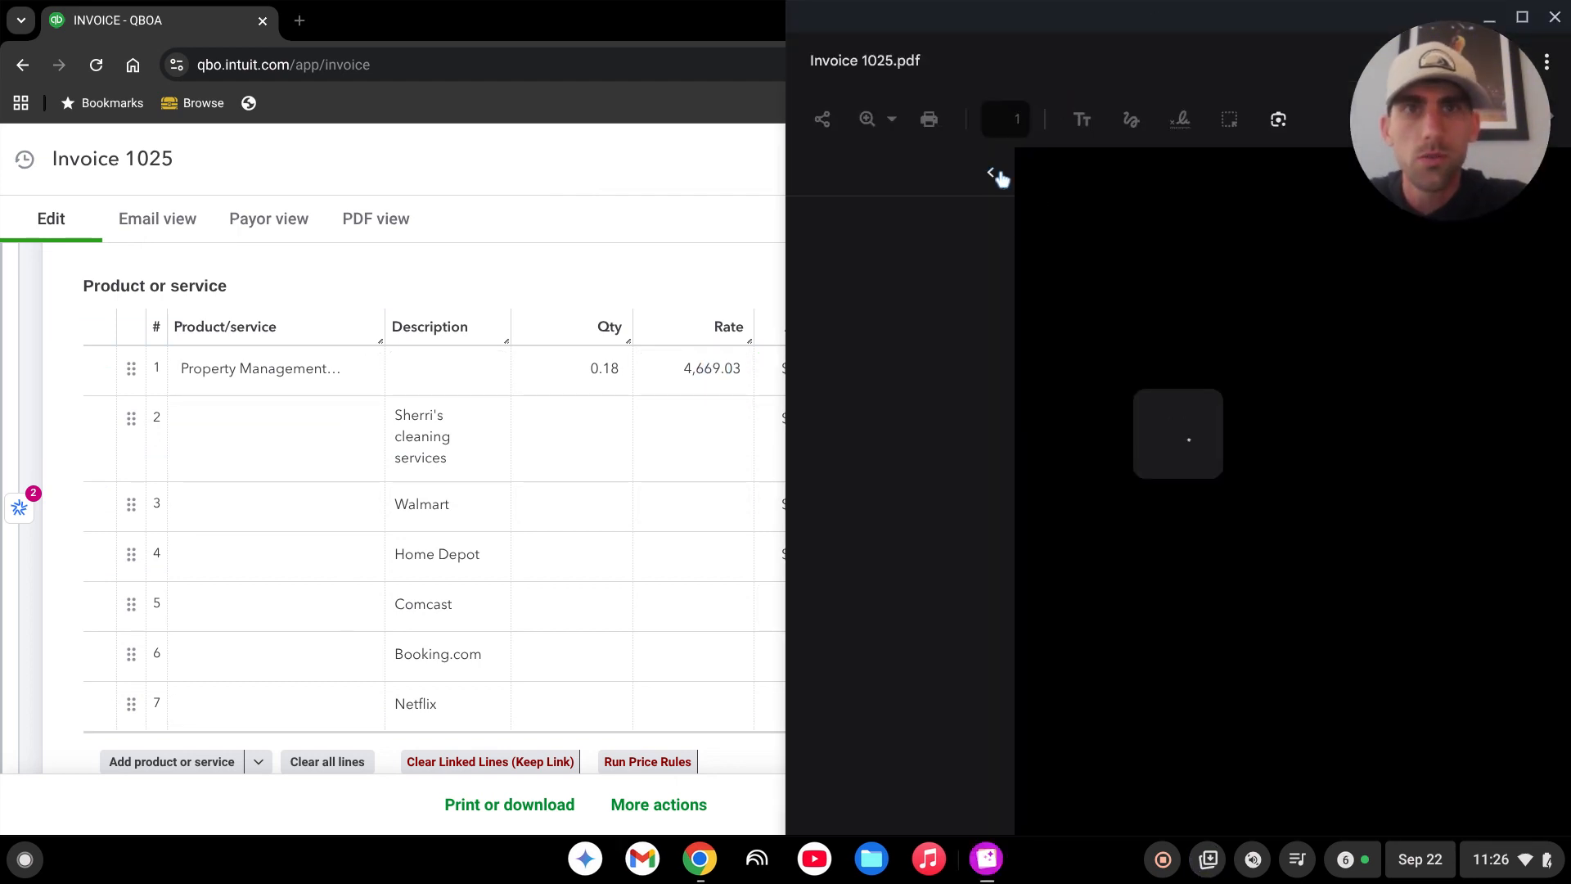
{"action": "left_click", "coordinate": [992, 173]}
{"action": "left_click_drag", "start_coordinate": [1193, 14], "coordinate": [630, 15]}
{"action": "scroll", "coordinate": [677, 598], "scroll_direction": "up", "scroll_amount": 5}
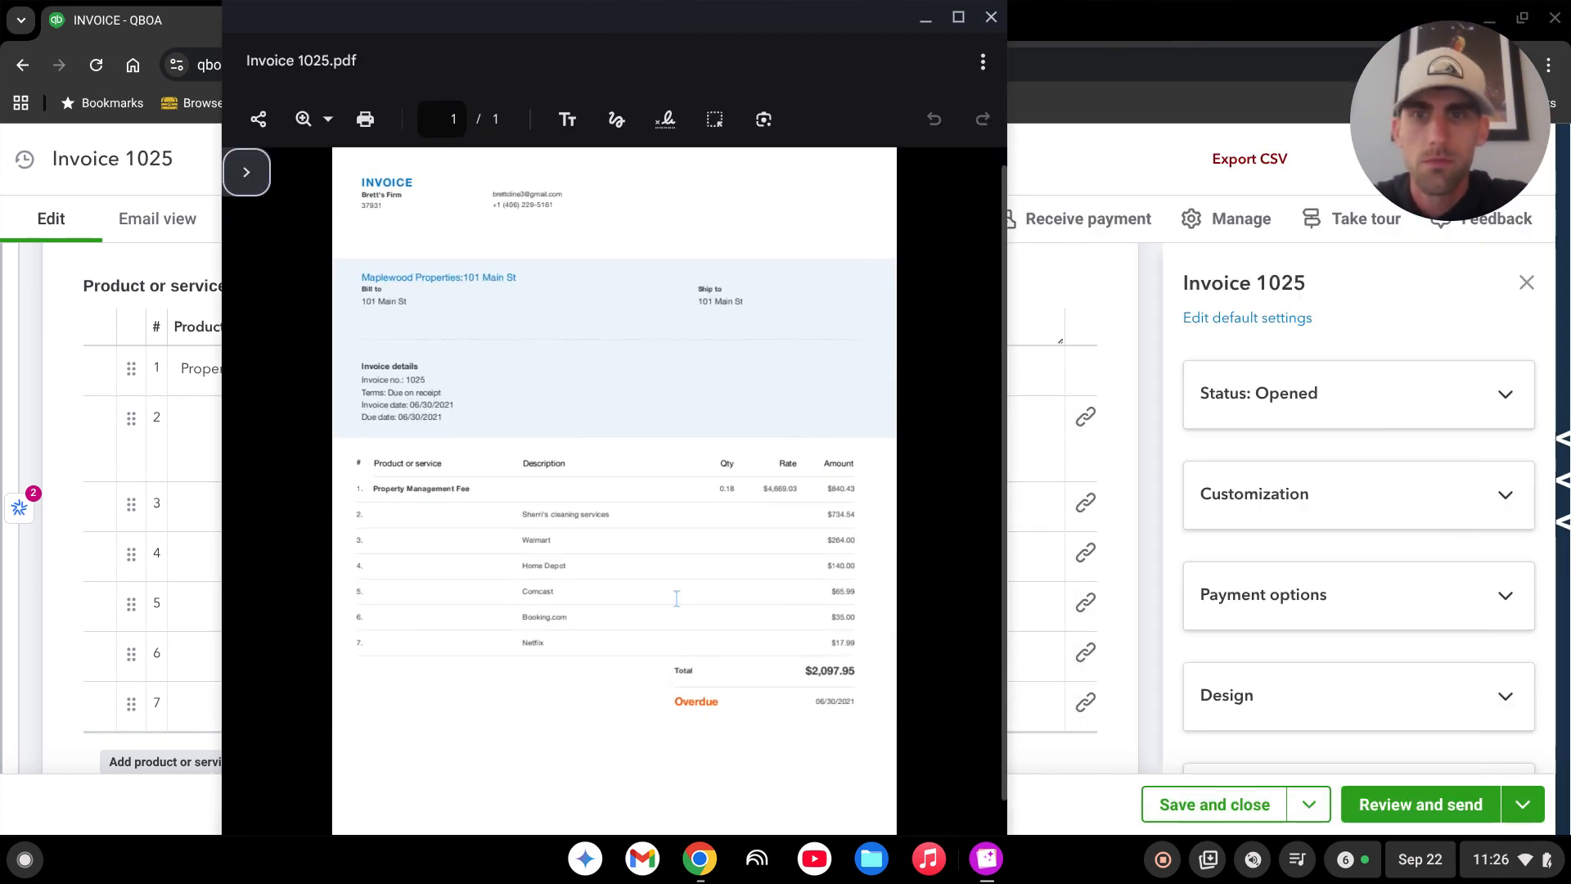
{"action": "scroll", "coordinate": [677, 598], "scroll_direction": "up", "scroll_amount": 2}
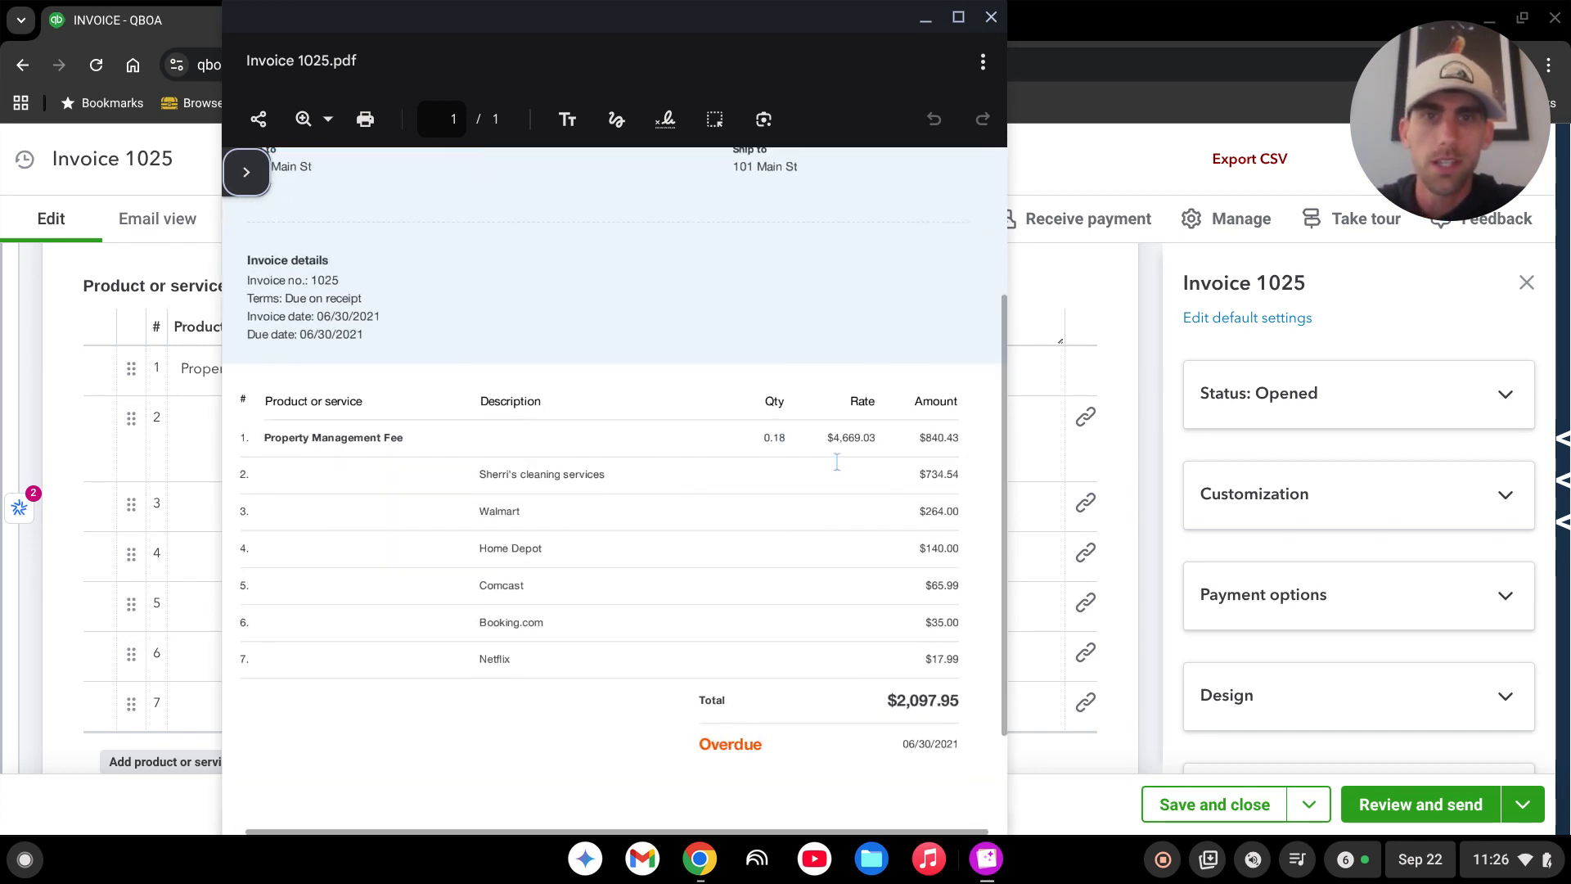
{"action": "left_click_drag", "start_coordinate": [830, 433], "coordinate": [882, 434]}
{"action": "left_click", "coordinate": [853, 513]}
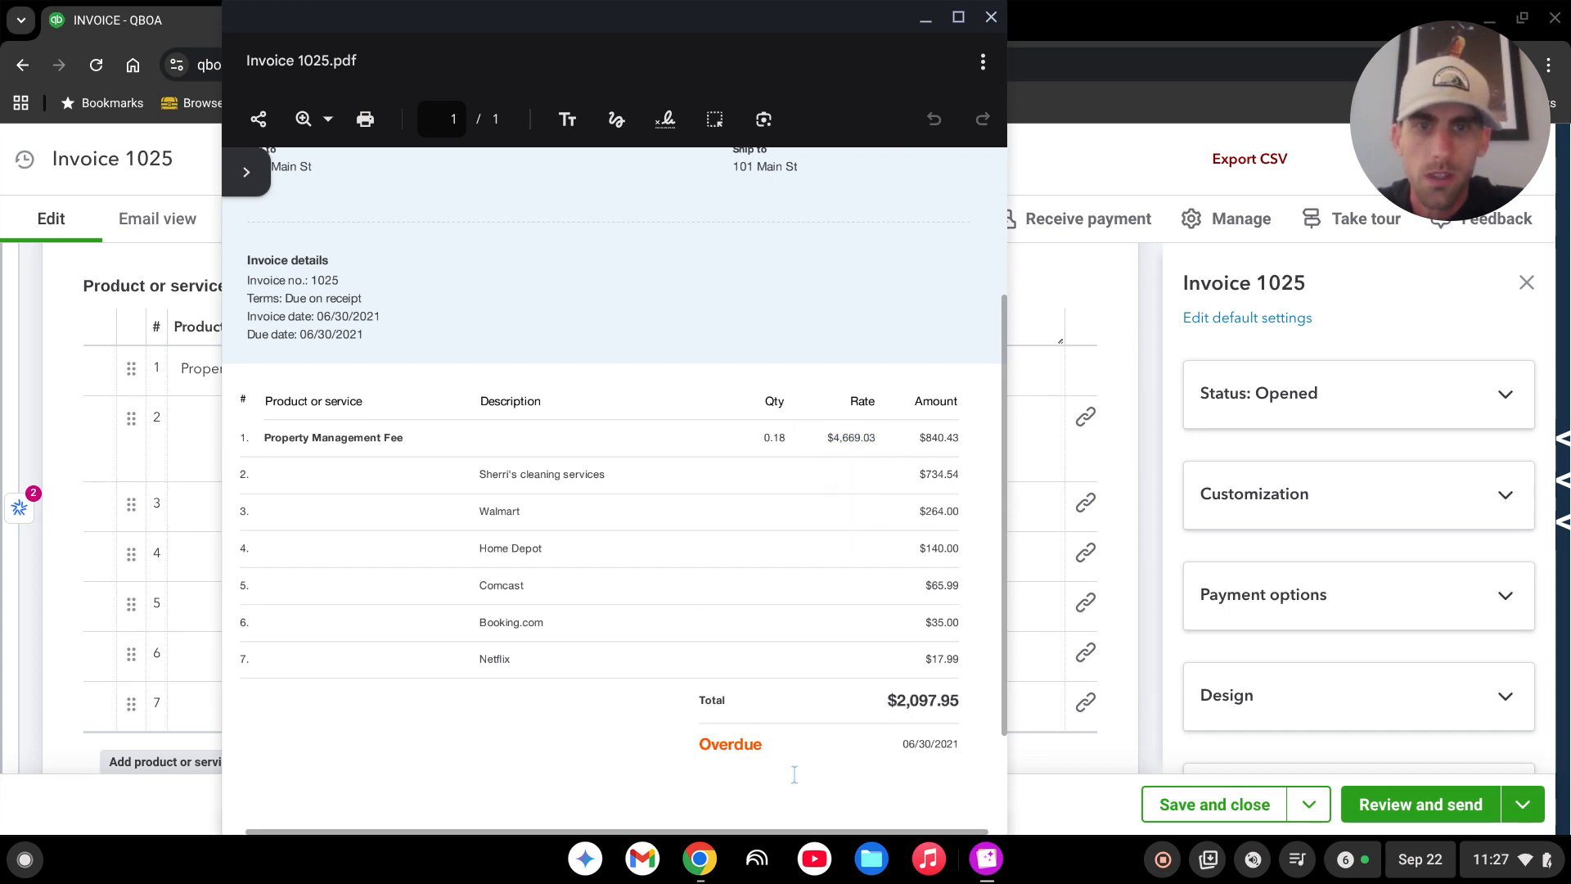
{"action": "scroll", "coordinate": [867, 699], "scroll_direction": "down", "scroll_amount": 1}
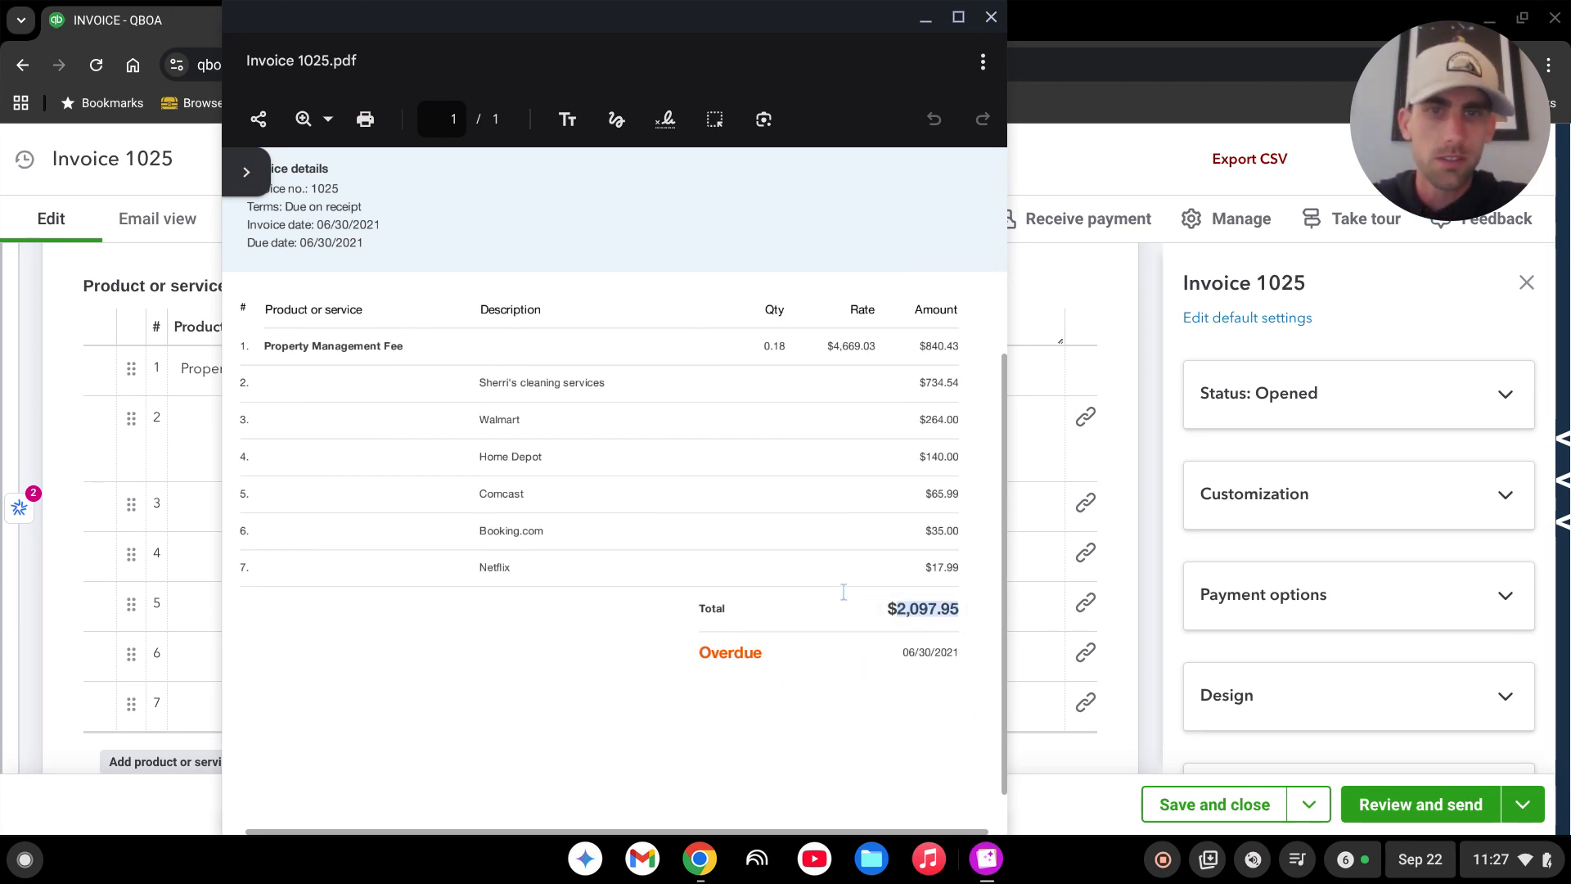
{"action": "left_click", "coordinate": [871, 734]}
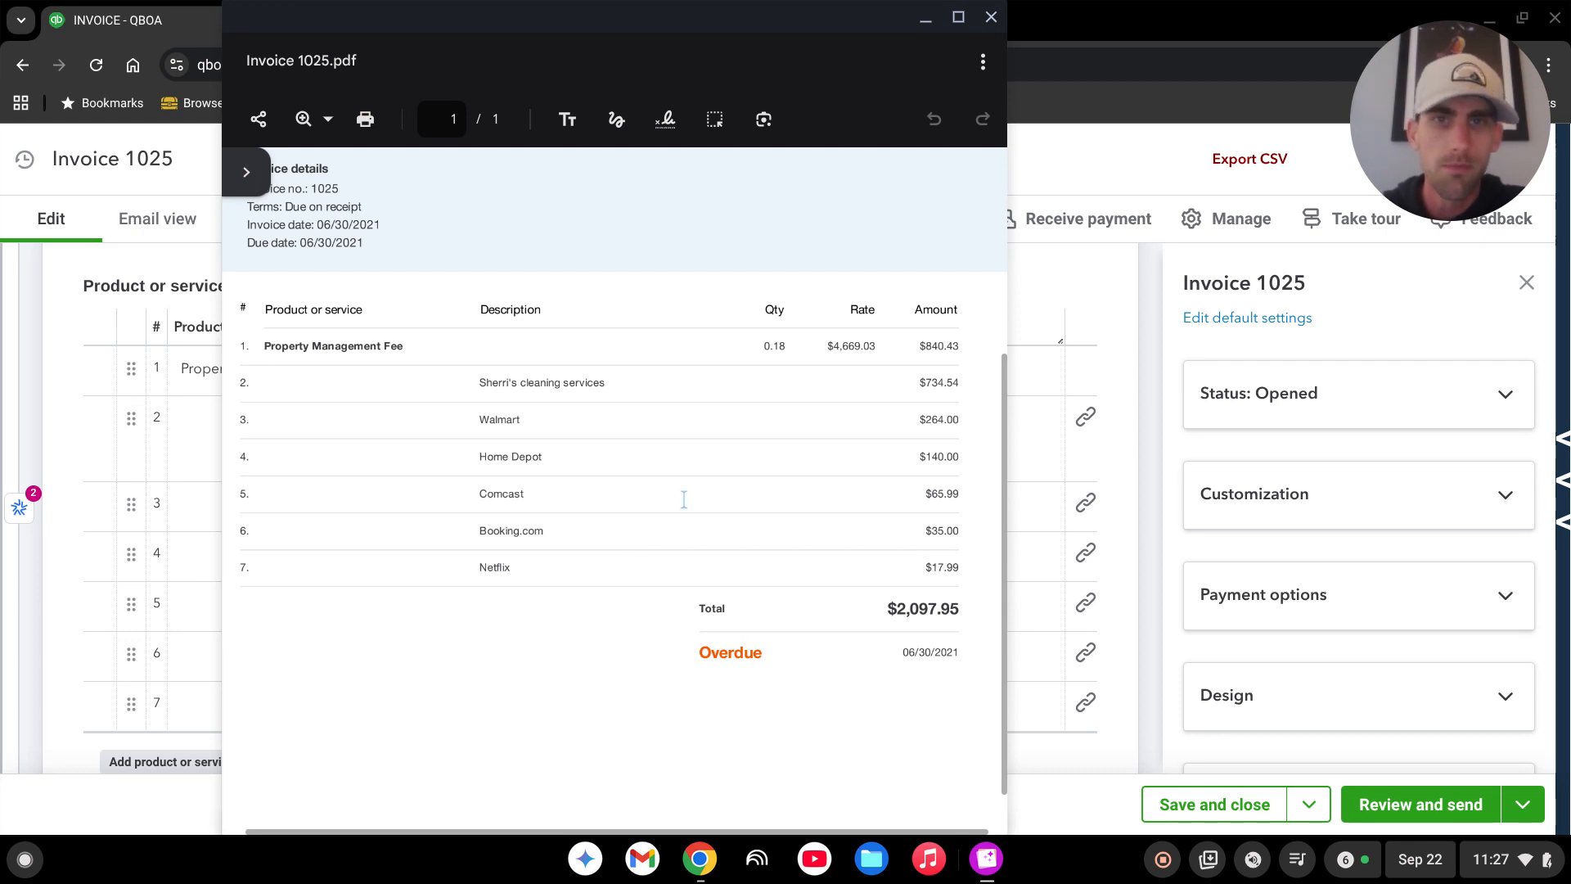
{"action": "left_click", "coordinate": [990, 17]}
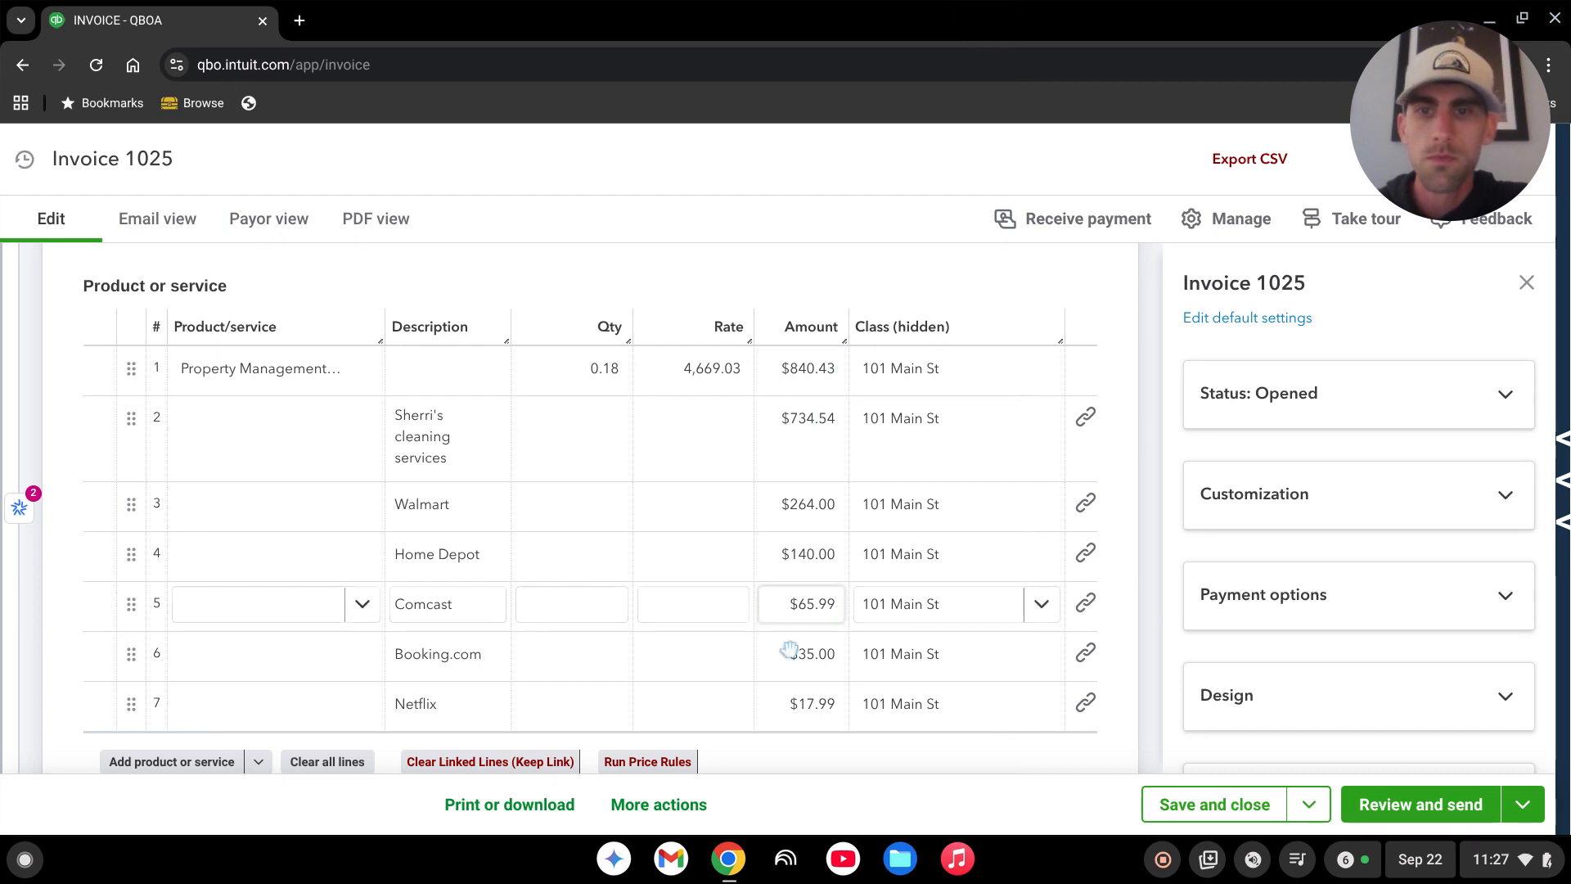
Recheck Invoice 1025's line items, total and billing details, and save and close the invoice
{"action": "scroll", "coordinate": [819, 605], "scroll_direction": "down", "scroll_amount": 2}
{"action": "scroll", "coordinate": [895, 627], "scroll_direction": "down", "scroll_amount": 1}
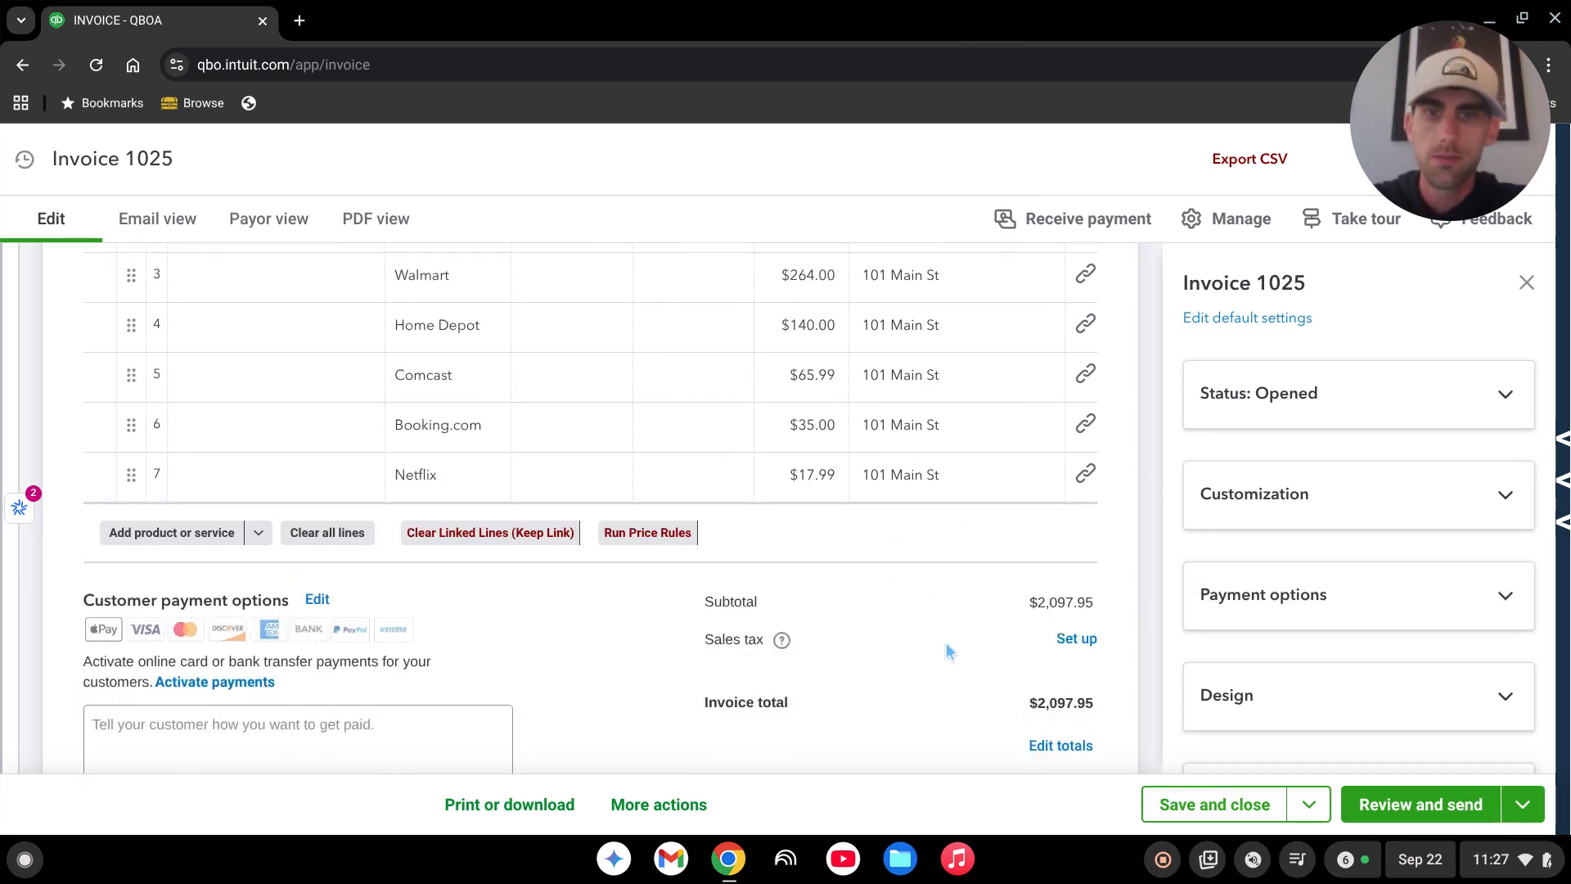
{"action": "scroll", "coordinate": [949, 639], "scroll_direction": "up", "scroll_amount": 4}
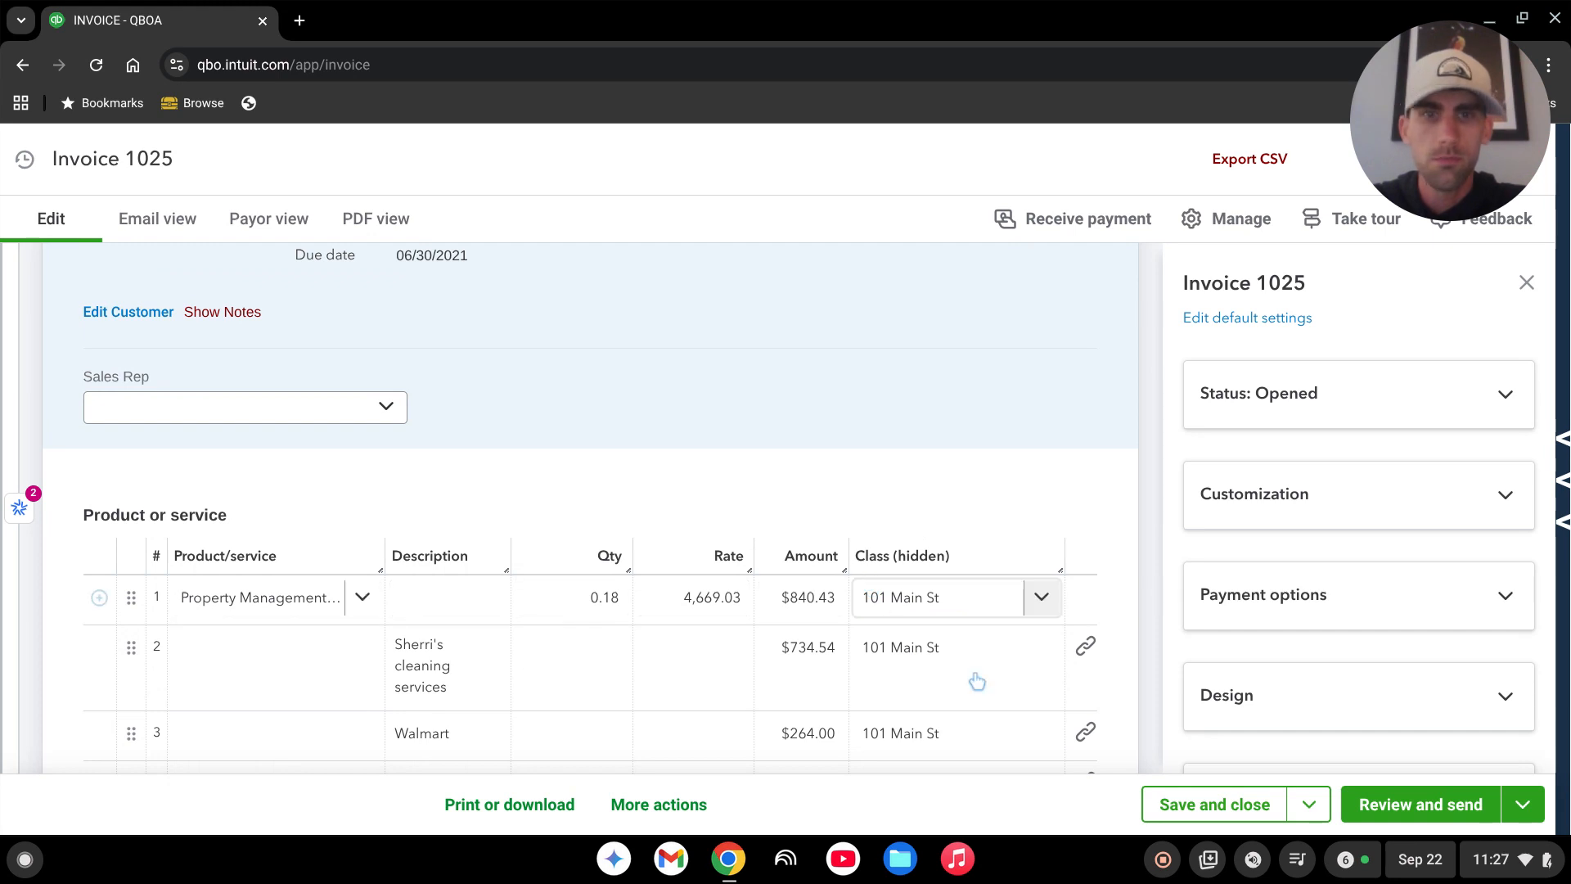
{"action": "scroll", "coordinate": [974, 679], "scroll_direction": "up", "scroll_amount": 1}
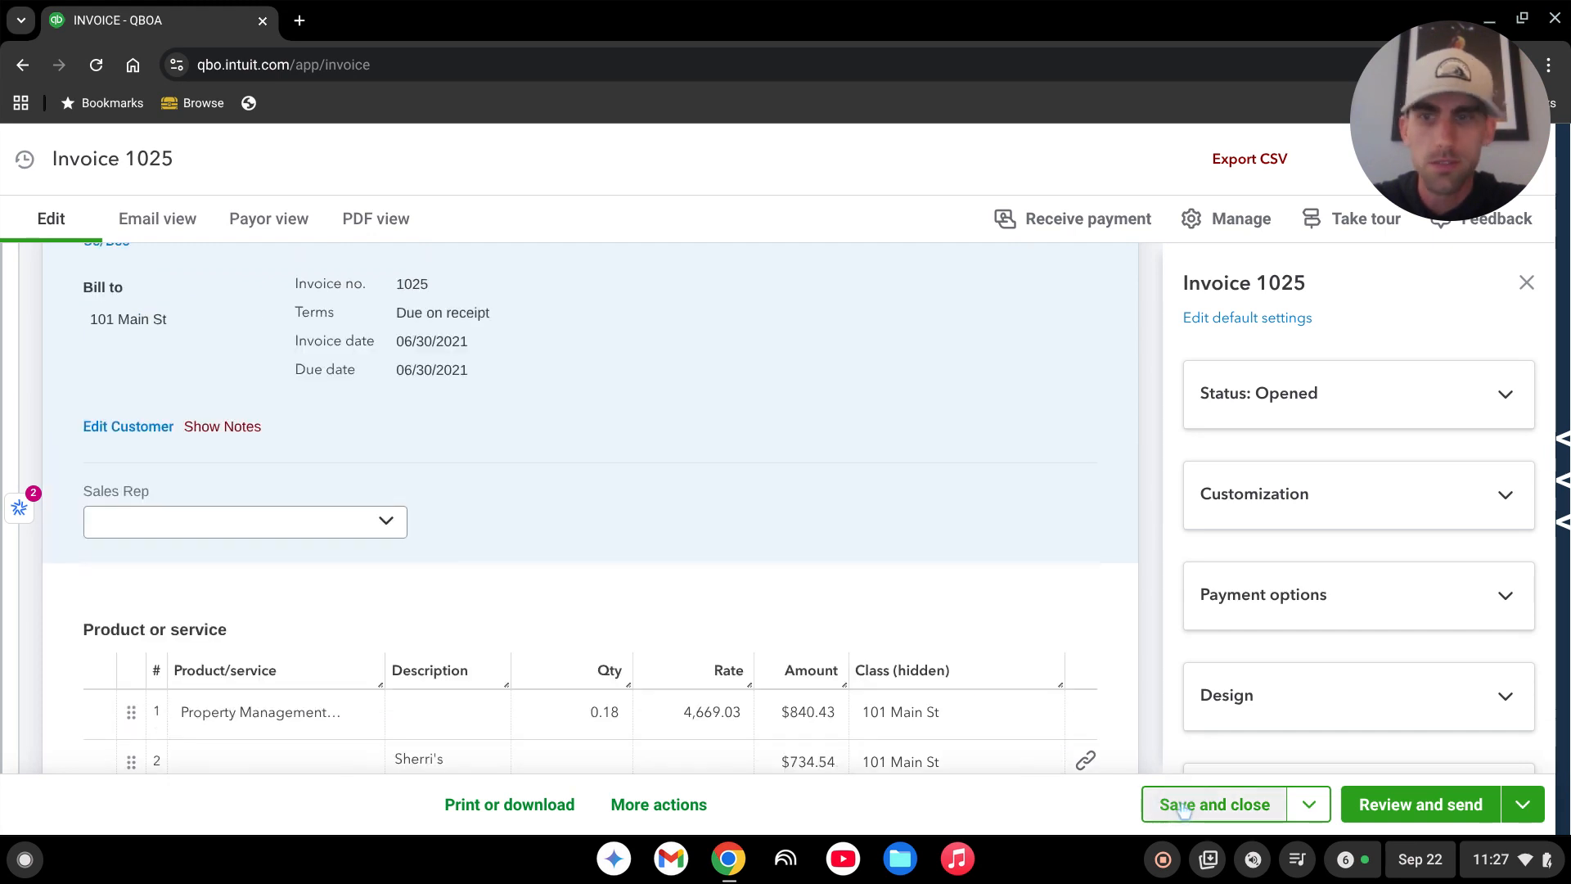
{"action": "left_click", "coordinate": [1184, 806]}
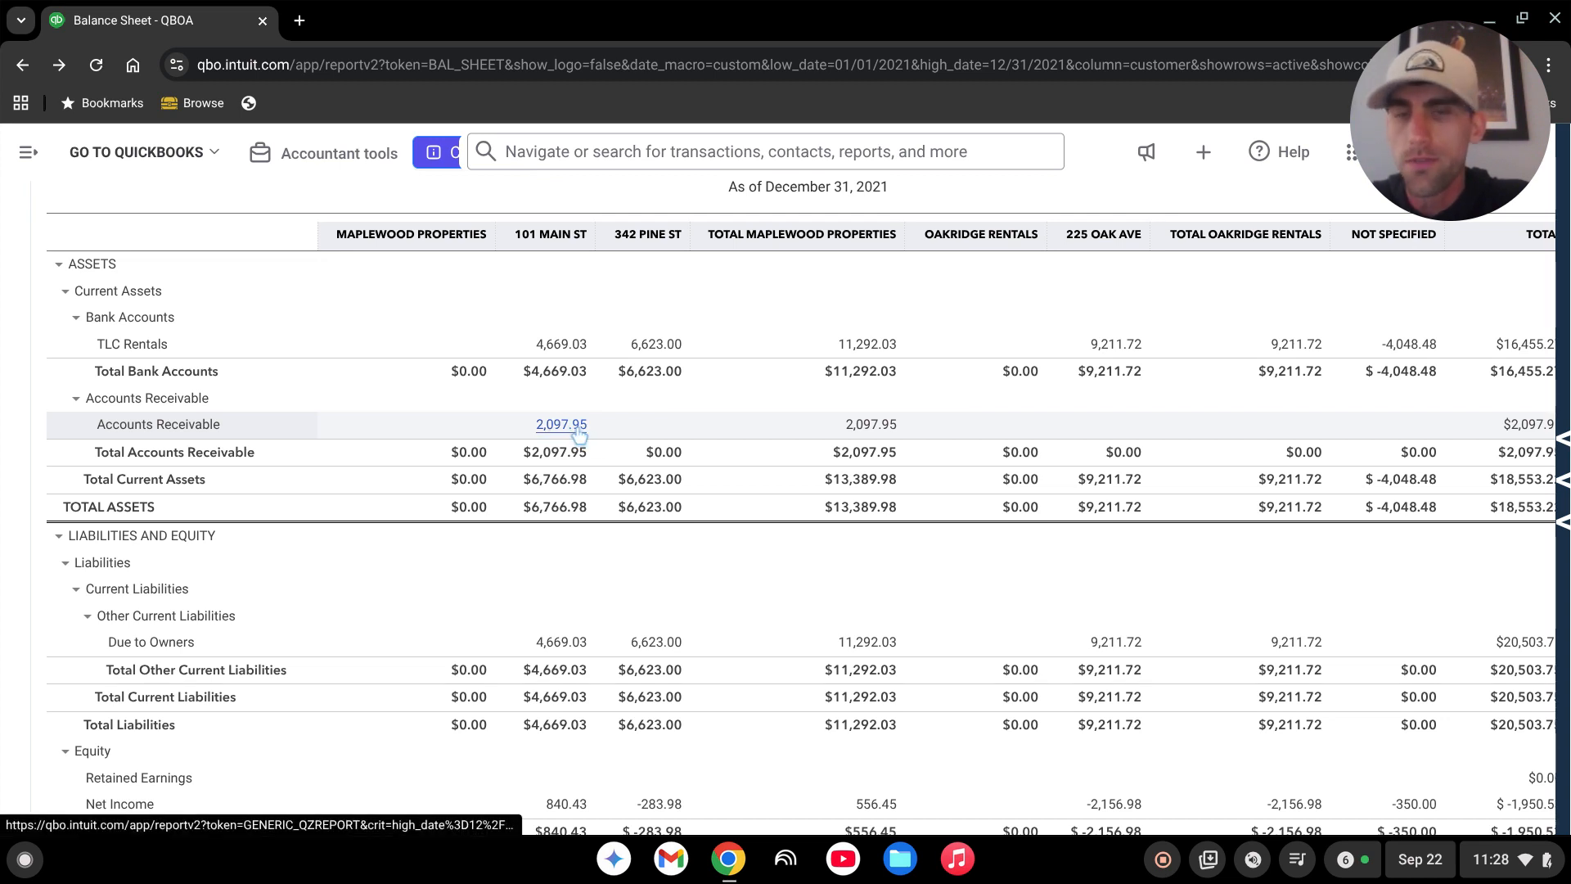
Open the profit and loss behind 101 Main St's net income on the balance sheet and review its income and cost lines
{"action": "scroll", "coordinate": [608, 598], "scroll_direction": "down", "scroll_amount": 2}
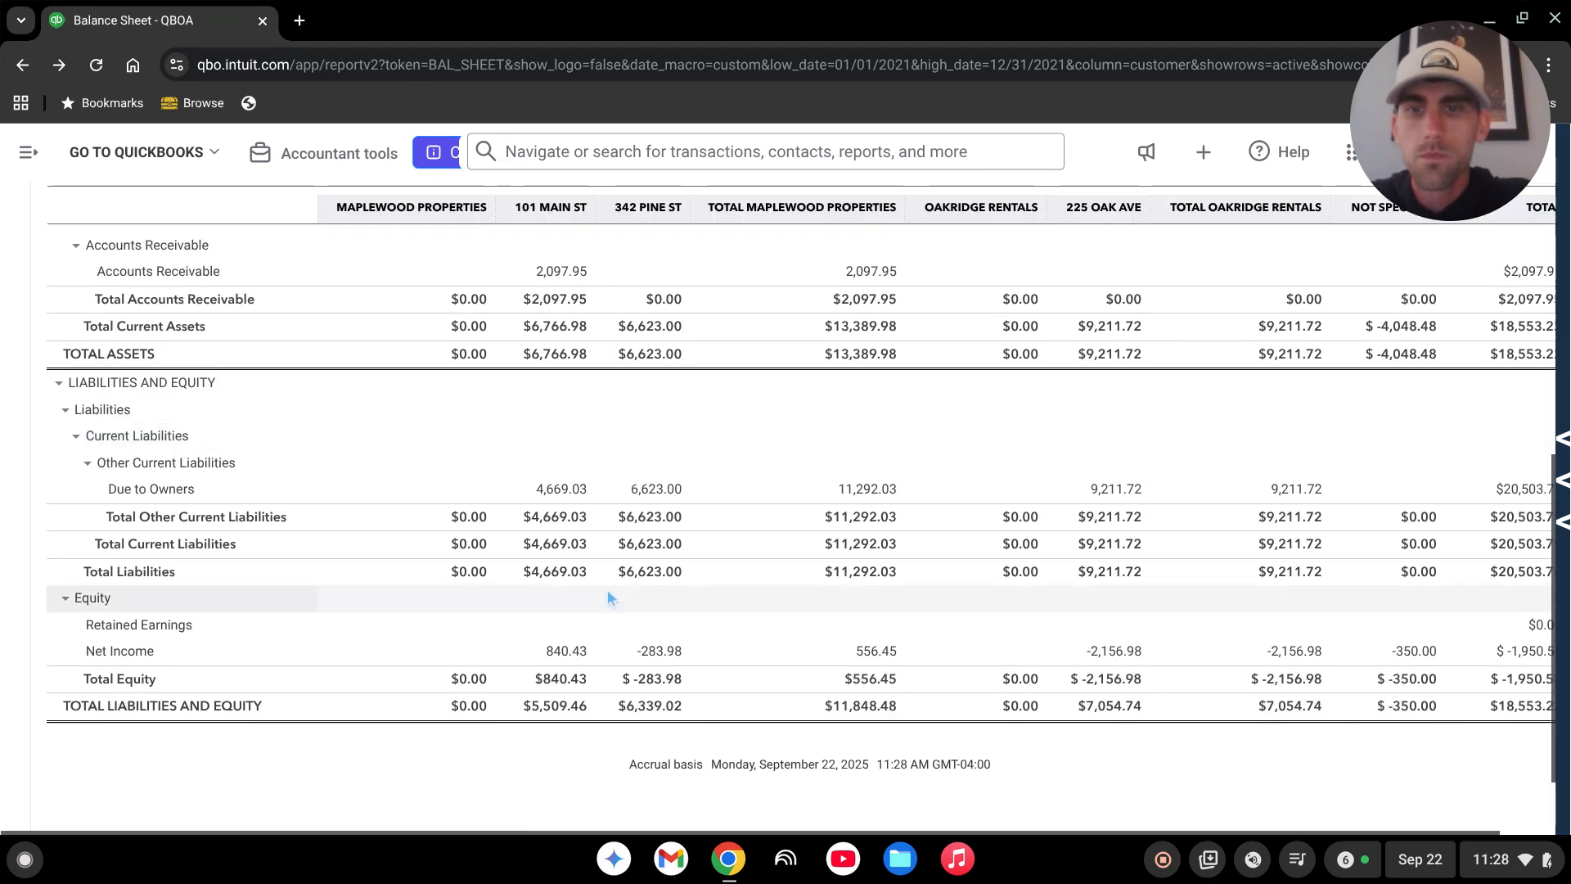
{"action": "left_click", "coordinate": [565, 651]}
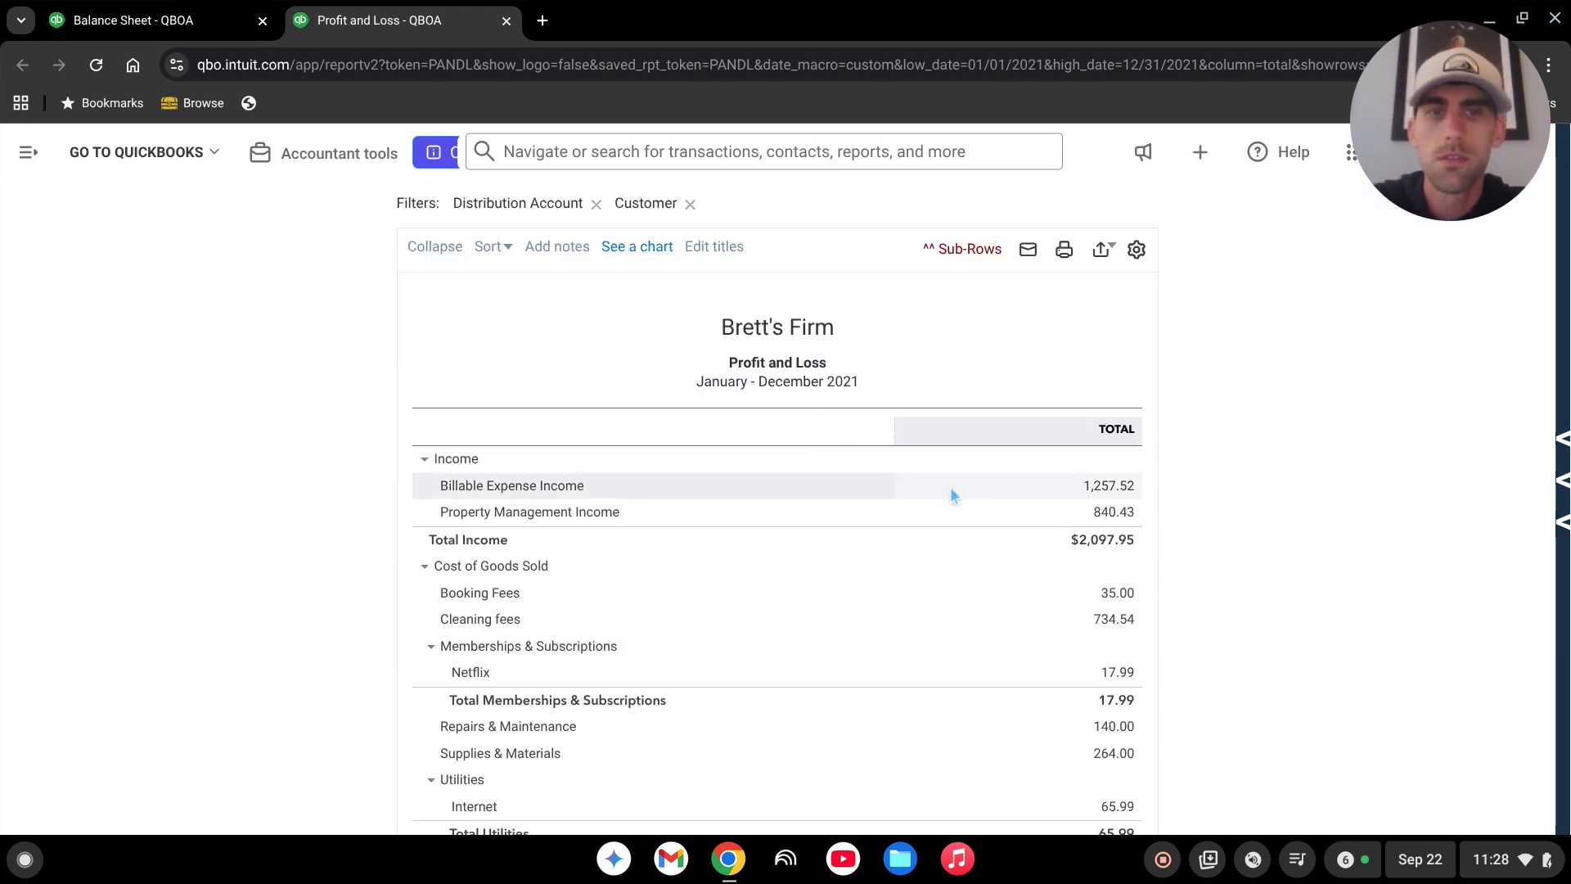
{"action": "scroll", "coordinate": [951, 495], "scroll_direction": "down", "scroll_amount": 2}
{"action": "scroll", "coordinate": [1181, 484], "scroll_direction": "down", "scroll_amount": 2}
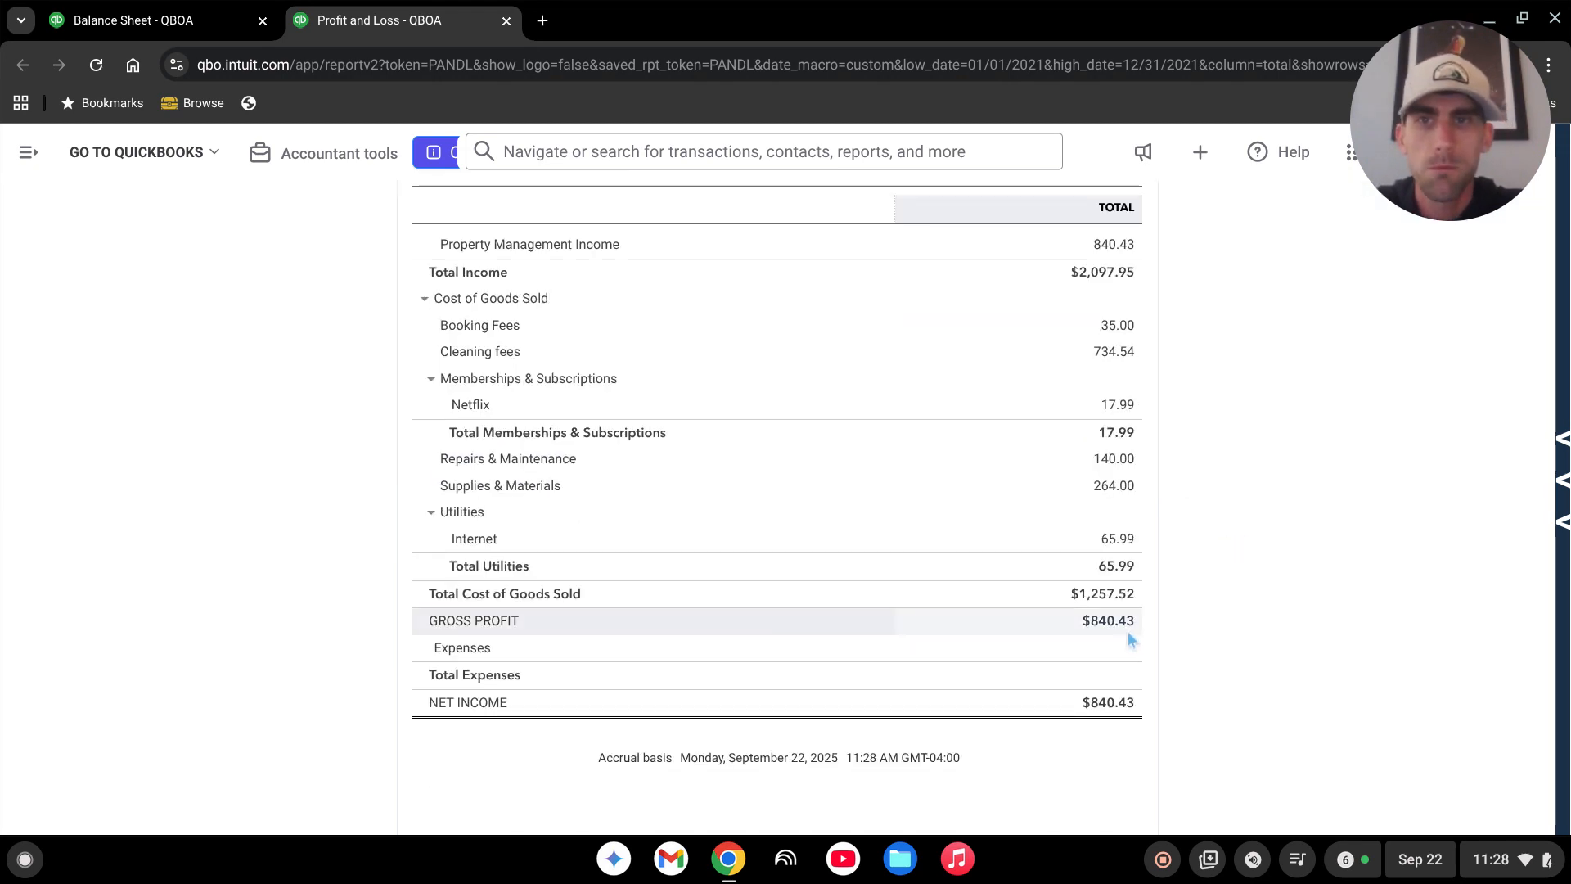
{"action": "scroll", "coordinate": [1129, 639], "scroll_direction": "up", "scroll_amount": 2}
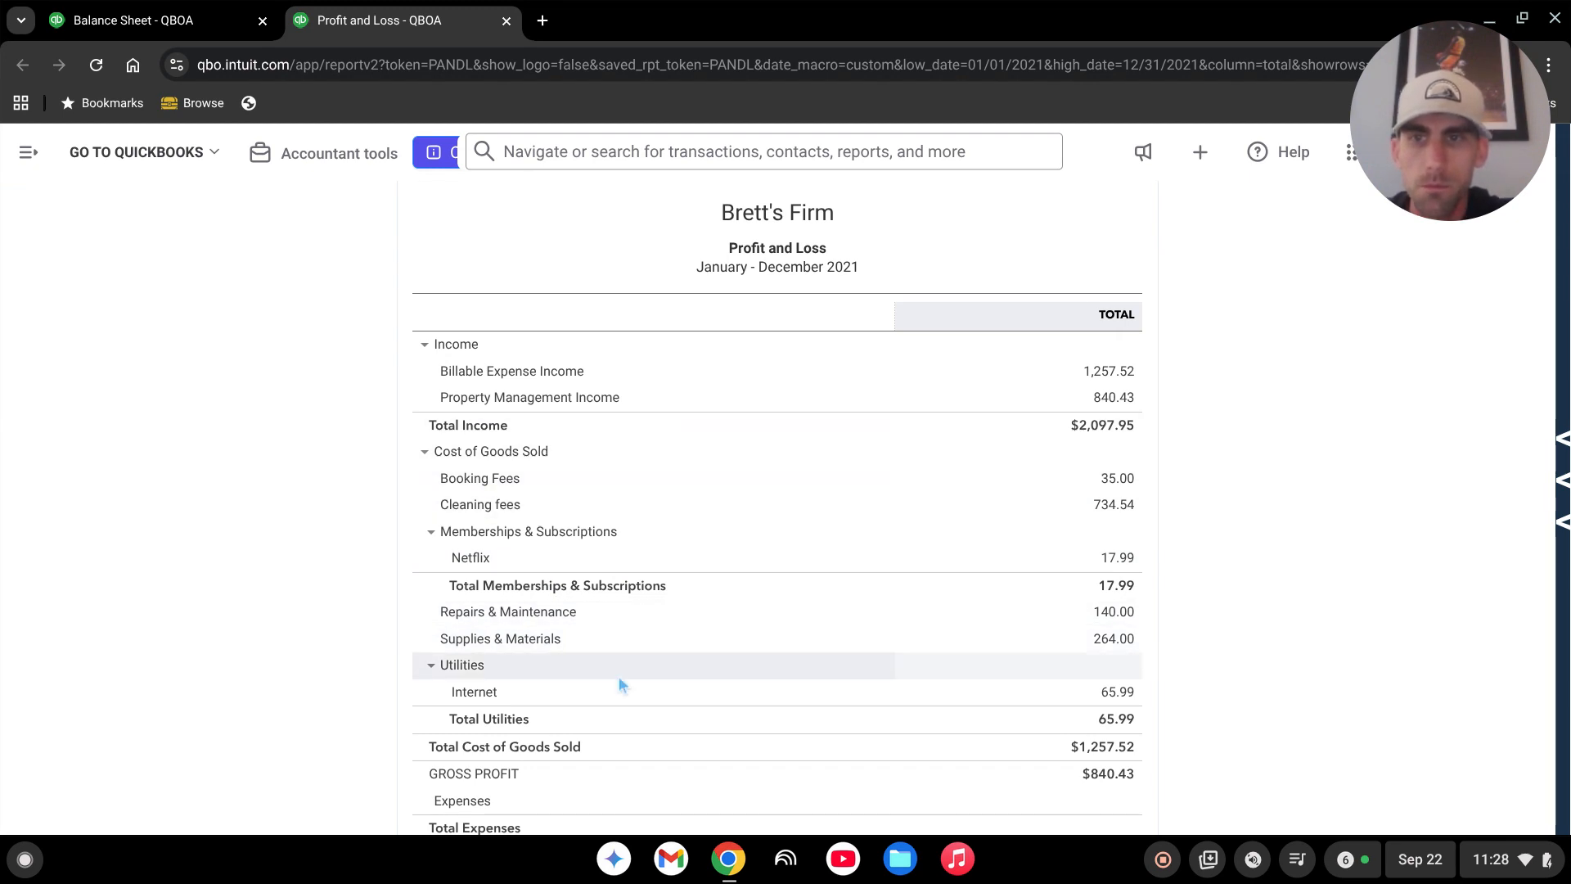
{"action": "scroll", "coordinate": [578, 649], "scroll_direction": "down", "scroll_amount": 2}
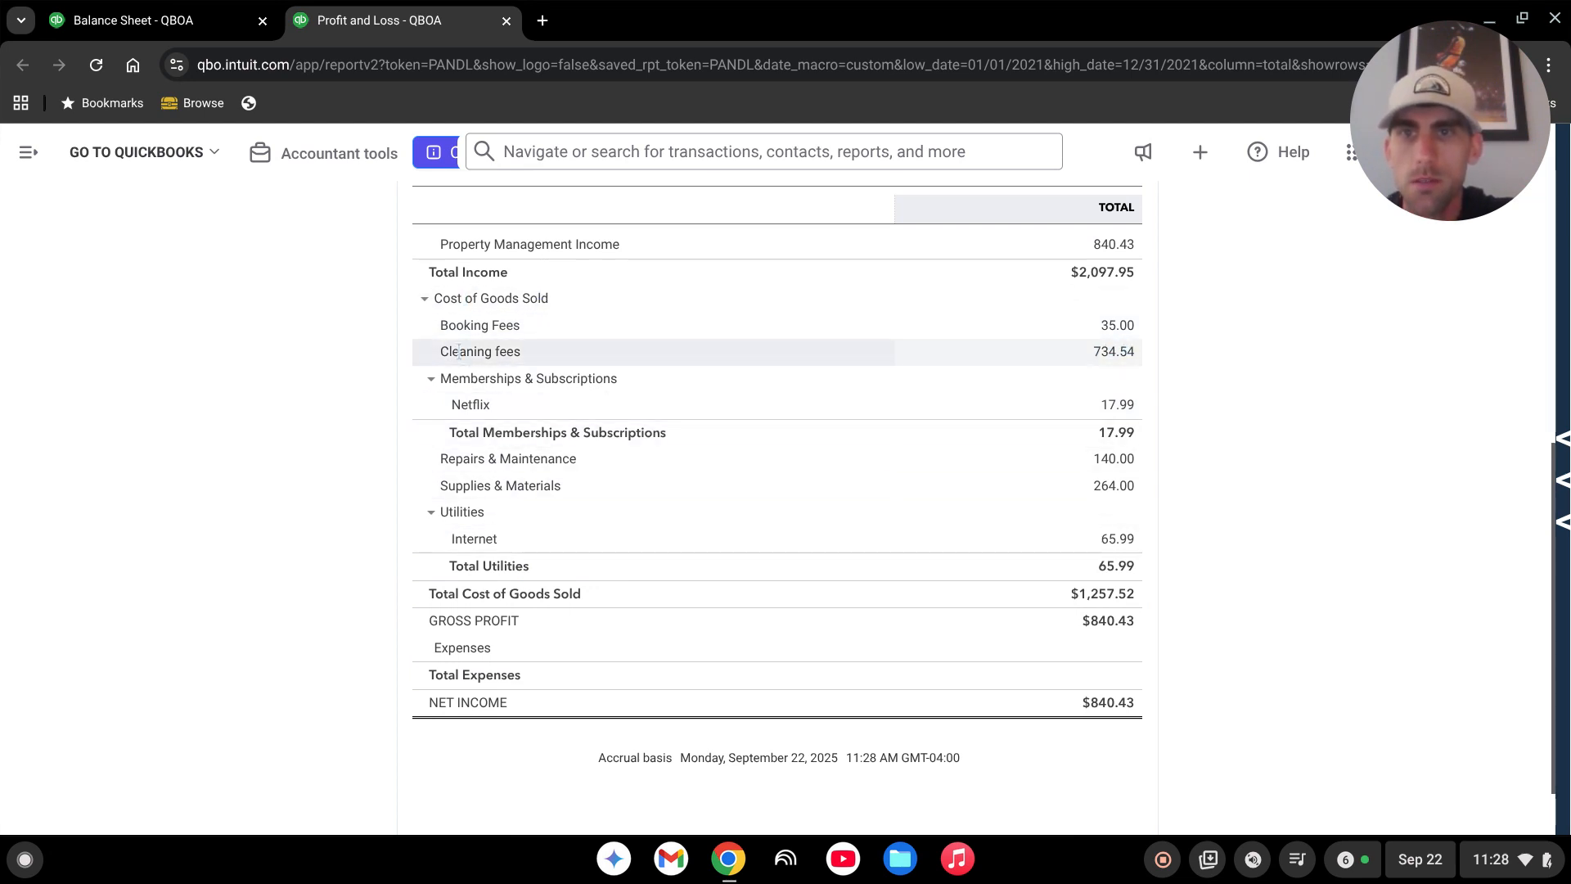
Collapse Cost of Goods Sold in the Profit and Loss report and compare the income, cost and net income totals
{"action": "left_click", "coordinate": [423, 299]}
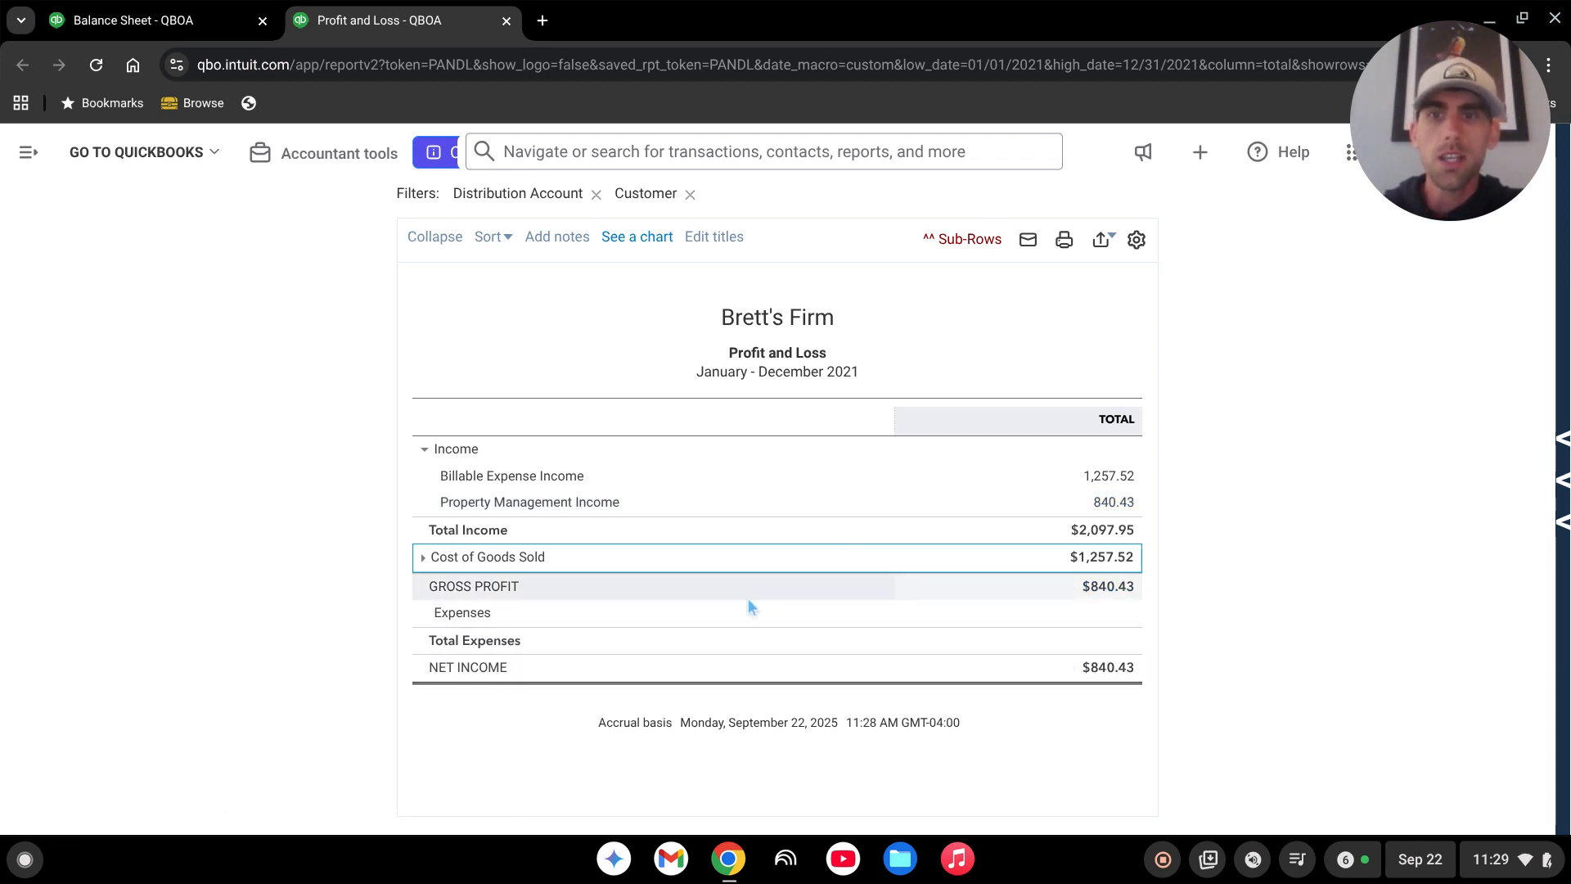
{"action": "scroll", "coordinate": [900, 671], "scroll_direction": "down", "scroll_amount": 1}
{"action": "scroll", "coordinate": [1030, 720], "scroll_direction": "up", "scroll_amount": 2}
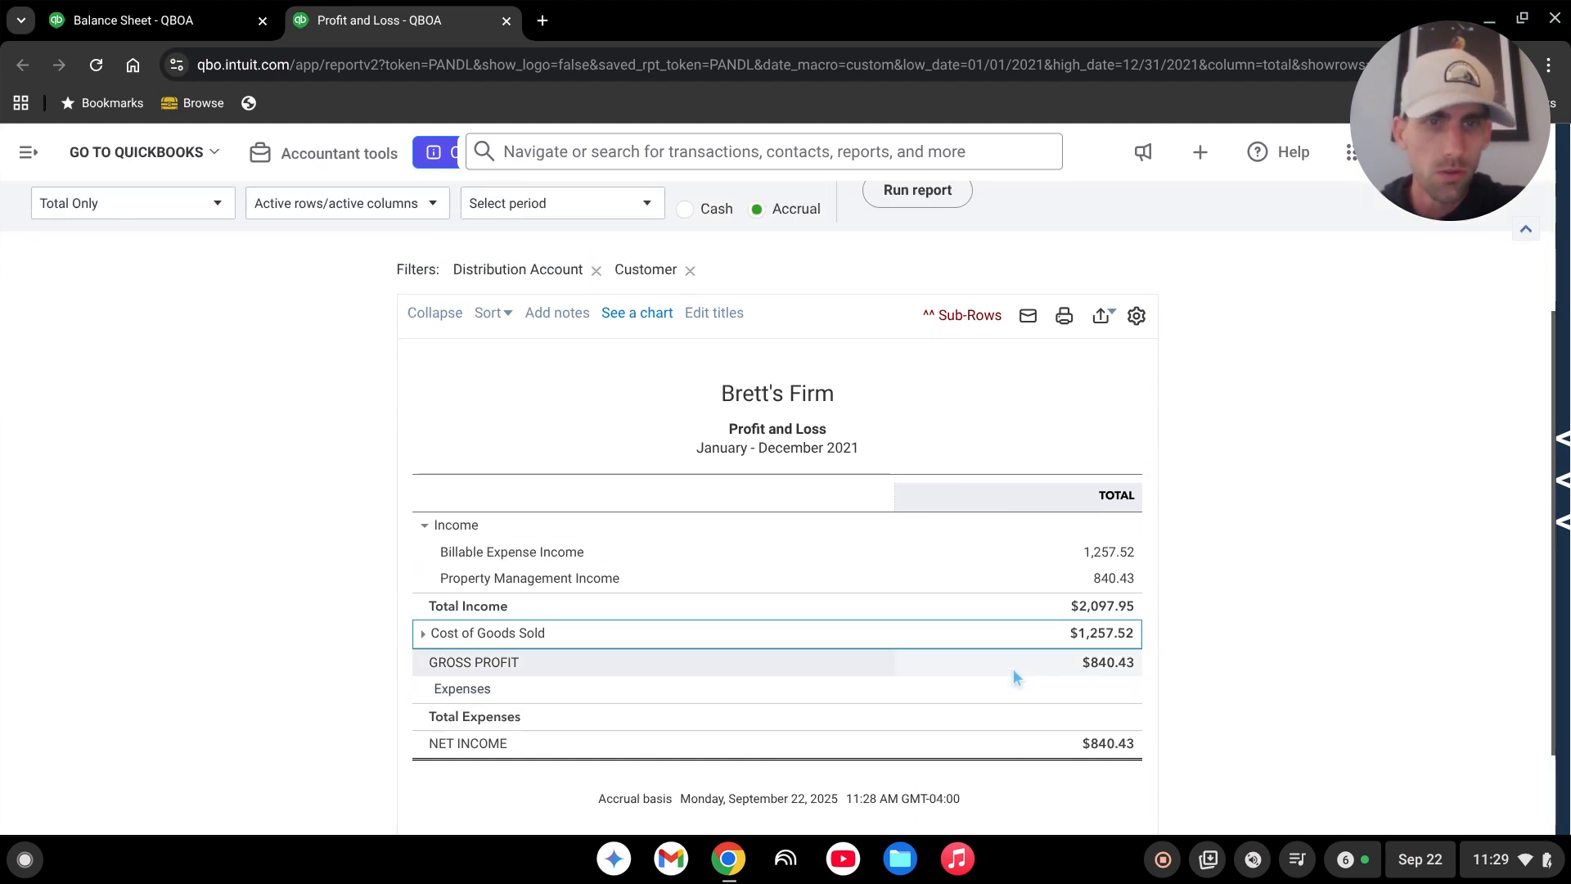
{"action": "scroll", "coordinate": [953, 635], "scroll_direction": "down", "scroll_amount": 2}
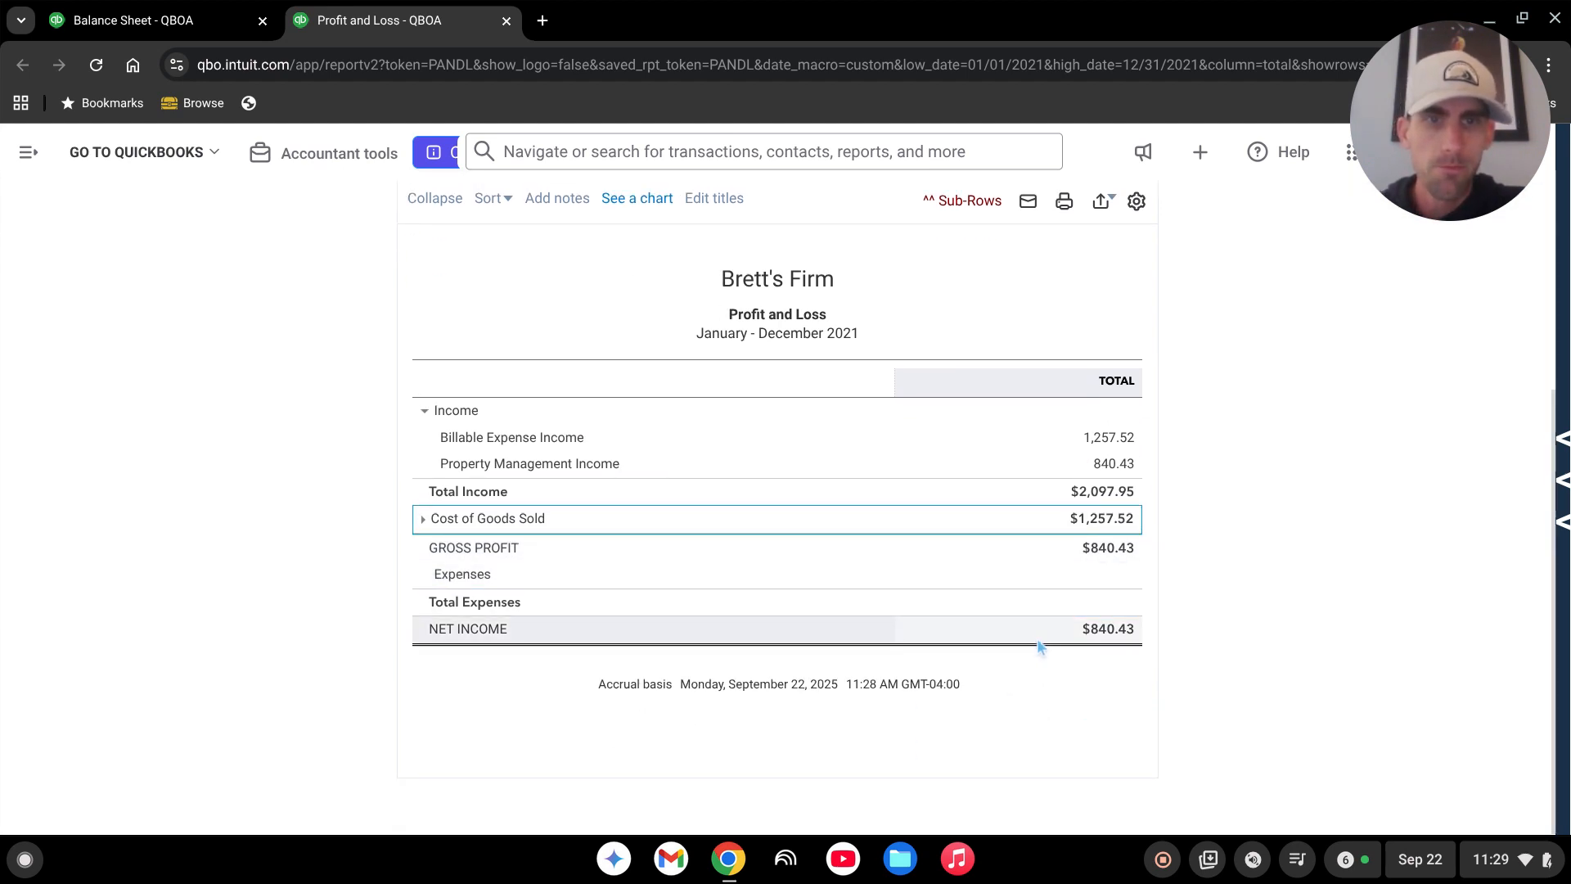
{"action": "scroll", "coordinate": [1037, 642], "scroll_direction": "up", "scroll_amount": 3}
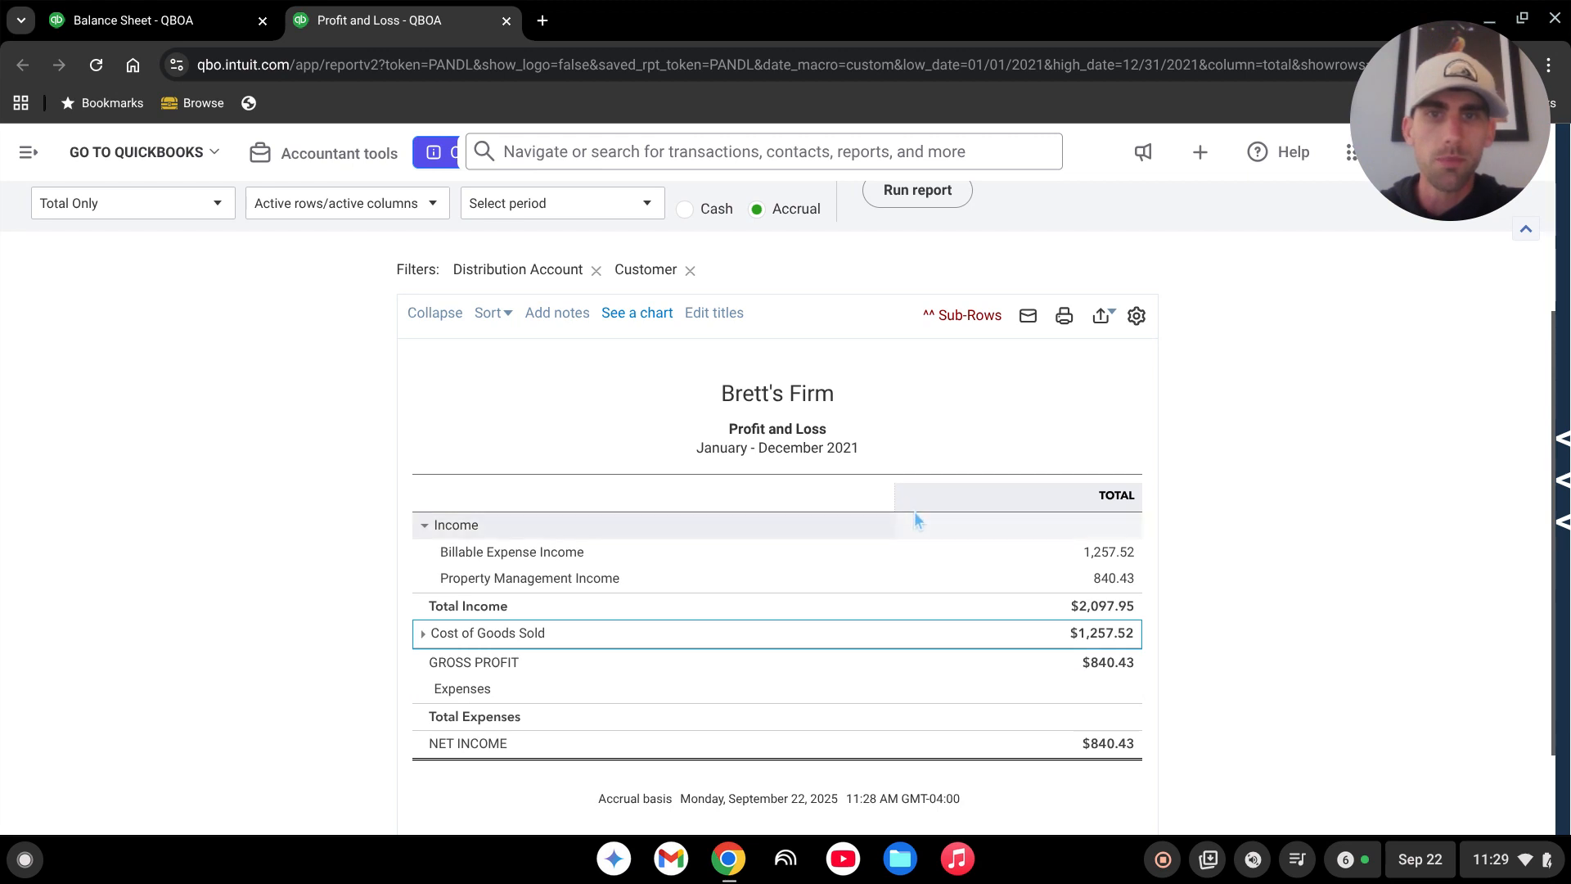
{"action": "scroll", "coordinate": [631, 668], "scroll_direction": "down", "scroll_amount": 1}
{"action": "scroll", "coordinate": [630, 668], "scroll_direction": "down", "scroll_amount": 1}
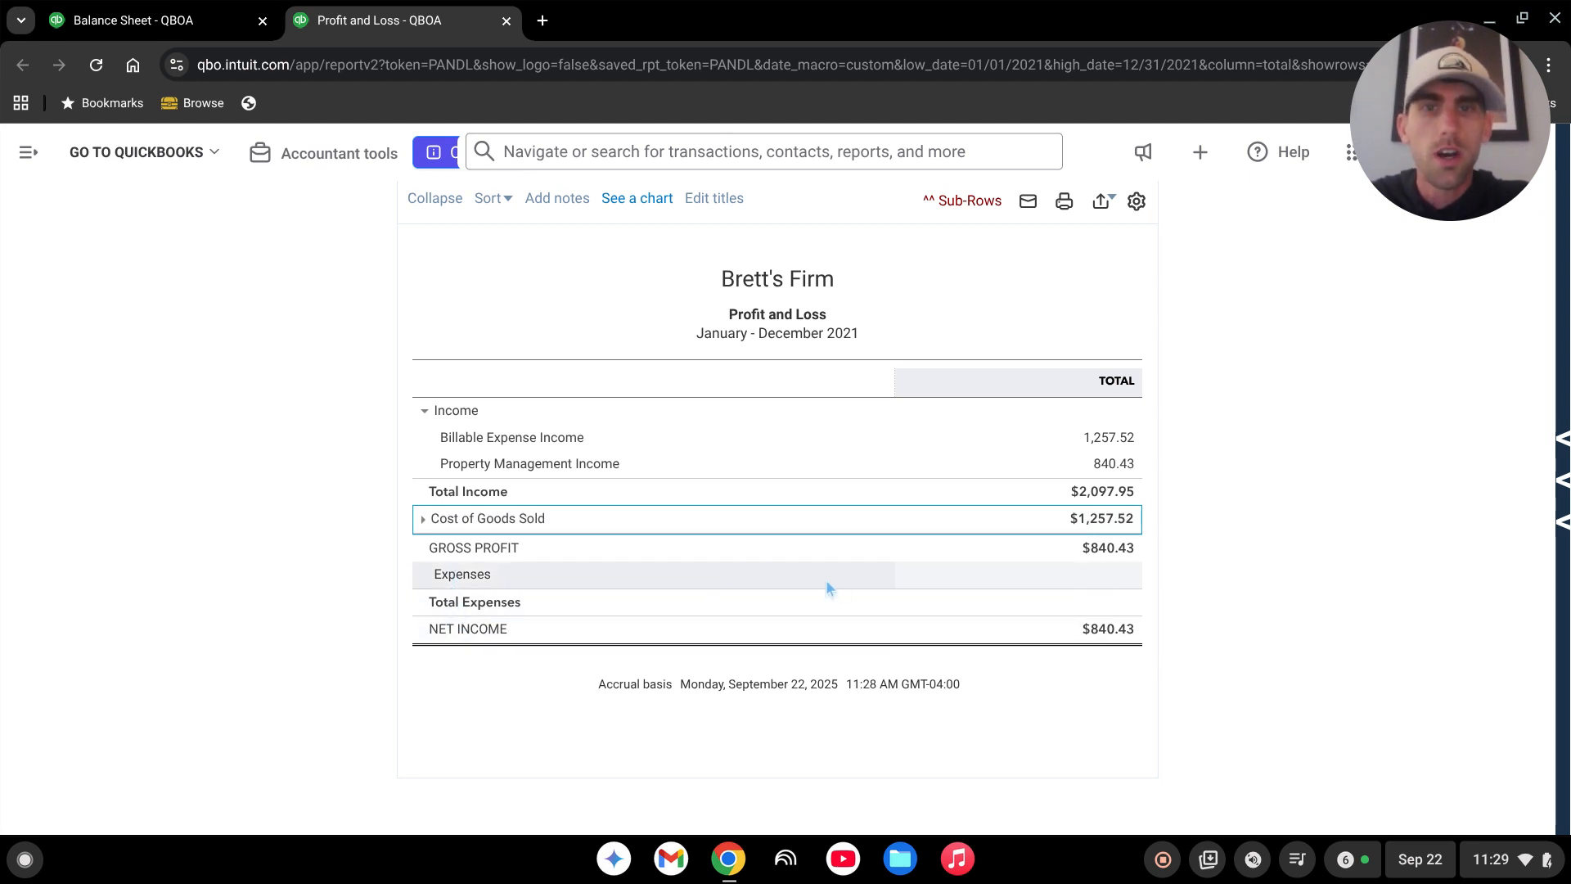
{"action": "scroll", "coordinate": [982, 606], "scroll_direction": "up", "scroll_amount": 1}
{"action": "scroll", "coordinate": [949, 609], "scroll_direction": "down", "scroll_amount": 1}
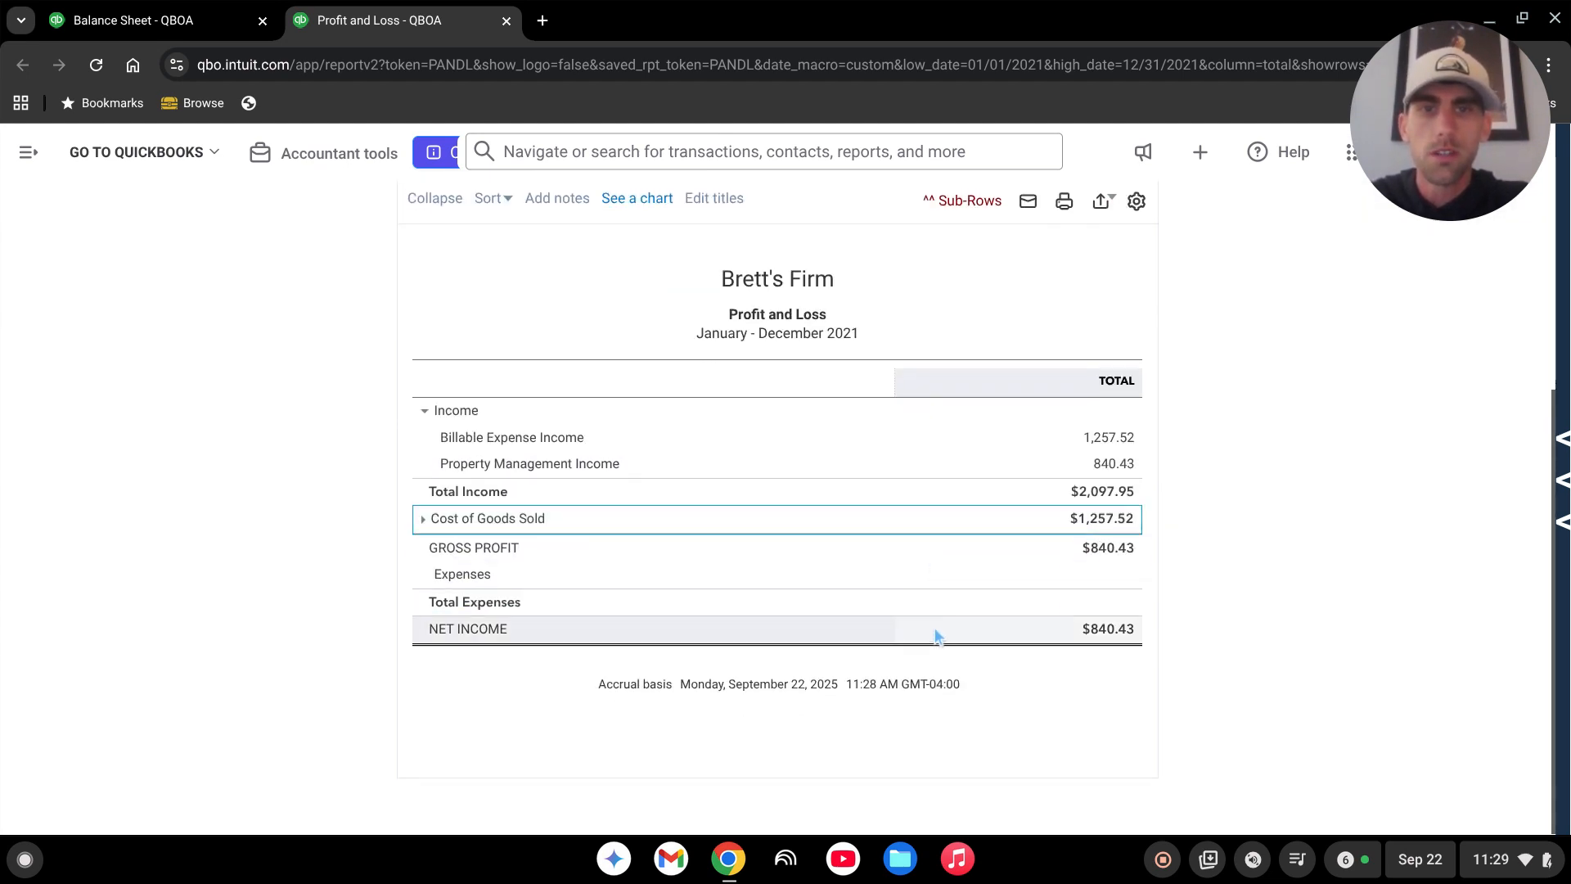
{"action": "scroll", "coordinate": [526, 365], "scroll_direction": "up", "scroll_amount": 4}
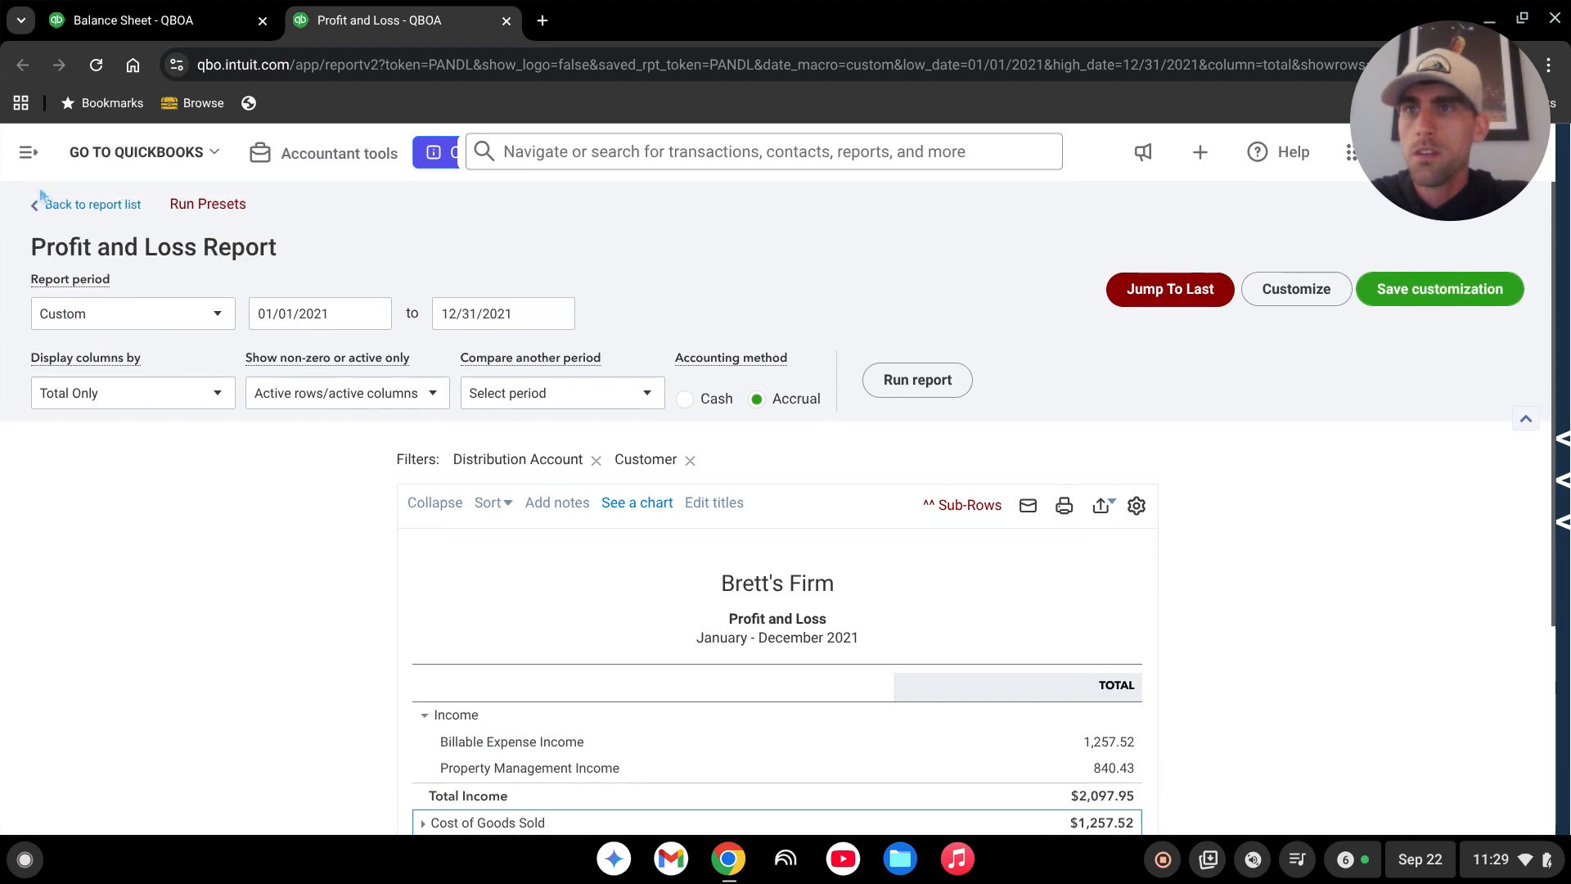
Open the bank transactions page and find the pending TLC Rentals payment for 101 Main
{"action": "left_click", "coordinate": [27, 153]}
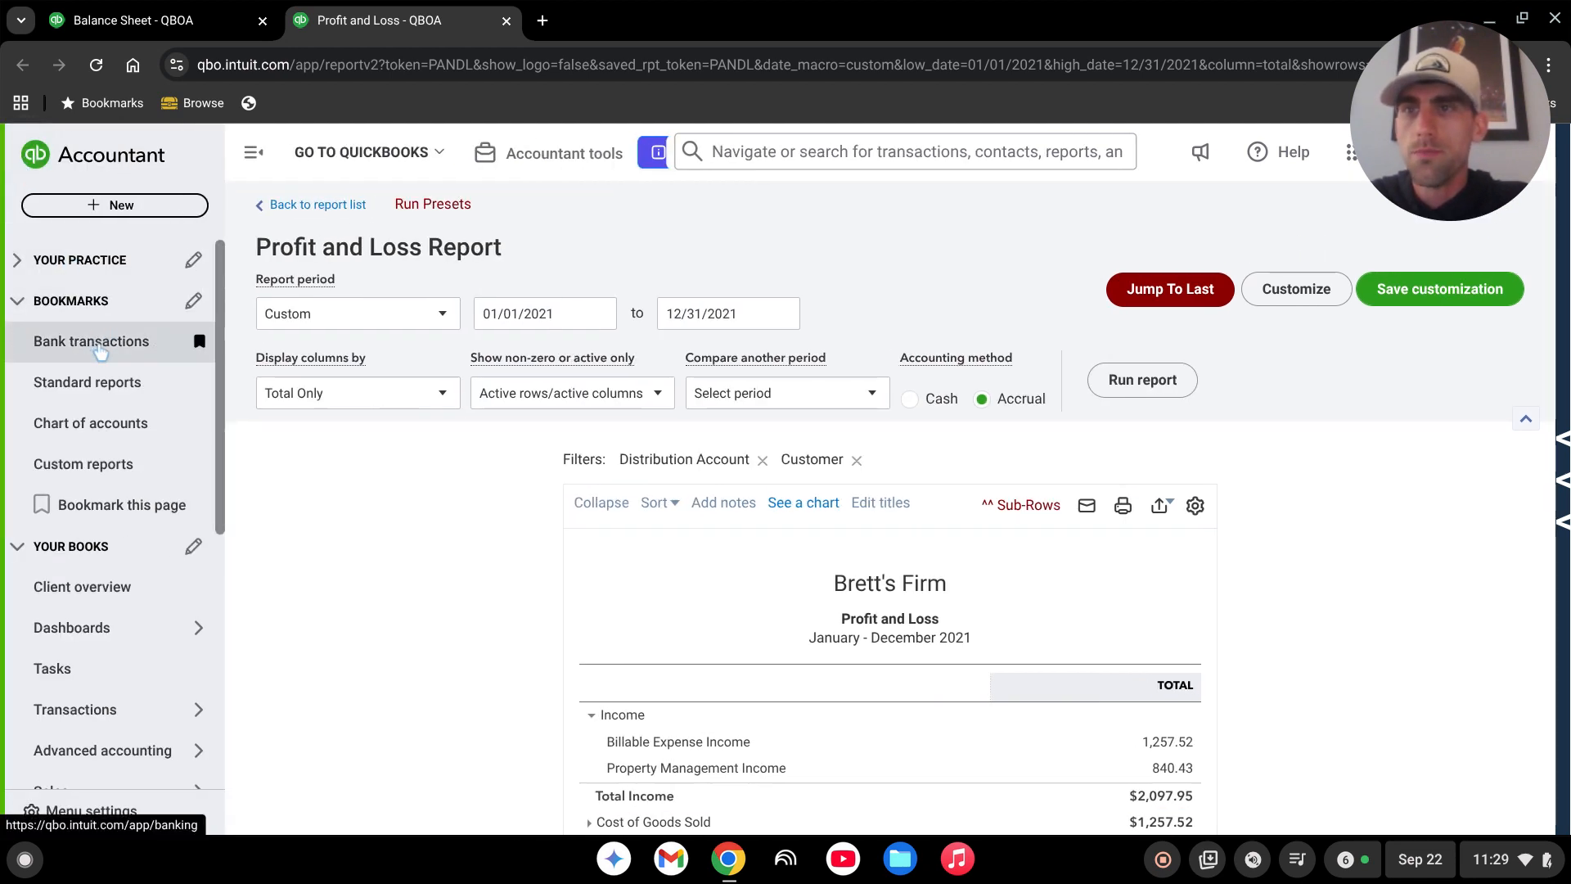
{"action": "left_click", "coordinate": [98, 344]}
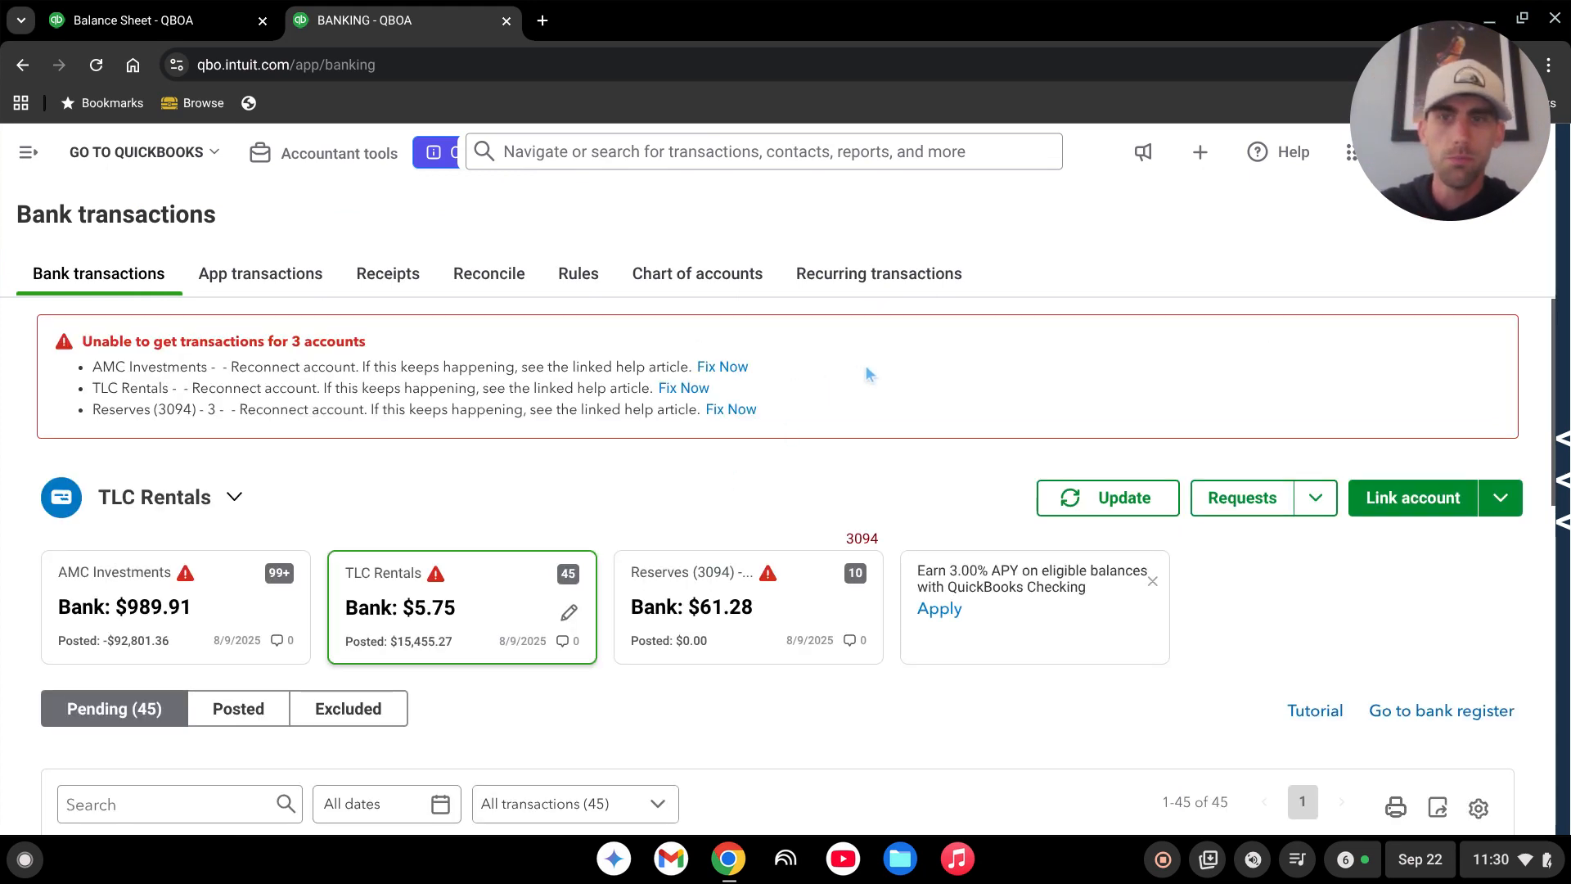
{"action": "scroll", "coordinate": [859, 360], "scroll_direction": "down", "scroll_amount": 3}
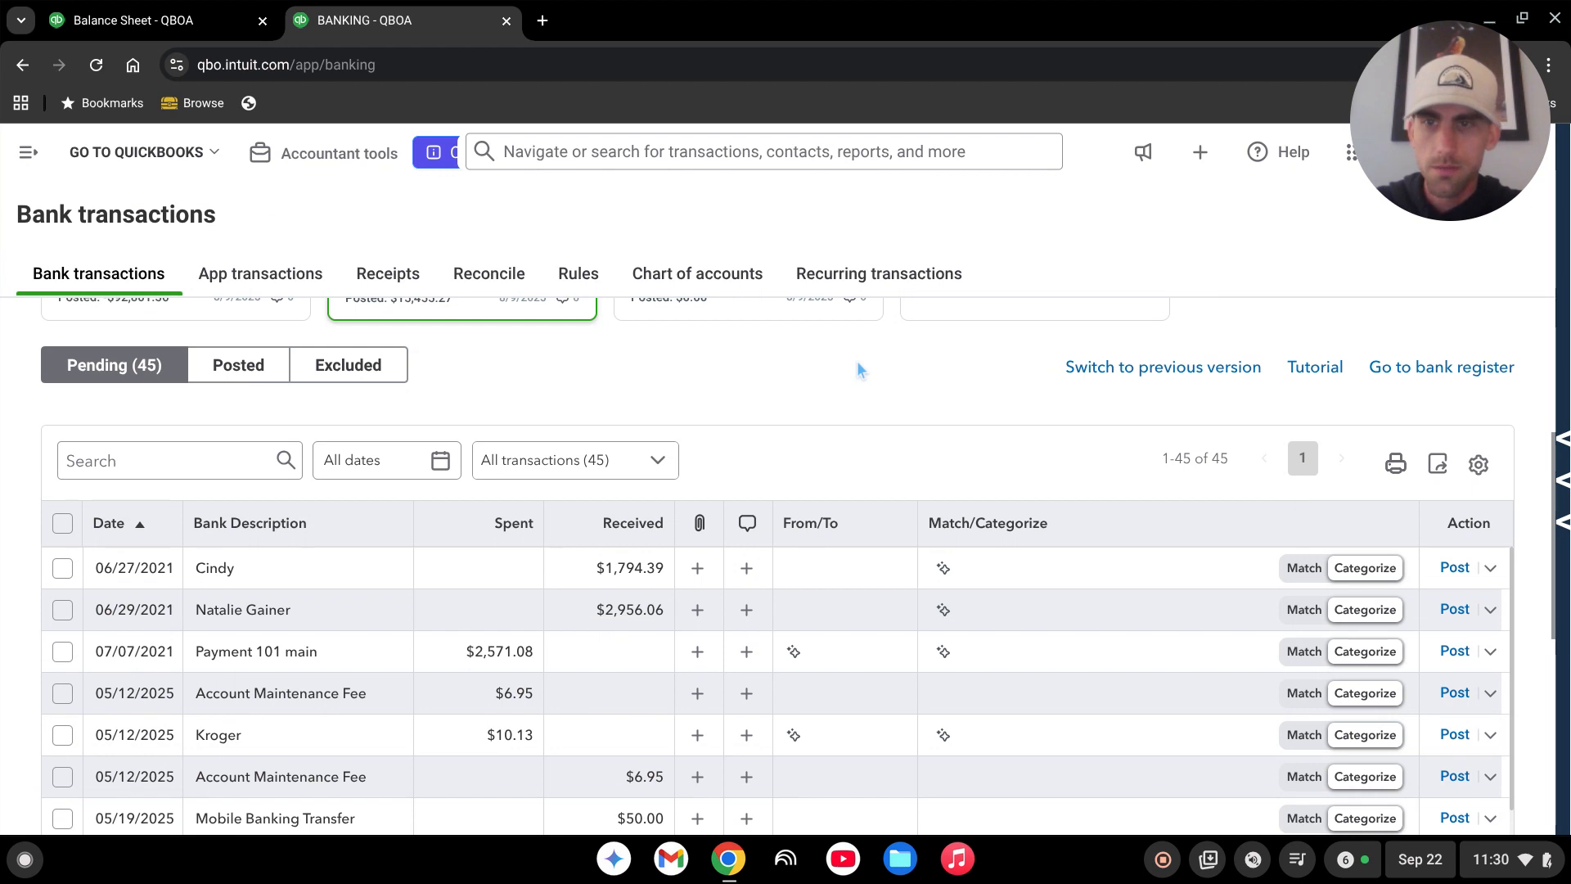
{"action": "scroll", "coordinate": [880, 439], "scroll_direction": "down", "scroll_amount": 1}
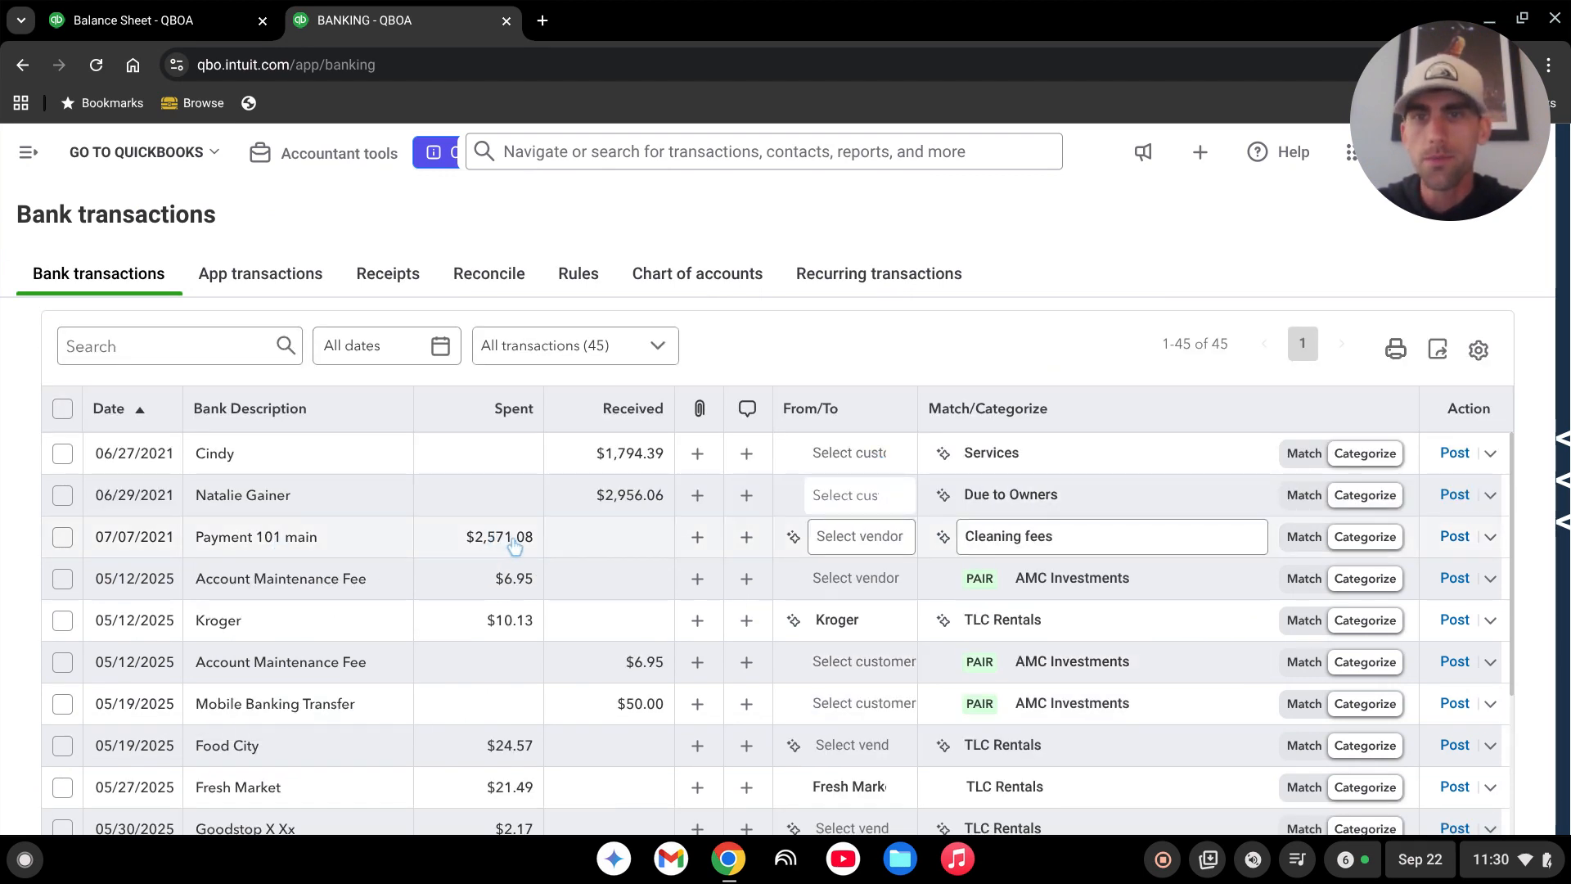
Expand the 07/07/2021 Payment 101 main transaction and check the account choices for categorizing it
{"action": "left_click", "coordinate": [371, 548]}
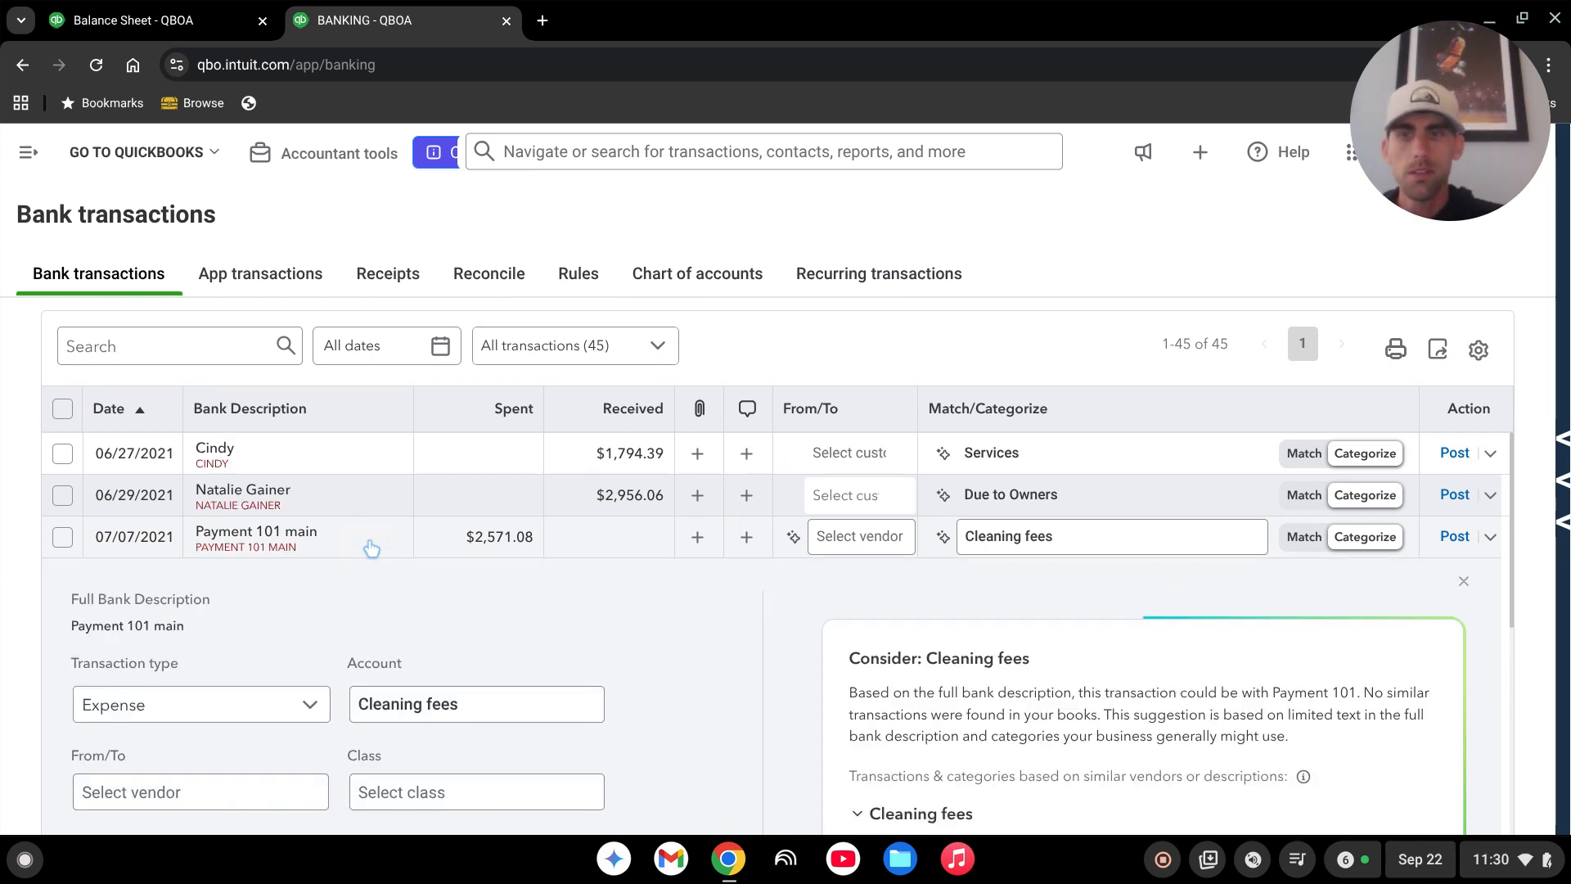
{"action": "scroll", "coordinate": [472, 680], "scroll_direction": "down", "scroll_amount": 3}
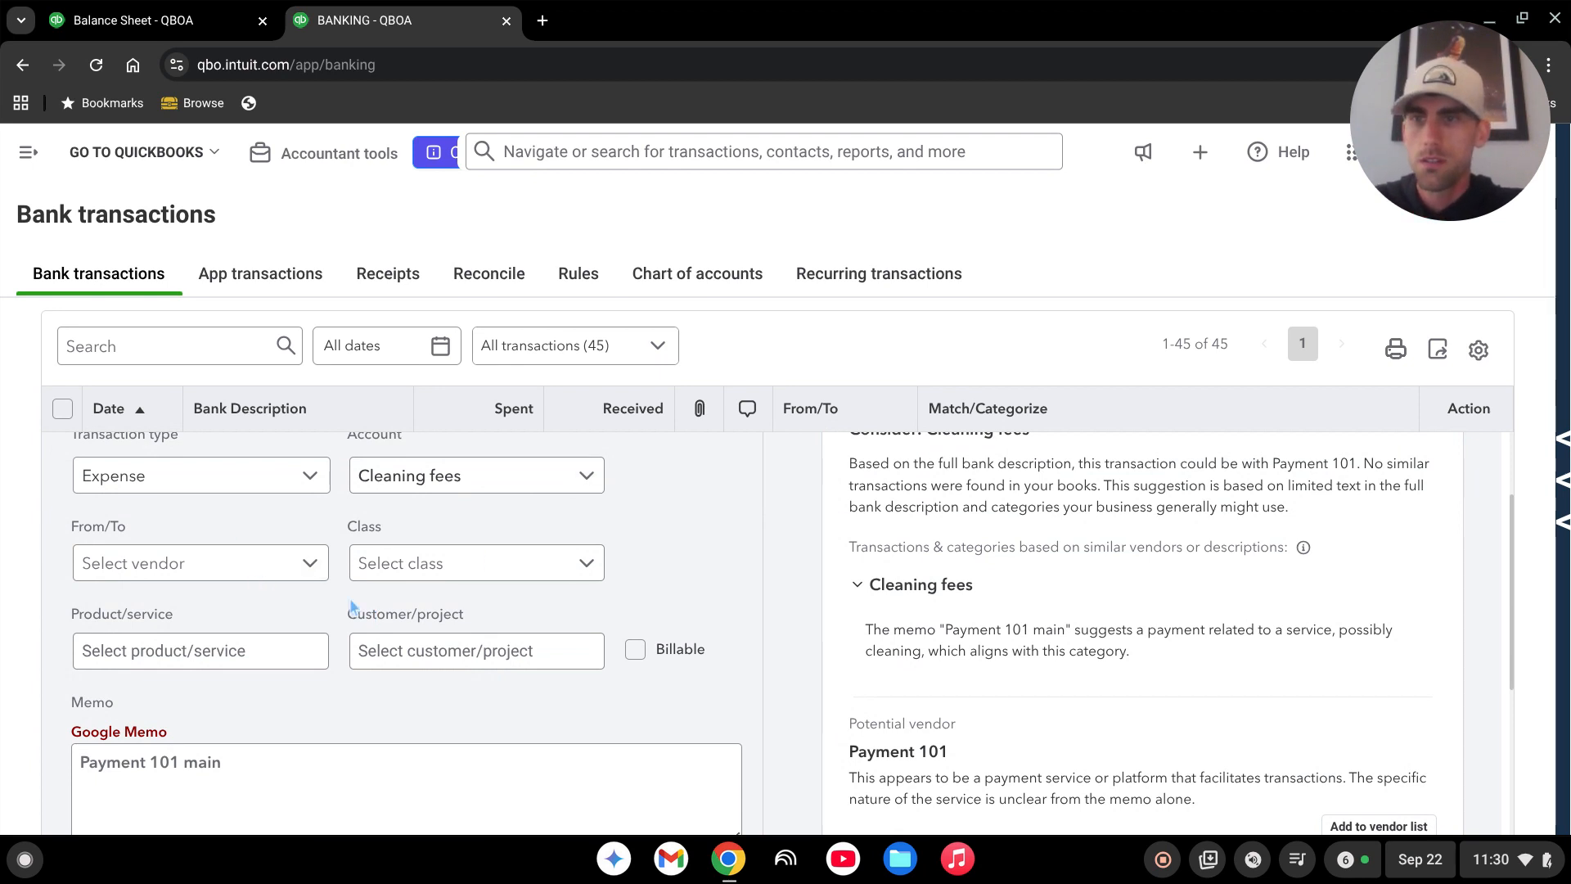
{"action": "left_click", "coordinate": [446, 483]}
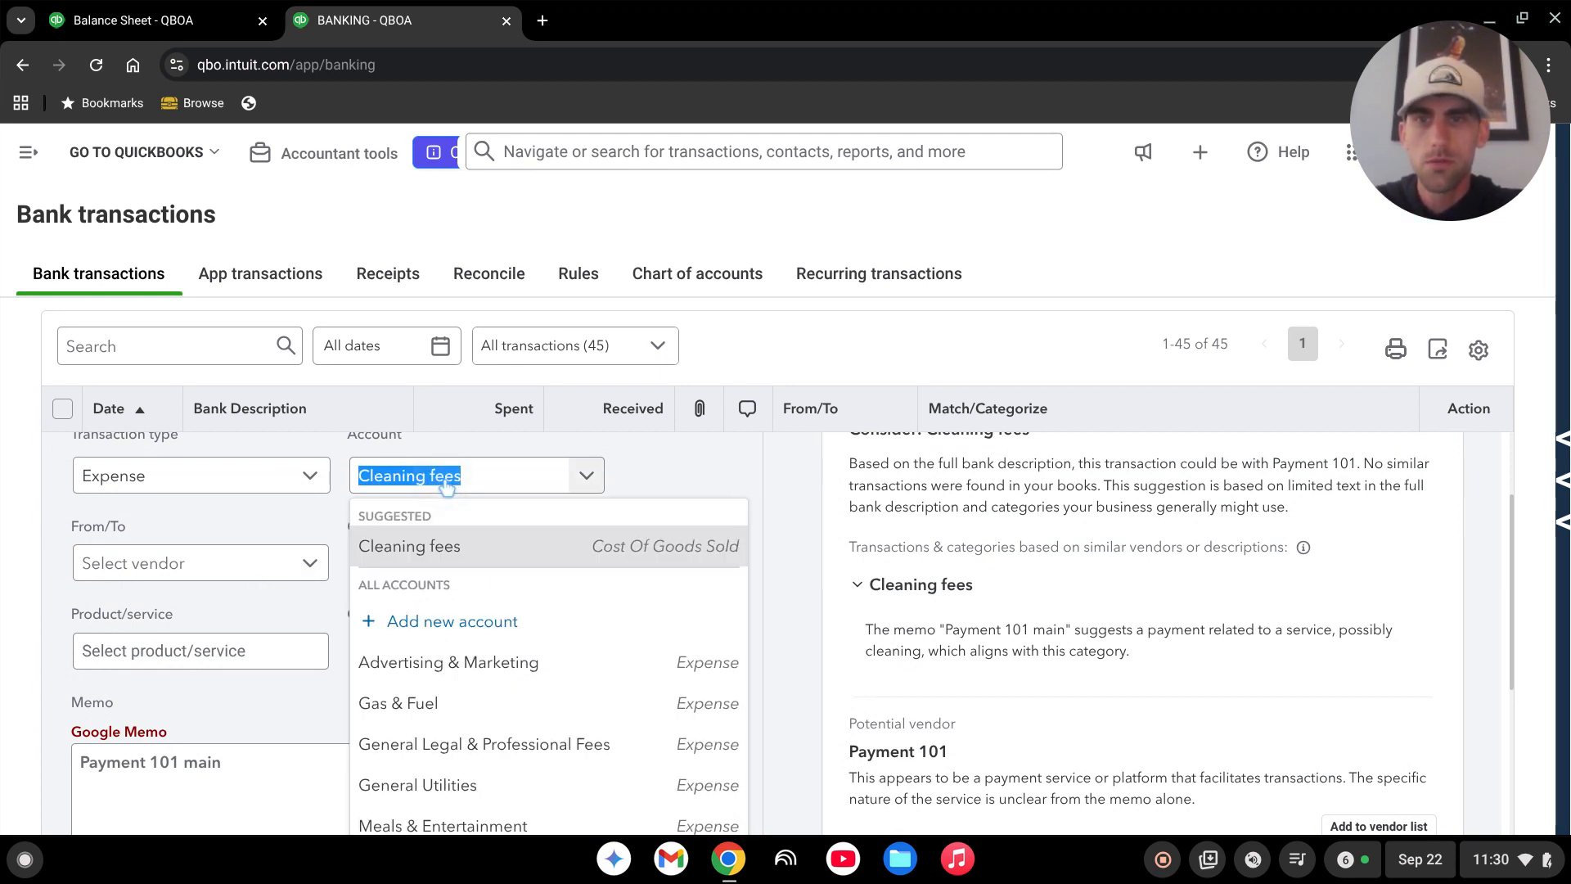
{"action": "left_click", "coordinate": [703, 486]}
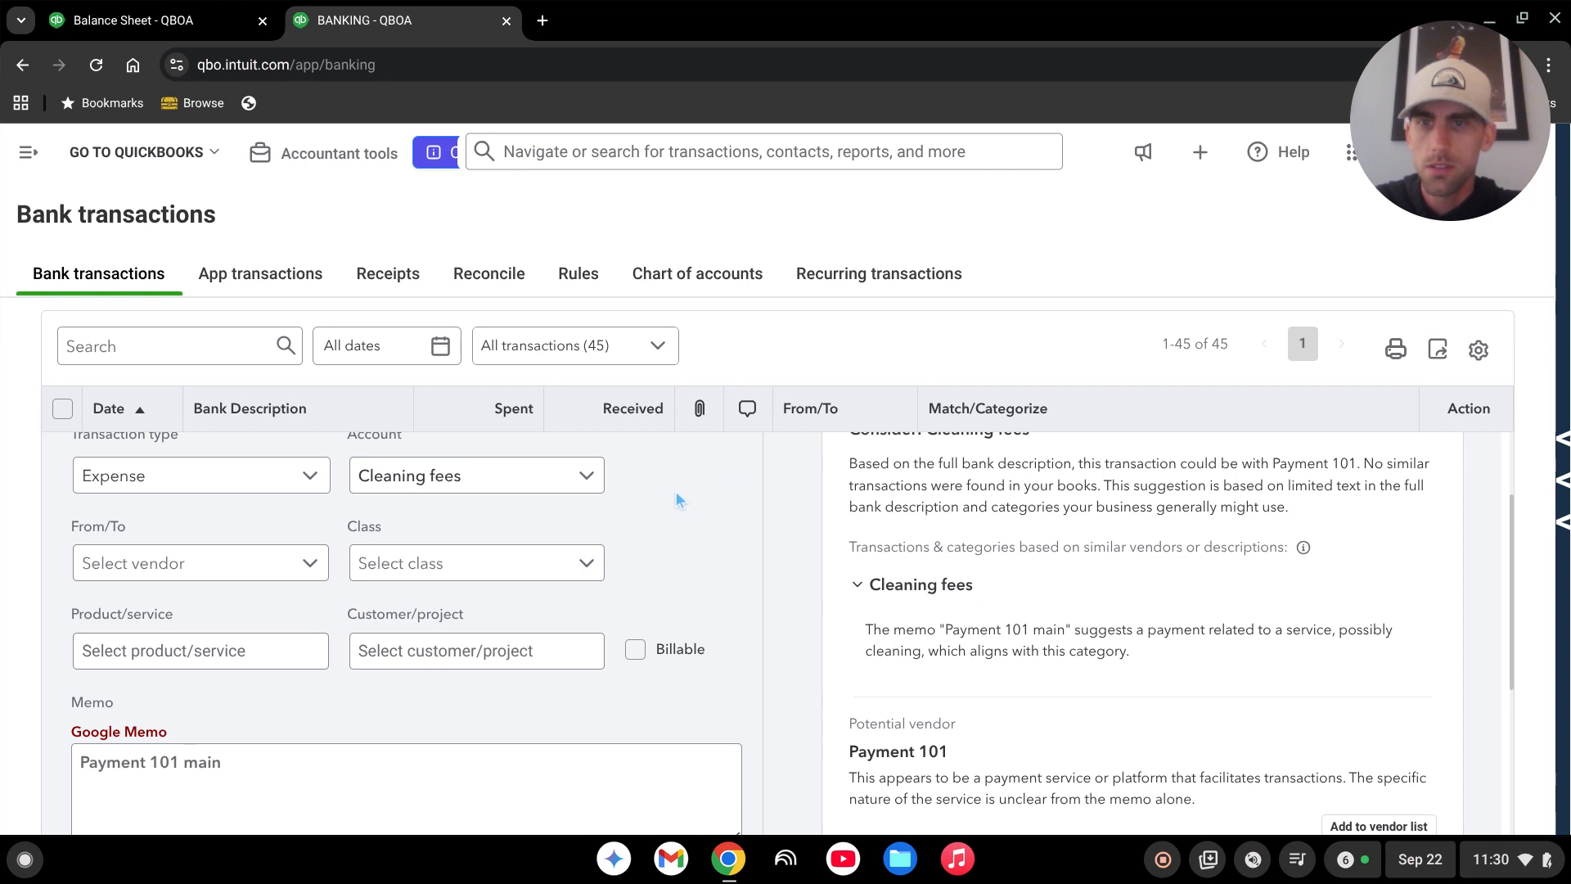
{"action": "left_click", "coordinate": [488, 489]}
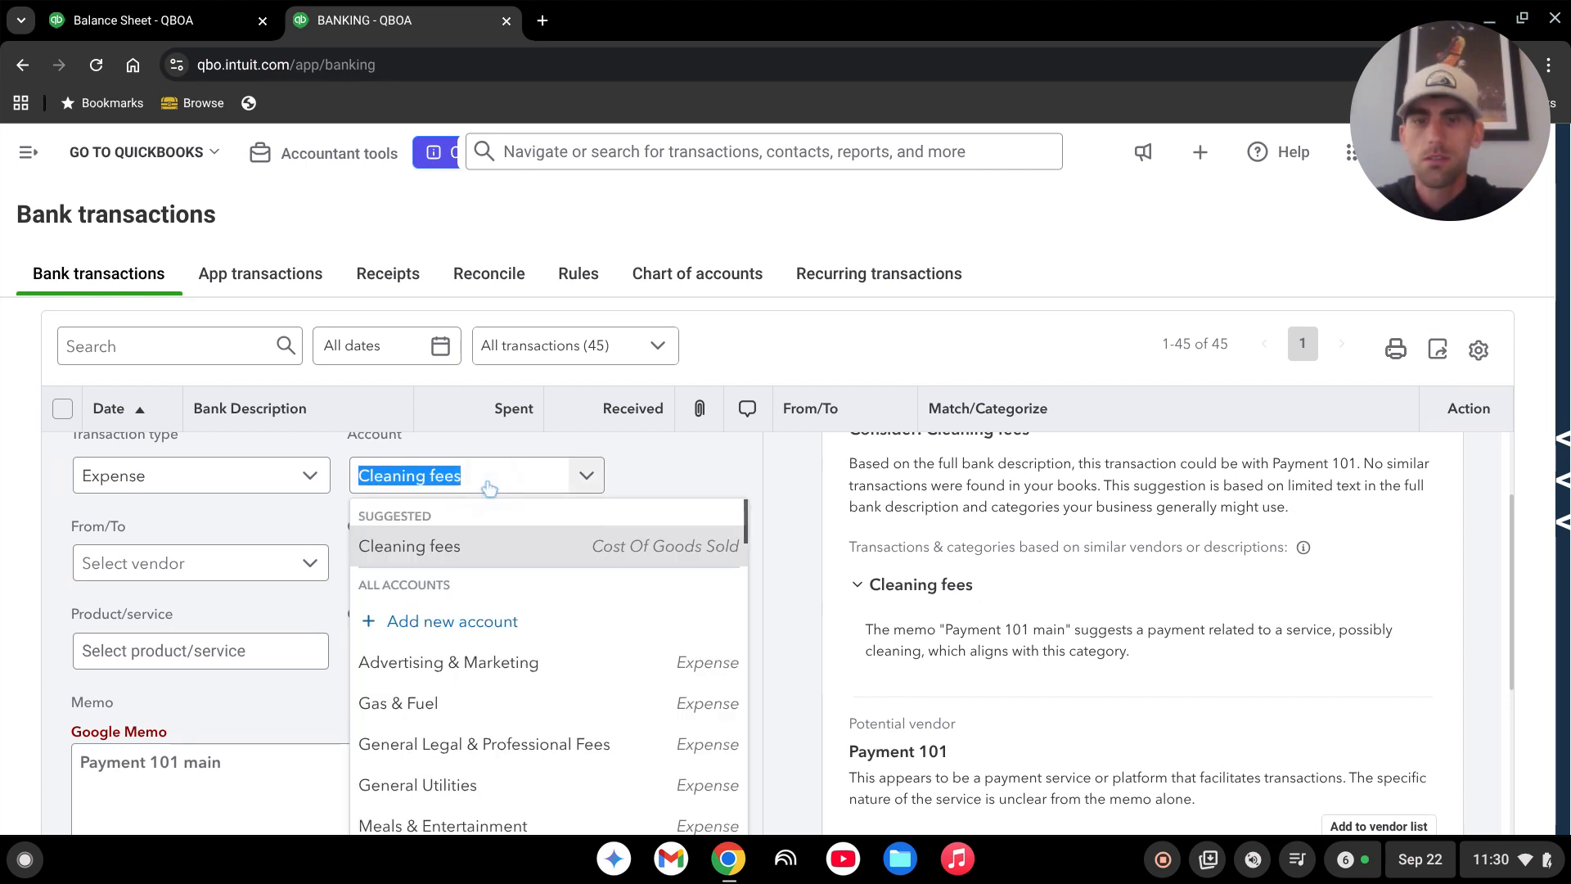
{"action": "type", "text": "due"}
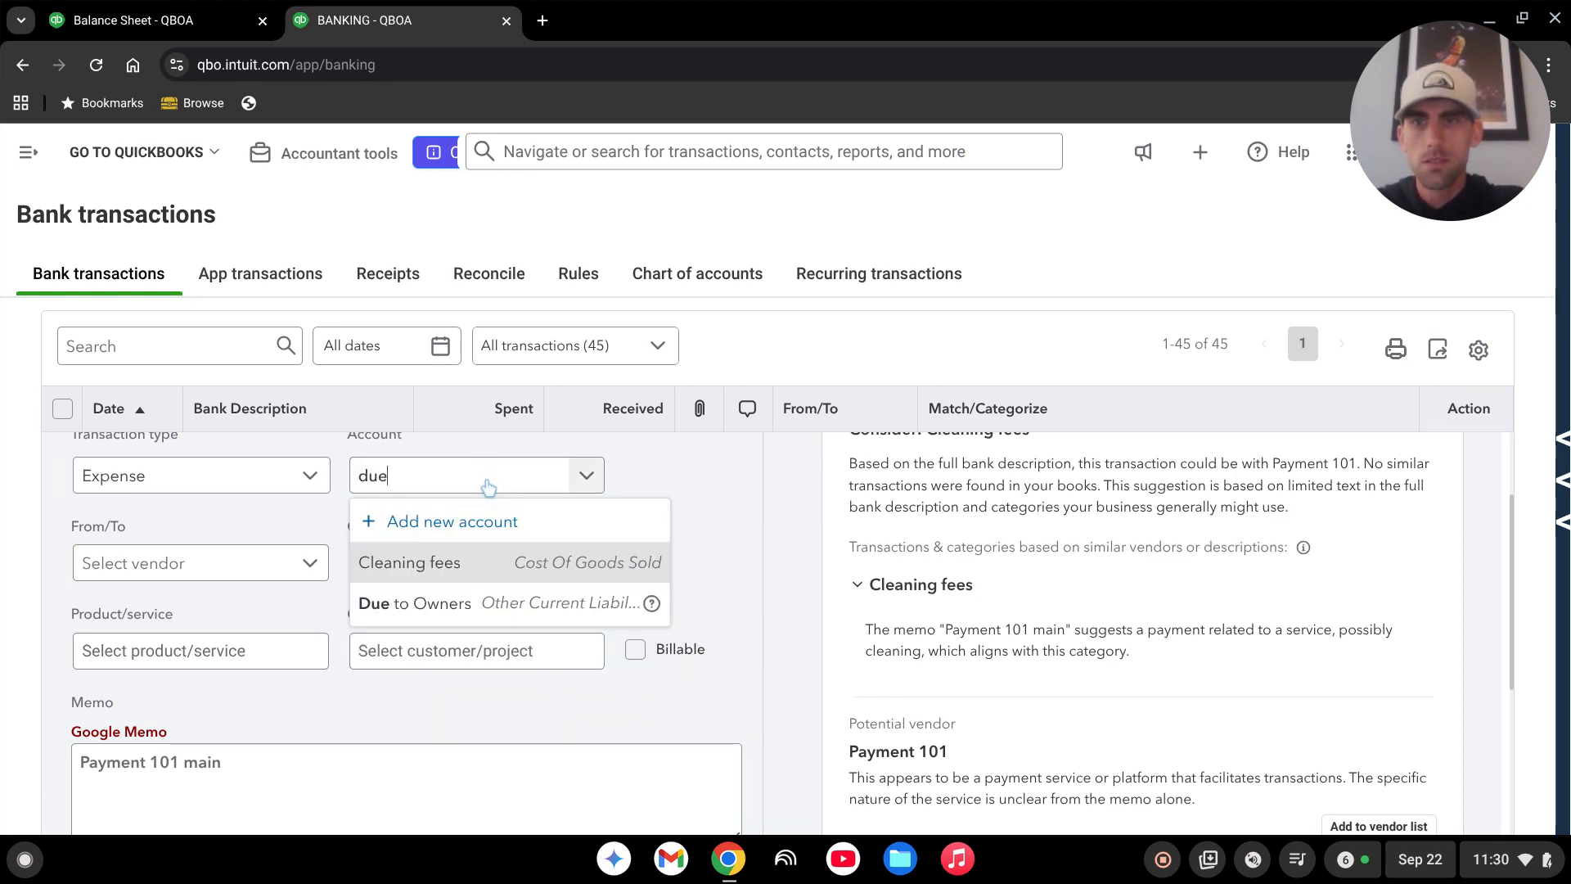
{"action": "left_click", "coordinate": [693, 475]}
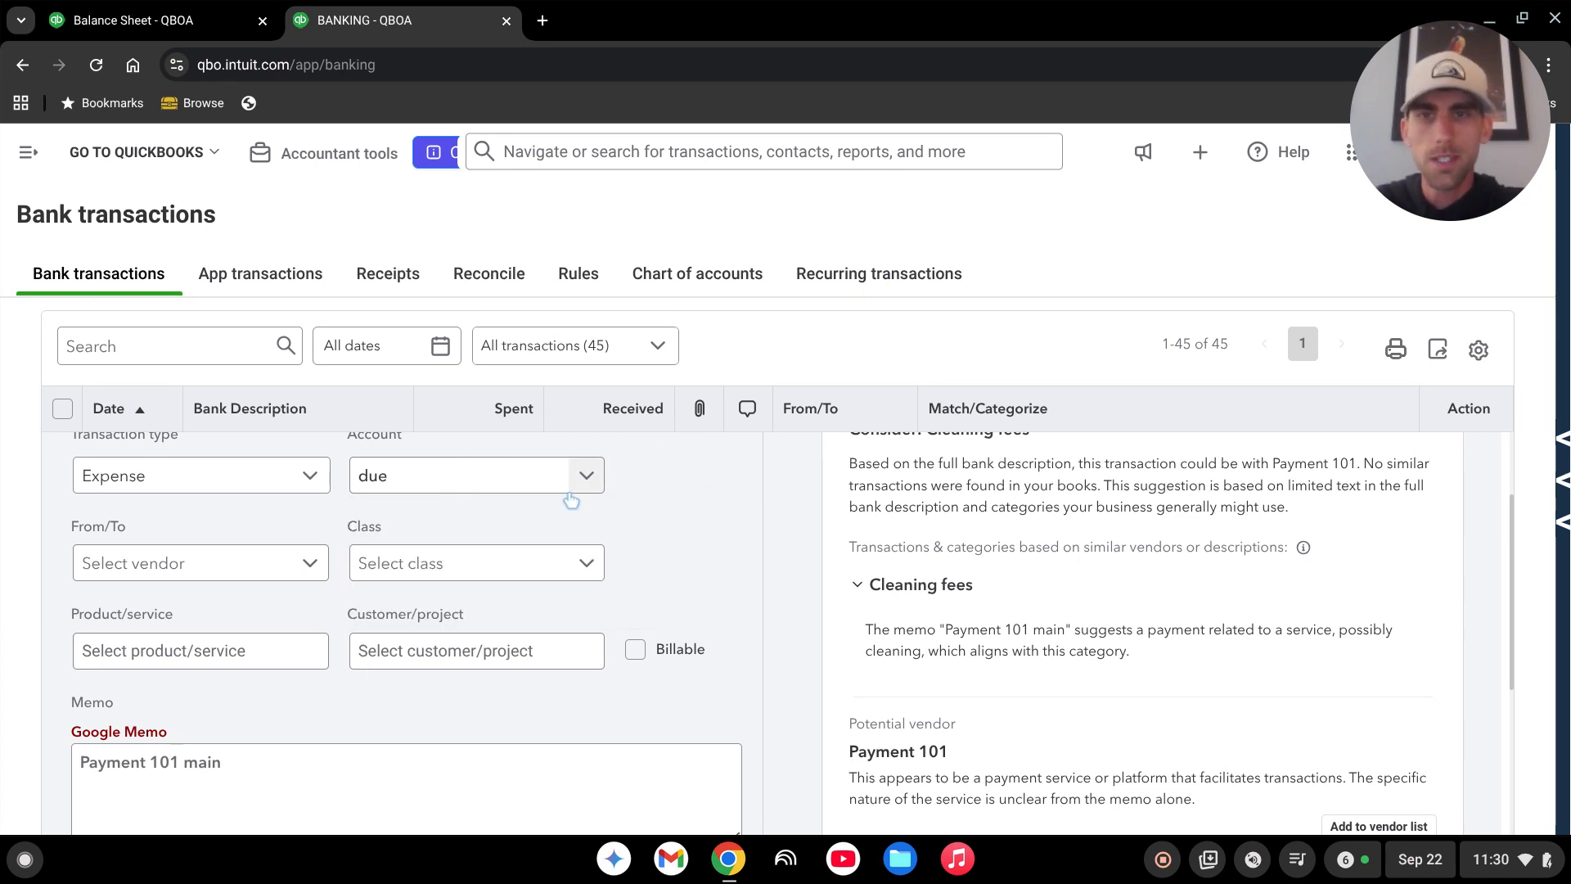
Start splitting the "Payment 101 main" transaction and set the first line's category to Due to Owners
{"action": "scroll", "coordinate": [372, 570], "scroll_direction": "down", "scroll_amount": 4}
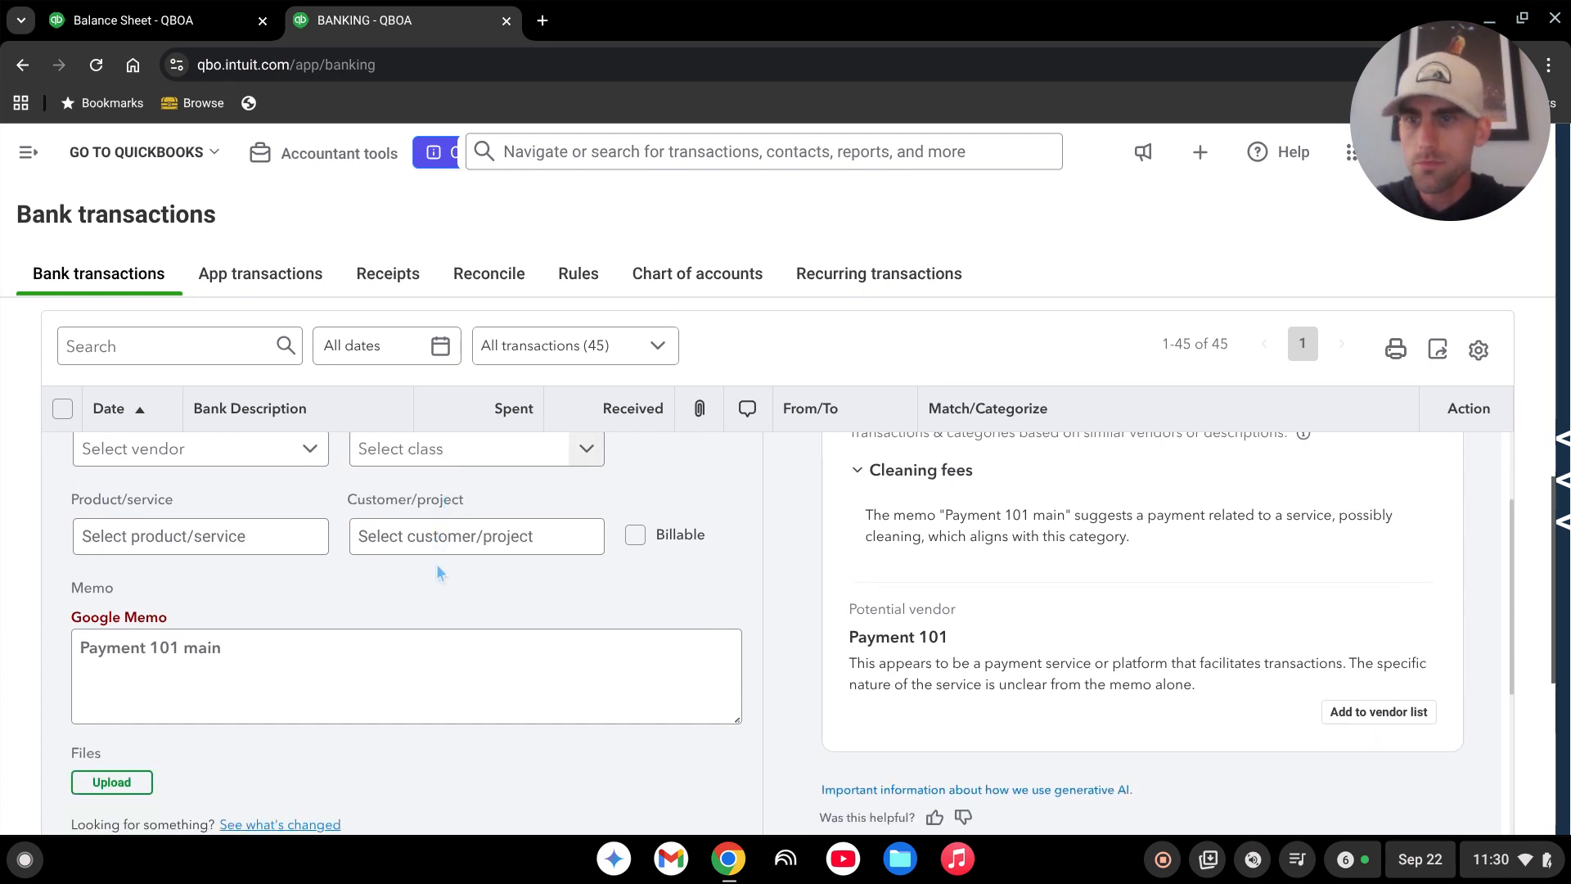
{"action": "left_click", "coordinate": [239, 652]}
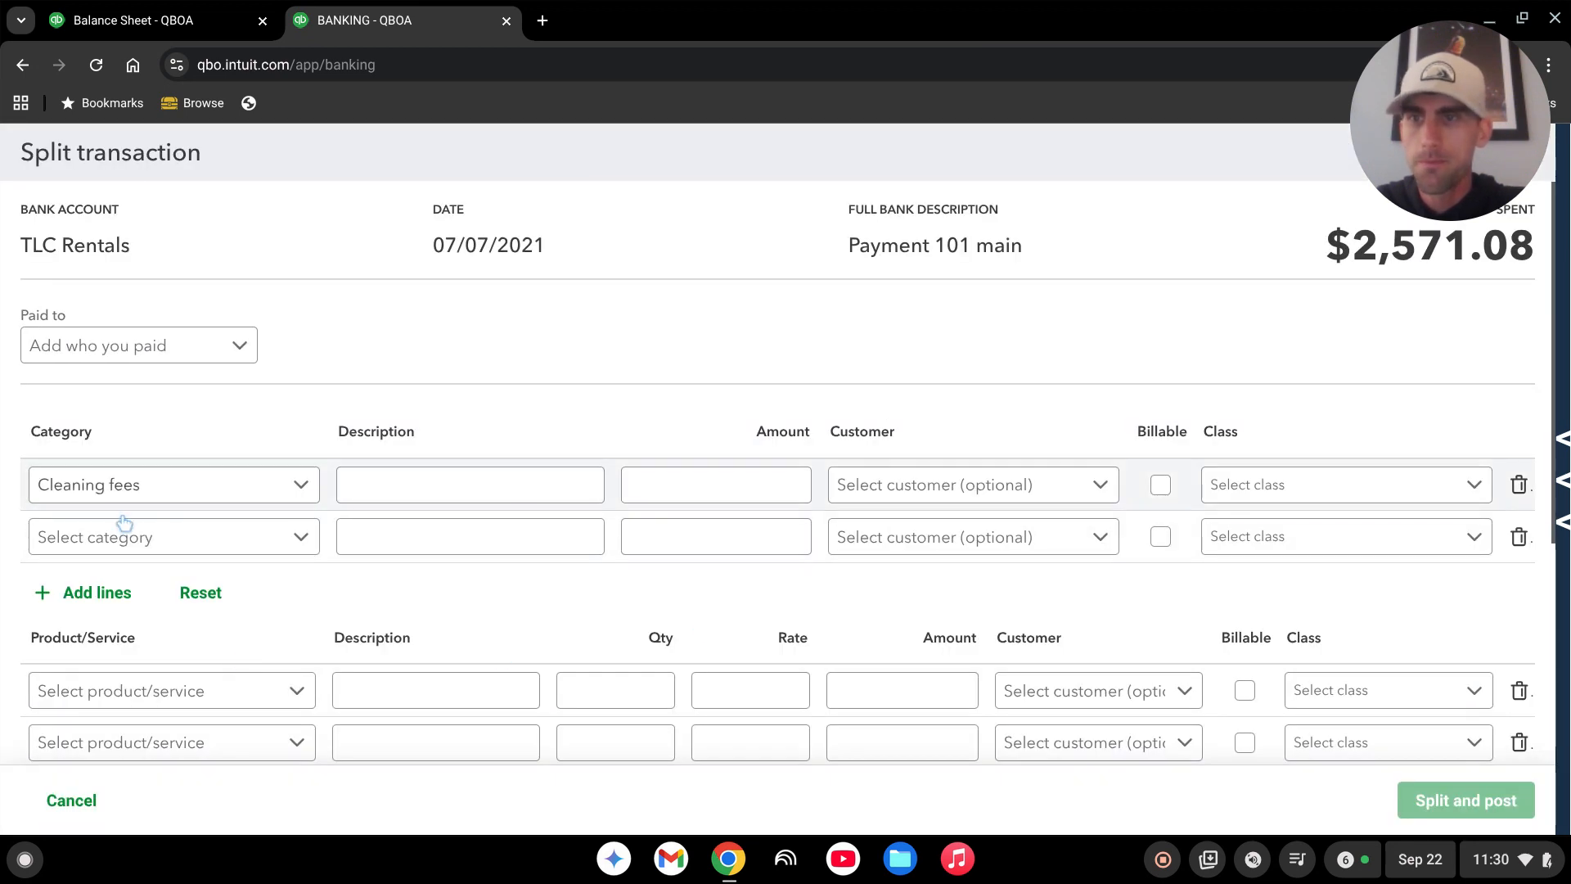
{"action": "left_click", "coordinate": [131, 347]}
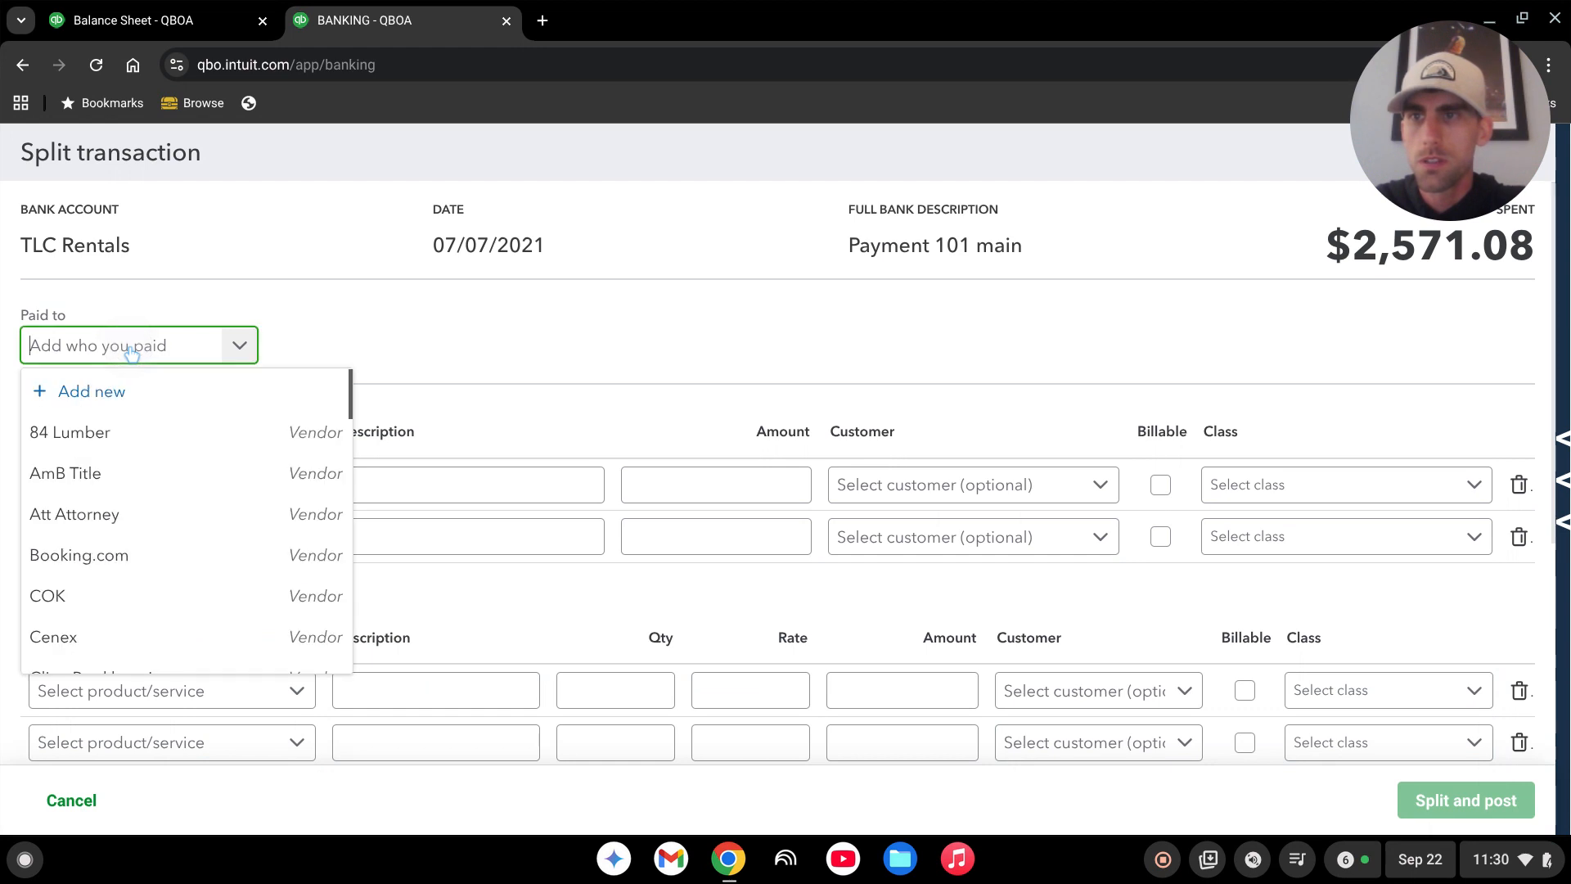
{"action": "left_click", "coordinate": [321, 342]}
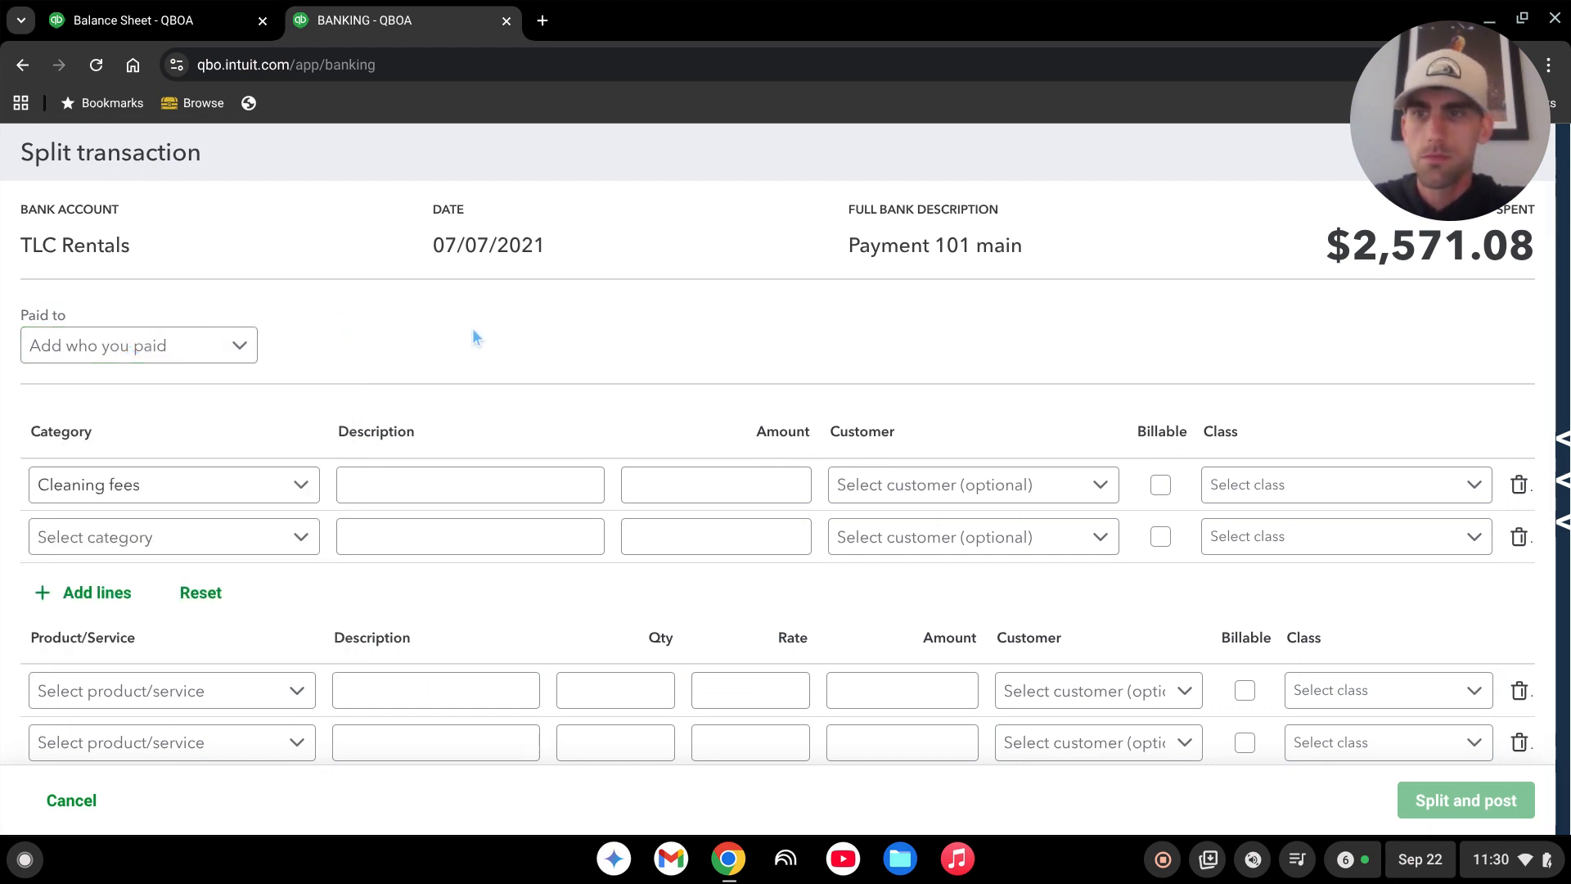
{"action": "scroll", "coordinate": [162, 478], "scroll_direction": "down", "scroll_amount": 2}
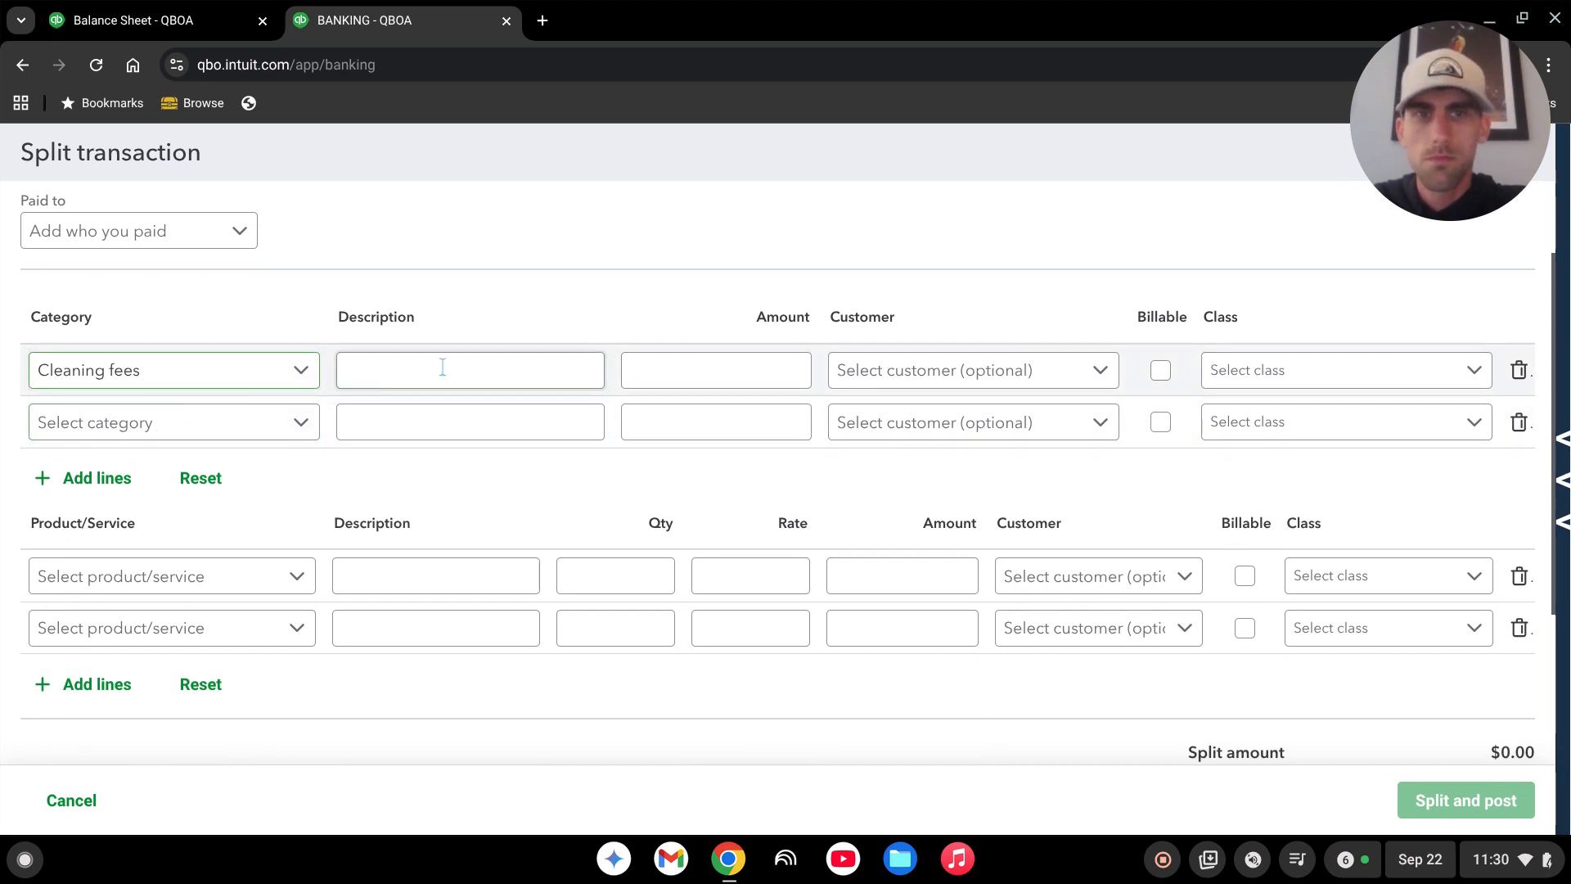
{"action": "left_click", "coordinate": [224, 378]}
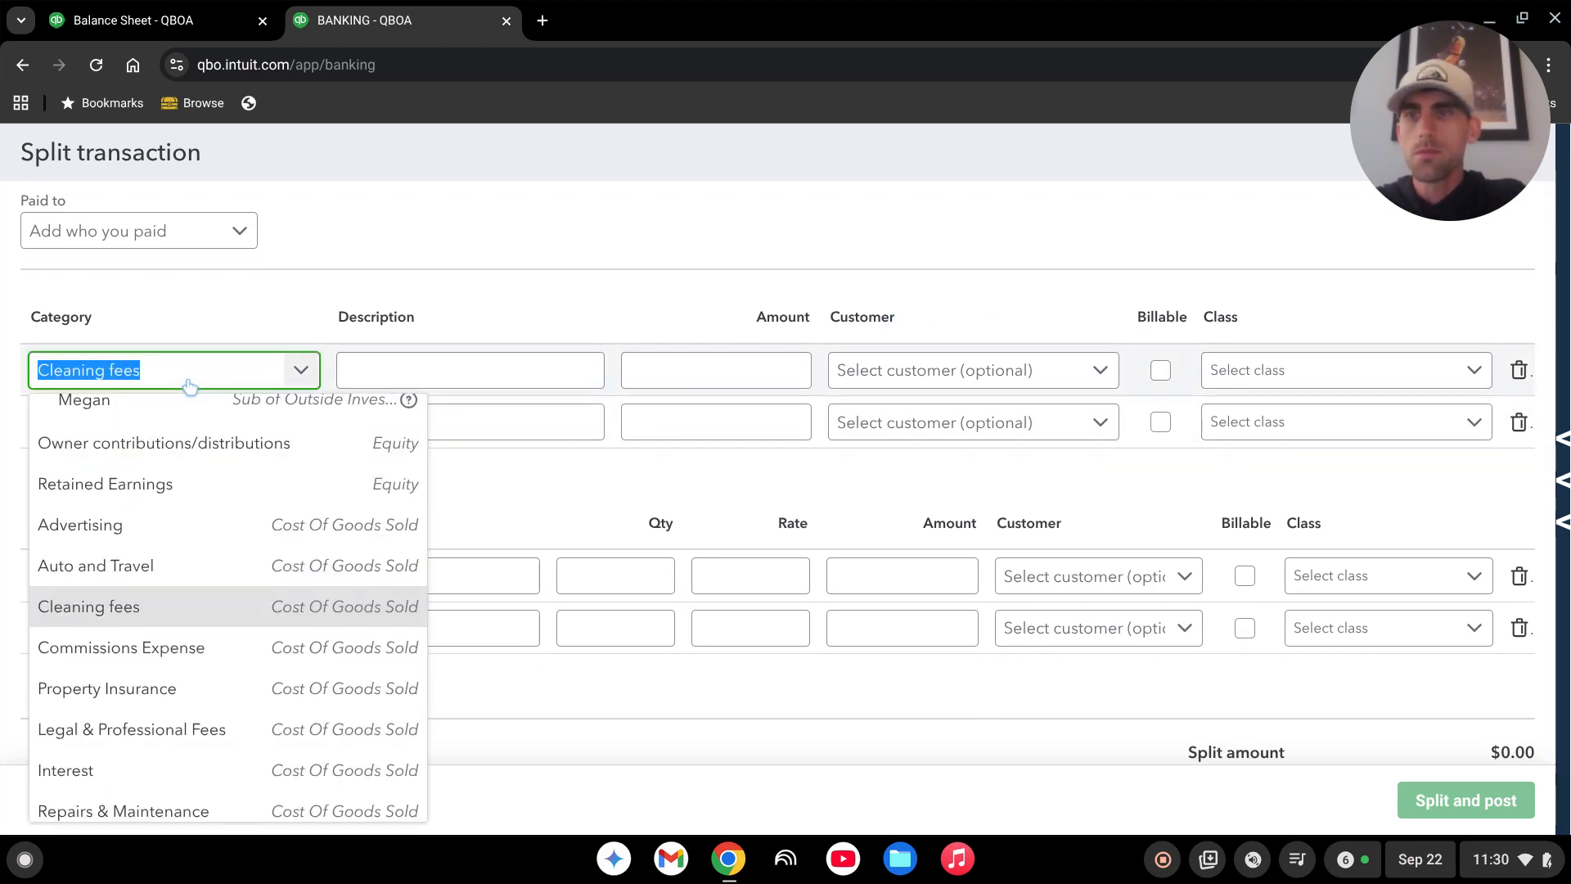
{"action": "type", "text": "due"}
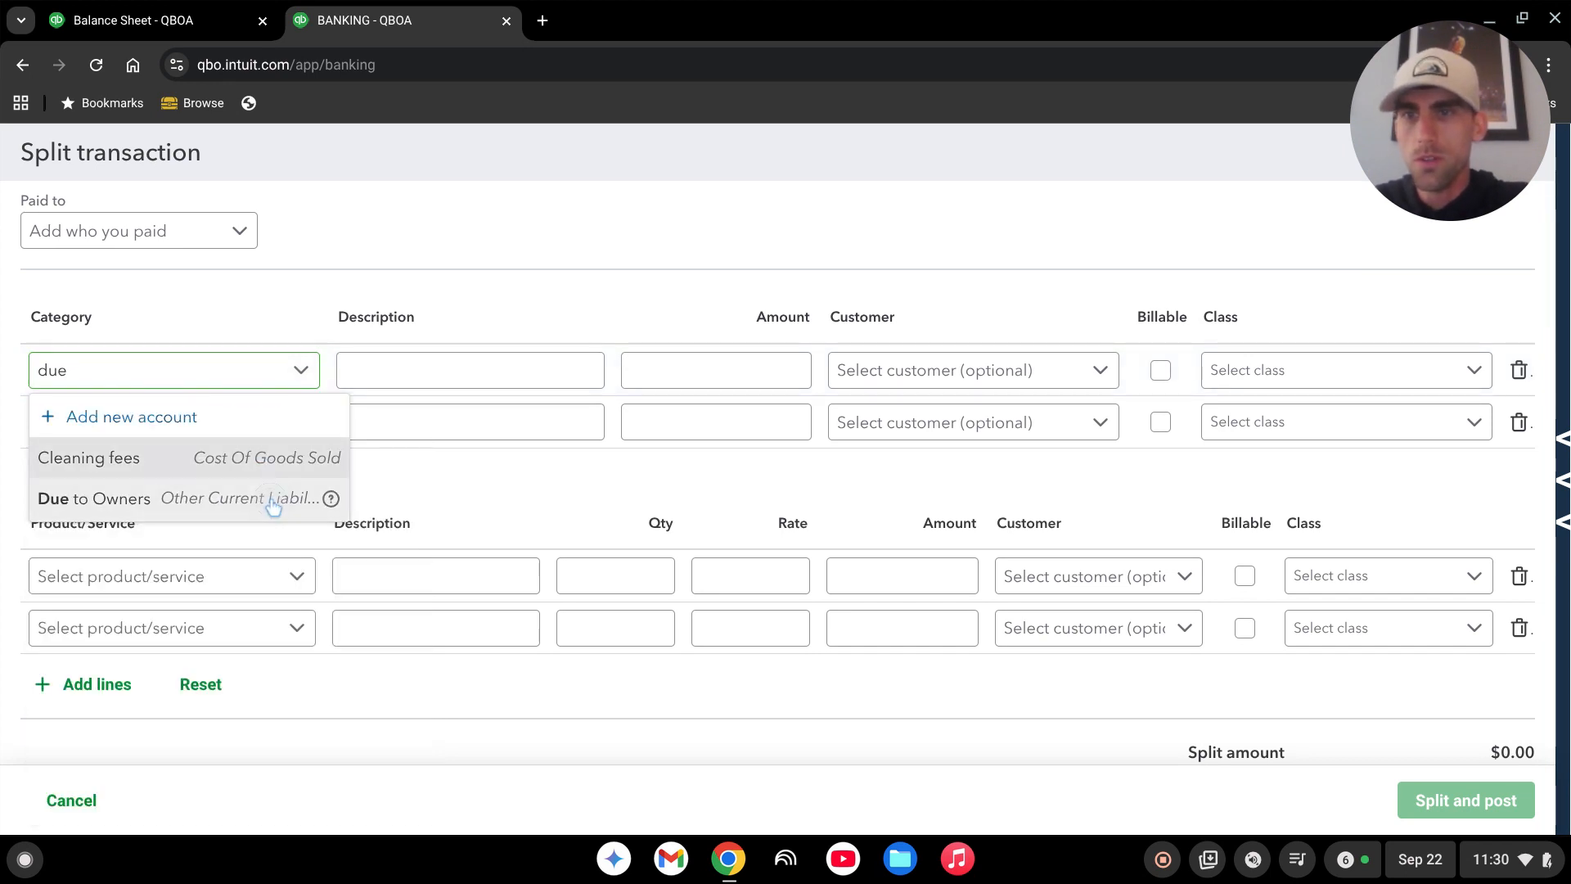
{"action": "left_click", "coordinate": [274, 508]}
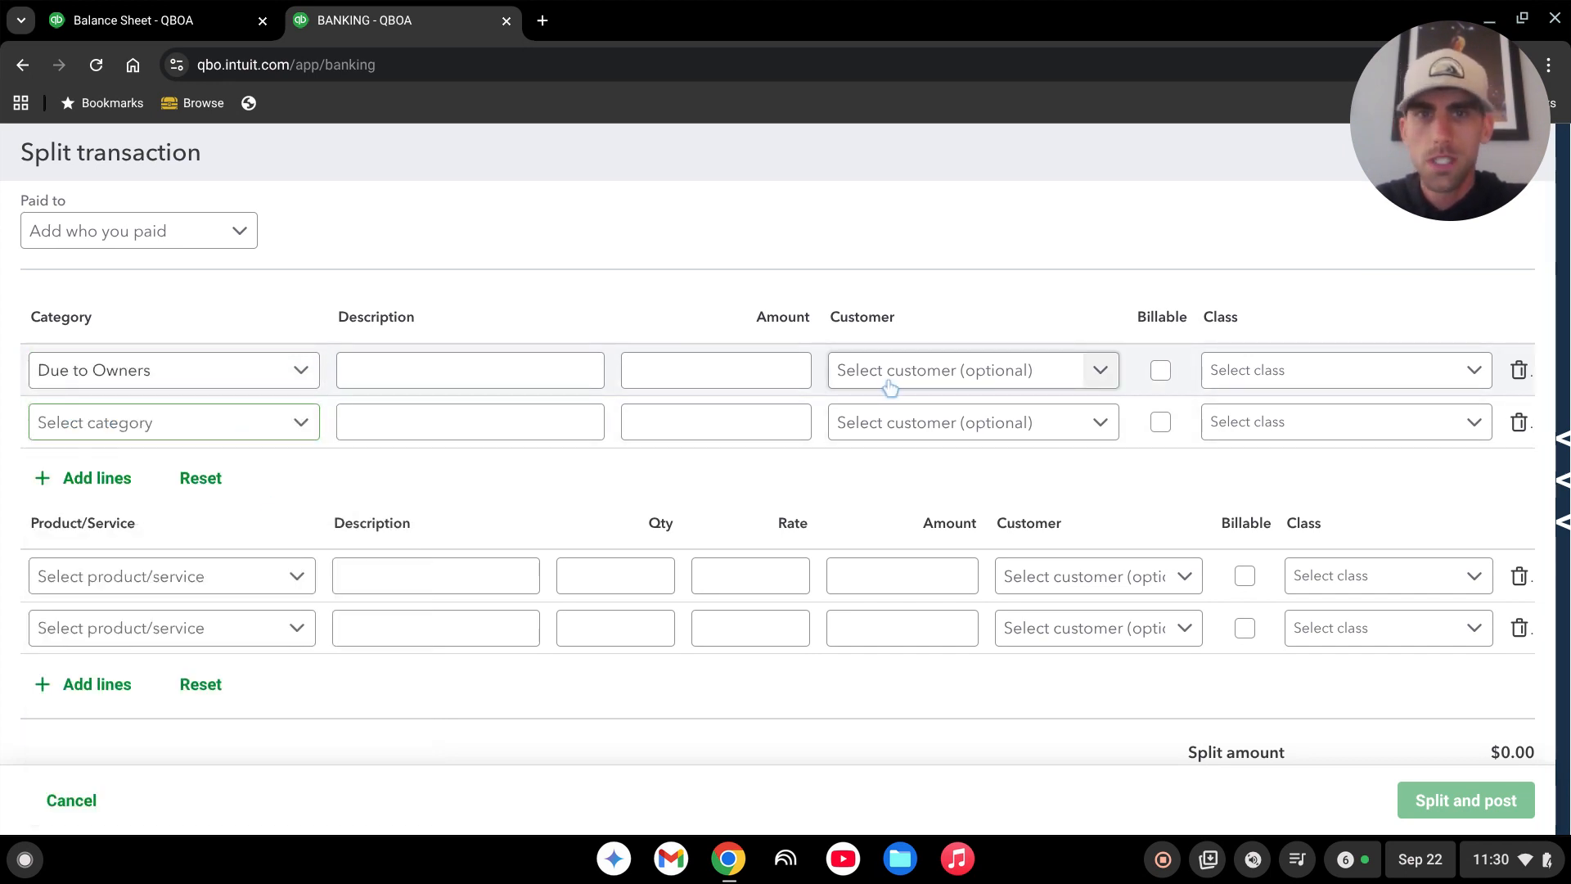
Open Invoice 1025.pdf from the recent files and place it beside the split form to examine its rate and total
{"action": "left_click", "coordinate": [901, 858]}
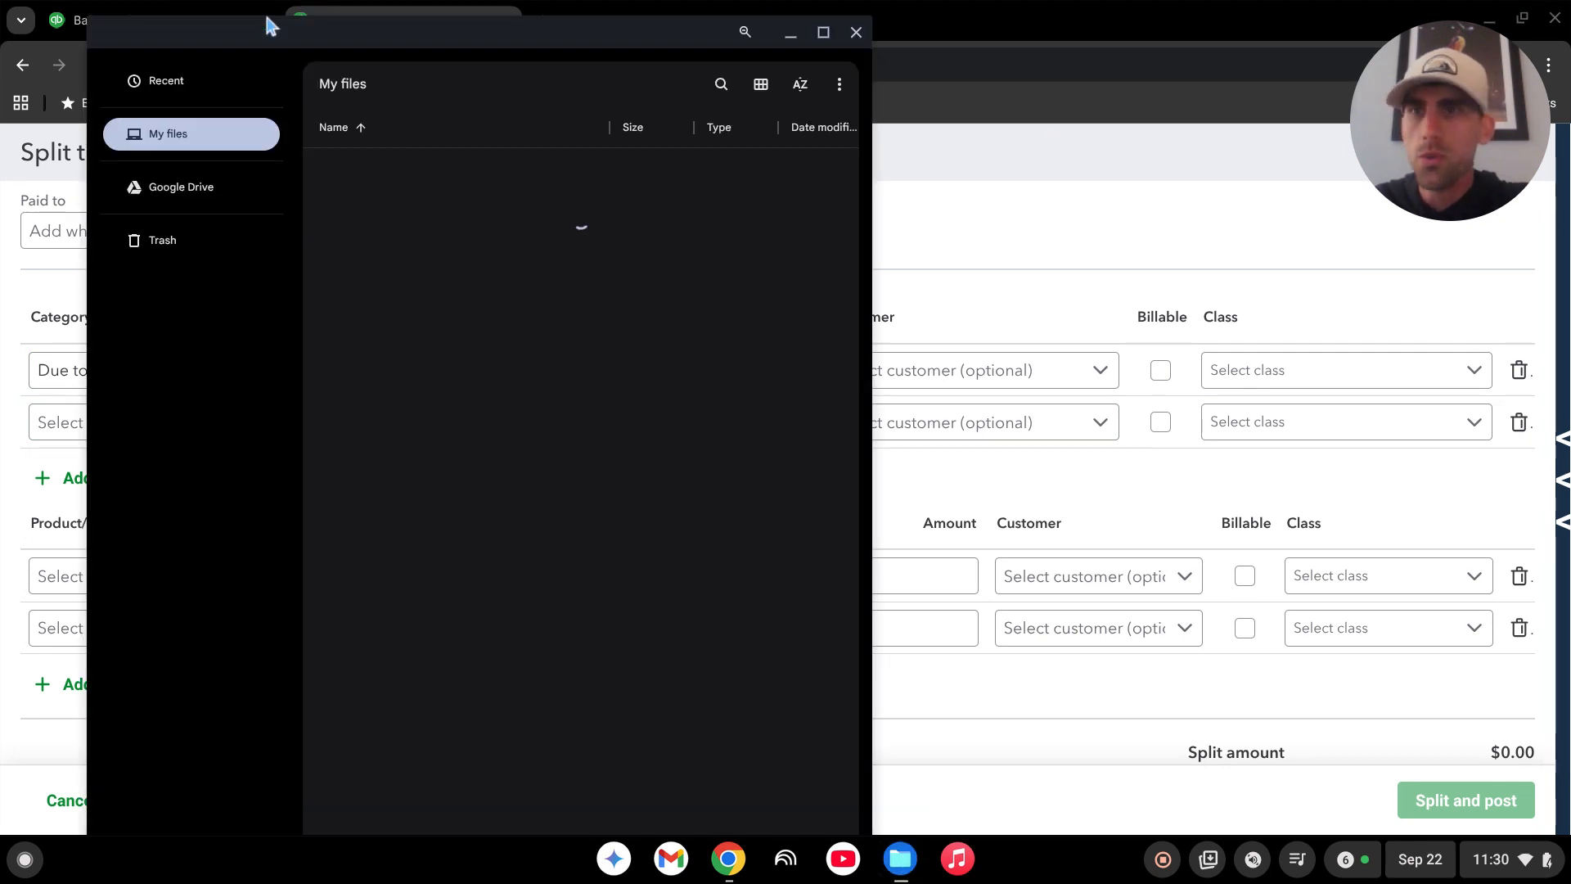
{"action": "left_click", "coordinate": [135, 81]}
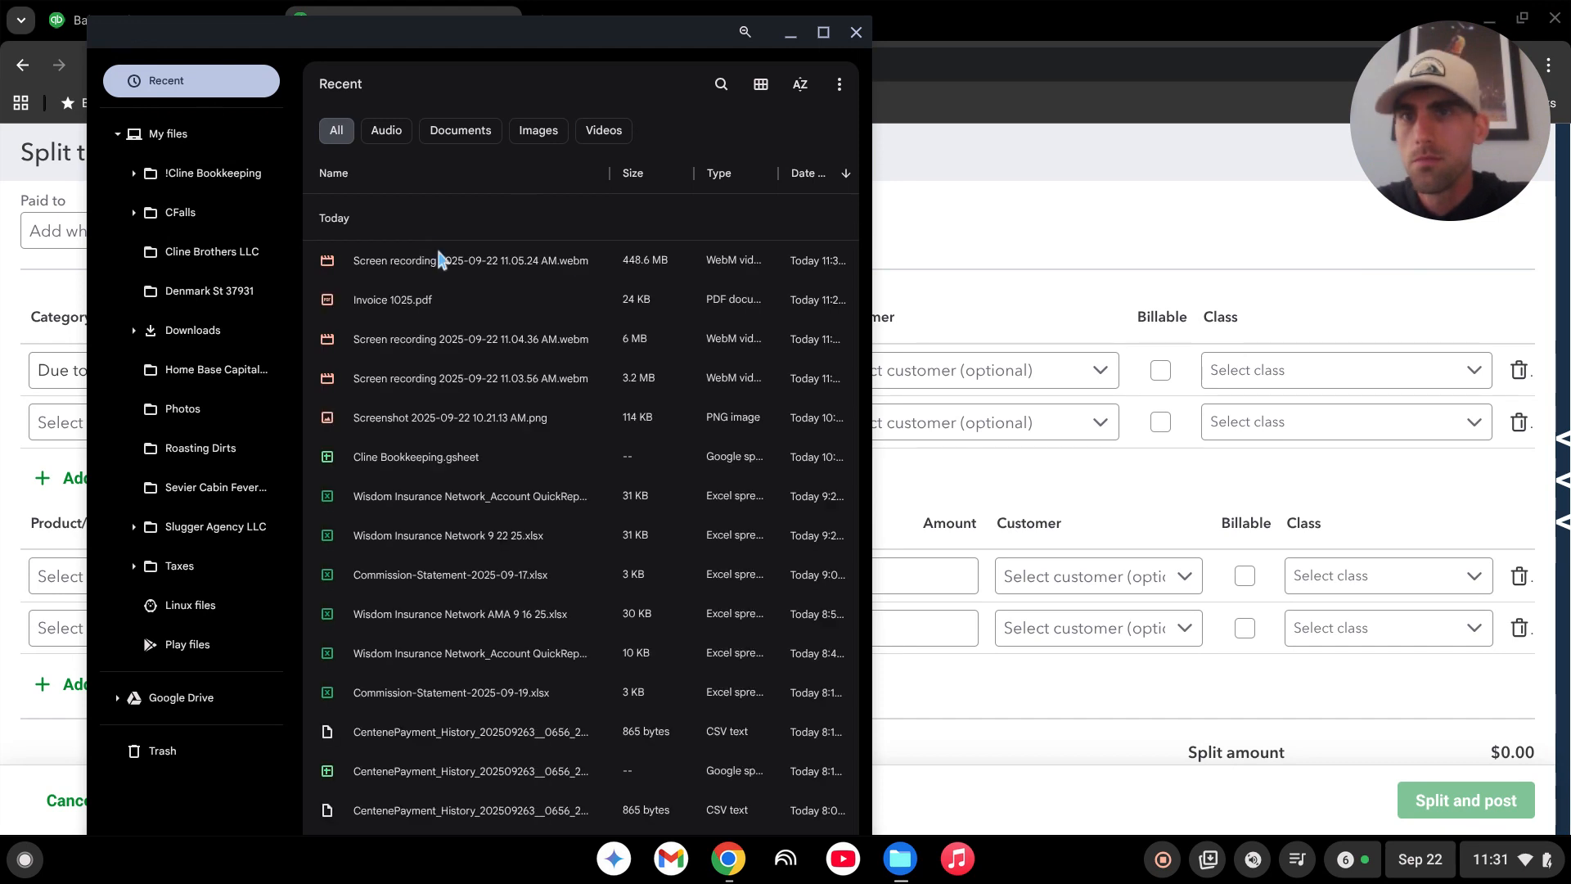
{"action": "double_click", "coordinate": [409, 307]}
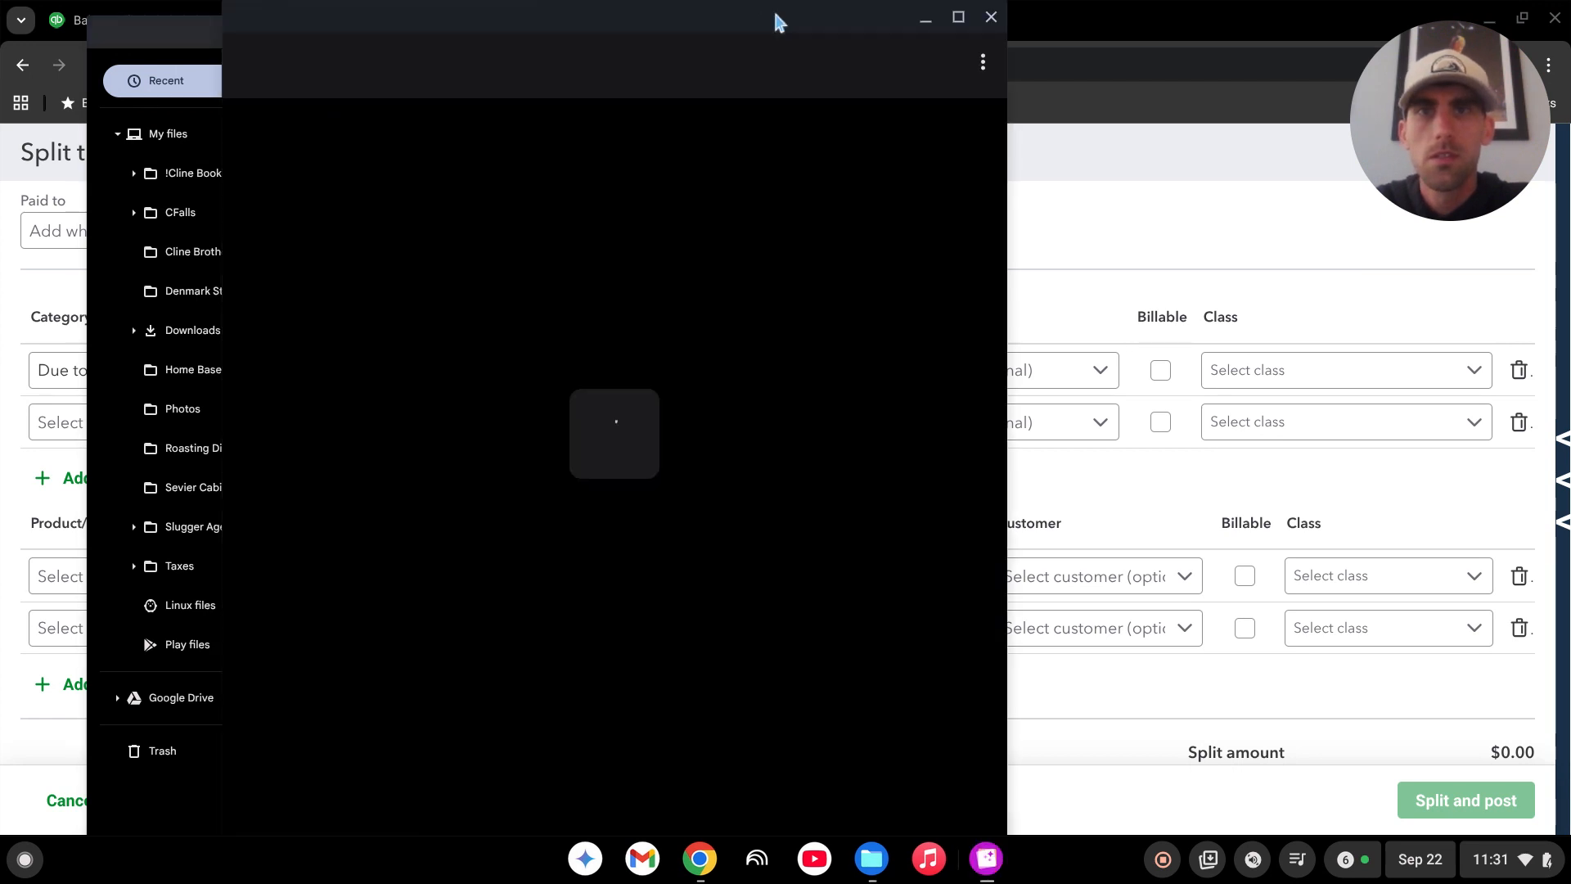
{"action": "left_click_drag", "start_coordinate": [780, 21], "coordinate": [1055, 94]}
{"action": "left_click", "coordinate": [869, 39]}
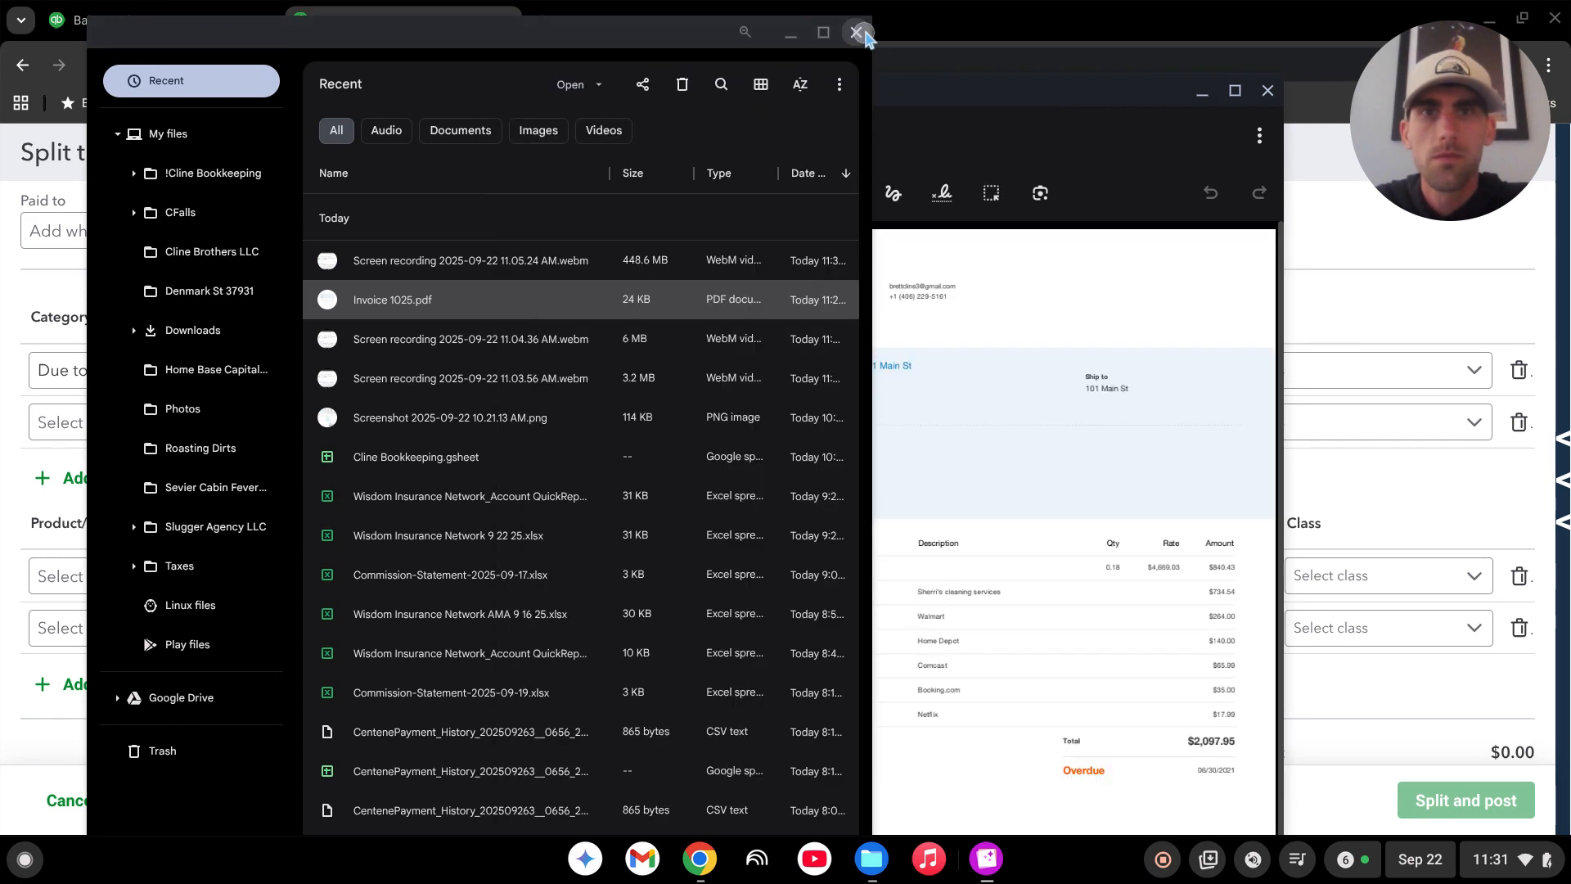
{"action": "left_click", "coordinate": [856, 32]}
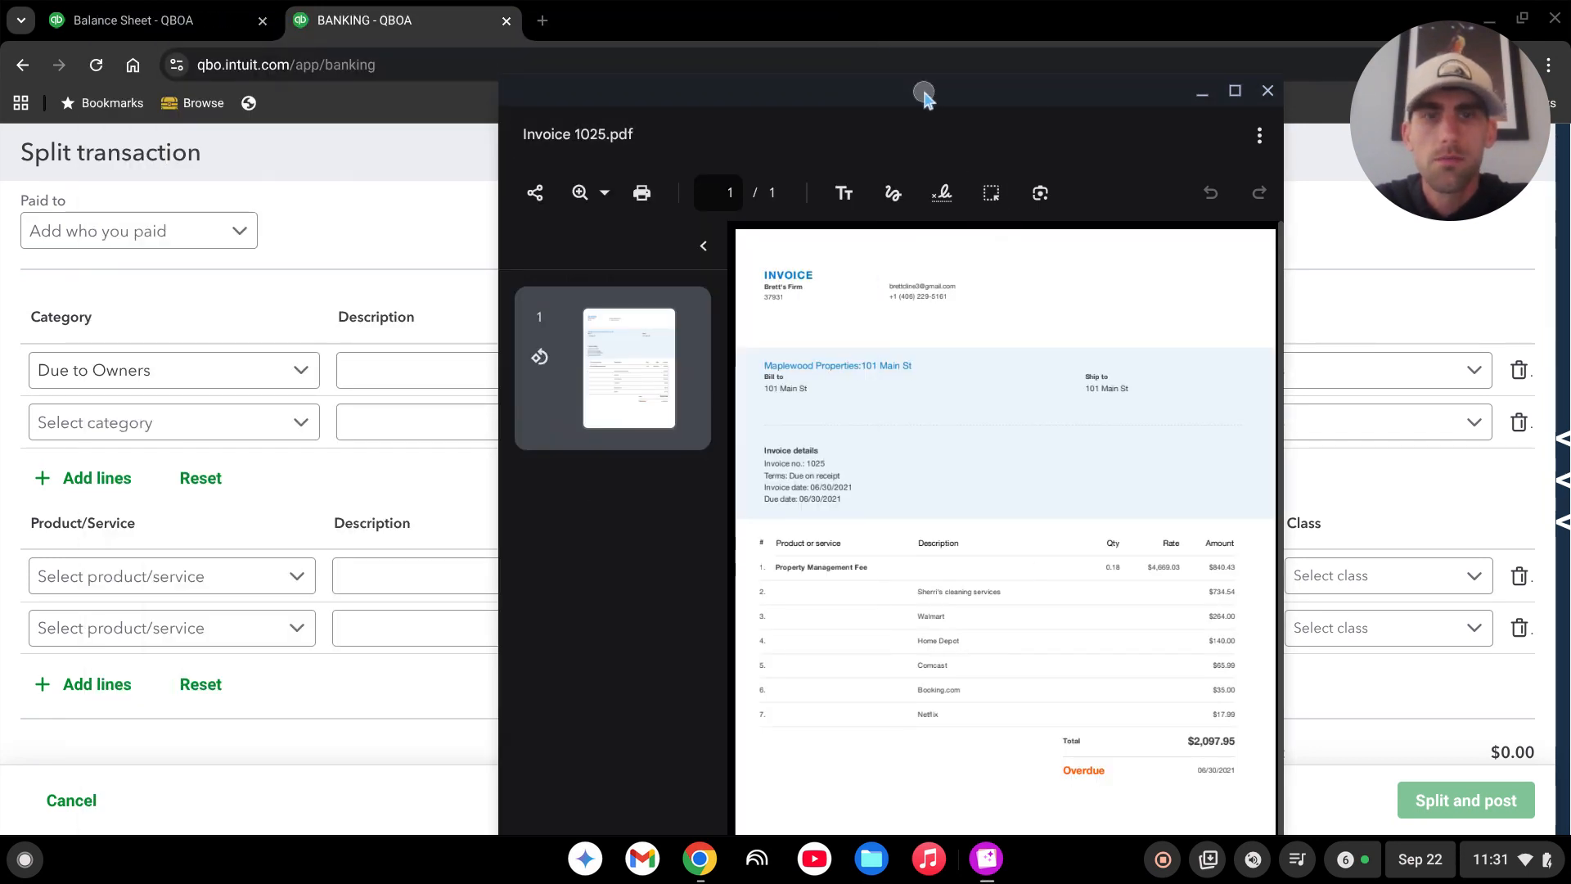
{"action": "left_click_drag", "start_coordinate": [921, 87], "coordinate": [1067, 36]}
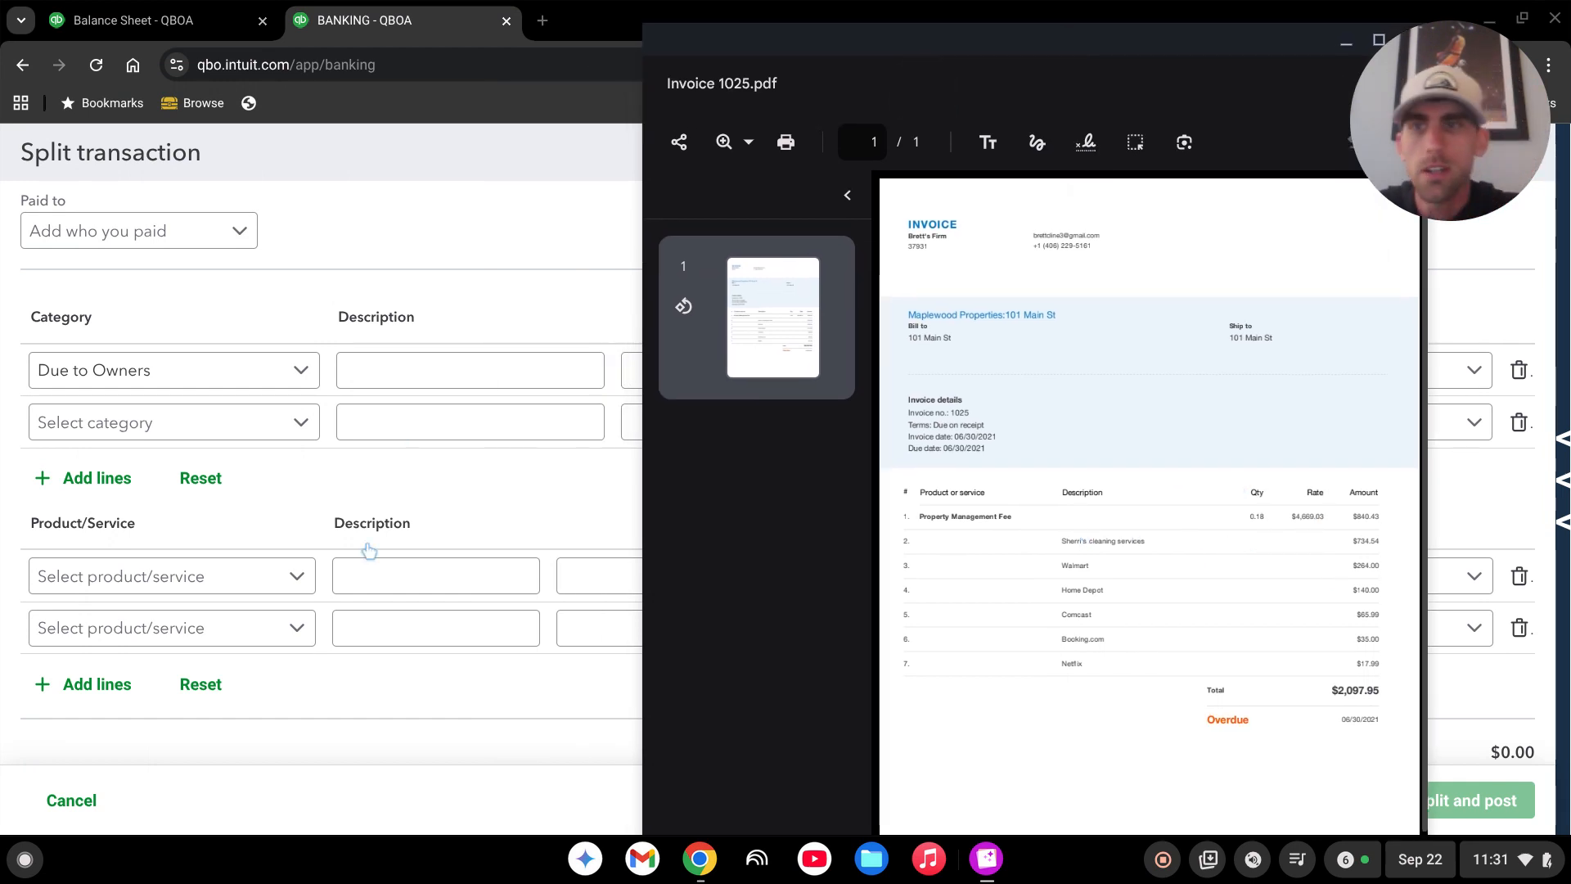
Return to the split form and enter 4669.03 as the amount of the Due to Owners line
{"action": "left_click", "coordinate": [450, 365]}
{"action": "left_click", "coordinate": [508, 305]}
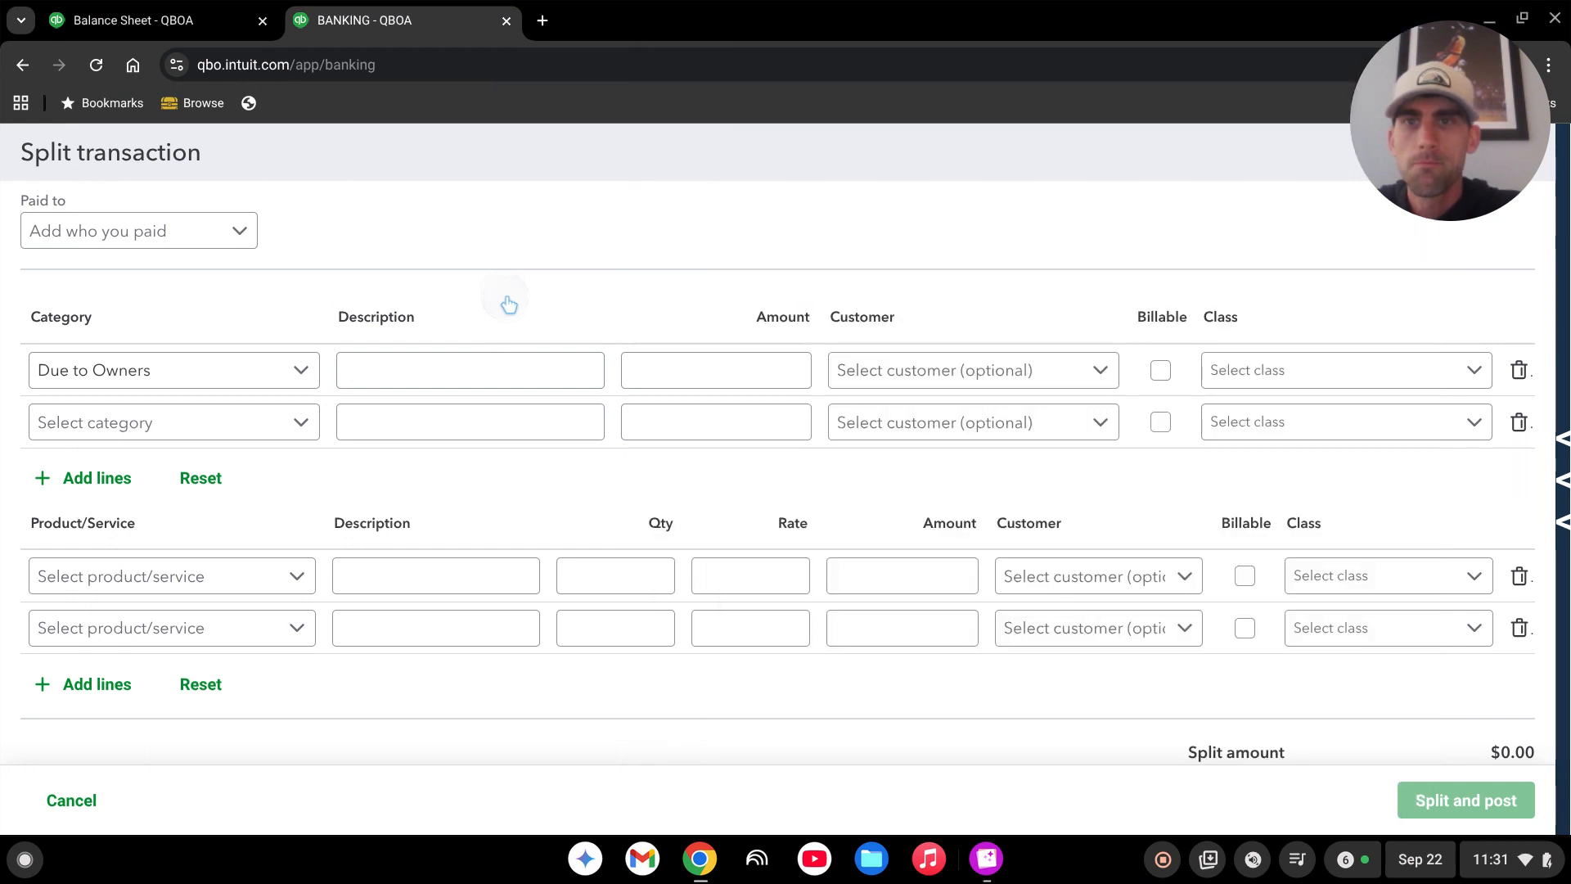
{"action": "left_click", "coordinate": [759, 383]}
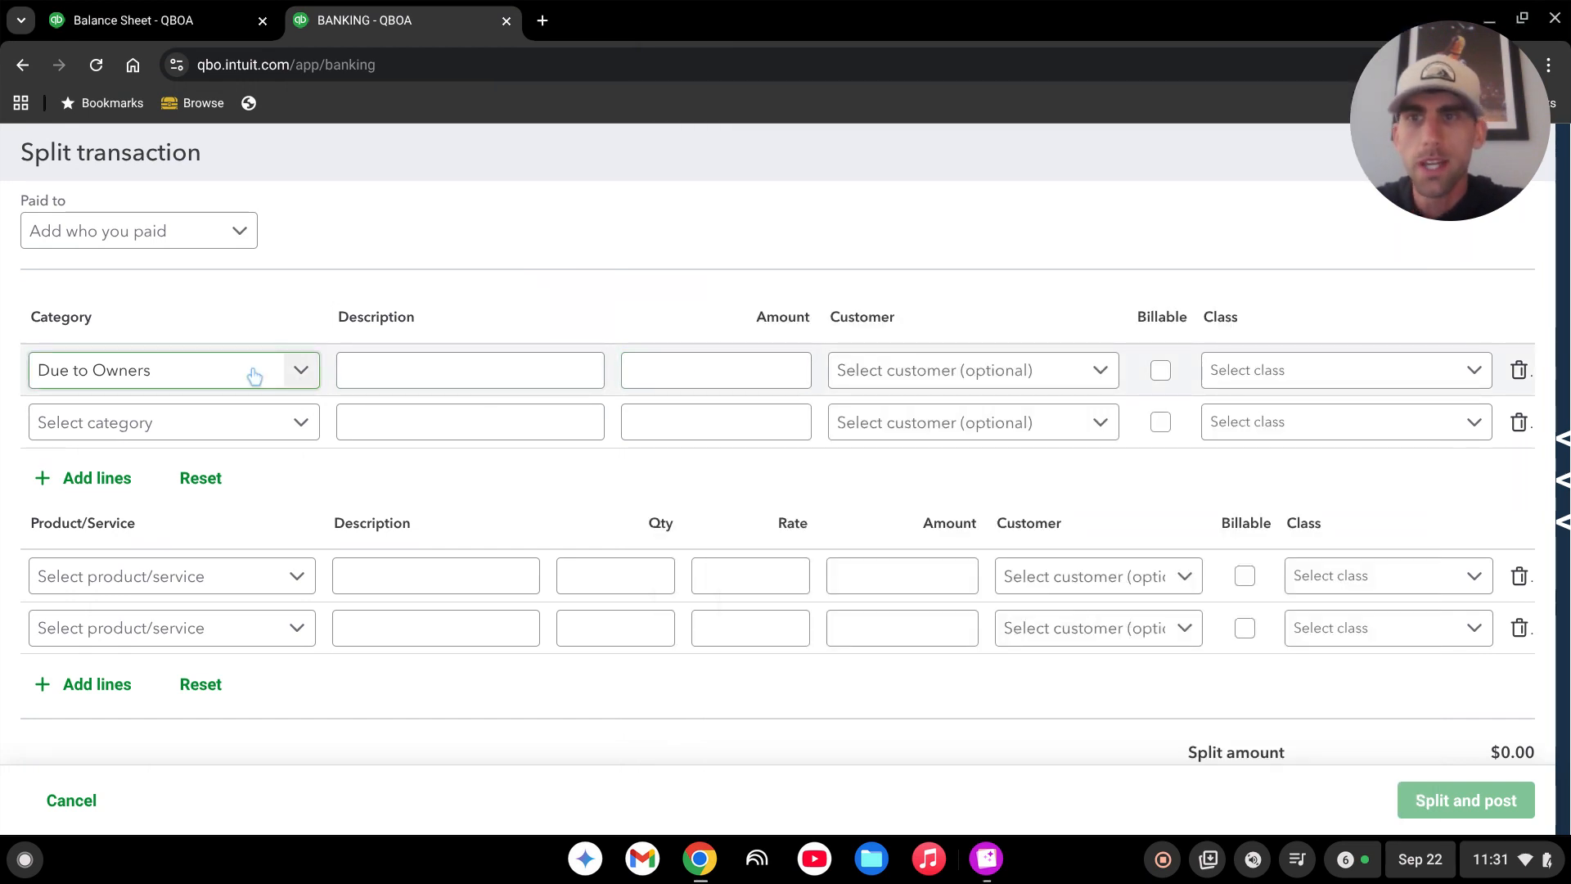
{"action": "left_click", "coordinate": [750, 365]}
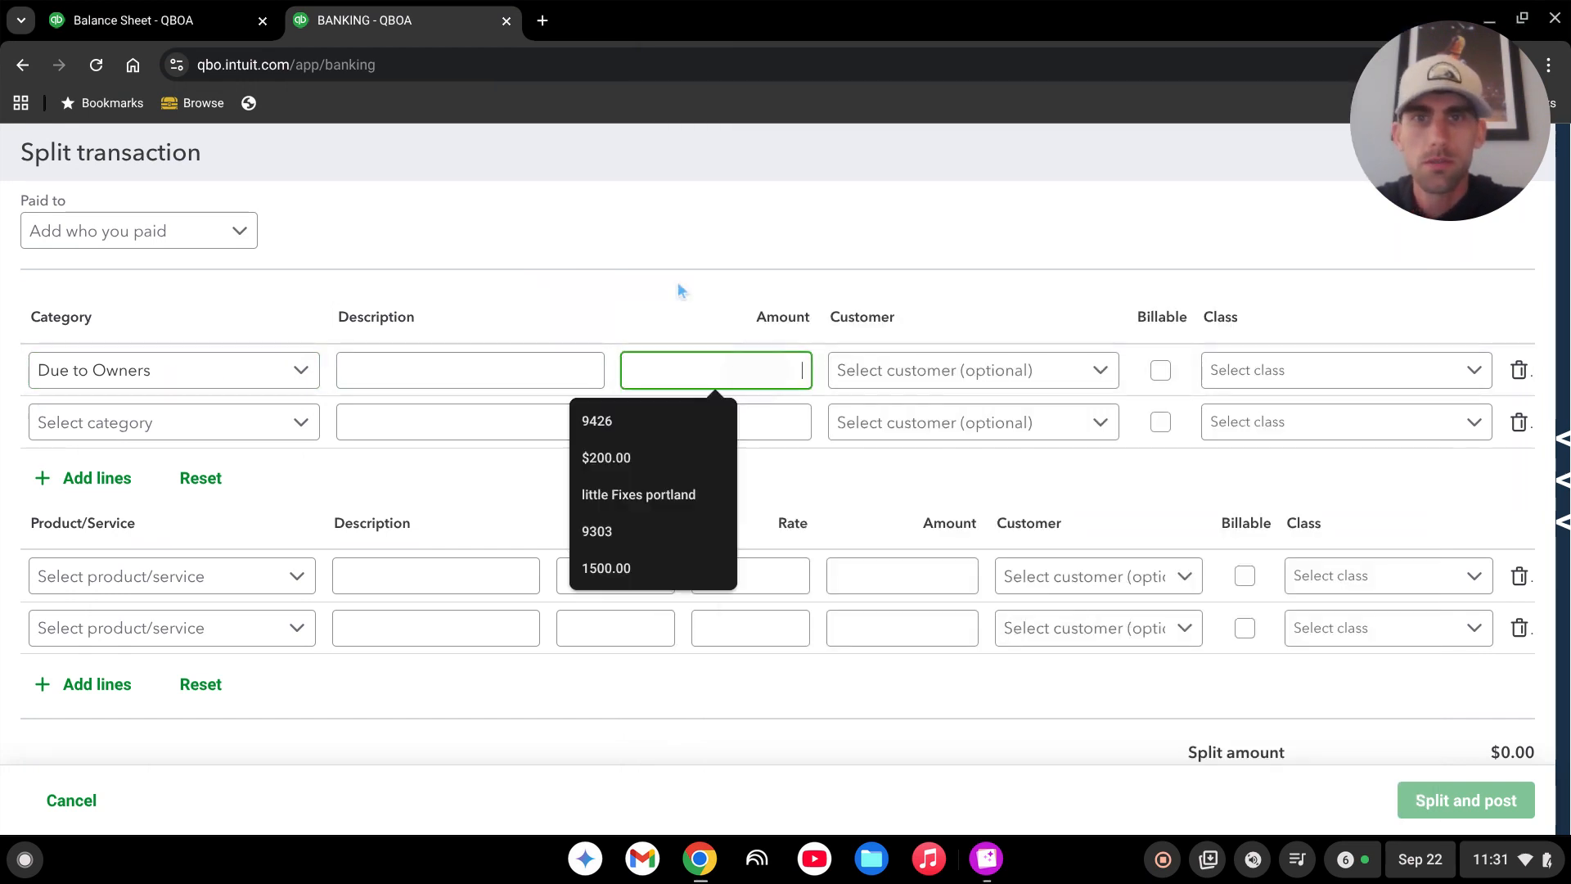
{"action": "type", "text": "466"}
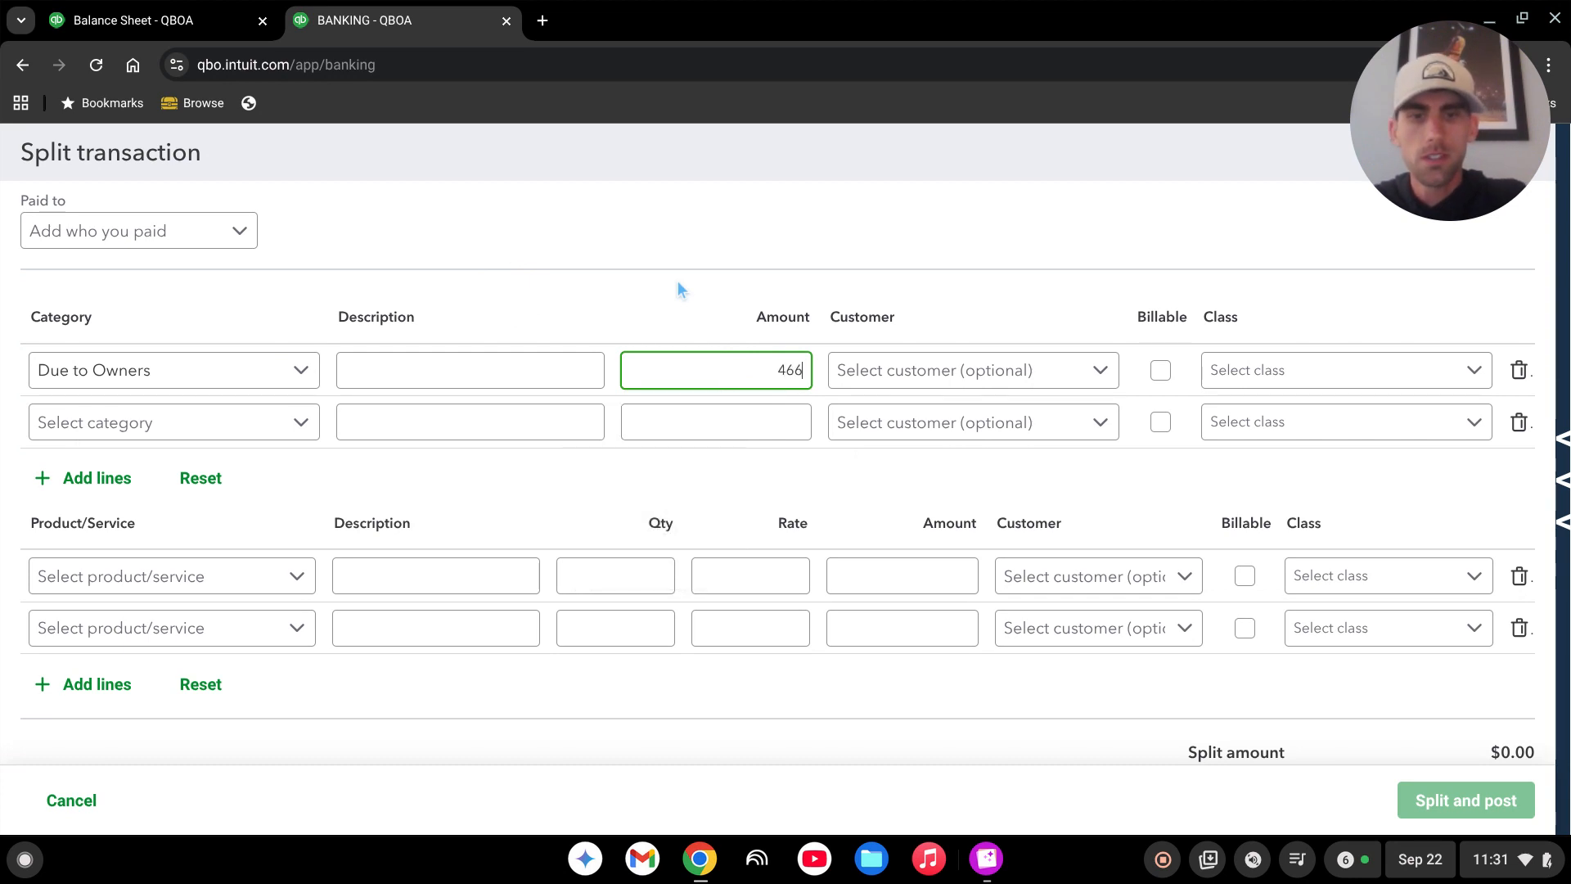
{"action": "type", "text": "9.03"}
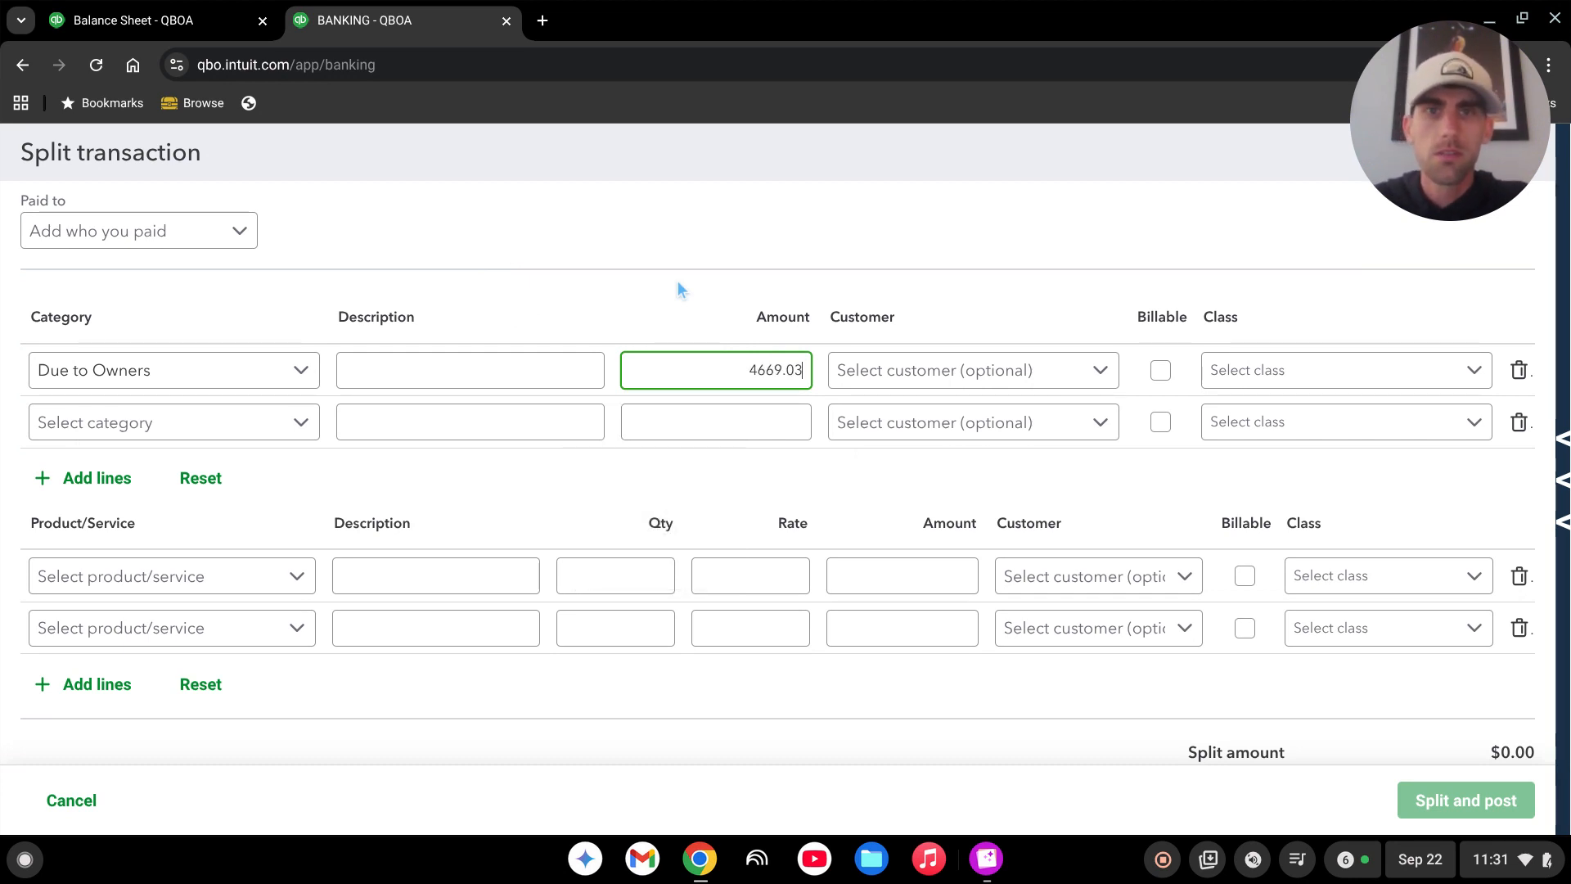
Assign the Due to Owners line to the Maplewood Properties sub-customer named in the payment and to the matching property class
{"action": "key", "text": "Tab"}
{"action": "type", "text": "101"}
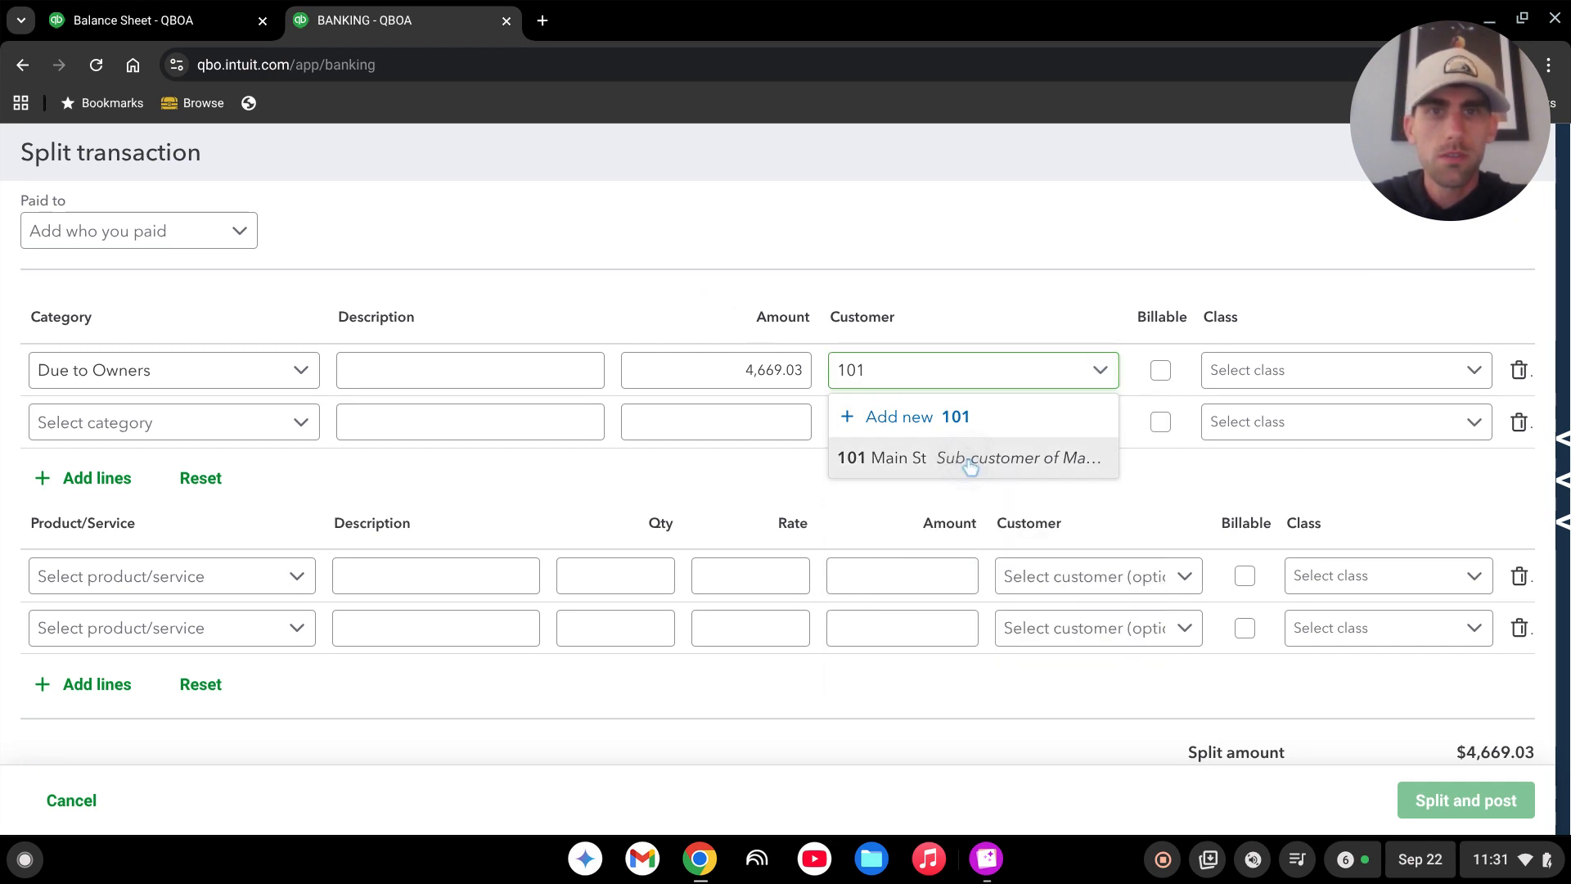
{"action": "left_click", "coordinate": [956, 455]}
{"action": "left_click", "coordinate": [1284, 372]}
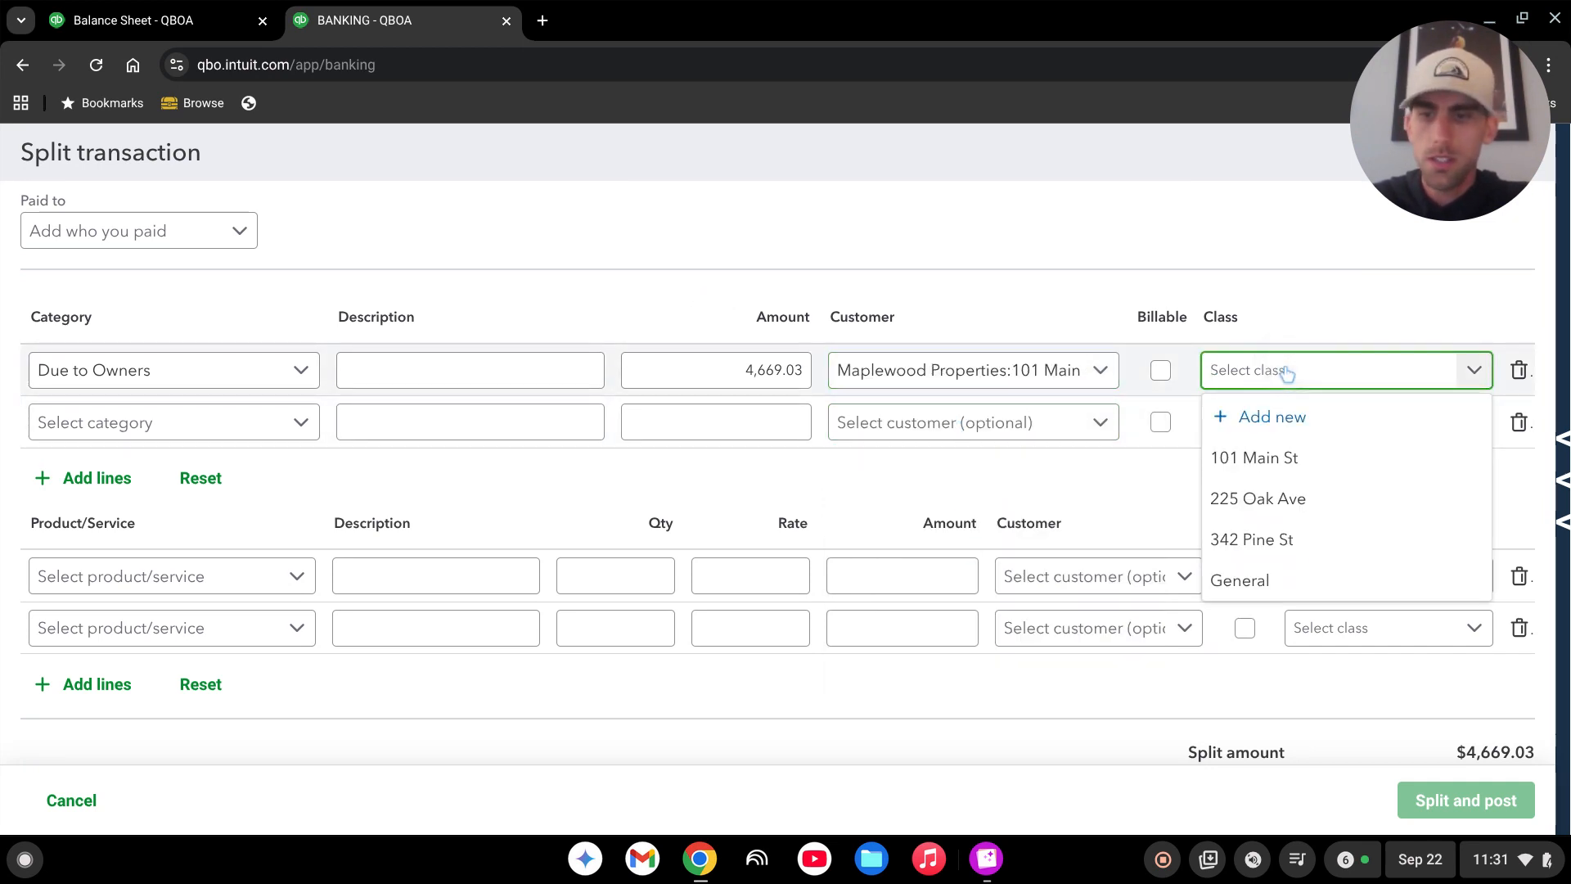
{"action": "left_click", "coordinate": [1305, 457]}
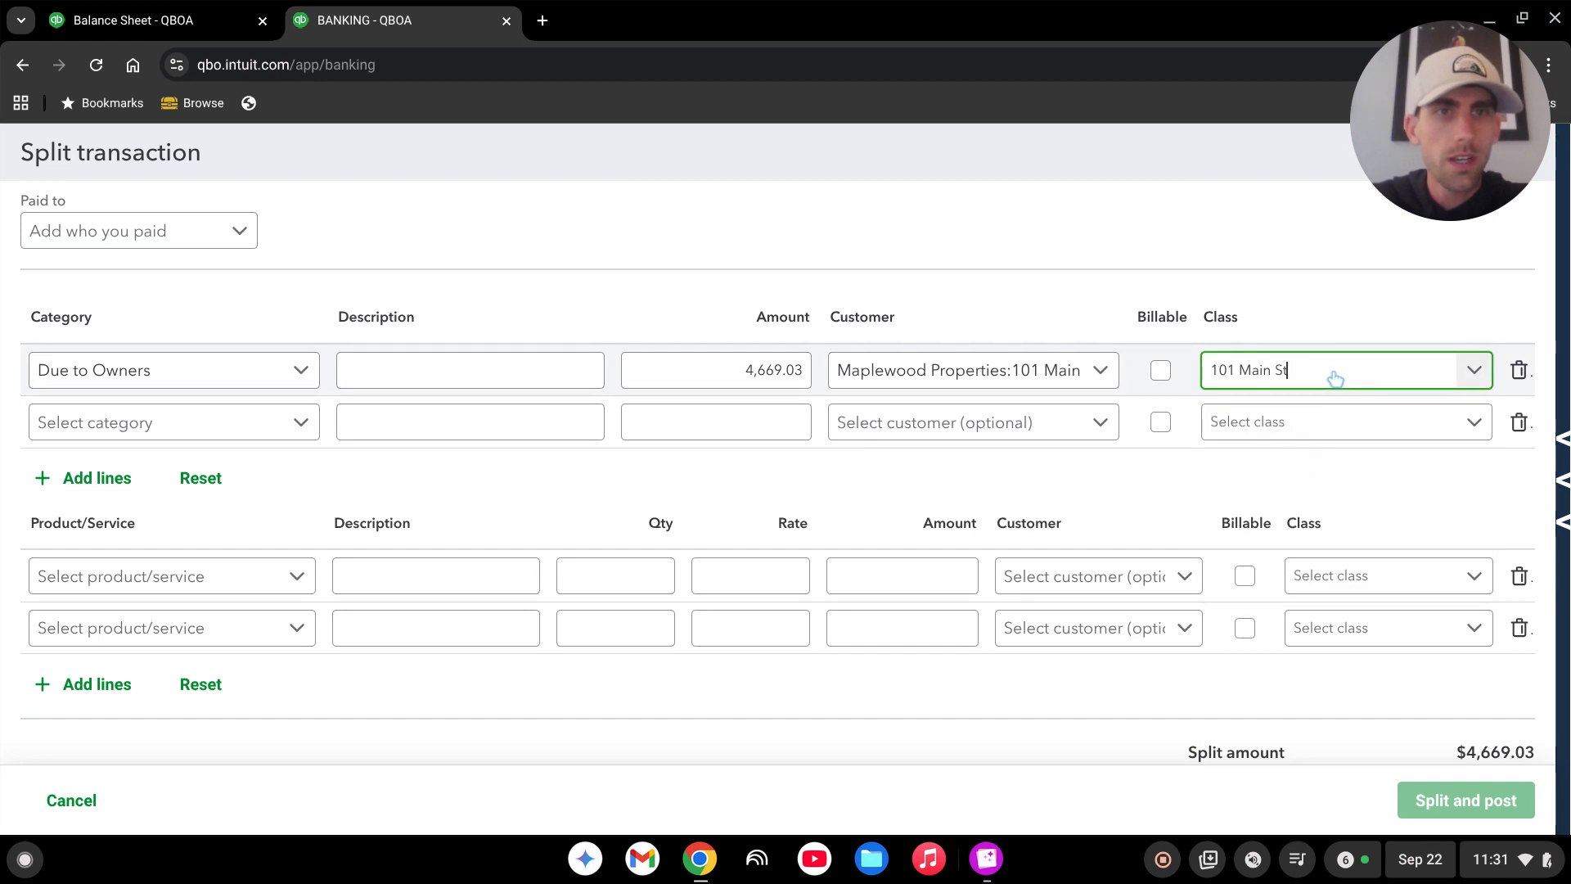
Set the second split line's category to Accounts Receivable
{"action": "left_click", "coordinate": [183, 430]}
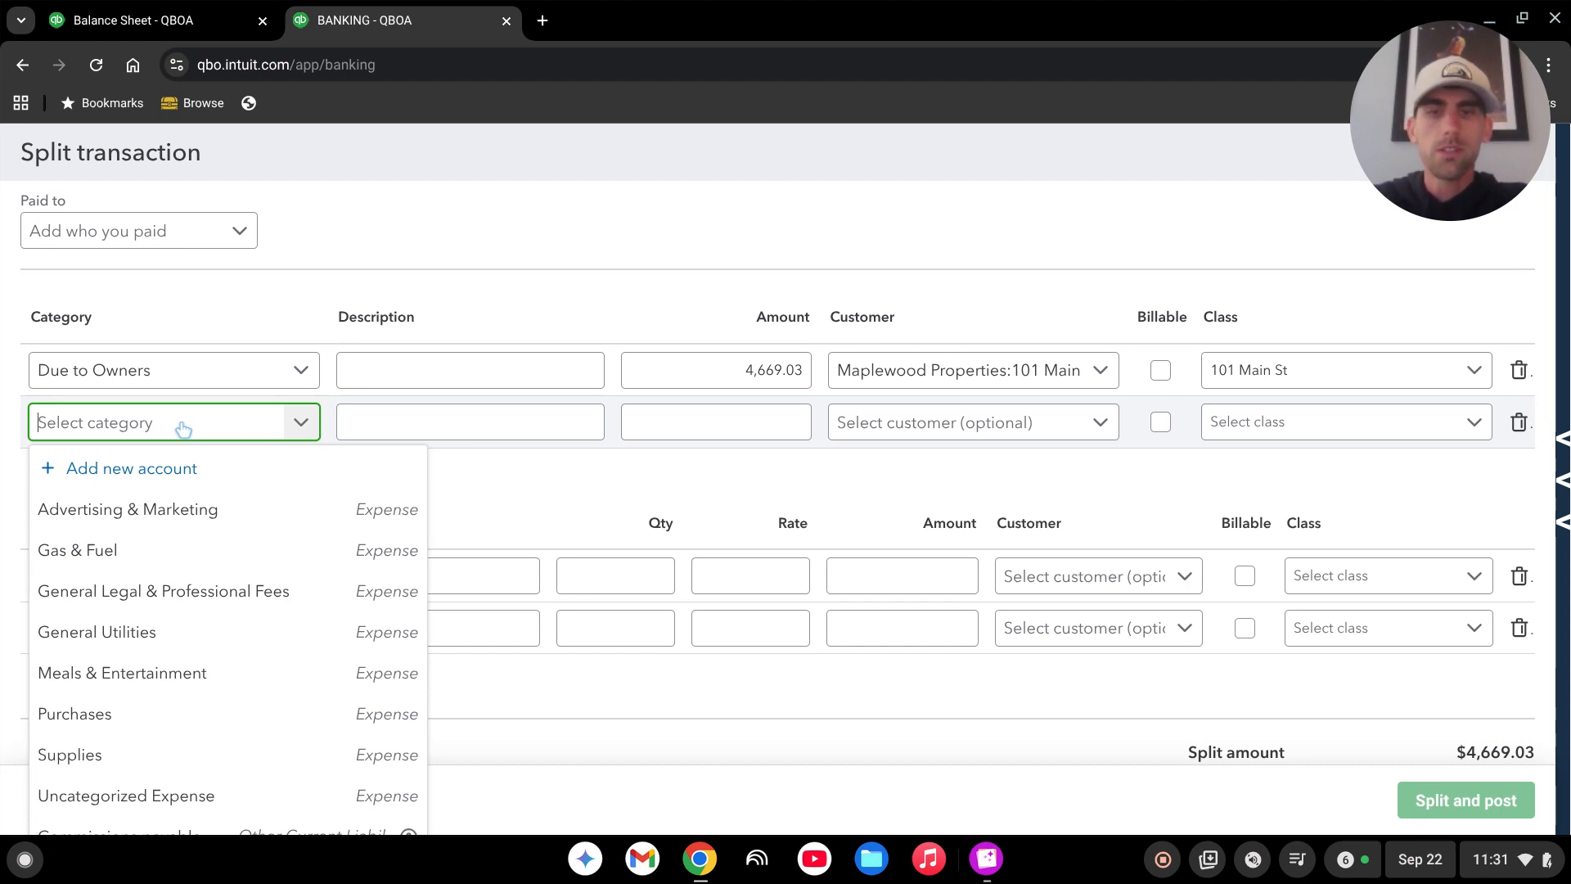
{"action": "type", "text": "acc"}
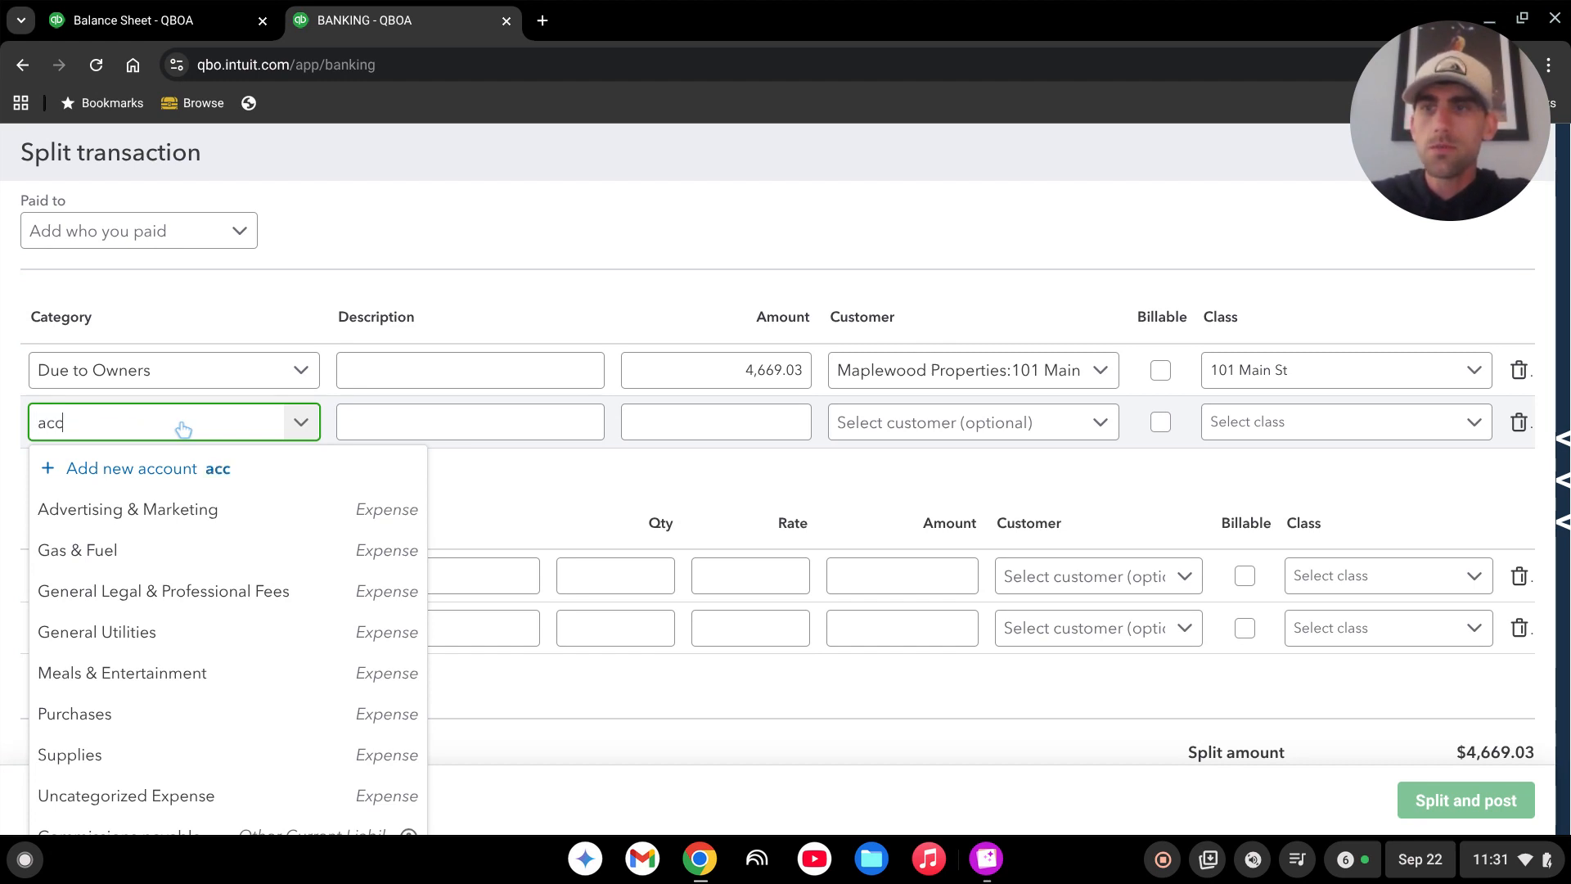
{"action": "type", "text": "ount"}
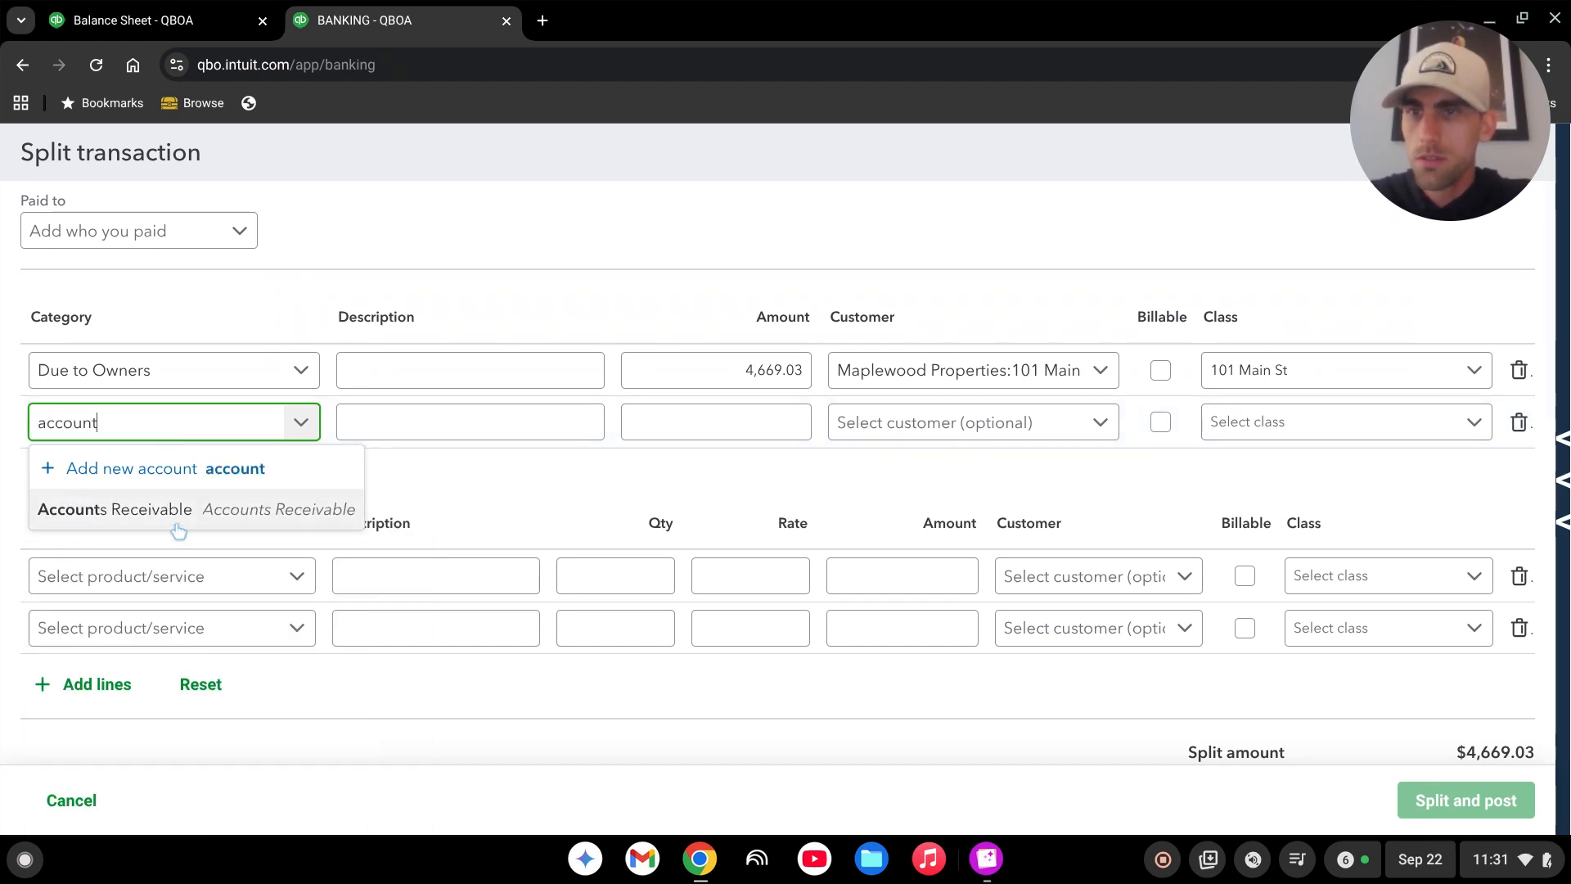
{"action": "left_click", "coordinate": [187, 517]}
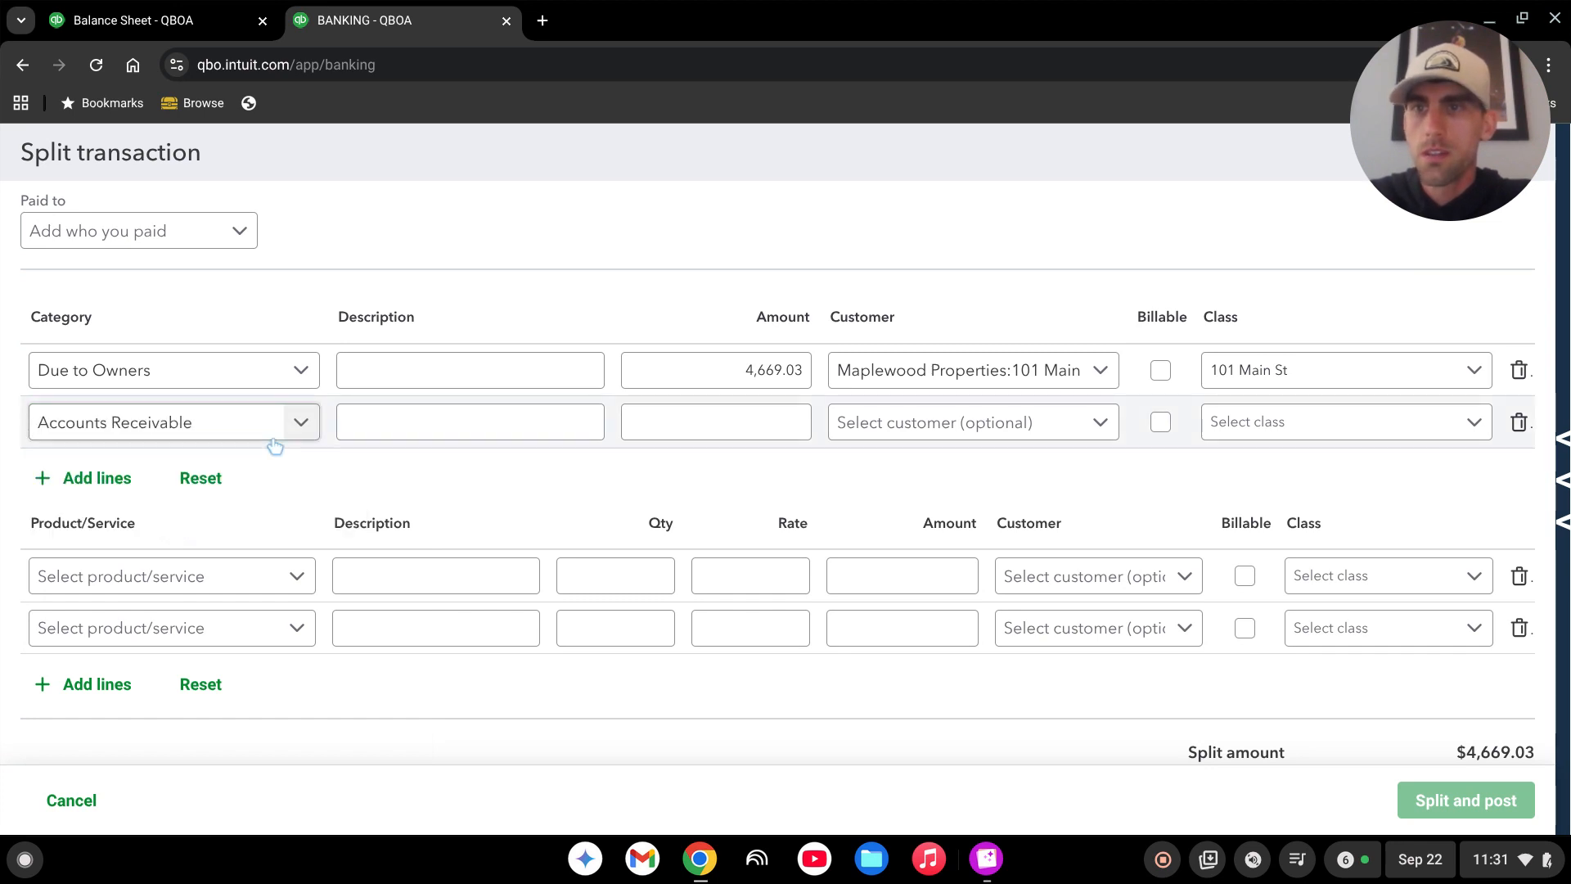
Check the total on Invoice 1025.pdf and enter 2097.95 as the amount of the Accounts Receivable line
{"action": "left_click", "coordinate": [777, 416]}
{"action": "left_click", "coordinate": [761, 422]}
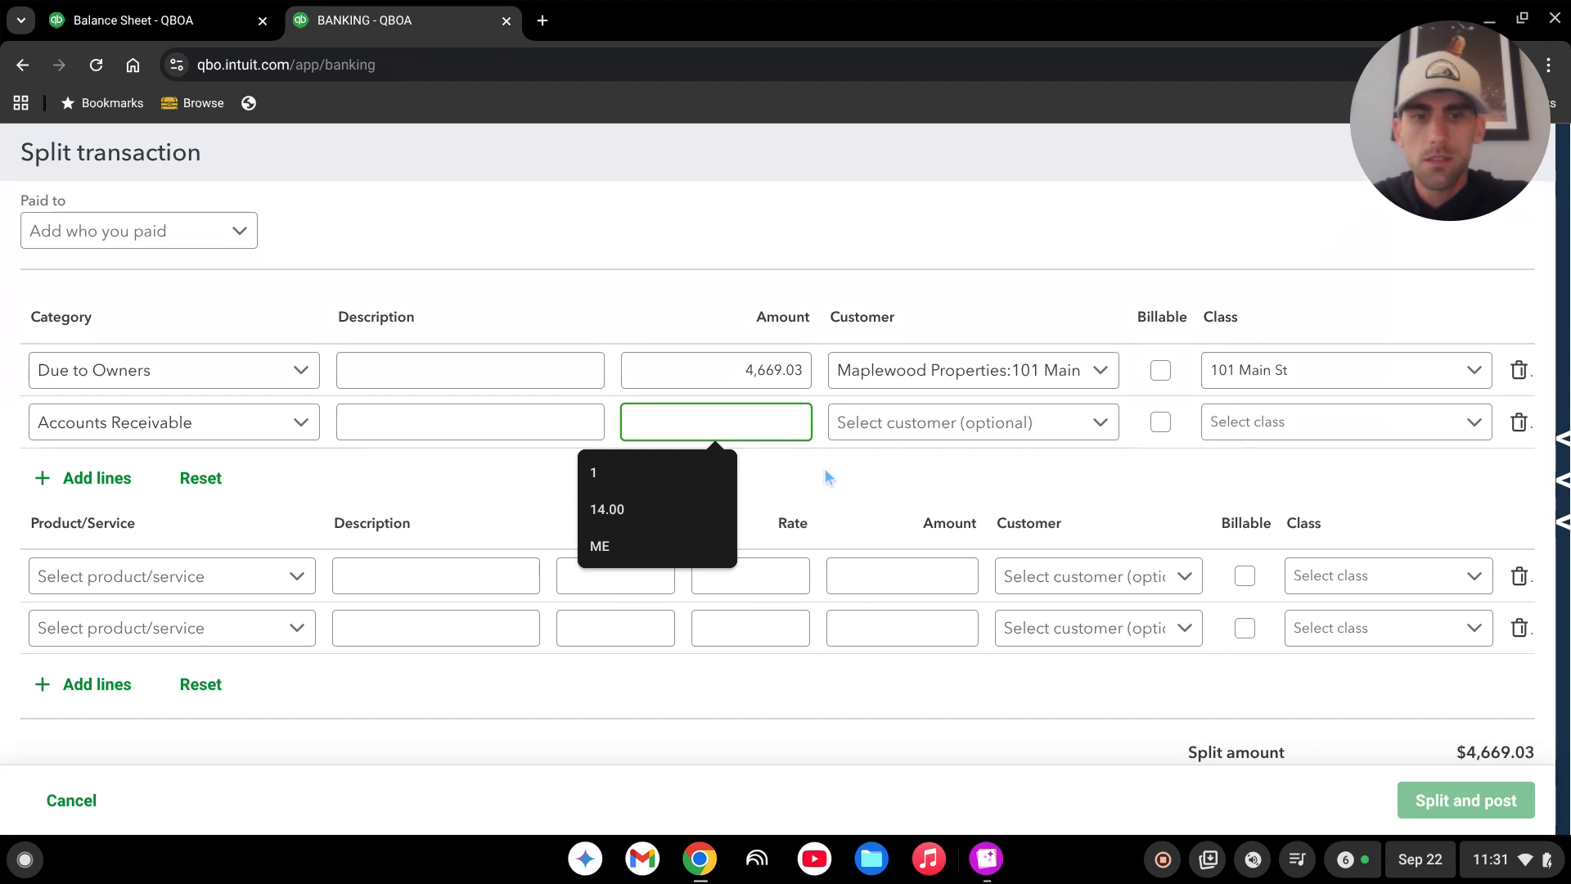
{"action": "type", "text": "-"}
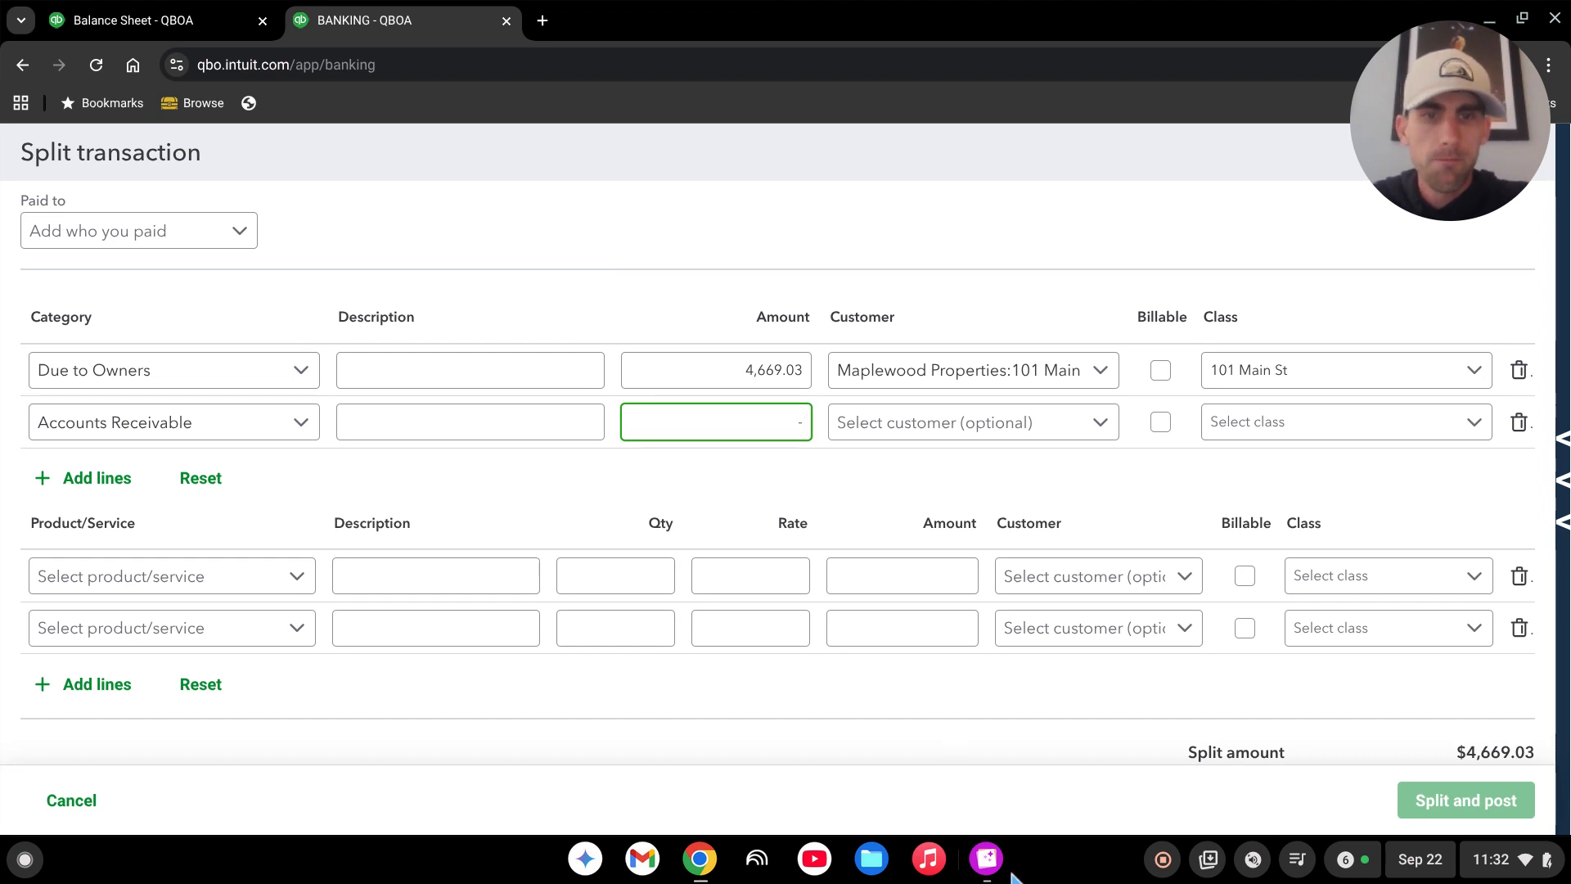
{"action": "left_click", "coordinate": [987, 858]}
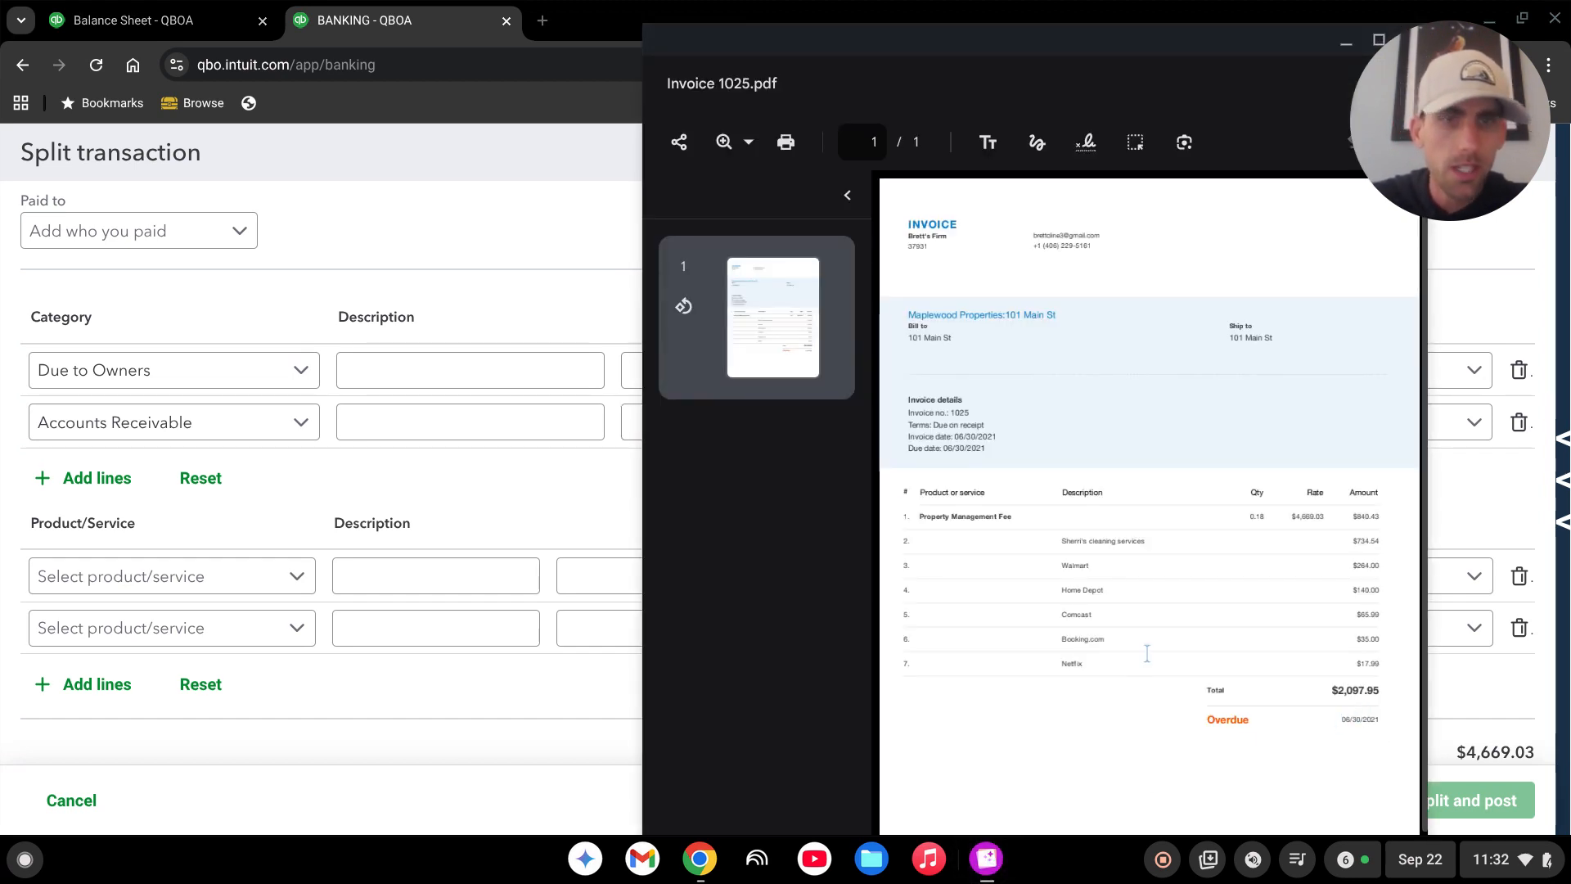
{"action": "left_click", "coordinate": [543, 223]}
{"action": "left_click", "coordinate": [771, 429]}
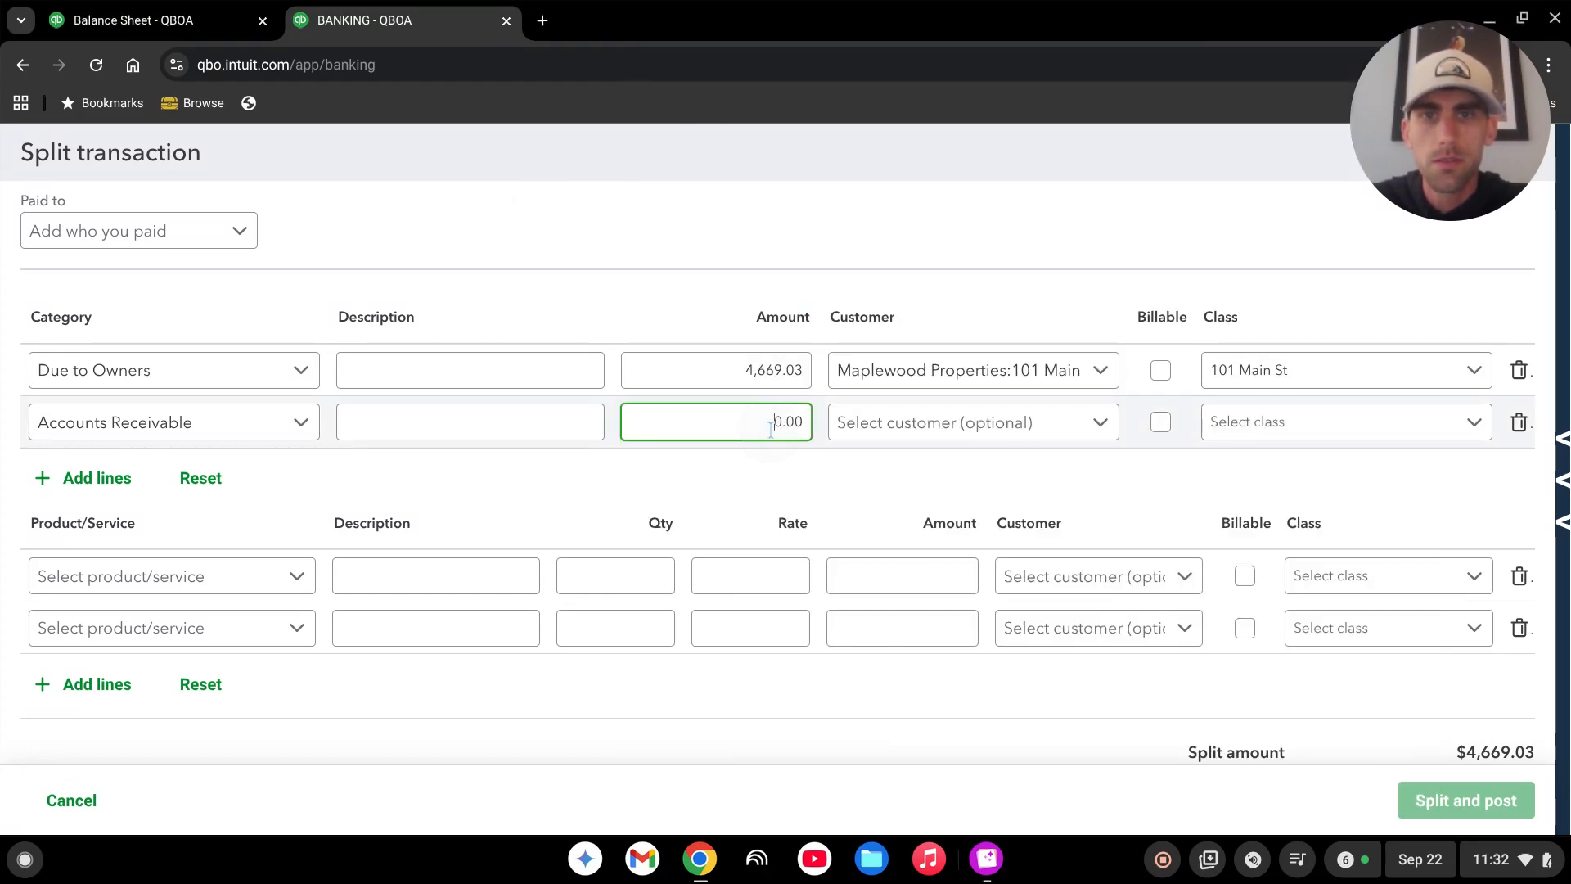
{"action": "left_click_drag", "start_coordinate": [771, 429], "coordinate": [804, 406]}
{"action": "type", "text": "20"}
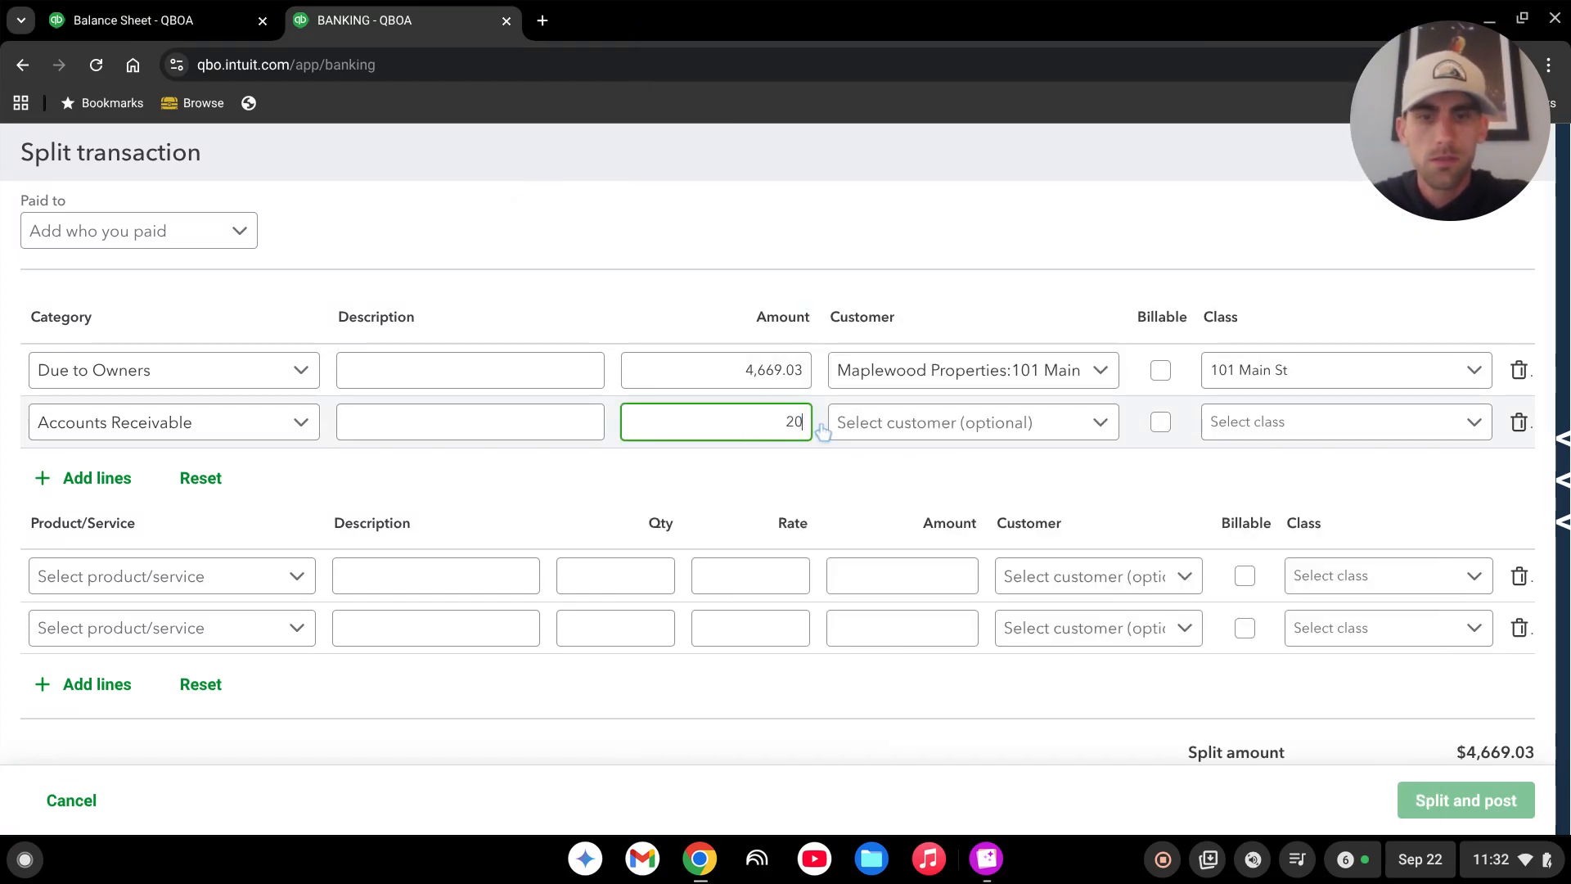
{"action": "type", "text": "5"}
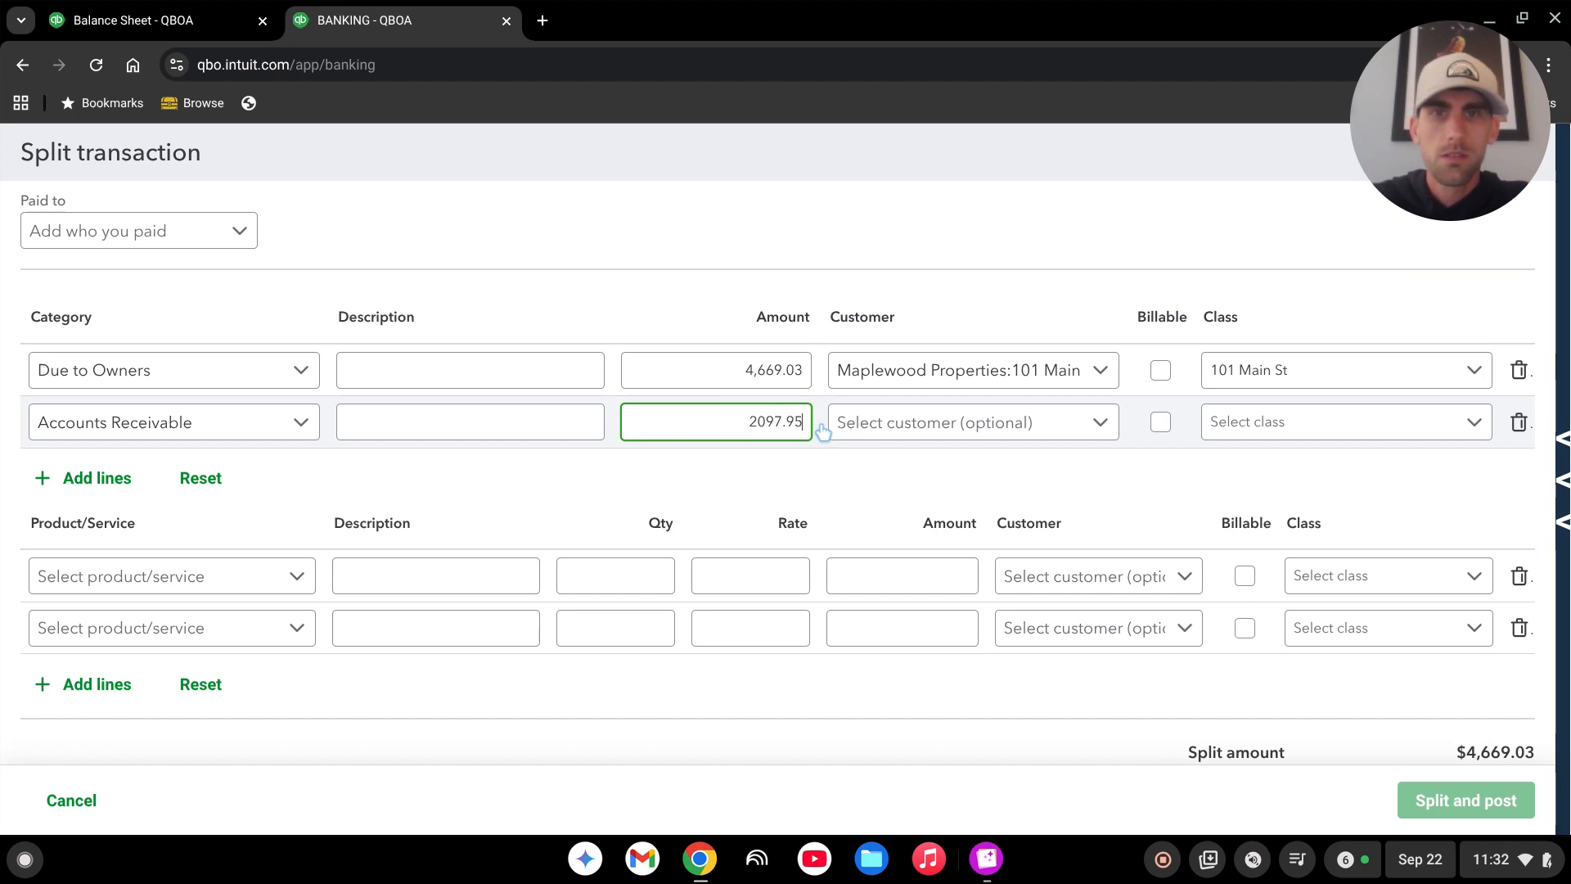
Assign the Accounts Receivable line to the same Maplewood Properties sub-customer and property class as the Due to Owners line
{"action": "key", "text": "Tab"}
{"action": "type", "text": "10"}
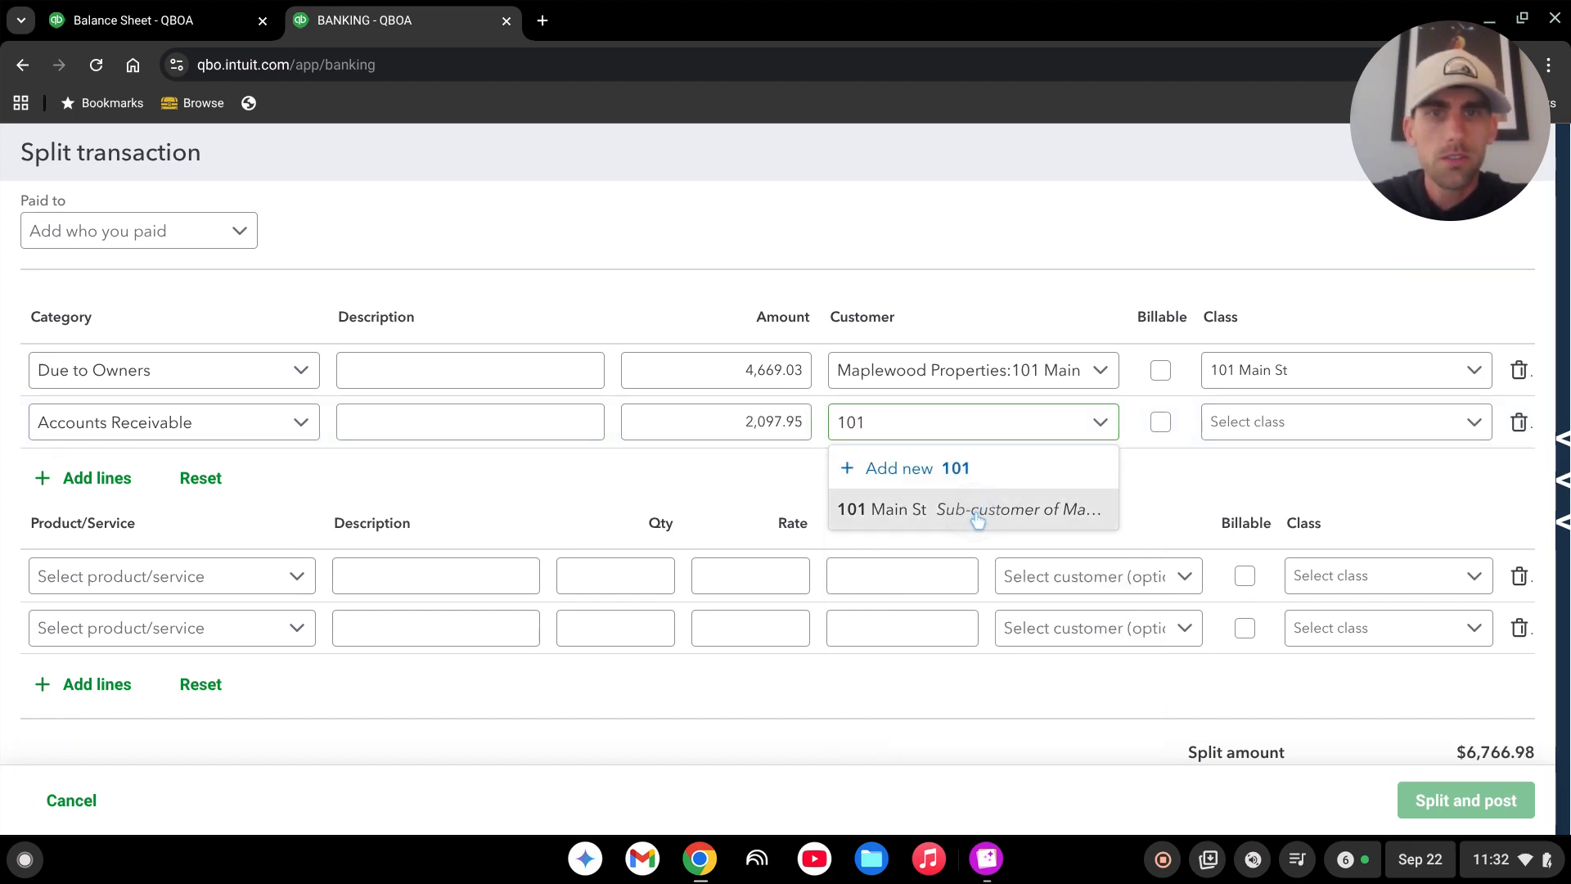
{"action": "left_click", "coordinate": [1254, 427]}
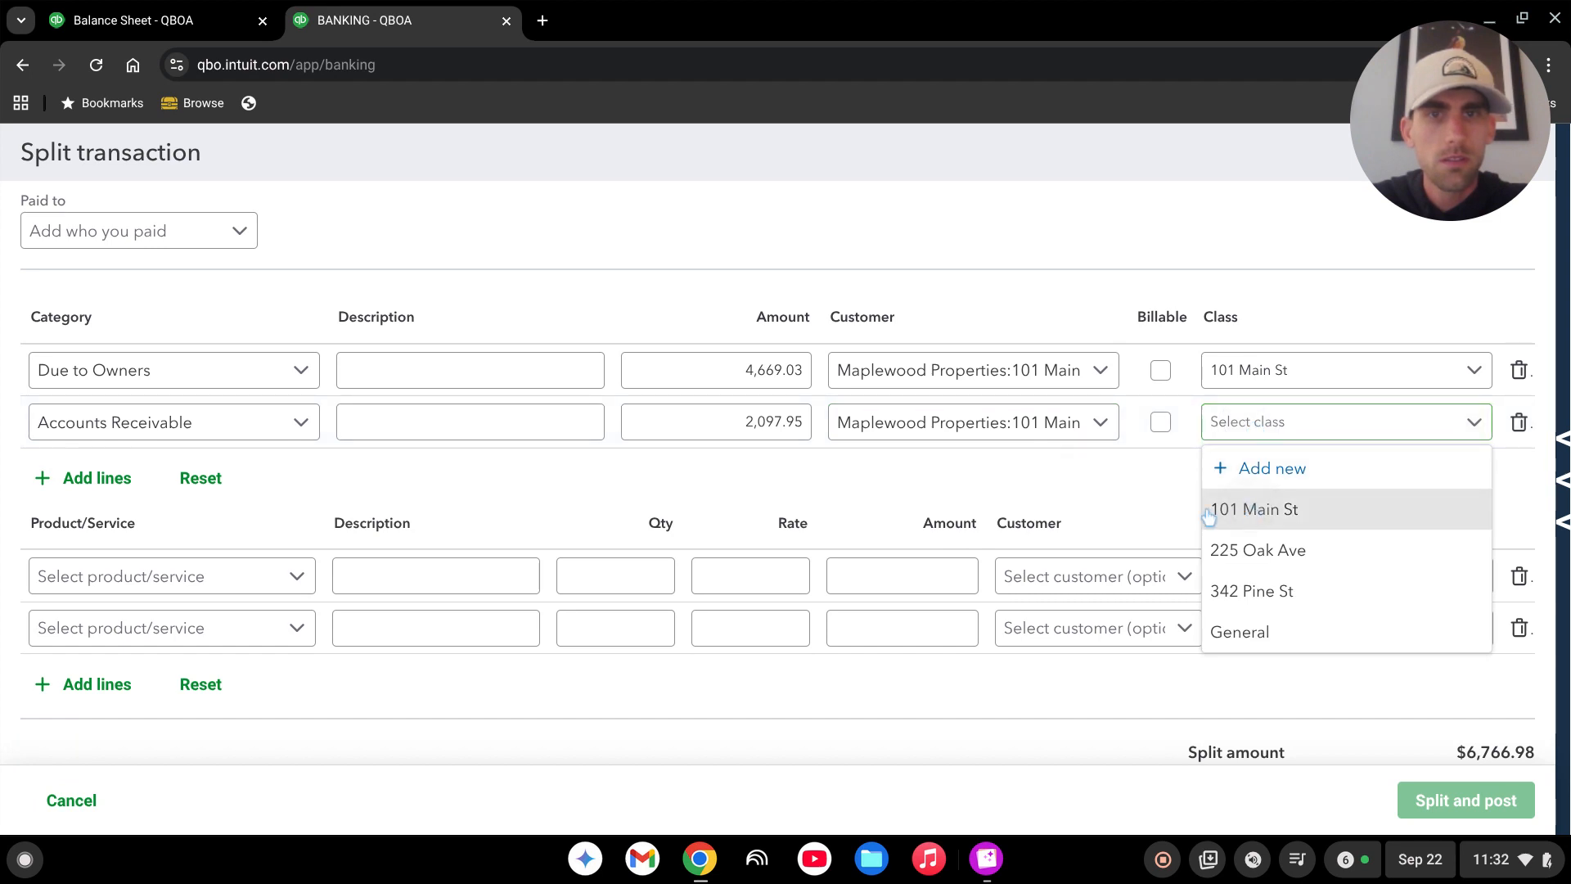
{"action": "left_click", "coordinate": [1251, 505]}
{"action": "left_click", "coordinate": [833, 482]}
Change the amount of the Accounts Receivable line to the negative value -2097.95
{"action": "scroll", "coordinate": [1154, 467], "scroll_direction": "down", "scroll_amount": 2}
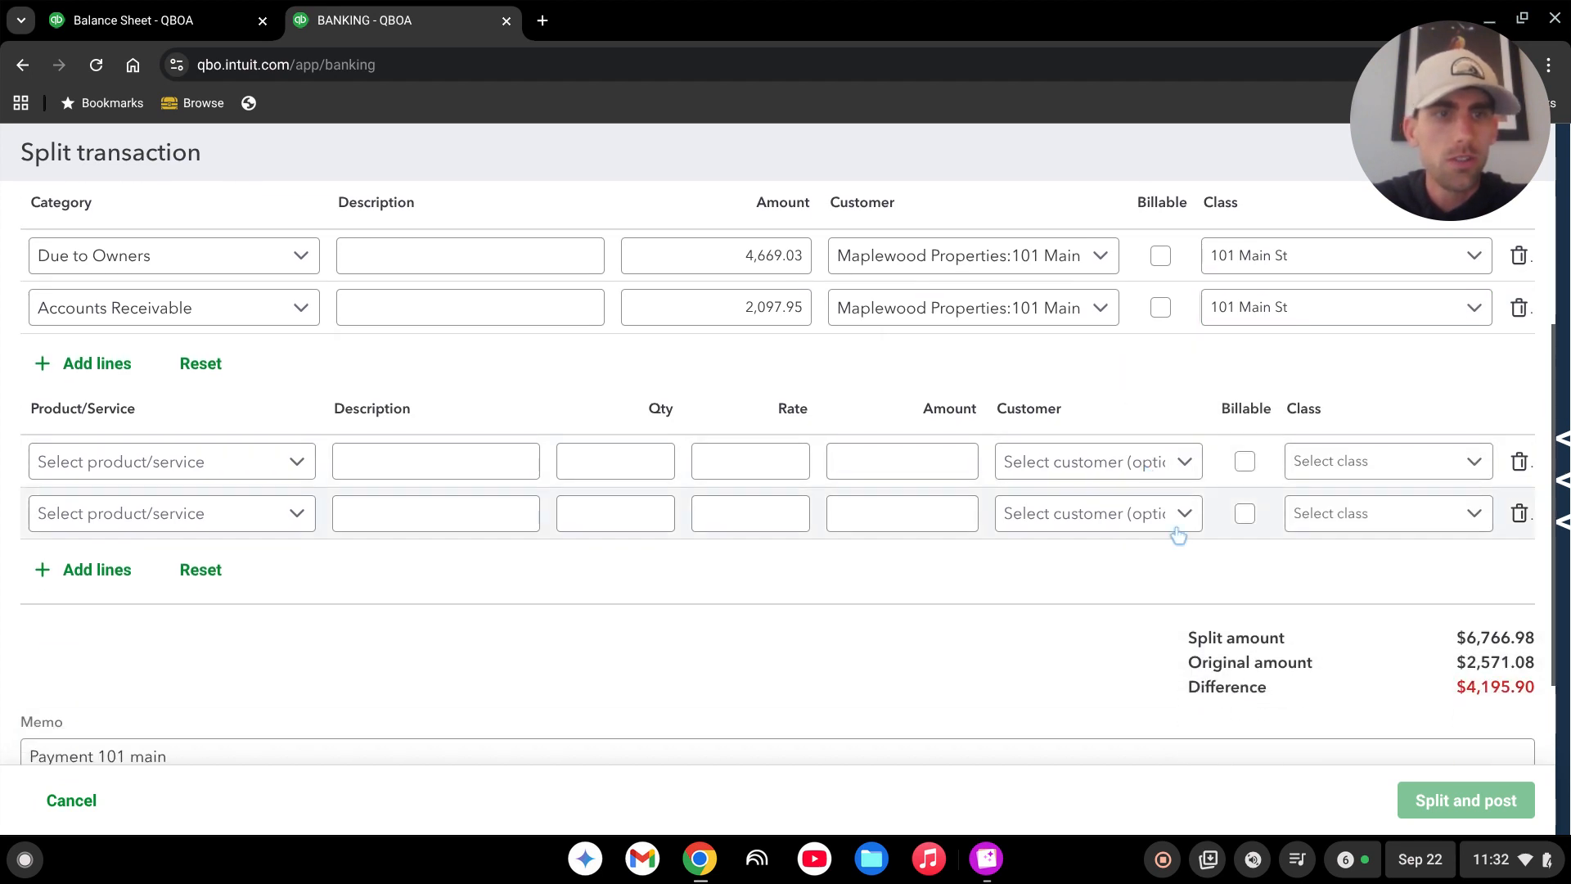
{"action": "scroll", "coordinate": [940, 450], "scroll_direction": "up", "scroll_amount": 2}
{"action": "left_click", "coordinate": [731, 425]}
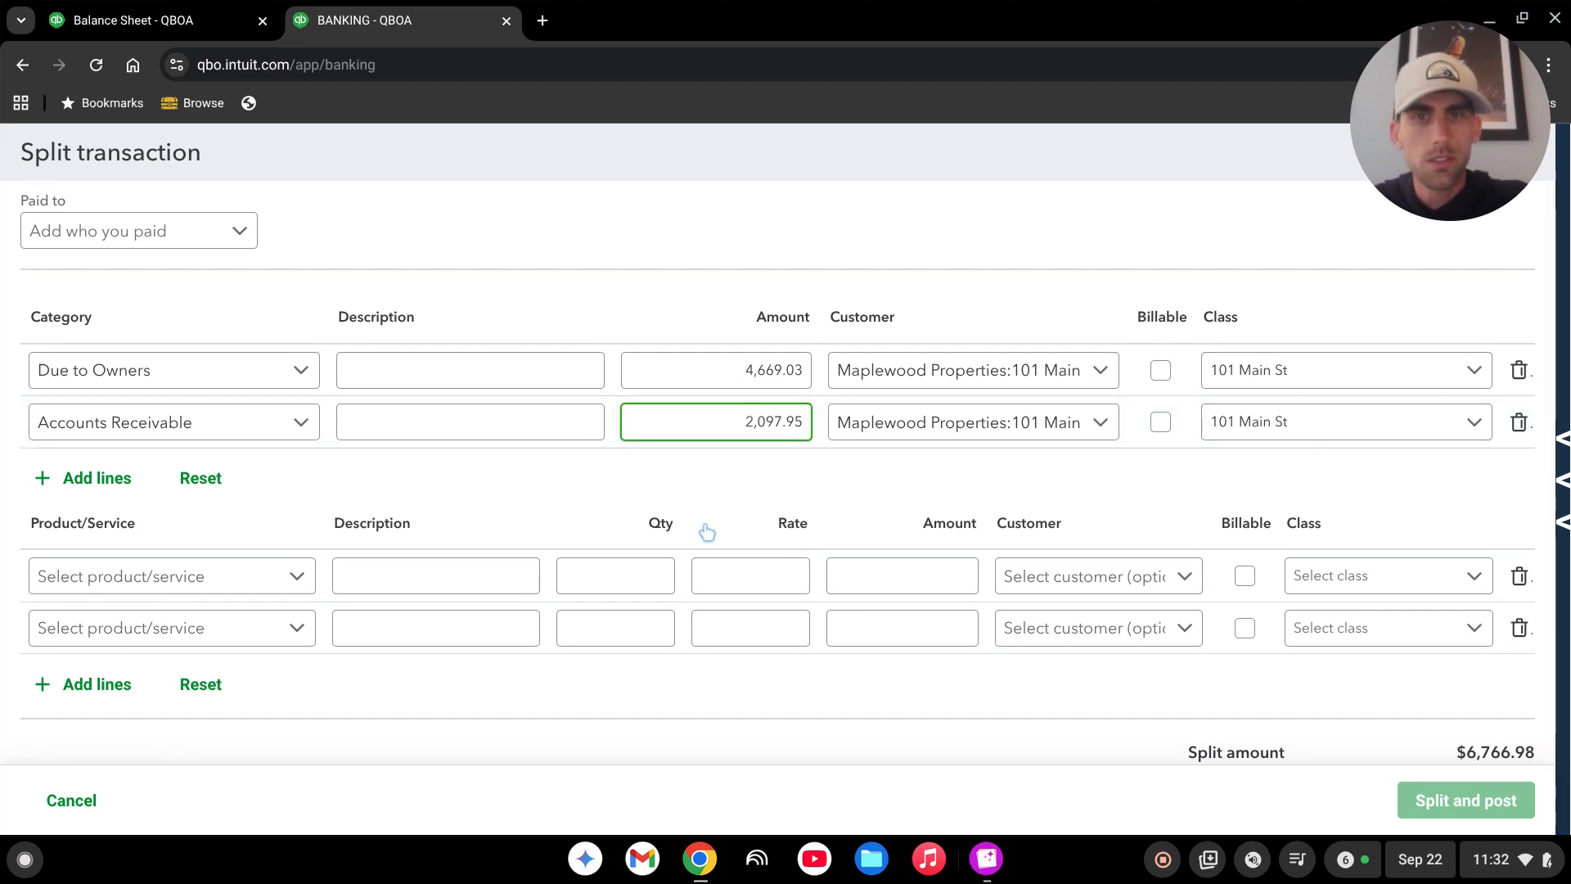
{"action": "left_click", "coordinate": [594, 479]}
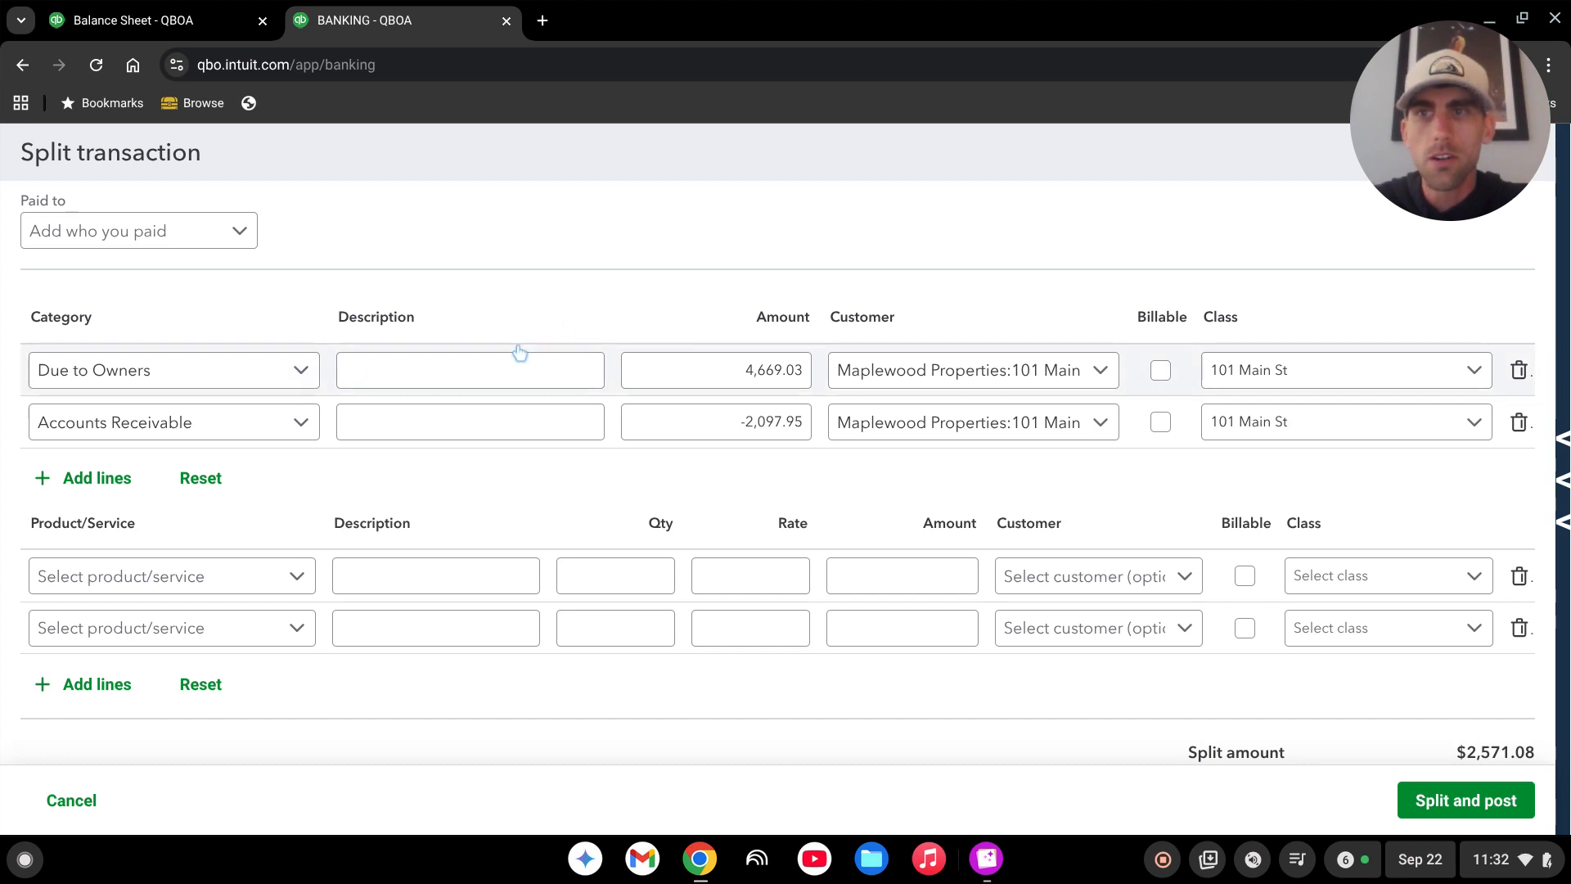
Check both line amounts and compare the split total with the original amount, then post the split transaction
{"action": "left_click", "coordinate": [750, 369]}
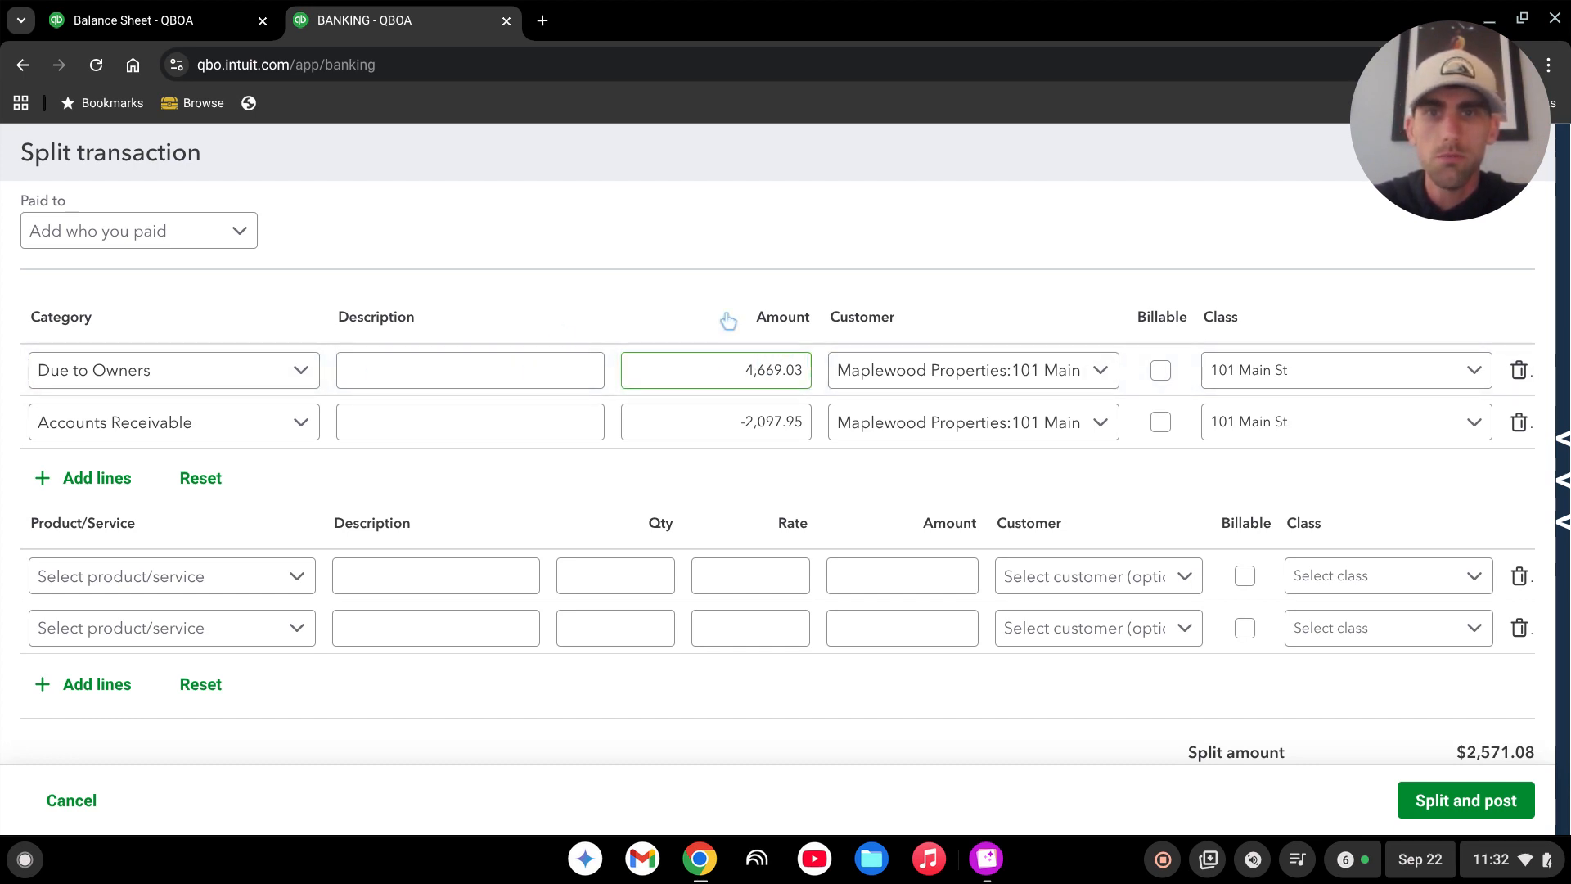
{"action": "left_click", "coordinate": [741, 426]}
{"action": "left_click", "coordinate": [909, 458]}
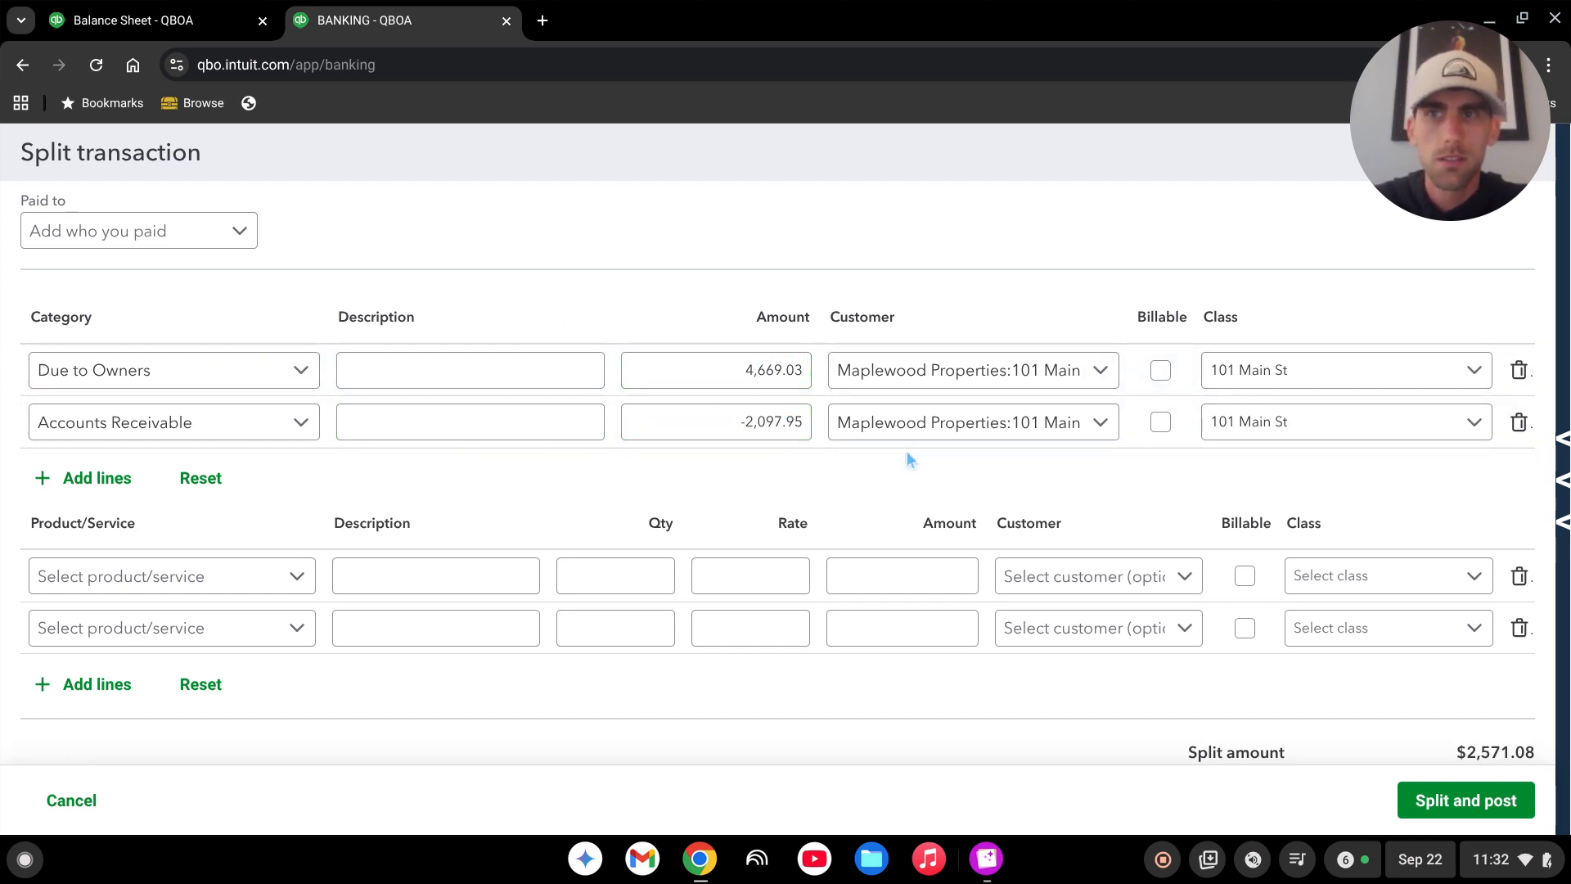
{"action": "scroll", "coordinate": [994, 462], "scroll_direction": "down", "scroll_amount": 3}
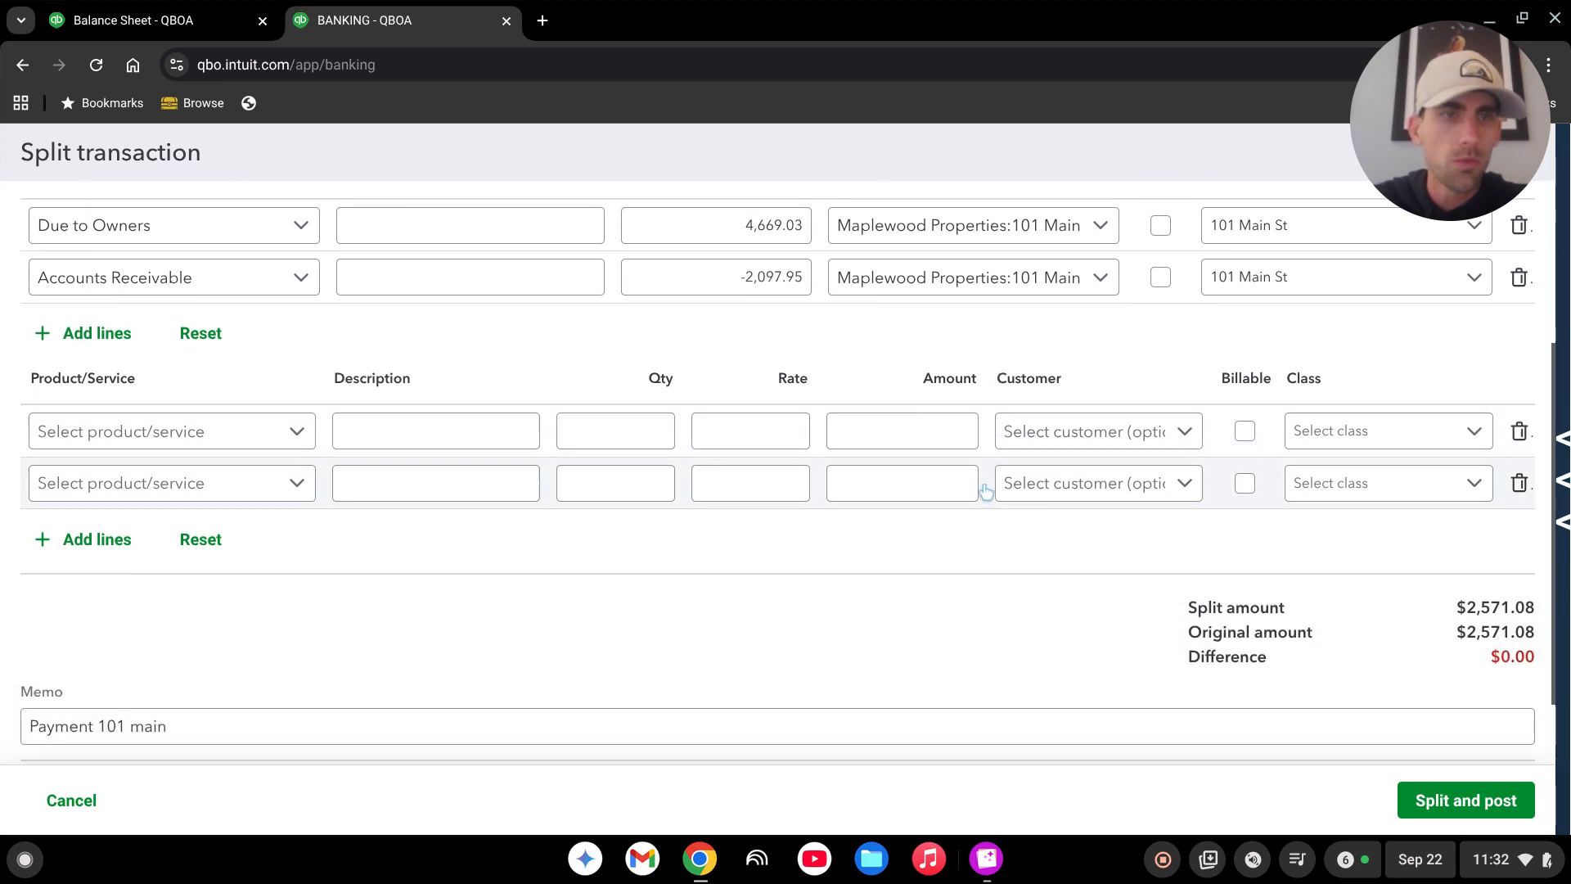
{"action": "double_click", "coordinate": [1479, 576]}
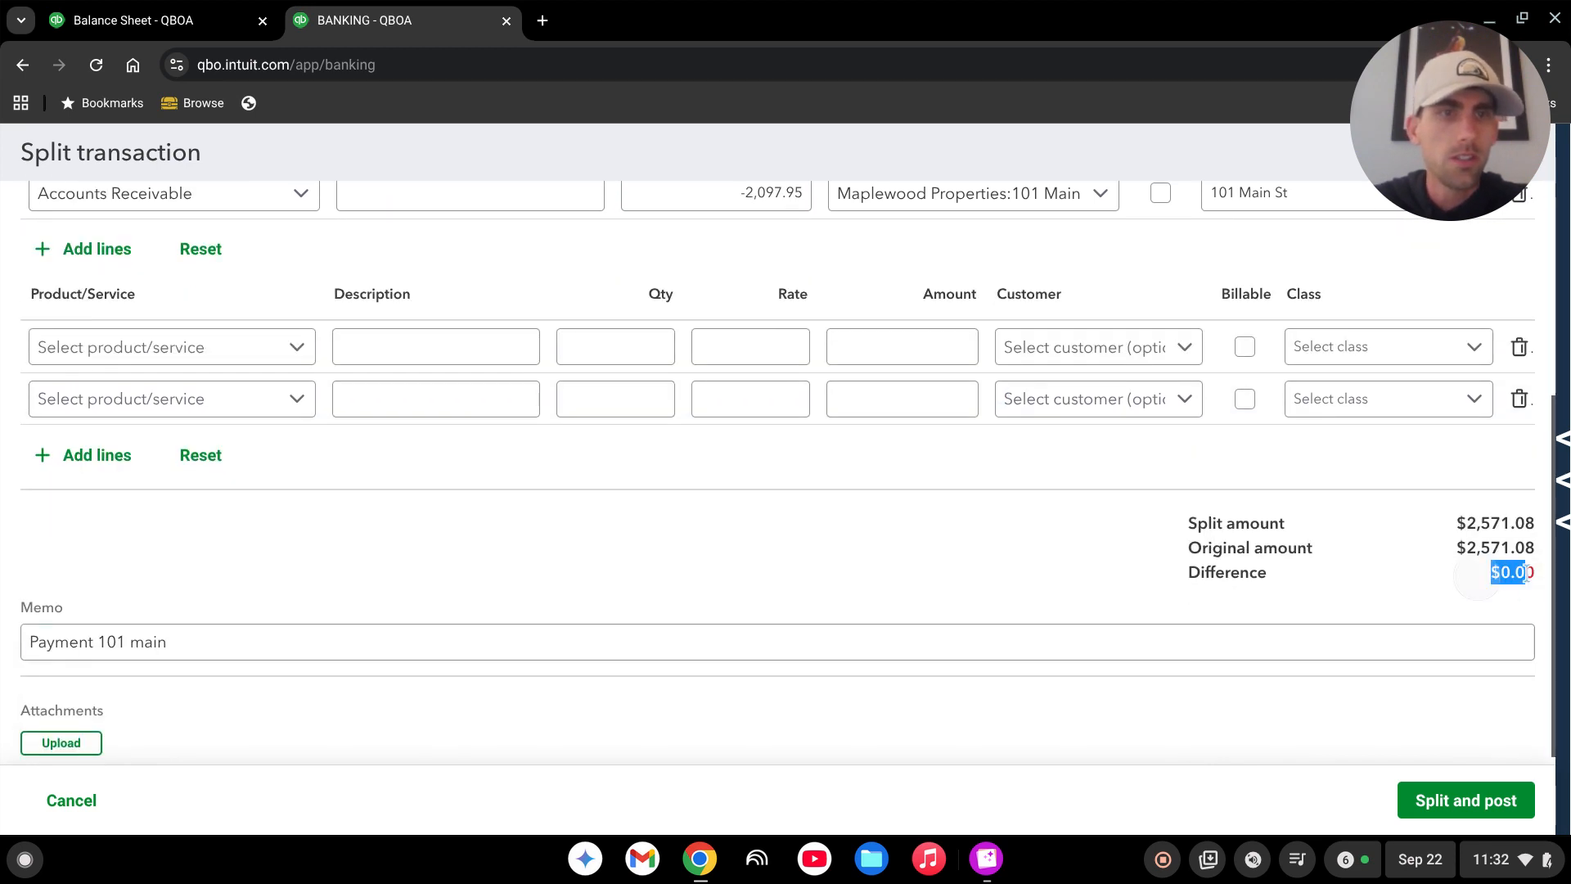
{"action": "left_click", "coordinate": [1440, 599]}
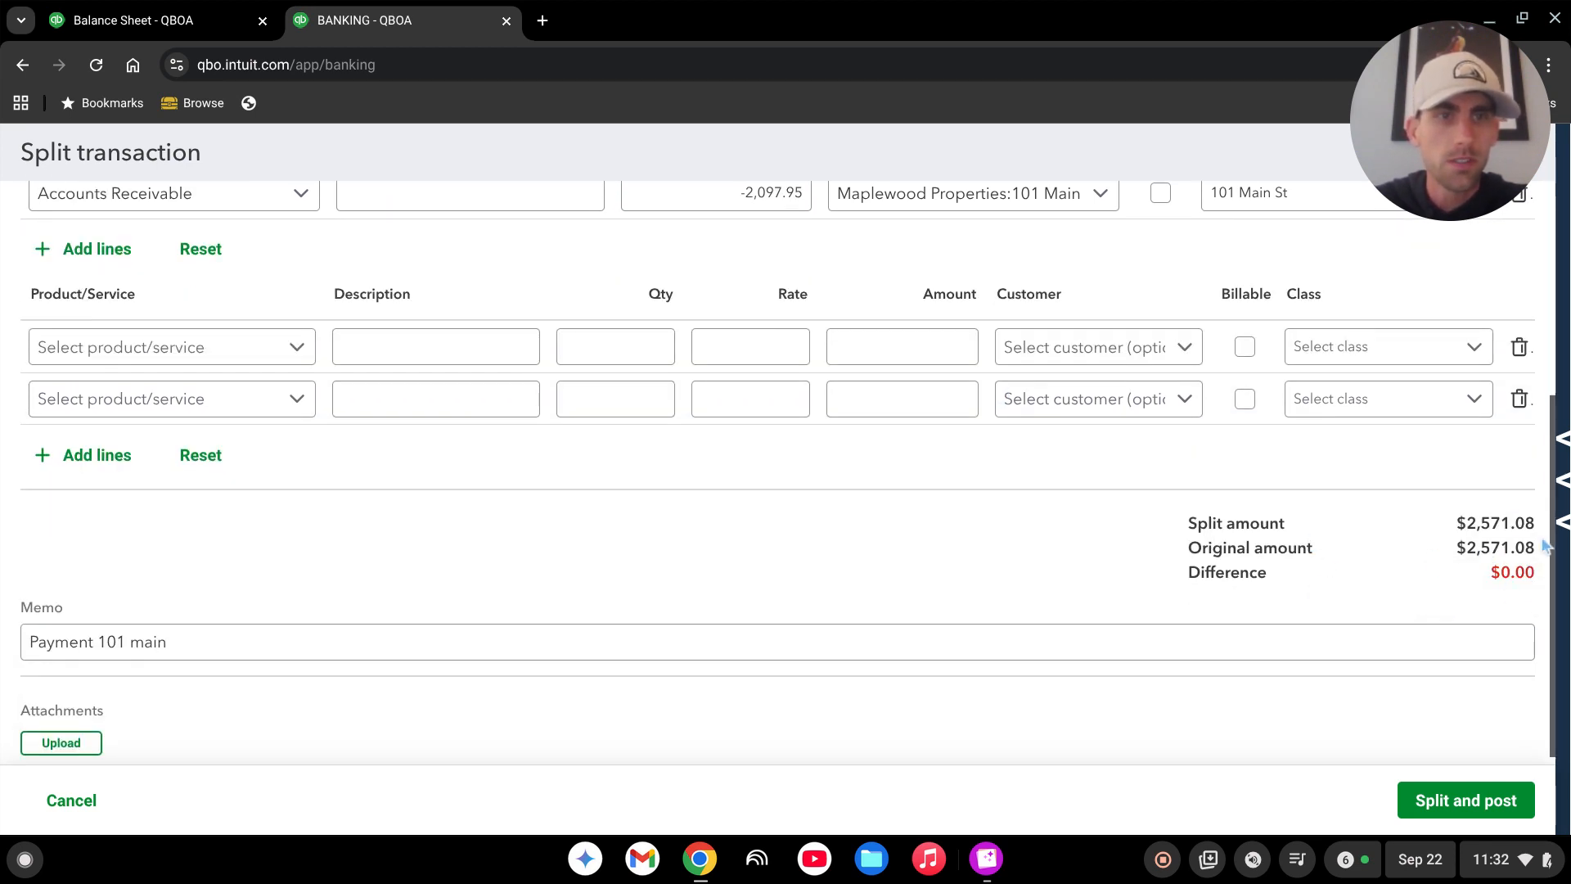
{"action": "left_click_drag", "start_coordinate": [1470, 523], "coordinate": [1537, 550]}
{"action": "left_click", "coordinate": [1413, 597]}
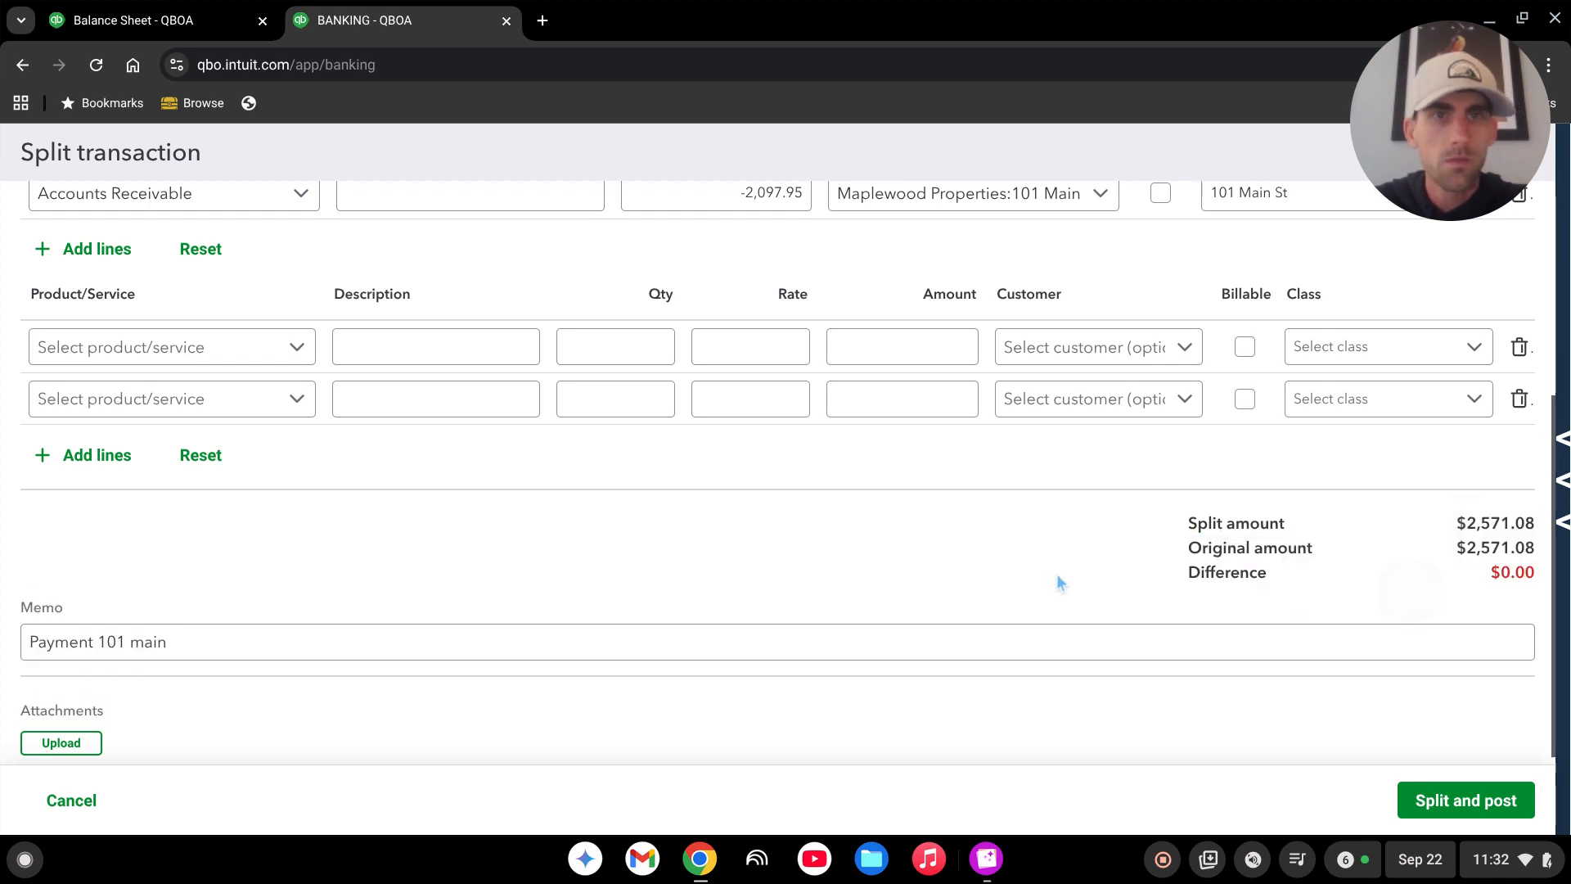
{"action": "scroll", "coordinate": [1057, 573], "scroll_direction": "up", "scroll_amount": 3}
{"action": "left_click", "coordinate": [800, 375]}
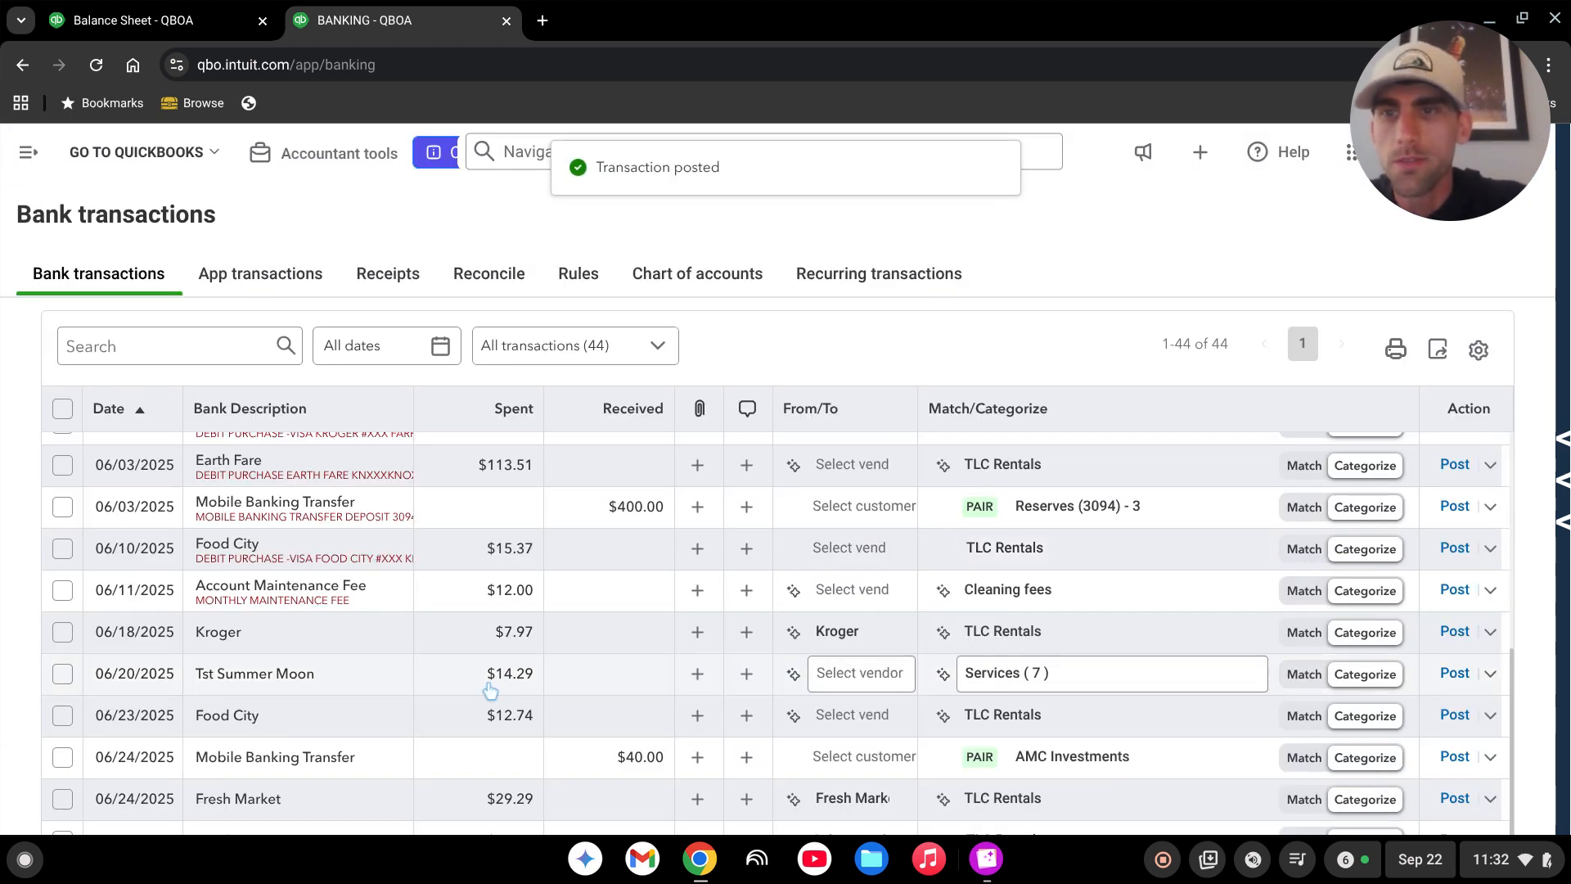
Go to the custom reports and open Balance Sheet - 2021
{"action": "scroll", "coordinate": [491, 684], "scroll_direction": "up", "scroll_amount": 6}
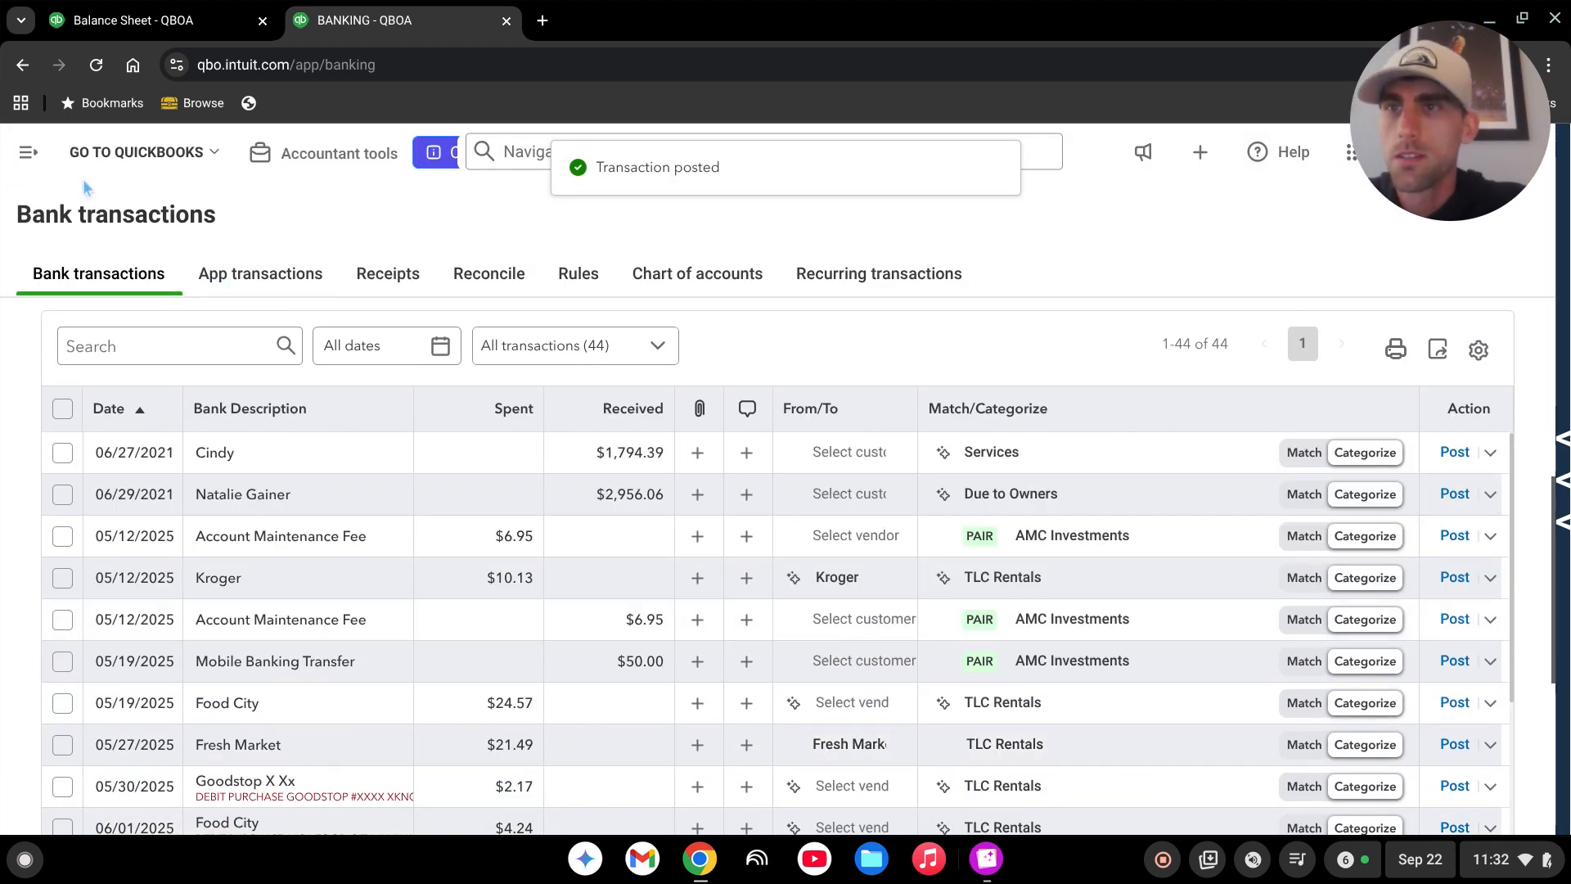
{"action": "left_click", "coordinate": [28, 152]}
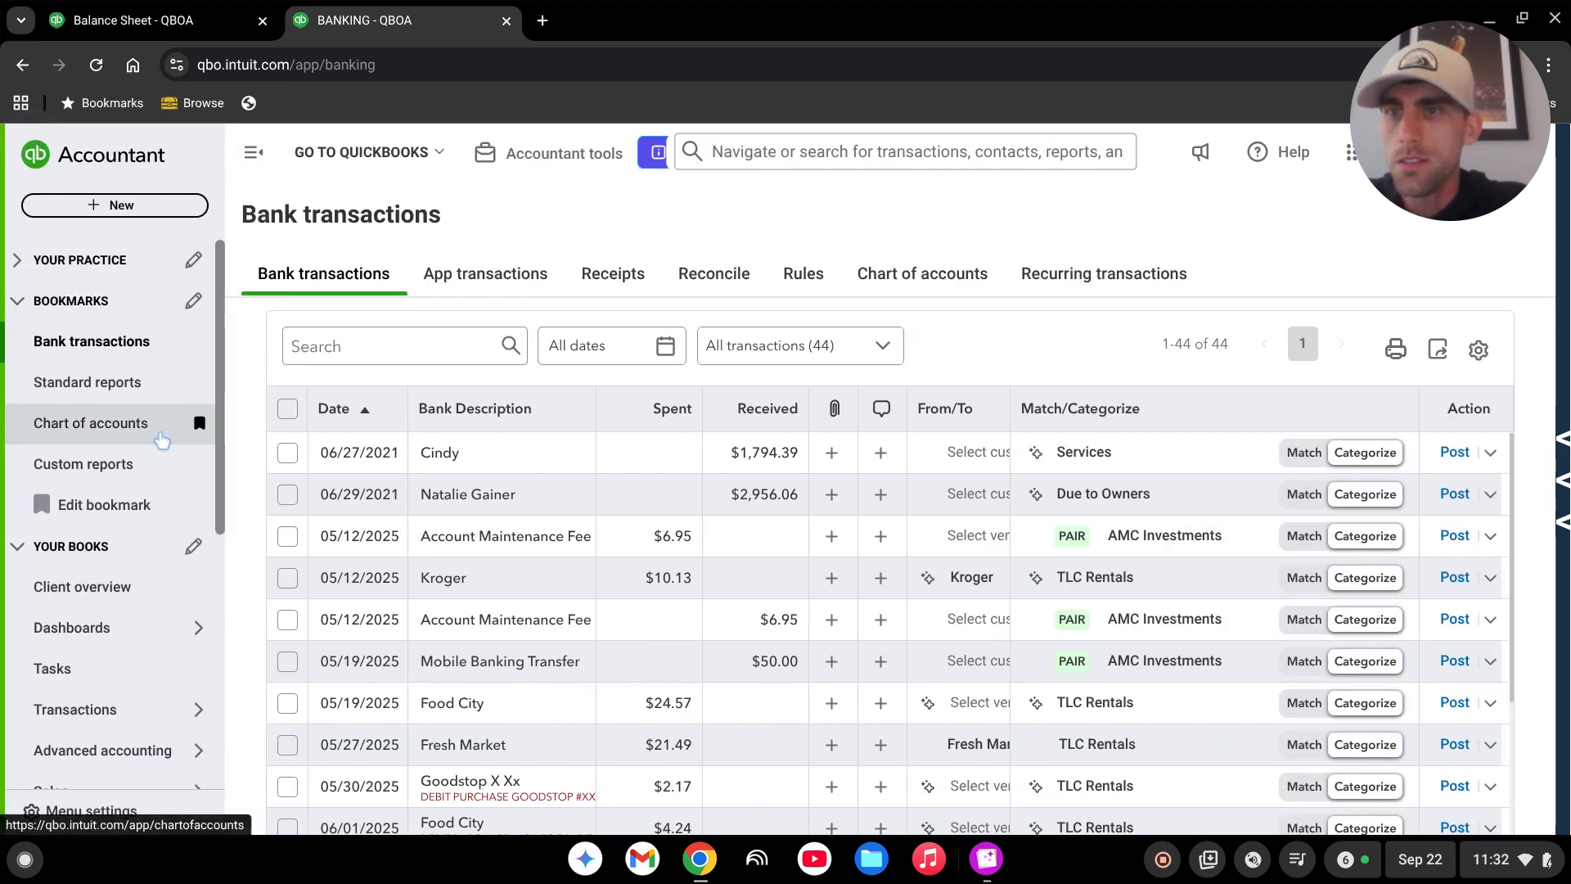
{"action": "left_click", "coordinate": [130, 478]}
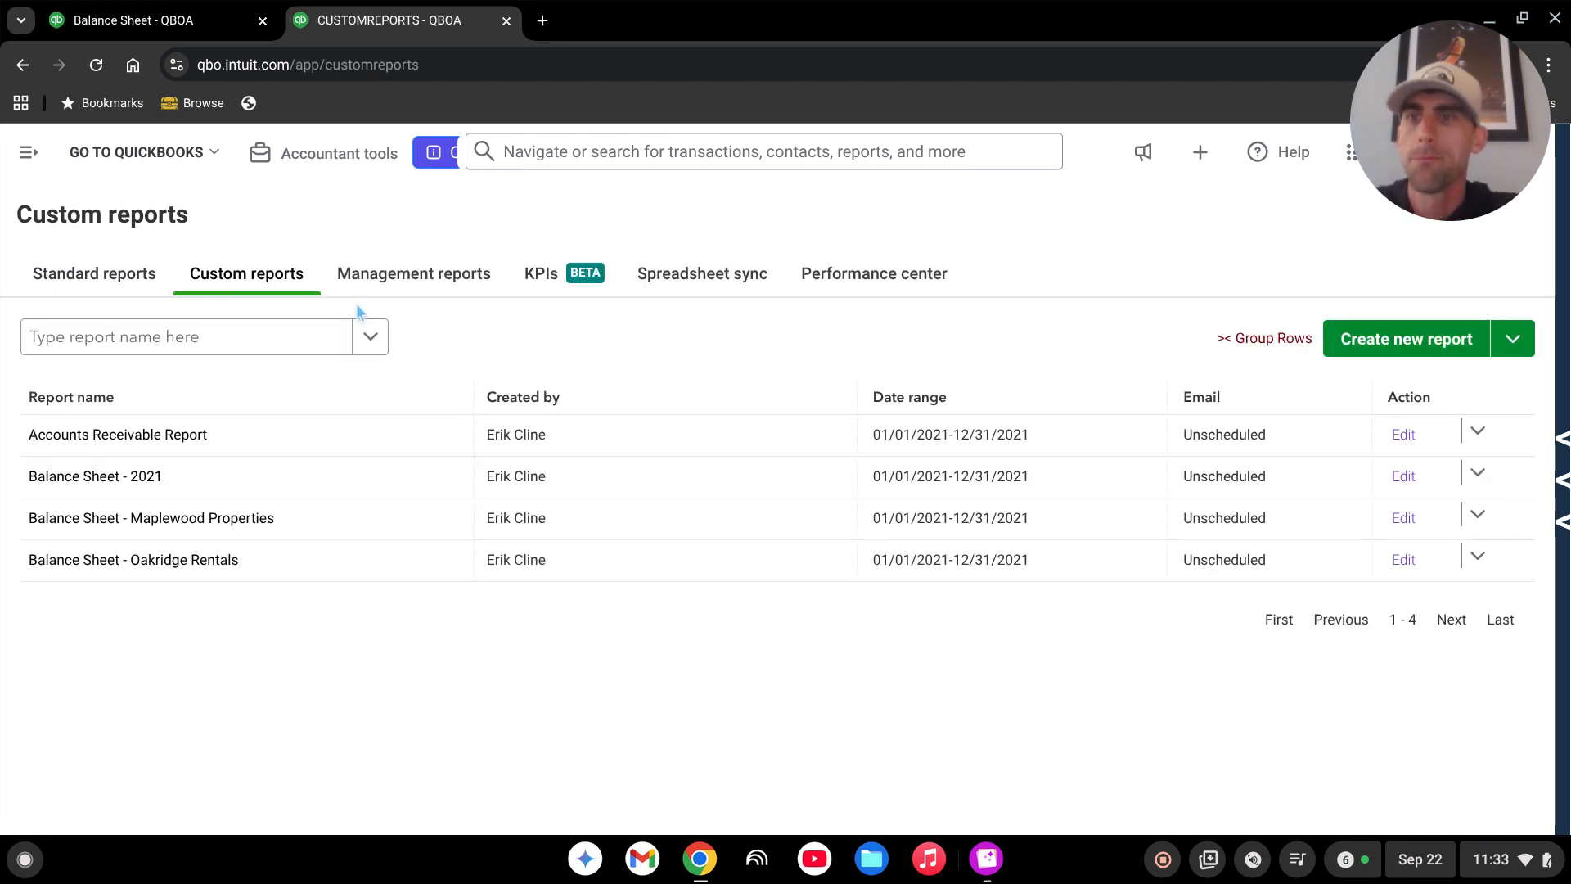
{"action": "left_click", "coordinate": [154, 483]}
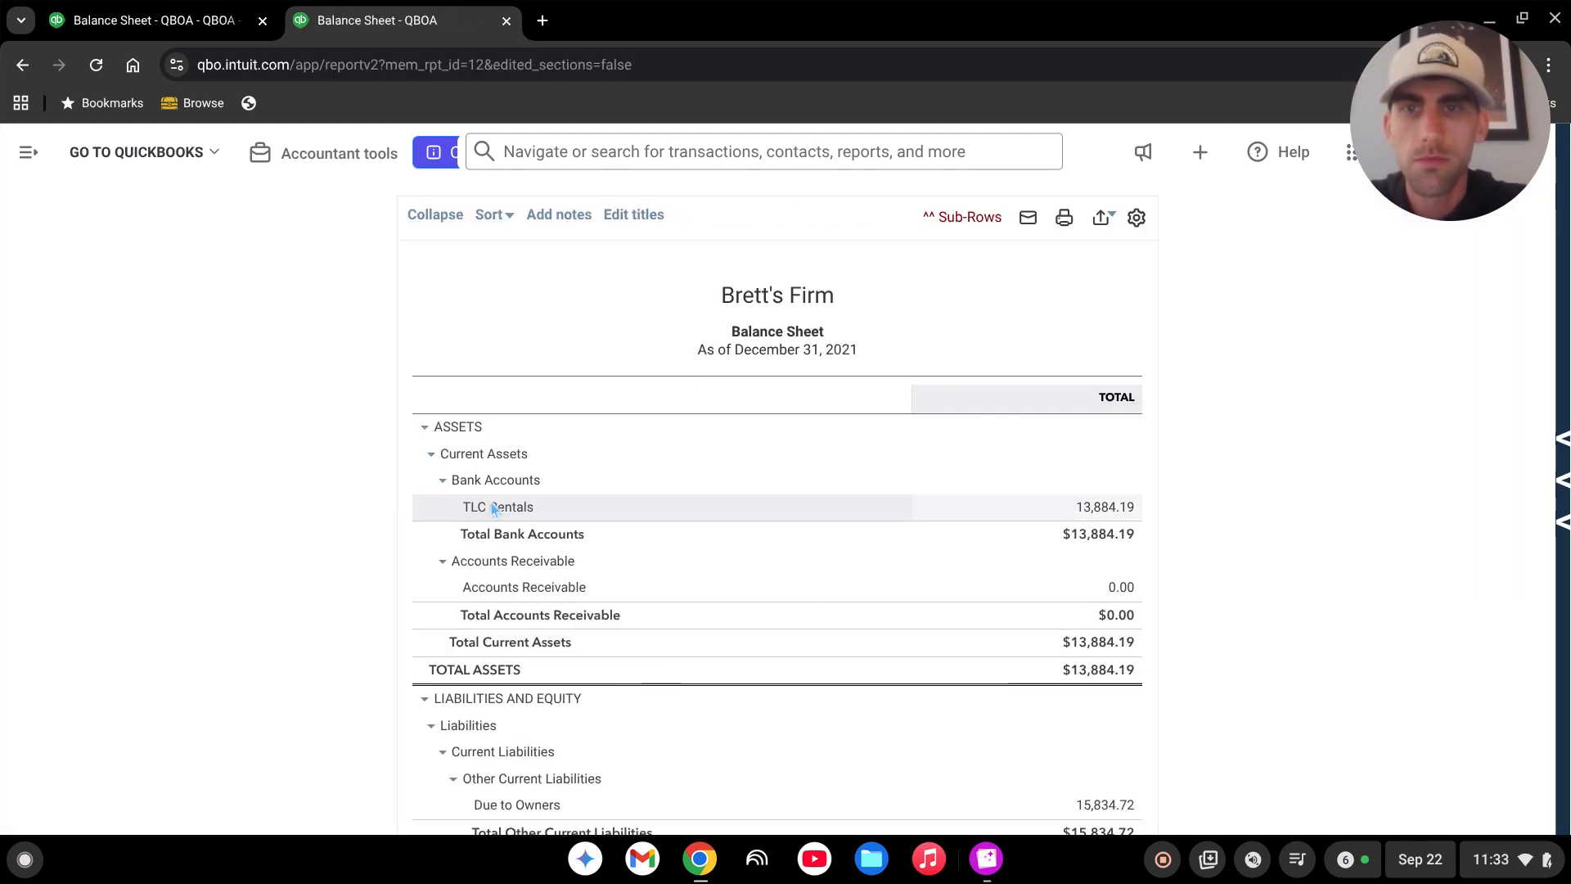
Set the balance sheet's display columns to Customers and run the report
{"action": "scroll", "coordinate": [519, 613], "scroll_direction": "up", "scroll_amount": 3}
{"action": "left_click", "coordinate": [157, 401]}
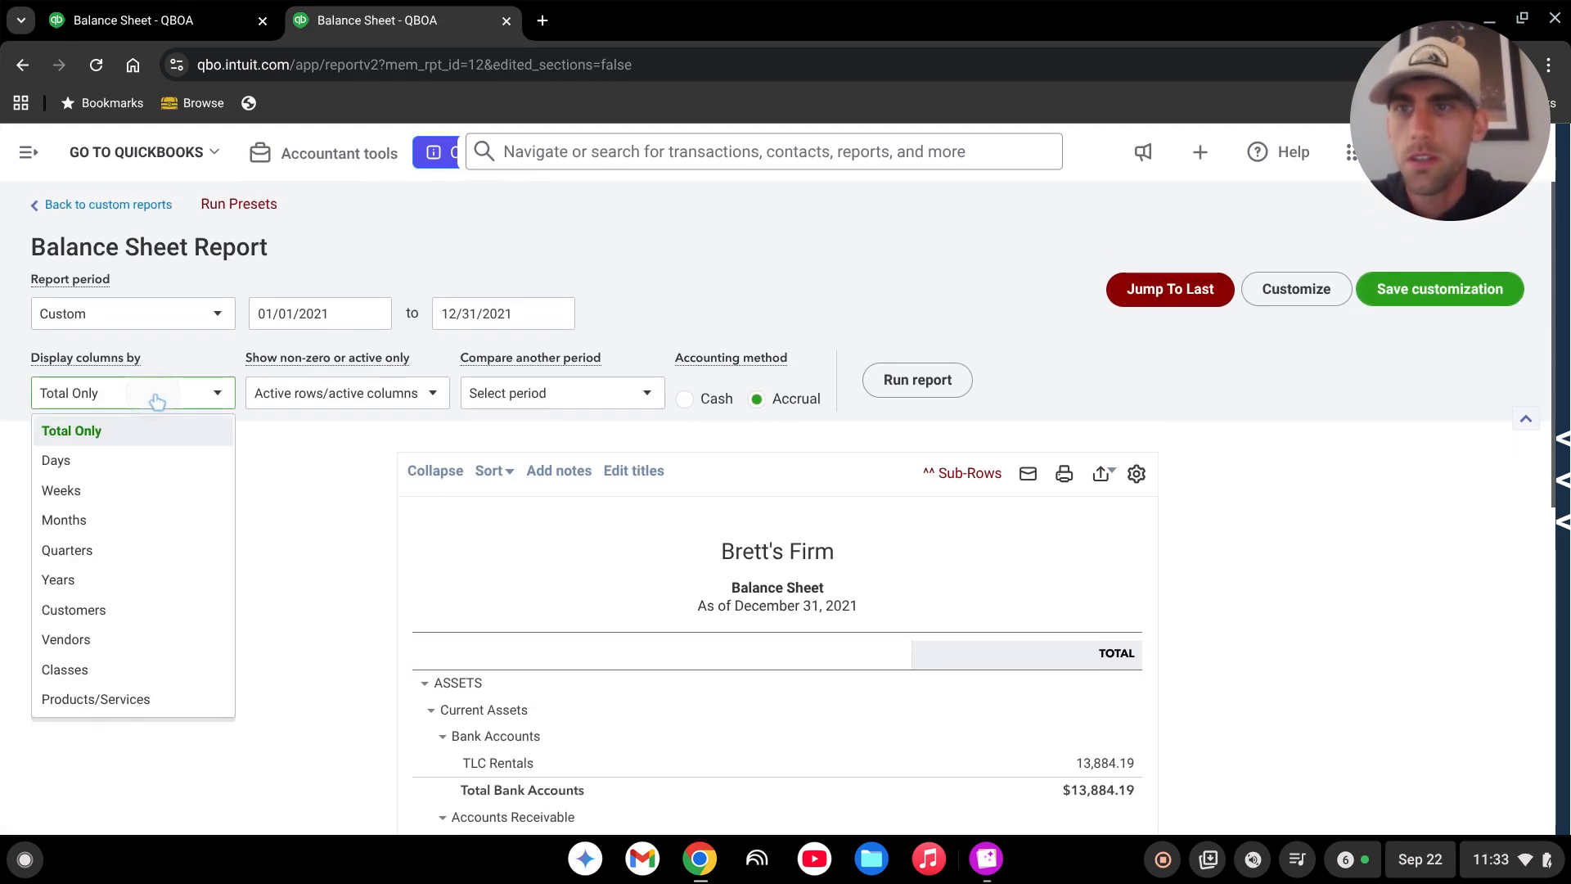
{"action": "left_click", "coordinate": [97, 622]}
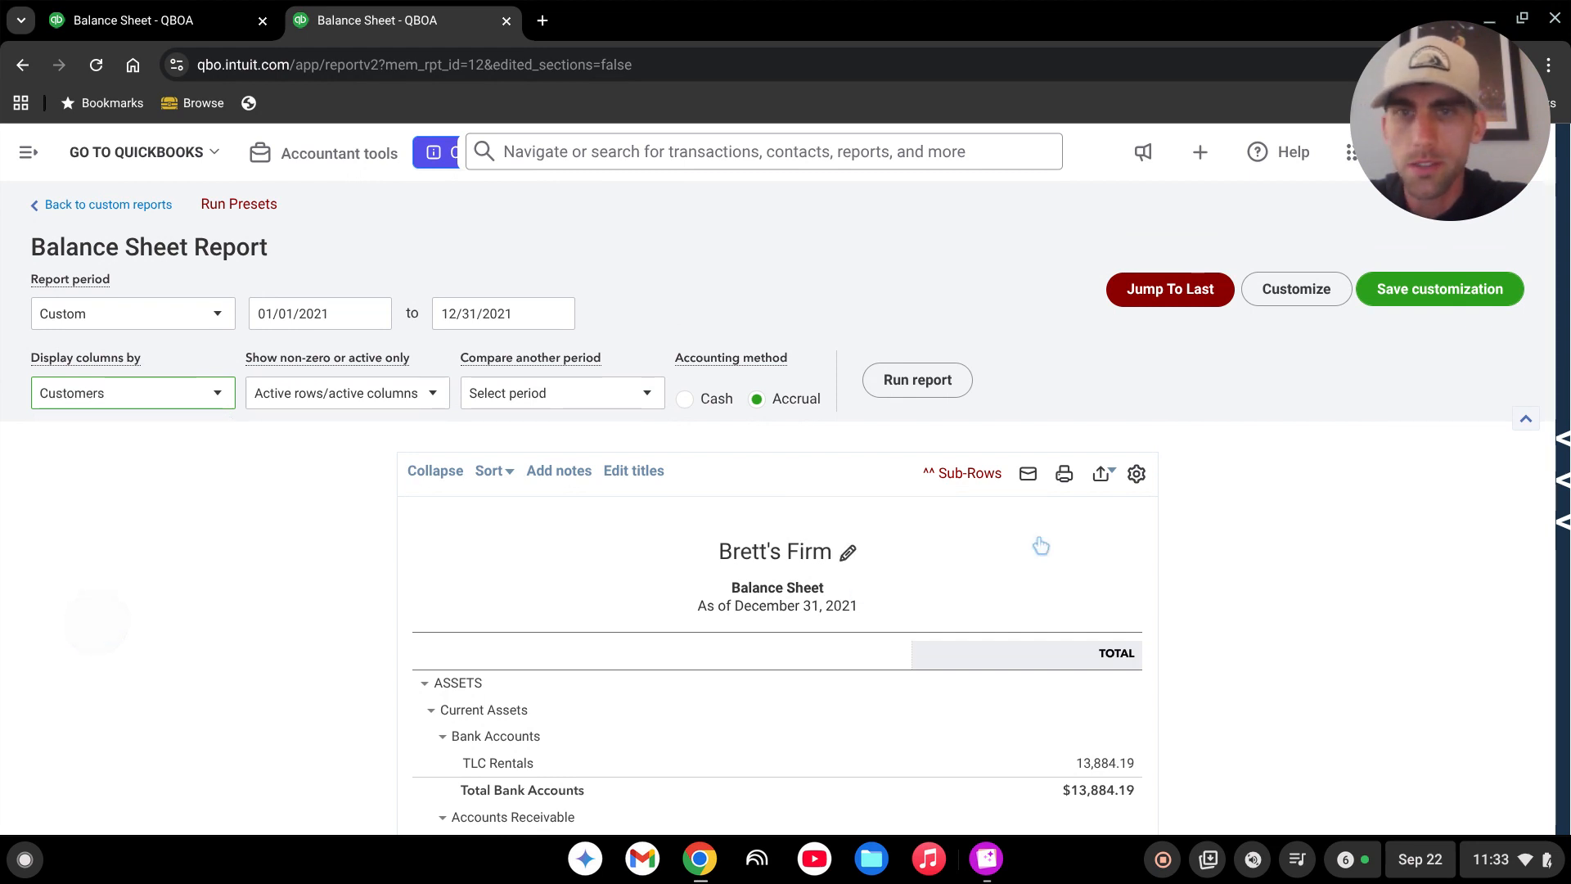
{"action": "left_click", "coordinate": [918, 393]}
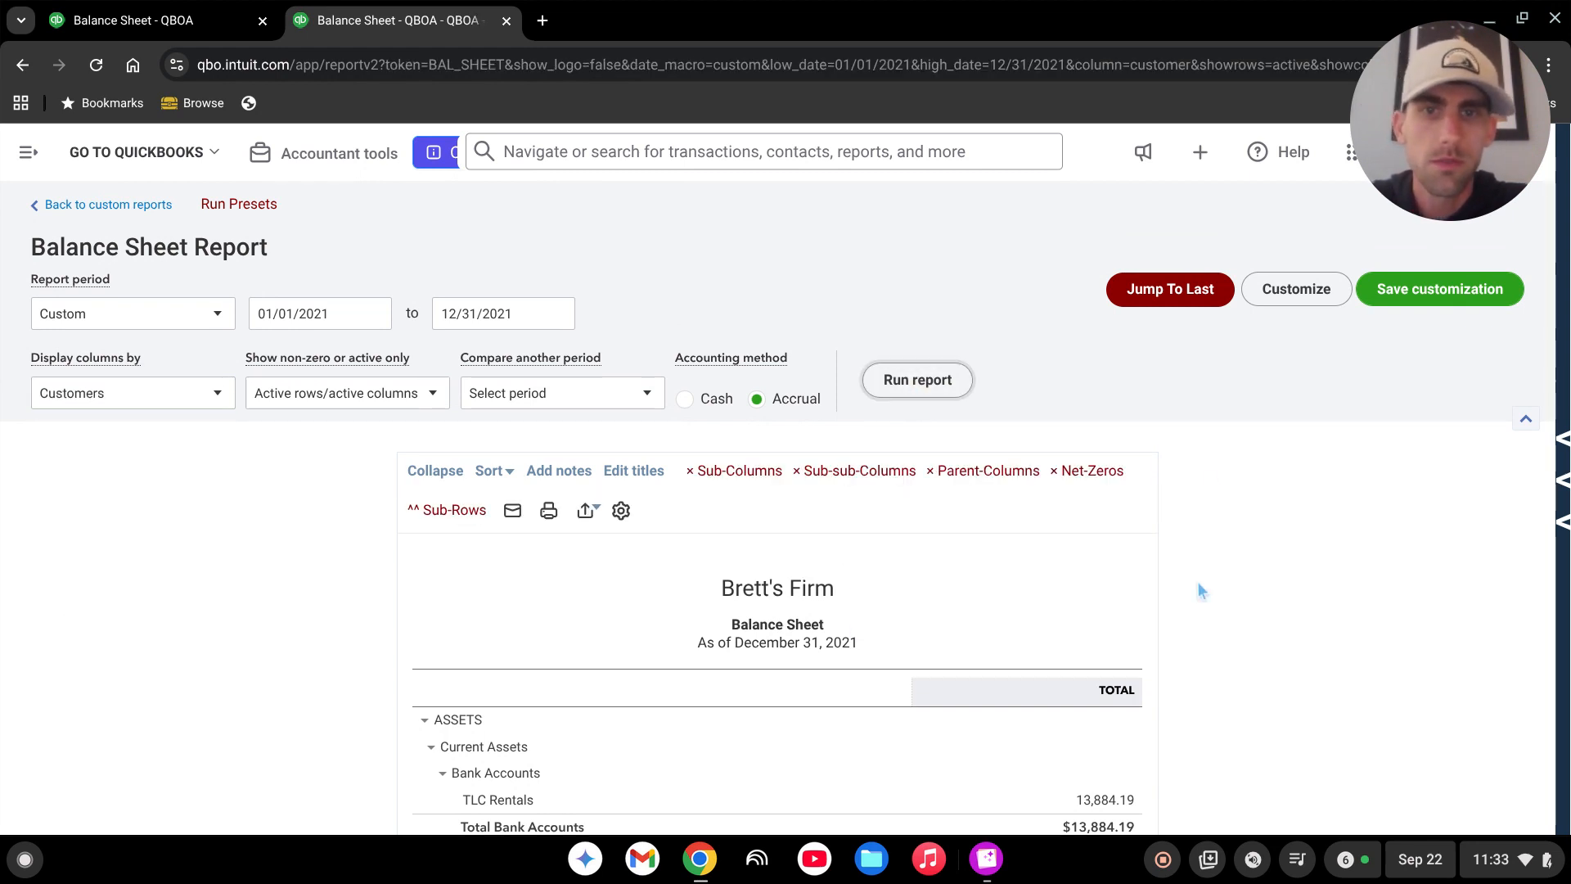
Examine the bank, Accounts Receivable, Due to Owners and Net Income balances for each property and in total on the balance sheet
{"action": "scroll", "coordinate": [1005, 526], "scroll_direction": "down", "scroll_amount": 4}
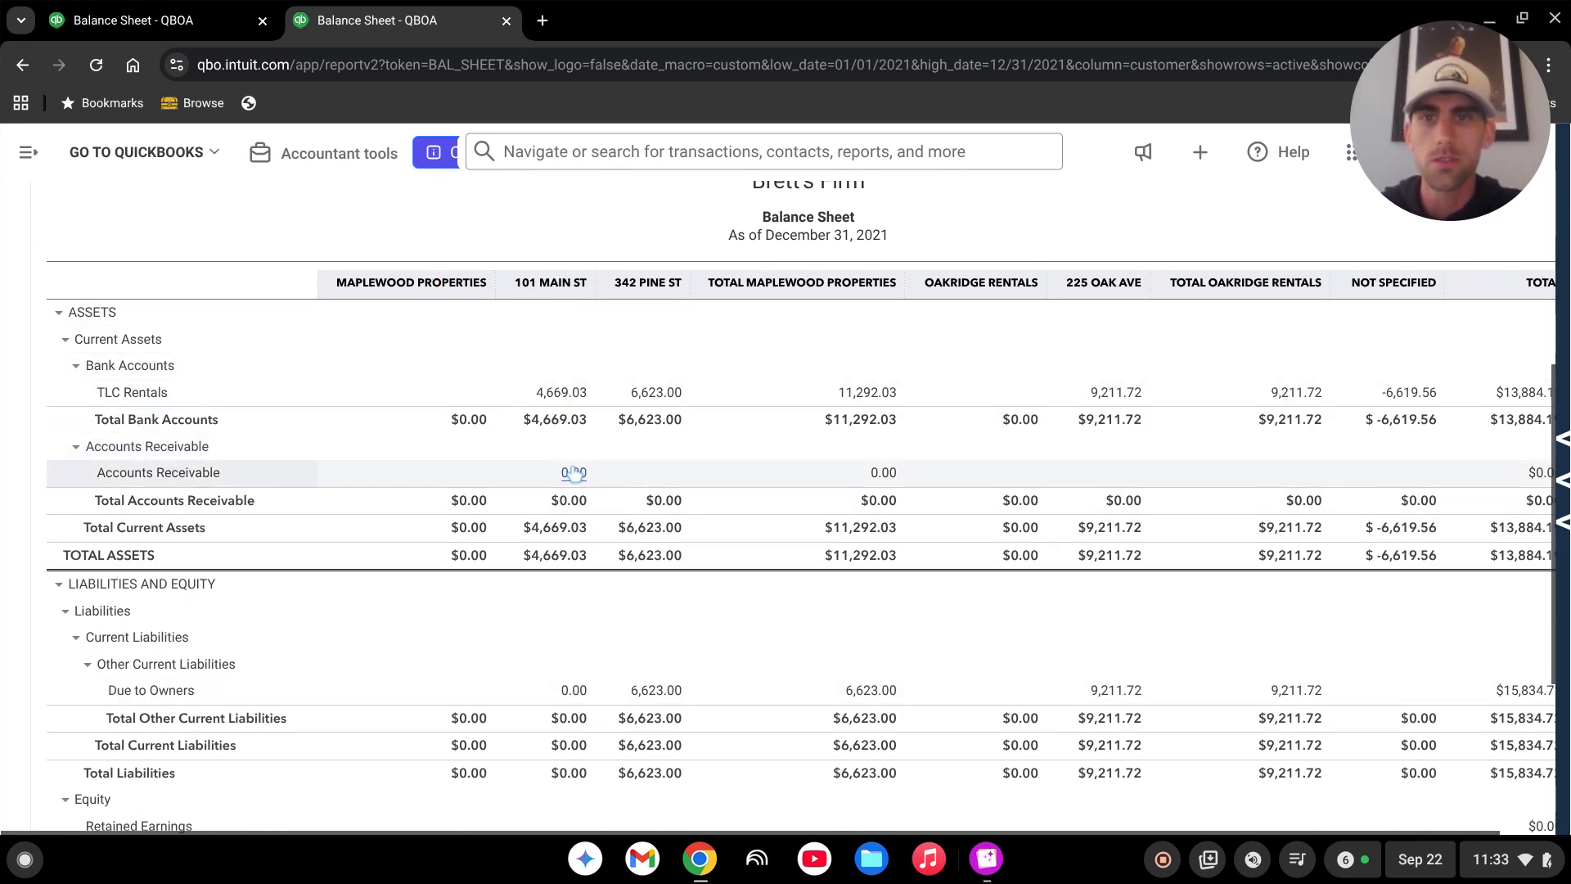
{"action": "scroll", "coordinate": [459, 645], "scroll_direction": "down", "scroll_amount": 2}
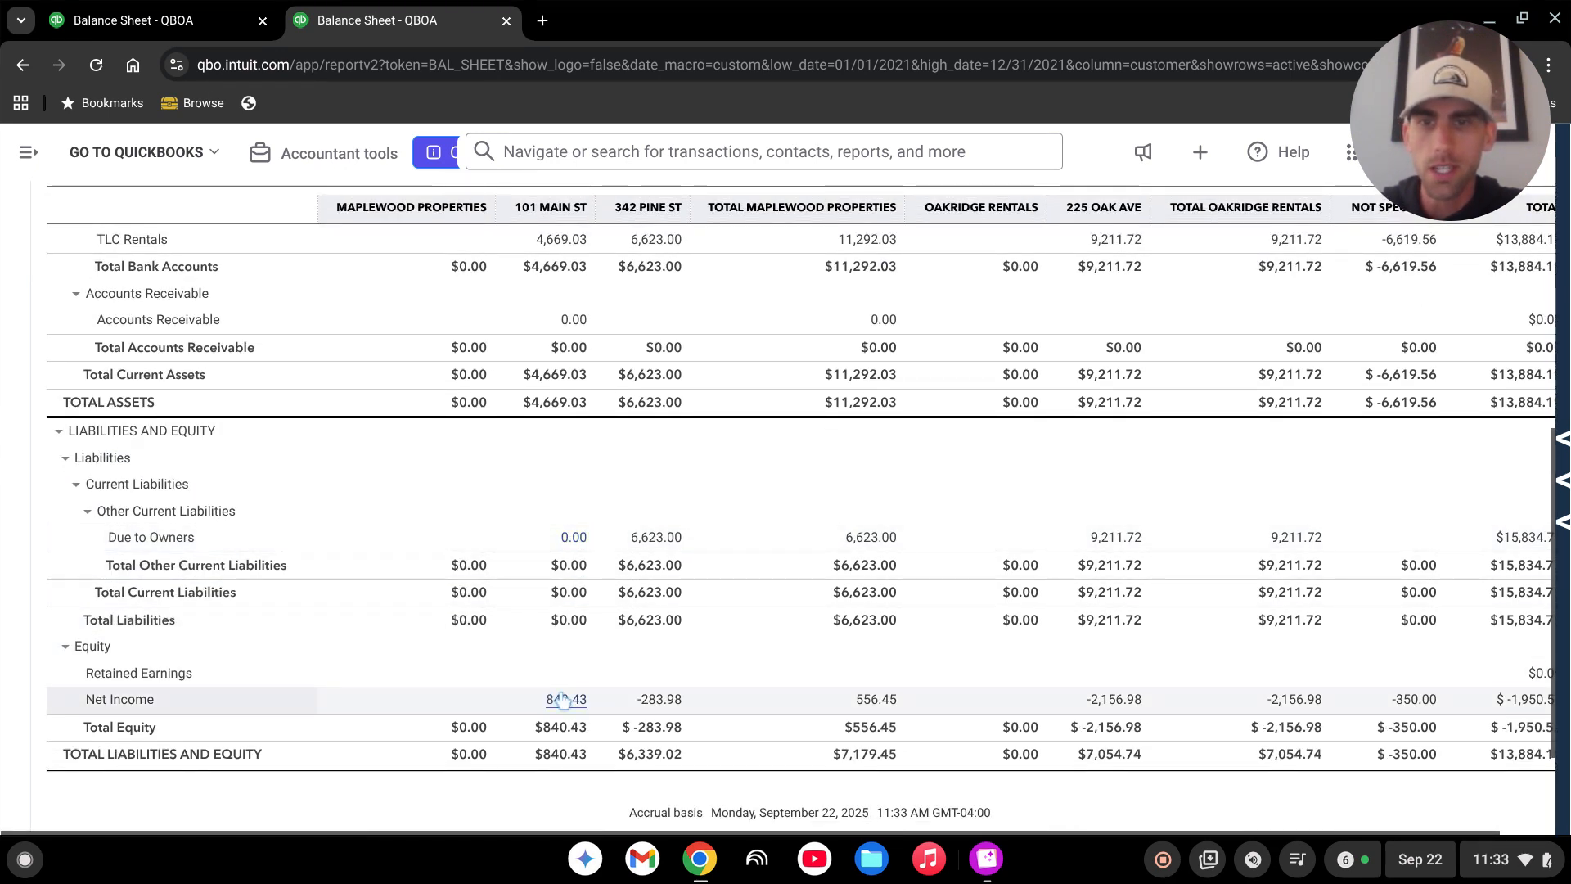
{"action": "scroll", "coordinate": [578, 619], "scroll_direction": "up", "scroll_amount": 2}
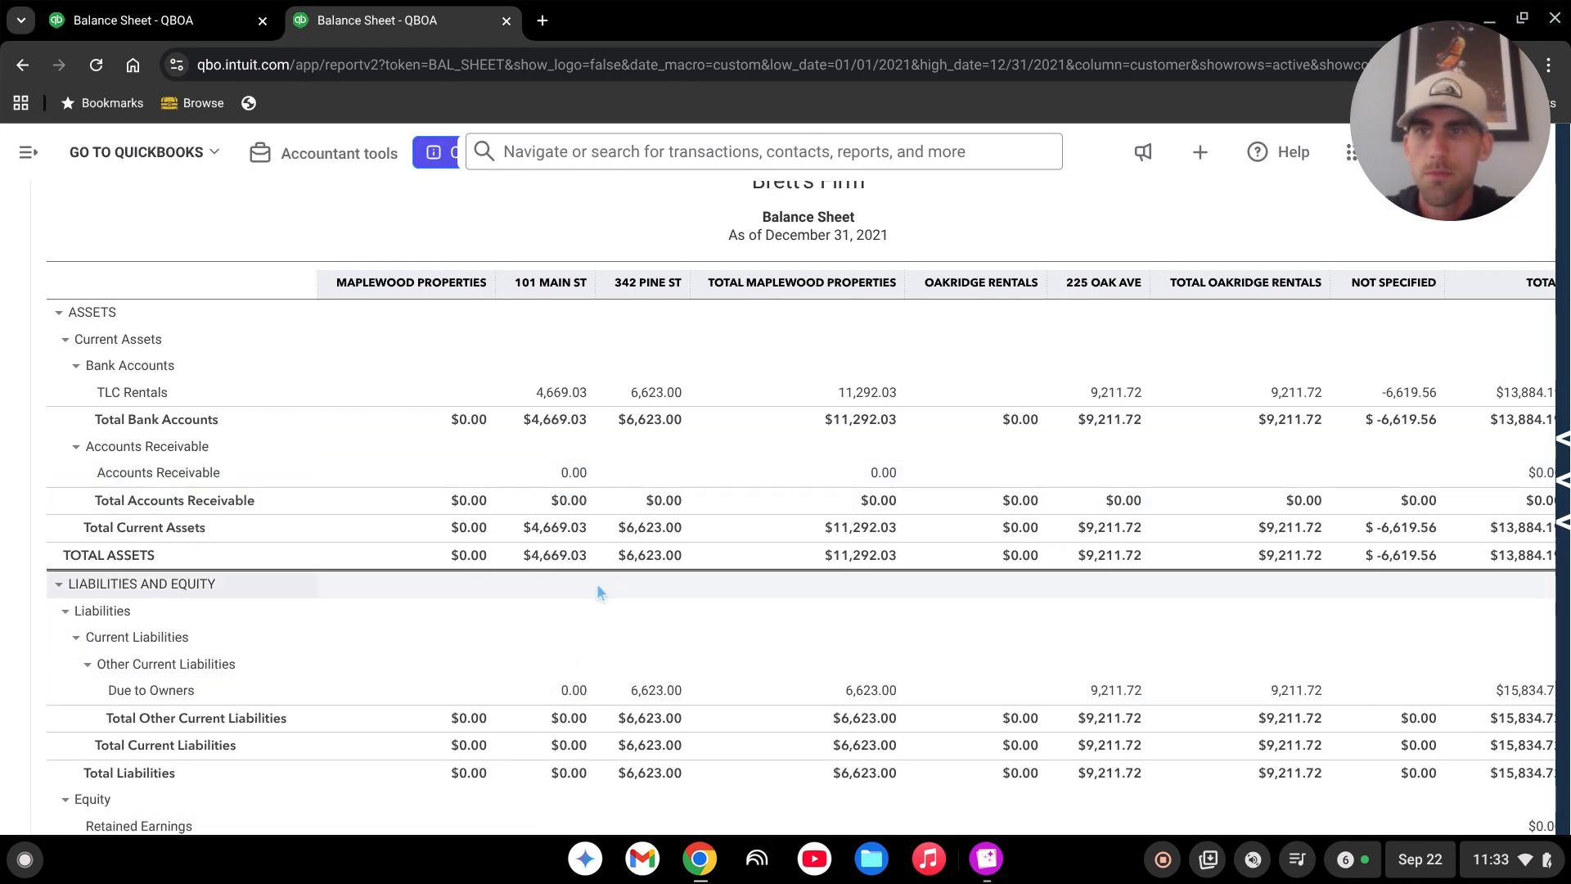
{"action": "scroll", "coordinate": [596, 588], "scroll_direction": "down", "scroll_amount": 3}
{"action": "scroll", "coordinate": [640, 767], "scroll_direction": "up", "scroll_amount": 3}
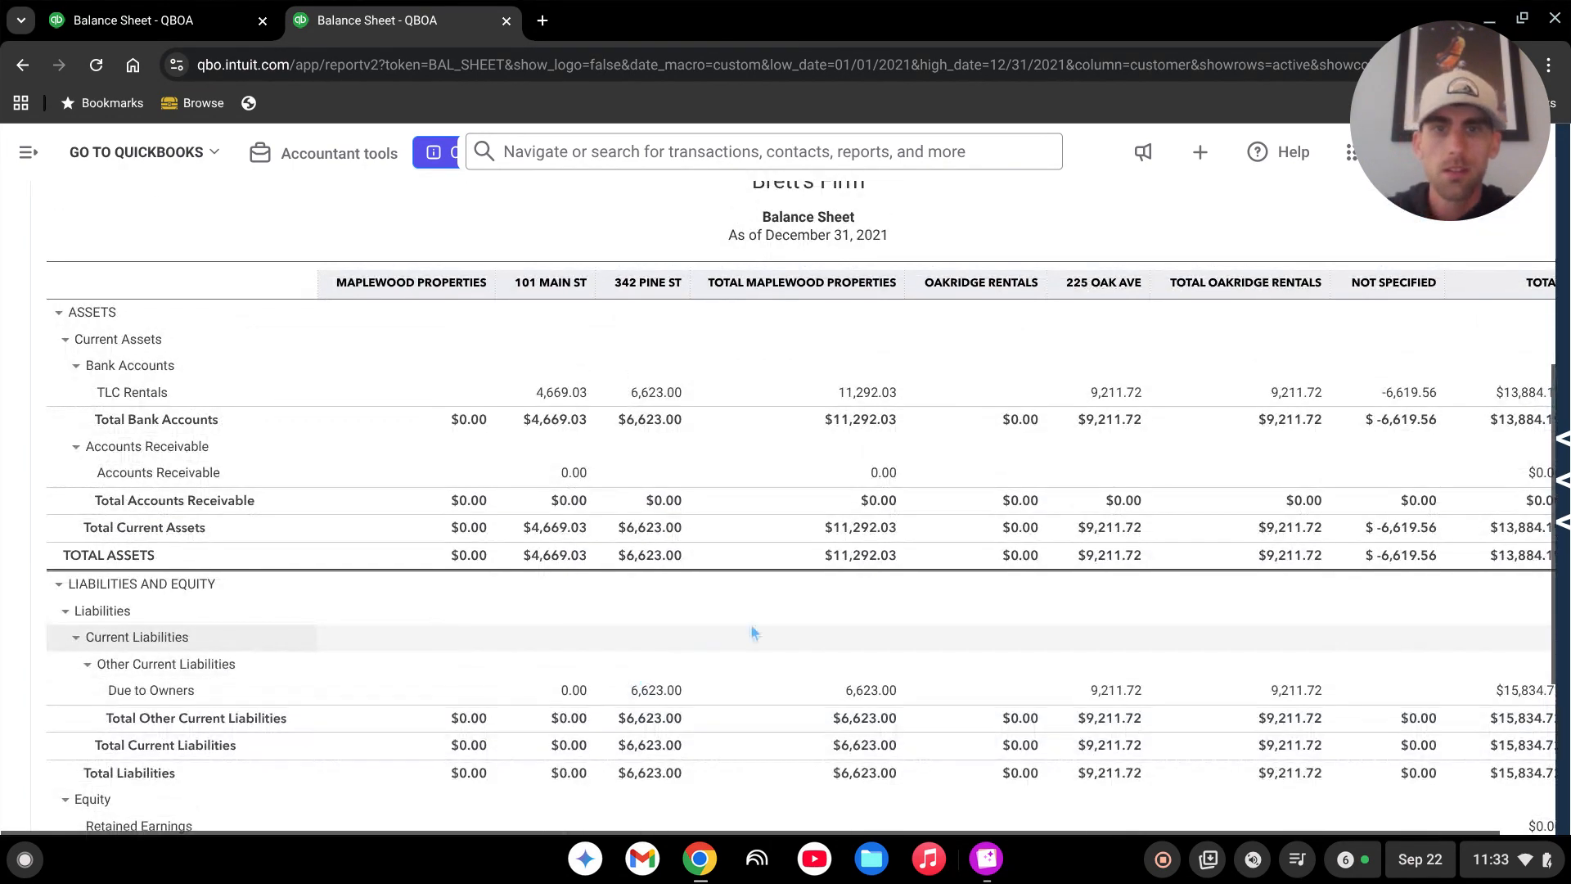
{"action": "scroll", "coordinate": [753, 633], "scroll_direction": "down", "scroll_amount": 5}
{"action": "scroll", "coordinate": [904, 681], "scroll_direction": "right", "scroll_amount": 1}
{"action": "scroll", "coordinate": [905, 681], "scroll_direction": "down", "scroll_amount": 2}
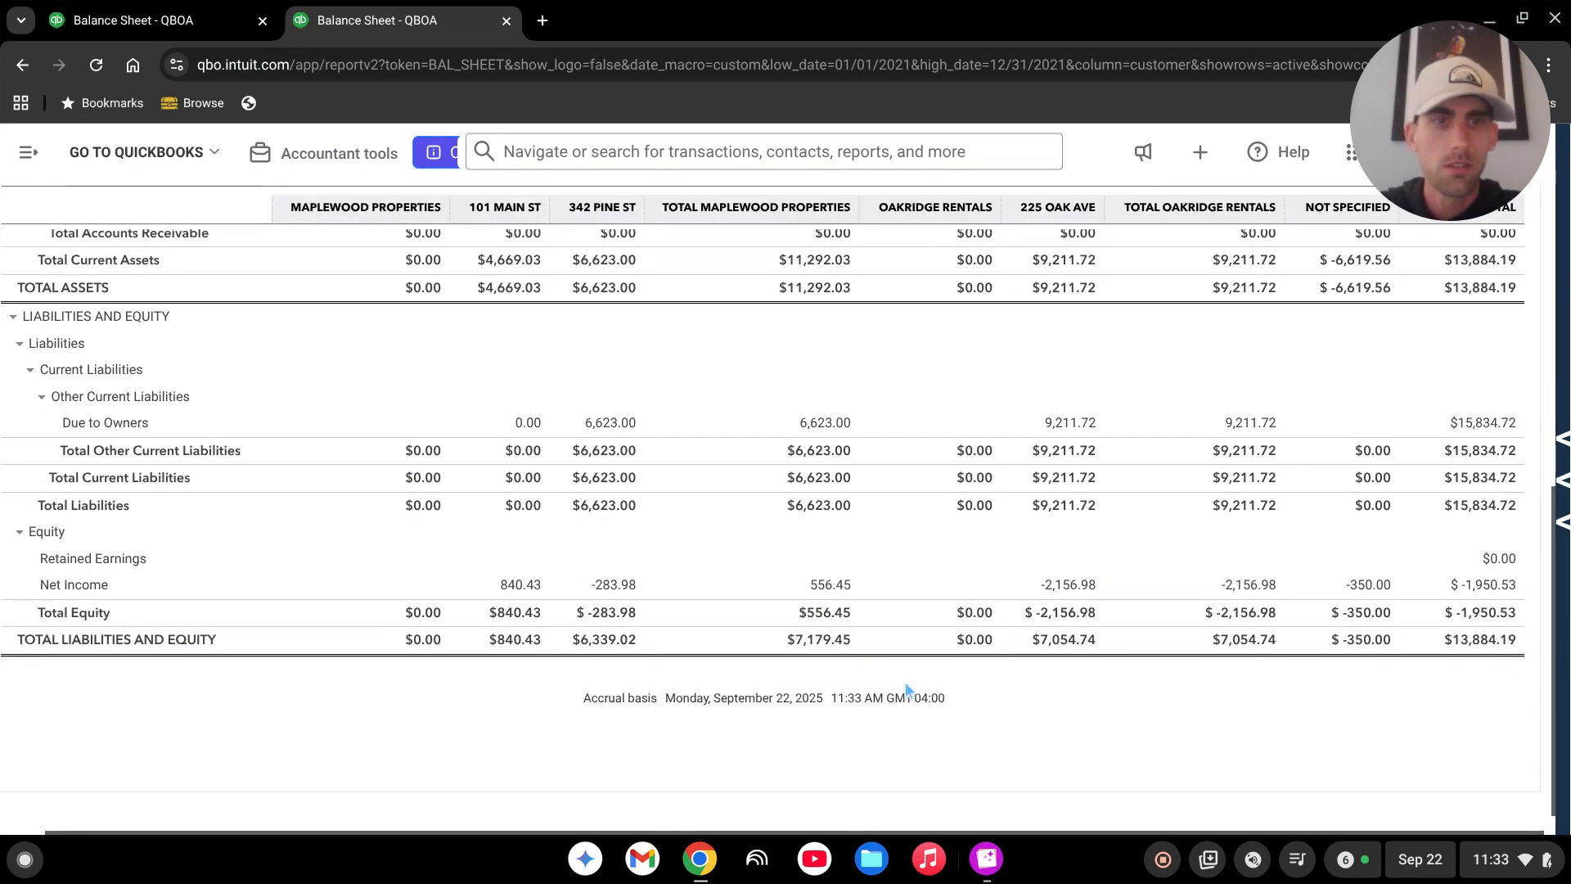
{"action": "scroll", "coordinate": [906, 687], "scroll_direction": "up", "scroll_amount": 10}
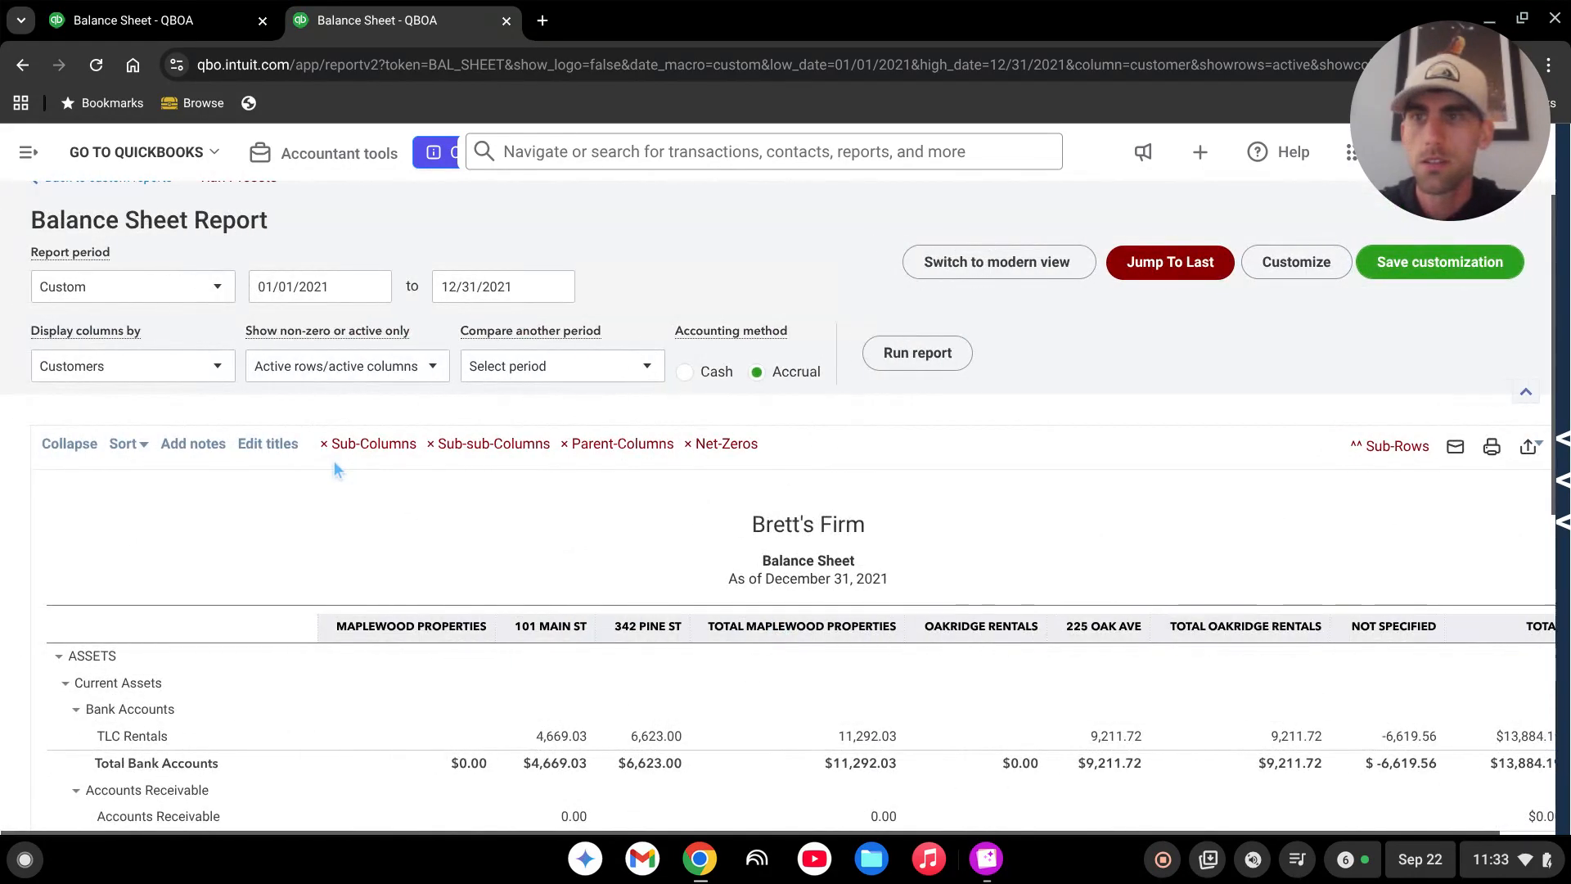
{"action": "scroll", "coordinate": [1038, 605], "scroll_direction": "right", "scroll_amount": 1}
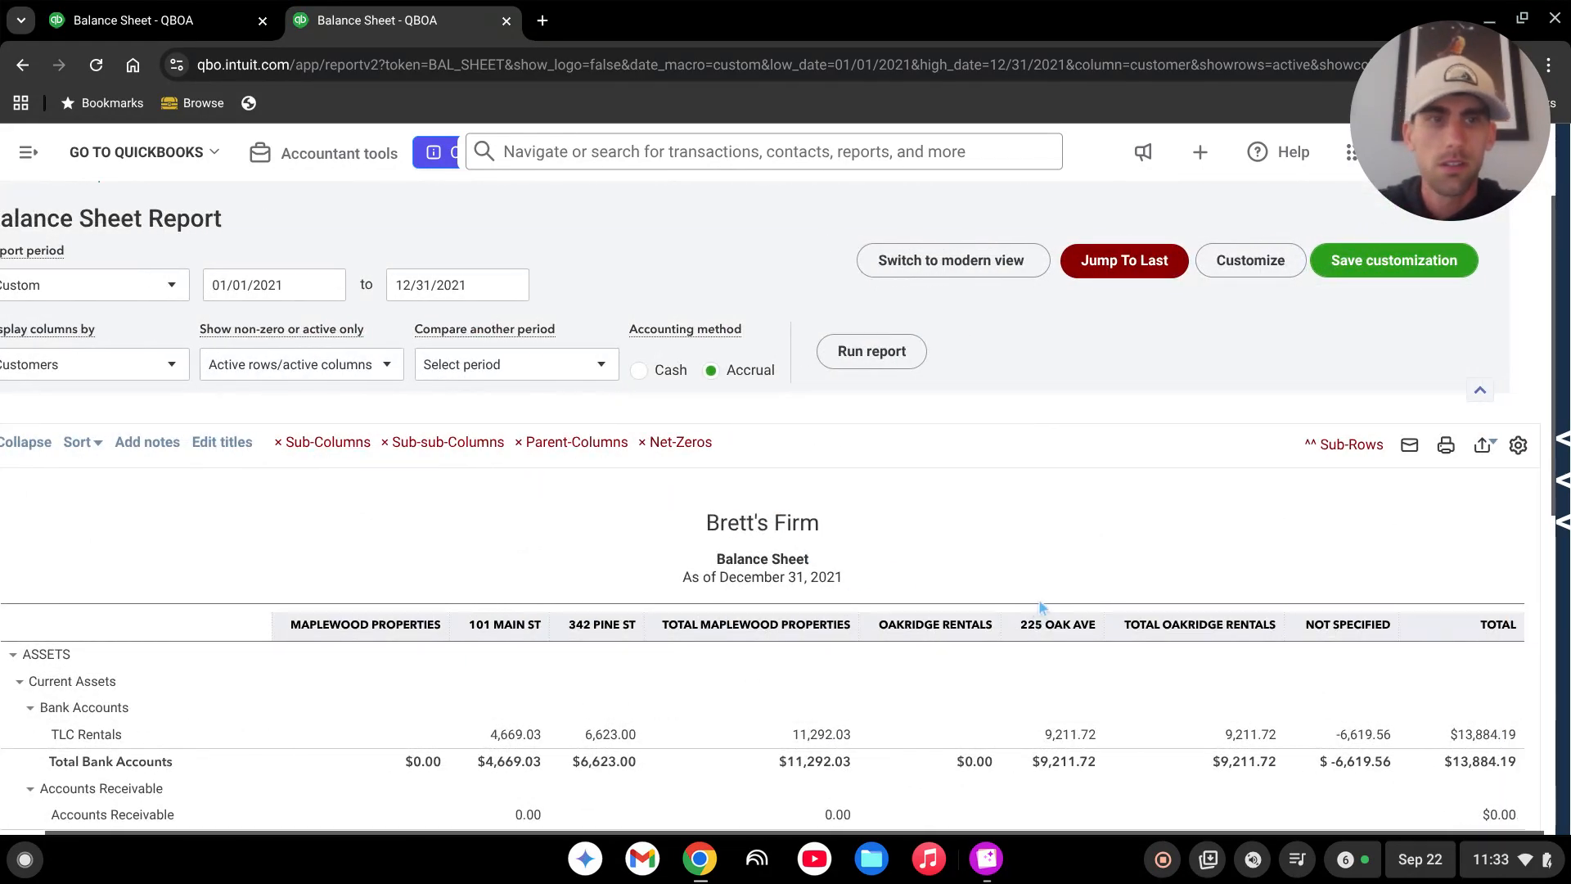
{"action": "scroll", "coordinate": [1485, 603], "scroll_direction": "down", "scroll_amount": 10}
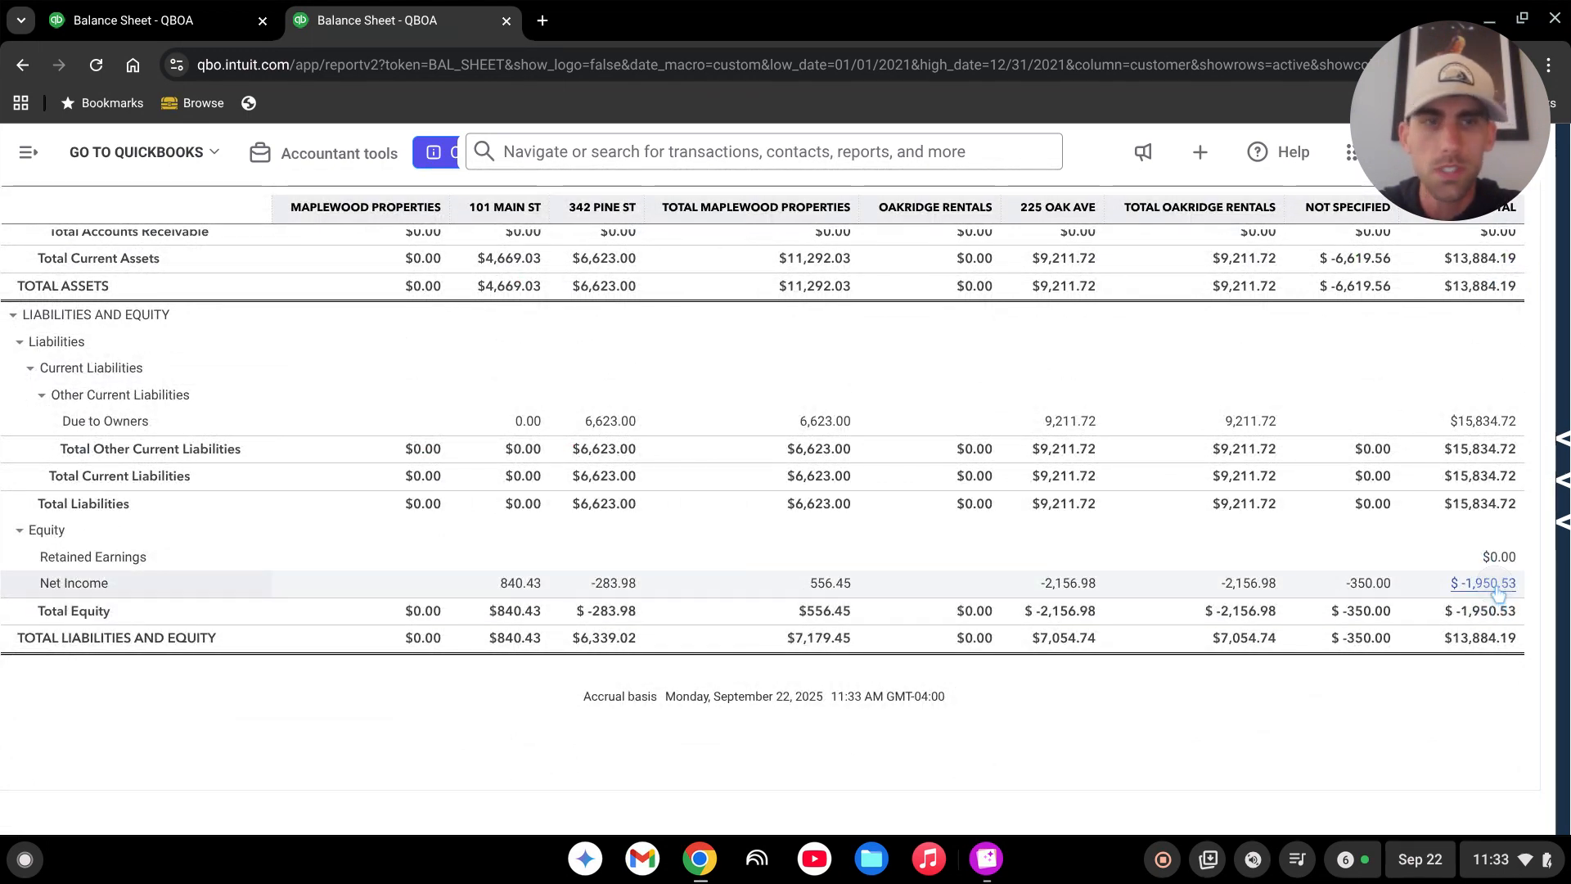
Open the Profit and Loss report behind the total Net Income and collapse its Cost of Goods Sold section to review the income and expenses
{"action": "left_click", "coordinate": [1494, 584]}
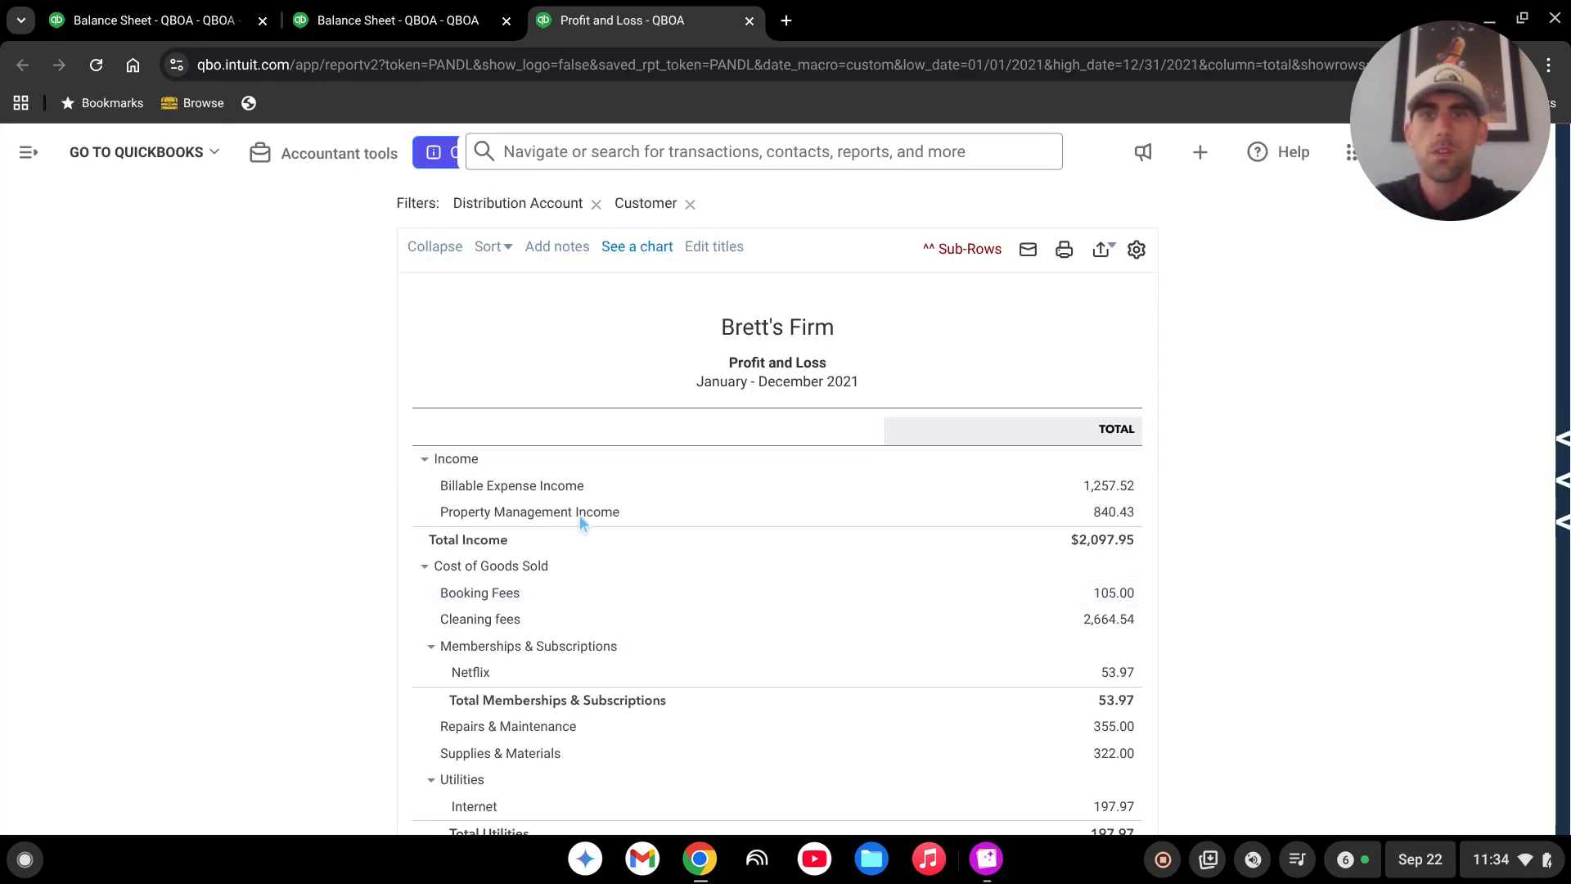
{"action": "scroll", "coordinate": [844, 545], "scroll_direction": "down", "scroll_amount": 2}
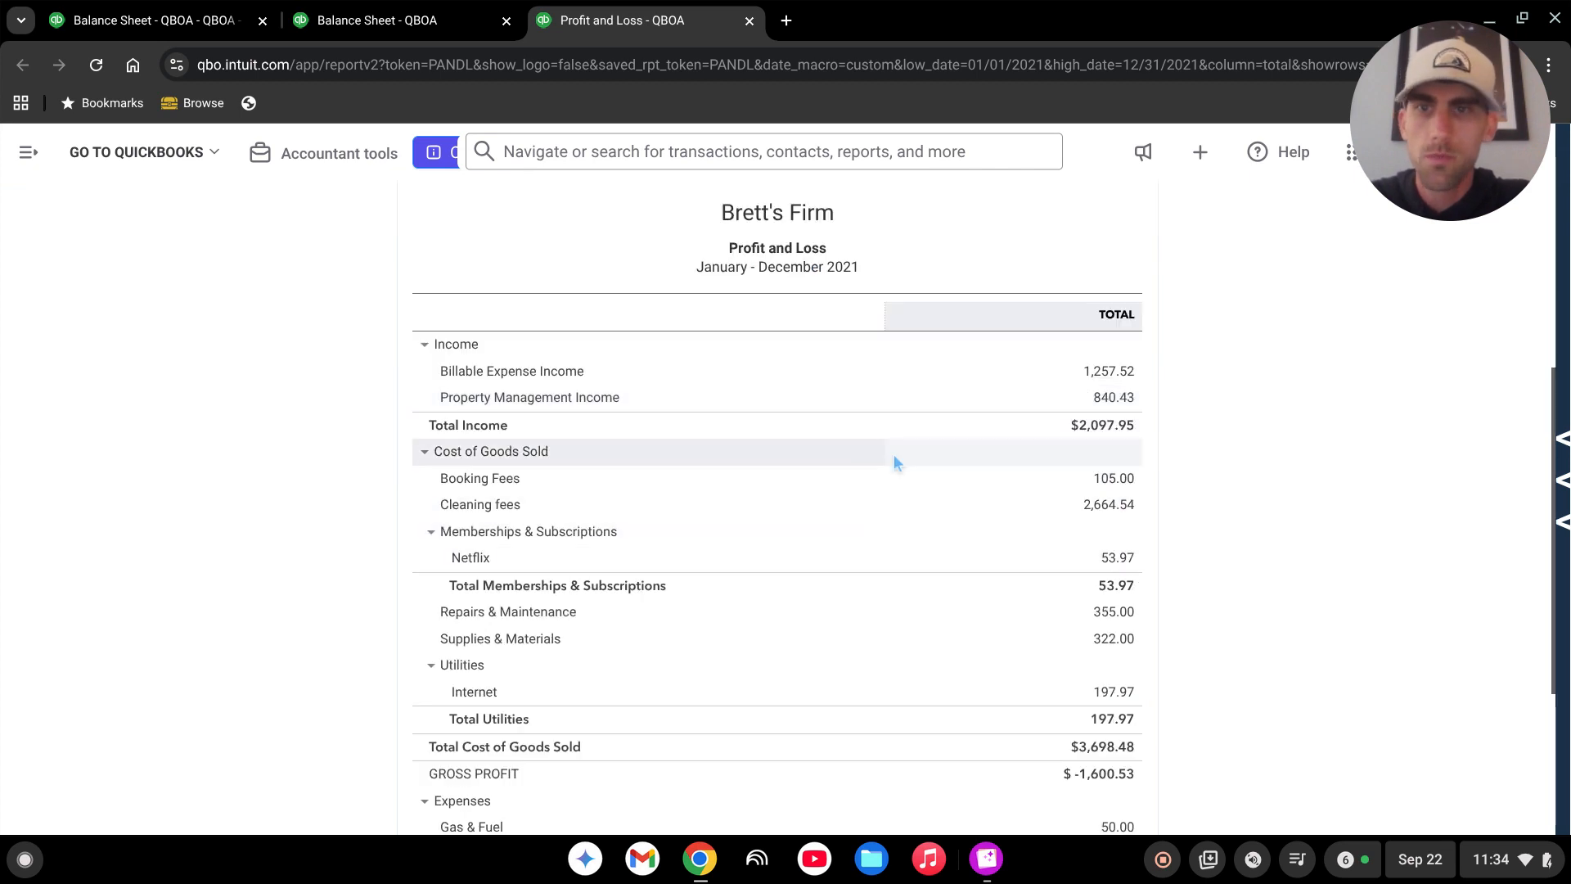
{"action": "left_click", "coordinate": [423, 452]}
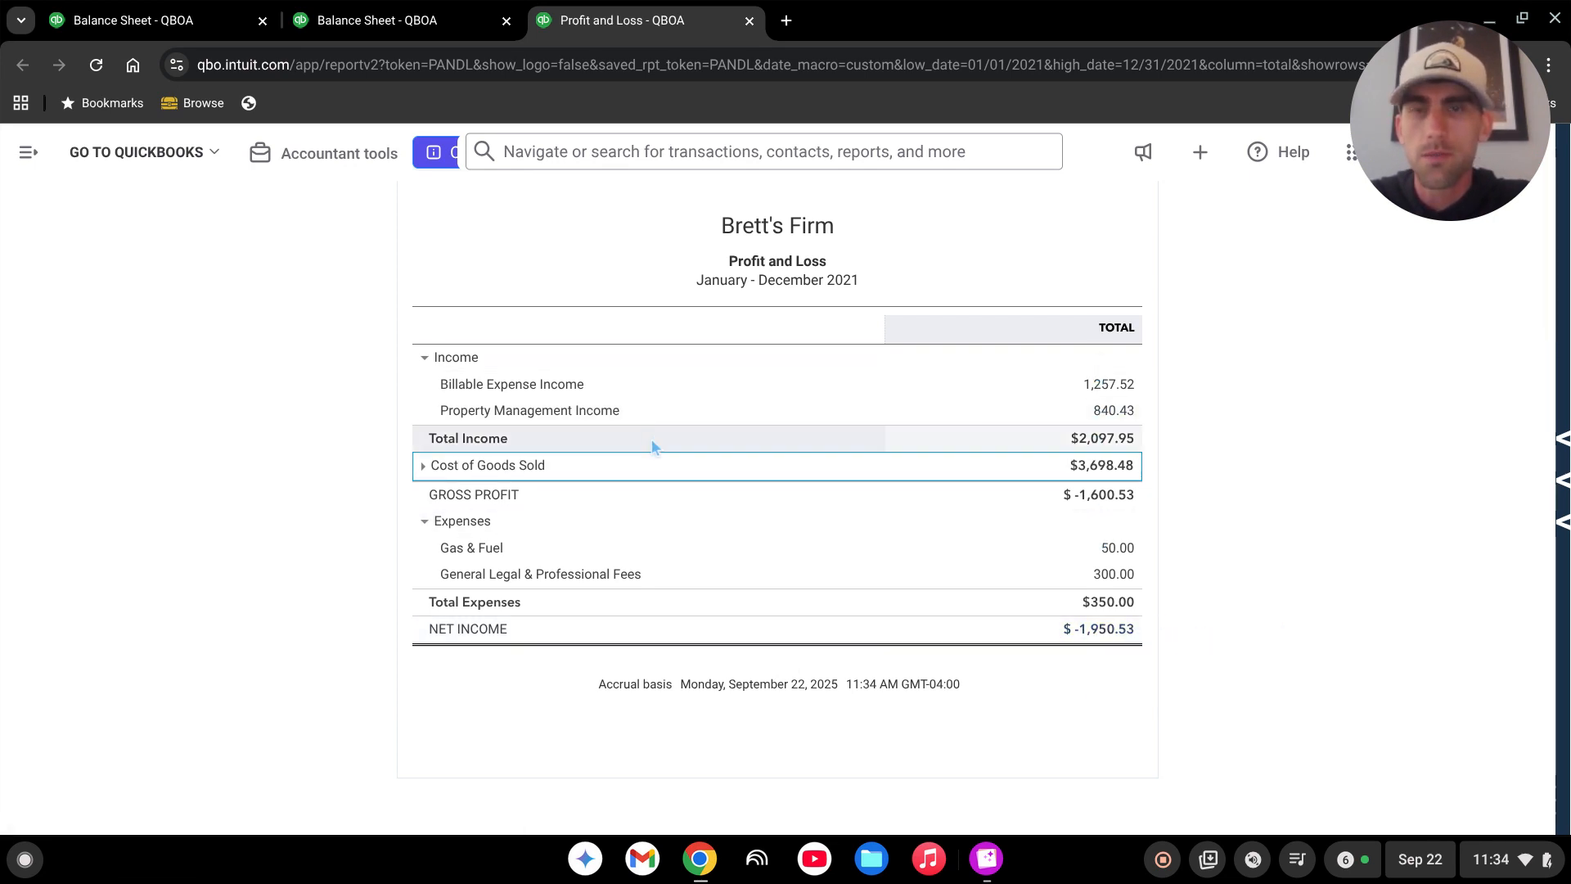
{"action": "scroll", "coordinate": [665, 491], "scroll_direction": "up", "scroll_amount": 5}
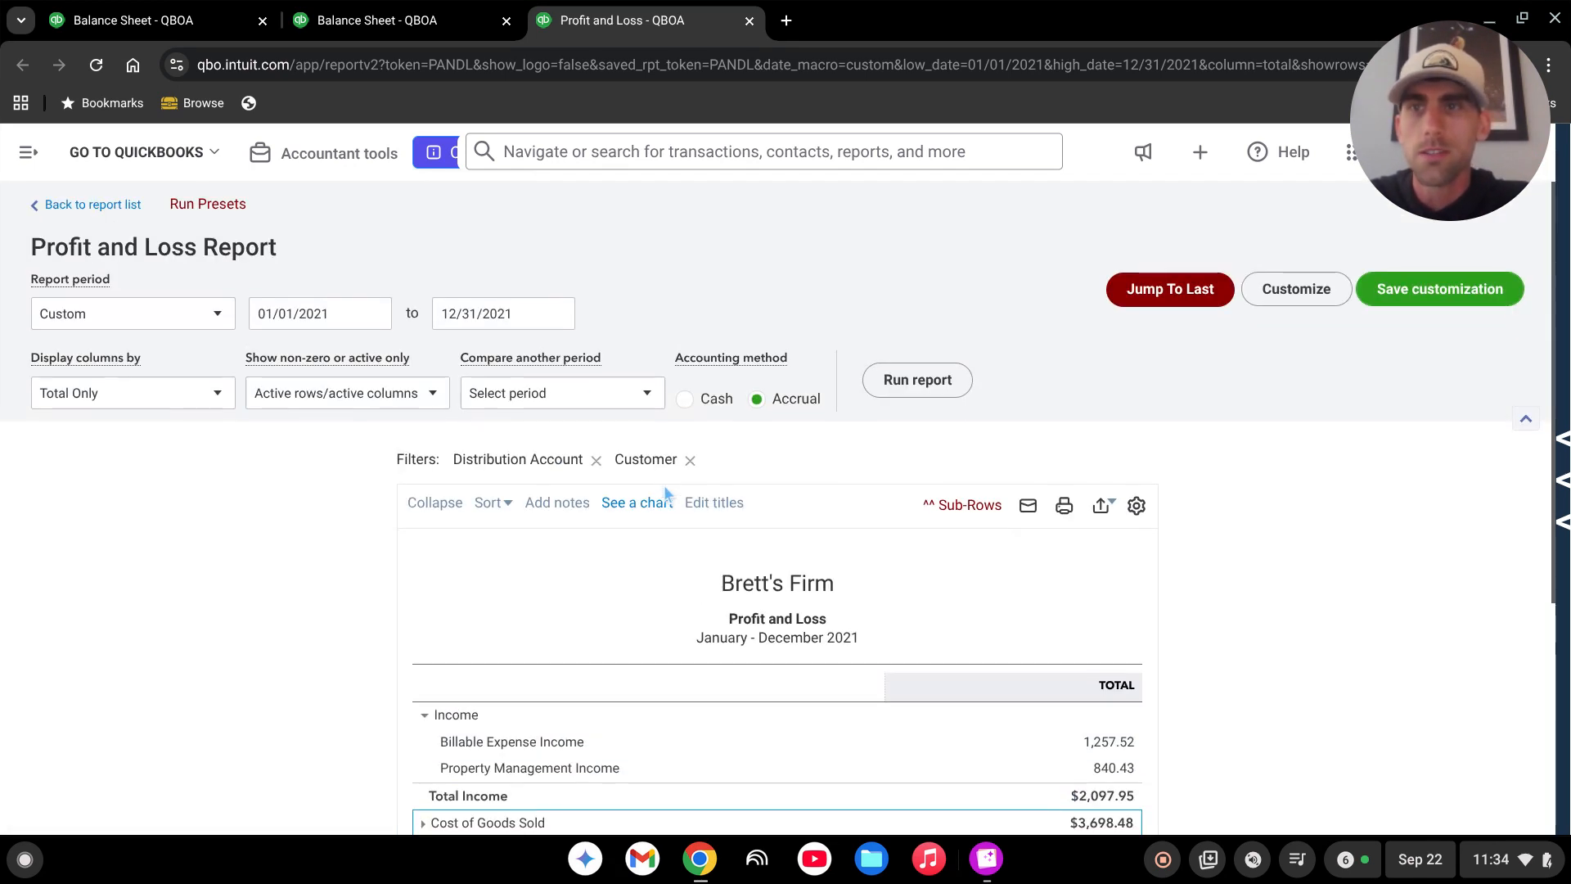
Leave the Profit and Loss report for the custom reports list and reopen Balance Sheet - 2021
{"action": "left_click", "coordinate": [27, 154]}
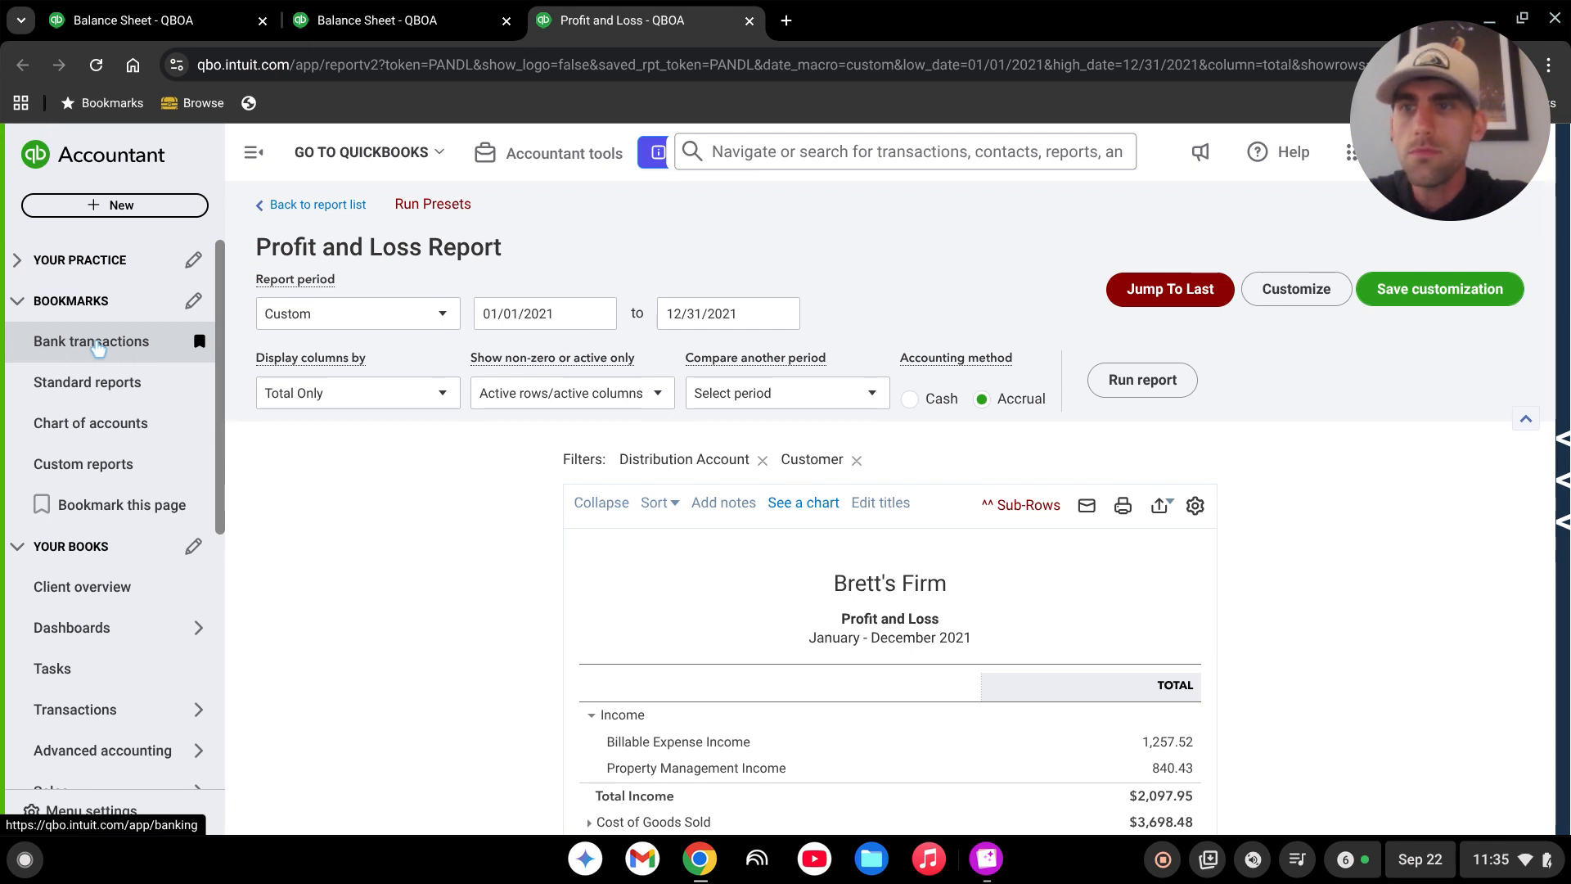
{"action": "left_click", "coordinate": [337, 206]}
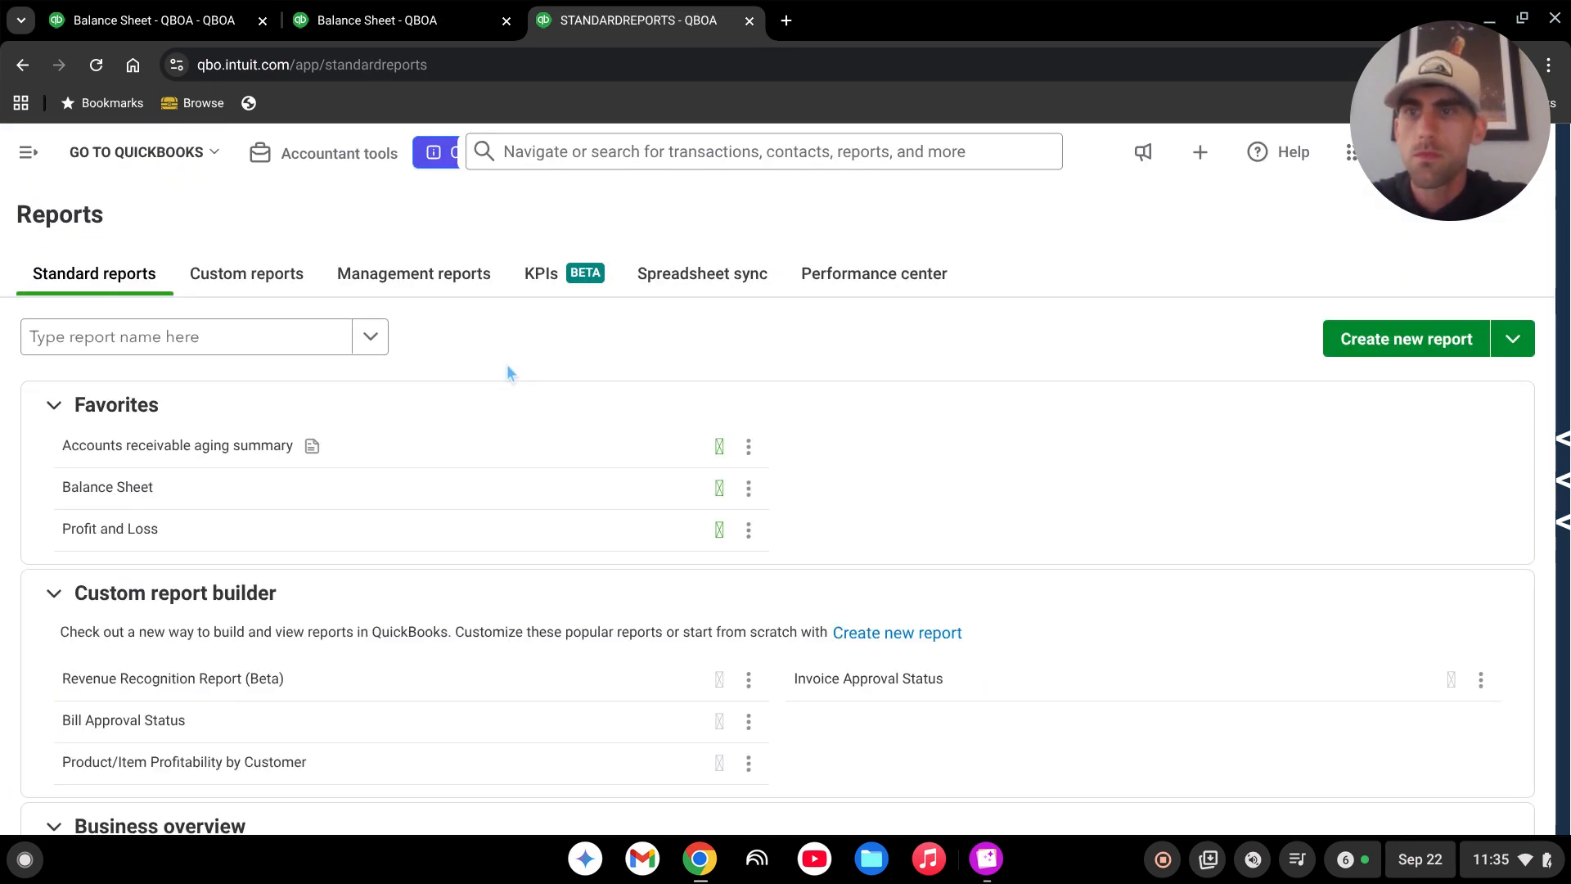
{"action": "left_click", "coordinate": [244, 283]}
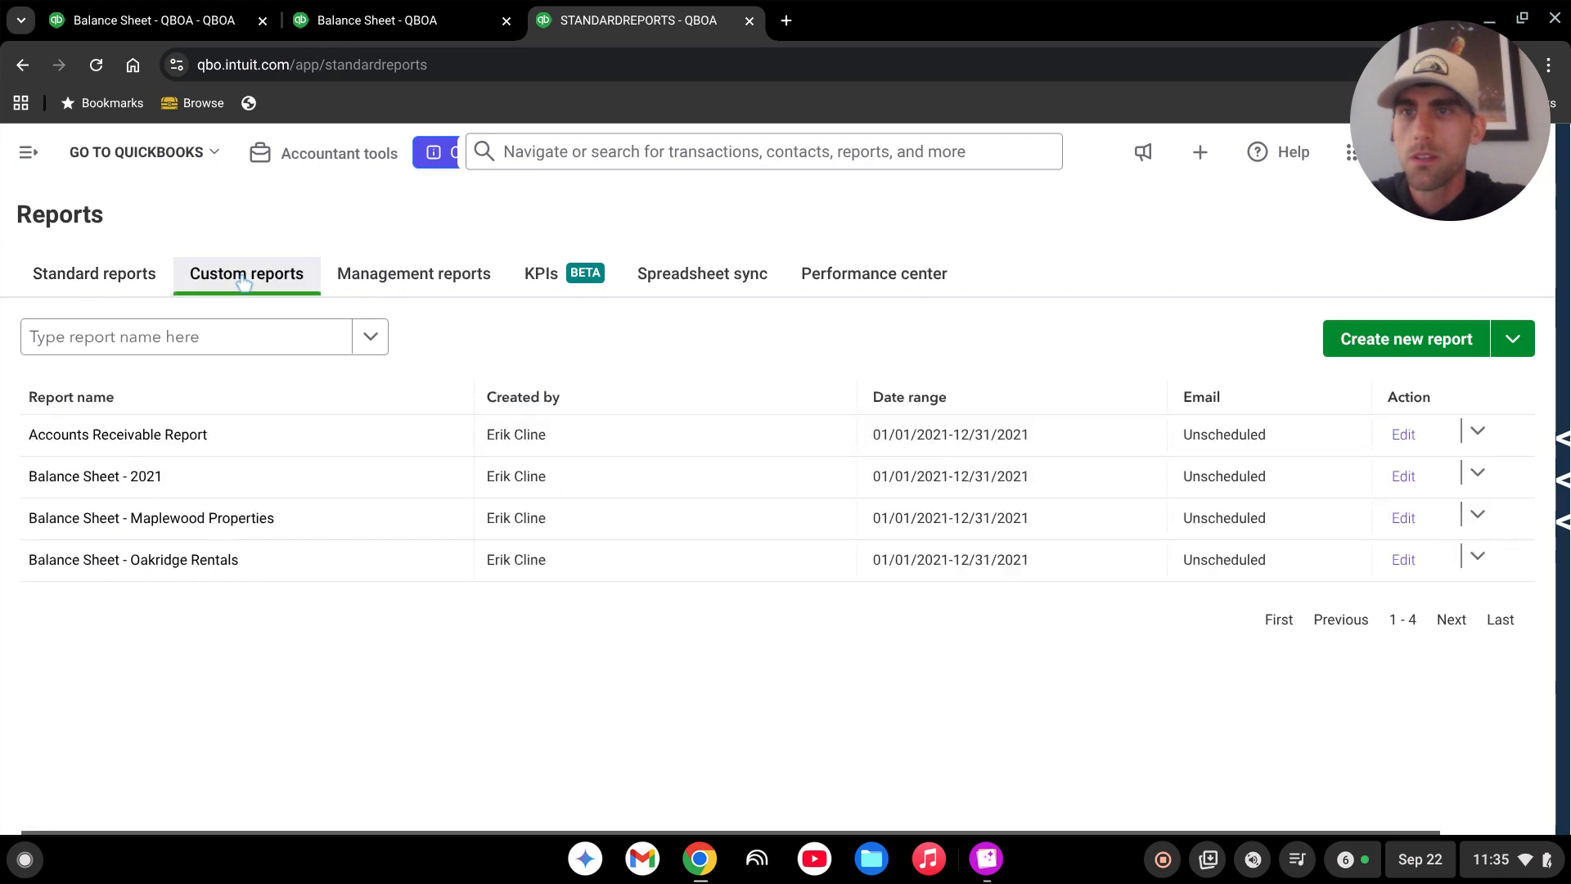
{"action": "left_click", "coordinate": [131, 476]}
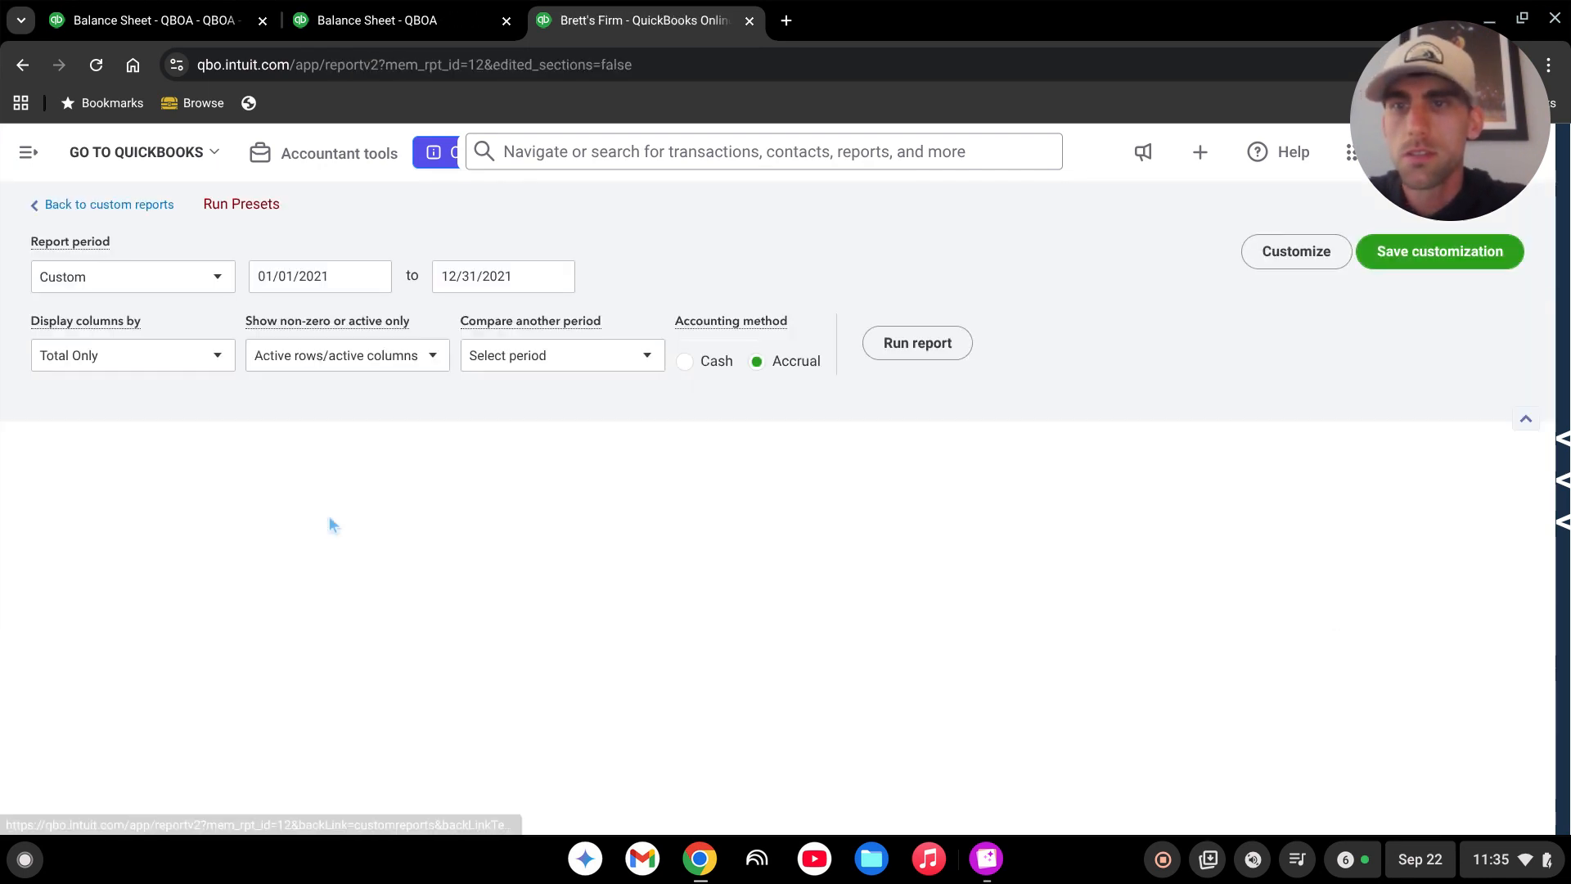
Set the reopened 2021 balance sheet to display columns by Customers and run the report
{"action": "scroll", "coordinate": [330, 518], "scroll_direction": "down", "scroll_amount": 7}
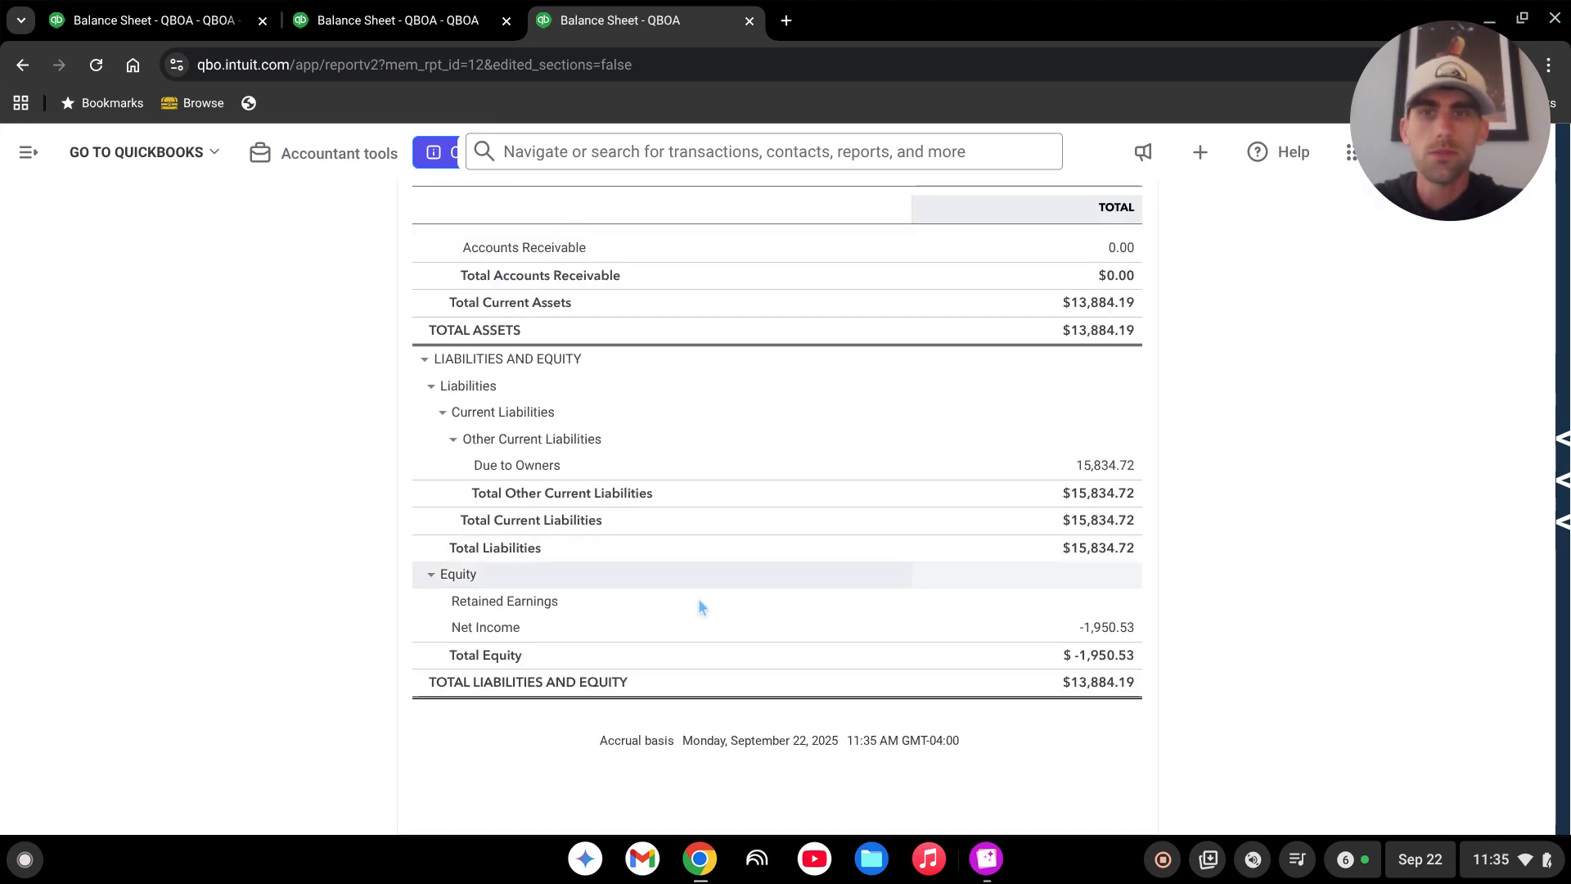
{"action": "scroll", "coordinate": [596, 543], "scroll_direction": "up", "scroll_amount": 6}
{"action": "left_click", "coordinate": [205, 401]}
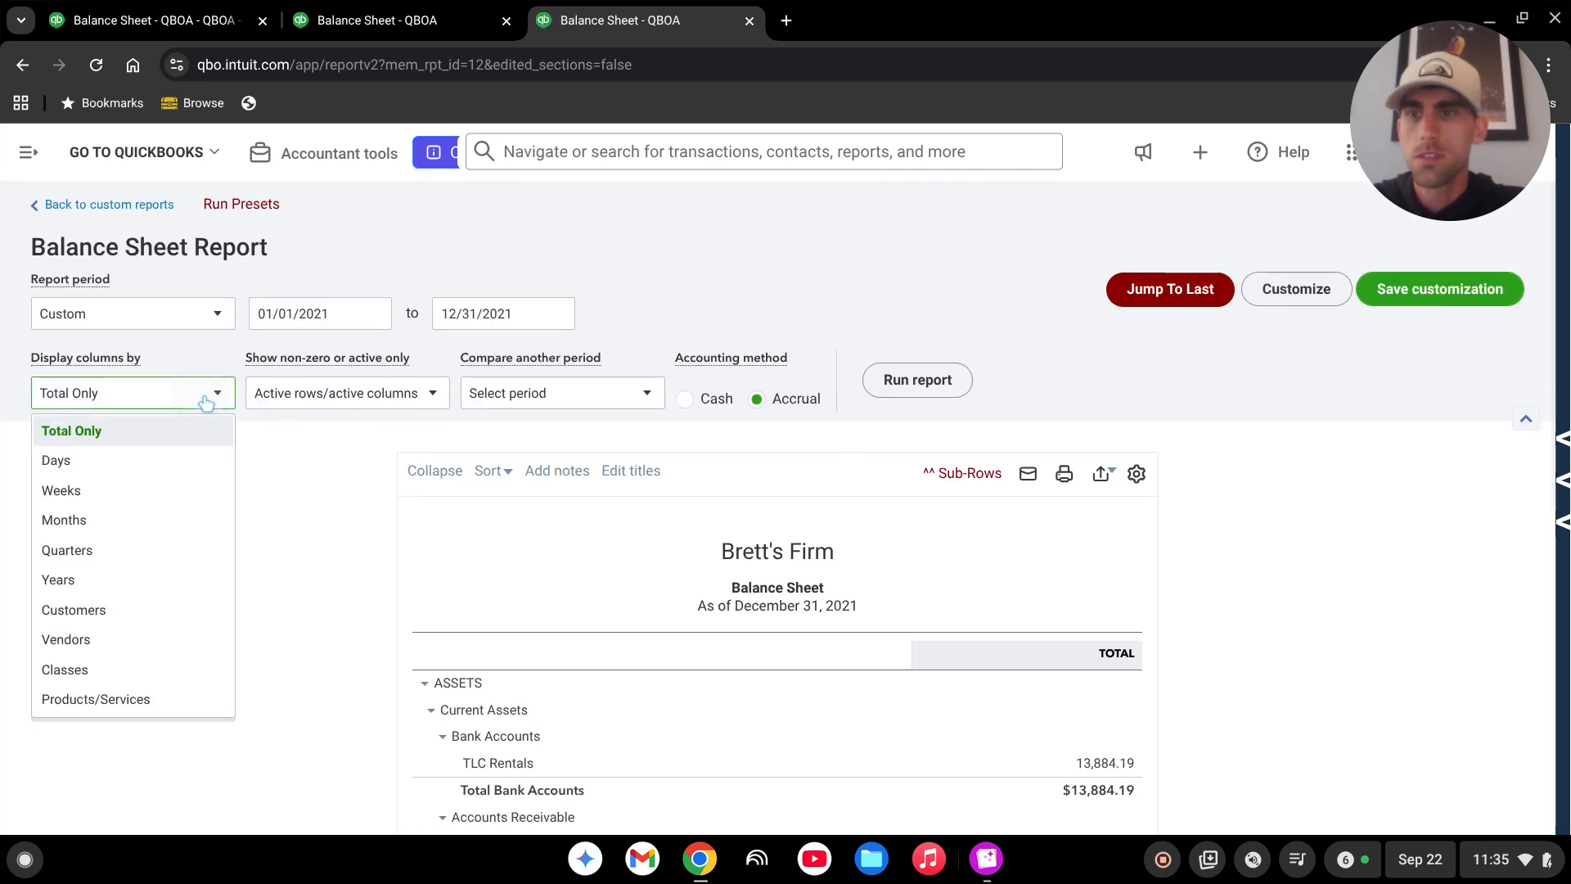
{"action": "left_click", "coordinate": [106, 611]}
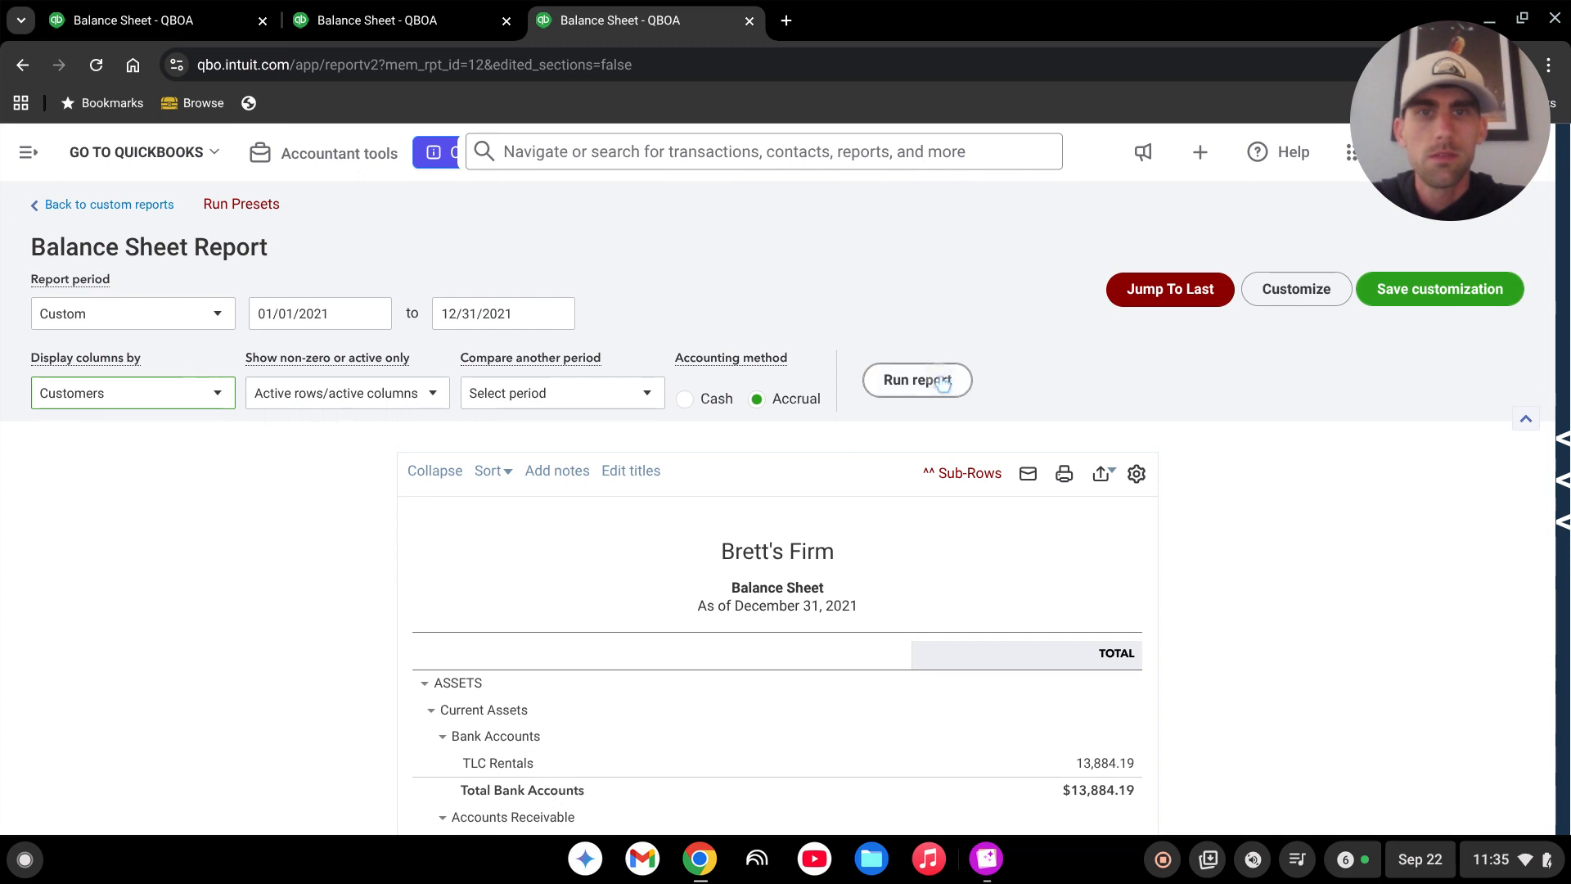
{"action": "left_click", "coordinate": [936, 380]}
Copy the Due to Owners balance of the Pine St property from the balance sheet
{"action": "scroll", "coordinate": [993, 553], "scroll_direction": "down", "scroll_amount": 4}
{"action": "scroll", "coordinate": [993, 545], "scroll_direction": "down", "scroll_amount": 1}
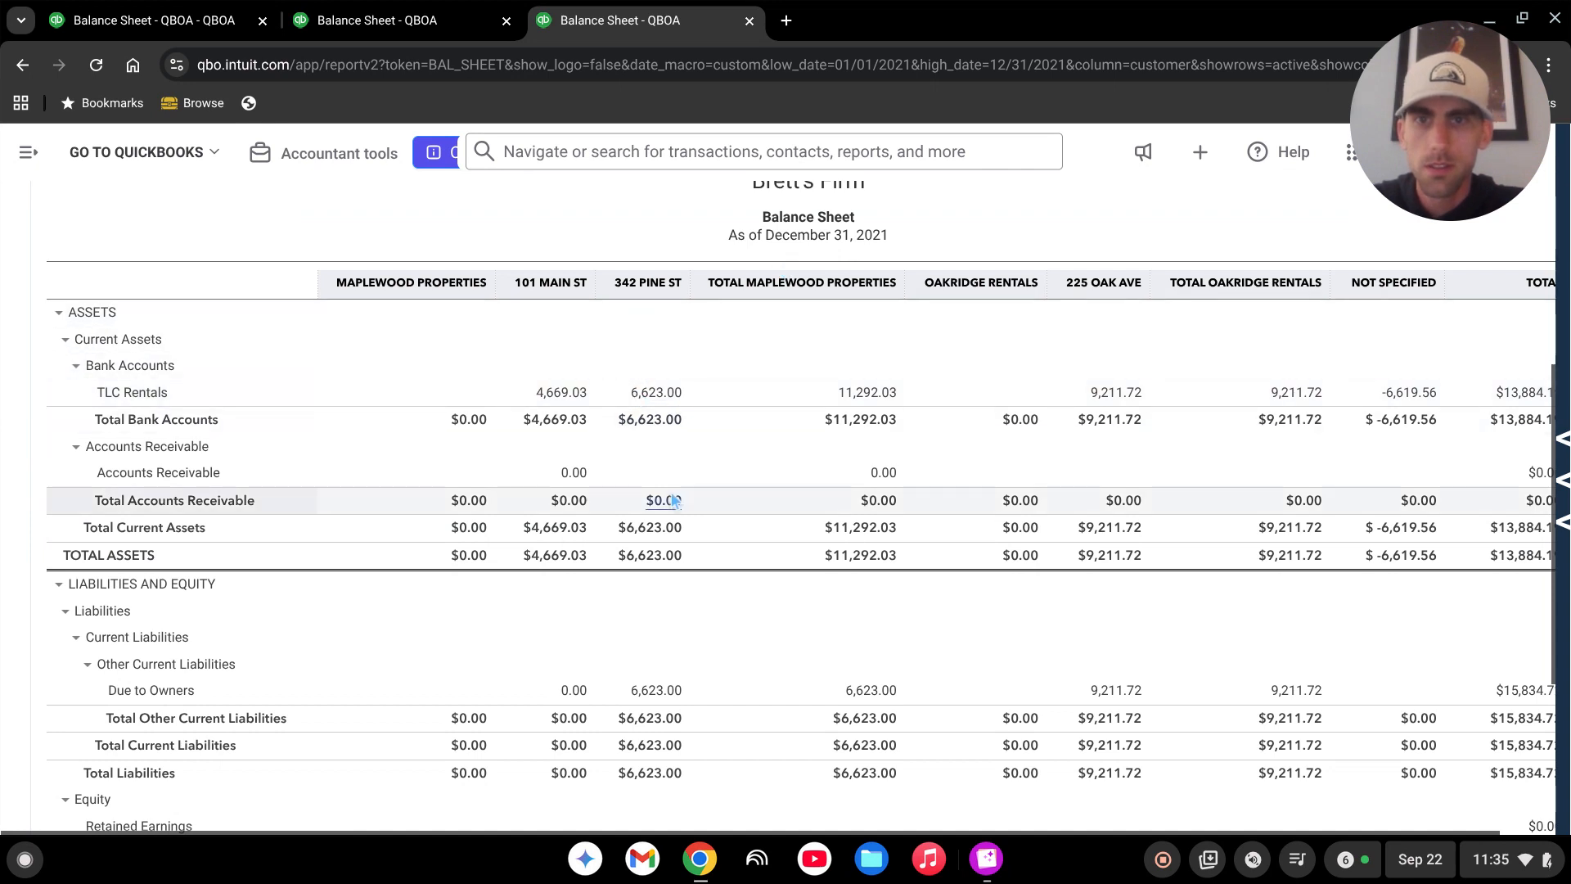
{"action": "scroll", "coordinate": [666, 665], "scroll_direction": "down", "scroll_amount": 2}
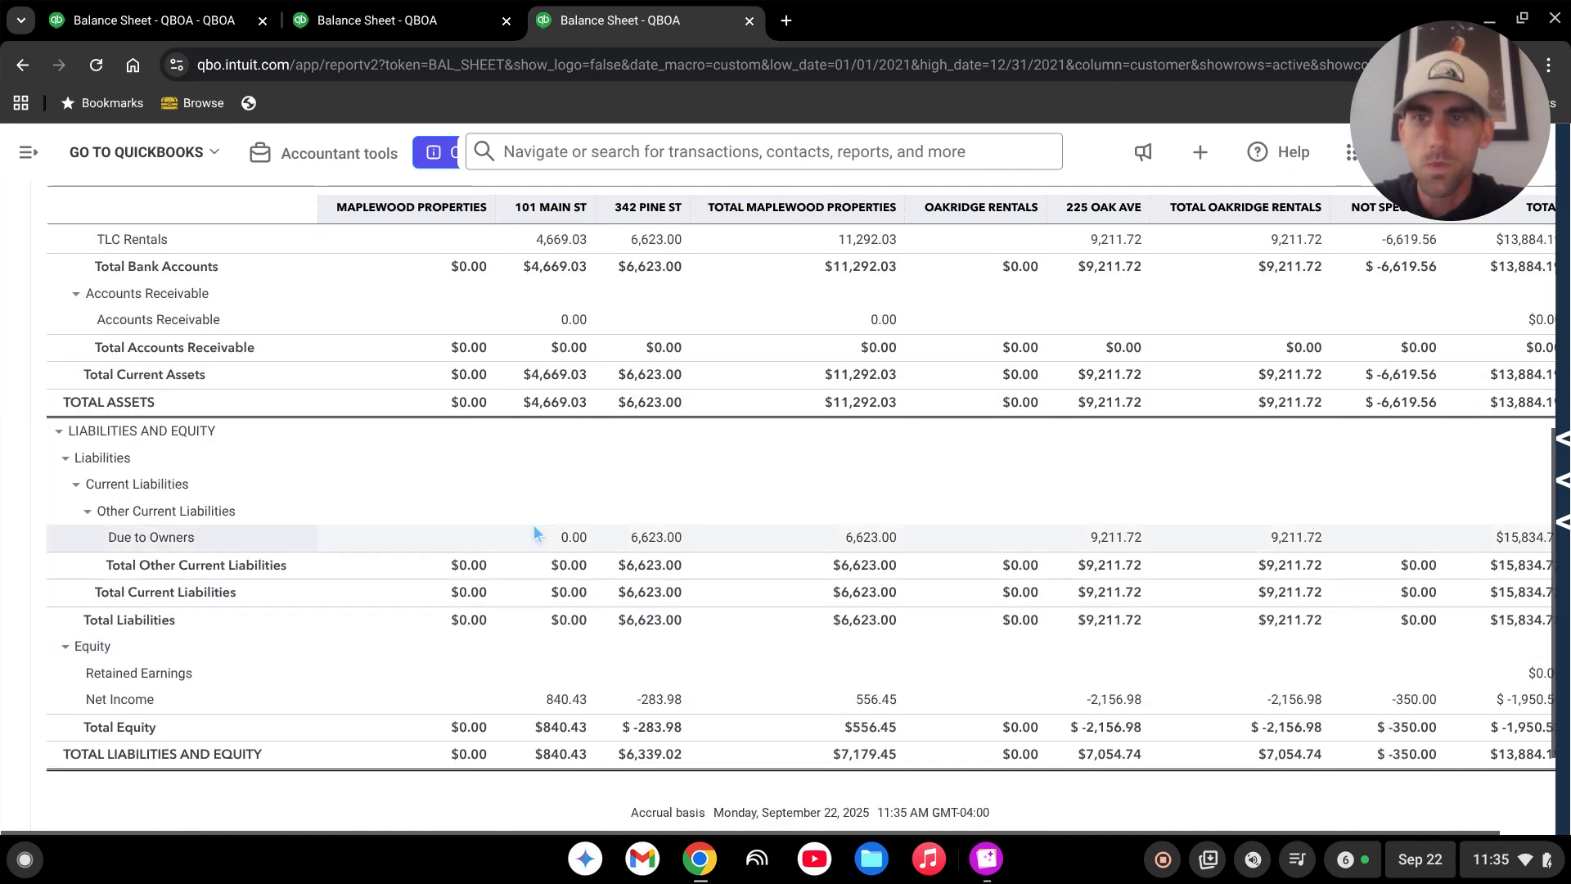
{"action": "double_click", "coordinate": [671, 544]}
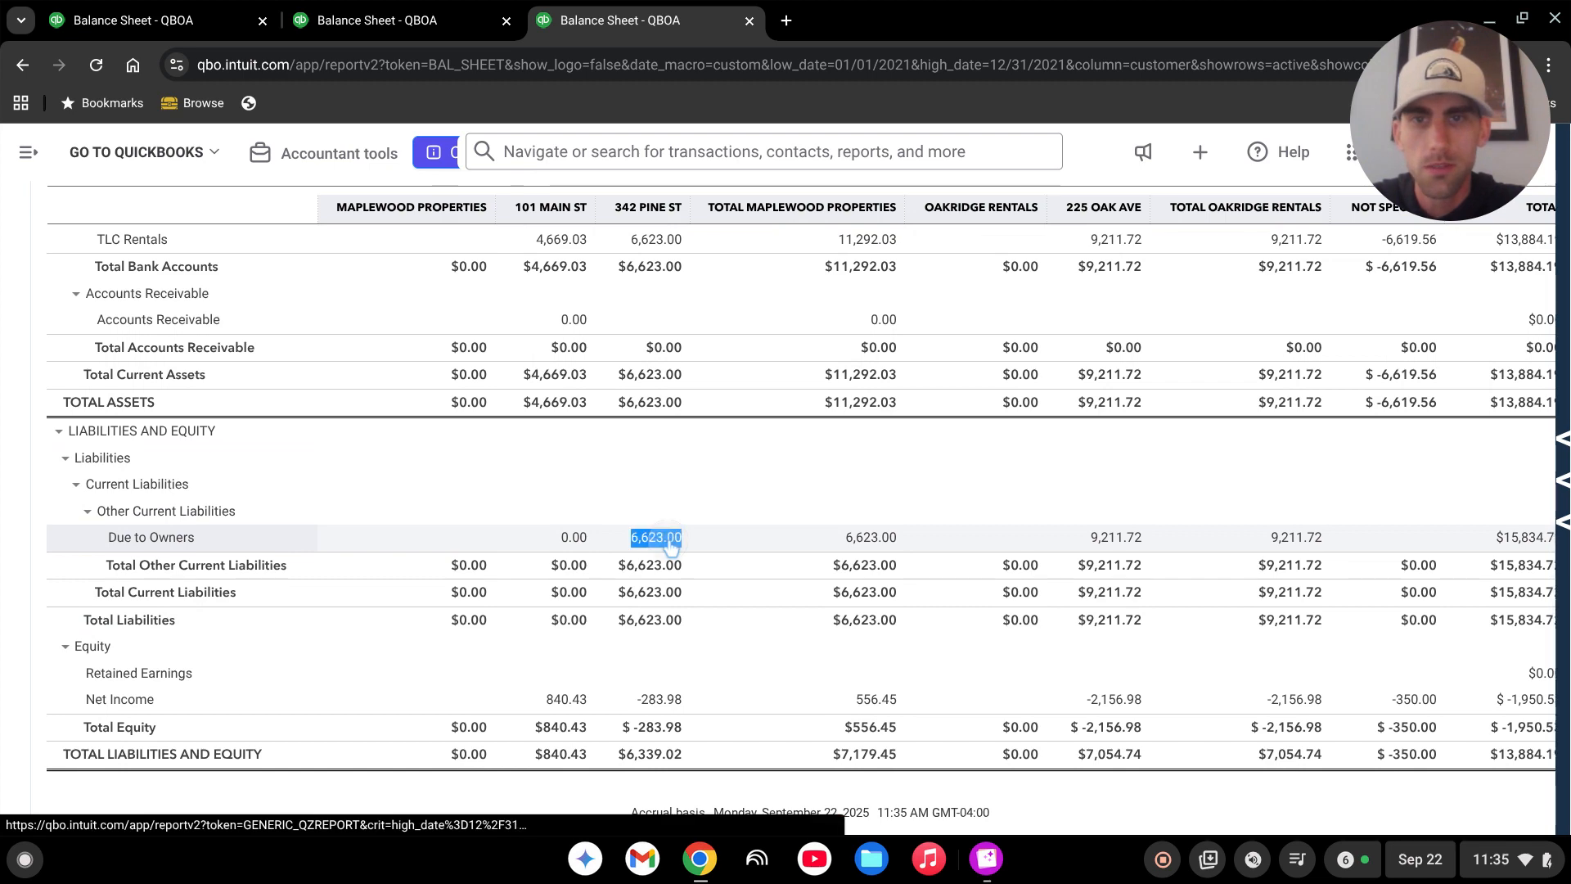
{"action": "right_click", "coordinate": [671, 544]}
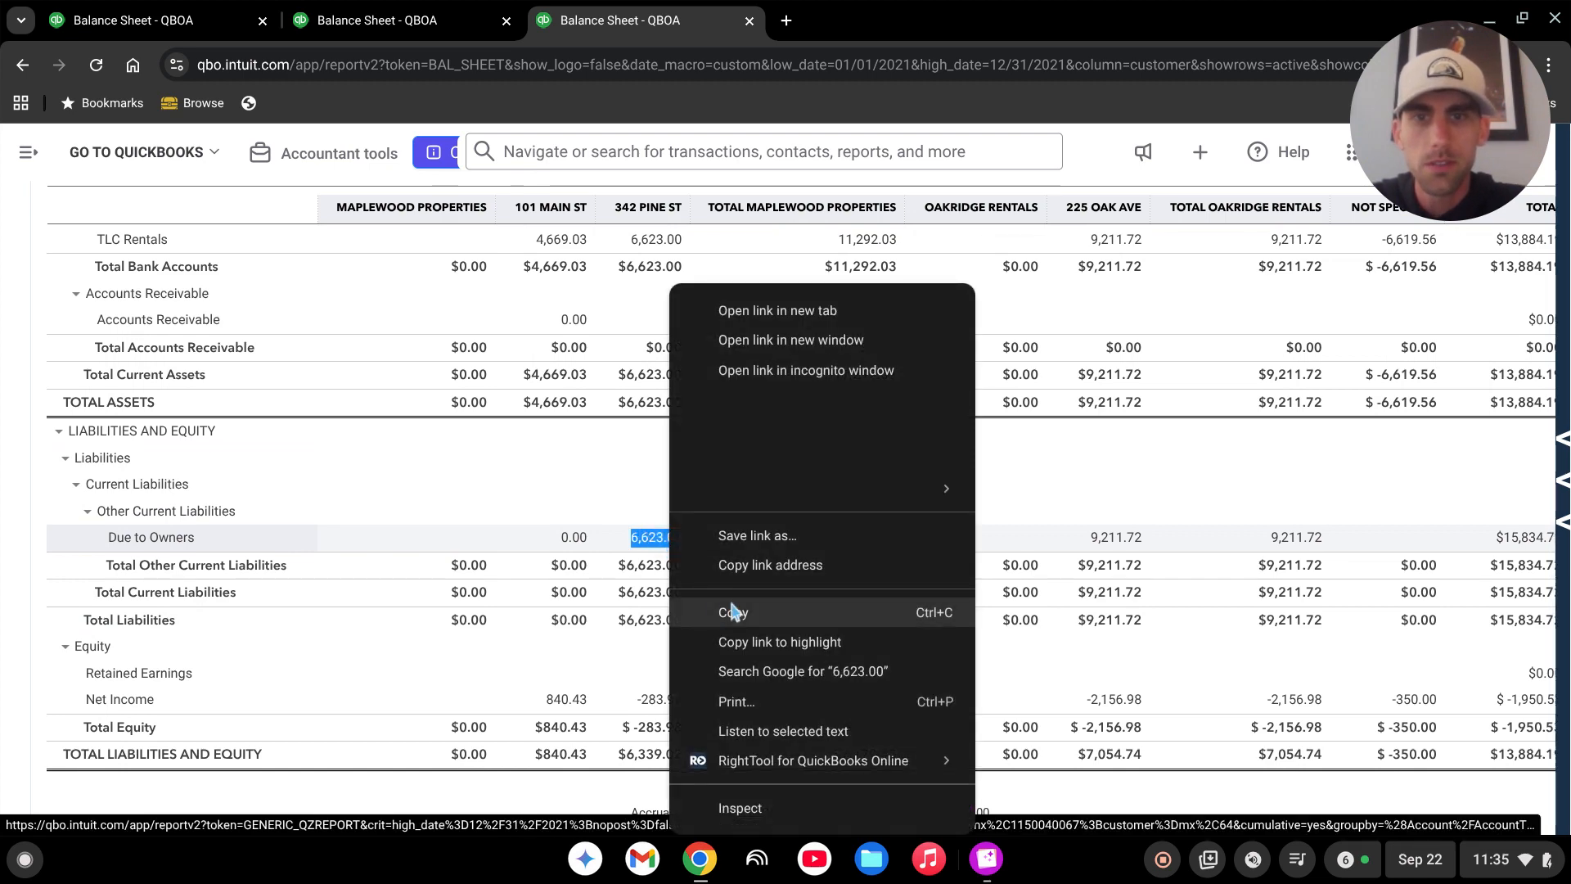
{"action": "left_click", "coordinate": [731, 609]}
{"action": "right_click", "coordinate": [671, 544]}
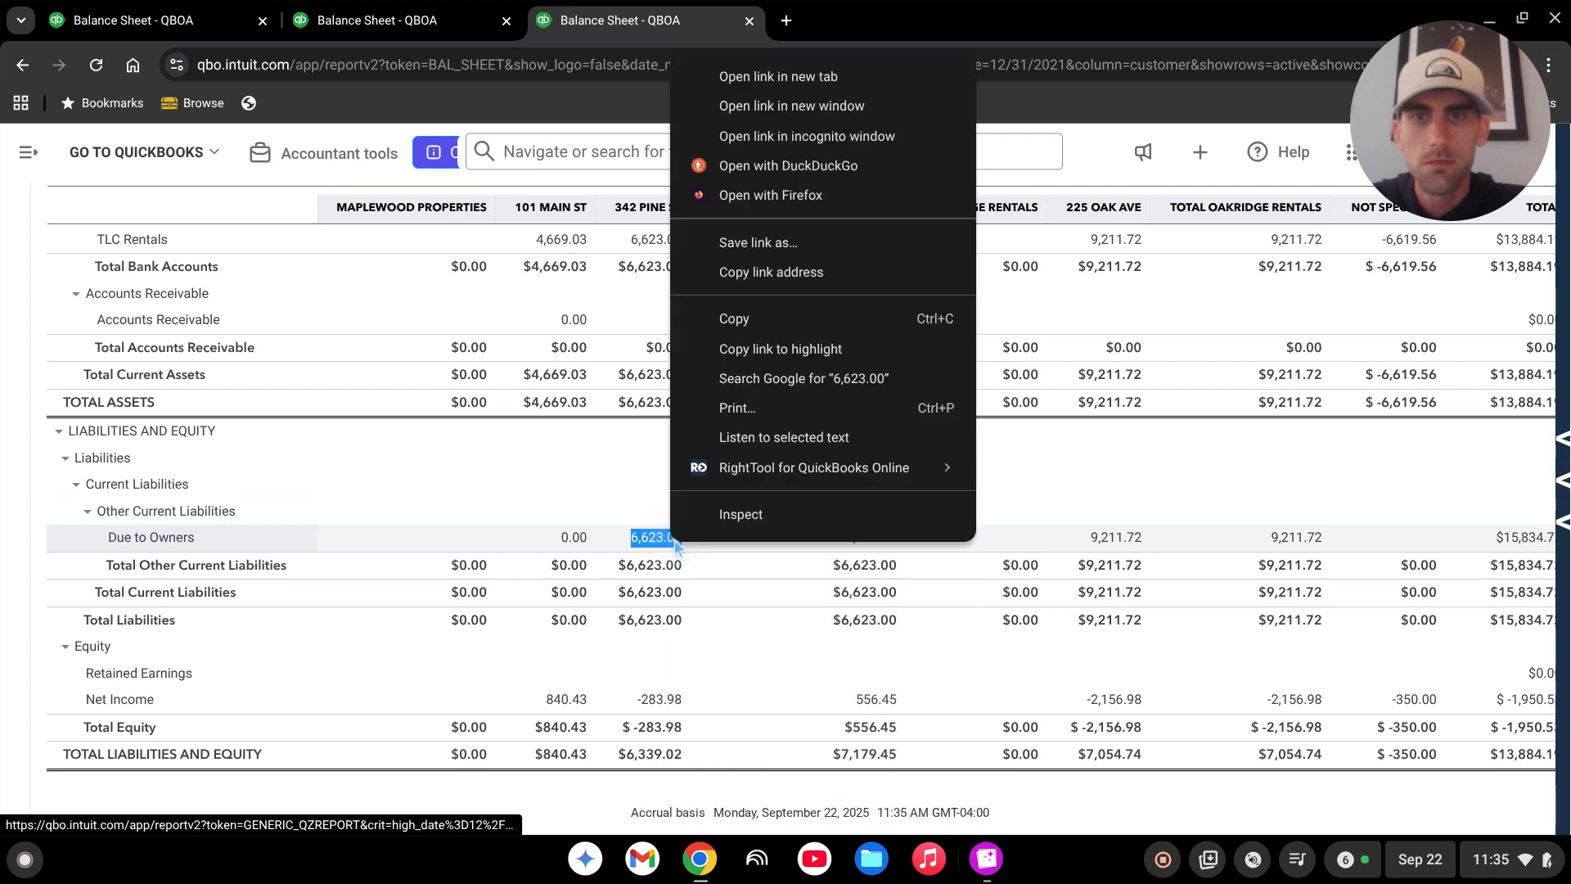
{"action": "left_click", "coordinate": [740, 319]}
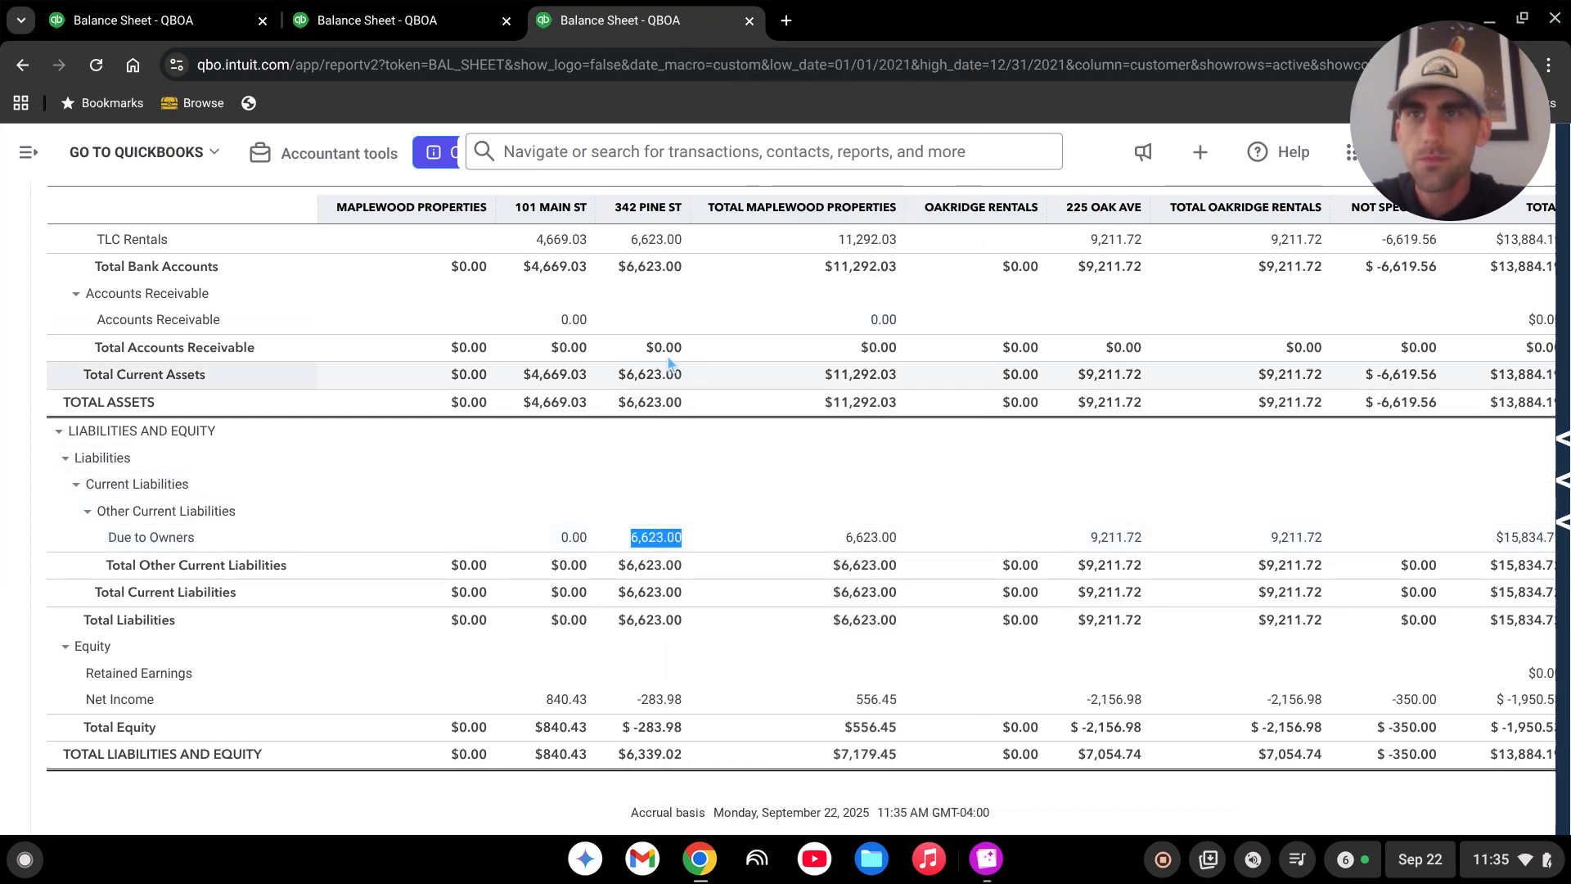
Start a new invoice and select the Pine St sub-customer of Maplewood Properties as the customer
{"action": "scroll", "coordinate": [321, 564], "scroll_direction": "up", "scroll_amount": 3}
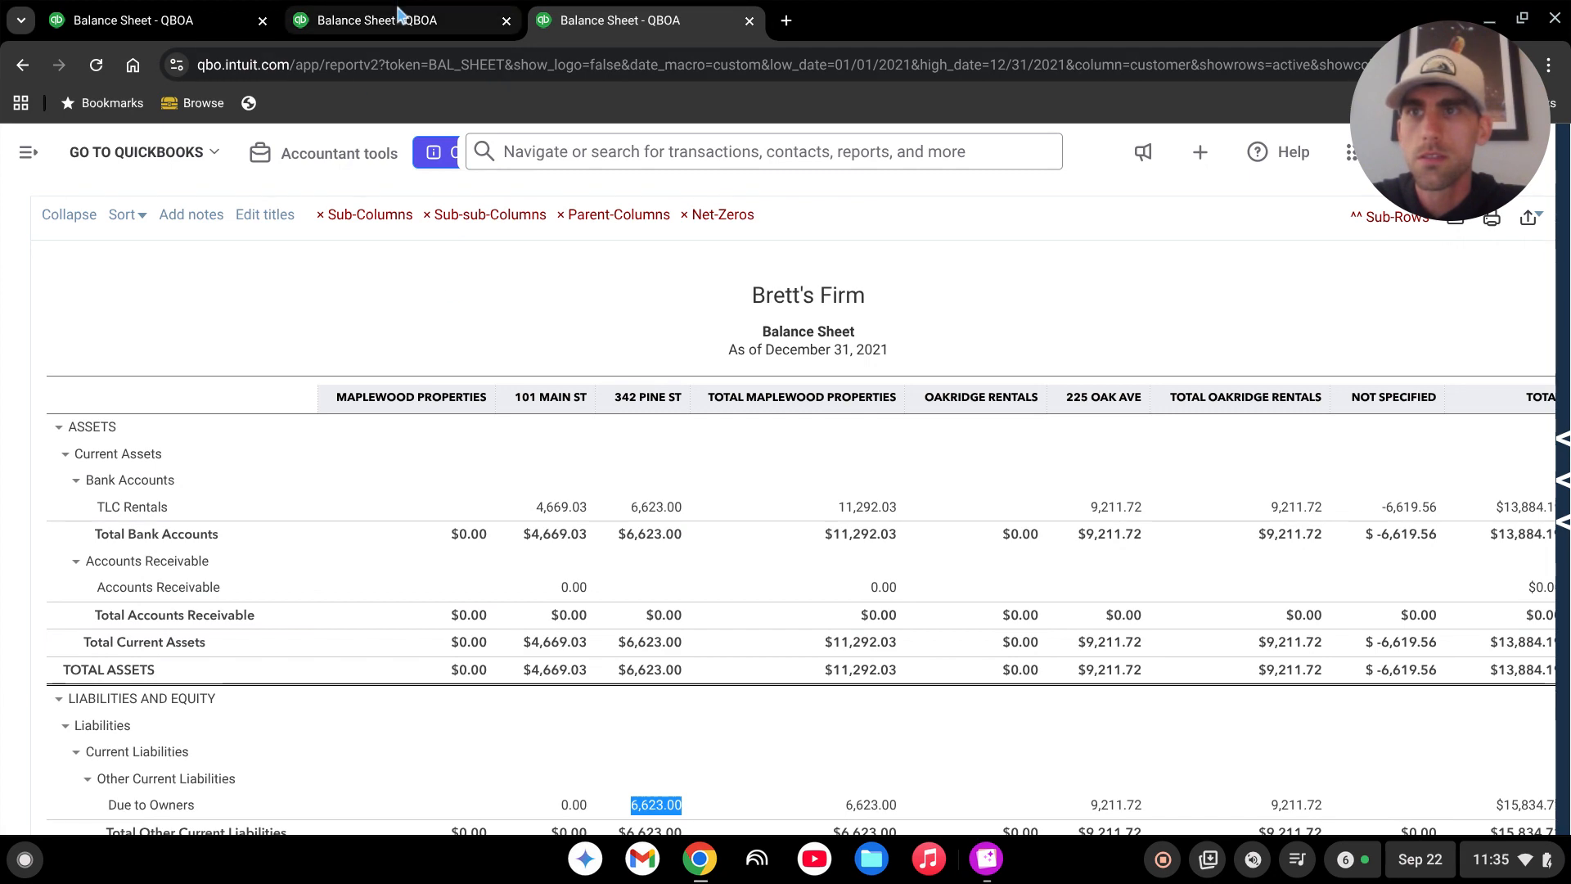
{"action": "left_click", "coordinate": [26, 154]}
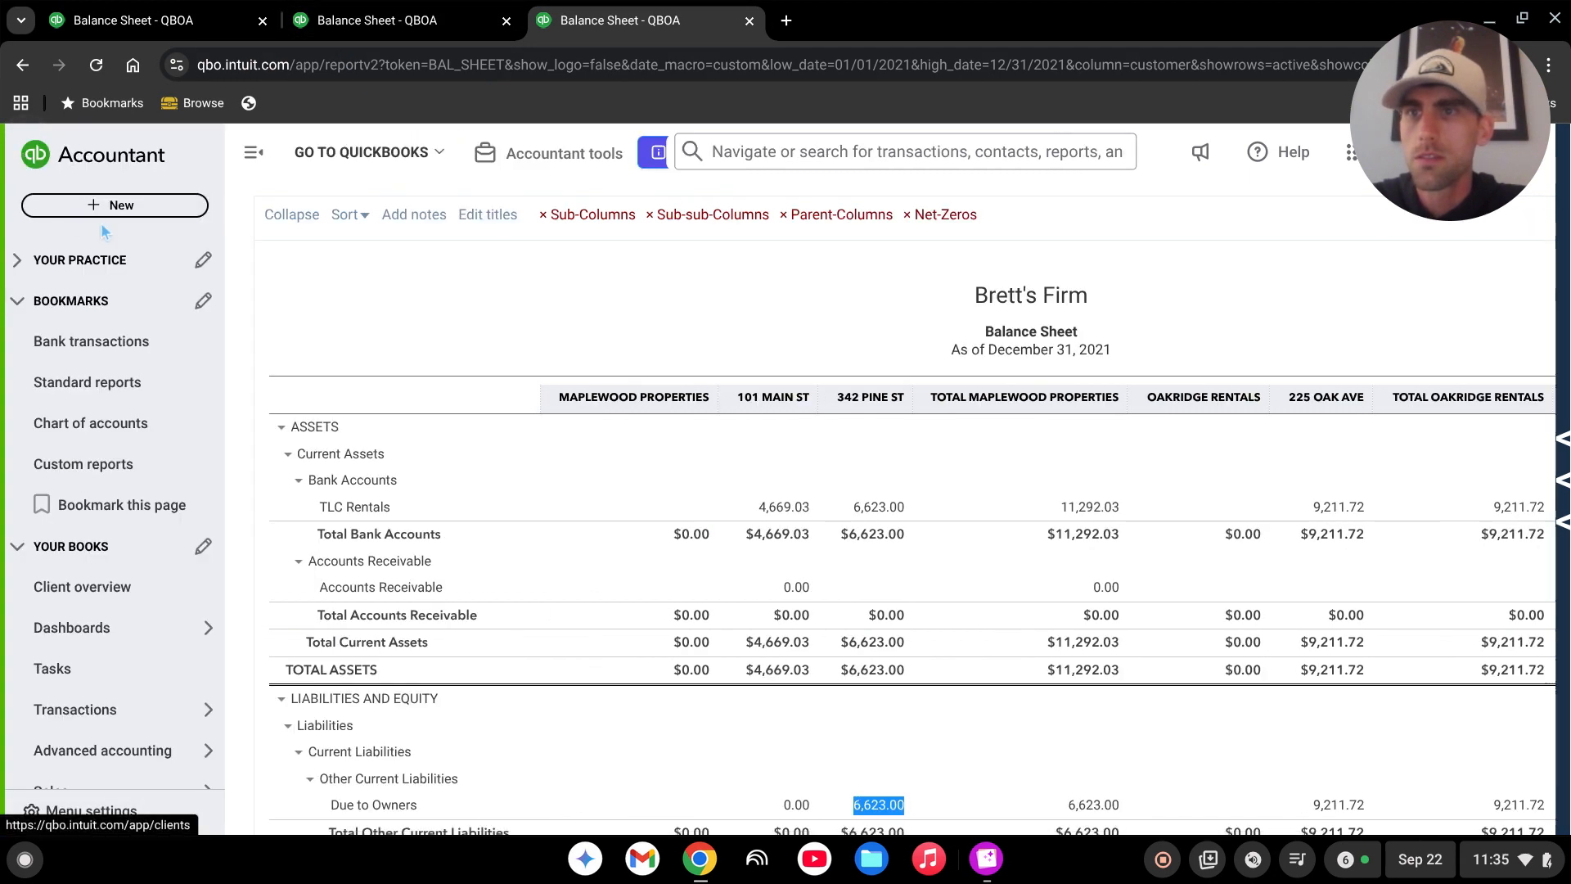
{"action": "left_click", "coordinate": [121, 205]}
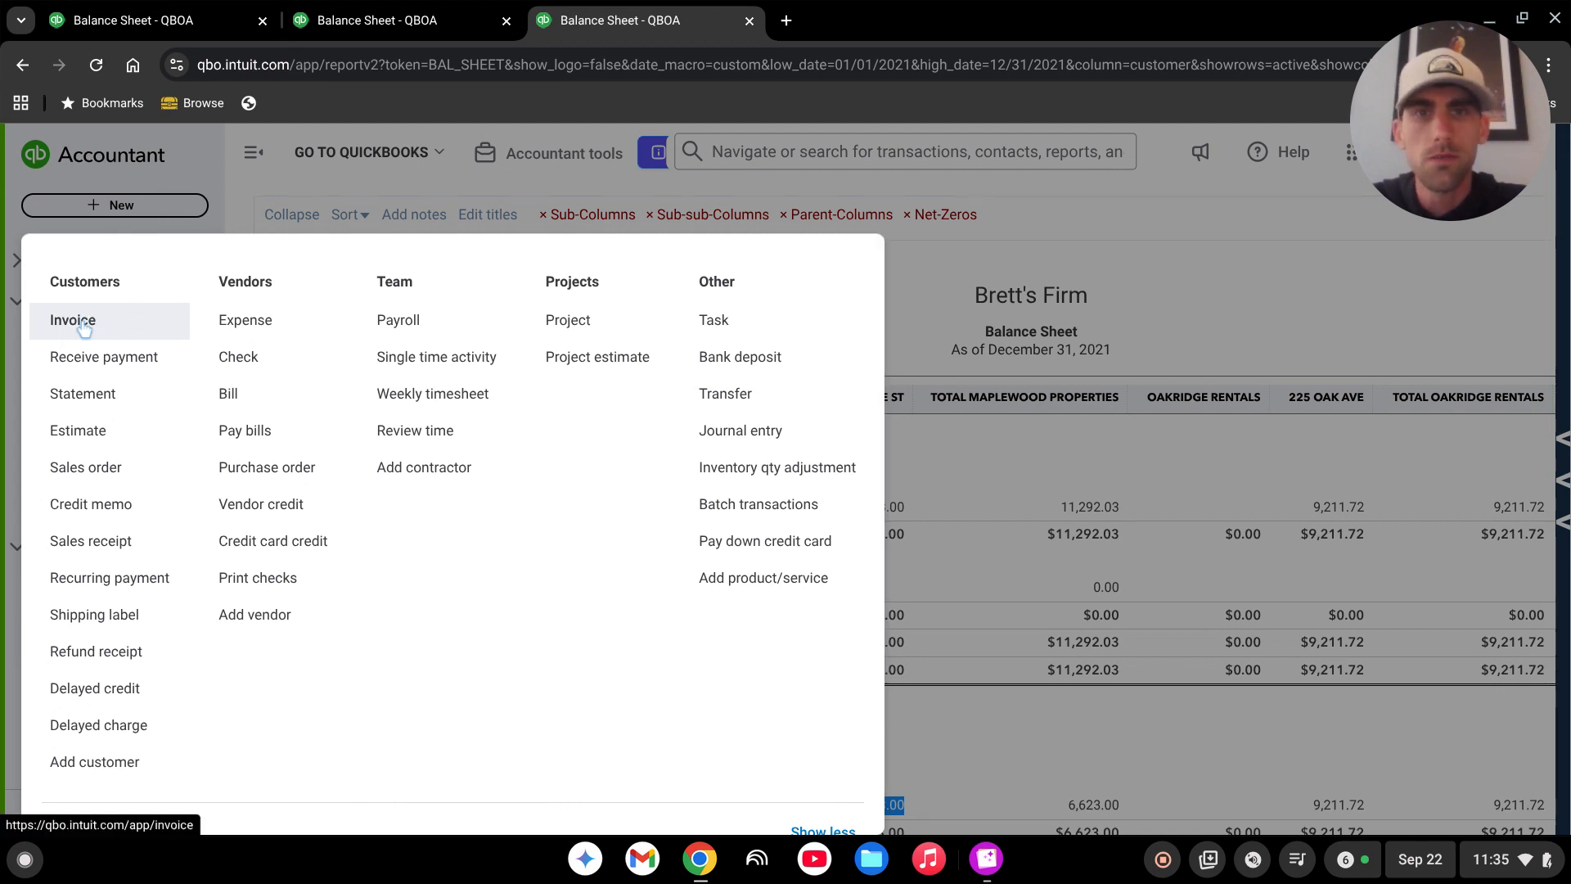
{"action": "left_click", "coordinate": [921, 288]}
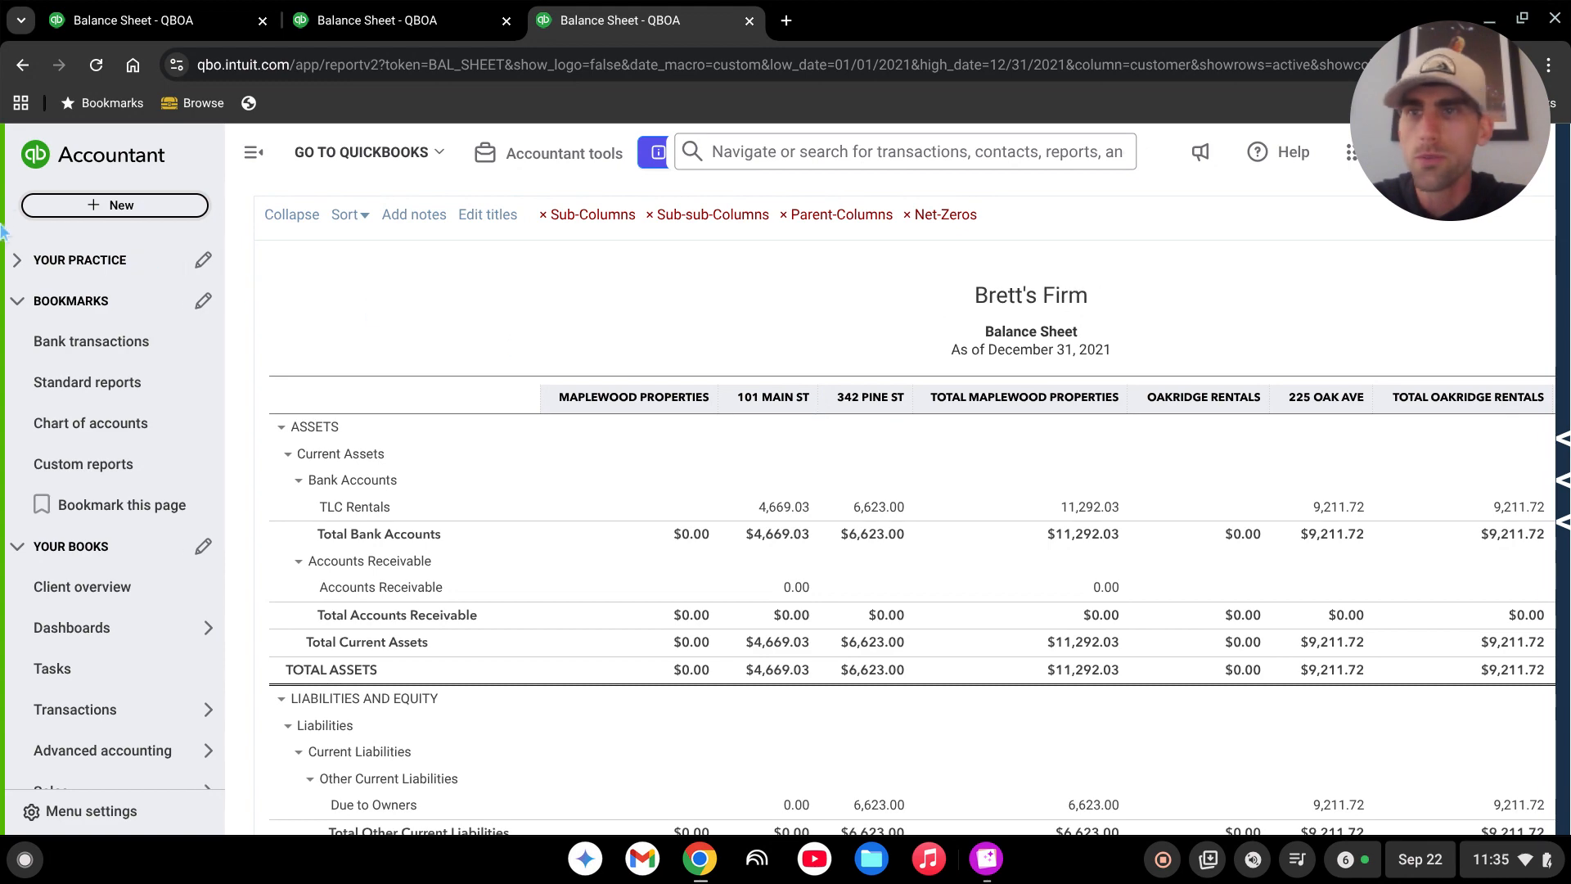
{"action": "left_click", "coordinate": [98, 206]}
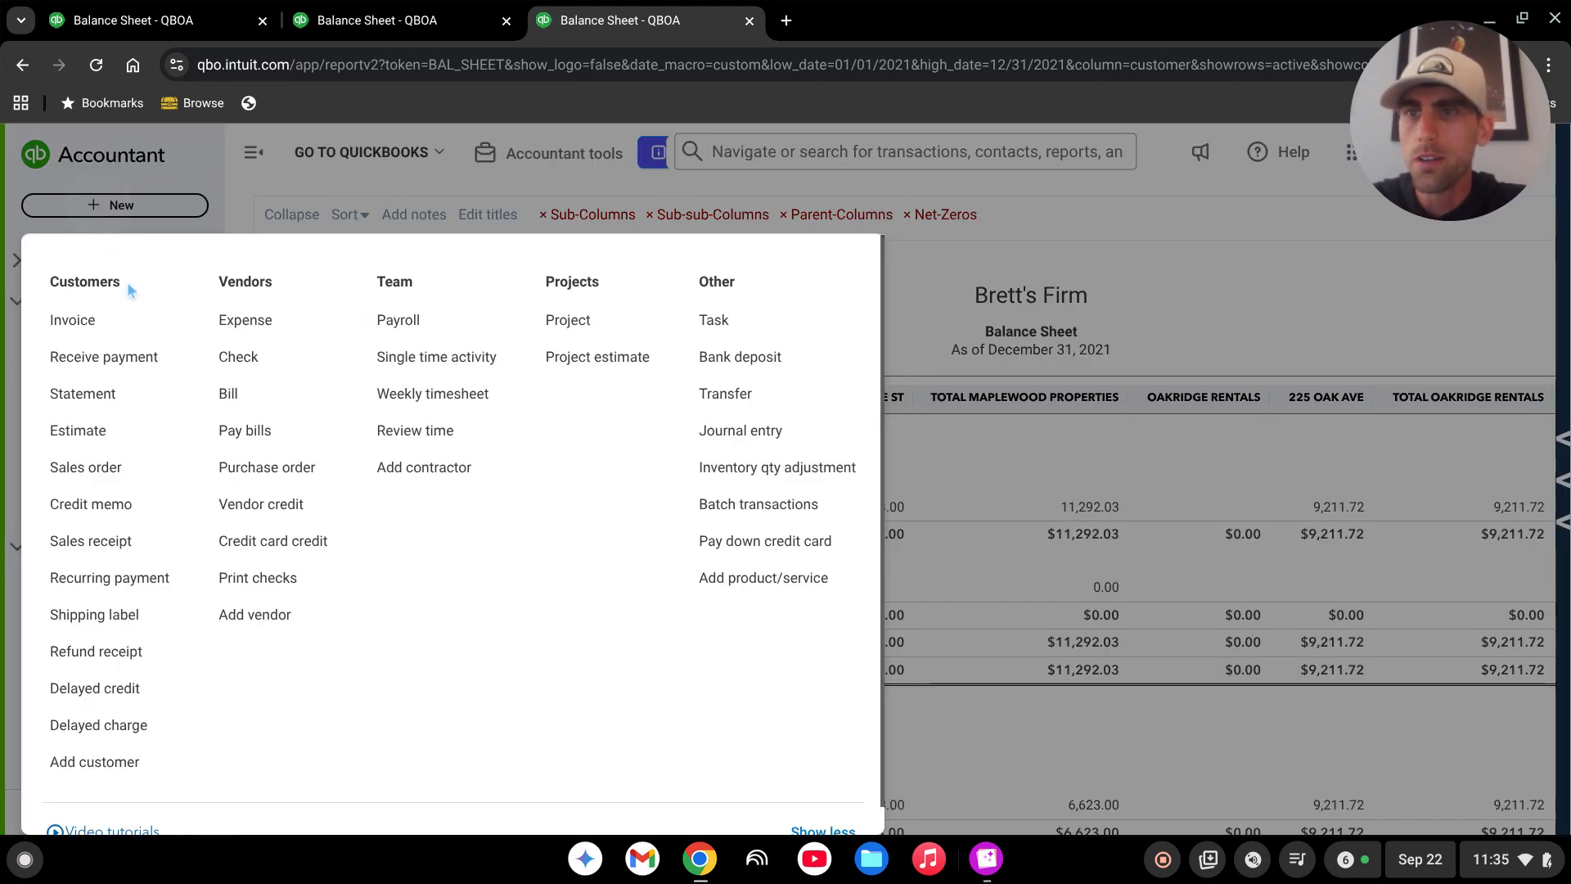
{"action": "left_click", "coordinate": [71, 311]}
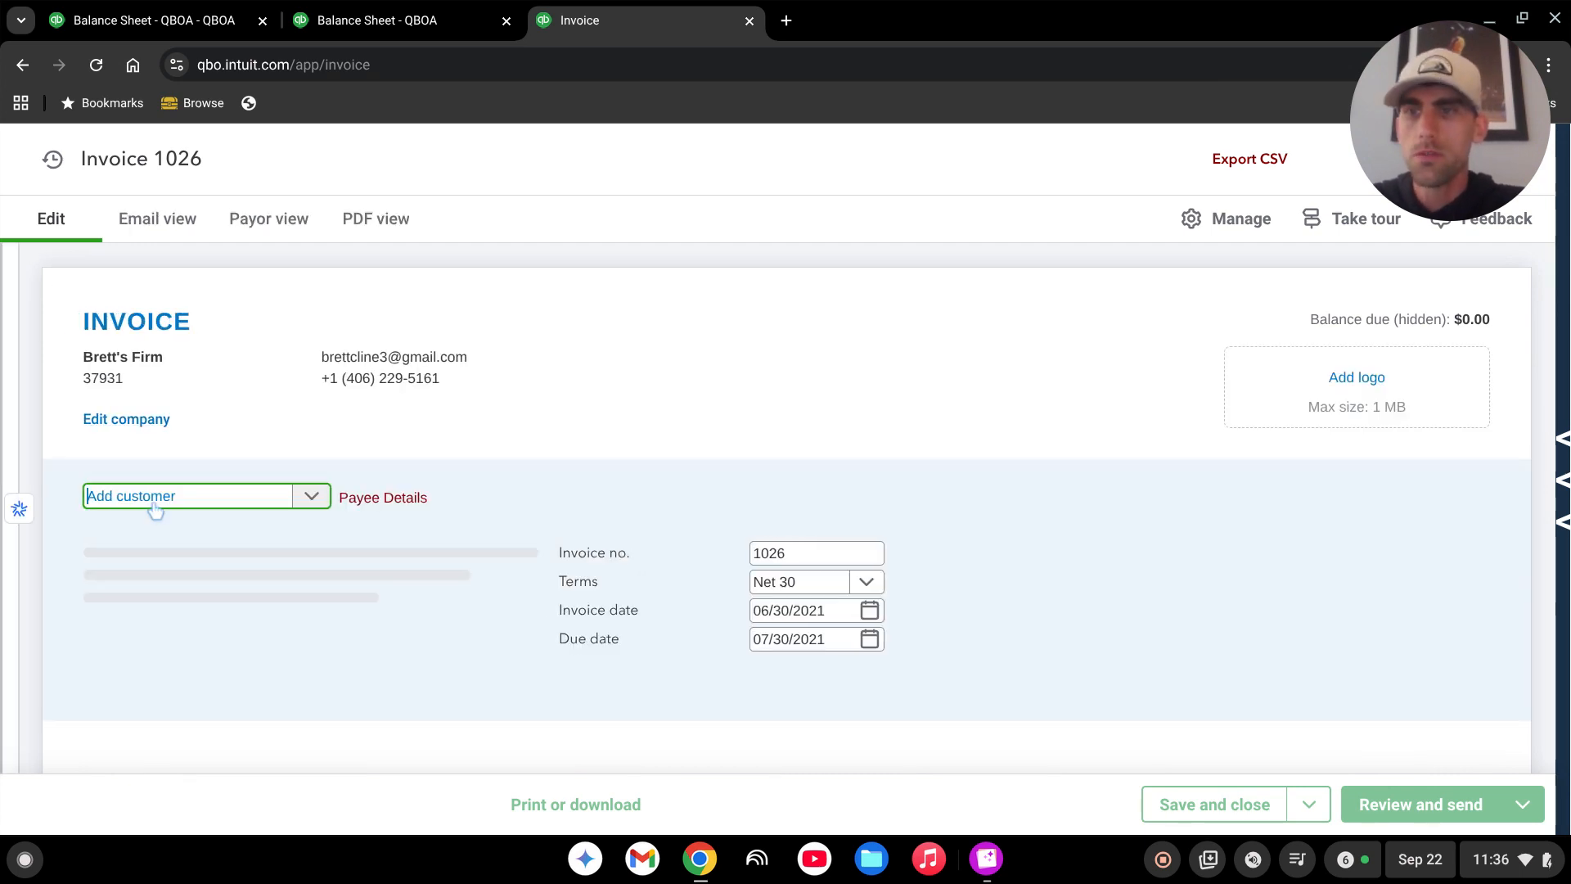
{"action": "type", "text": "342"}
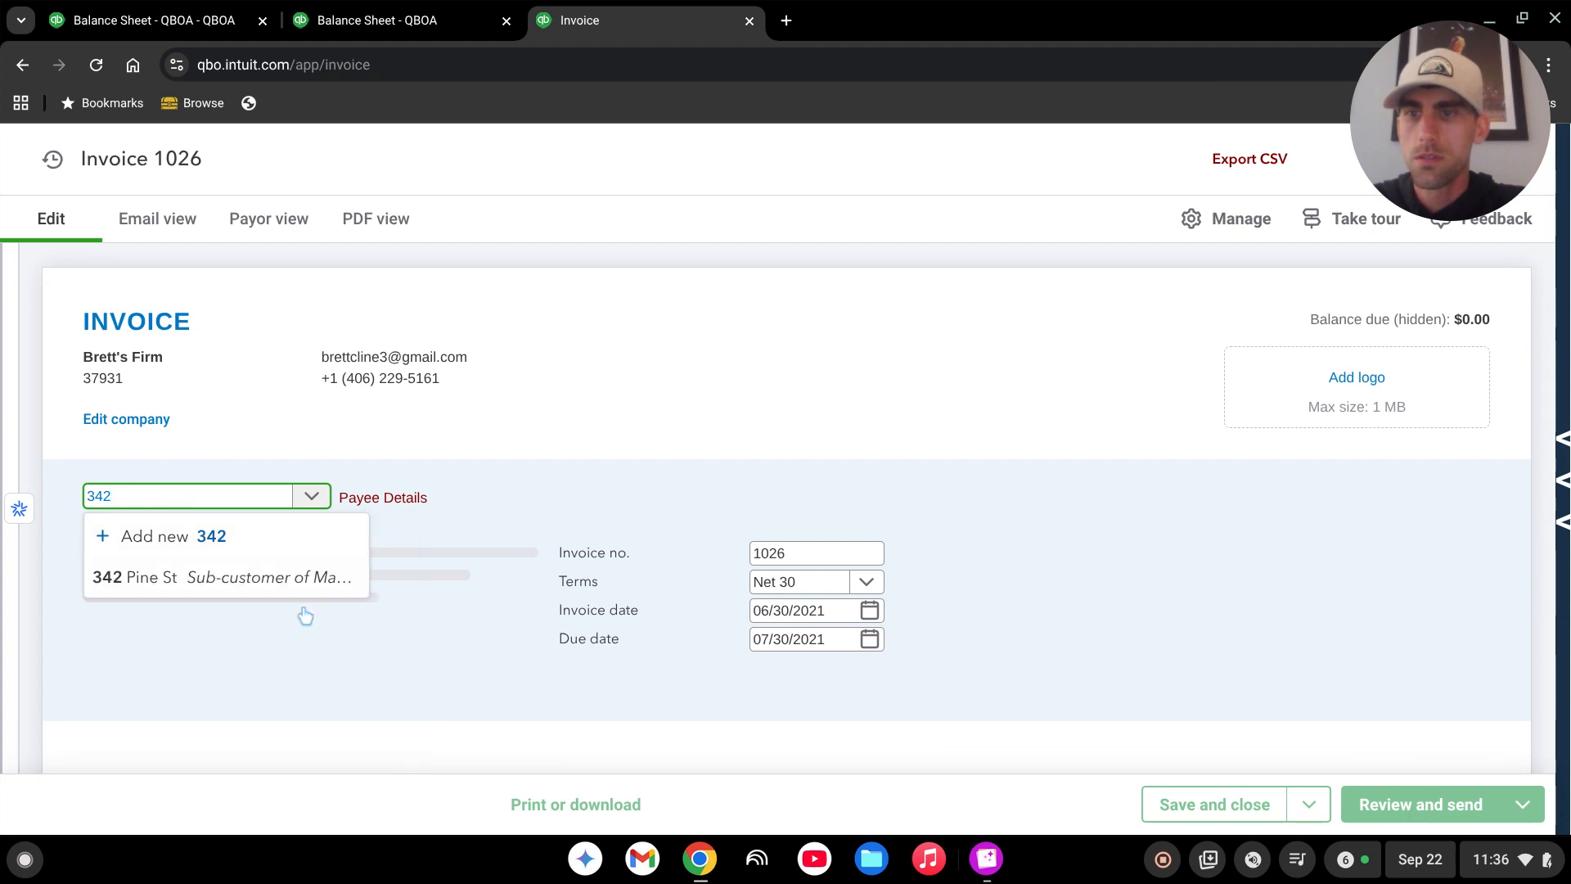
{"action": "left_click", "coordinate": [247, 578]}
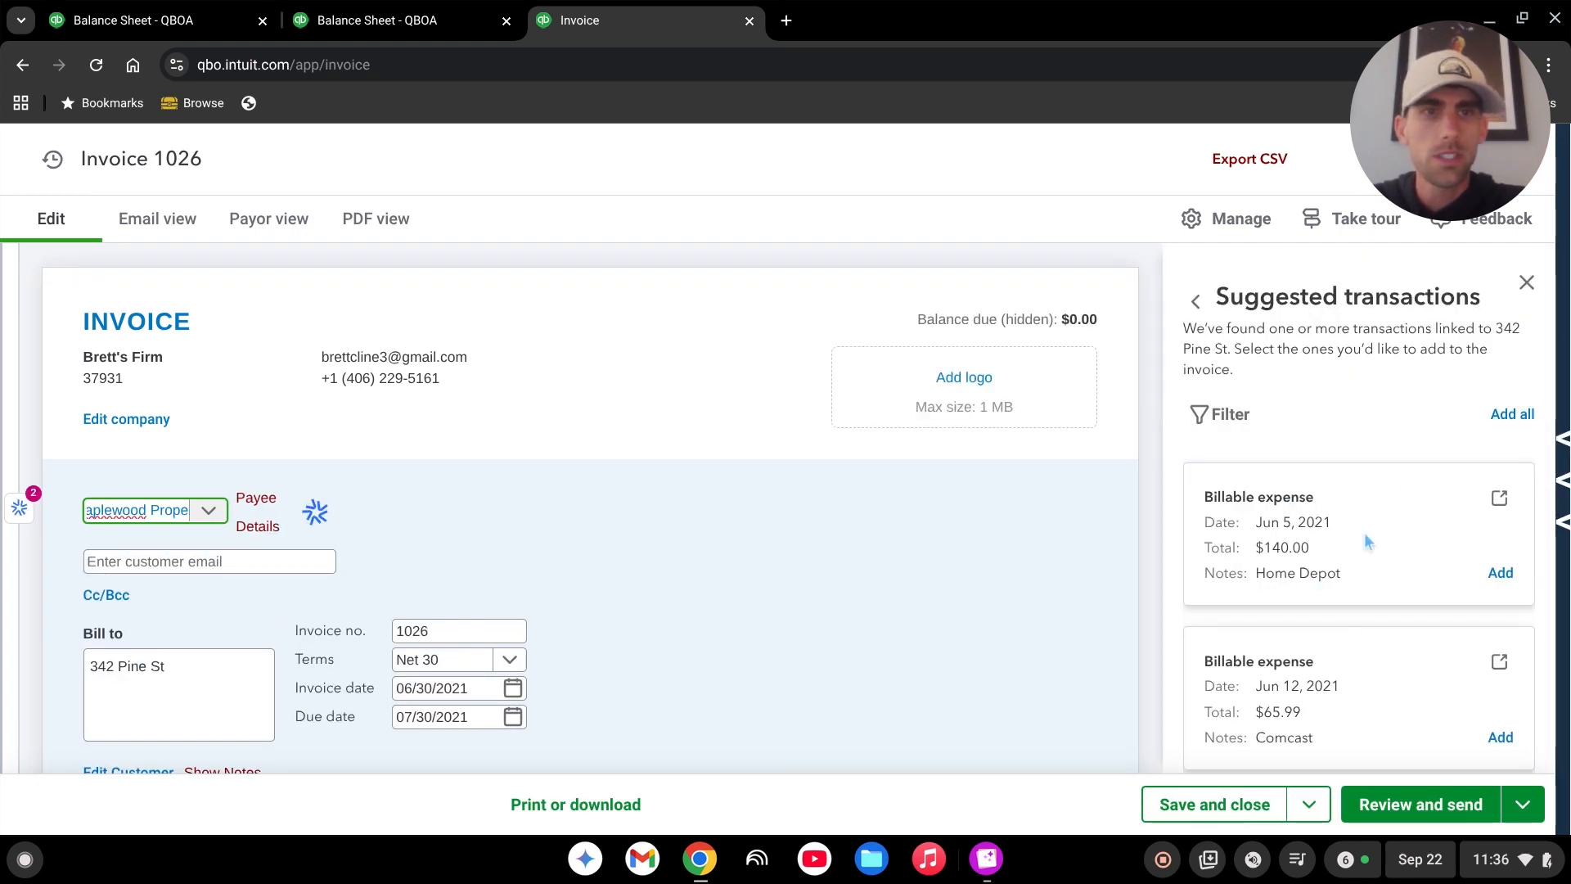
Set the invoice terms to Due on receipt
{"action": "scroll", "coordinate": [733, 527], "scroll_direction": "down", "scroll_amount": 2}
{"action": "scroll", "coordinate": [670, 523], "scroll_direction": "down", "scroll_amount": 2}
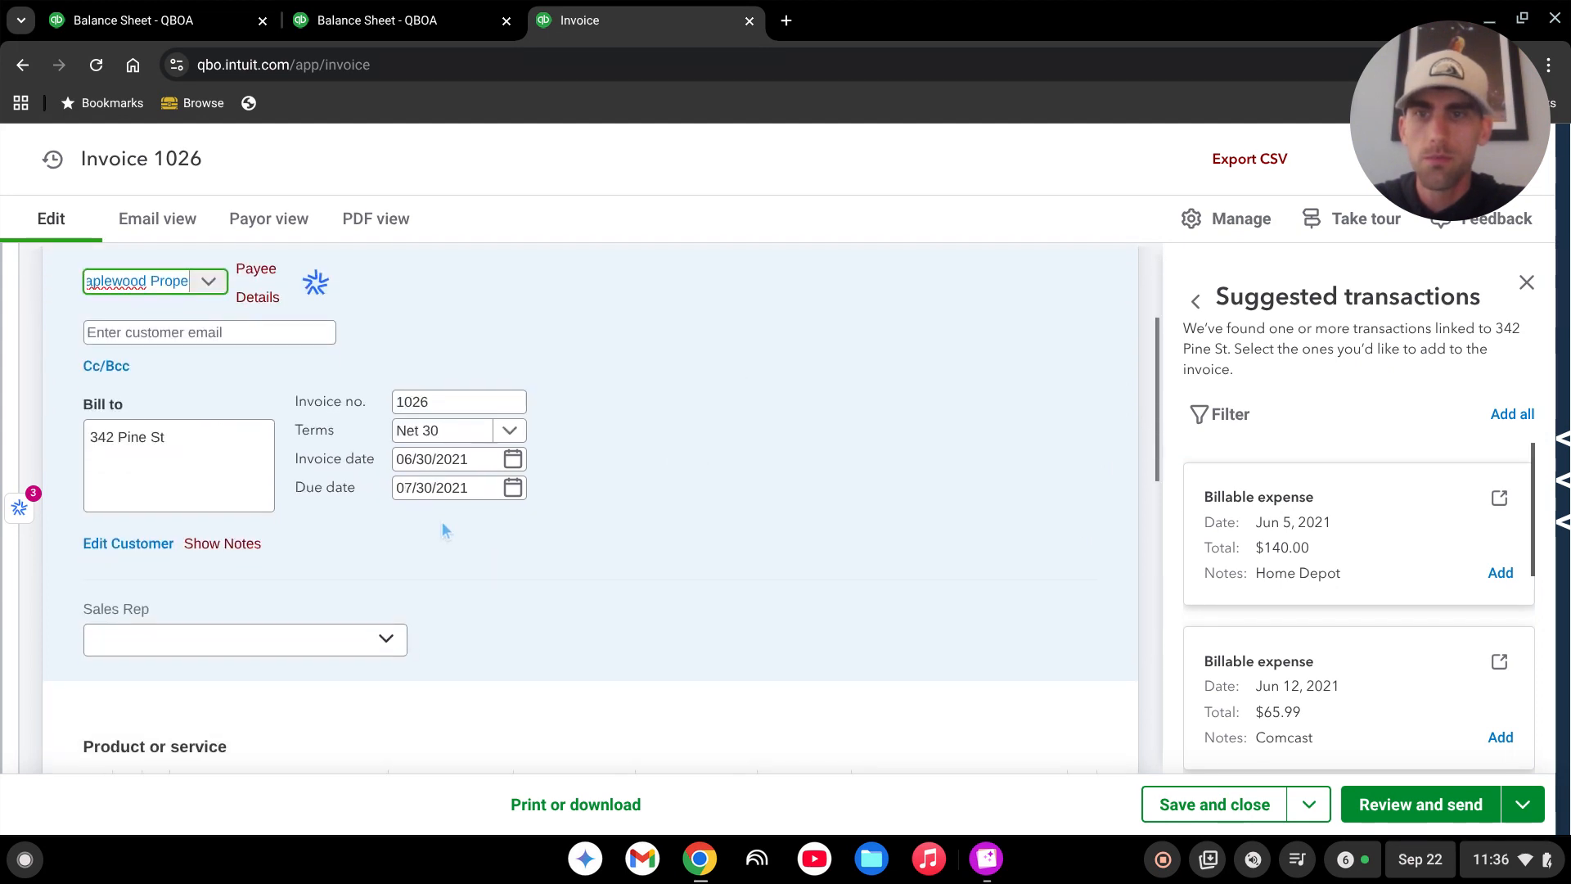
{"action": "left_click", "coordinate": [442, 431]}
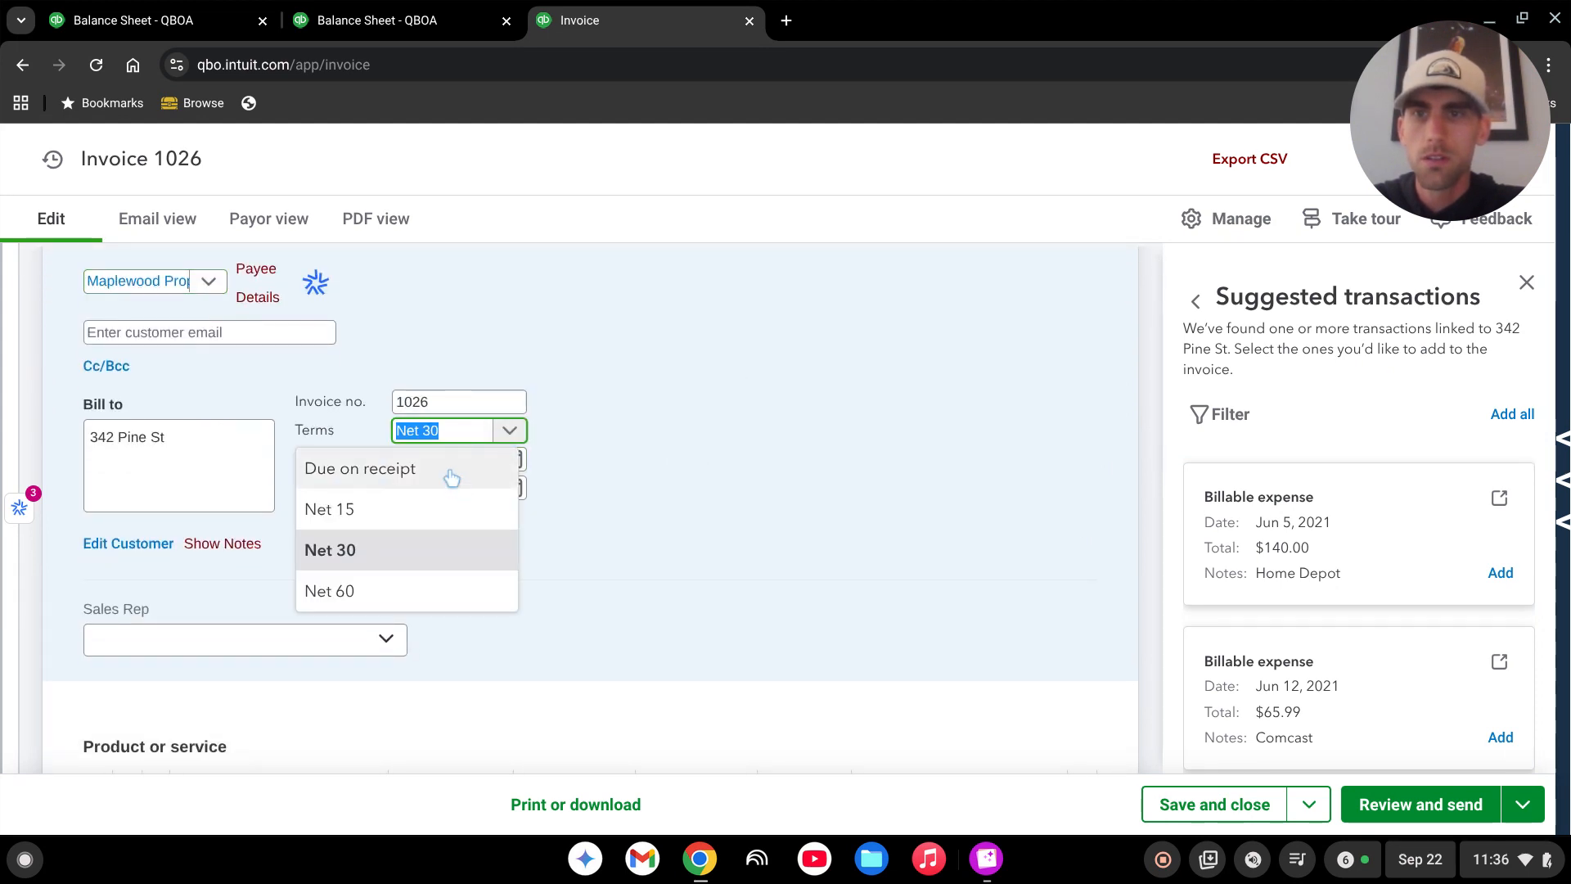
{"action": "left_click", "coordinate": [449, 475]}
{"action": "left_click", "coordinate": [436, 460]}
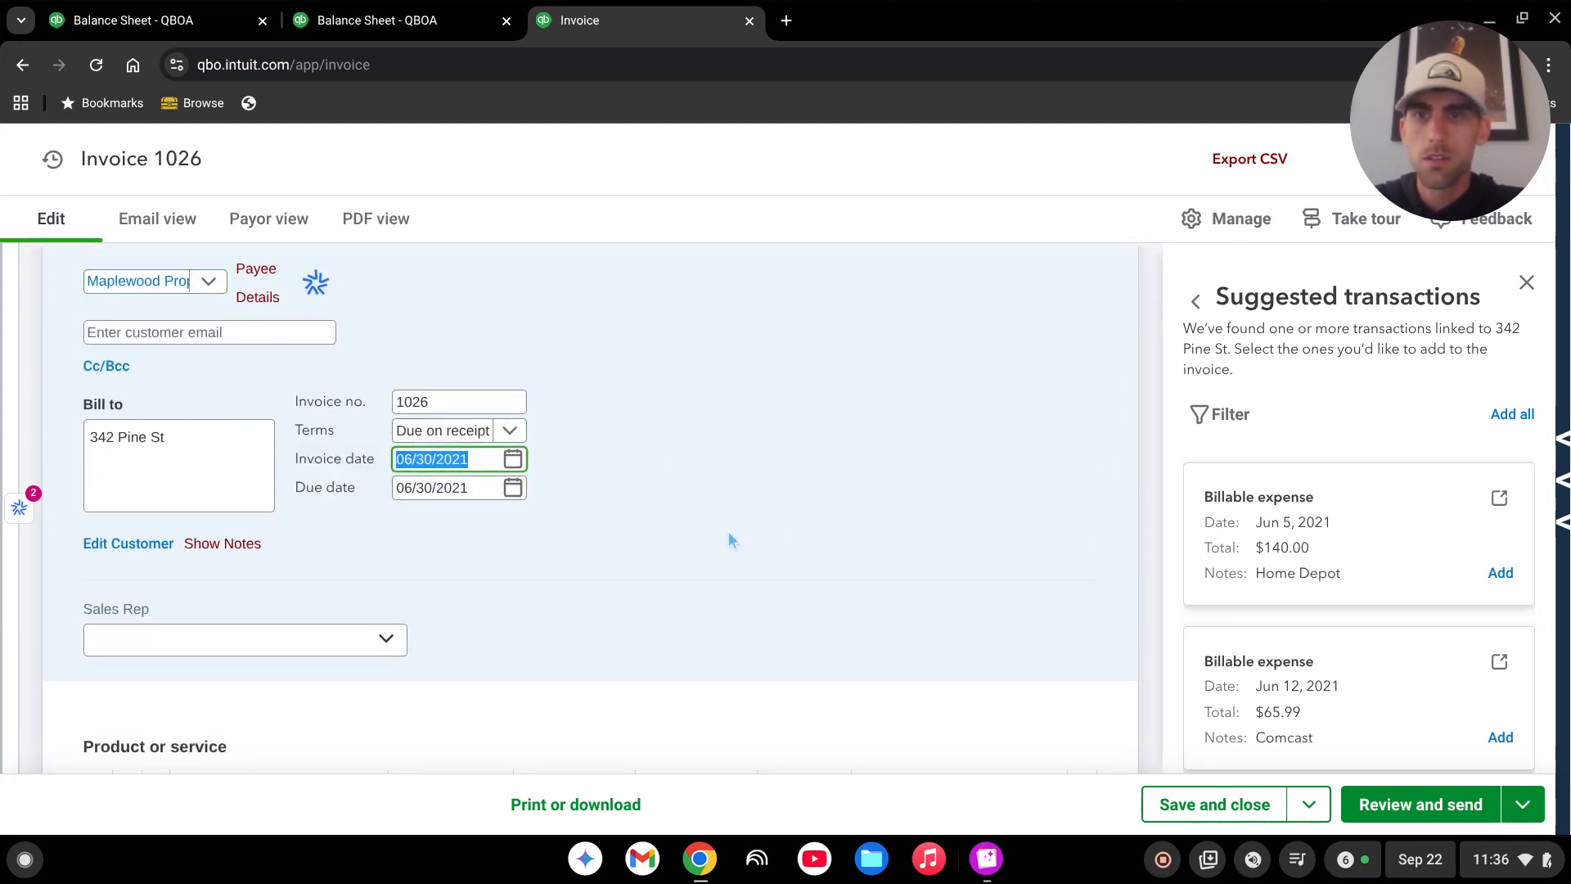
{"action": "left_click", "coordinate": [789, 519]}
Add a Property Management Fee line with quantity 0.18 and the copied balance of 6,623.00 as the rate
{"action": "scroll", "coordinate": [788, 518], "scroll_direction": "down", "scroll_amount": 4}
{"action": "left_click", "coordinate": [276, 603]}
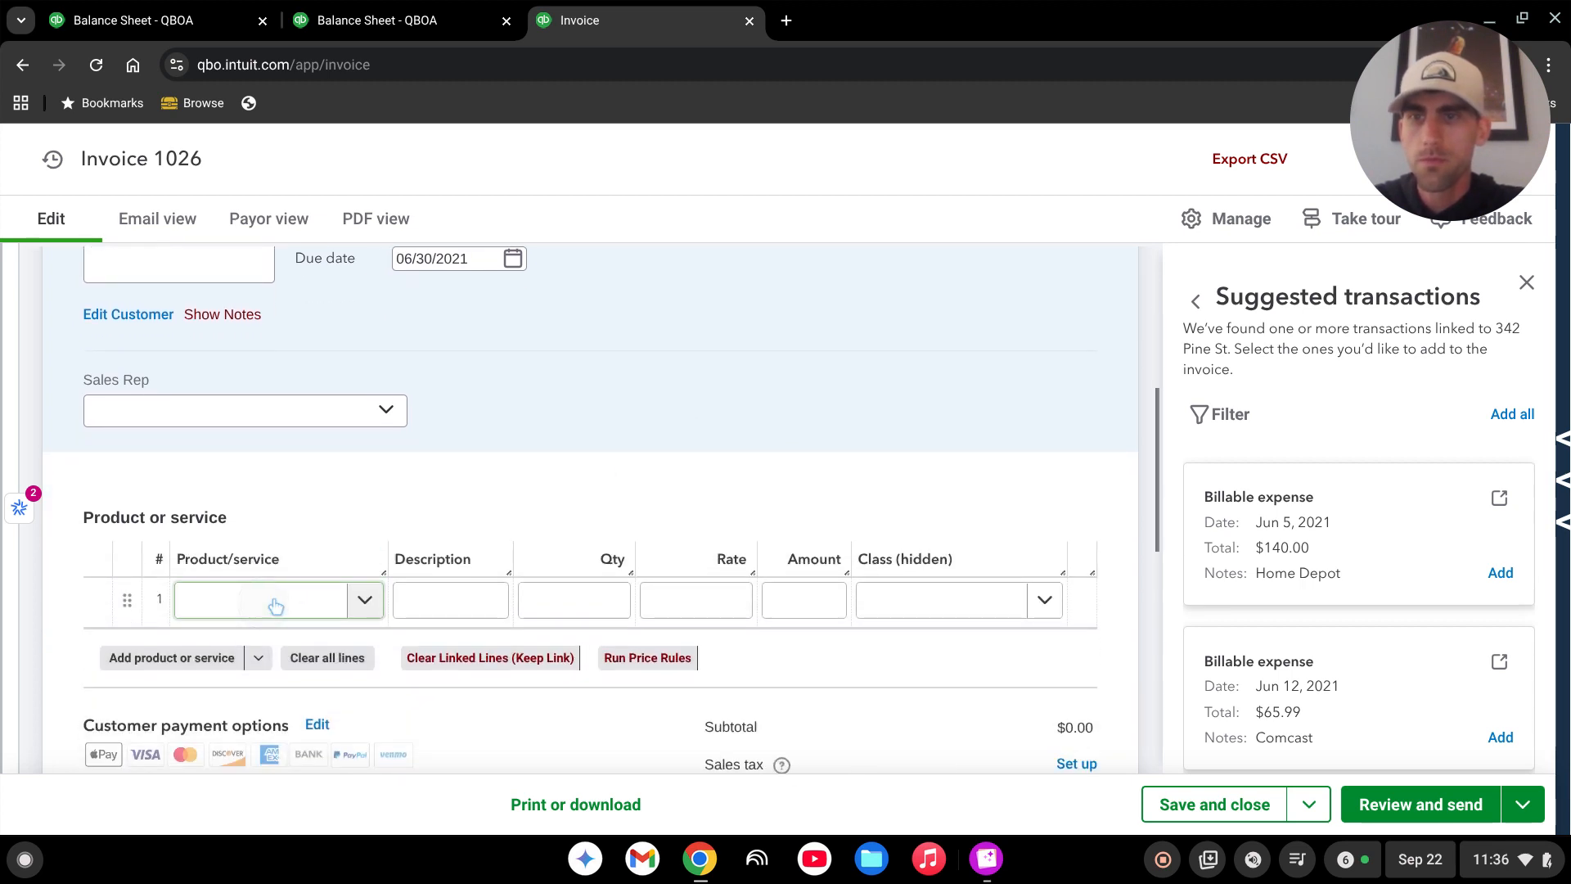
{"action": "type", "text": "property"}
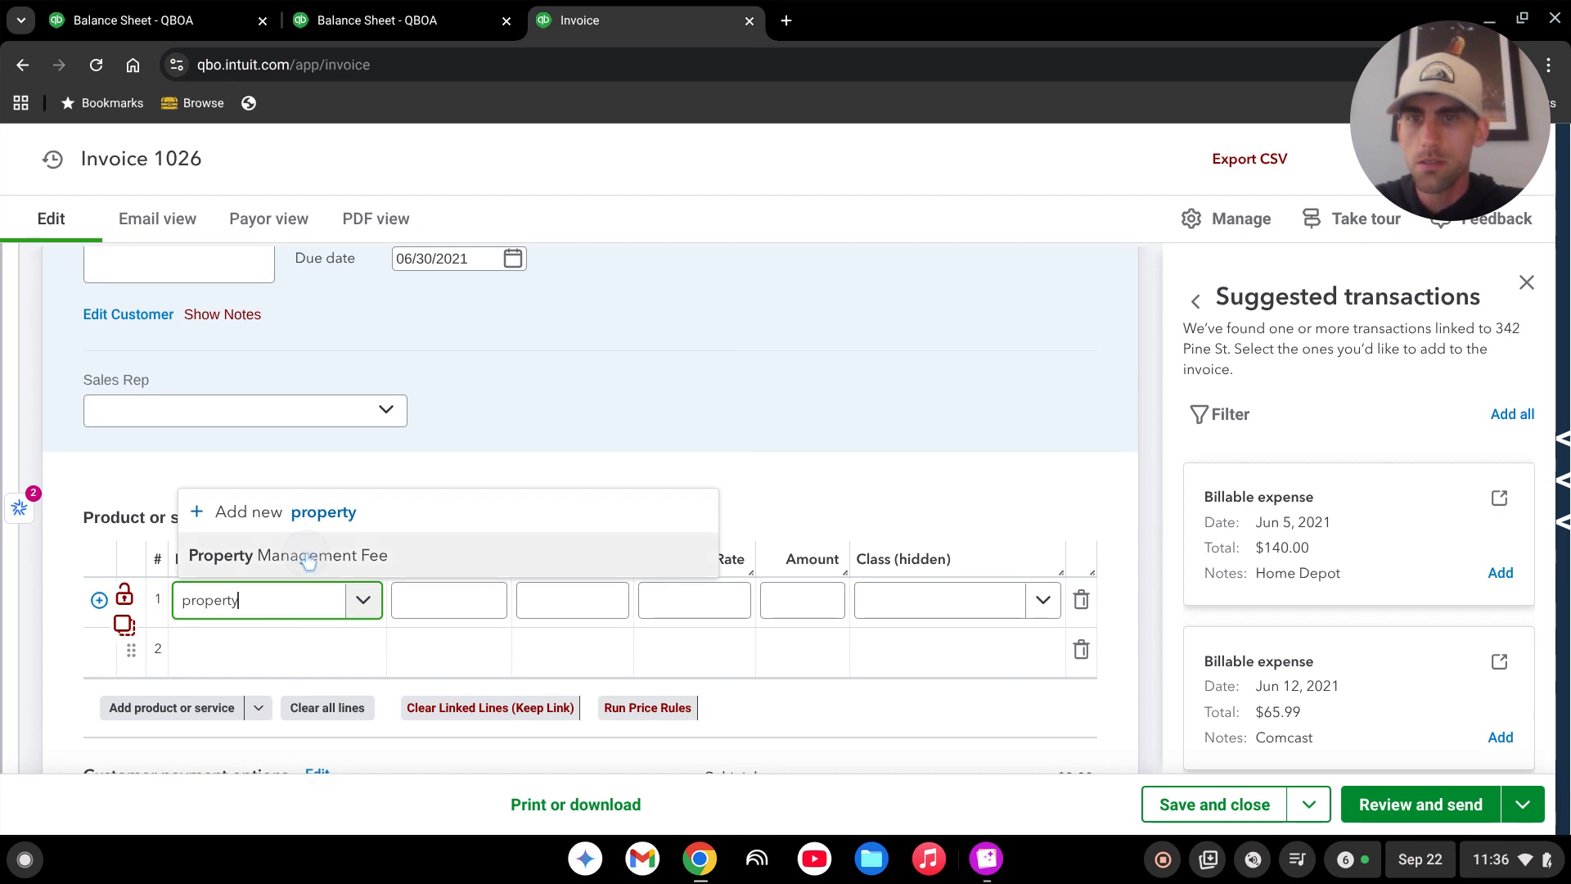
{"action": "left_click", "coordinate": [307, 563]}
{"action": "left_click", "coordinate": [604, 595]}
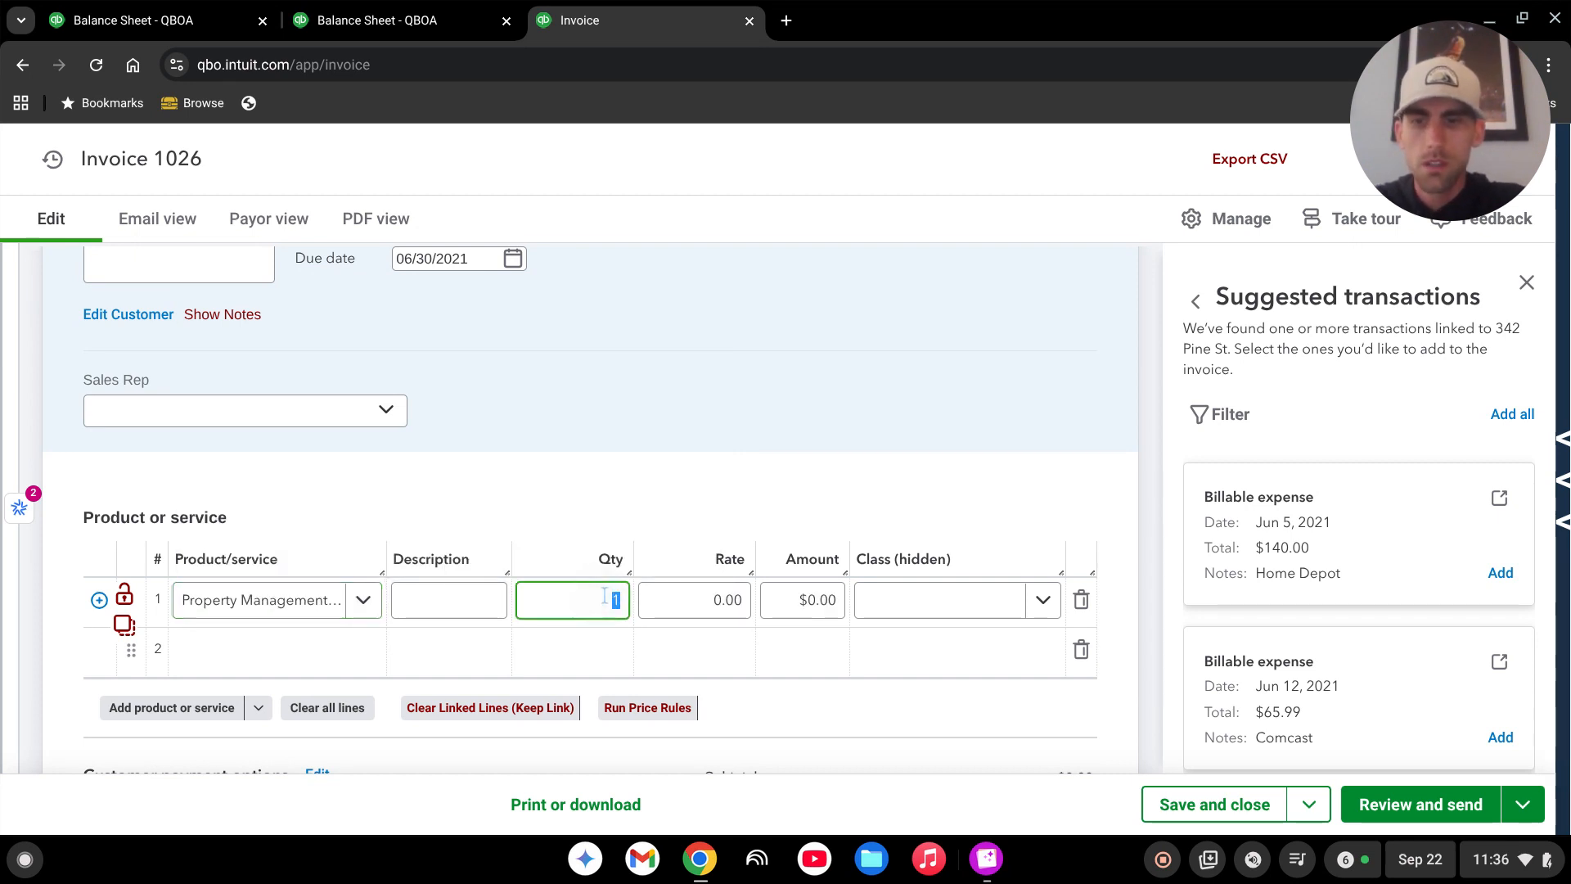
{"action": "key", "text": "Tab"}
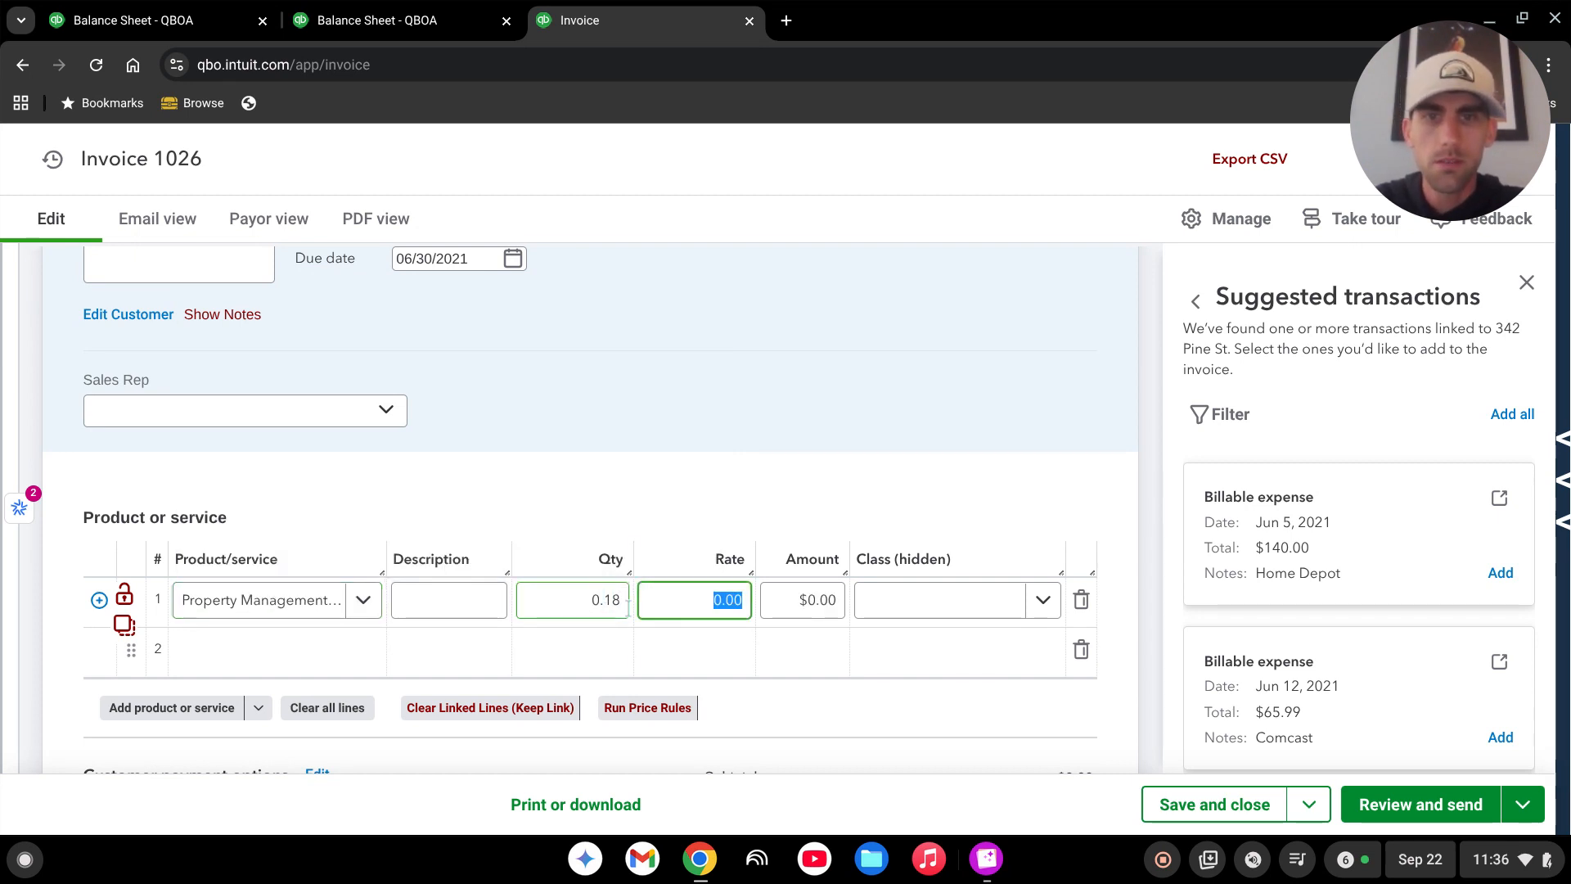
{"action": "right_click", "coordinate": [718, 599]}
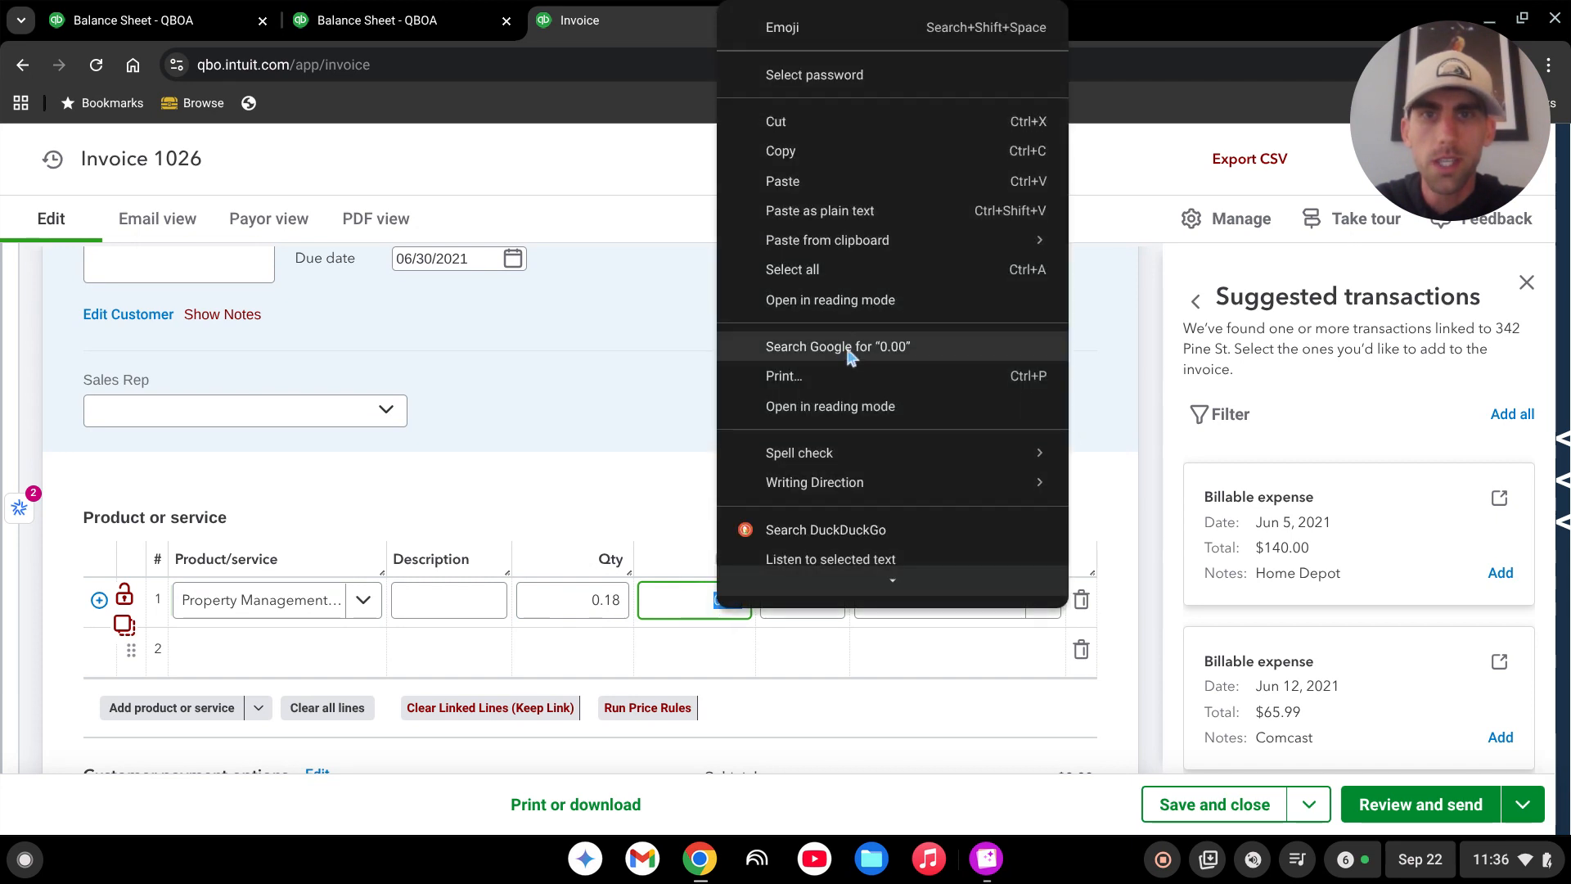
{"action": "left_click", "coordinate": [802, 182]}
{"action": "key", "text": "Tab"}
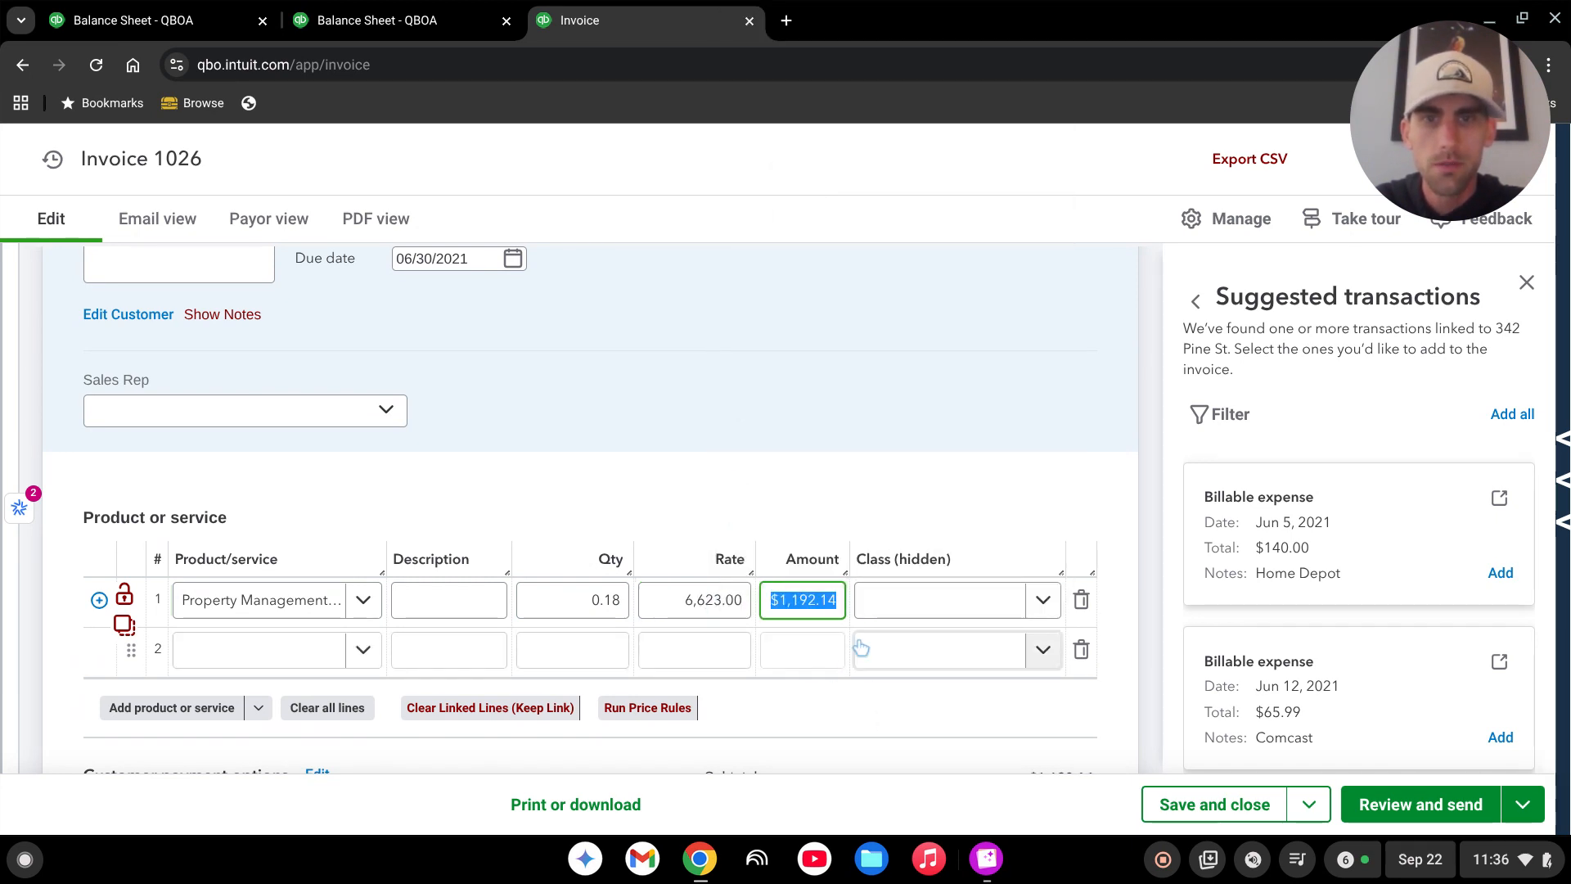
Assign the Pine St class to the Property Management Fee line
{"action": "key", "text": "Tab"}
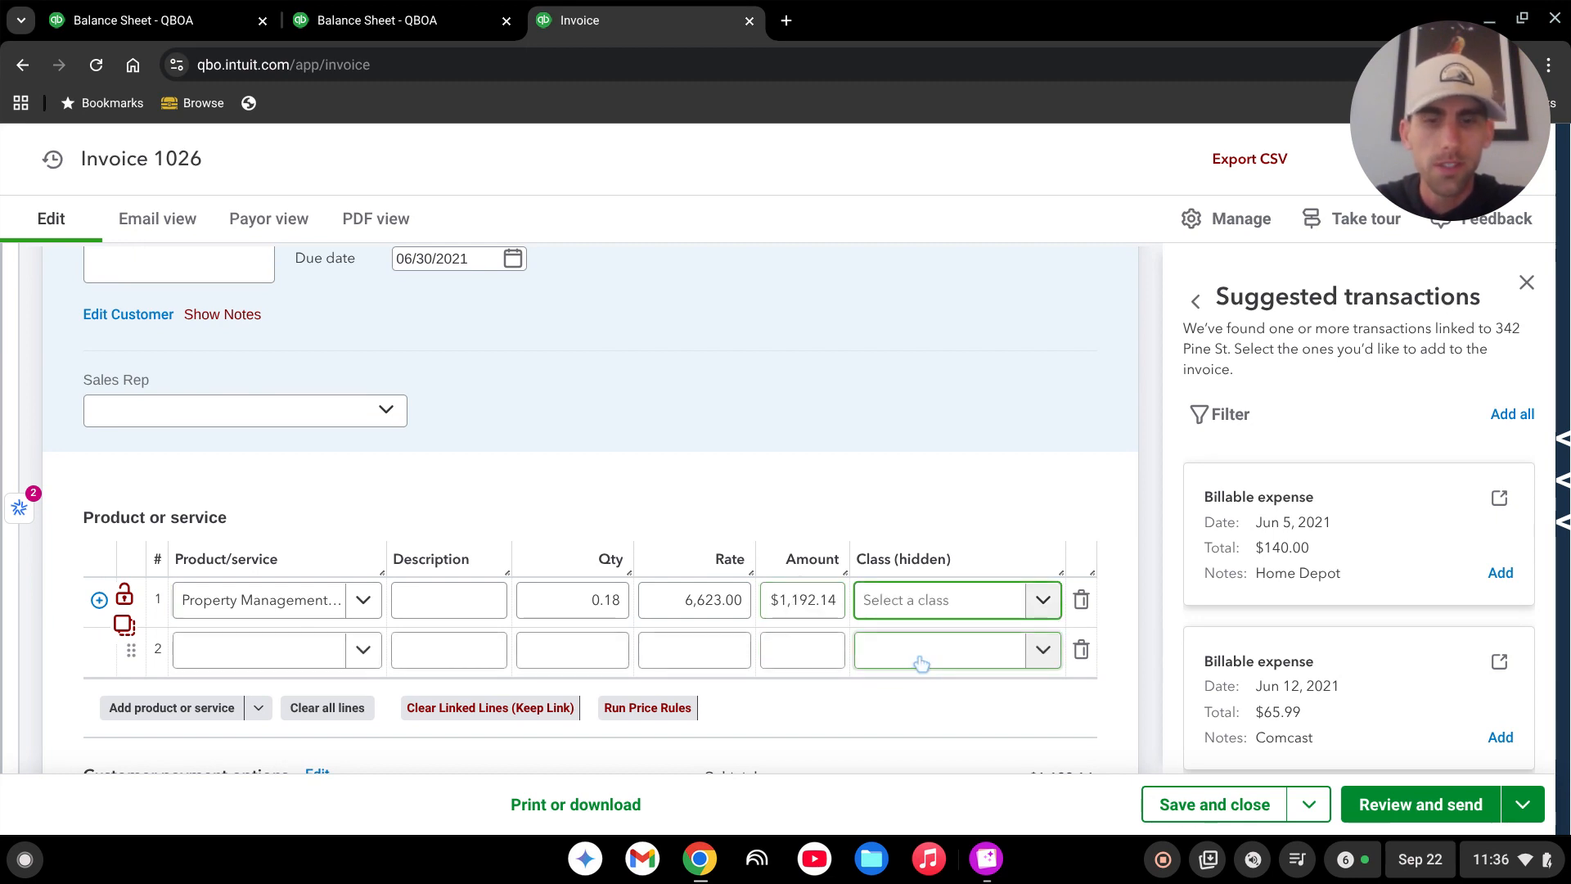
{"action": "type", "text": "34"}
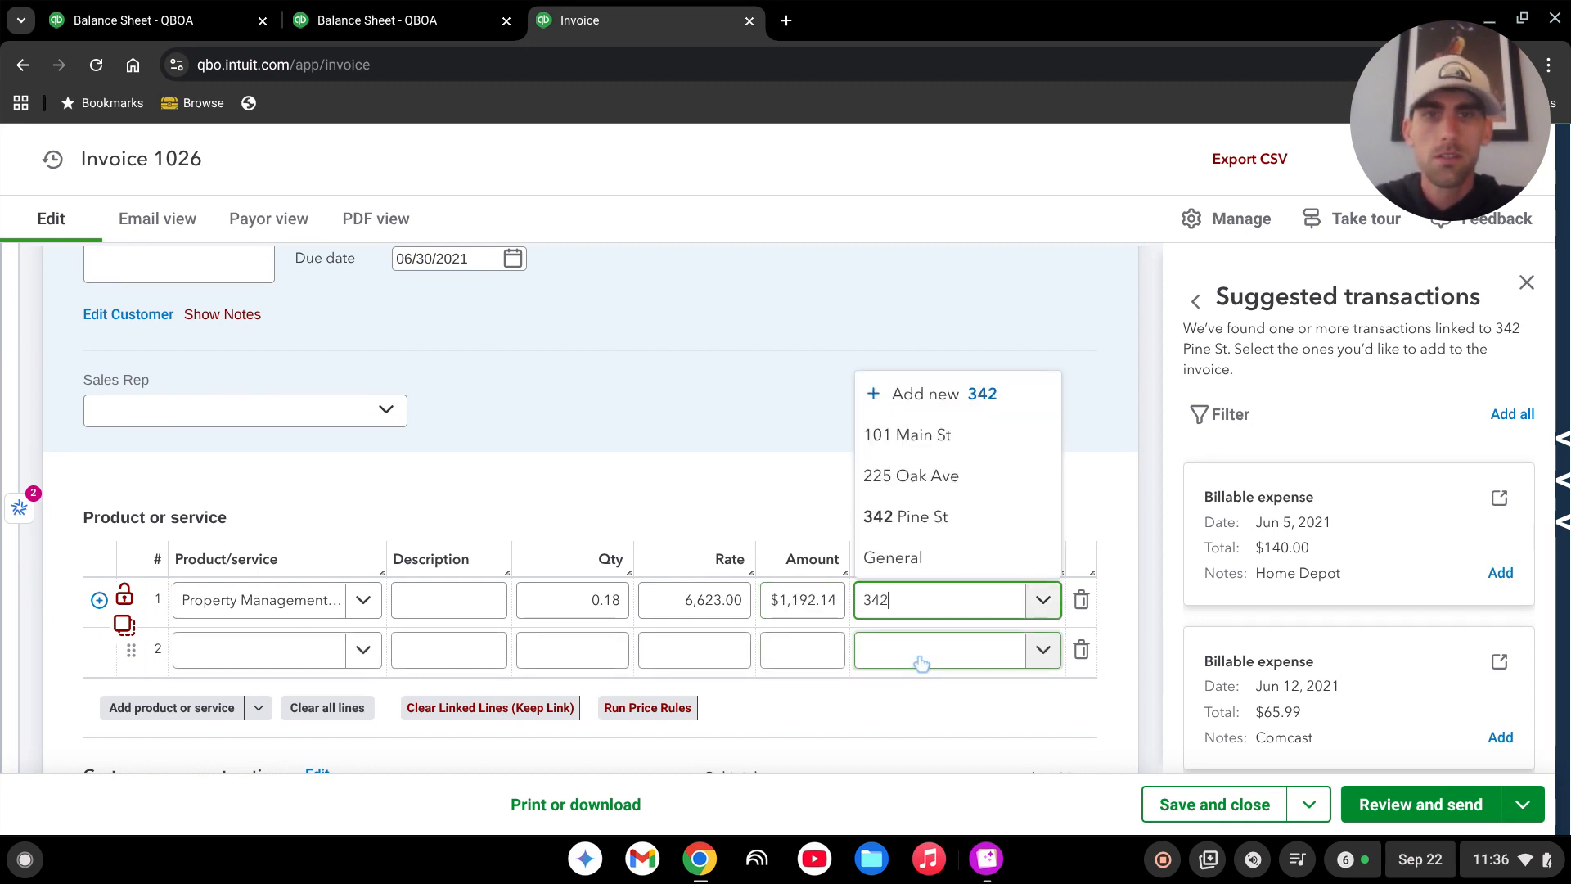
{"action": "type", "text": "2"}
{"action": "left_click", "coordinate": [917, 556]}
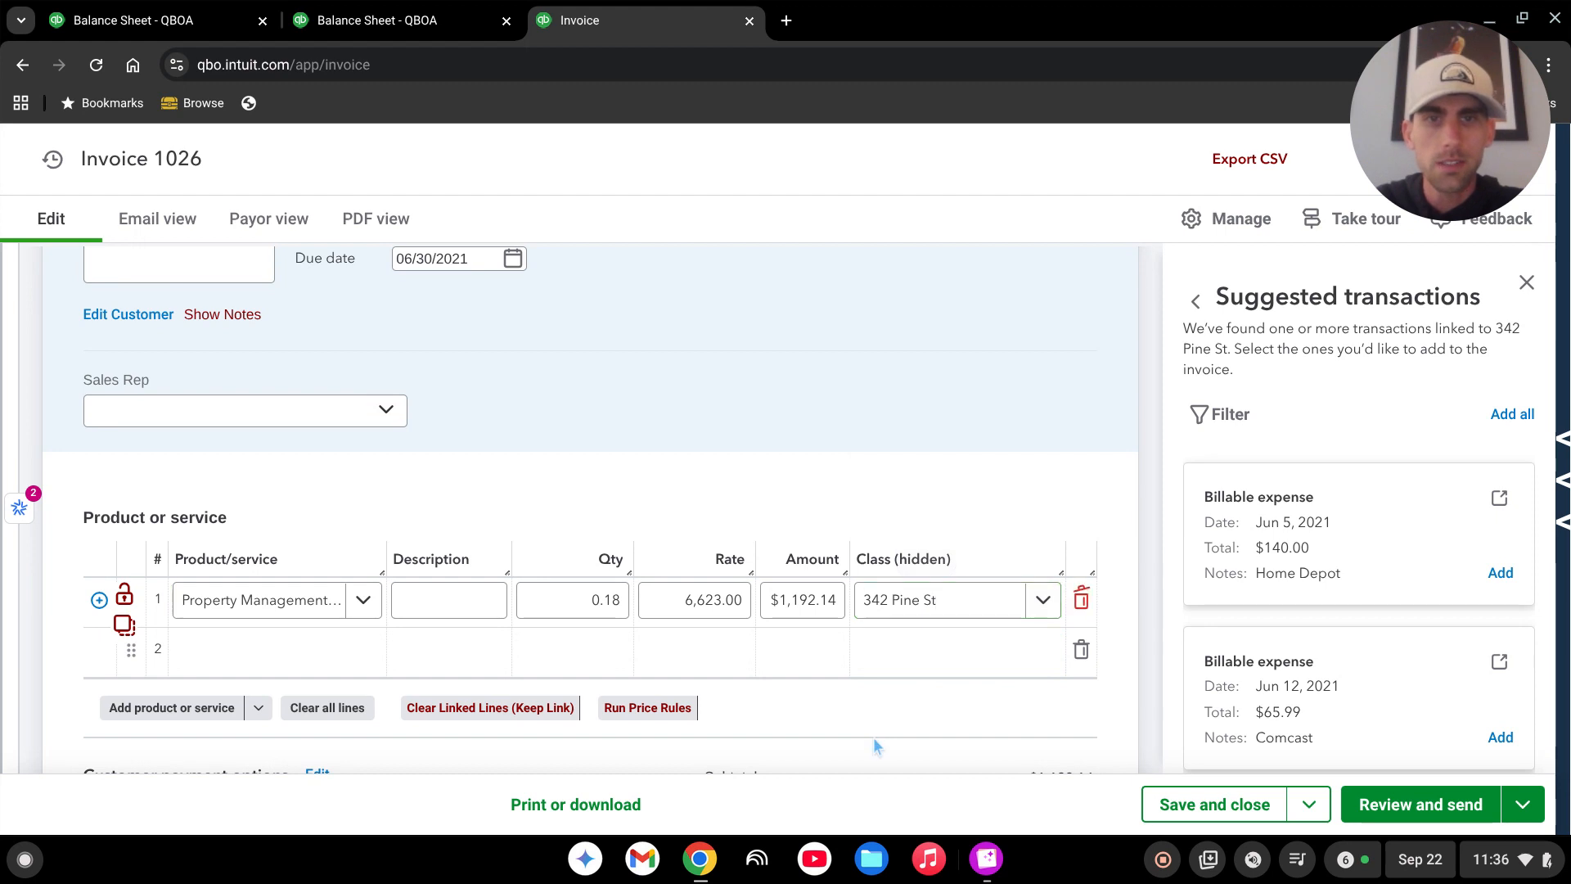
{"action": "left_click", "coordinate": [913, 461]}
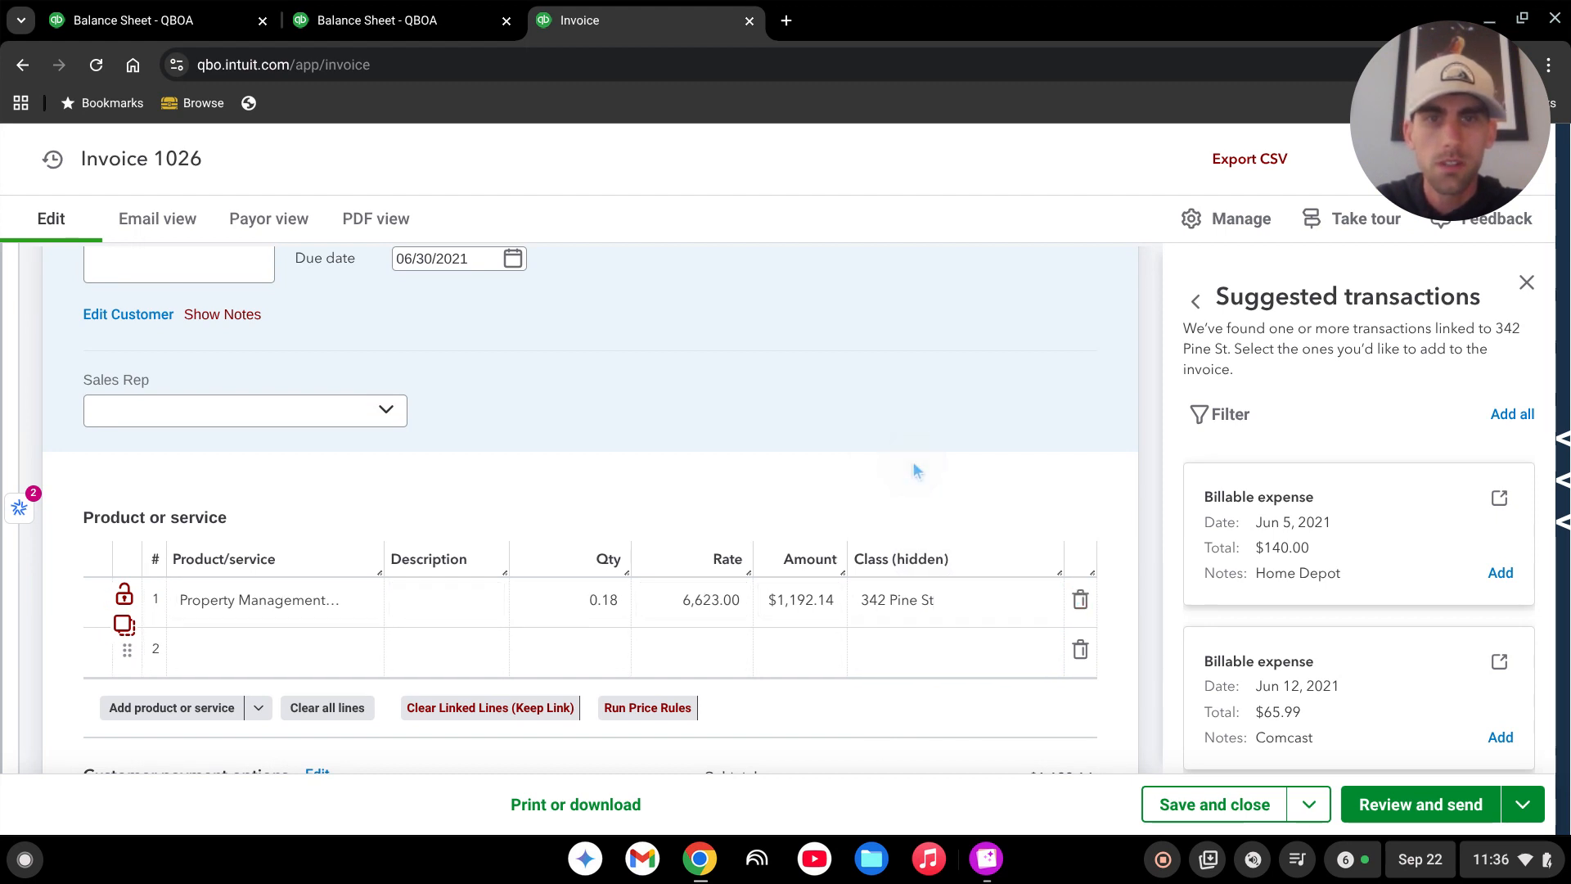
Add all suggested billable expenses to the invoice and review its lines and total
{"action": "left_click", "coordinate": [1504, 418]}
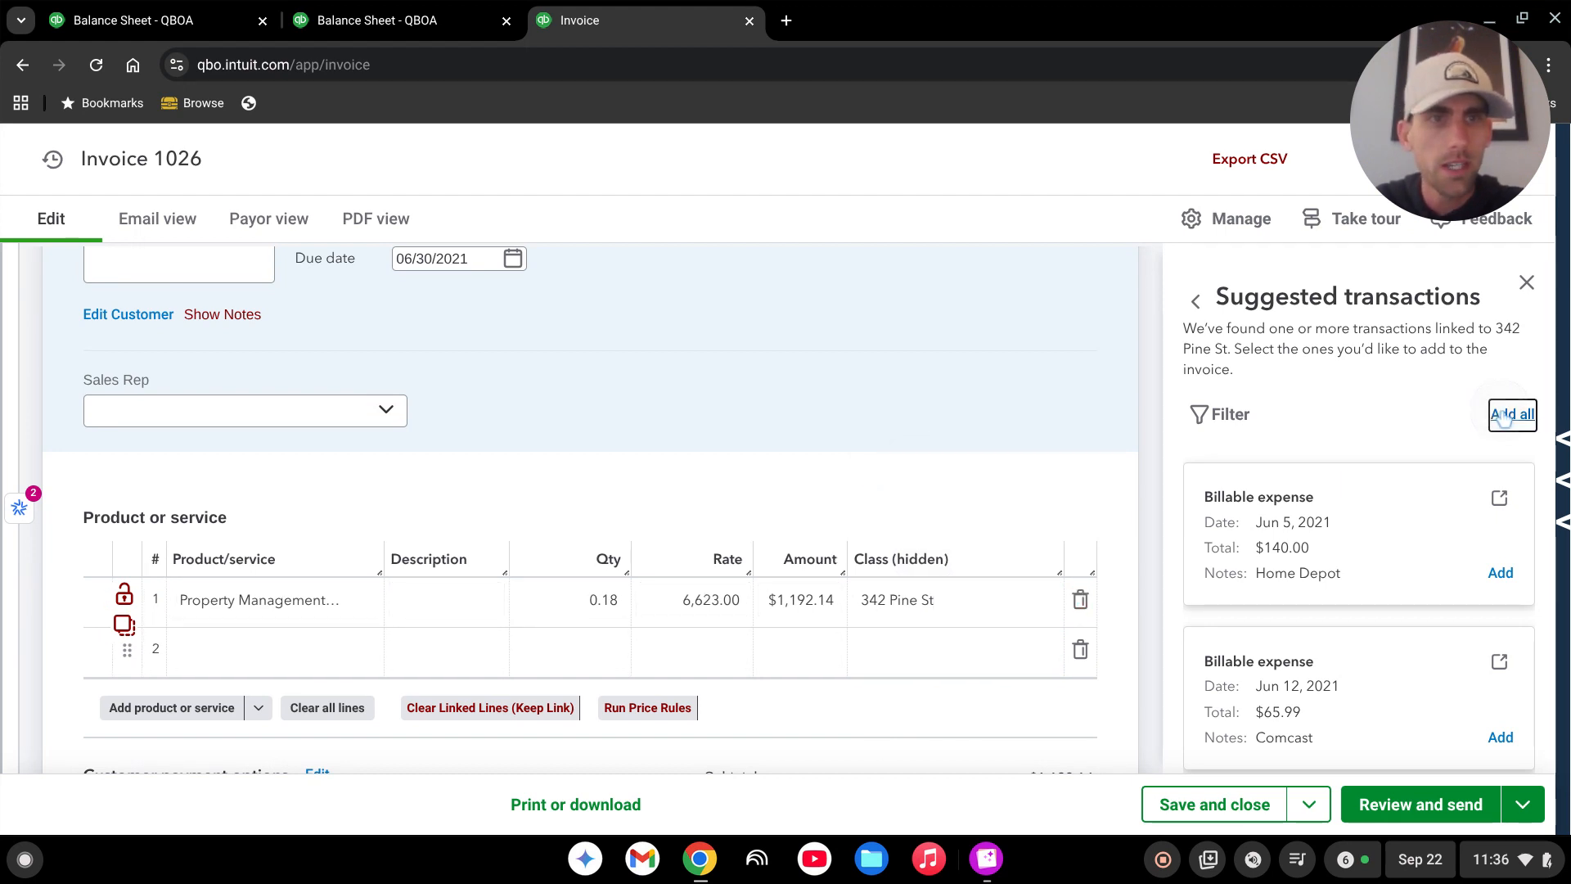
{"action": "scroll", "coordinate": [969, 513], "scroll_direction": "down", "scroll_amount": 3}
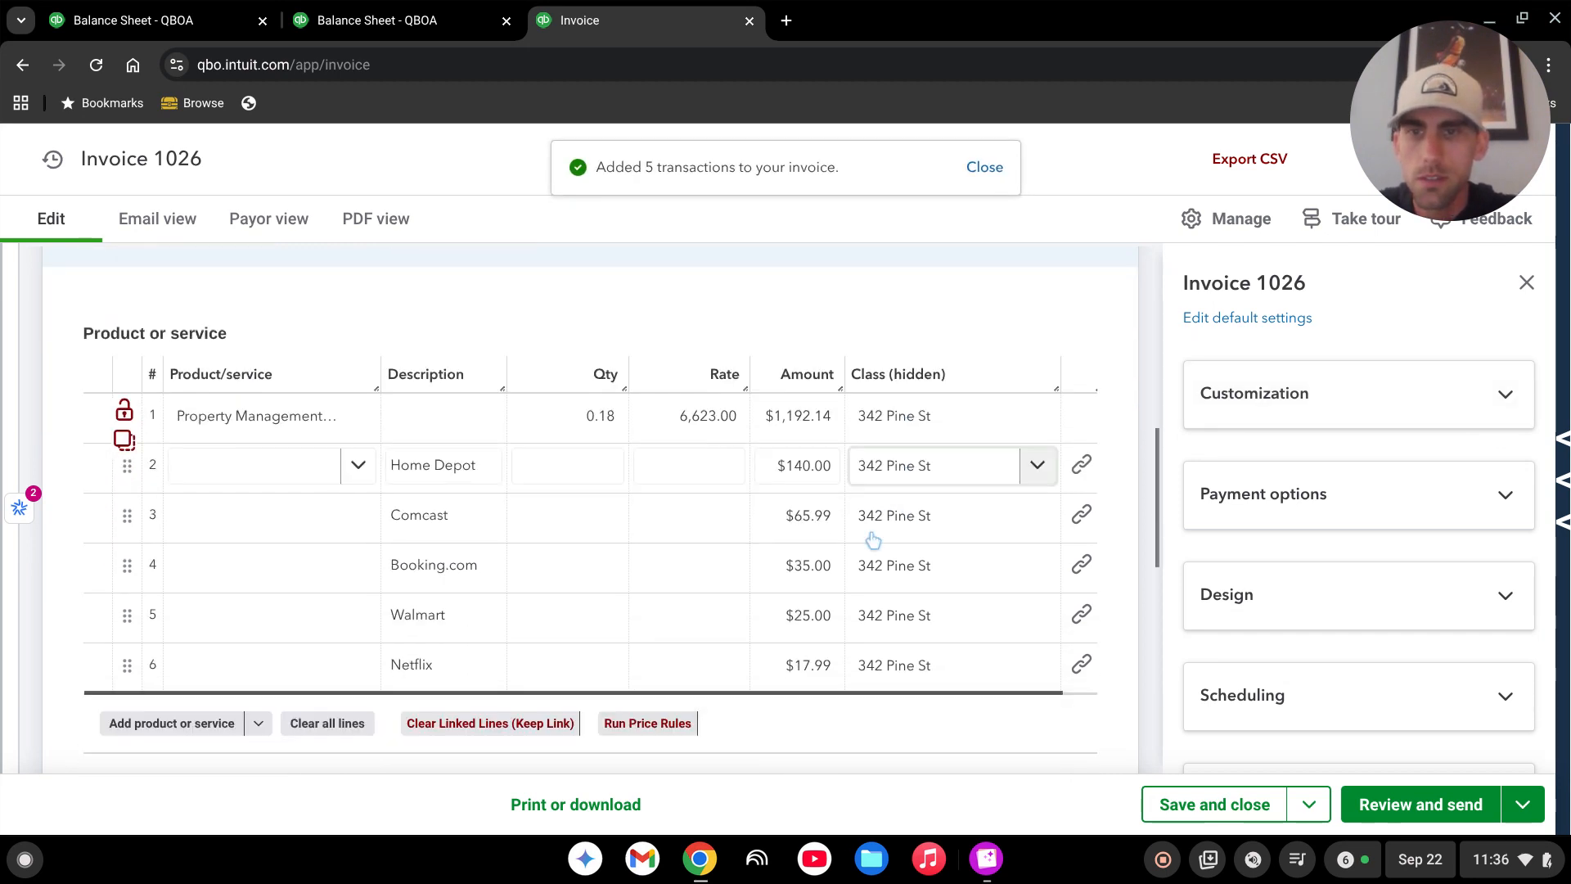
{"action": "left_click", "coordinate": [954, 479]}
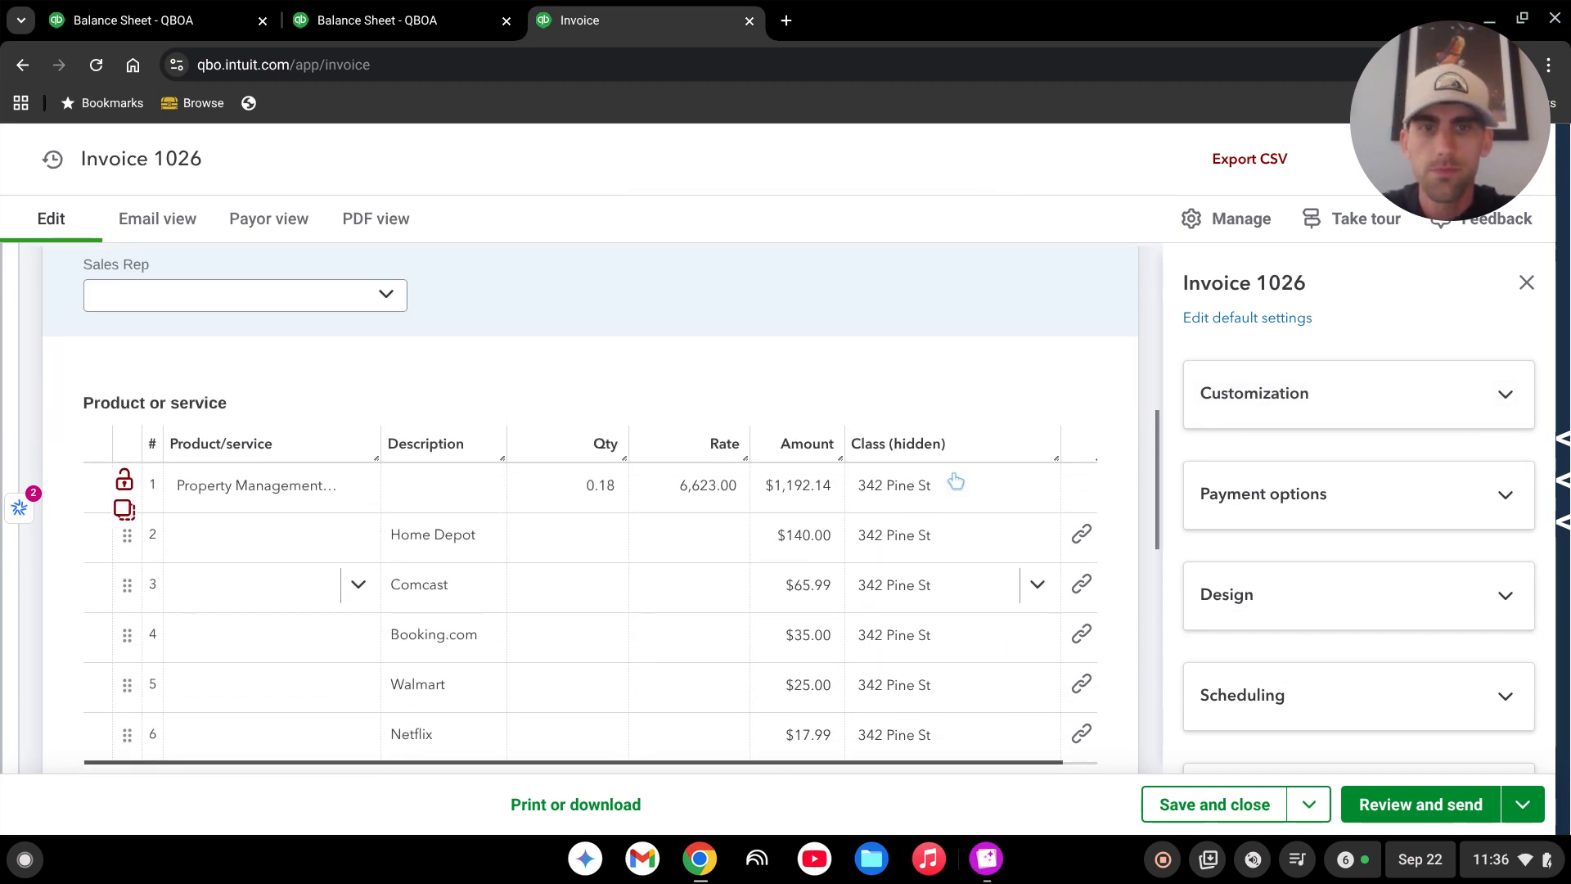
{"action": "left_click", "coordinate": [844, 699]}
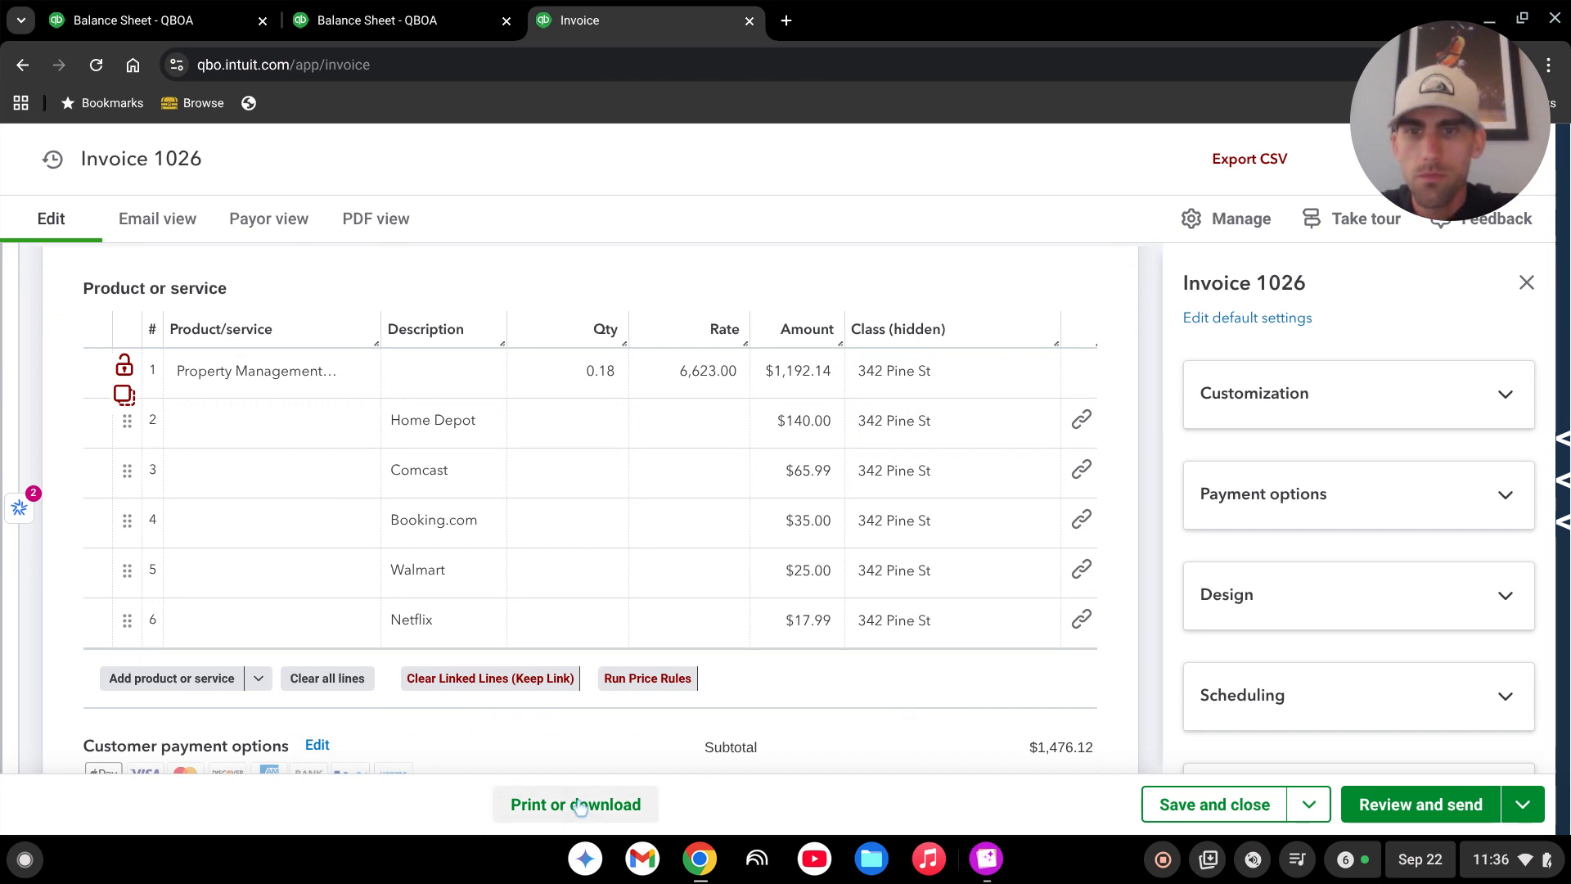
{"action": "scroll", "coordinate": [856, 739], "scroll_direction": "down", "scroll_amount": 2}
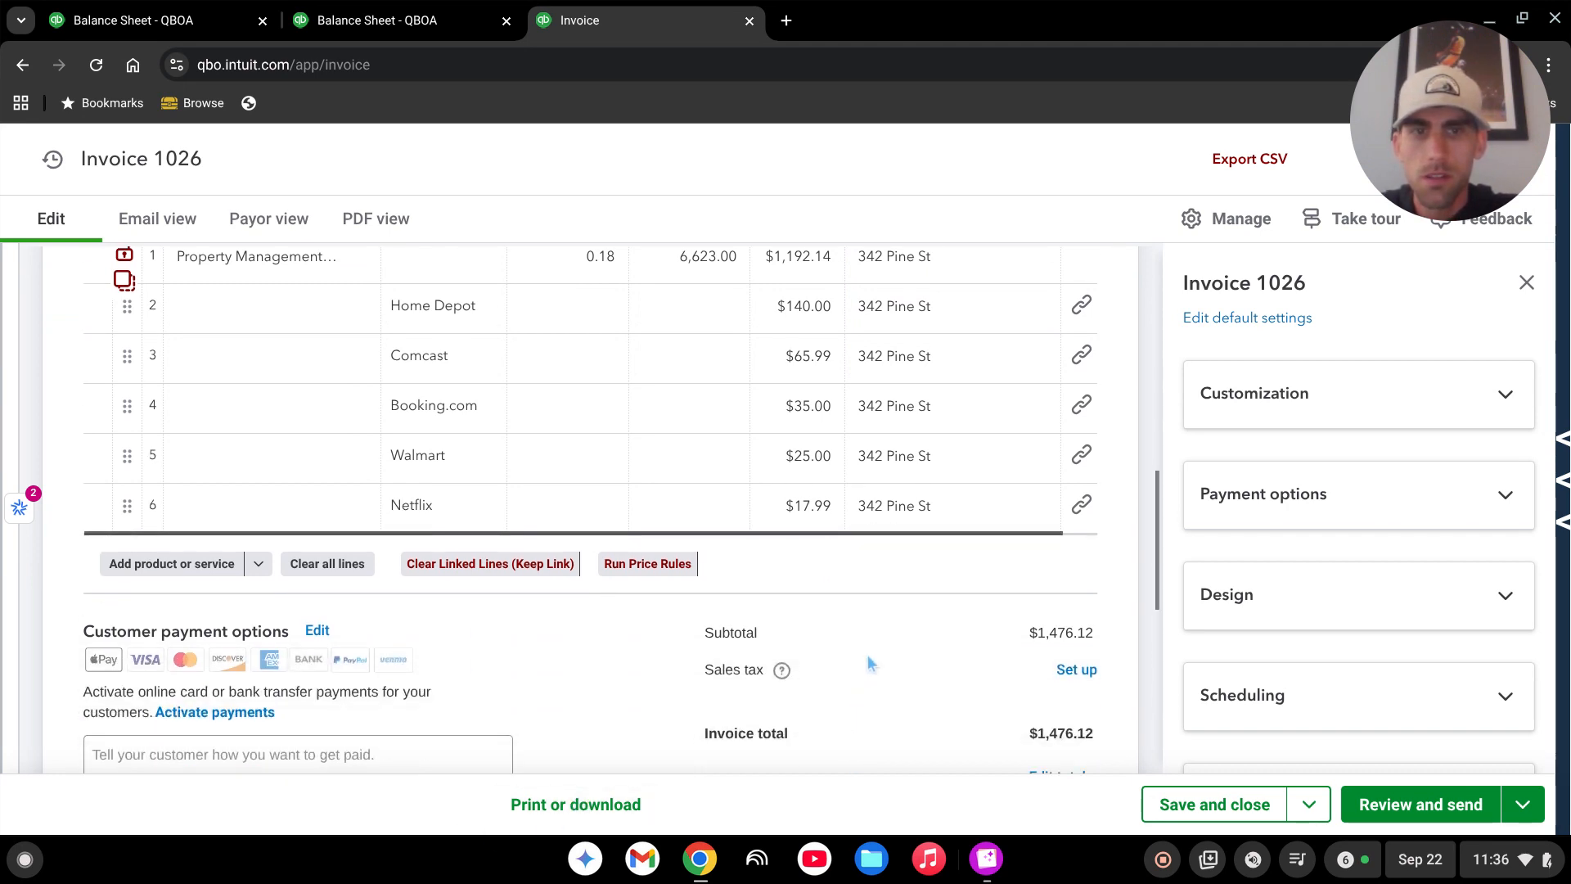
Download the invoice as a PDF and open the downloaded file to review it
{"action": "left_click", "coordinate": [582, 804]}
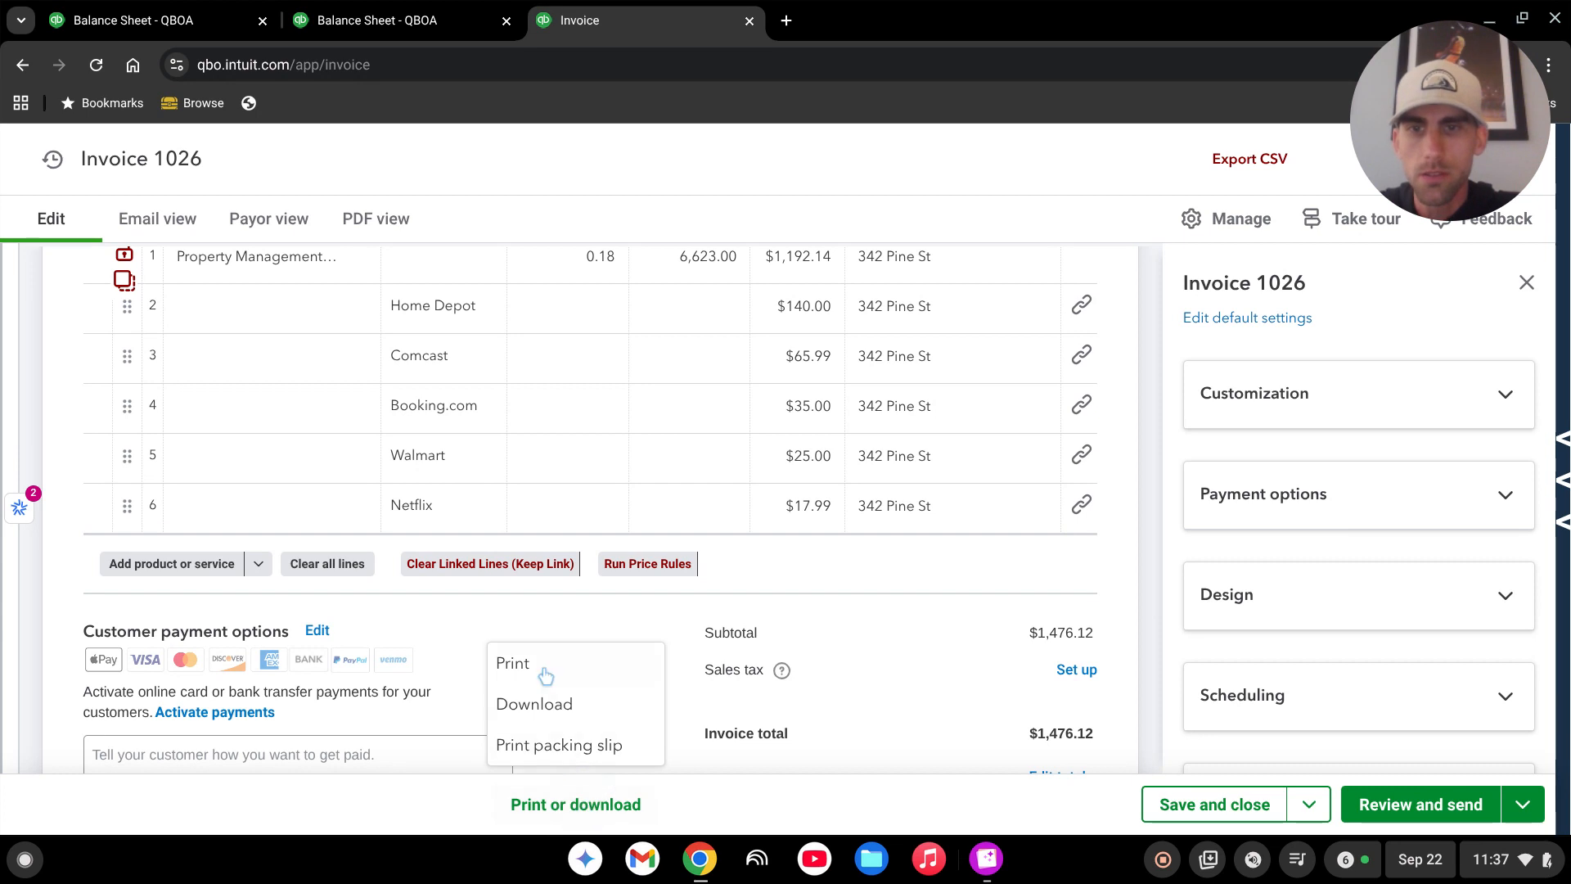
{"action": "left_click", "coordinate": [546, 705]}
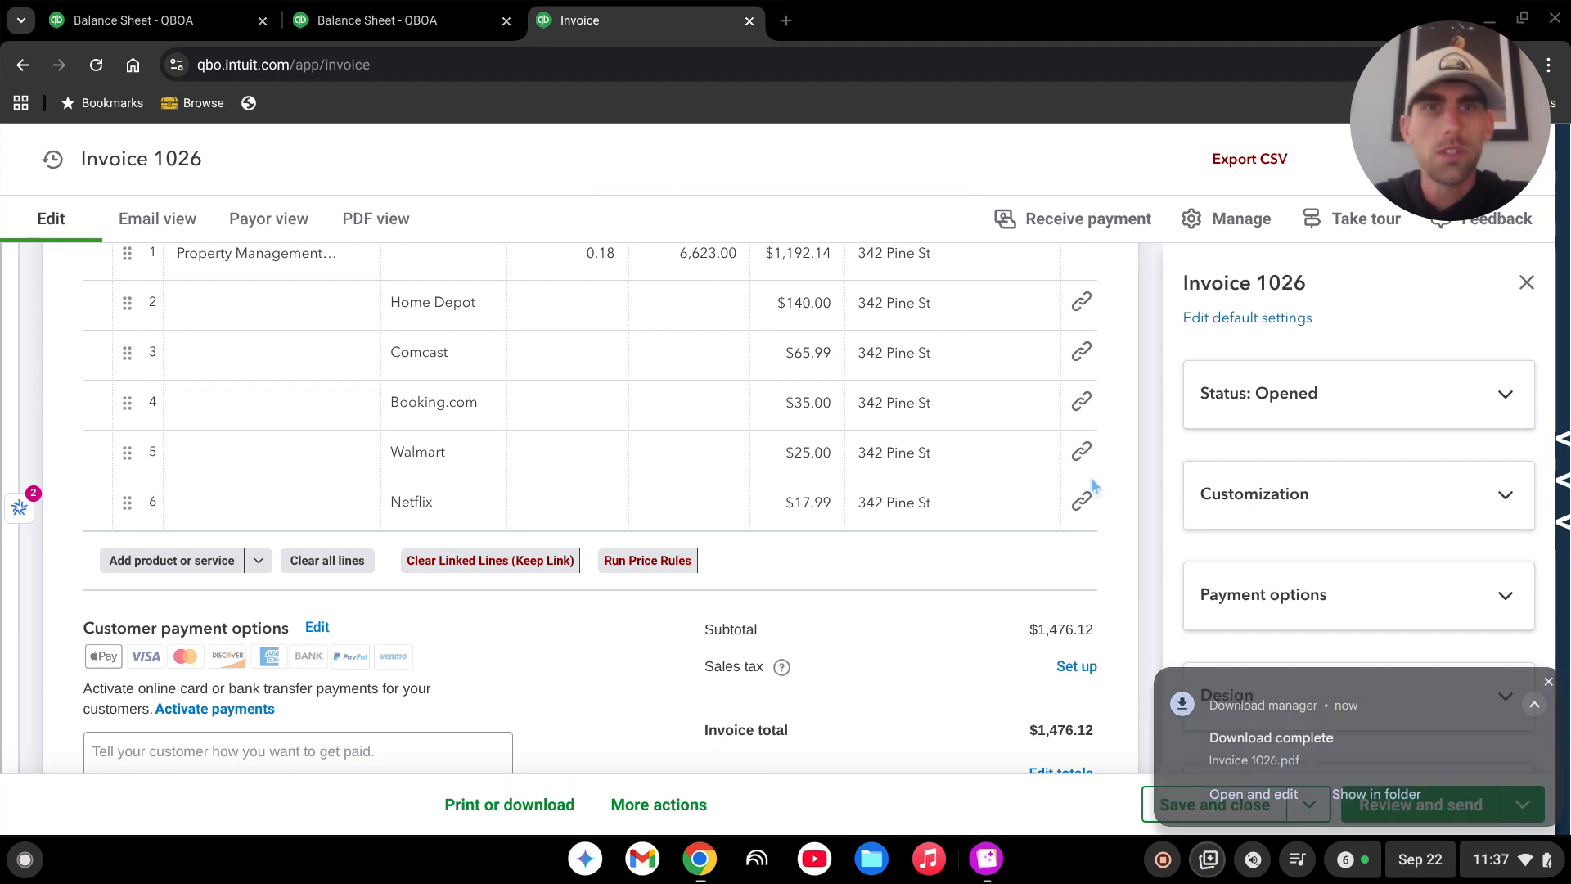
{"action": "left_click", "coordinate": [1283, 754]}
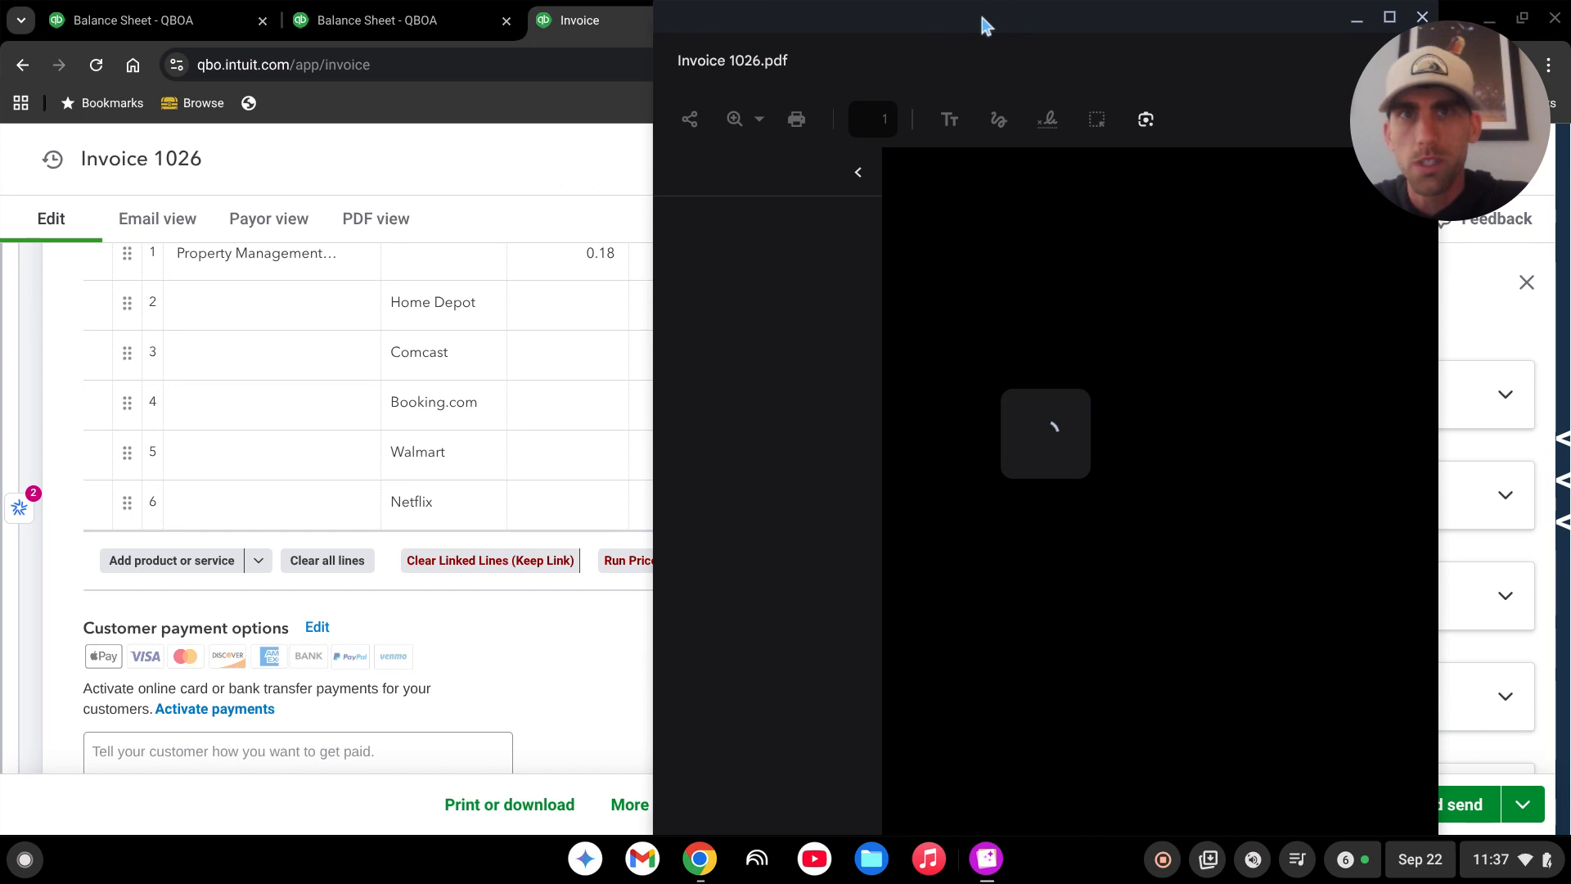
{"action": "left_click", "coordinate": [983, 17]}
{"action": "left_click_drag", "start_coordinate": [982, 18], "coordinate": [1053, 18]}
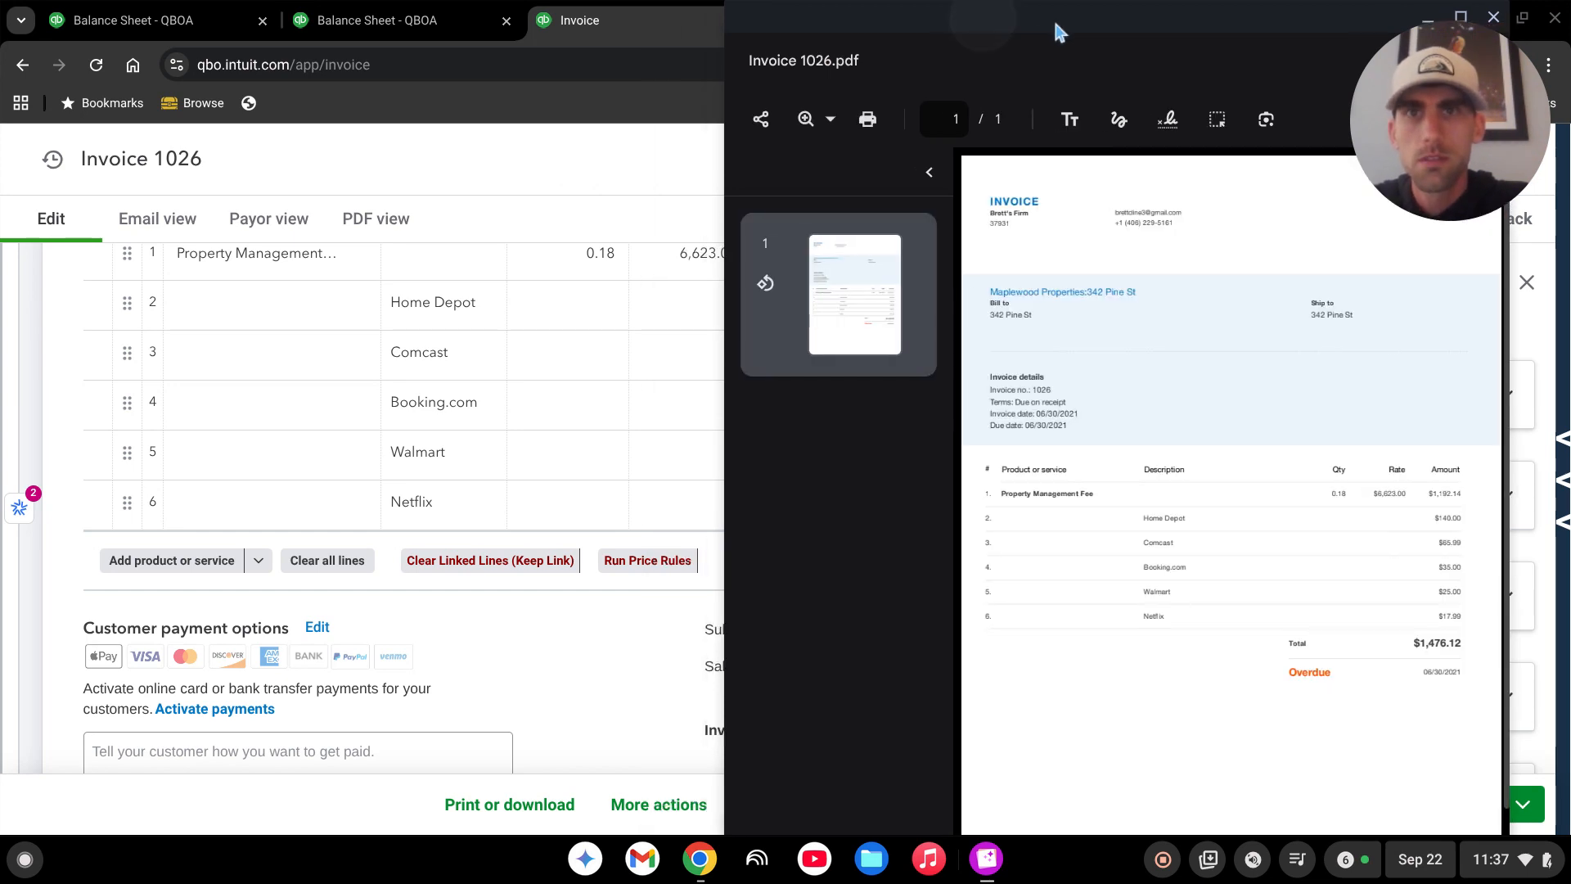
{"action": "left_click", "coordinate": [583, 101]}
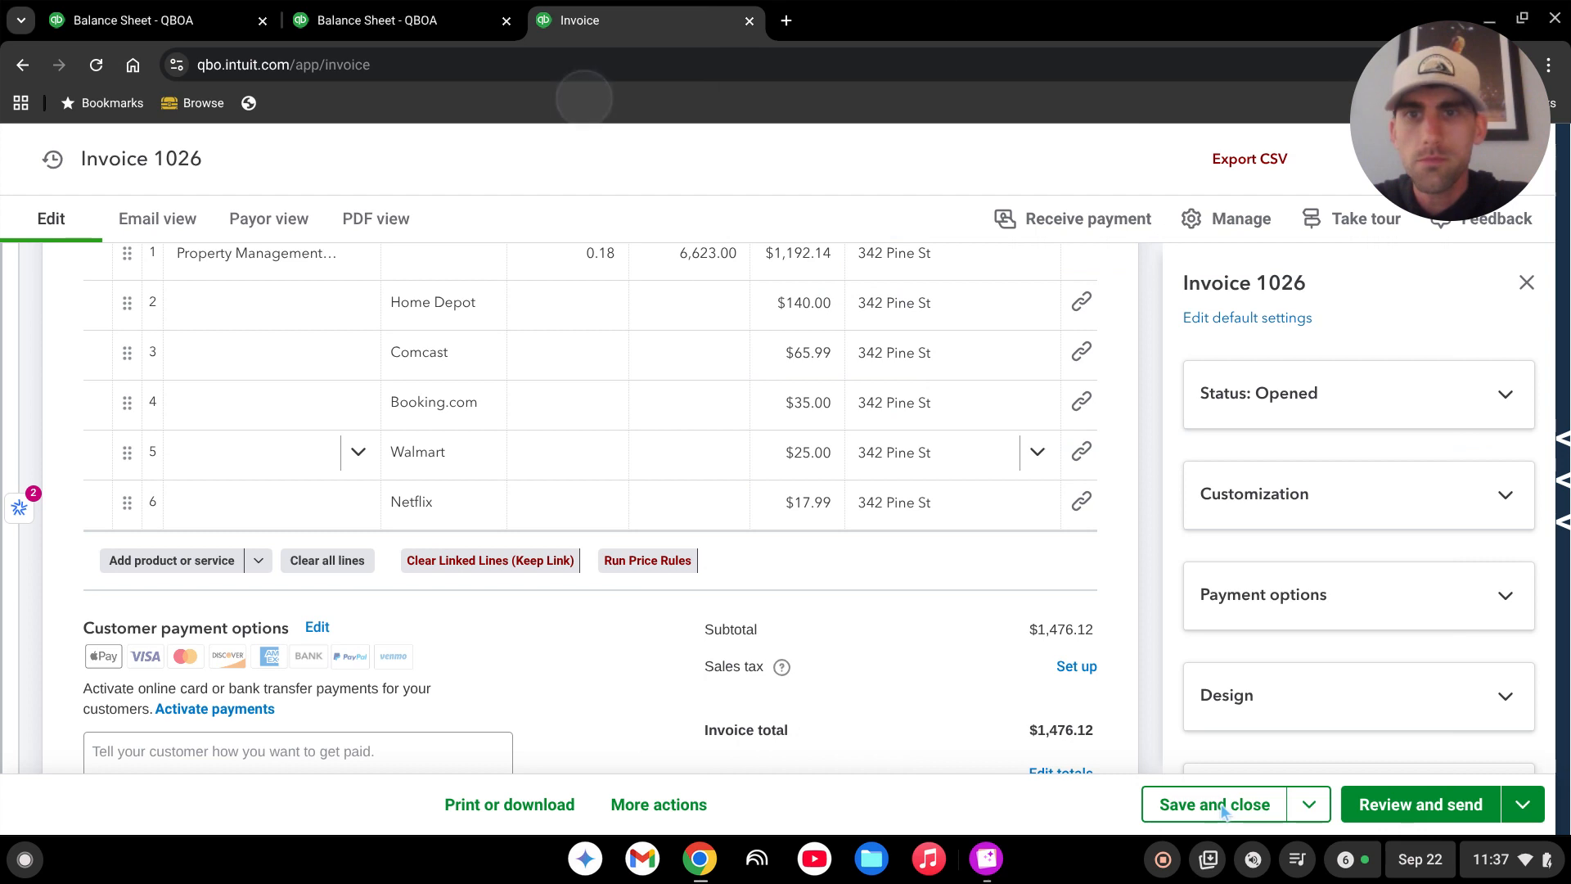
Save and close the invoice, and check the 342 Pine St column on the refreshed balance sheet
{"action": "left_click", "coordinate": [1222, 808]}
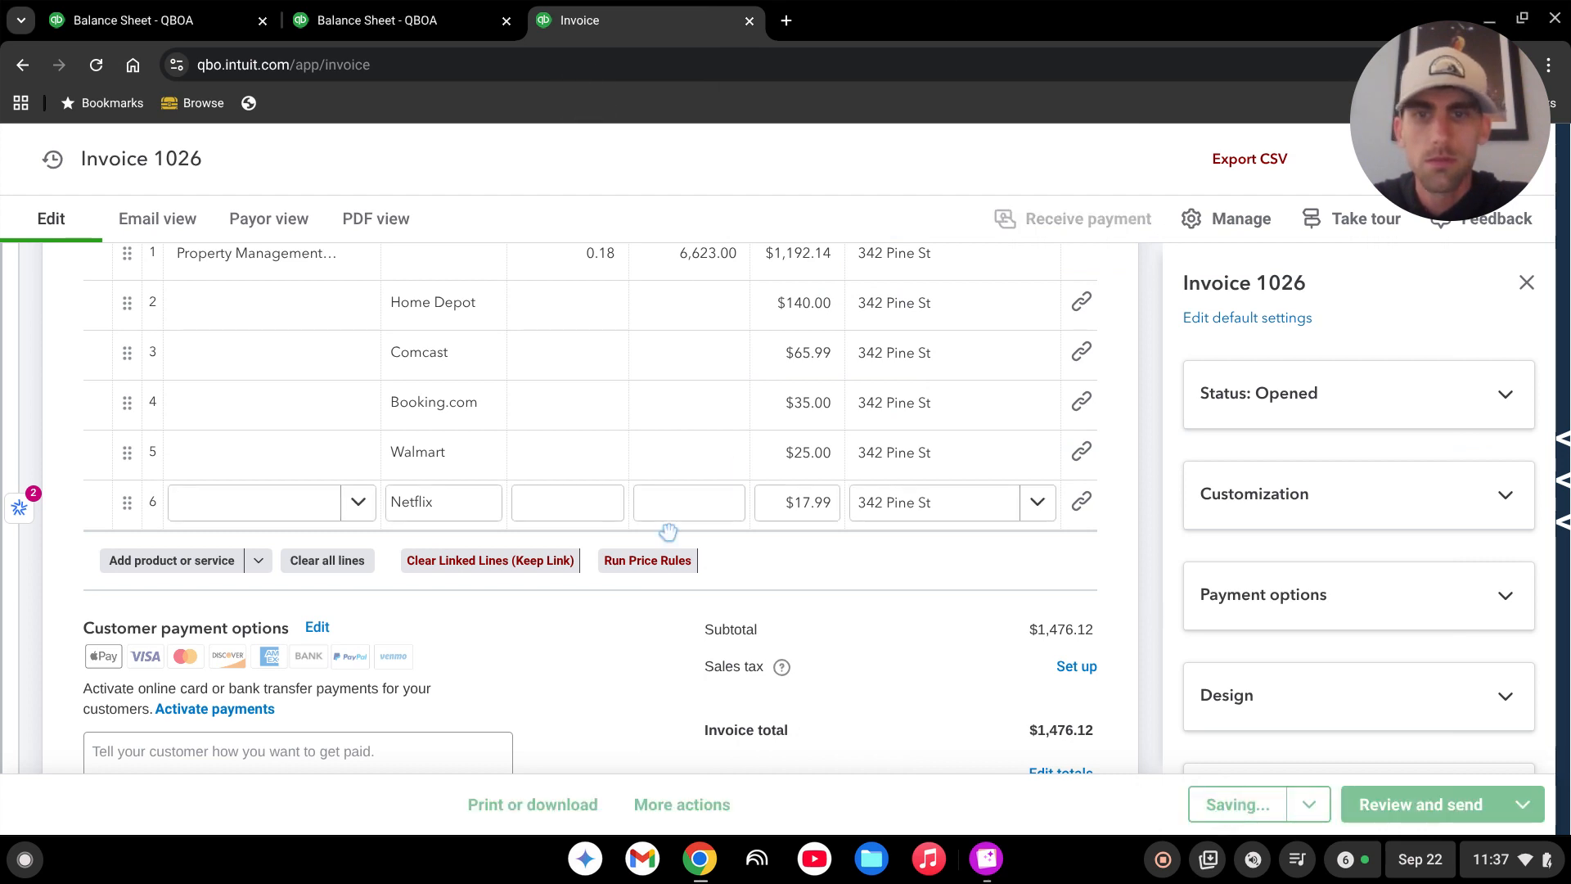
{"action": "left_click", "coordinate": [608, 369]}
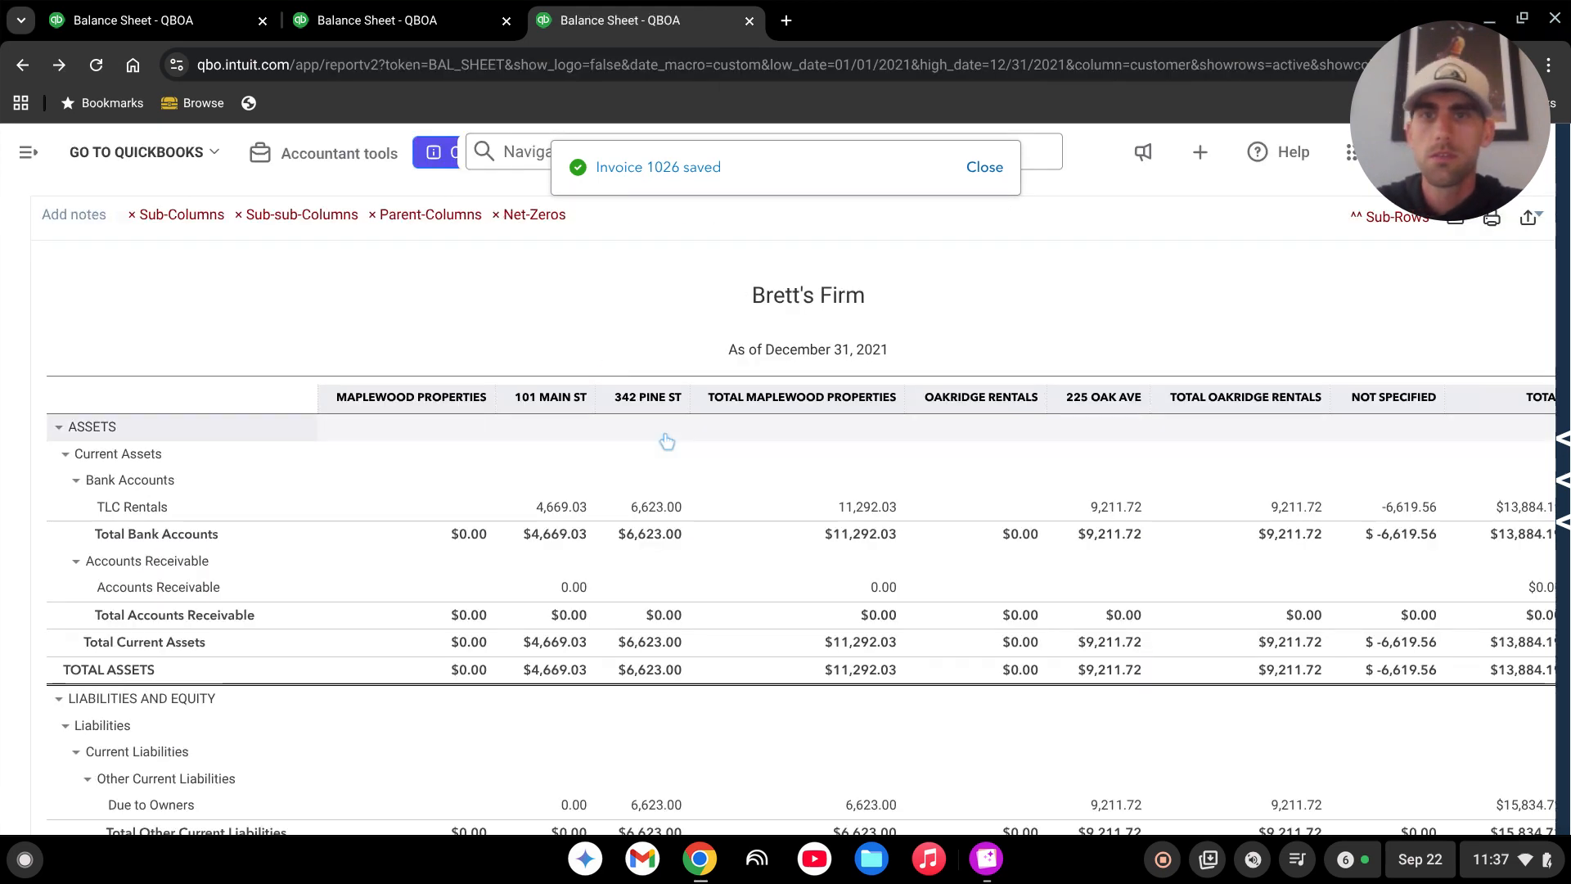
{"action": "scroll", "coordinate": [790, 469], "scroll_direction": "down", "scroll_amount": 4}
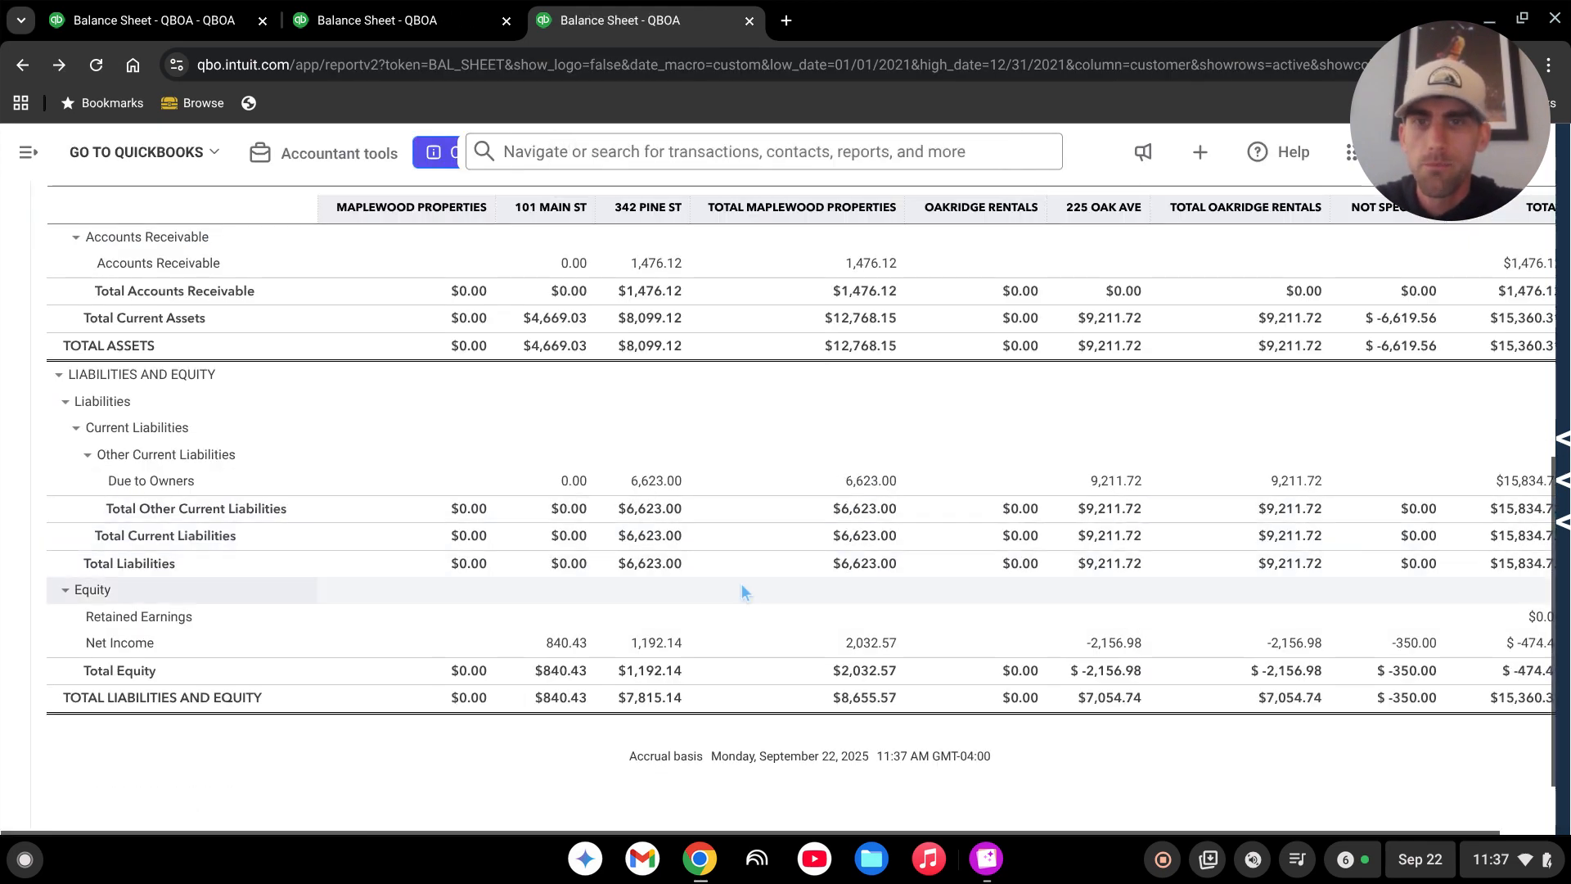
{"action": "scroll", "coordinate": [741, 583], "scroll_direction": "up", "scroll_amount": 3}
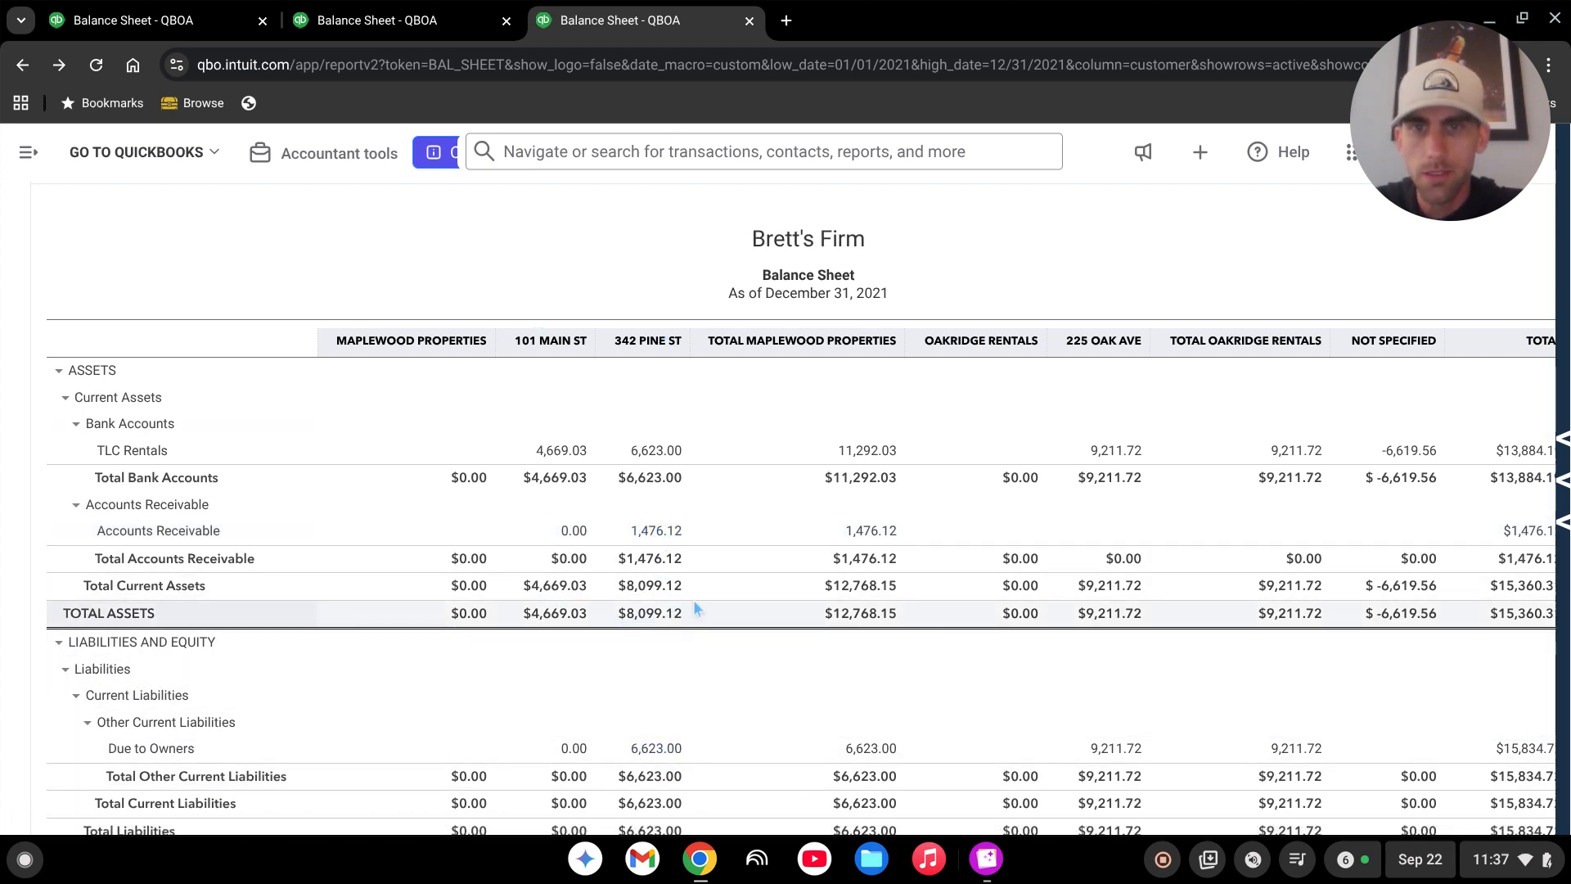
{"action": "scroll", "coordinate": [694, 606], "scroll_direction": "down", "scroll_amount": 2}
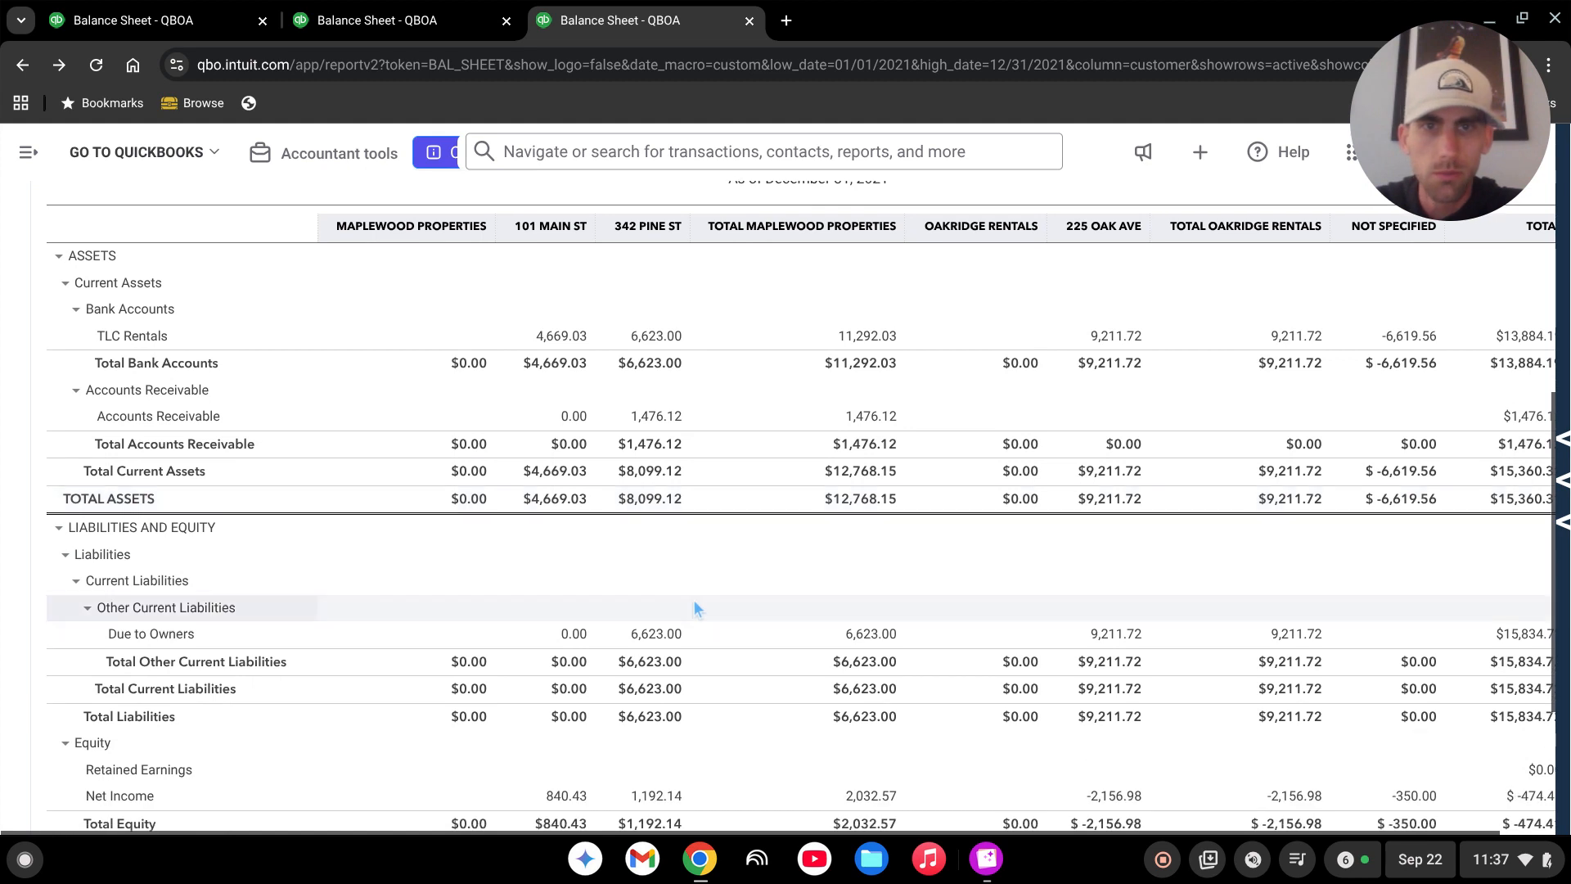
Rerun the 2021 balance sheet with its columns displayed as Total Only
{"action": "left_click", "coordinate": [660, 418]}
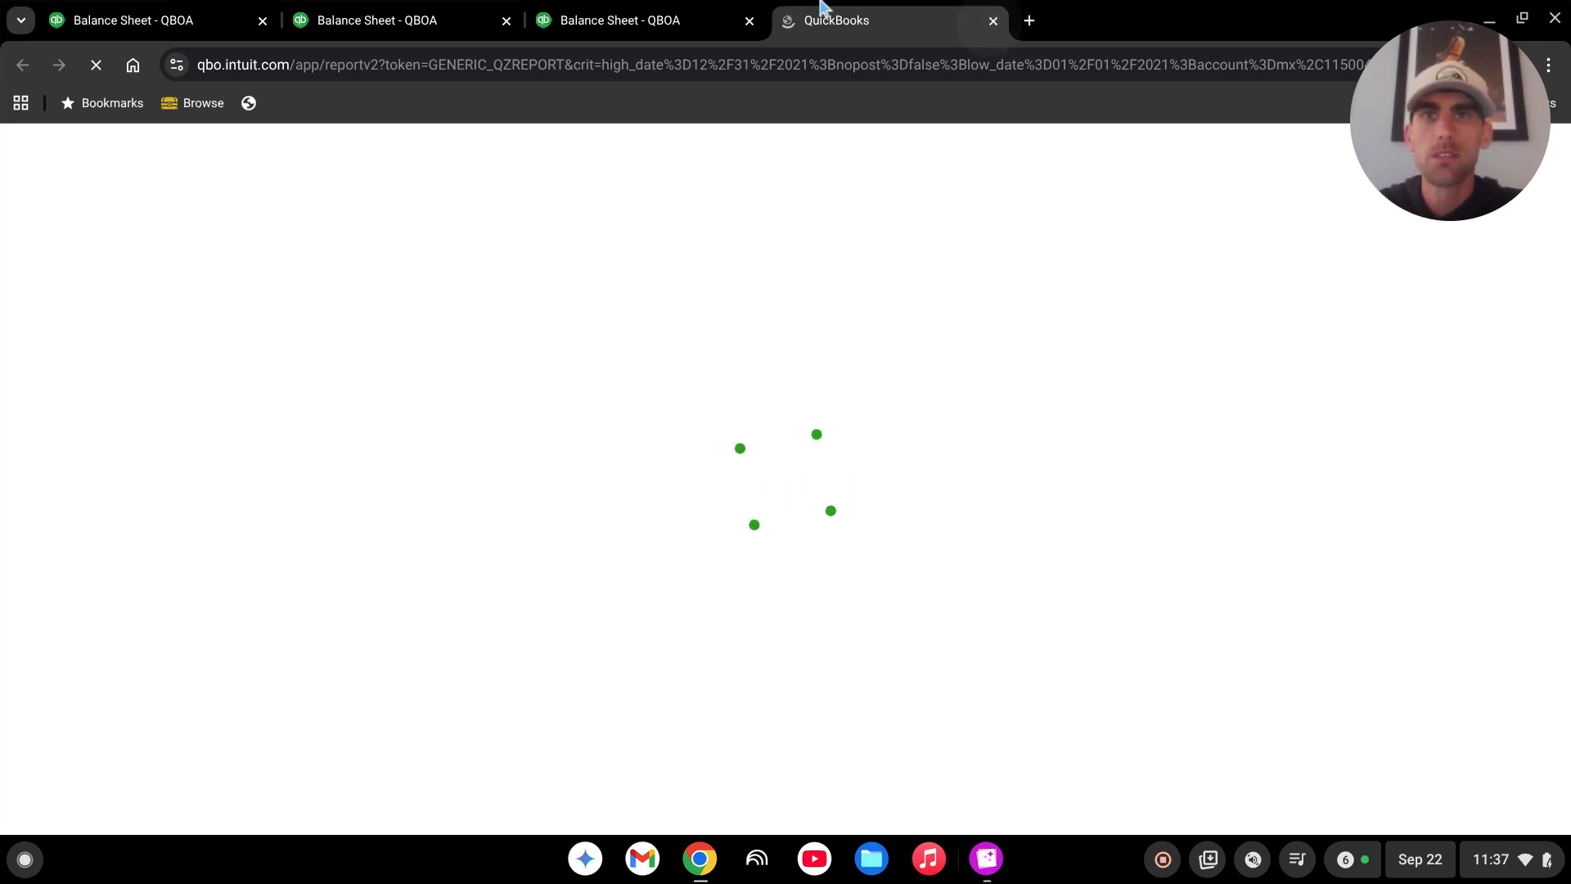
{"action": "left_click", "coordinate": [641, 29]}
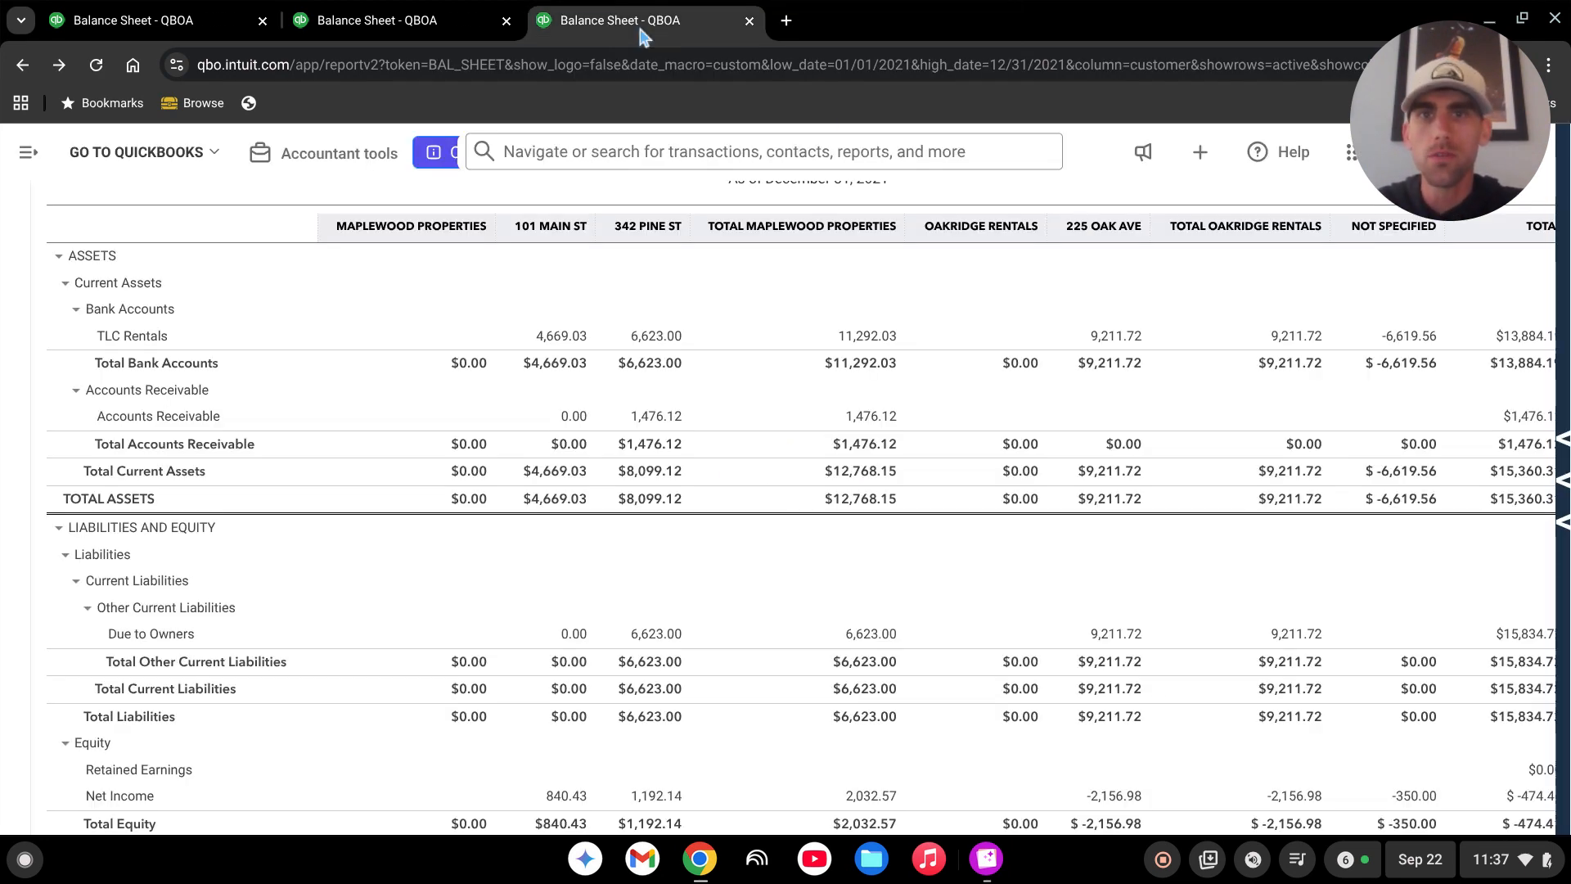
{"action": "scroll", "coordinate": [745, 605], "scroll_direction": "up", "scroll_amount": 4}
{"action": "left_click", "coordinate": [144, 311]}
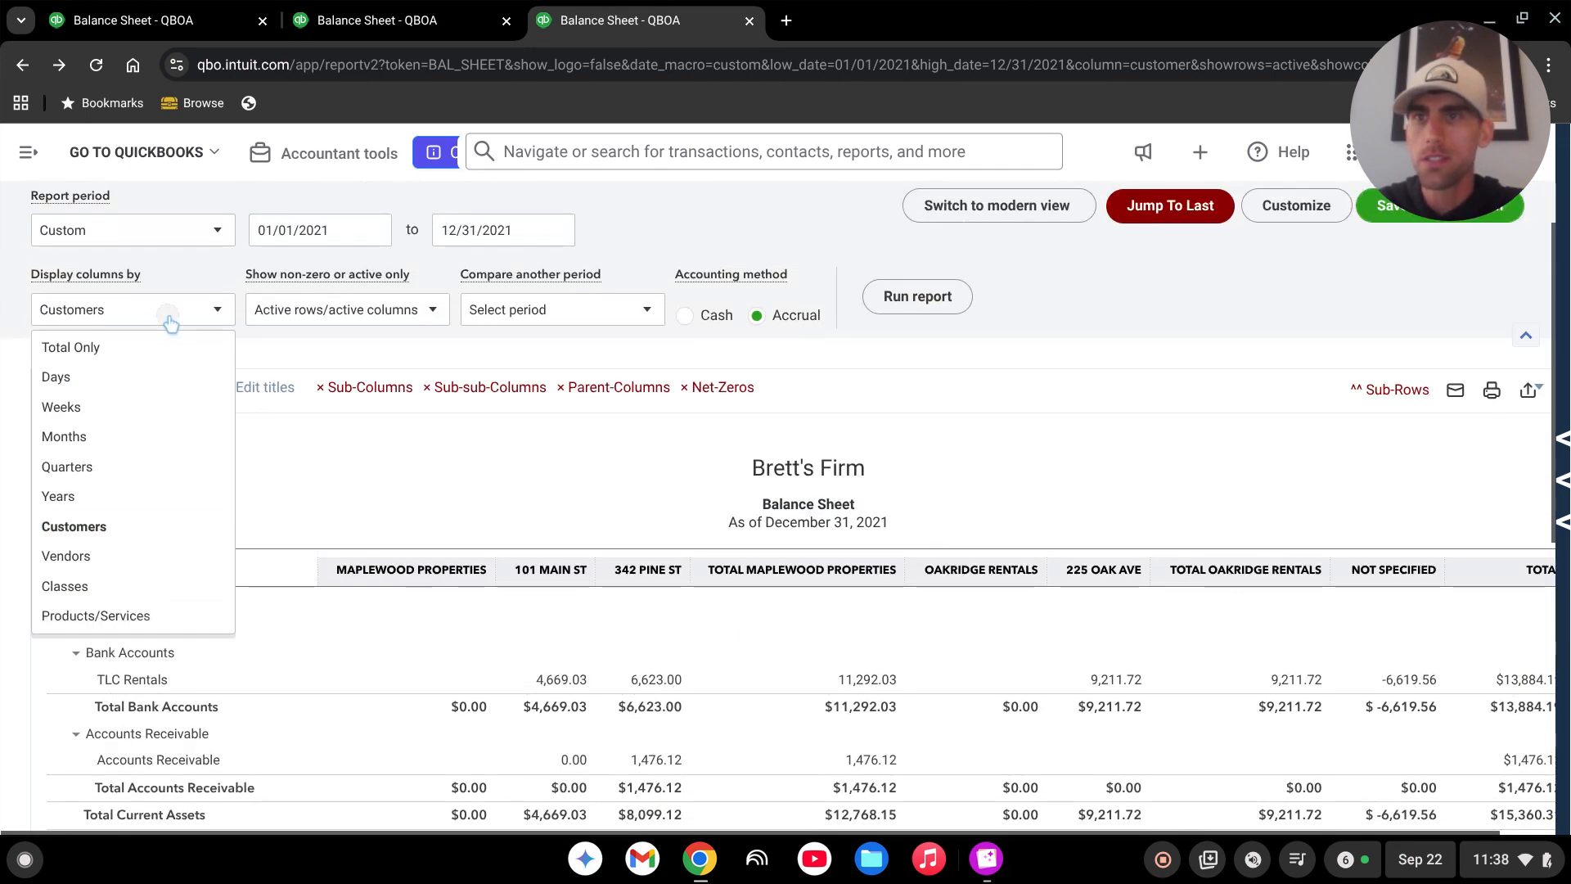
{"action": "left_click", "coordinate": [140, 345]}
{"action": "left_click", "coordinate": [939, 301]}
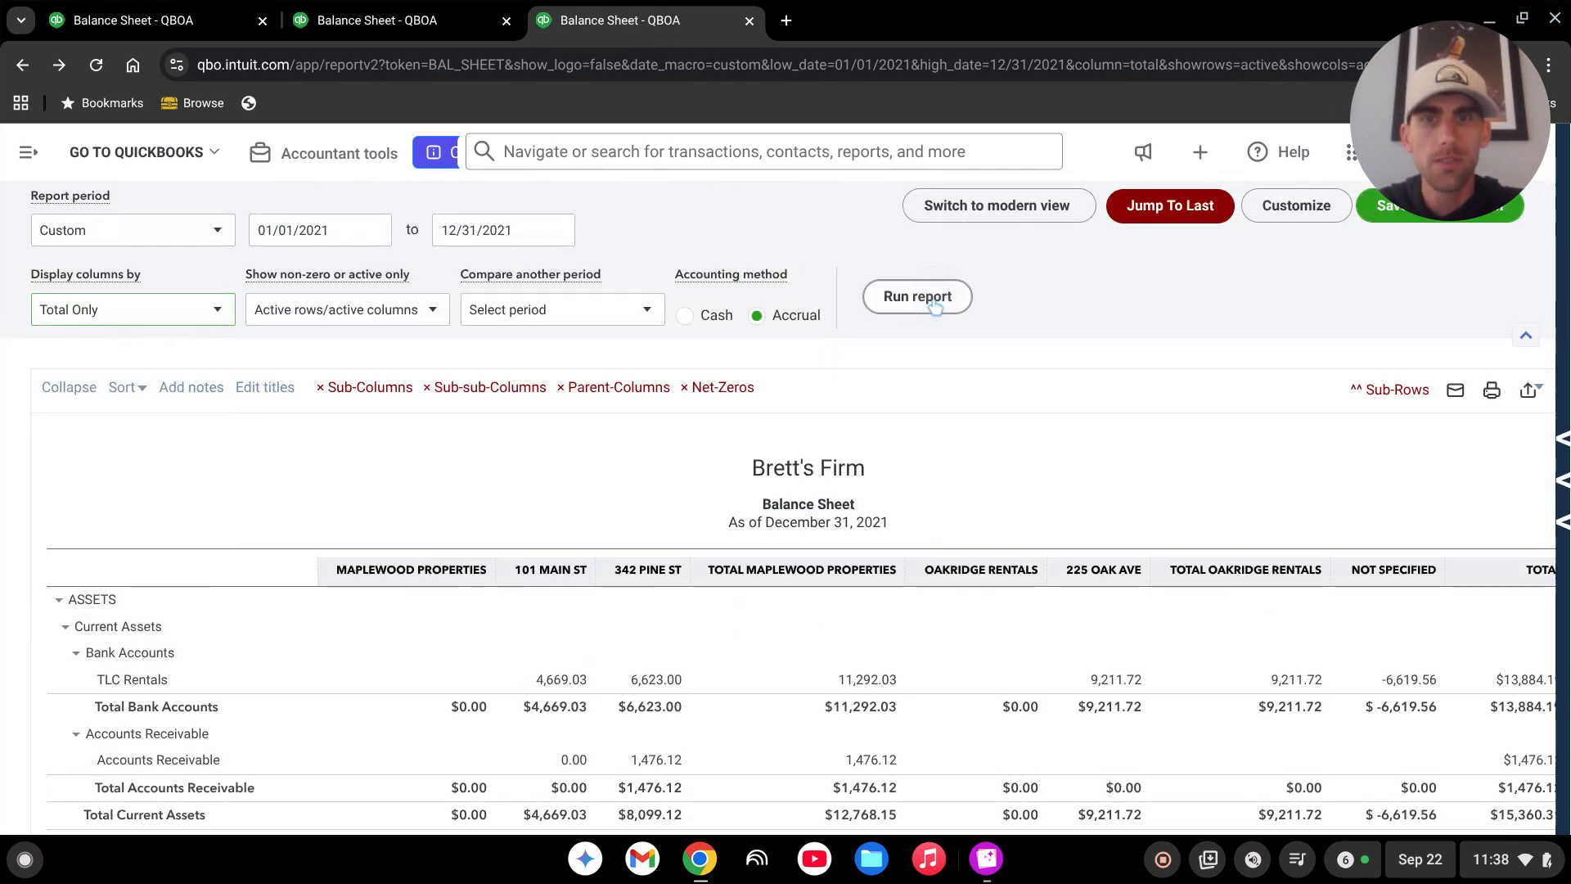
{"action": "scroll", "coordinate": [822, 539], "scroll_direction": "down", "scroll_amount": 4}
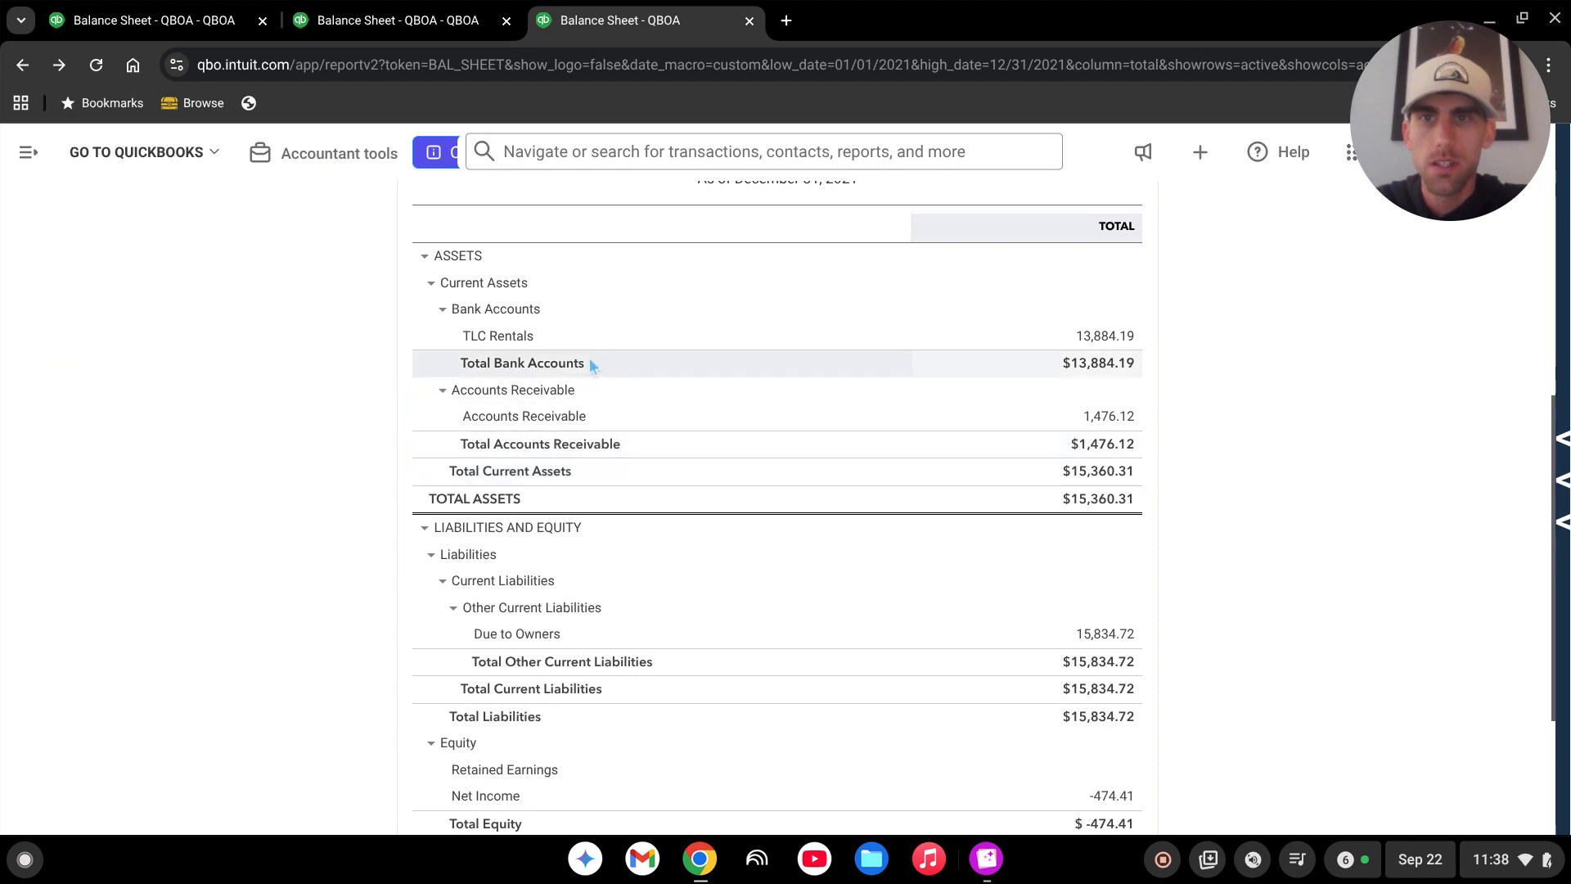
Open the transaction report behind the Accounts Receivable balance and review its entries
{"action": "left_click", "coordinate": [1104, 419]}
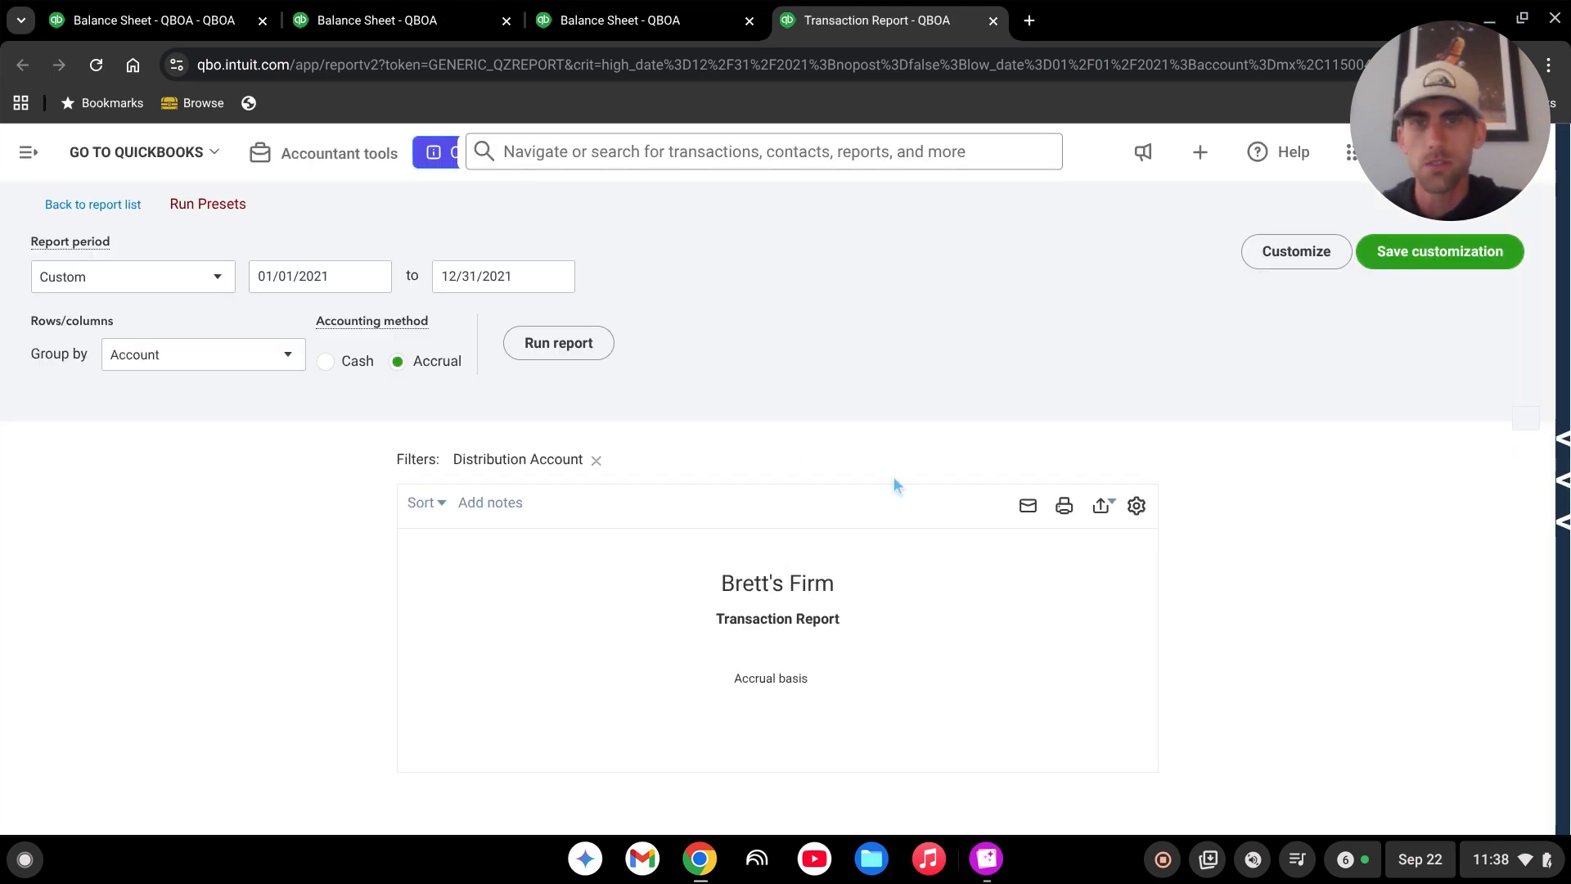
{"action": "scroll", "coordinate": [894, 475], "scroll_direction": "down", "scroll_amount": 2}
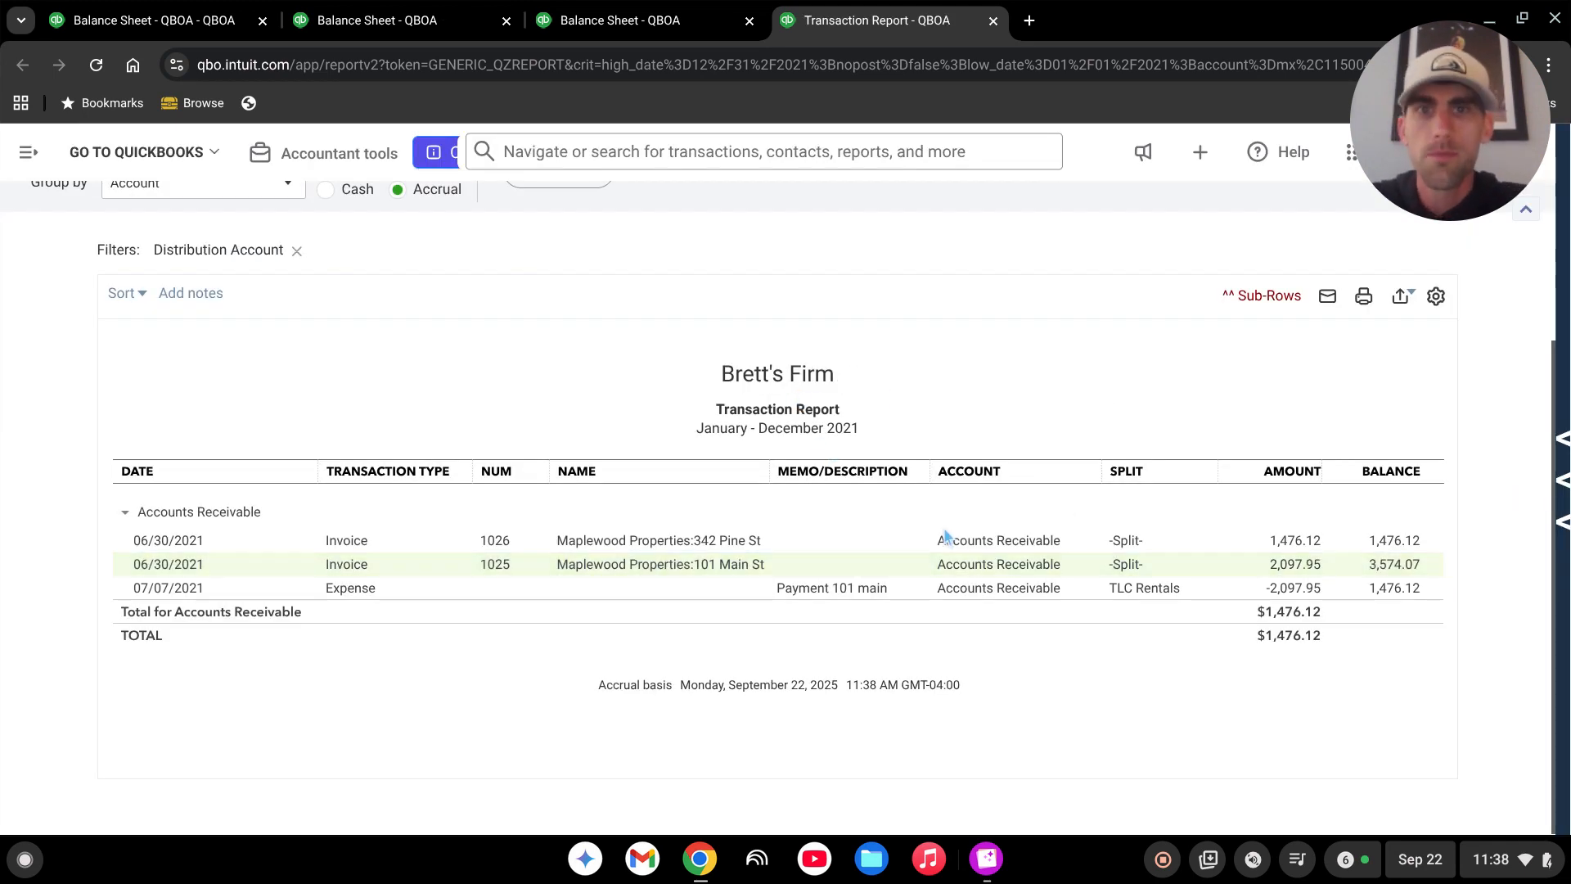
{"action": "scroll", "coordinate": [946, 536], "scroll_direction": "up", "scroll_amount": 1}
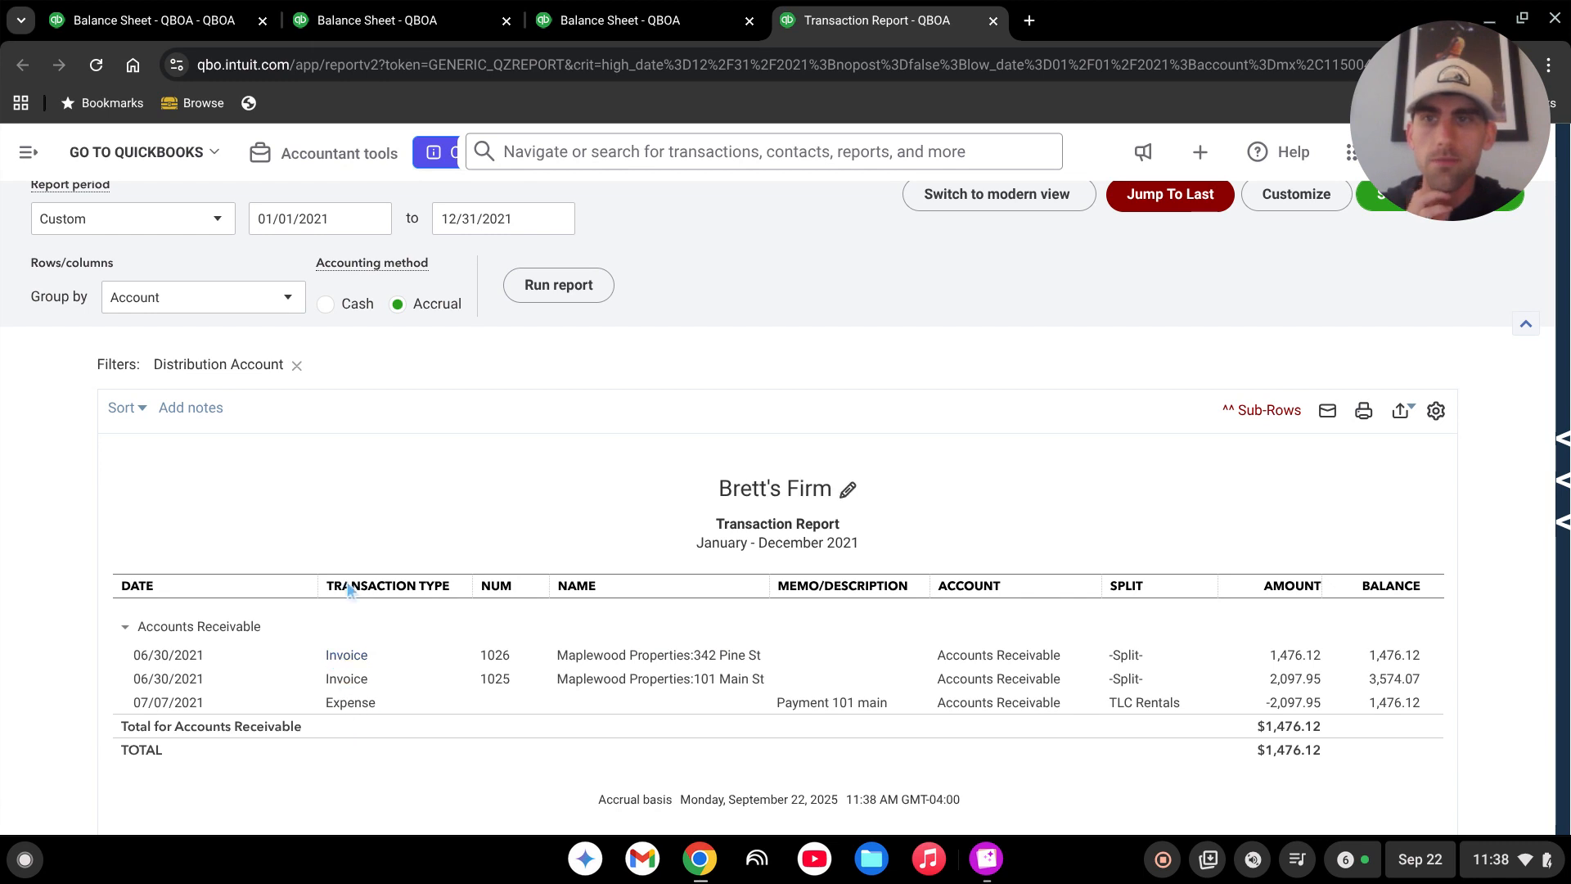
Group the Accounts Receivable transaction report by Customer and rerun it to review each property's balance
{"action": "left_click", "coordinate": [278, 307]}
{"action": "scroll", "coordinate": [221, 524], "scroll_direction": "down", "scroll_amount": 2}
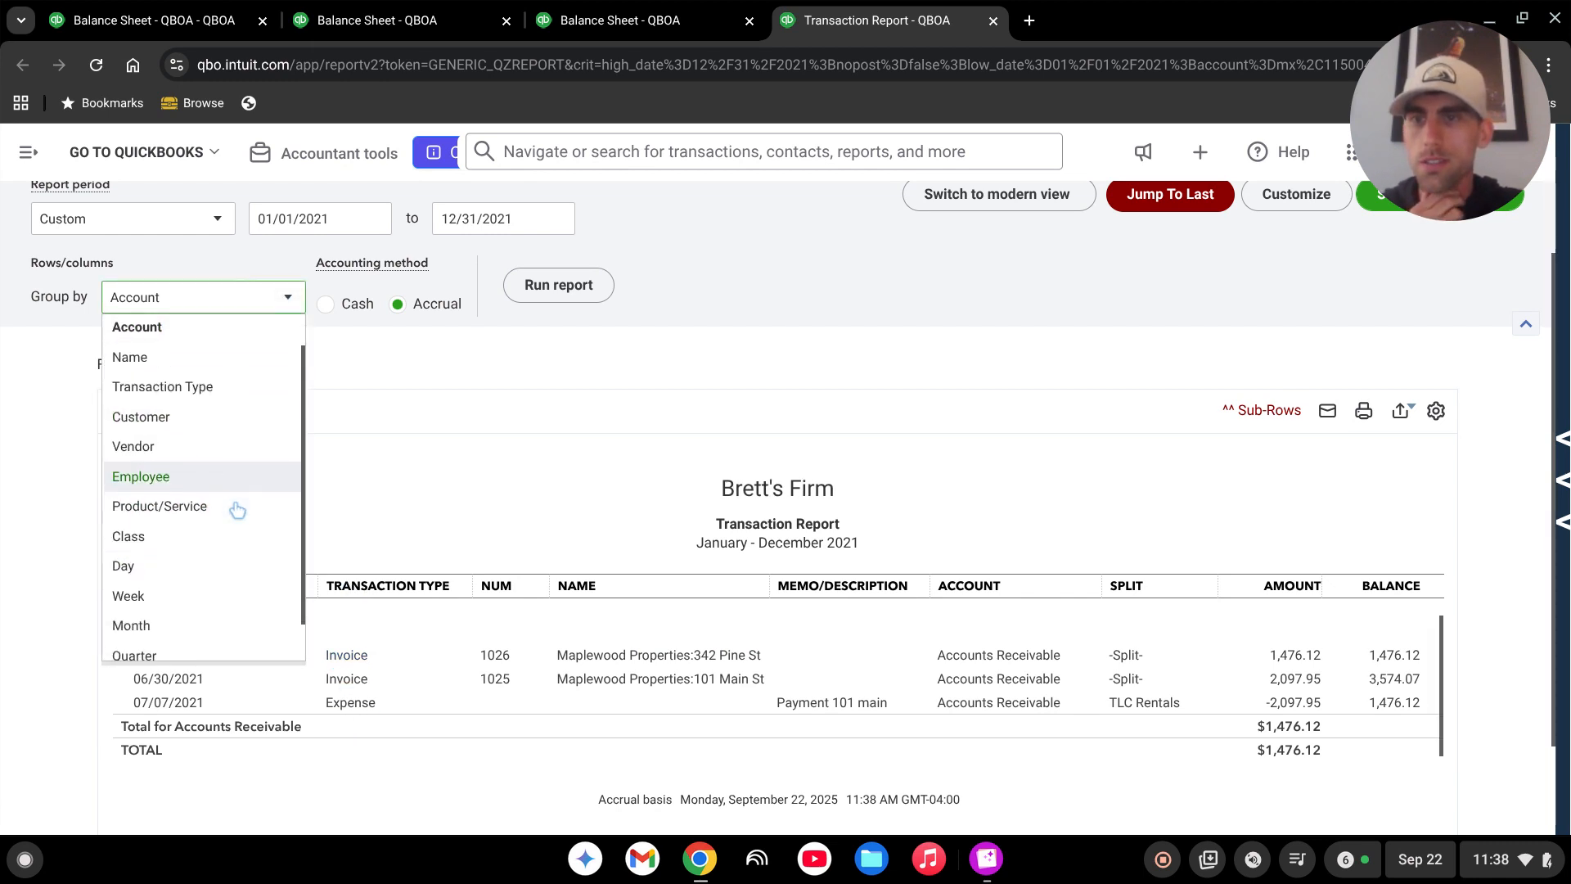
{"action": "scroll", "coordinate": [180, 523], "scroll_direction": "up", "scroll_amount": 2}
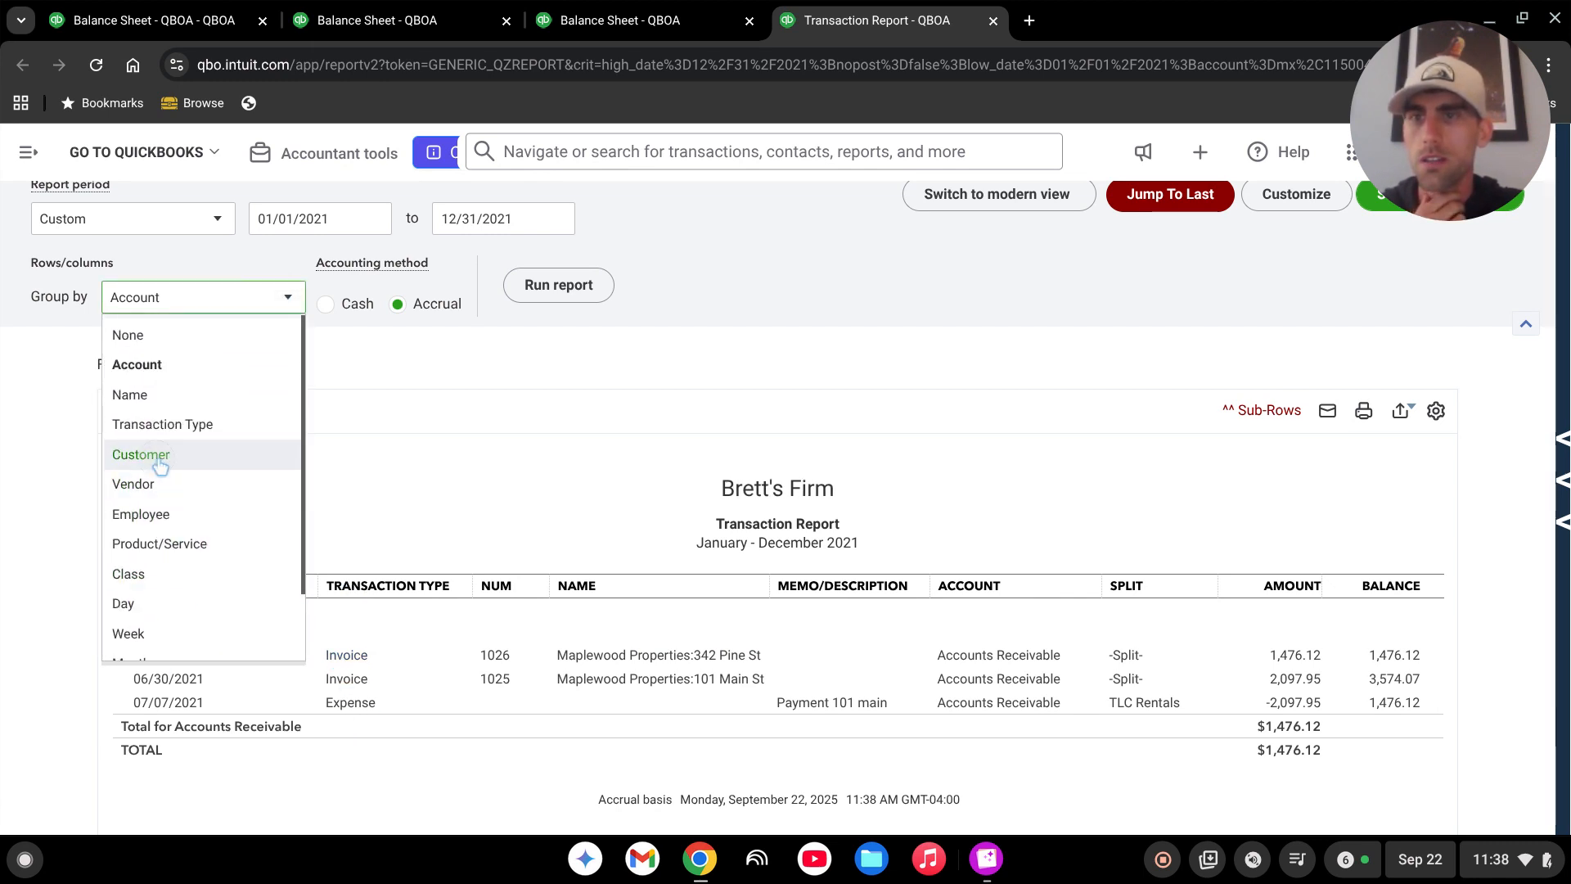
{"action": "left_click", "coordinate": [159, 449]}
{"action": "left_click", "coordinate": [564, 286]}
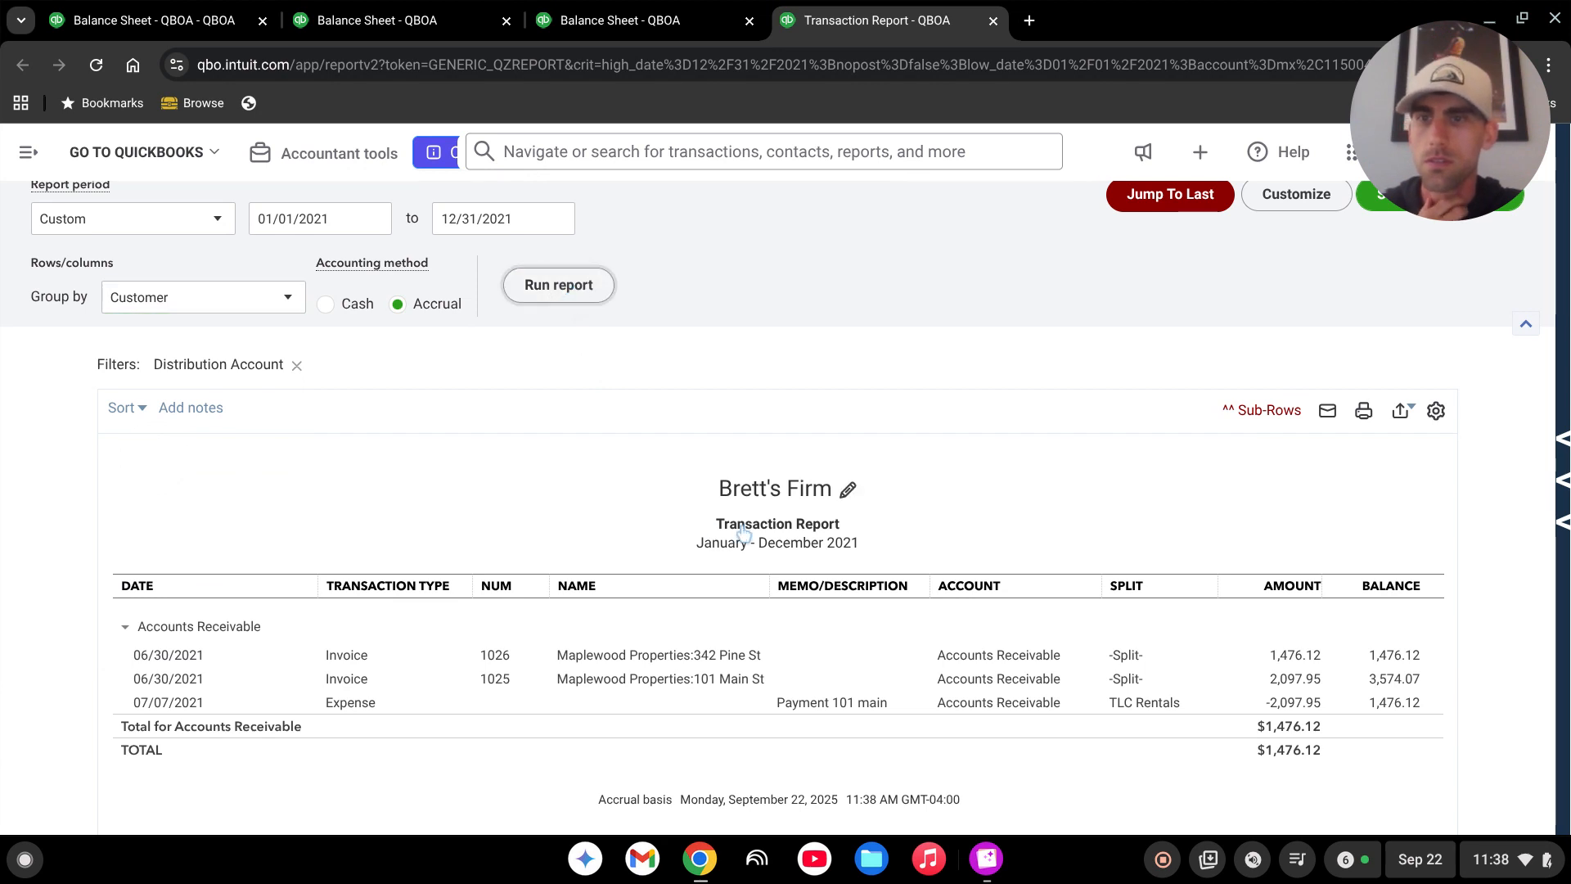
{"action": "scroll", "coordinate": [697, 472], "scroll_direction": "down", "scroll_amount": 2}
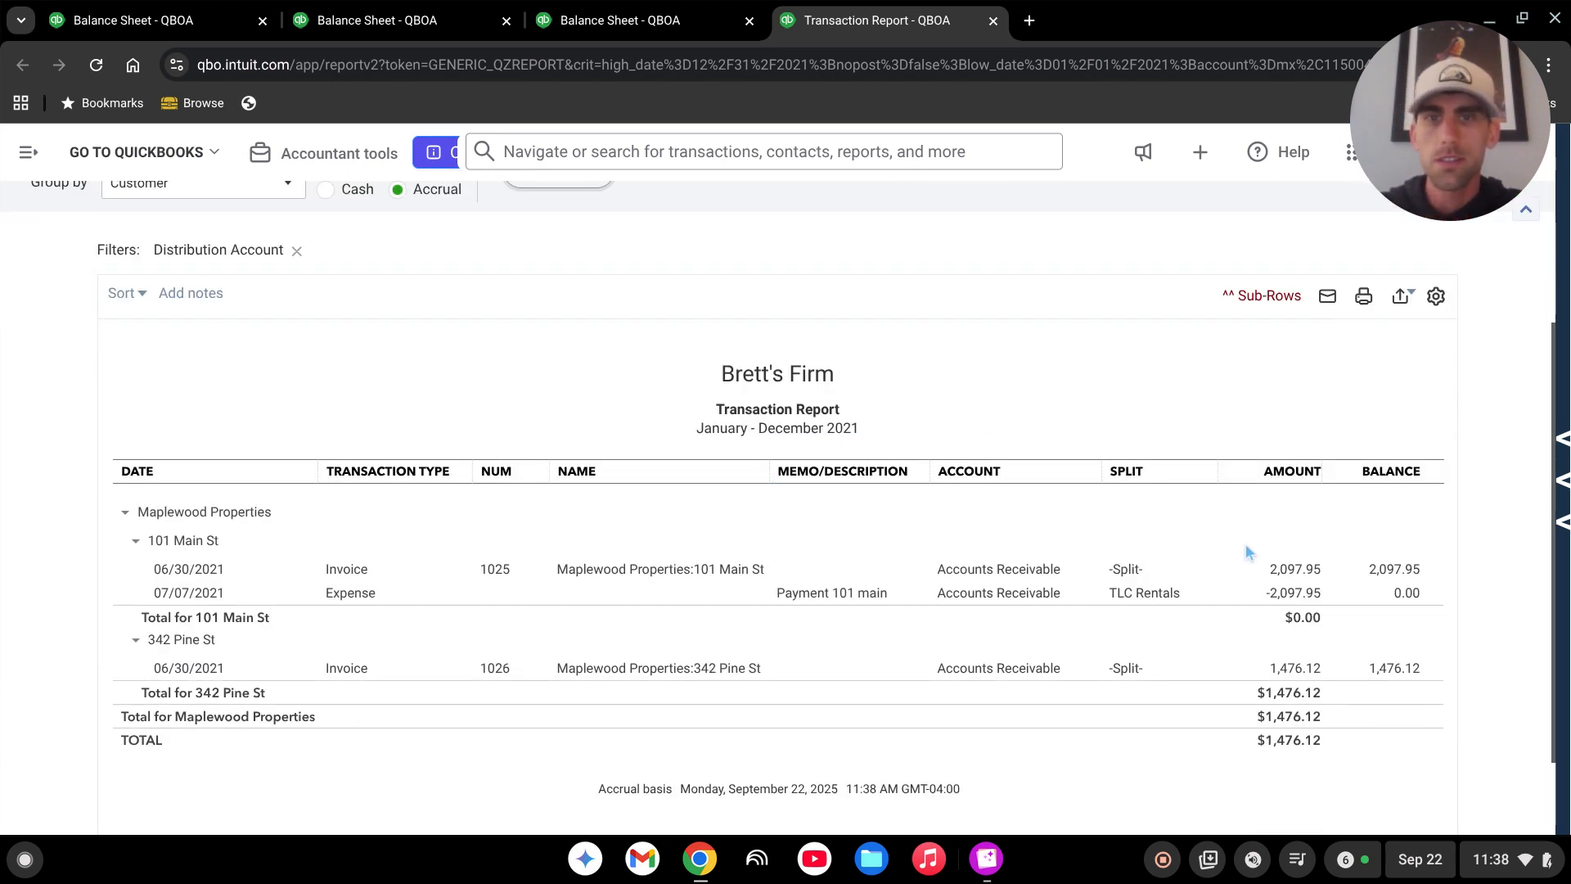
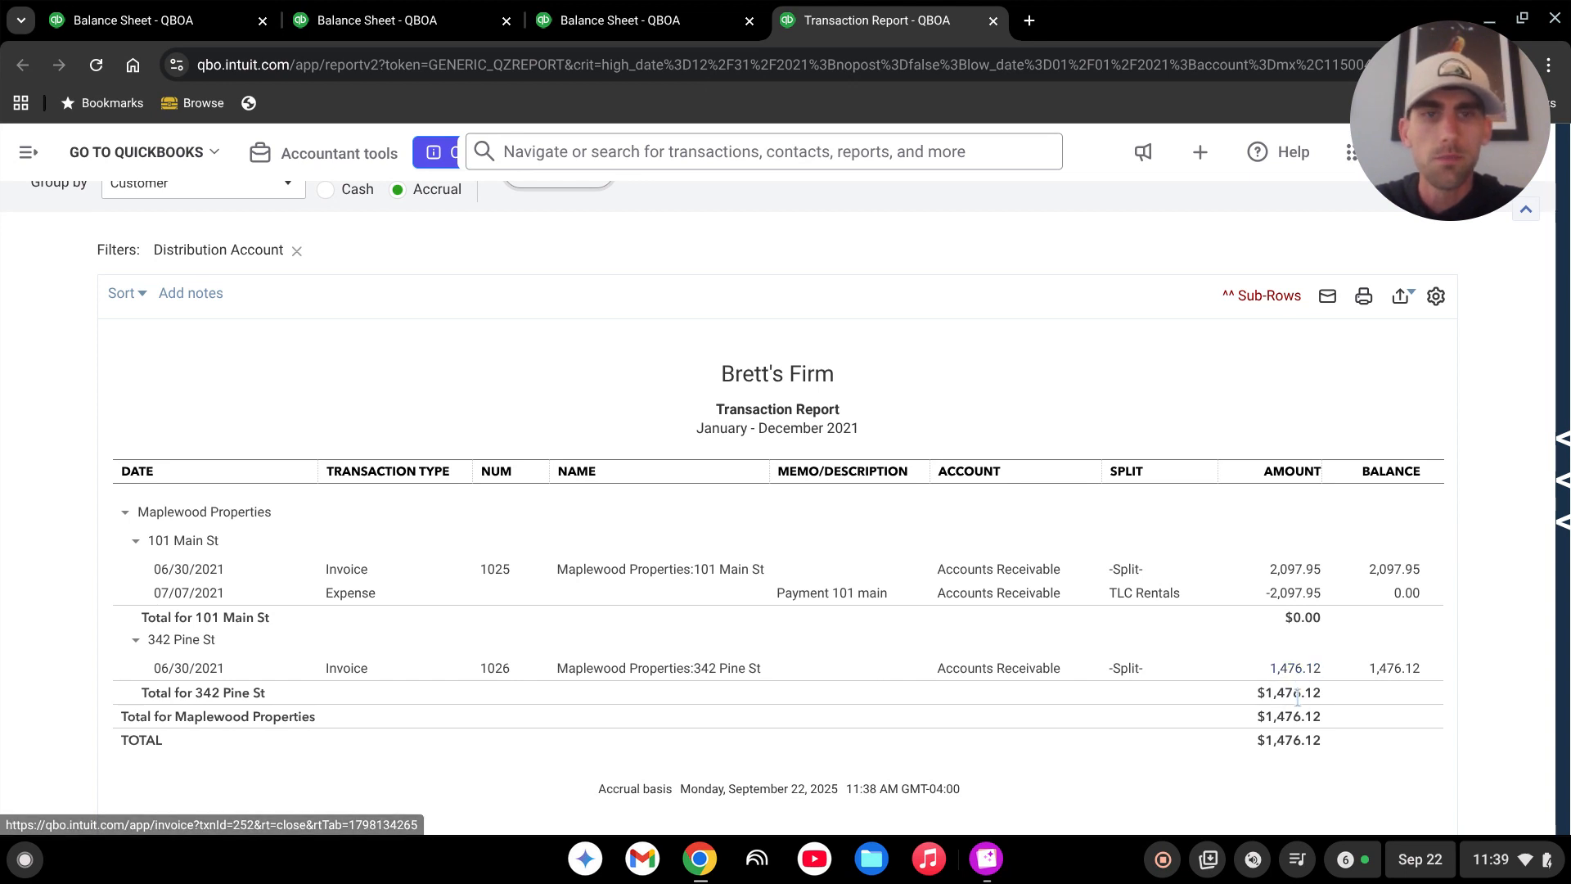
{"action": "scroll", "coordinate": [1156, 767], "scroll_direction": "up", "scroll_amount": 1}
{"action": "scroll", "coordinate": [1156, 767], "scroll_direction": "up", "scroll_amount": 3}
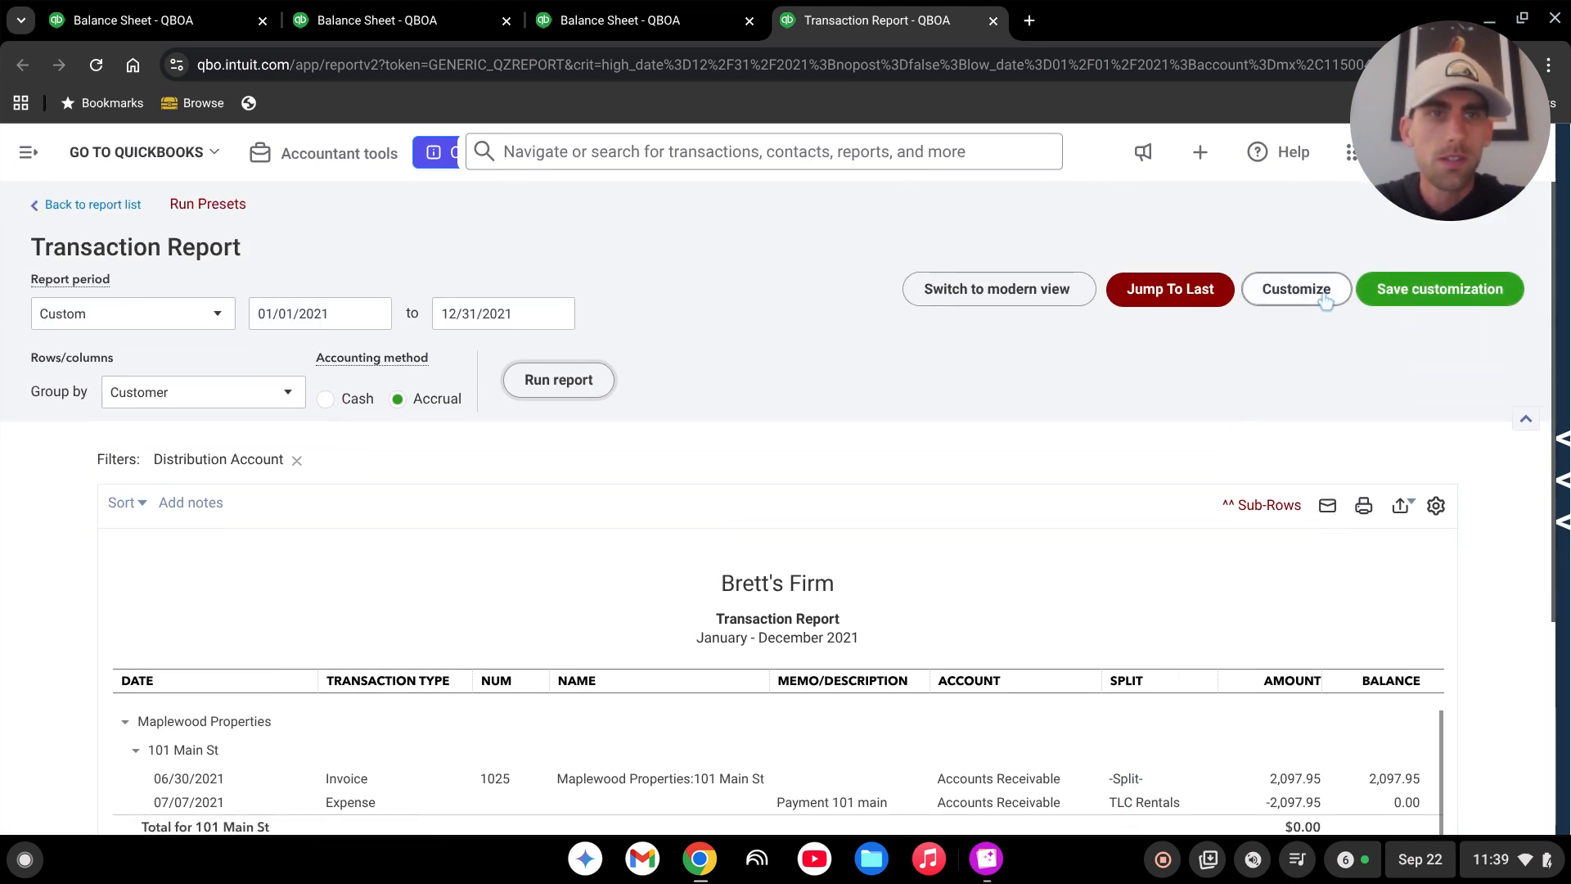
{"action": "left_click", "coordinate": [1412, 288]}
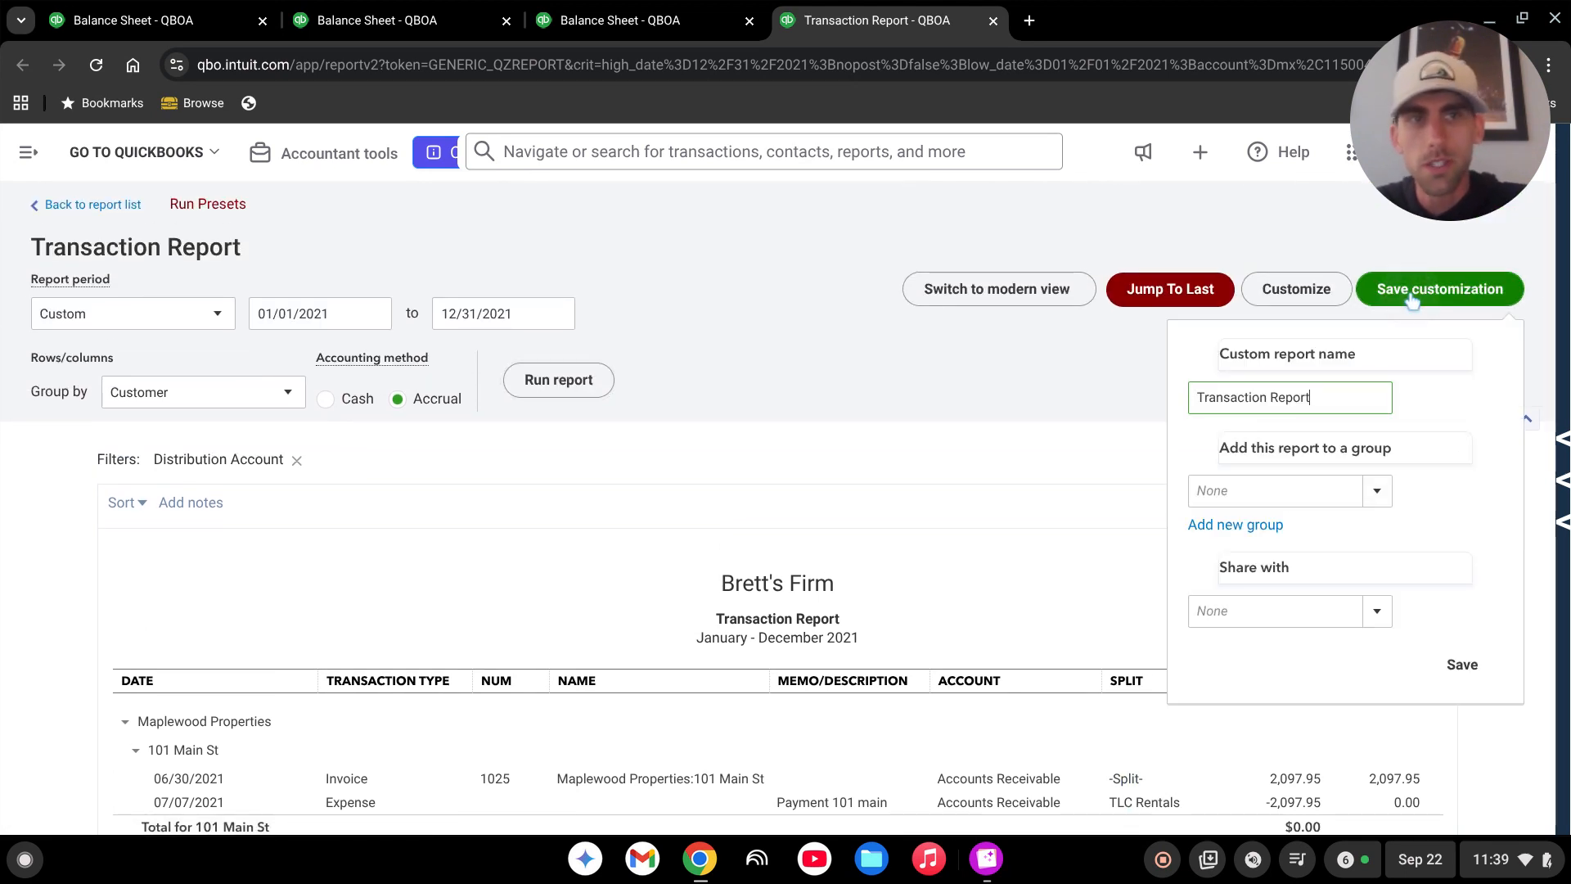
{"action": "left_click_drag", "start_coordinate": [1357, 395], "coordinate": [1112, 424]}
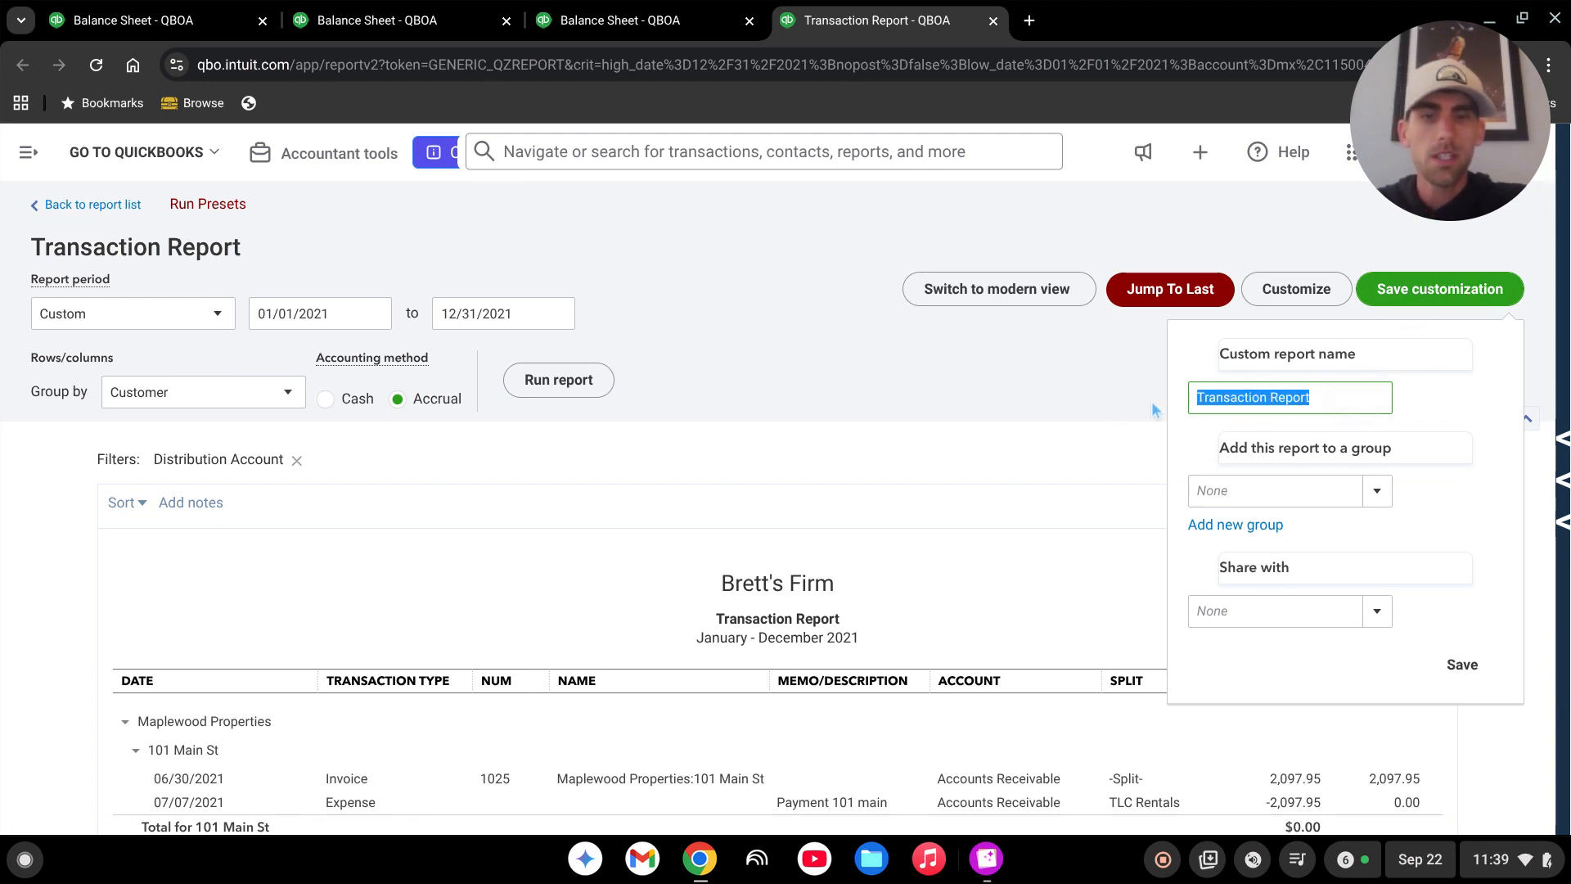
{"action": "type", "text": "A"}
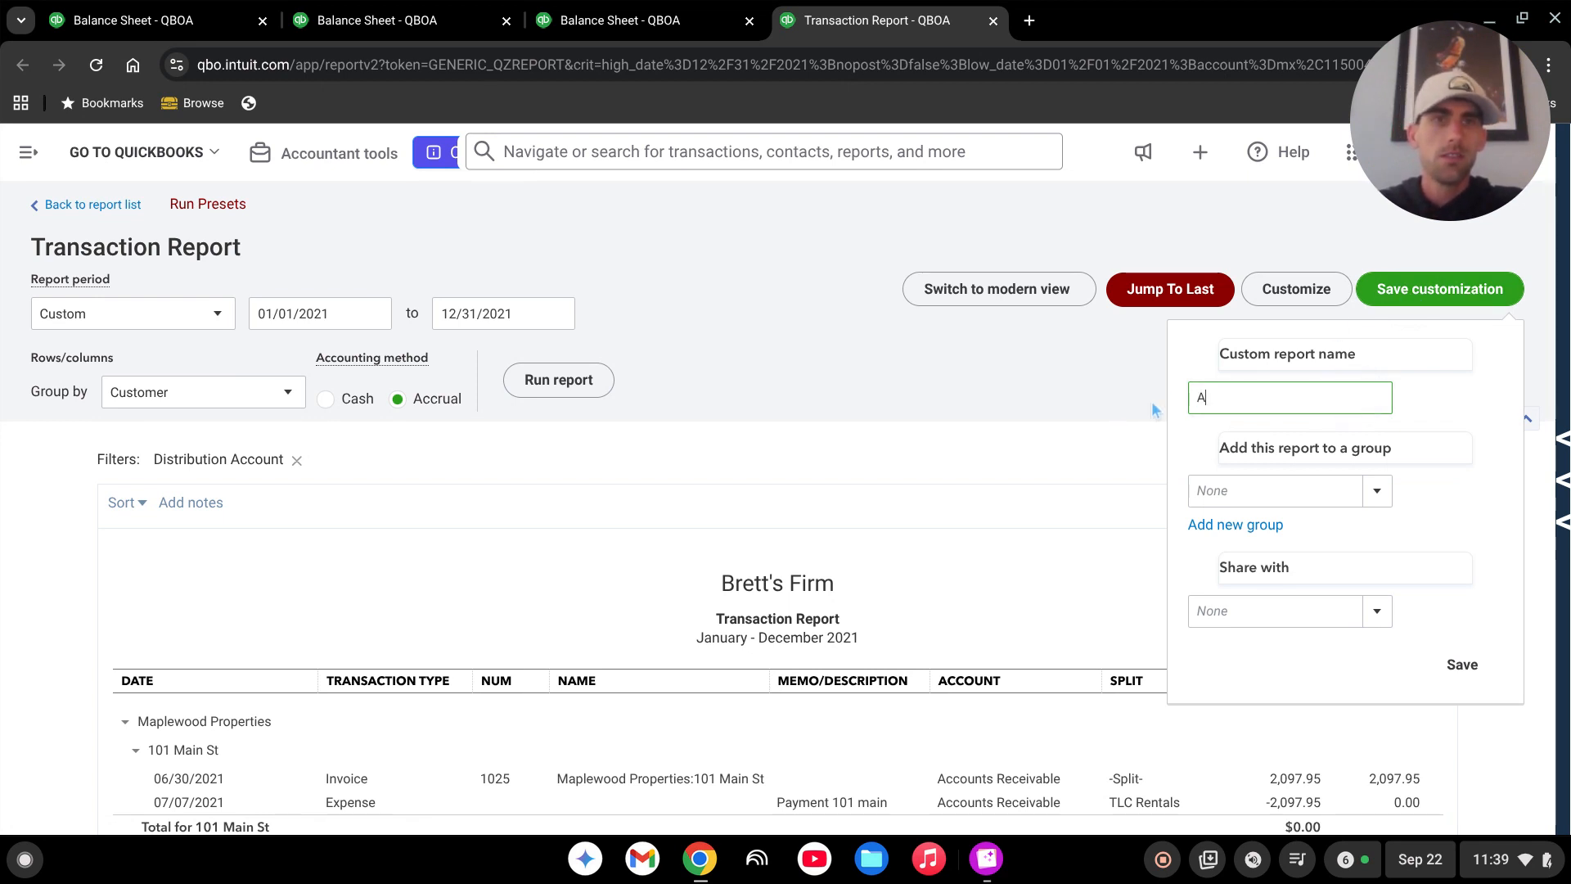
{"action": "type", "text": "ccounts Rec"}
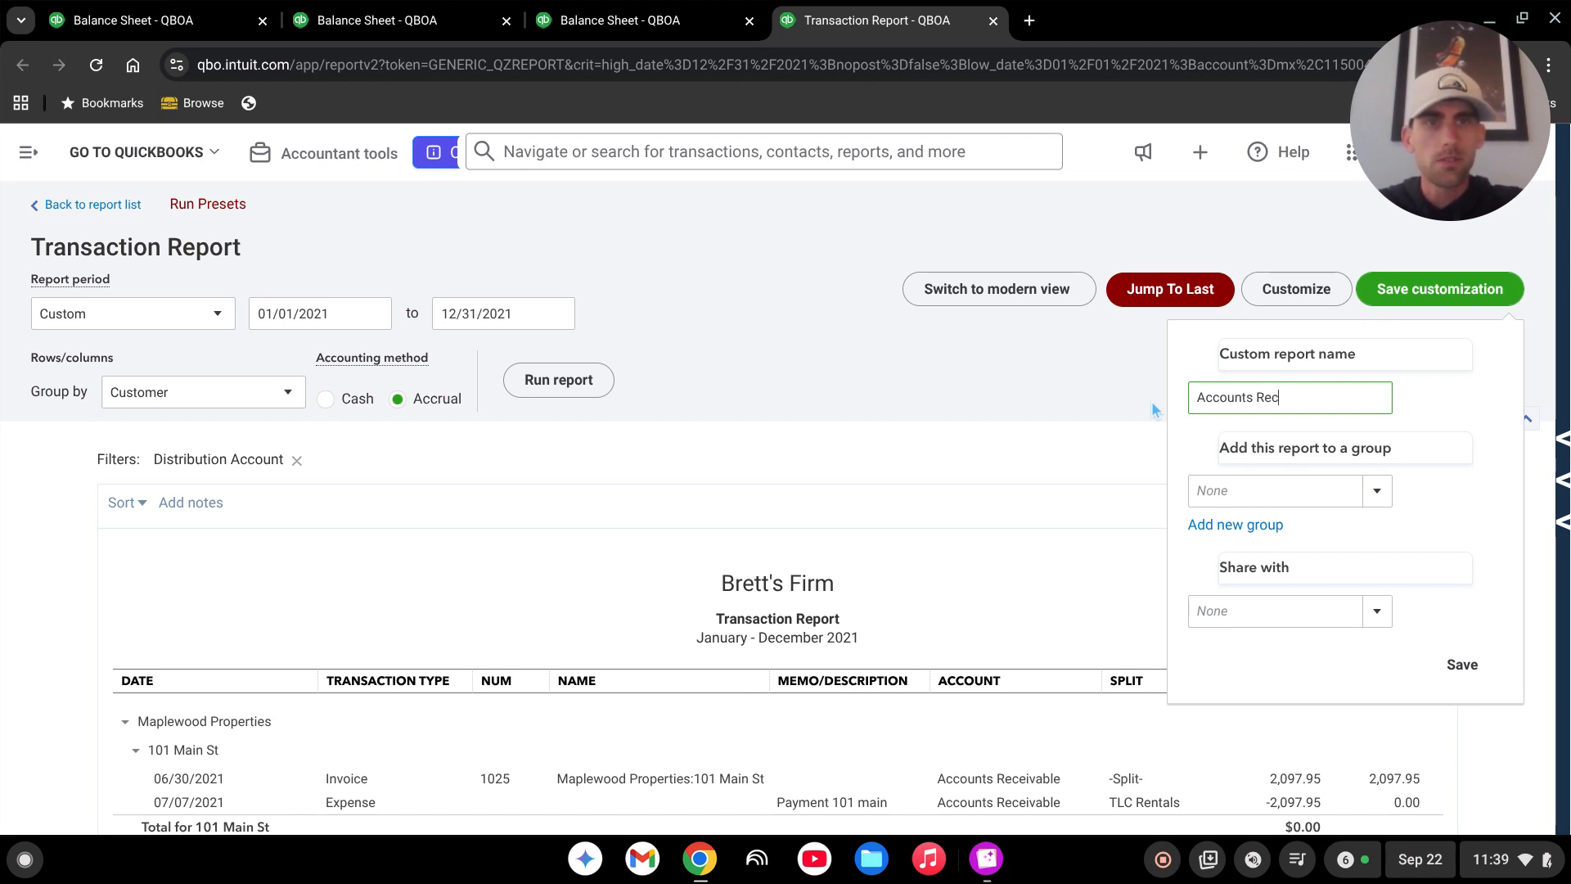
{"action": "type", "text": "ievable"}
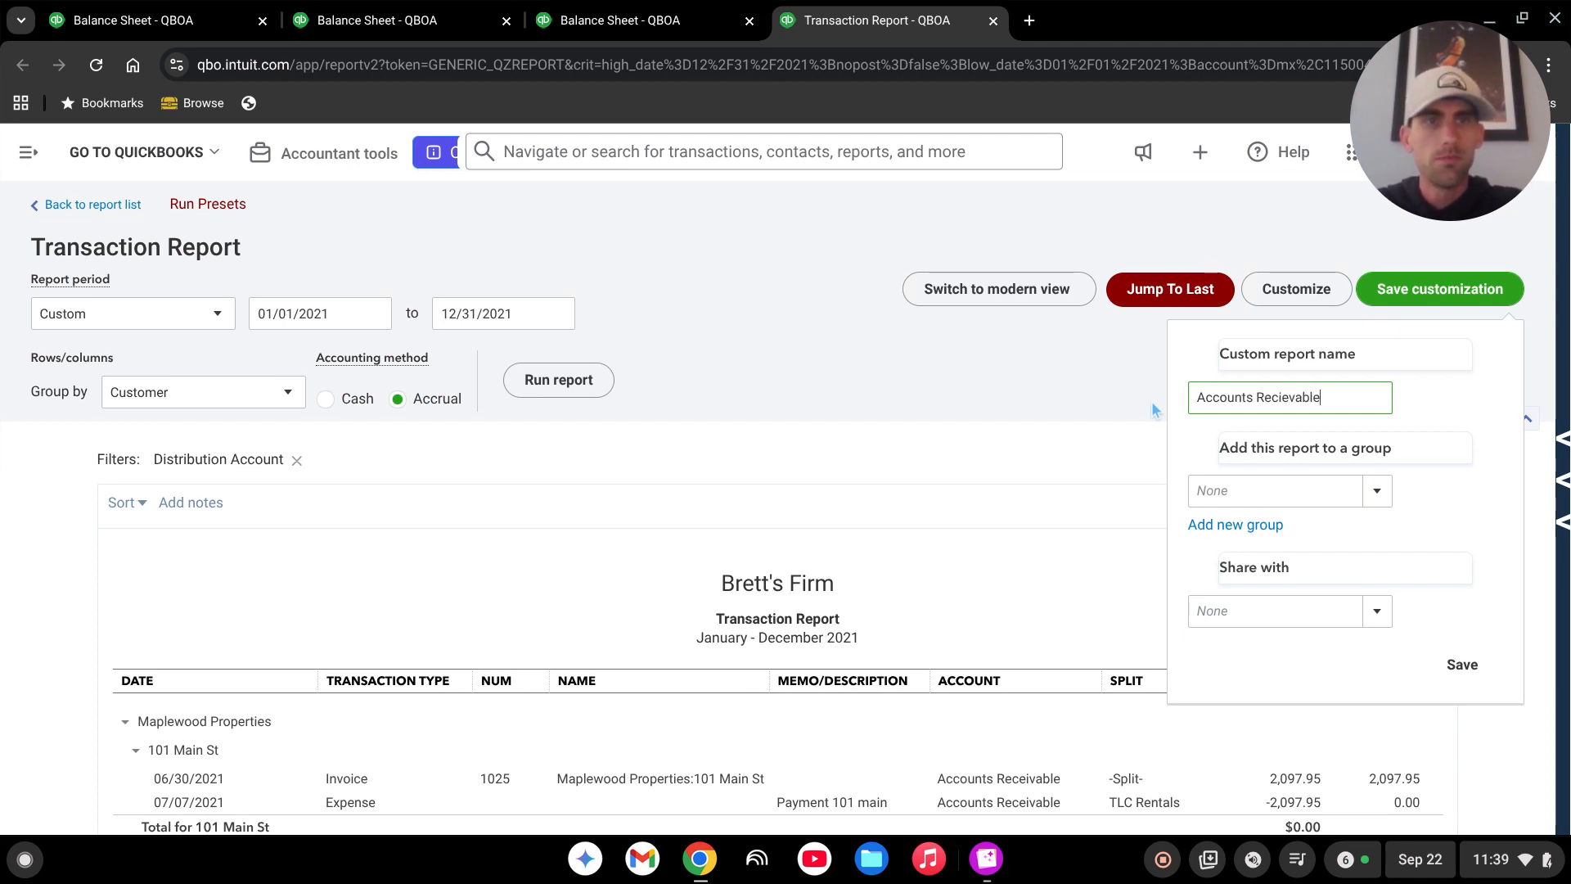
{"action": "type", "text": " E"}
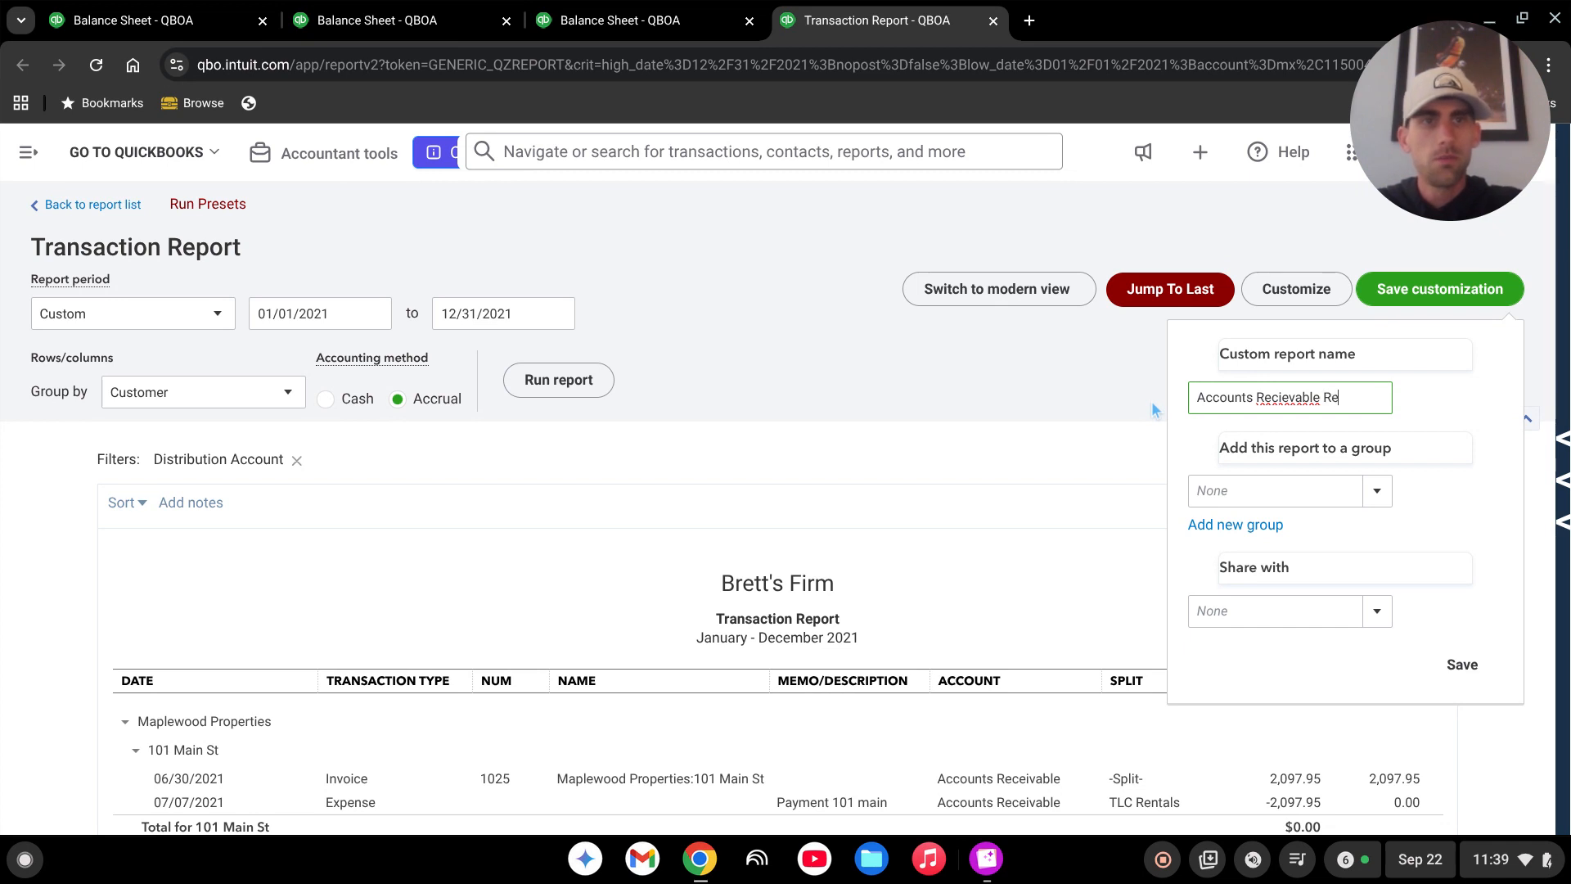
{"action": "type", "text": "eport"}
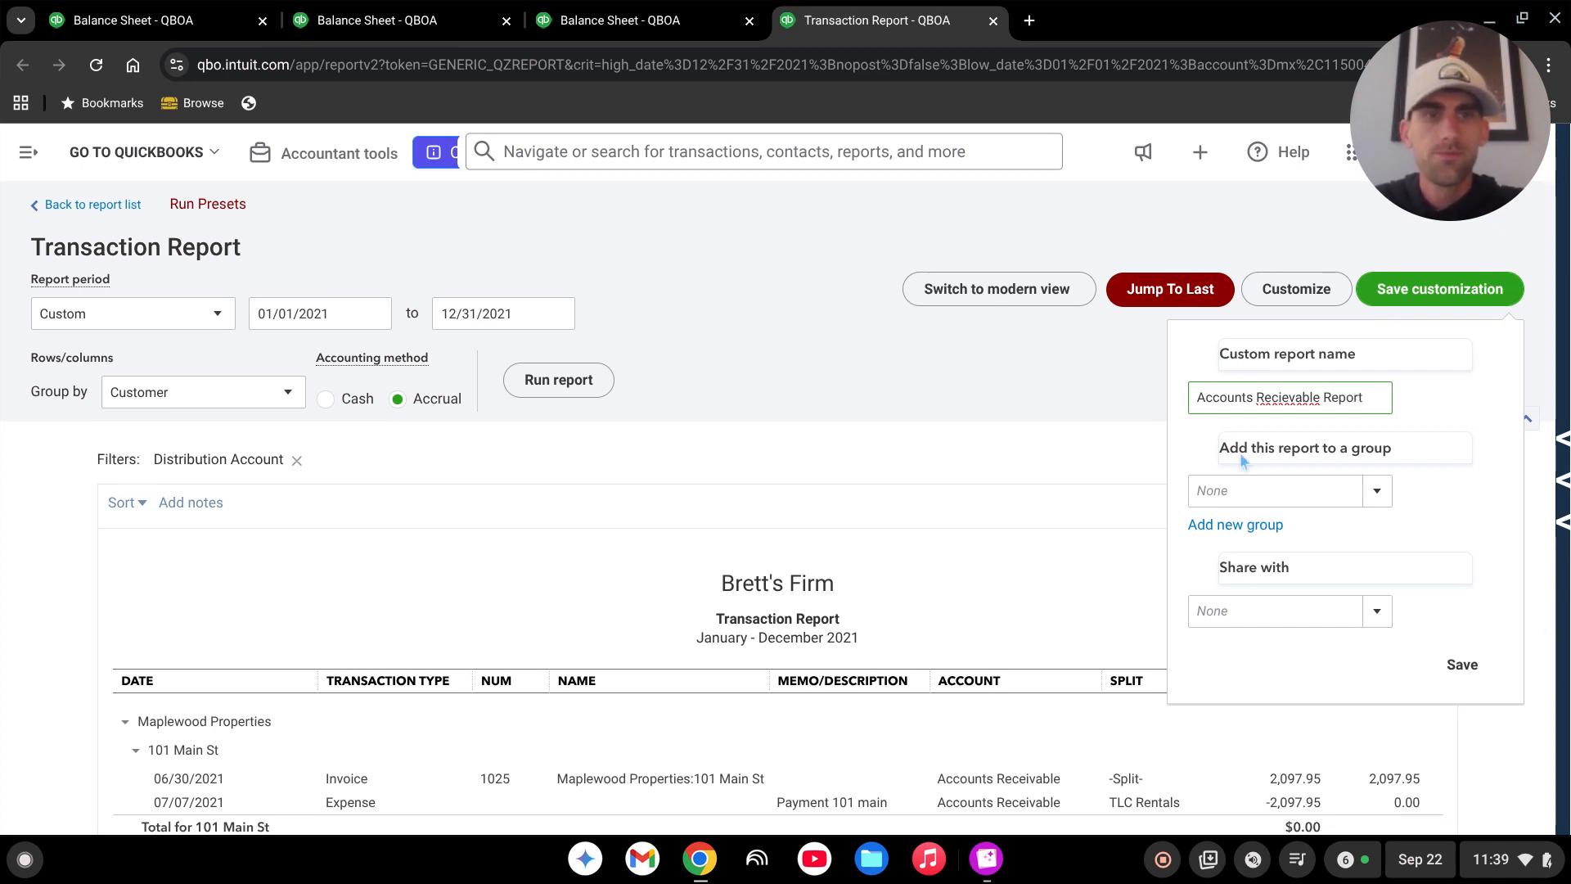
{"action": "left_click", "coordinate": [941, 464]}
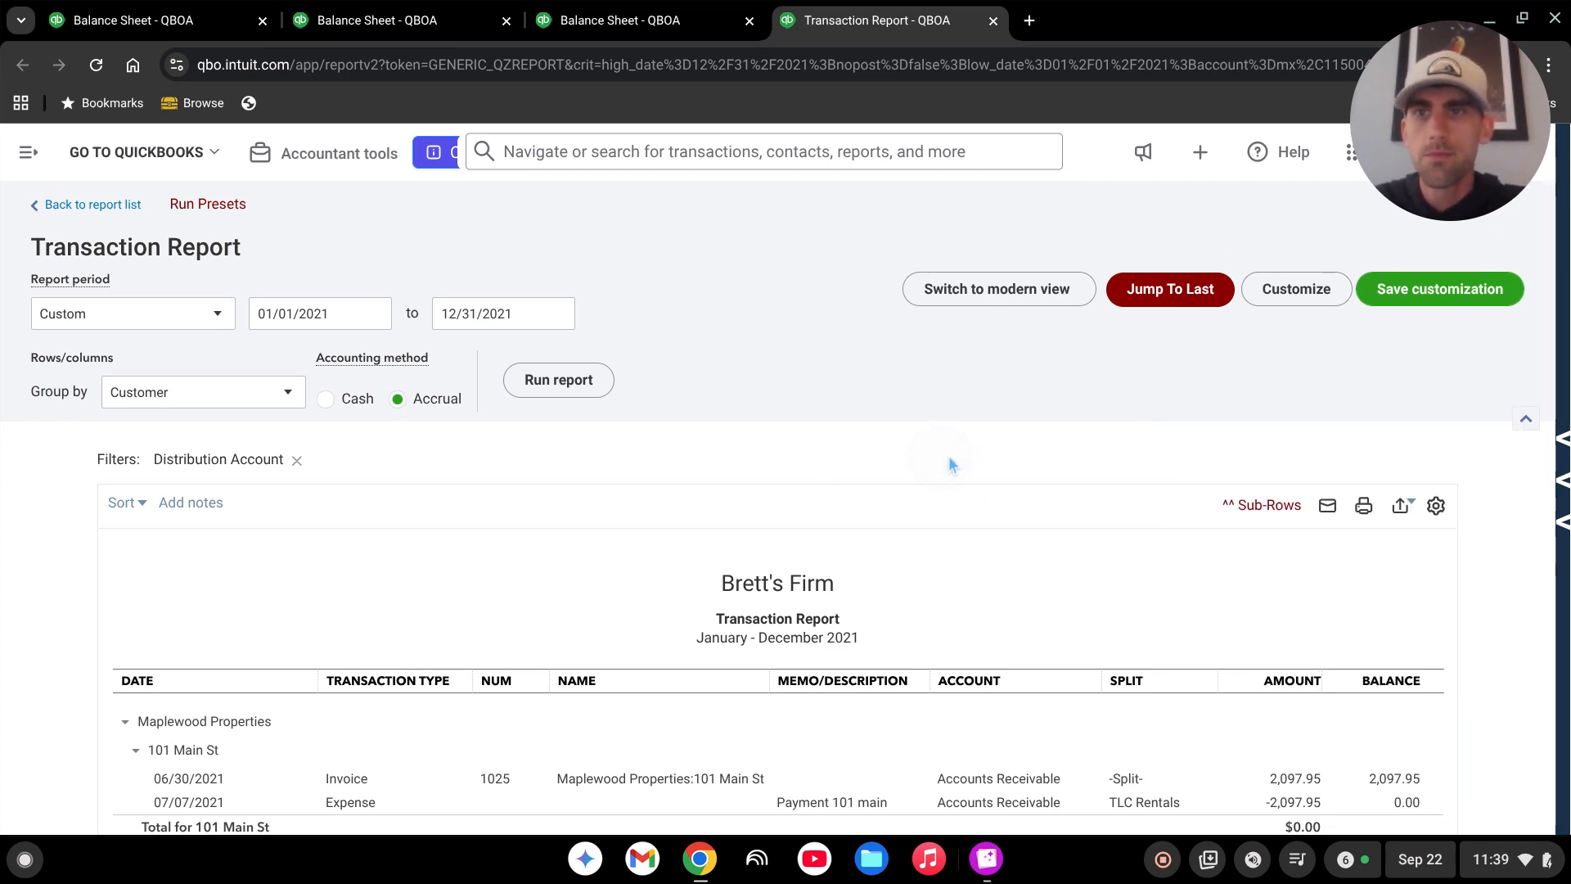
Open the saved Accounts Receivable Report from the custom reports list
{"action": "left_click", "coordinate": [98, 206]}
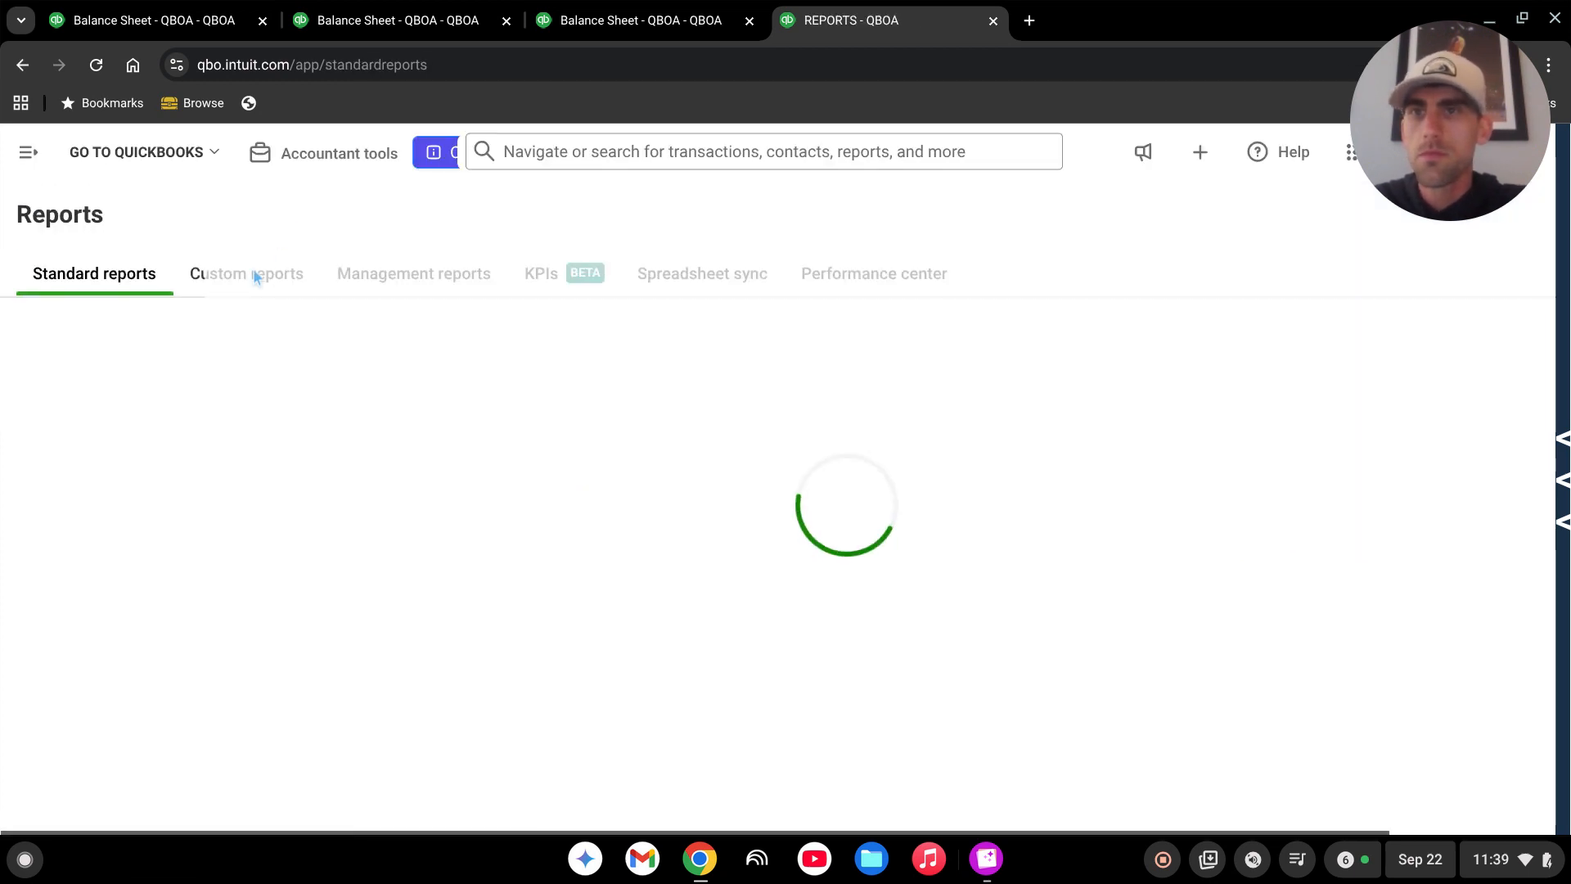
{"action": "left_click", "coordinate": [240, 277]}
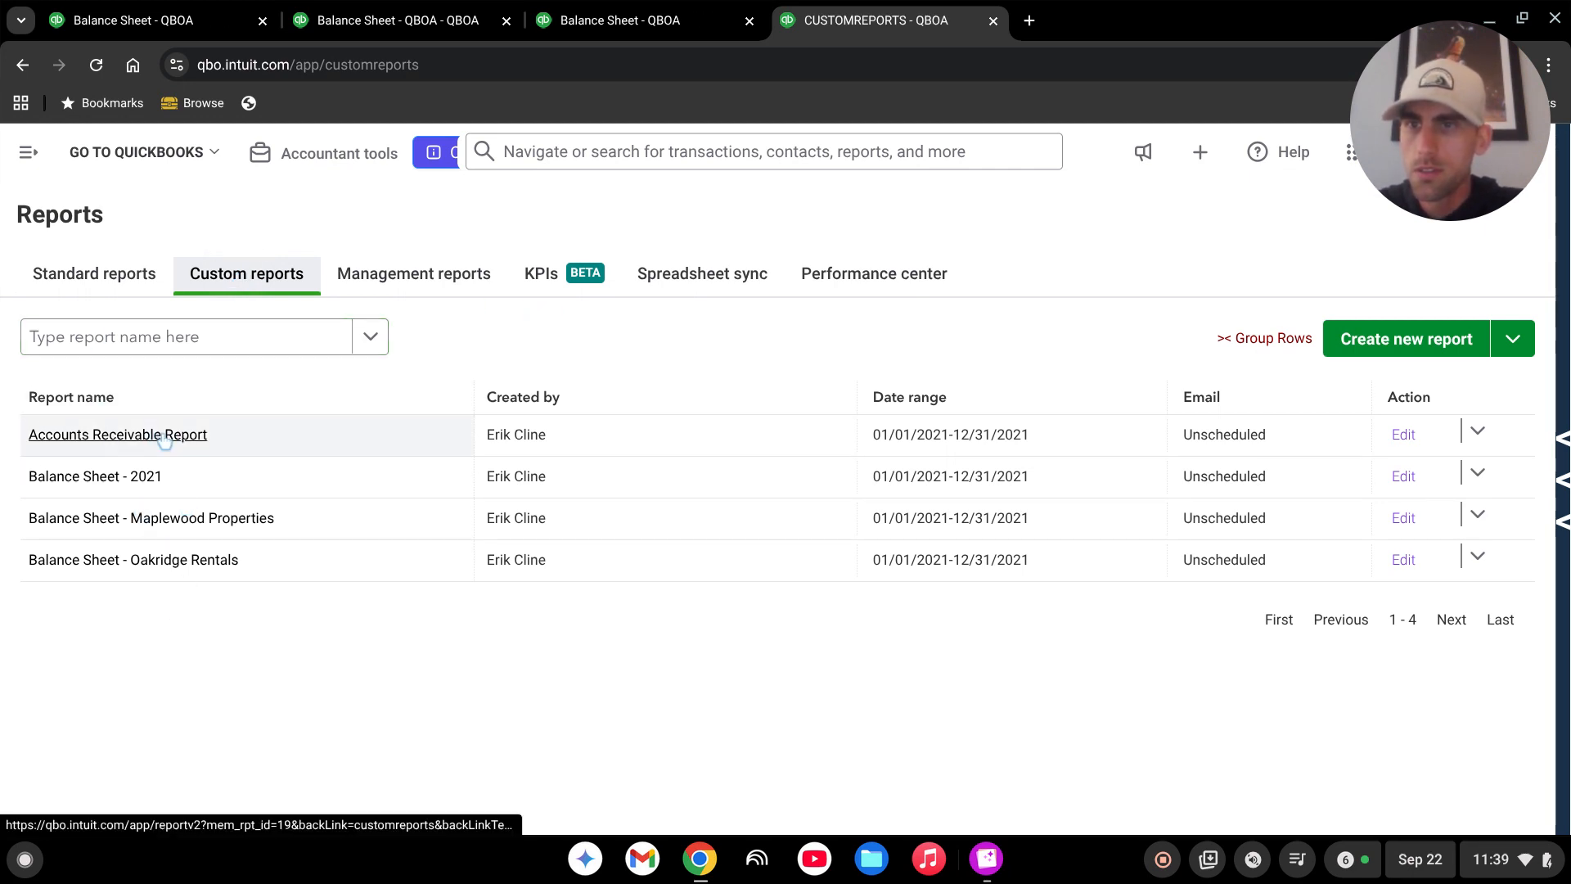
{"action": "left_click", "coordinate": [164, 436]}
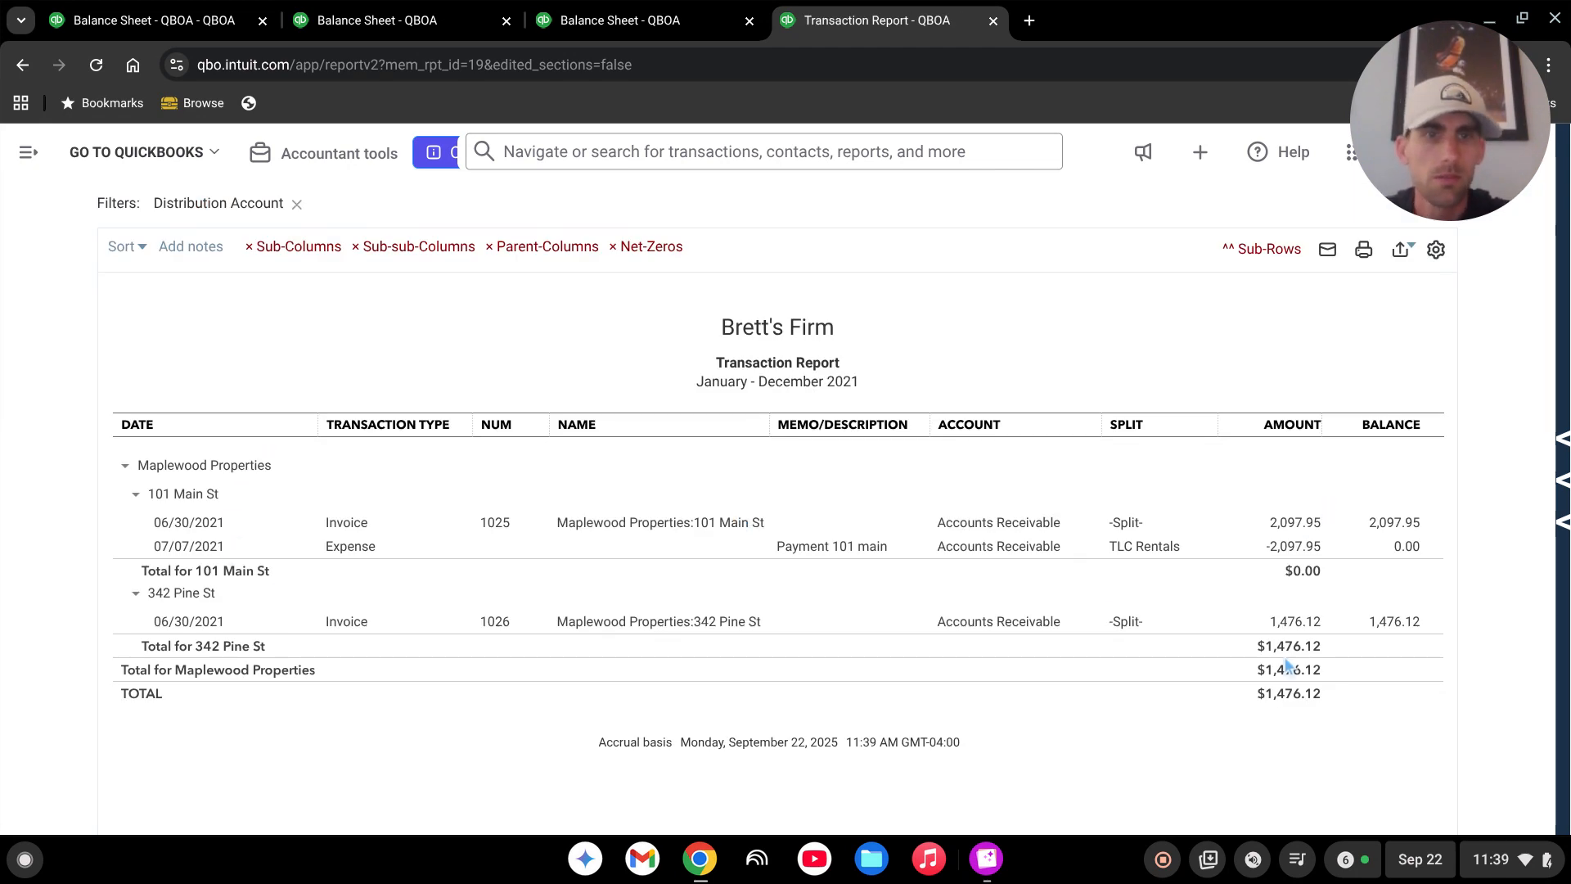
Leave the Accounts Receivable report and start a new check
{"action": "scroll", "coordinate": [1111, 564], "scroll_direction": "up", "scroll_amount": 2}
{"action": "scroll", "coordinate": [1111, 565], "scroll_direction": "up", "scroll_amount": 2}
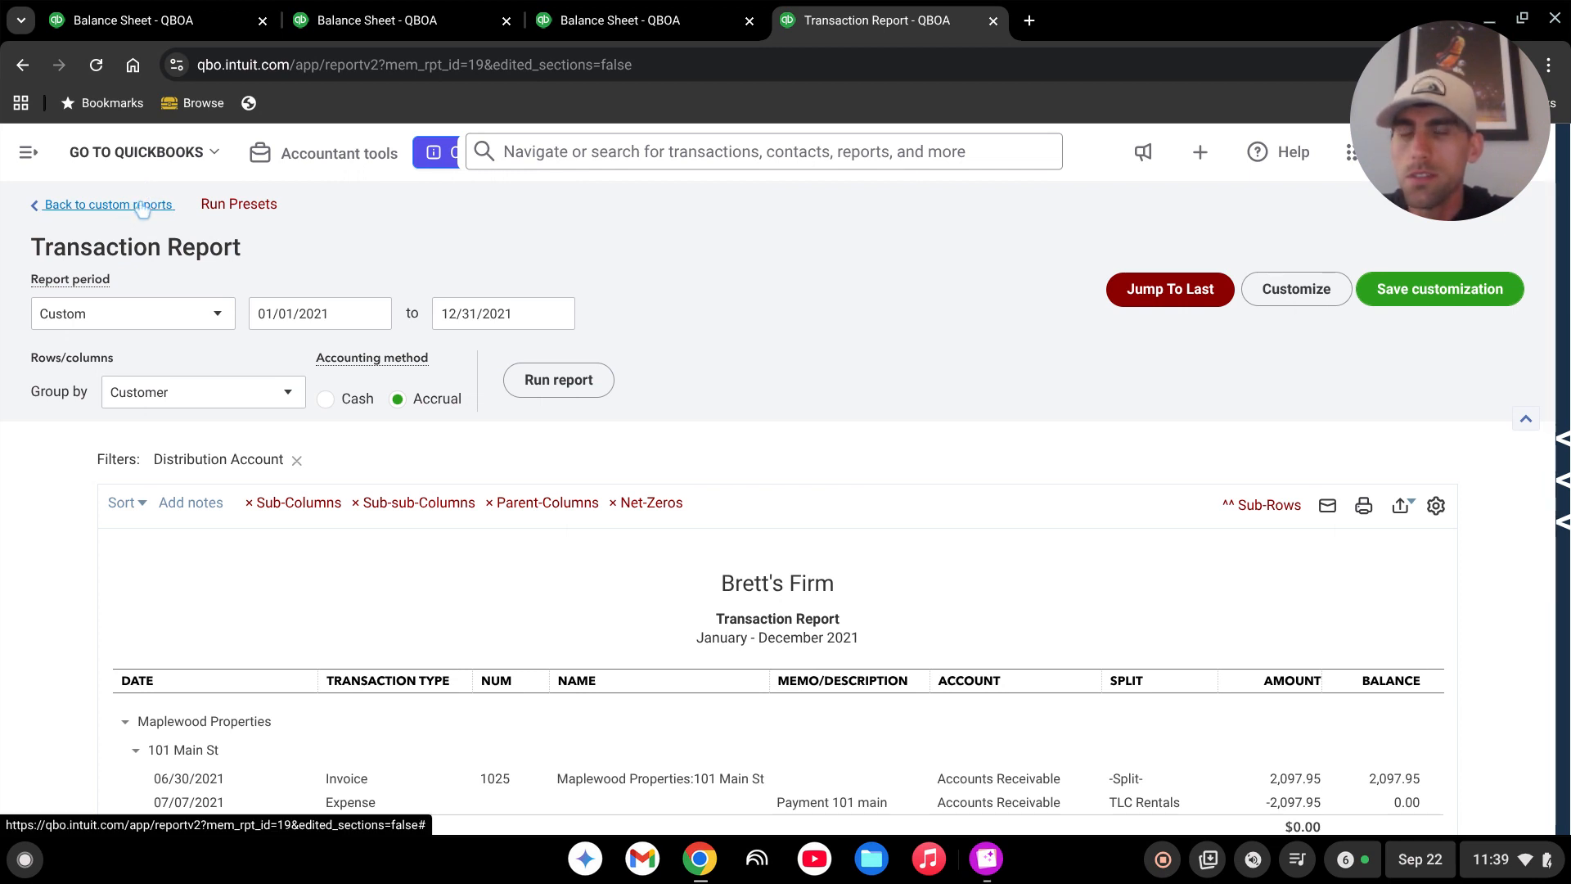
{"action": "left_click", "coordinate": [28, 155]}
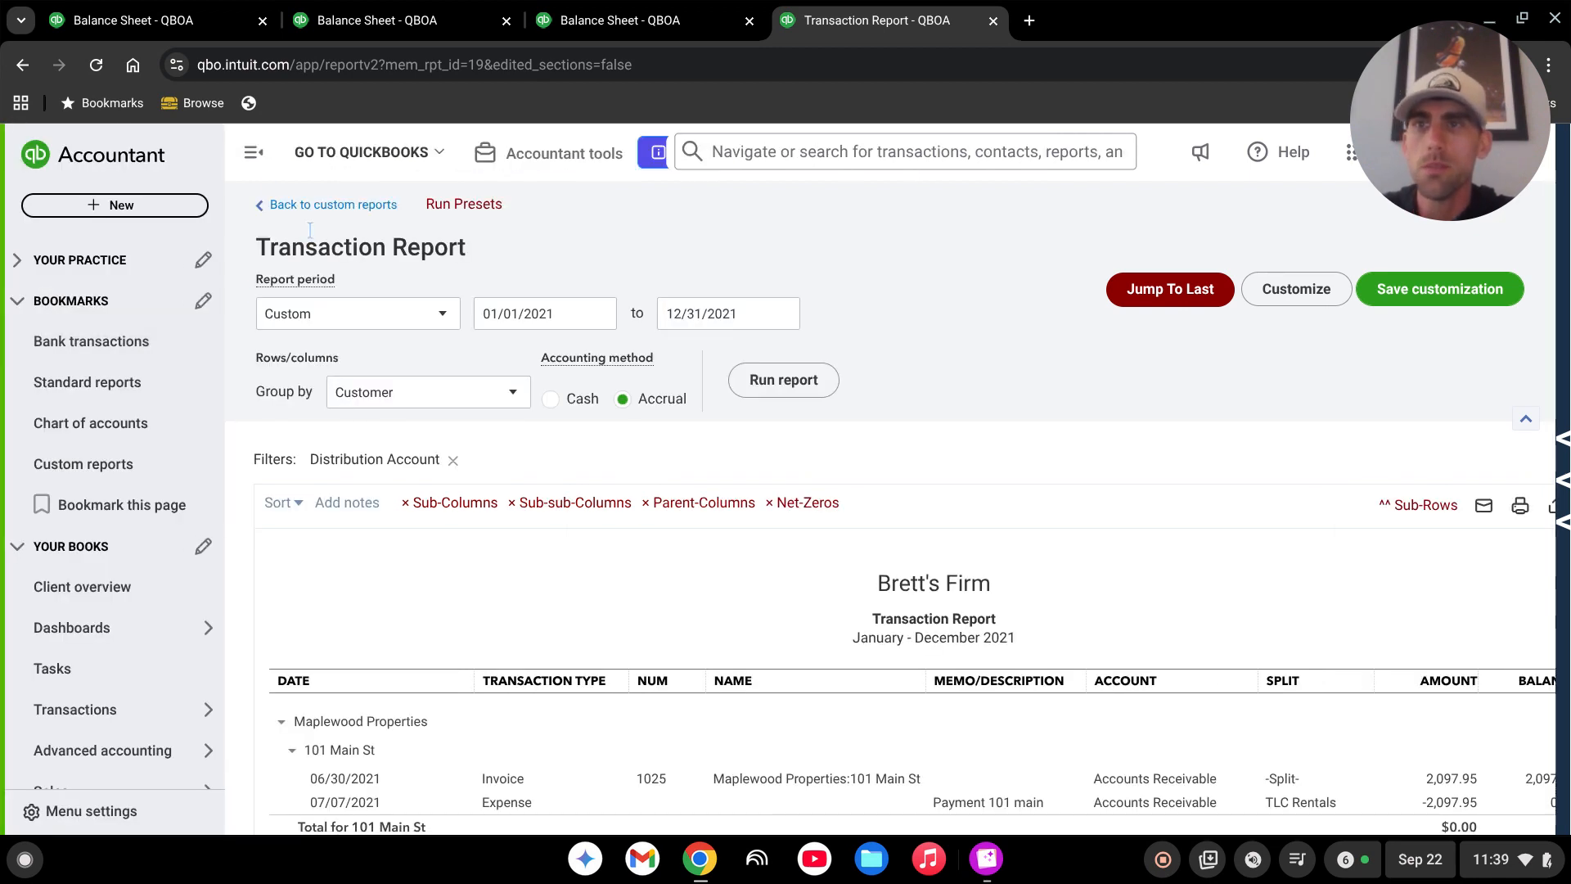
{"action": "left_click", "coordinate": [164, 204]}
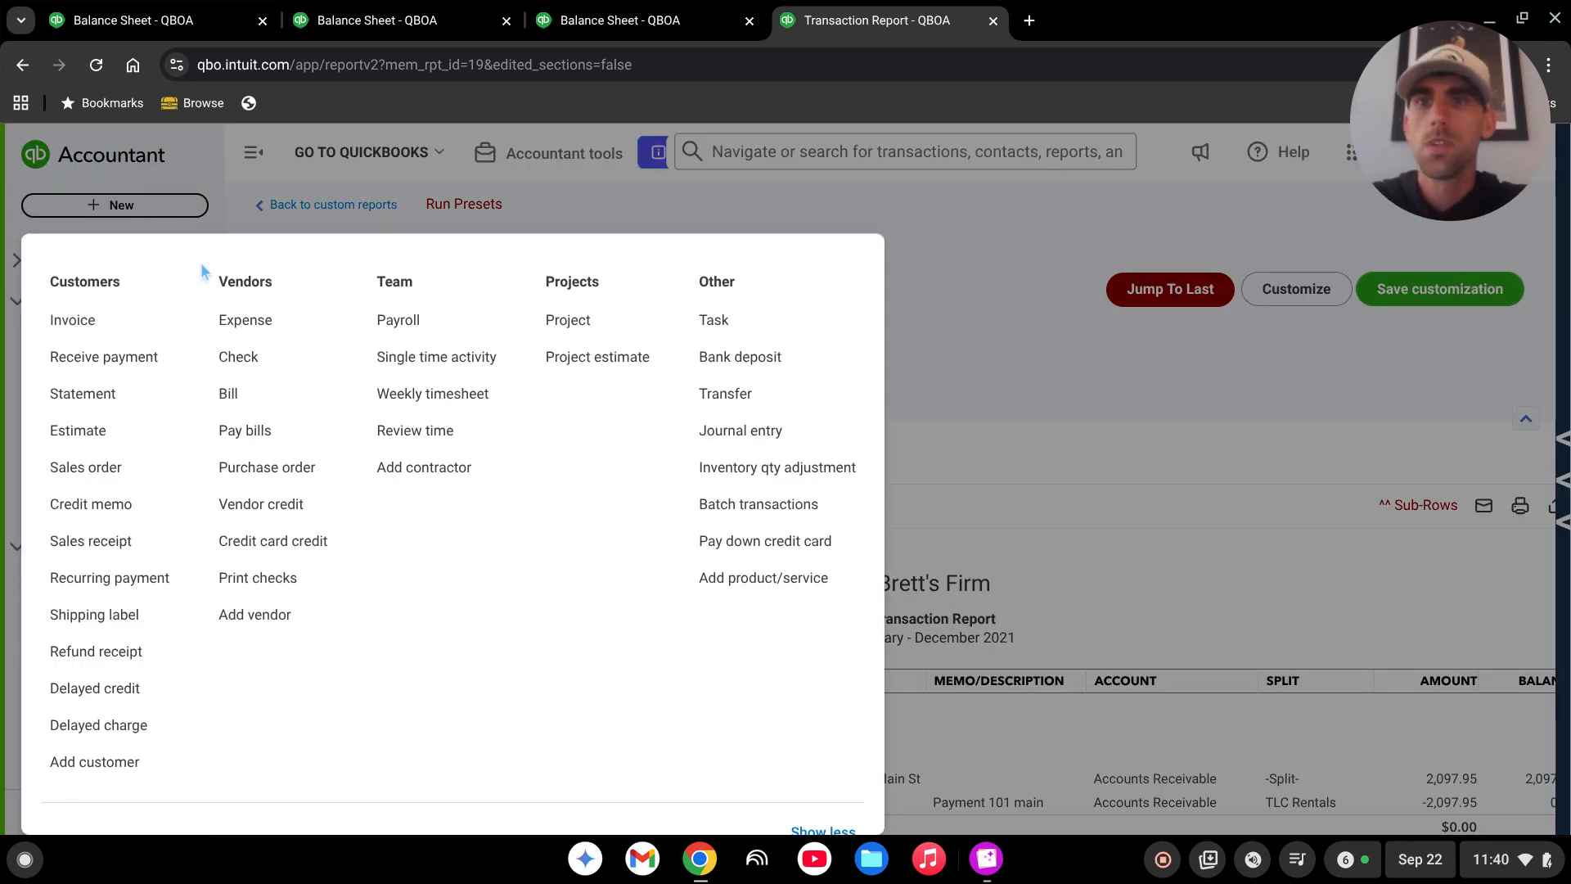
{"action": "left_click", "coordinate": [247, 360]}
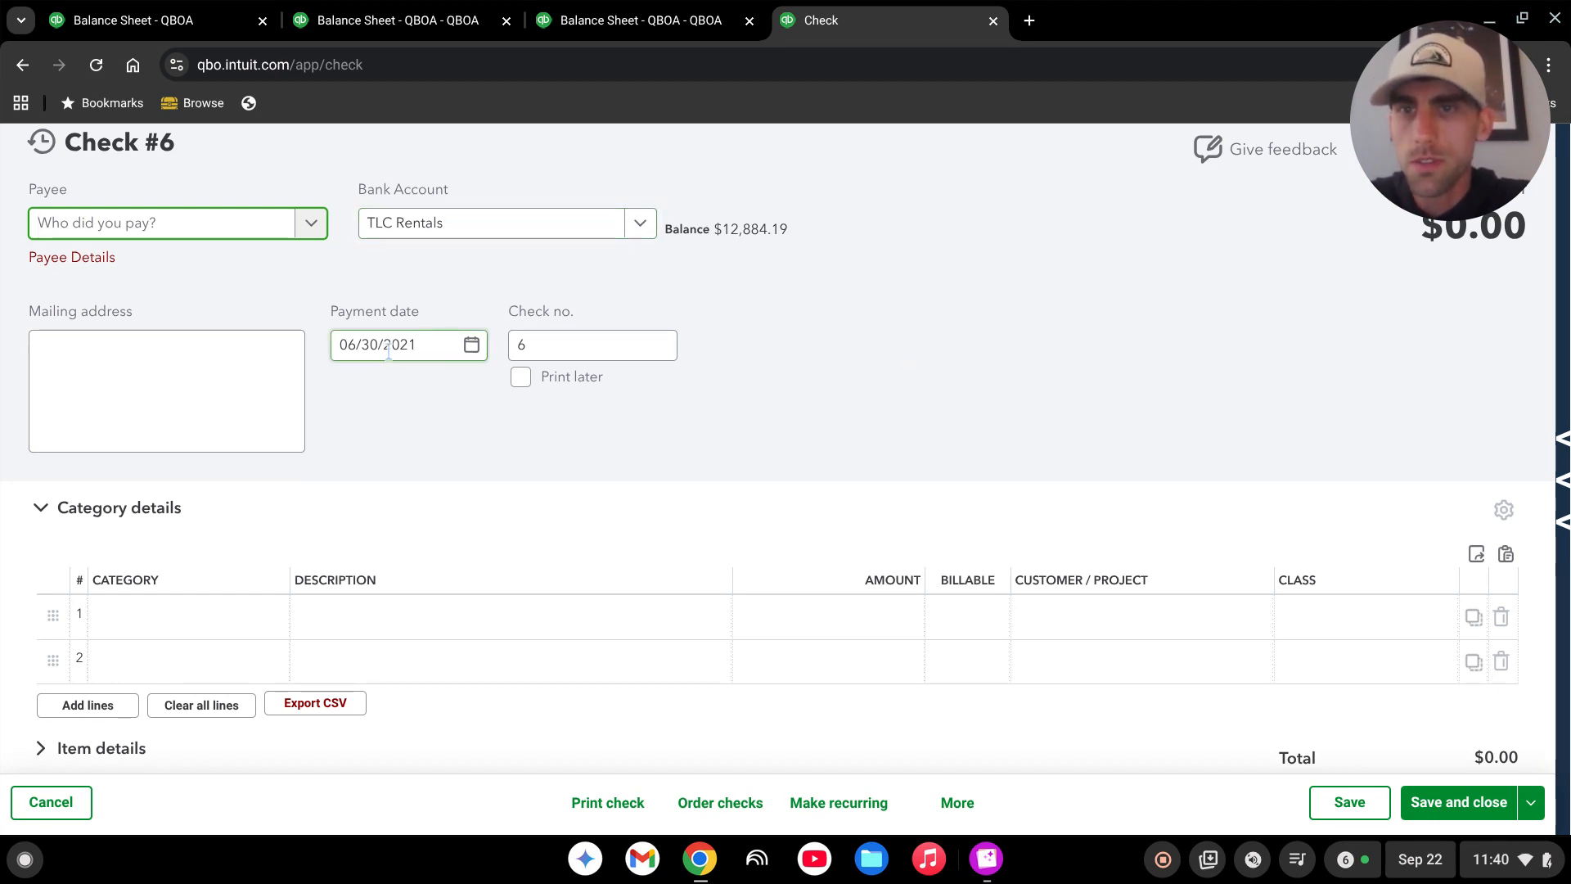
Set the check's payment date to 07/07/2021
{"action": "left_click", "coordinate": [423, 344]}
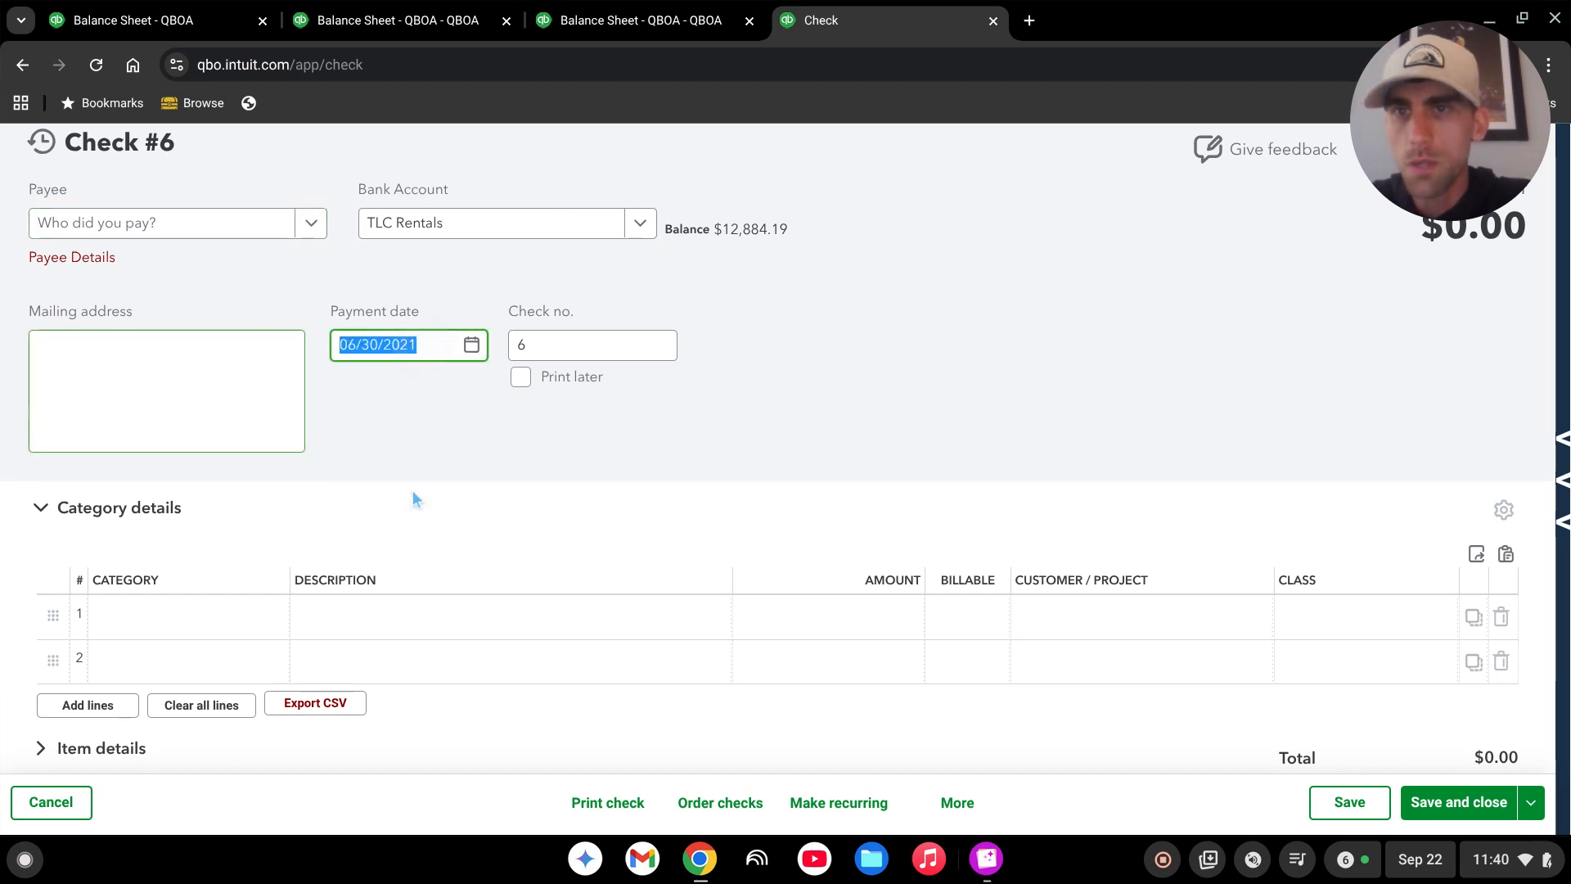
{"action": "type", "text": "7"}
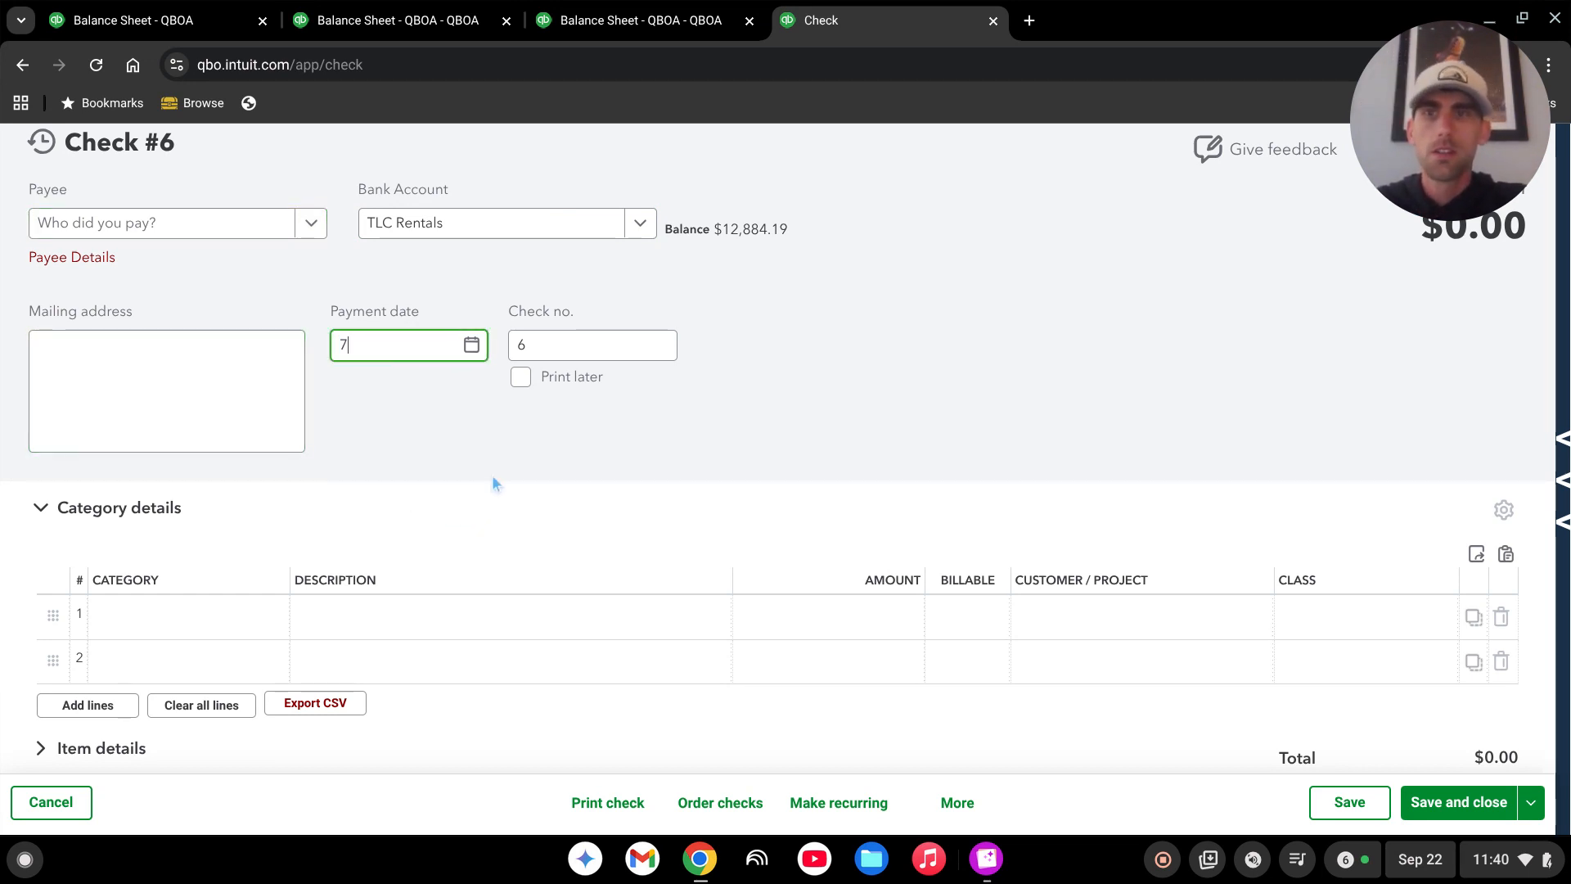
{"action": "type", "text": "/7/"}
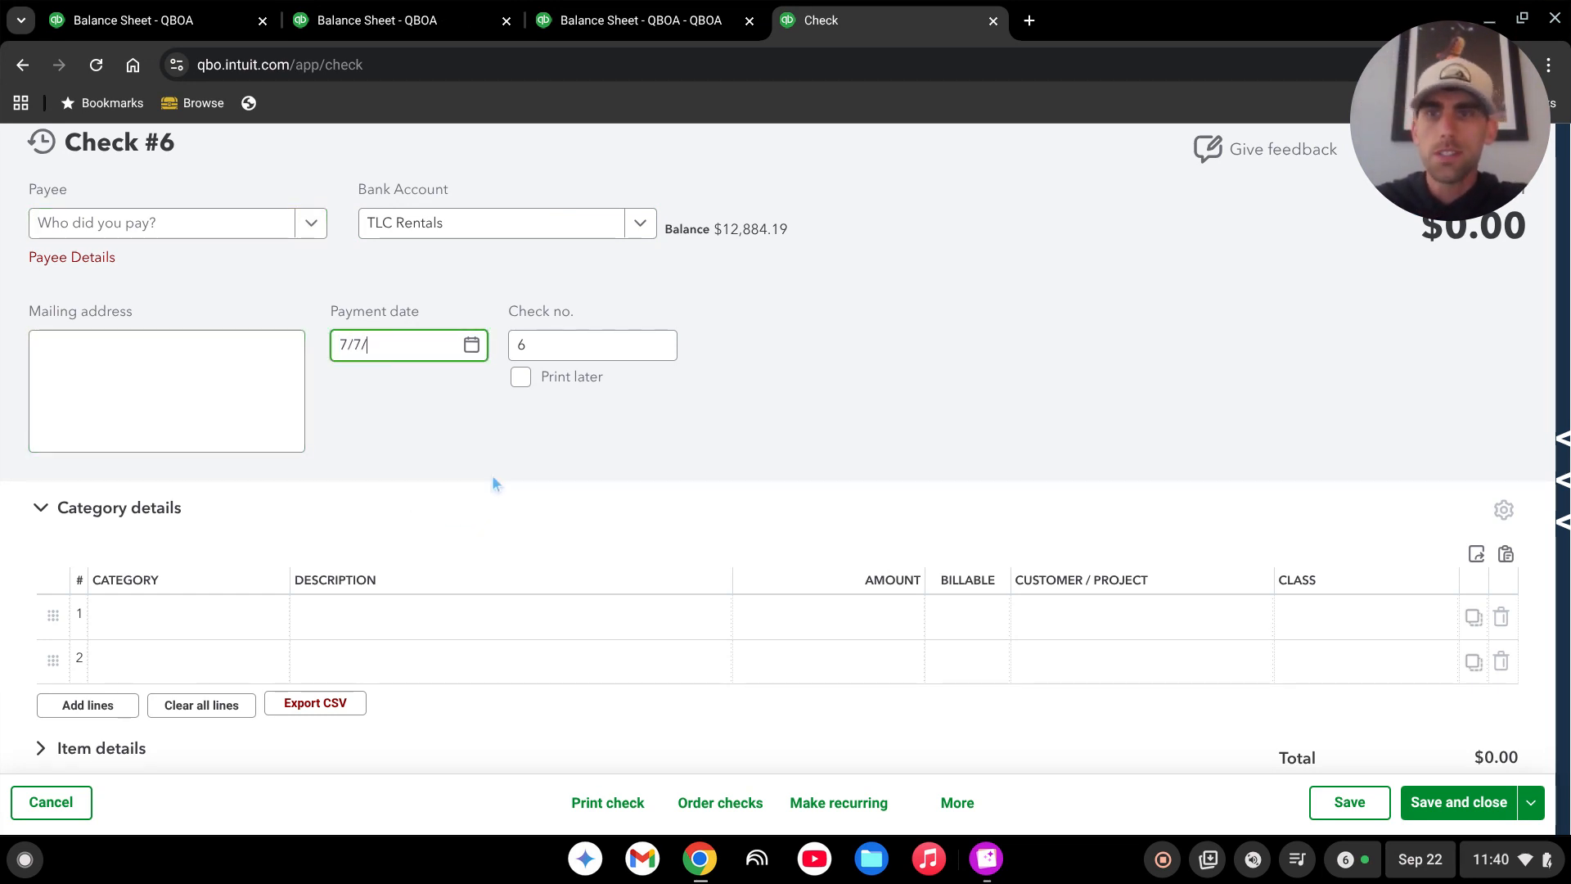
{"action": "type", "text": "21"}
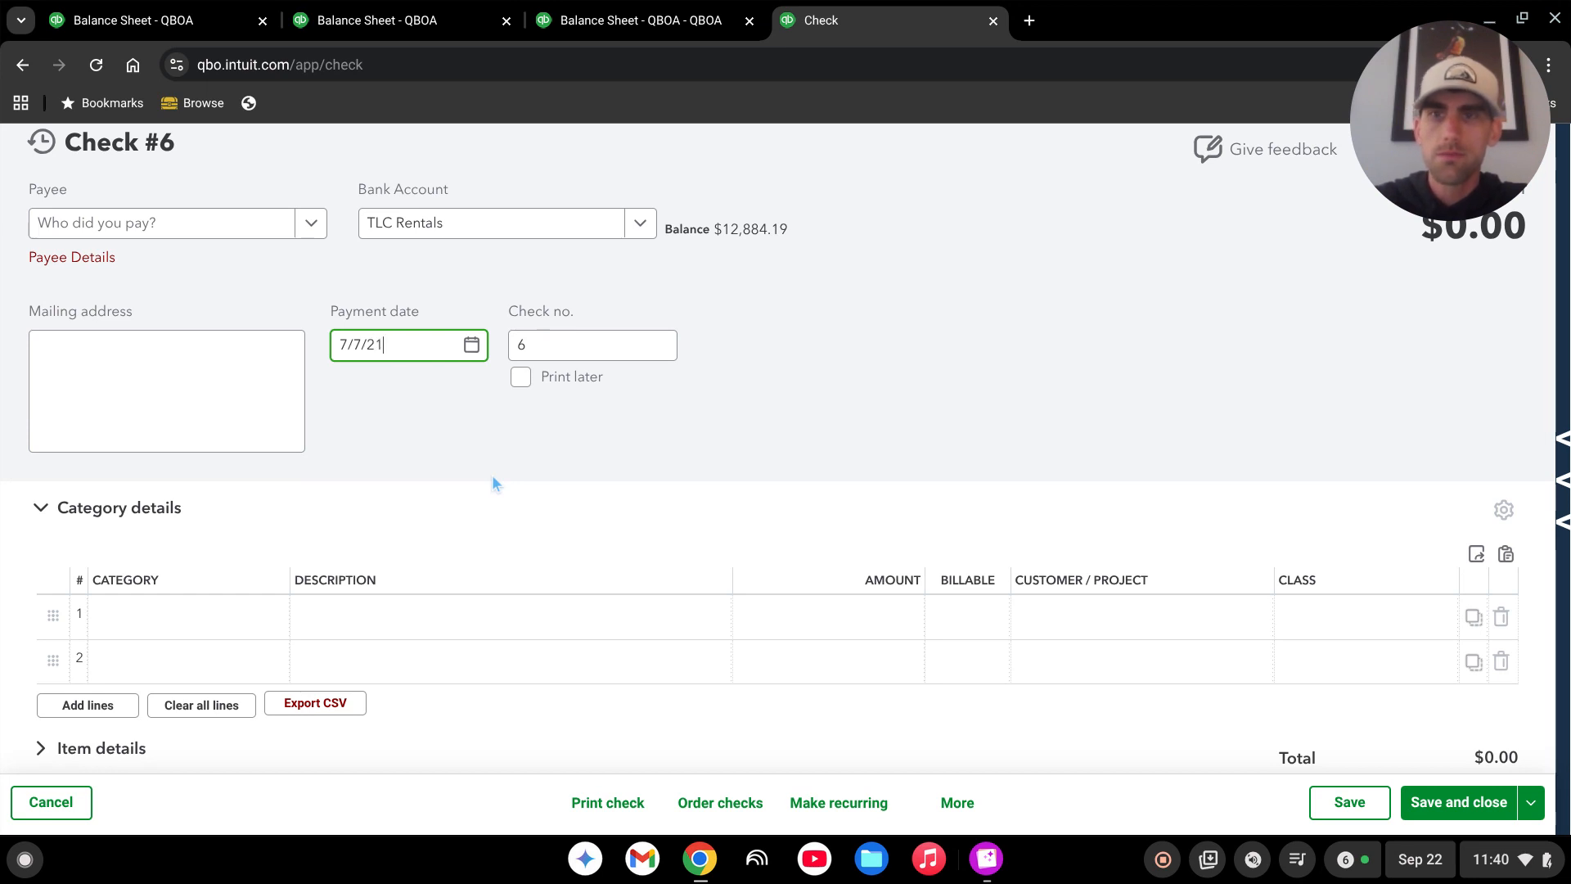
{"action": "left_click", "coordinate": [964, 404]}
Categorize the check's first line as Due to Owners
{"action": "scroll", "coordinate": [886, 426], "scroll_direction": "down", "scroll_amount": 2}
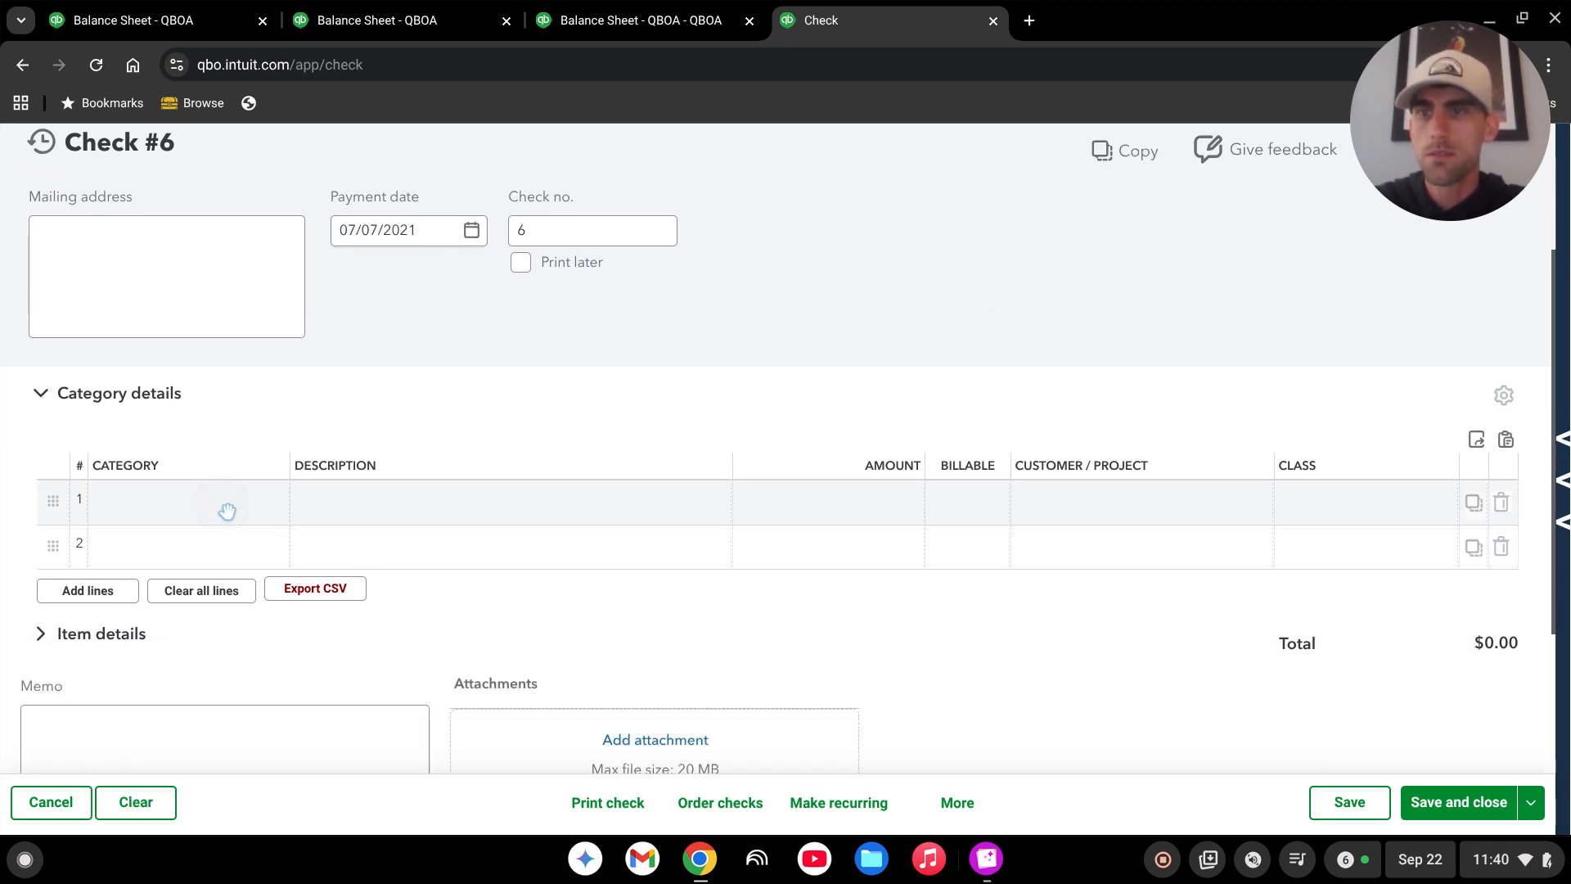
{"action": "left_click", "coordinate": [227, 512]}
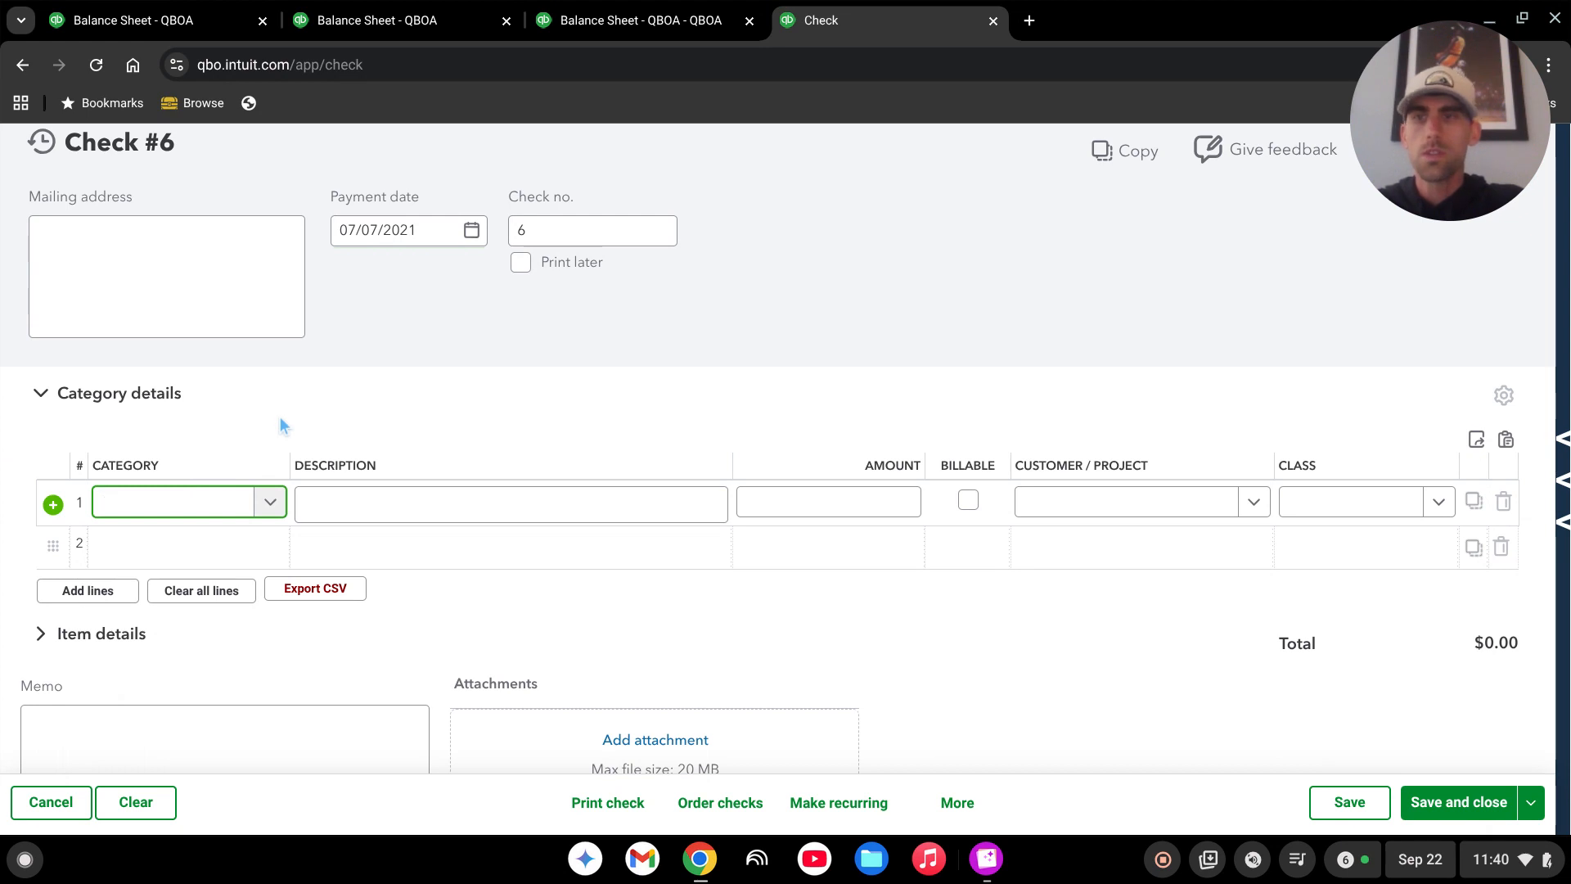
{"action": "type", "text": "due"}
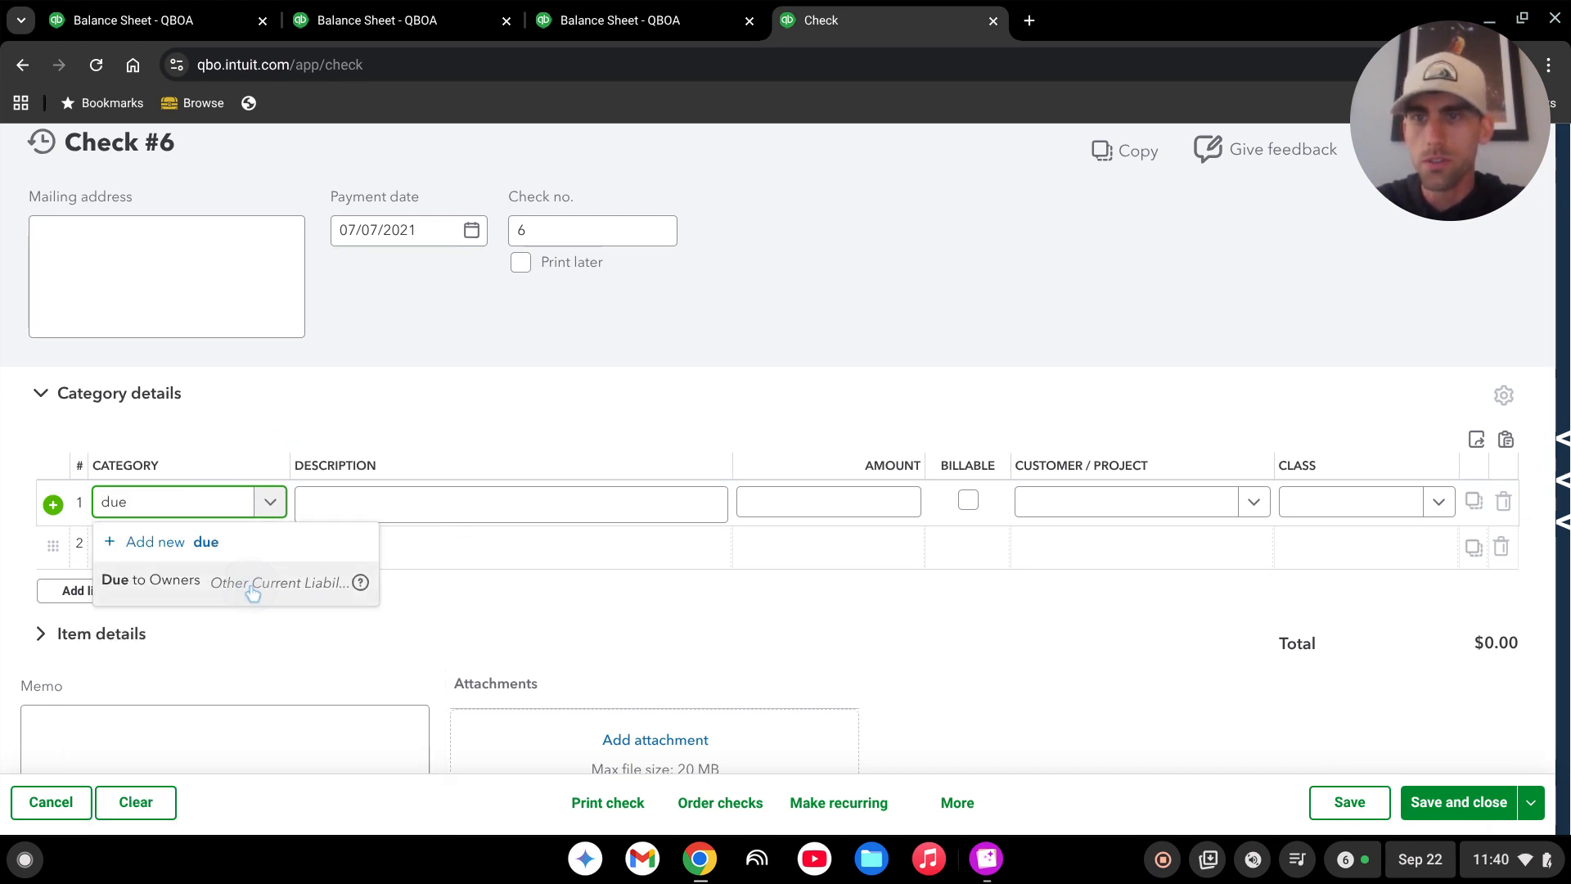
{"action": "left_click", "coordinate": [252, 583]}
{"action": "left_click", "coordinate": [810, 501]}
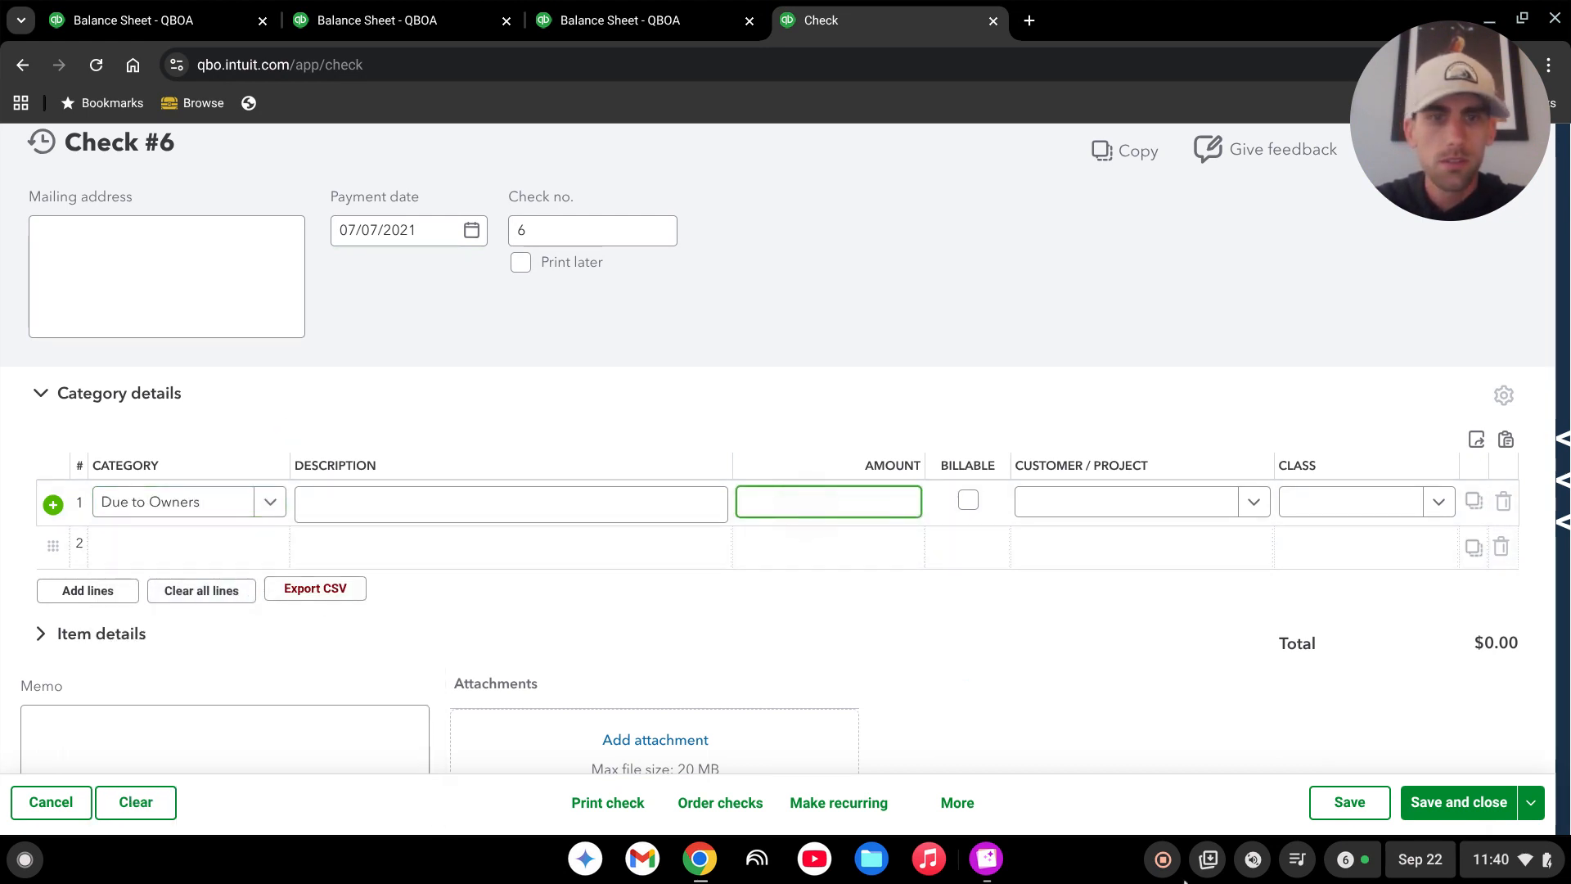
Look up the base amount of the property management fee on Invoice 1026.pdf for the Pine St property, then return to the check
{"action": "left_click", "coordinate": [987, 859]}
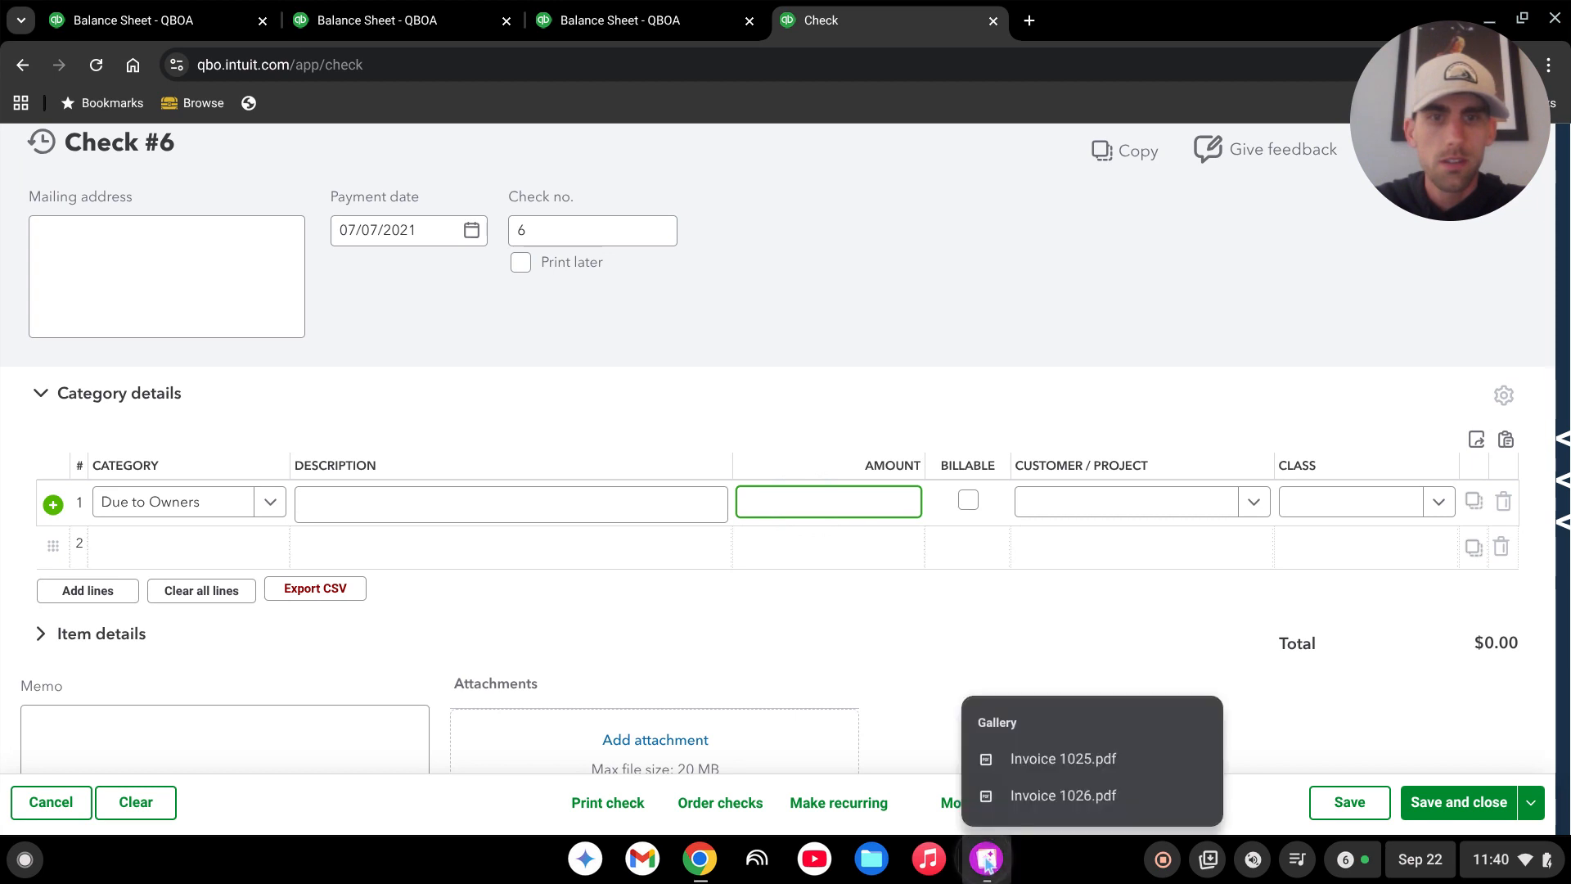
{"action": "left_click", "coordinate": [1070, 760]}
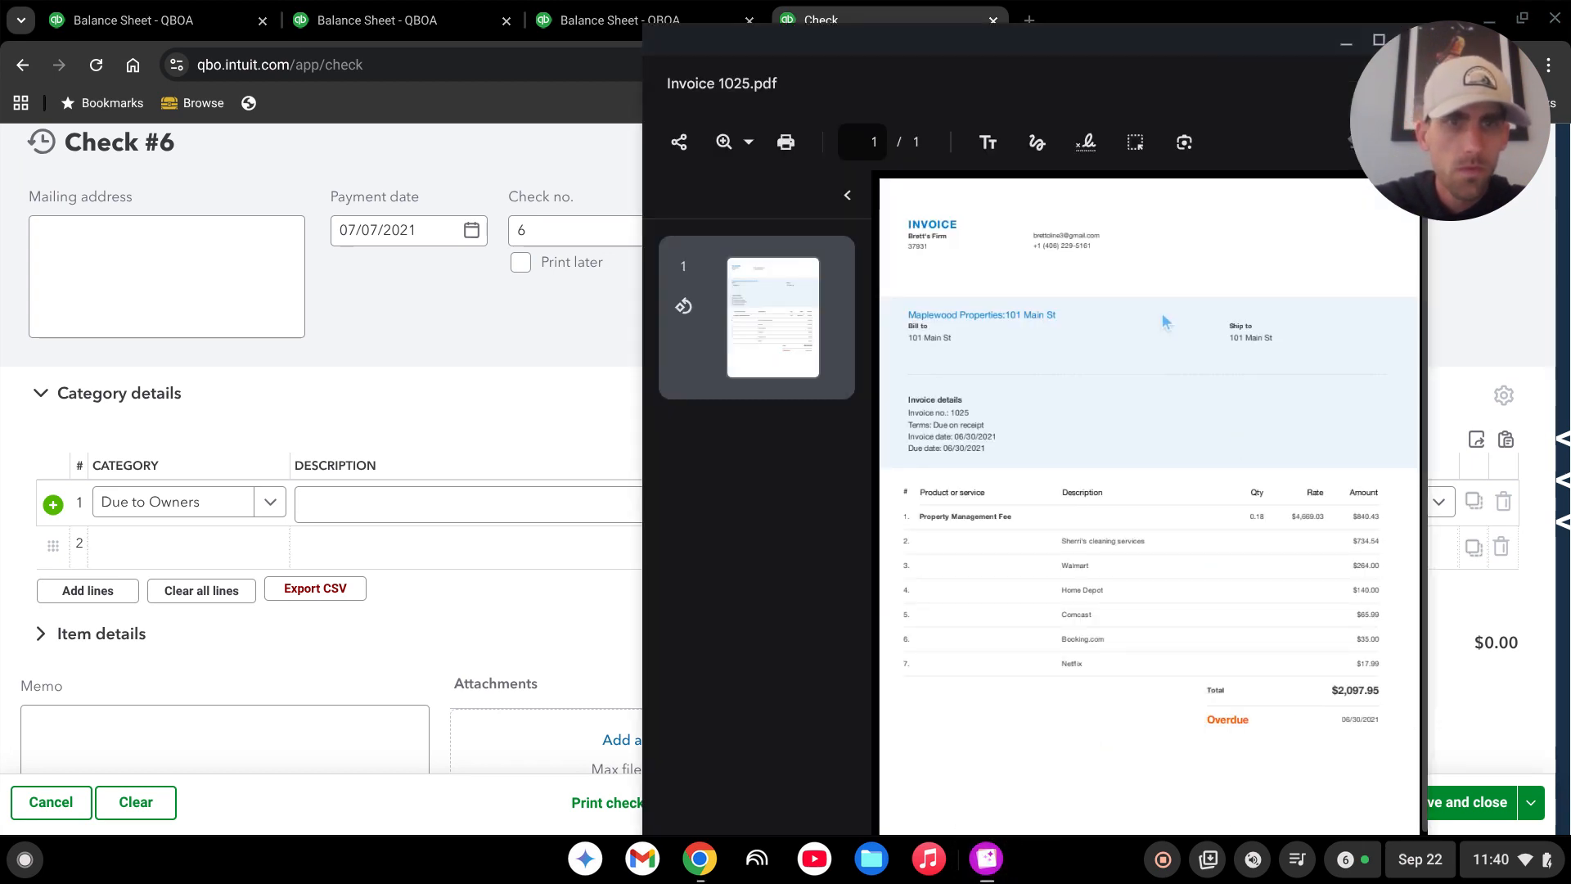
{"action": "left_click_drag", "start_coordinate": [1166, 32], "coordinate": [997, 68]}
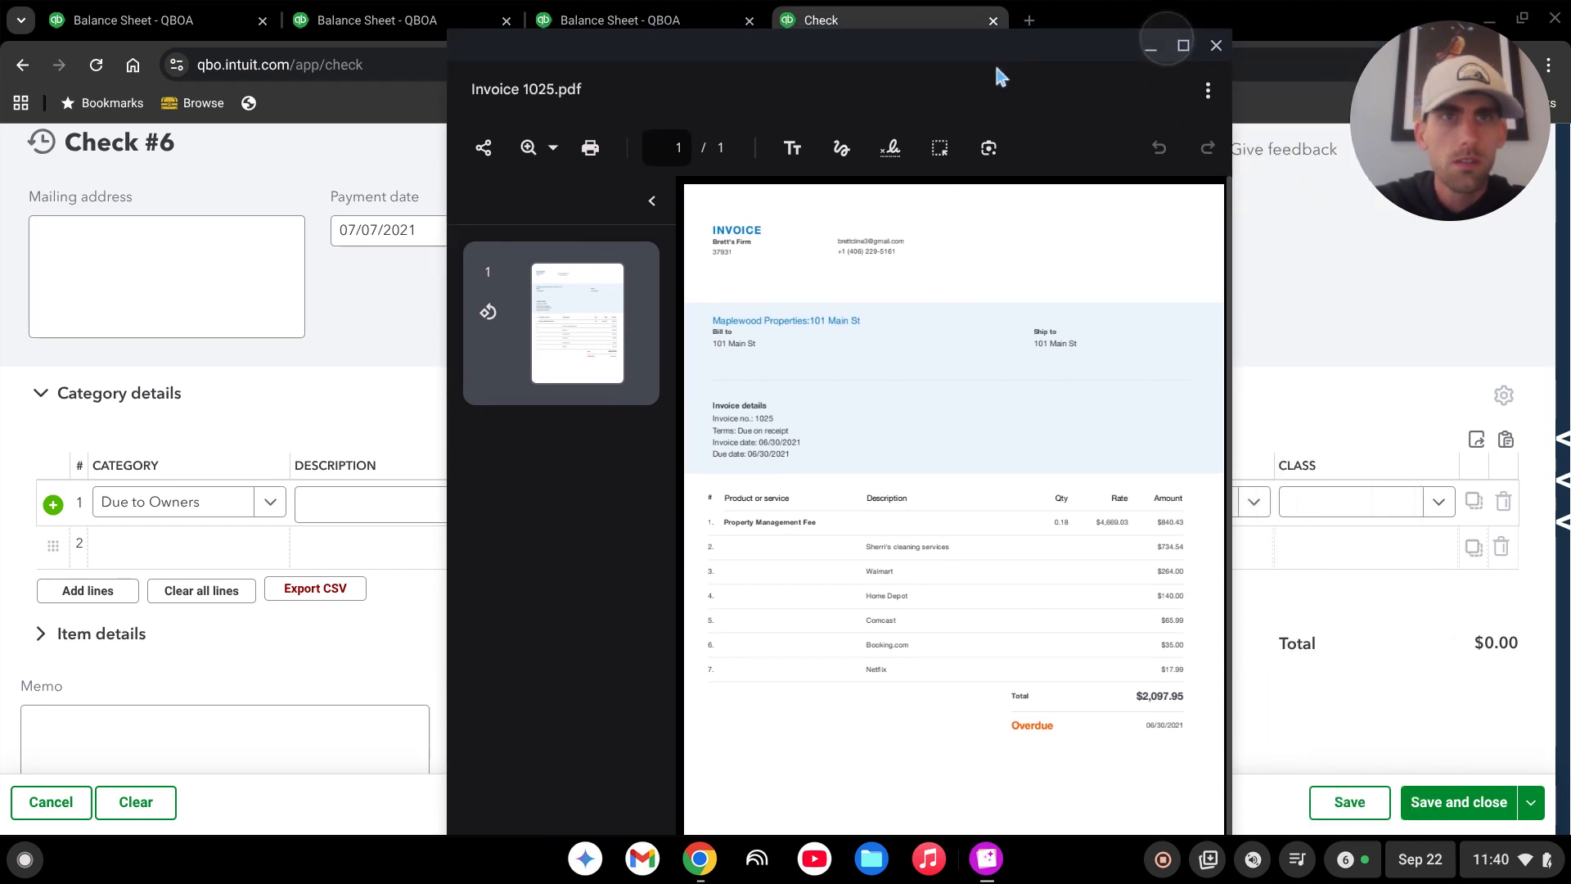
{"action": "left_click", "coordinate": [1216, 45]}
{"action": "left_click", "coordinate": [988, 859]}
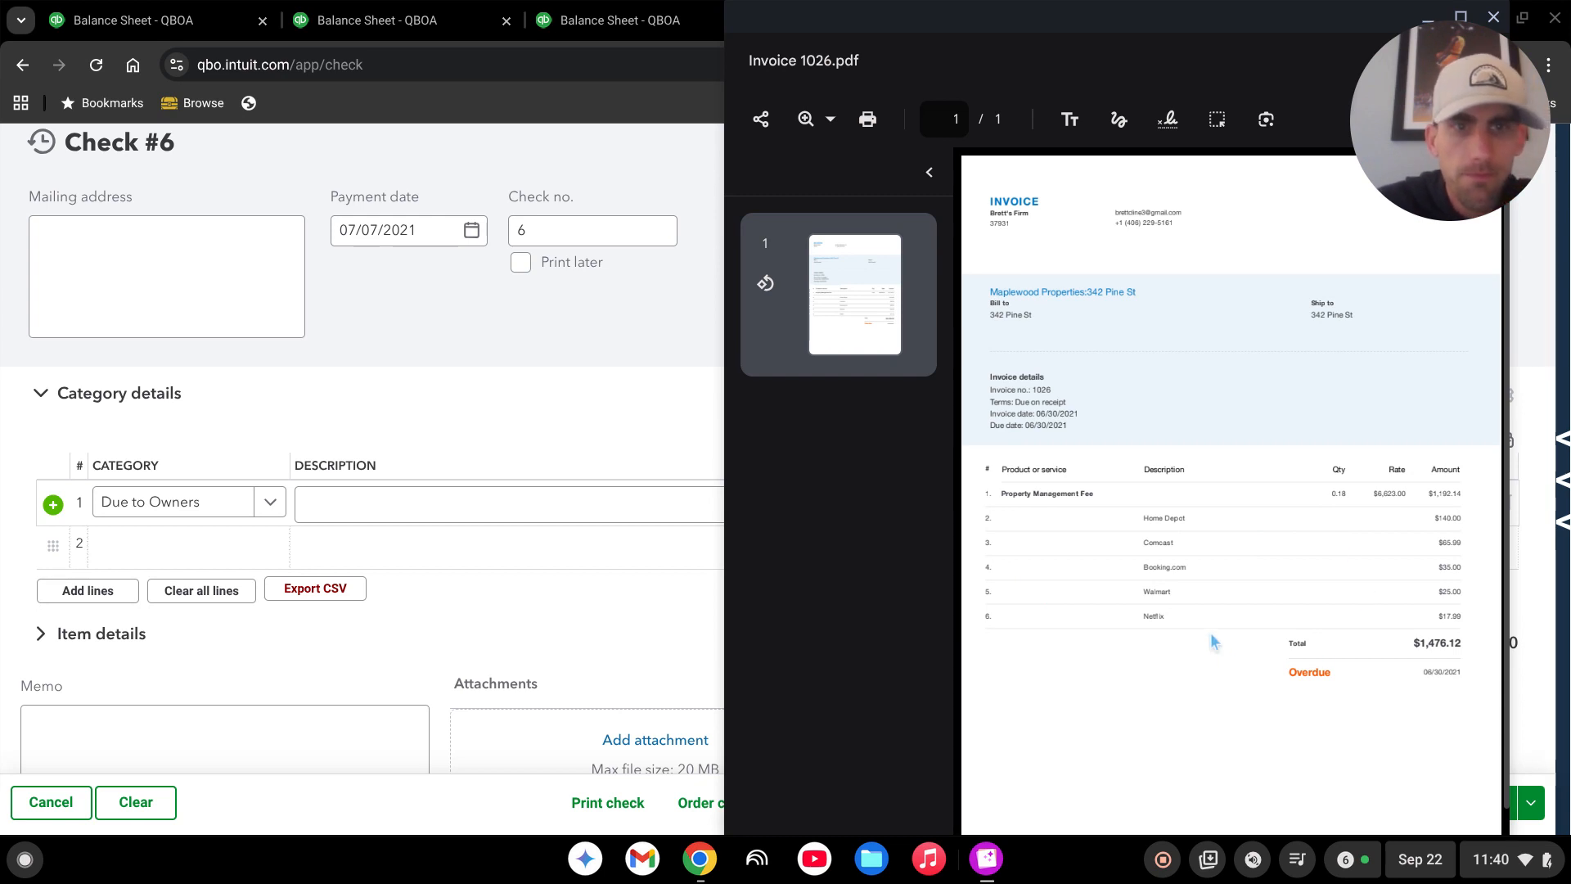
{"action": "left_click", "coordinate": [465, 496]}
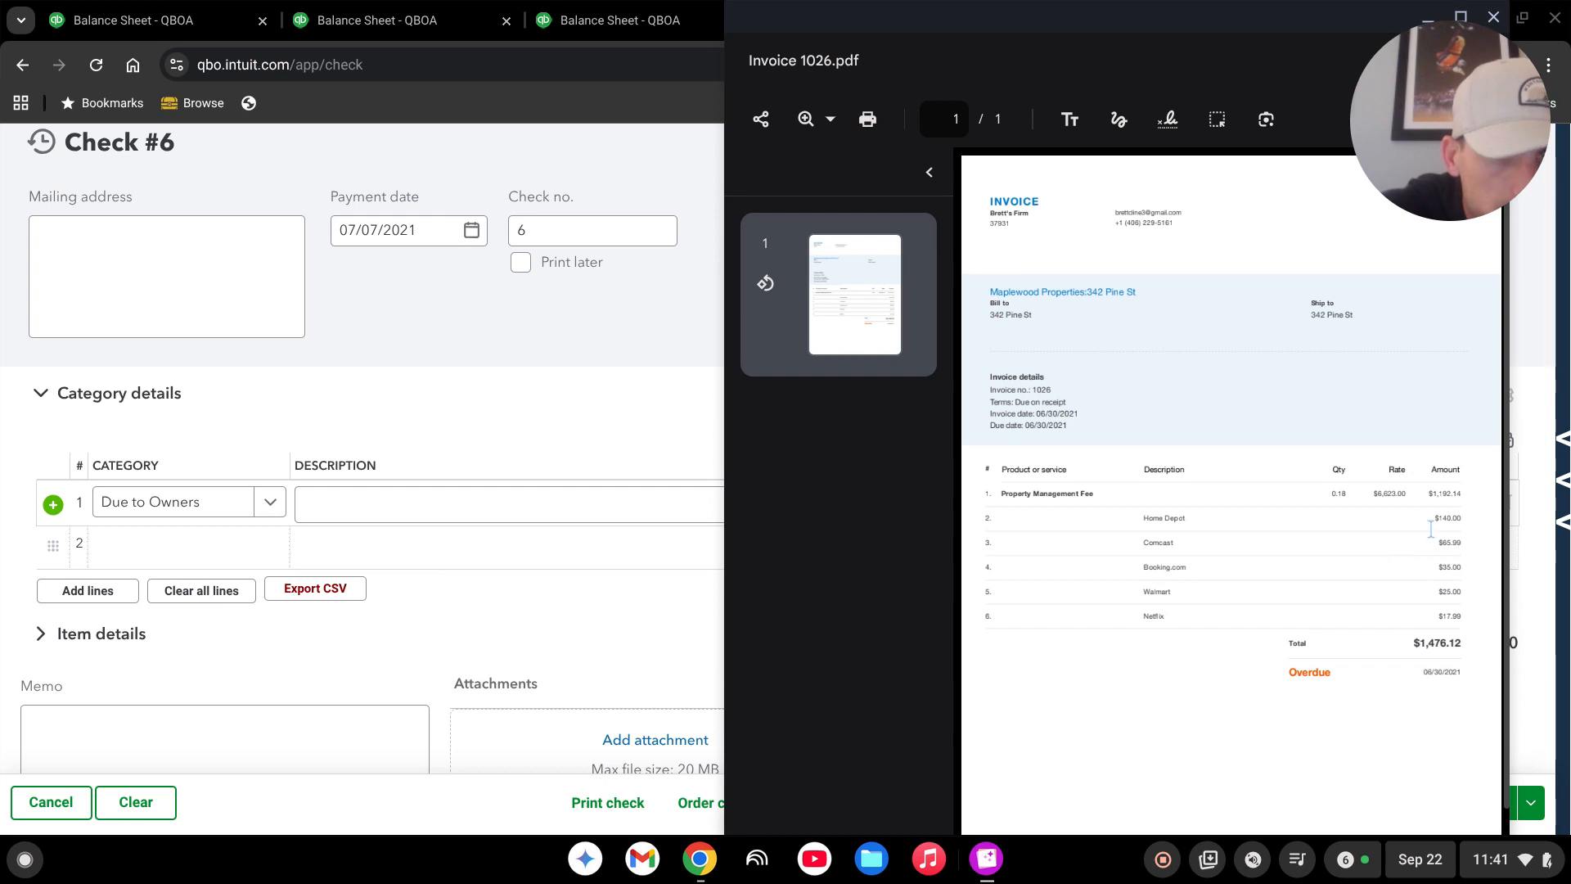
{"action": "left_click", "coordinate": [534, 396]}
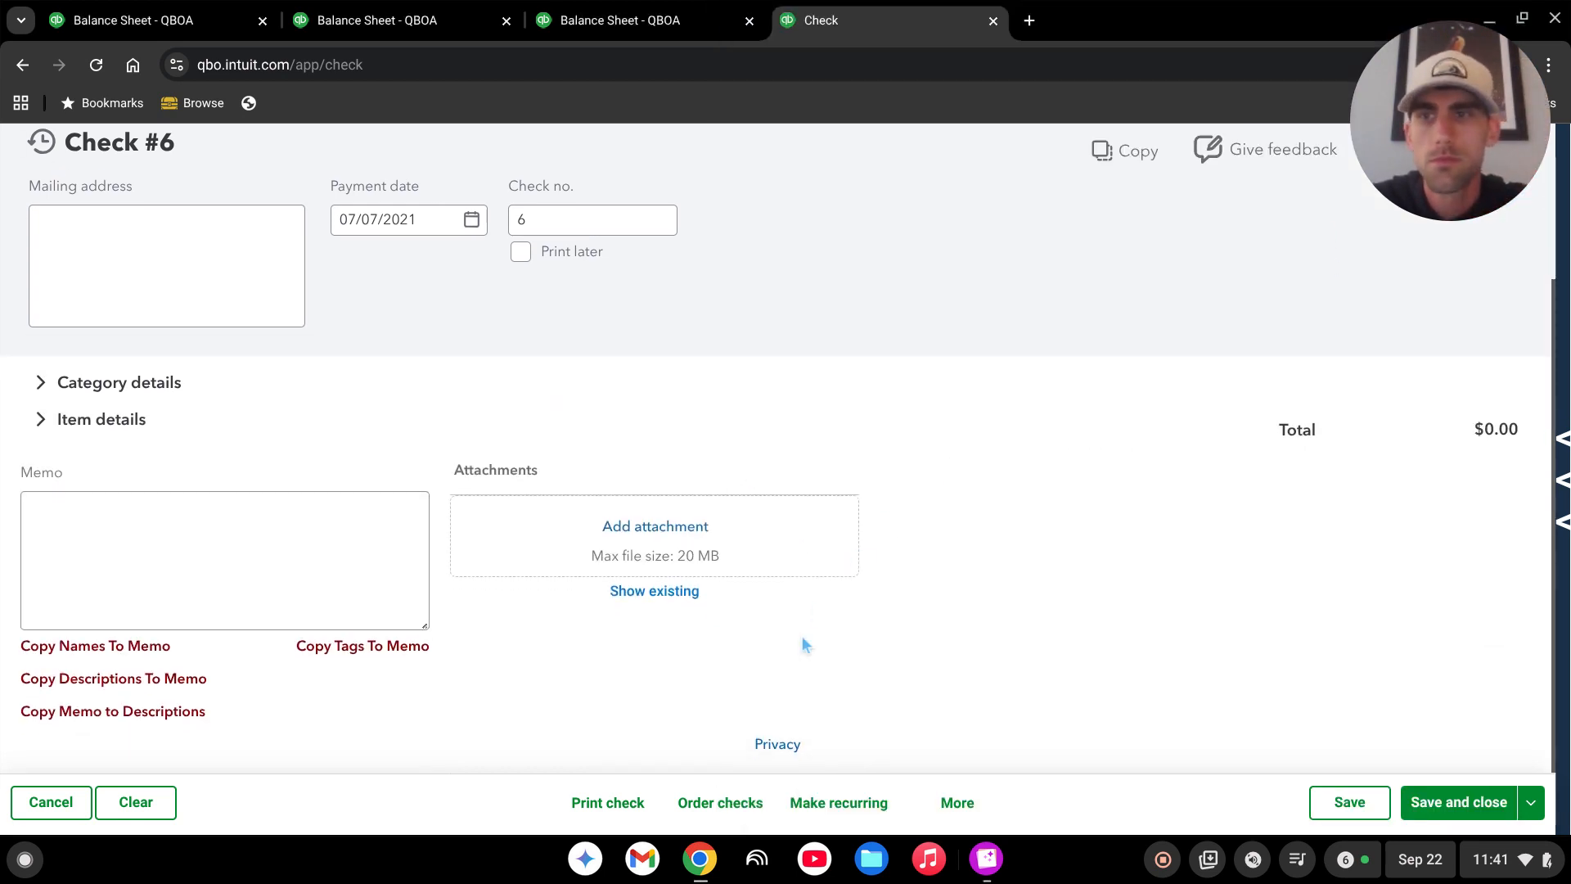
Set the Due to Owners line's amount to $6,623.00 in the category details
{"action": "scroll", "coordinate": [798, 524], "scroll_direction": "up", "scroll_amount": 2}
{"action": "scroll", "coordinate": [344, 450], "scroll_direction": "down", "scroll_amount": 2}
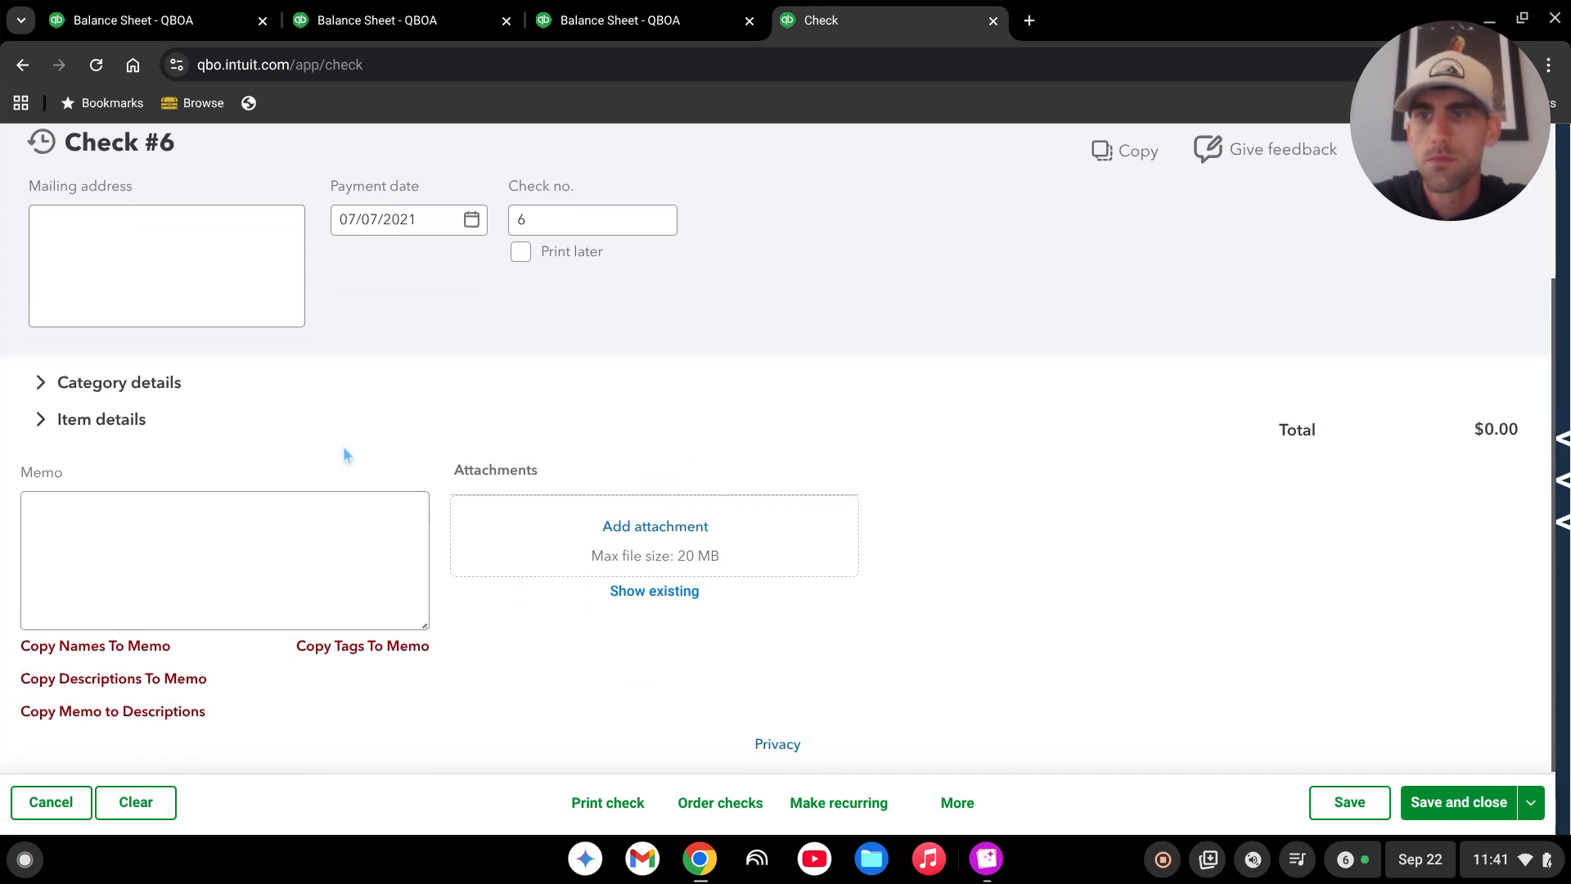
{"action": "left_click", "coordinate": [88, 384]}
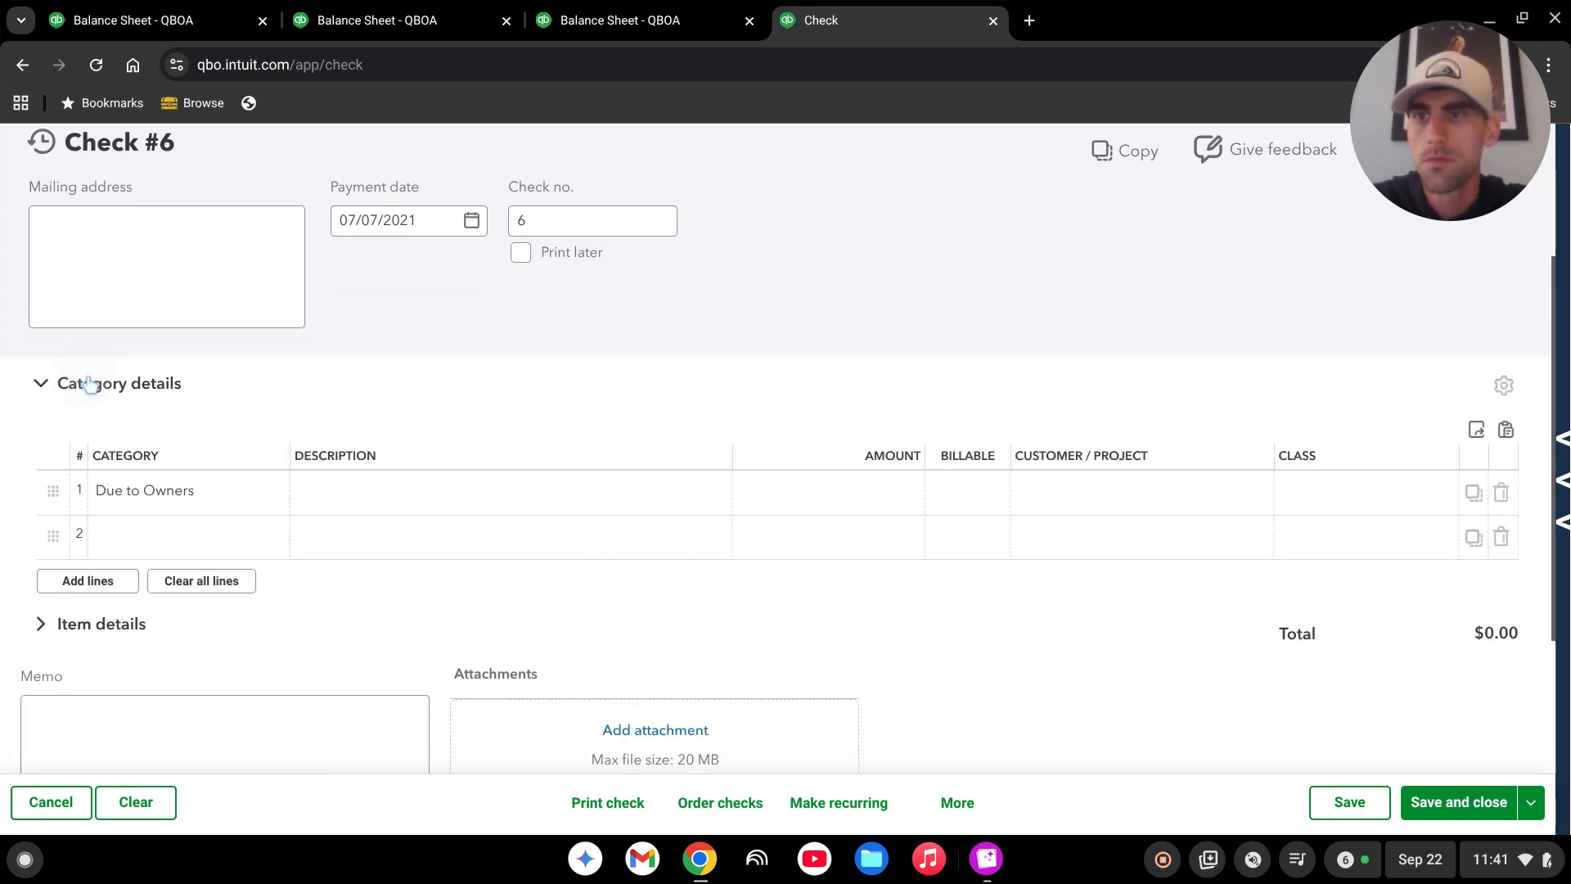
{"action": "left_click", "coordinate": [842, 494]}
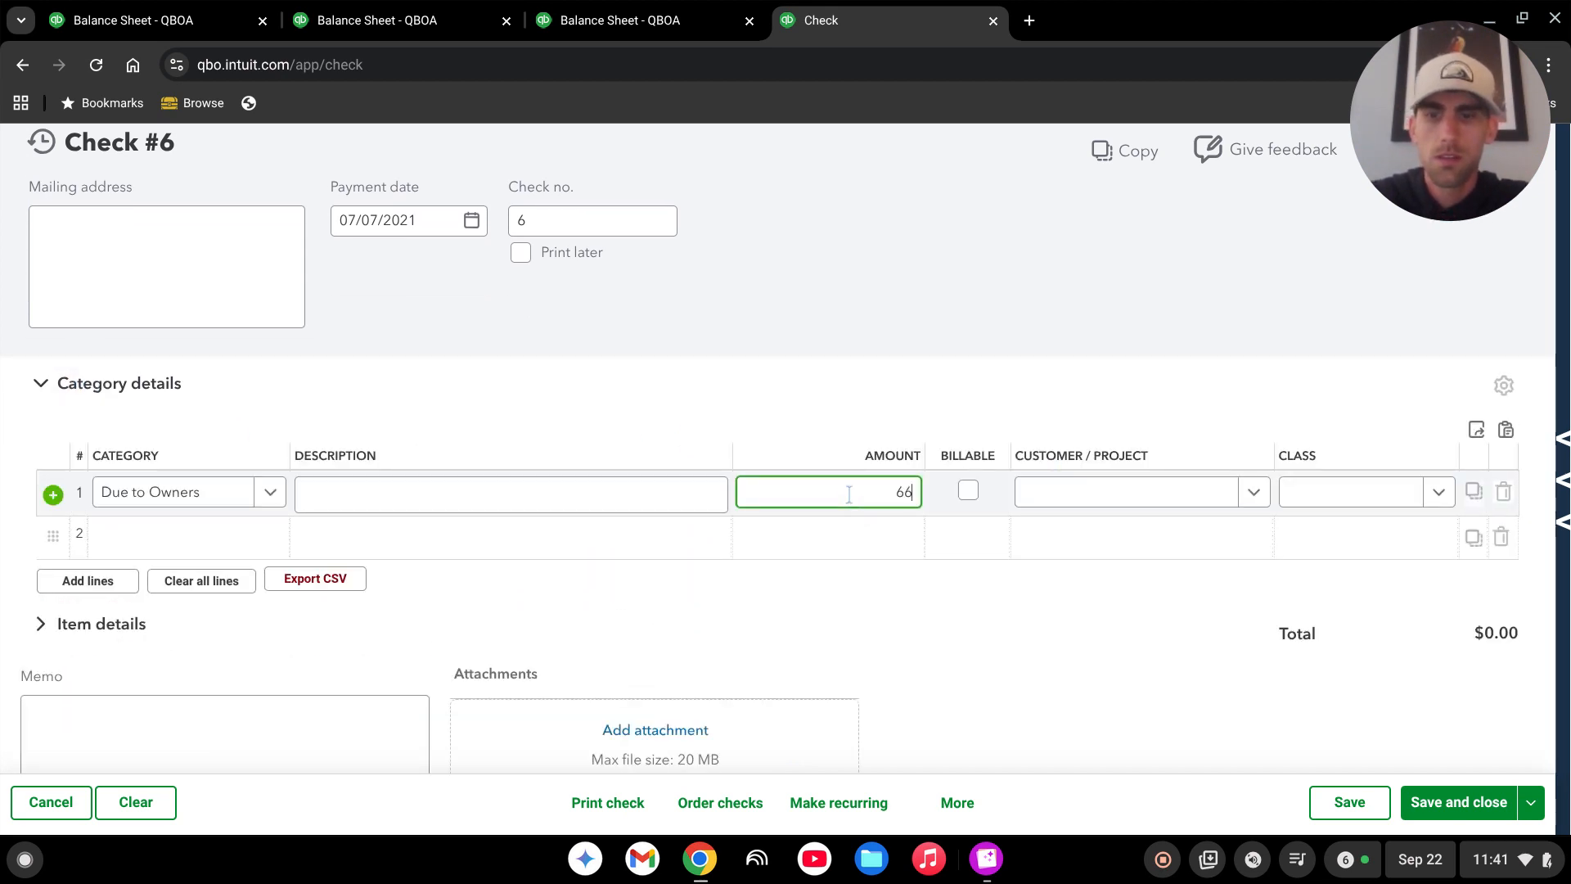
{"action": "key", "text": "Tab"}
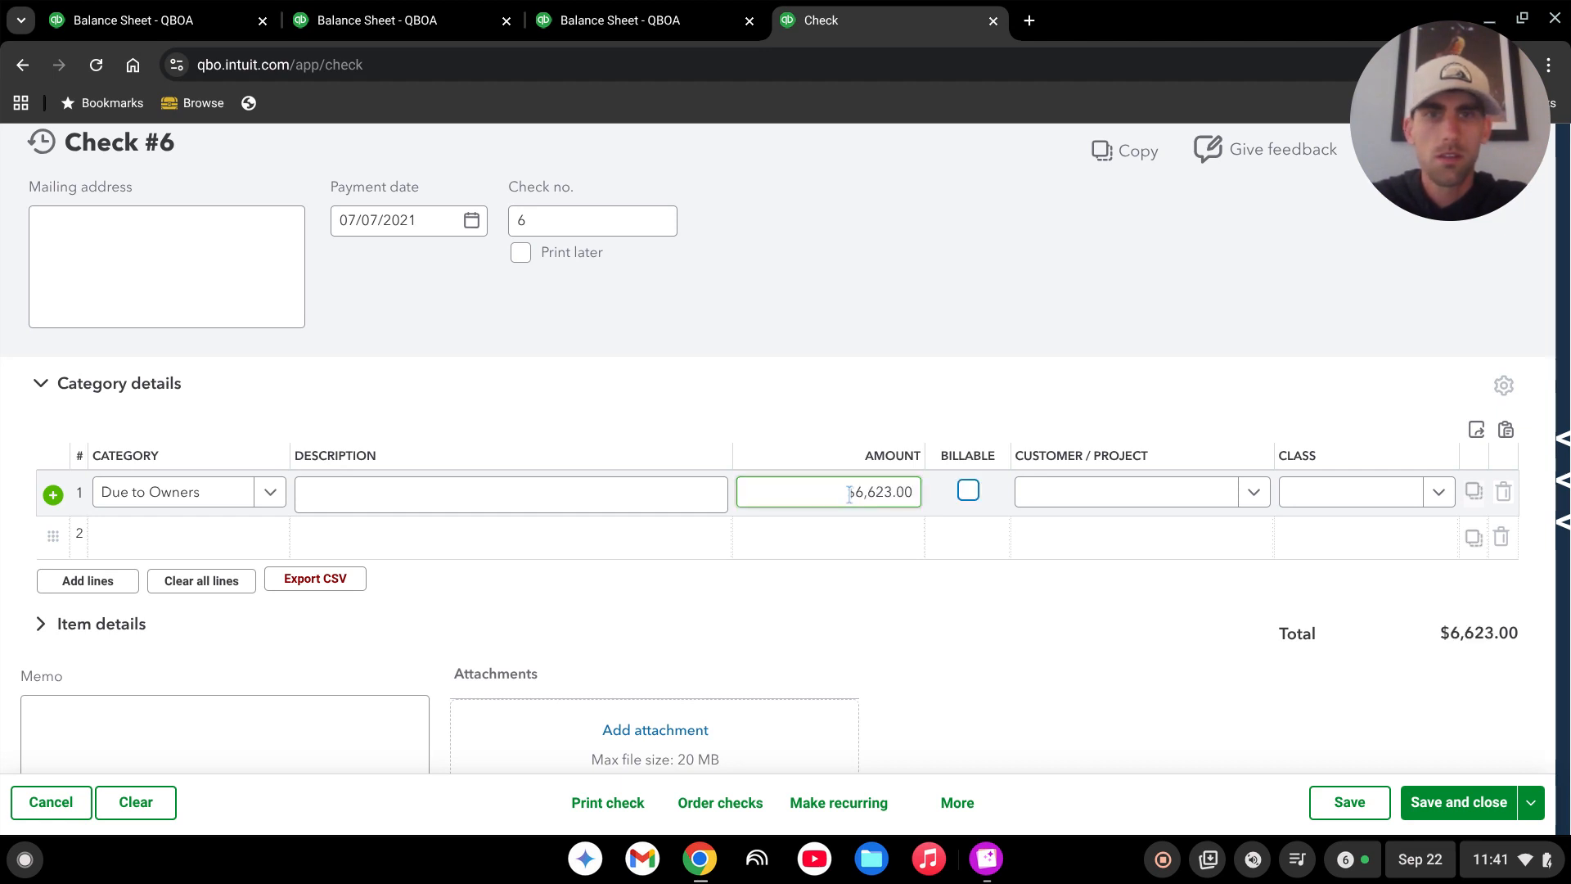
Assign the Due to Owners line to the Maplewood Properties sub-customer for Pine St and the matching Pine St class
{"action": "key", "text": "Tab"}
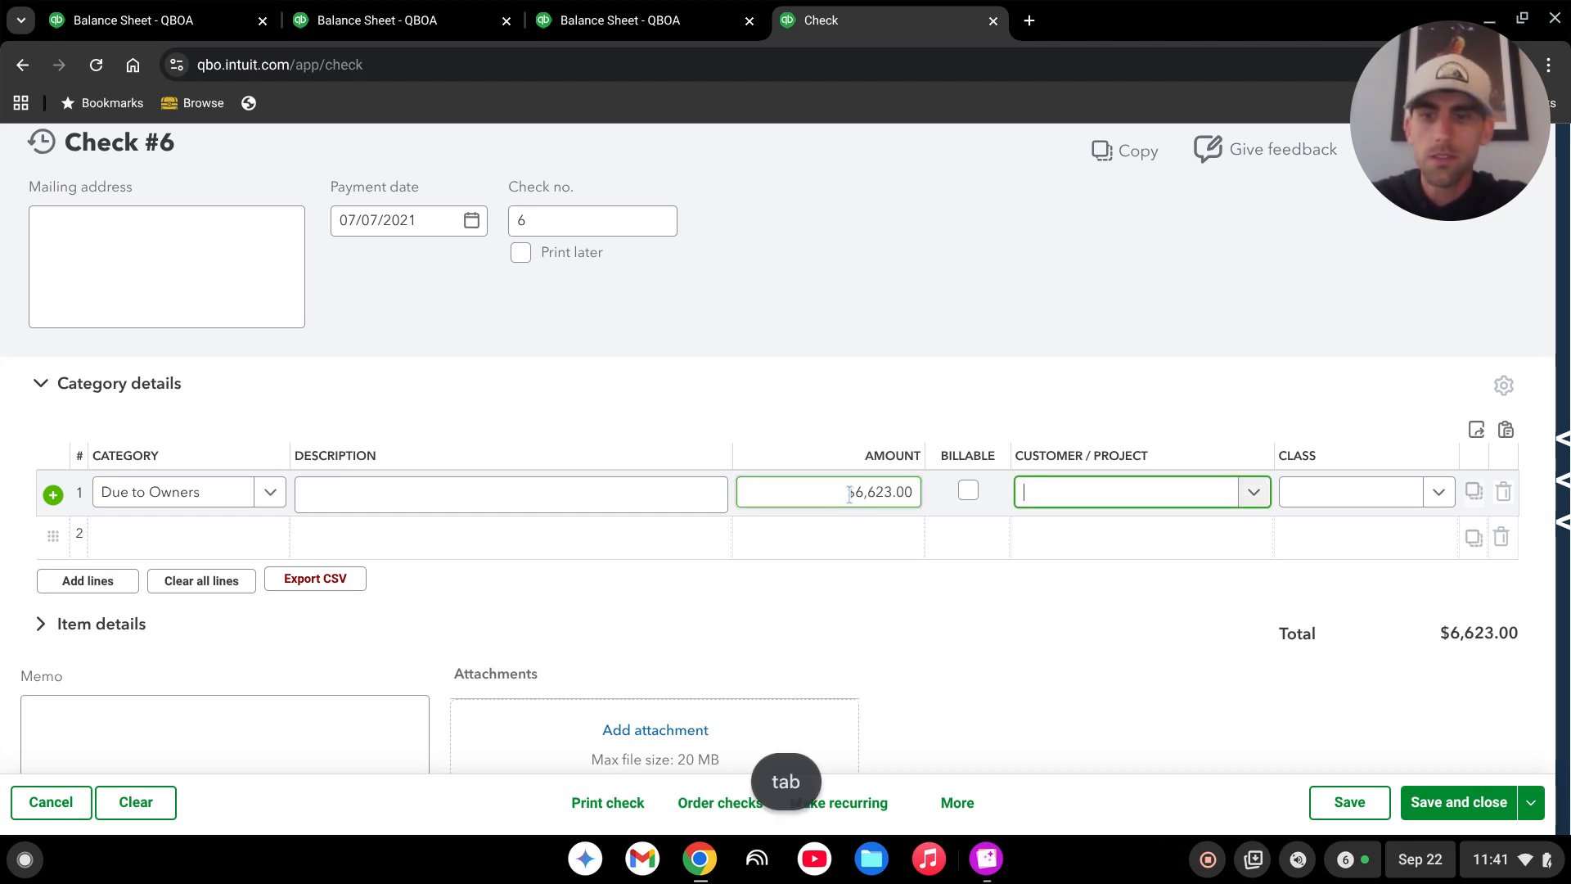
{"action": "type", "text": "342"}
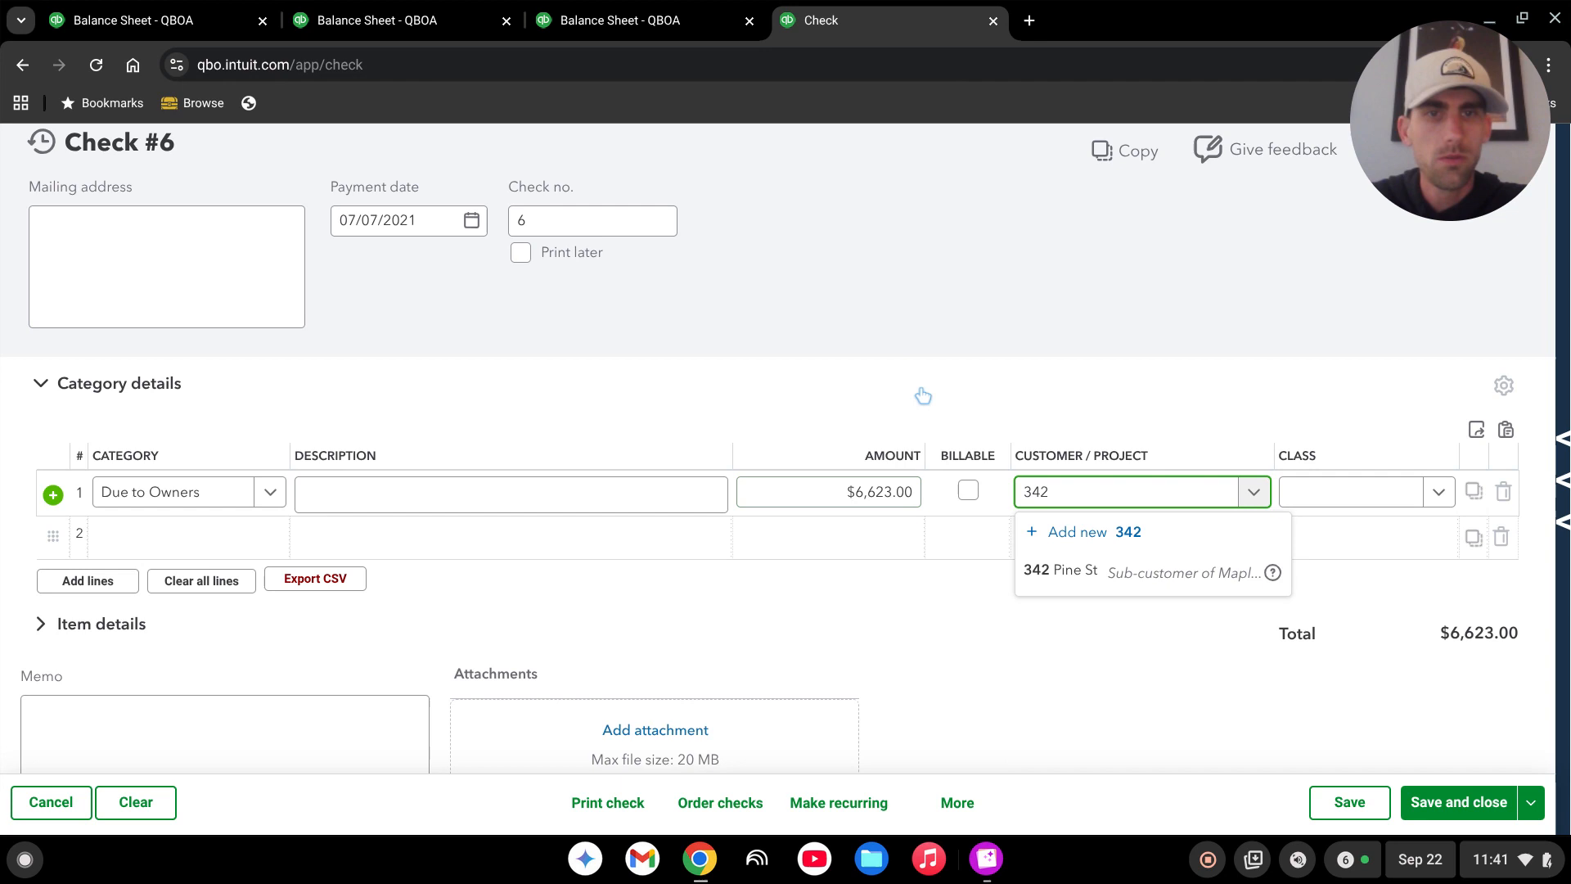
{"action": "left_click", "coordinate": [1160, 577]}
{"action": "type", "text": "342"}
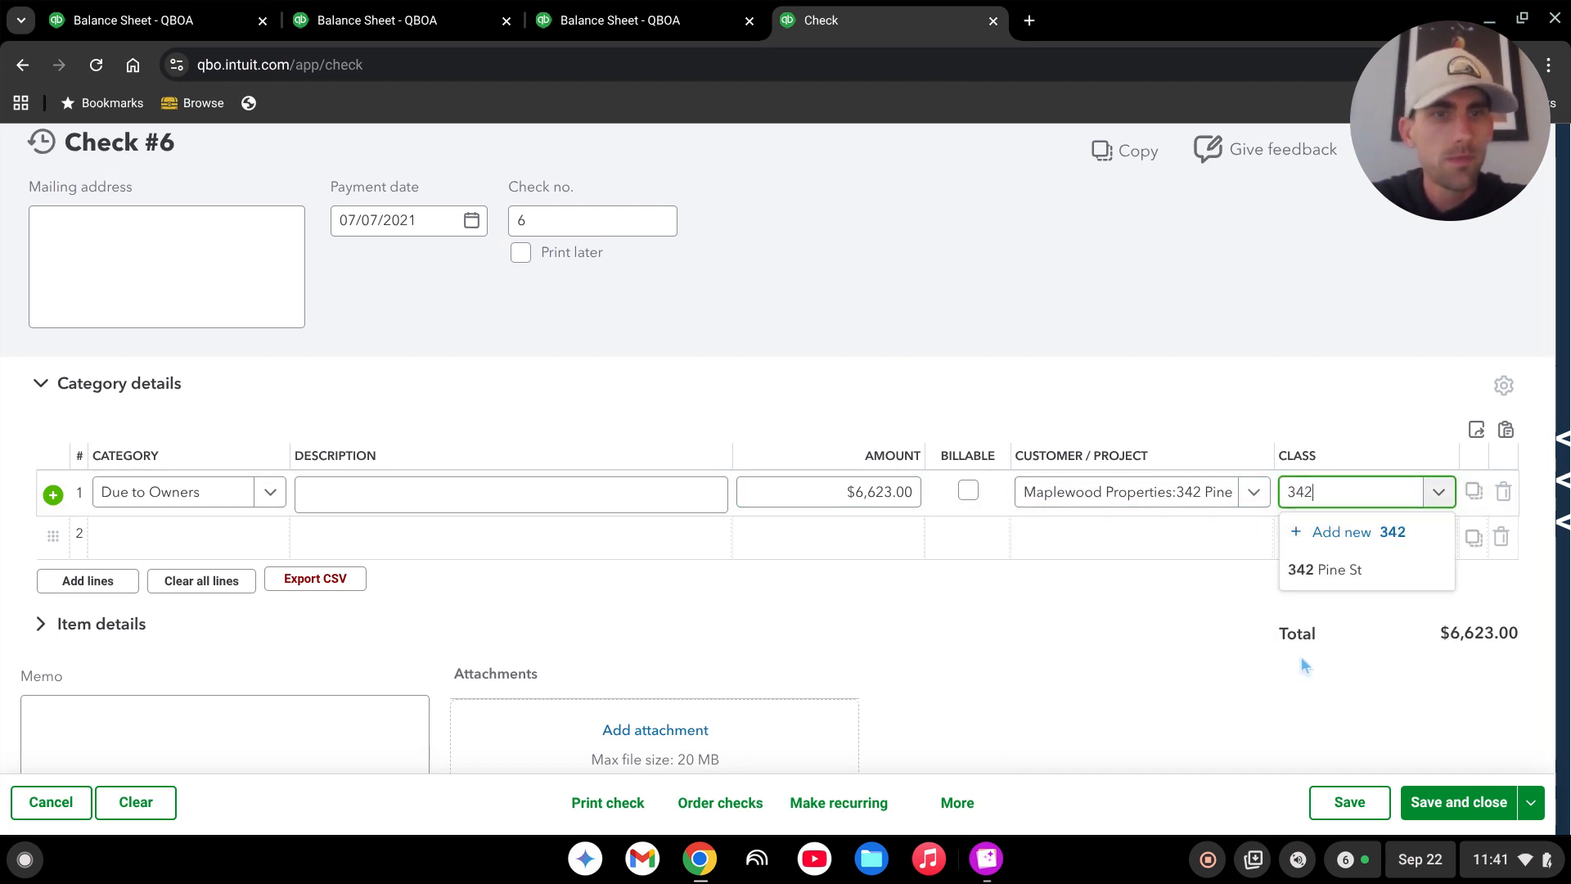
{"action": "left_click", "coordinate": [1324, 568]}
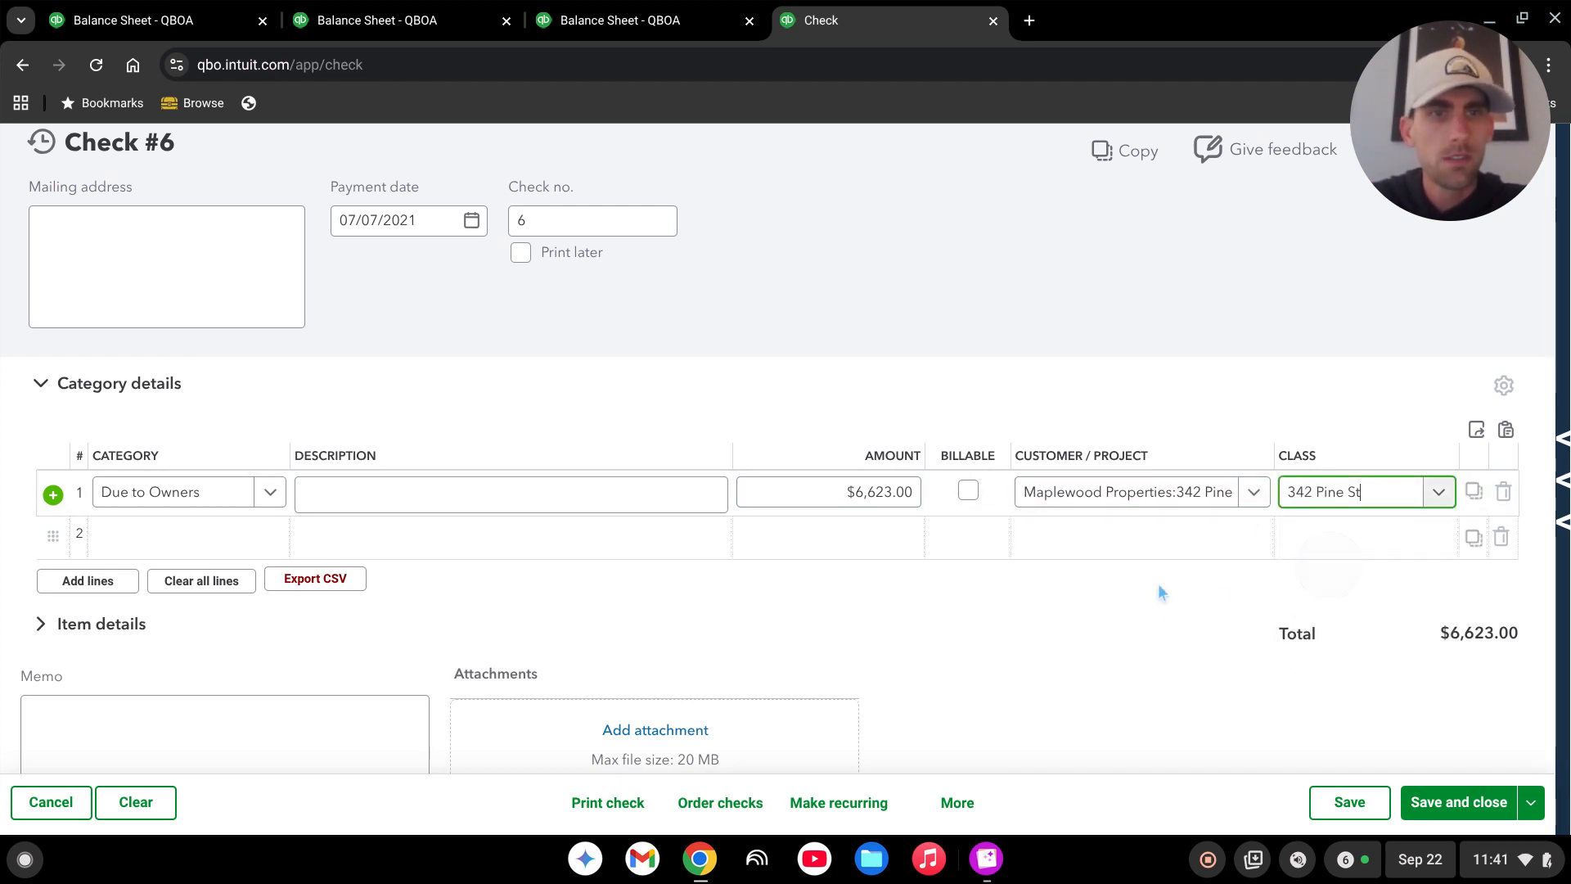
Categorize the check's second line as Accounts Receivable
{"action": "left_click", "coordinate": [171, 537]}
{"action": "type", "text": "account"}
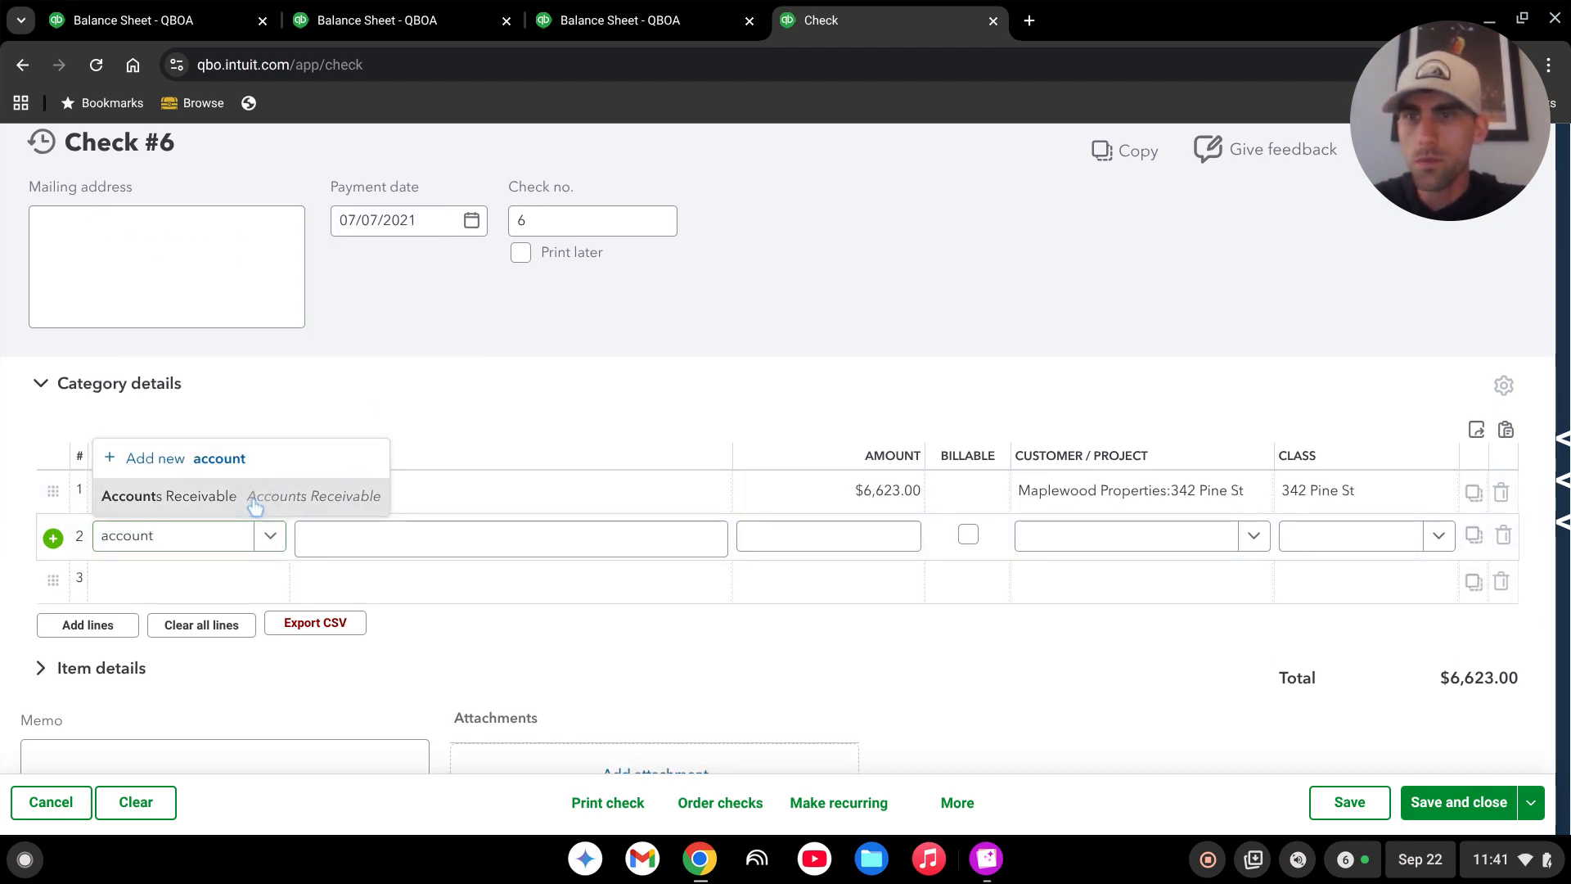
{"action": "left_click", "coordinate": [254, 503]}
{"action": "key", "text": "Tab"}
{"action": "key", "text": "Tab"}
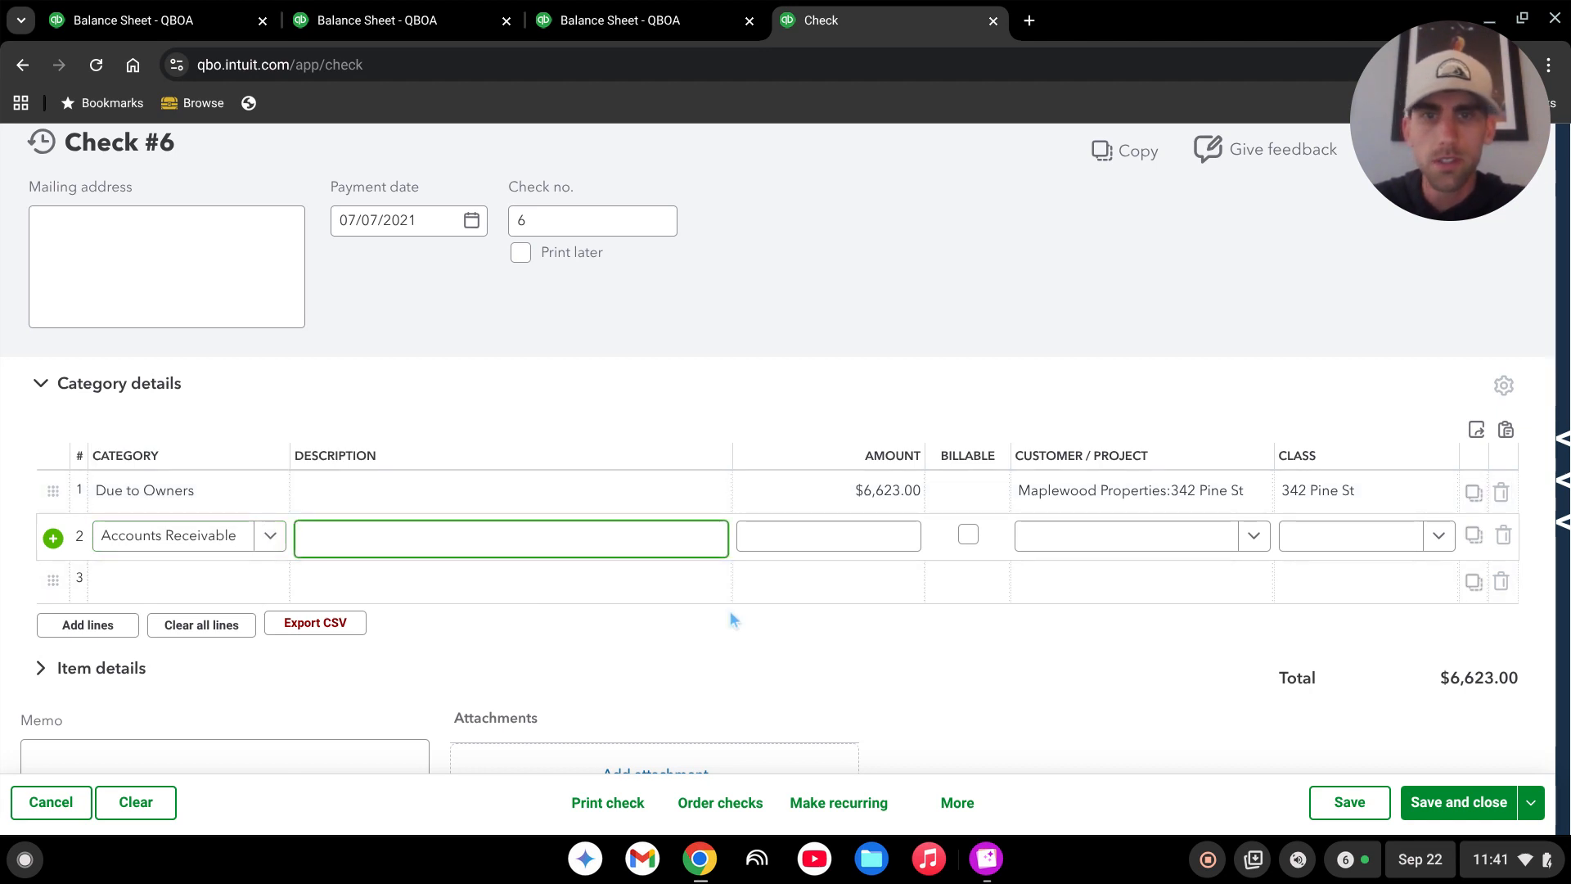
Check the total on Invoice 1026.pdf and enter -1,476.12 as the Accounts Receivable line's amount
{"action": "left_click", "coordinate": [988, 861]}
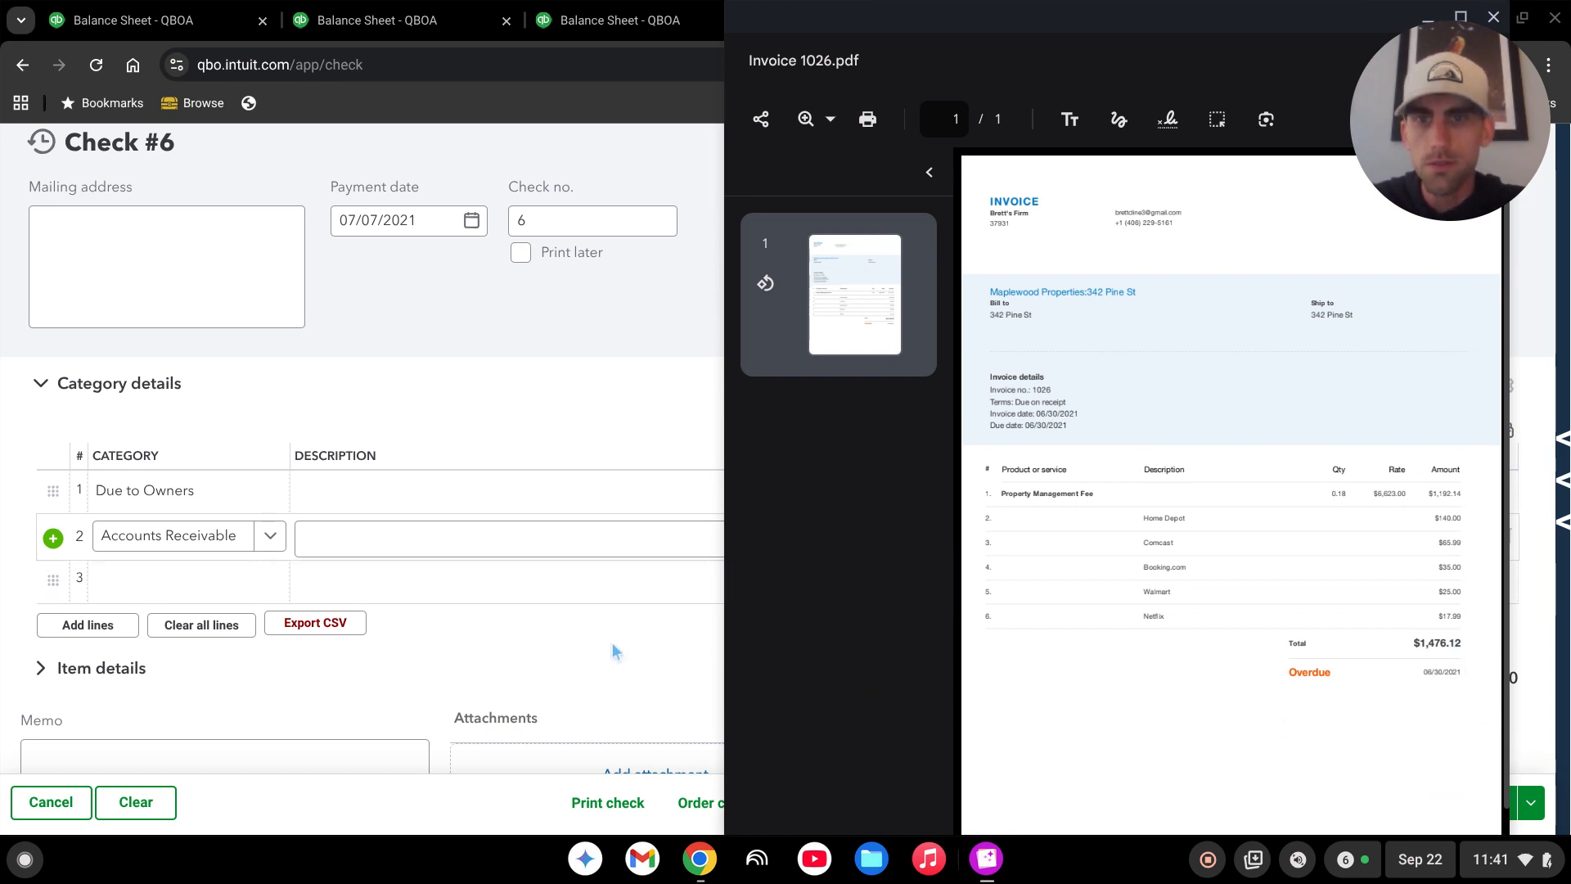
{"action": "left_click", "coordinate": [682, 643]}
{"action": "left_click", "coordinate": [900, 536]}
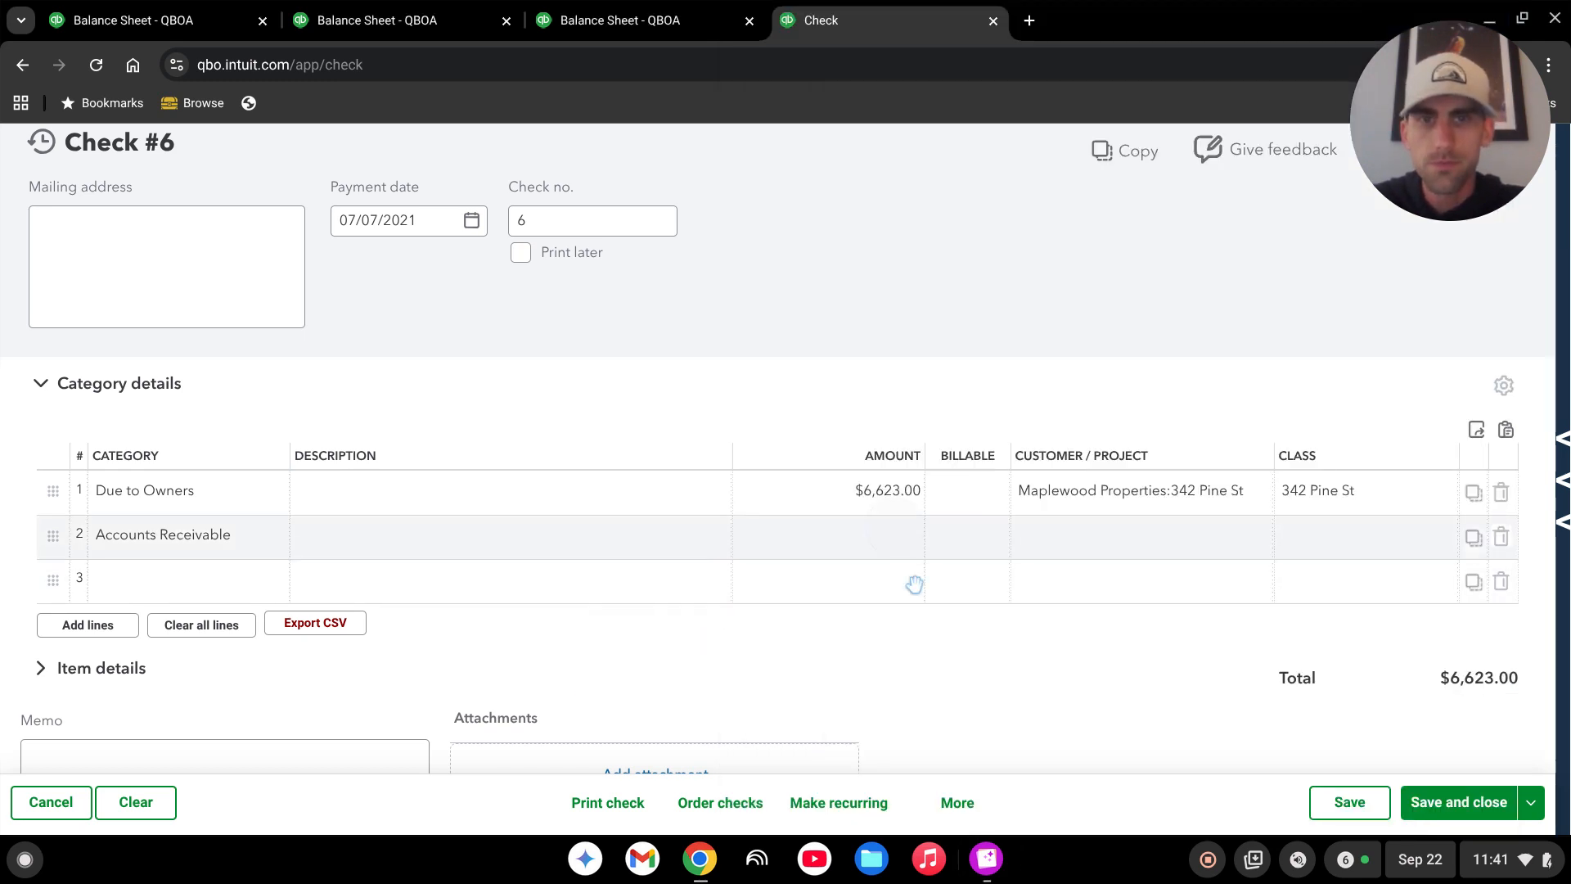
{"action": "type", "text": "-"}
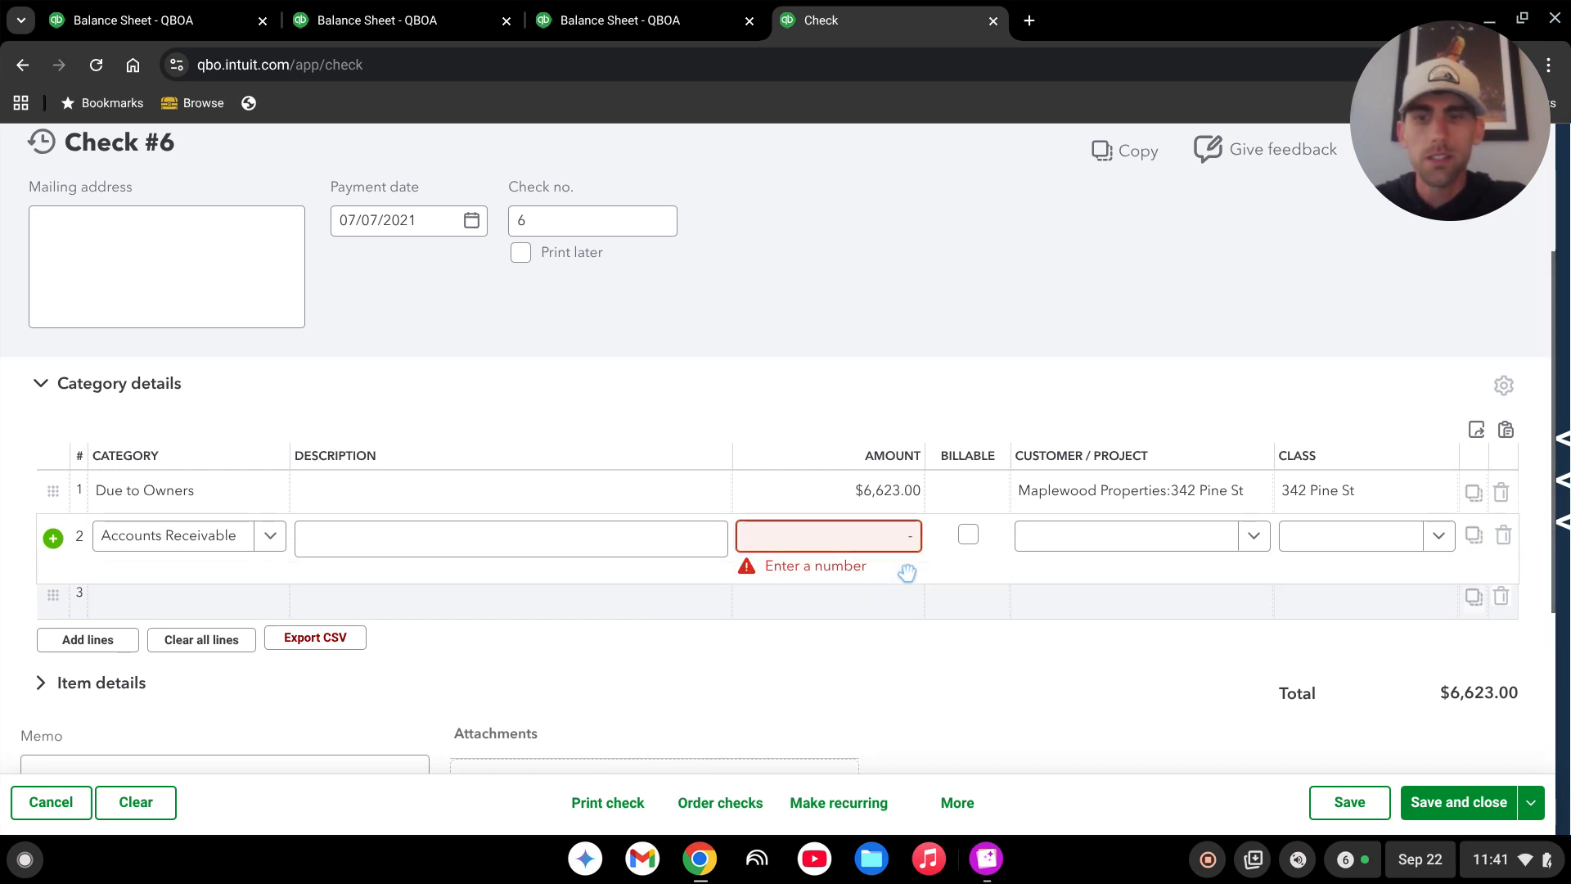
{"action": "type", "text": "1476"}
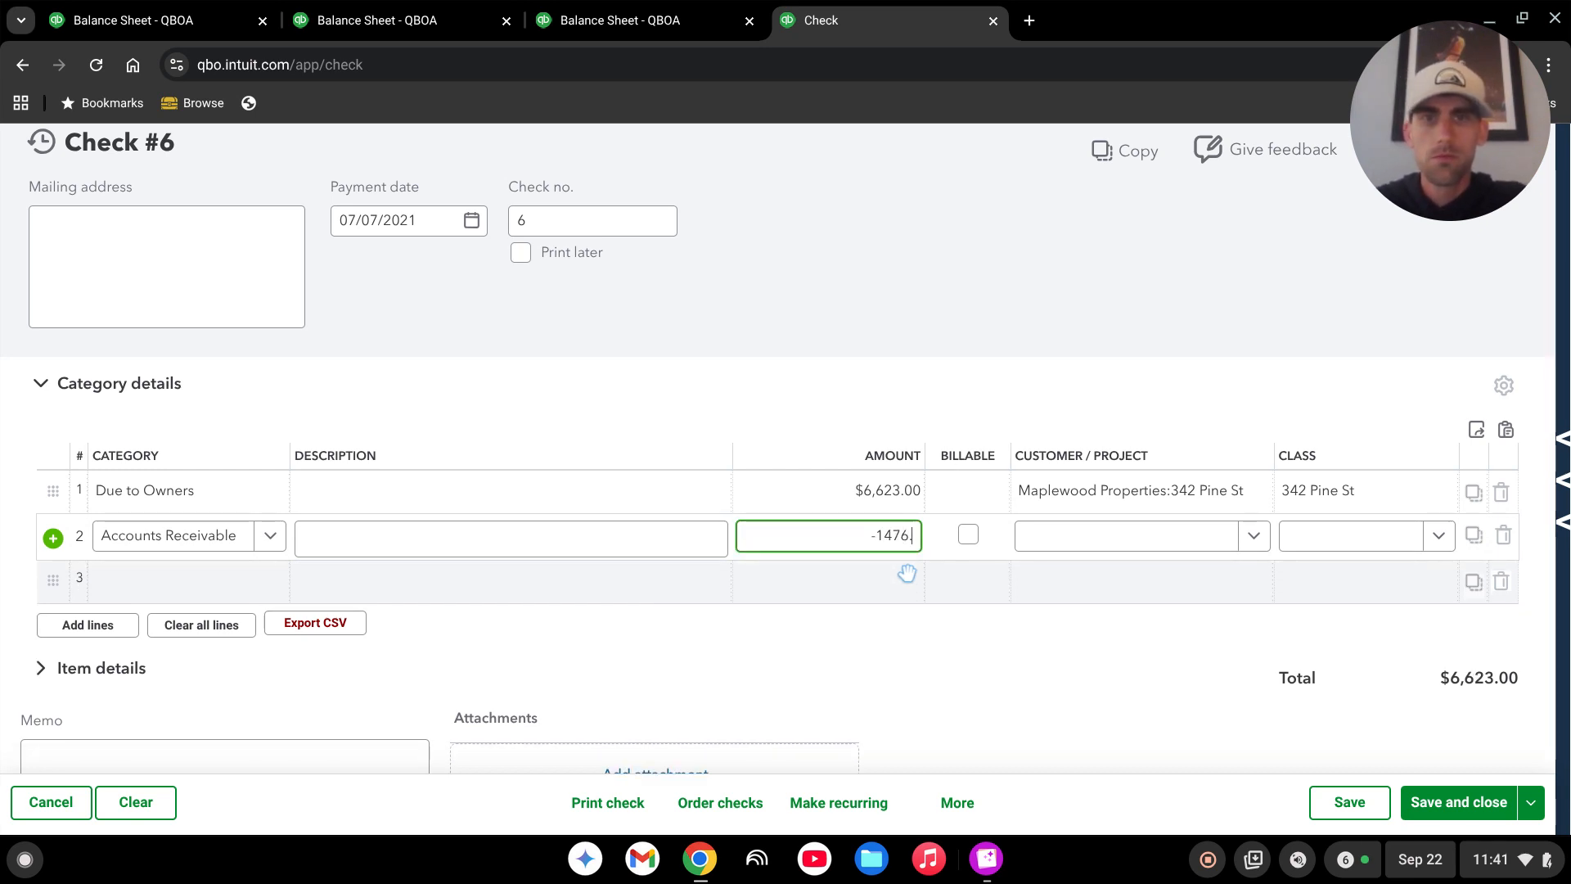
{"action": "type", "text": ".12"}
{"action": "key", "text": "Tab"}
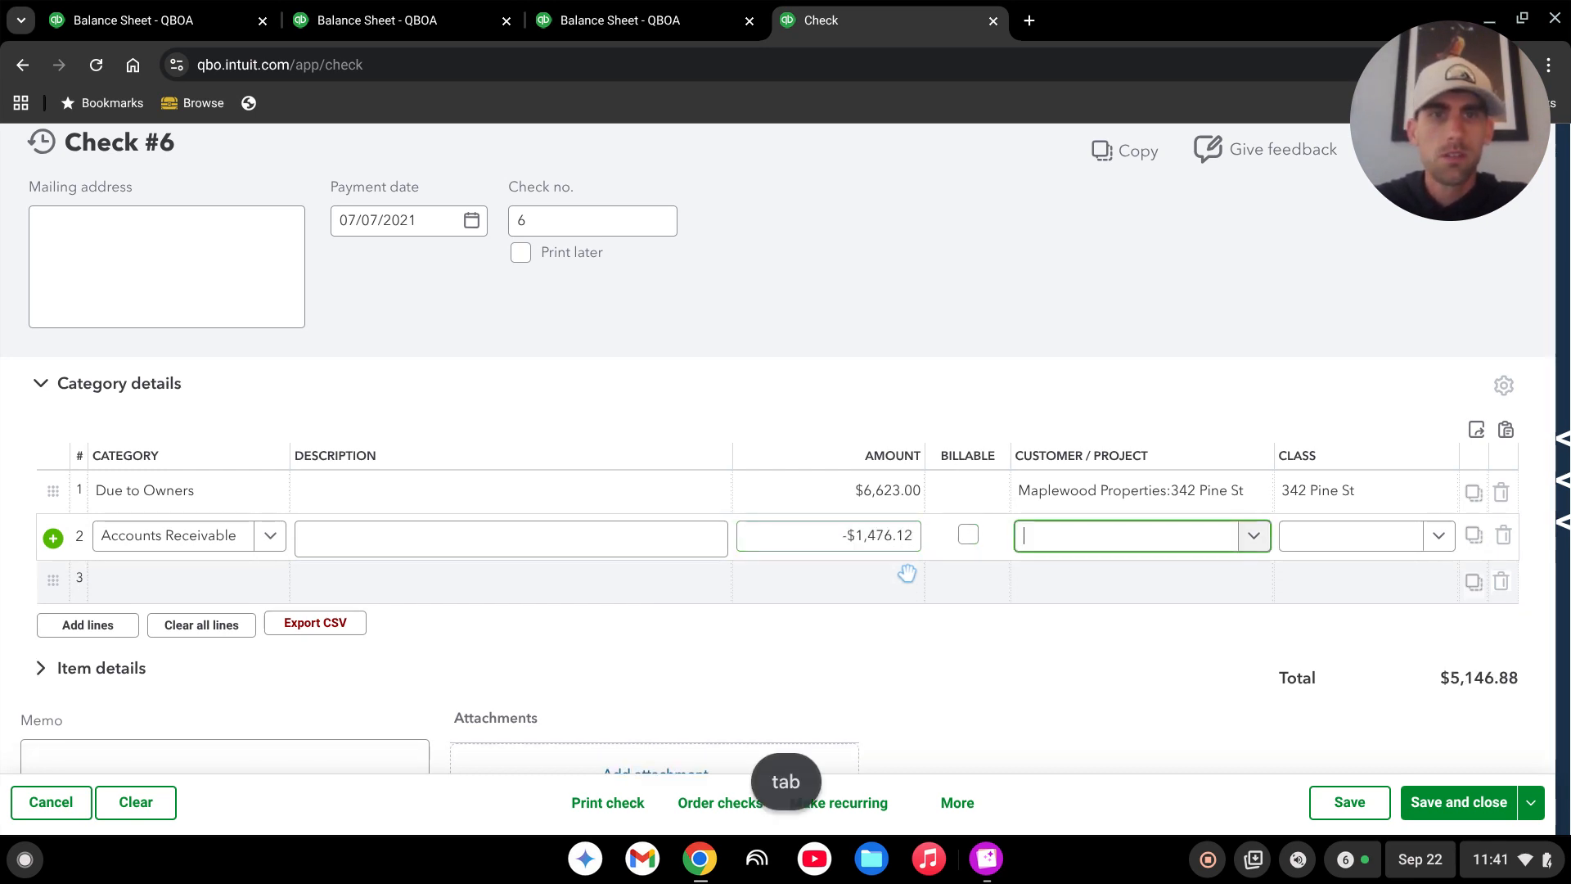
Assign the Accounts Receivable line to the Maplewood Properties sub-customer for Pine St
{"action": "type", "text": "342"}
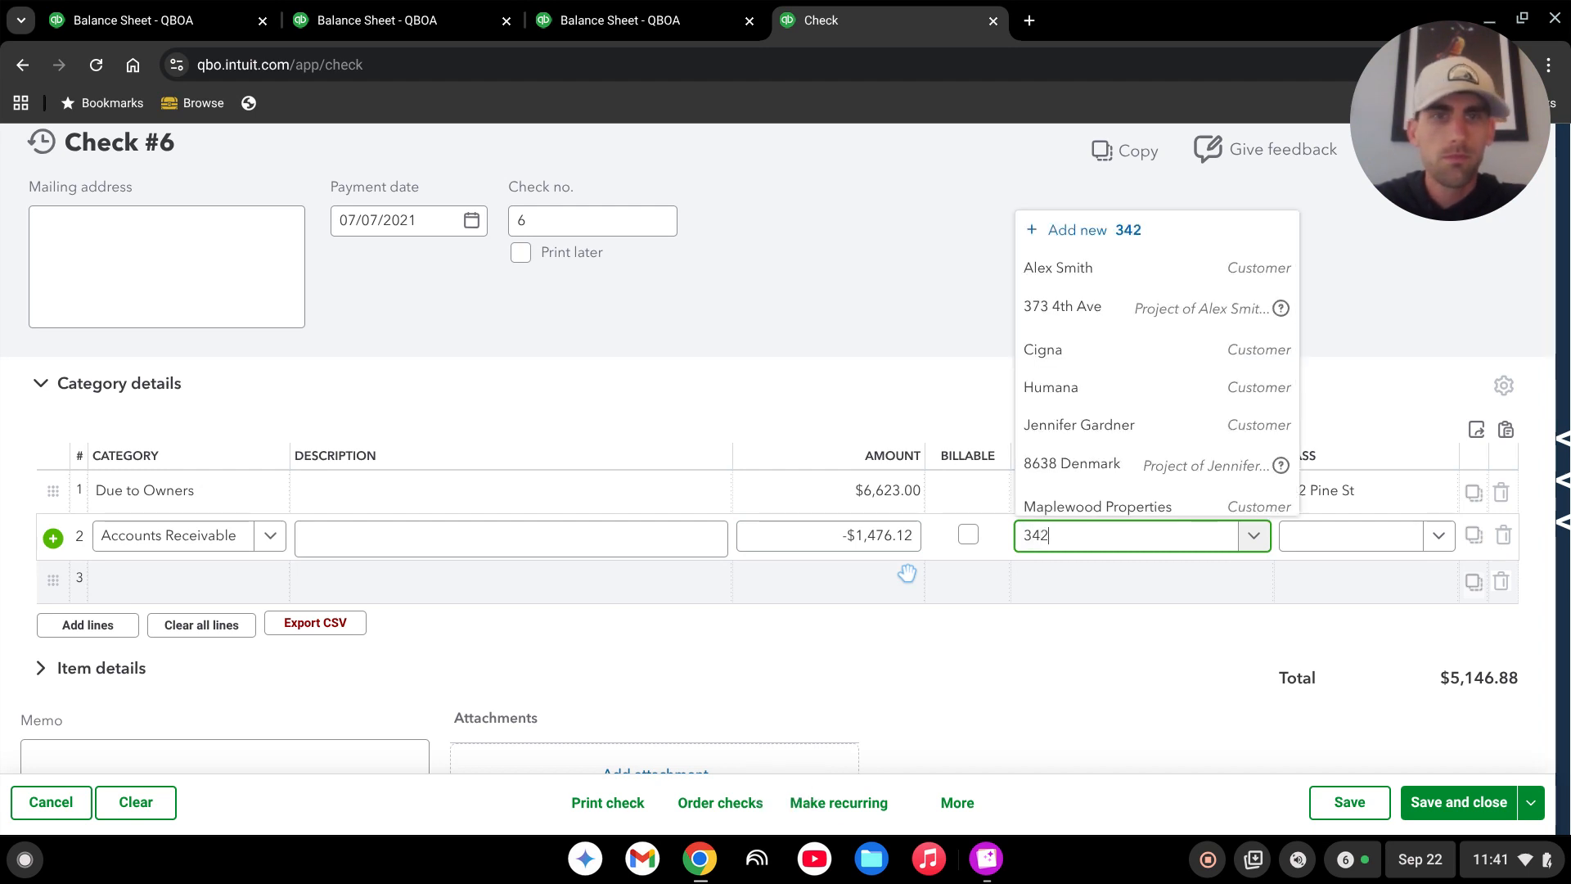
{"action": "key", "text": "Down"}
{"action": "key", "text": "Return"}
{"action": "key", "text": "Tab"}
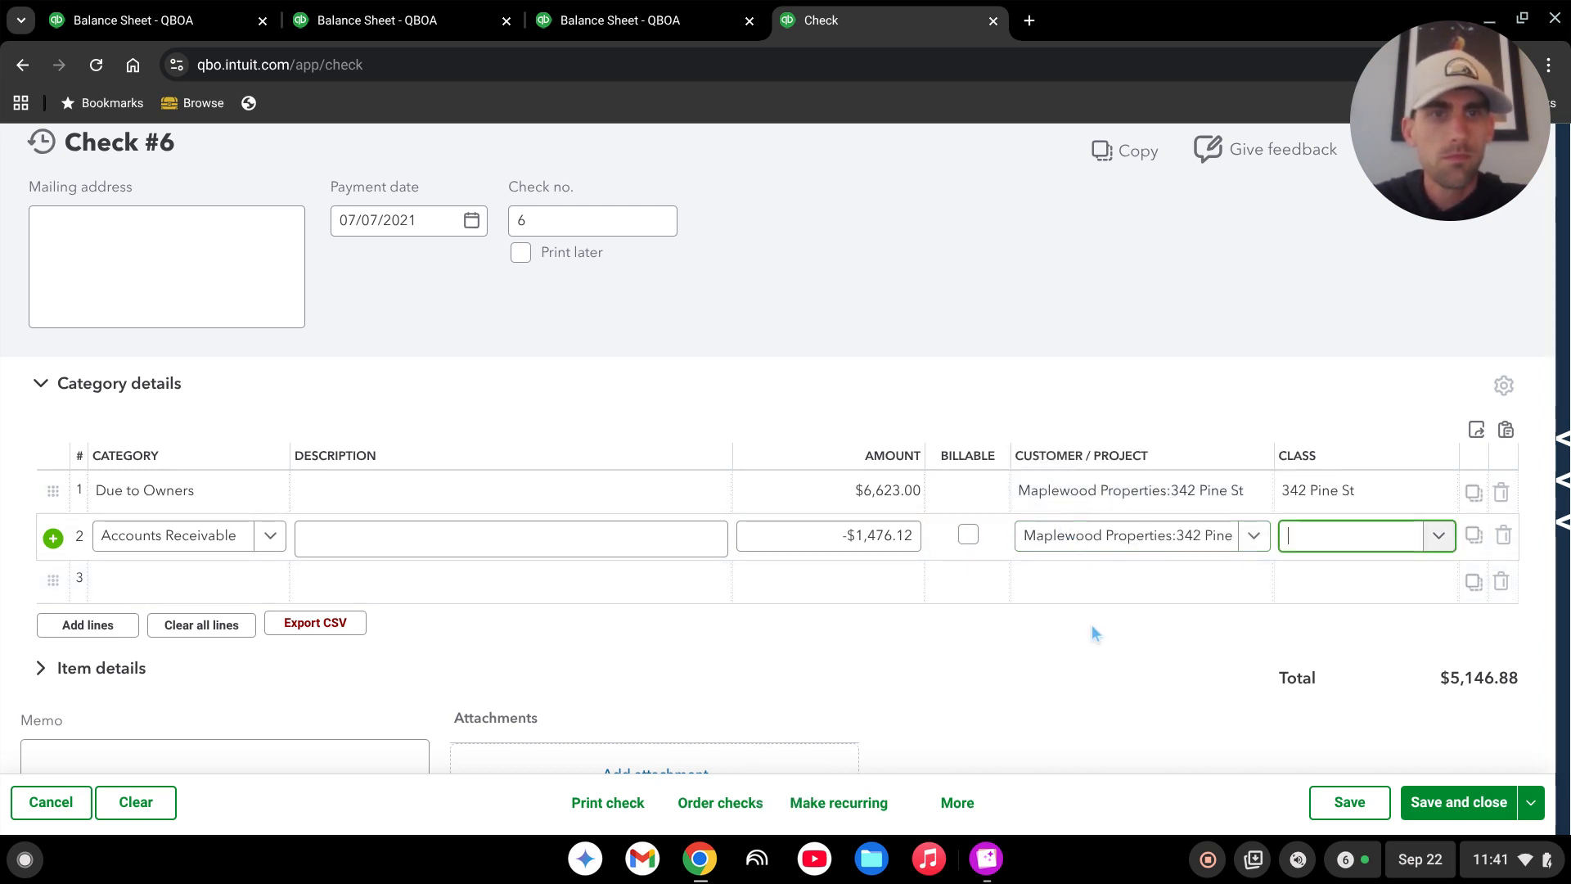
Assign the Pine St class to the check's Accounts Receivable line
{"action": "type", "text": "342"}
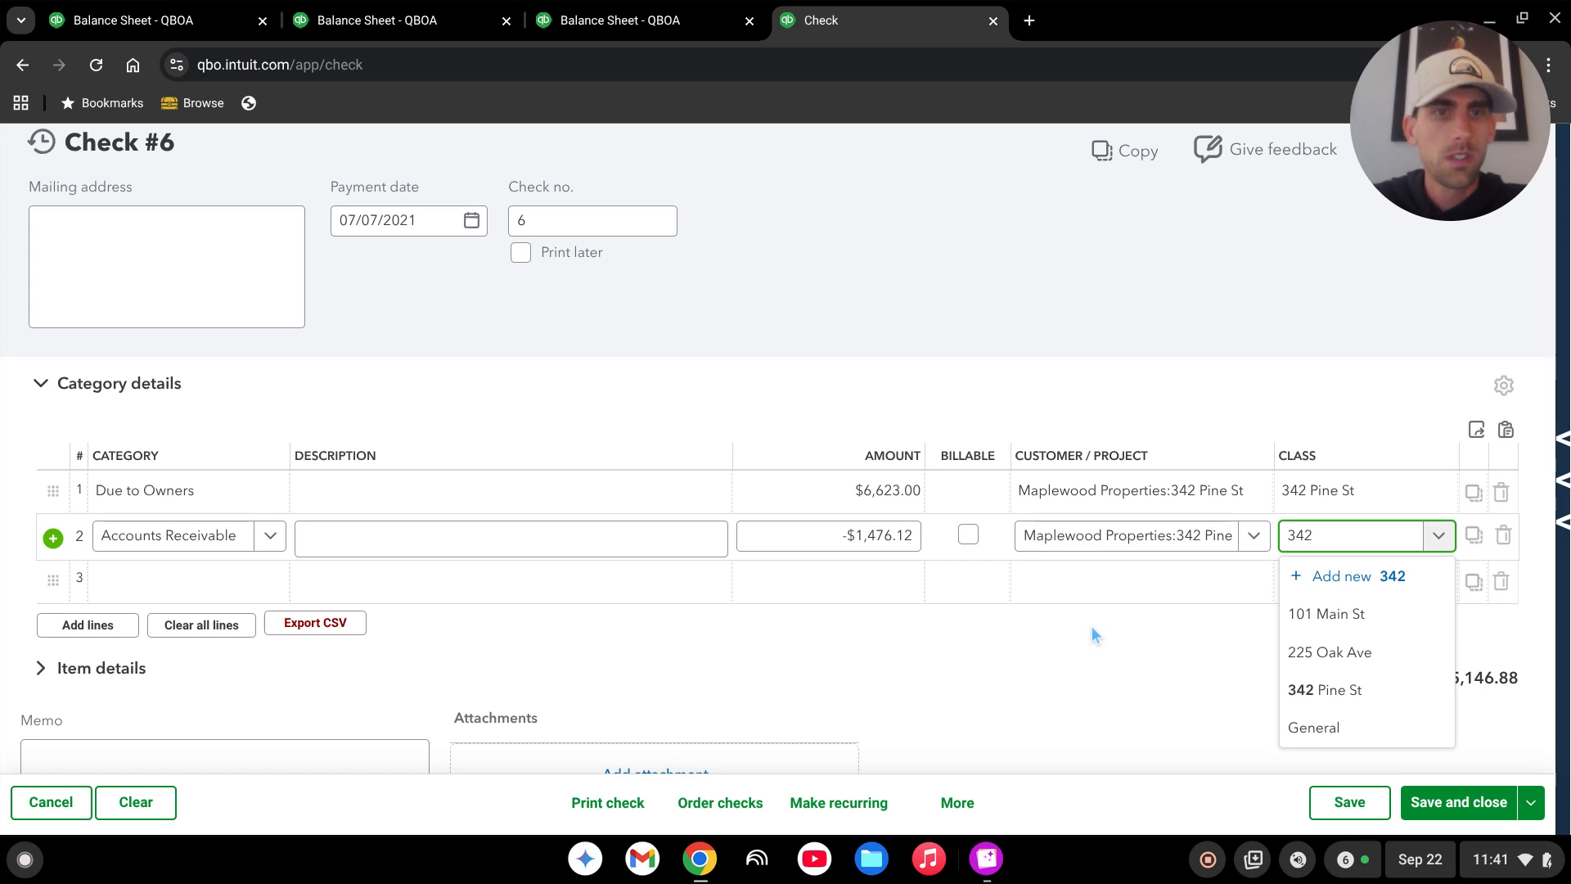
{"action": "key", "text": "Down"}
{"action": "key", "text": "Return"}
{"action": "left_click", "coordinate": [1148, 694]}
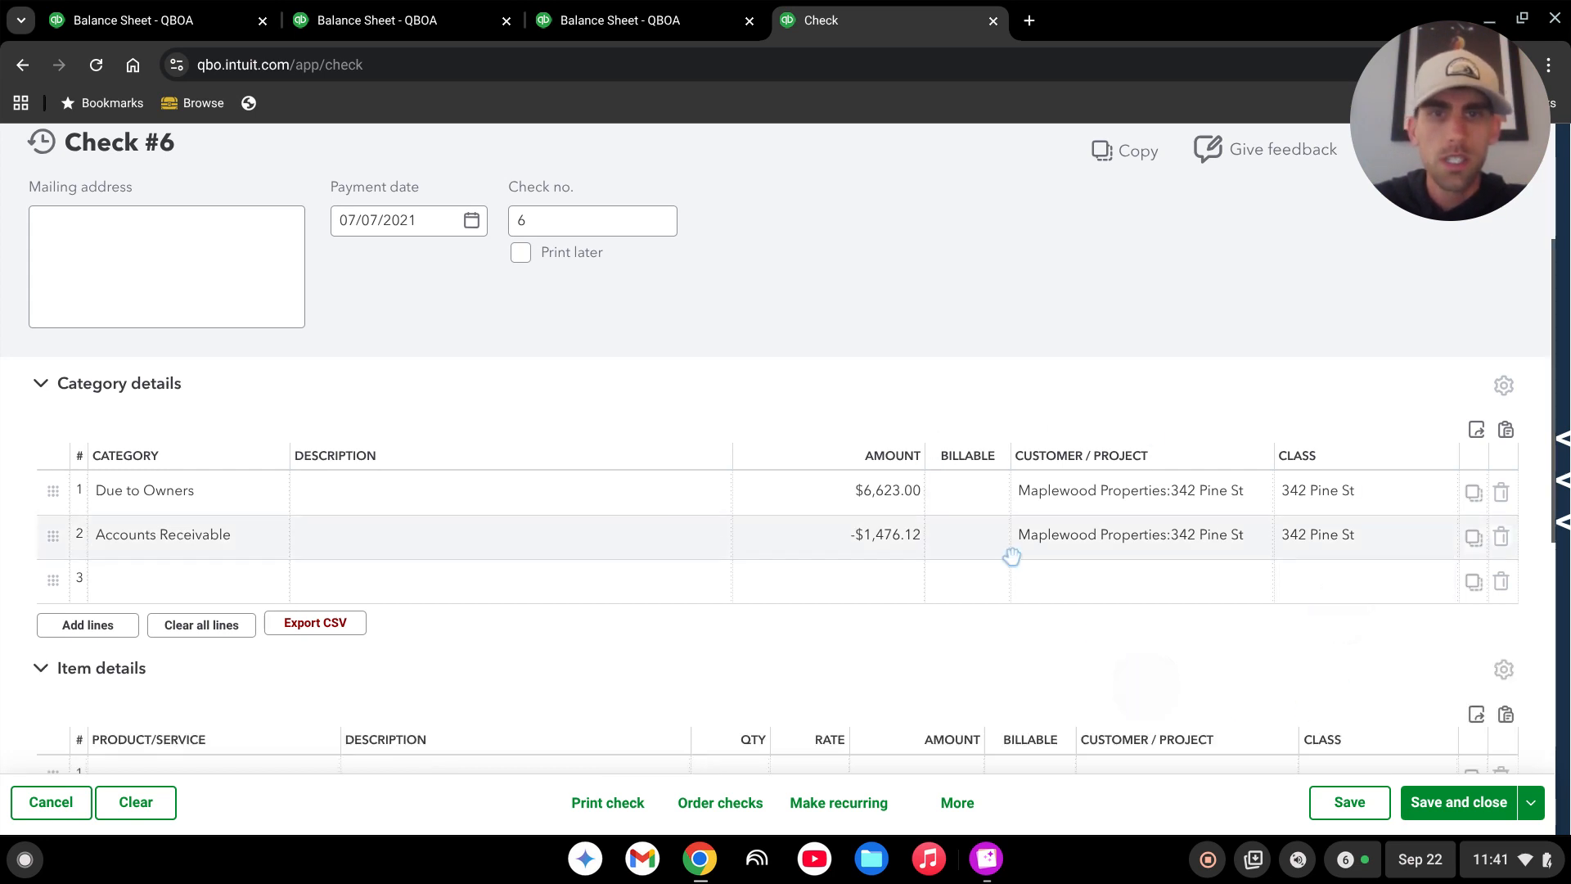
Review the check's category lines and total, and save and close the check
{"action": "scroll", "coordinate": [1096, 475], "scroll_direction": "down", "scroll_amount": 4}
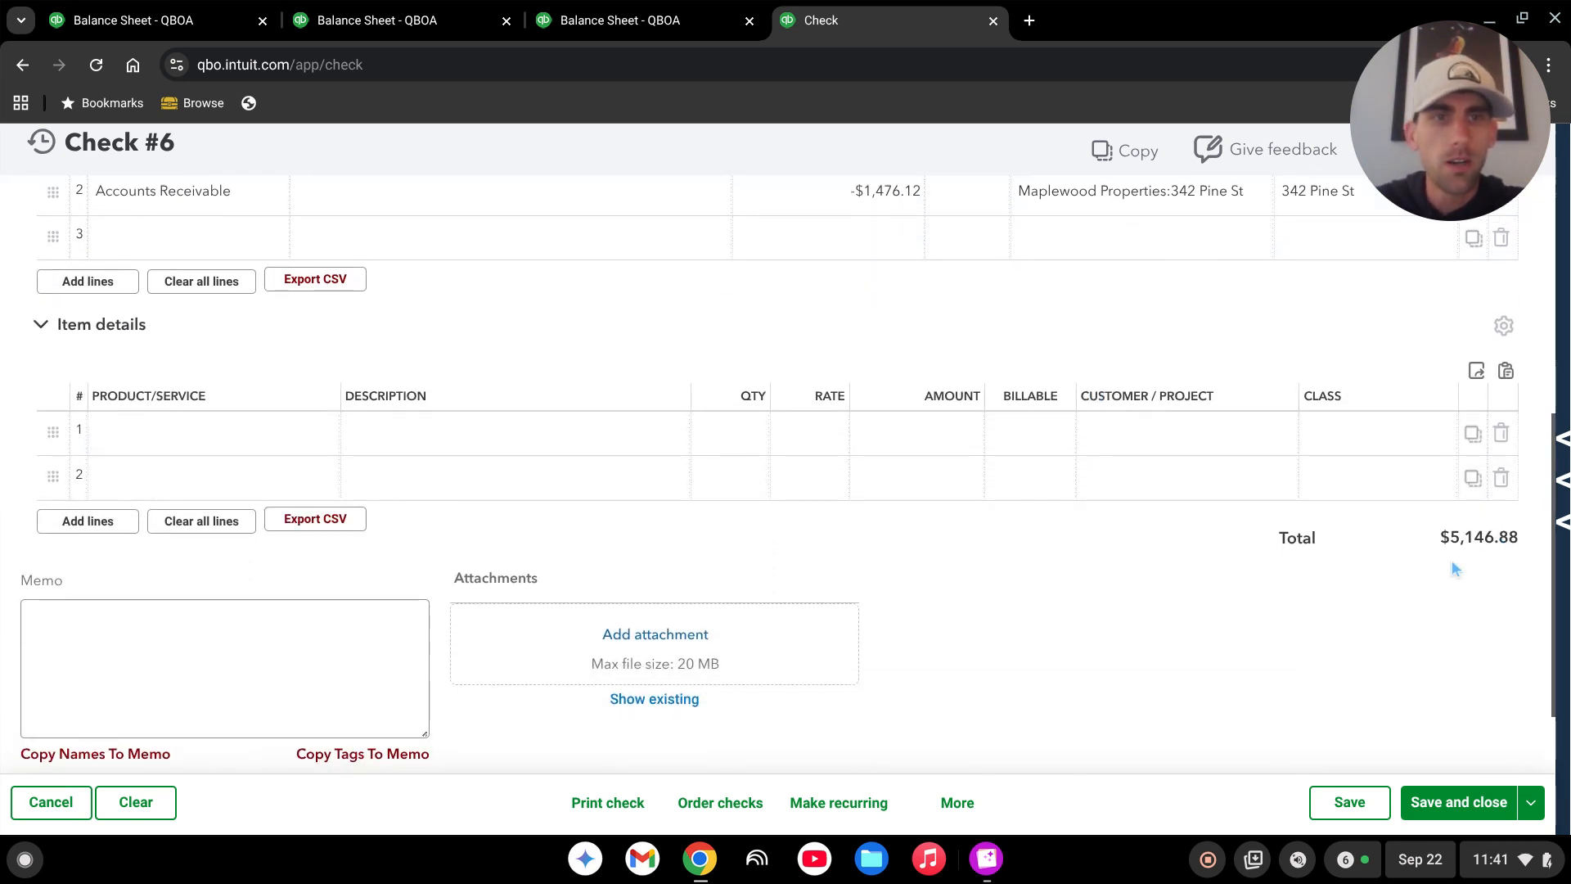
{"action": "scroll", "coordinate": [1398, 583], "scroll_direction": "up", "scroll_amount": 3}
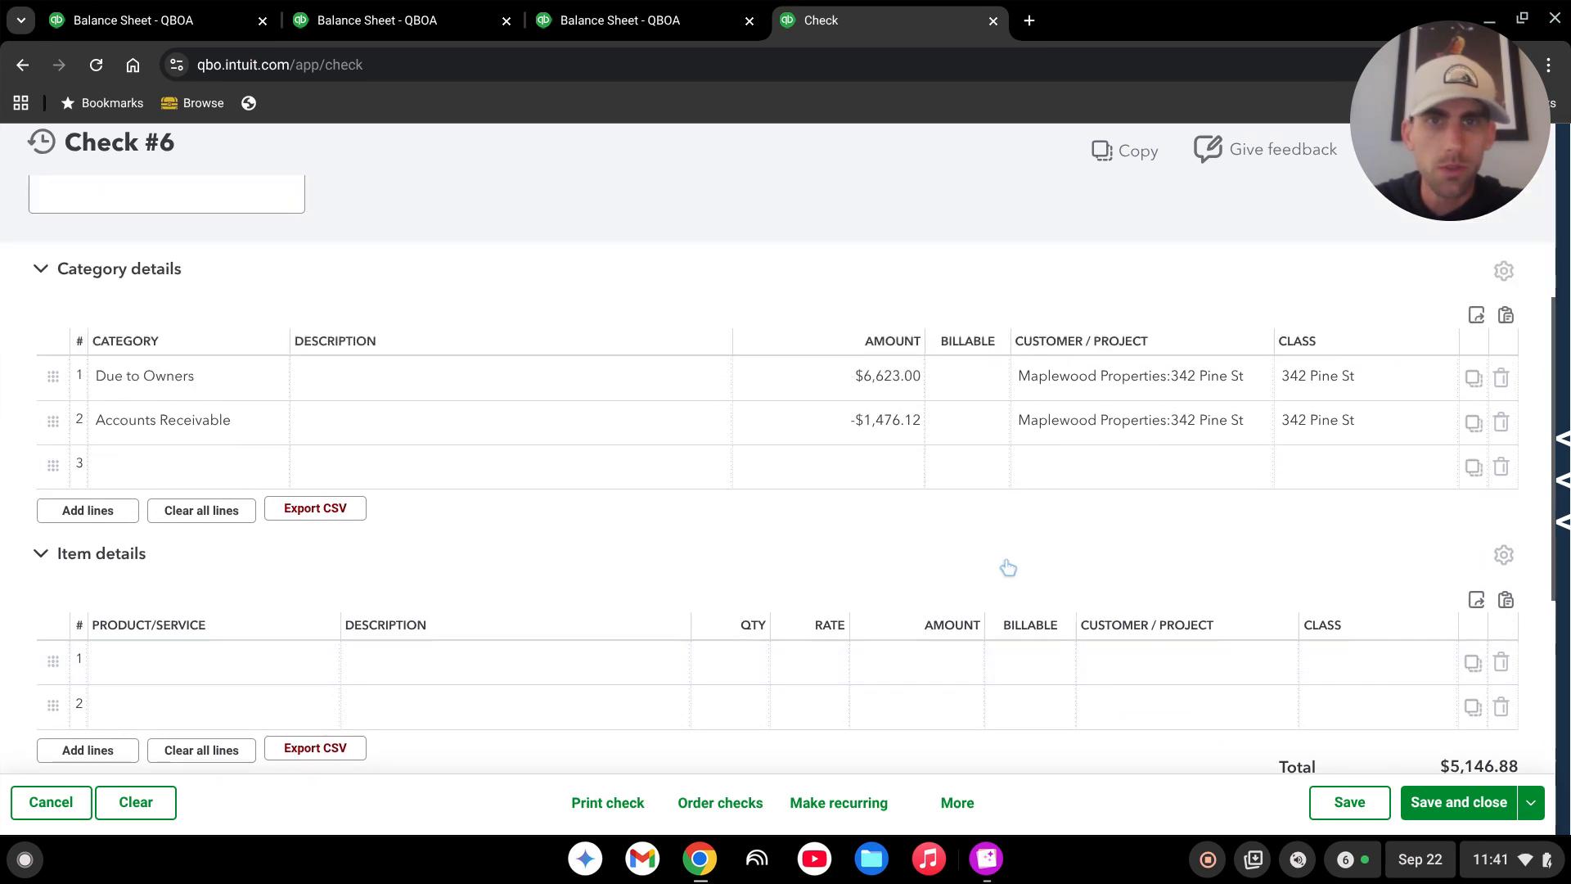
{"action": "scroll", "coordinate": [1343, 659], "scroll_direction": "down", "scroll_amount": 1}
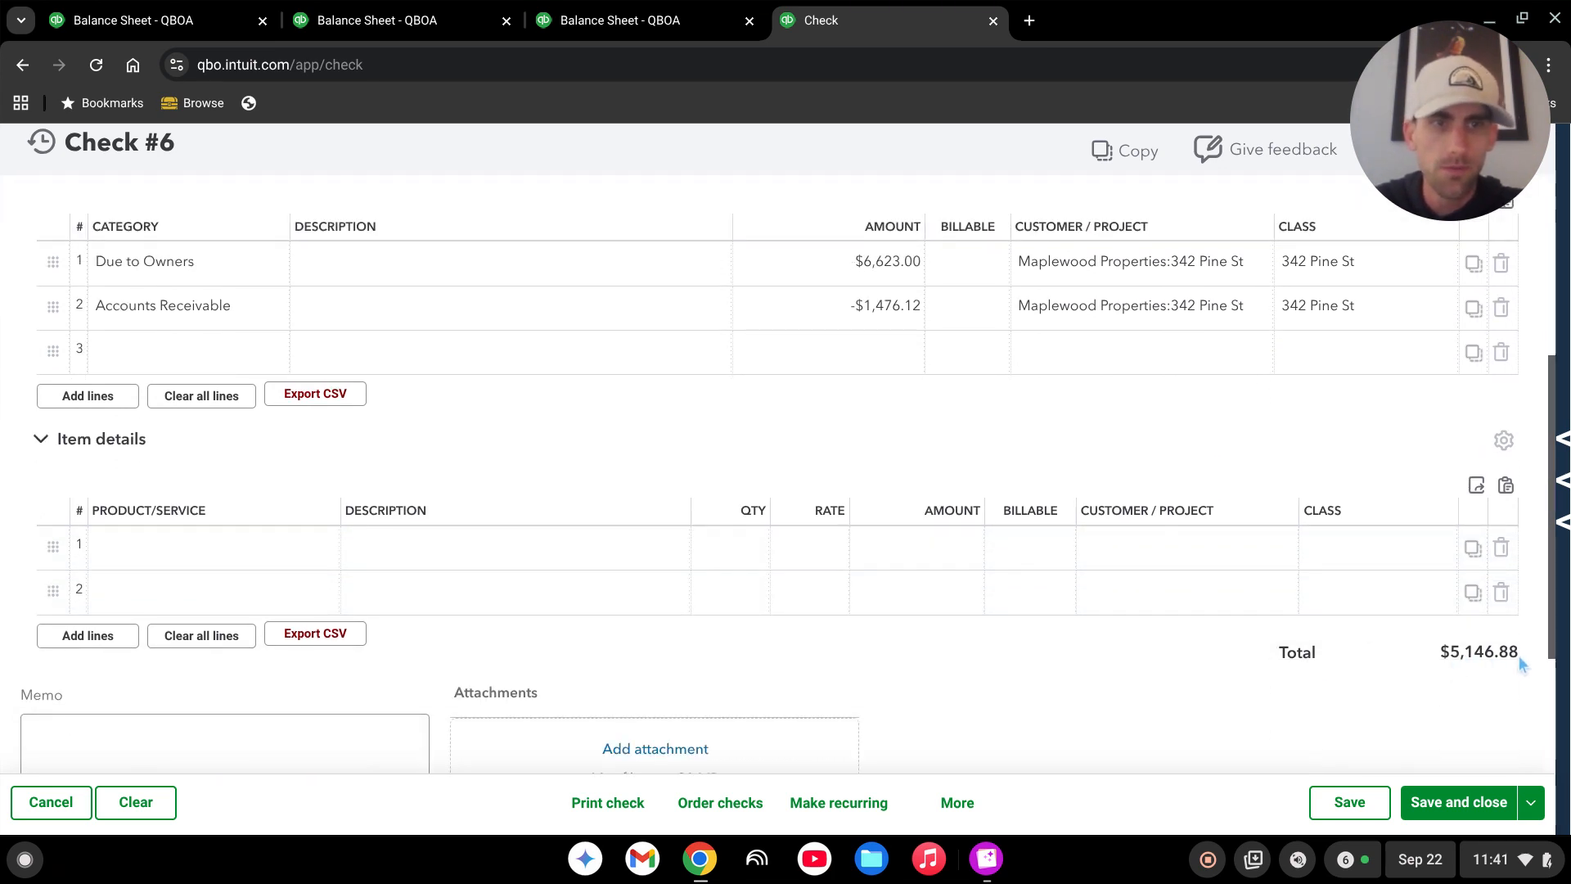
{"action": "scroll", "coordinate": [999, 676], "scroll_direction": "up", "scroll_amount": 5}
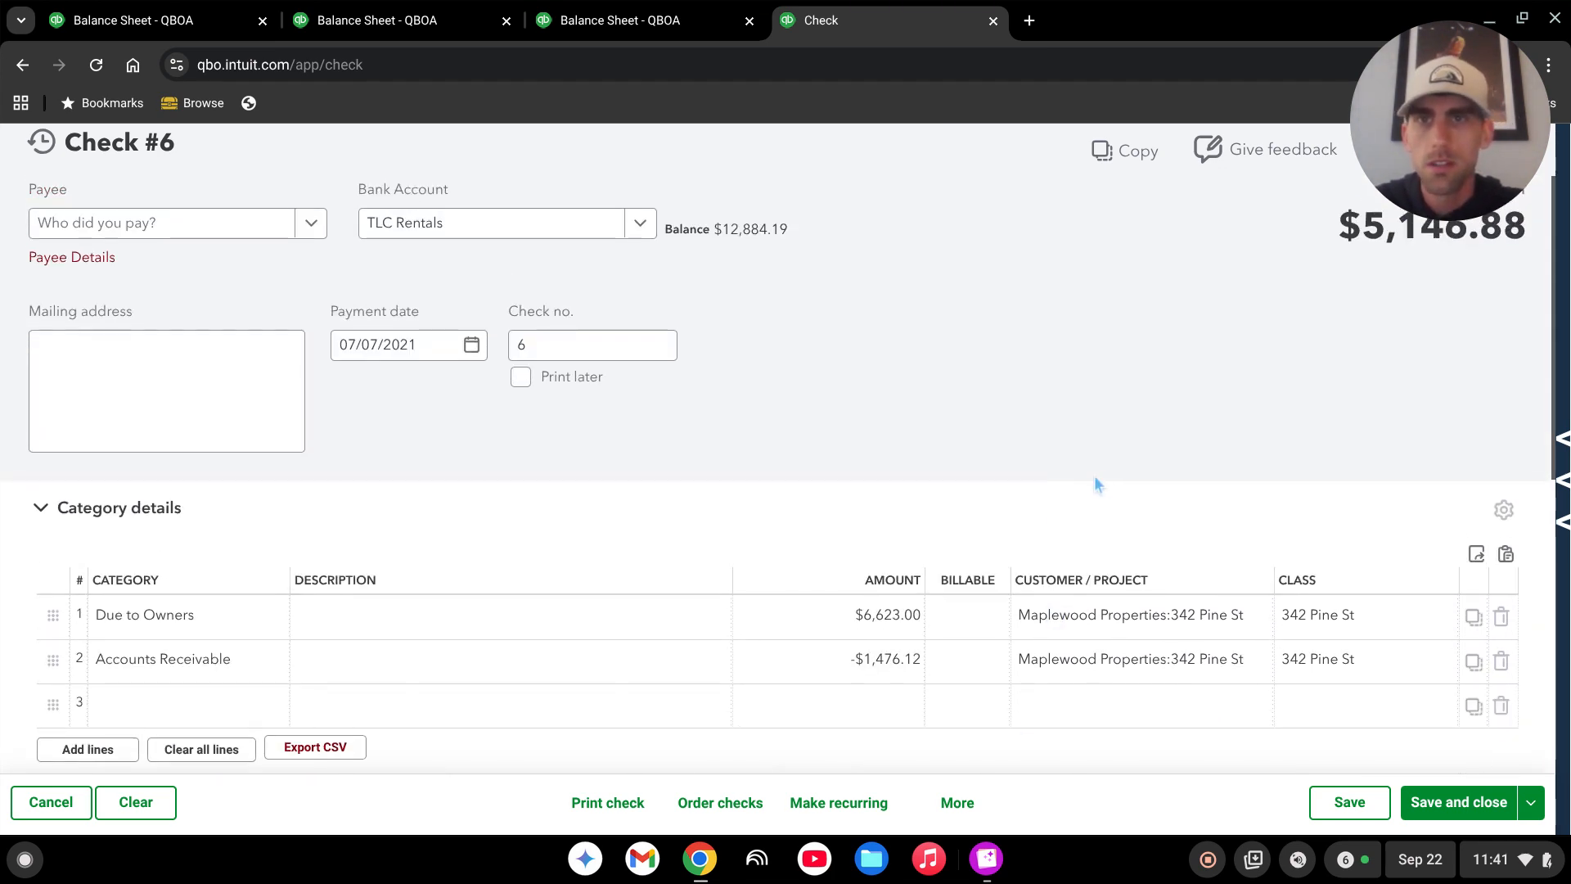
{"action": "scroll", "coordinate": [897, 449], "scroll_direction": "down", "scroll_amount": 3}
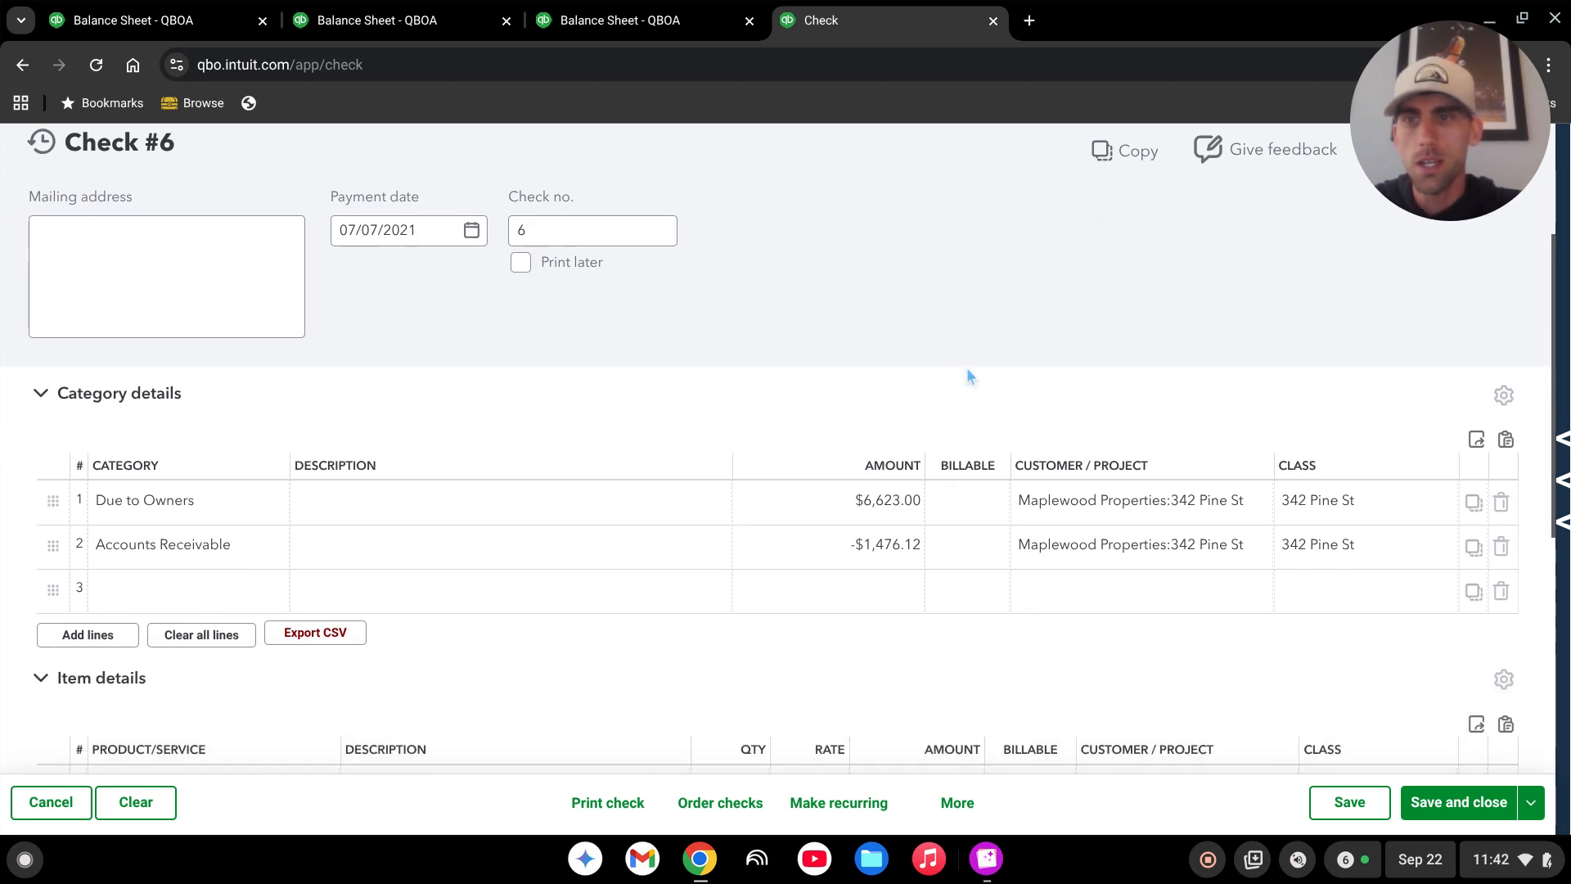
{"action": "scroll", "coordinate": [795, 464], "scroll_direction": "up", "scroll_amount": 3}
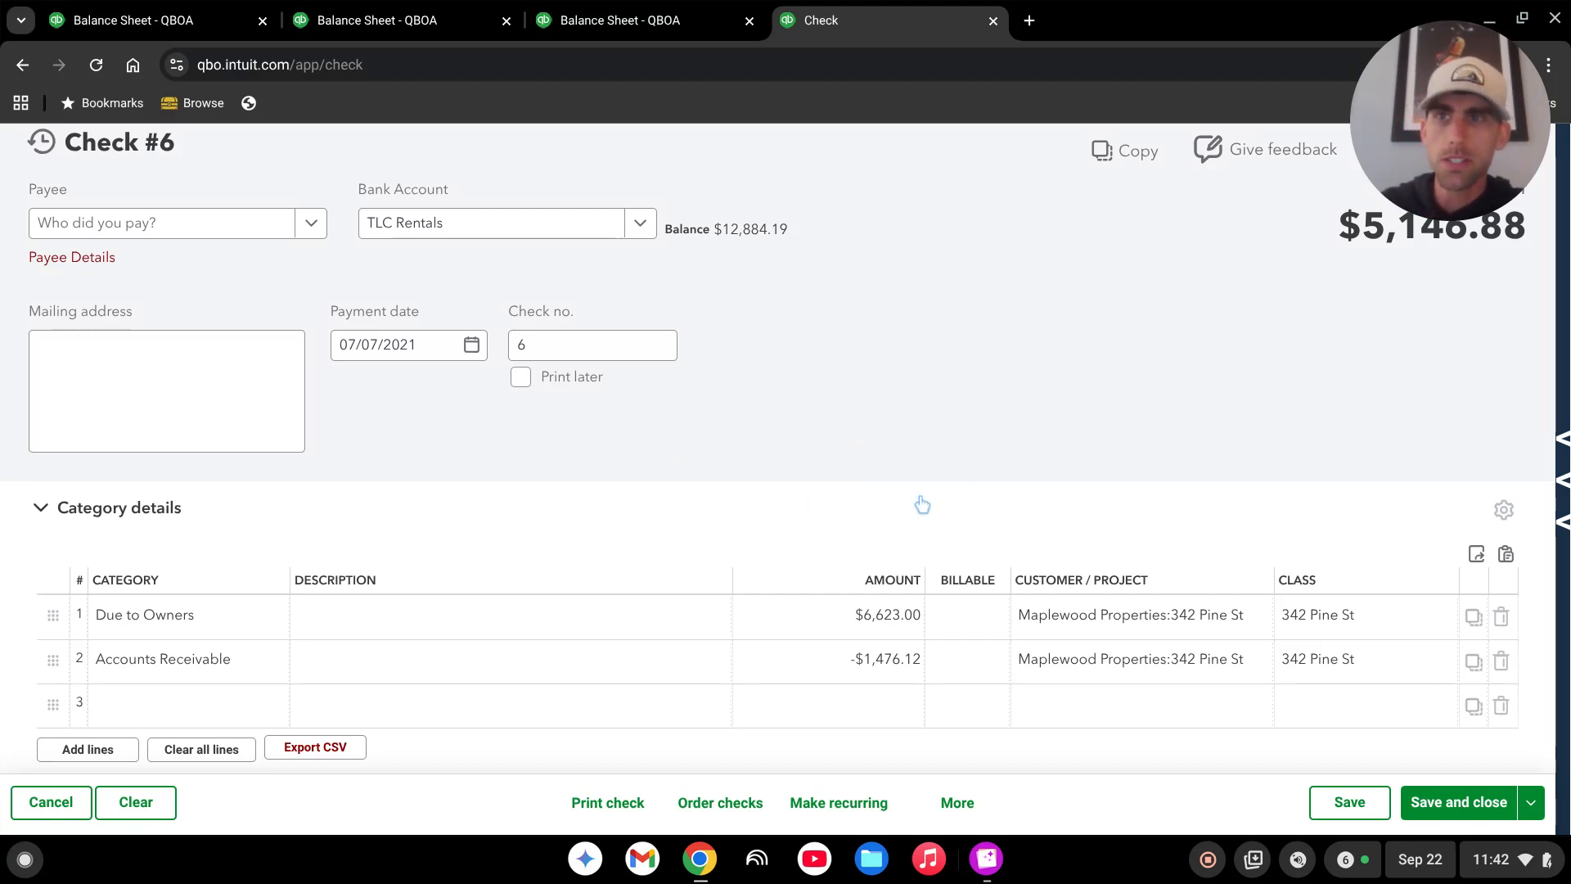
{"action": "scroll", "coordinate": [936, 549], "scroll_direction": "down", "scroll_amount": 5}
{"action": "scroll", "coordinate": [957, 643], "scroll_direction": "down", "scroll_amount": 3}
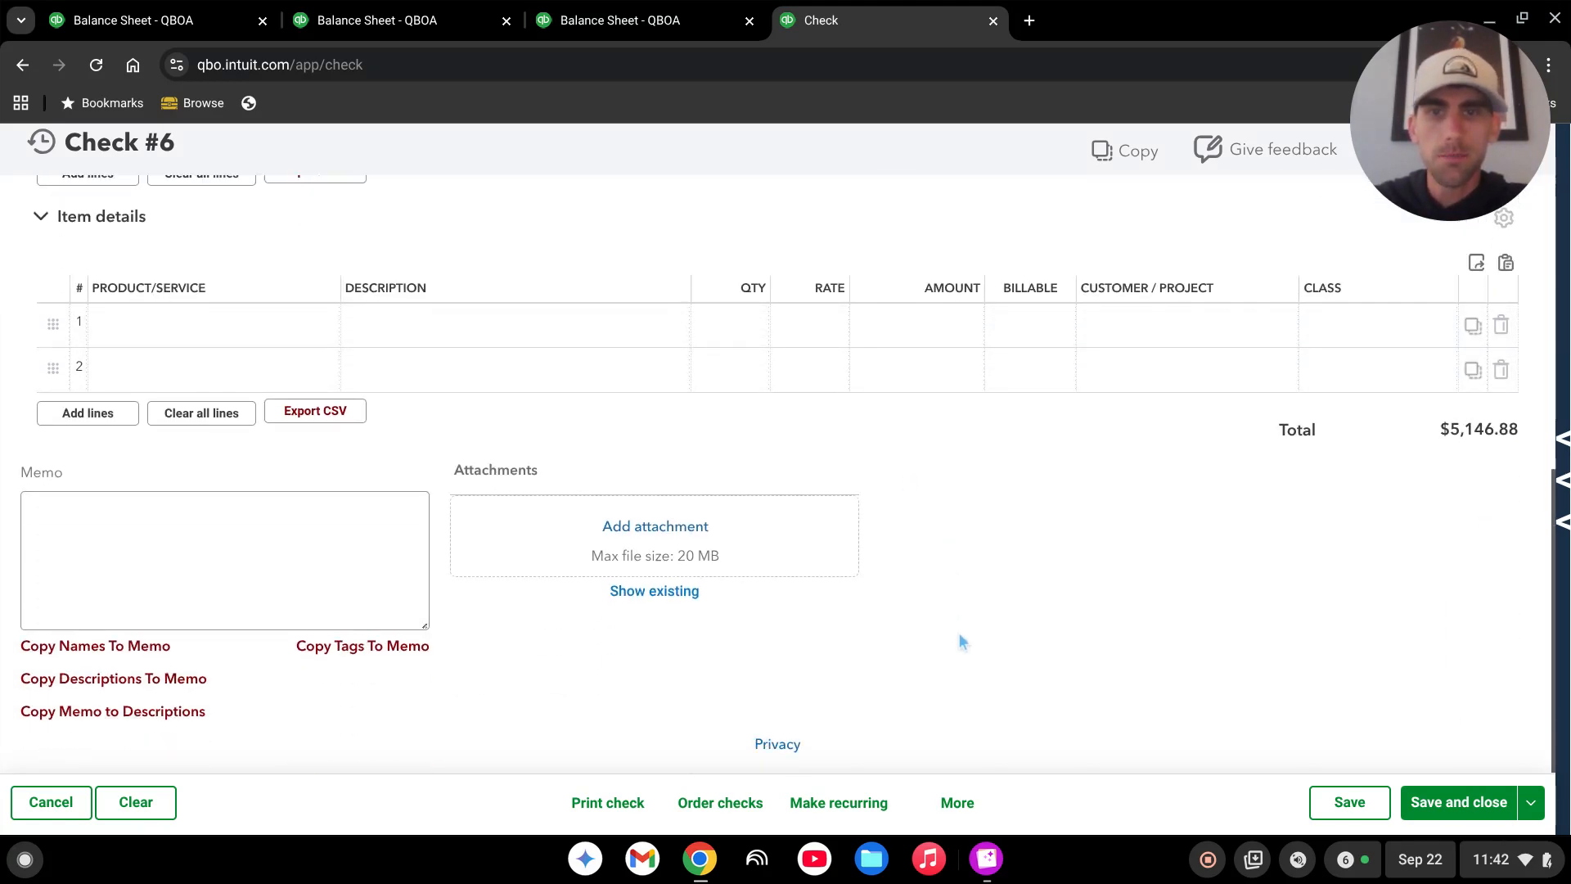
{"action": "scroll", "coordinate": [972, 648], "scroll_direction": "up", "scroll_amount": 6}
{"action": "scroll", "coordinate": [972, 646], "scroll_direction": "up", "scroll_amount": 1}
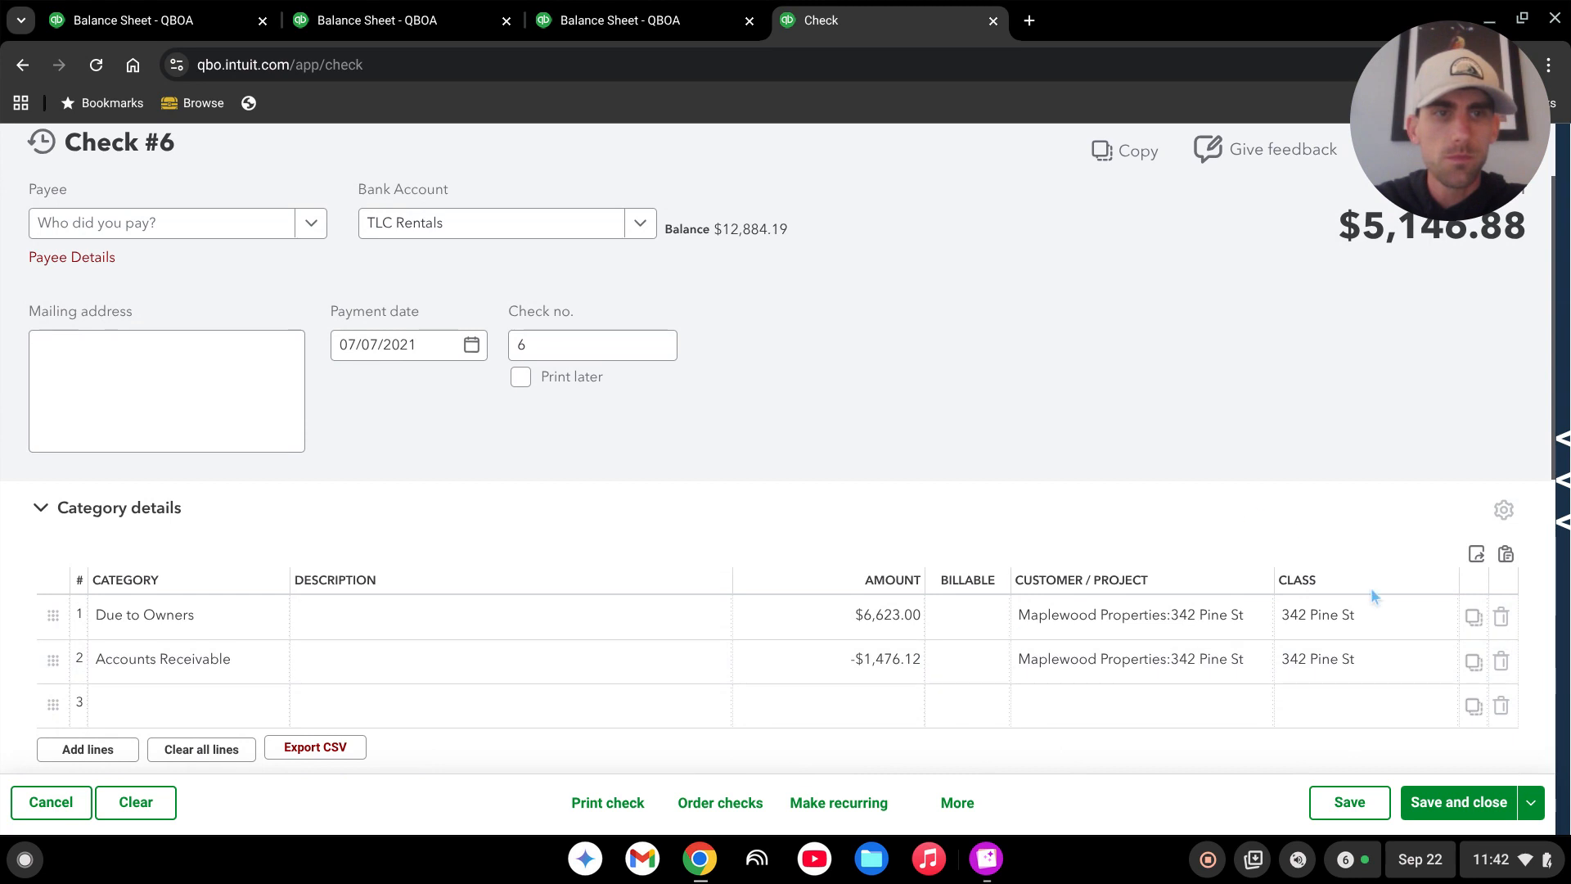
{"action": "left_click", "coordinate": [1465, 804]}
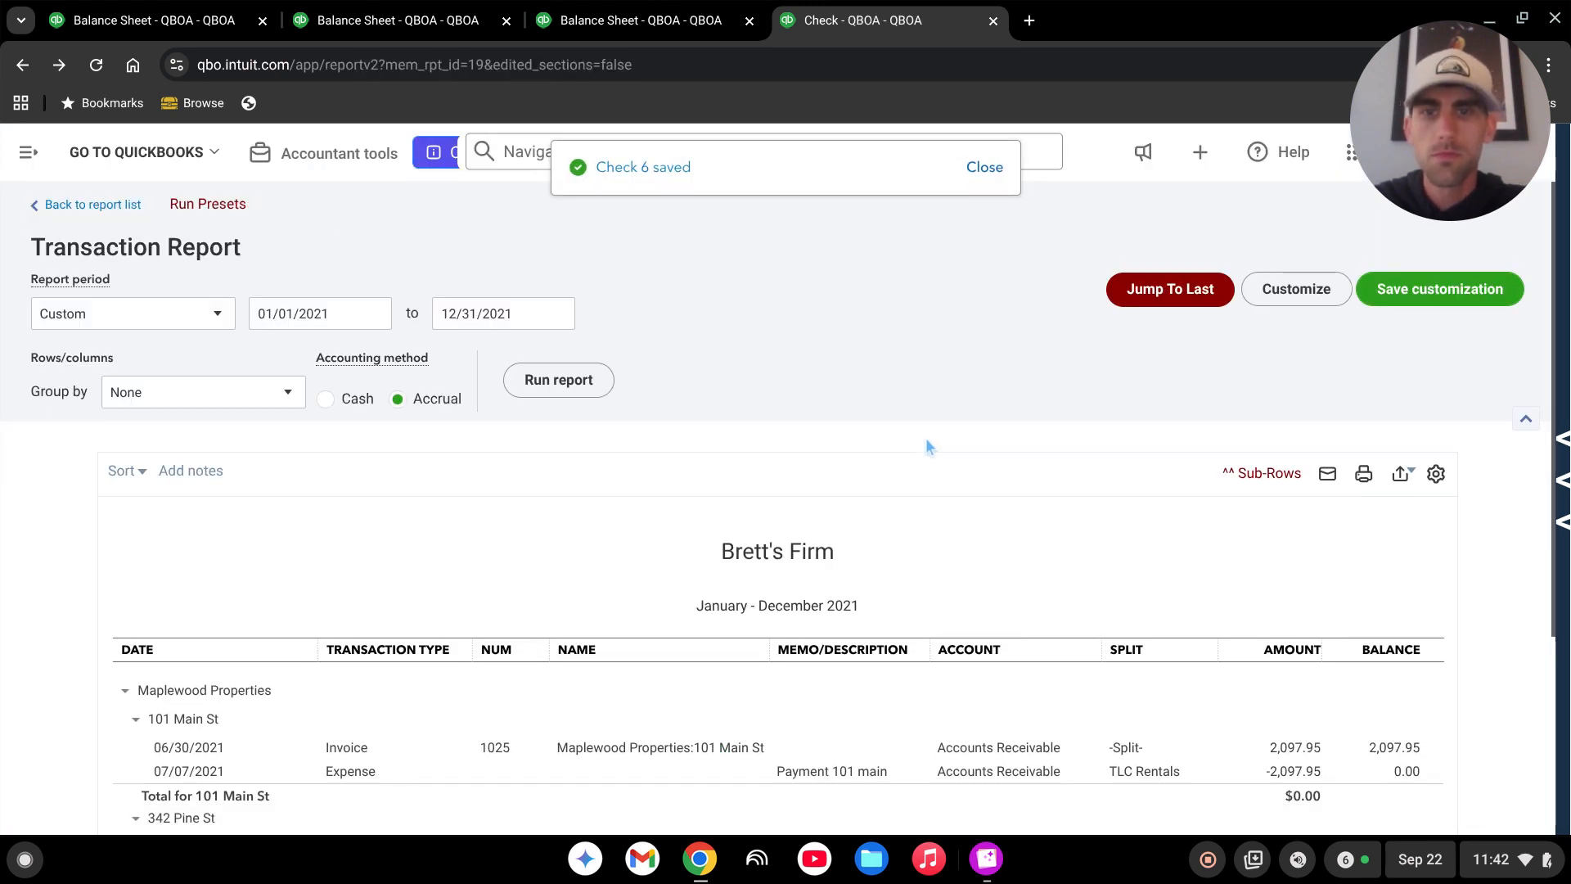
Examine the Accounts Receivable transaction report grouped by customer to check that each Maplewood property's invoice is offset by its payment
{"action": "scroll", "coordinate": [921, 419], "scroll_direction": "down", "scroll_amount": 4}
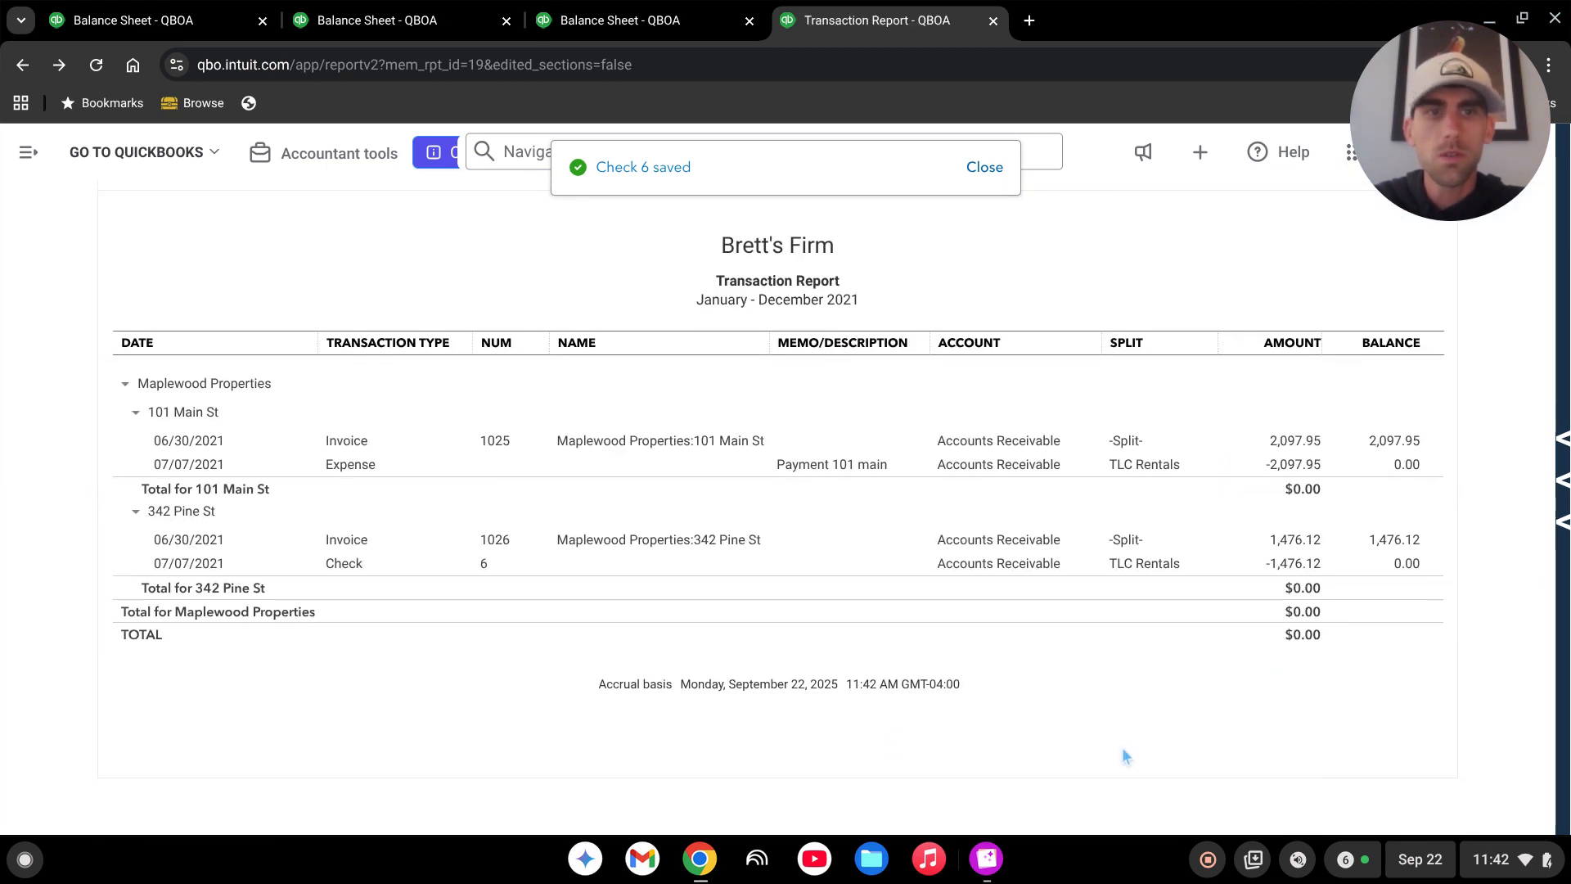
{"action": "scroll", "coordinate": [543, 675], "scroll_direction": "up", "scroll_amount": 3}
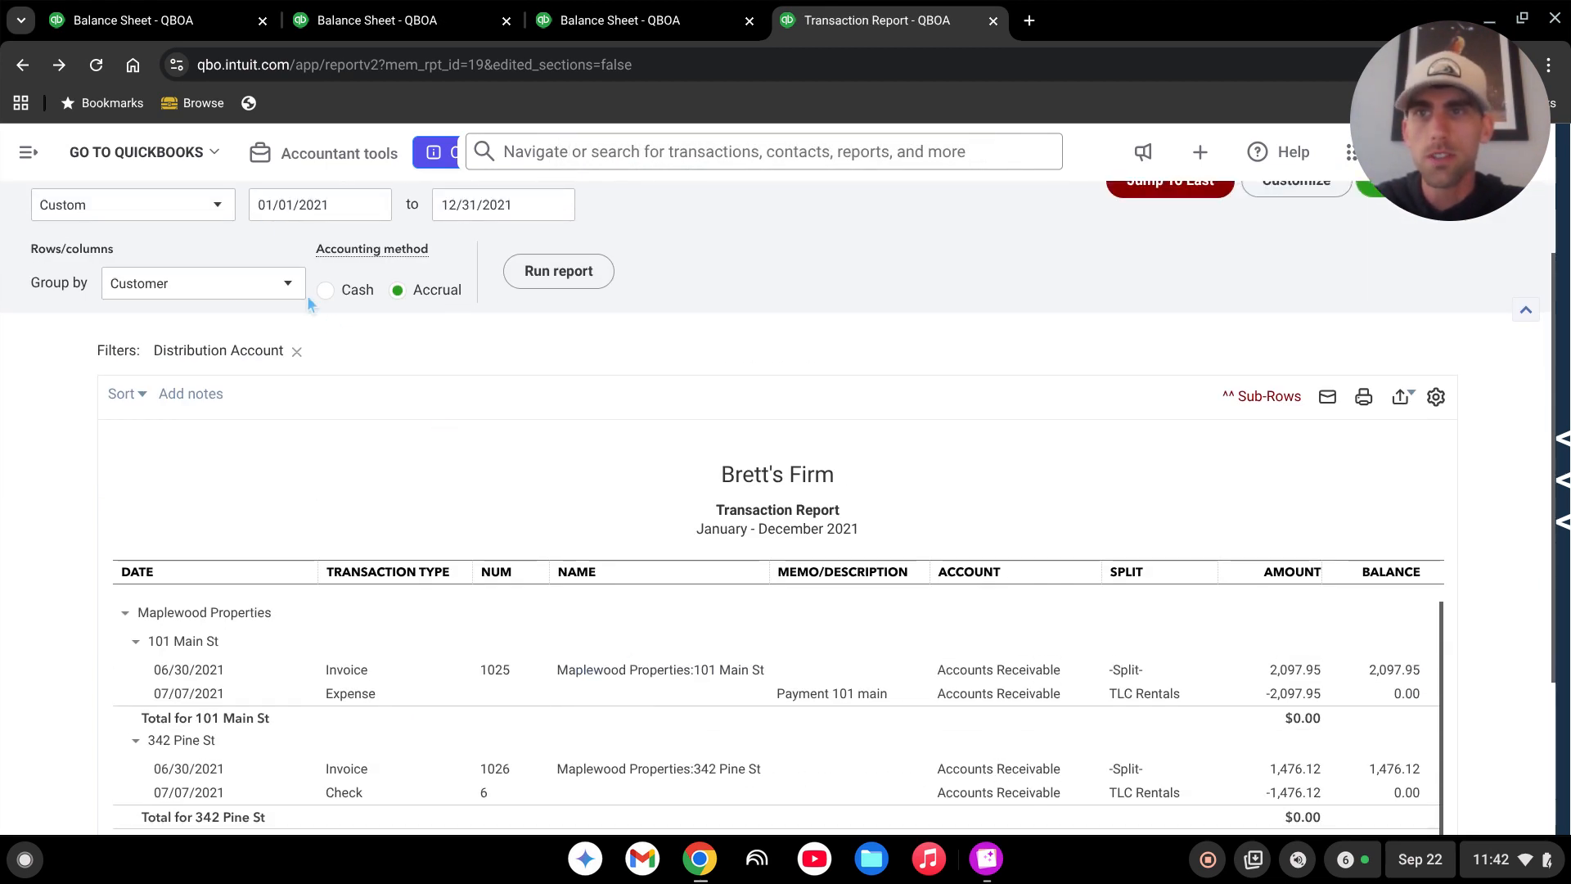
{"action": "scroll", "coordinate": [898, 380], "scroll_direction": "up", "scroll_amount": 2}
{"action": "scroll", "coordinate": [981, 389], "scroll_direction": "down", "scroll_amount": 4}
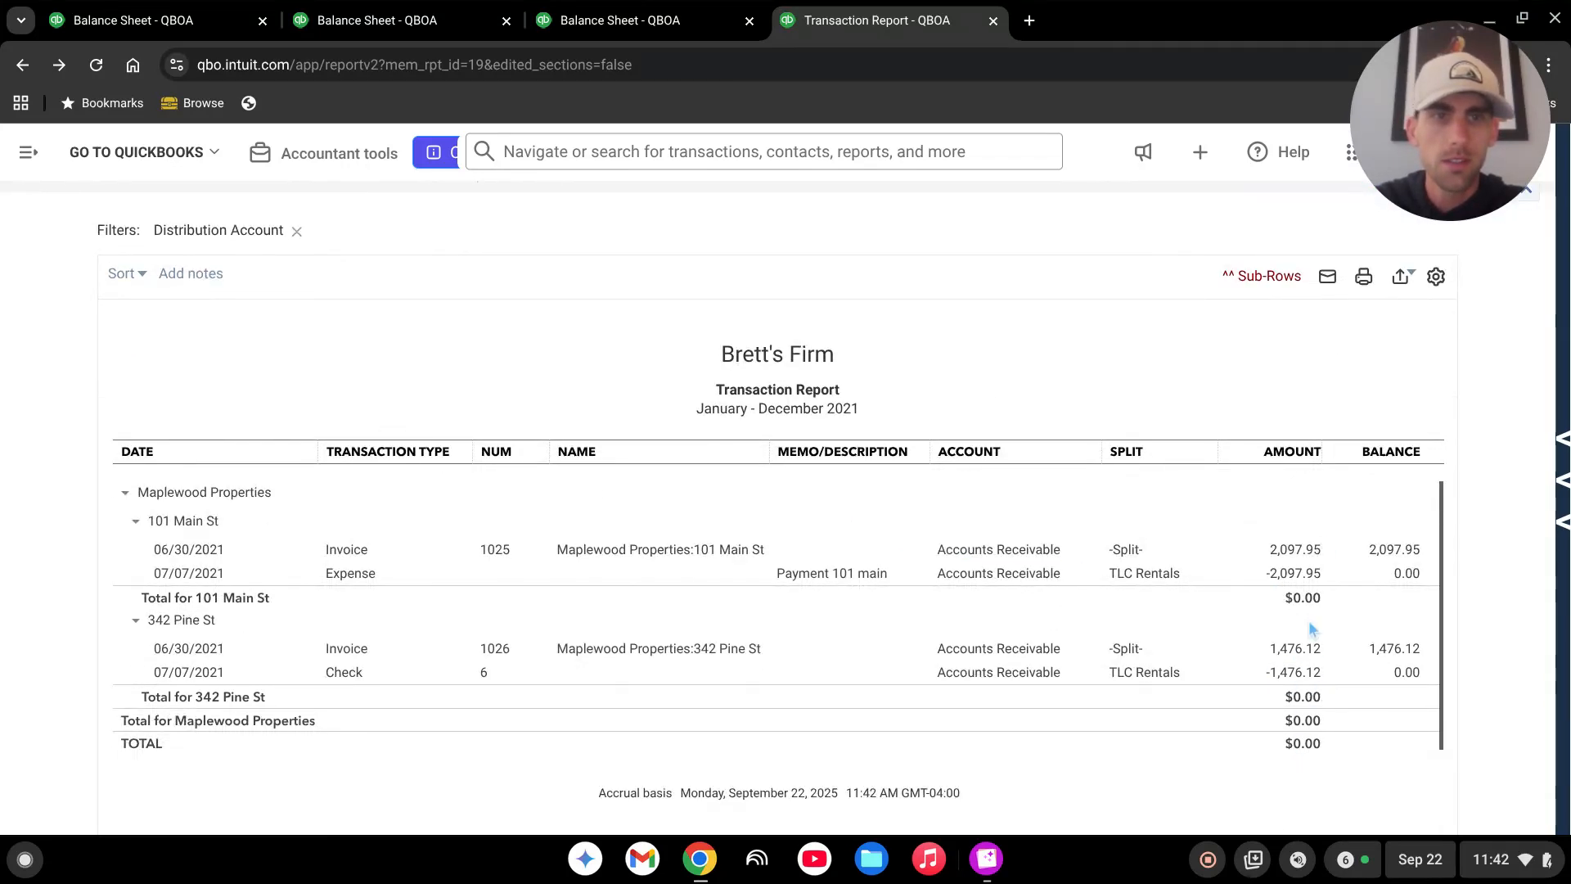
{"action": "scroll", "coordinate": [1374, 725], "scroll_direction": "up", "scroll_amount": 3}
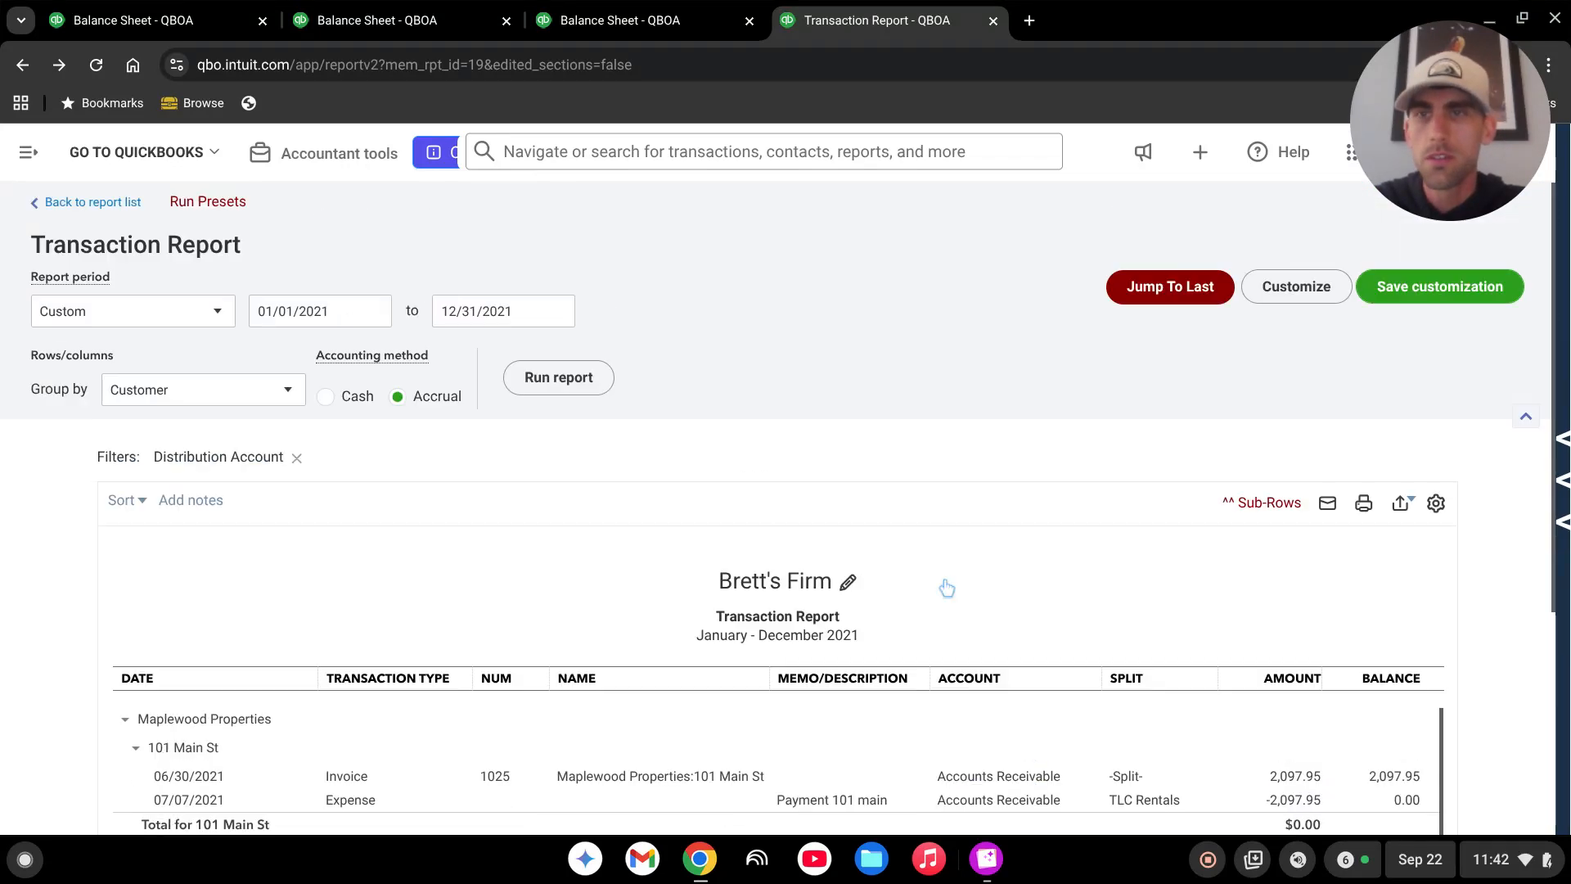
Open the custom report Balance Sheet - 2021 and review its balances
{"action": "left_click", "coordinate": [103, 206]}
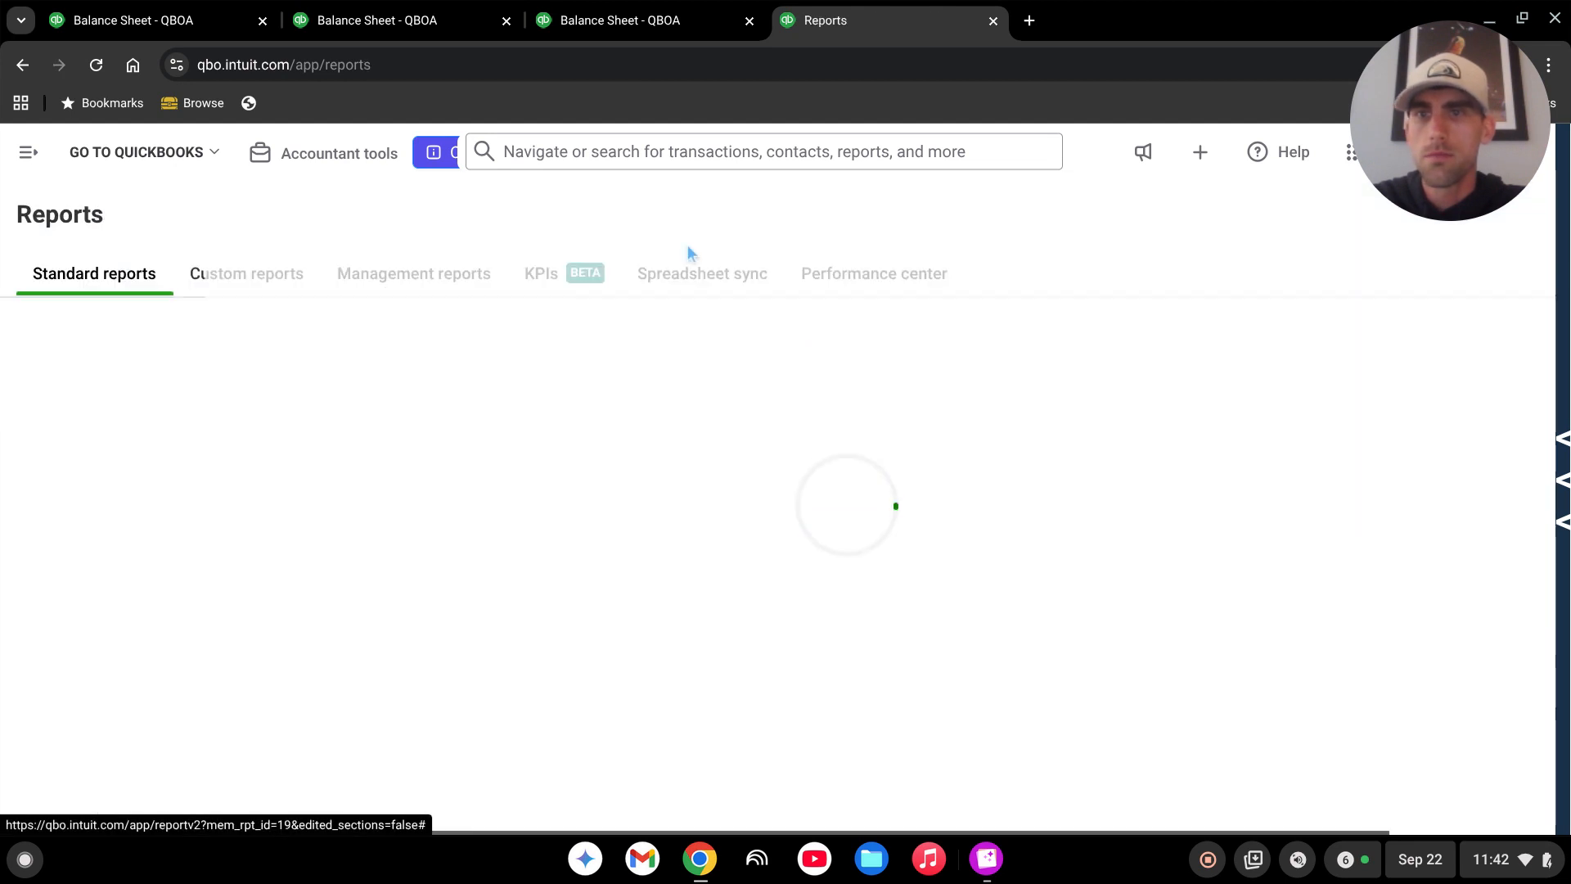
{"action": "left_click", "coordinate": [231, 278]}
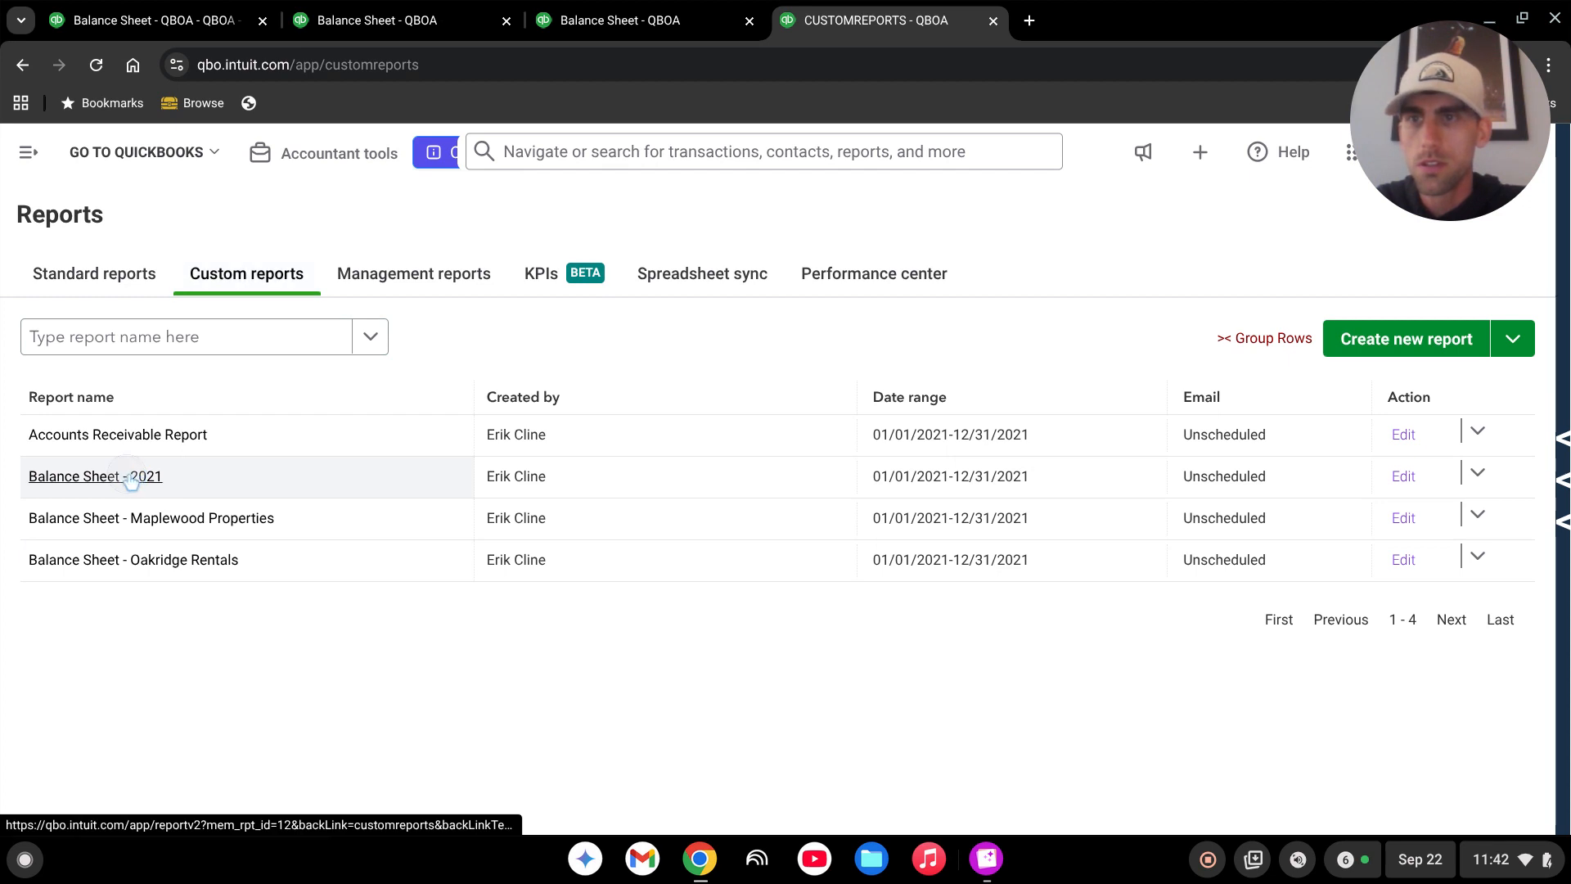
{"action": "left_click", "coordinate": [138, 480]}
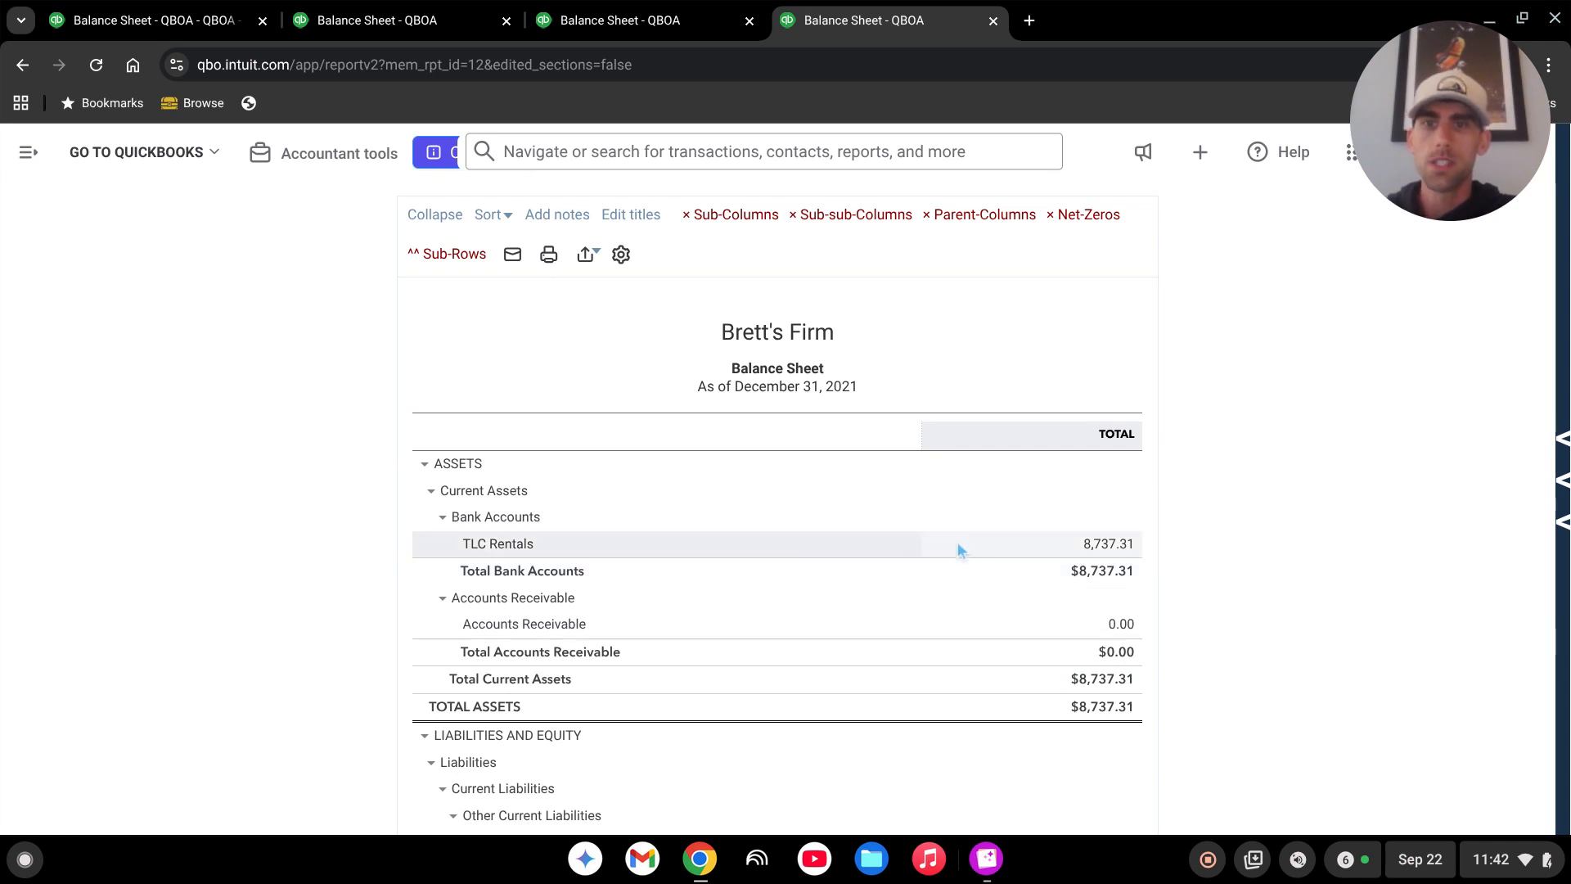
{"action": "scroll", "coordinate": [958, 547], "scroll_direction": "down", "scroll_amount": 5}
{"action": "scroll", "coordinate": [940, 649], "scroll_direction": "up", "scroll_amount": 8}
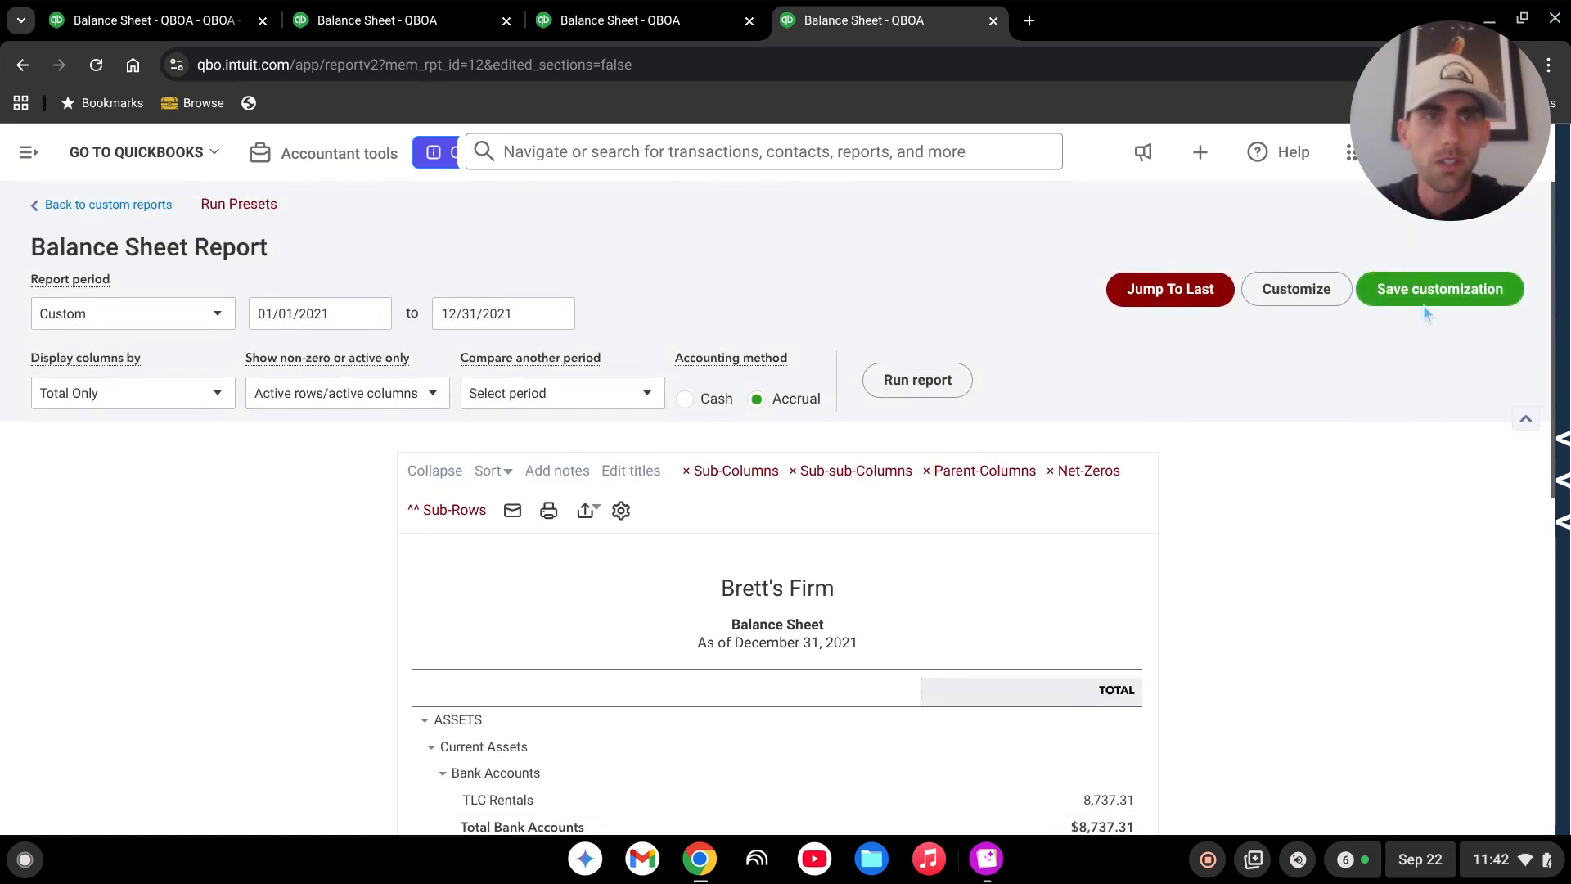
Run the balance sheet with columns by Customers and save it as the custom report Balance Sheet - 2021 by customer
{"action": "left_click", "coordinate": [216, 394]}
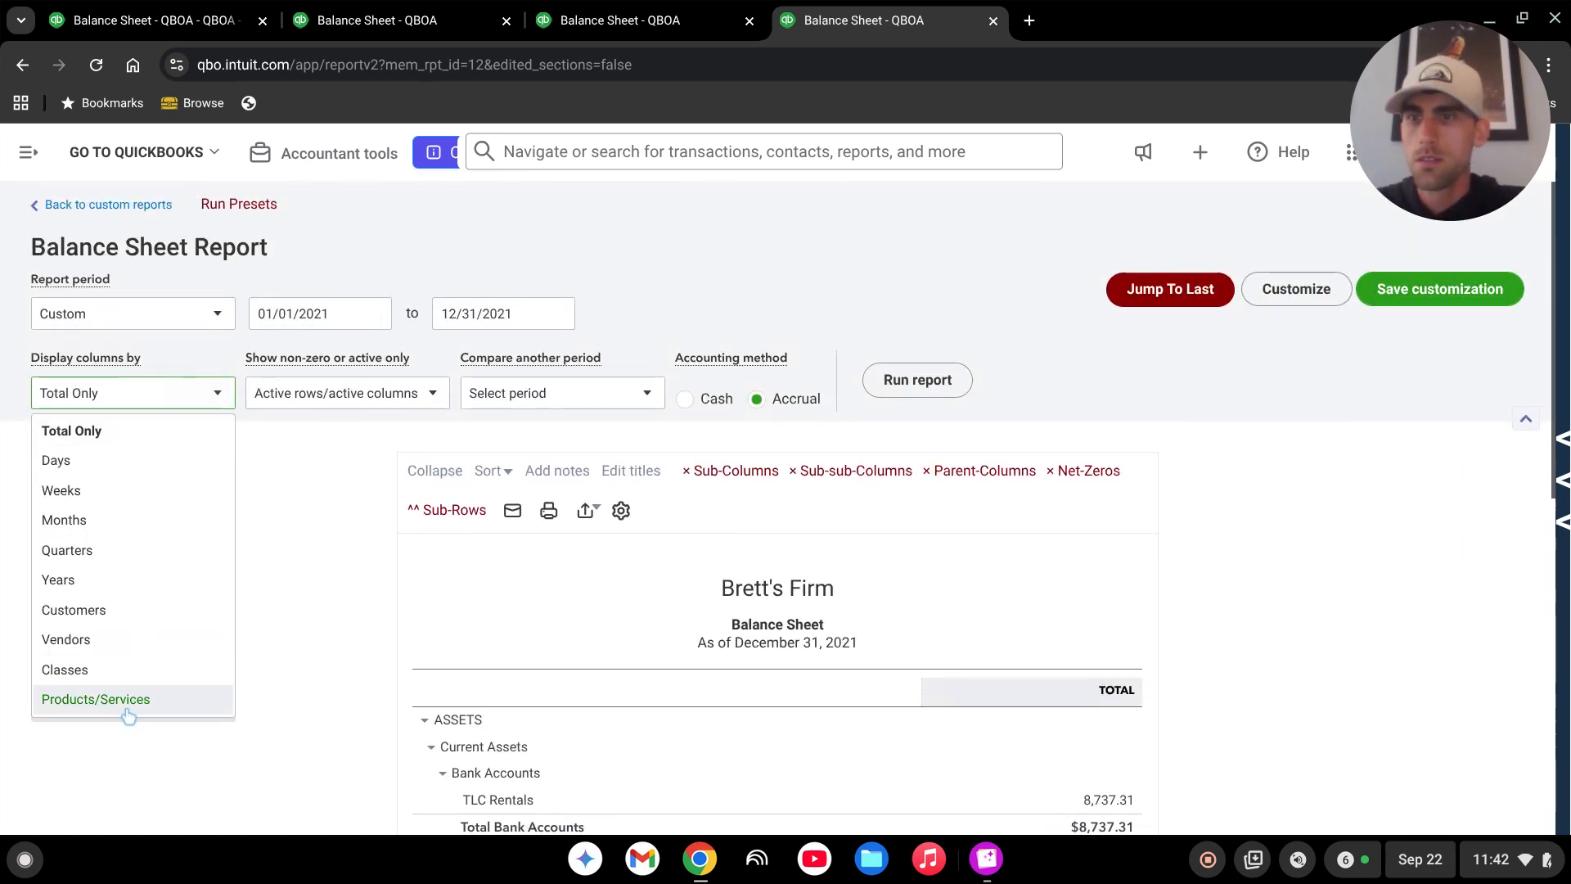
{"action": "left_click", "coordinate": [106, 615]}
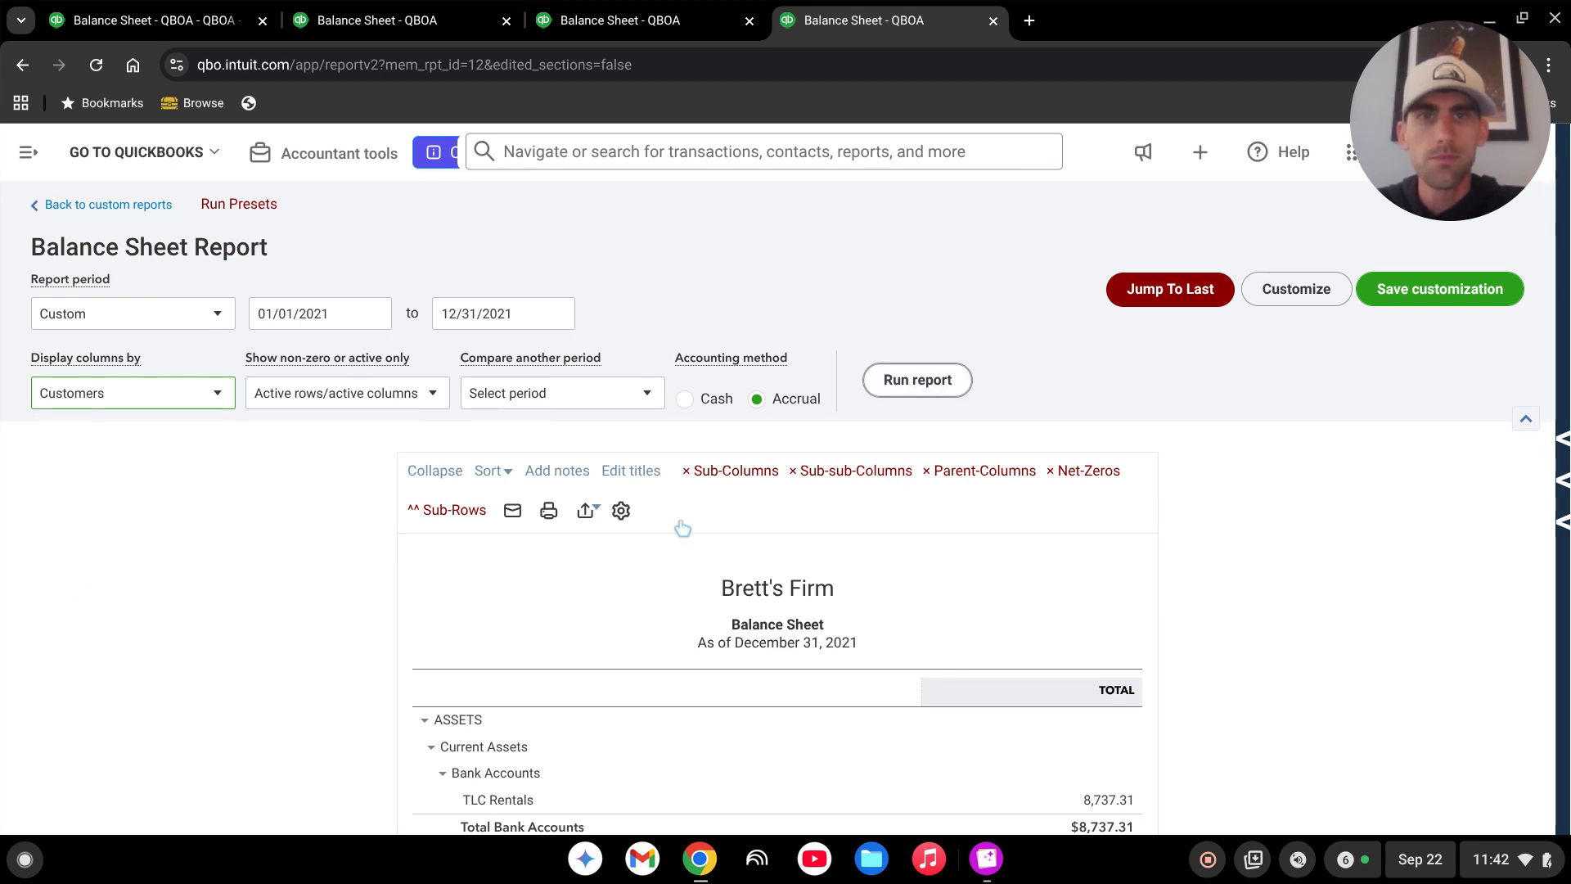
{"action": "left_click", "coordinate": [917, 379]}
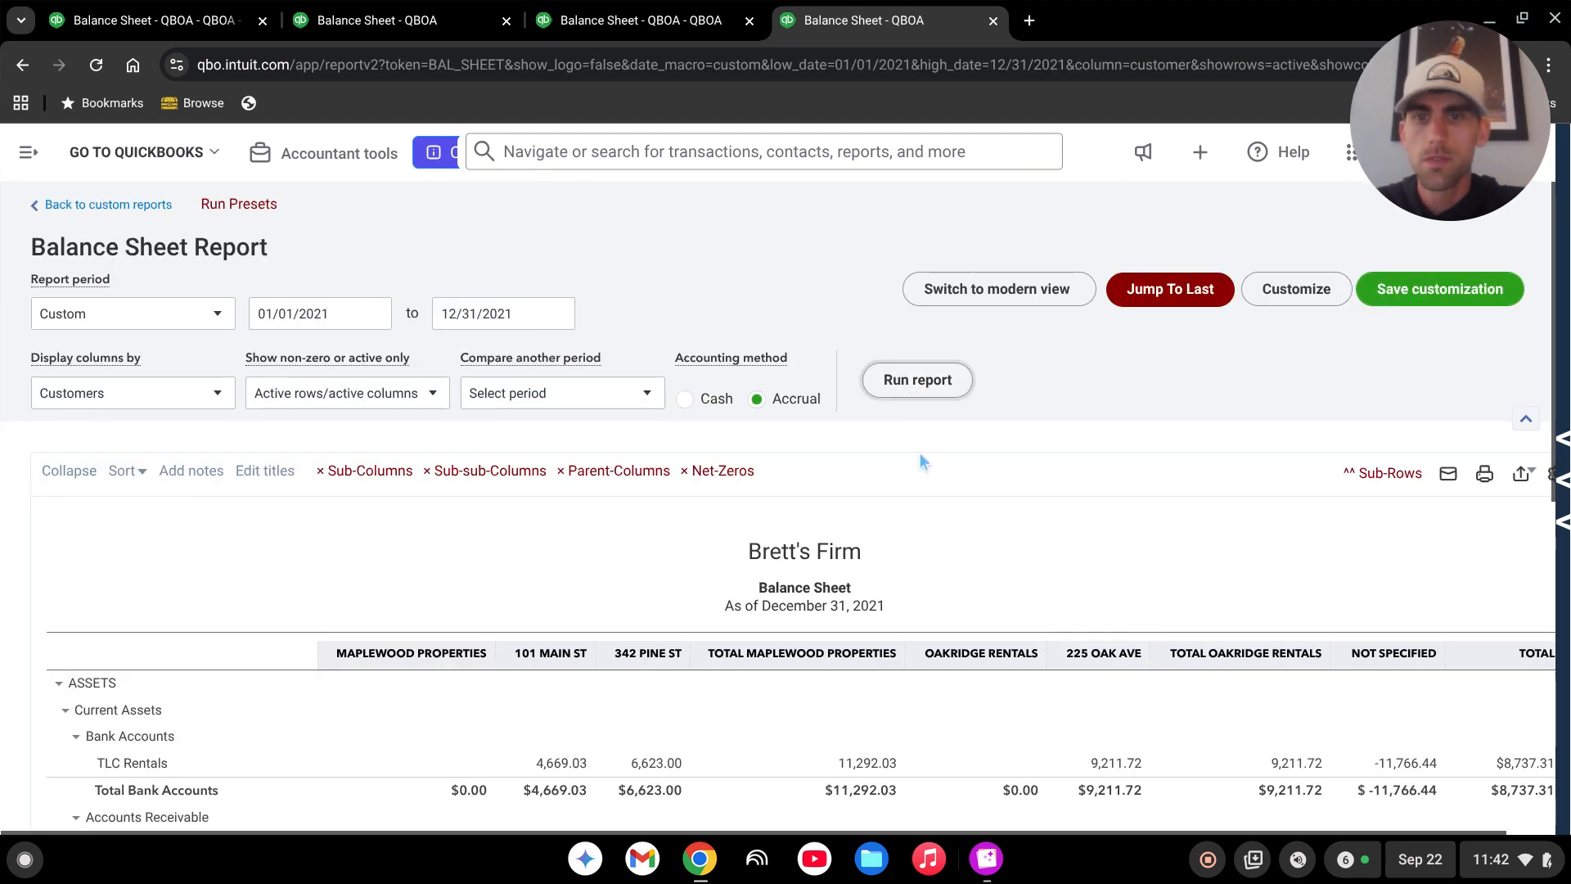
{"action": "left_click", "coordinate": [1406, 288]}
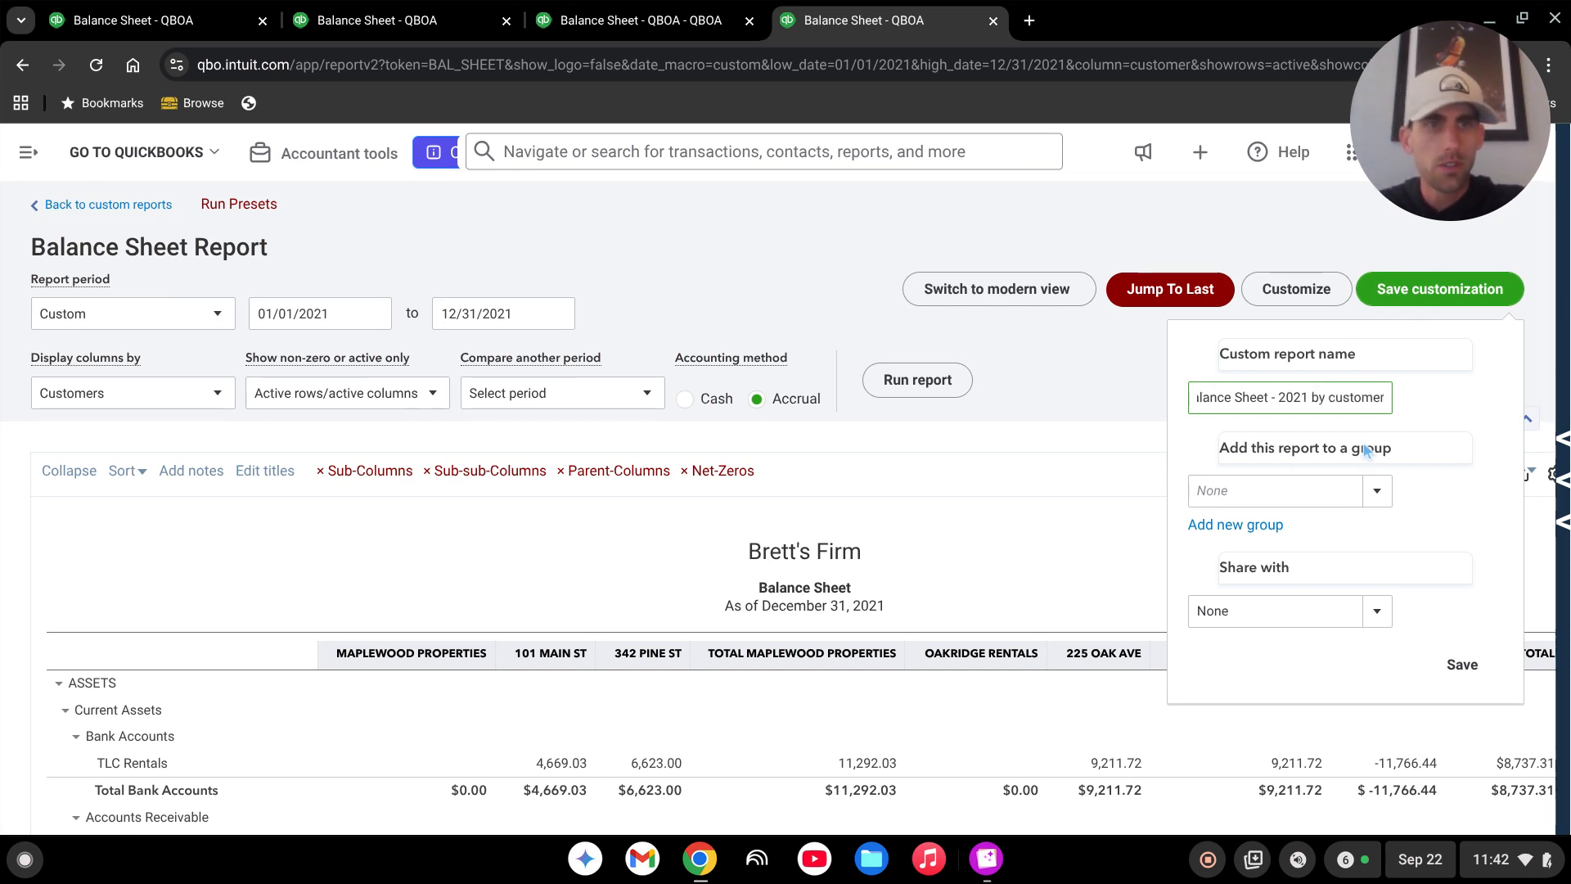
{"action": "left_click", "coordinate": [1462, 665]}
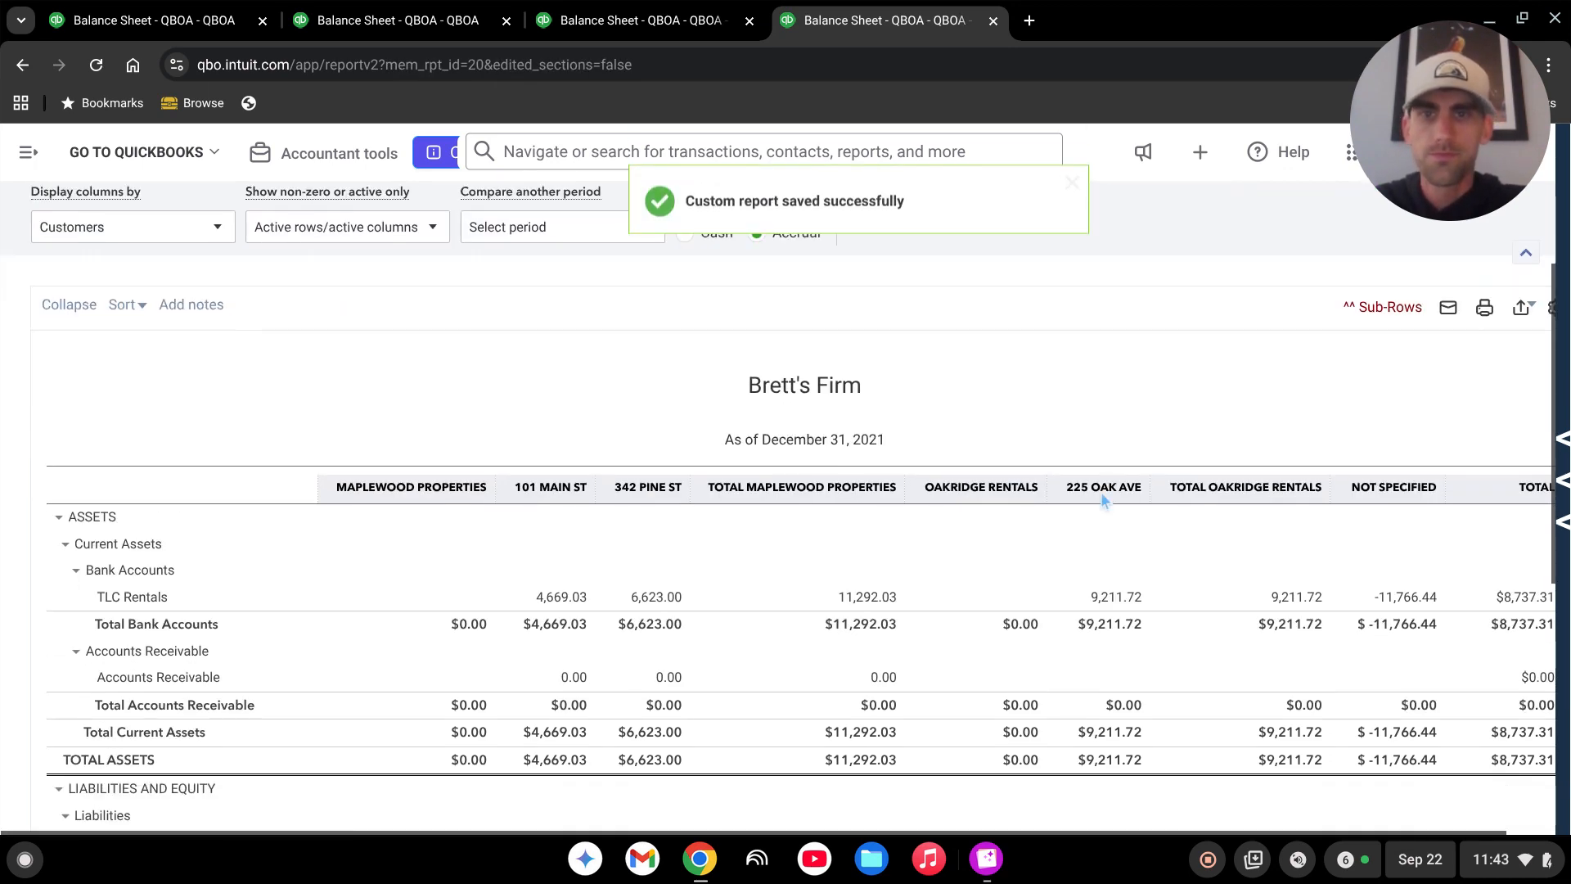
Examine the bank, Accounts Receivable and Due to Owners balances for each property on the balance sheet by customer
{"action": "scroll", "coordinate": [1101, 492], "scroll_direction": "down", "scroll_amount": 3}
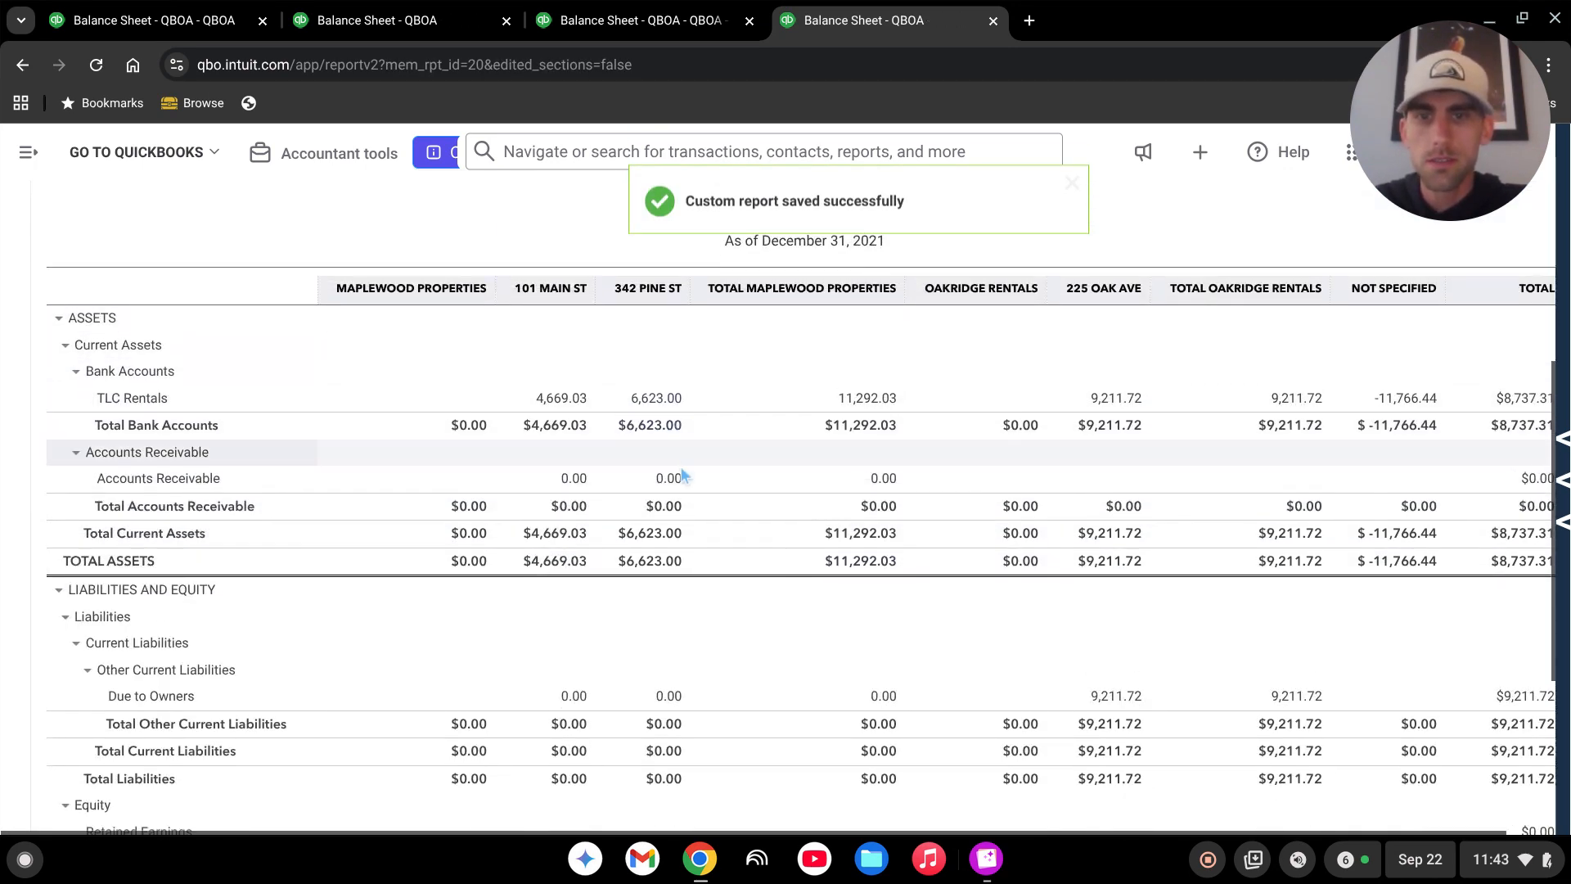
{"action": "scroll", "coordinate": [702, 674], "scroll_direction": "down", "scroll_amount": 2}
{"action": "scroll", "coordinate": [691, 507], "scroll_direction": "up", "scroll_amount": 3}
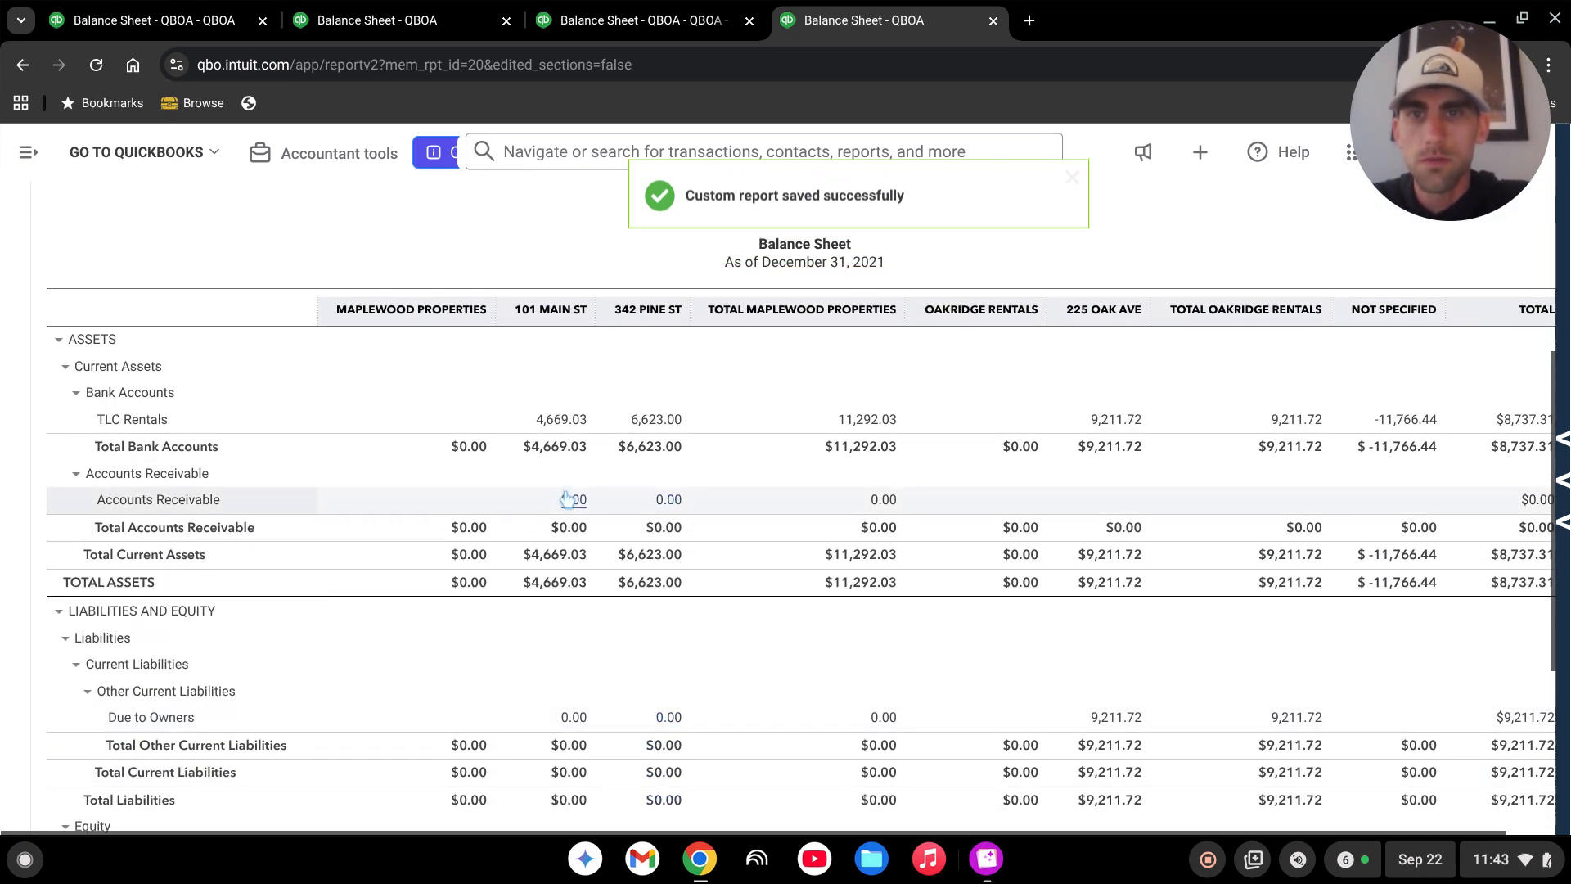
{"action": "scroll", "coordinate": [670, 555], "scroll_direction": "down", "scroll_amount": 2}
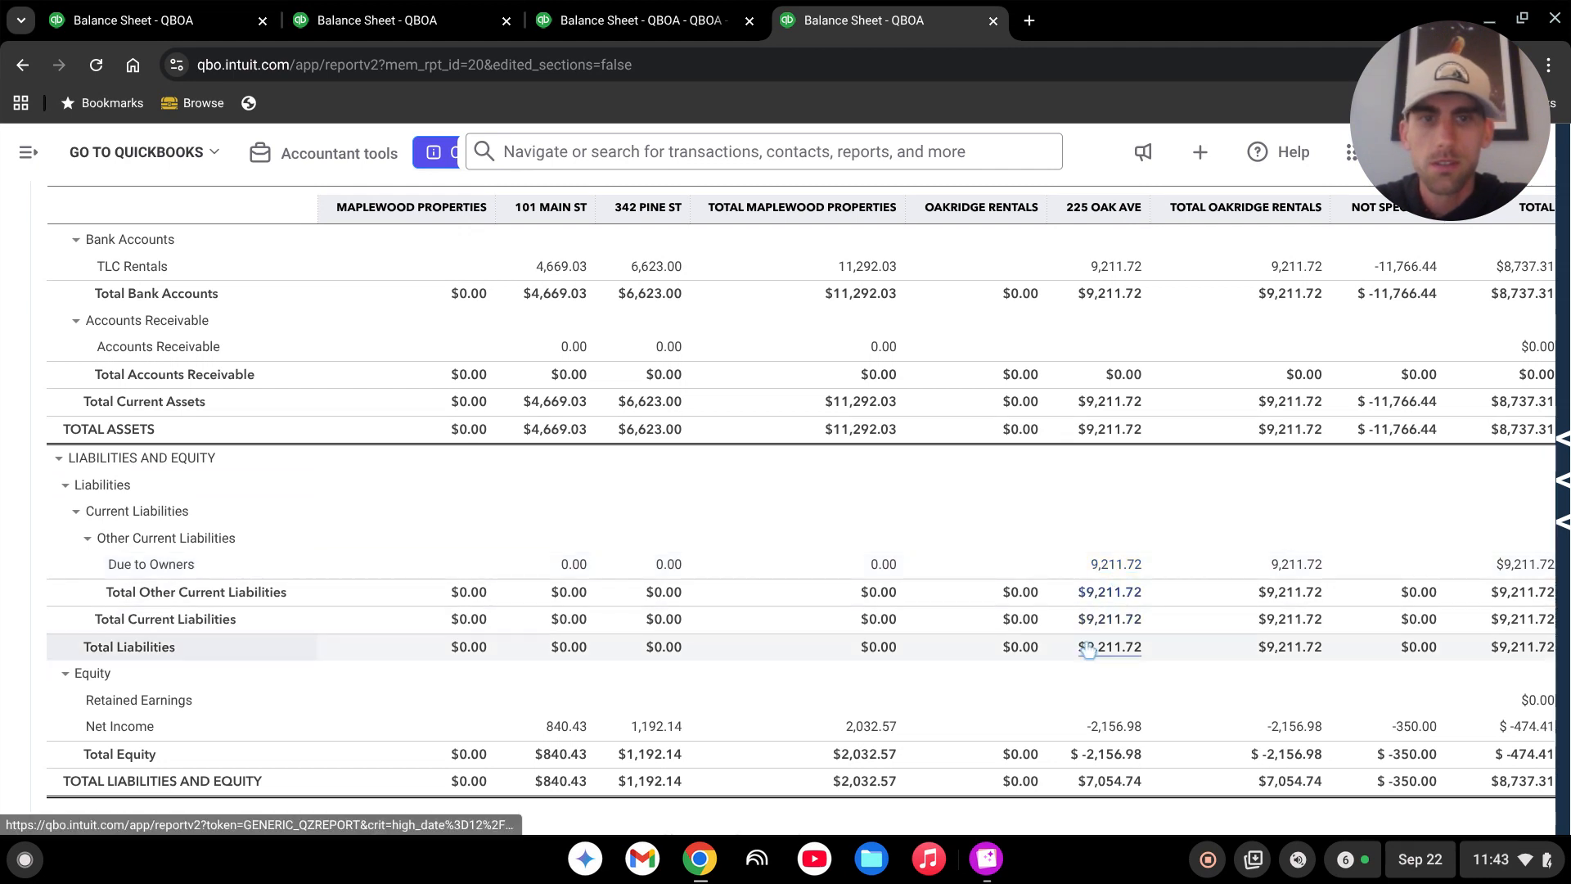
{"action": "scroll", "coordinate": [1100, 647], "scroll_direction": "up", "scroll_amount": 2}
{"action": "scroll", "coordinate": [1103, 646], "scroll_direction": "up", "scroll_amount": 2}
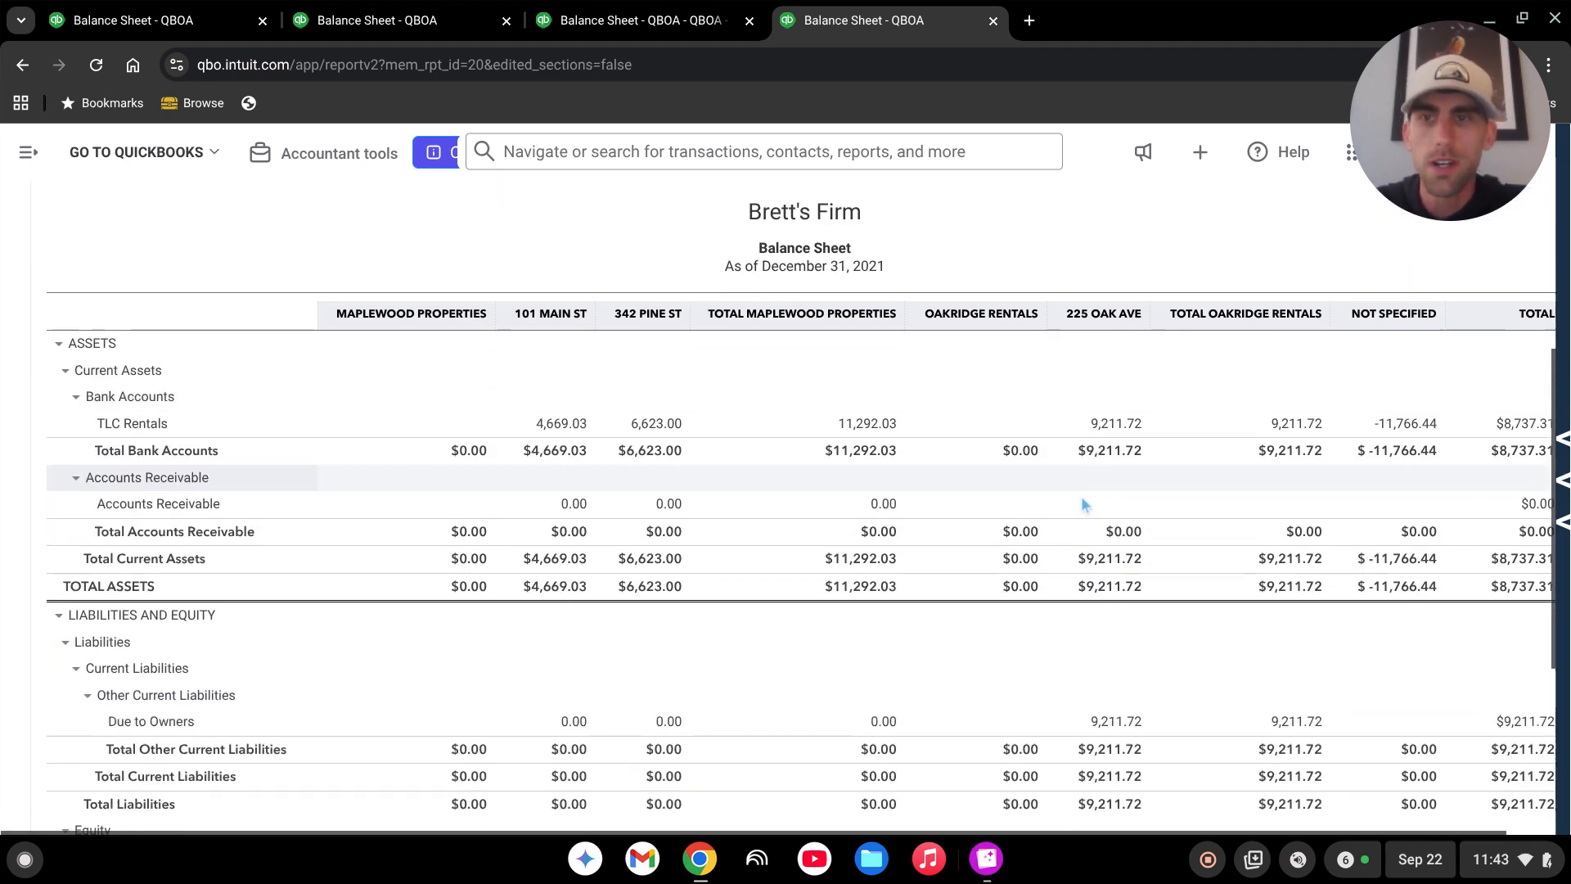
{"action": "scroll", "coordinate": [500, 611], "scroll_direction": "up", "scroll_amount": 3}
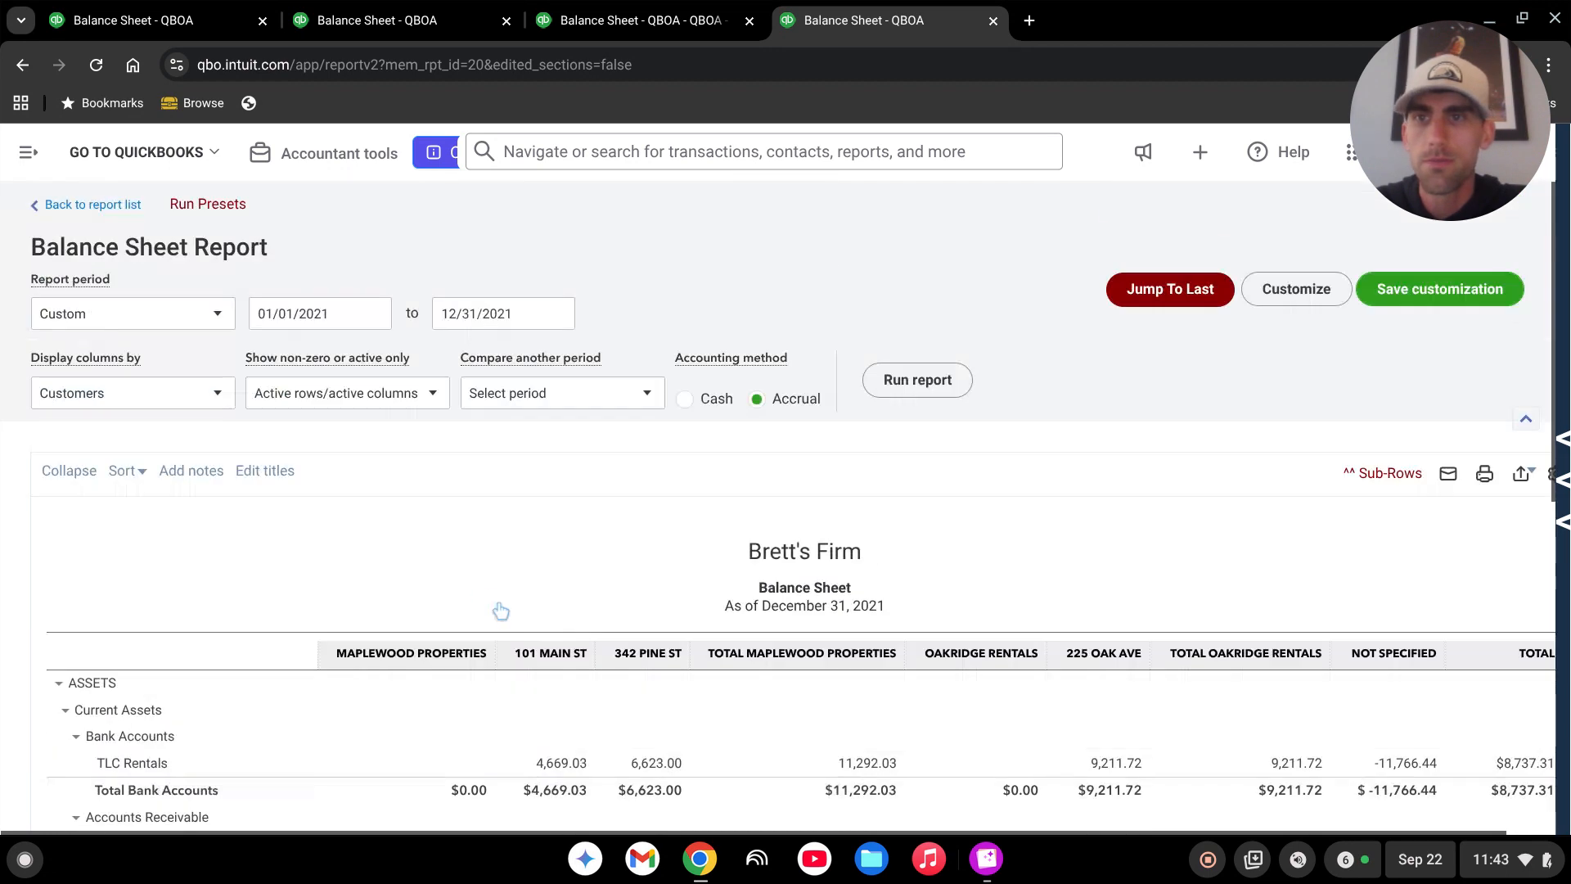
Return to the custom report Balance Sheet - 2021 and review its Due to Owners and Accounts Receivable lines
{"action": "left_click", "coordinate": [116, 211]}
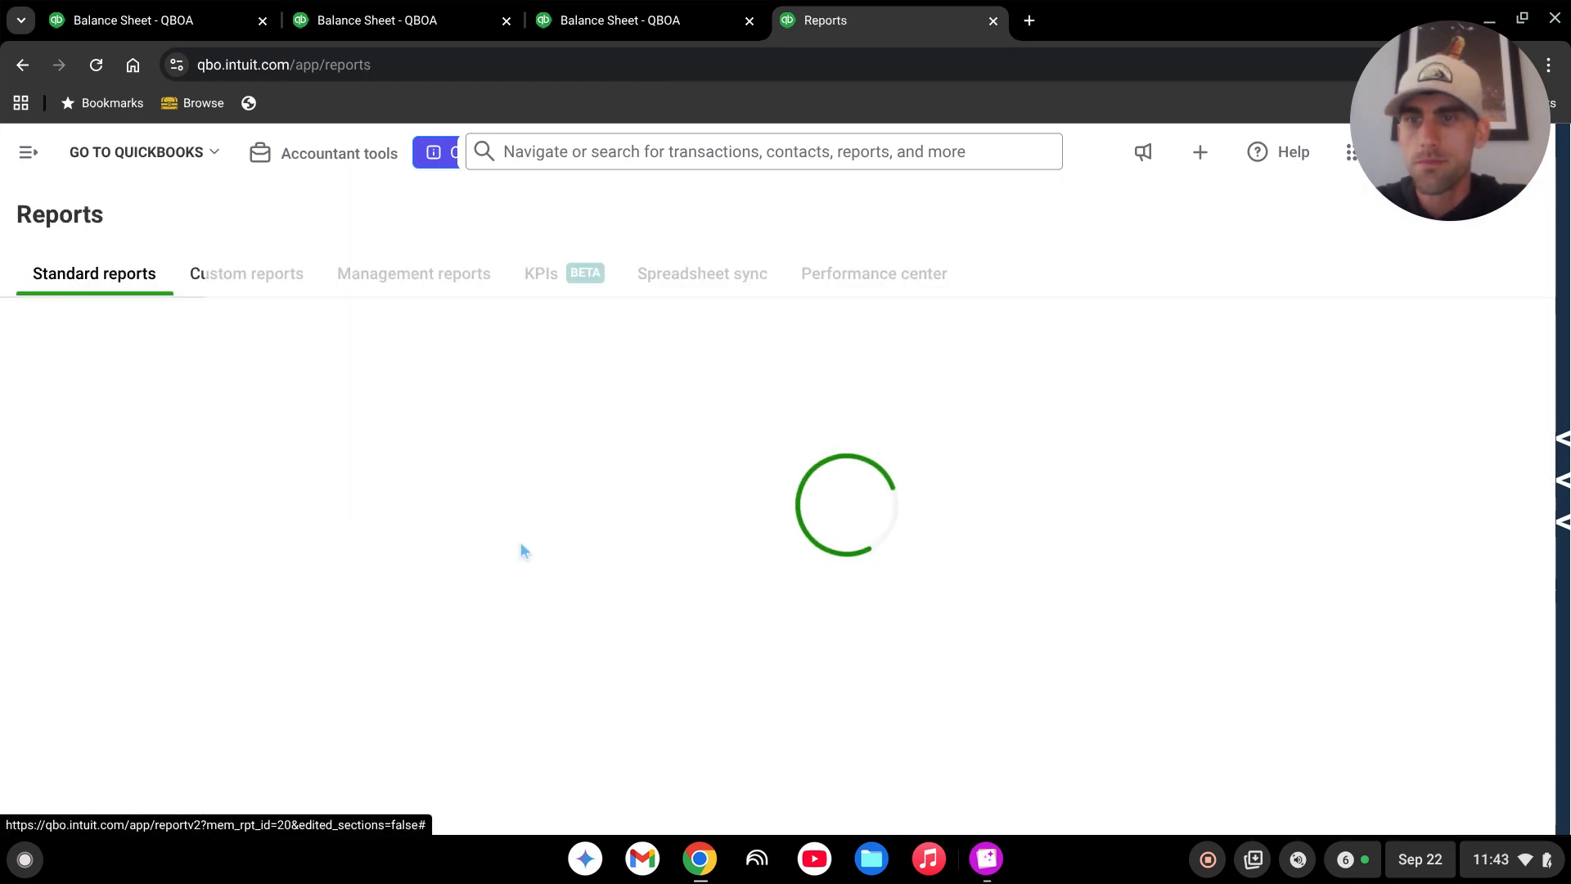
{"action": "left_click", "coordinate": [270, 273]}
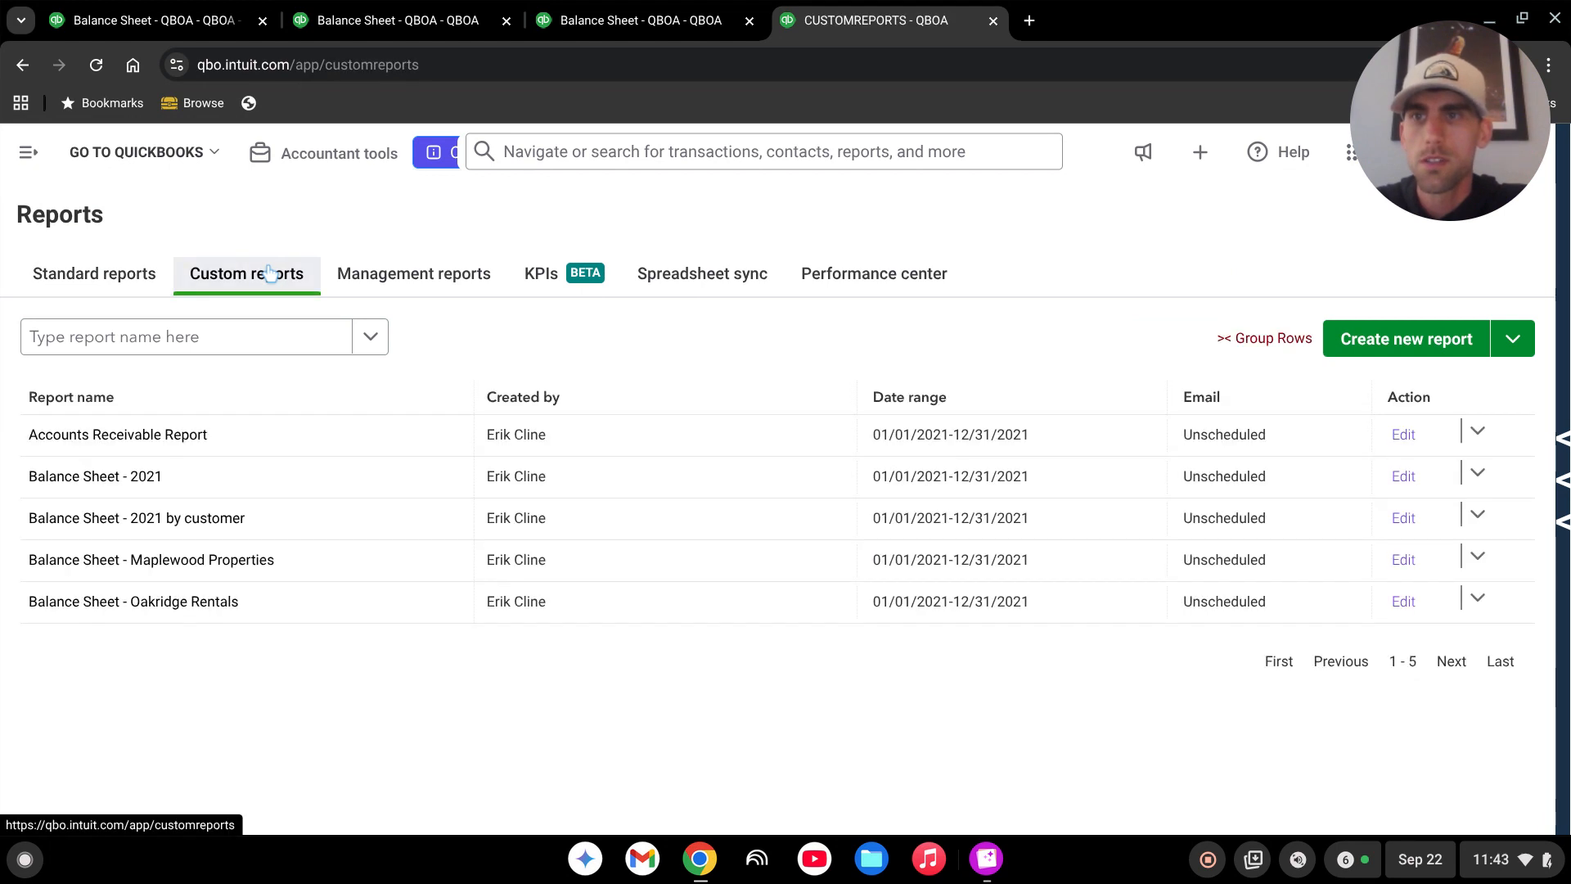
{"action": "left_click", "coordinate": [123, 478]}
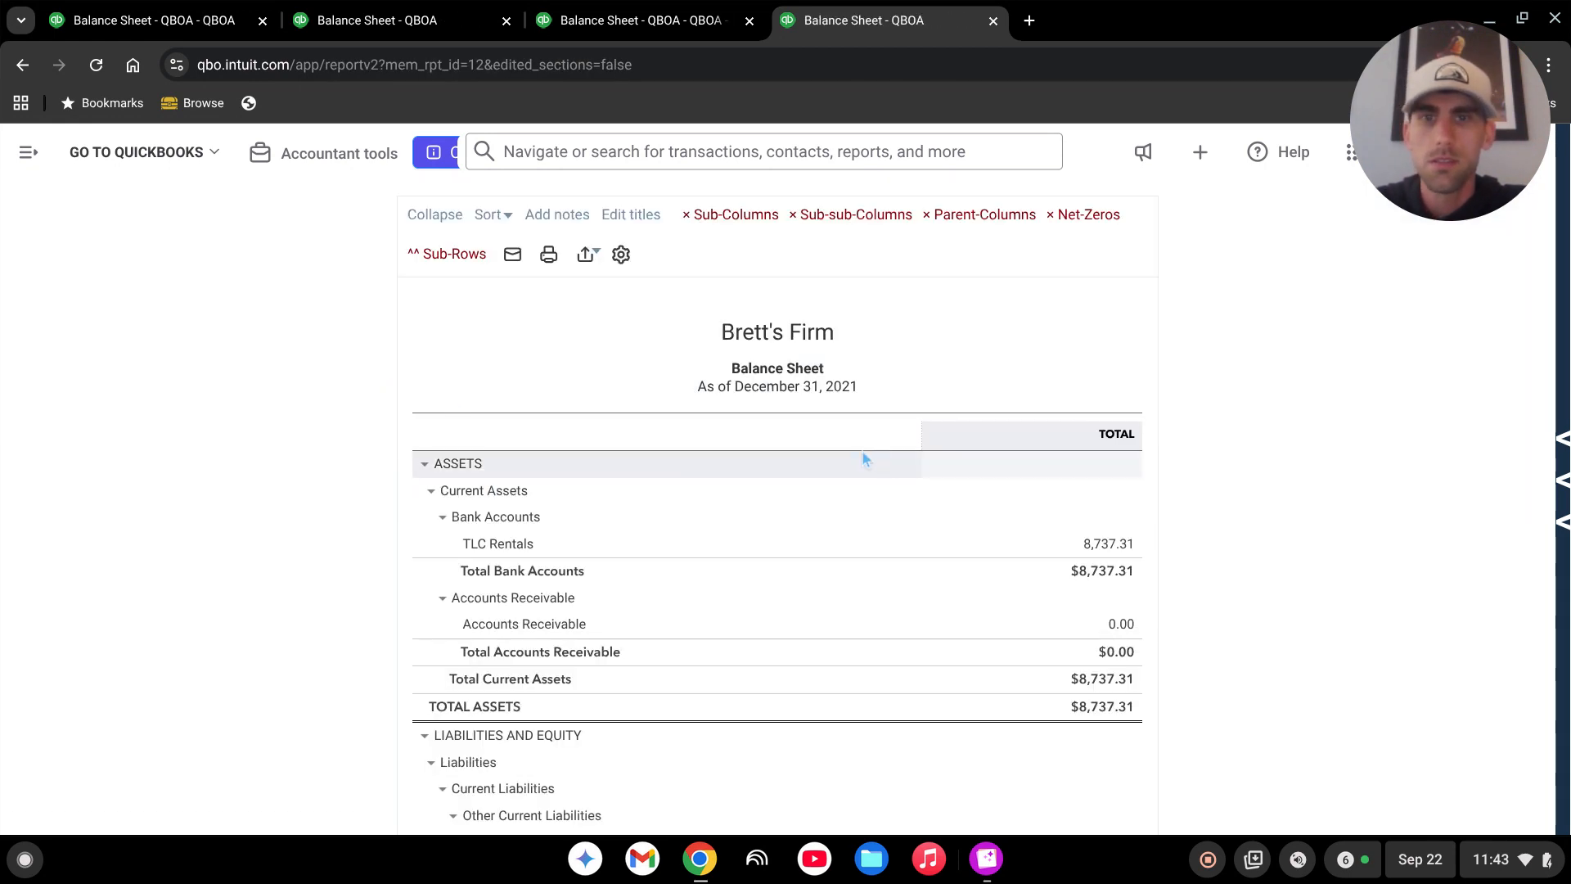
{"action": "scroll", "coordinate": [896, 484], "scroll_direction": "down", "scroll_amount": 4}
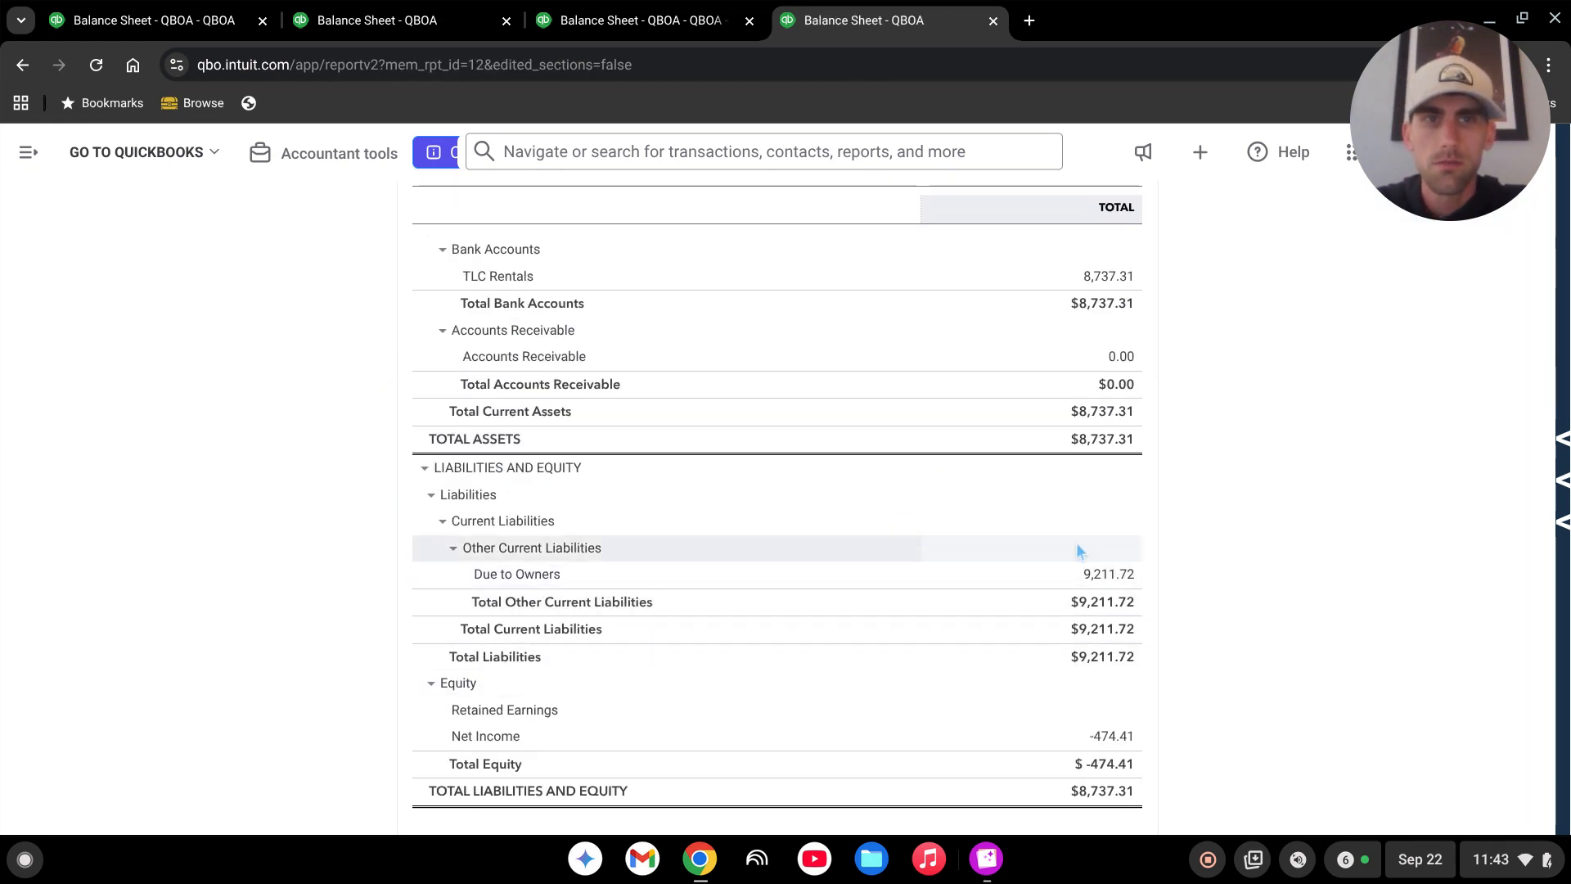
{"action": "scroll", "coordinate": [1077, 588], "scroll_direction": "down", "scroll_amount": 2}
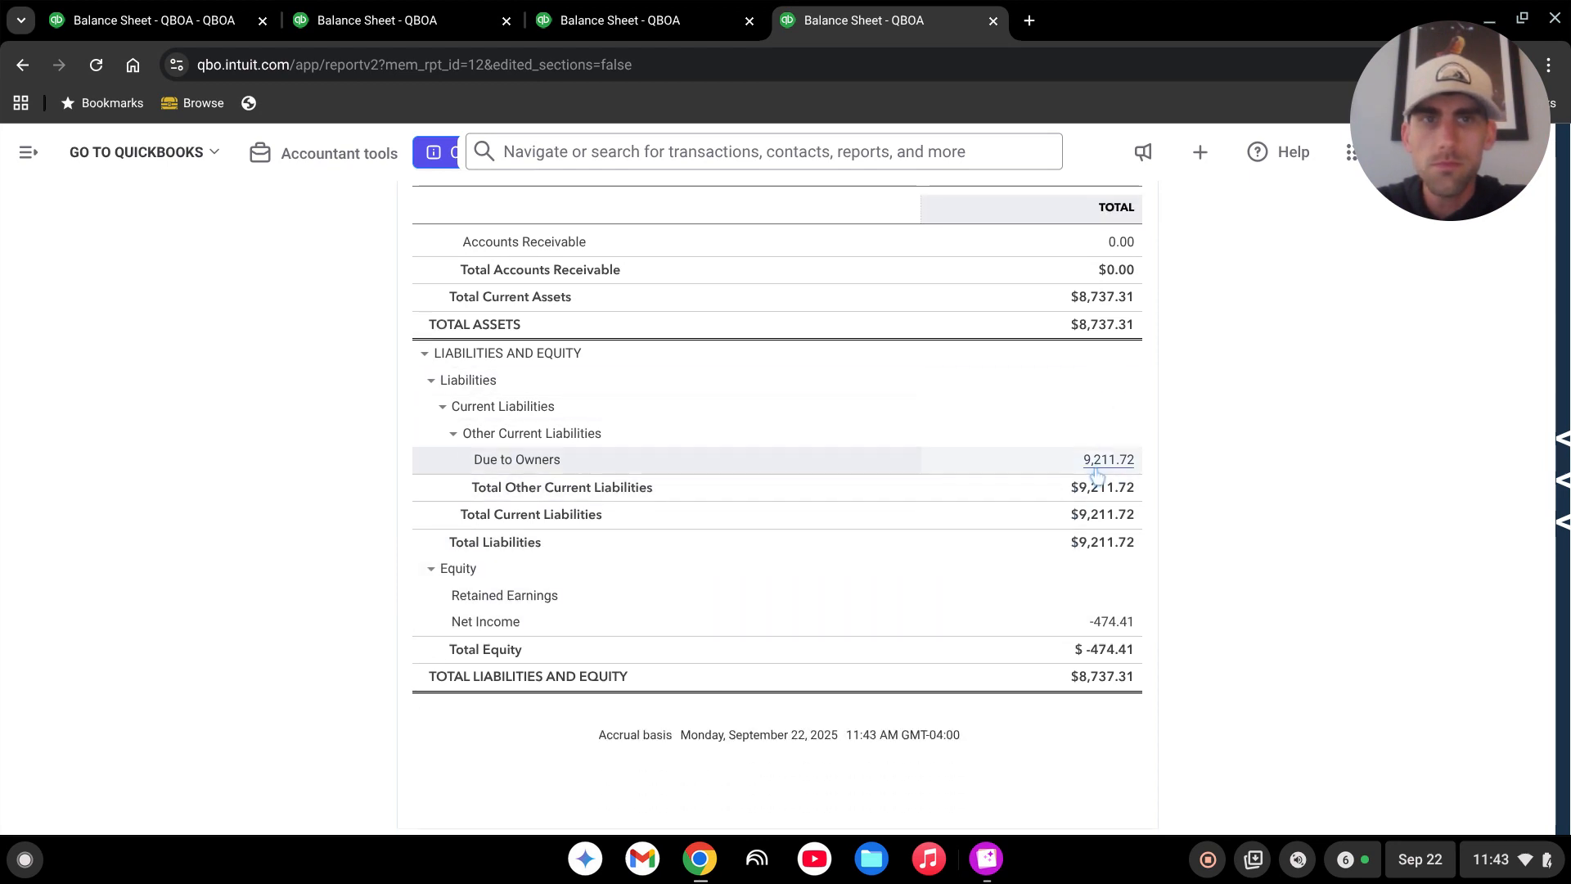
{"action": "scroll", "coordinate": [1108, 458], "scroll_direction": "up", "scroll_amount": 2}
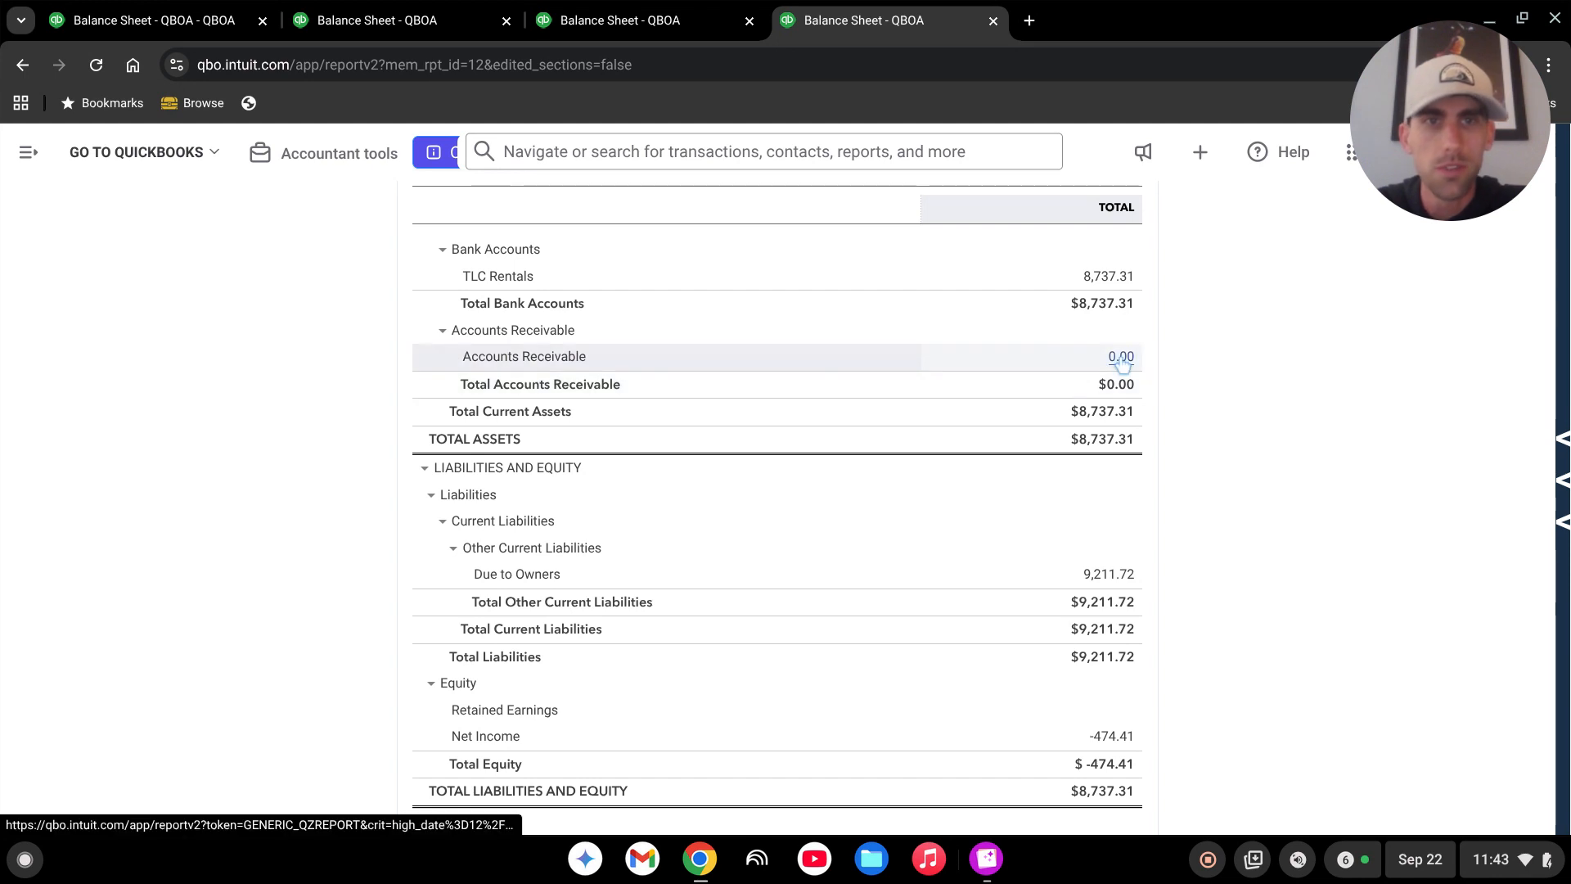
Review the balance sheet totals, open the profit and loss behind Net Income, and close the extra Balance Sheet tabs
{"action": "scroll", "coordinate": [1063, 483], "scroll_direction": "up", "scroll_amount": 2}
{"action": "scroll", "coordinate": [1047, 473], "scroll_direction": "down", "scroll_amount": 2}
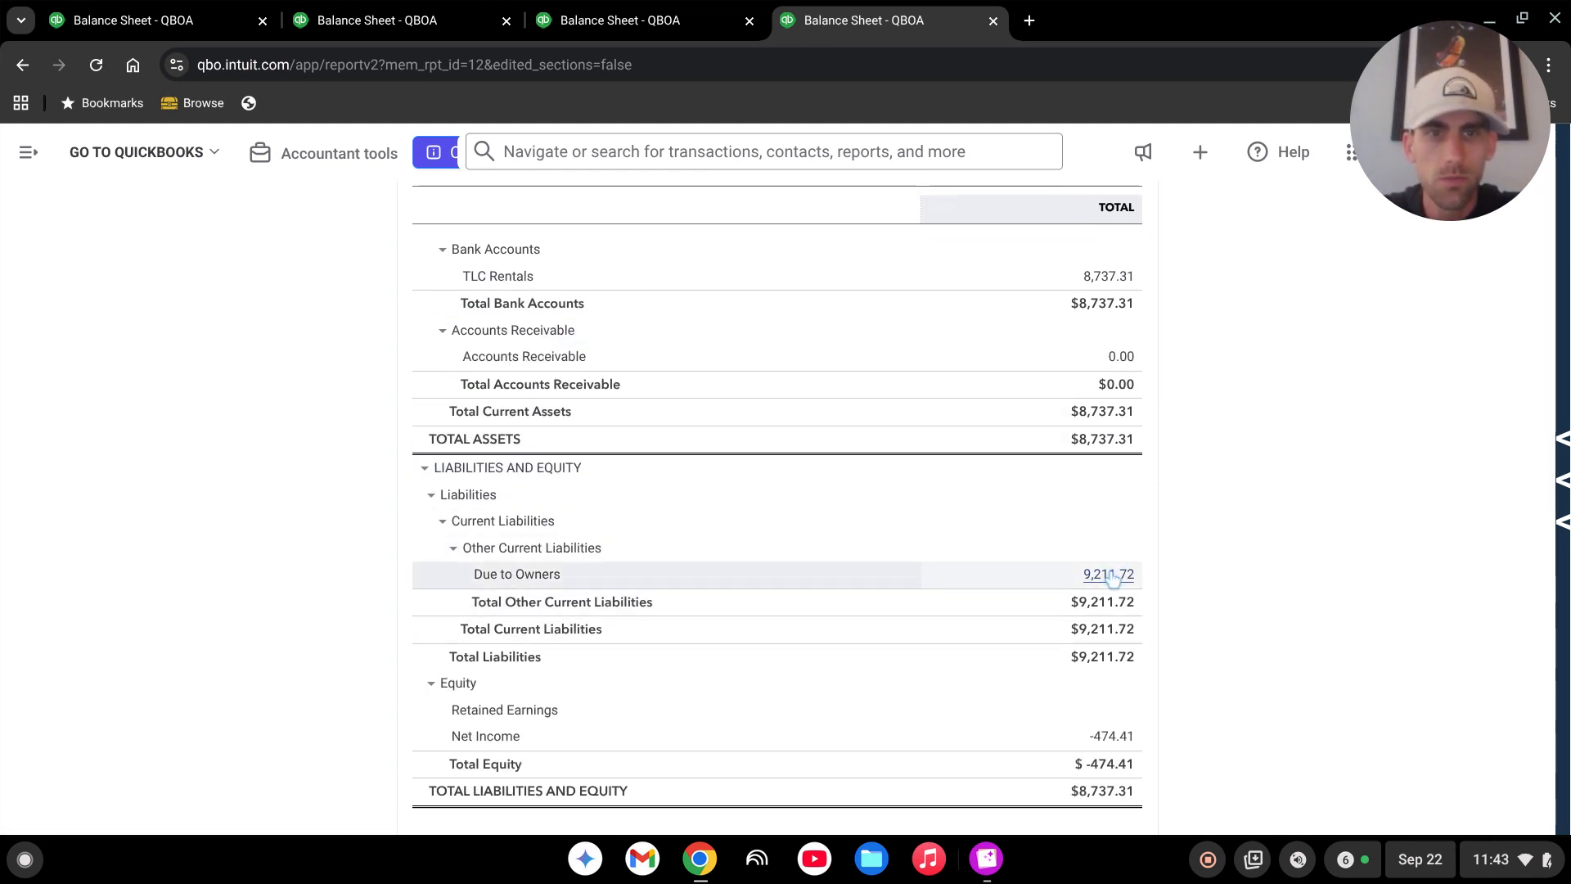
{"action": "scroll", "coordinate": [1105, 572], "scroll_direction": "down", "scroll_amount": 2}
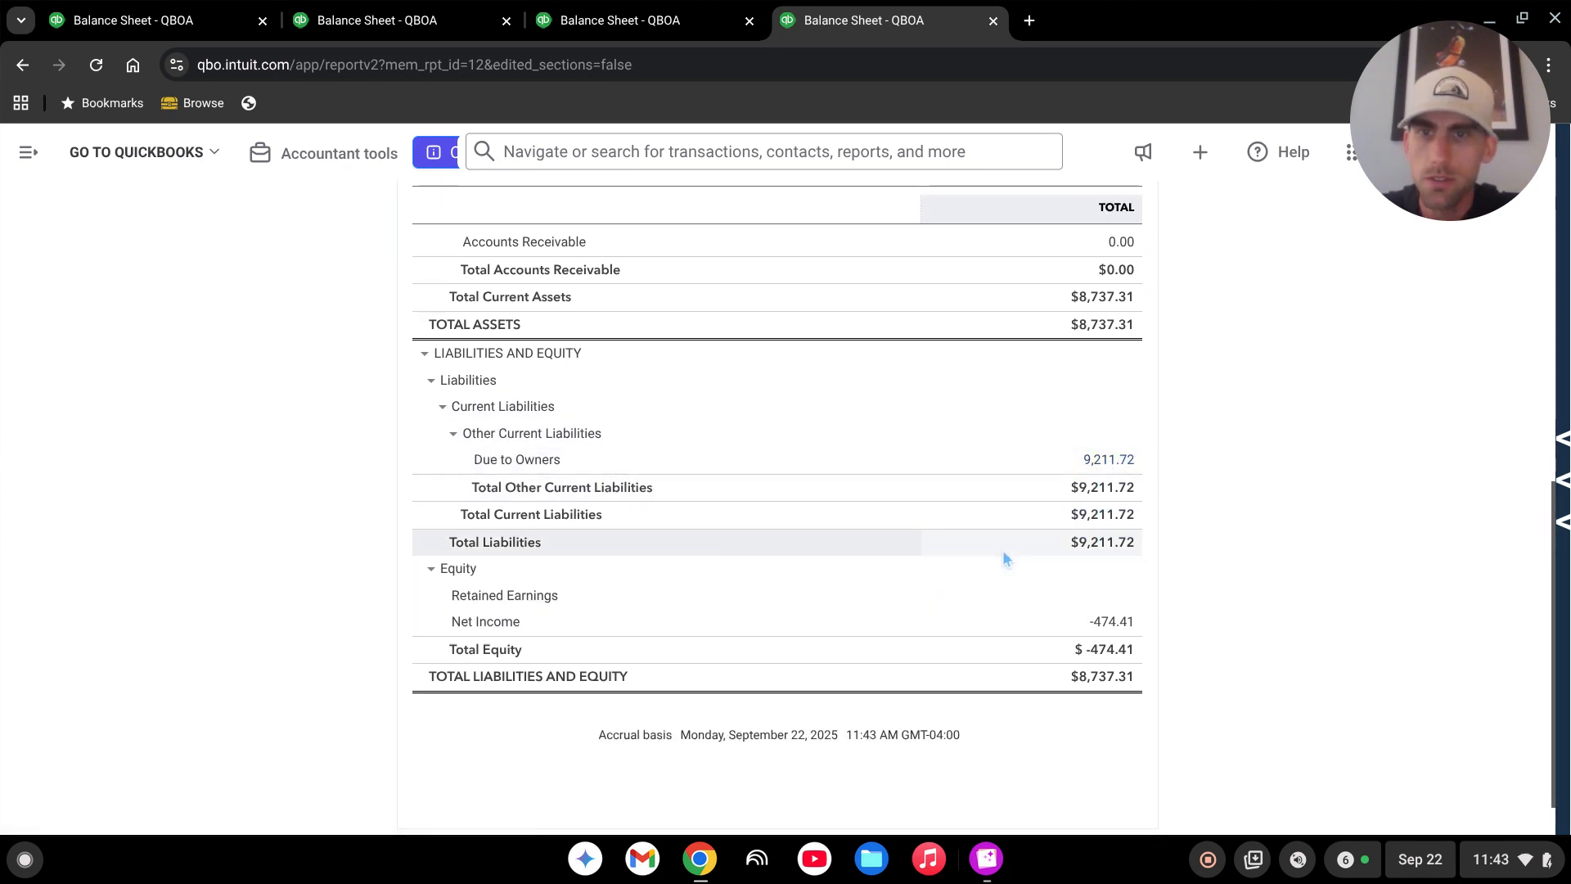
{"action": "left_click", "coordinate": [1124, 624]}
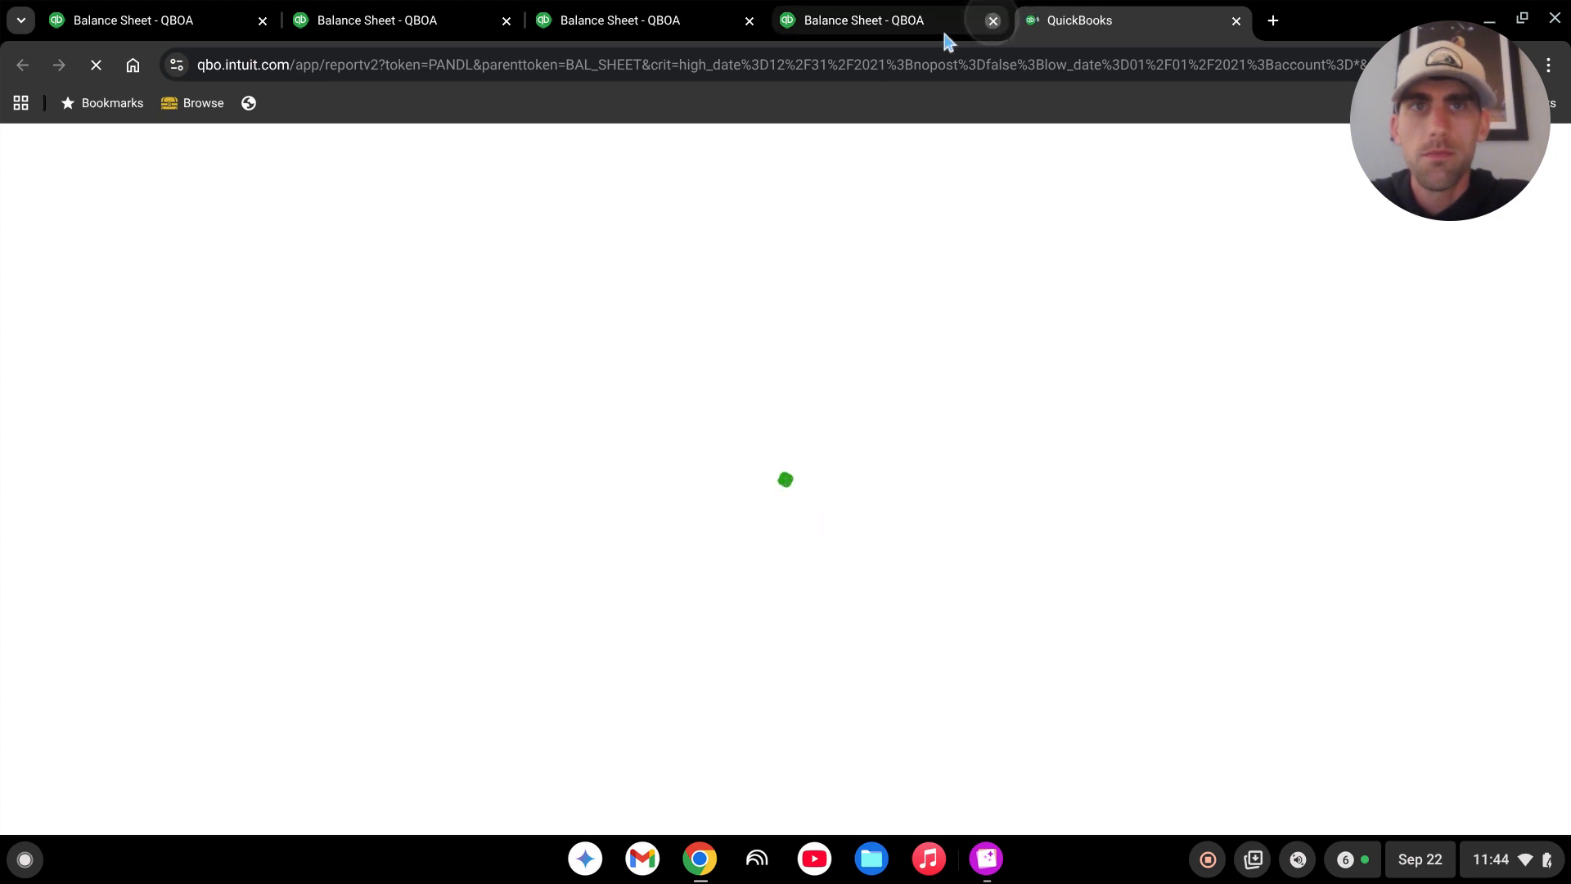
{"action": "left_click", "coordinate": [748, 20]}
{"action": "left_click", "coordinate": [504, 21]}
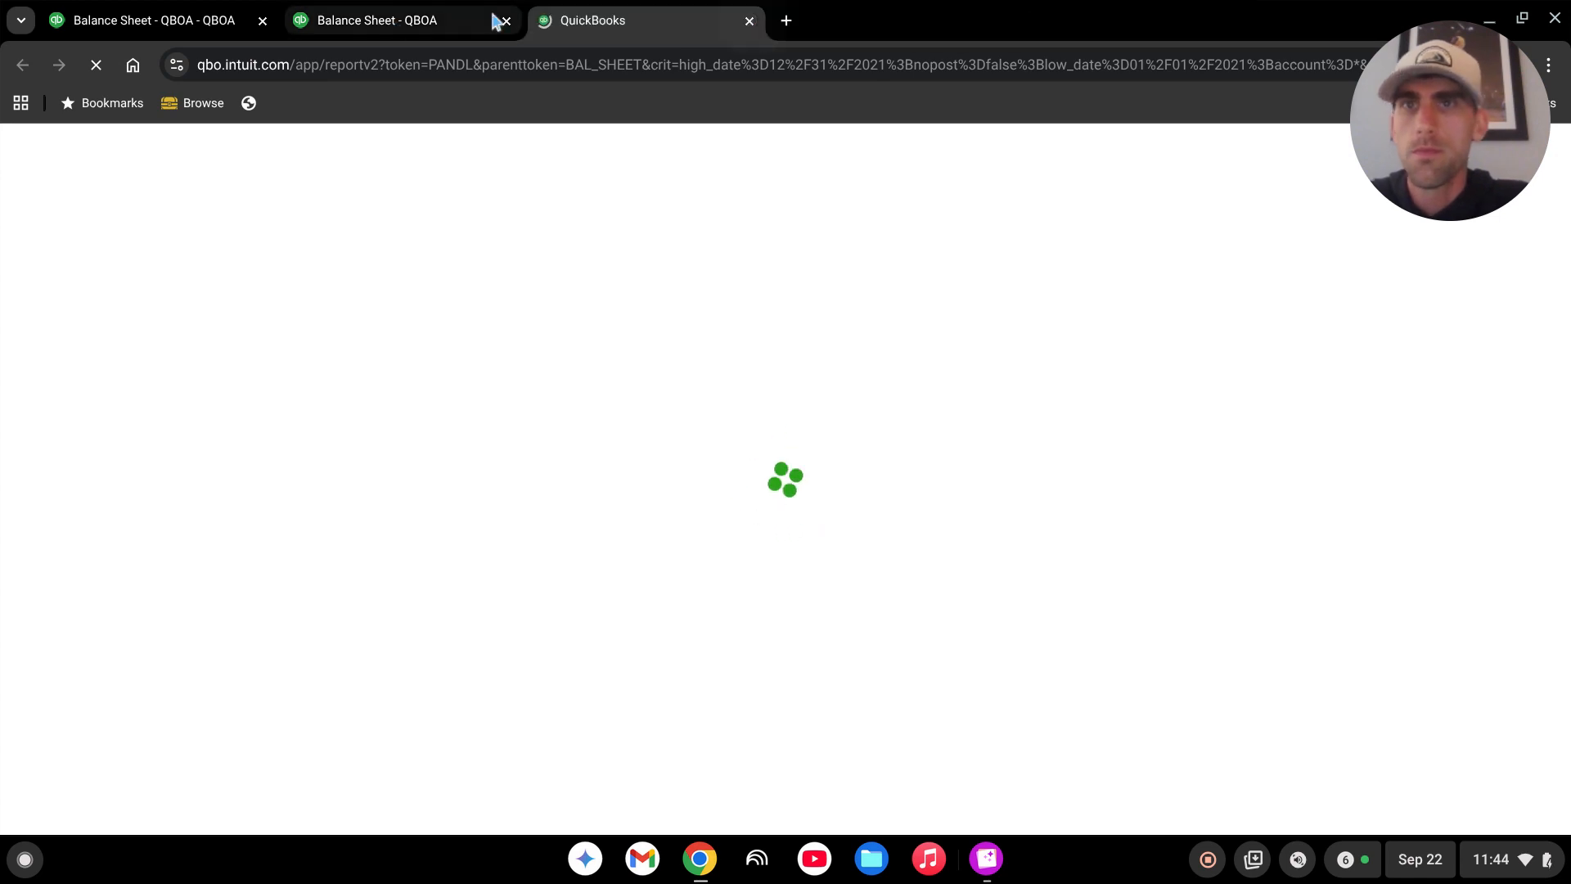
{"action": "middle_click", "coordinate": [382, 24]}
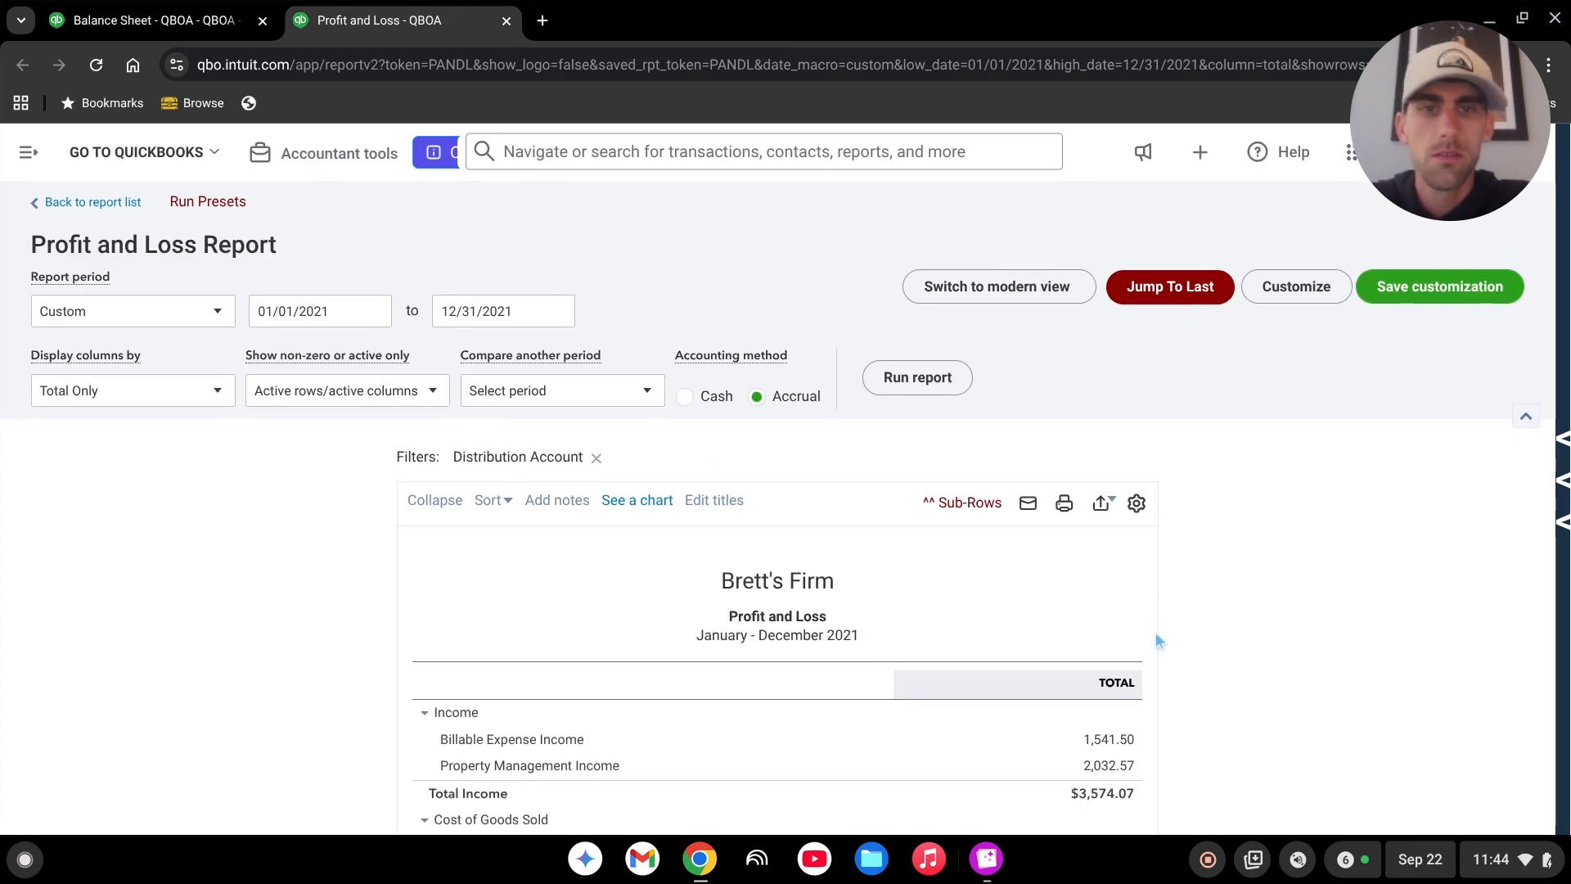
Review the 2021 profit and loss income, expenses and net income with the Cost of Goods Sold section collapsed
{"action": "scroll", "coordinate": [1156, 631], "scroll_direction": "down", "scroll_amount": 4}
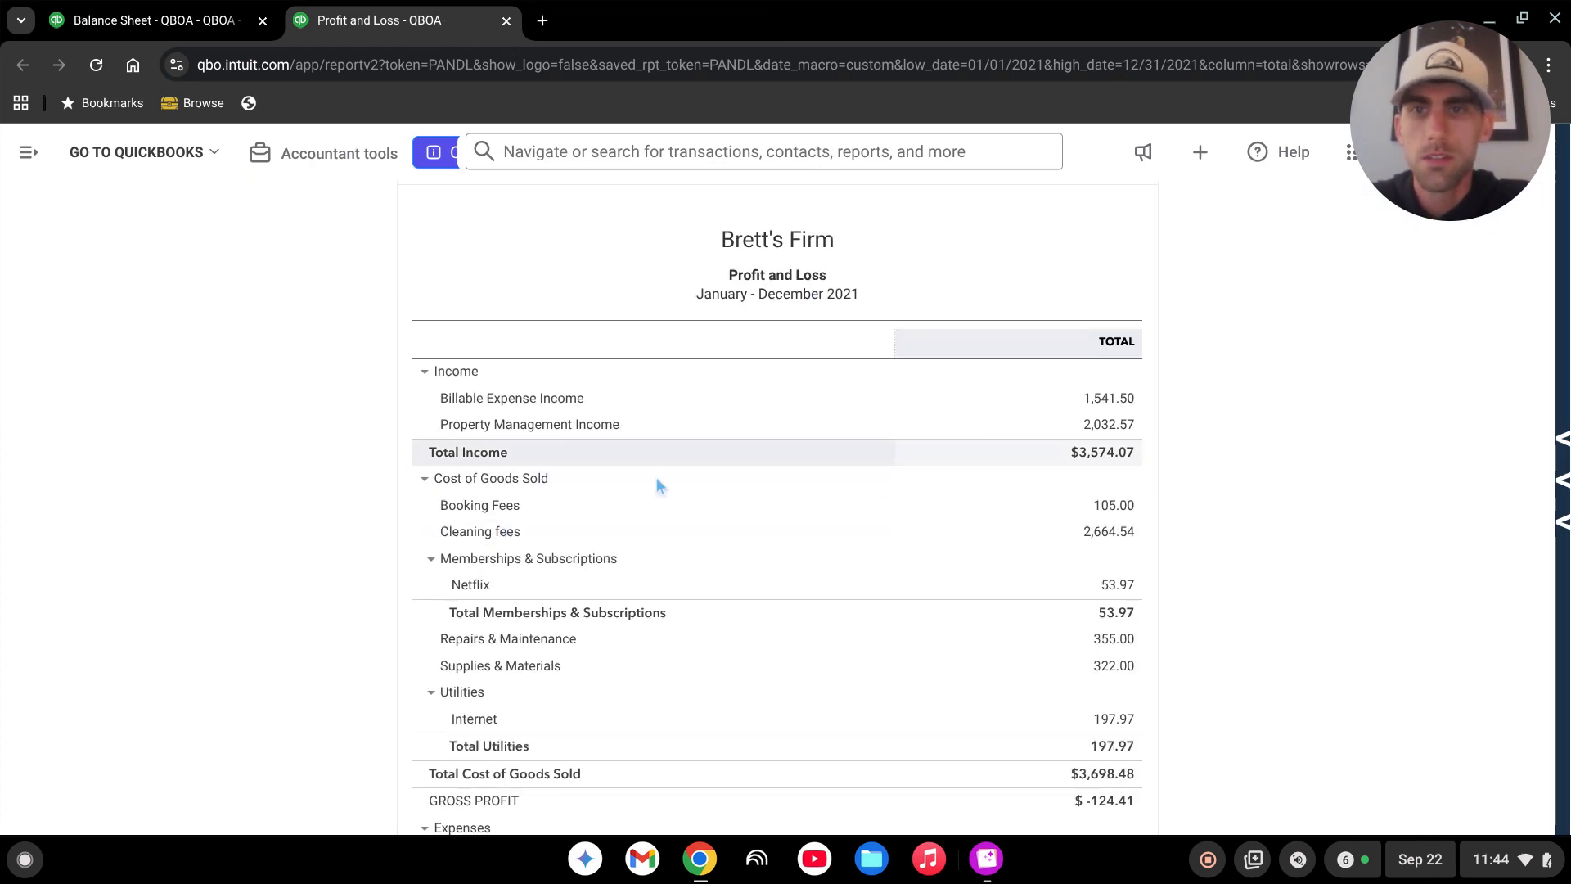
{"action": "scroll", "coordinate": [650, 483], "scroll_direction": "down", "scroll_amount": 2}
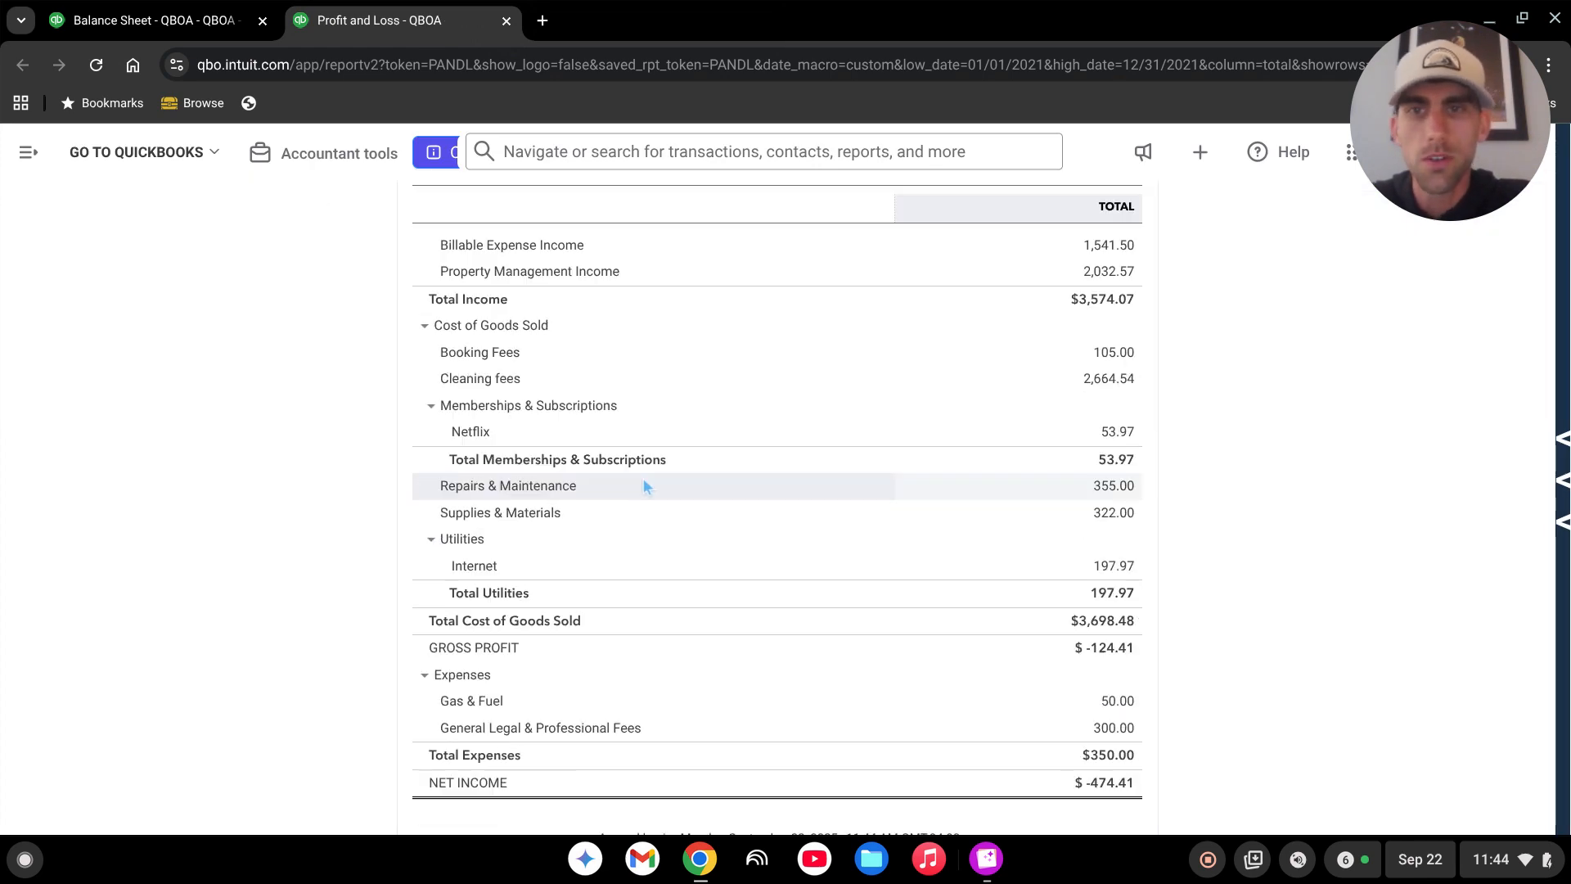
{"action": "left_click", "coordinate": [424, 326]}
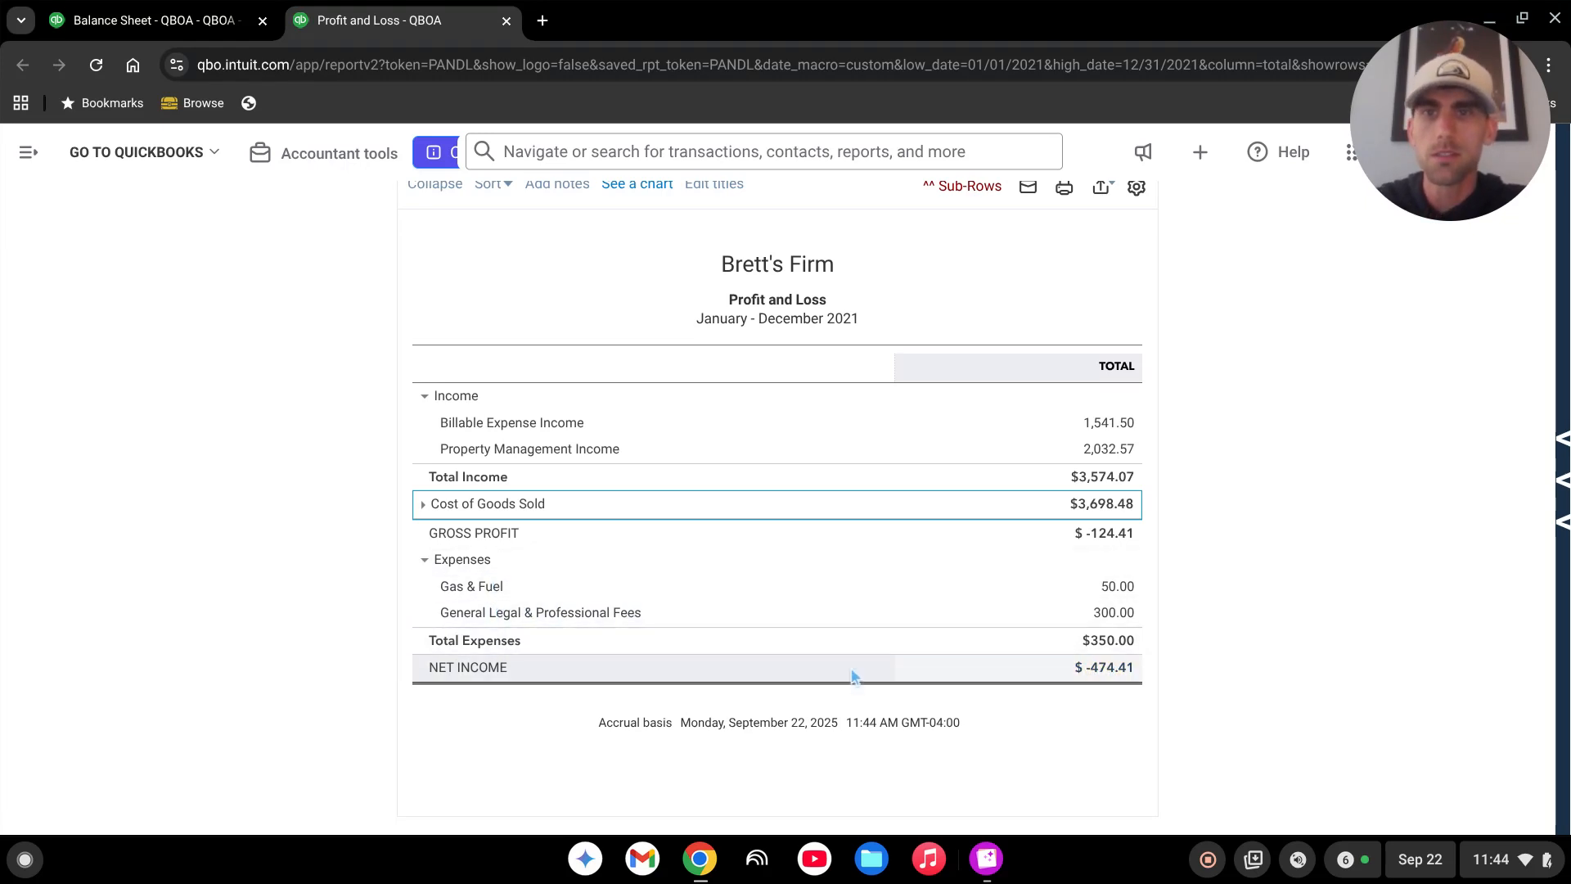
{"action": "scroll", "coordinate": [1024, 626], "scroll_direction": "up", "scroll_amount": 2}
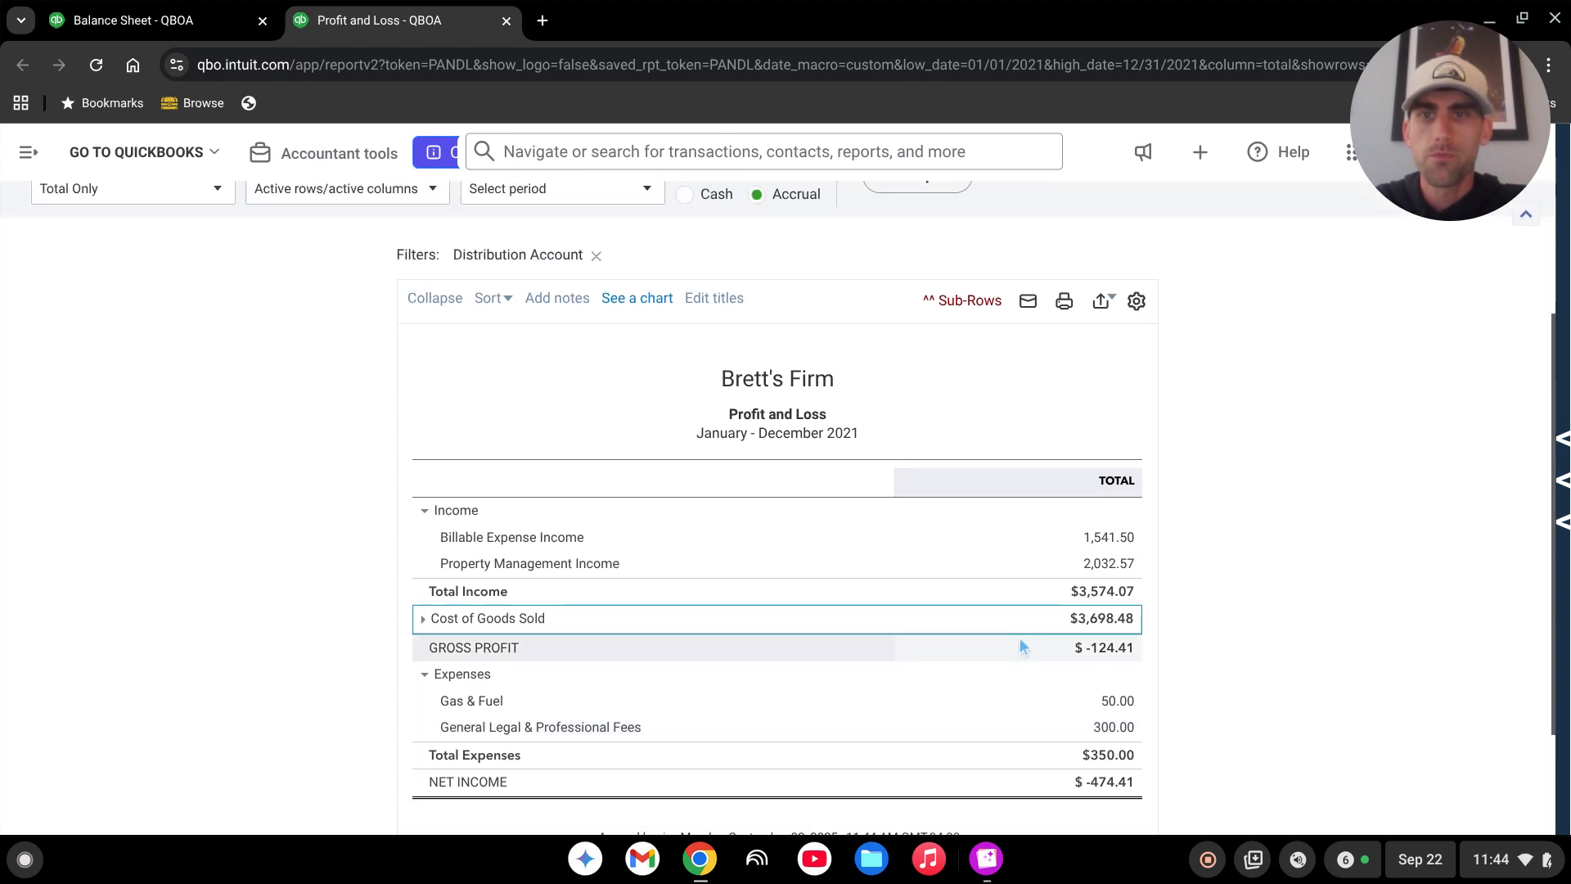
{"action": "scroll", "coordinate": [952, 679], "scroll_direction": "up", "scroll_amount": 3}
Return to the custom reports list and open the report Balance Sheet - 2021
{"action": "left_click", "coordinate": [122, 206]}
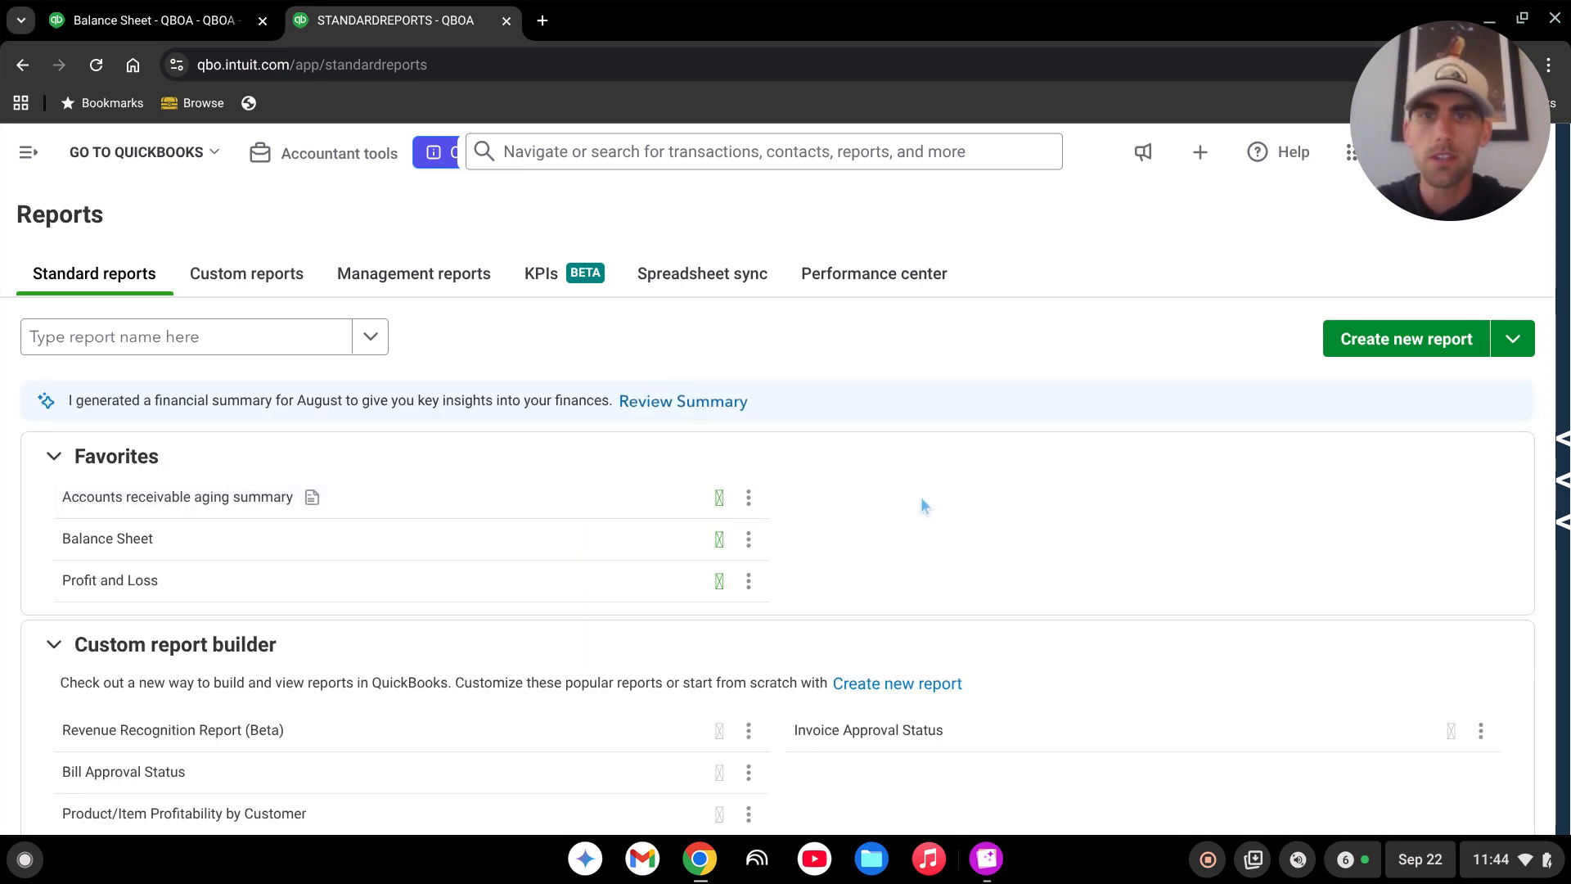
{"action": "left_click", "coordinate": [246, 274]}
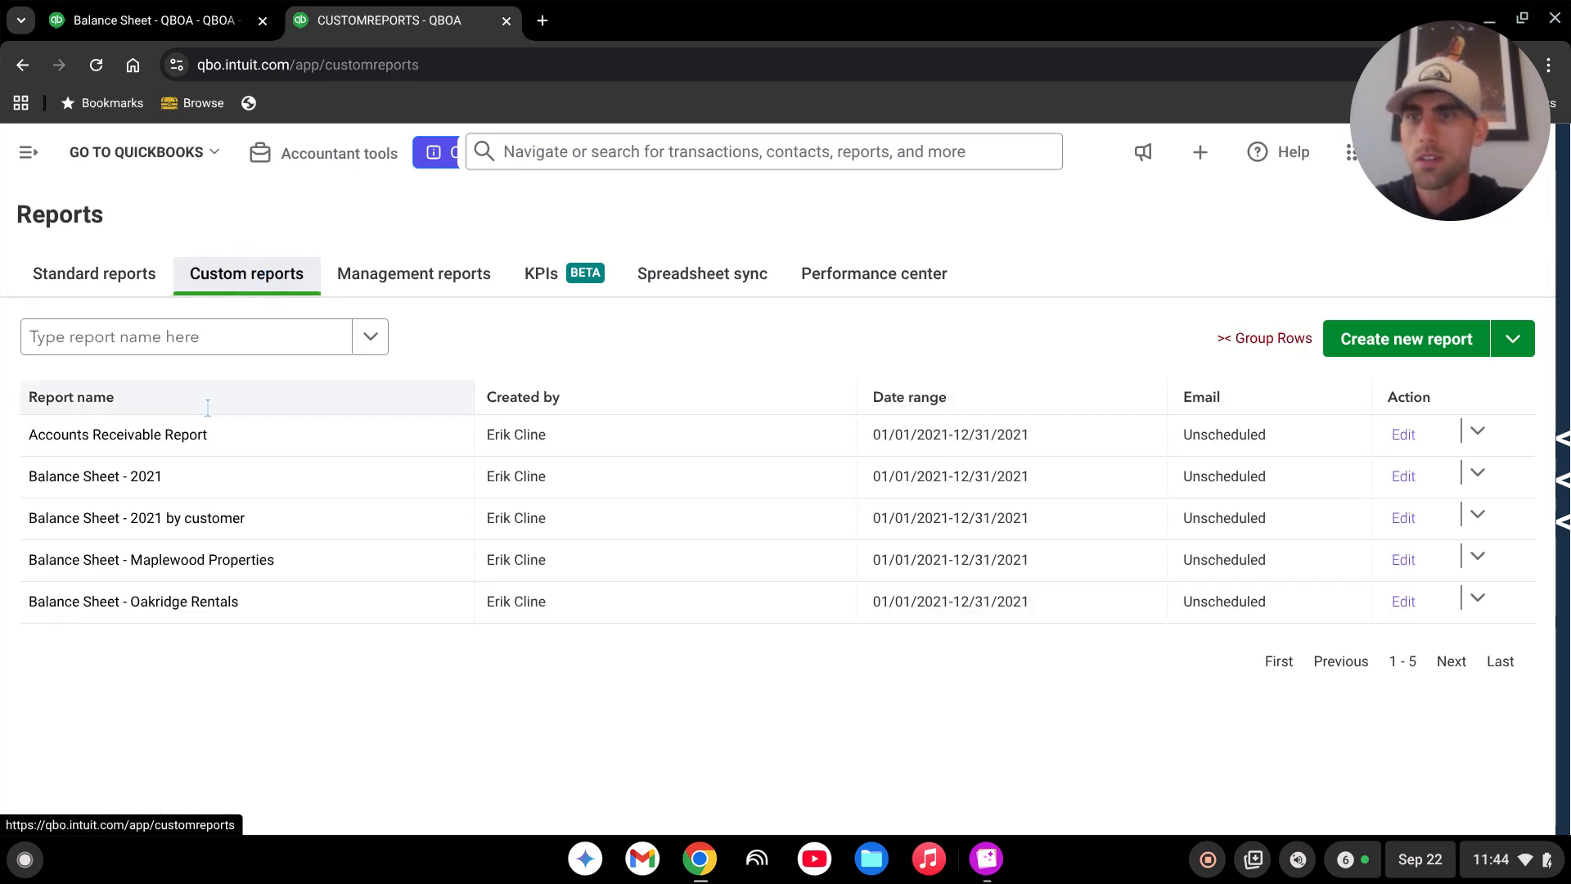
{"action": "left_click", "coordinate": [121, 476]}
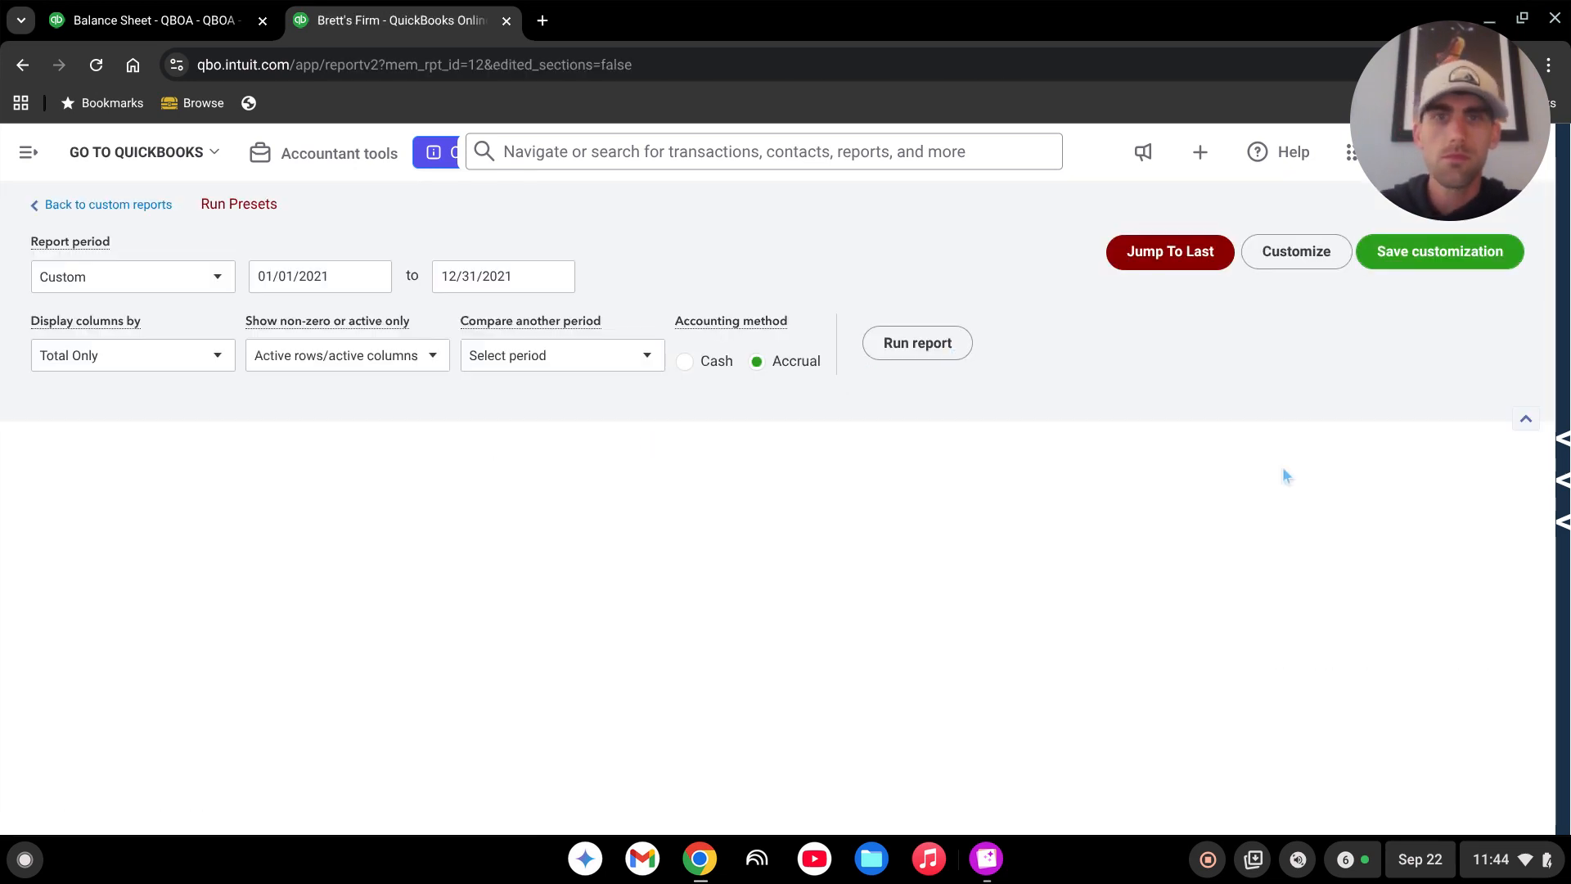
{"action": "scroll", "coordinate": [1283, 466], "scroll_direction": "down", "scroll_amount": 5}
{"action": "scroll", "coordinate": [921, 558], "scroll_direction": "up", "scroll_amount": 10}
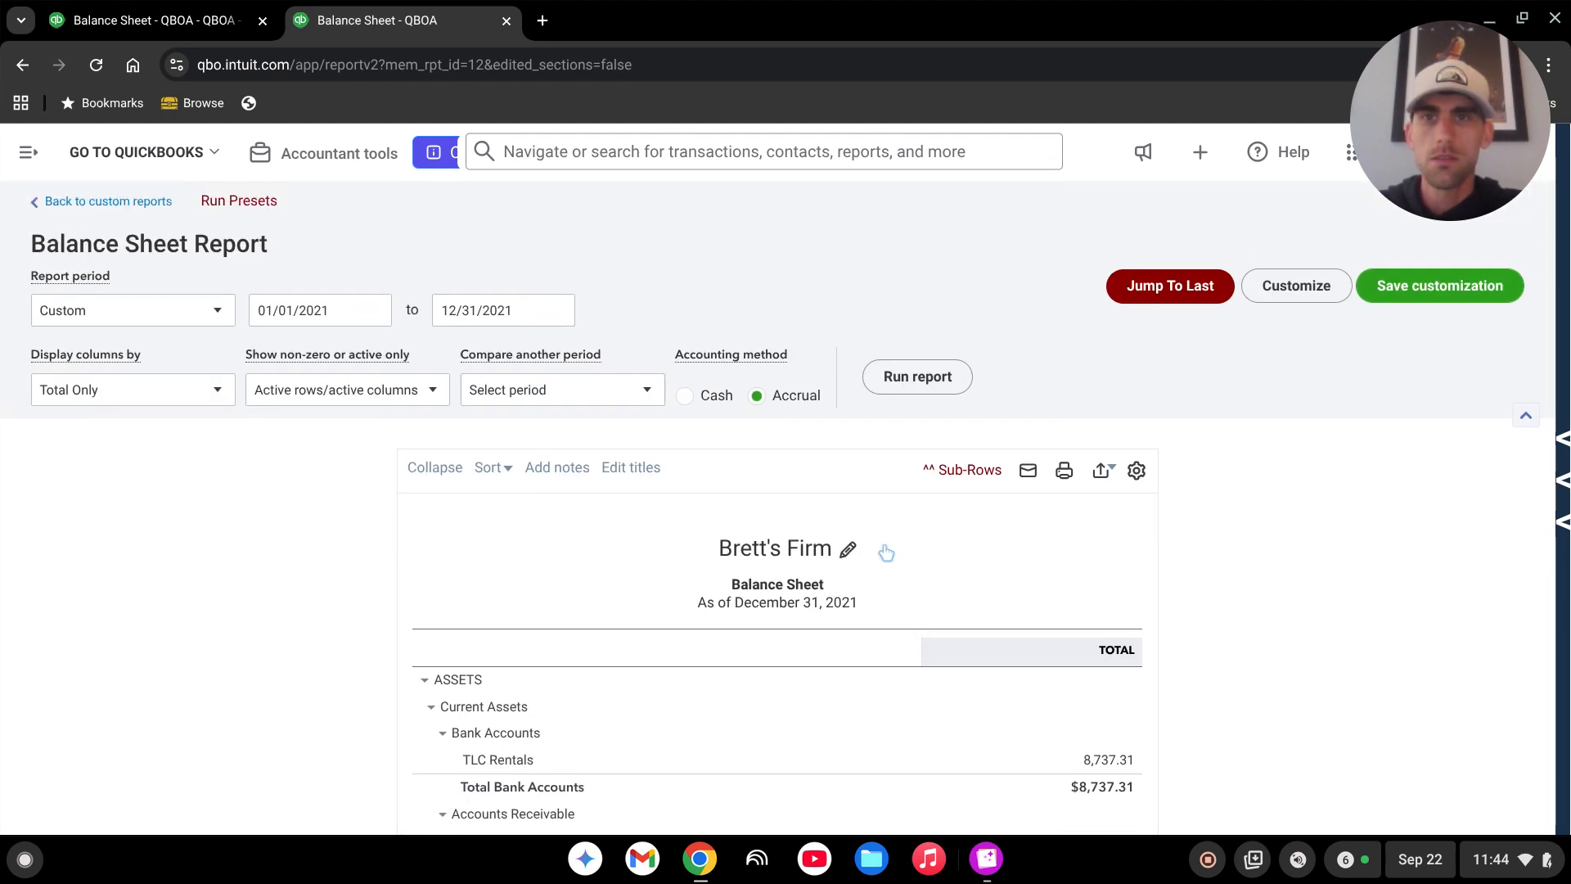
Run the 2021 balance sheet with columns displayed by Customers
{"action": "left_click", "coordinate": [216, 408]}
{"action": "left_click", "coordinate": [155, 607]}
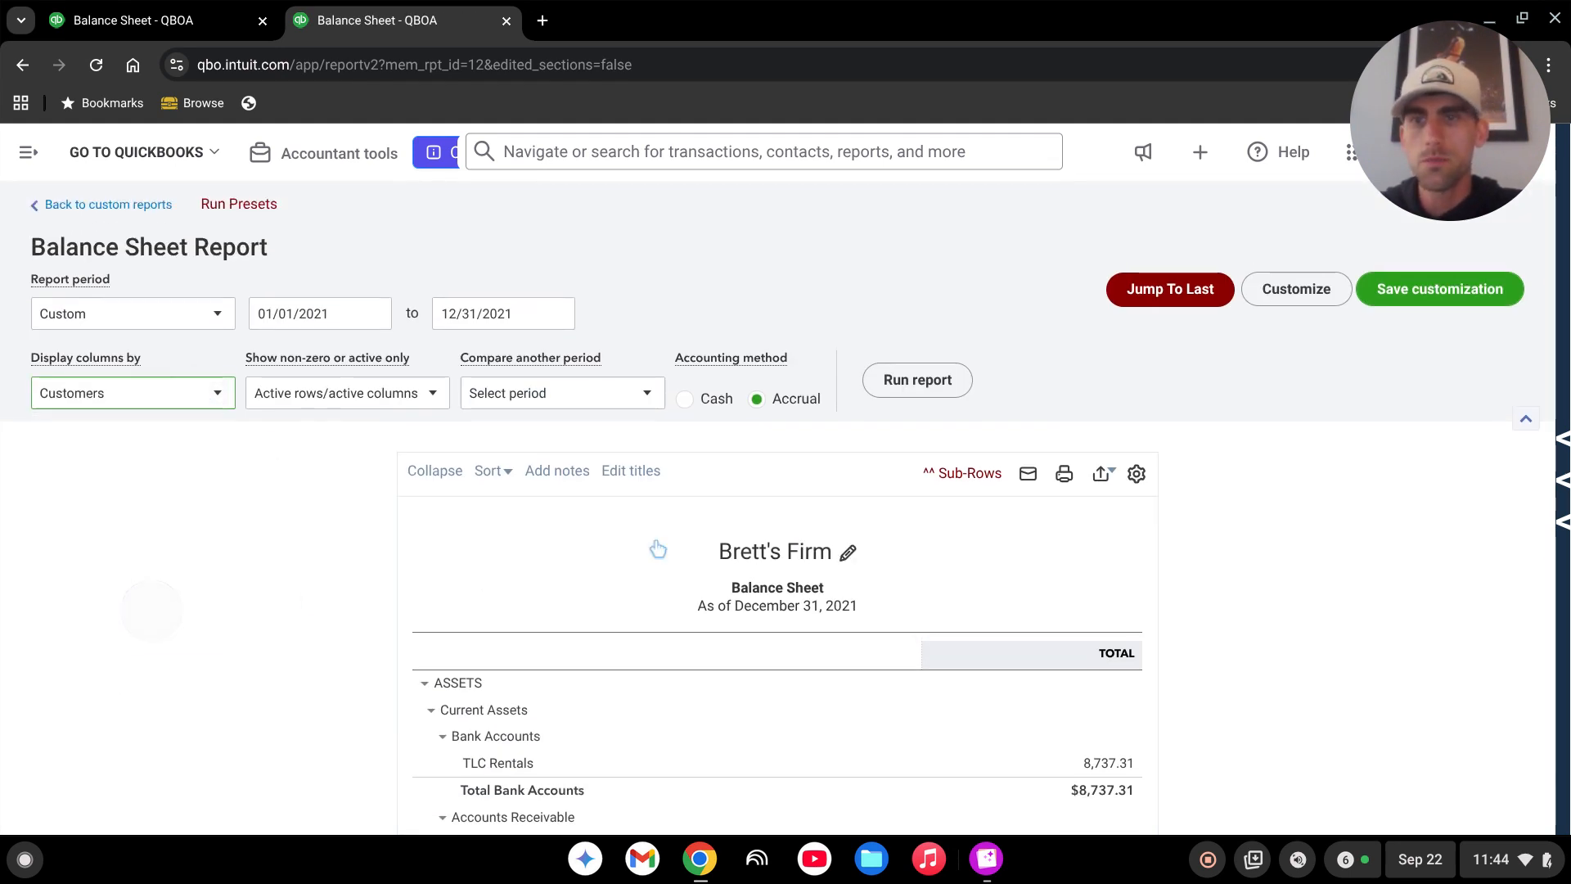
{"action": "left_click", "coordinate": [910, 381]}
{"action": "scroll", "coordinate": [1170, 360], "scroll_direction": "down", "scroll_amount": 4}
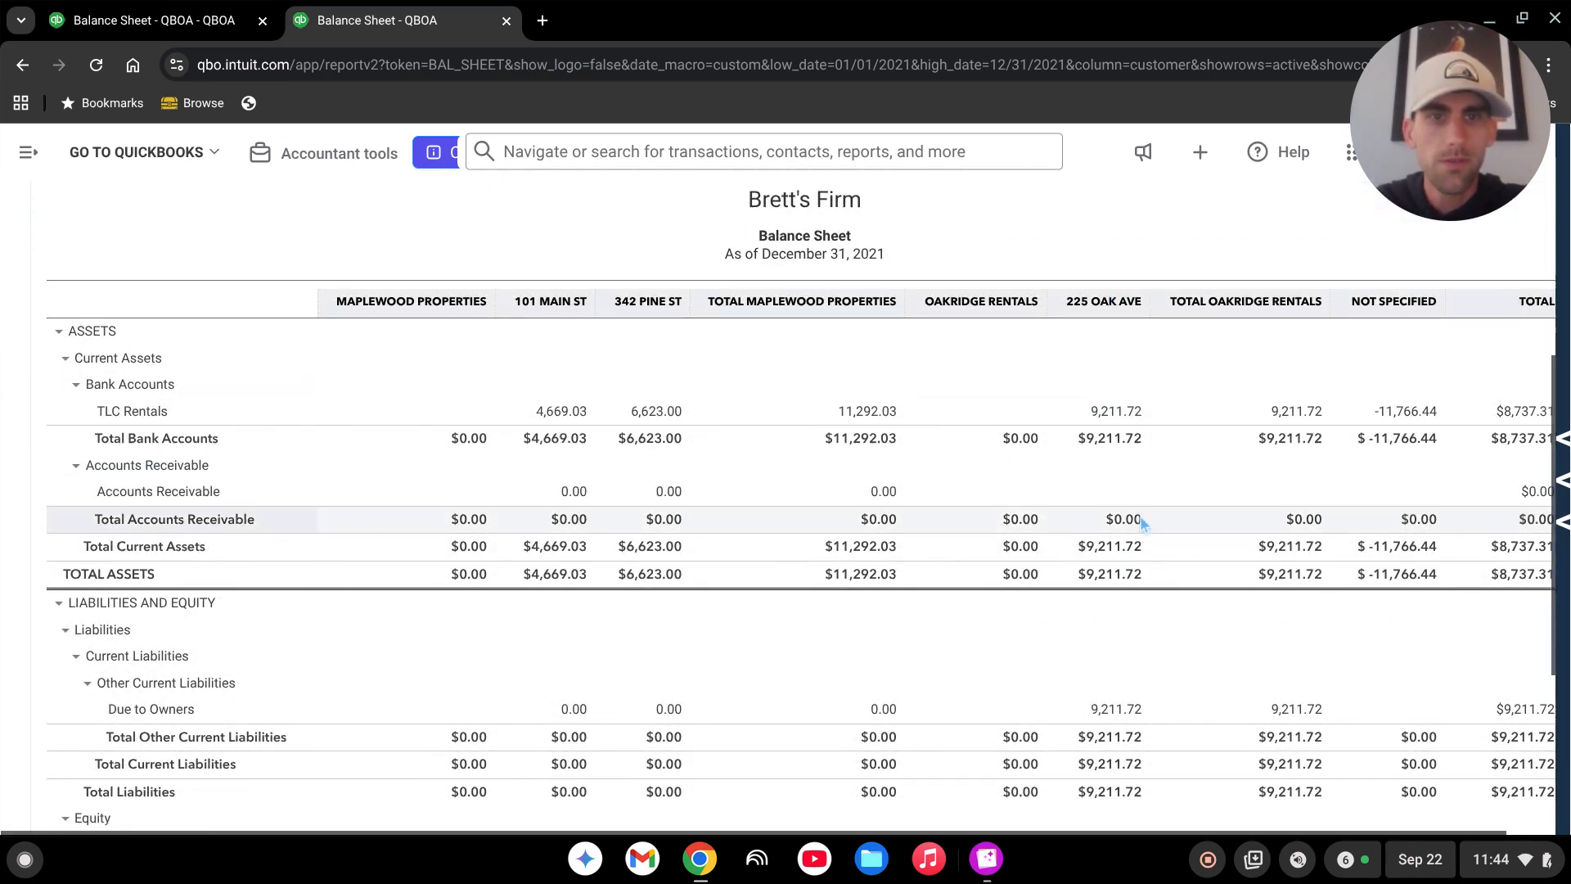
Copy the Due to Owners balance for 225 Oak Ave from the balance sheet
{"action": "scroll", "coordinate": [1106, 566], "scroll_direction": "down", "scroll_amount": 2}
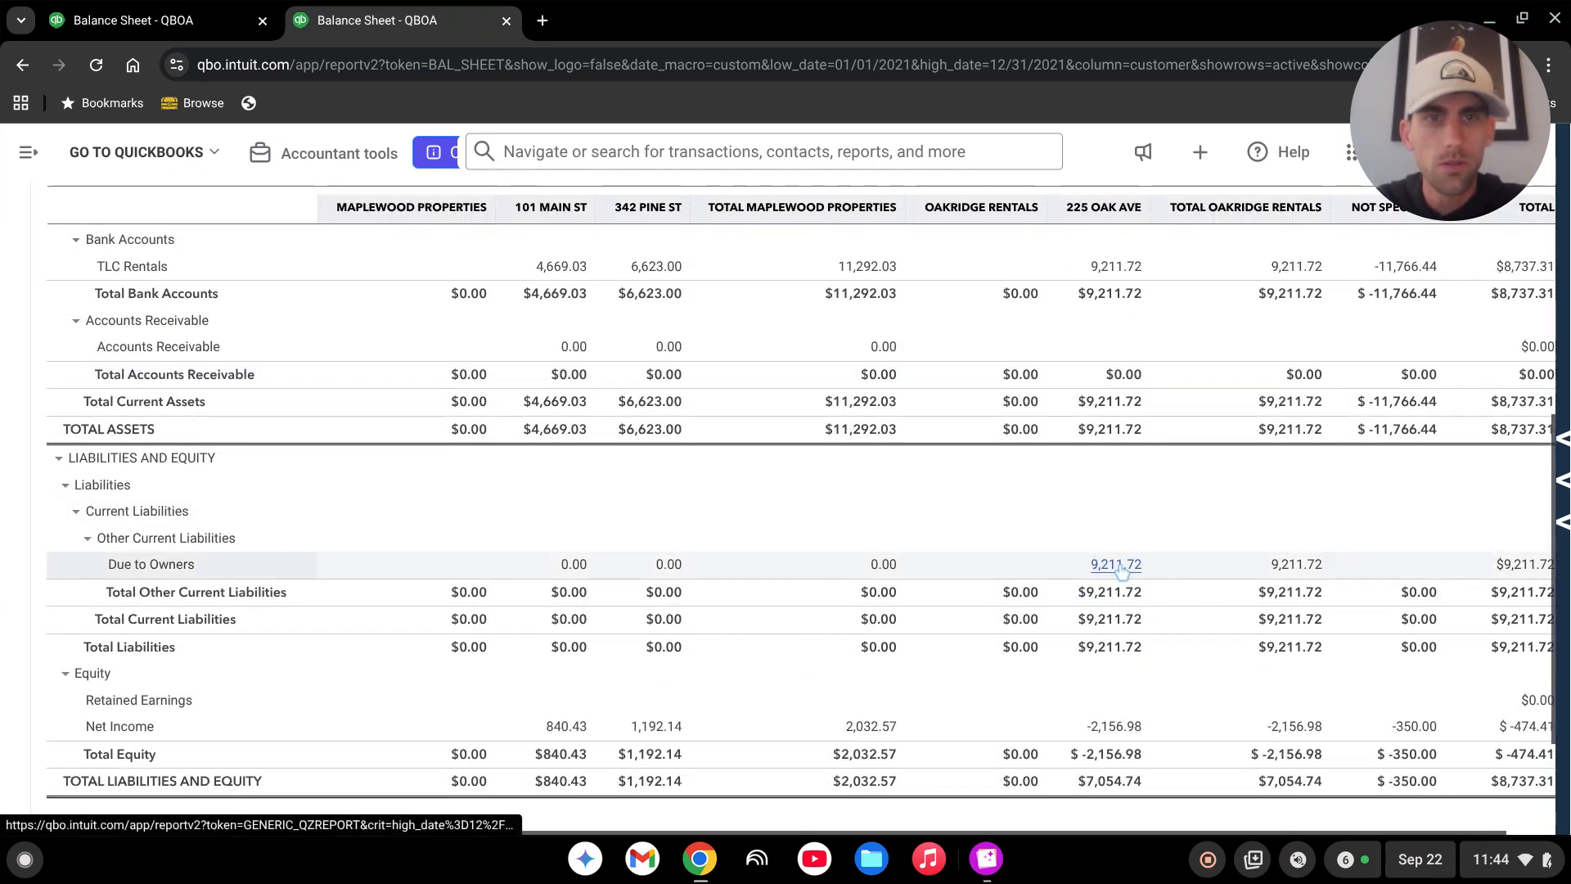
{"action": "right_click", "coordinate": [1121, 575]}
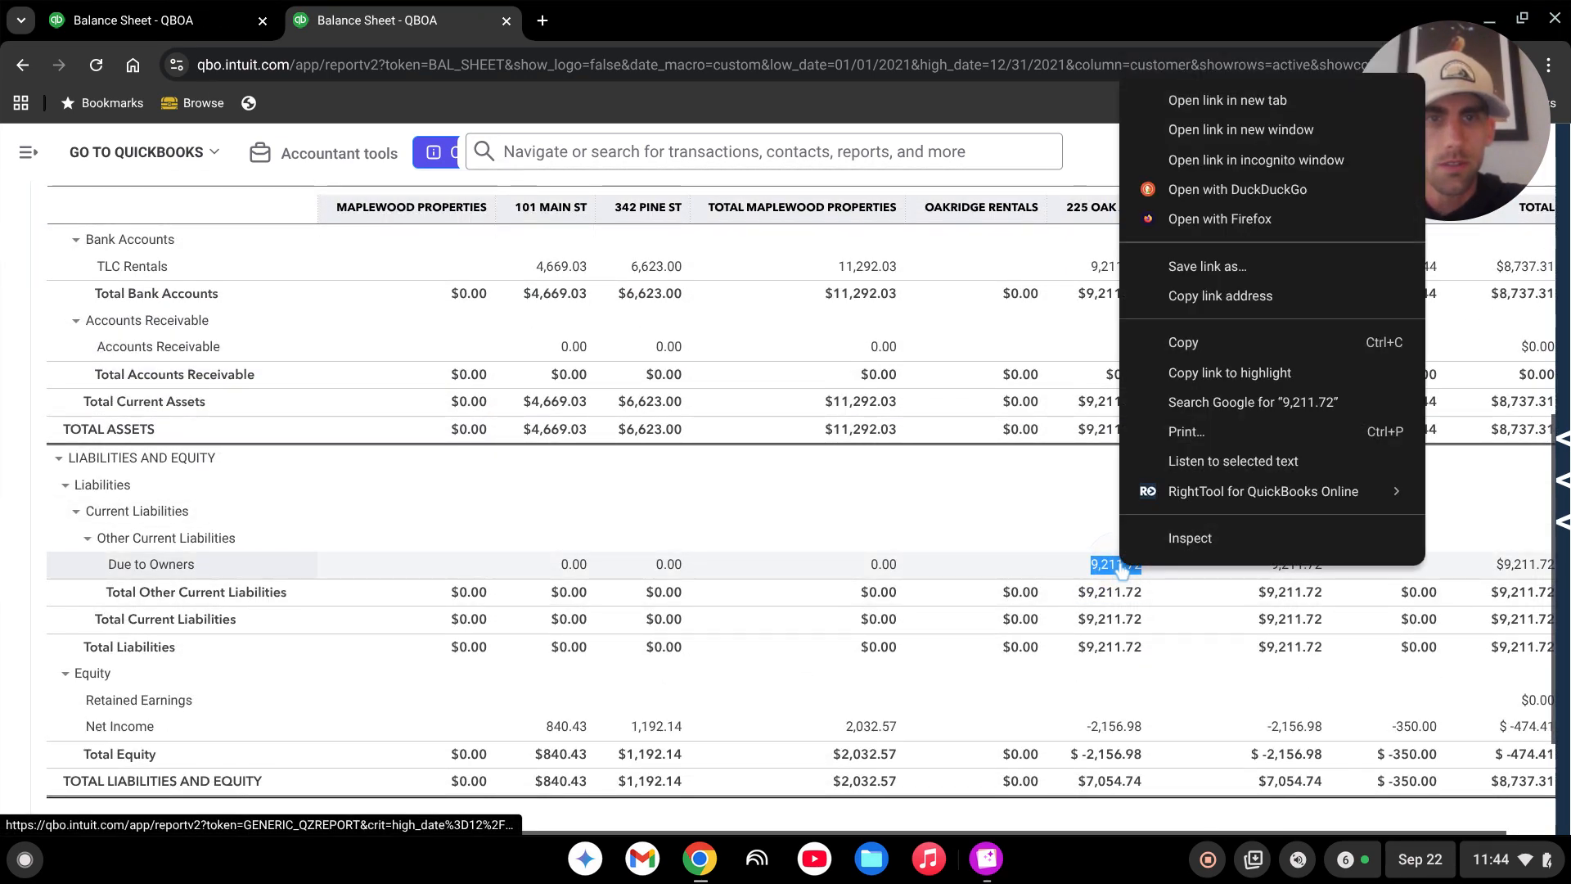
{"action": "left_click", "coordinate": [1188, 344]}
{"action": "scroll", "coordinate": [1203, 616], "scroll_direction": "up", "scroll_amount": 2}
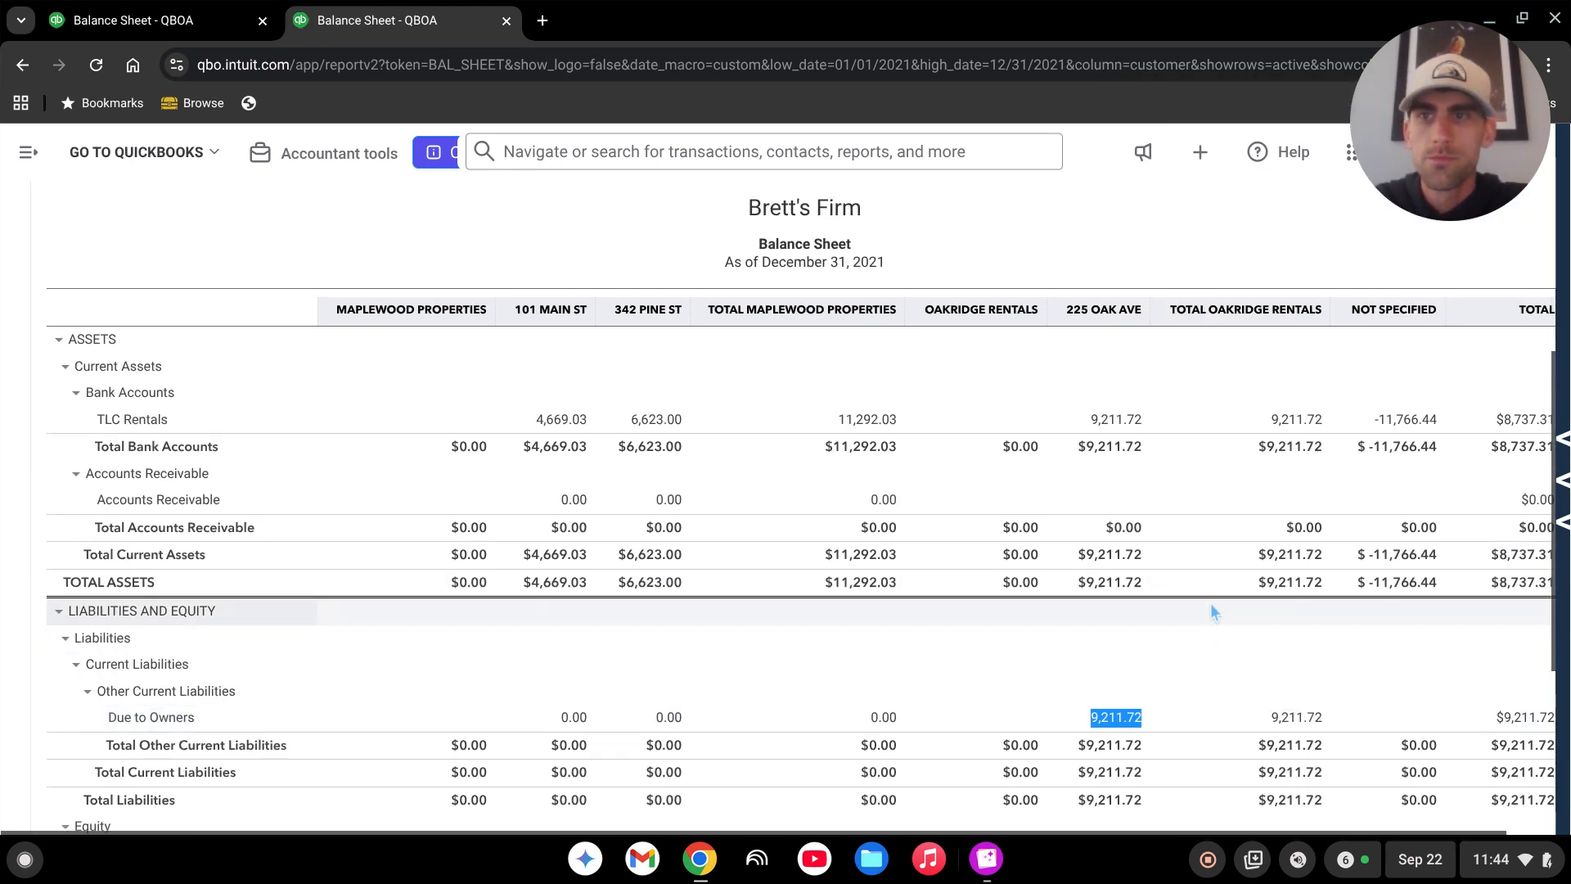
Start a new invoice, dismiss the company information form, and select the customer 225 Oak Ave under Oakridge Rentals
{"action": "left_click", "coordinate": [15, 156]}
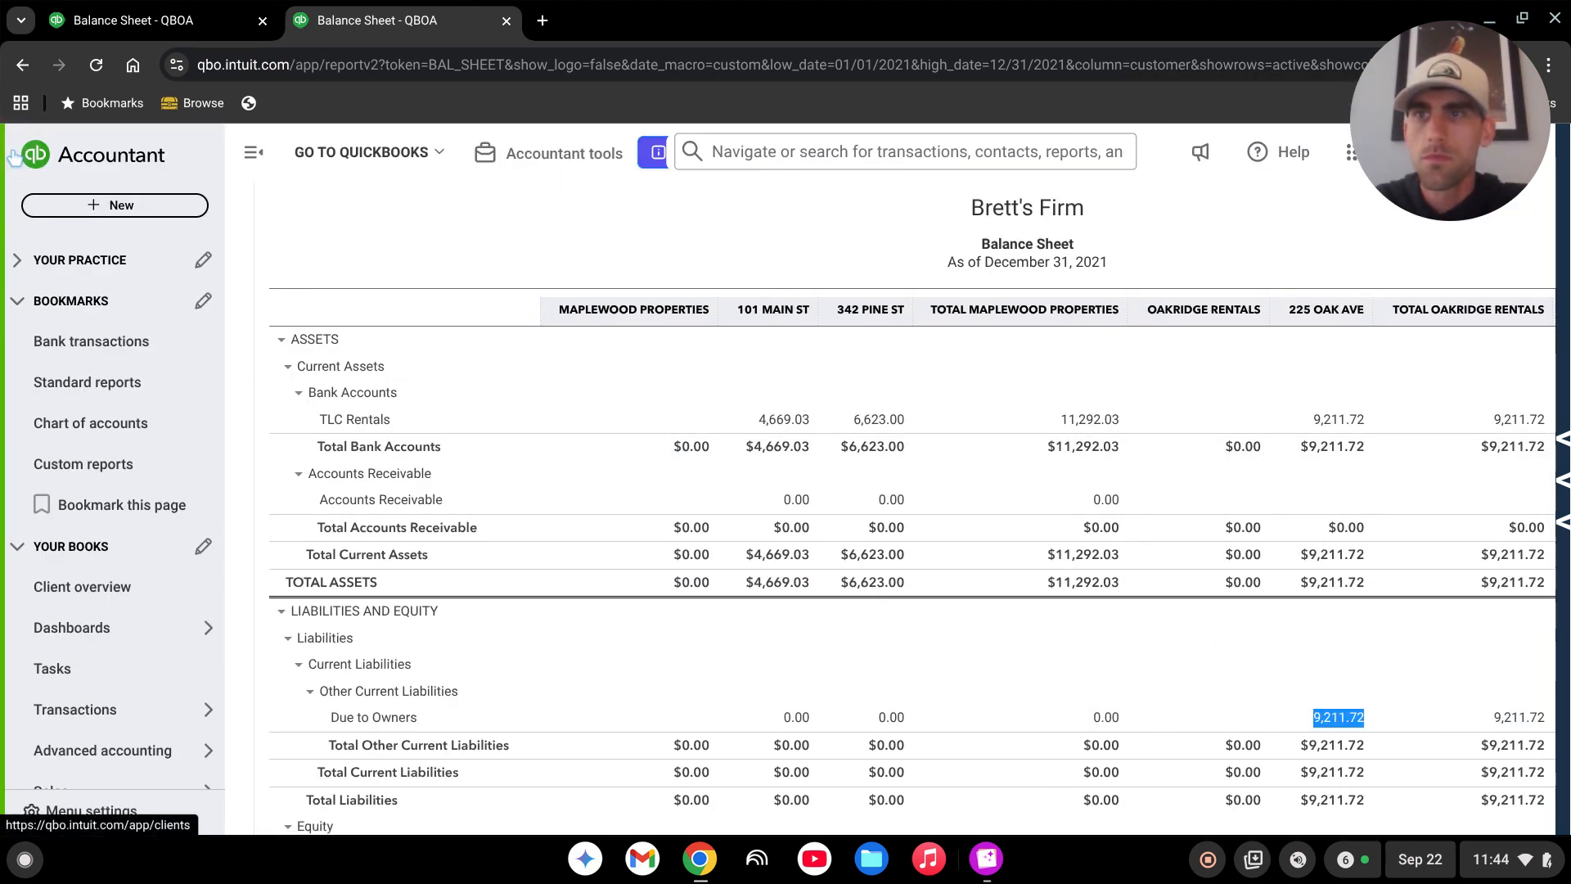
{"action": "left_click", "coordinate": [138, 210]}
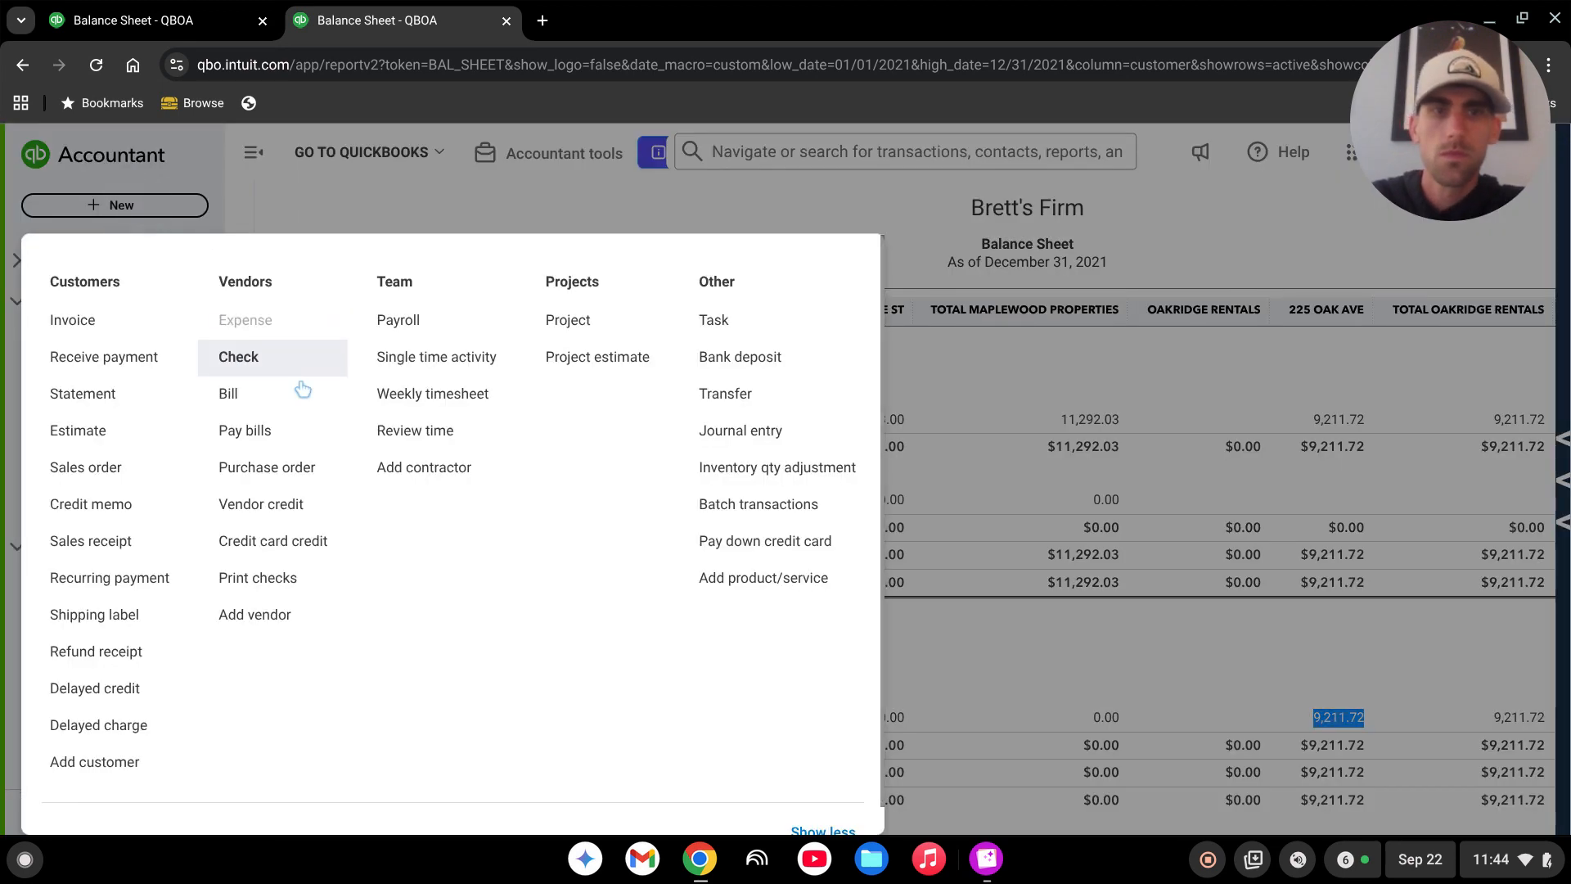
{"action": "left_click", "coordinate": [131, 311]}
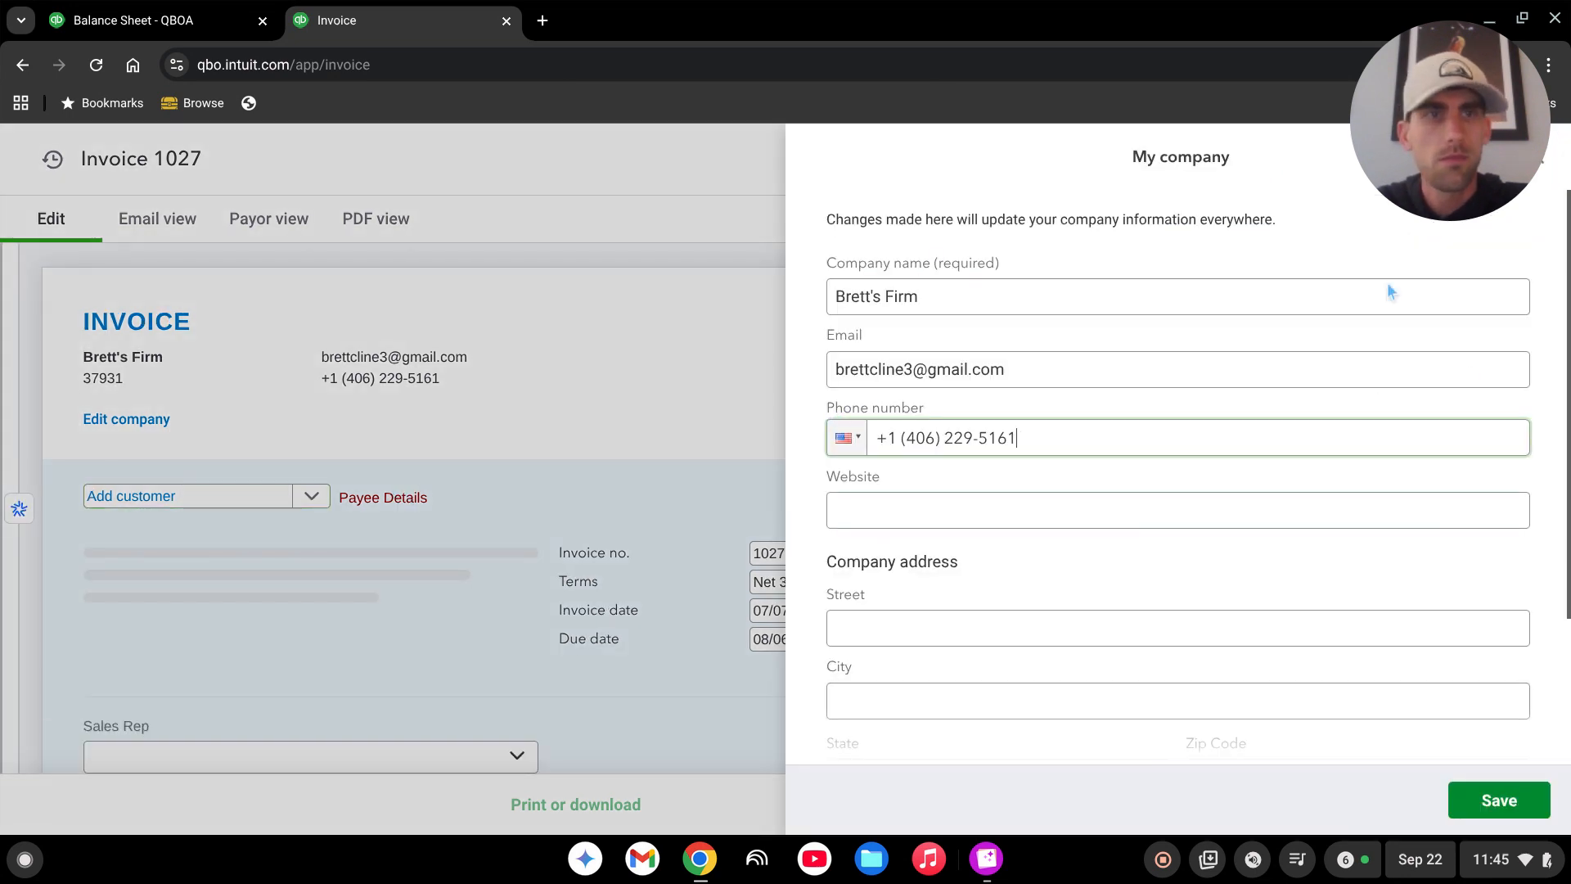
{"action": "left_click_drag", "start_coordinate": [1446, 185], "coordinate": [712, 168]}
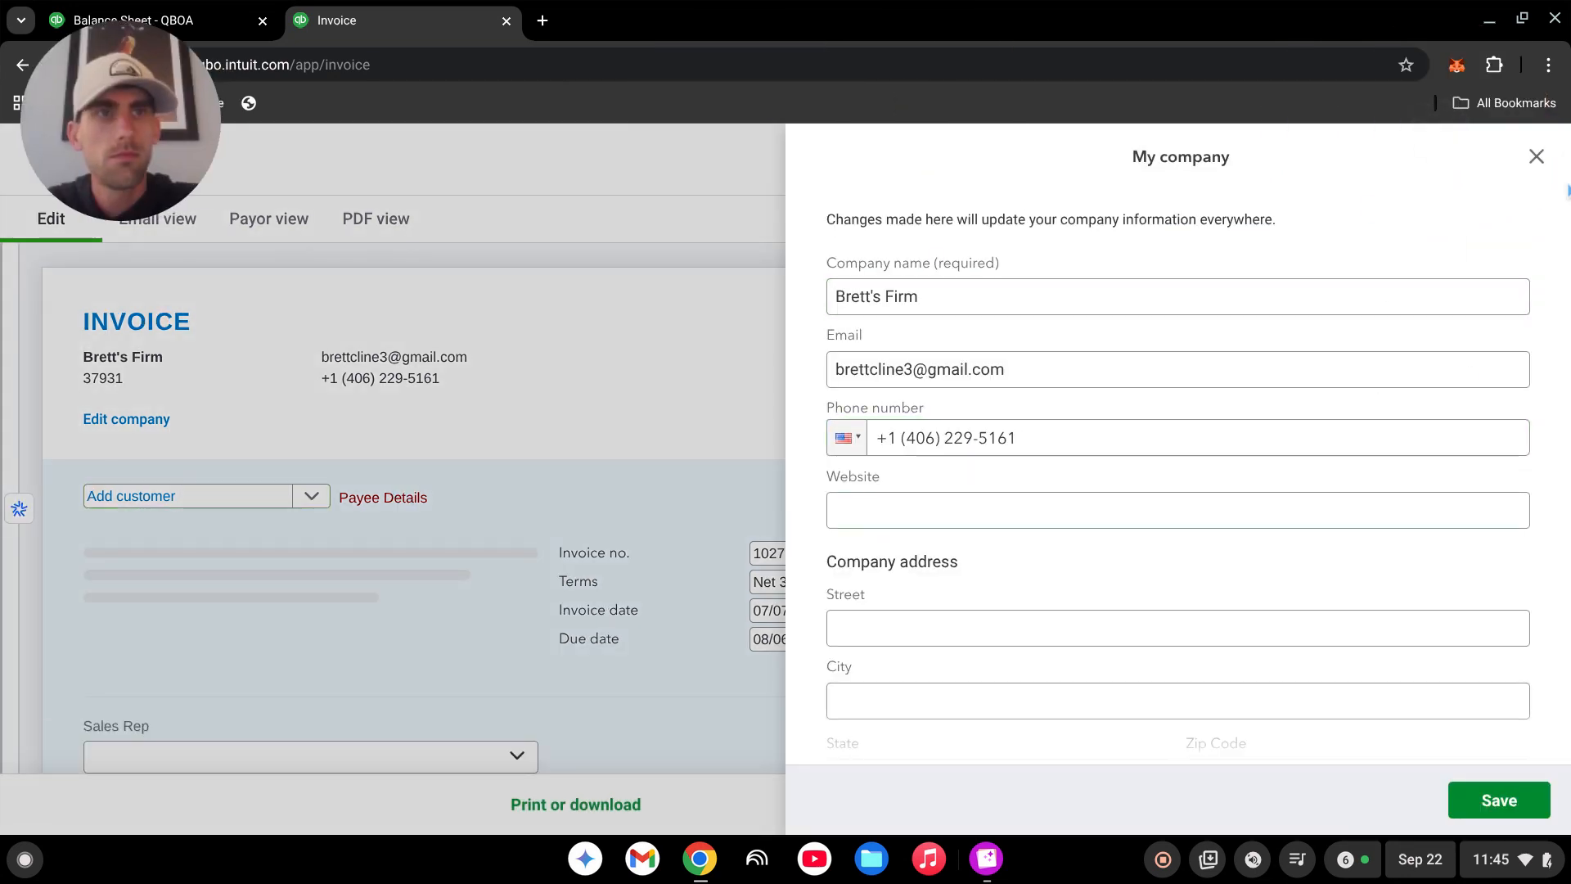
{"action": "left_click", "coordinate": [1535, 157]}
{"action": "left_click", "coordinate": [209, 499]}
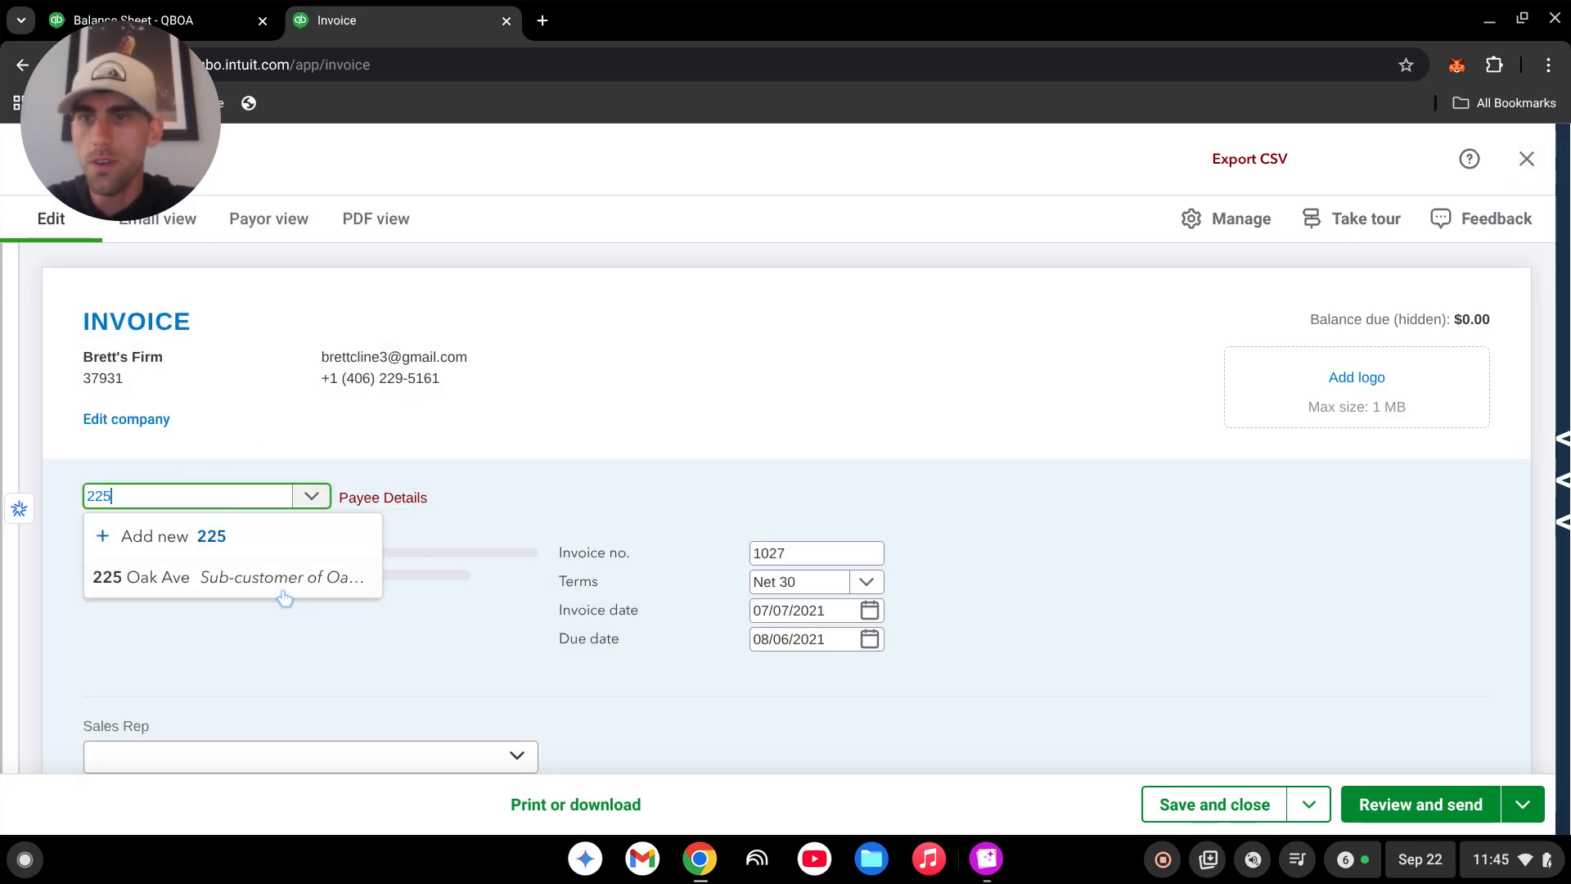
{"action": "left_click", "coordinate": [277, 575]}
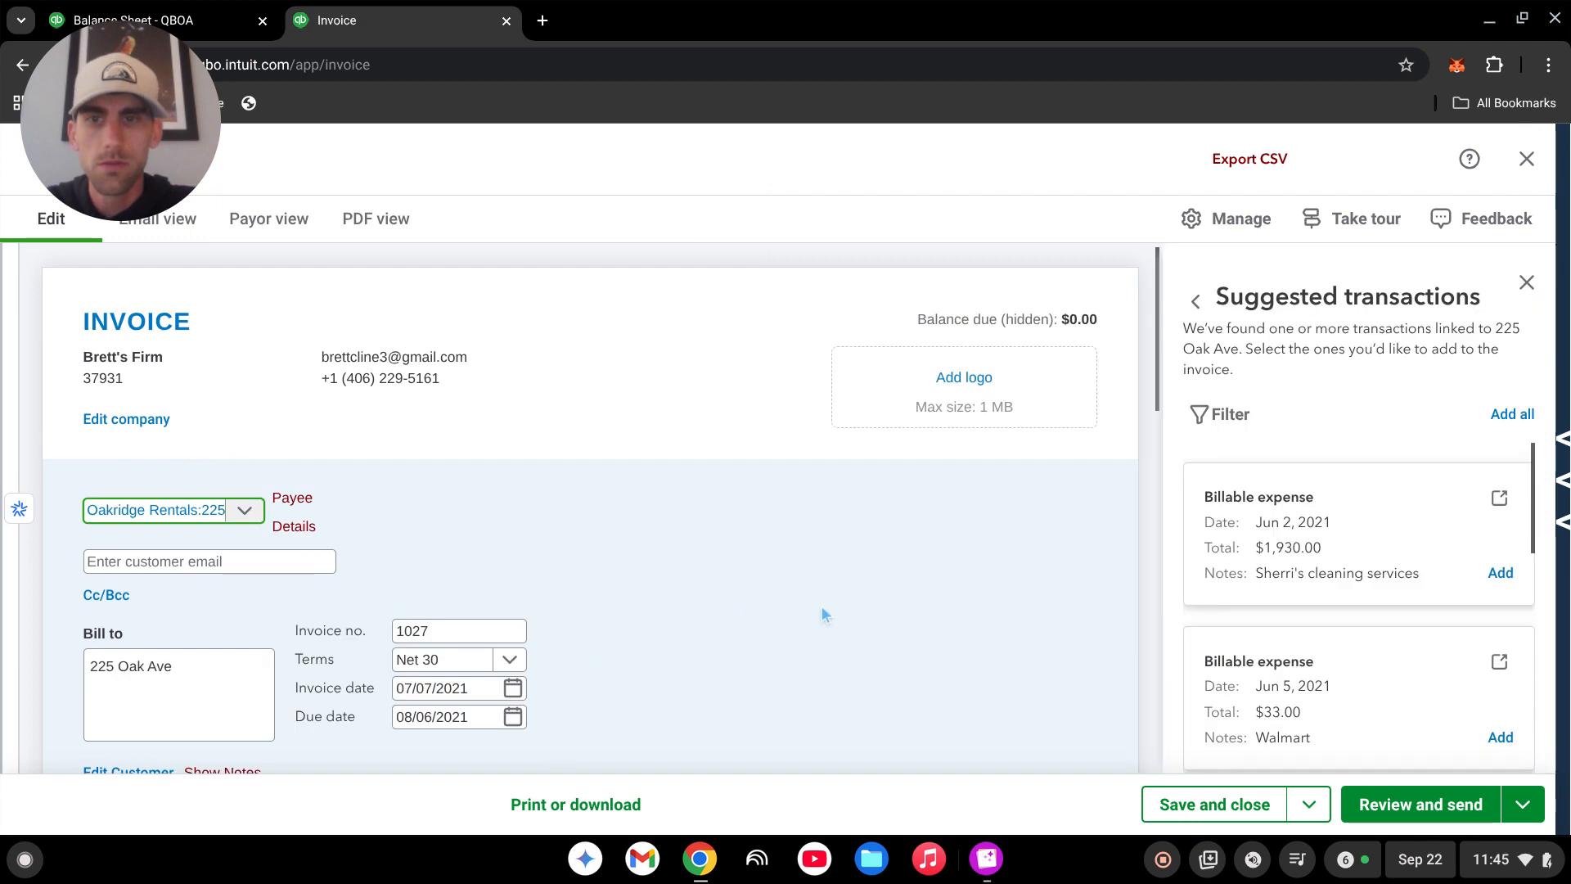
Set the invoice date to 06/30/2021 and the payment terms to Due on receipt
{"action": "scroll", "coordinate": [821, 605], "scroll_direction": "down", "scroll_amount": 2}
{"action": "left_click", "coordinate": [449, 574]}
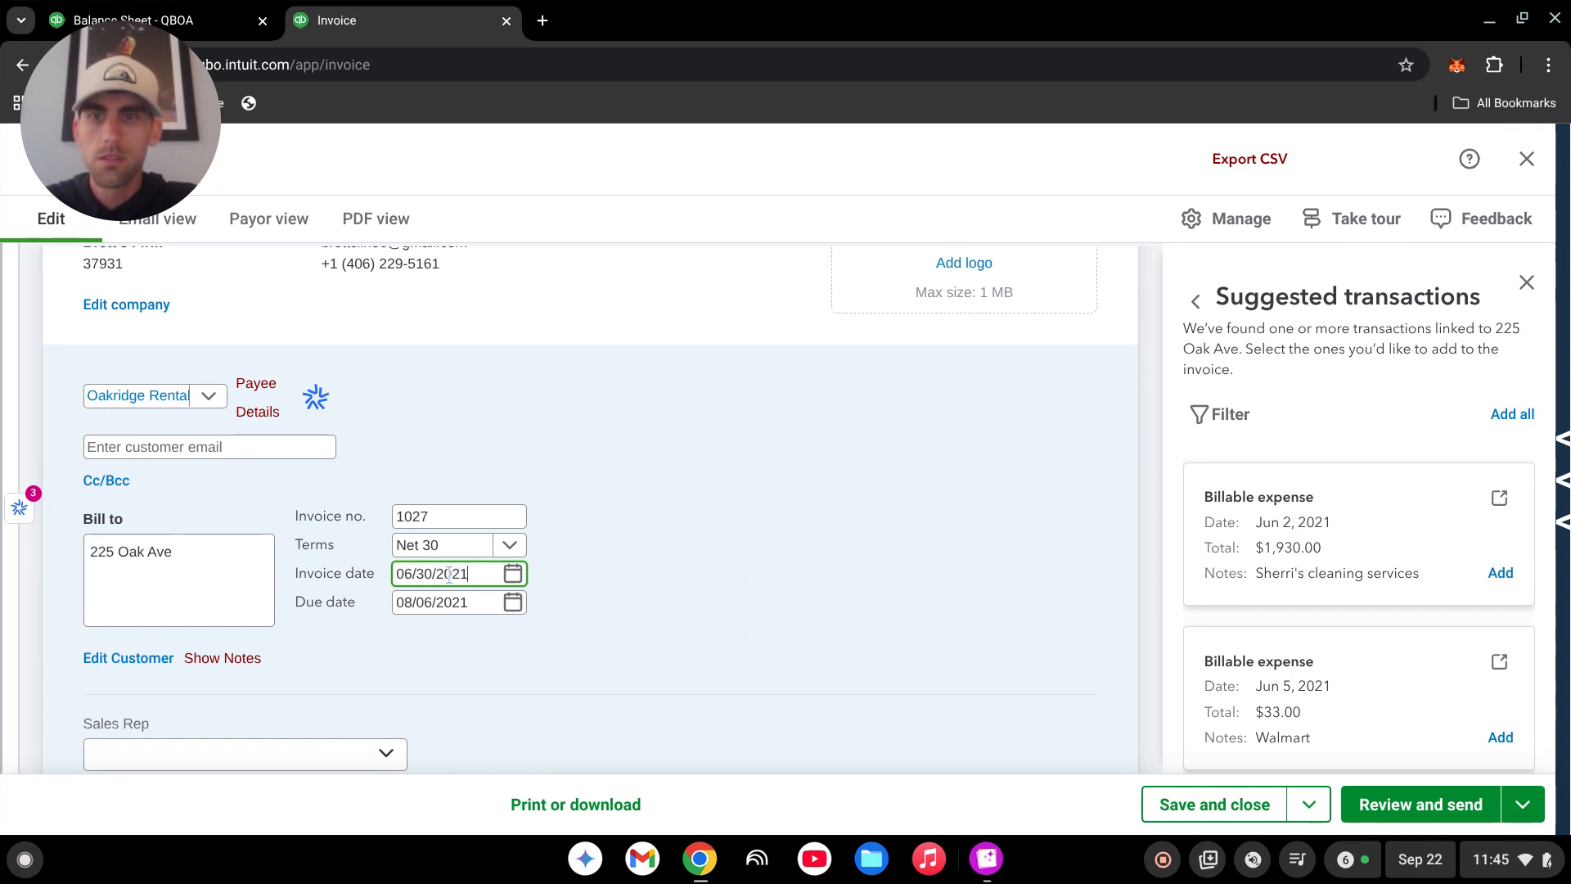
{"action": "left_click", "coordinate": [522, 545]}
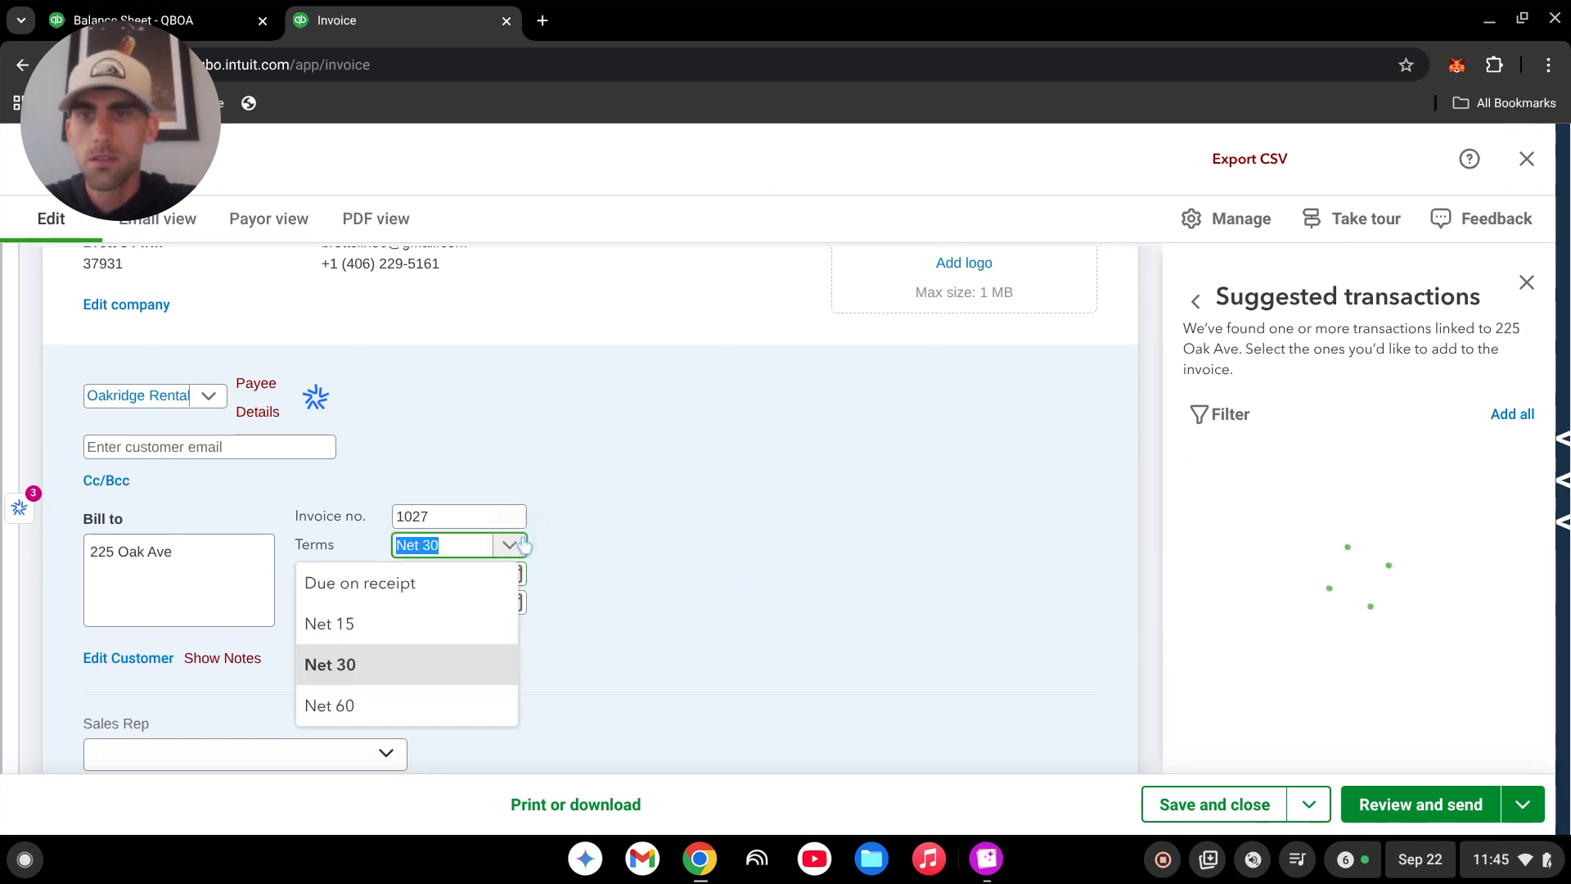
{"action": "left_click", "coordinate": [429, 580]}
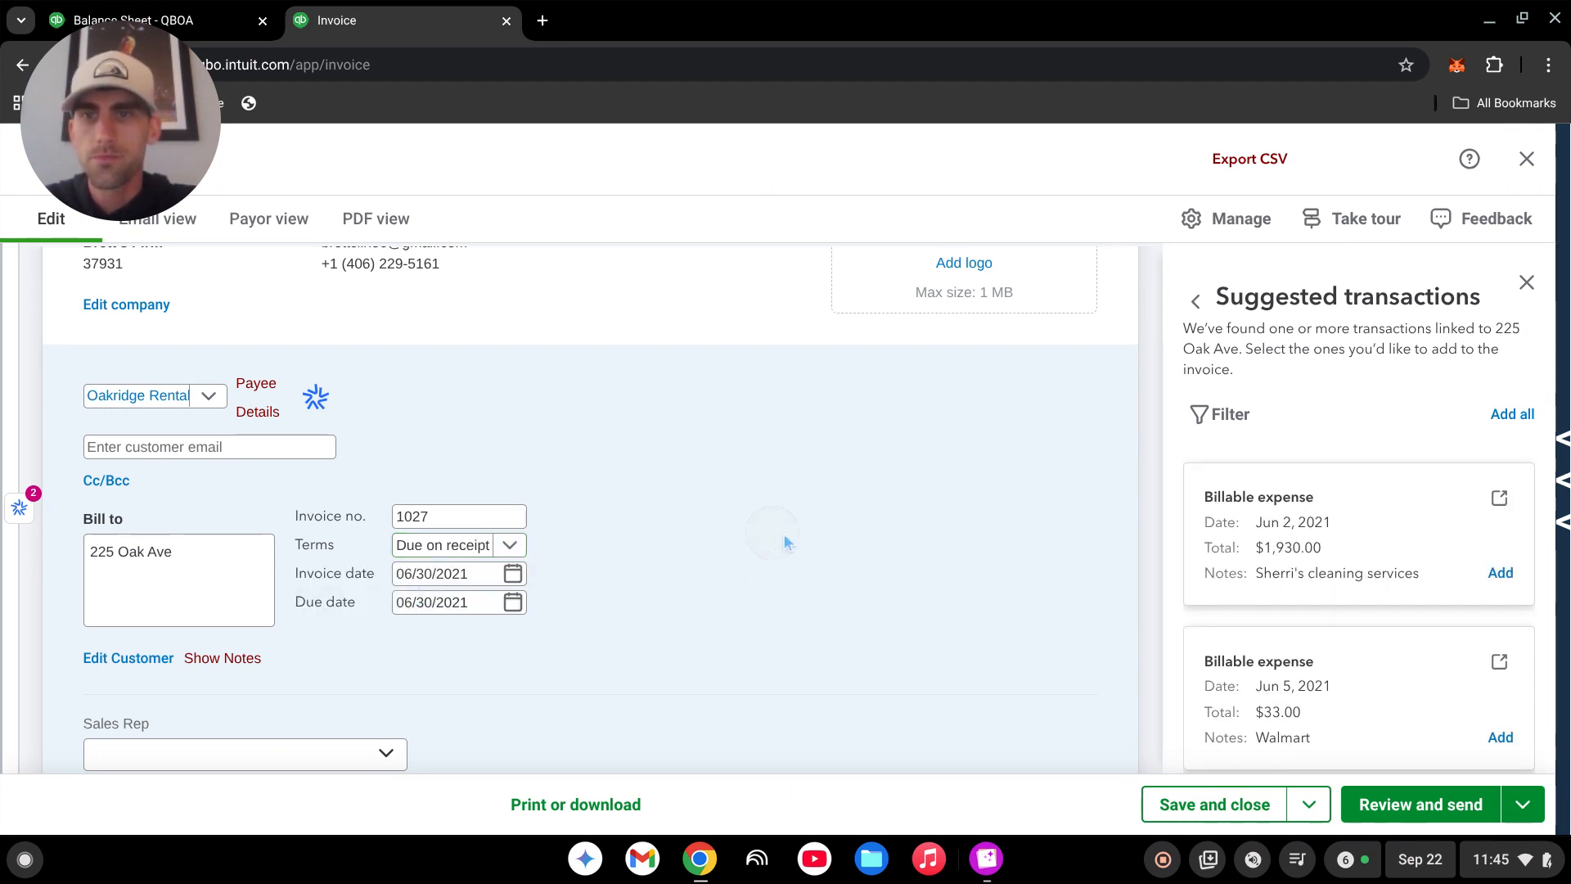
Add the Property Management Fee service as the invoice's first line item
{"action": "scroll", "coordinate": [818, 491], "scroll_direction": "down", "scroll_amount": 1}
{"action": "scroll", "coordinate": [821, 491], "scroll_direction": "down", "scroll_amount": 2}
{"action": "left_click", "coordinate": [276, 598]}
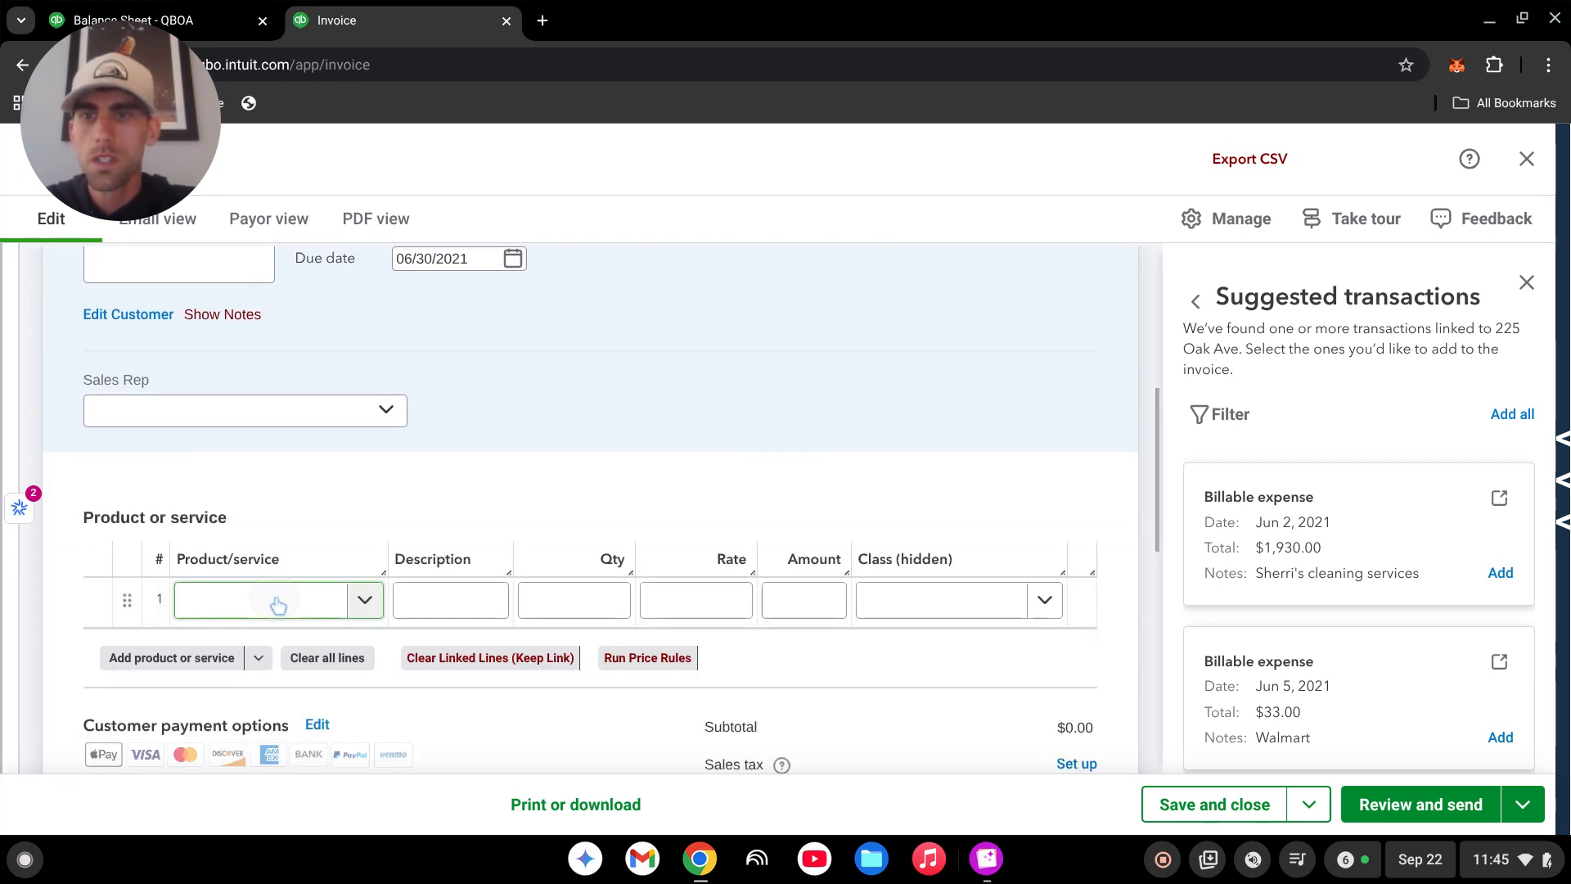
{"action": "type", "text": "proper"}
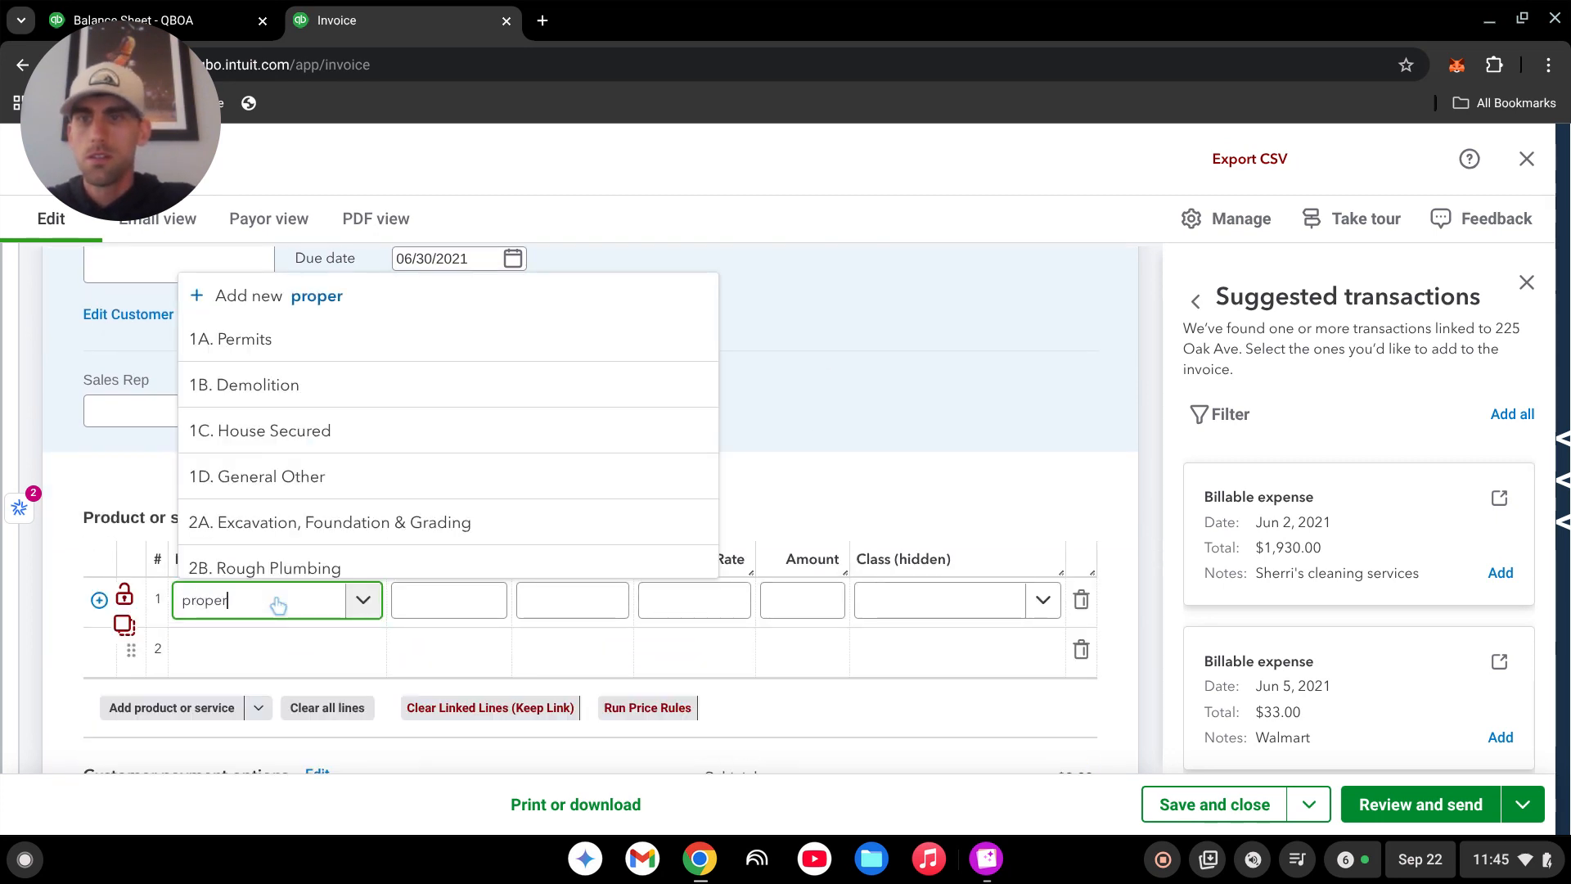
{"action": "type", "text": "ty"}
{"action": "left_click", "coordinate": [360, 566]}
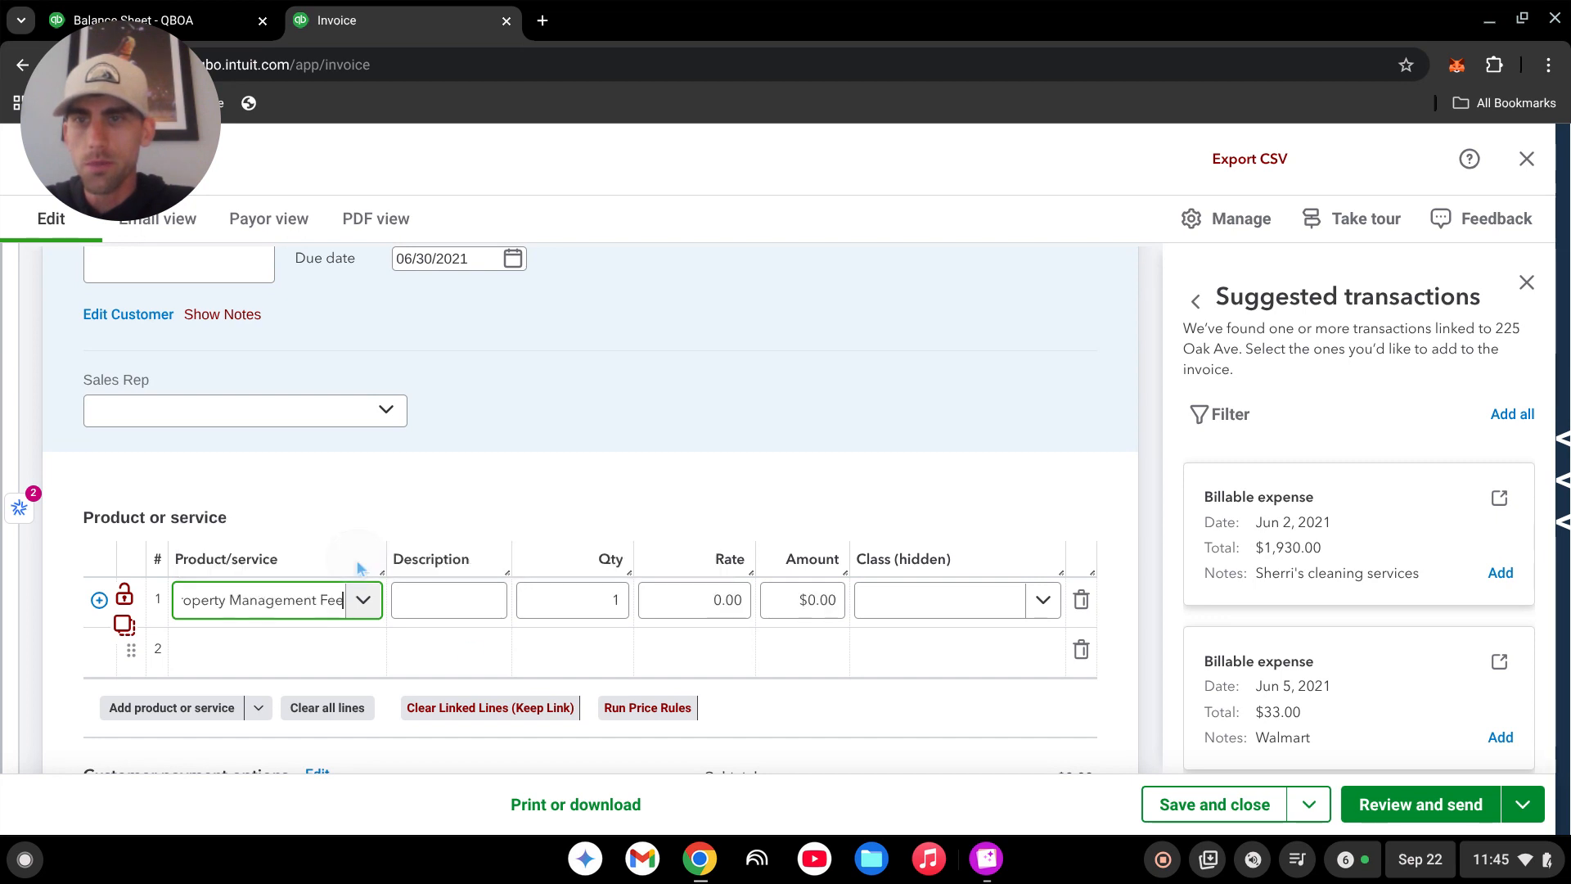
Set the management fee line's quantity to 0.18 and its rate to the copied owner balance of 9,211.72
{"action": "left_click", "coordinate": [599, 584]}
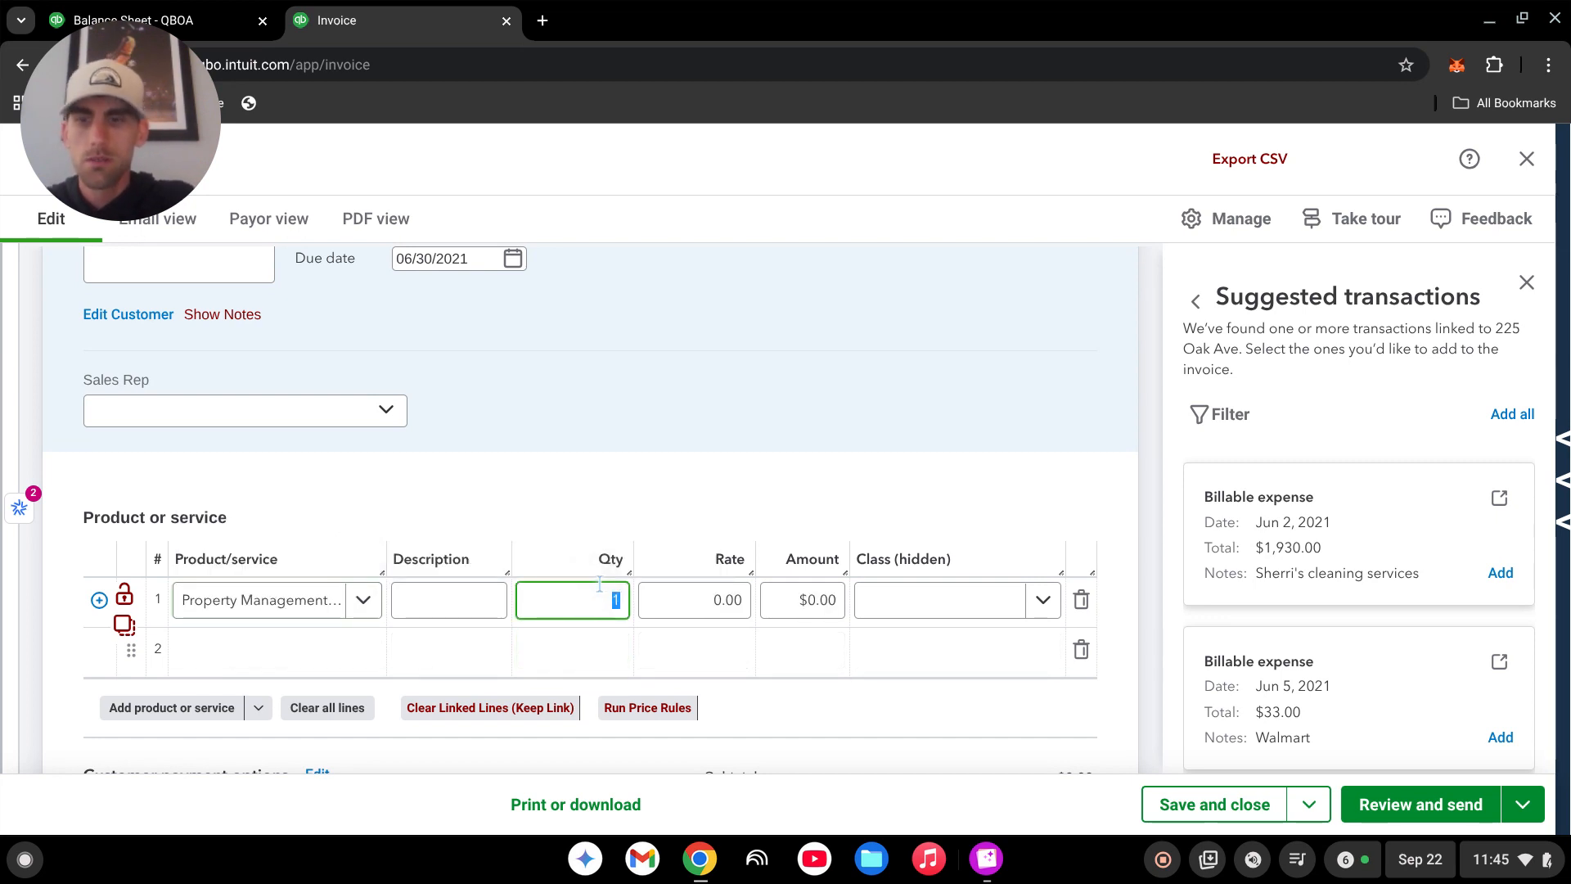
{"action": "key", "text": "Tab"}
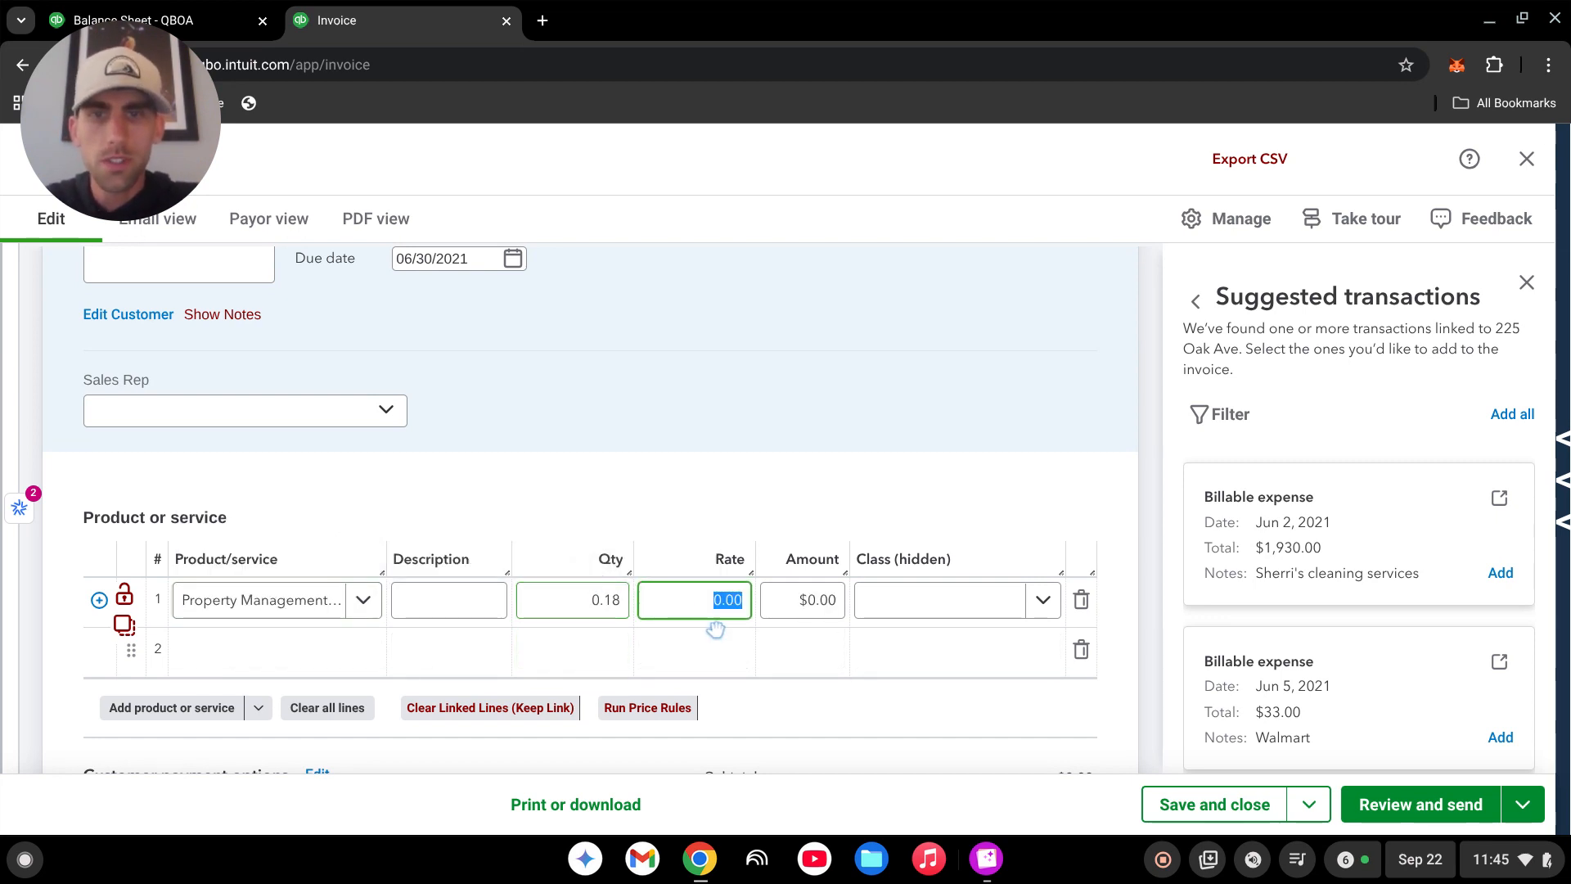
{"action": "right_click", "coordinate": [727, 600]}
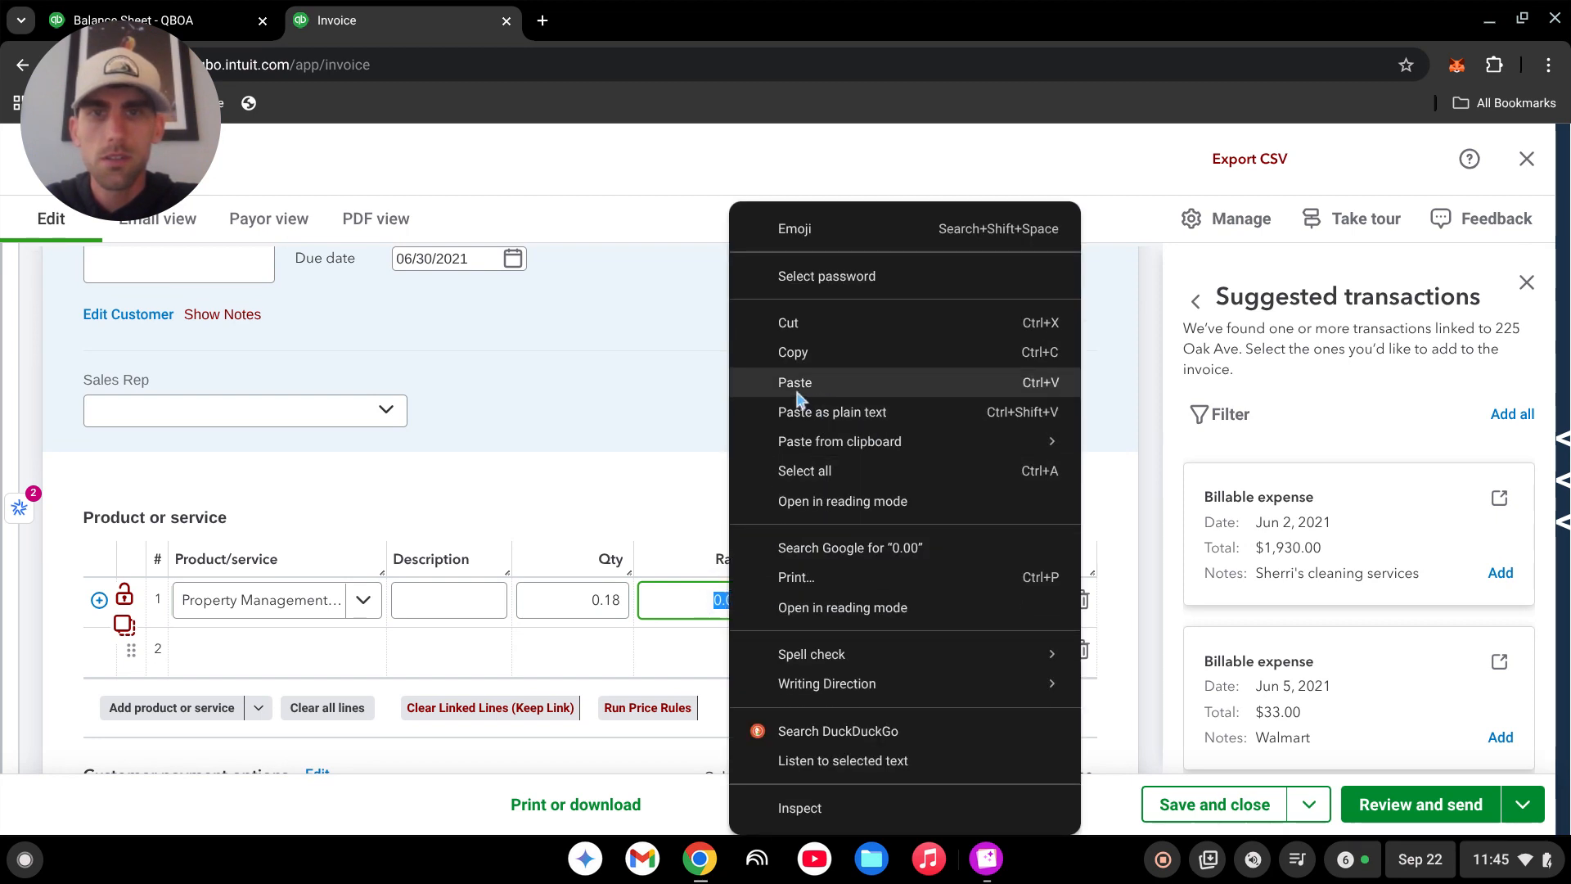
{"action": "left_click", "coordinate": [799, 384]}
{"action": "key", "text": "Tab"}
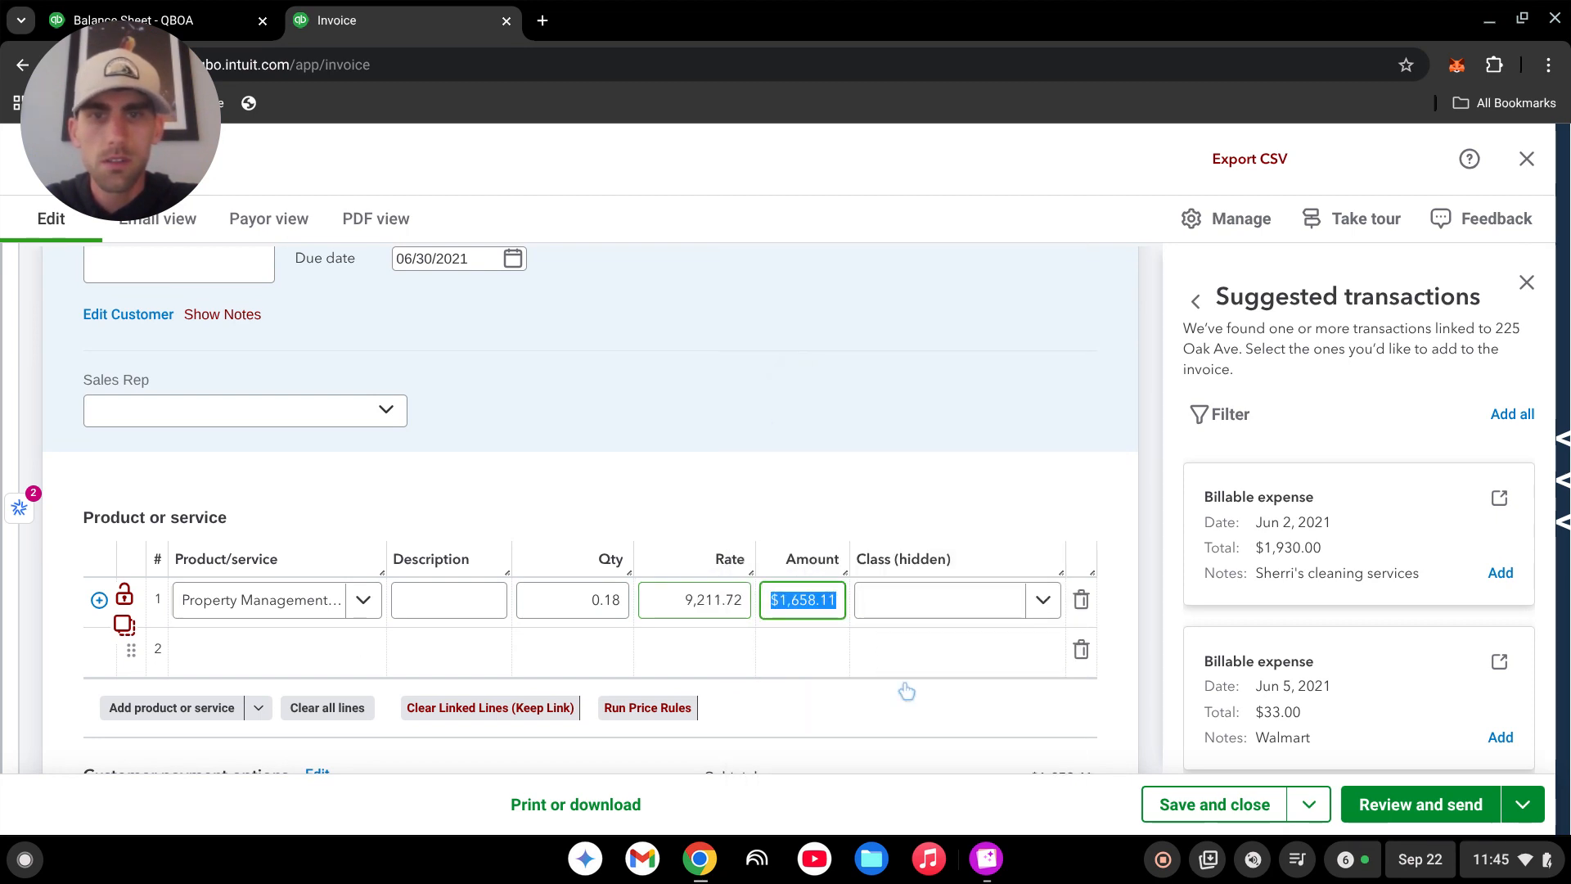
Assign the 225 Oak Ave class to the management fee line and add all suggested billable expenses to the invoice
{"action": "left_click", "coordinate": [932, 613]}
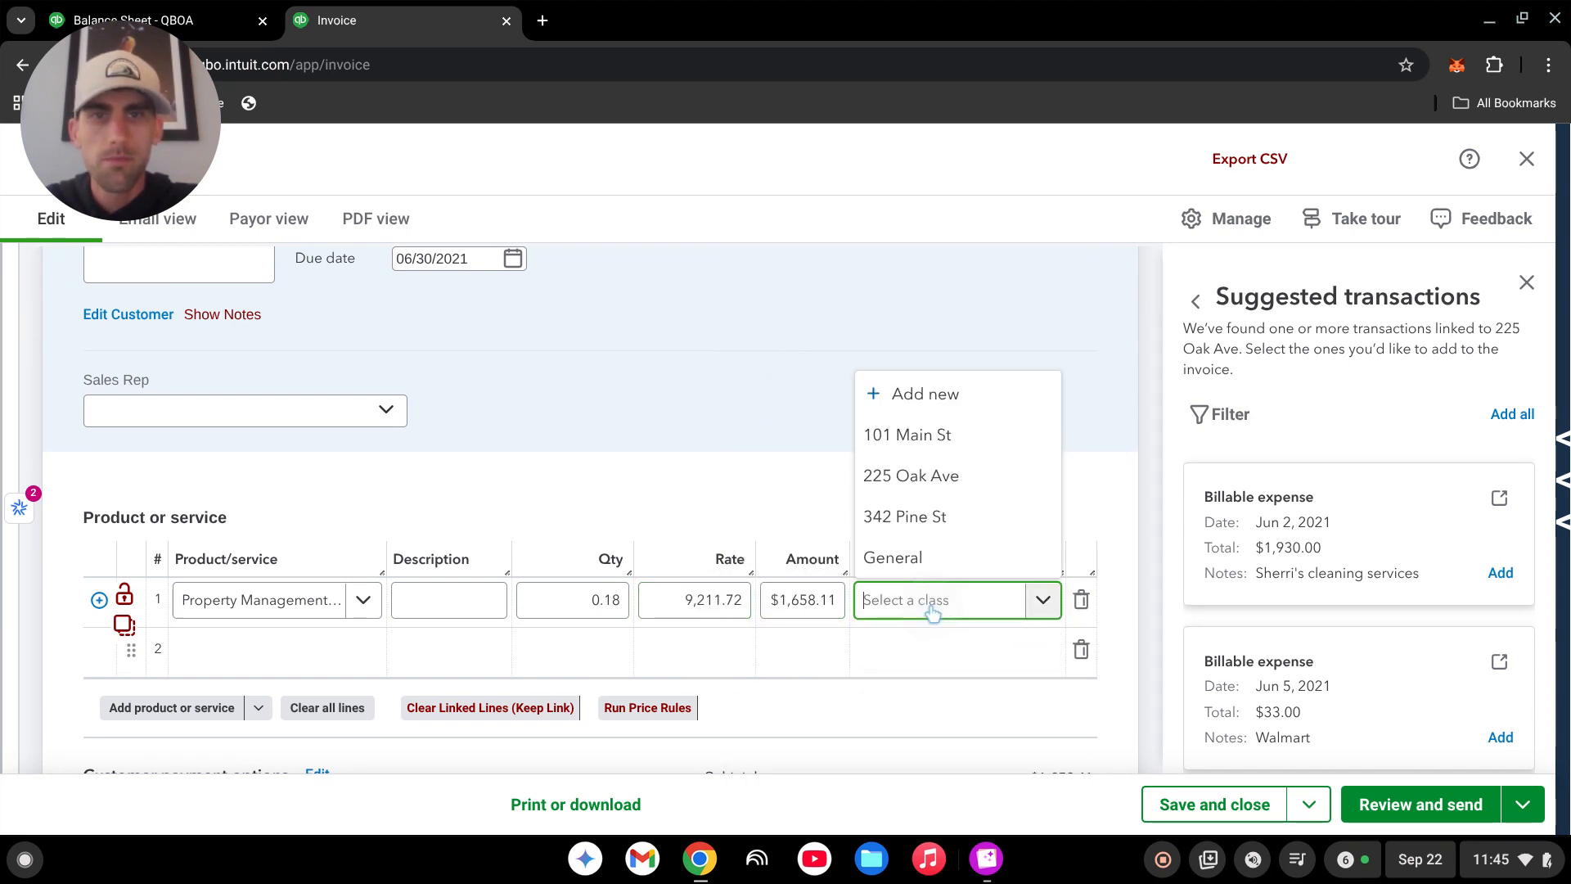
{"action": "left_click", "coordinate": [903, 484]}
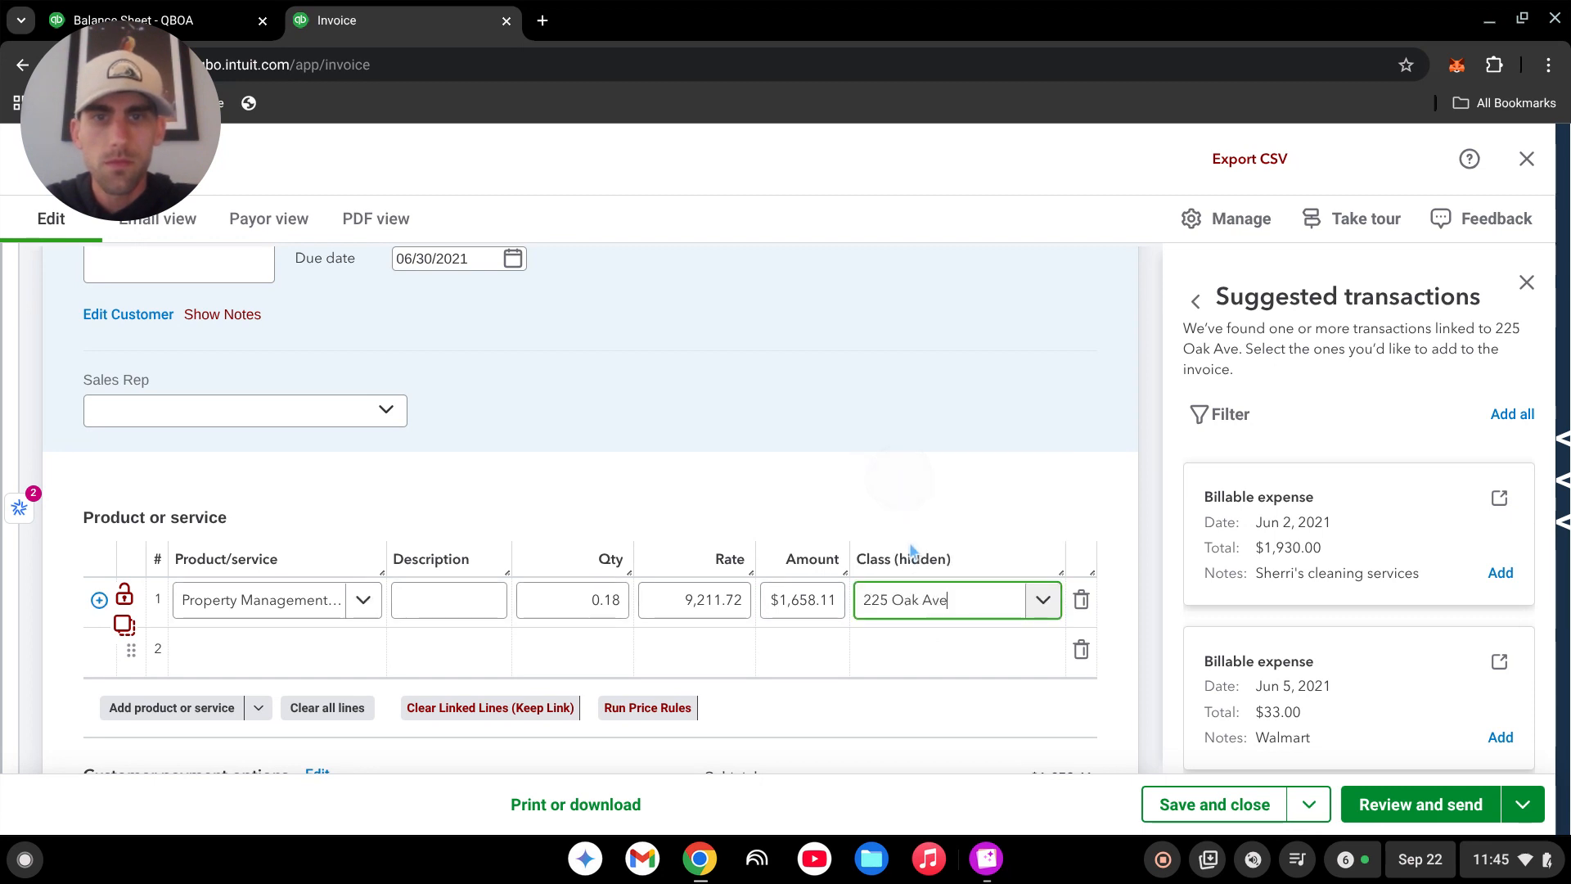
{"action": "left_click", "coordinate": [1512, 417]}
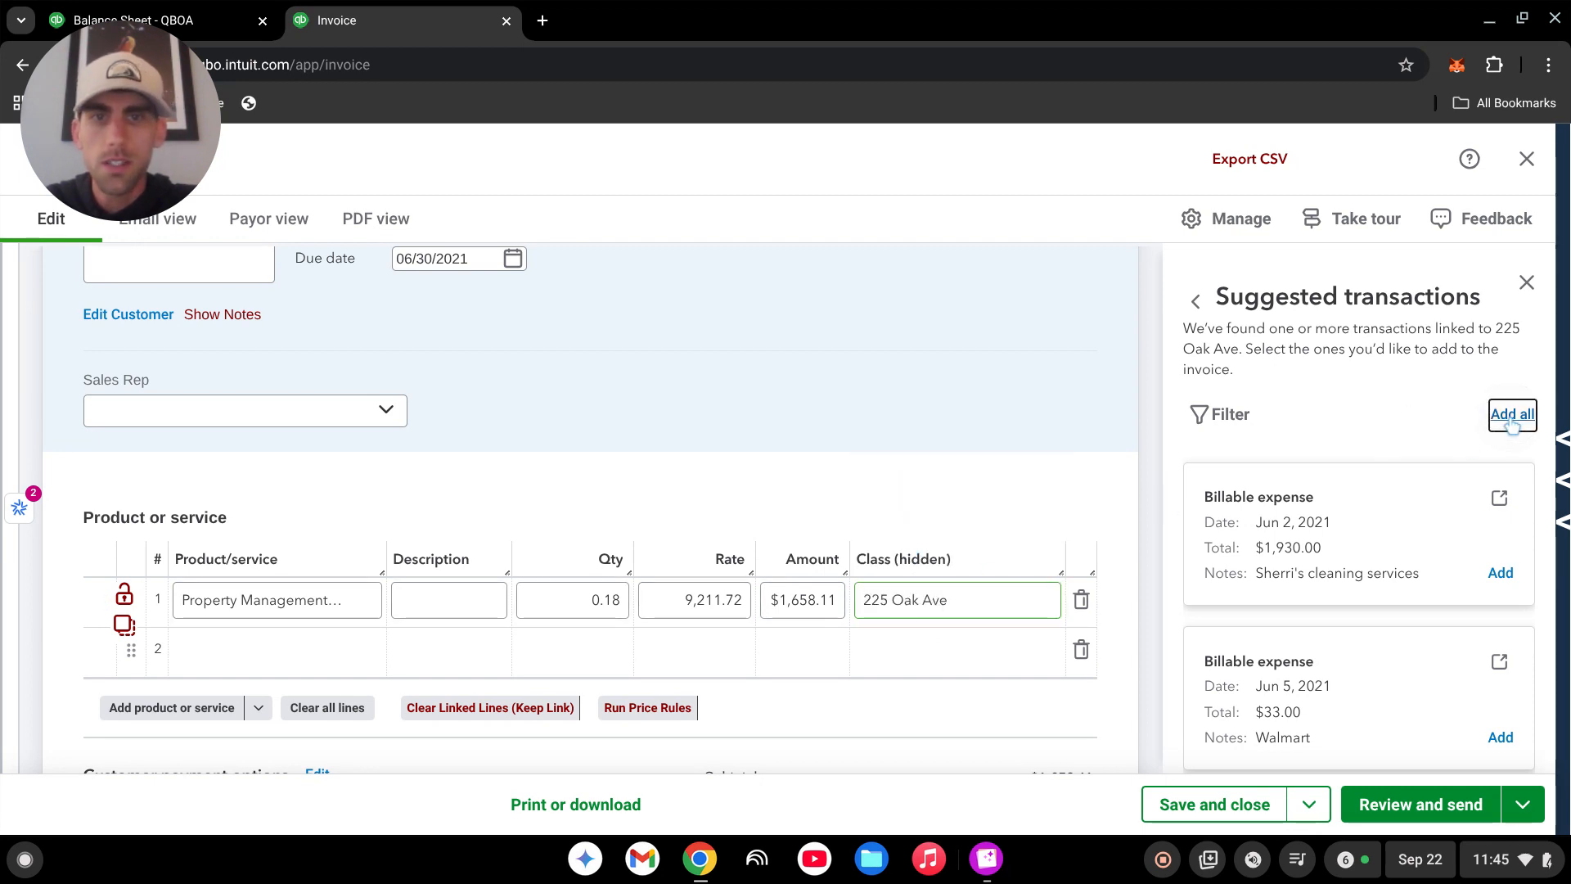
{"action": "scroll", "coordinate": [718, 612], "scroll_direction": "down", "scroll_amount": 4}
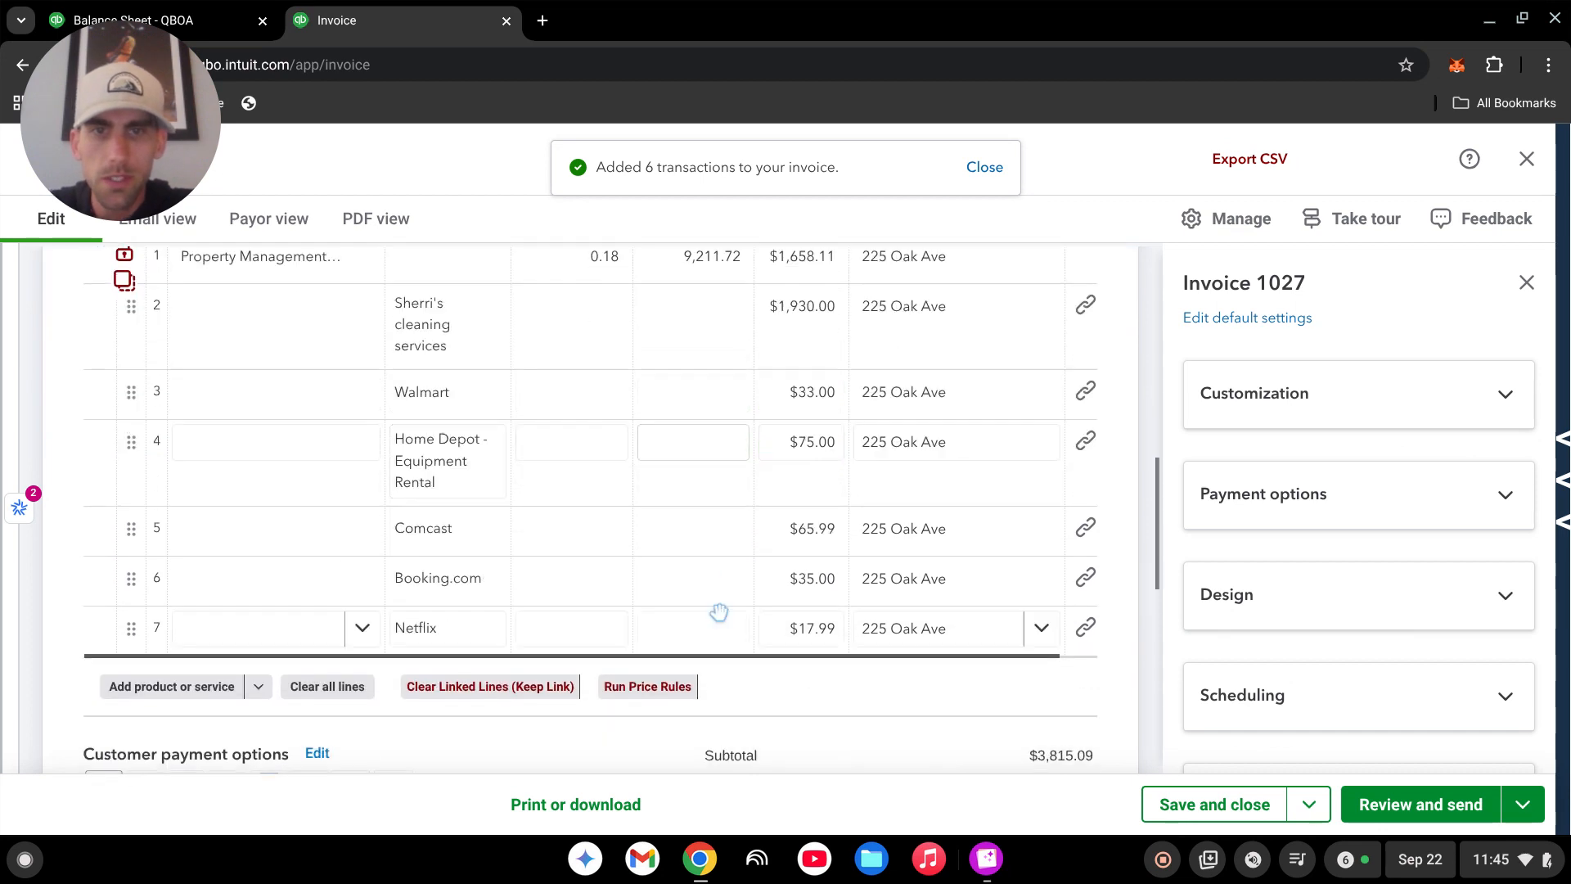
{"action": "scroll", "coordinate": [737, 614], "scroll_direction": "down", "scroll_amount": 3}
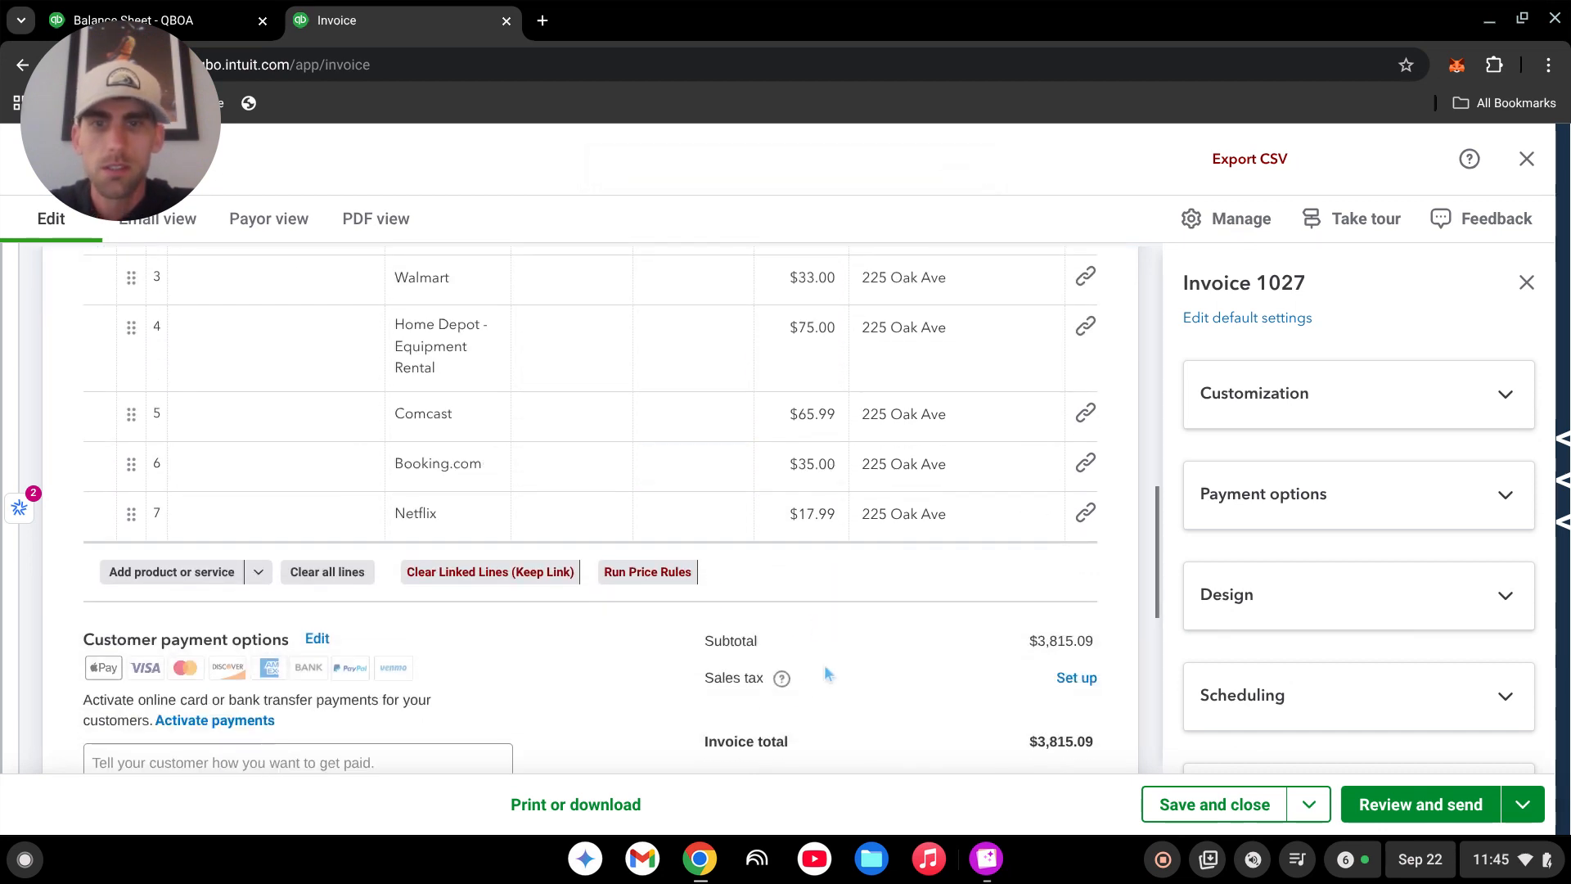
Download the invoice as a PDF, close the previous Invoice 1026 file, and open the new Invoice 1027 PDF
{"action": "left_click", "coordinate": [561, 810]}
{"action": "left_click", "coordinate": [534, 702]}
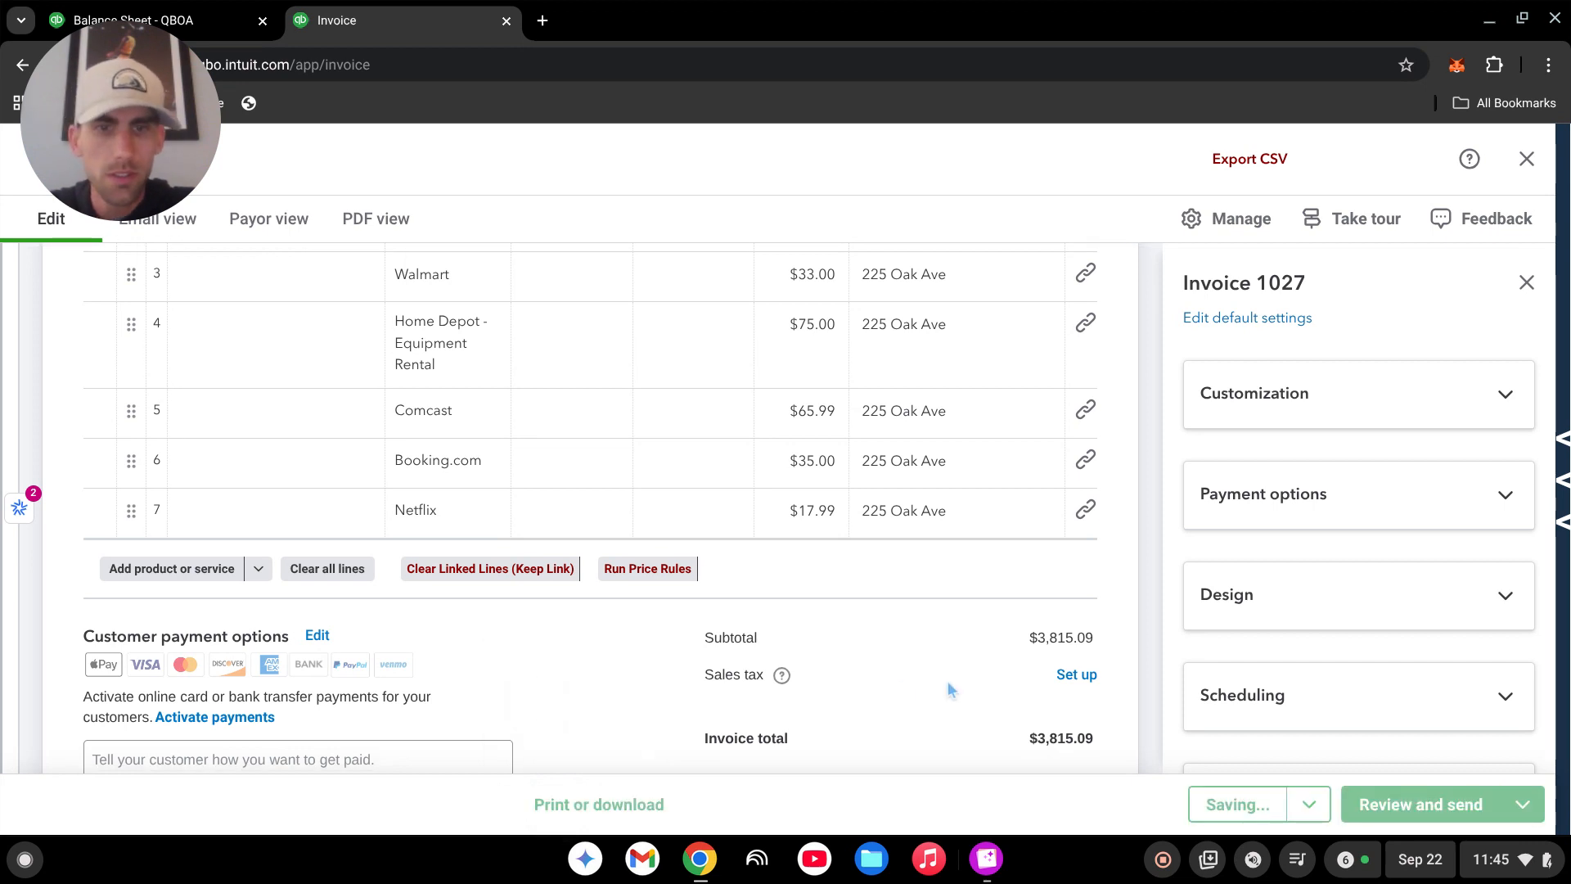
{"action": "left_click", "coordinate": [986, 863]}
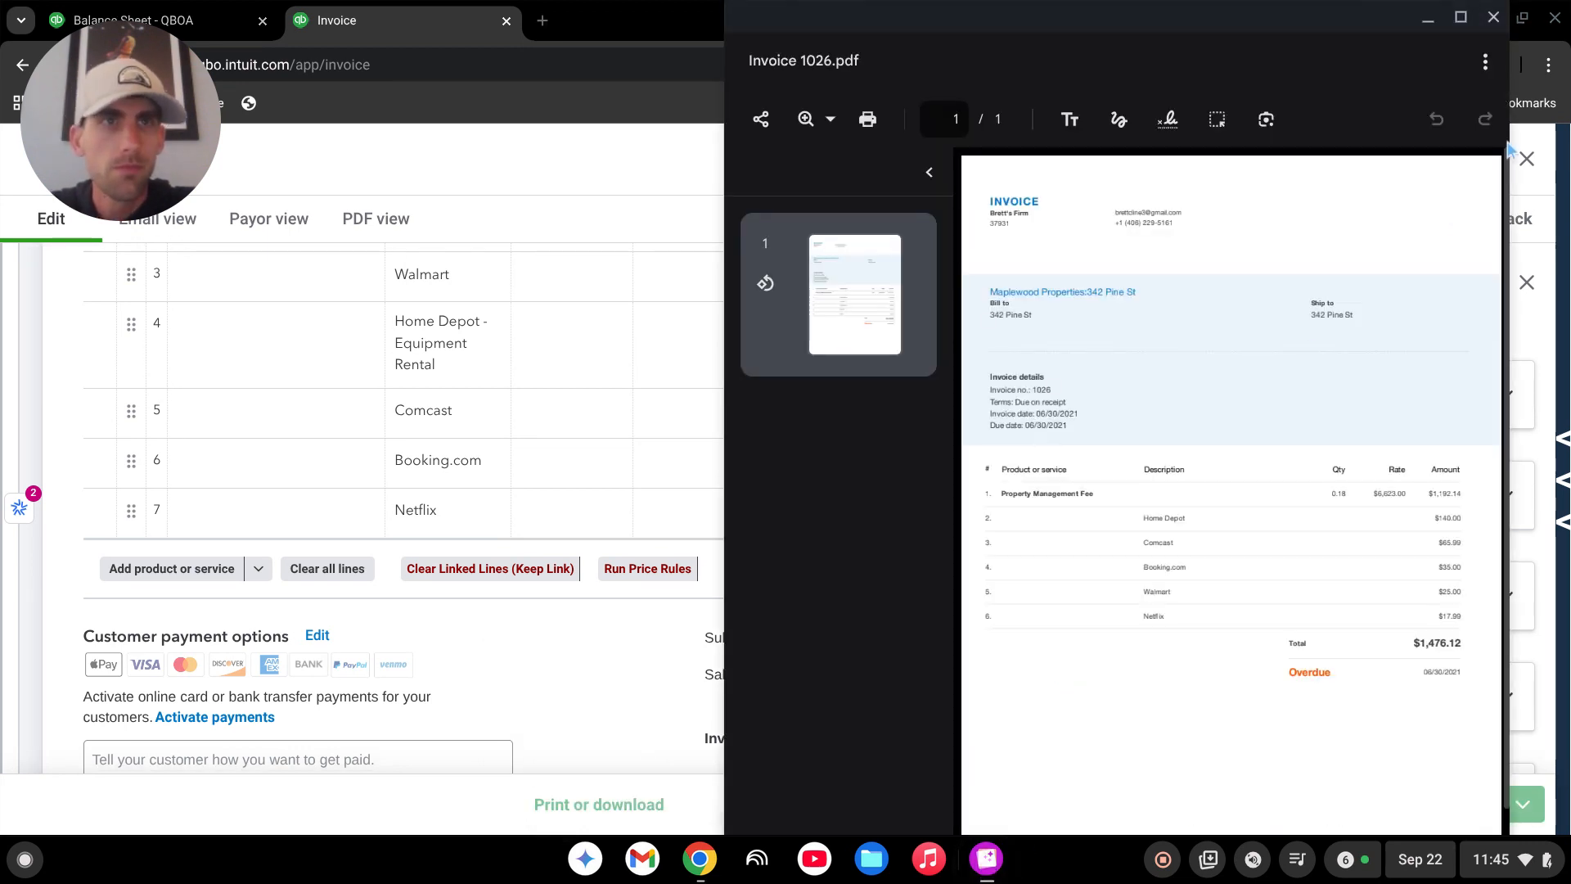
{"action": "left_click", "coordinate": [1491, 20]}
{"action": "scroll", "coordinate": [901, 385], "scroll_direction": "down", "scroll_amount": 5}
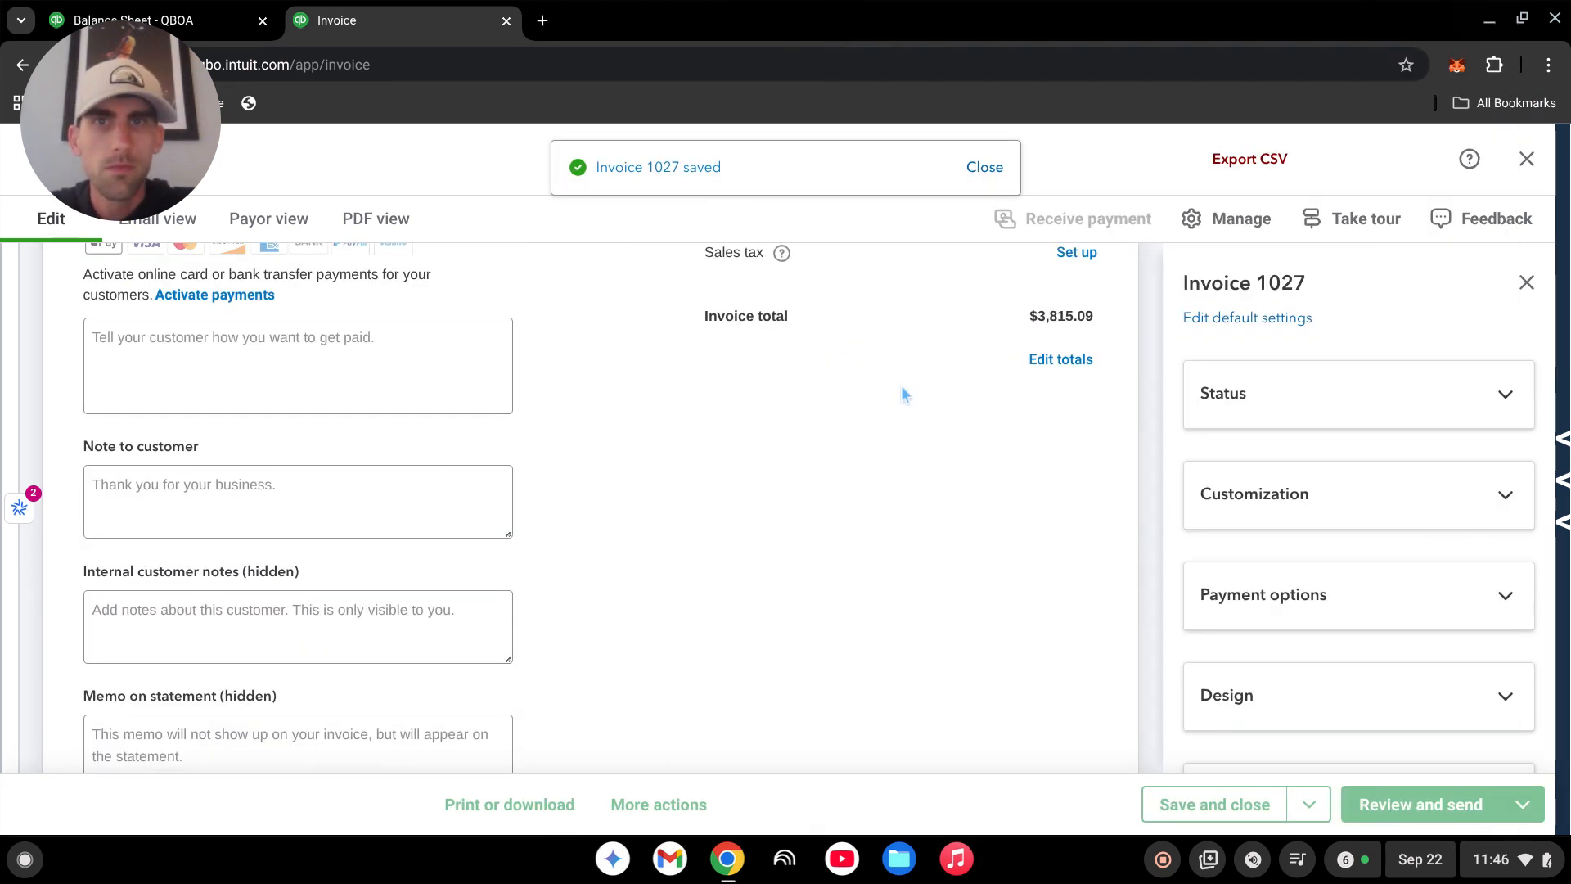
{"action": "scroll", "coordinate": [915, 558], "scroll_direction": "up", "scroll_amount": 5}
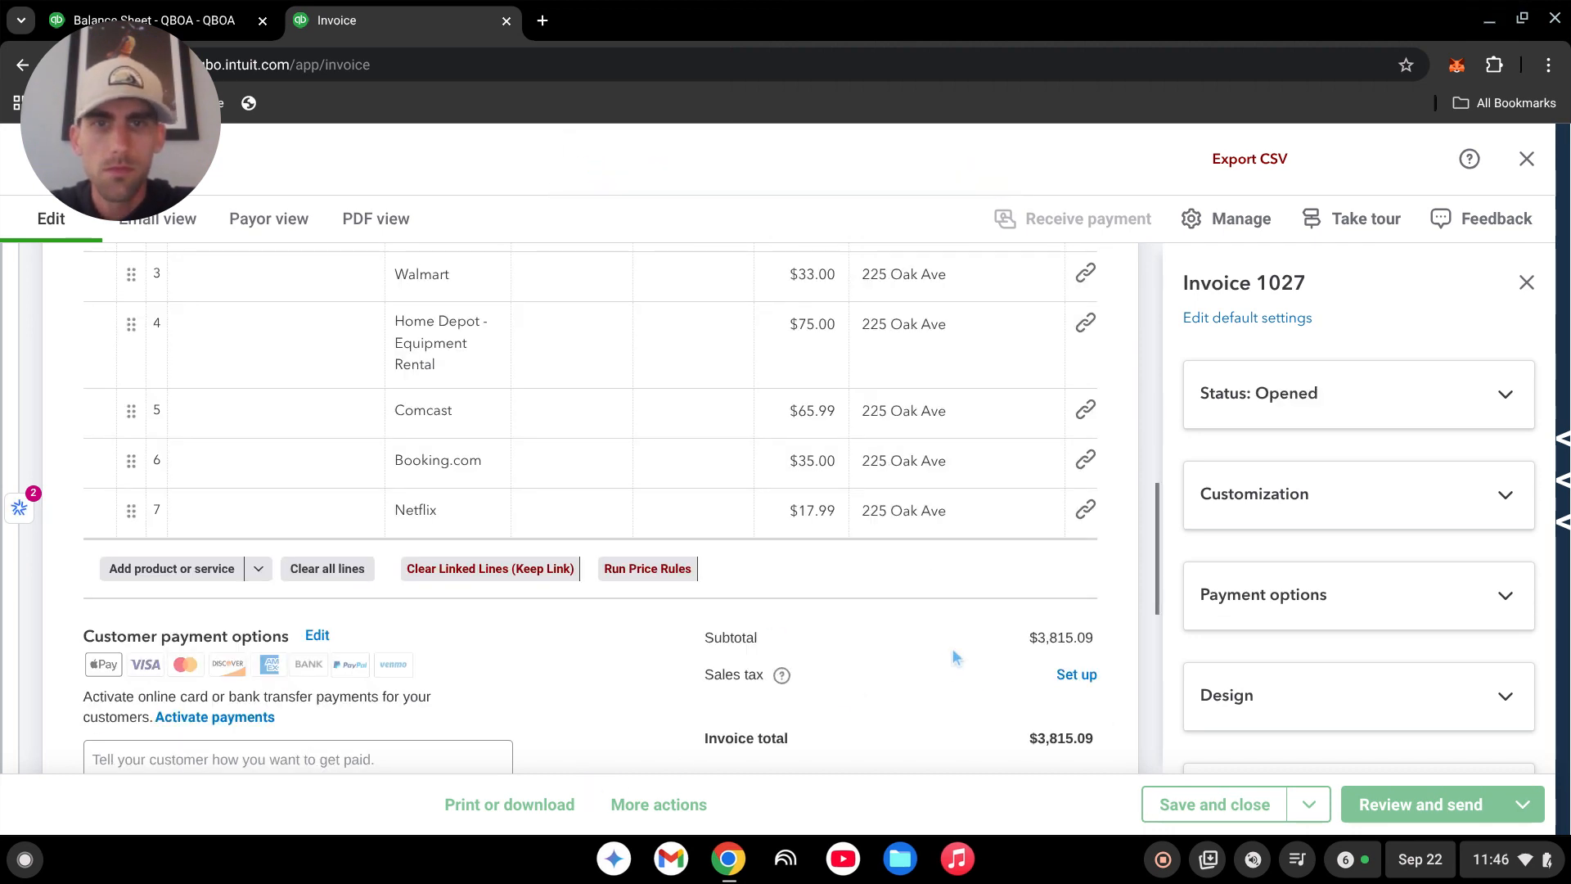
{"action": "left_click", "coordinate": [1307, 750]}
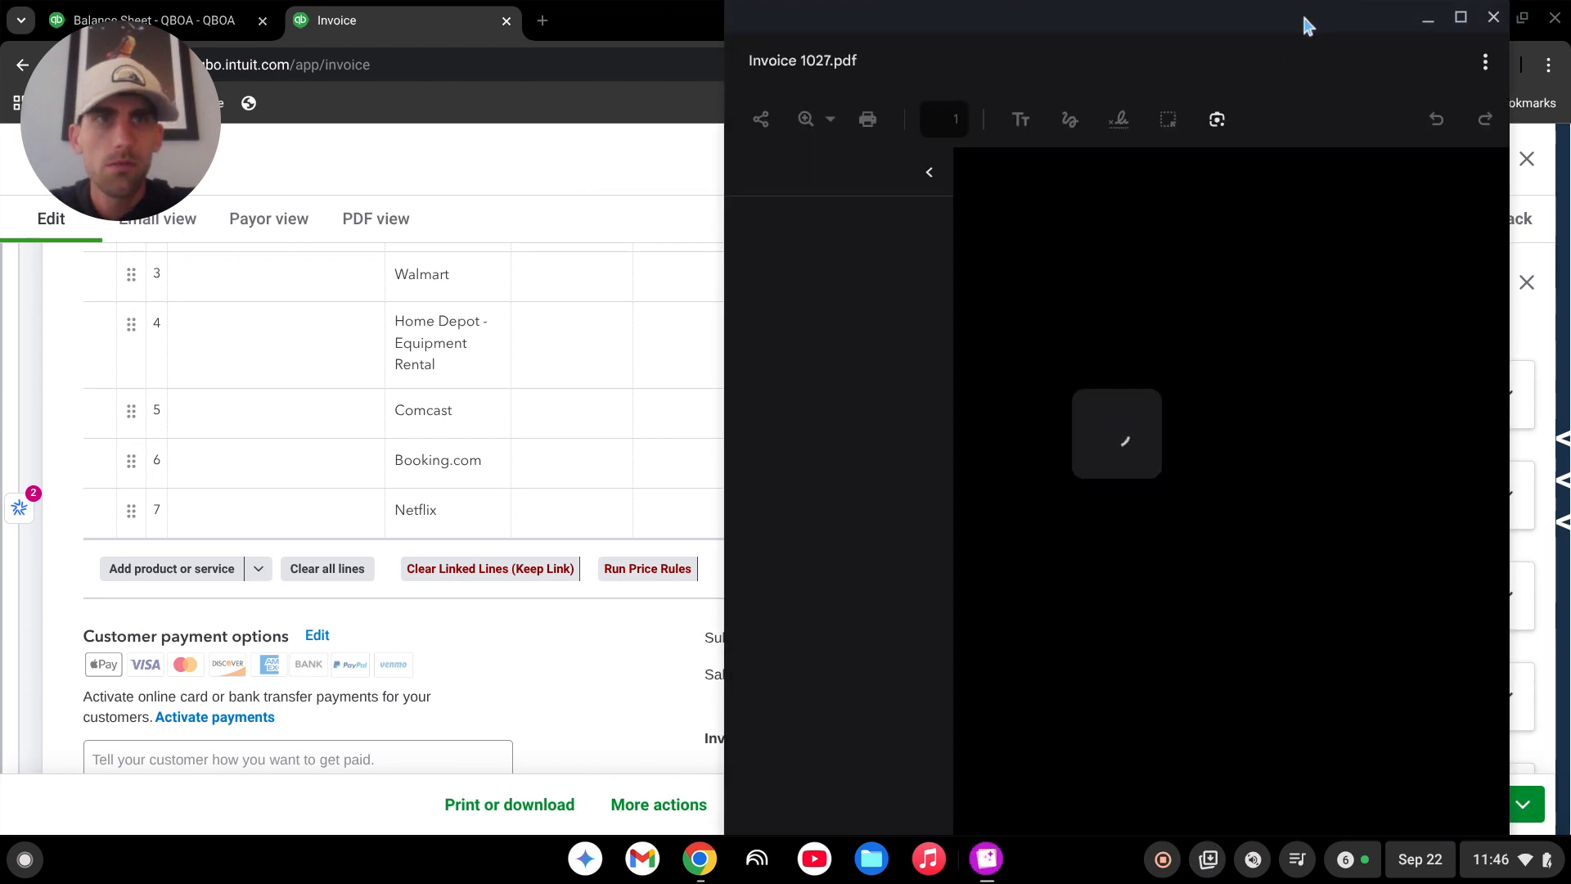
{"action": "left_click_drag", "start_coordinate": [1303, 11], "coordinate": [881, 23]}
Save and close the 225 Oak Ave invoice, returning to the balance sheet by customer
{"action": "left_click", "coordinate": [1215, 805]}
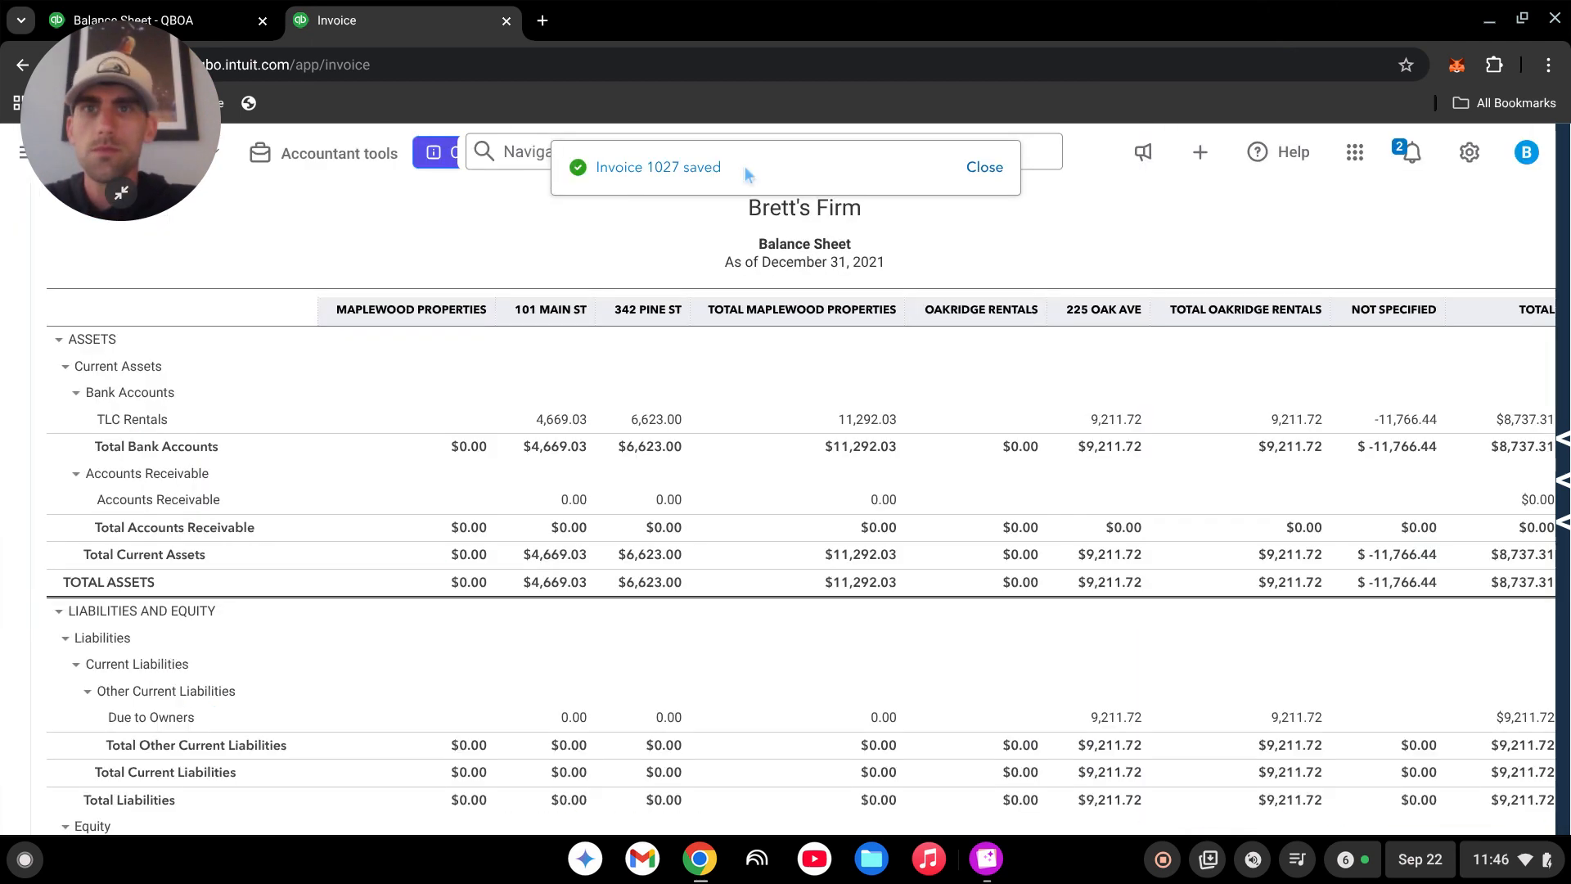
{"action": "mouse_move", "coordinate": [134, 100]}
{"action": "left_mouse_down"}
{"action": "mouse_move", "coordinate": [1254, 170]}
{"action": "mouse_move", "coordinate": [517, 174]}
{"action": "mouse_move", "coordinate": [347, 136]}
{"action": "mouse_move", "coordinate": [135, 123]}
{"action": "left_mouse_up"}
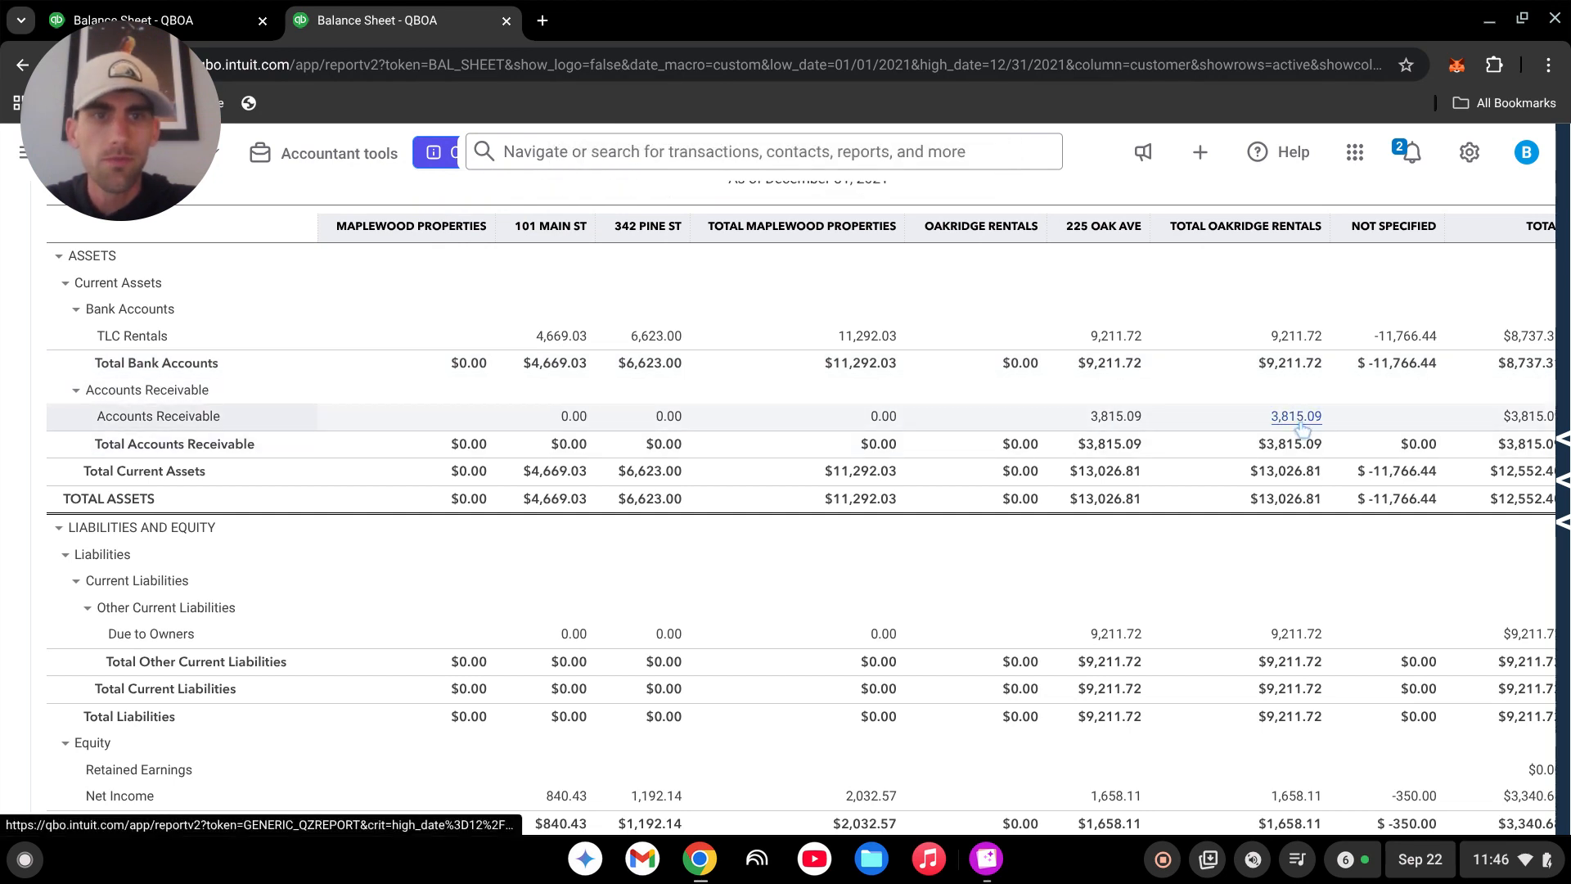
{"action": "left_click_drag", "start_coordinate": [122, 131], "coordinate": [1458, 133]}
Start a new check and set the category of its first line to Due to Owners
{"action": "left_click", "coordinate": [28, 152]}
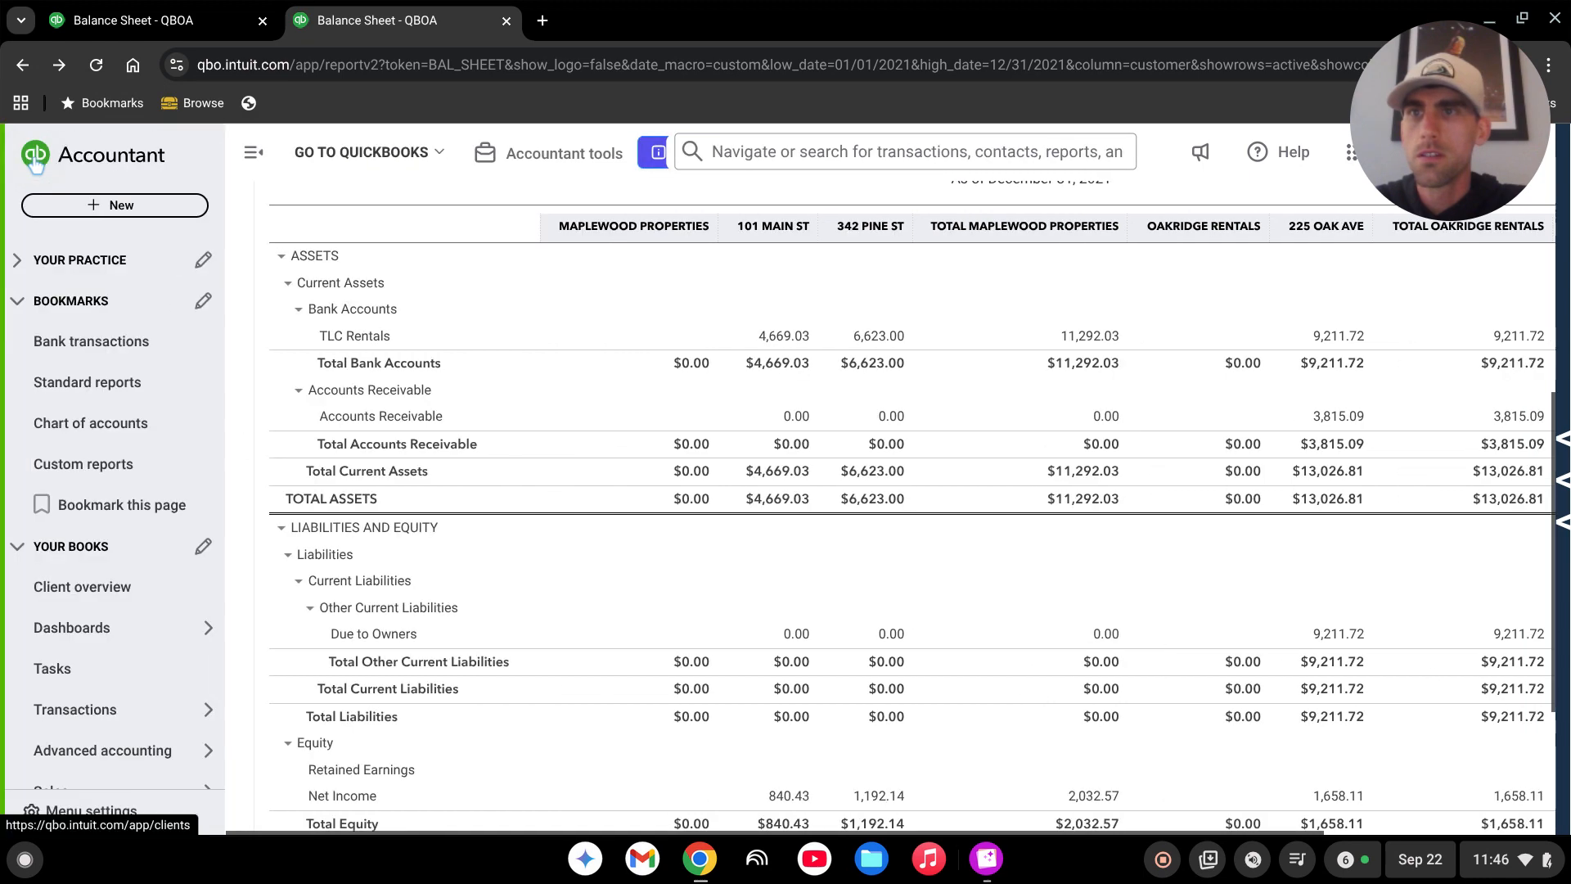
{"action": "left_click", "coordinate": [115, 206]}
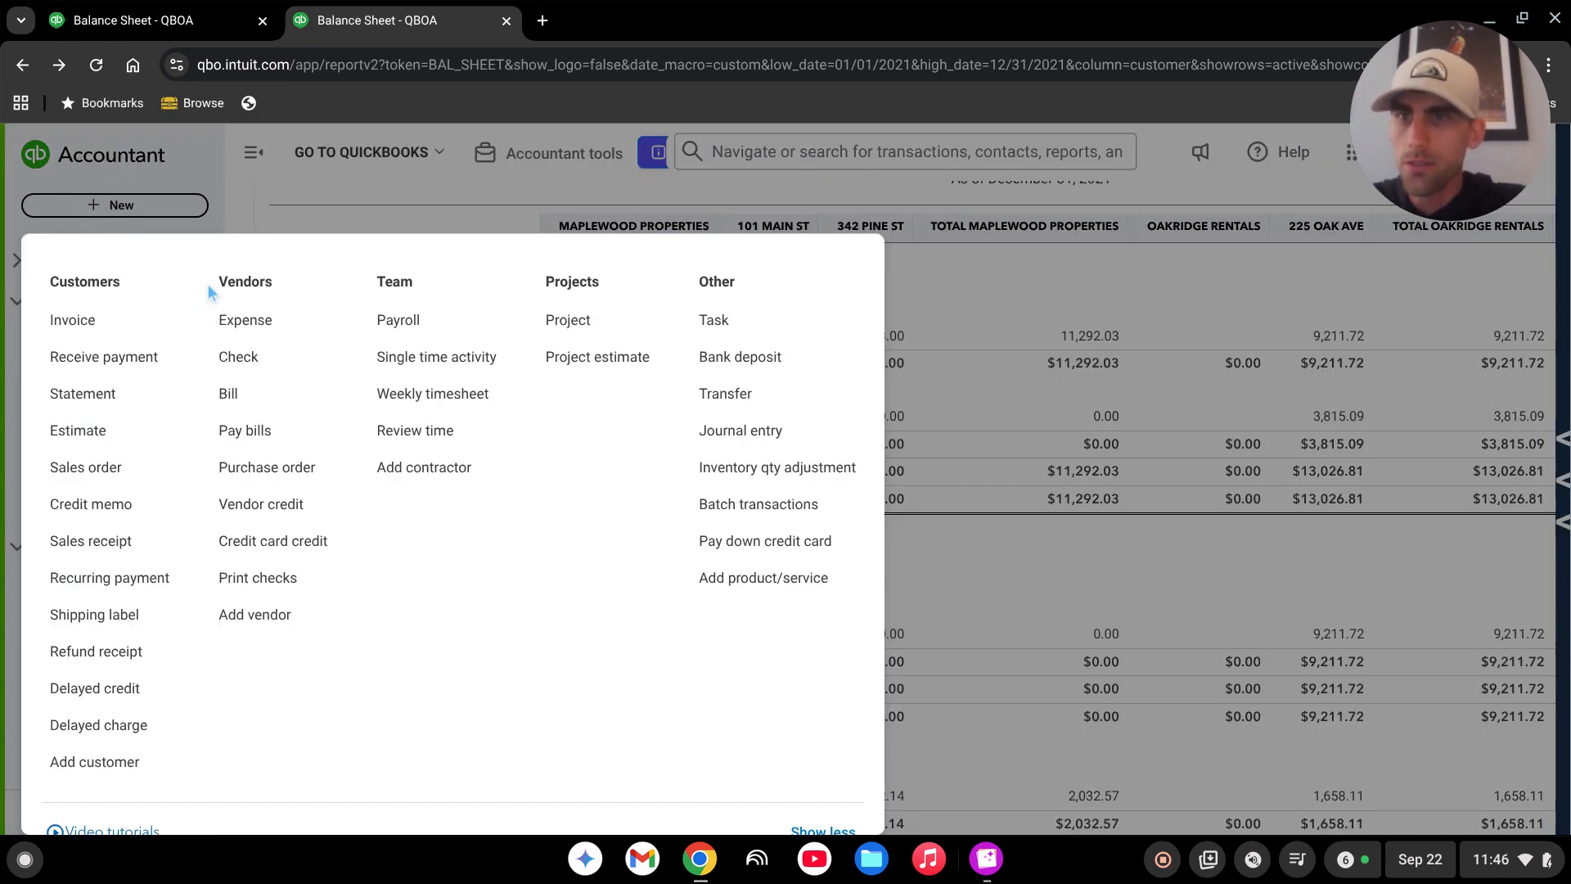
{"action": "left_click", "coordinate": [238, 356]}
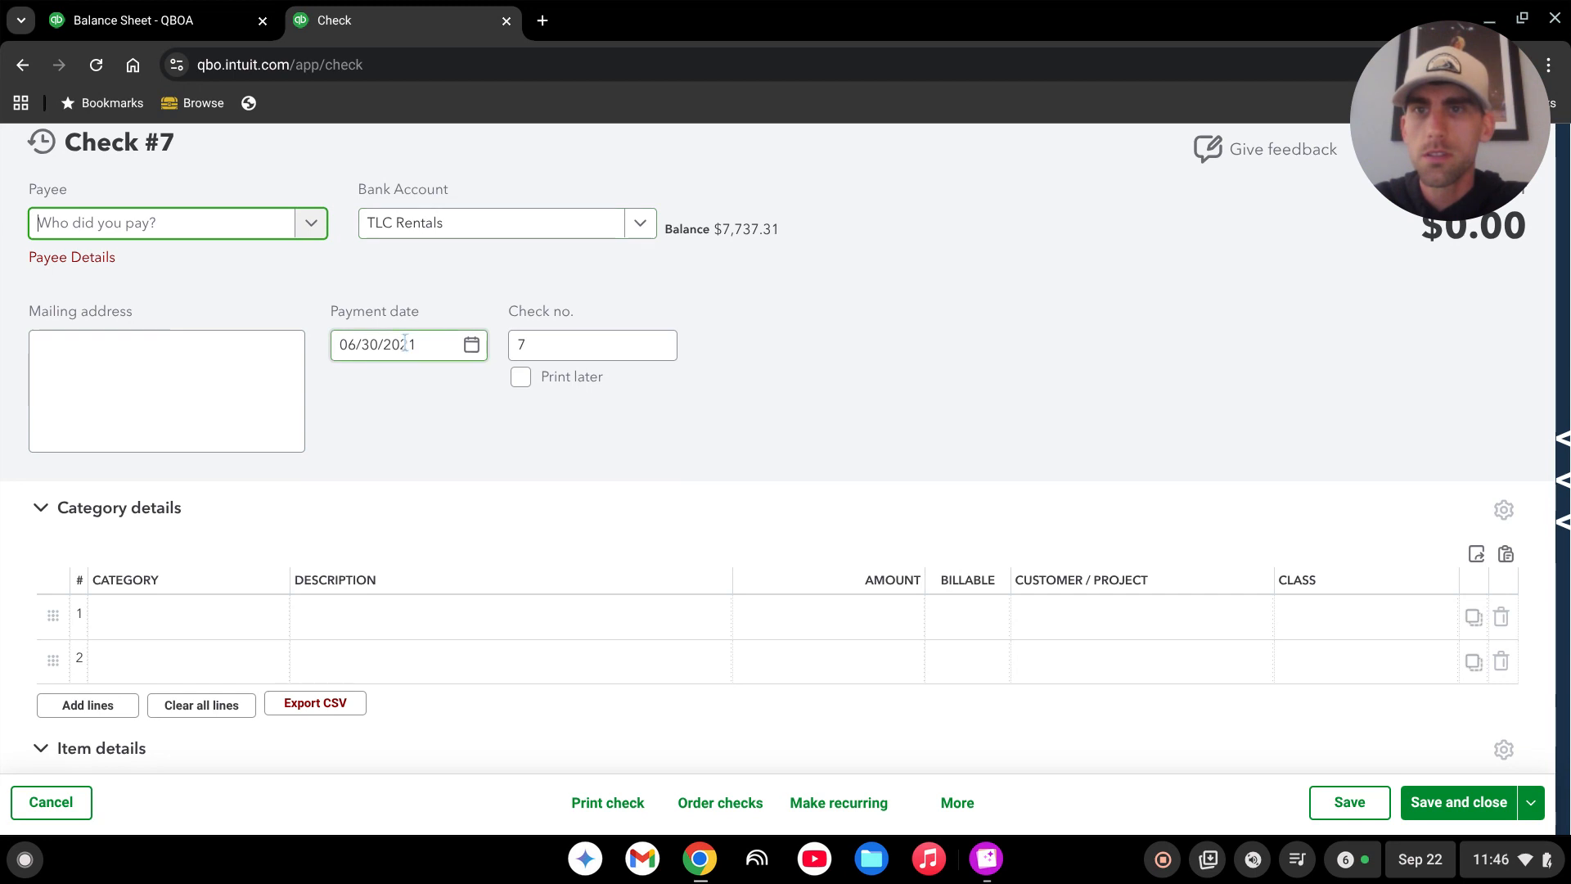
{"action": "scroll", "coordinate": [607, 456], "scroll_direction": "down", "scroll_amount": 2}
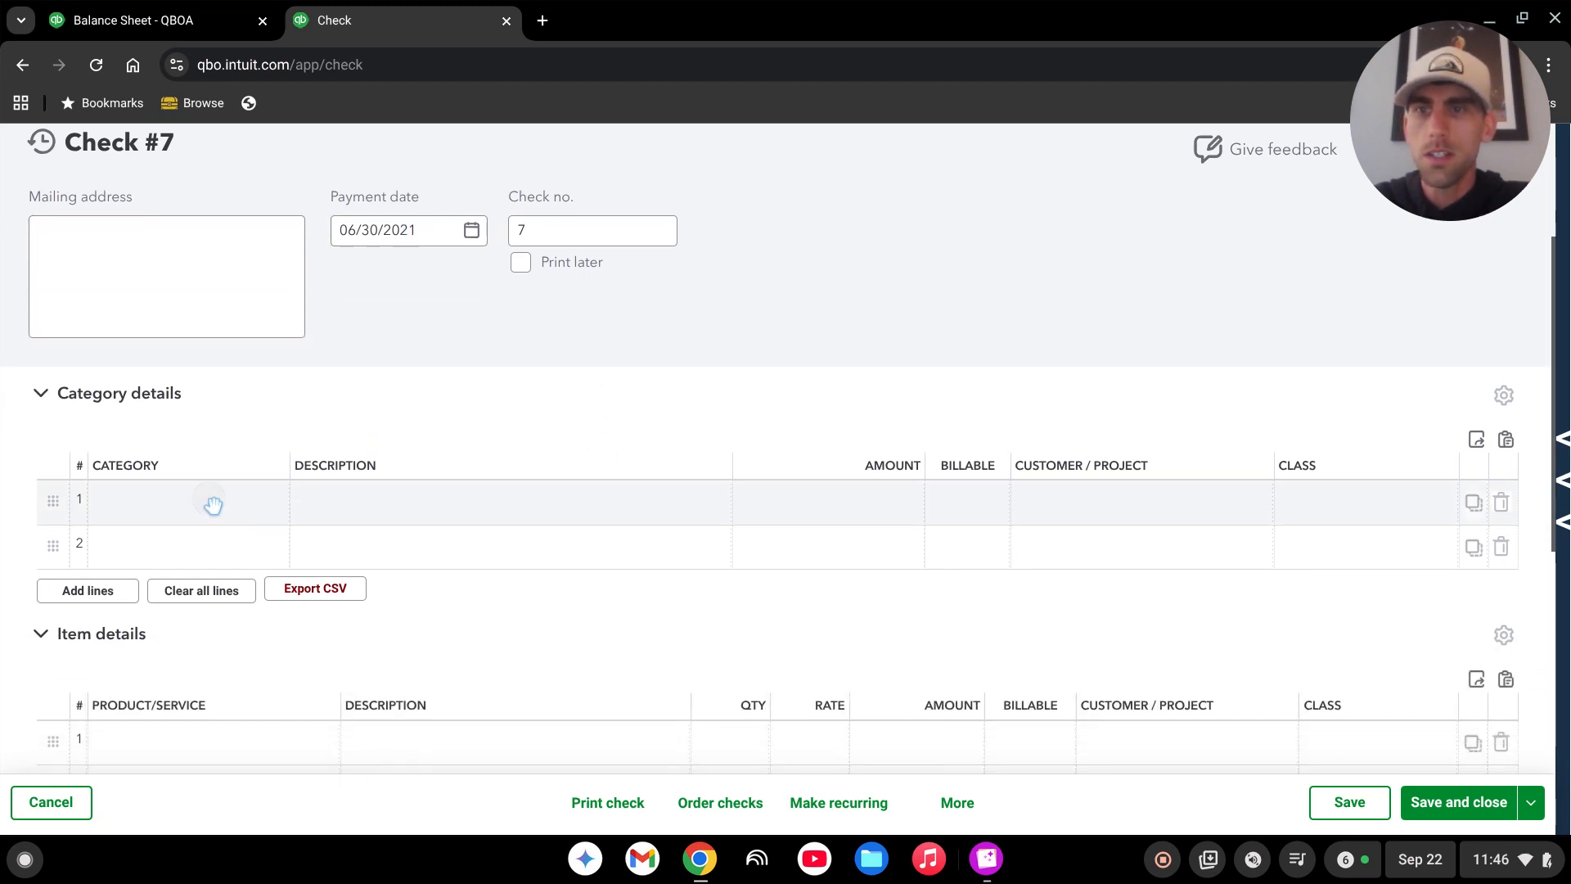
{"action": "left_click", "coordinate": [212, 505]}
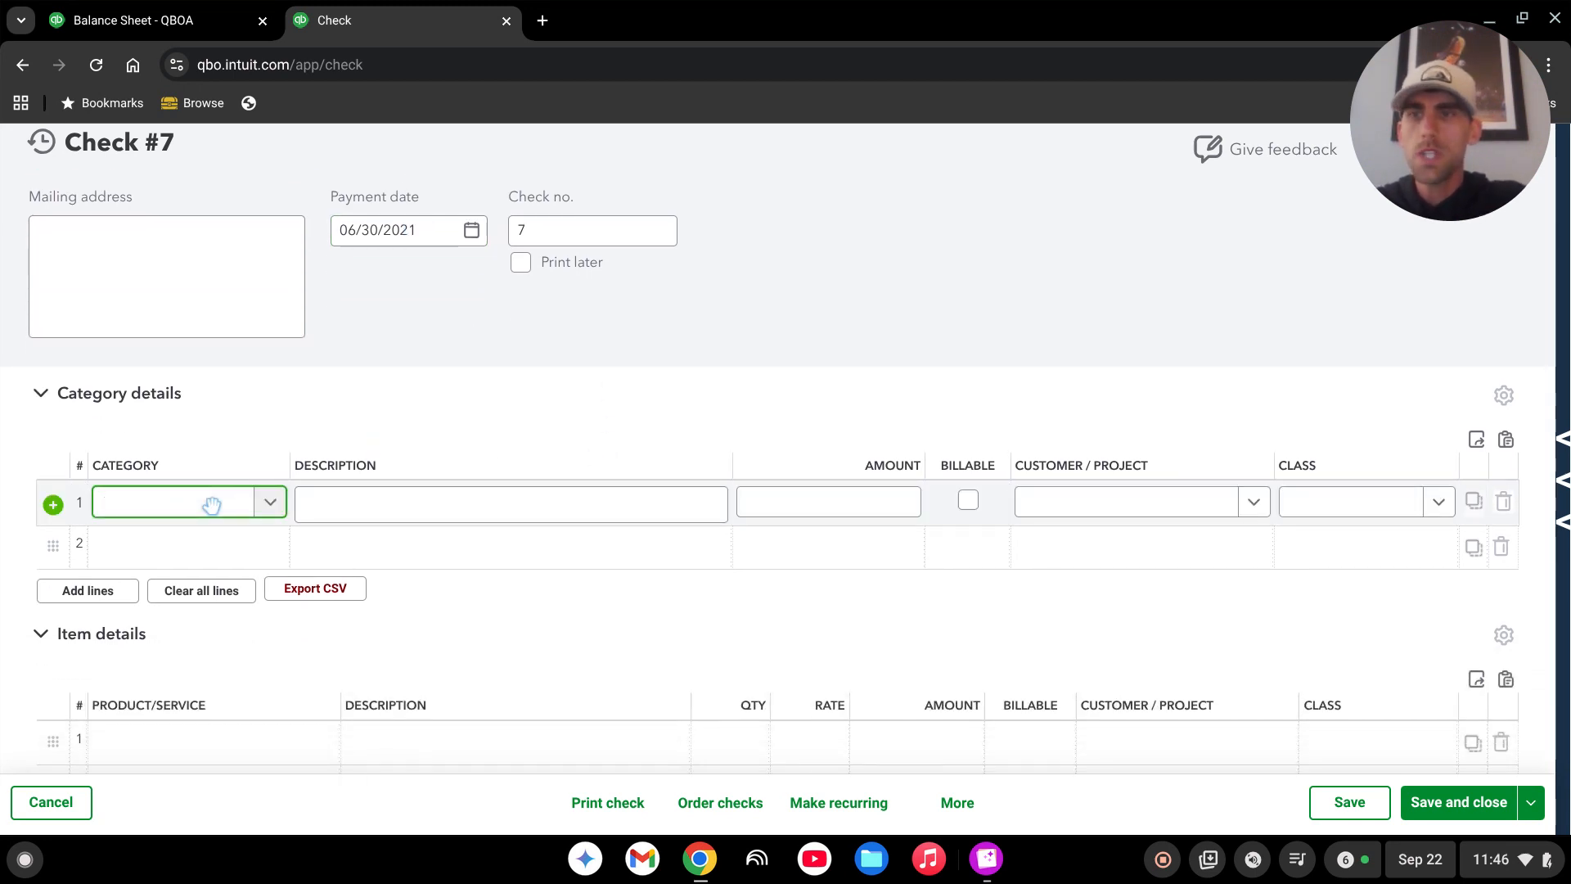
{"action": "type", "text": "due"}
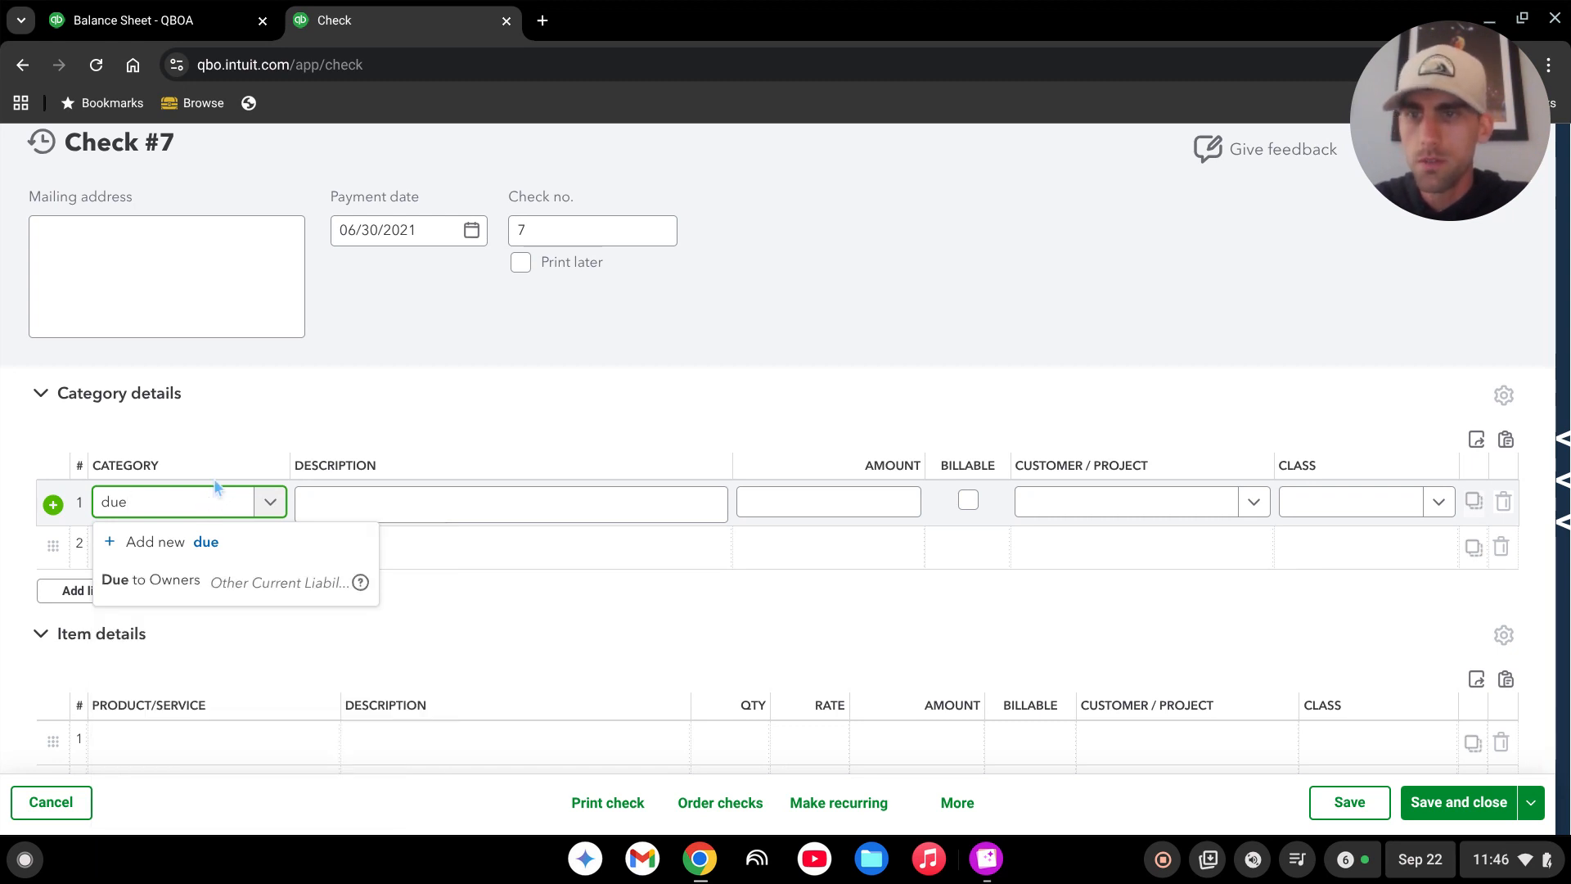
{"action": "left_click", "coordinate": [203, 582]}
{"action": "left_click", "coordinate": [299, 491]}
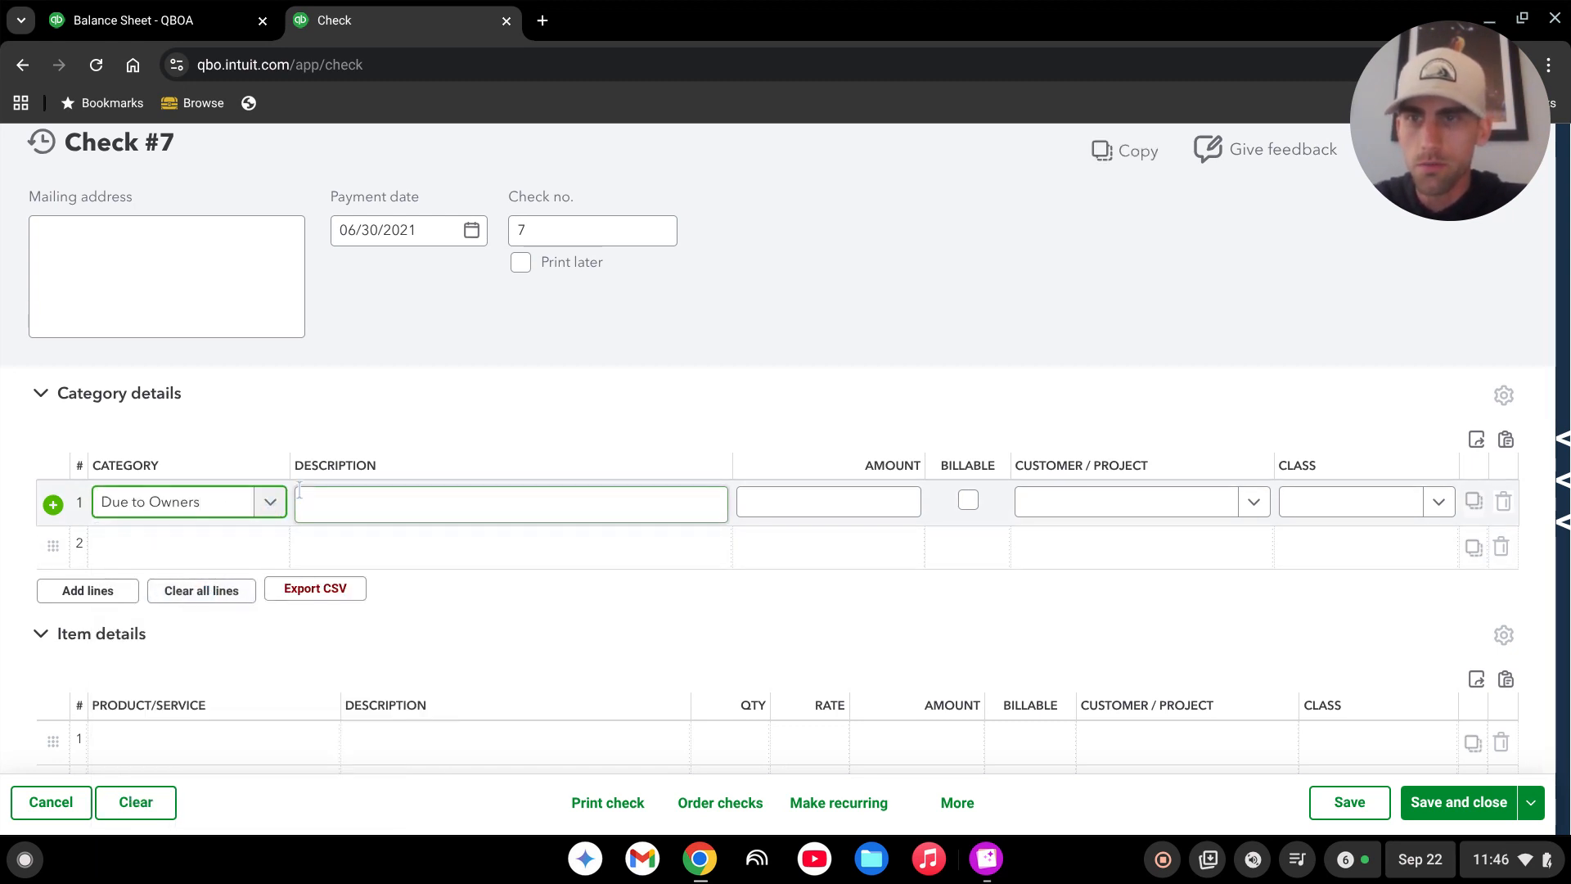
{"action": "left_click", "coordinate": [254, 508]}
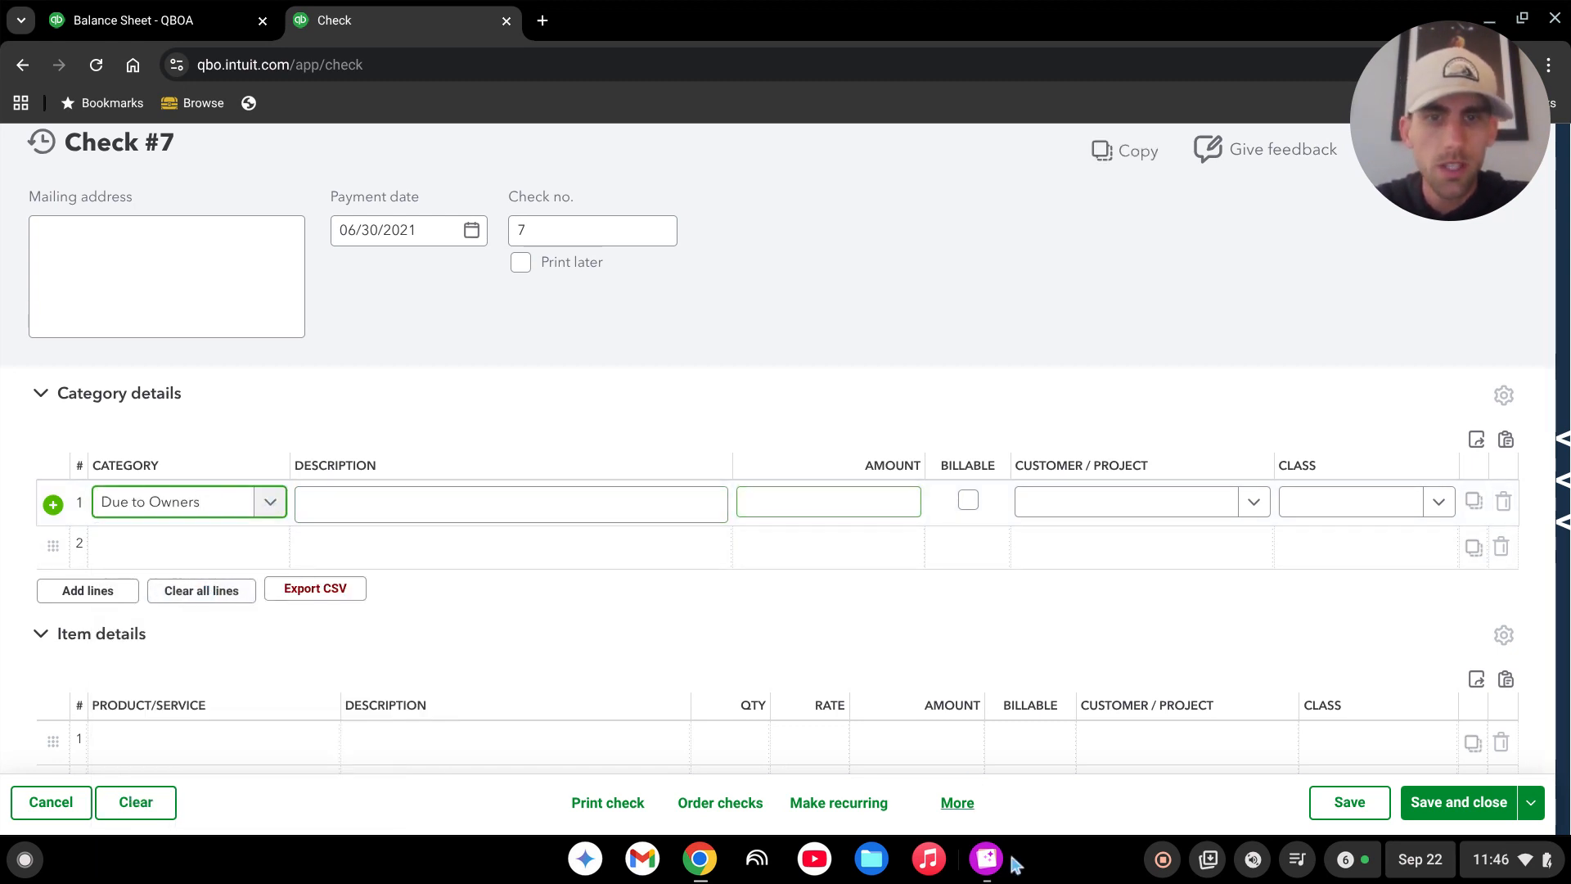
Consult the invoice PDF for the owner balance and set the Due to Owners line's amount to 9,211.72
{"action": "left_click", "coordinate": [987, 859]}
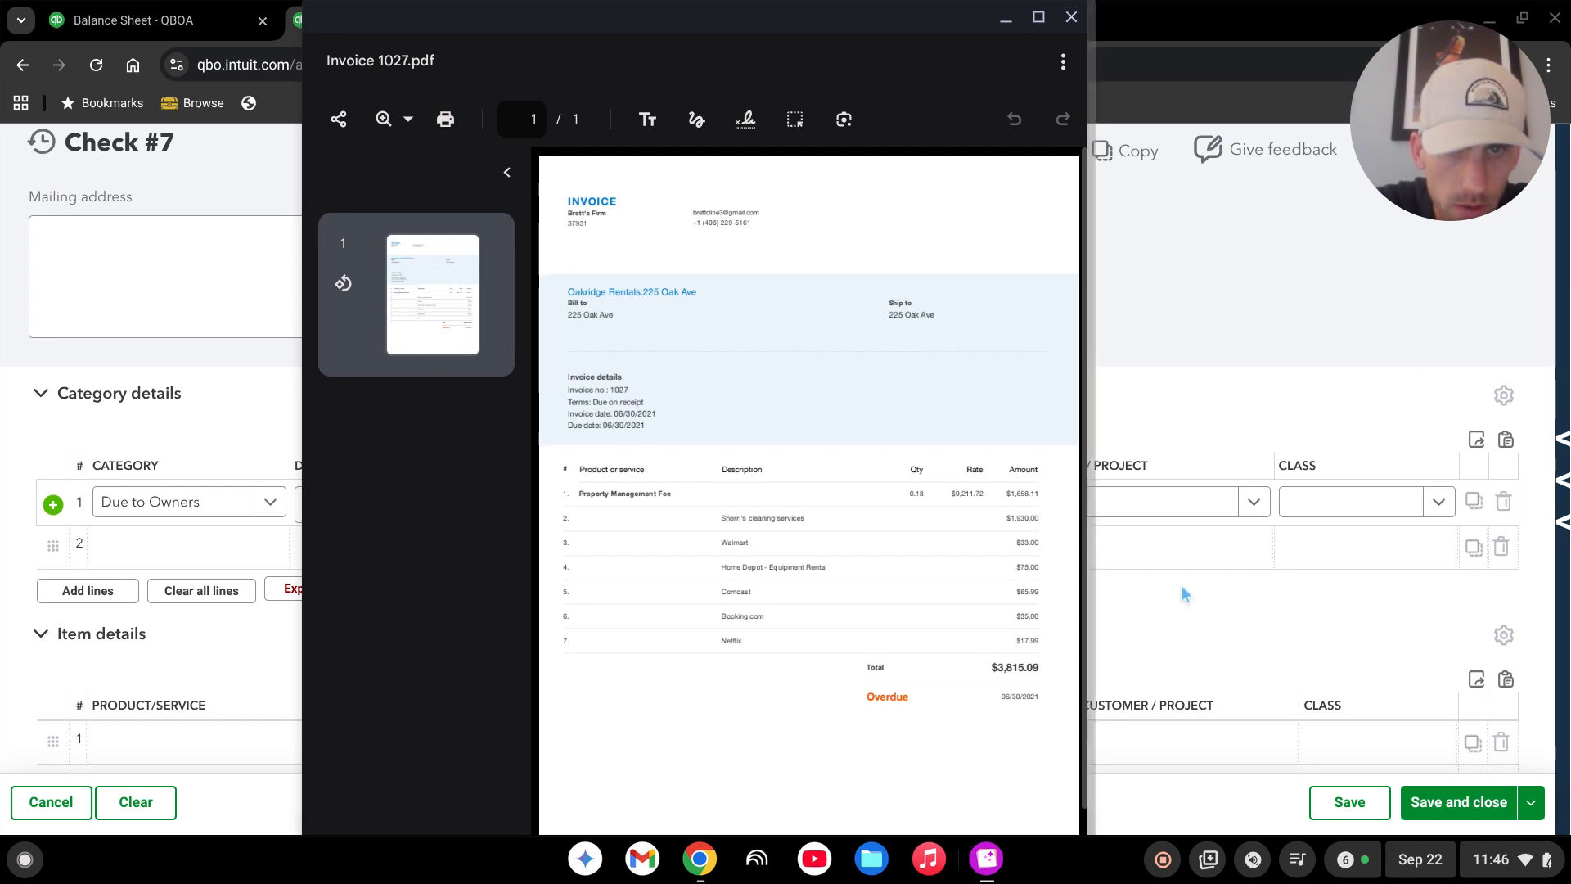
{"action": "left_click", "coordinate": [1172, 628]}
{"action": "left_click", "coordinate": [876, 508]}
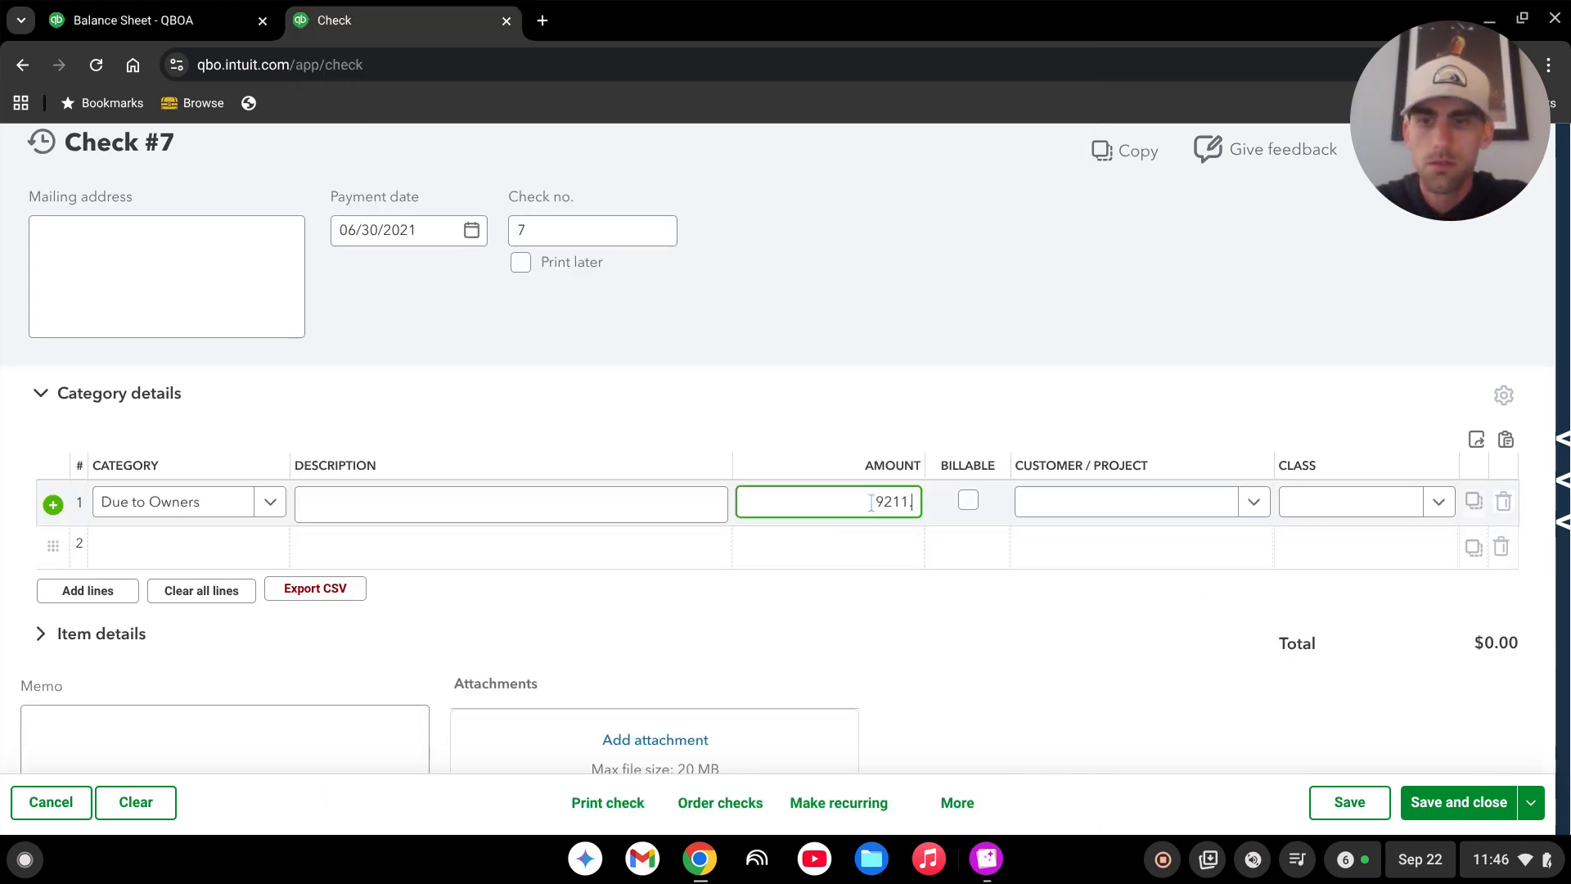
{"action": "type", "text": "9211.72"}
{"action": "key", "text": "Tab"}
{"action": "key", "text": "Tab"}
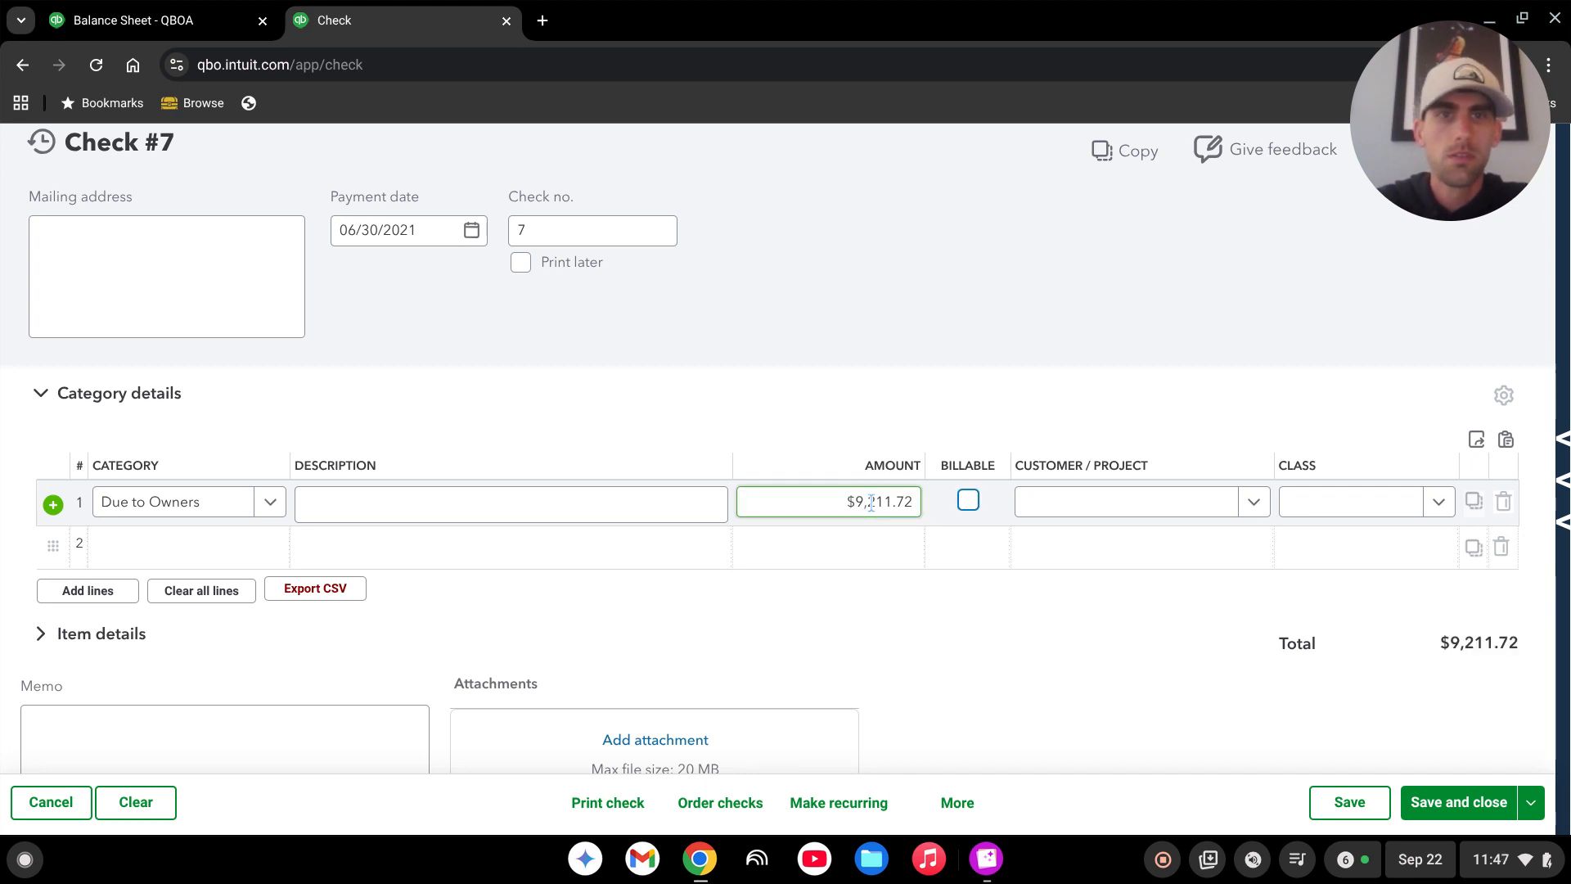
Assign the customer Oakridge Rentals:225 Oak Ave and the class 225 Oak Ave to the Due to Owners line
{"action": "type", "text": "225"}
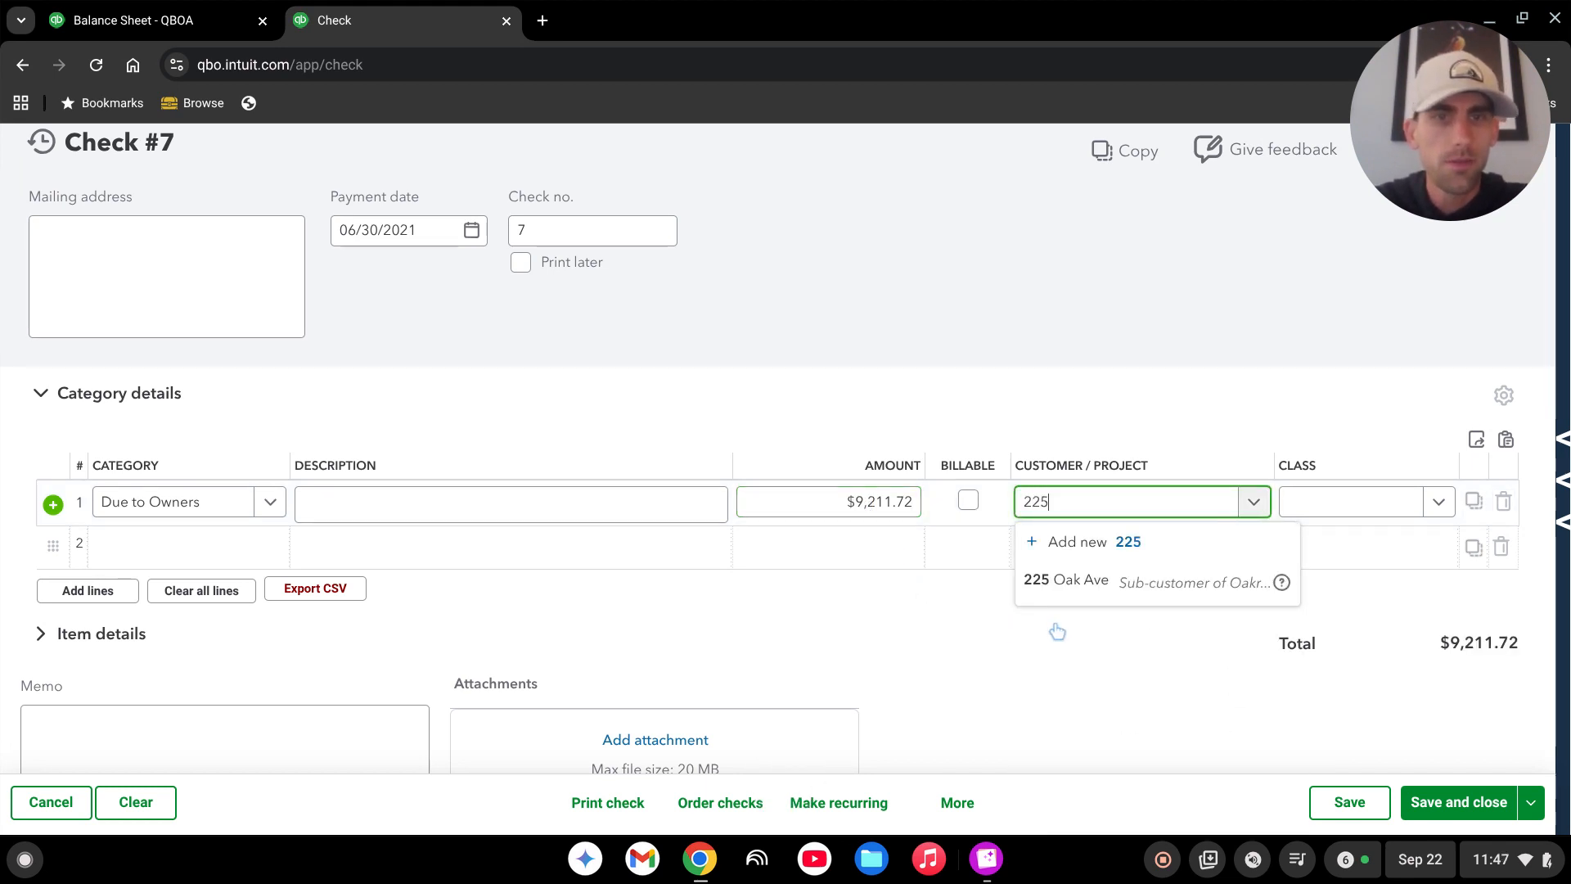
{"action": "left_click", "coordinate": [1122, 592]}
{"action": "key", "text": "Tab"}
{"action": "type", "text": "22"}
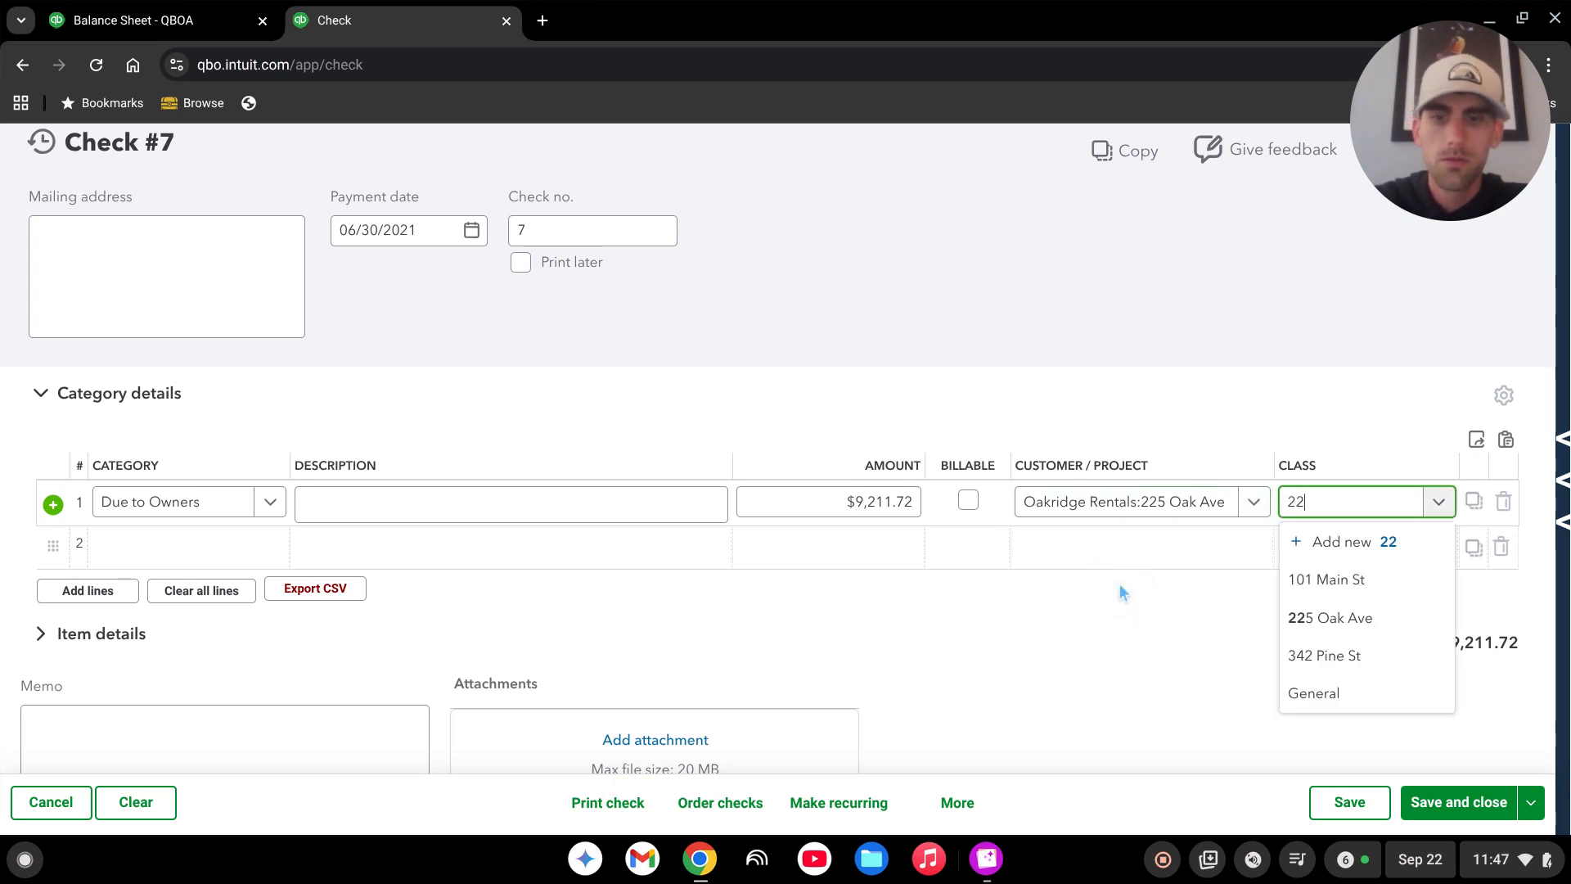
{"action": "type", "text": "5"}
{"action": "left_click", "coordinate": [1358, 595]}
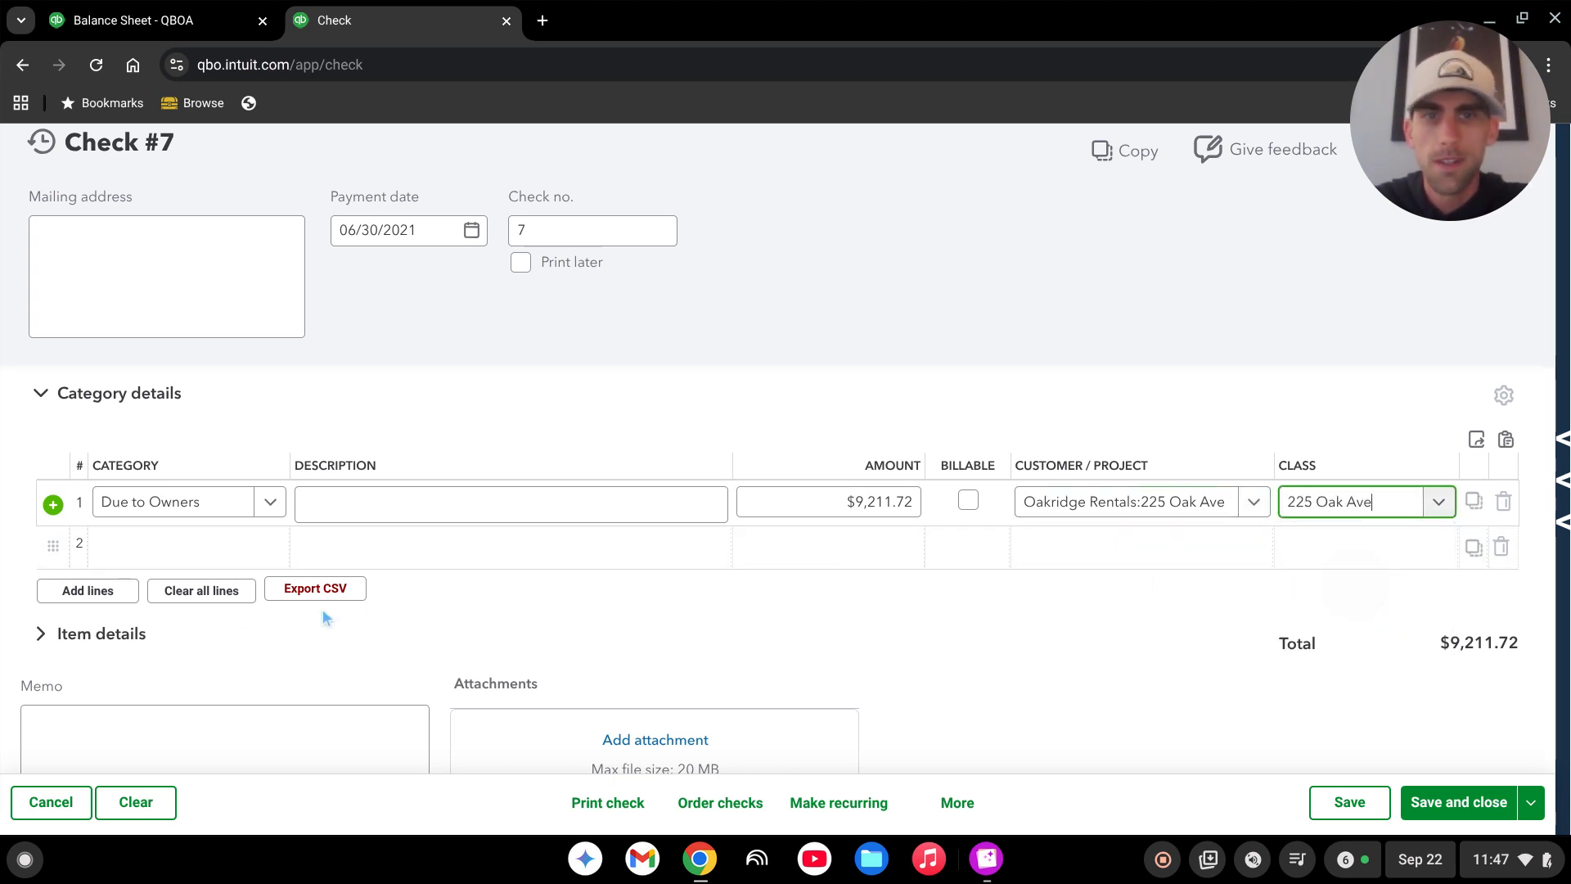
Add a second category line to the check with the Accounts Receivable account
{"action": "left_click", "coordinate": [156, 555]}
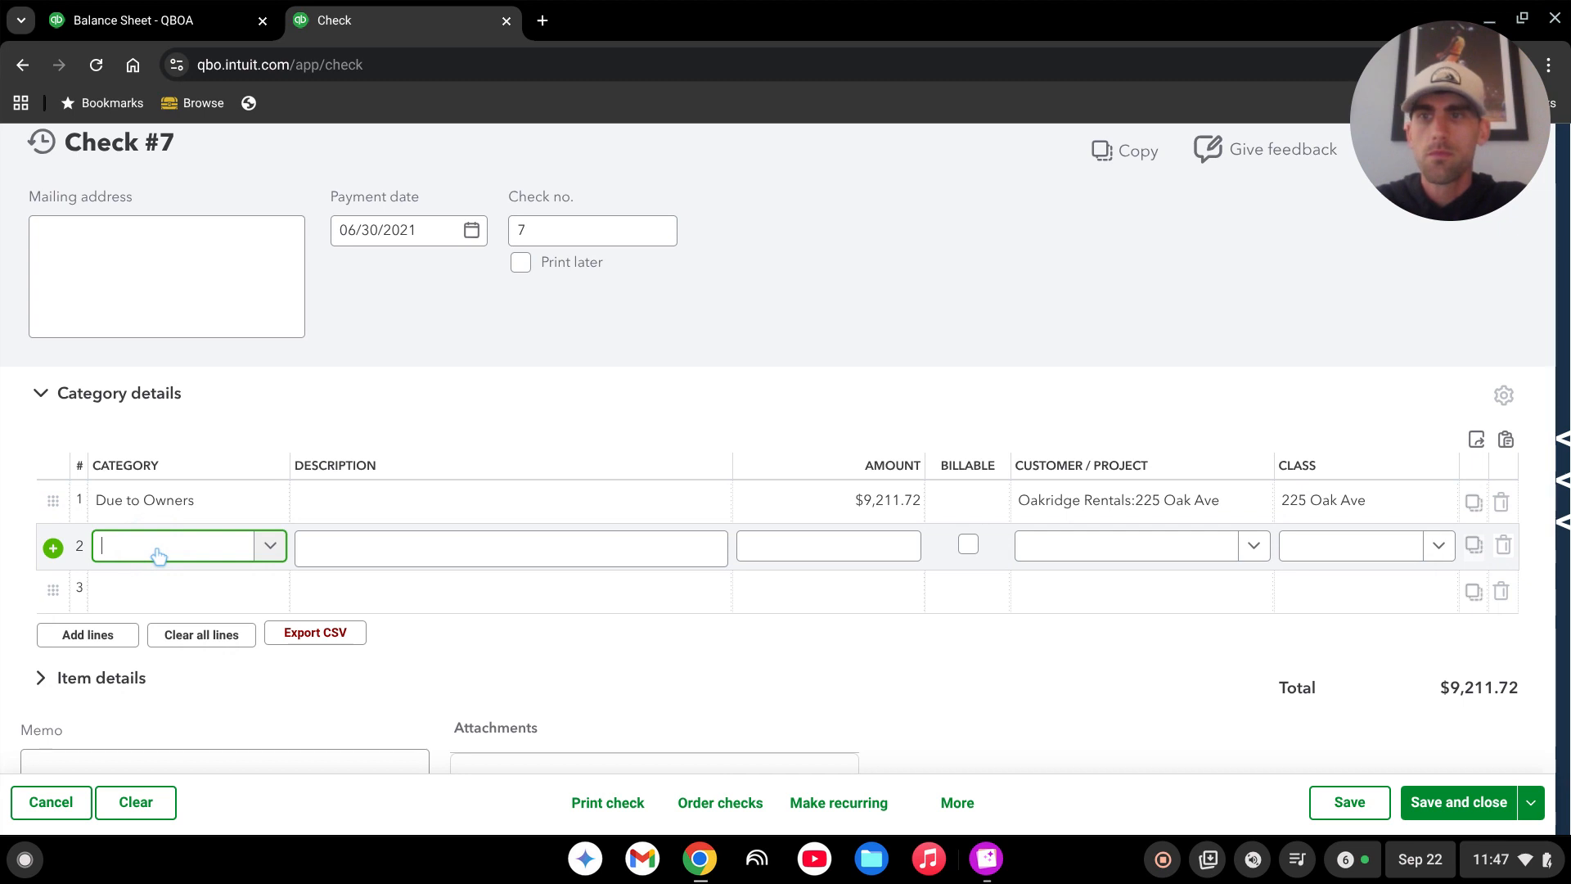
{"action": "type", "text": "account"}
{"action": "left_click", "coordinate": [175, 508]}
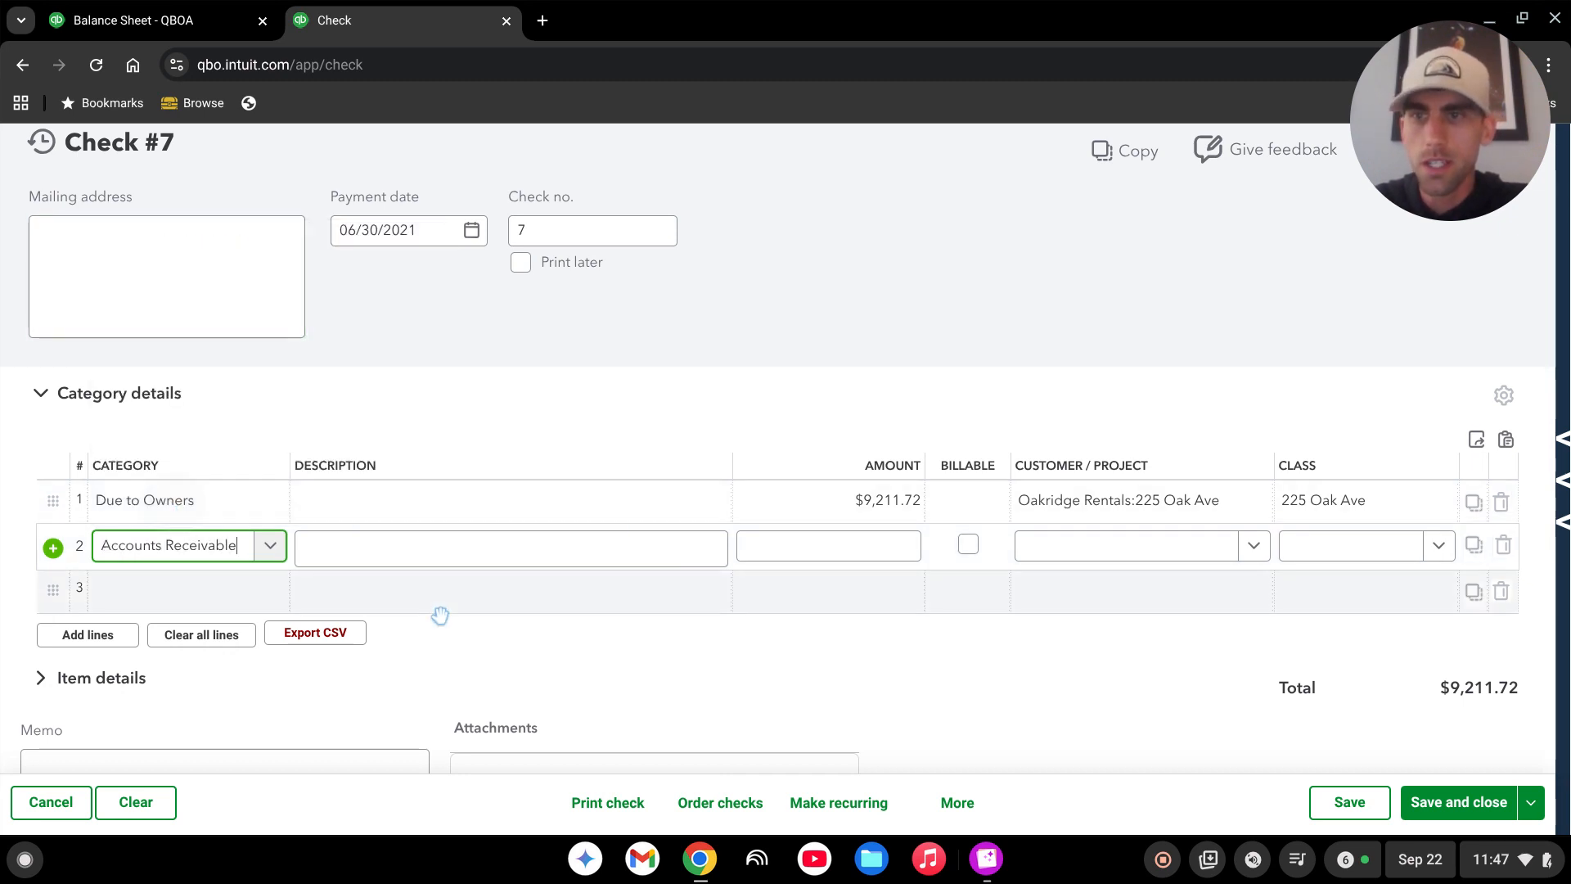
{"action": "key", "text": "Tab"}
{"action": "key", "text": "Tab"}
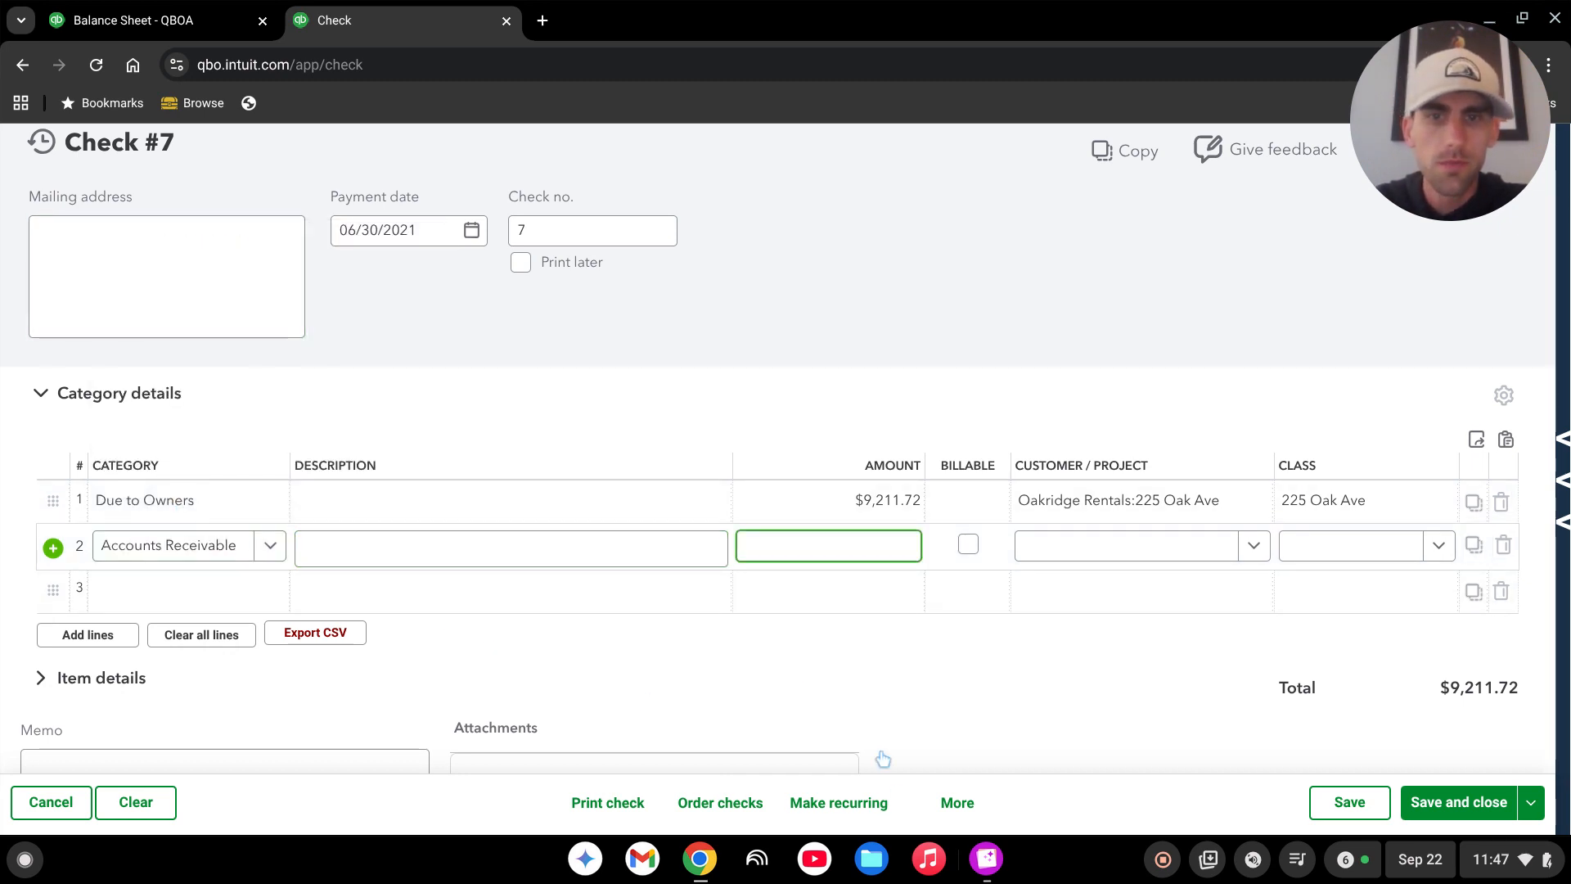
Set the Accounts Receivable line's amount to the invoice PDF's total, 3,815.09, and its customer to Oakridge Rentals:225 Oak Ave
{"action": "left_click", "coordinate": [988, 859]}
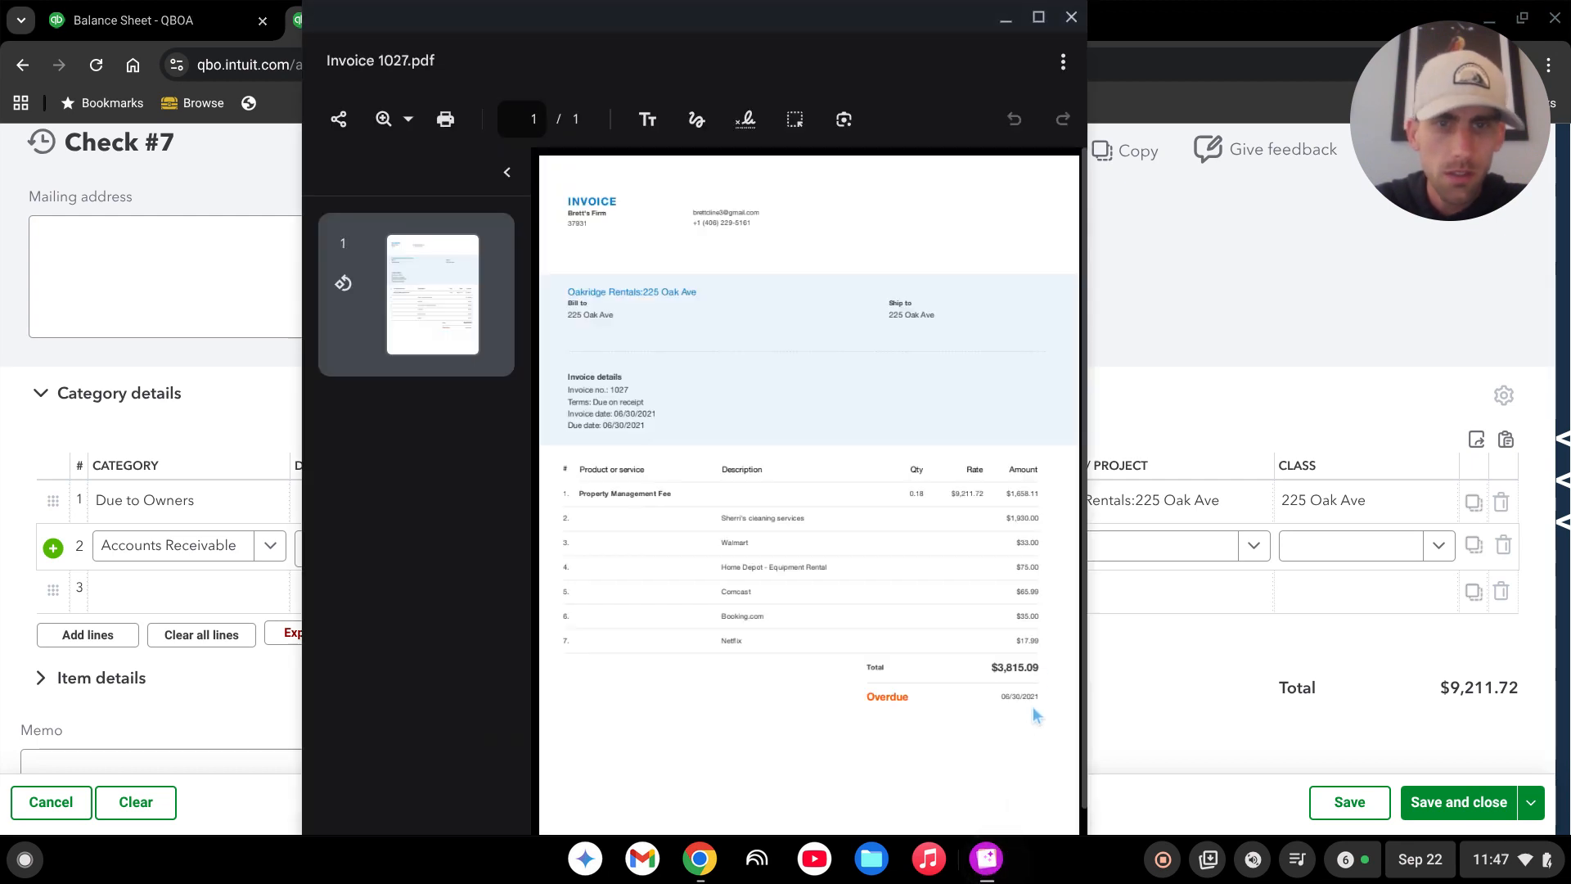
{"action": "left_click", "coordinate": [1152, 702]}
{"action": "left_click", "coordinate": [853, 553]}
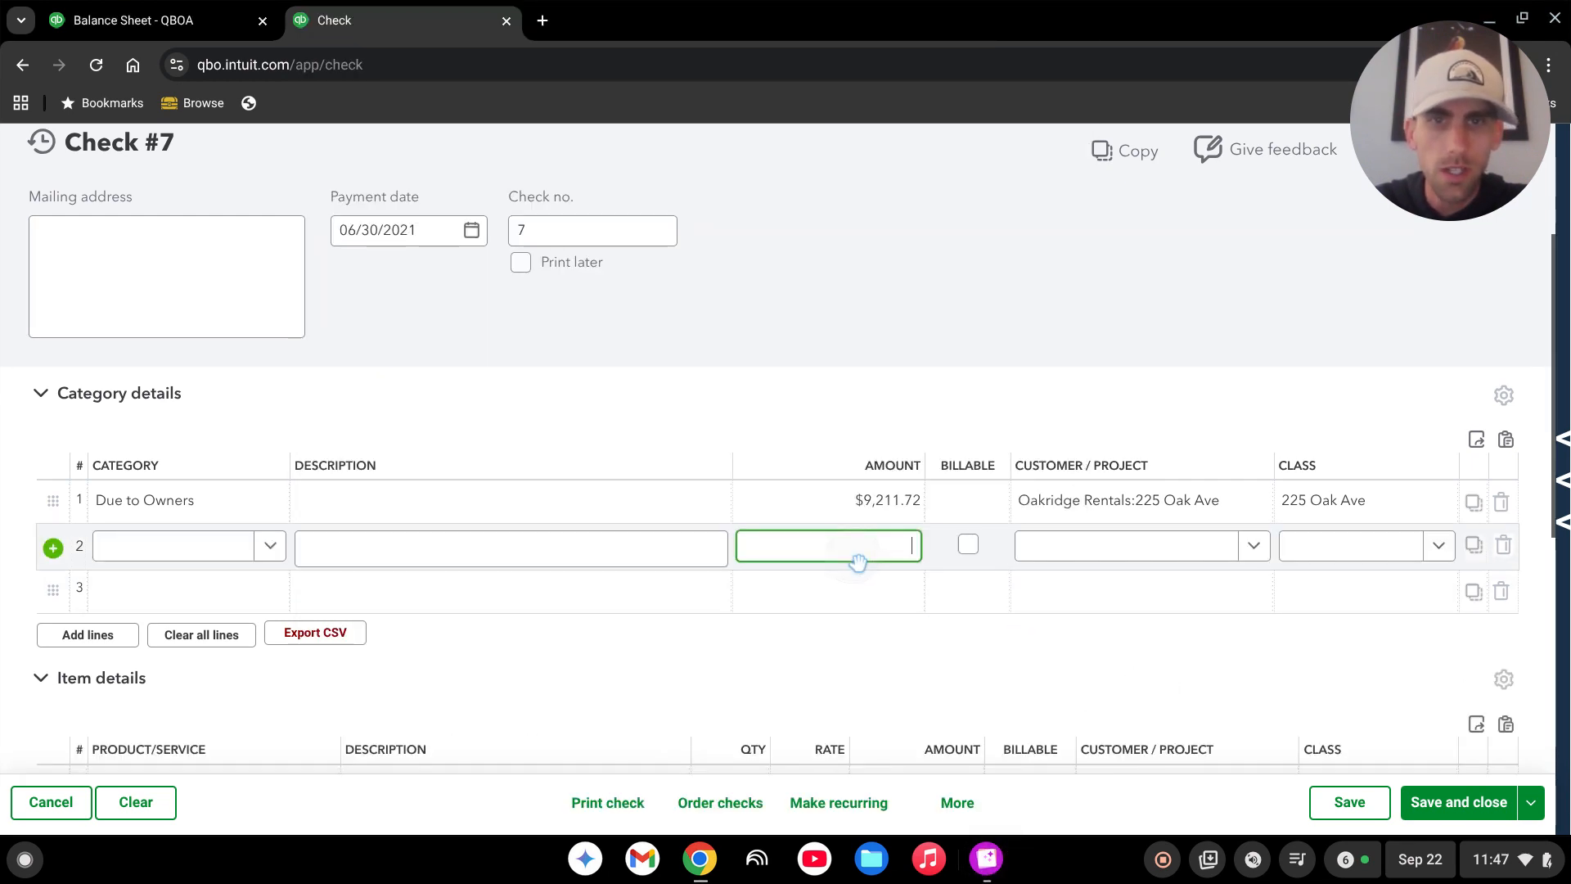
{"action": "type", "text": "381"}
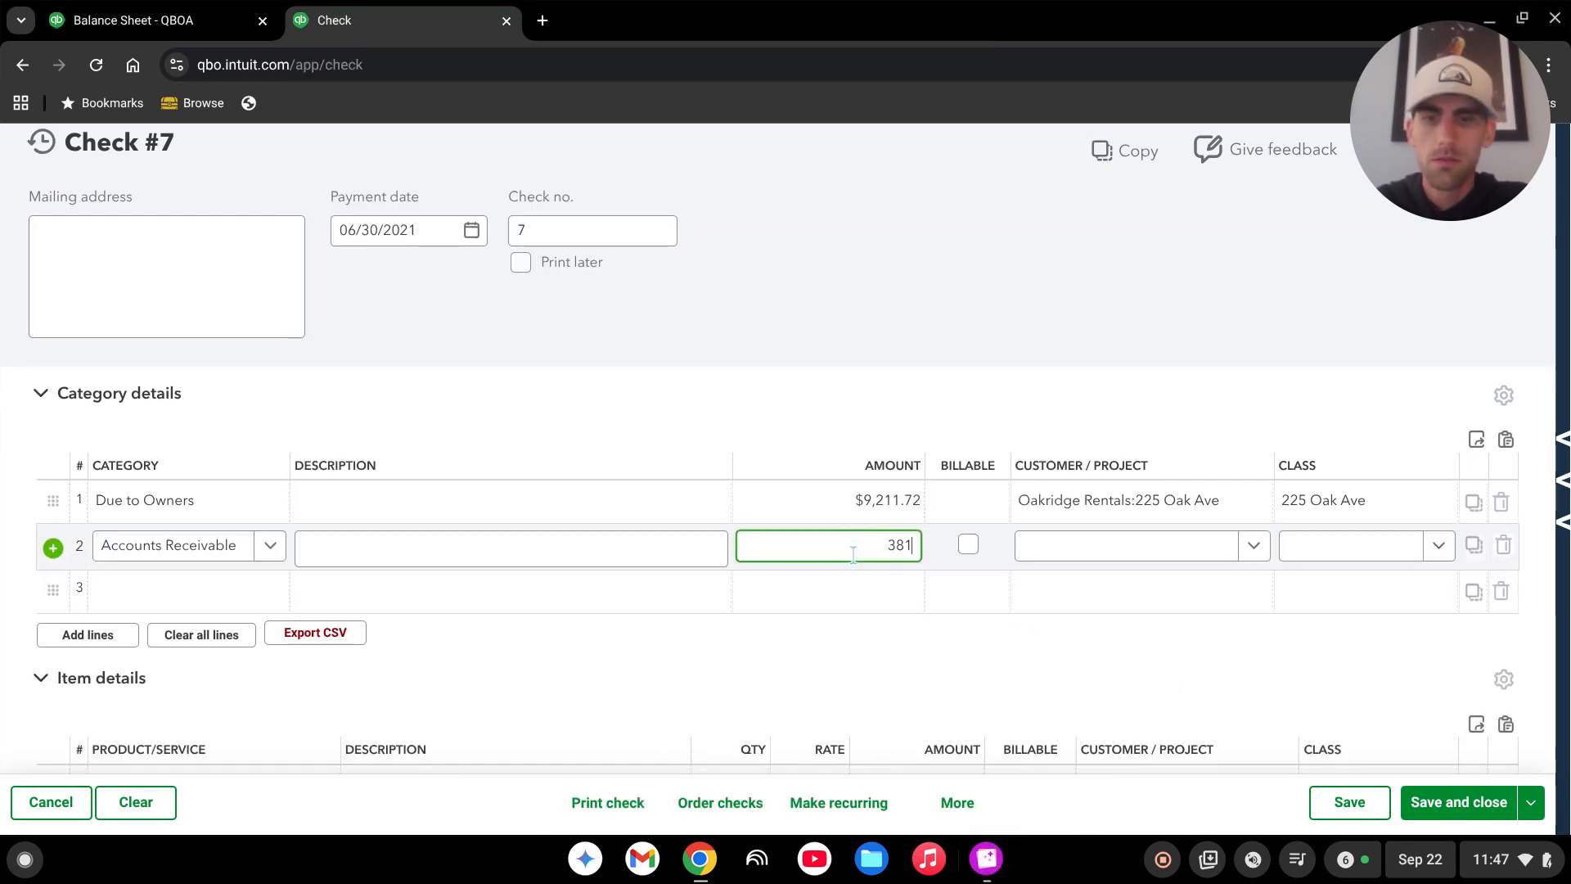
{"action": "type", "text": "5.09"}
{"action": "key", "text": "Tab"}
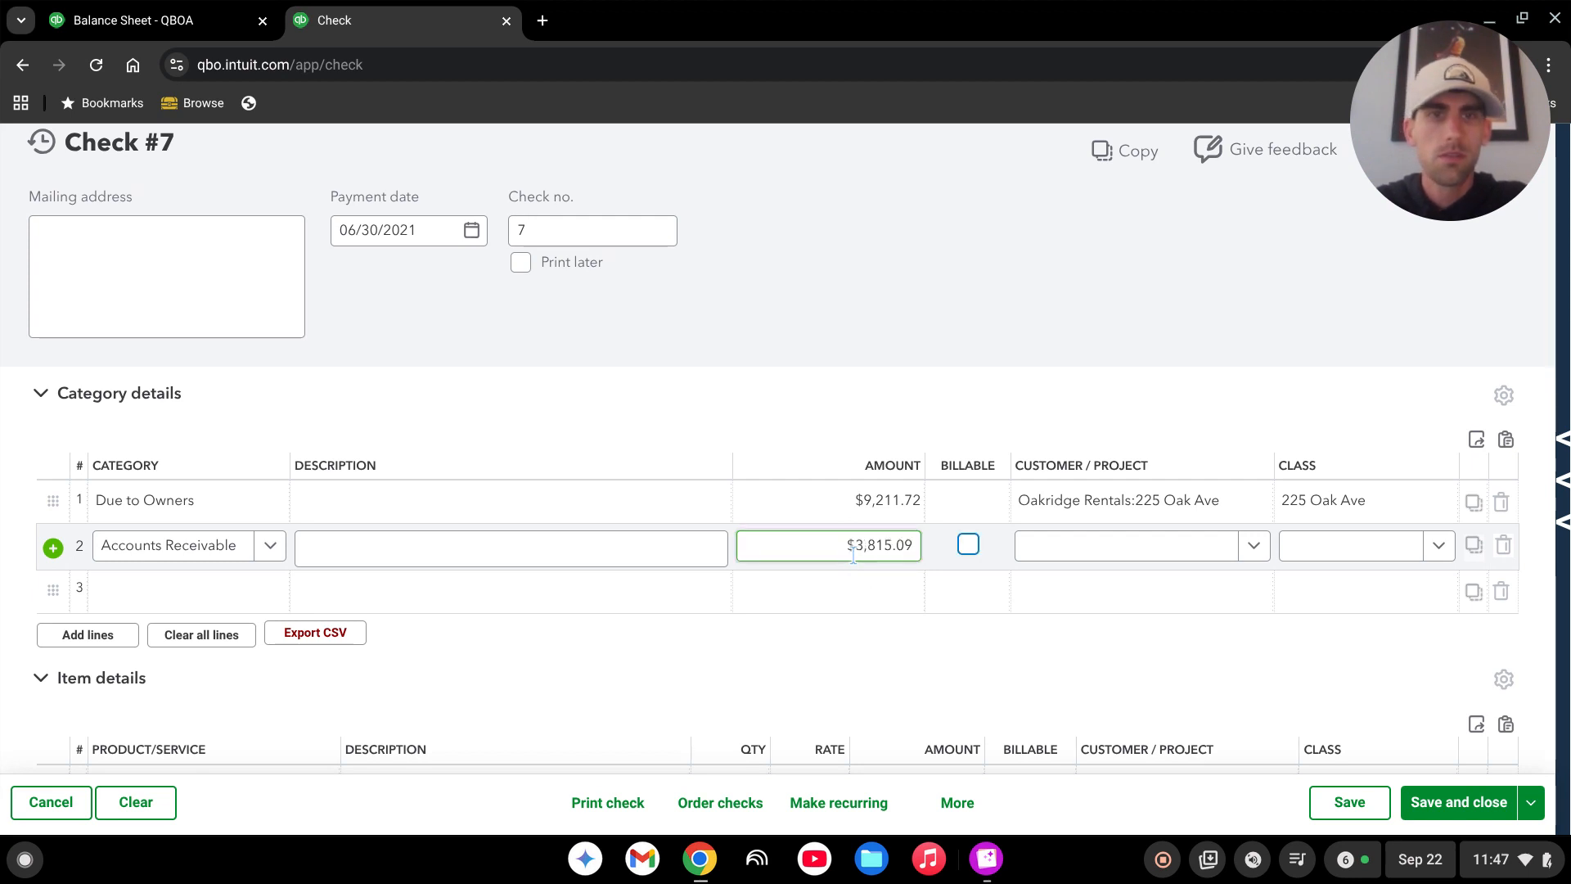
{"action": "type", "text": "225"}
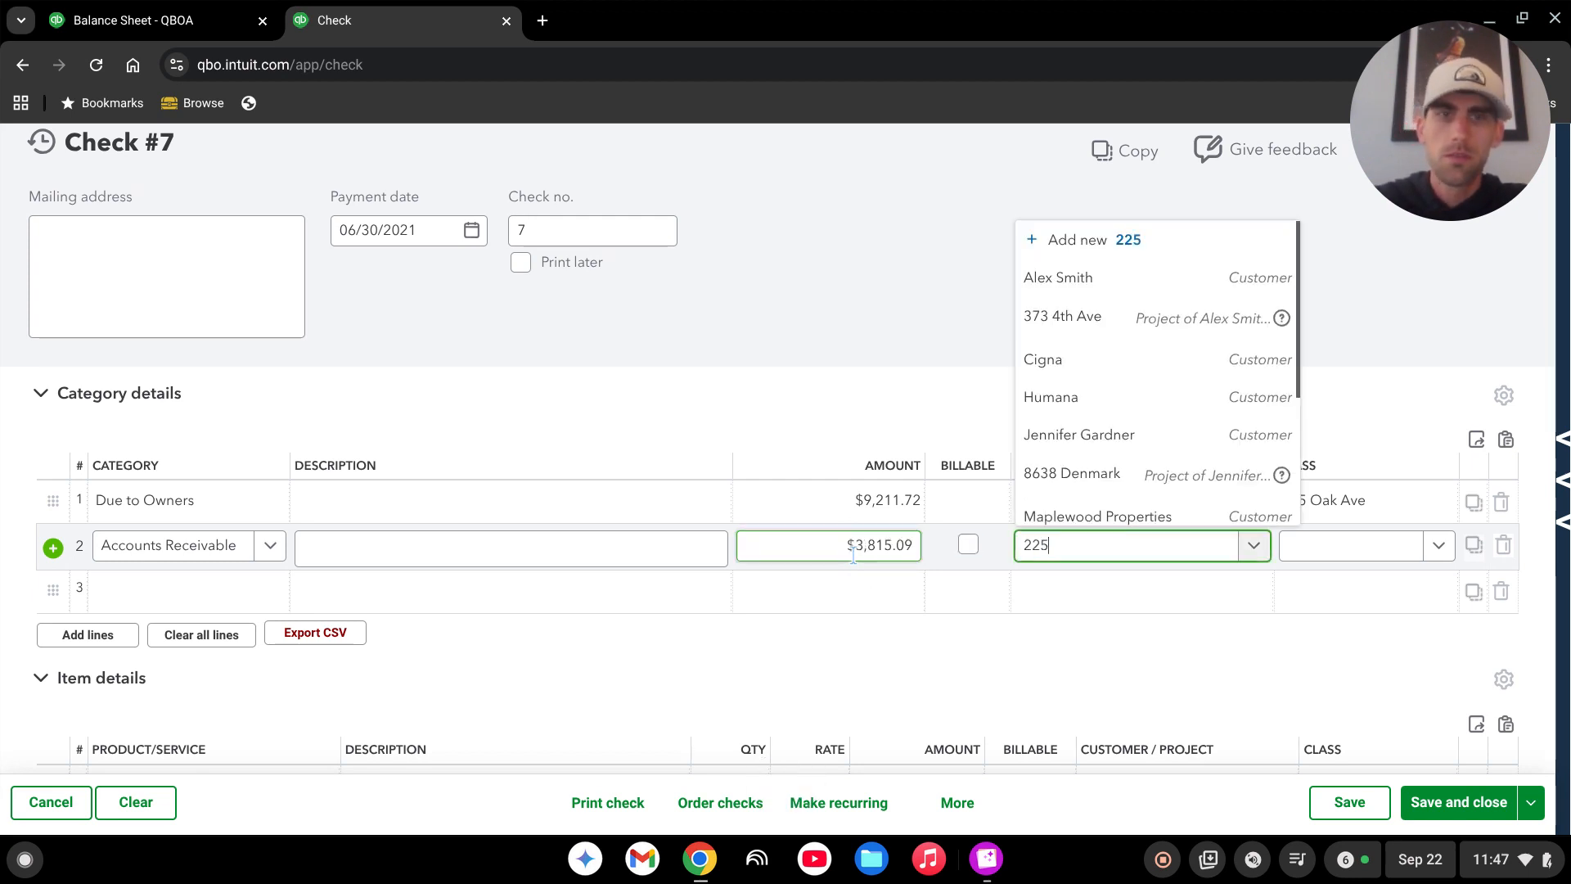
{"action": "key", "text": "Tab"}
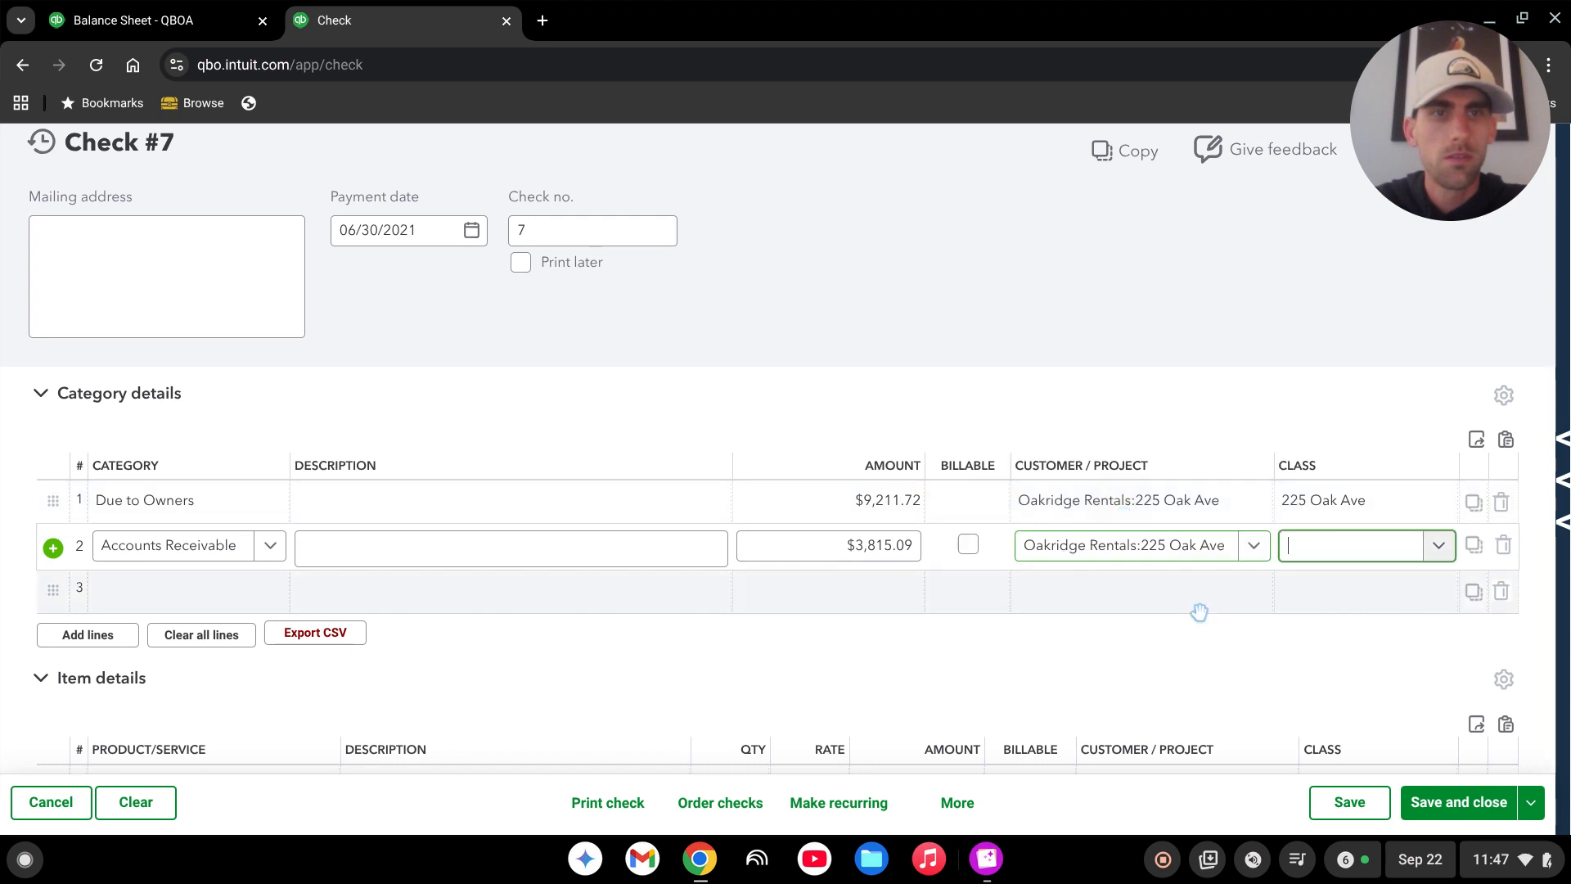
Assign the class 225 Oak Ave to the check's Accounts Receivable line and set its amount to -3,815.09
{"action": "type", "text": "225"}
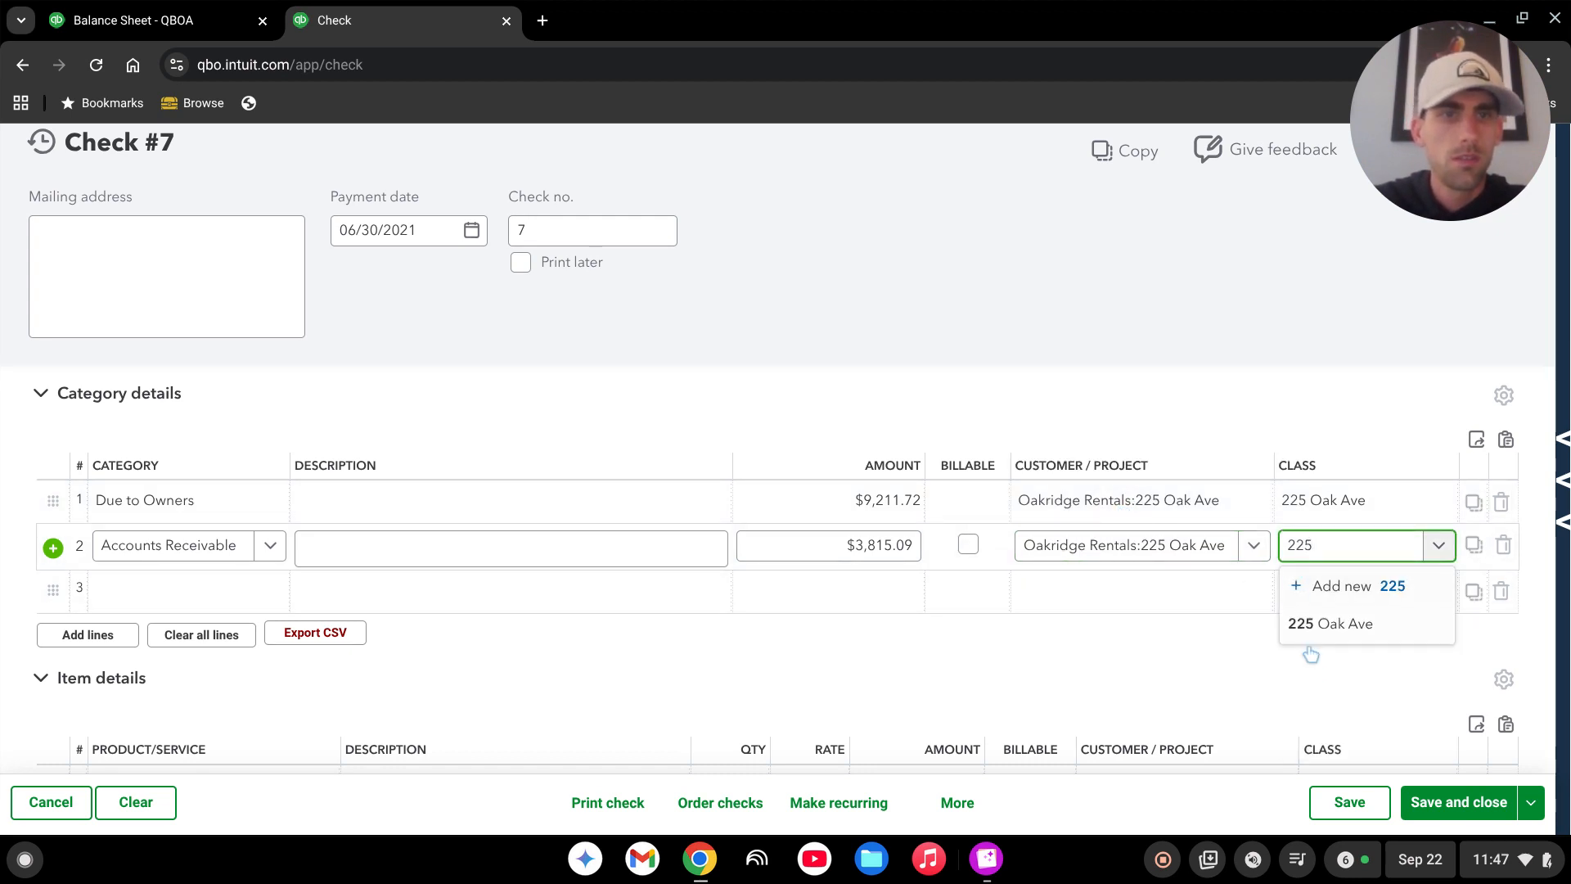
{"action": "left_click", "coordinate": [1325, 626]}
{"action": "left_click", "coordinate": [1143, 694]}
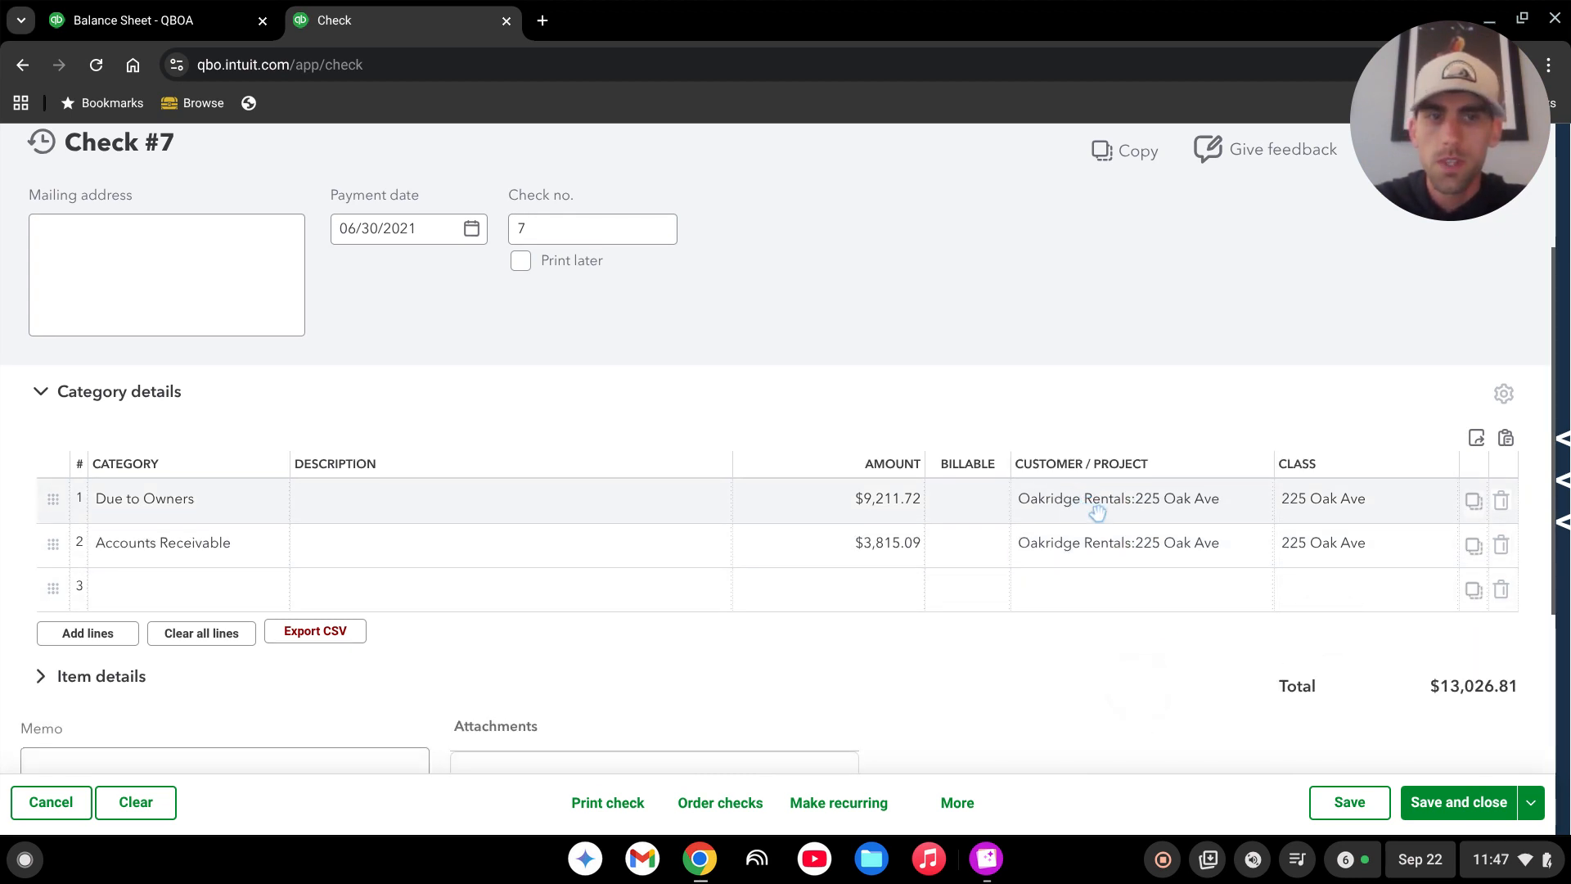
{"action": "scroll", "coordinate": [1288, 672], "scroll_direction": "down", "scroll_amount": 1}
{"action": "left_click", "coordinate": [832, 427]}
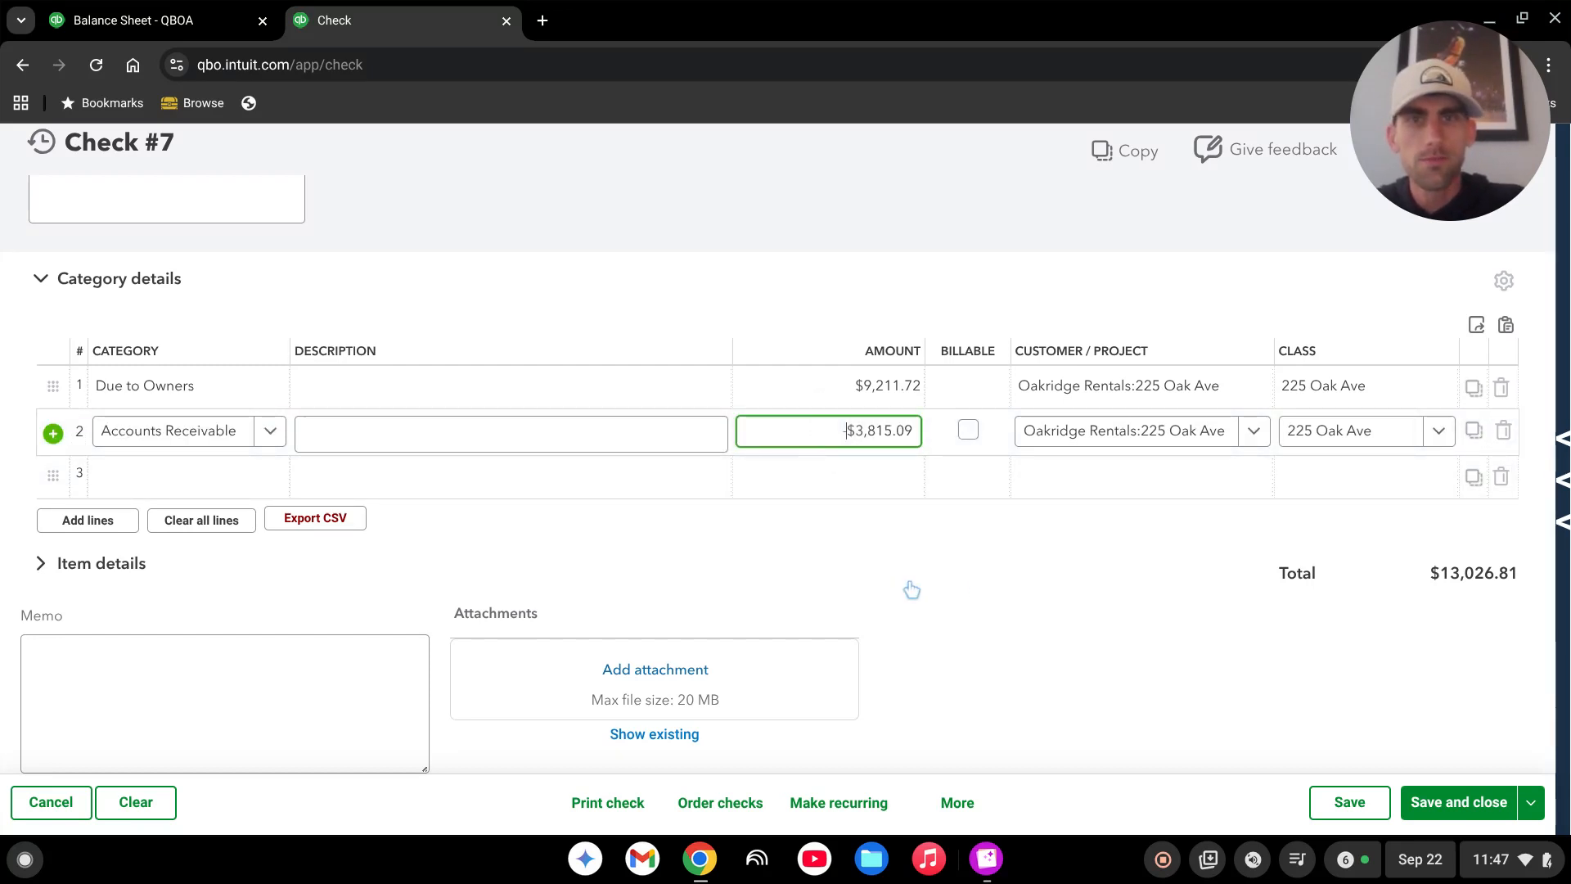
{"action": "left_click", "coordinate": [1027, 589]}
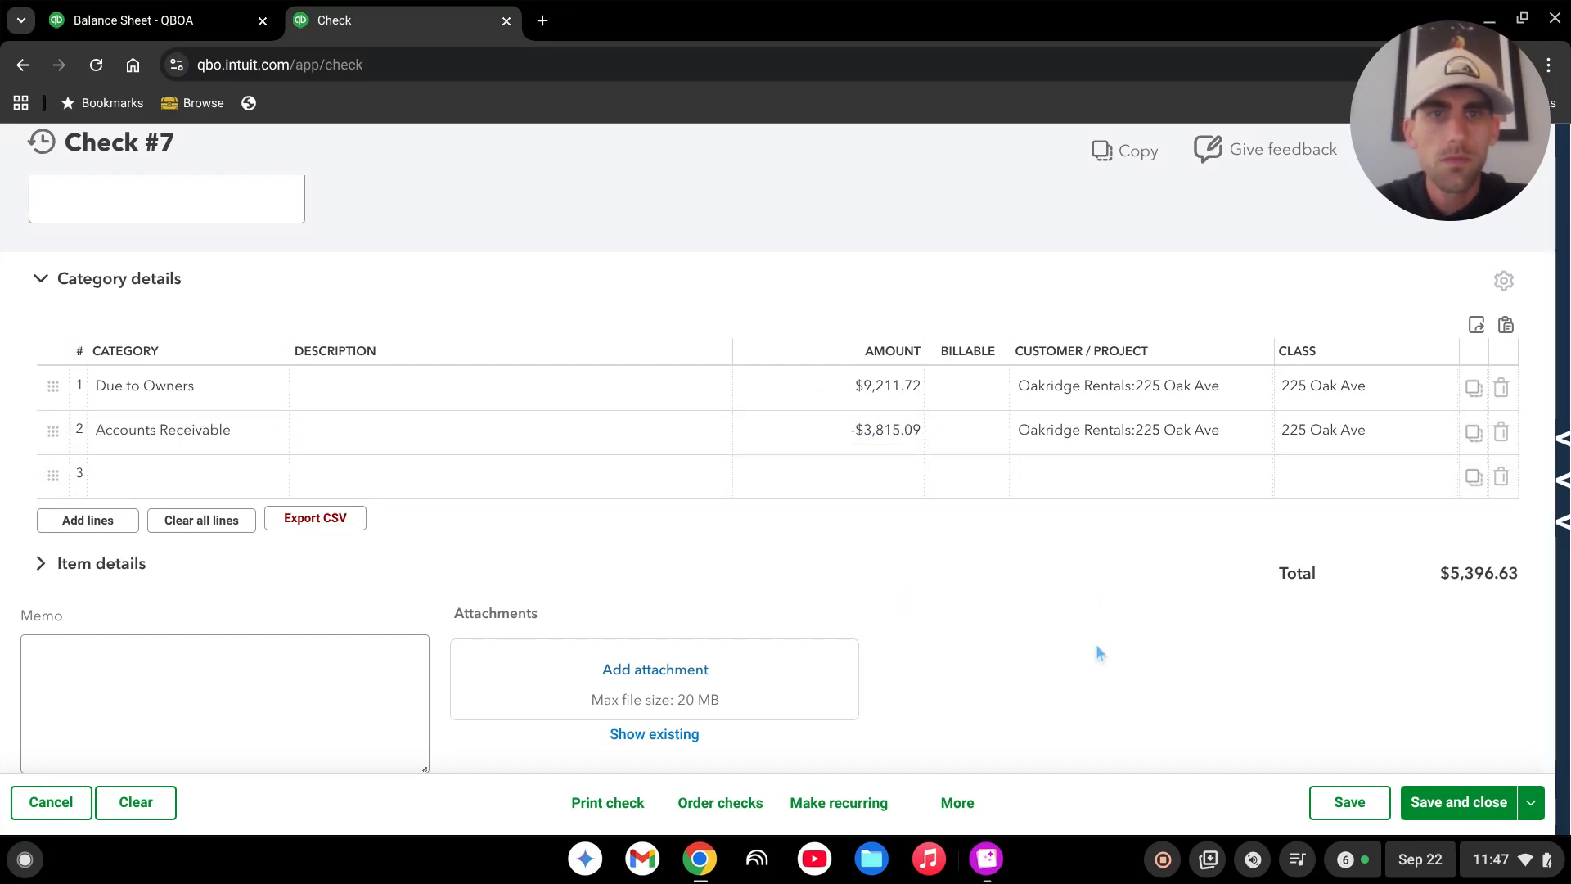
Turn the check into a recurring template named 225 Oak Ave with the type Unscheduled
{"action": "scroll", "coordinate": [1099, 652], "scroll_direction": "up", "scroll_amount": 3}
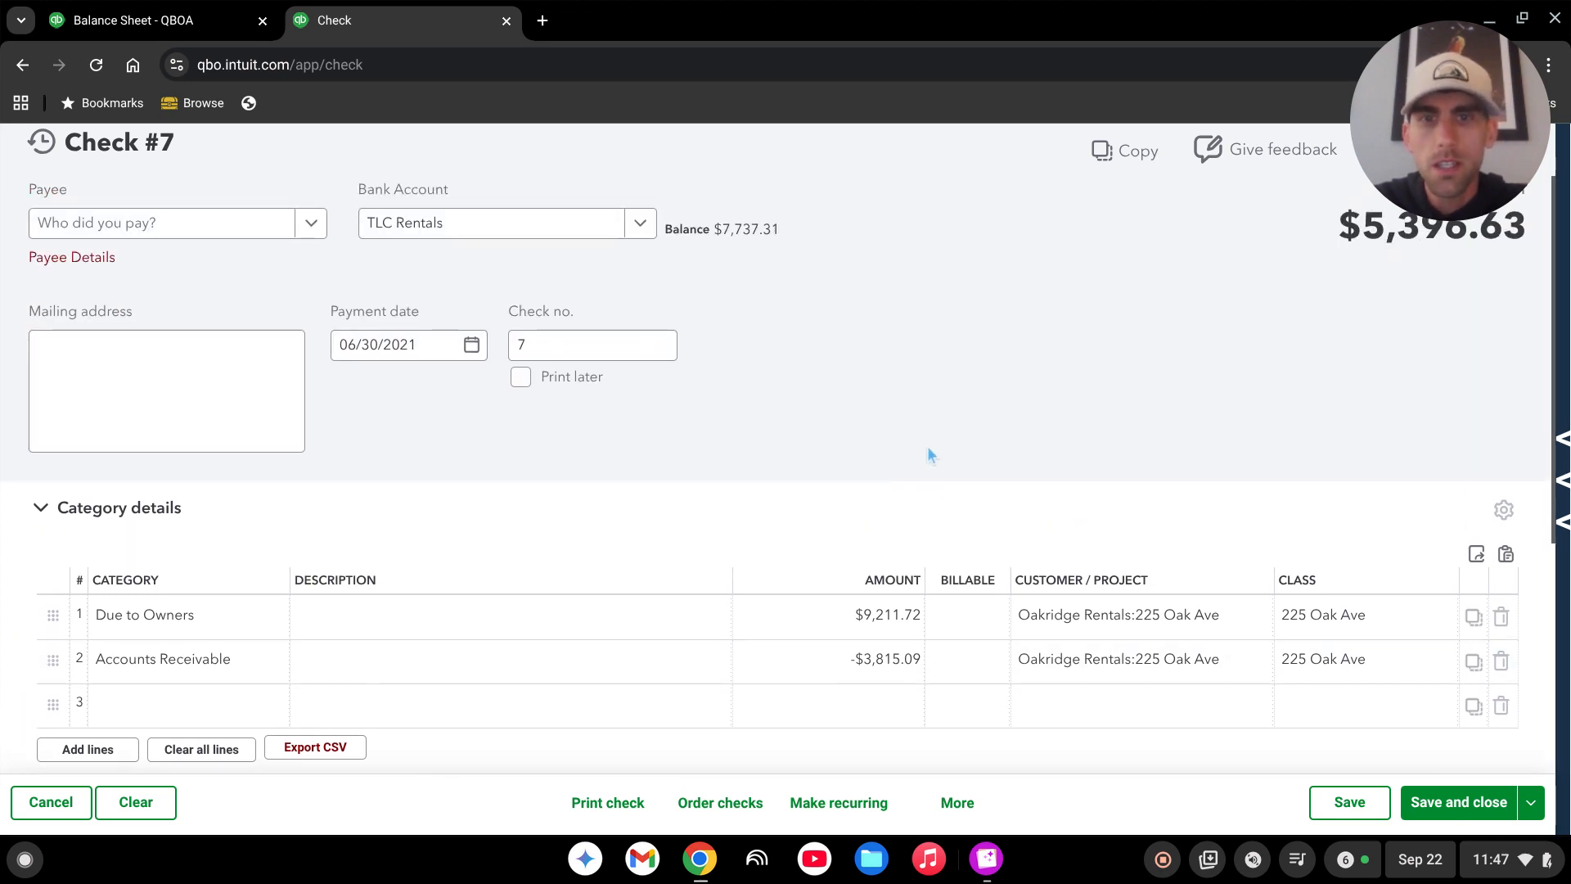
{"action": "scroll", "coordinate": [652, 532], "scroll_direction": "down", "scroll_amount": 3}
{"action": "scroll", "coordinate": [799, 585], "scroll_direction": "up", "scroll_amount": 3}
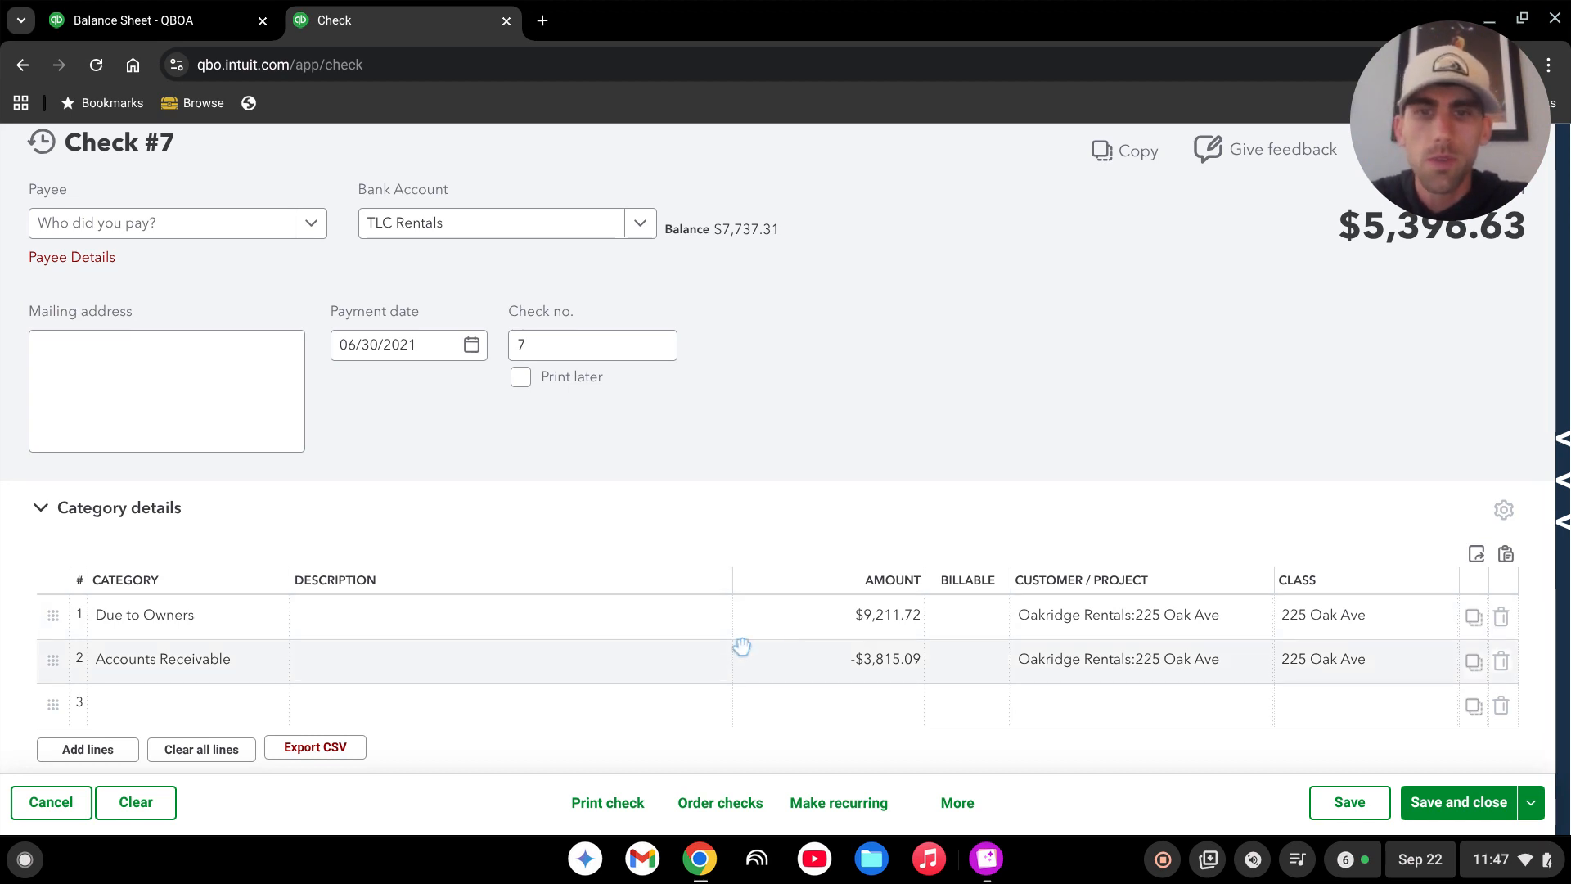
{"action": "left_click", "coordinate": [838, 804]}
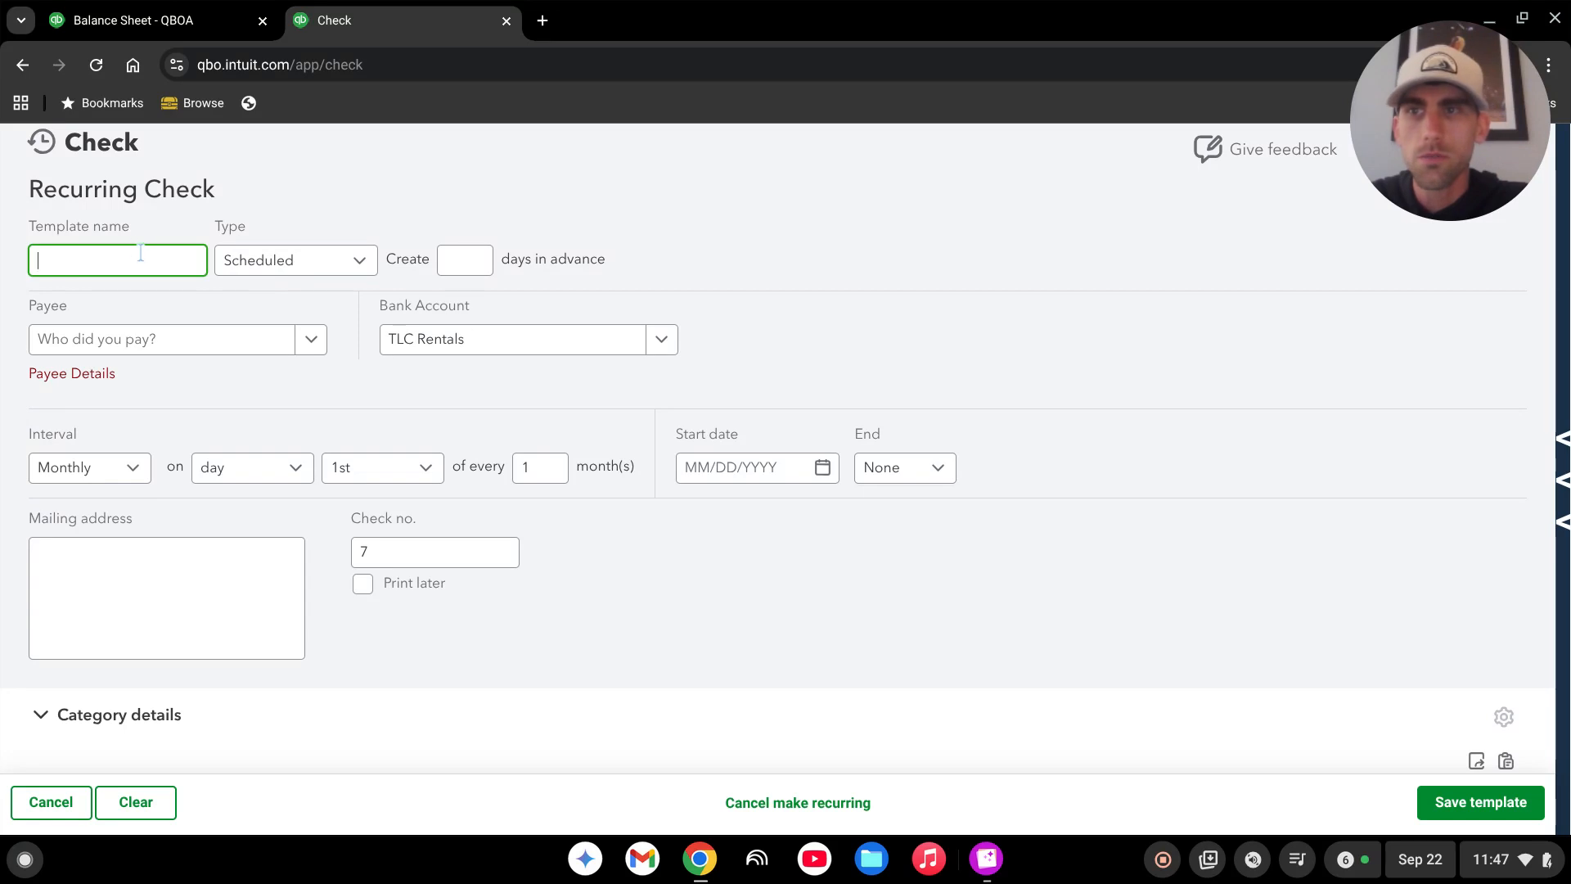
{"action": "scroll", "coordinate": [572, 696], "scroll_direction": "down", "scroll_amount": 4}
{"action": "scroll", "coordinate": [704, 645], "scroll_direction": "up", "scroll_amount": 4}
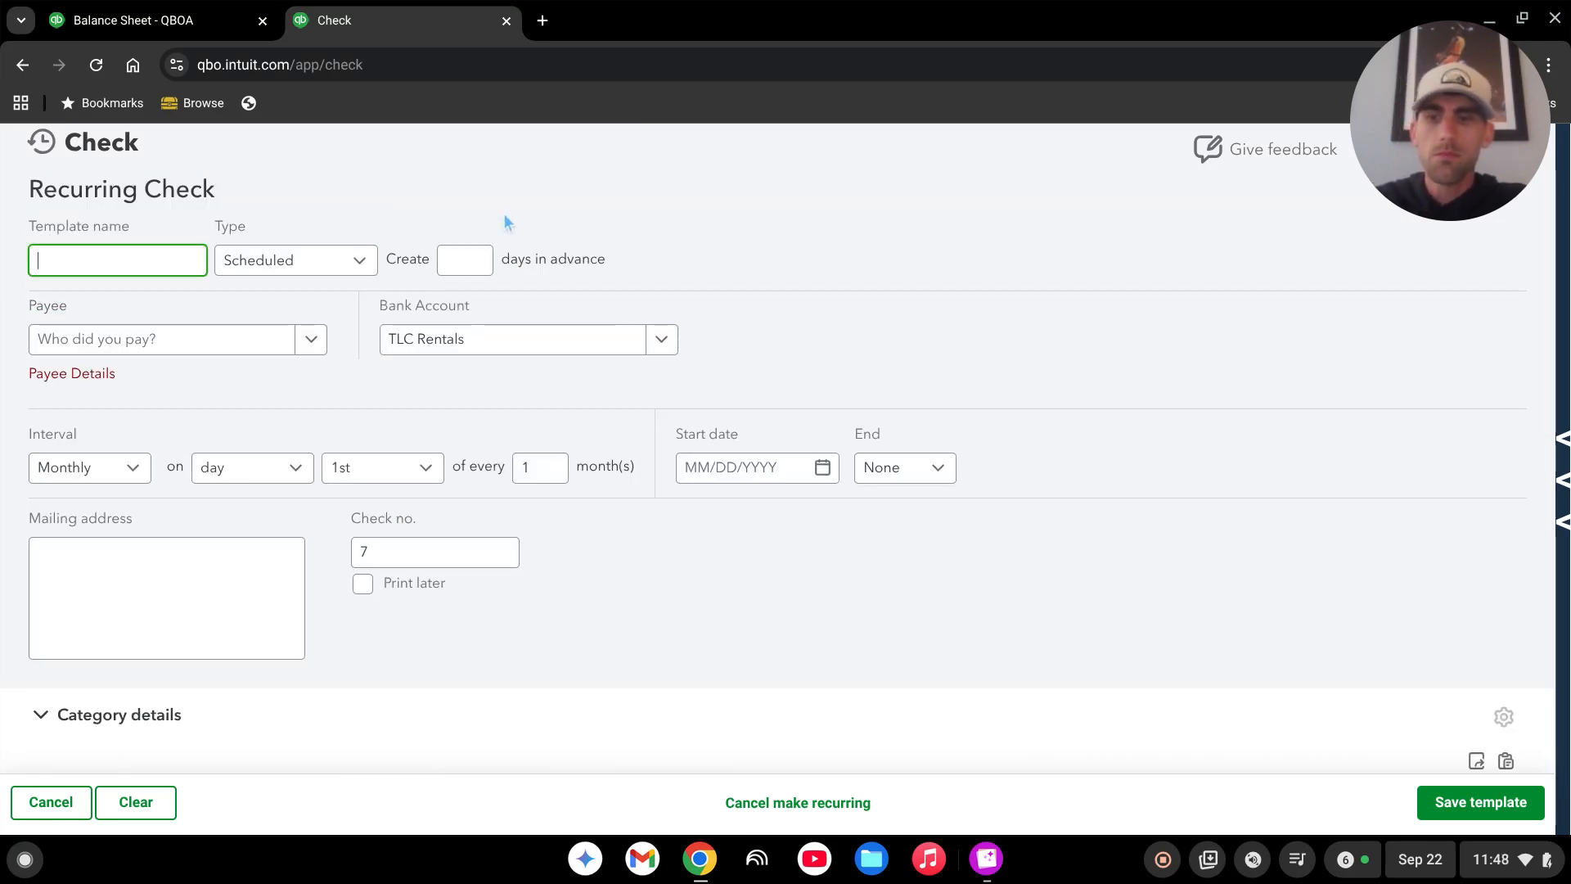
{"action": "type", "text": "225 Oakri"}
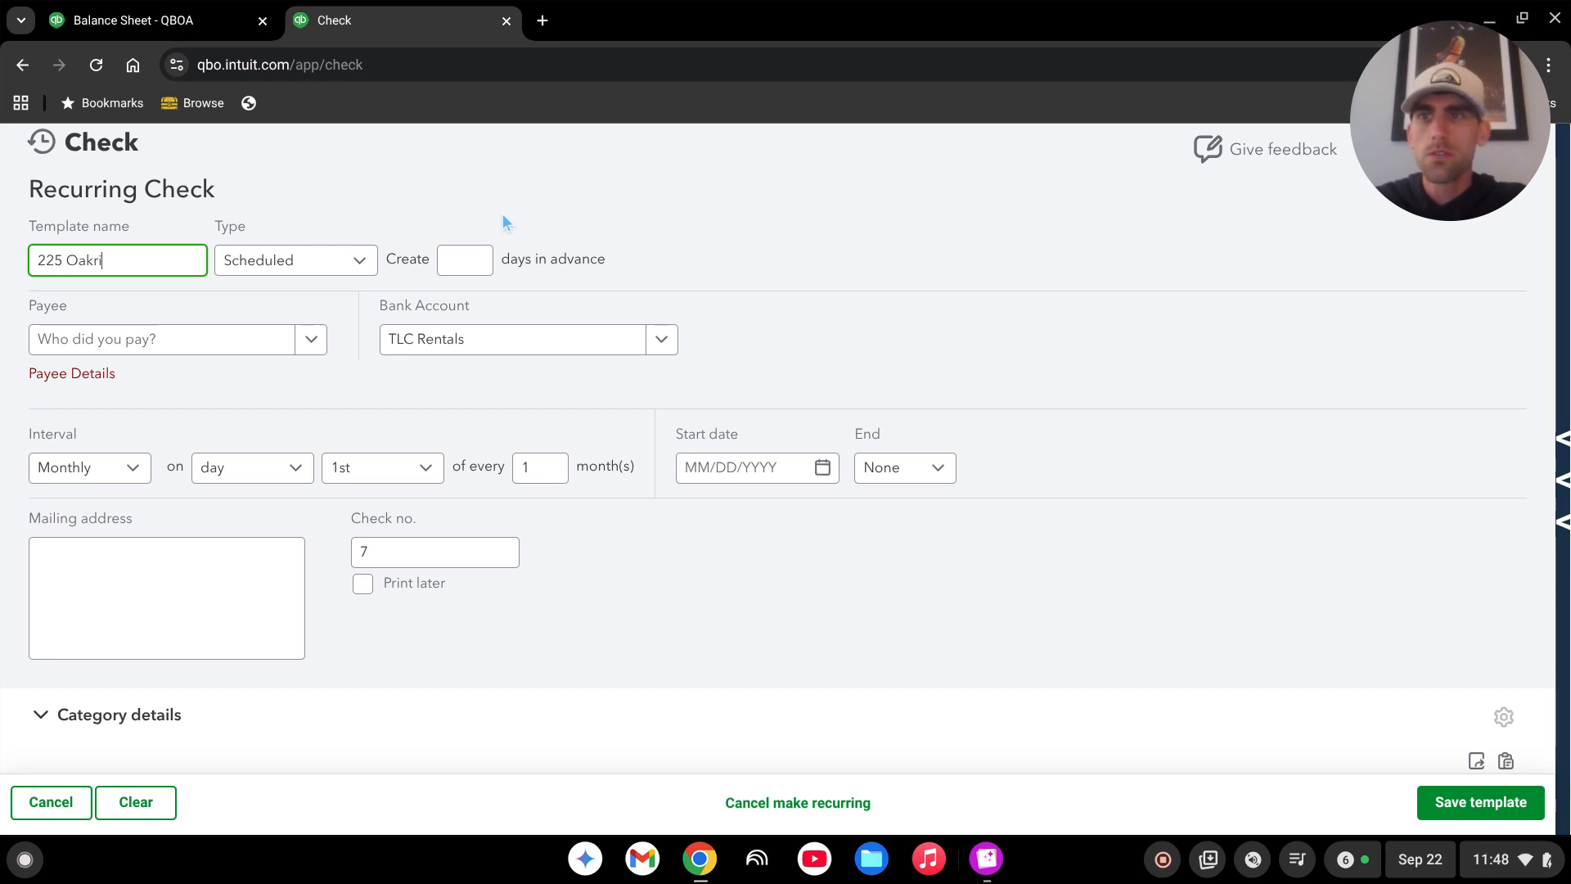
{"action": "type", "text": "d"}
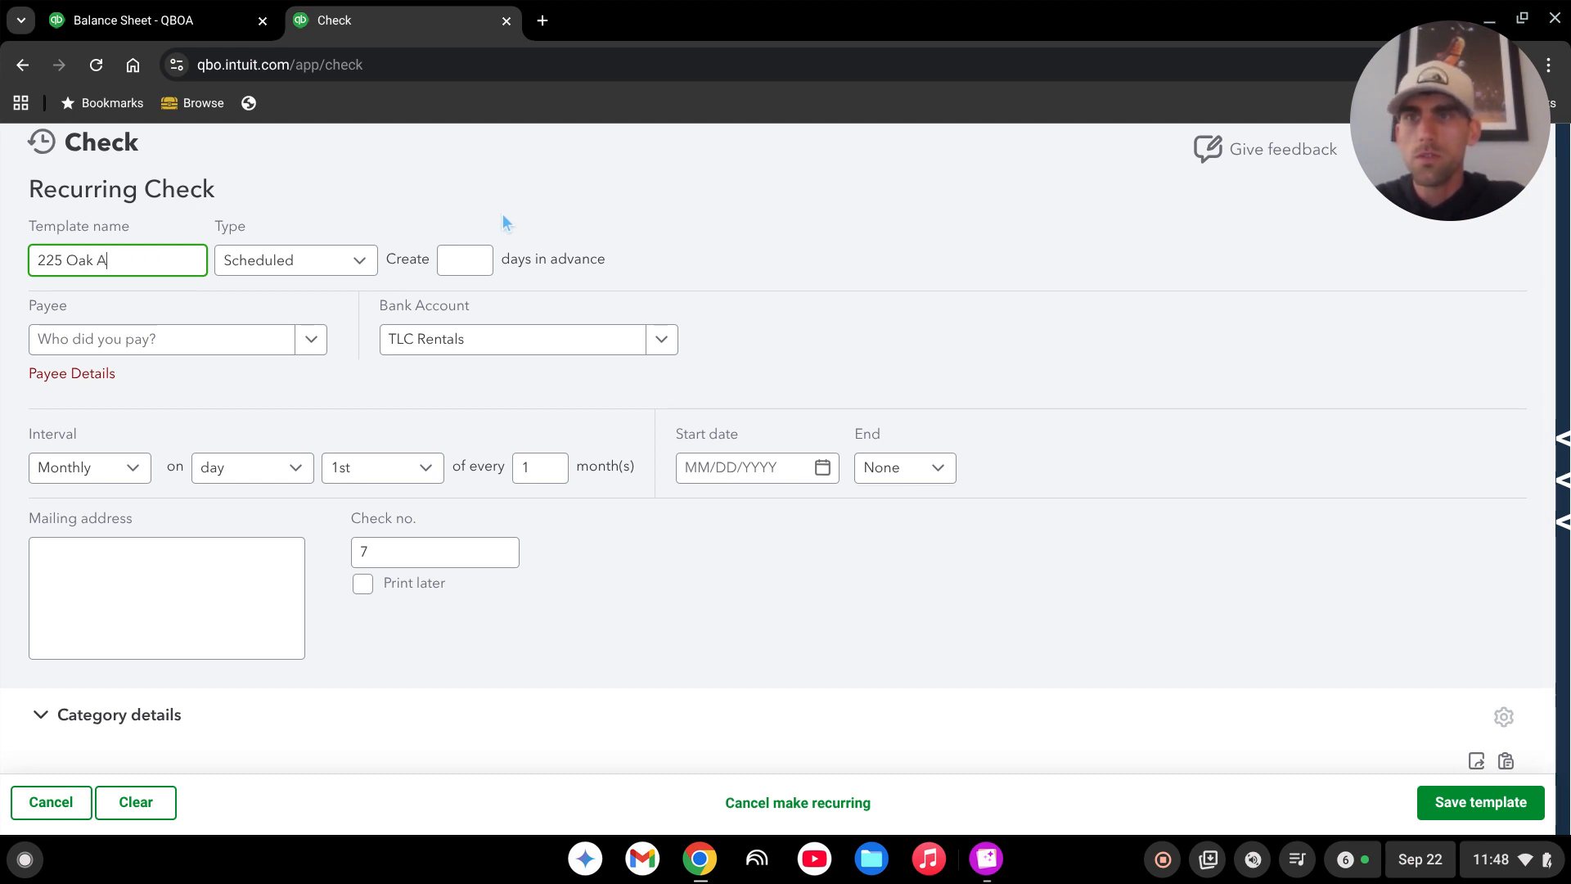
{"action": "left_click", "coordinate": [331, 260]}
{"action": "left_click", "coordinate": [307, 384]}
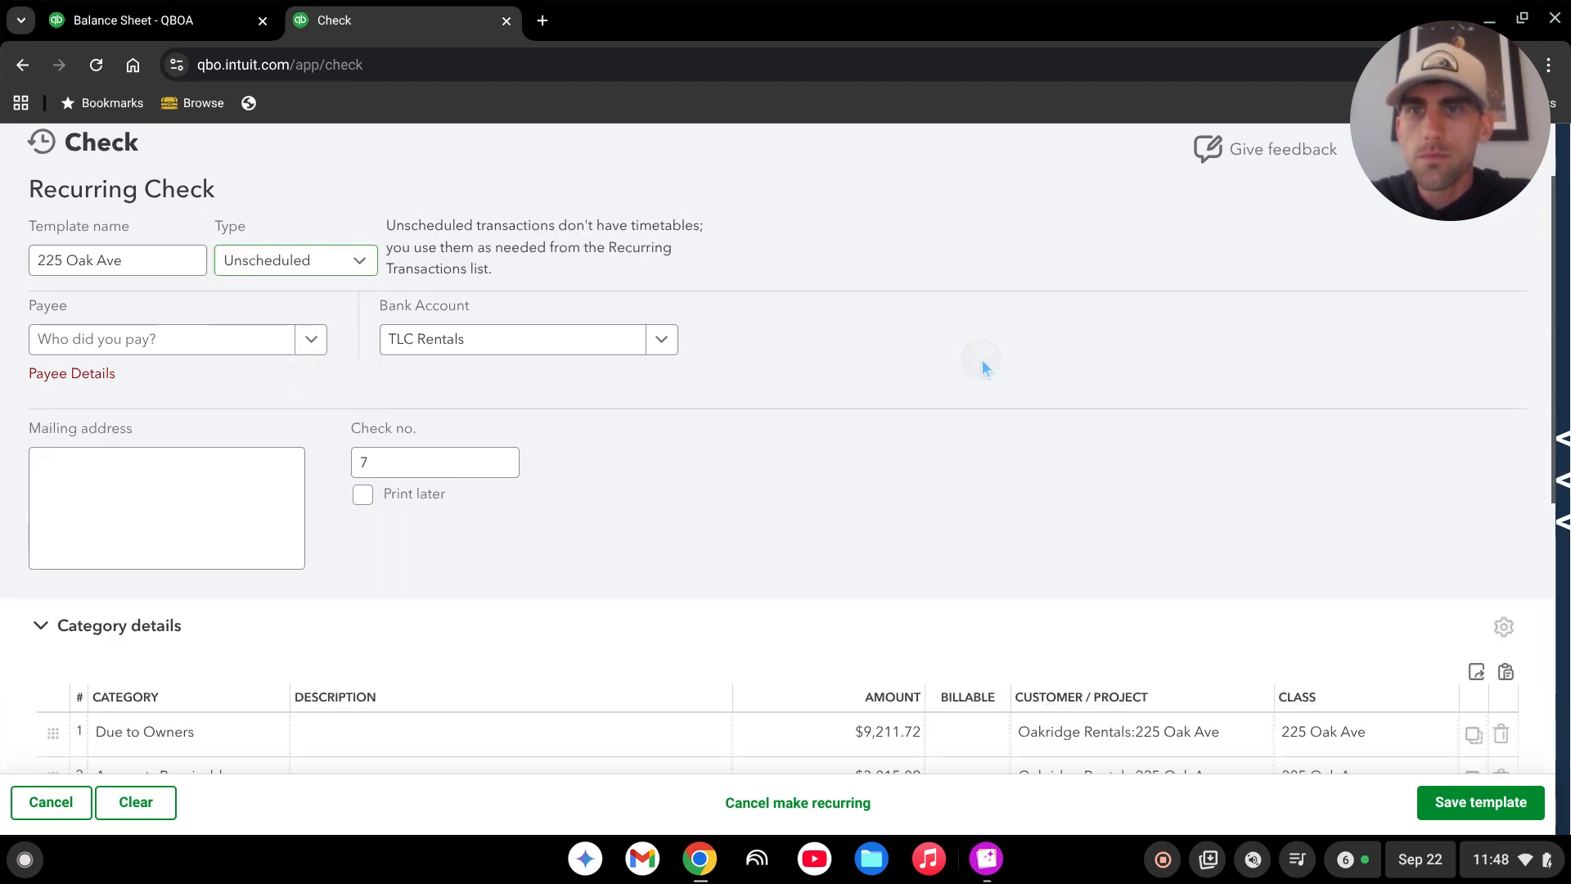
Review the recurring check's category lines for 225 Oak Ave and save the template
{"action": "scroll", "coordinate": [900, 466], "scroll_direction": "down", "scroll_amount": 2}
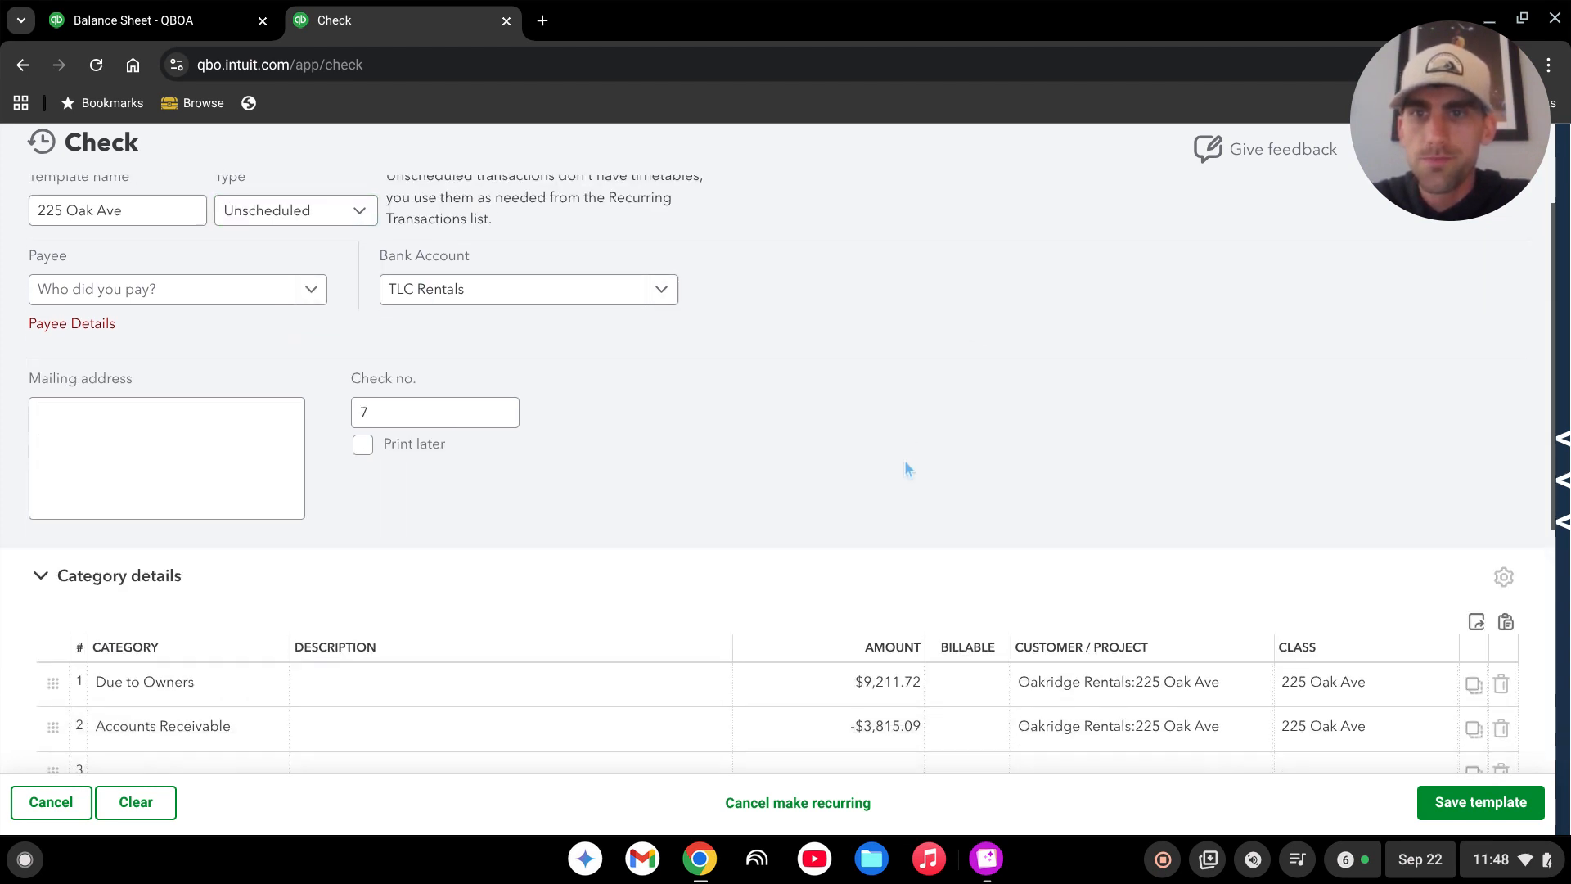
{"action": "scroll", "coordinate": [796, 445], "scroll_direction": "down", "scroll_amount": 2}
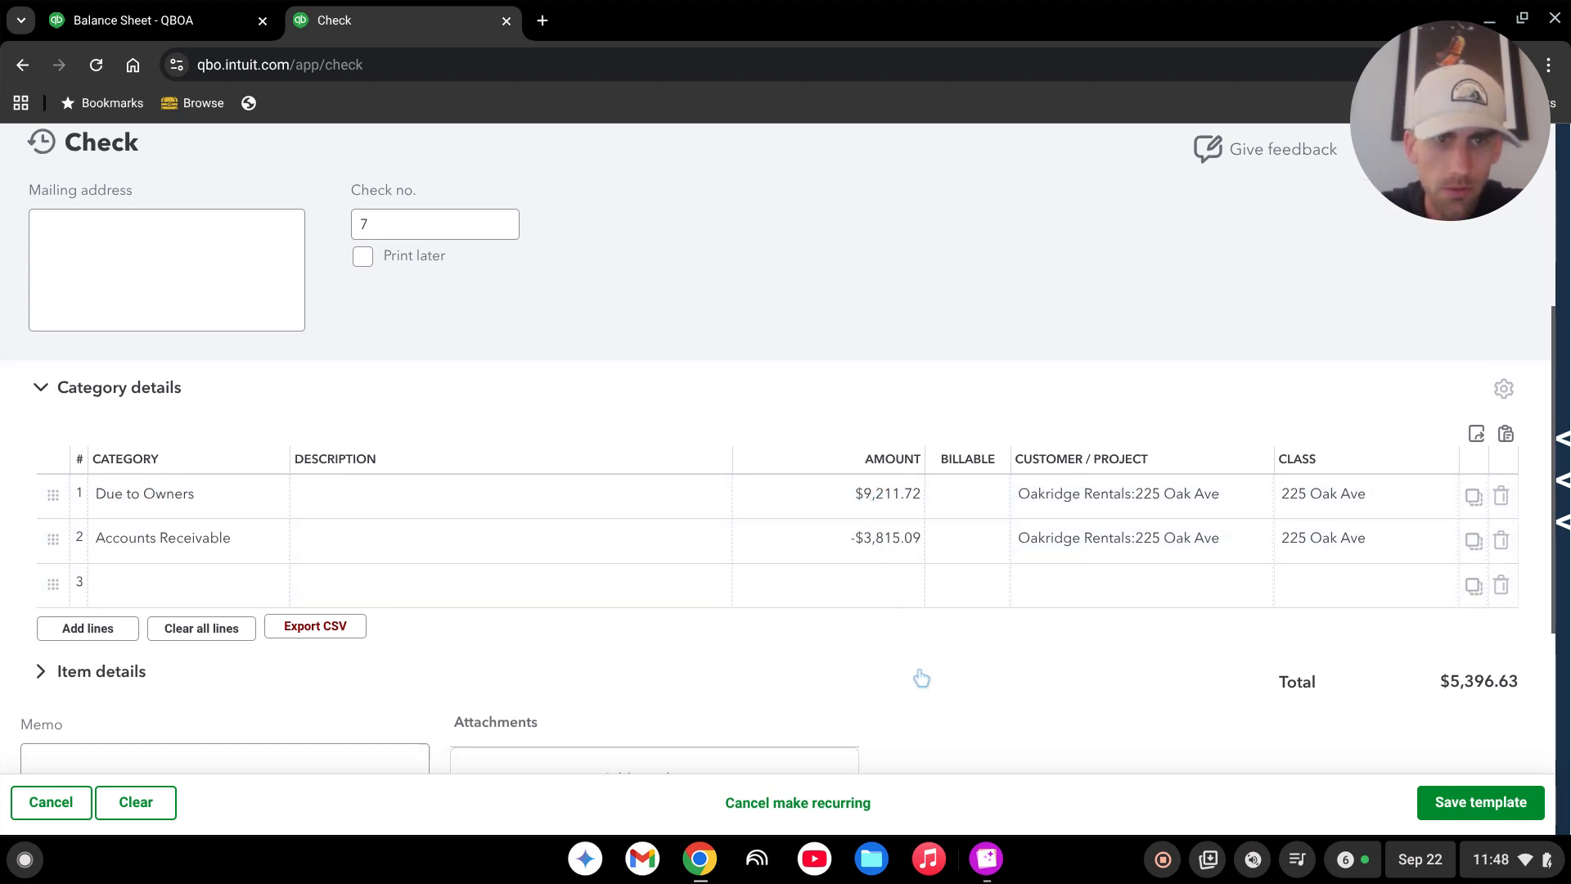
{"action": "scroll", "coordinate": [919, 676], "scroll_direction": "down", "scroll_amount": 3}
{"action": "scroll", "coordinate": [996, 540], "scroll_direction": "up", "scroll_amount": 3}
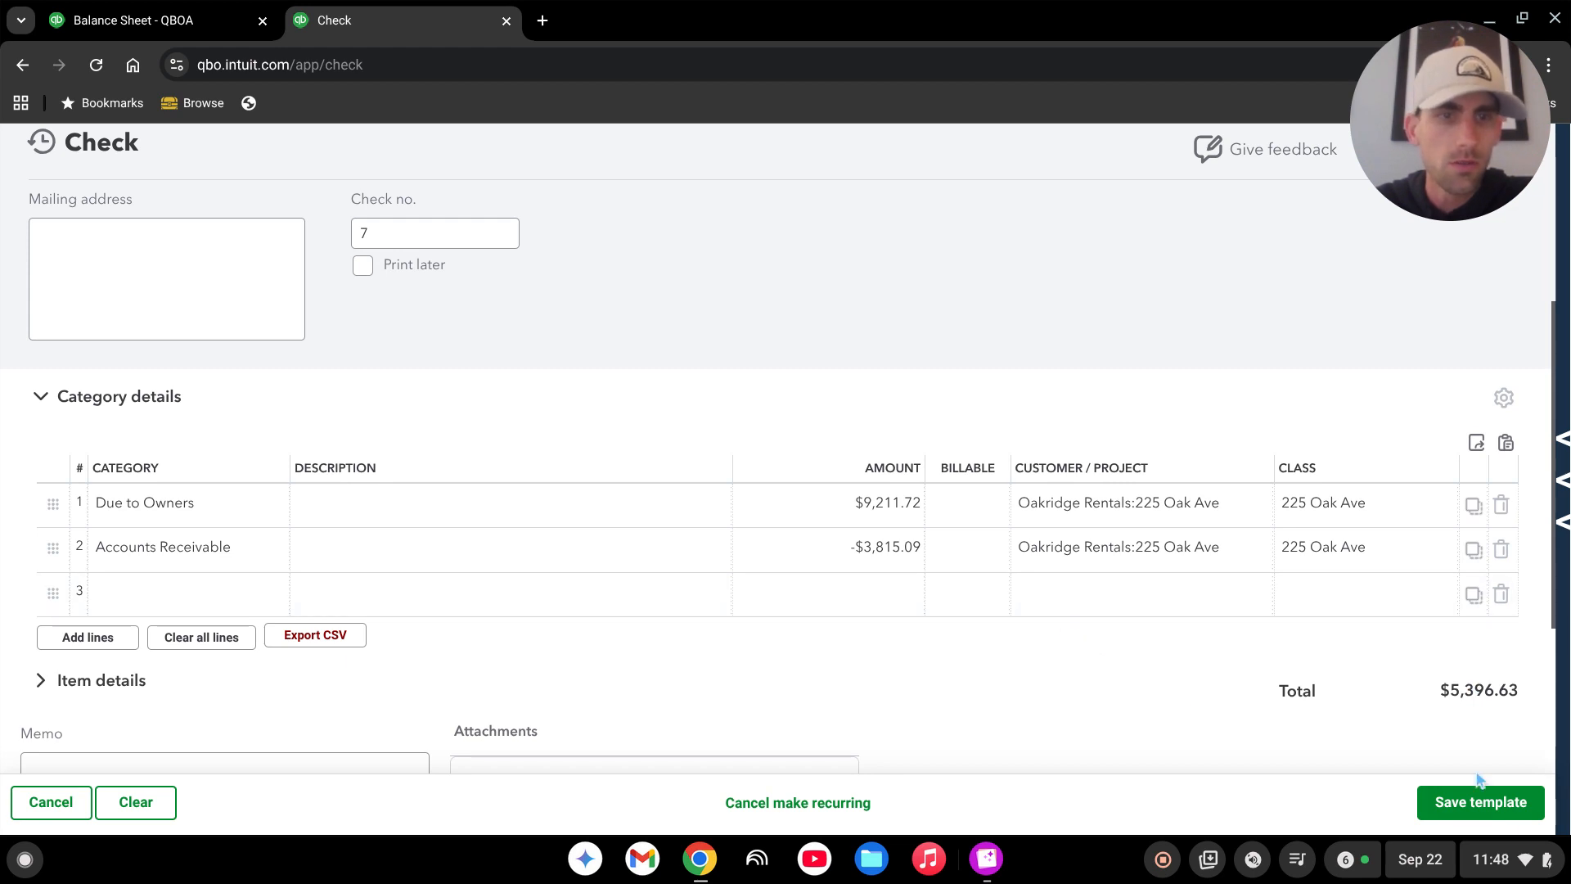
{"action": "left_click", "coordinate": [1481, 810]}
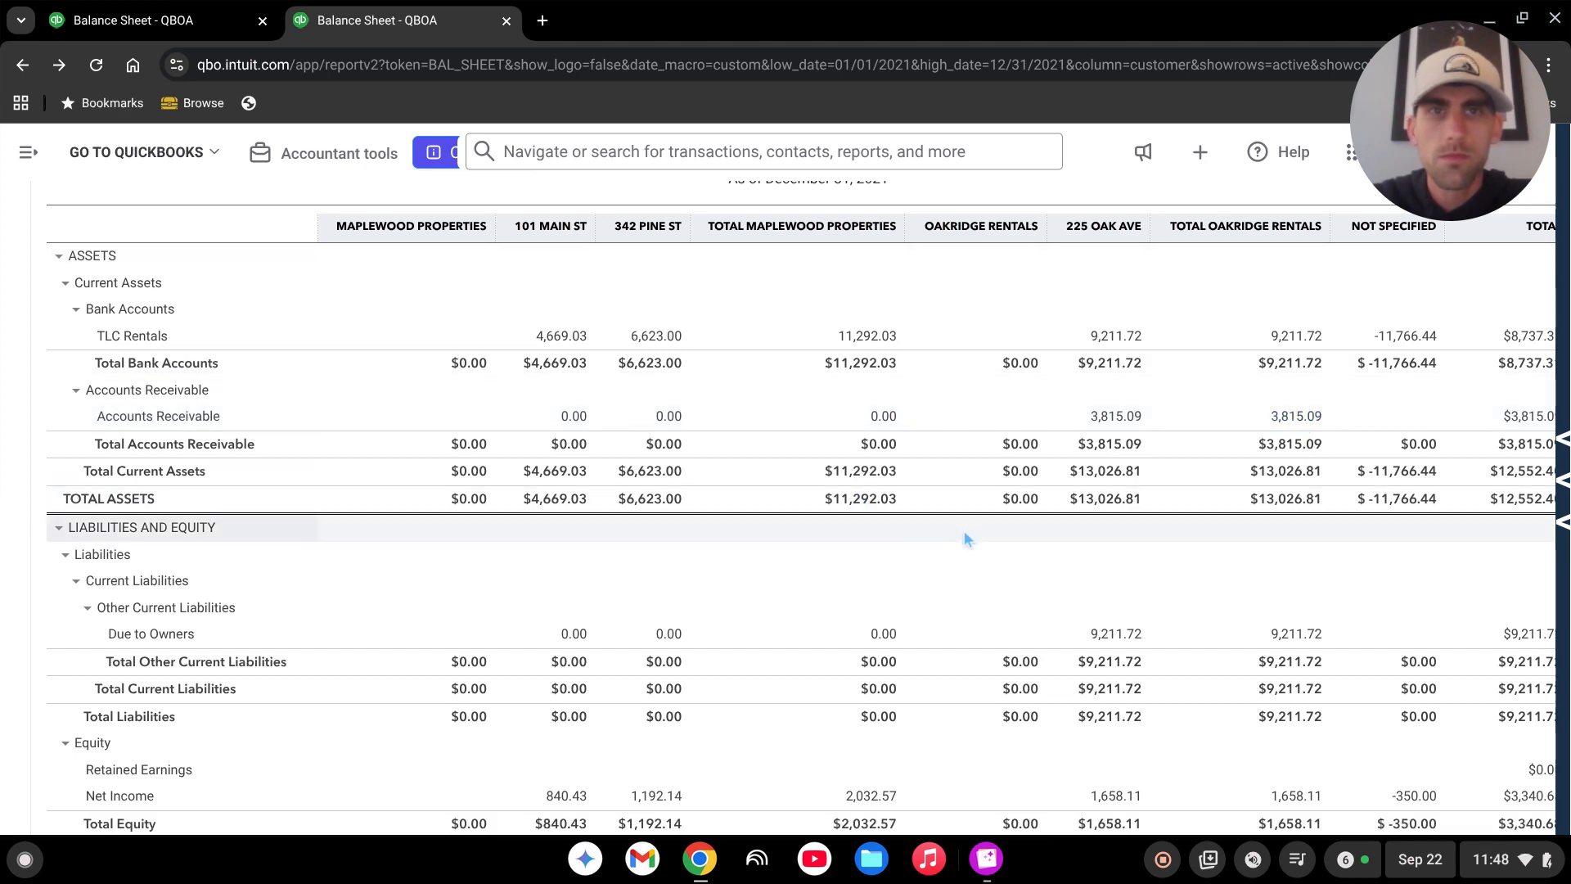
Open the recurring transactions list and create a check from the 225 Oak Ave template
{"action": "scroll", "coordinate": [965, 531], "scroll_direction": "up", "scroll_amount": 5}
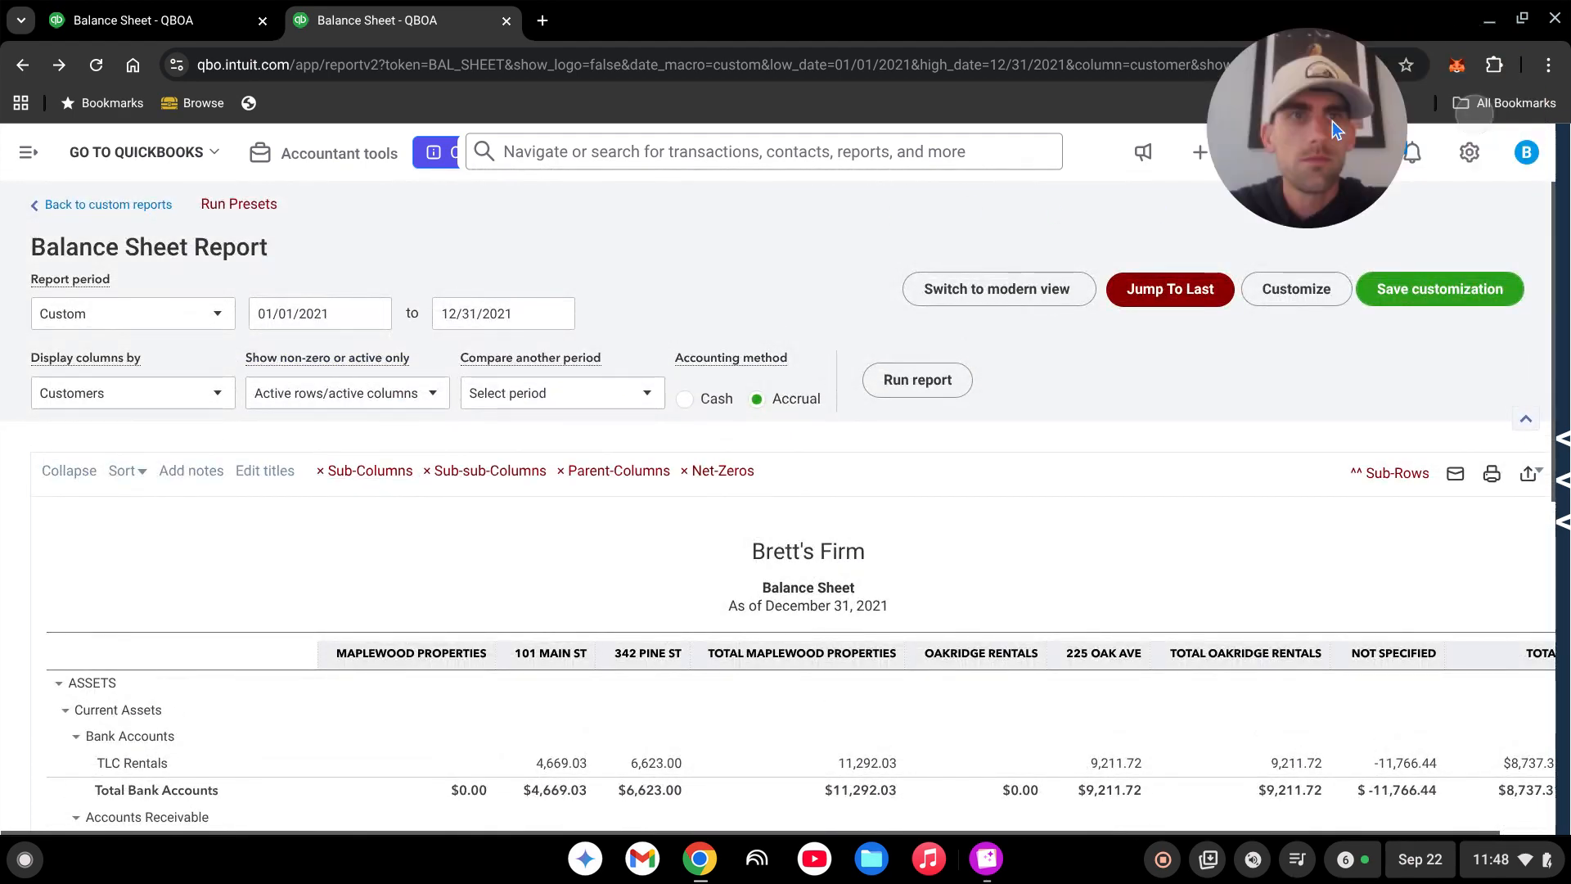
{"action": "left_click", "coordinate": [1470, 153]}
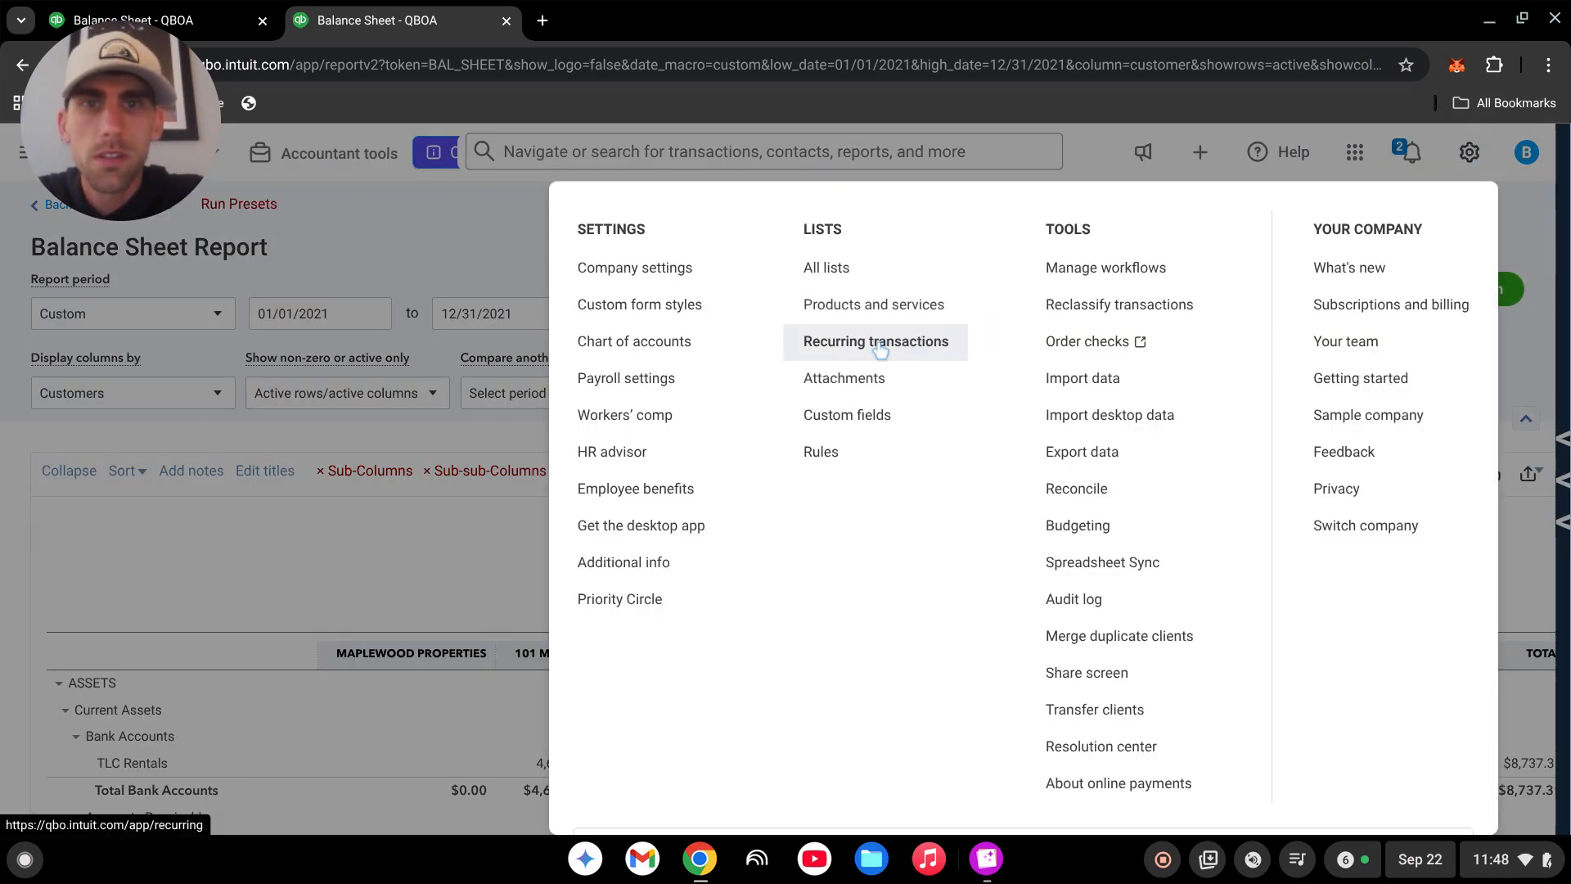
{"action": "left_click", "coordinate": [880, 349]}
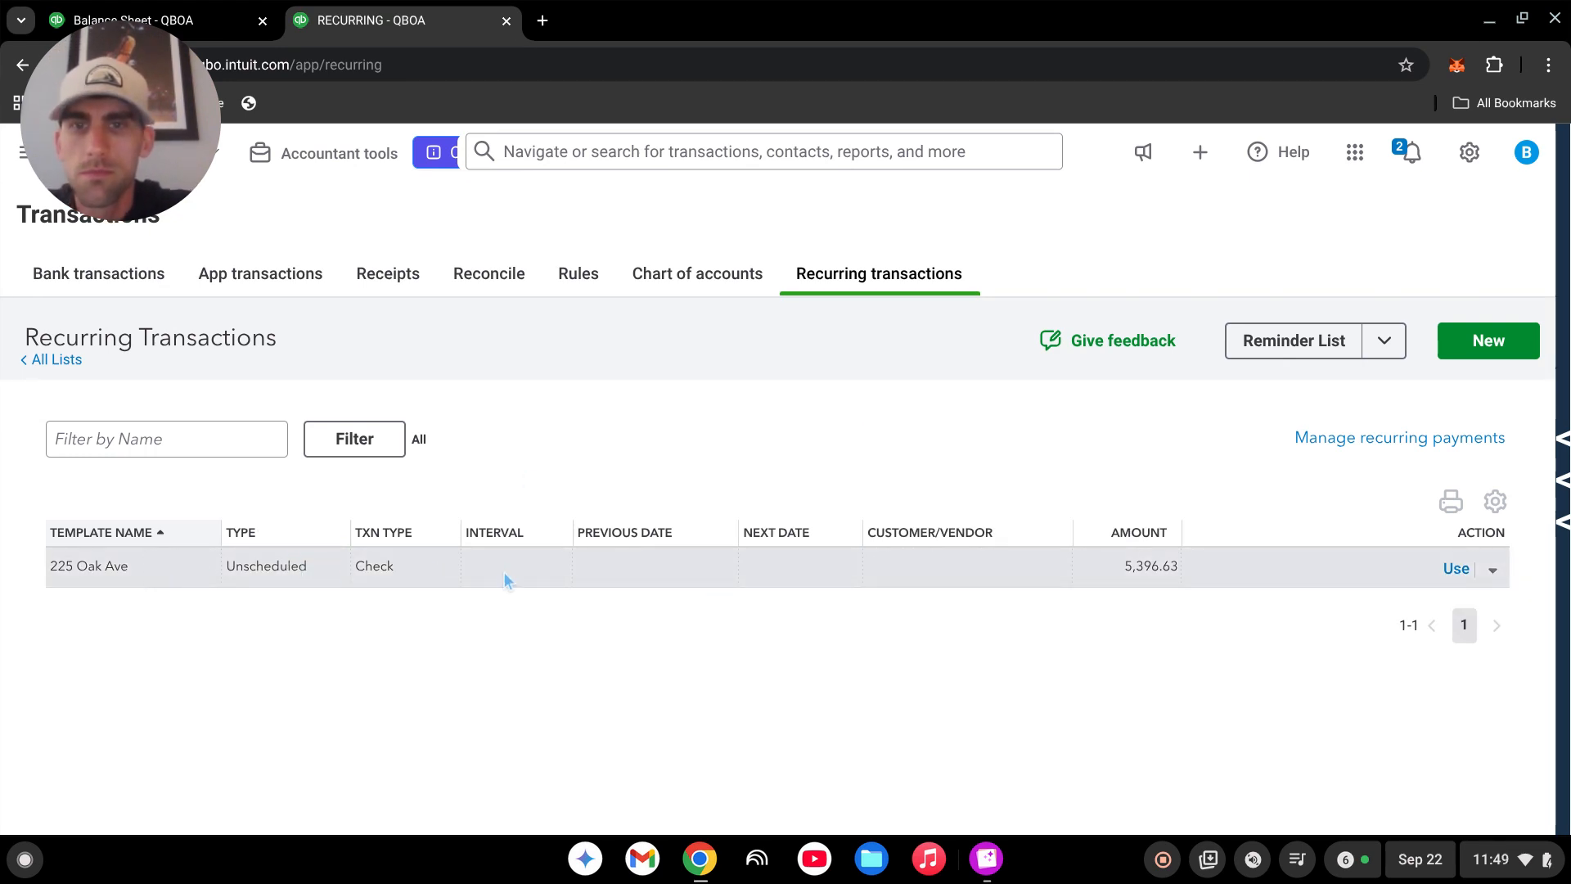
{"action": "left_click", "coordinate": [1455, 568]}
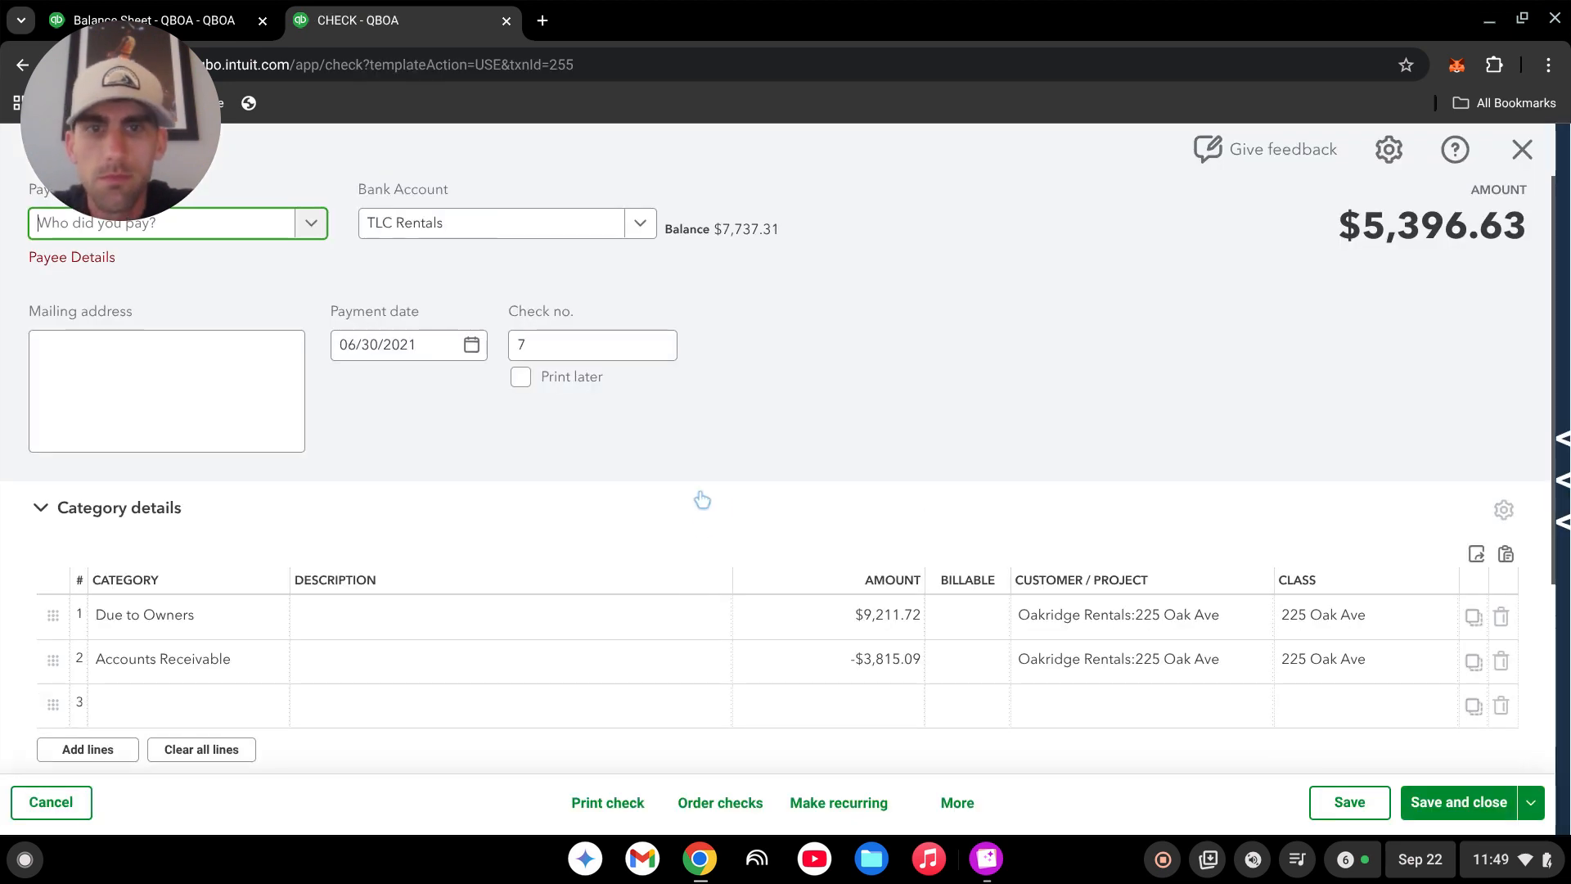
Verify the Due to Owners and Accounts Receivable lines on the 225 Oak Ave check, and save and close it
{"action": "scroll", "coordinate": [701, 498], "scroll_direction": "down", "scroll_amount": 2}
{"action": "scroll", "coordinate": [759, 608], "scroll_direction": "up", "scroll_amount": 2}
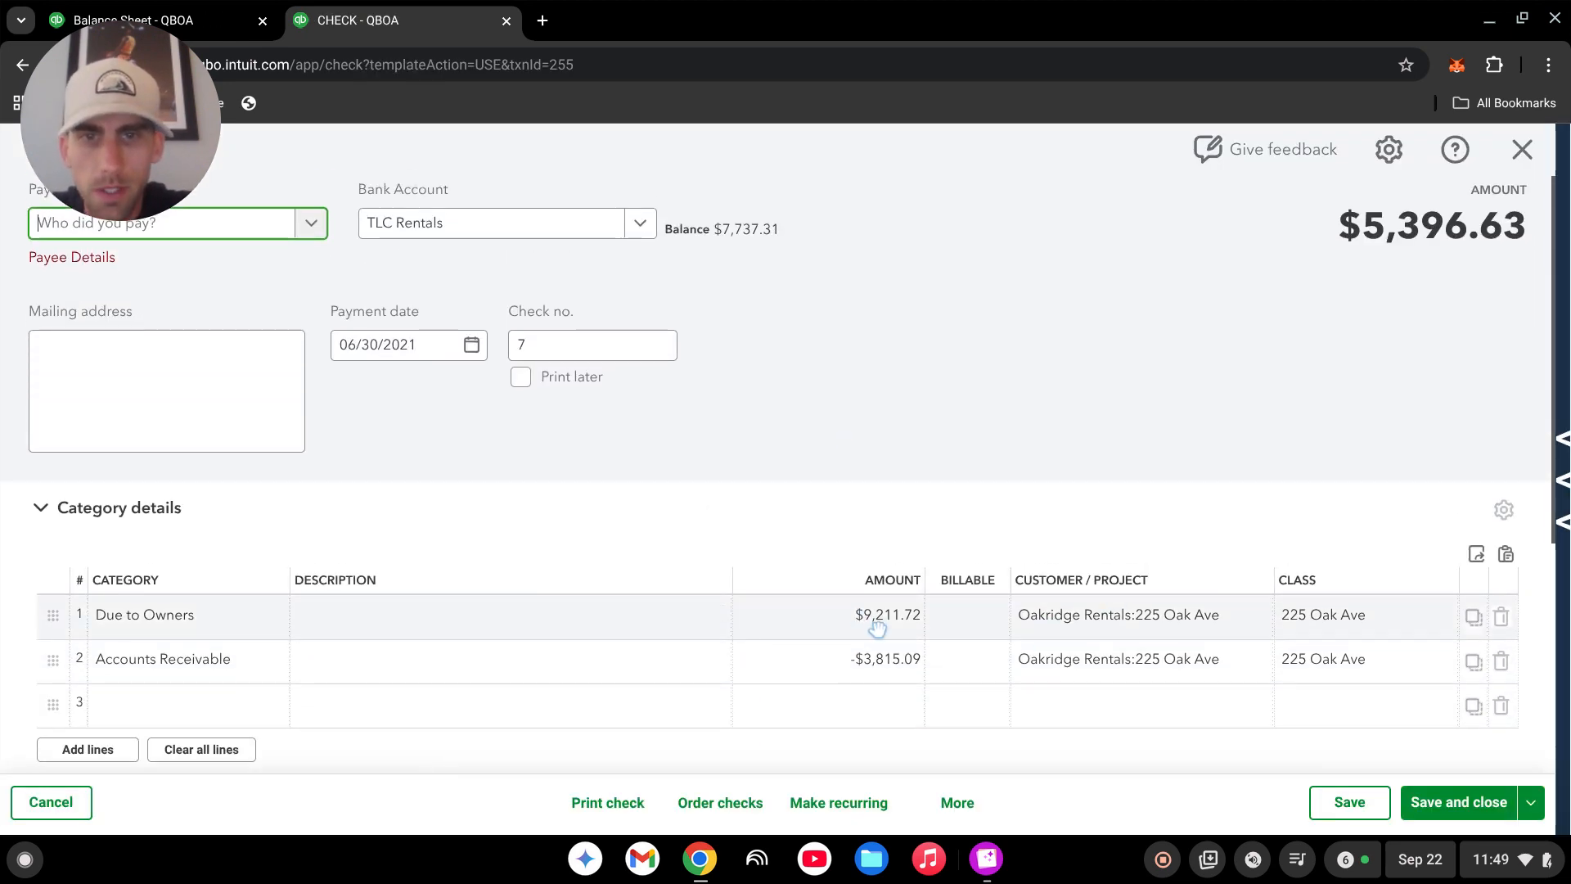
{"action": "scroll", "coordinate": [908, 413], "scroll_direction": "down", "scroll_amount": 5}
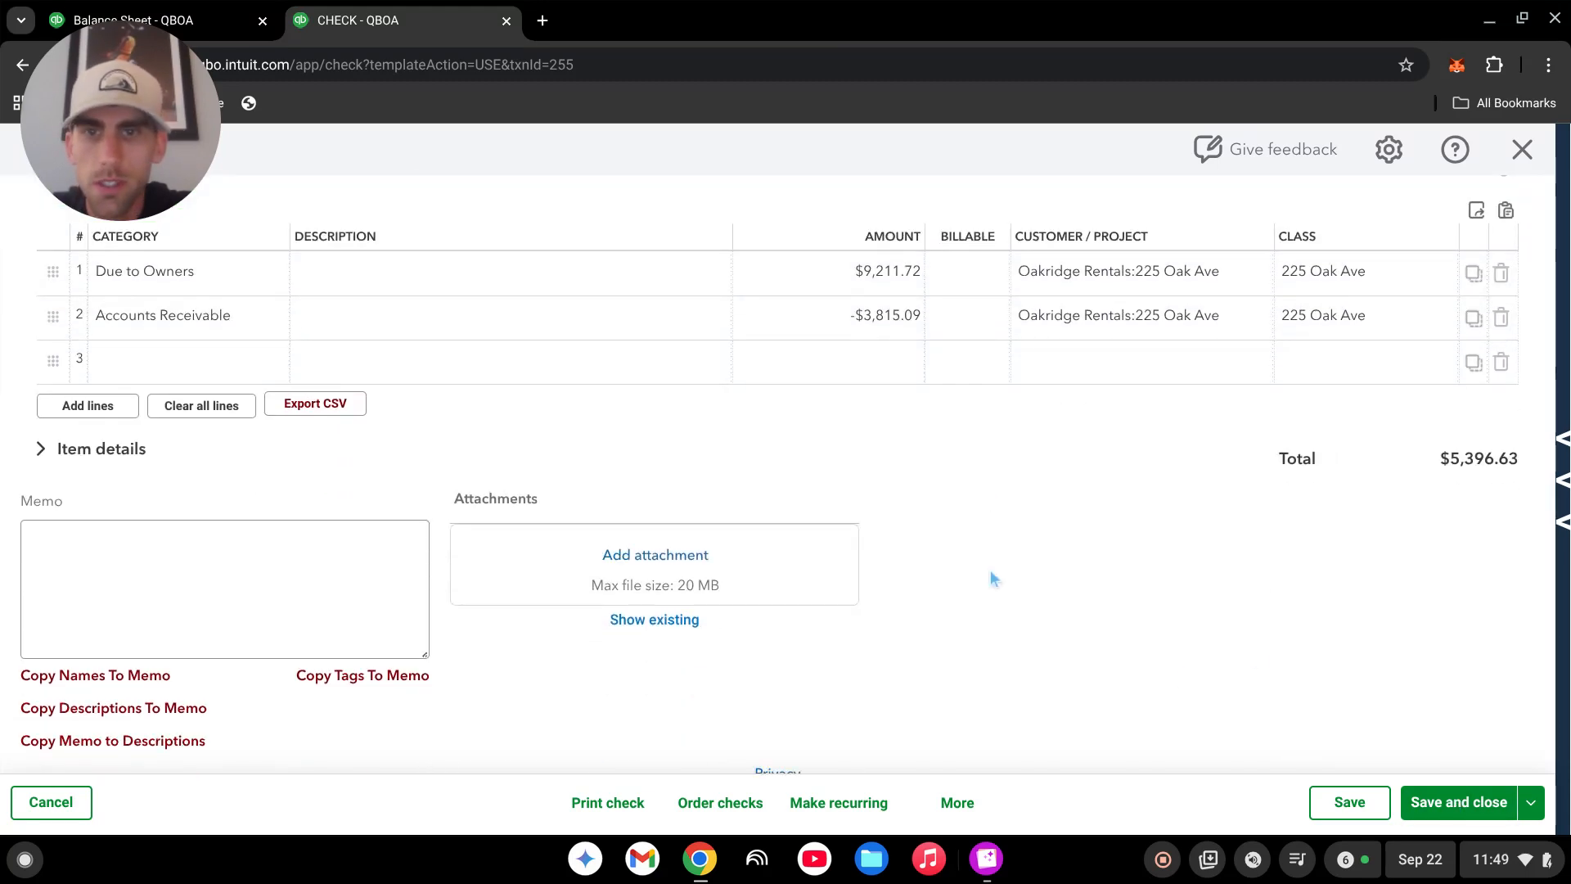
{"action": "left_click", "coordinate": [1454, 805]}
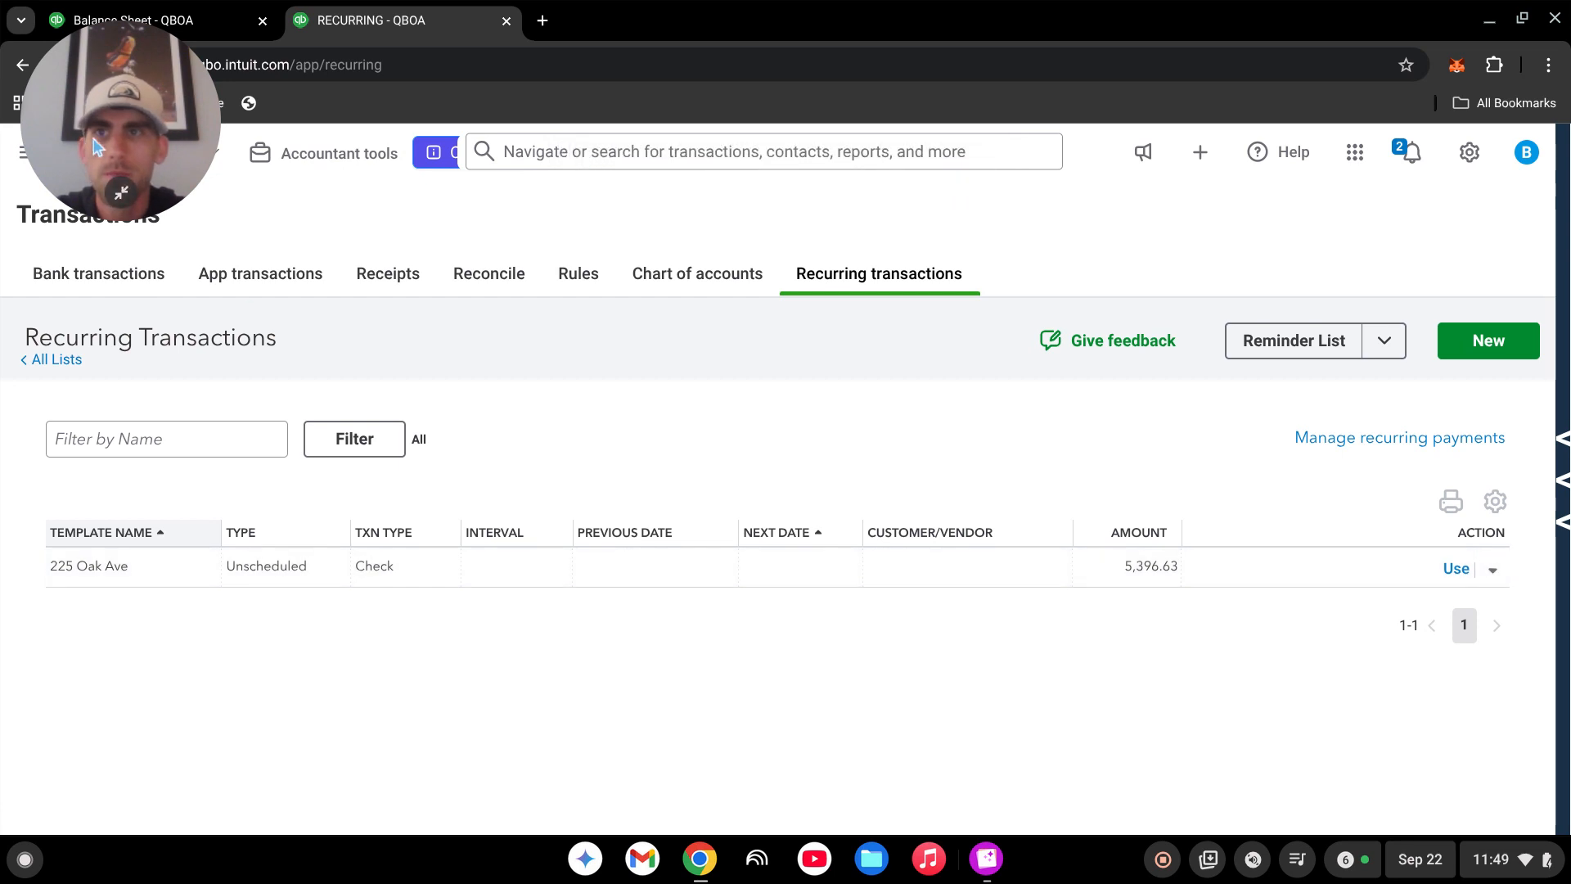
Open the custom report Balance Sheet - 2021 by customer and examine the Accounts Receivable and Due to Owners balances of each property
{"action": "left_click_drag", "start_coordinate": [139, 124], "coordinate": [1276, 267]}
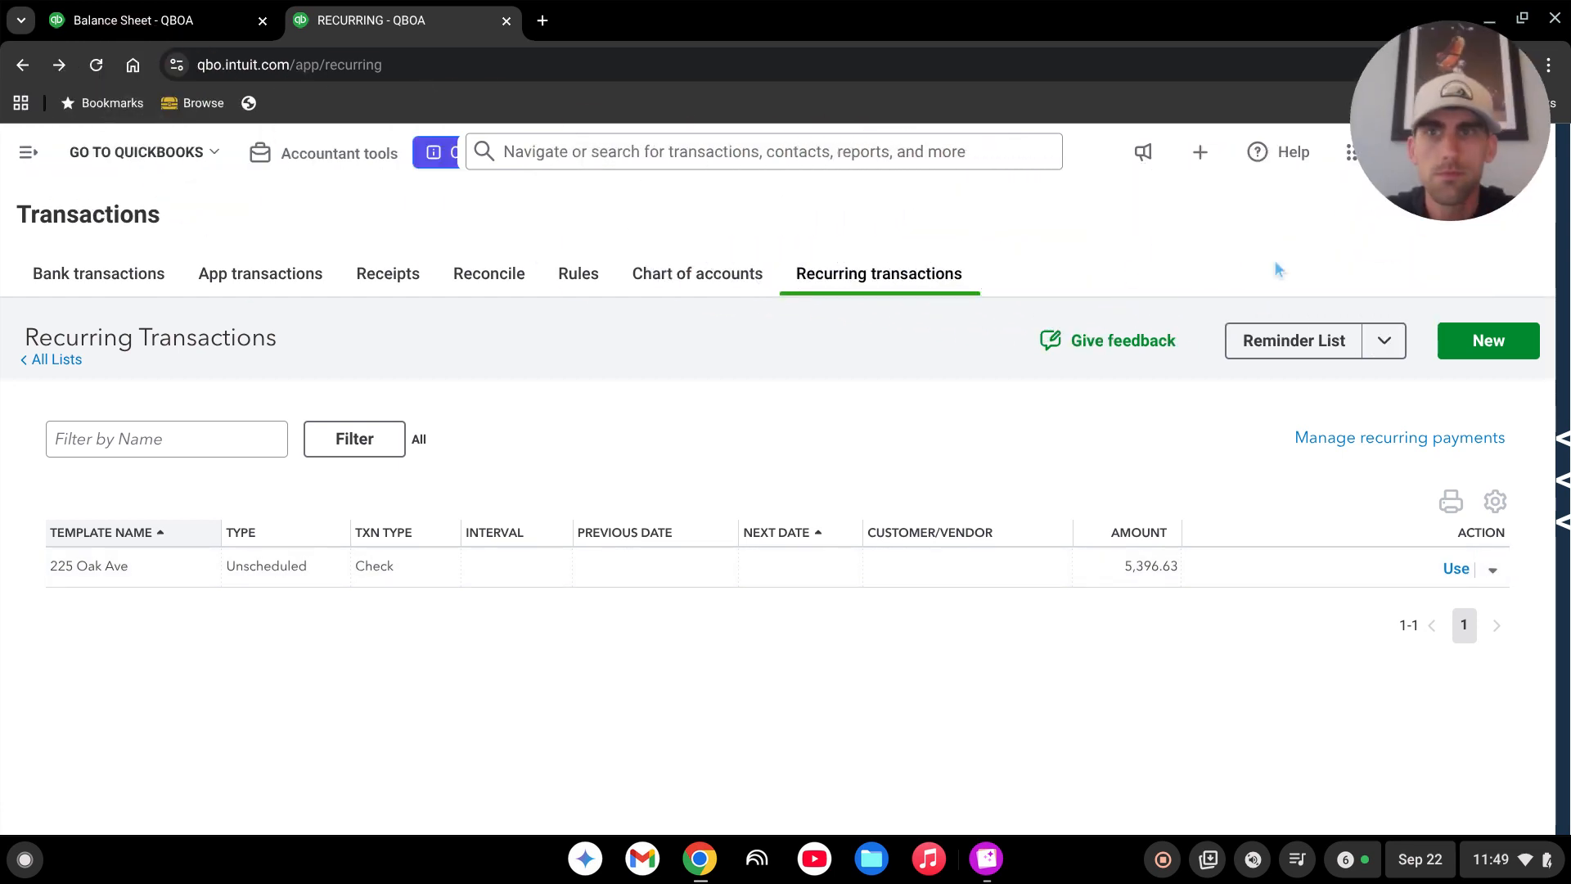
{"action": "left_click", "coordinate": [25, 156]}
{"action": "left_click", "coordinate": [121, 464]}
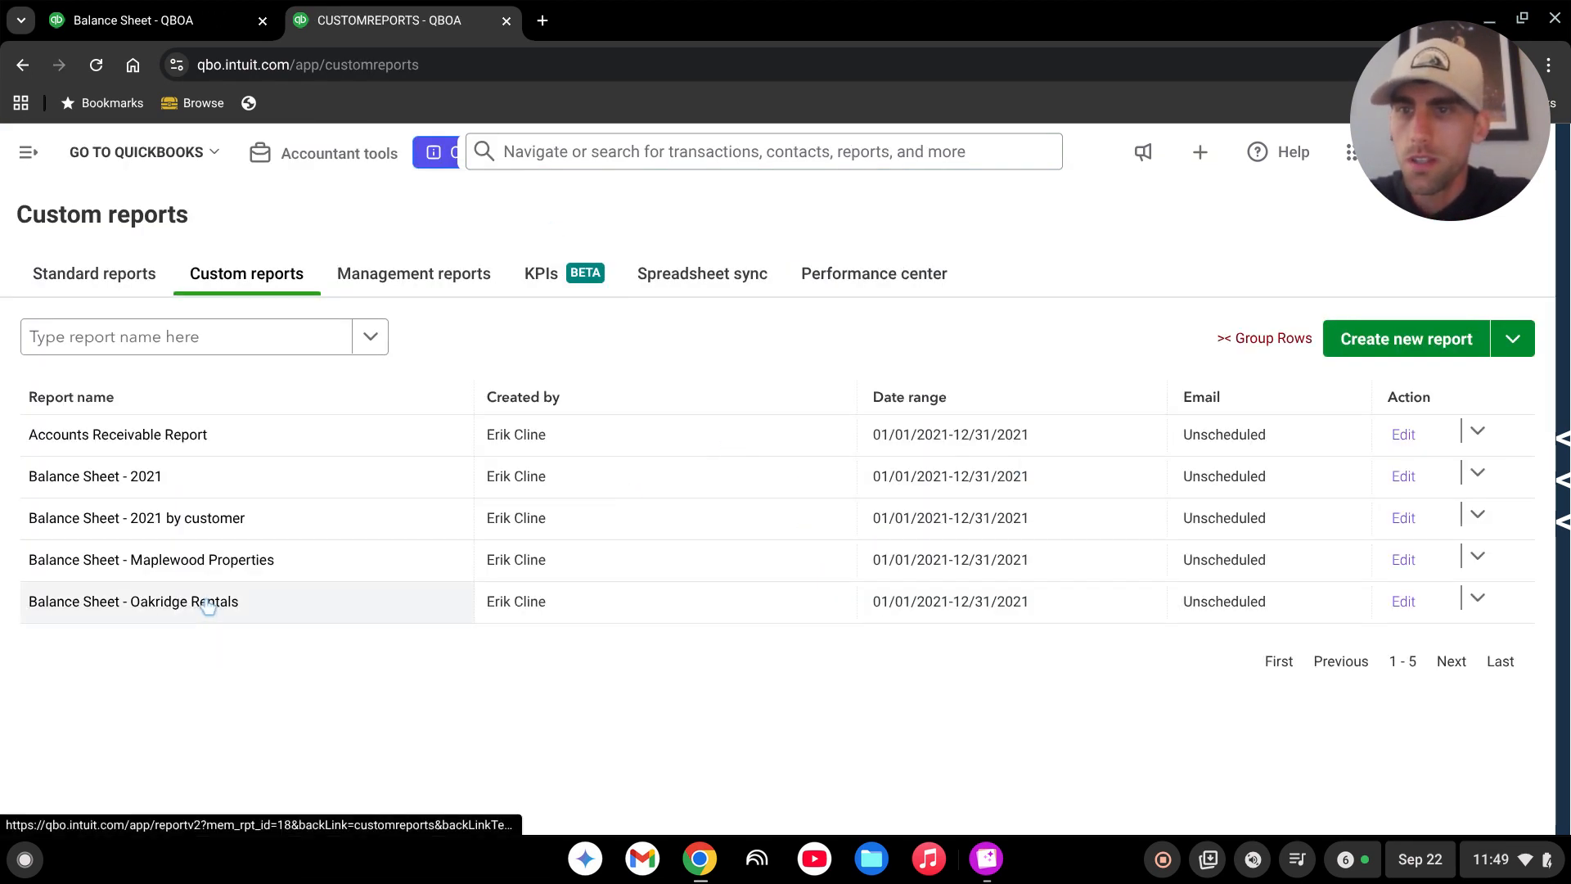
{"action": "left_click", "coordinate": [228, 524]}
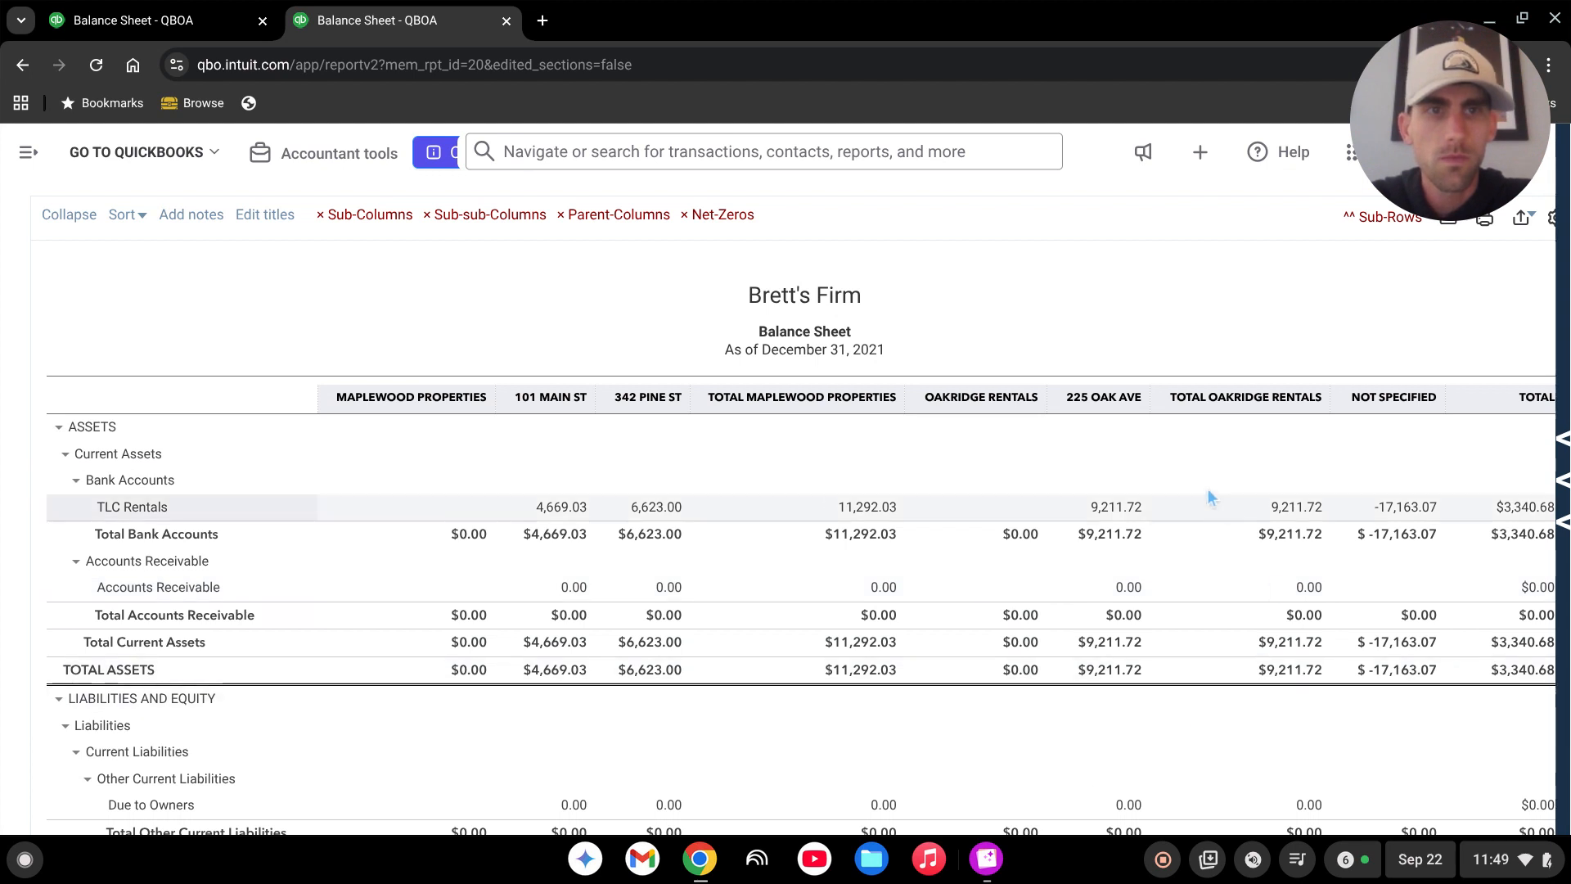
{"action": "scroll", "coordinate": [1308, 473], "scroll_direction": "down", "scroll_amount": 3}
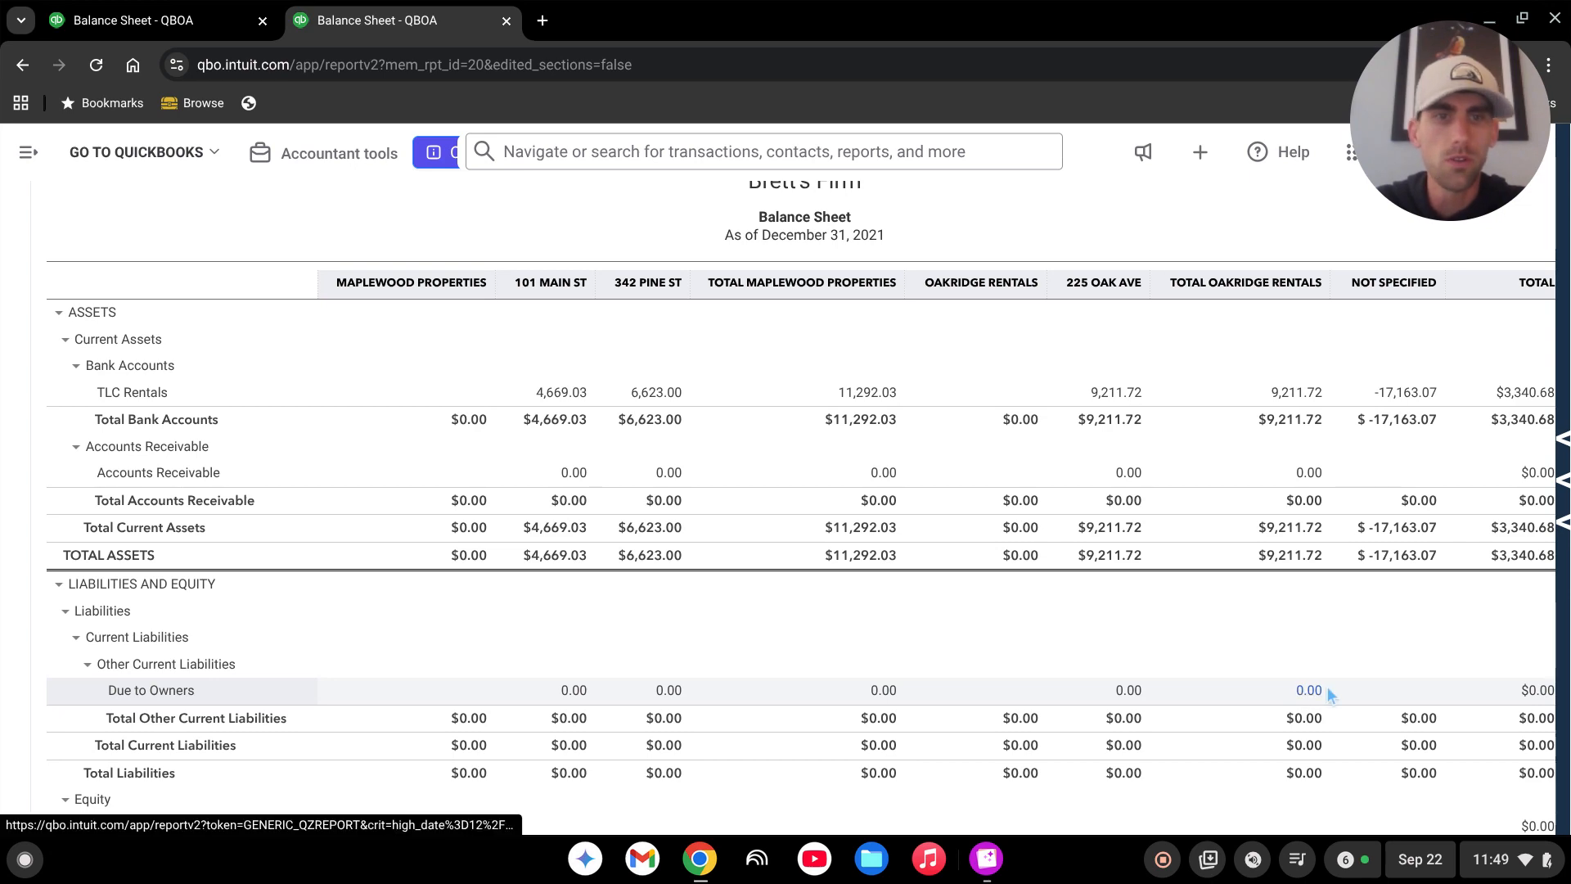
{"action": "scroll", "coordinate": [1302, 694], "scroll_direction": "down", "scroll_amount": 4}
{"action": "scroll", "coordinate": [1291, 728], "scroll_direction": "up", "scroll_amount": 7}
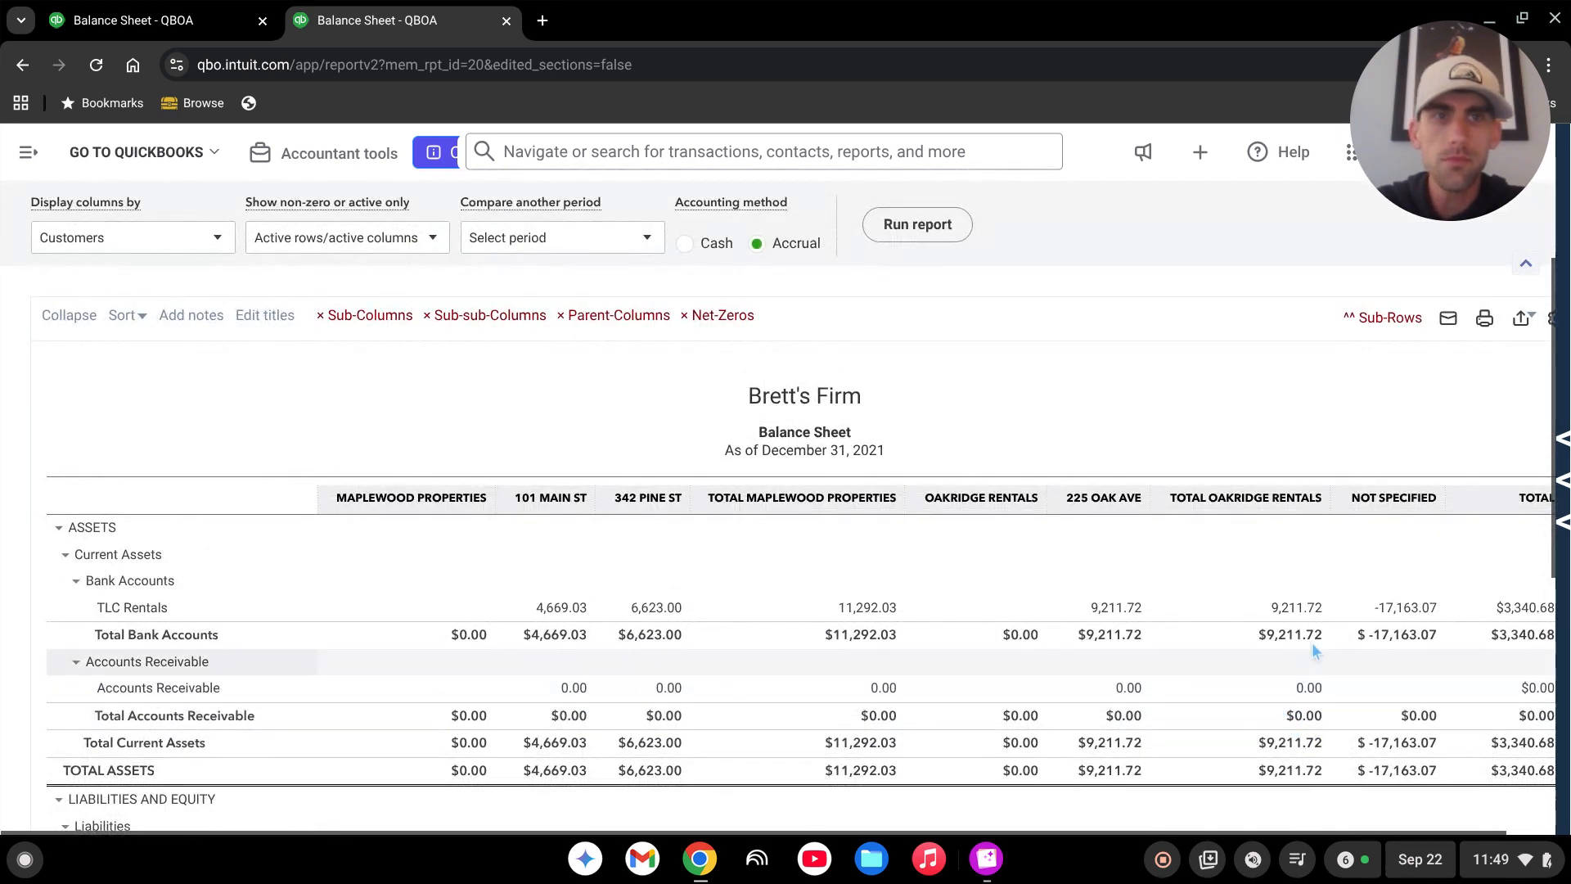
Hide the net-zero columns in the balance sheet by customer and review the remaining property columns
{"action": "left_click", "coordinate": [722, 322]}
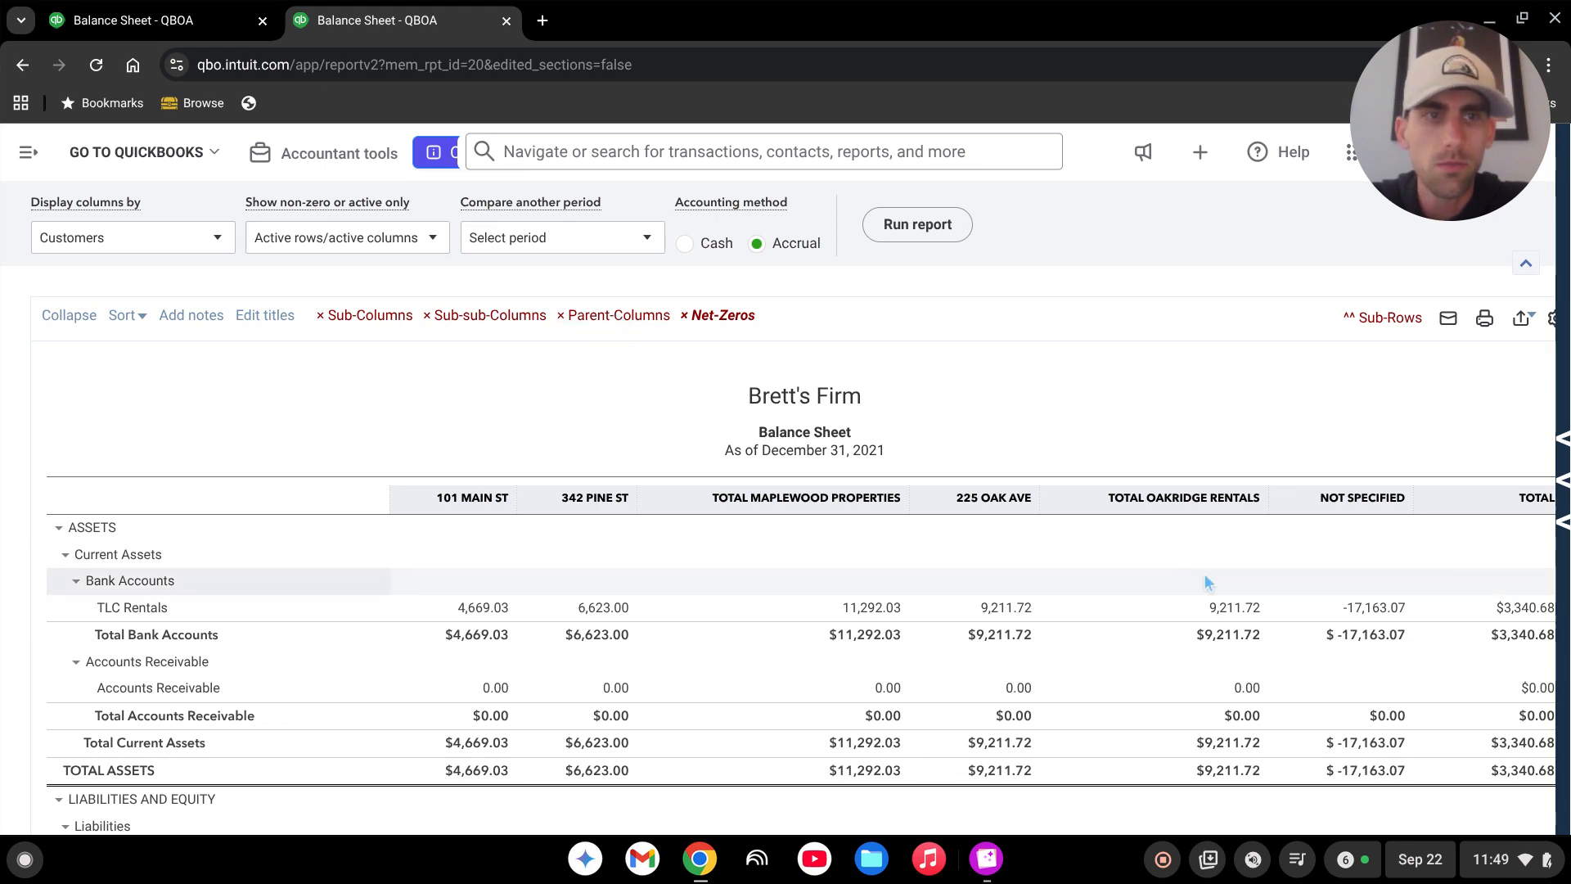
{"action": "scroll", "coordinate": [1061, 610], "scroll_direction": "down", "scroll_amount": 3}
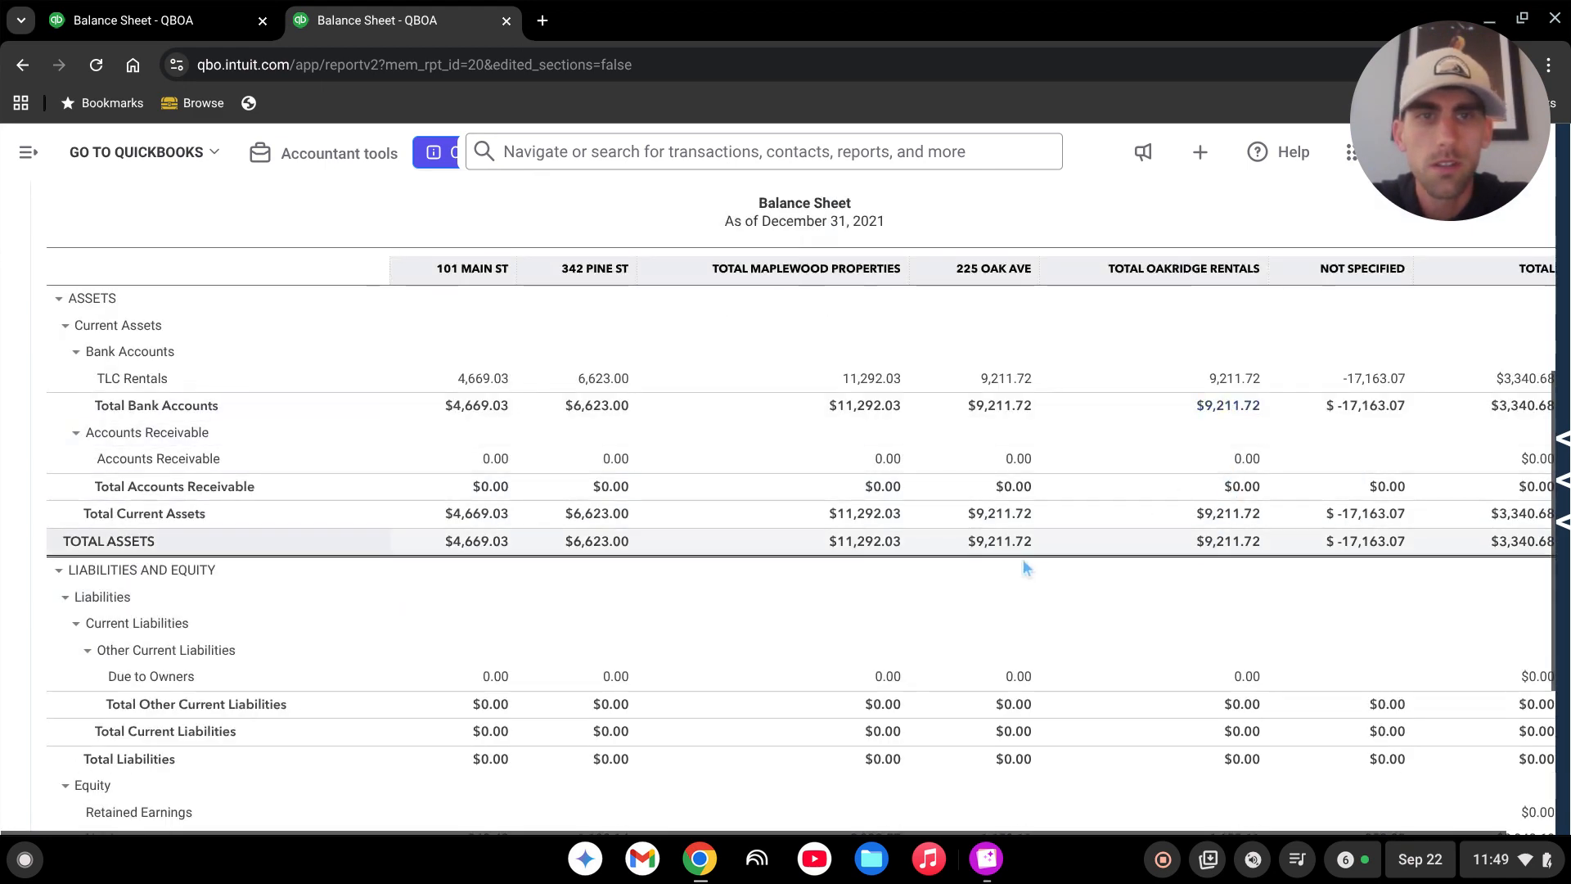
{"action": "scroll", "coordinate": [645, 486], "scroll_direction": "up", "scroll_amount": 5}
{"action": "scroll", "coordinate": [369, 497], "scroll_direction": "down", "scroll_amount": 2}
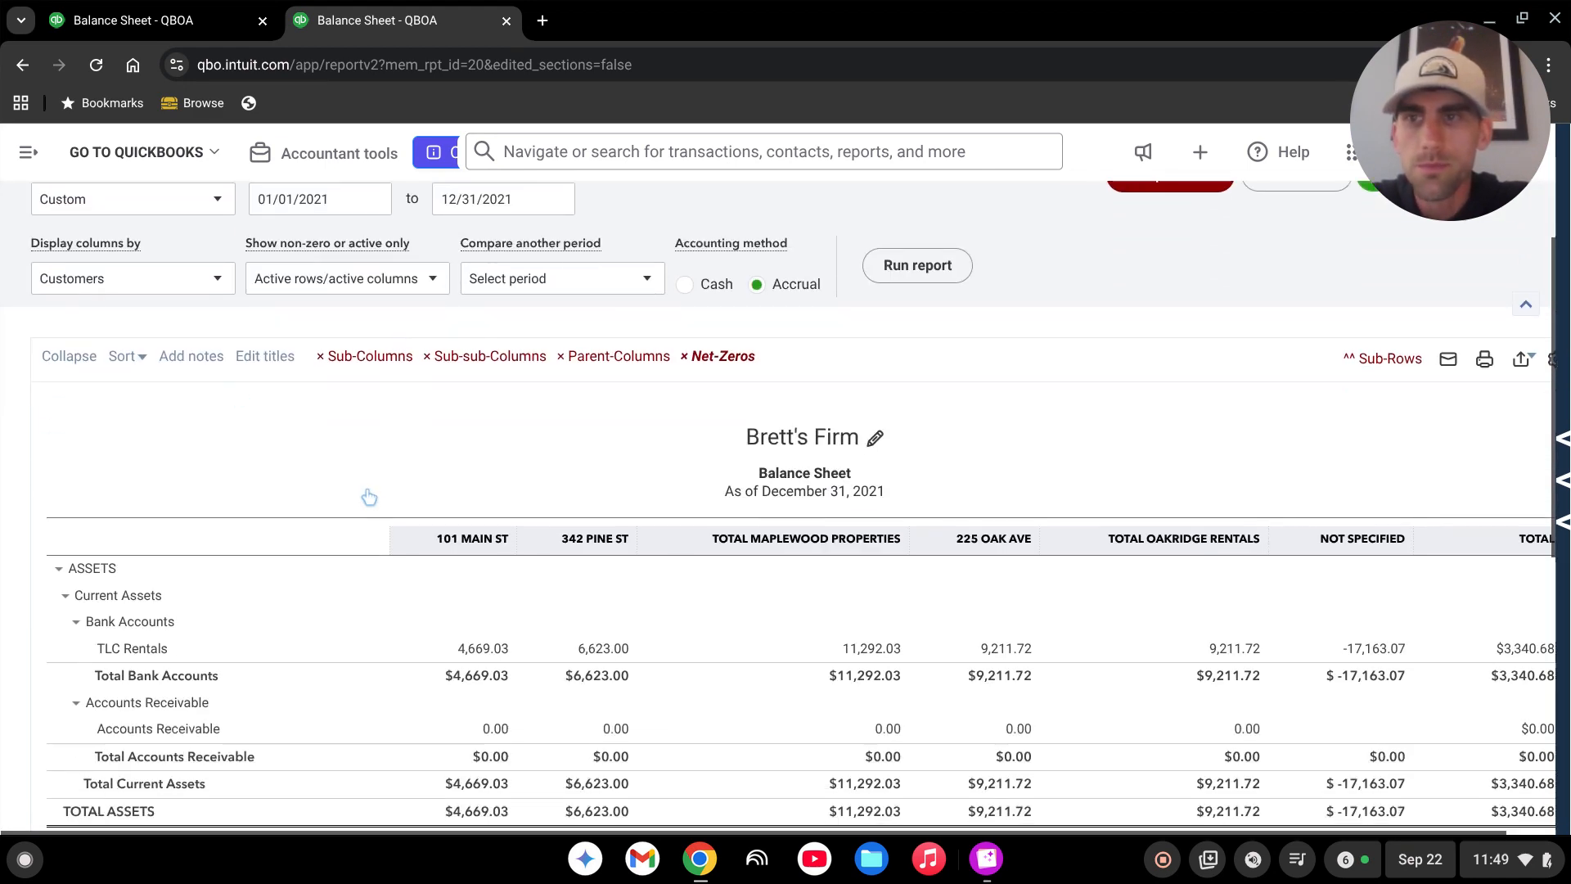
Run the balance sheet with columns displayed by Classes and examine each class's Accounts Receivable, Due to Owners and equity
{"action": "left_click", "coordinate": [205, 279]}
{"action": "left_click", "coordinate": [158, 550]}
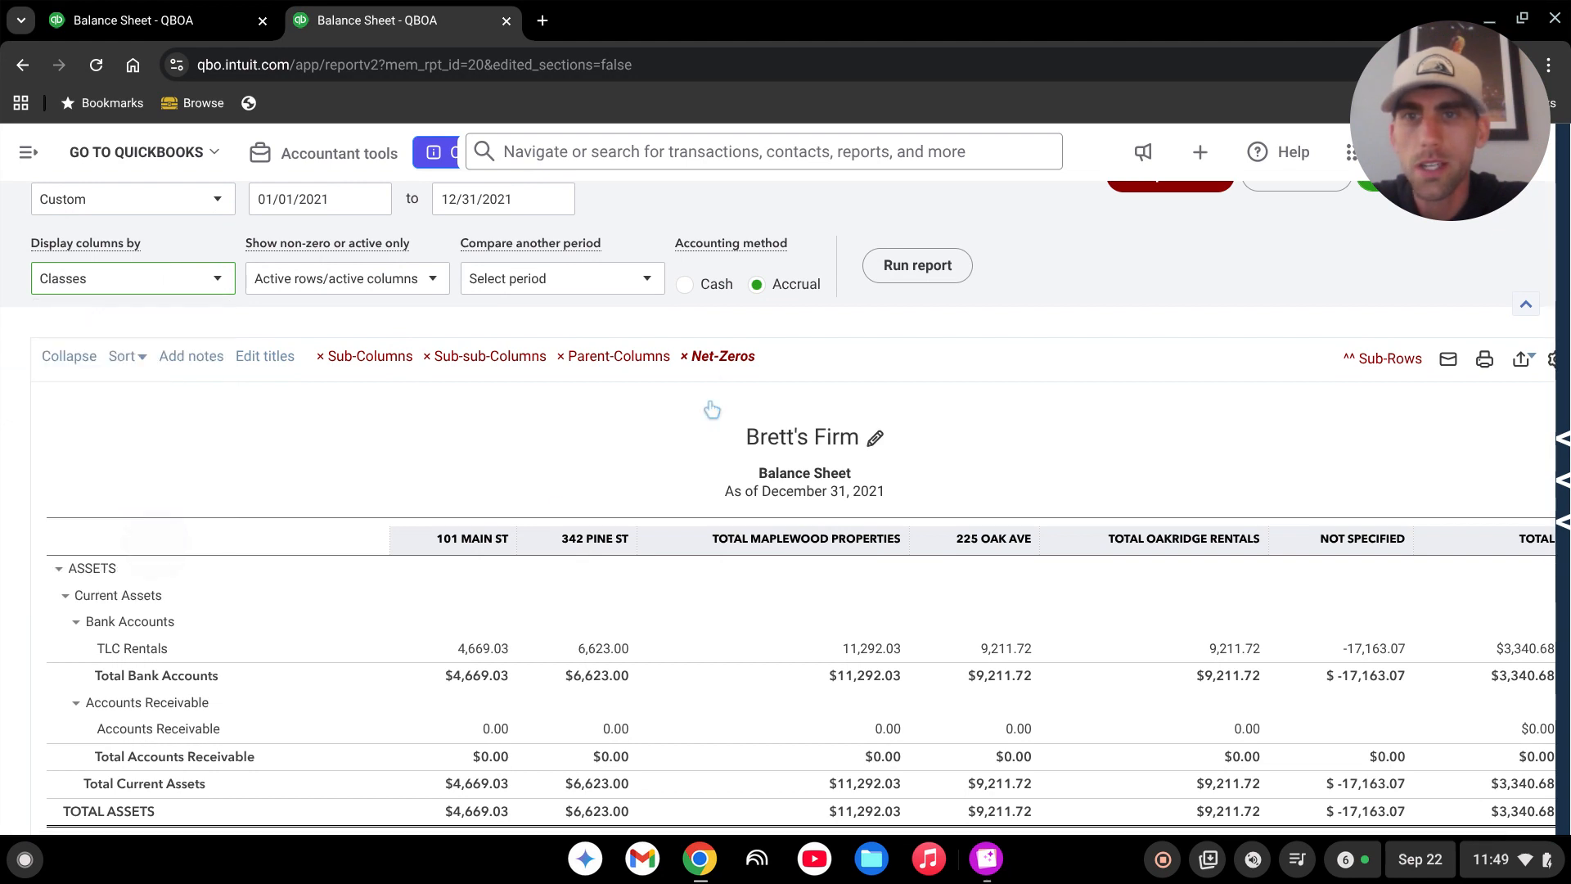
{"action": "left_click", "coordinate": [917, 265]}
{"action": "scroll", "coordinate": [790, 527], "scroll_direction": "down", "scroll_amount": 3}
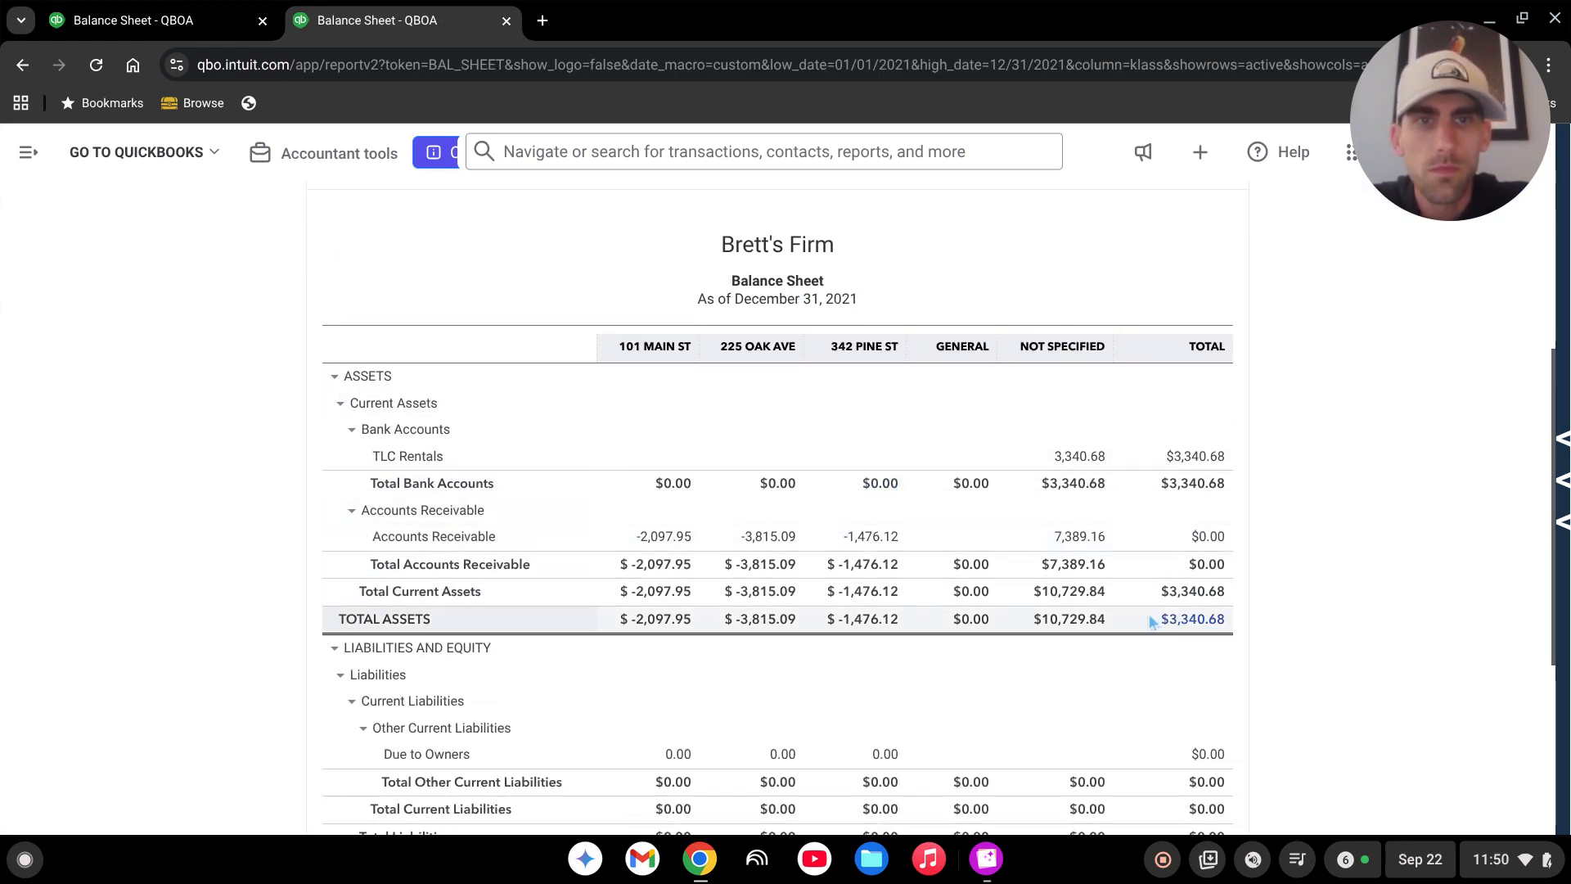
{"action": "scroll", "coordinate": [1063, 488], "scroll_direction": "down", "scroll_amount": 1}
{"action": "scroll", "coordinate": [965, 352], "scroll_direction": "up", "scroll_amount": 1}
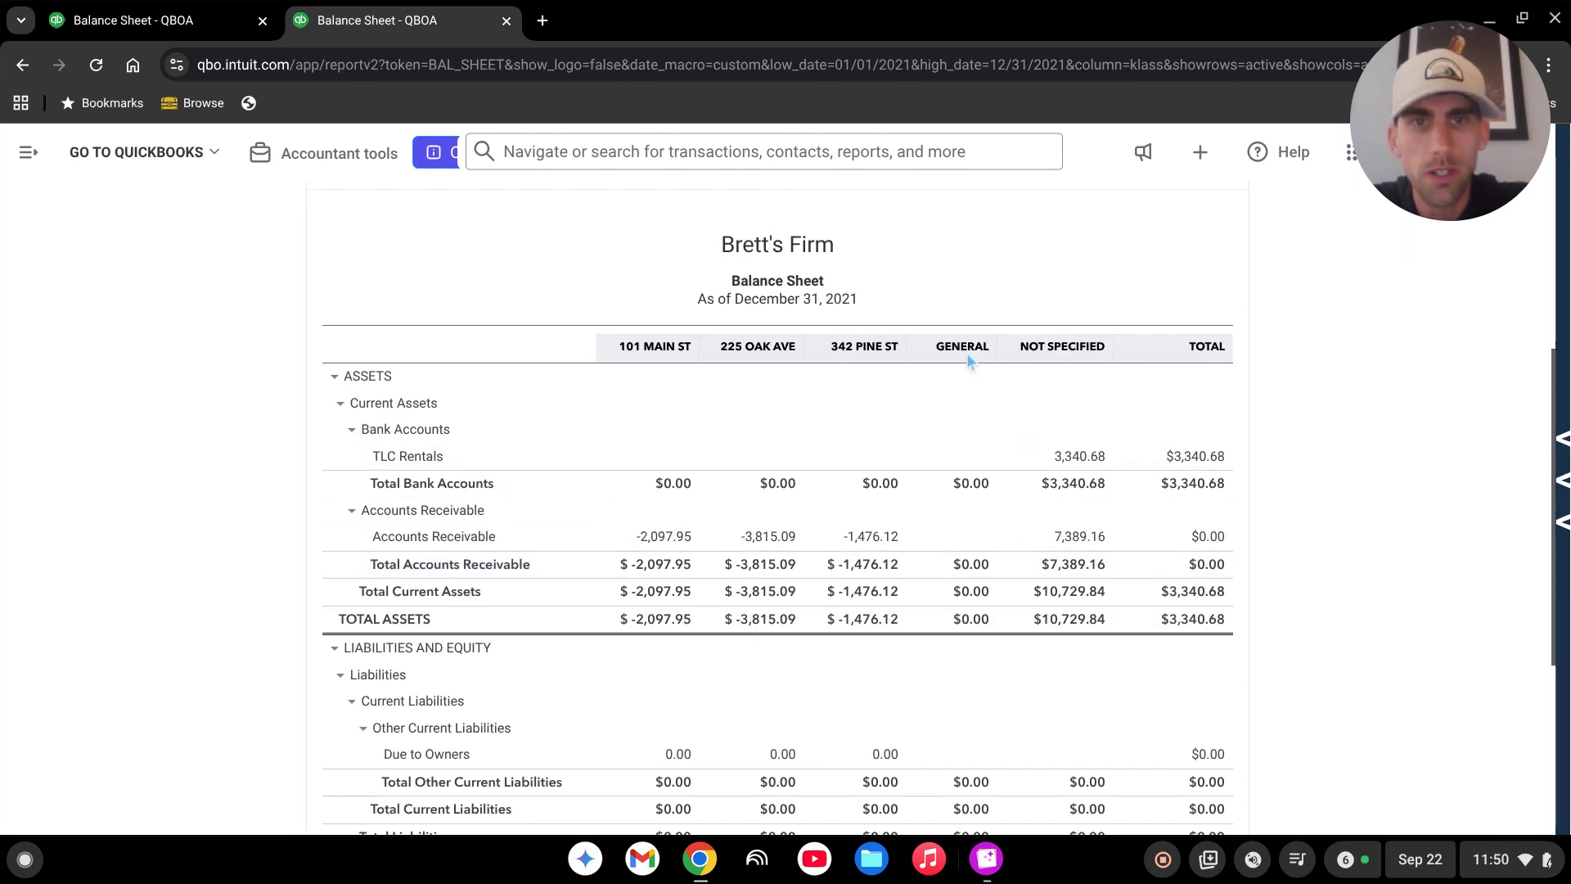
{"action": "scroll", "coordinate": [974, 556], "scroll_direction": "down", "scroll_amount": 1}
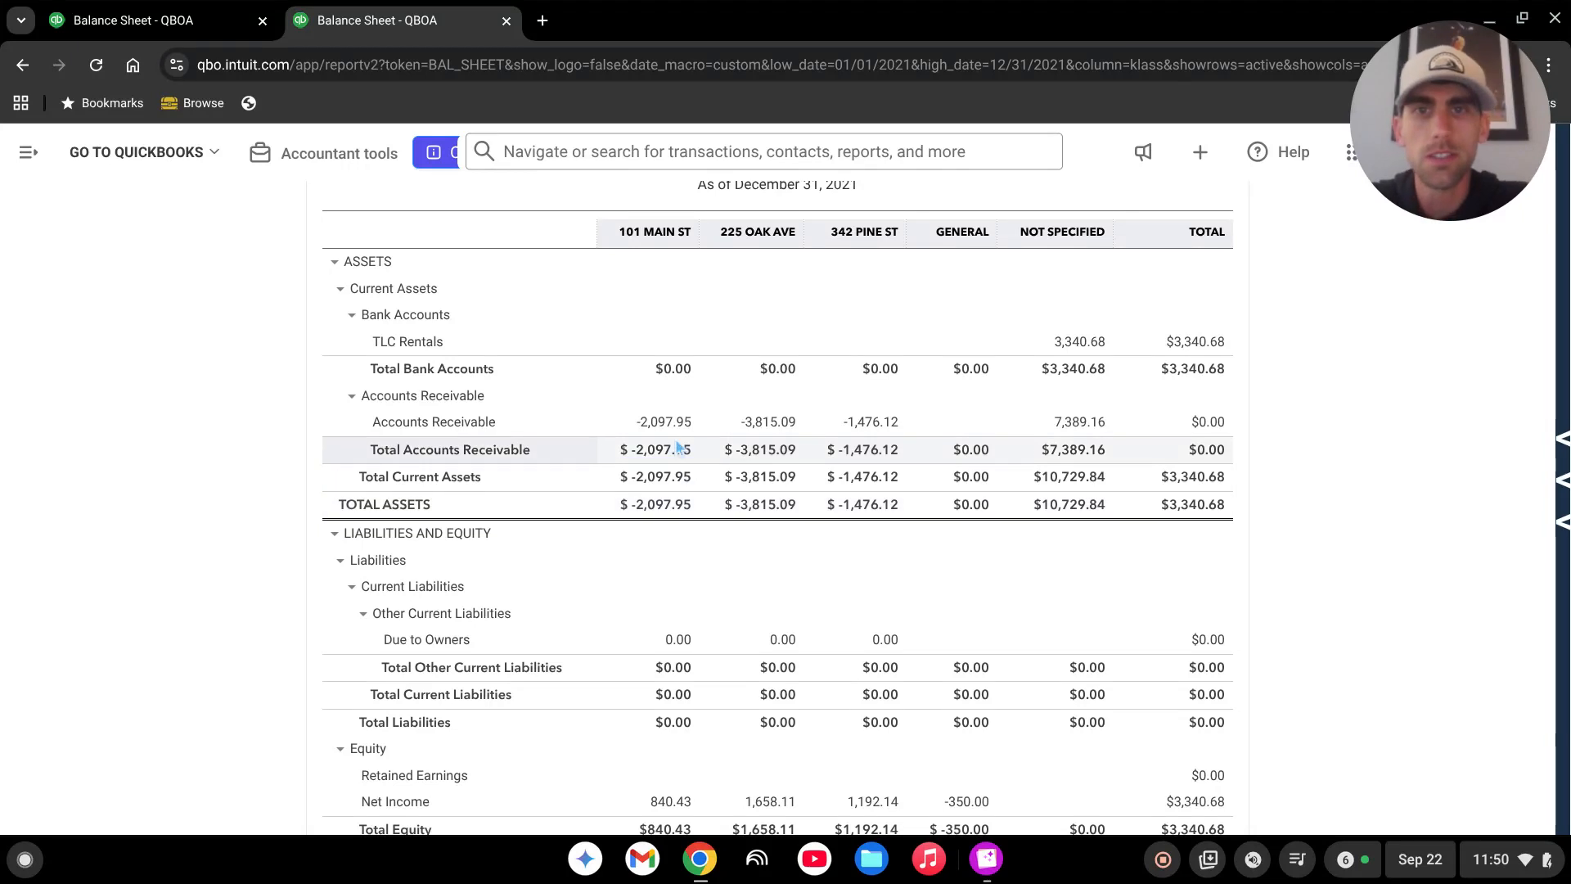
{"action": "scroll", "coordinate": [1039, 474], "scroll_direction": "down", "scroll_amount": 2}
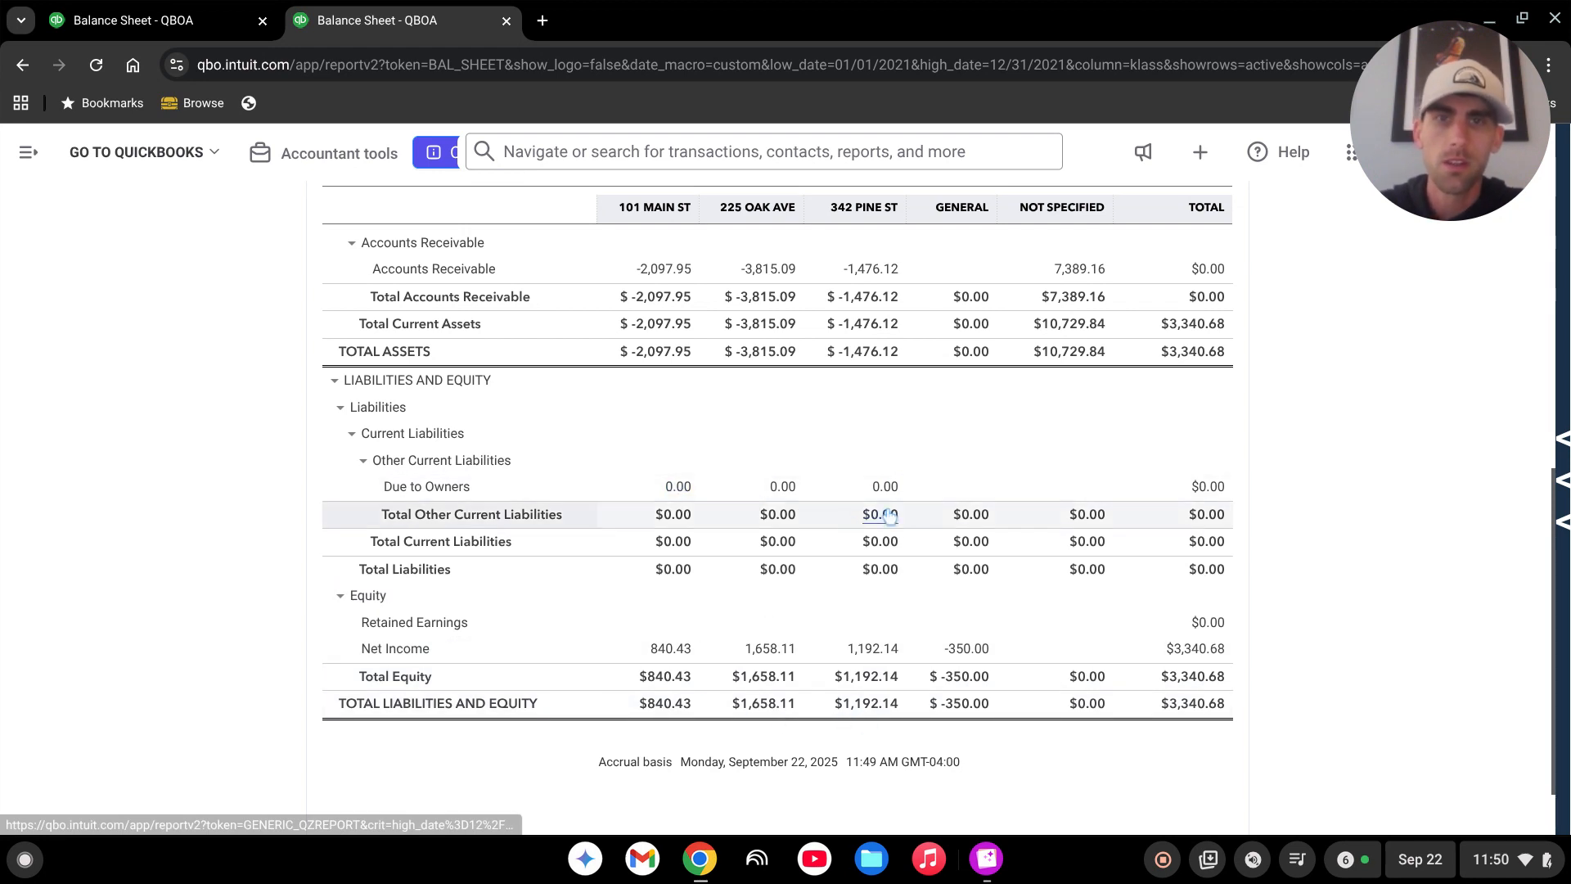
Examine the Not Specified column against the property classes in the balance sheet's Accounts Receivable and Due to Owners rows
{"action": "scroll", "coordinate": [921, 632], "scroll_direction": "up", "scroll_amount": 2}
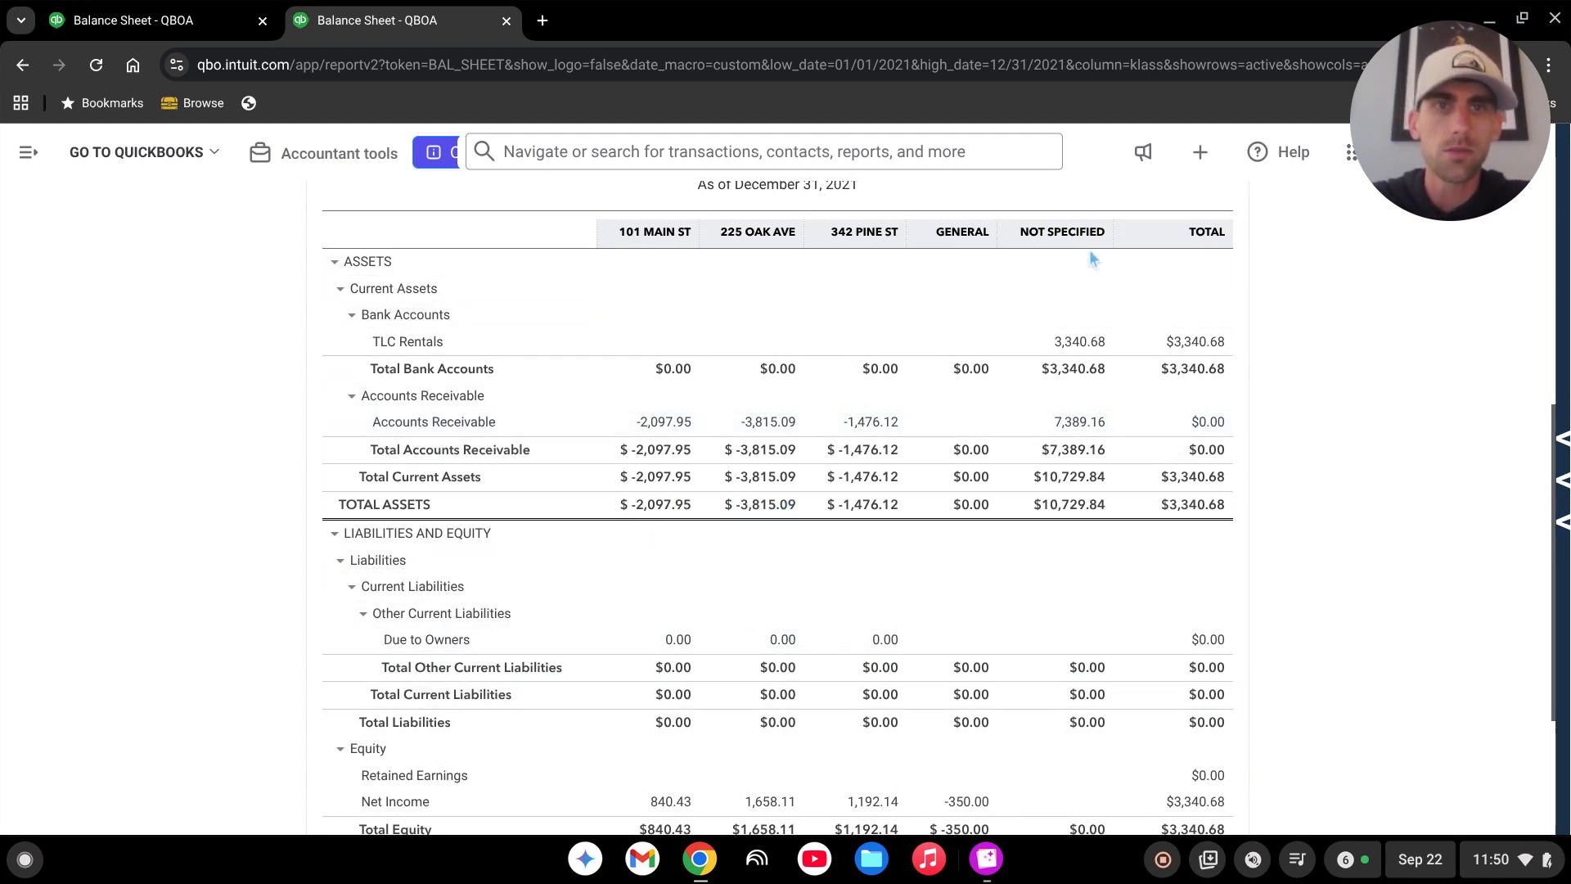
{"action": "scroll", "coordinate": [852, 537], "scroll_direction": "down", "scroll_amount": 2}
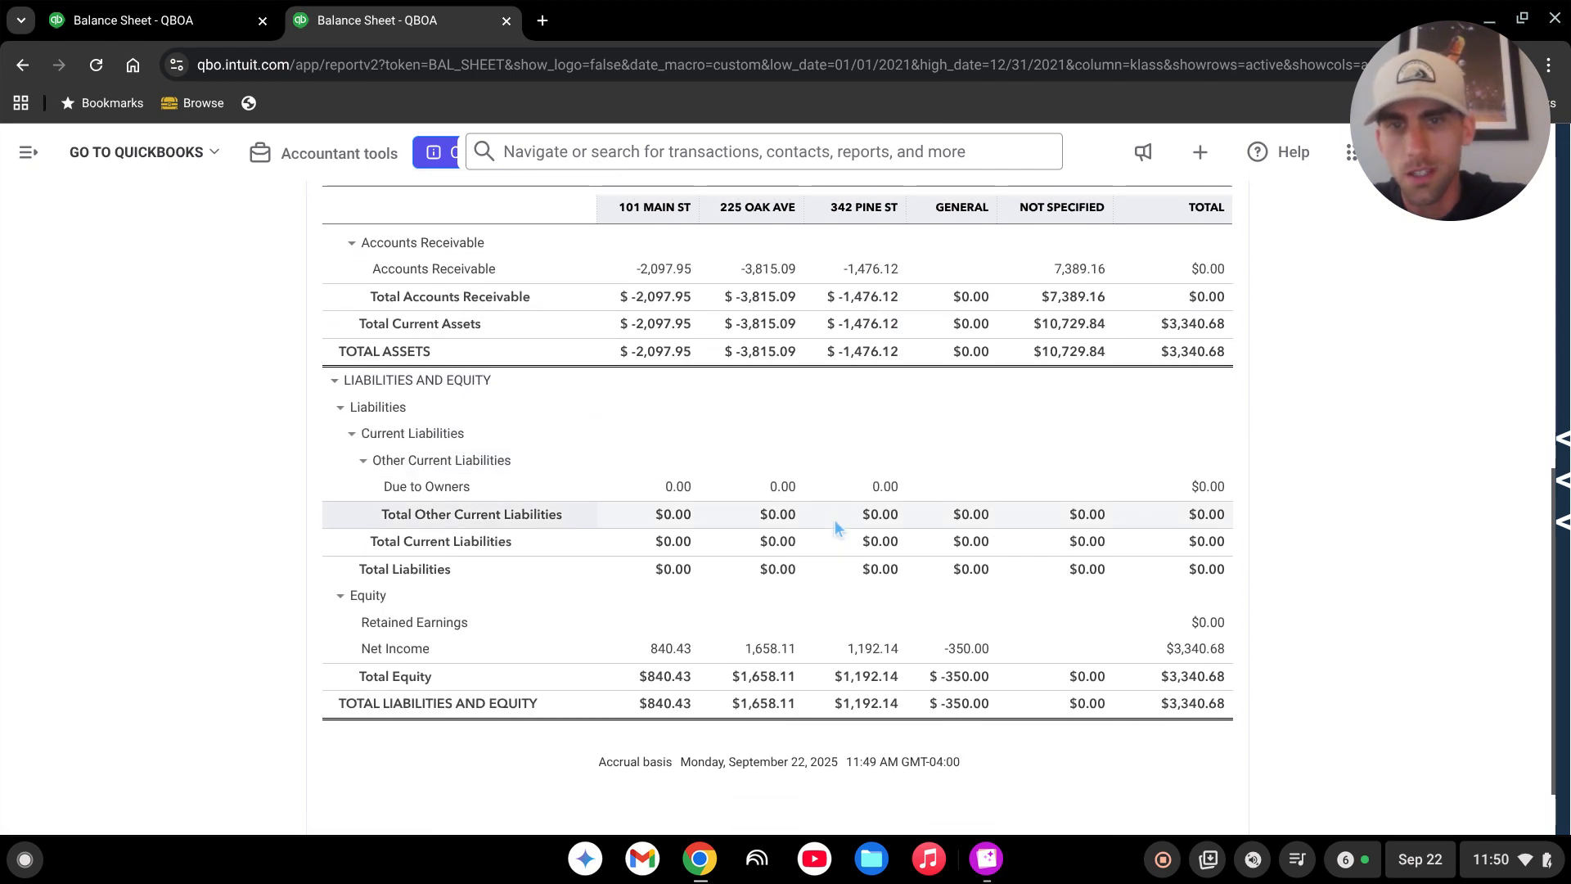
{"action": "scroll", "coordinate": [726, 622], "scroll_direction": "up", "scroll_amount": 6}
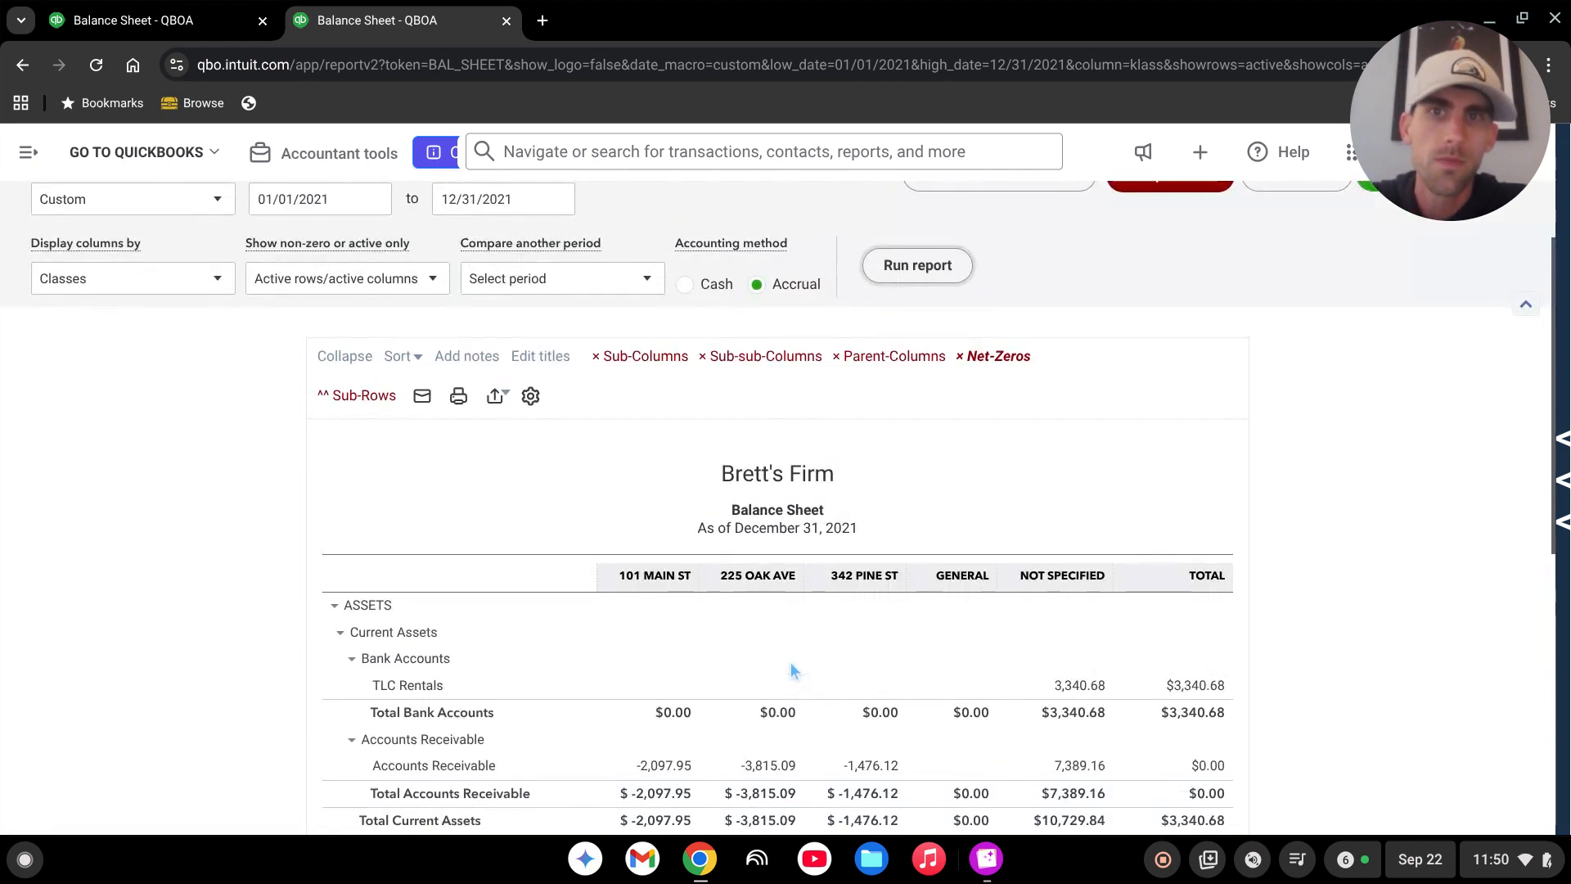
{"action": "scroll", "coordinate": [561, 438], "scroll_direction": "down", "scroll_amount": 1}
Run the balance sheet with Total Only columns and review the Due to Owners and Net Income totals
{"action": "scroll", "coordinate": [494, 512], "scroll_direction": "up", "scroll_amount": 3}
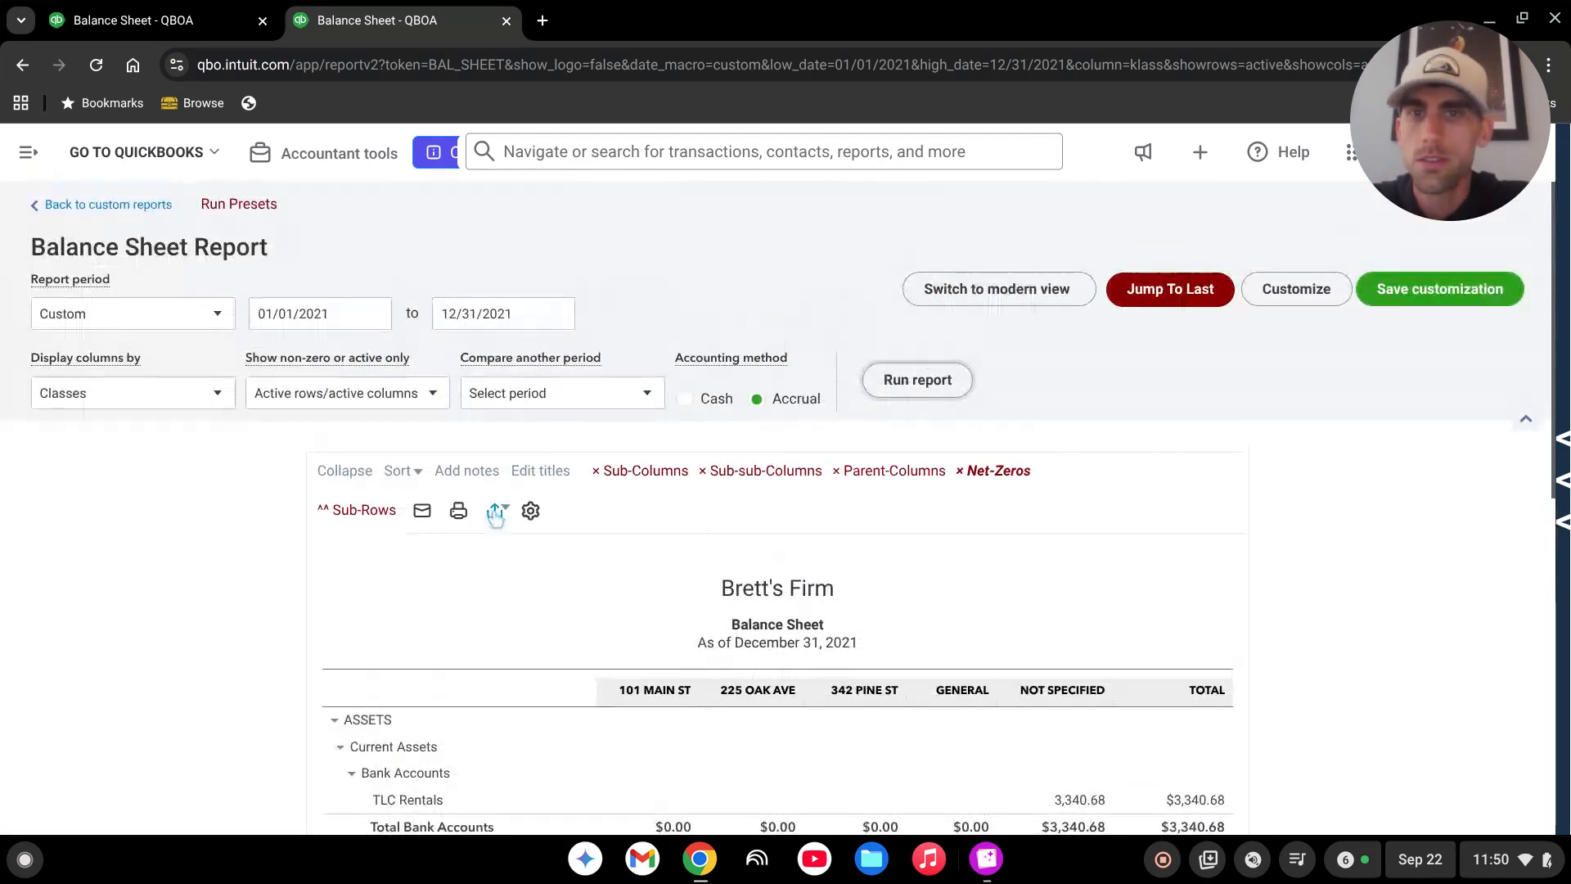
{"action": "left_click", "coordinate": [182, 399]}
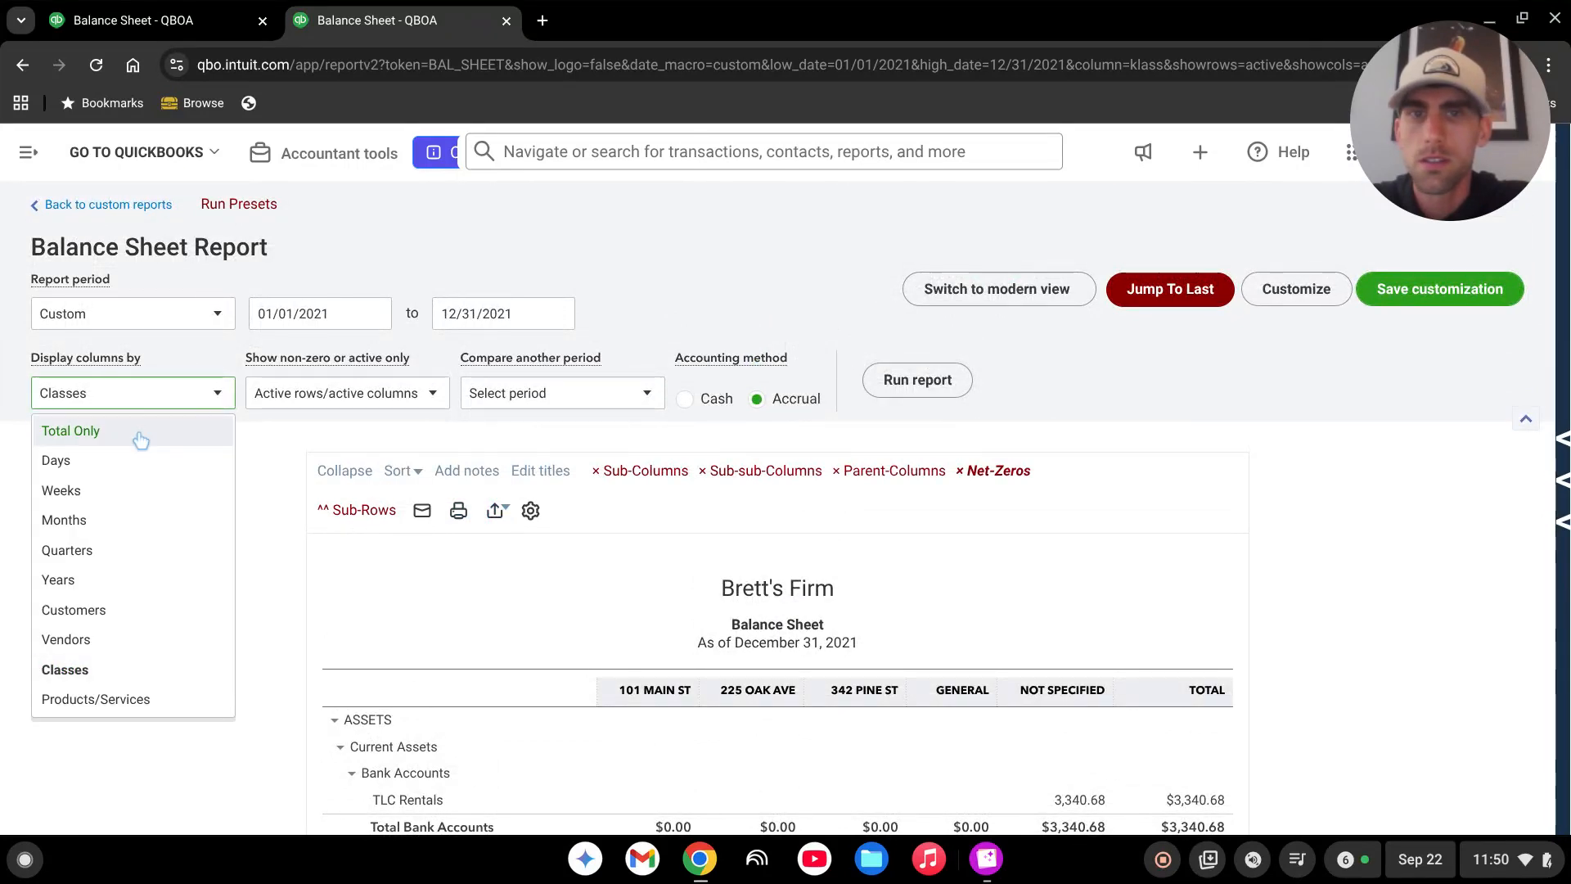
{"action": "left_click", "coordinate": [139, 434]}
{"action": "left_click", "coordinate": [910, 391]}
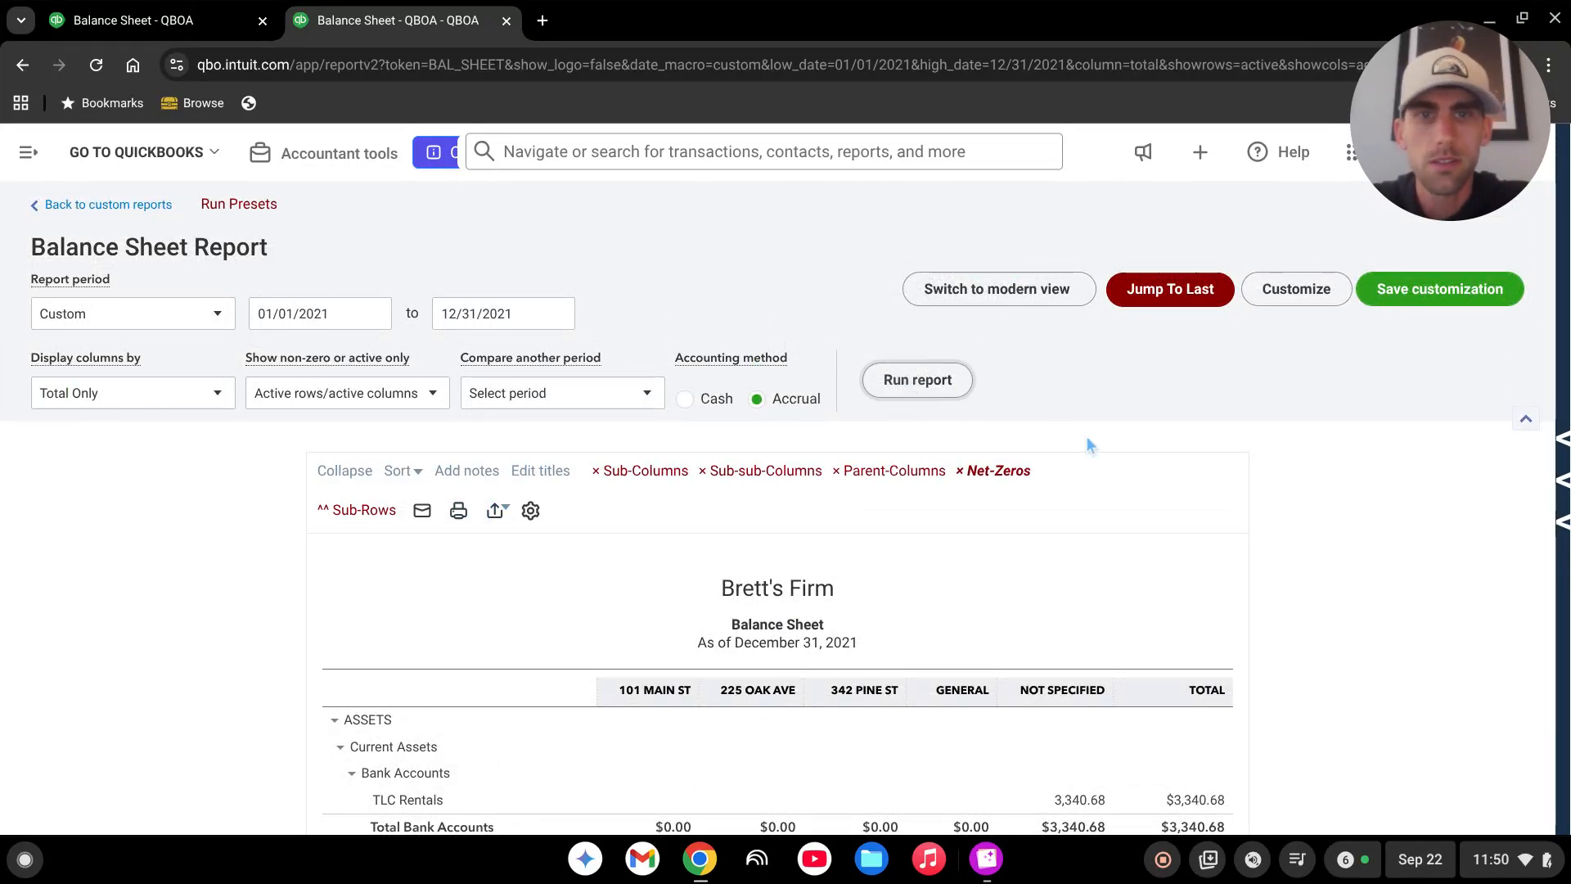
{"action": "scroll", "coordinate": [1055, 442], "scroll_direction": "down", "scroll_amount": 5}
{"action": "scroll", "coordinate": [981, 473], "scroll_direction": "down", "scroll_amount": 3}
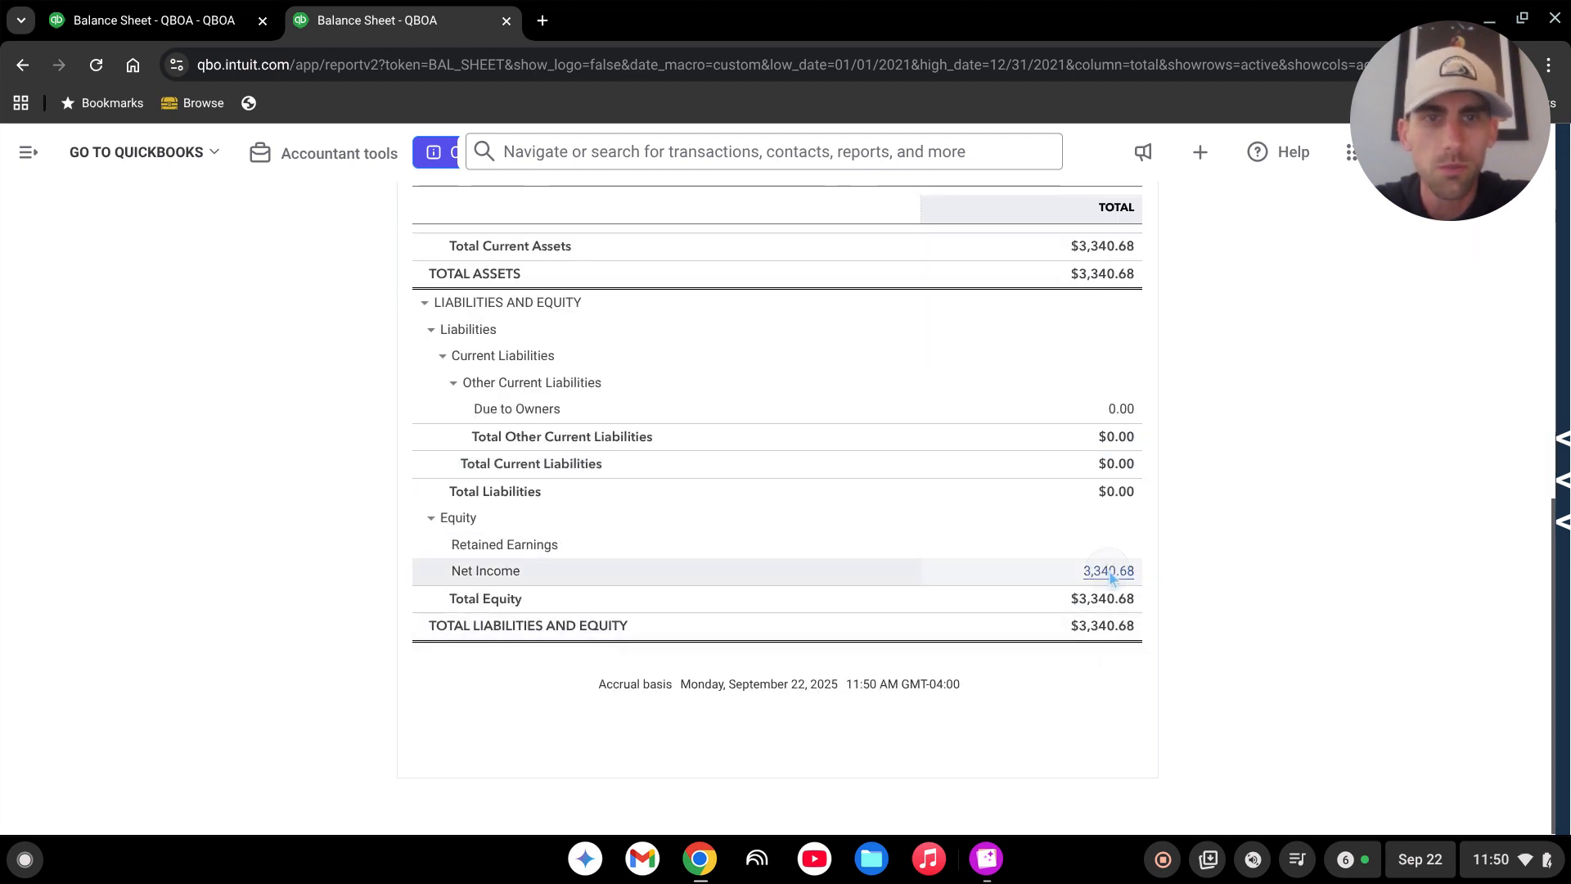
Open the Profit and Loss behind the balance sheet's Net Income, collapse Cost of Goods Sold, and review income and expenses
{"action": "left_click", "coordinate": [1108, 571]}
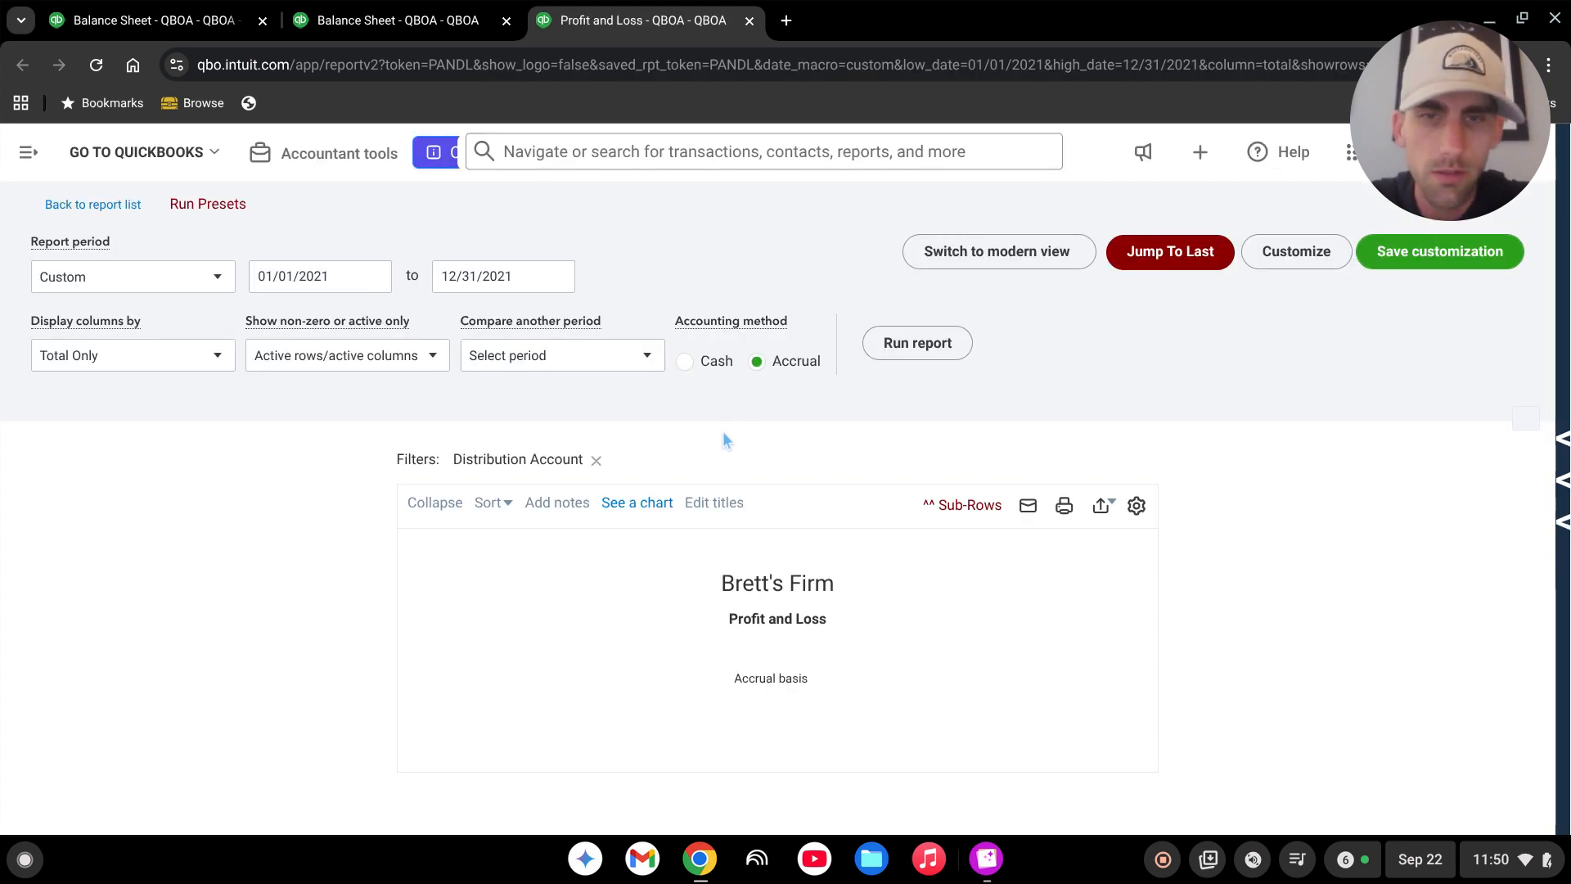
{"action": "scroll", "coordinate": [1240, 573], "scroll_direction": "down", "scroll_amount": 4}
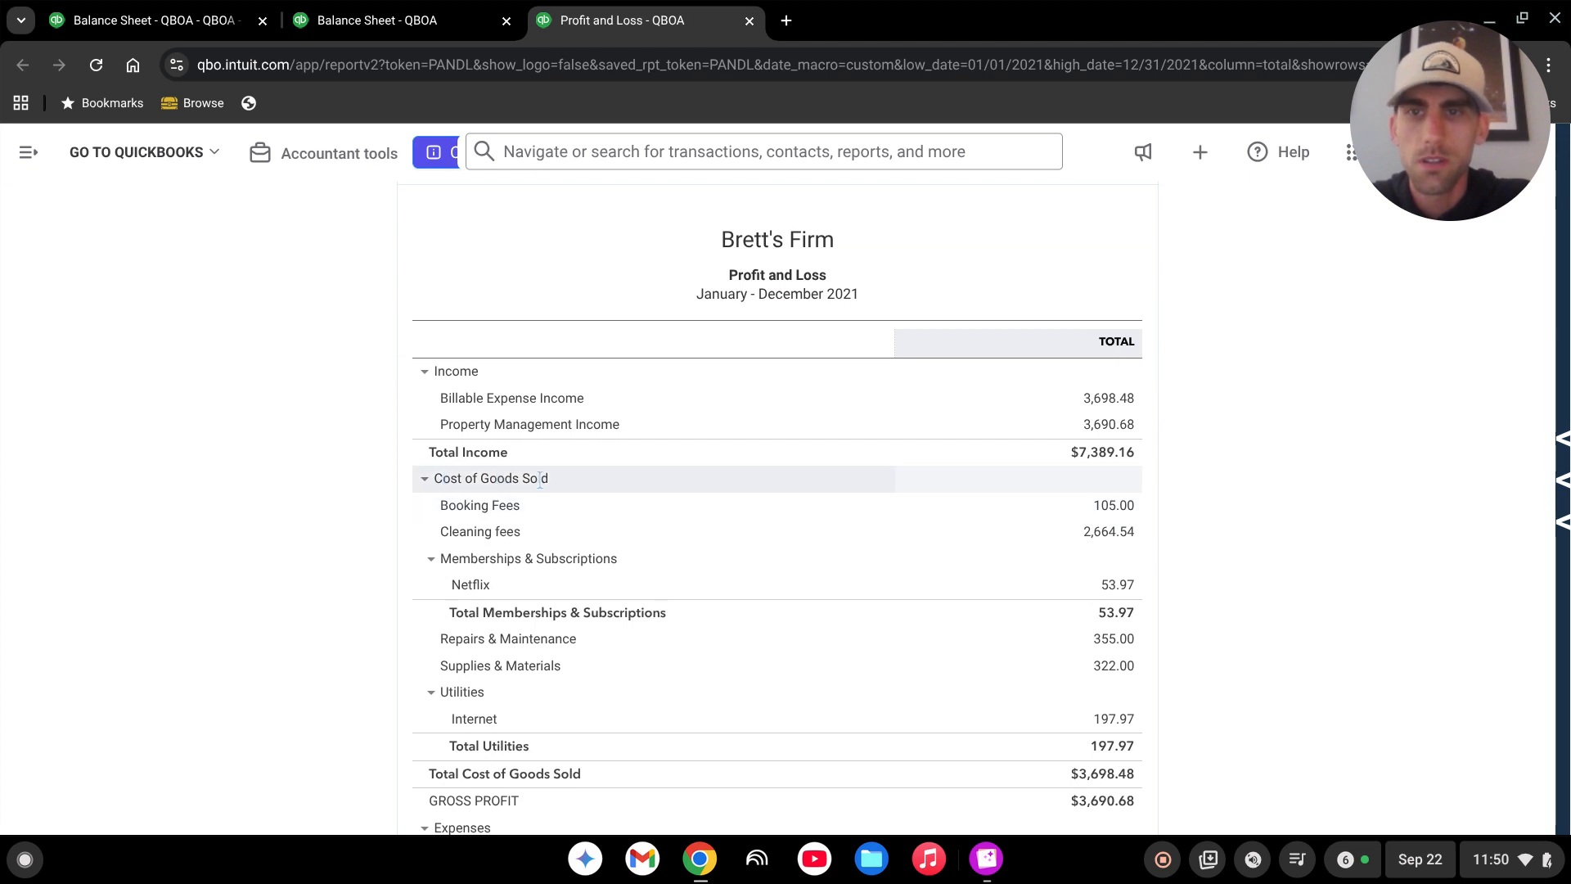
{"action": "scroll", "coordinate": [540, 478], "scroll_direction": "down", "scroll_amount": 2}
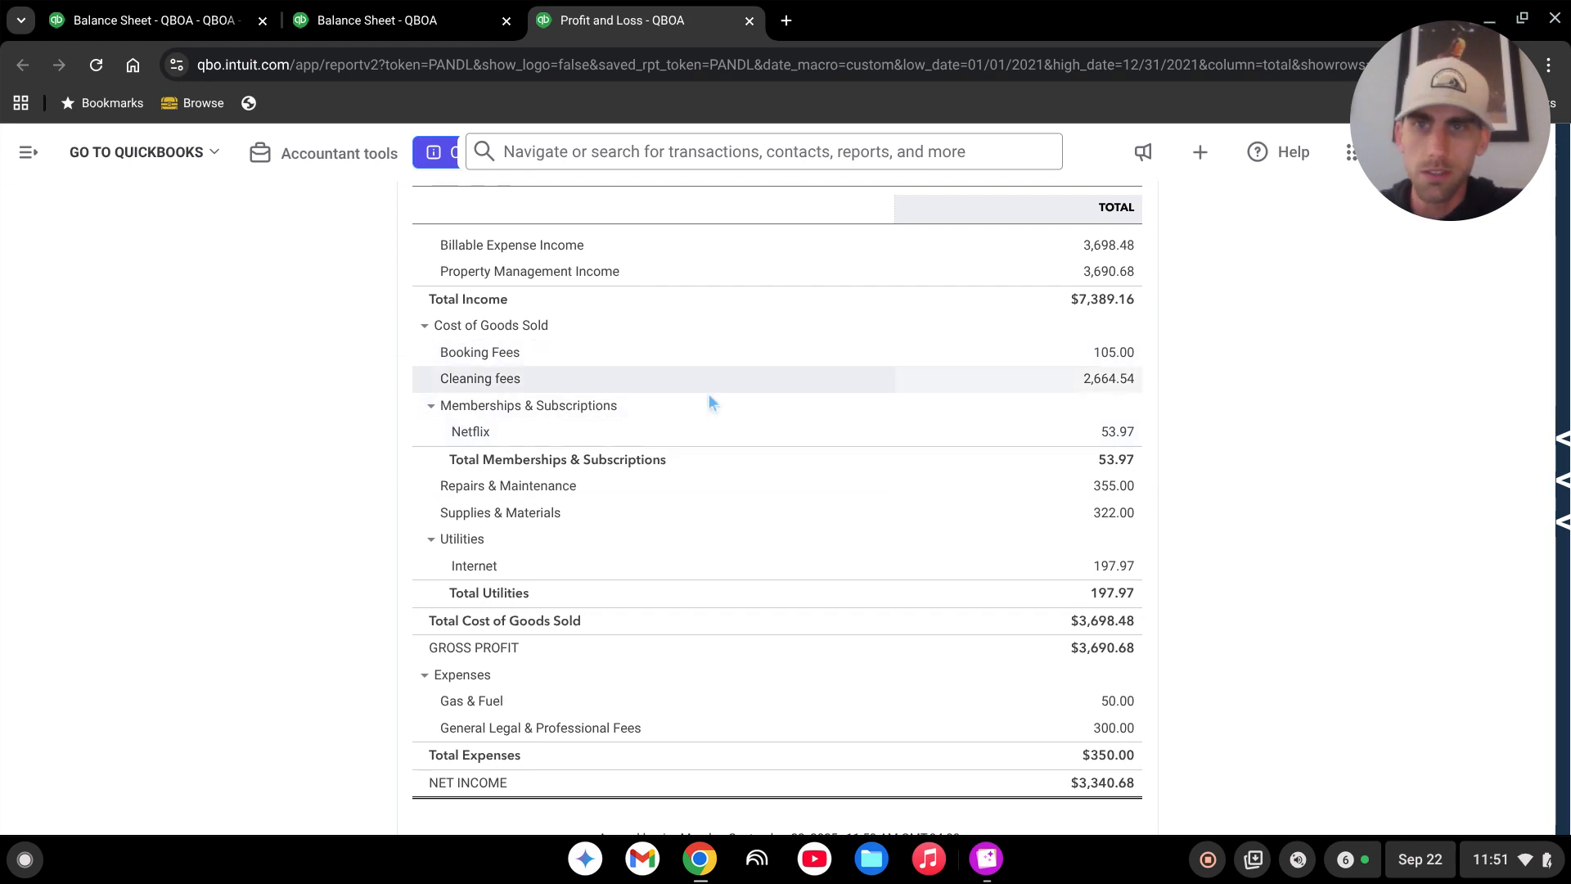
{"action": "left_click", "coordinate": [425, 324]}
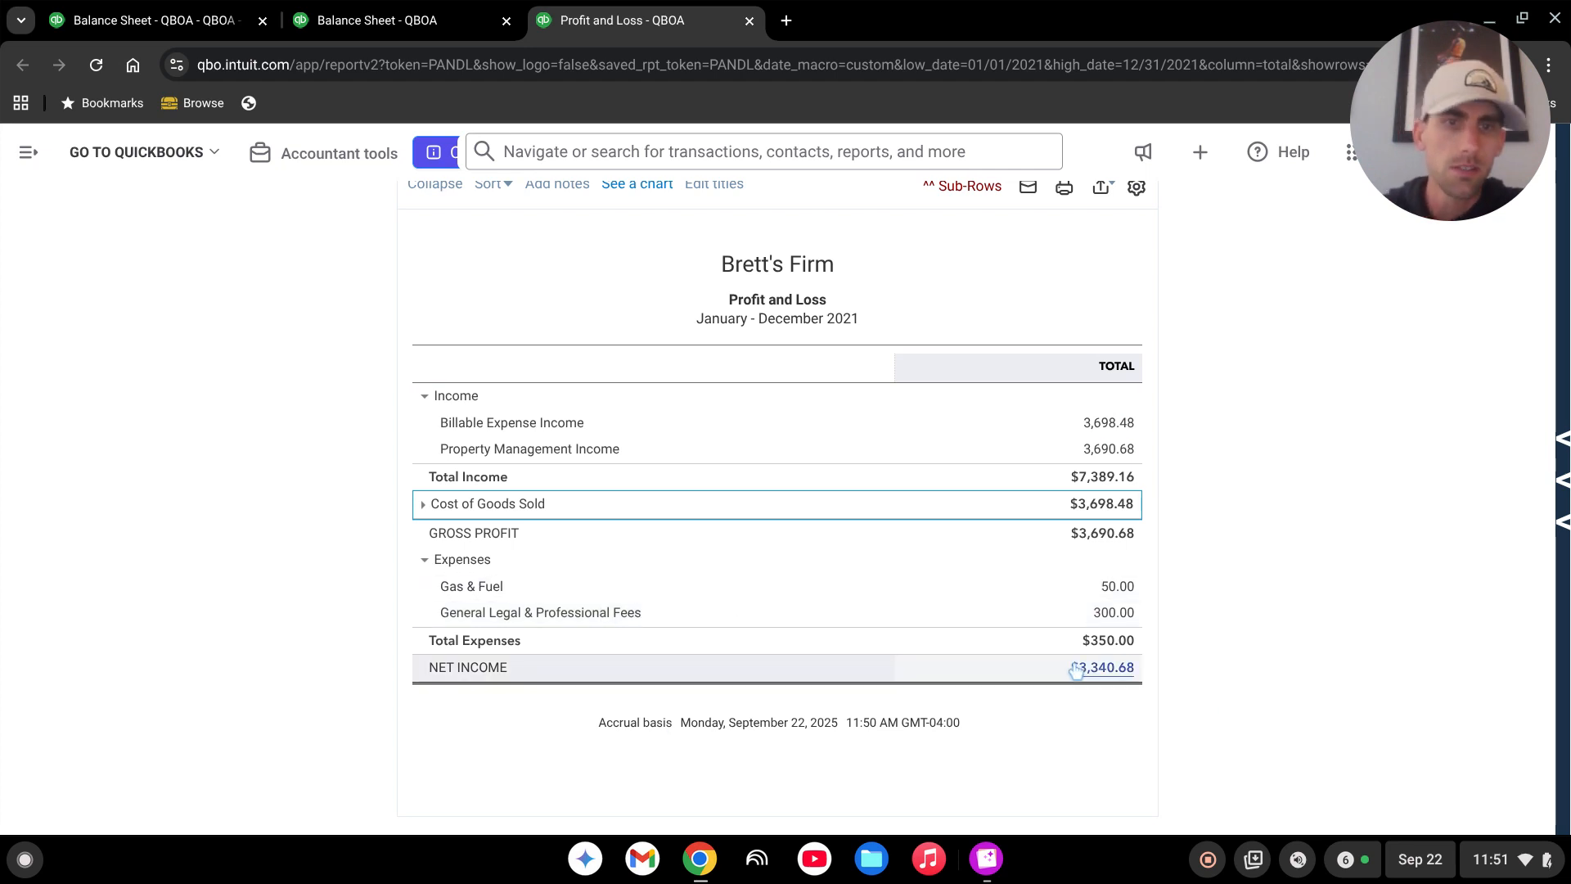
{"action": "scroll", "coordinate": [1277, 647], "scroll_direction": "down", "scroll_amount": 1}
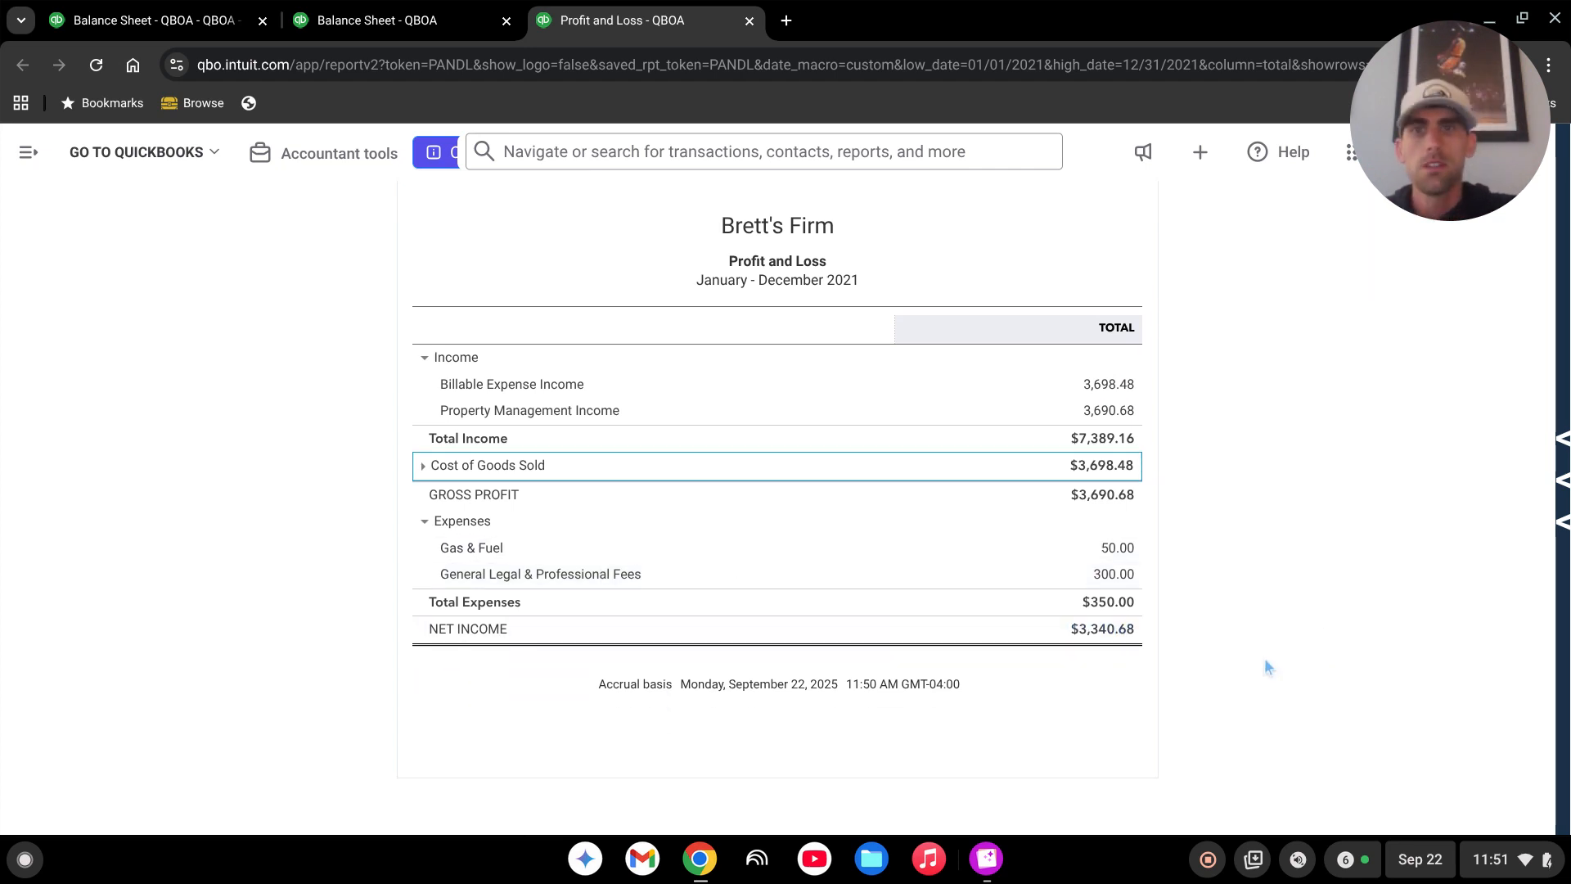
Leave the Profit and Loss for the report list and display the custom reports
{"action": "scroll", "coordinate": [1273, 671], "scroll_direction": "up", "scroll_amount": 4}
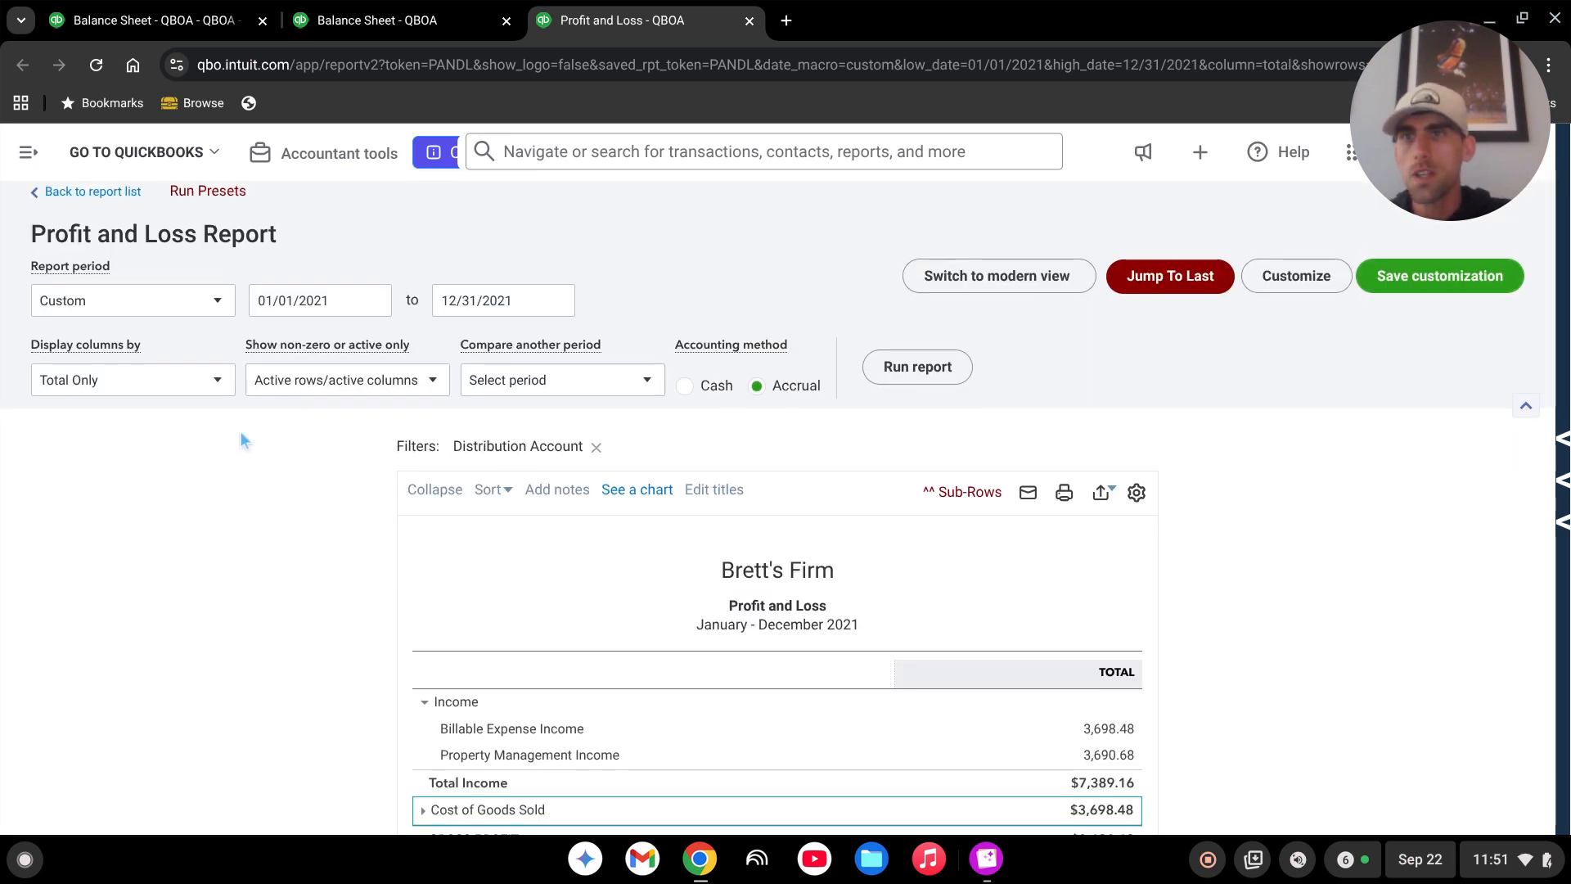
{"action": "scroll", "coordinate": [242, 434], "scroll_direction": "up", "scroll_amount": 1}
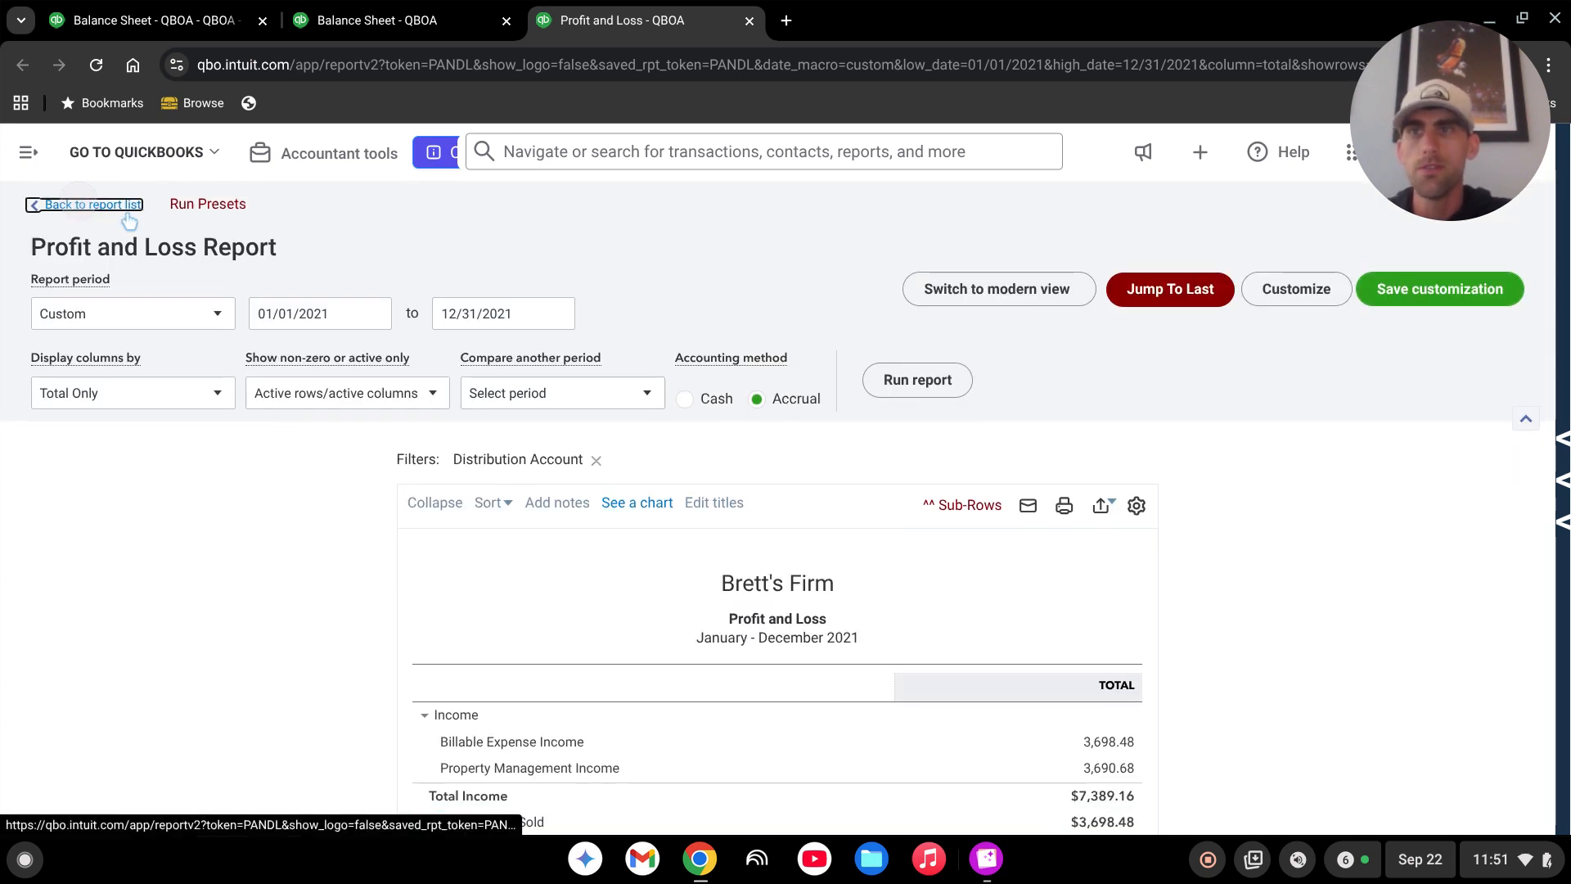
{"action": "left_click", "coordinate": [83, 206]}
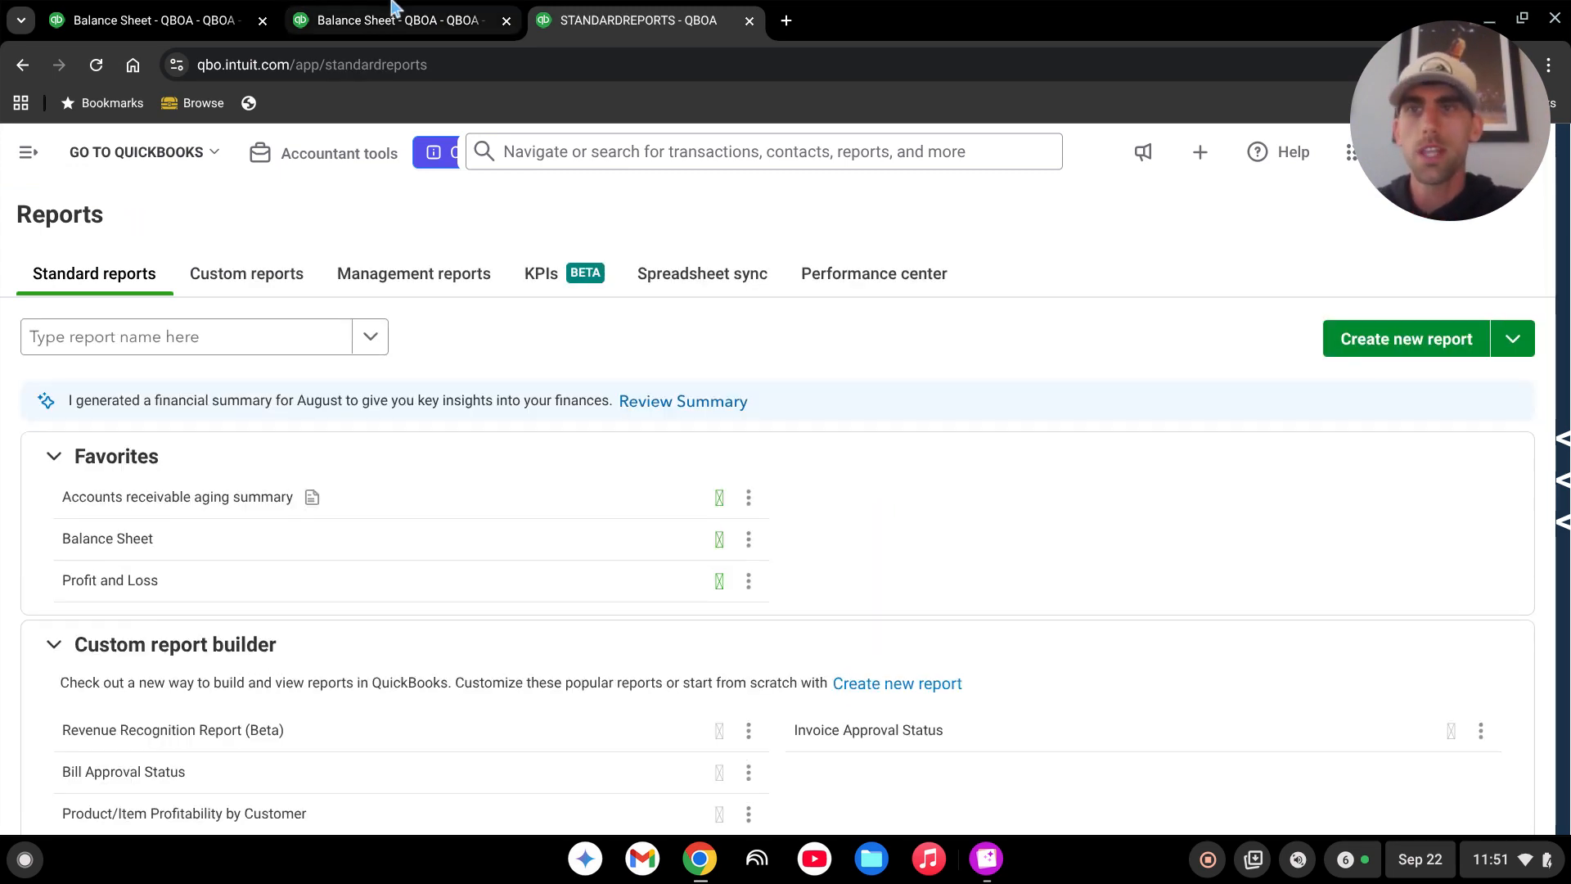
{"action": "left_click", "coordinate": [289, 278]}
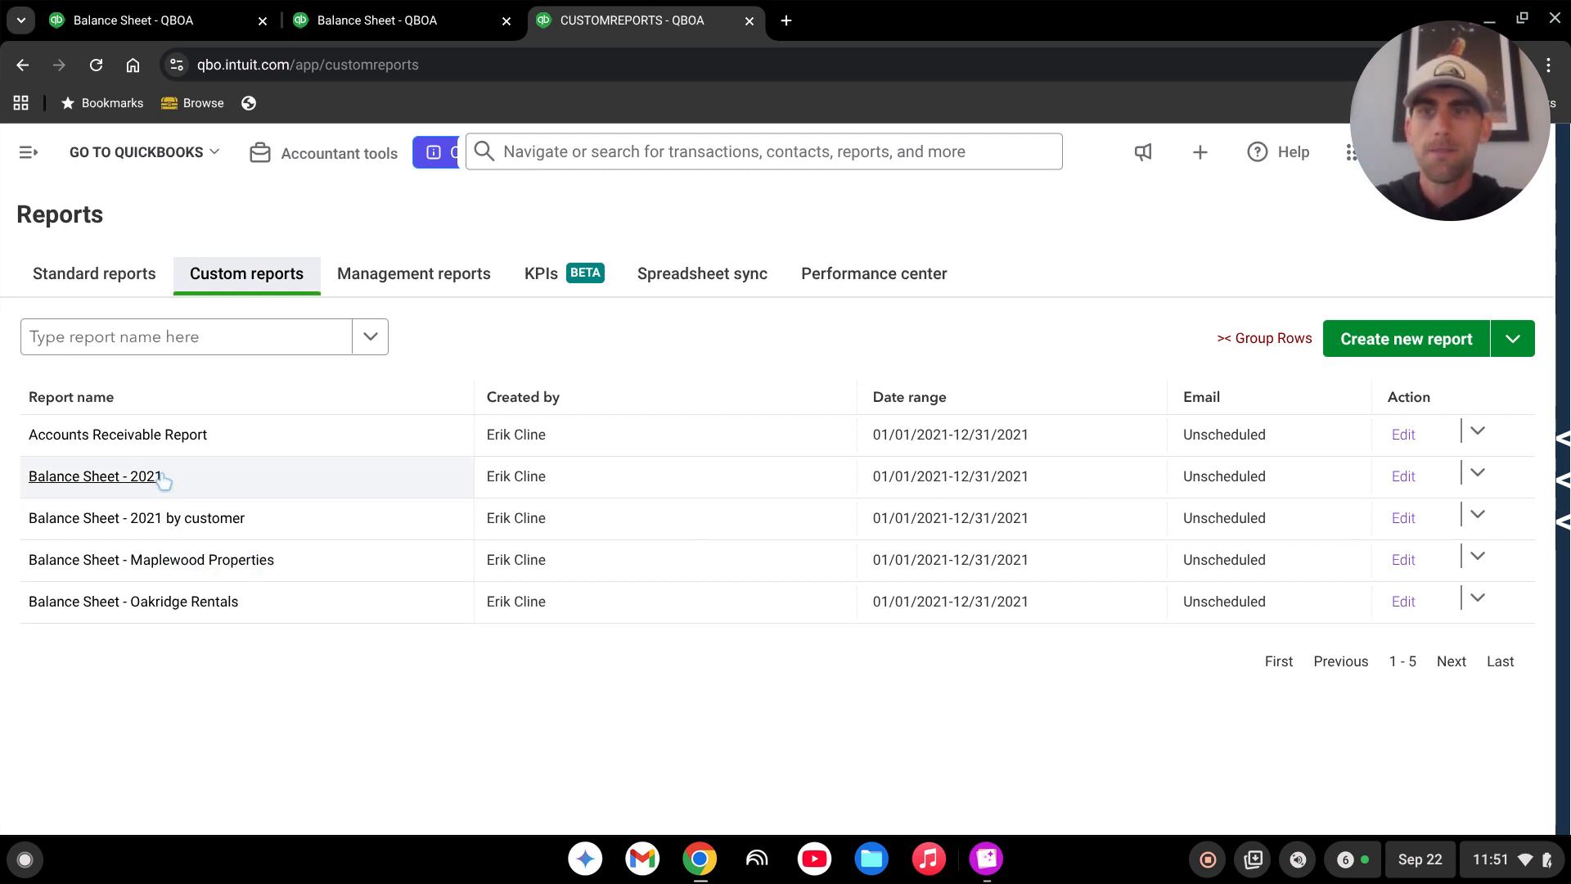
{"action": "left_click", "coordinate": [338, 732]}
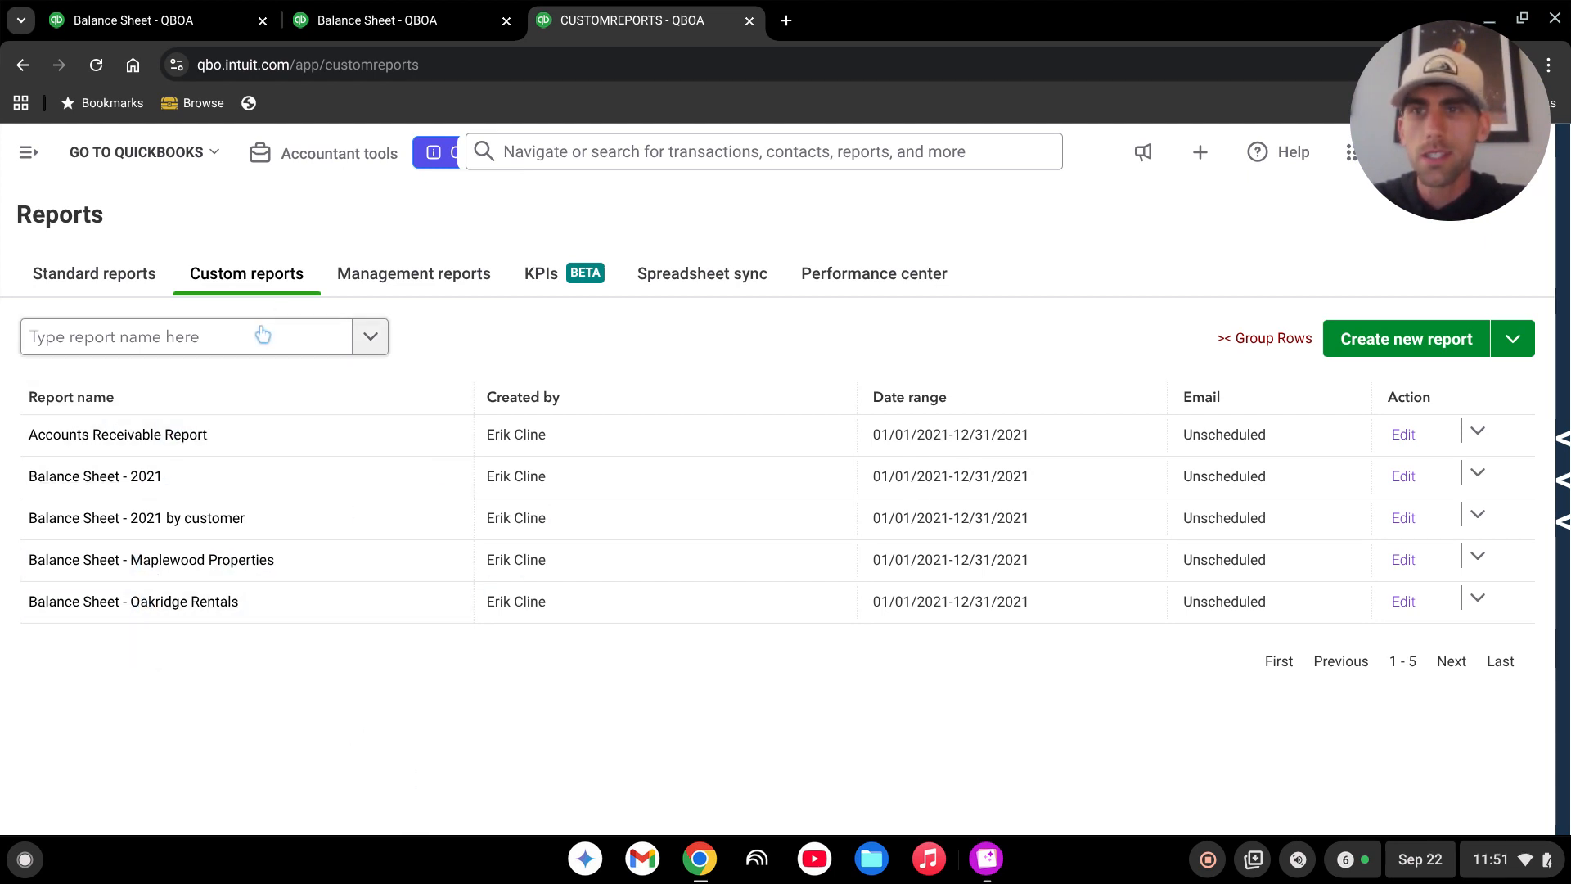
Open the custom Accounts Receivable Report, check each property's invoice against its payment, and return to the custom reports list
{"action": "left_click", "coordinate": [132, 436]}
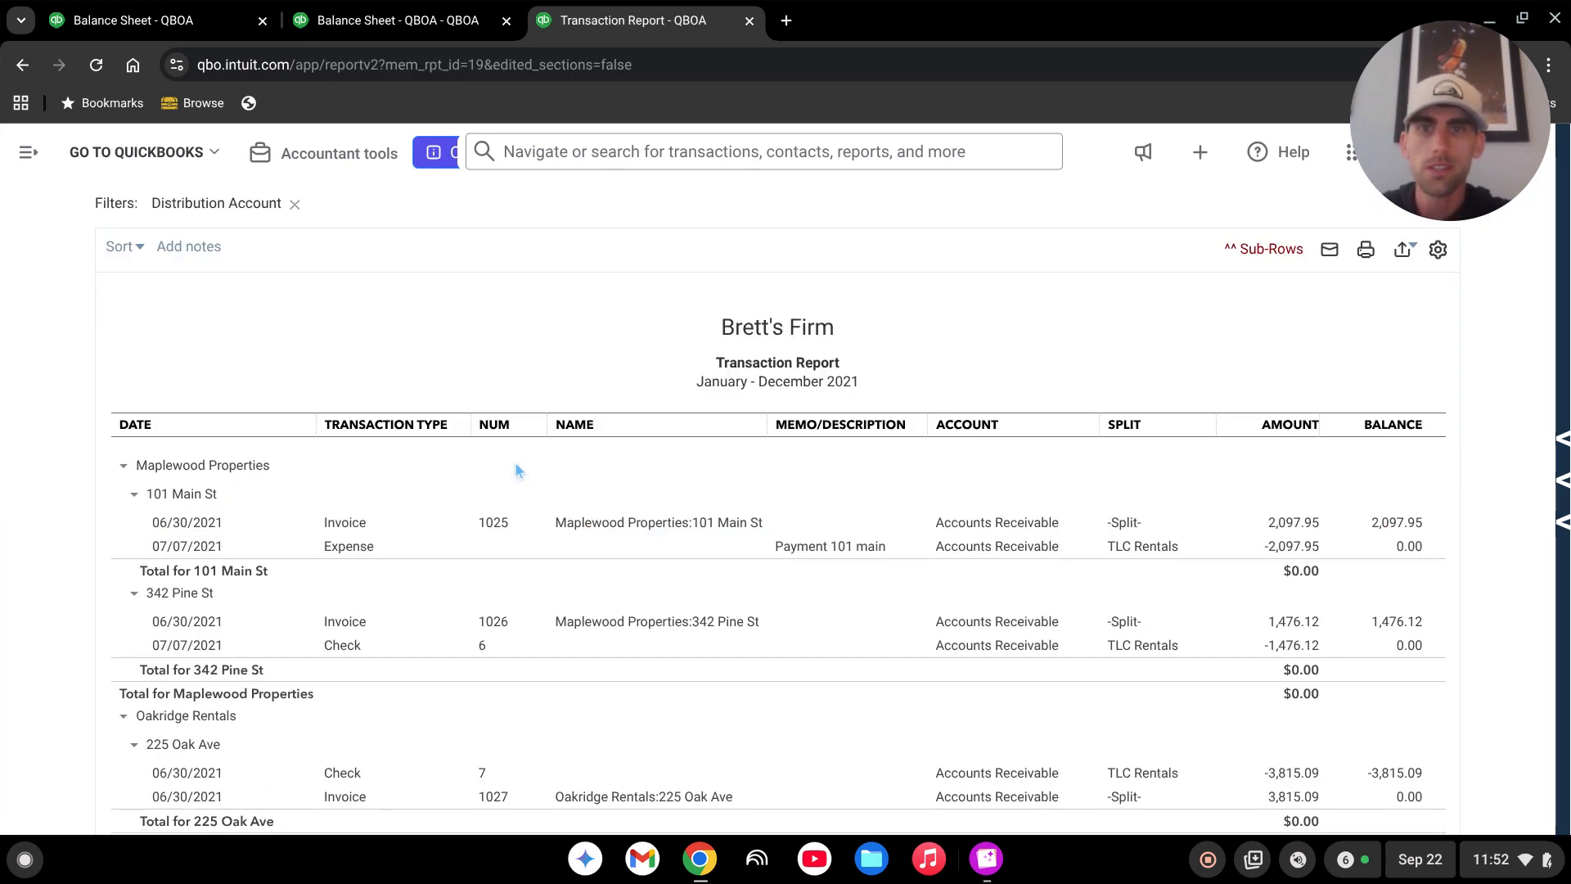
{"action": "scroll", "coordinate": [843, 639], "scroll_direction": "down", "scroll_amount": 2}
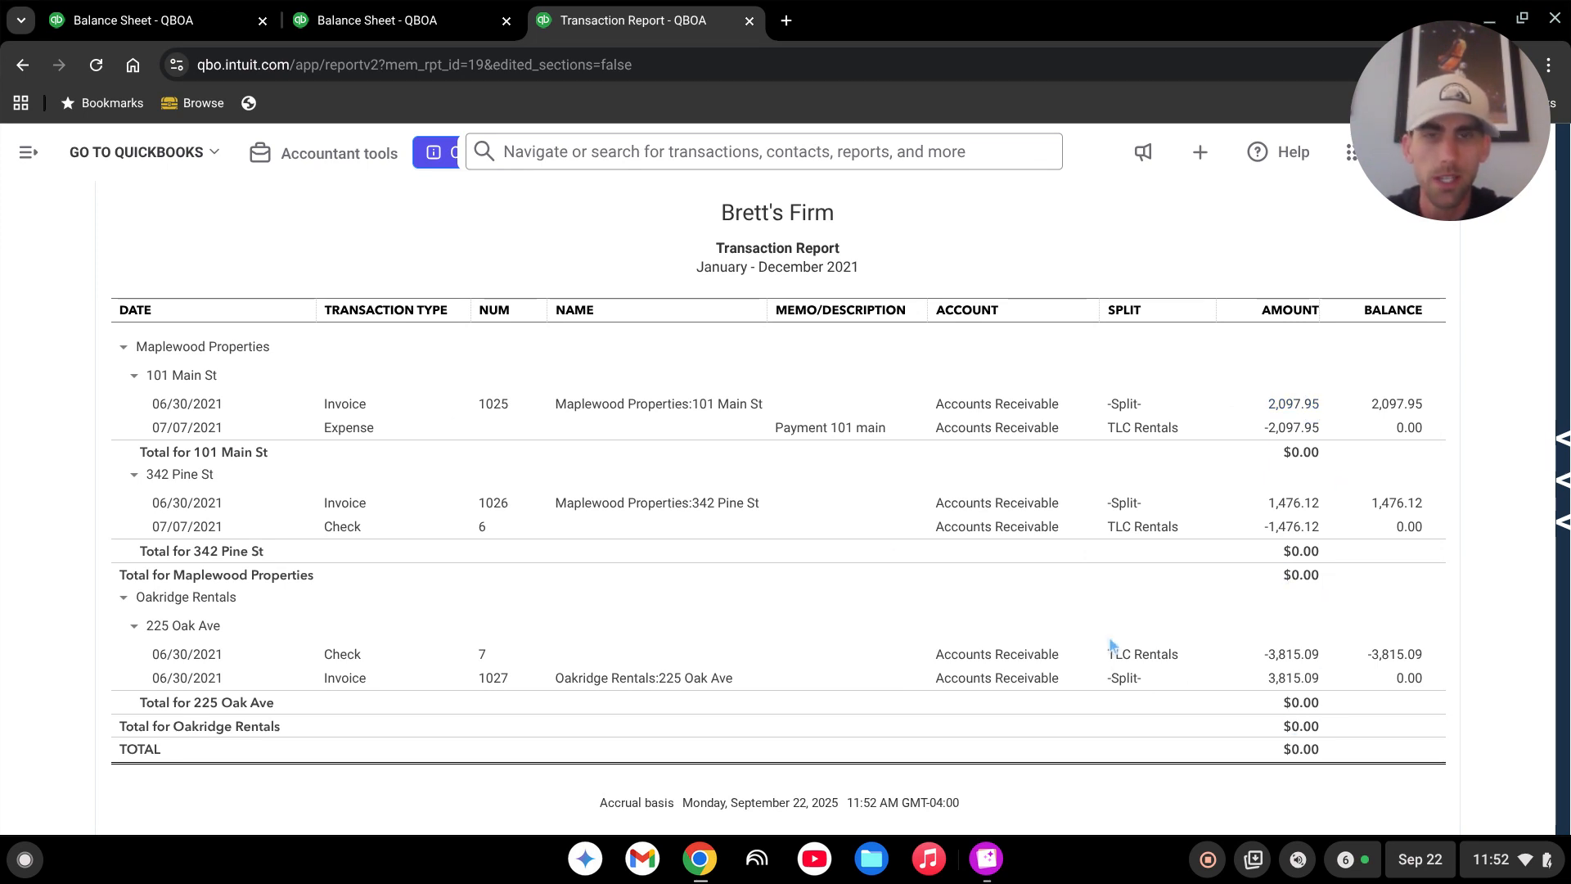
{"action": "scroll", "coordinate": [941, 696], "scroll_direction": "up", "scroll_amount": 3}
{"action": "scroll", "coordinate": [106, 261], "scroll_direction": "up", "scroll_amount": 2}
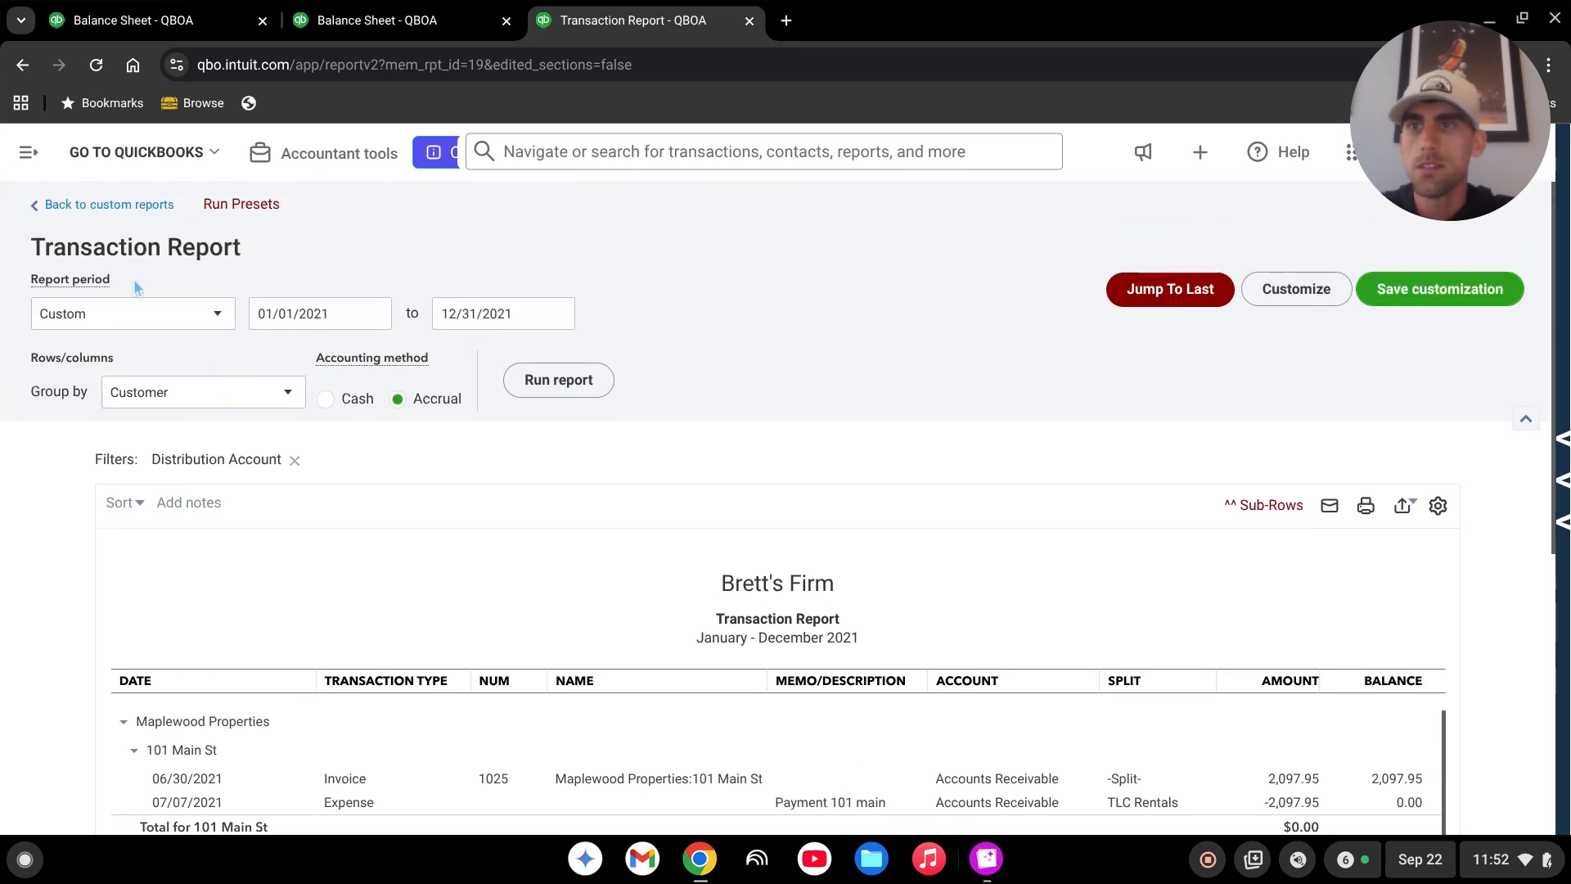
{"action": "left_click", "coordinate": [141, 208]}
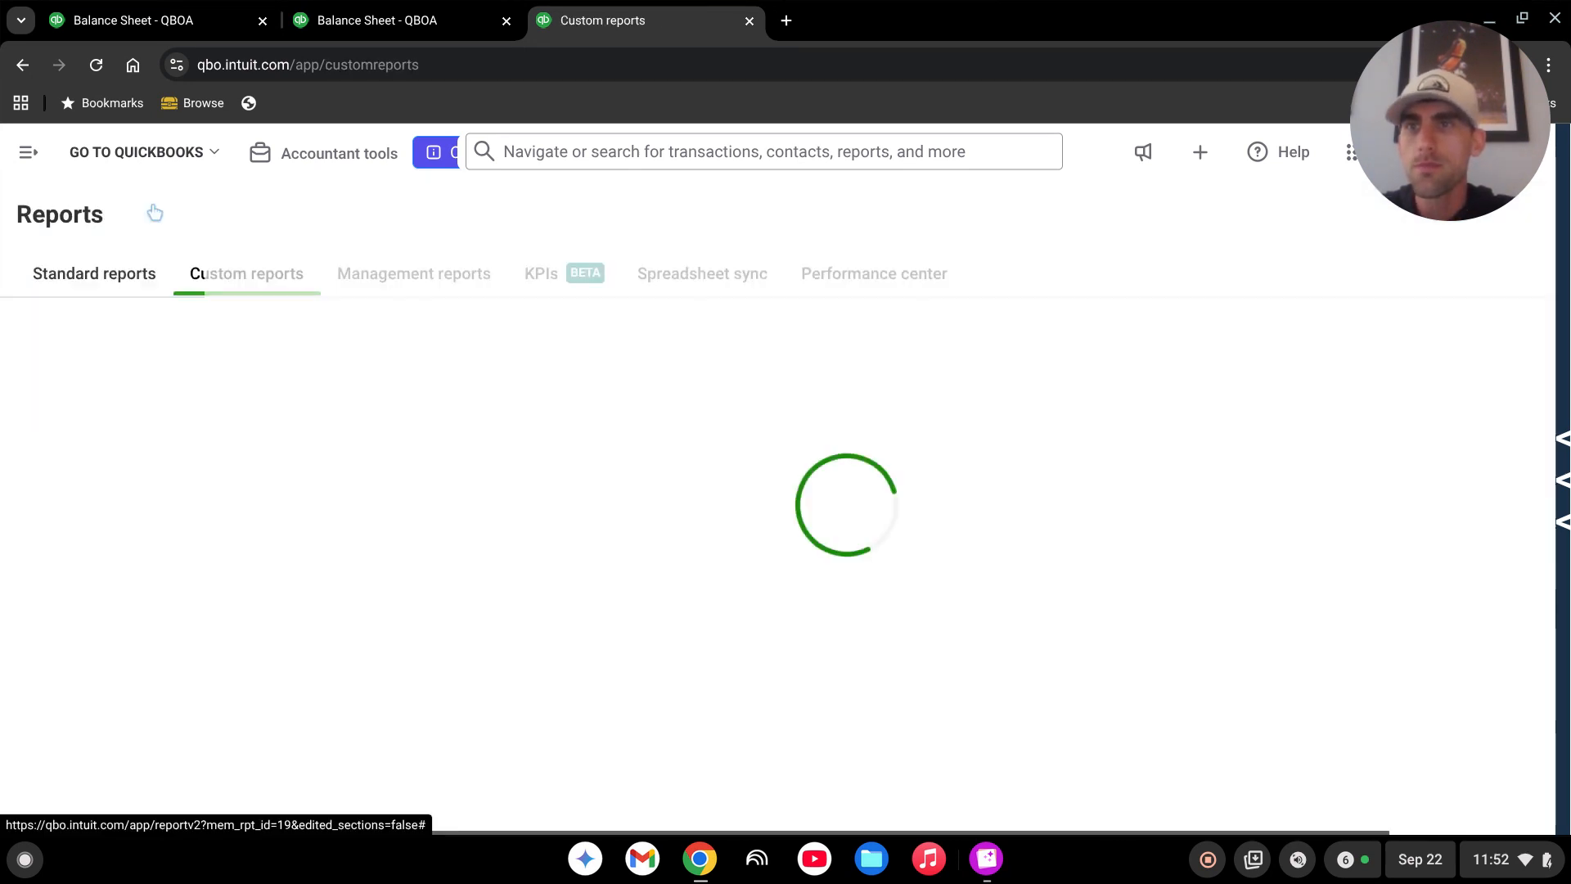